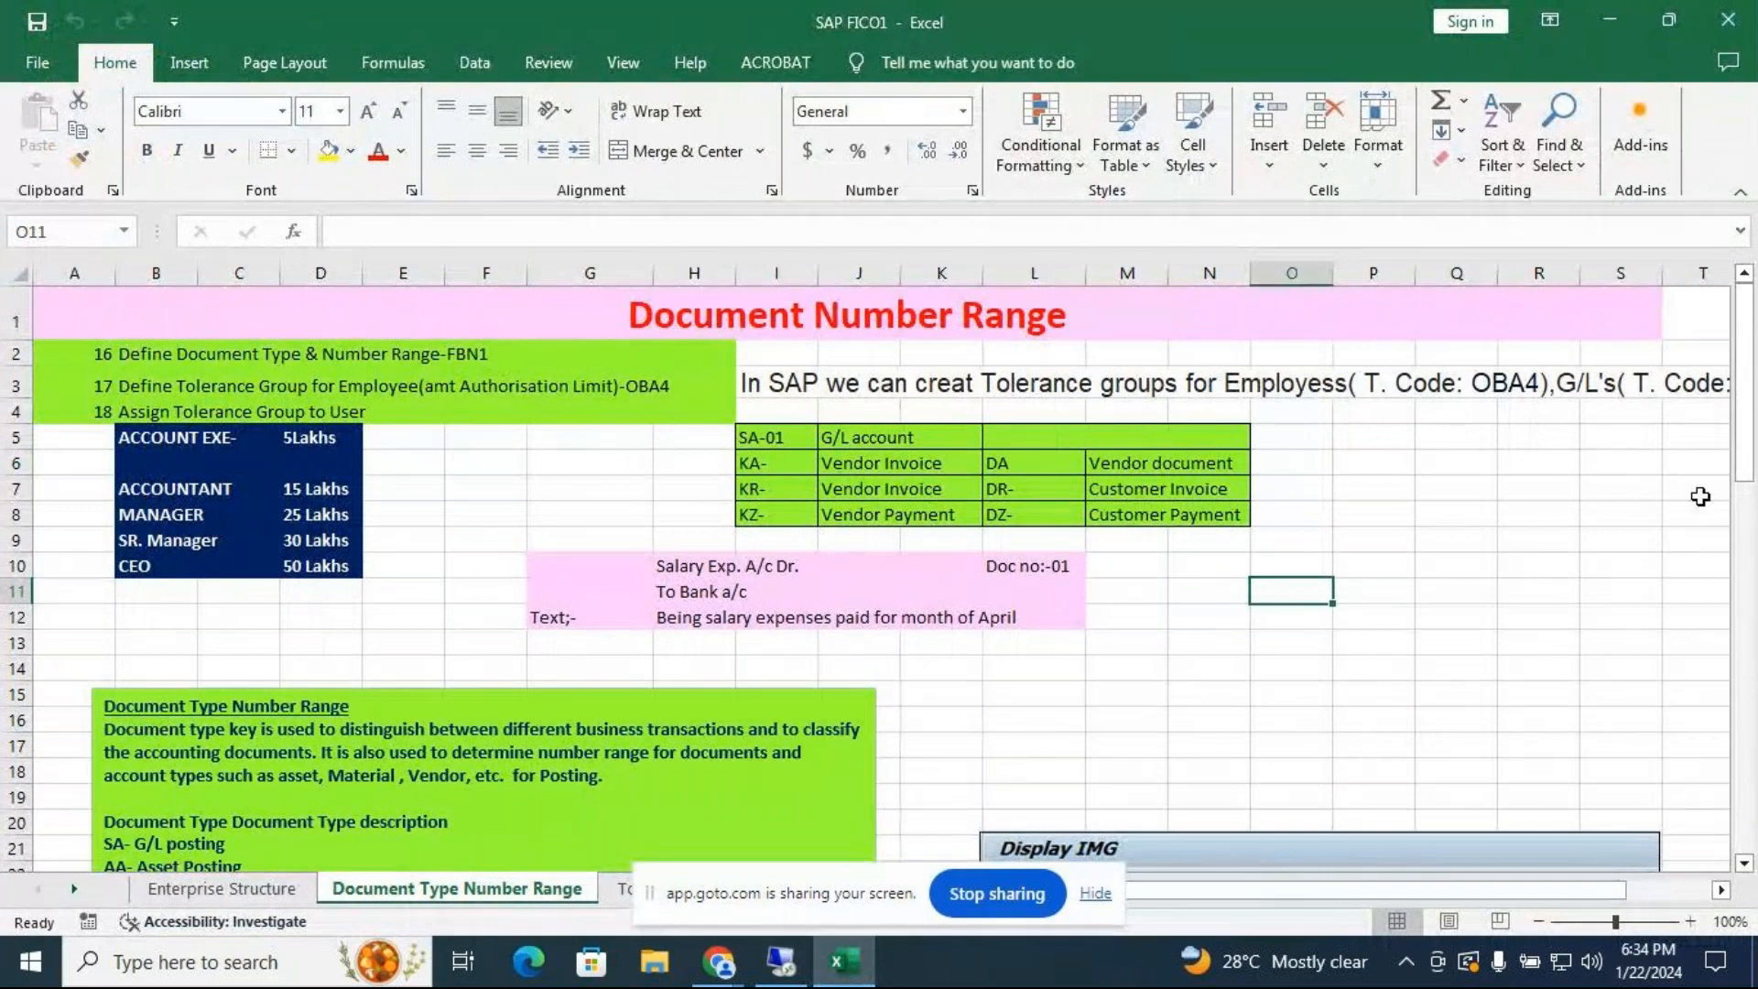
Move the sharing notice aside and go via Chart of Accounts to the field status variant and posting keys sheet
click(1750, 463)
drag(1750, 427, 1737, 815)
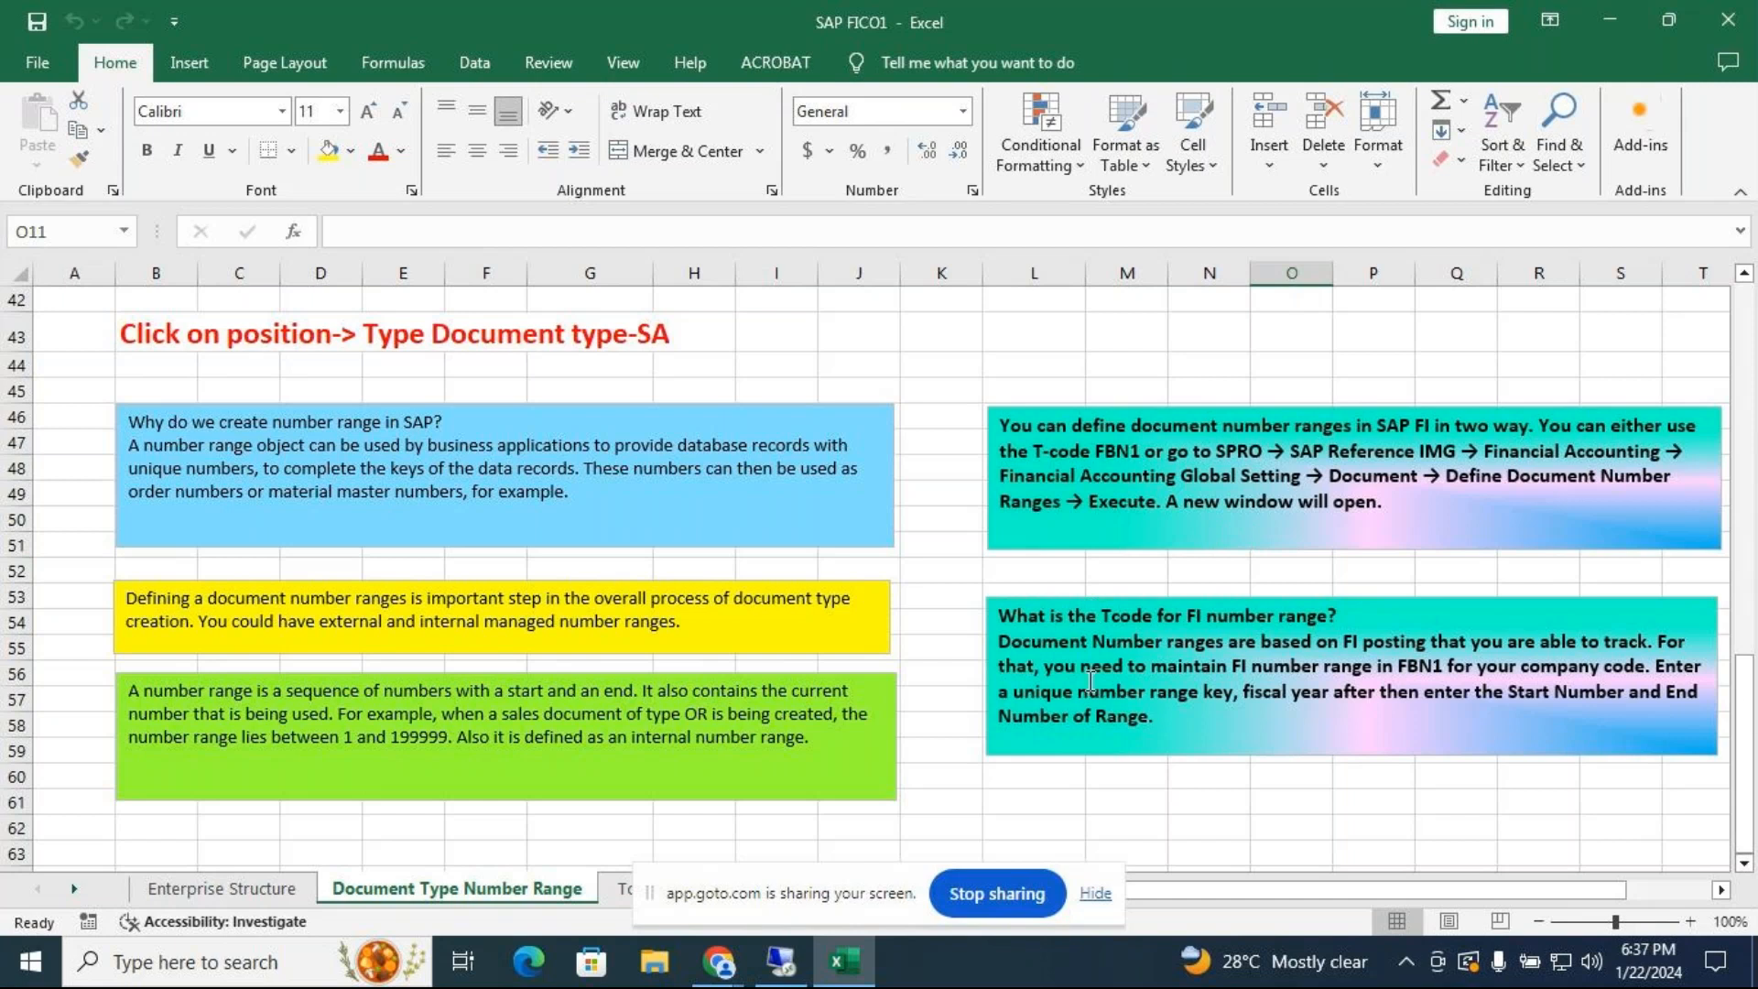
drag(1750, 719, 1745, 441)
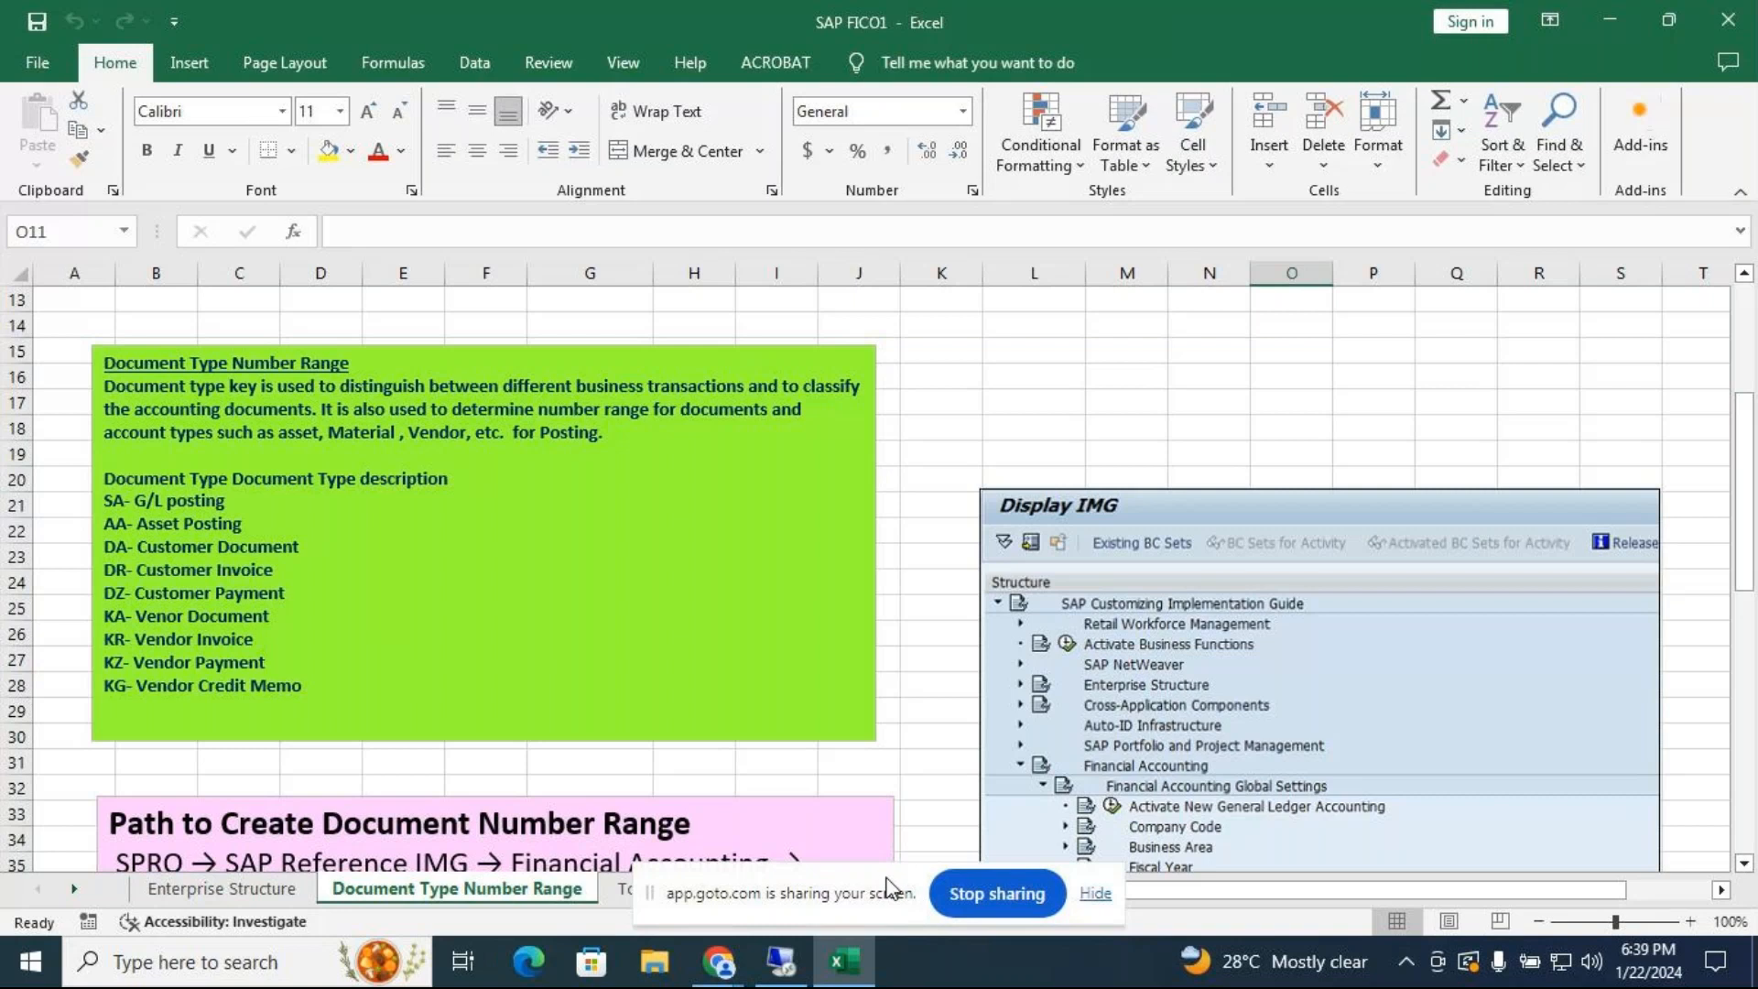
drag(888, 890, 1110, 955)
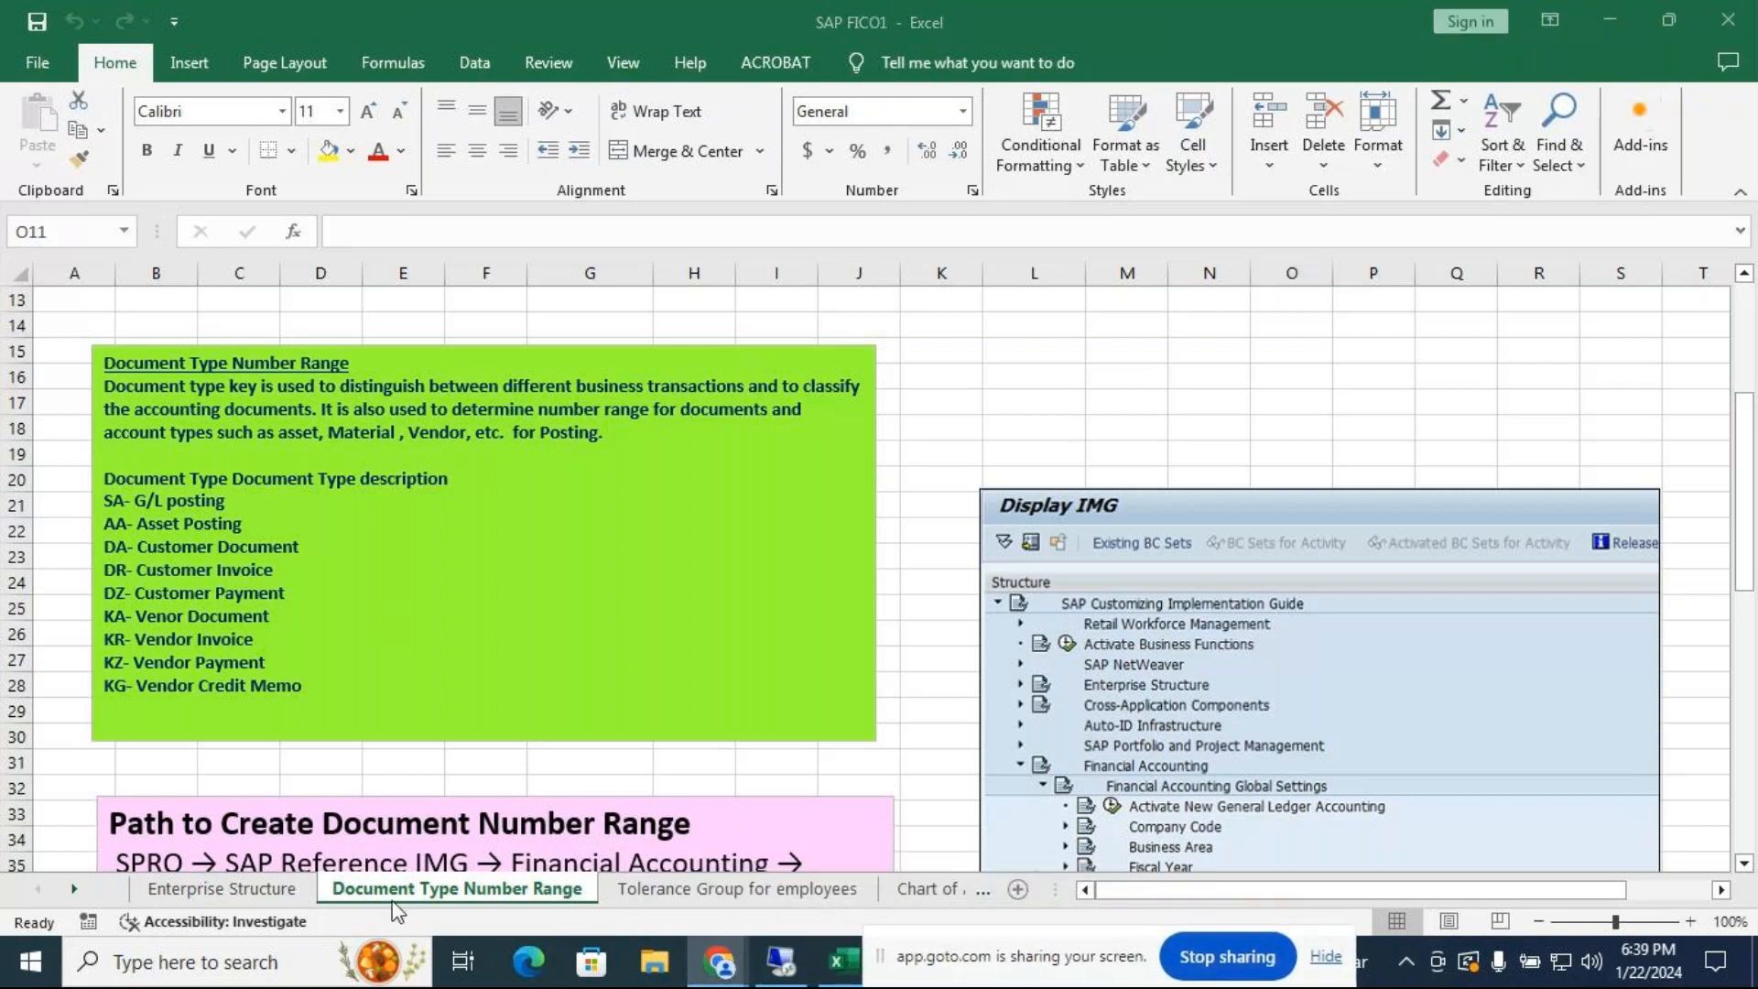
click(926, 886)
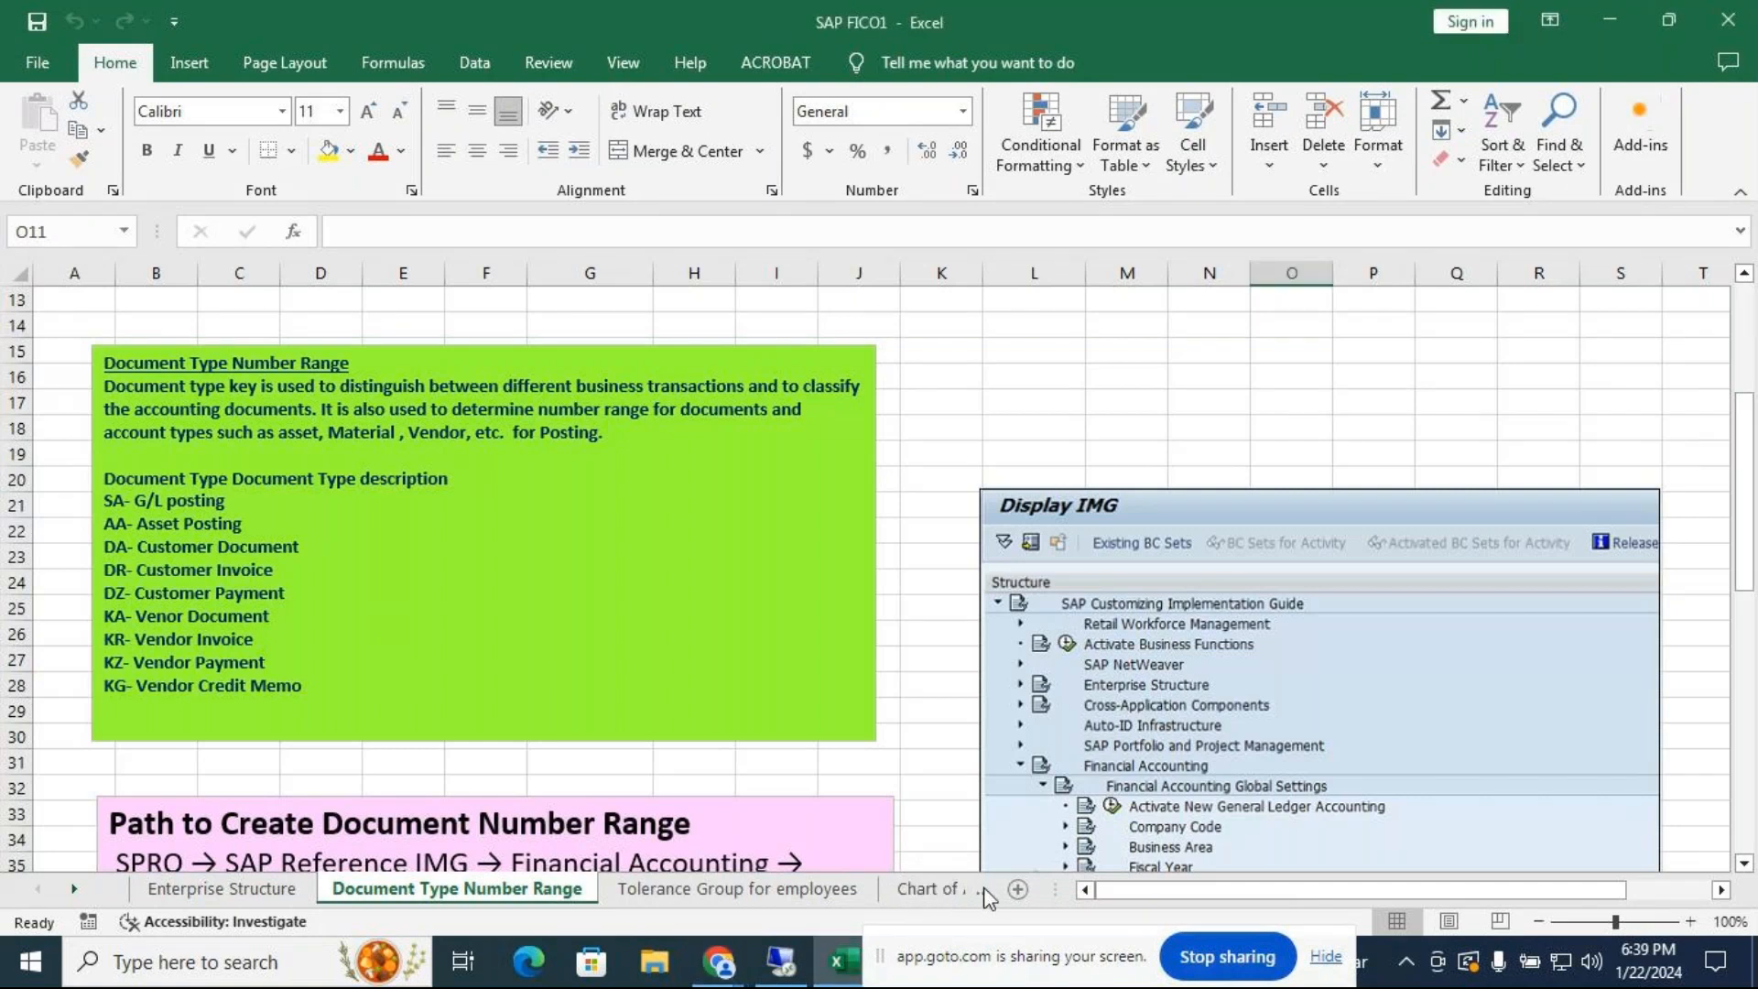
click(986, 890)
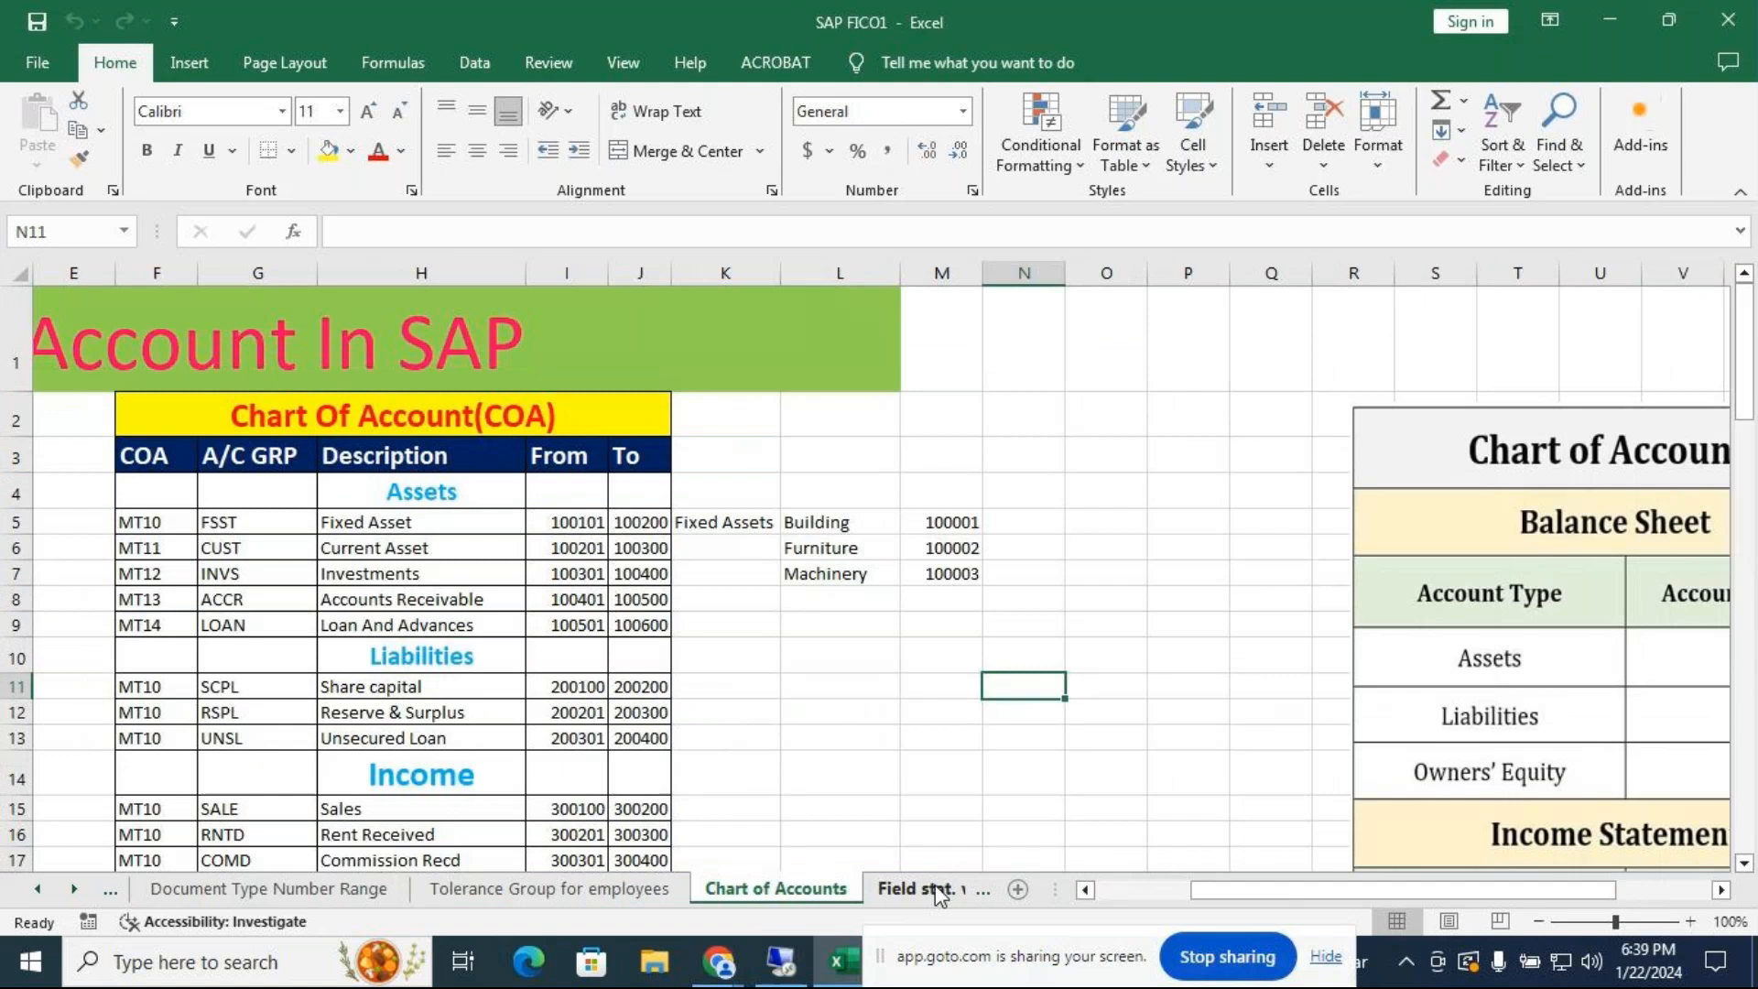
click(938, 890)
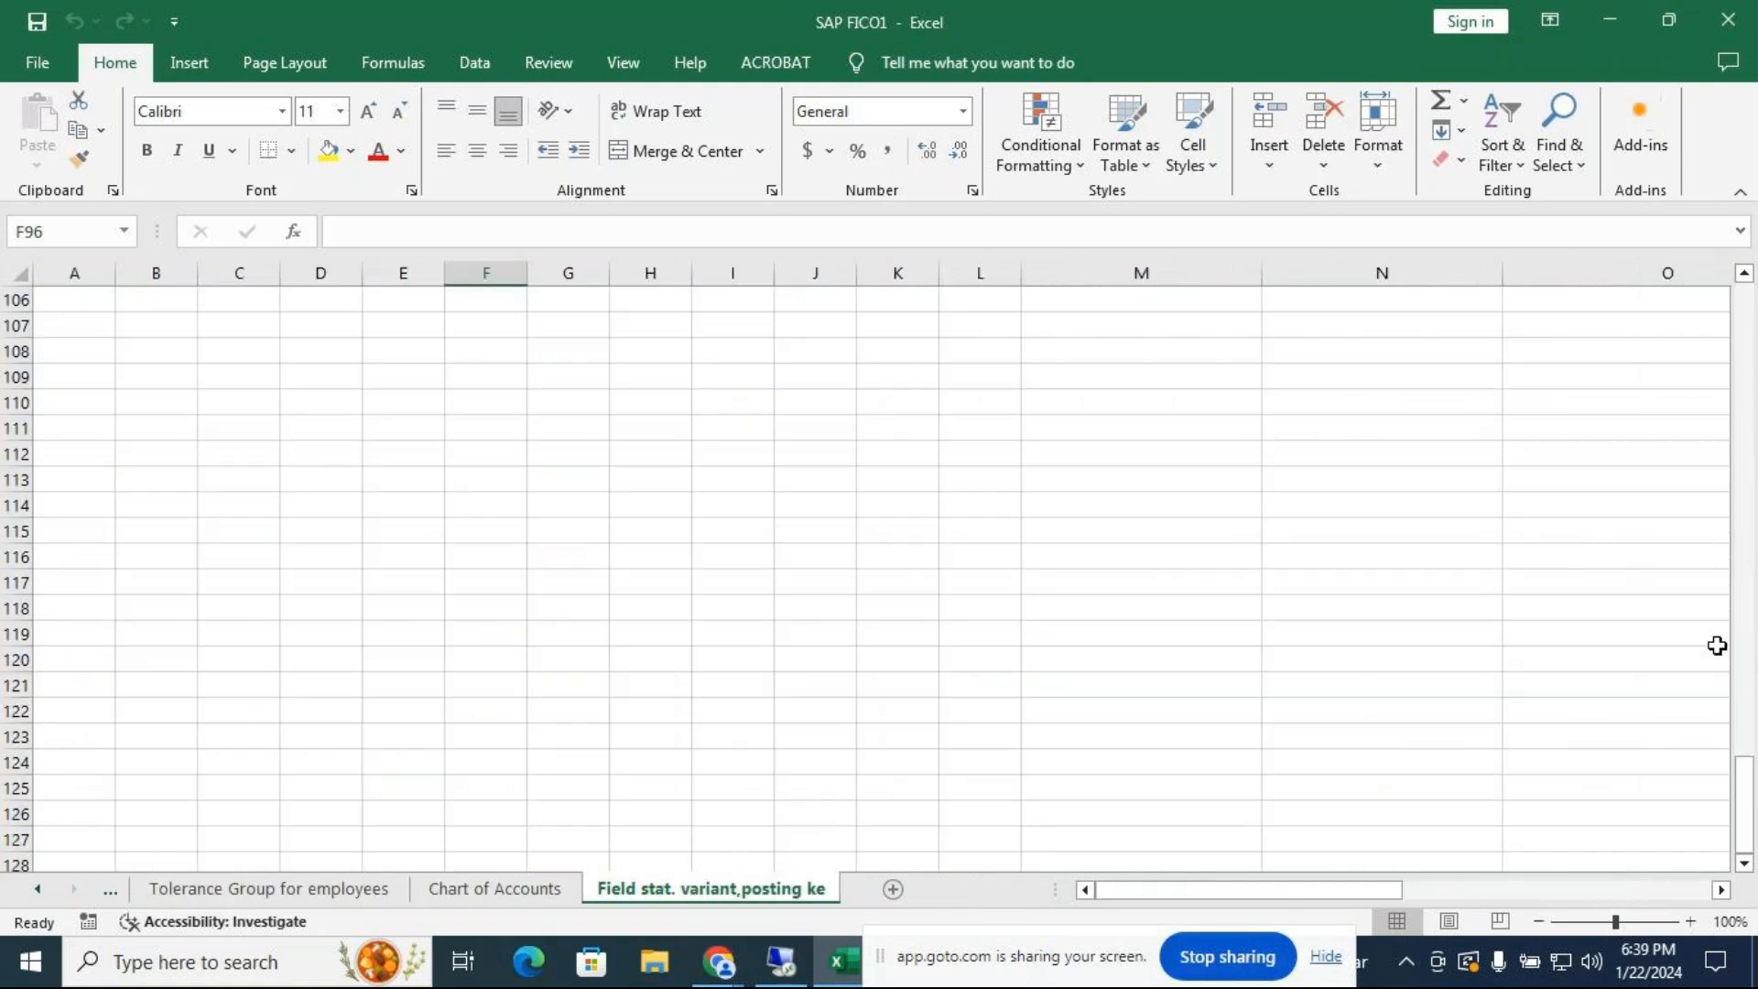
drag(1746, 804, 1753, 230)
click(1744, 340)
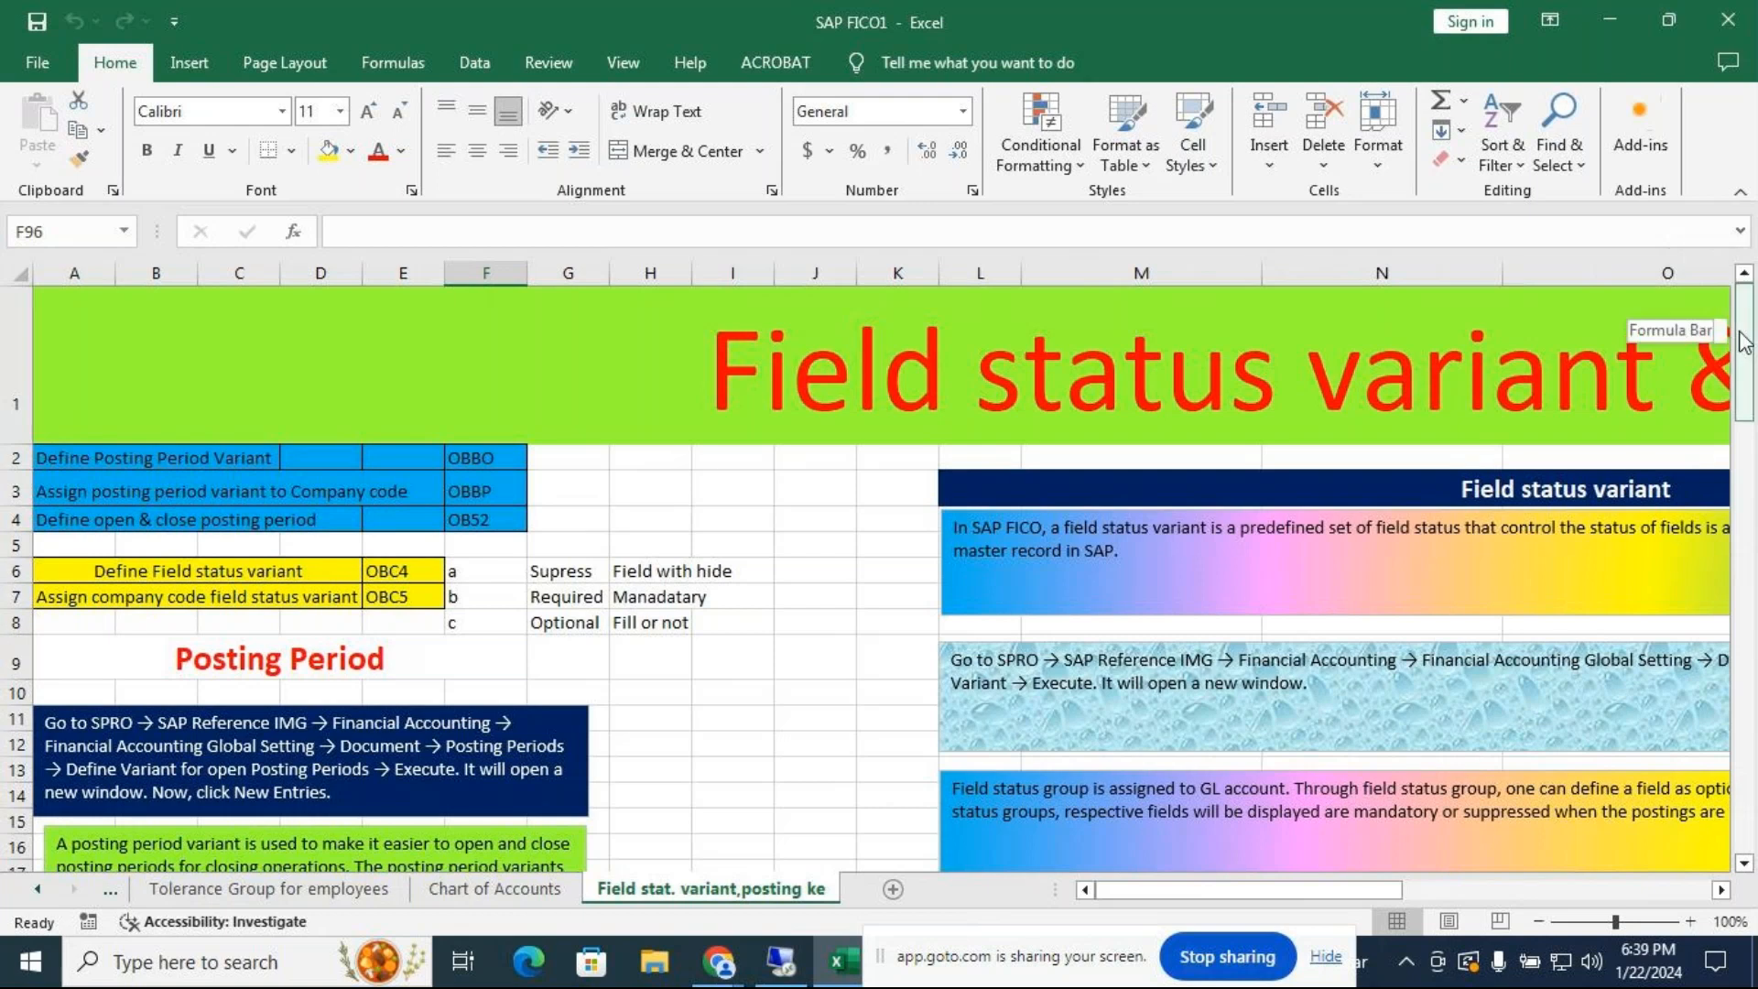
mouse_move(1744, 341)
mouse_down()
mouse_move(1747, 376)
mouse_move(1747, 359)
mouse_up()
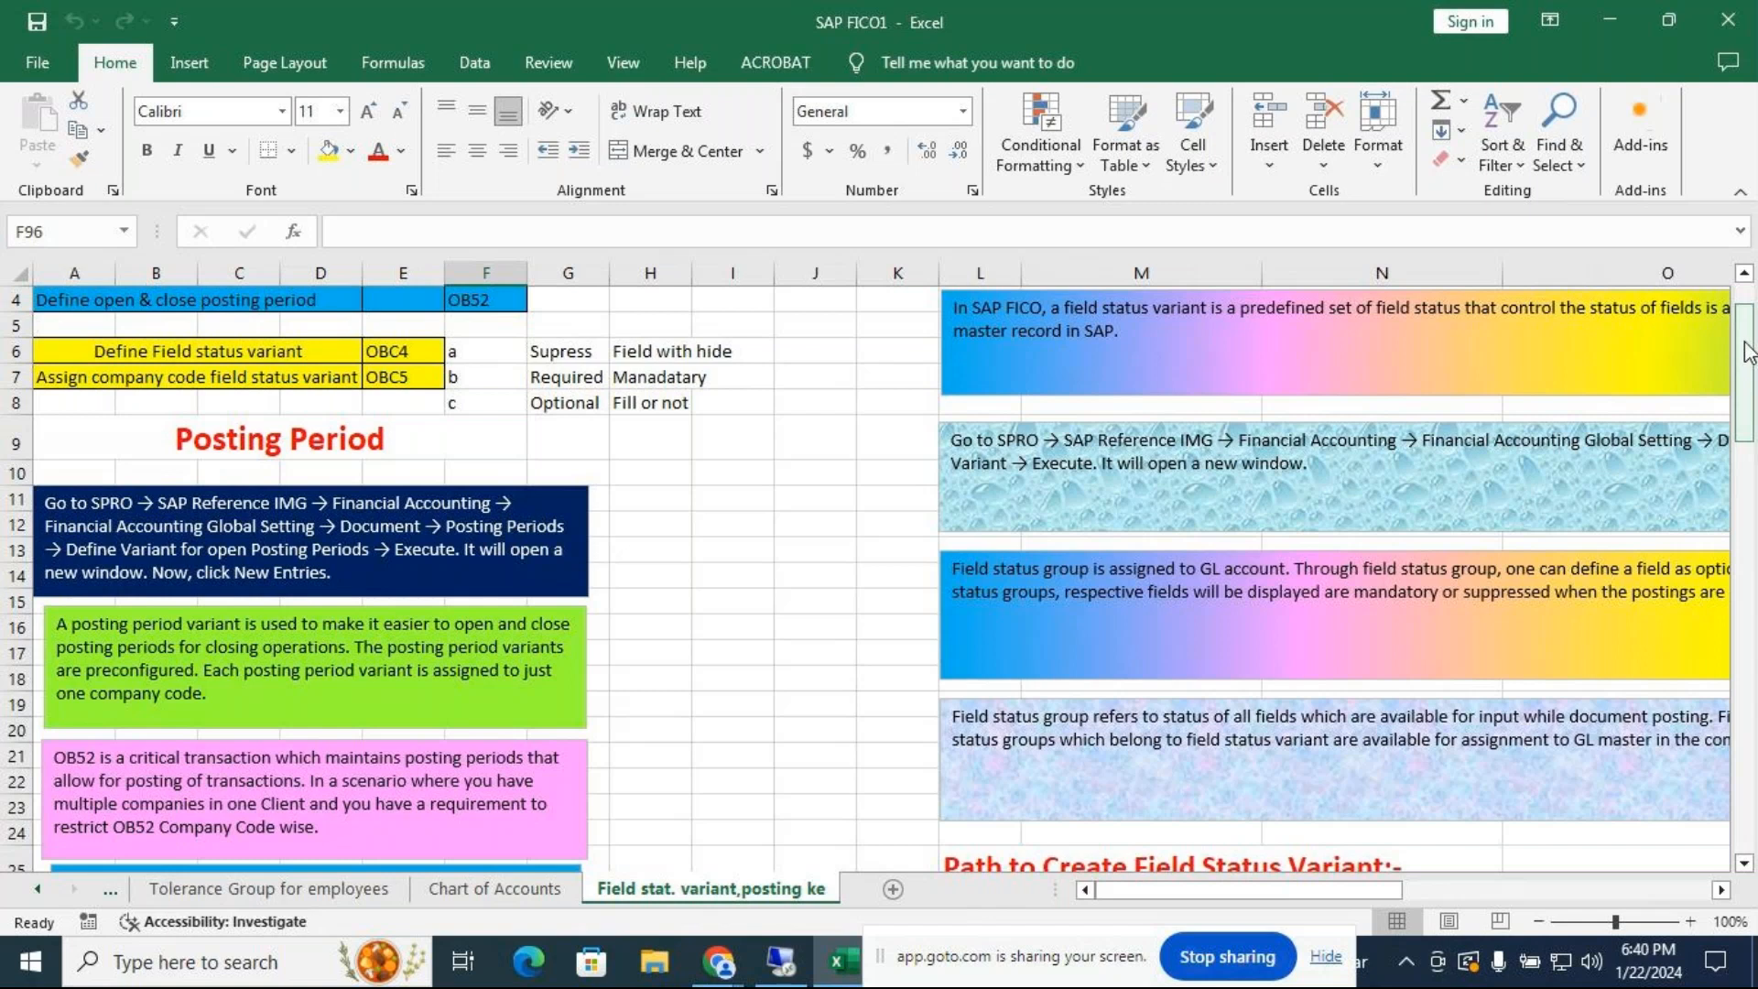
drag(1751, 336, 1754, 561)
drag(1262, 894, 1443, 882)
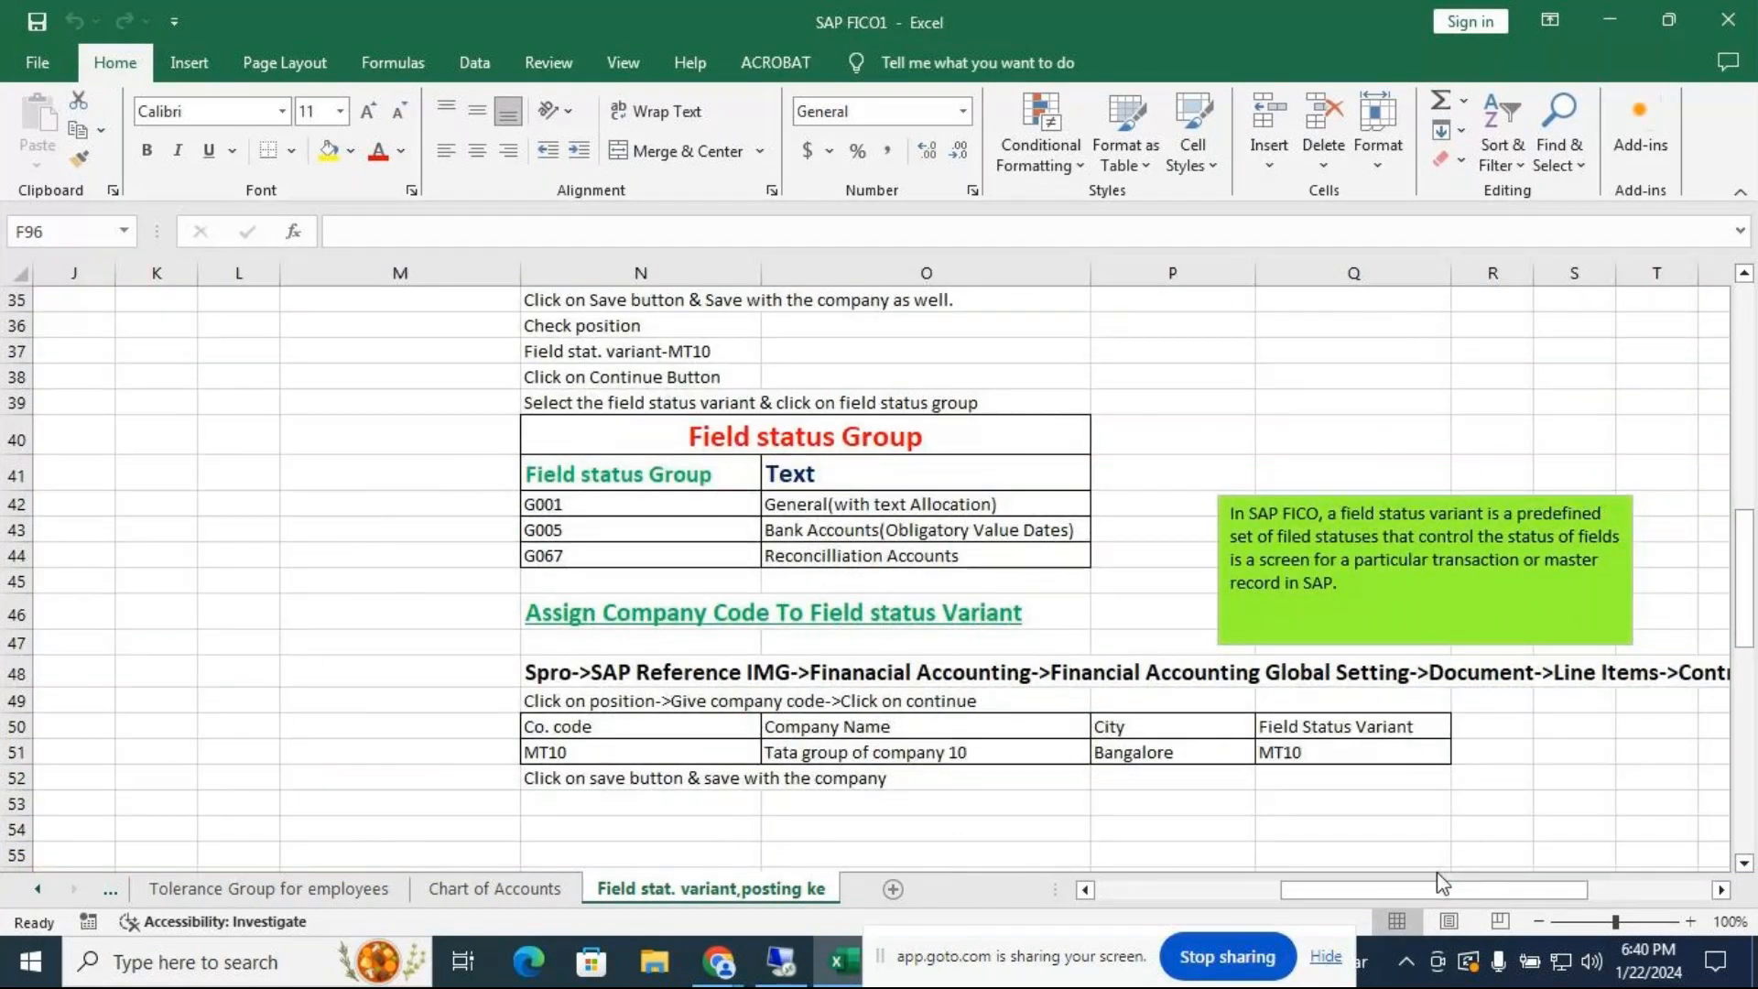
scroll(1728, 471, up, 4)
drag(1728, 481, 1751, 805)
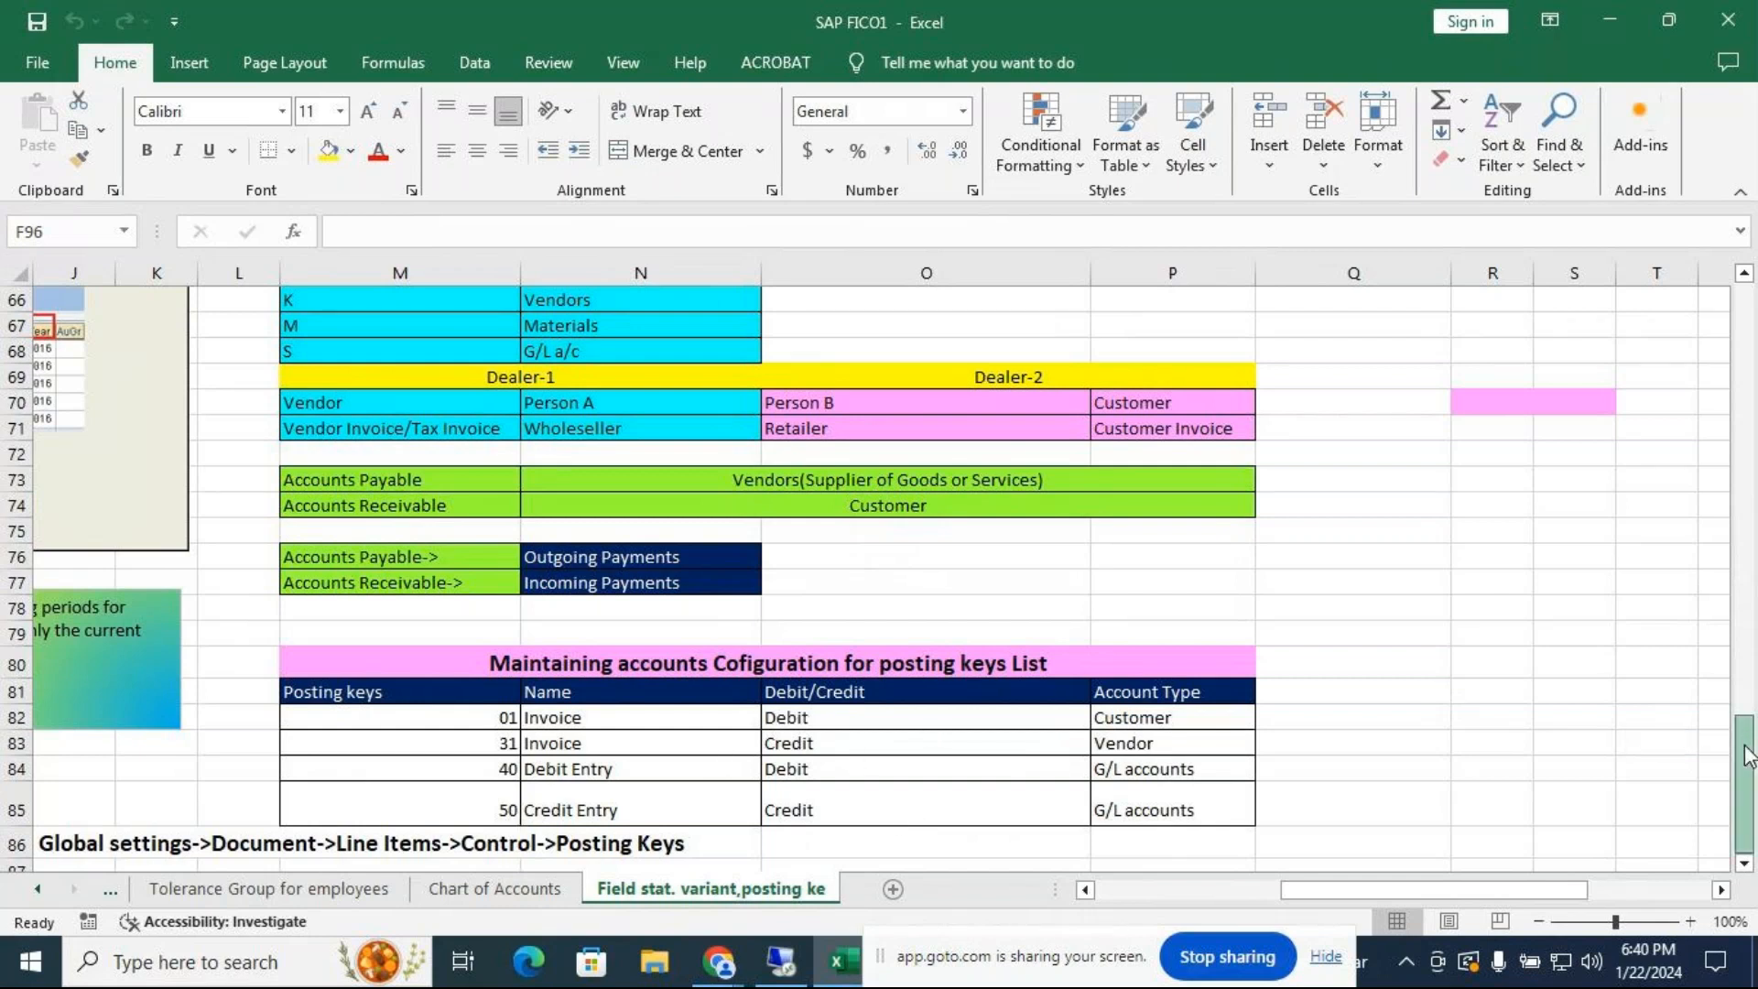
click(127, 893)
click(128, 895)
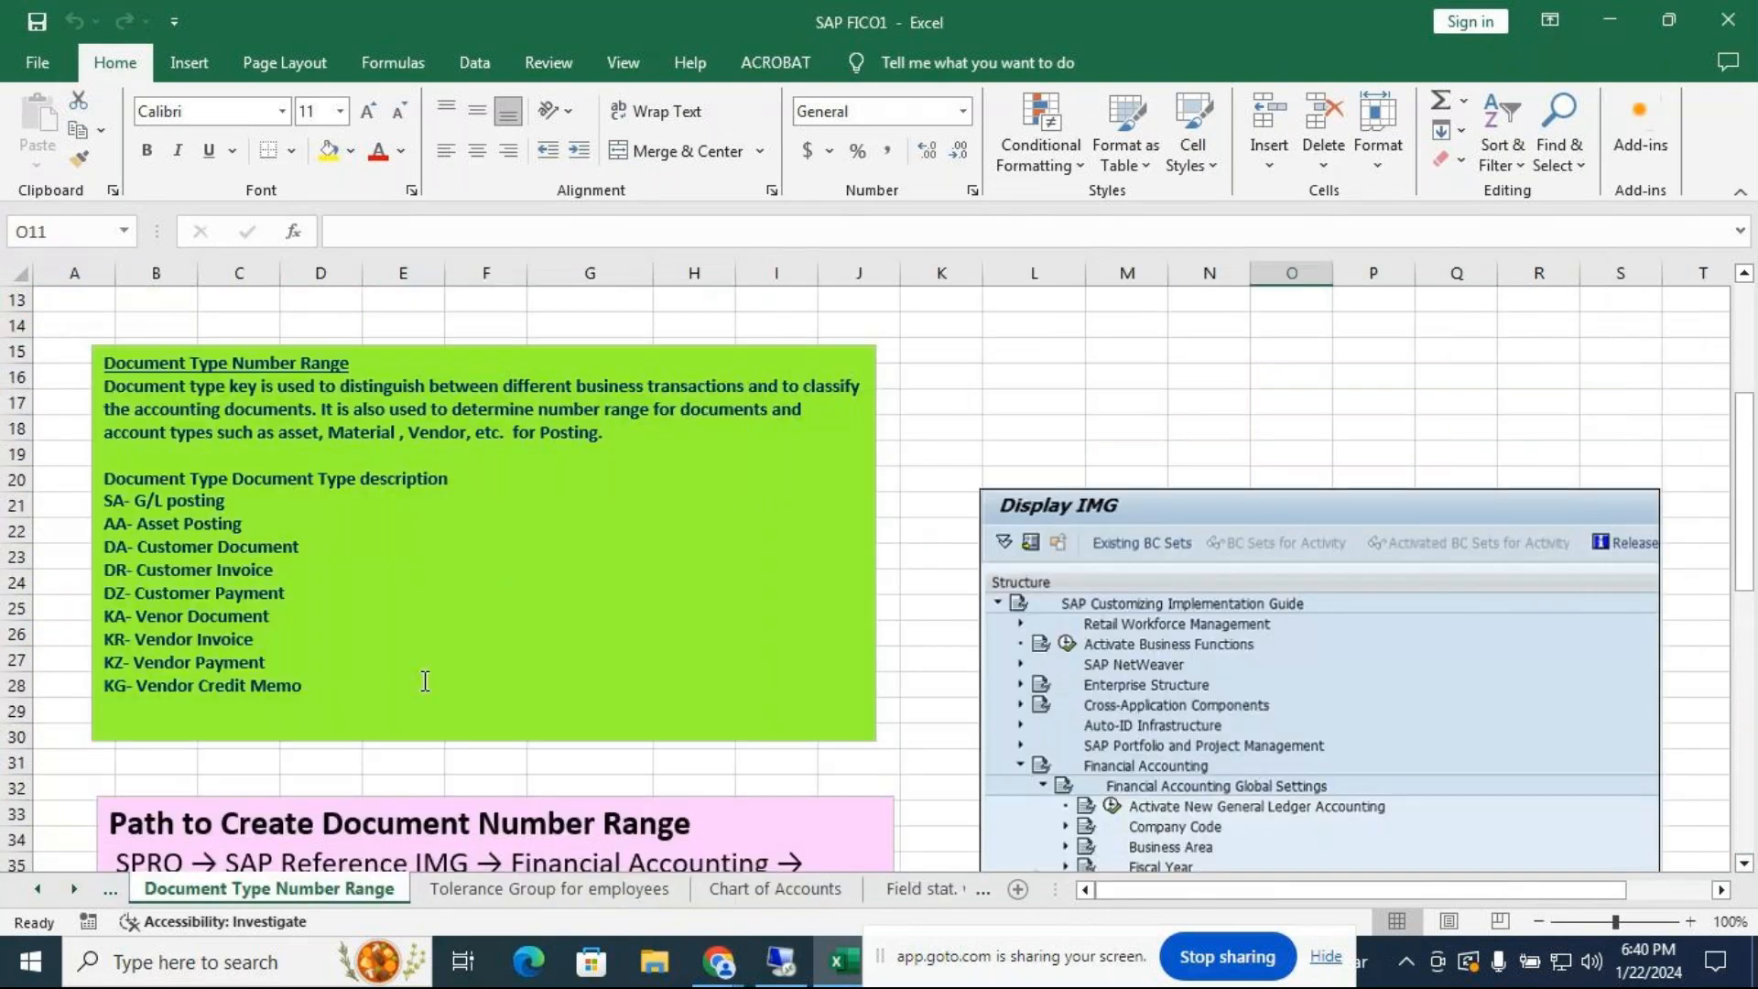
drag(1745, 577, 1750, 494)
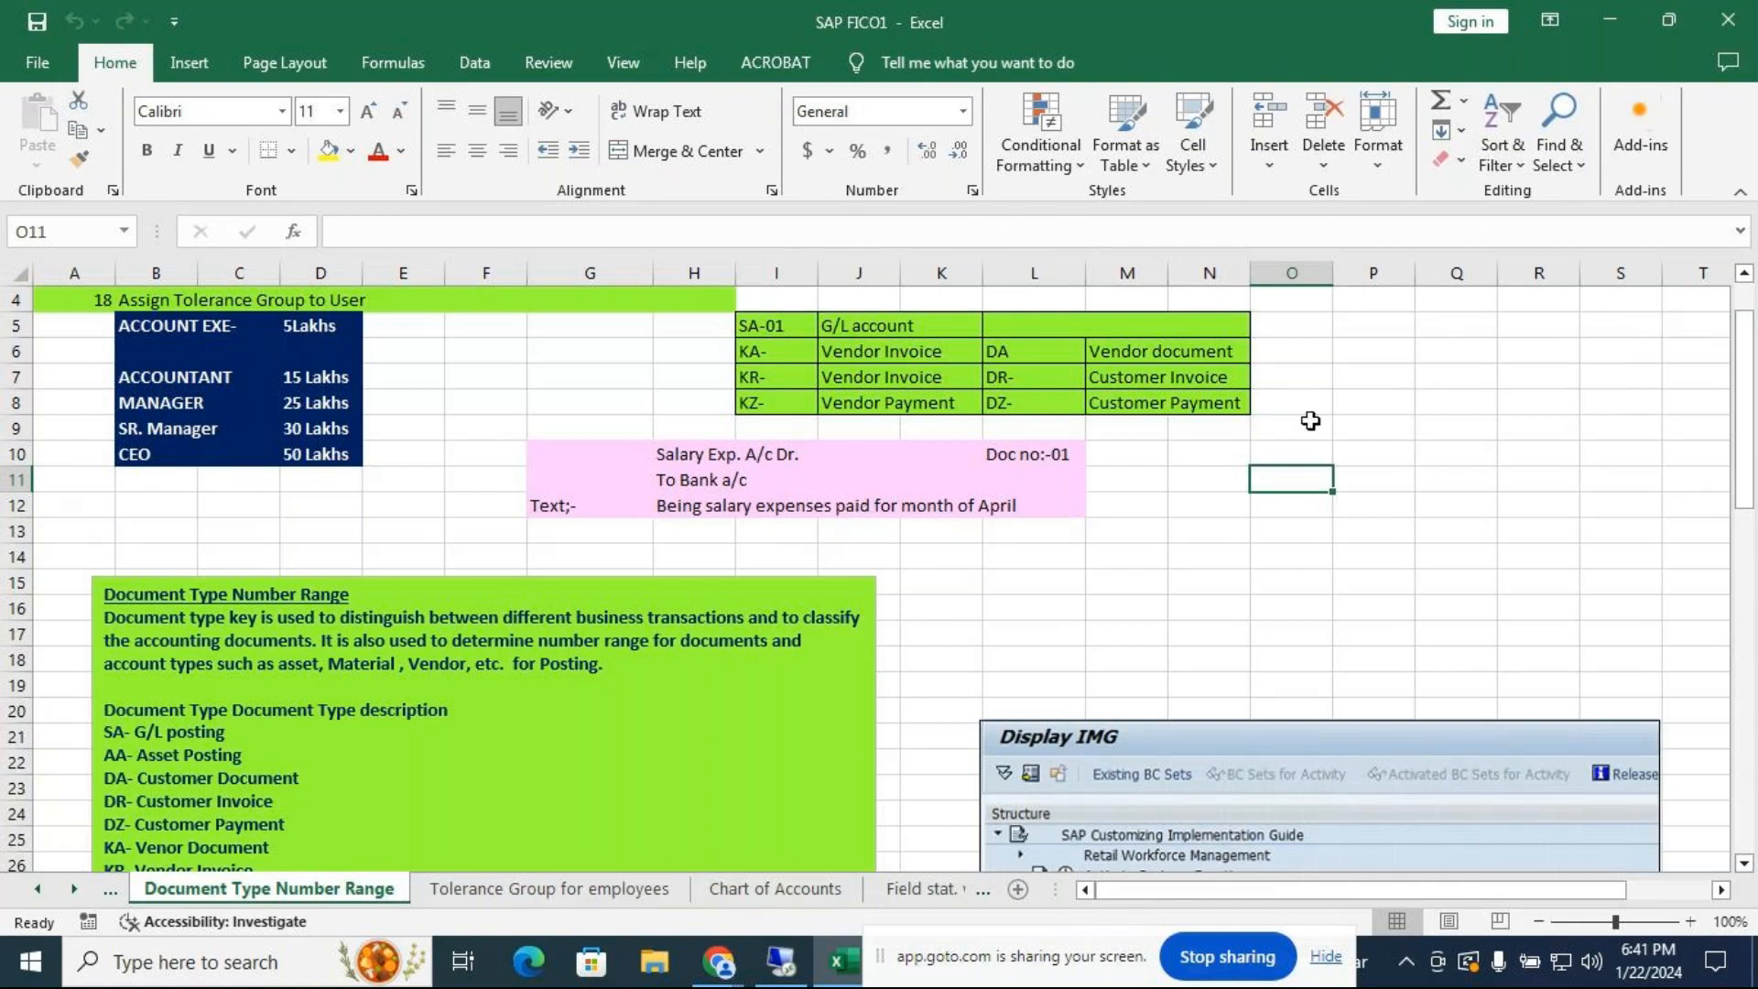
drag(1744, 375, 1752, 361)
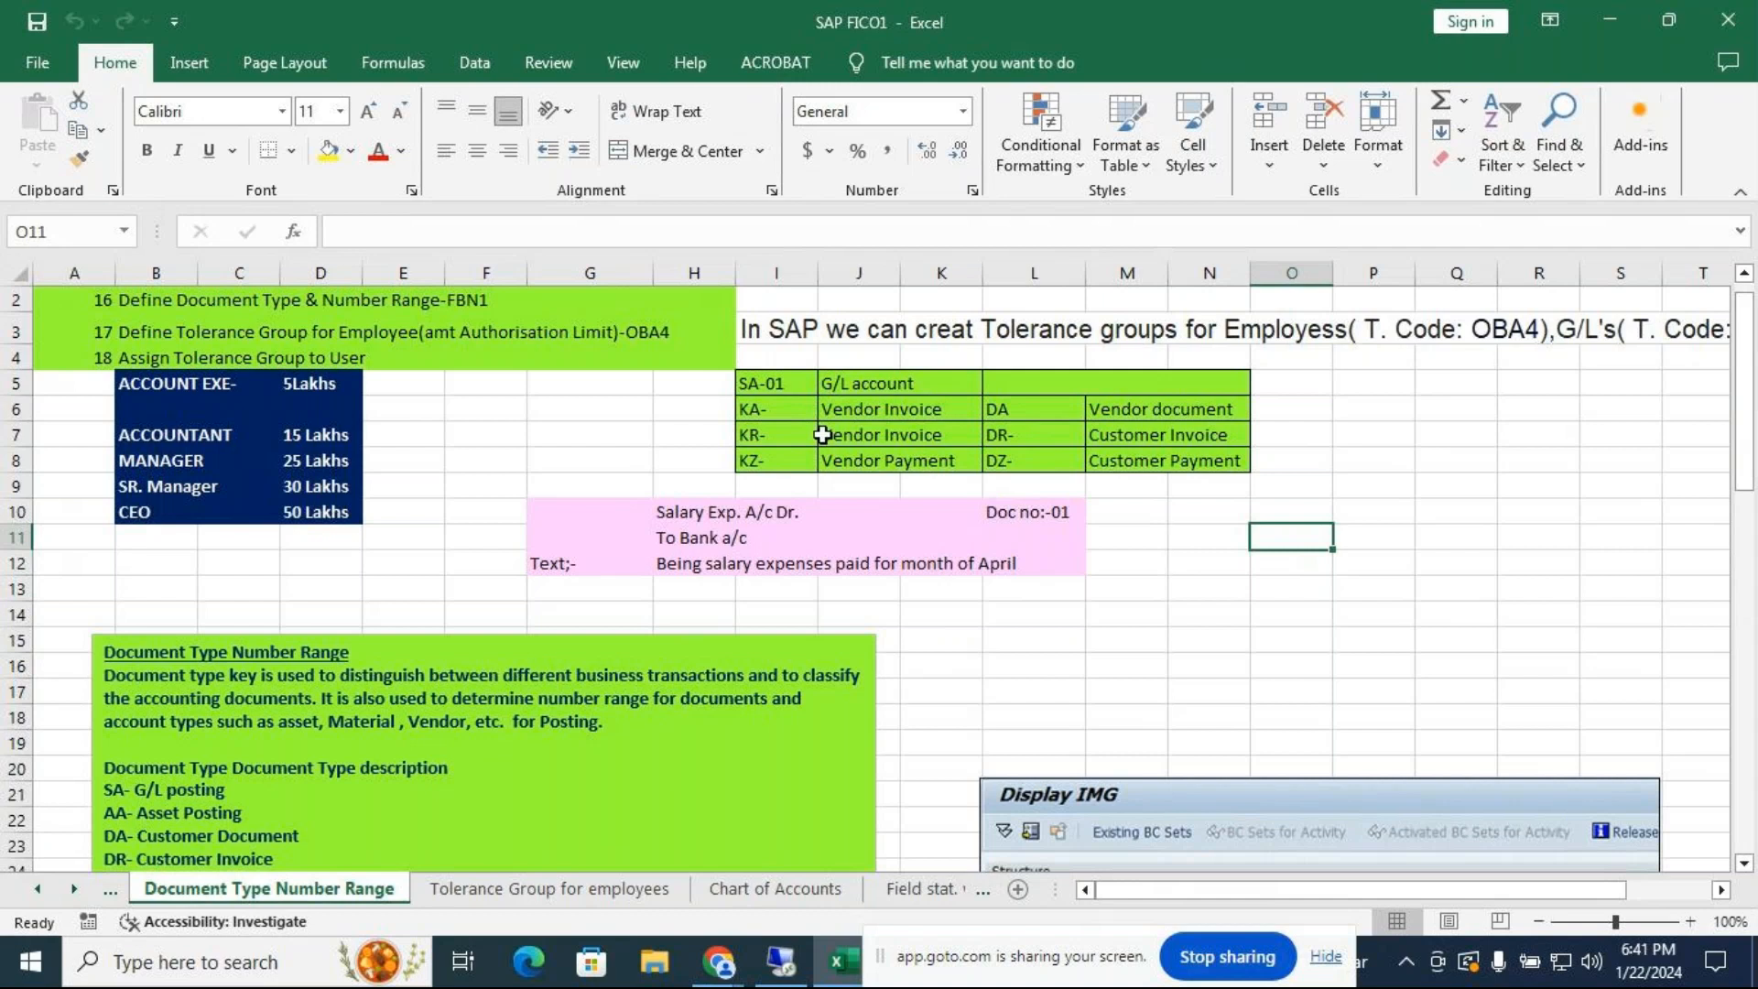
Change J6's description from 'Vendor Invoice' to 'Vendor document'
click(847, 410)
double_click(850, 412)
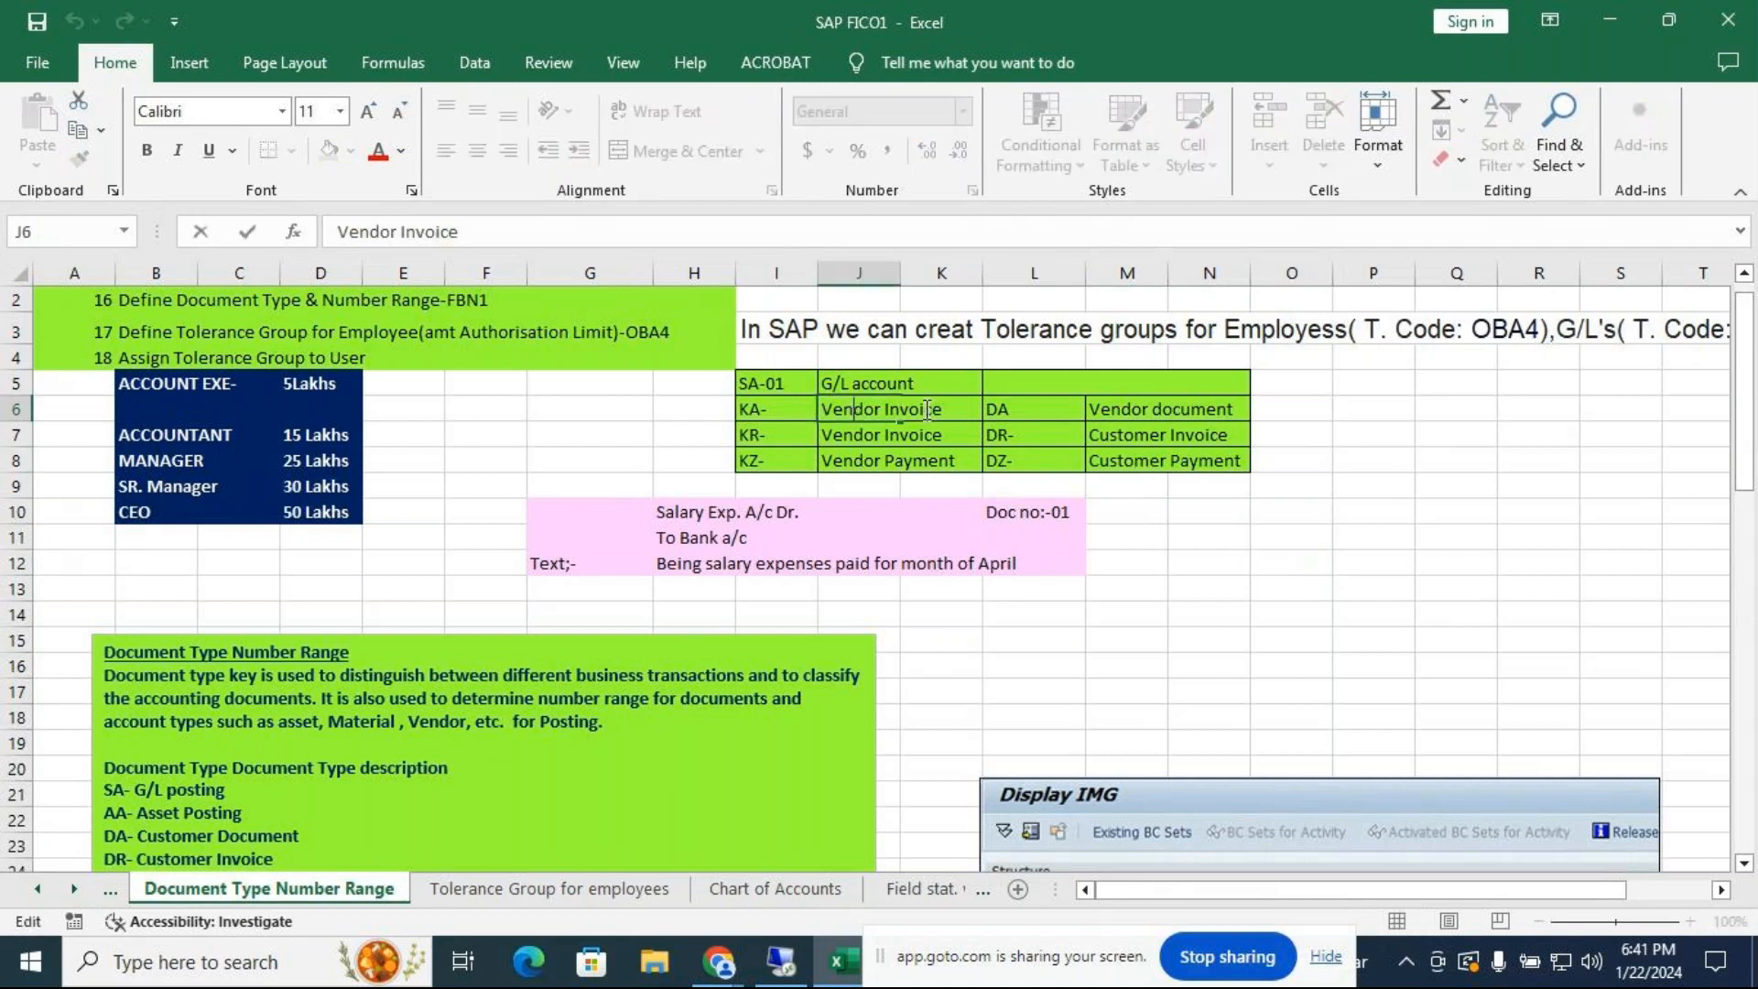
click(949, 410)
key(BackSpace)
key(BackSpace)
key(BackSpace)
key(BackSpace)
key(BackSpace)
key(BackSpace)
key(BackSpace)
text(d)
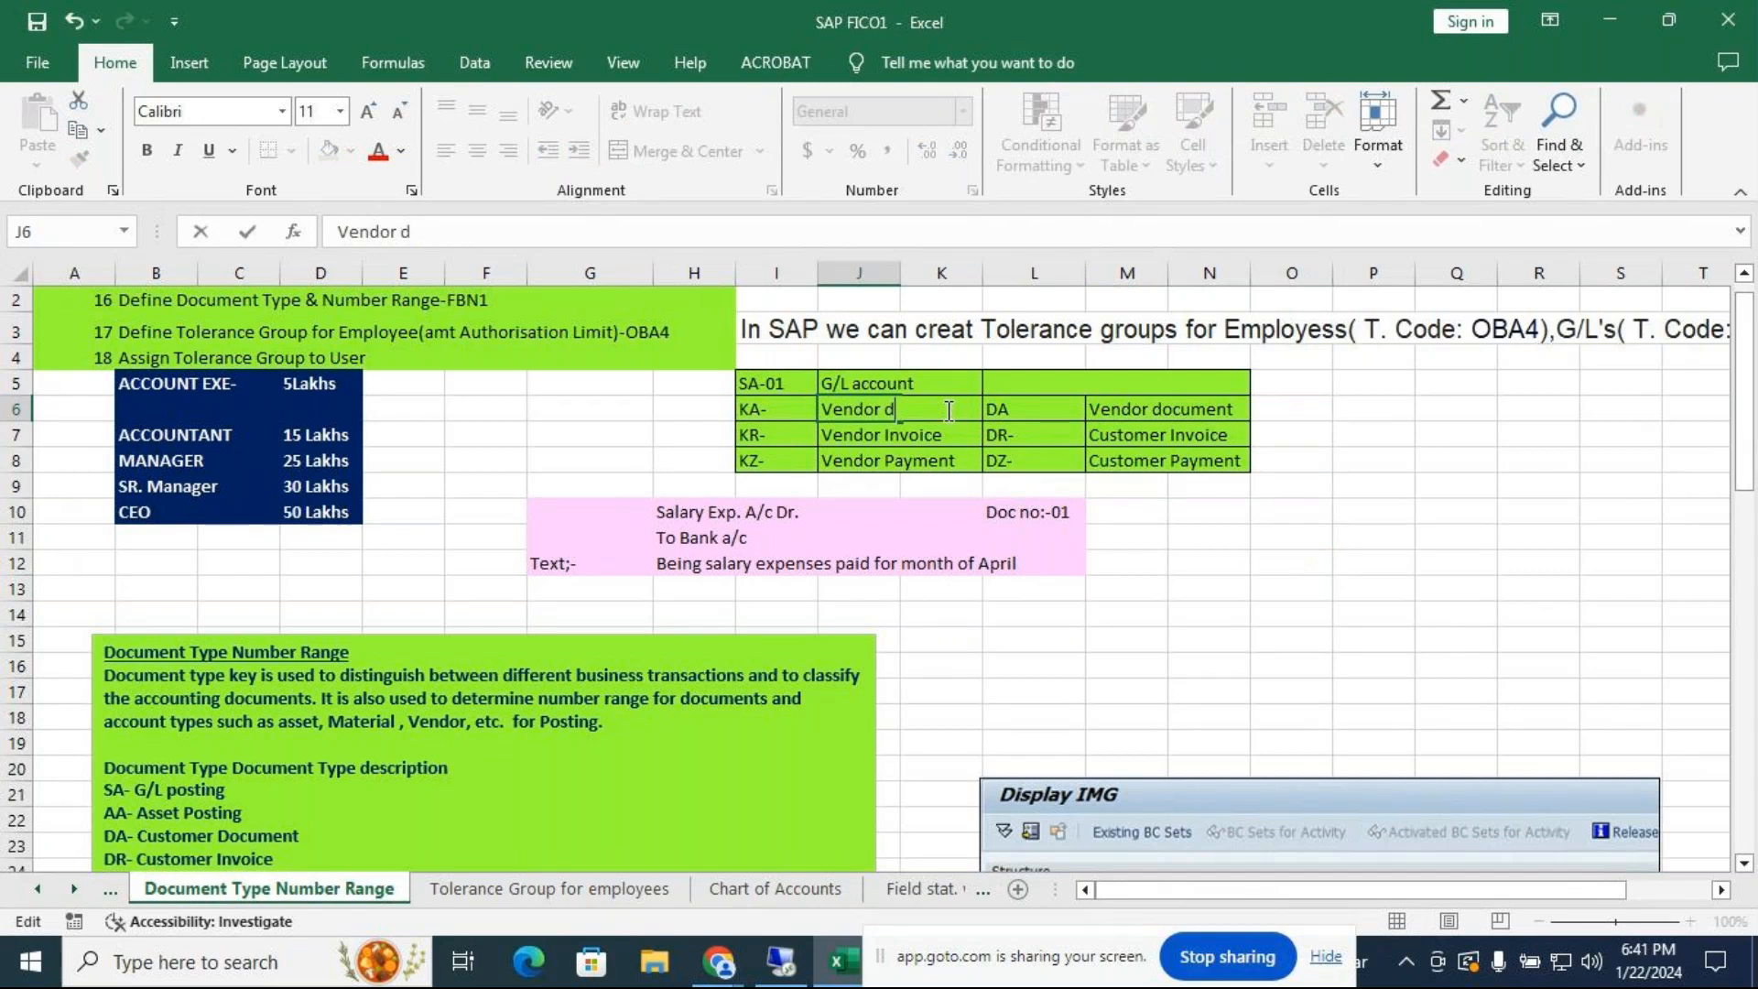
text(cument)
click(1153, 538)
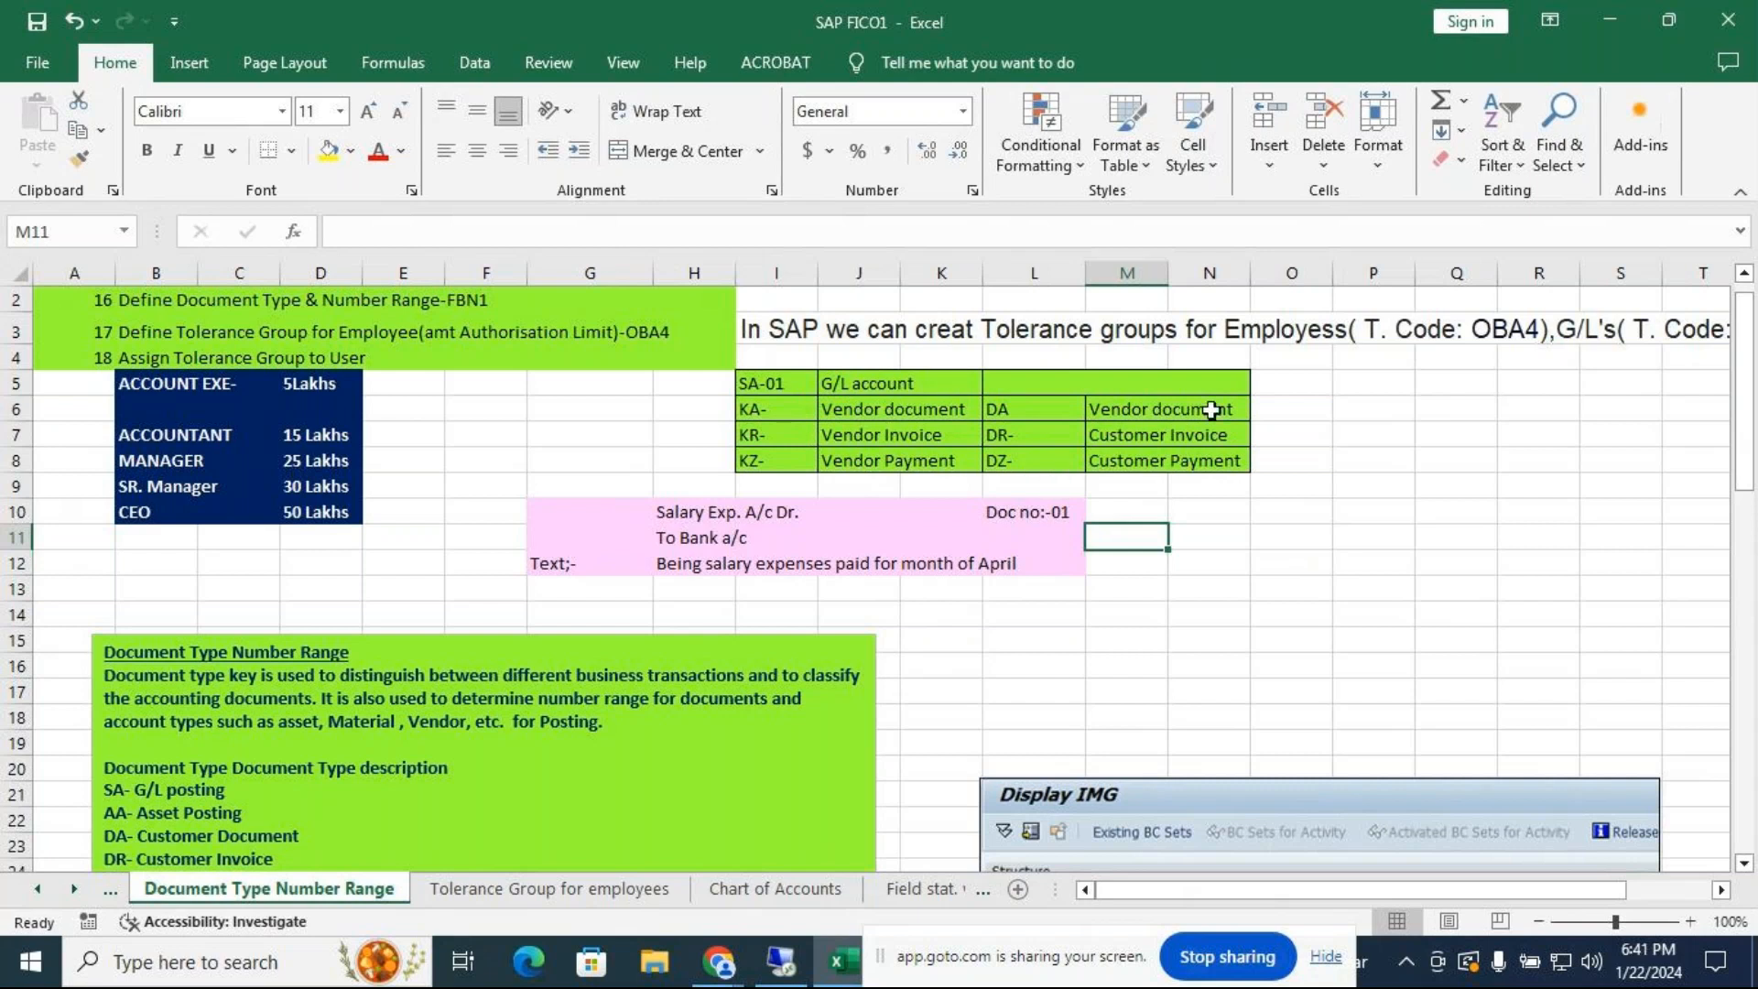
Change M6's description from 'Vendor document' to 'Customer document'
click(1156, 410)
double_click(1156, 410)
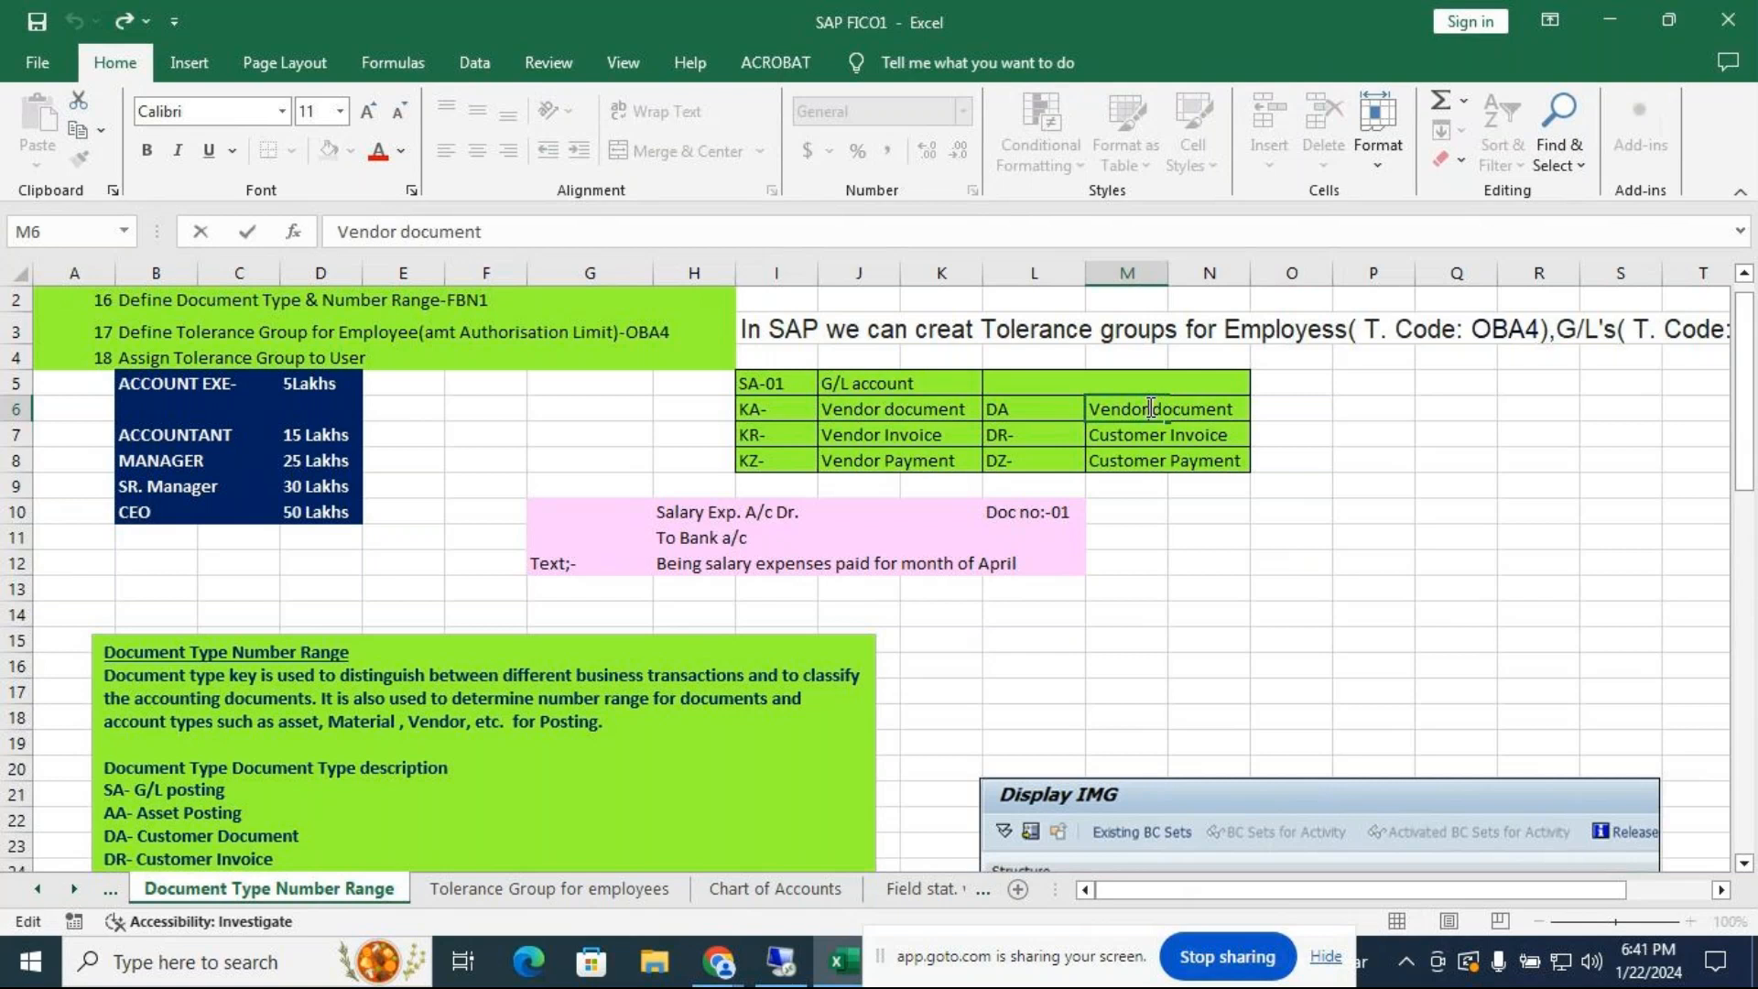
key(BackSpace)
key(BackSpace)
key(BackSpace)
key(BackSpace)
key(BackSpace)
key(BackSpace)
text(Customer)
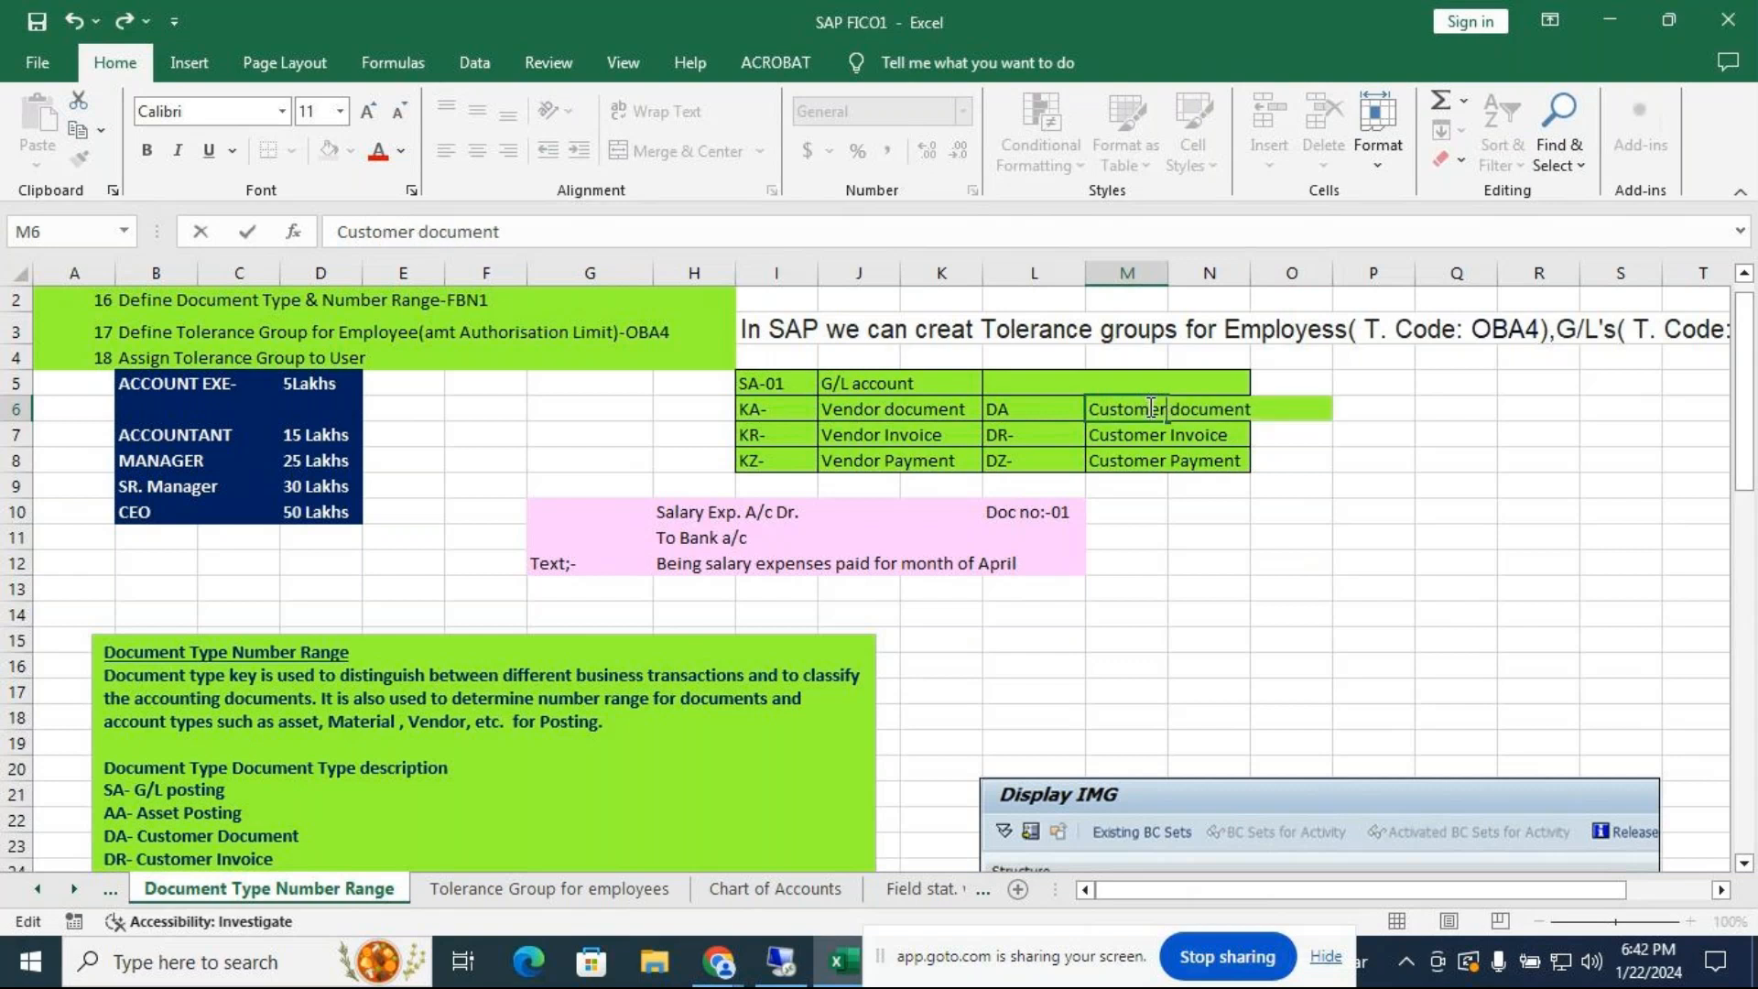
click(1612, 515)
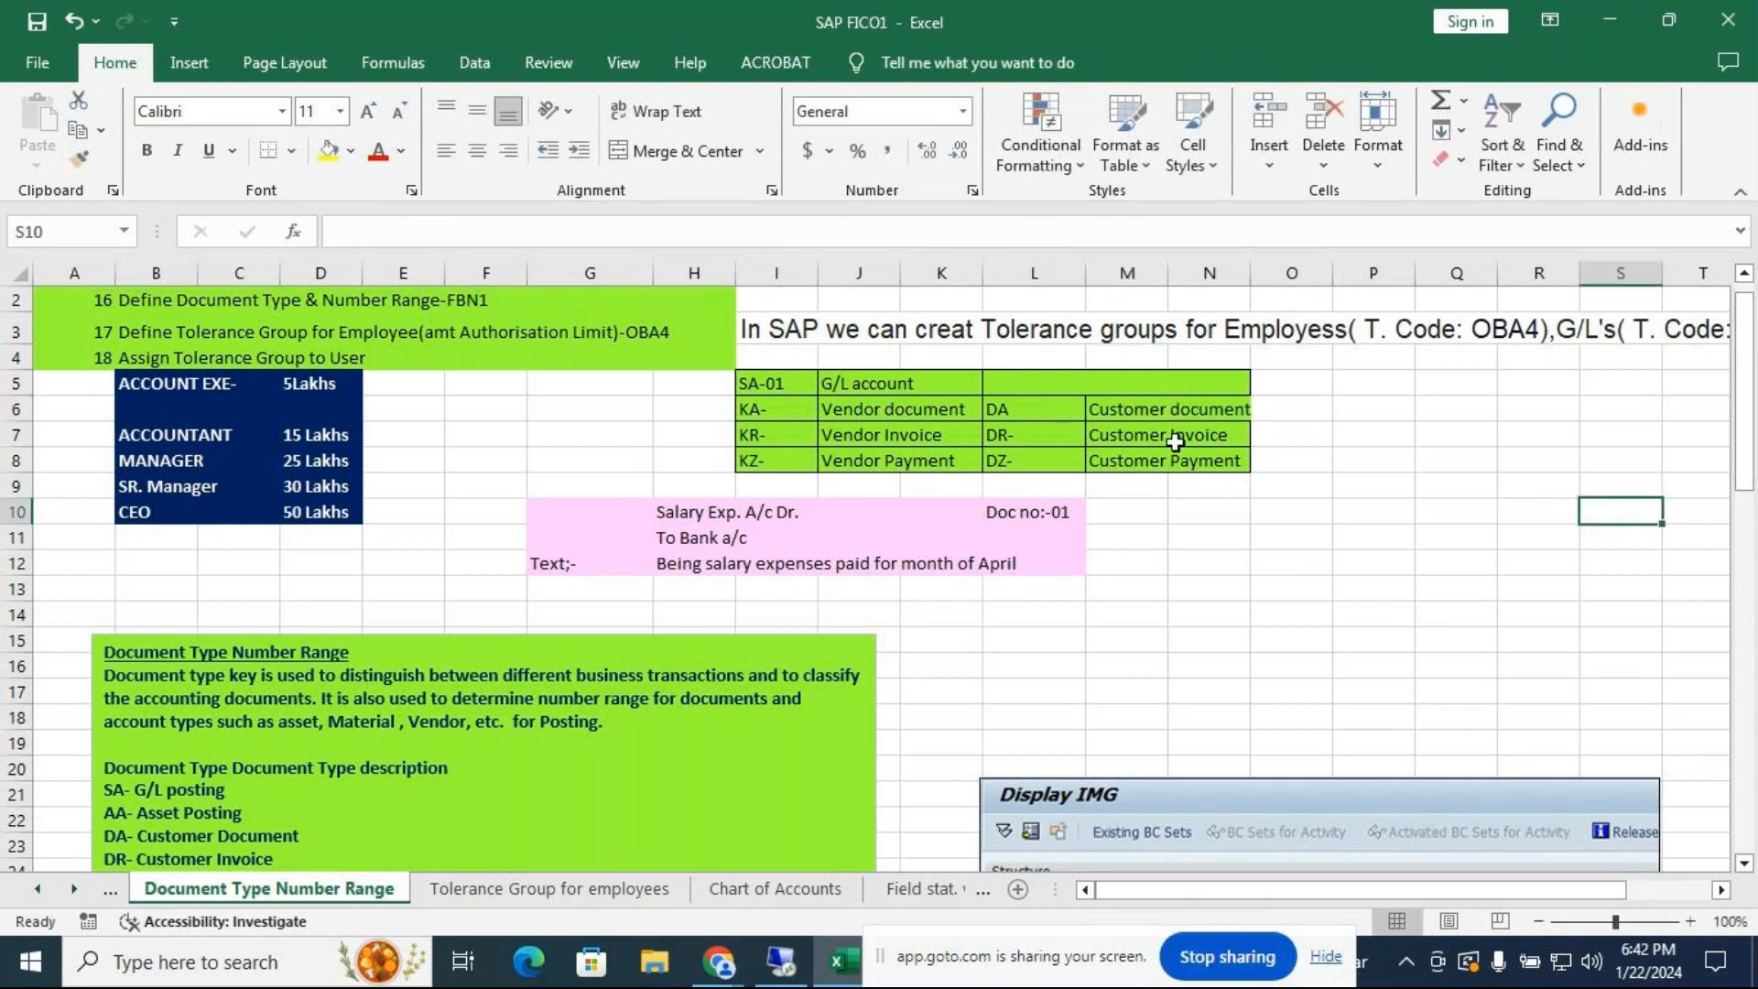
Widen column N to fit 'Customer document', then scroll down to the number range path notes
drag(1251, 273, 1257, 275)
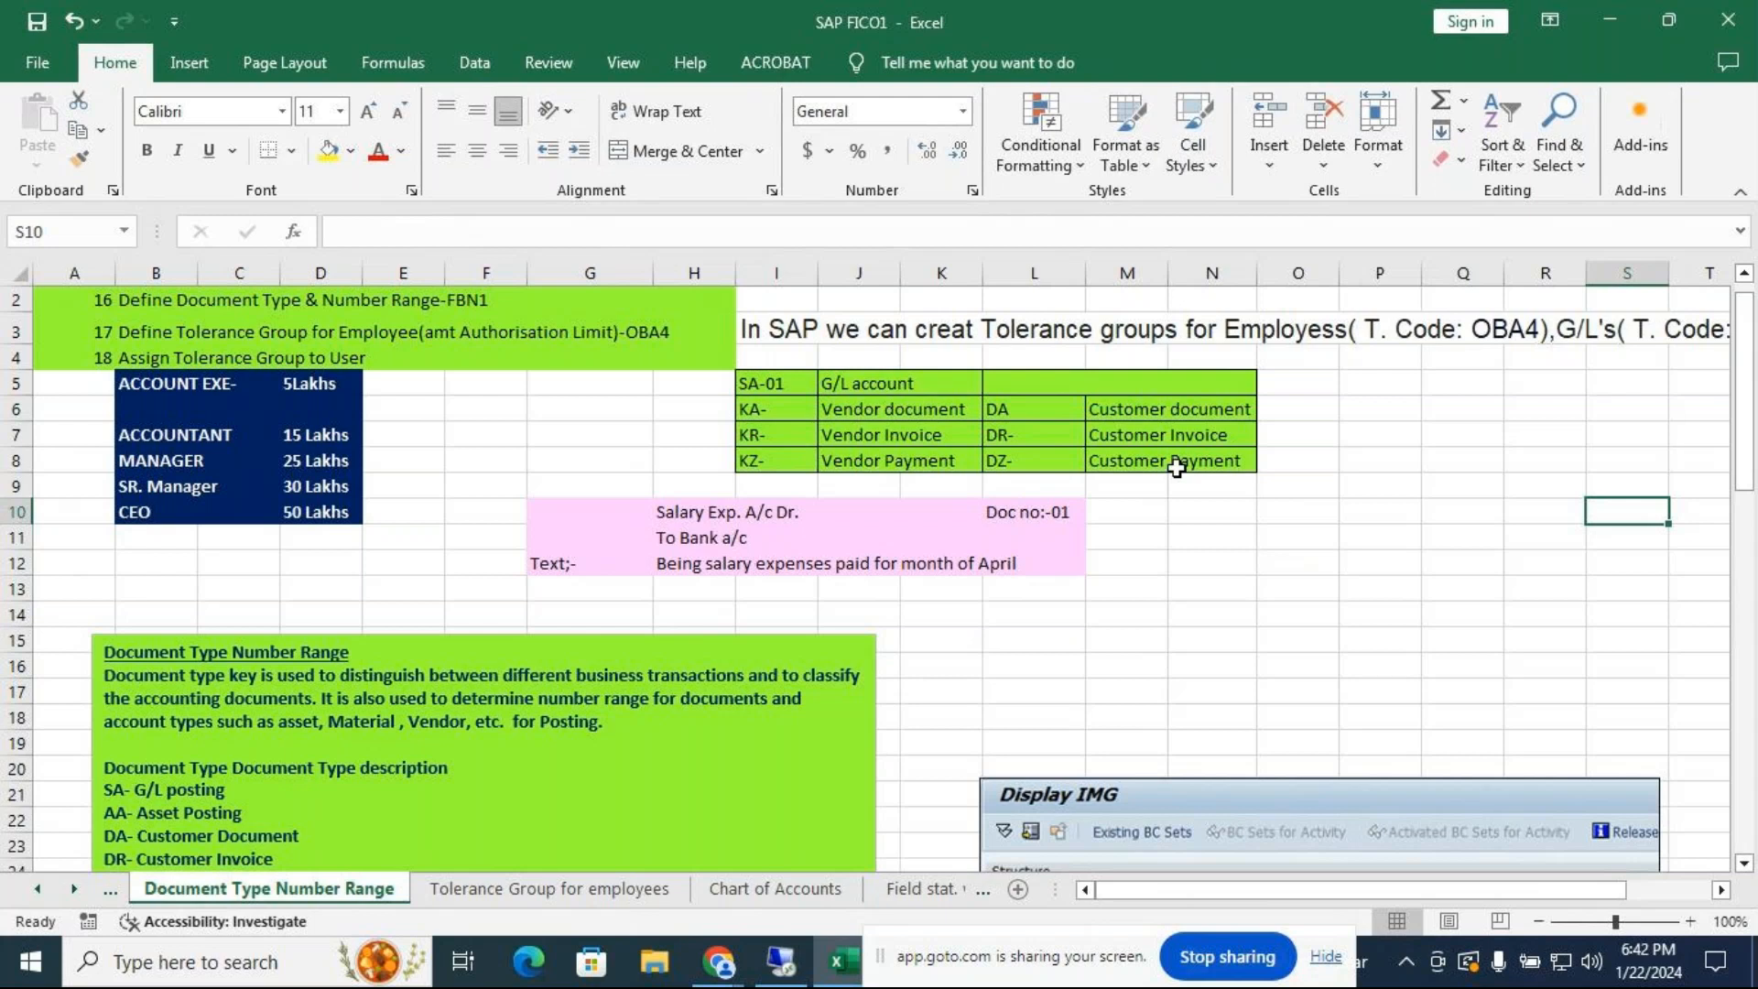
drag(1747, 457, 1754, 516)
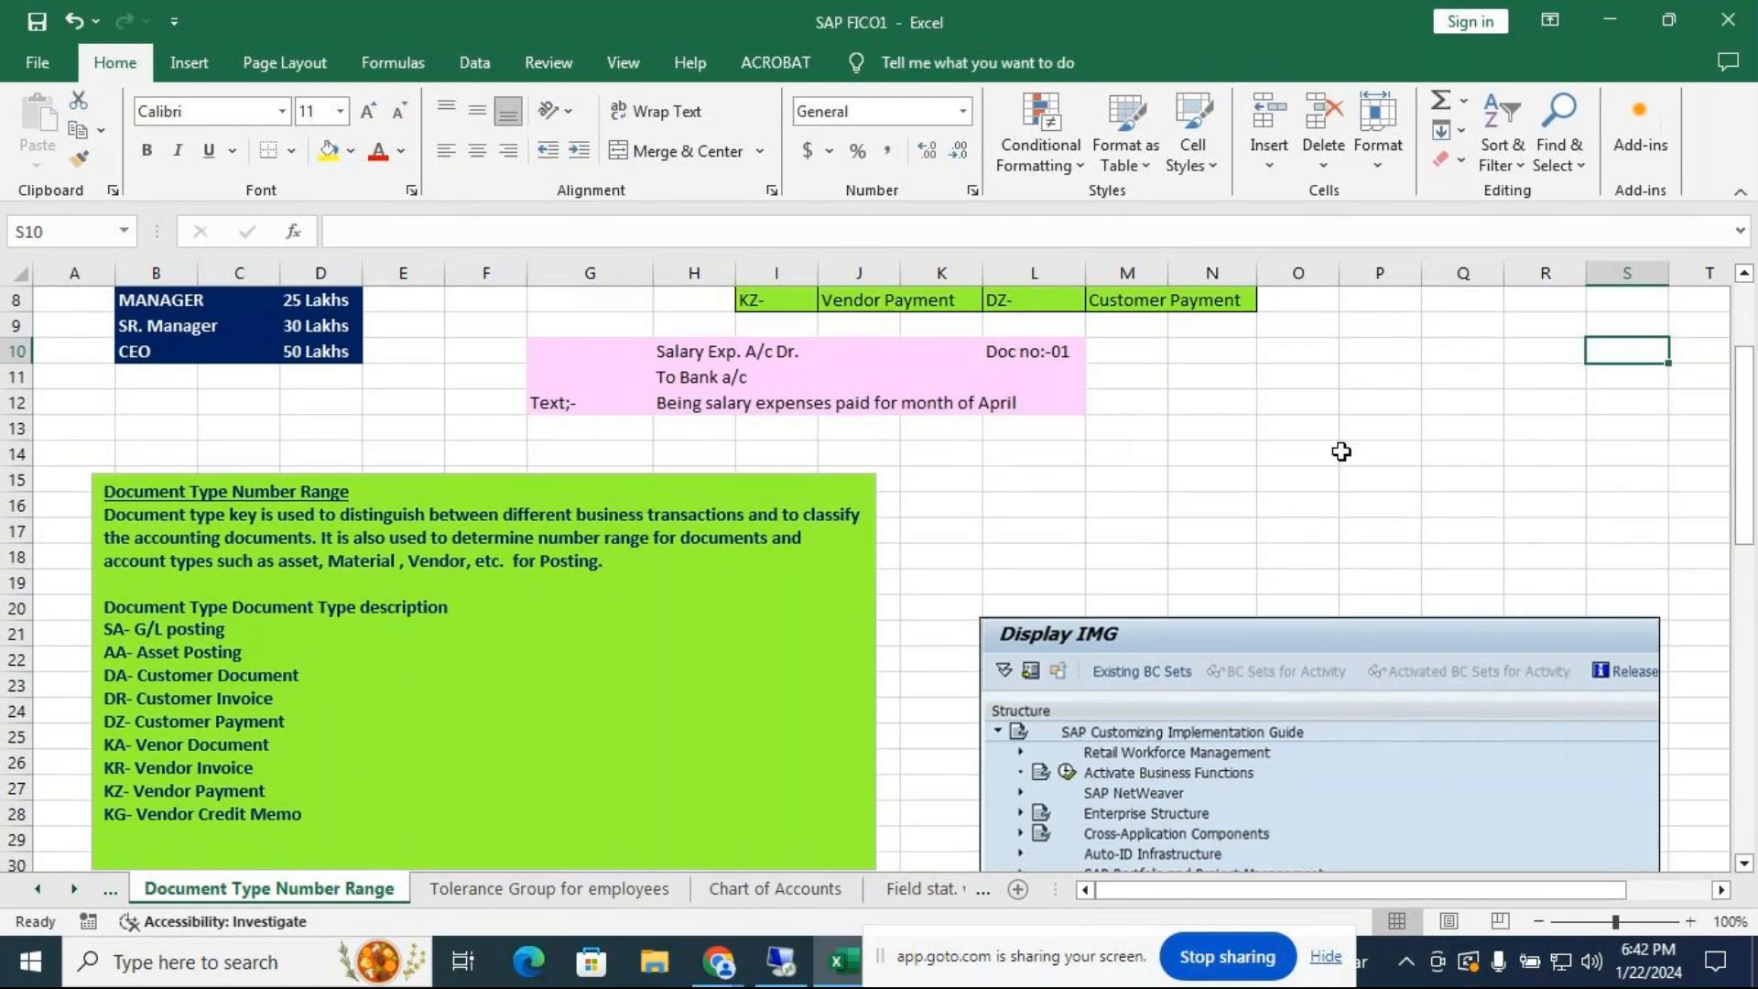
drag(1755, 366, 1753, 509)
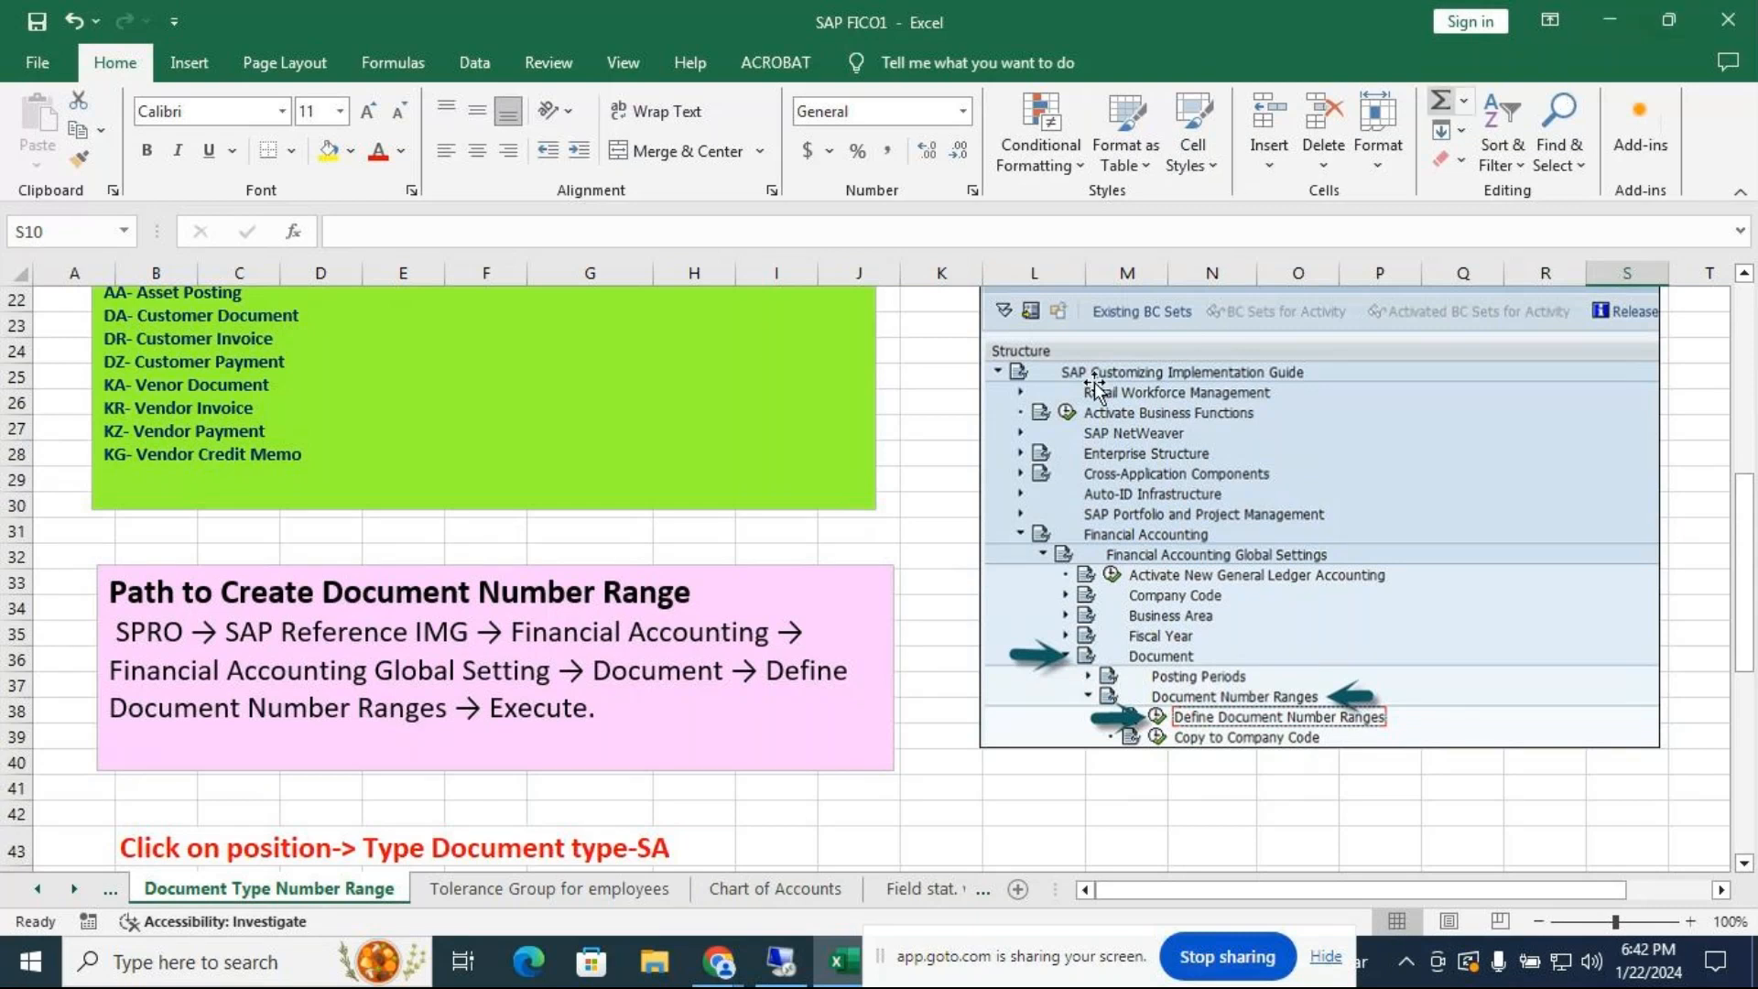
mouse_move(721, 963)
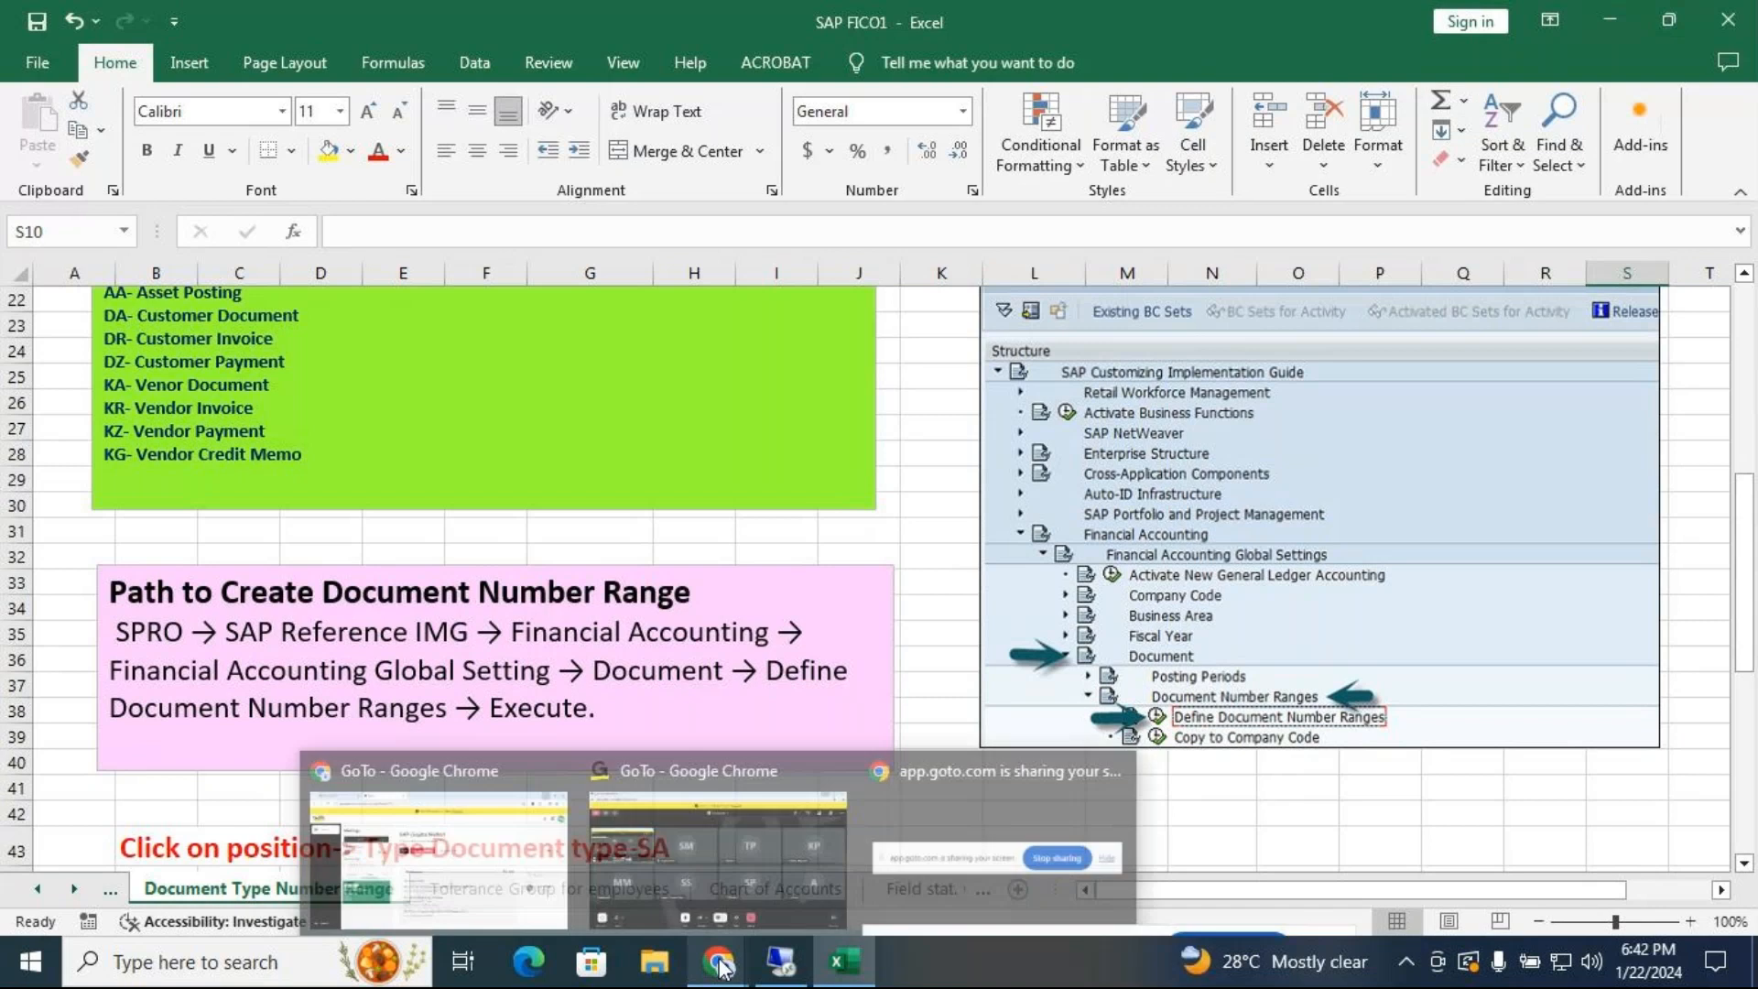
mouse_move(763, 901)
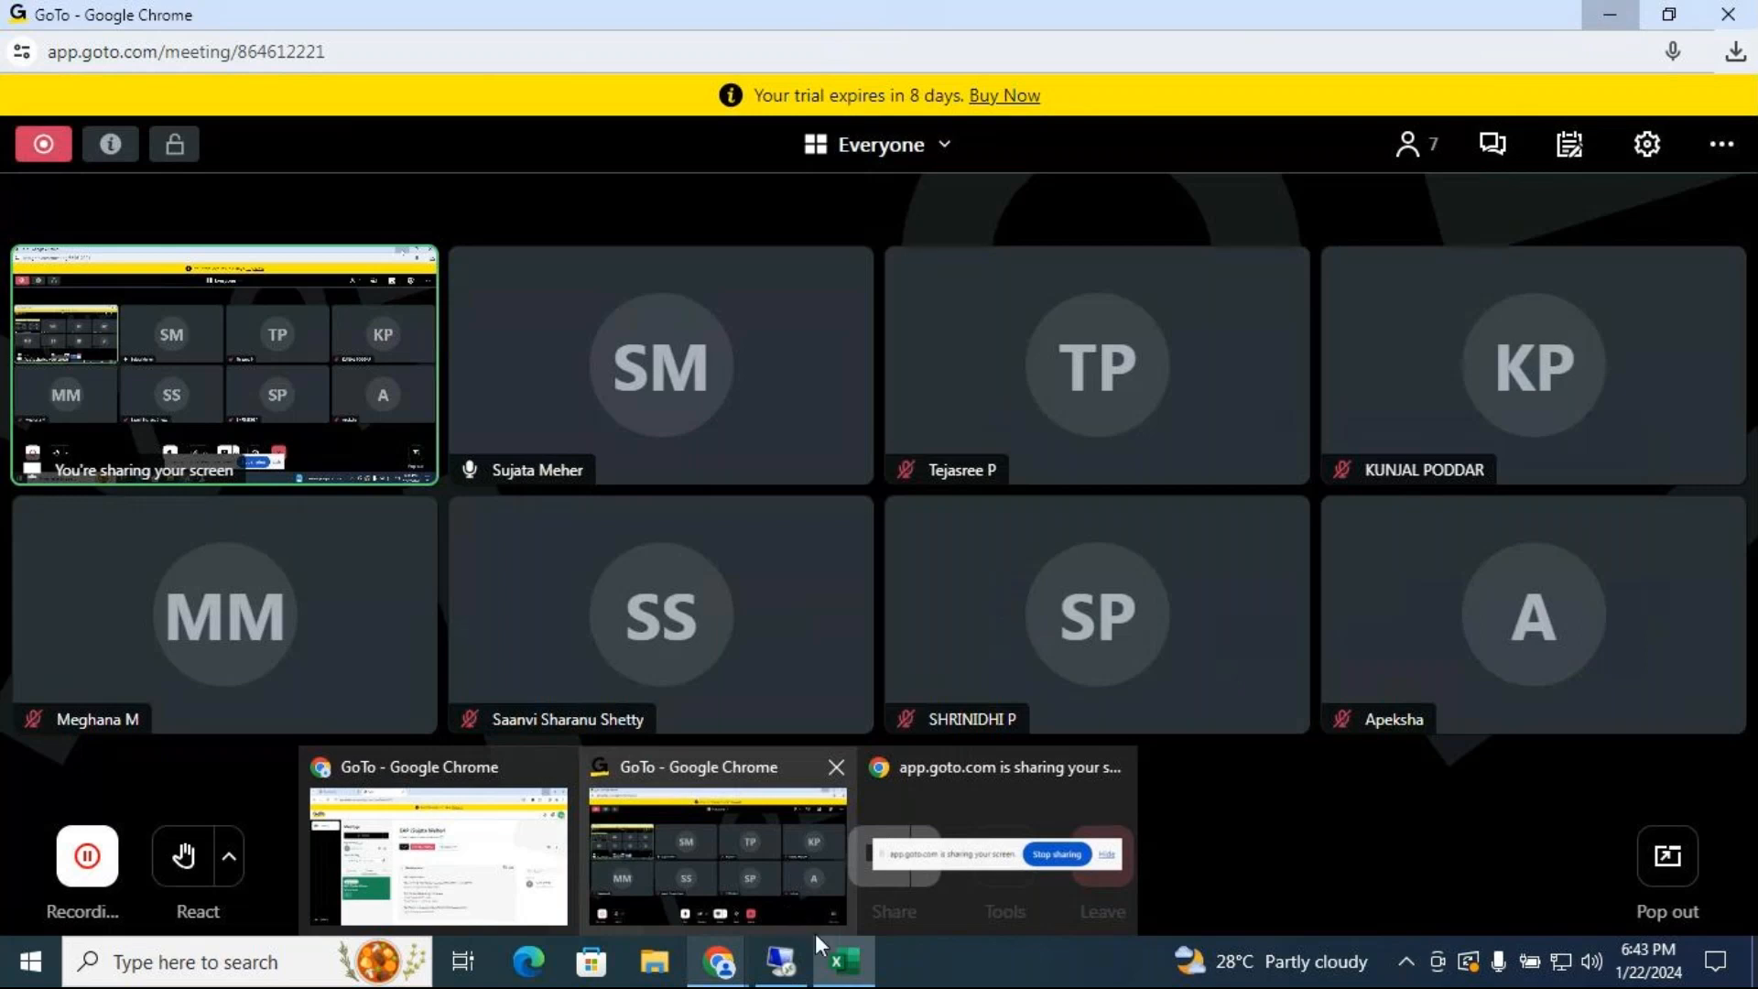
click(838, 966)
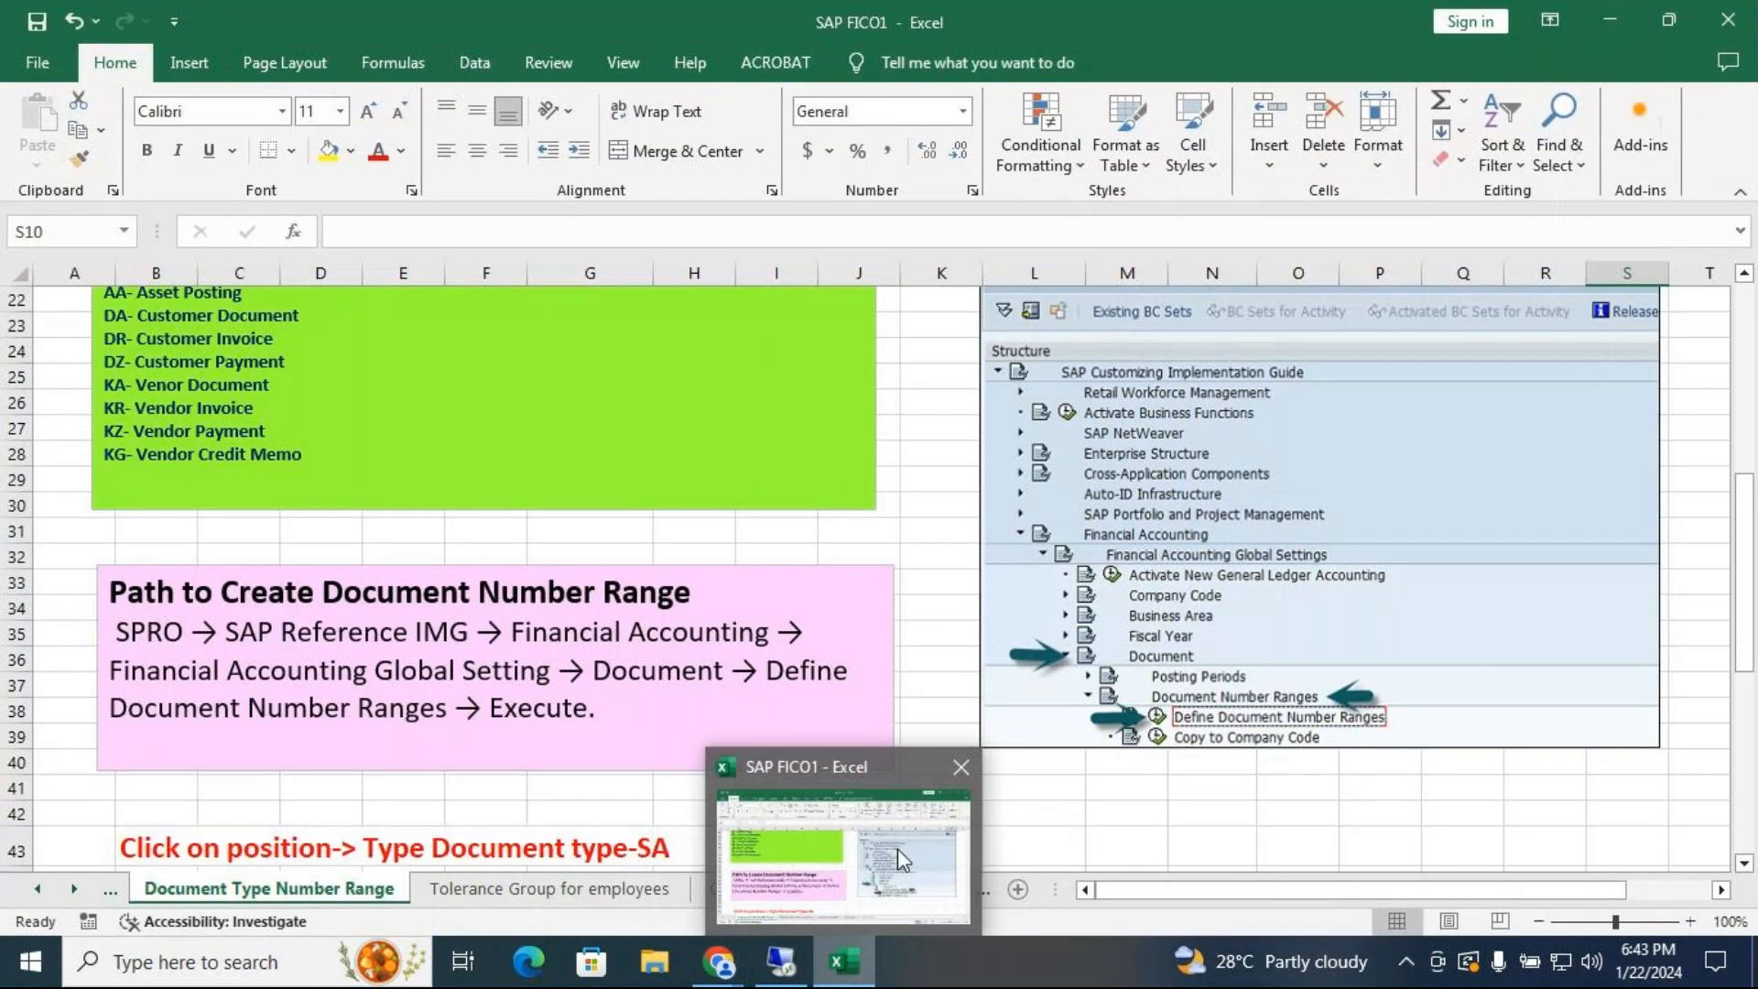
click(1119, 831)
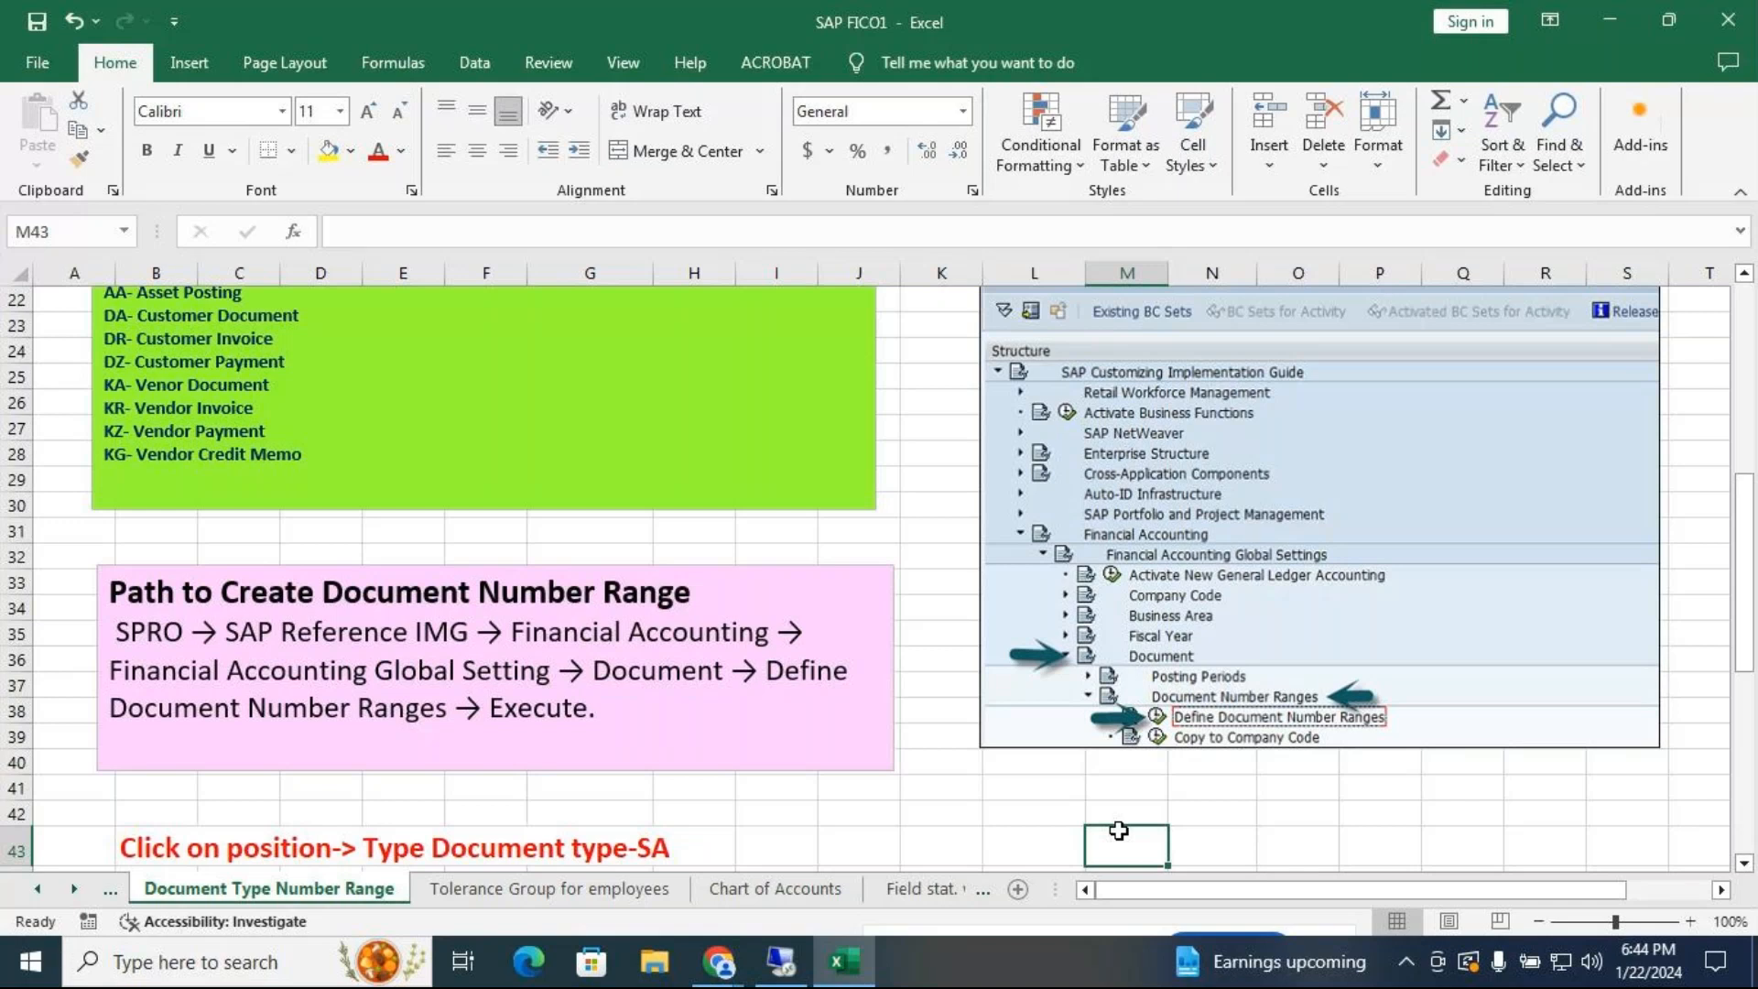
Check the GoTo meeting window, then bring the SAP FICO1 Excel workbook back to the front
mouse_move(719, 962)
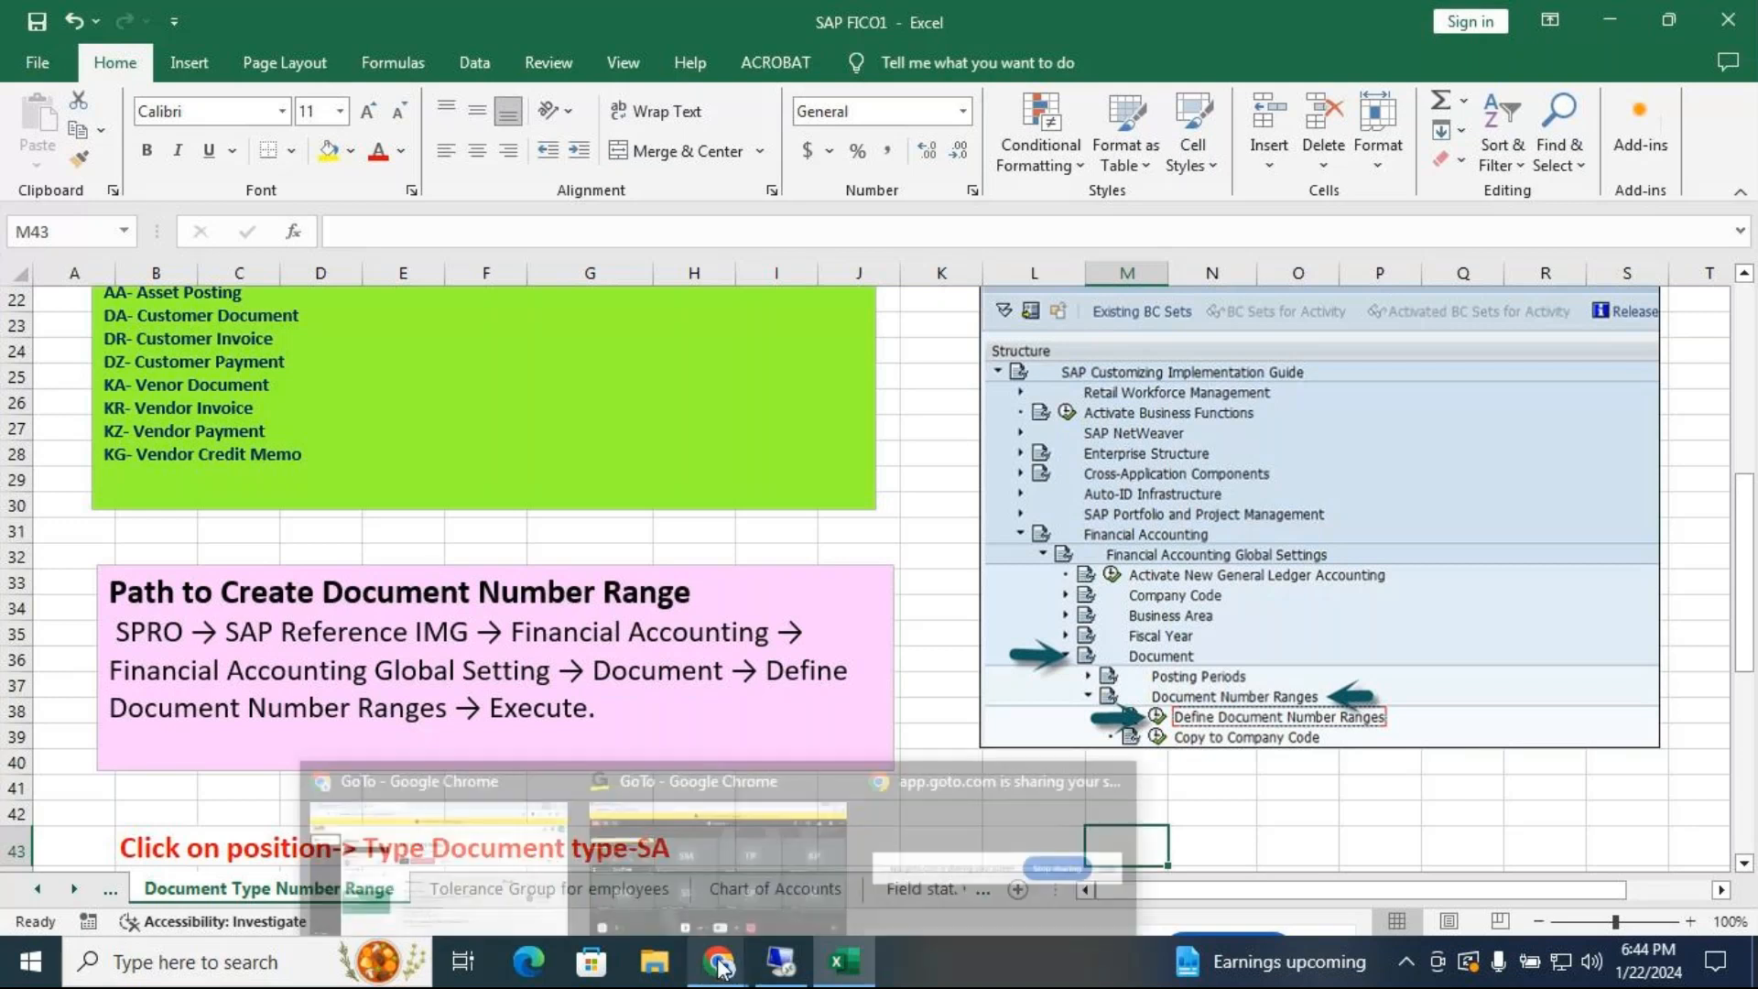
click(788, 903)
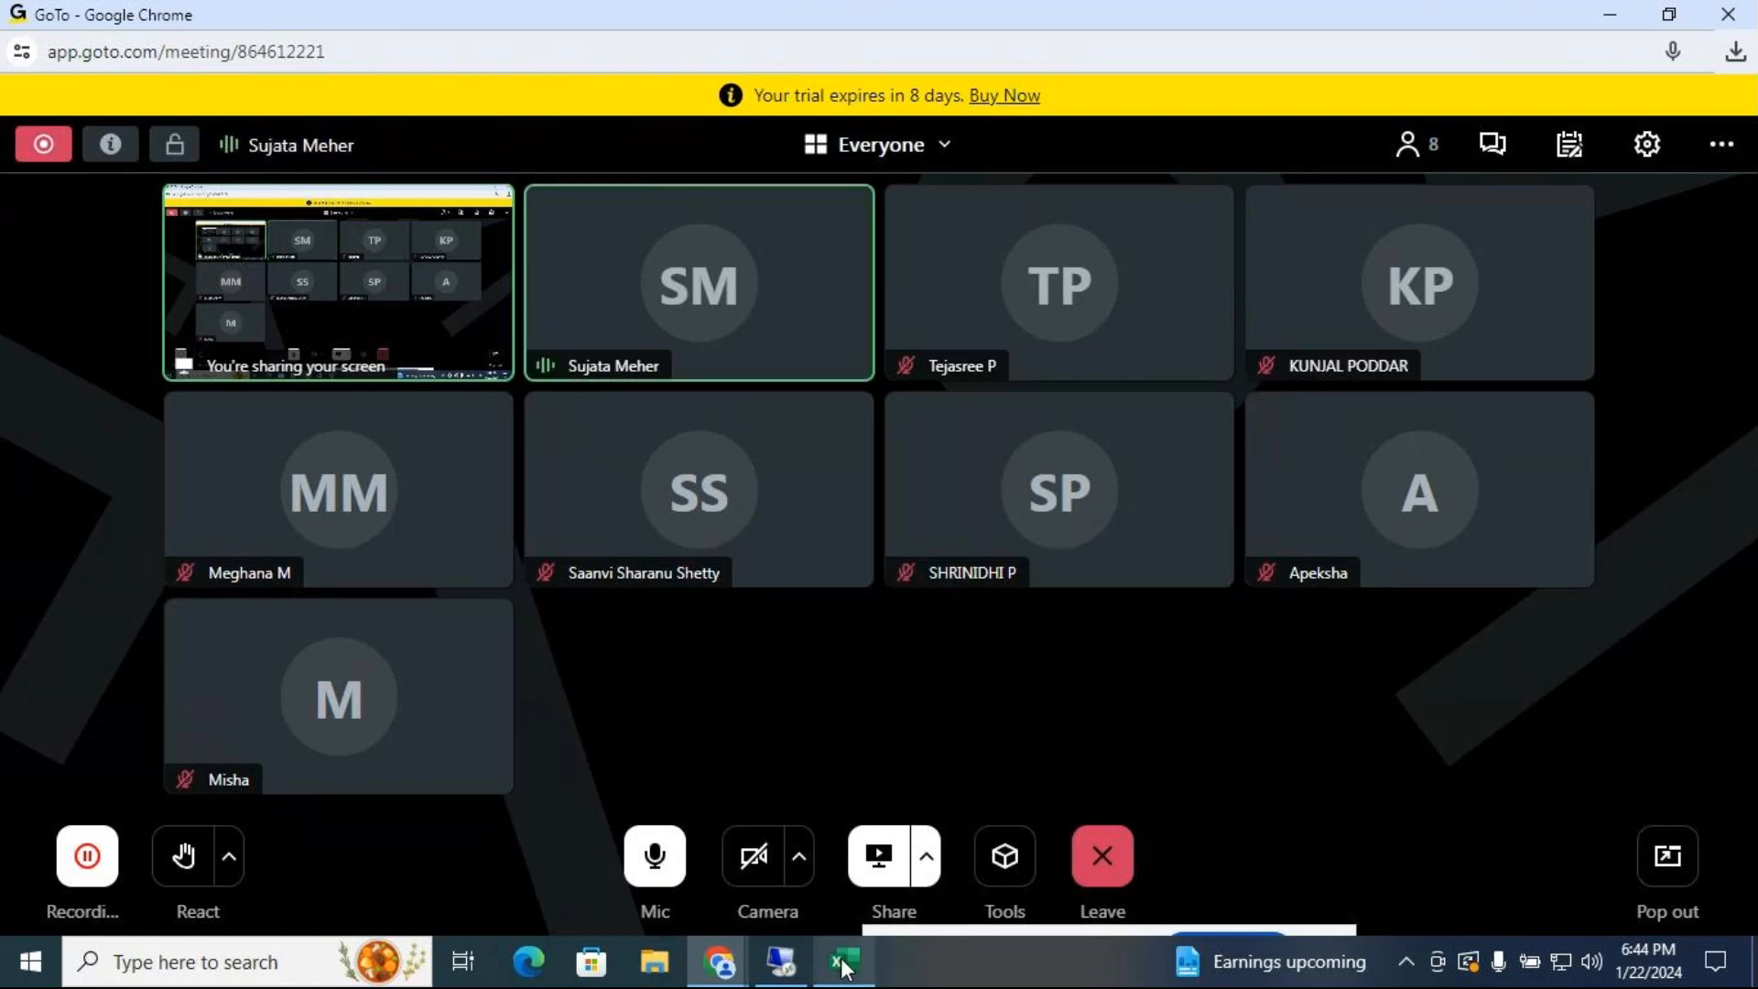
mouse_move(844, 968)
click(844, 860)
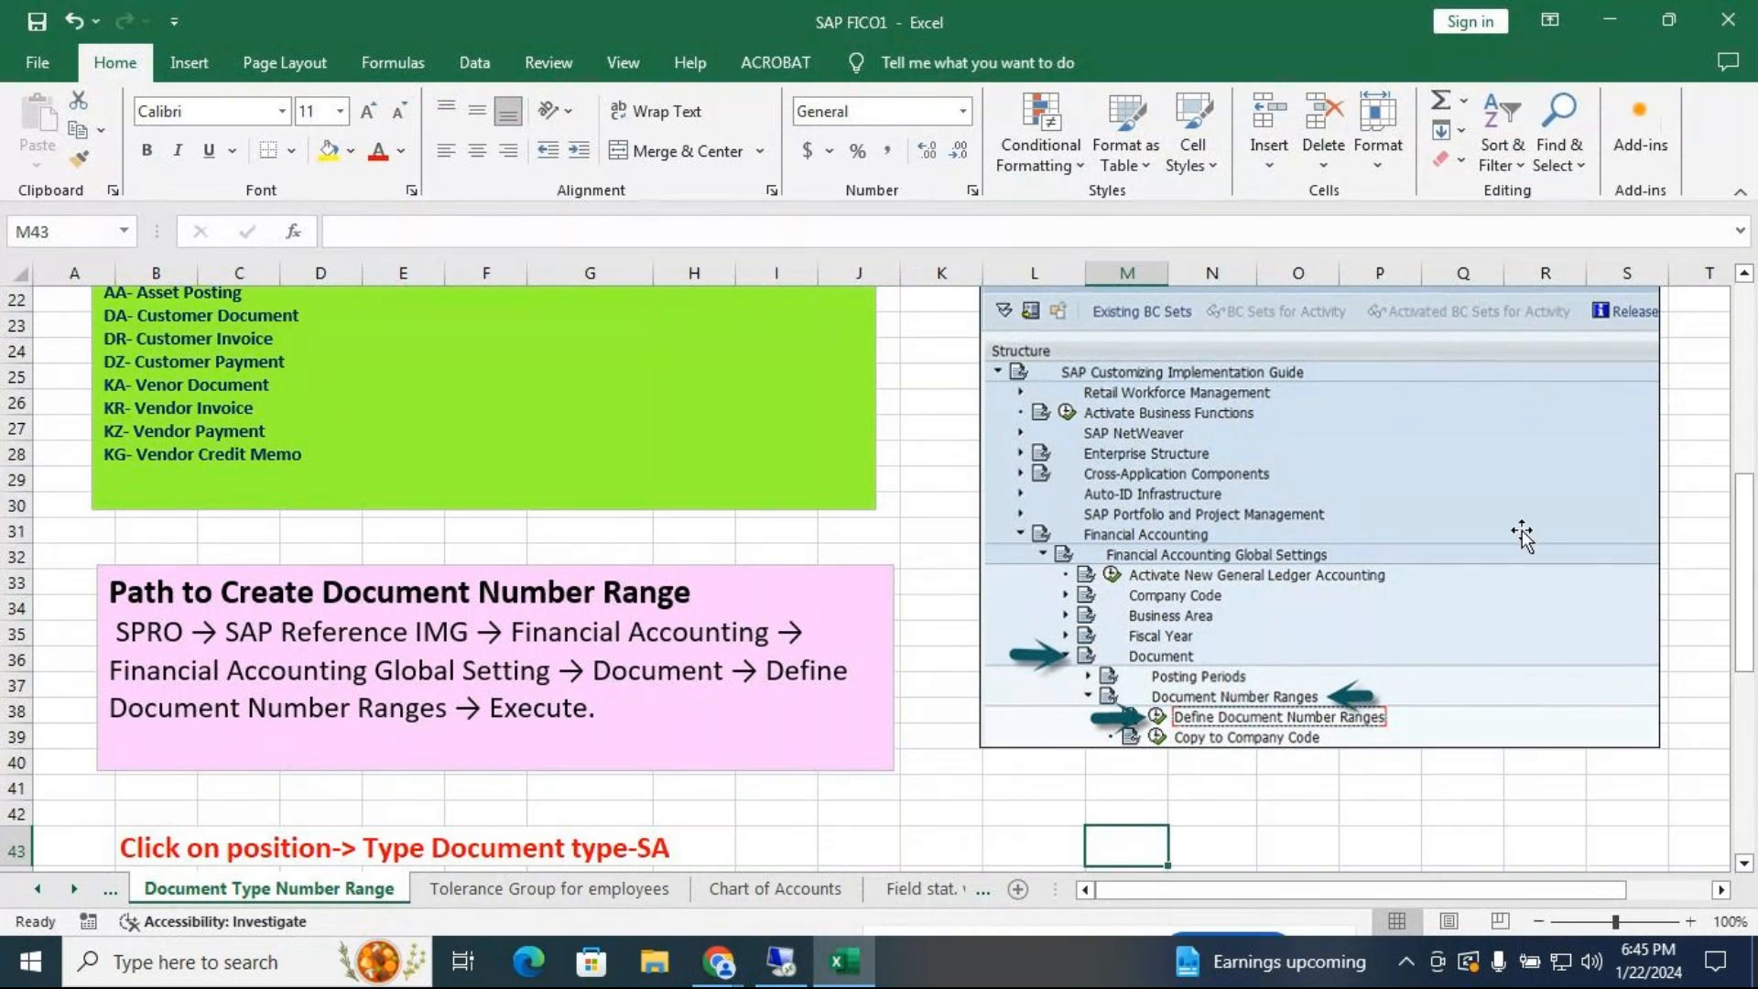
drag(1749, 554, 1751, 532)
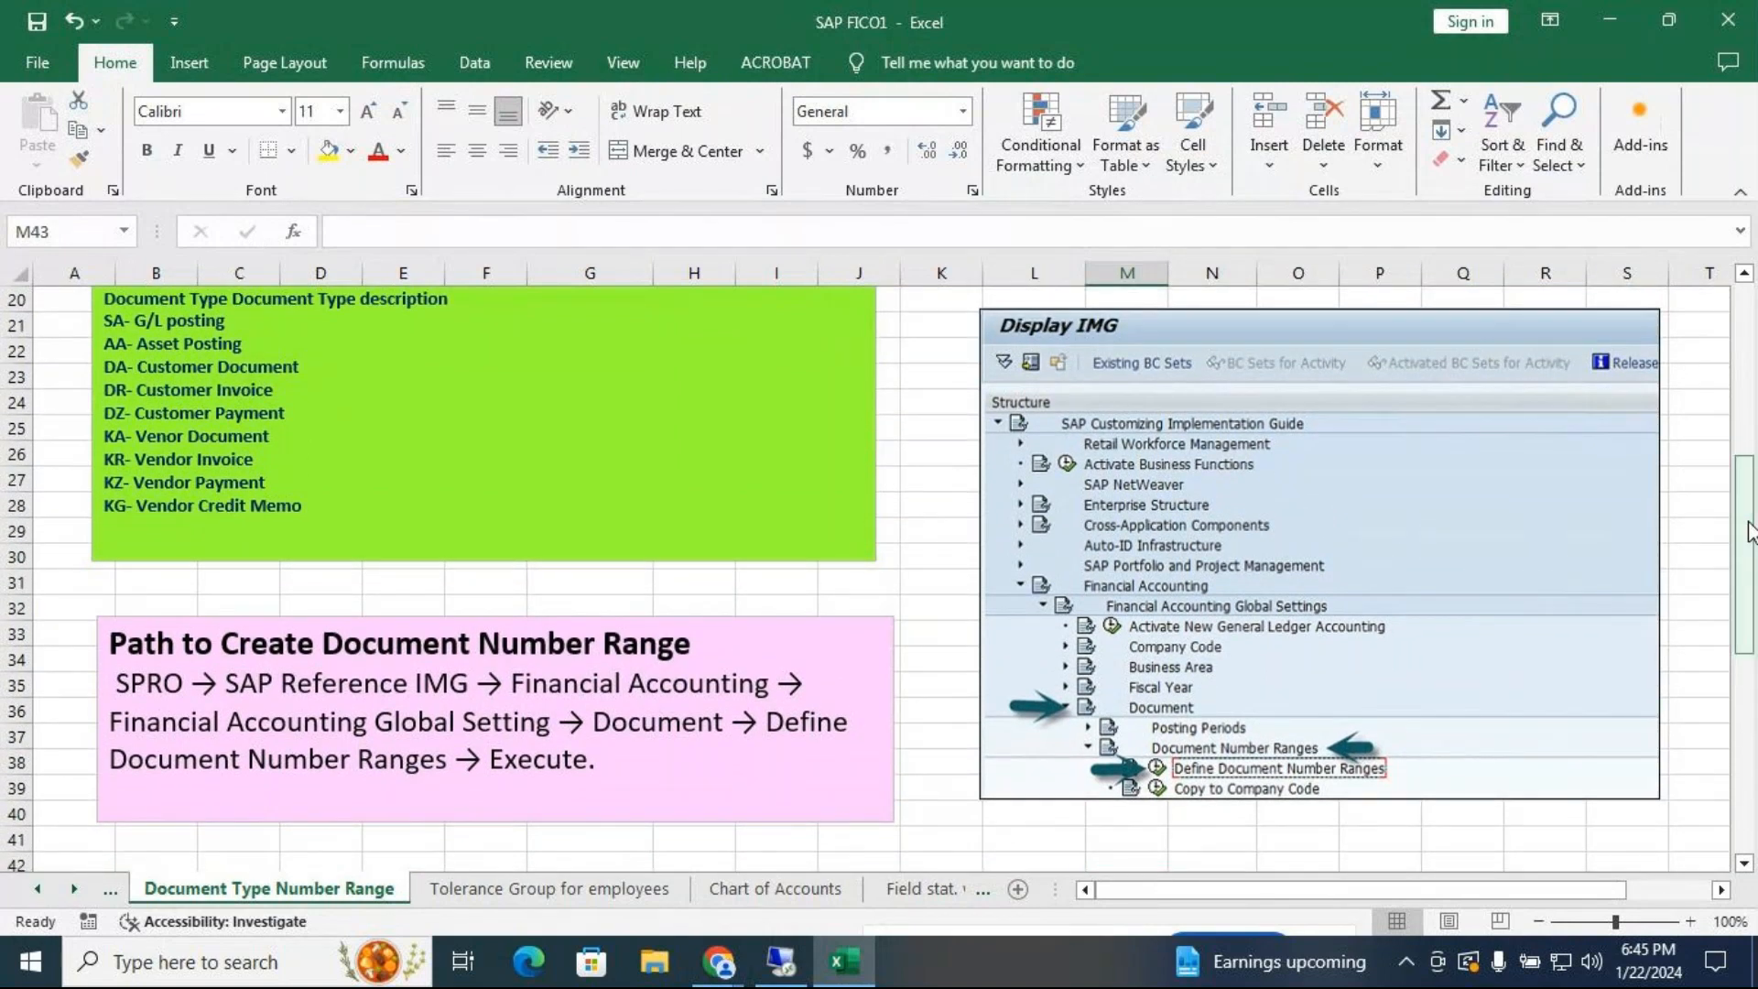
drag(1751, 531, 1752, 476)
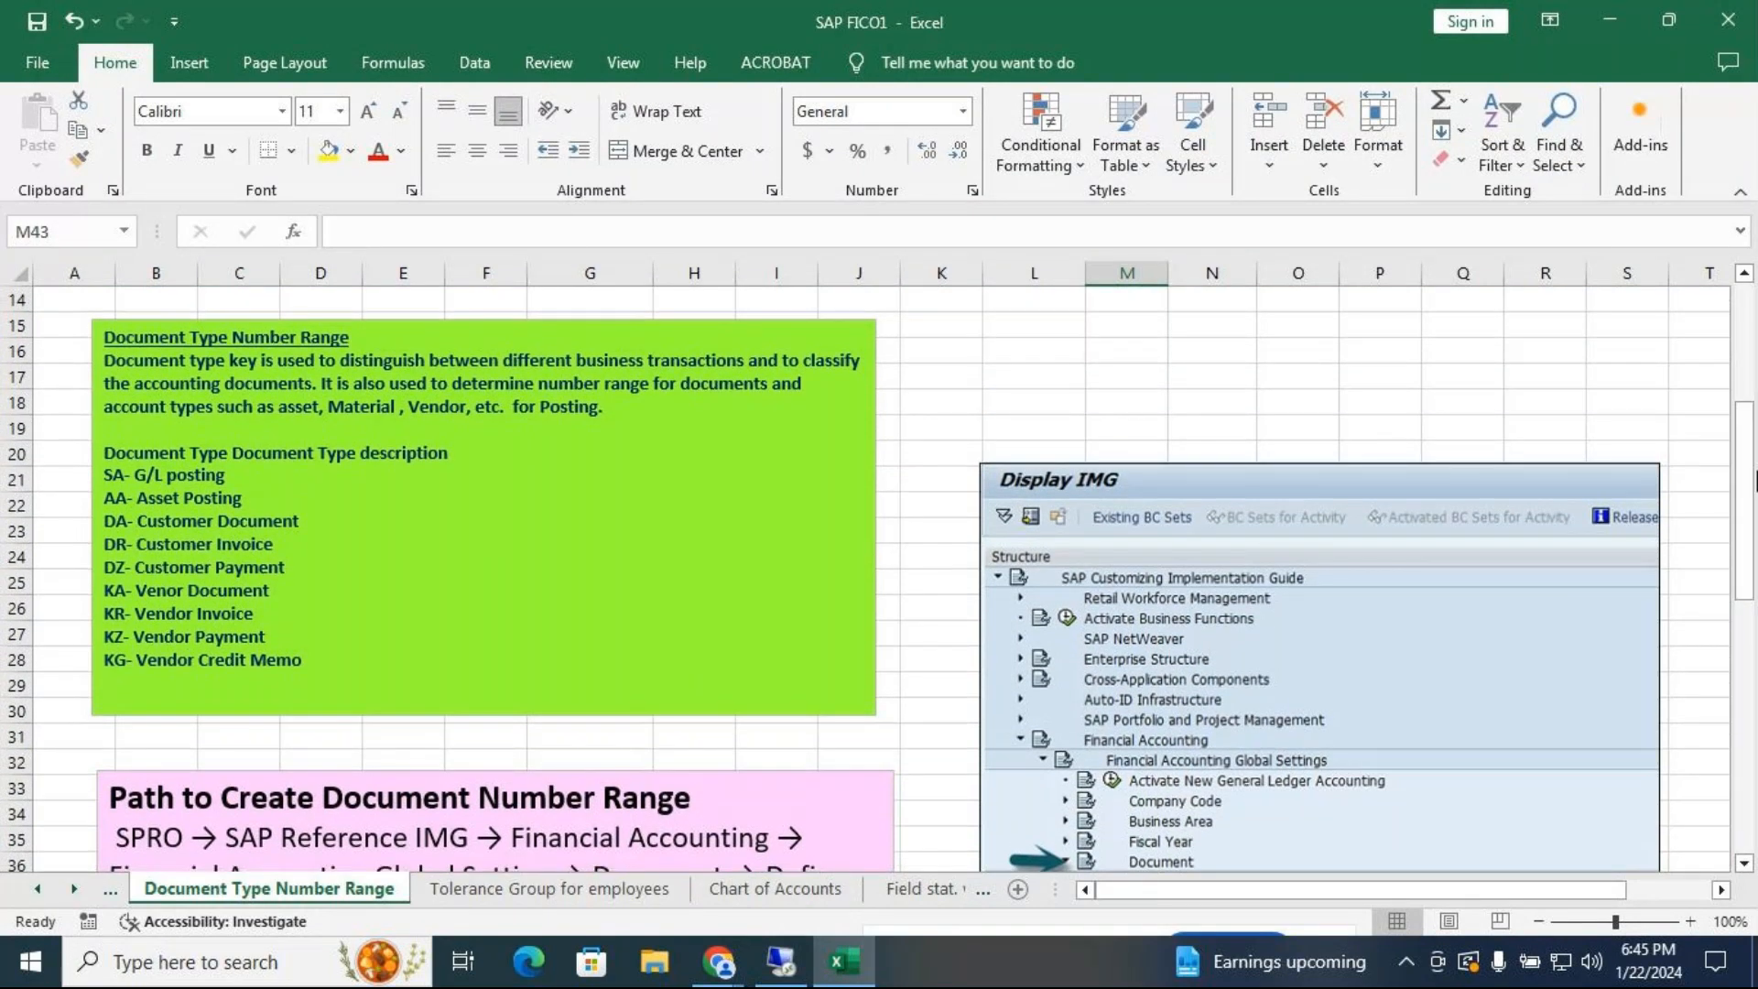
drag(1754, 476, 1754, 529)
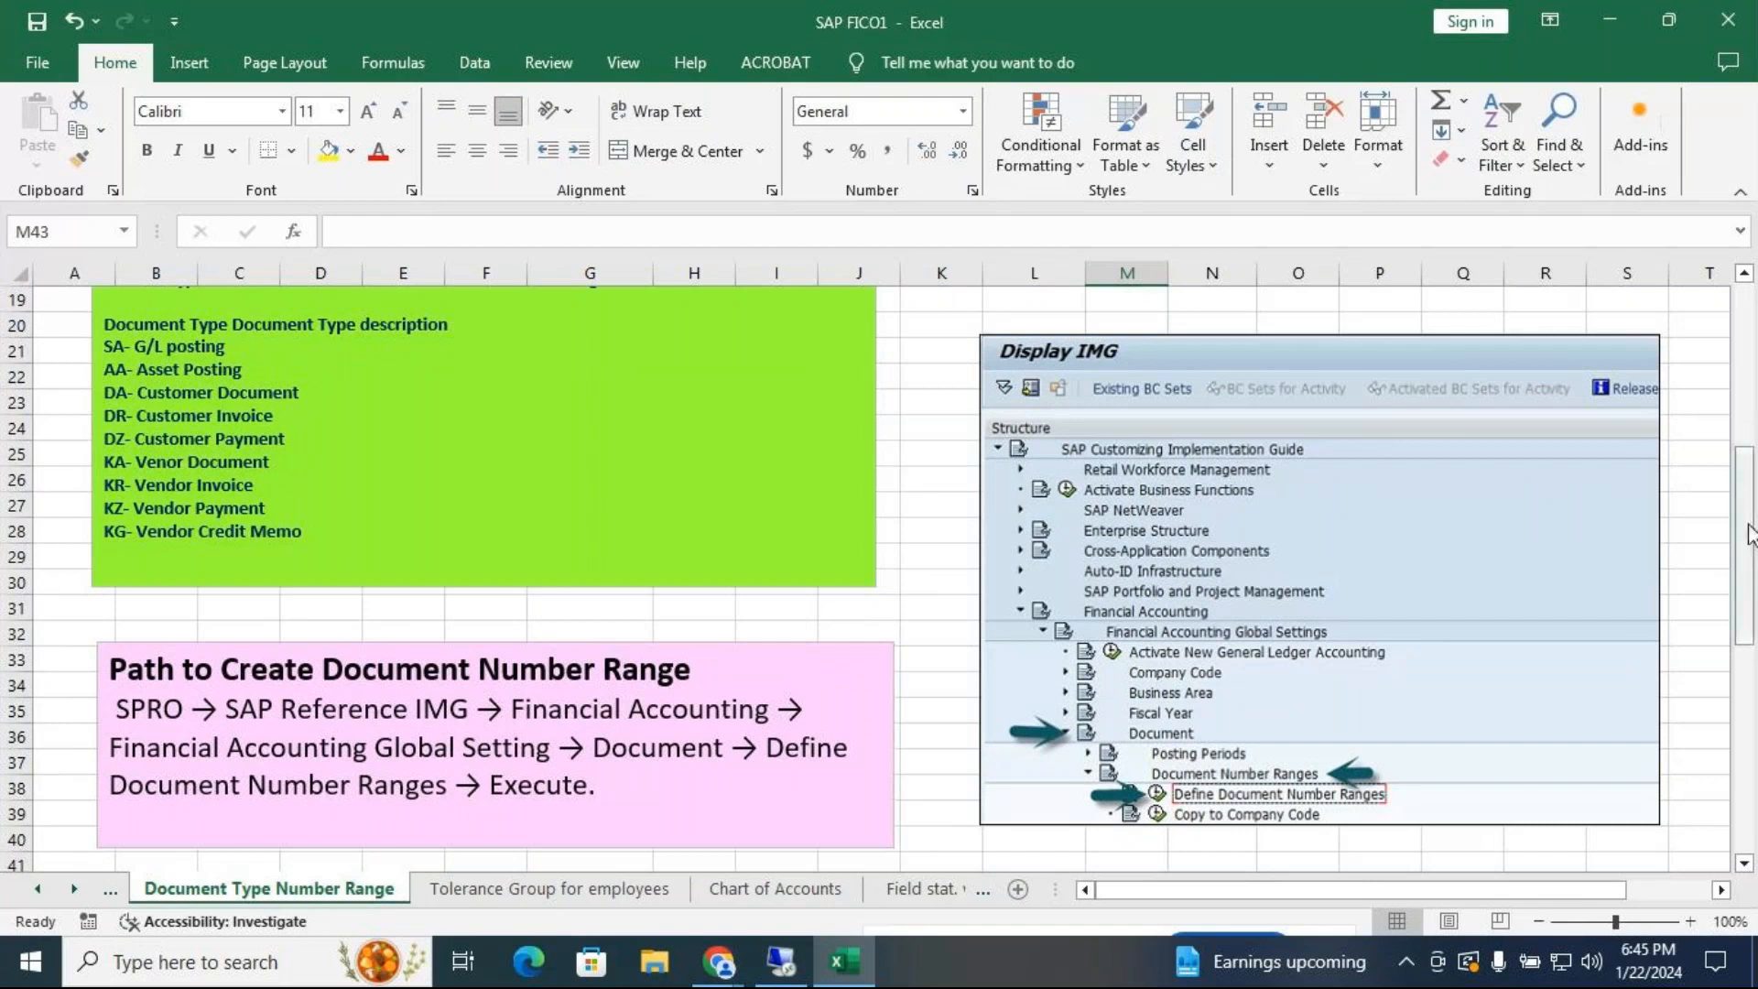
mouse_move(1749, 534)
mouse_down()
mouse_move(1749, 583)
mouse_move(1749, 561)
mouse_up()
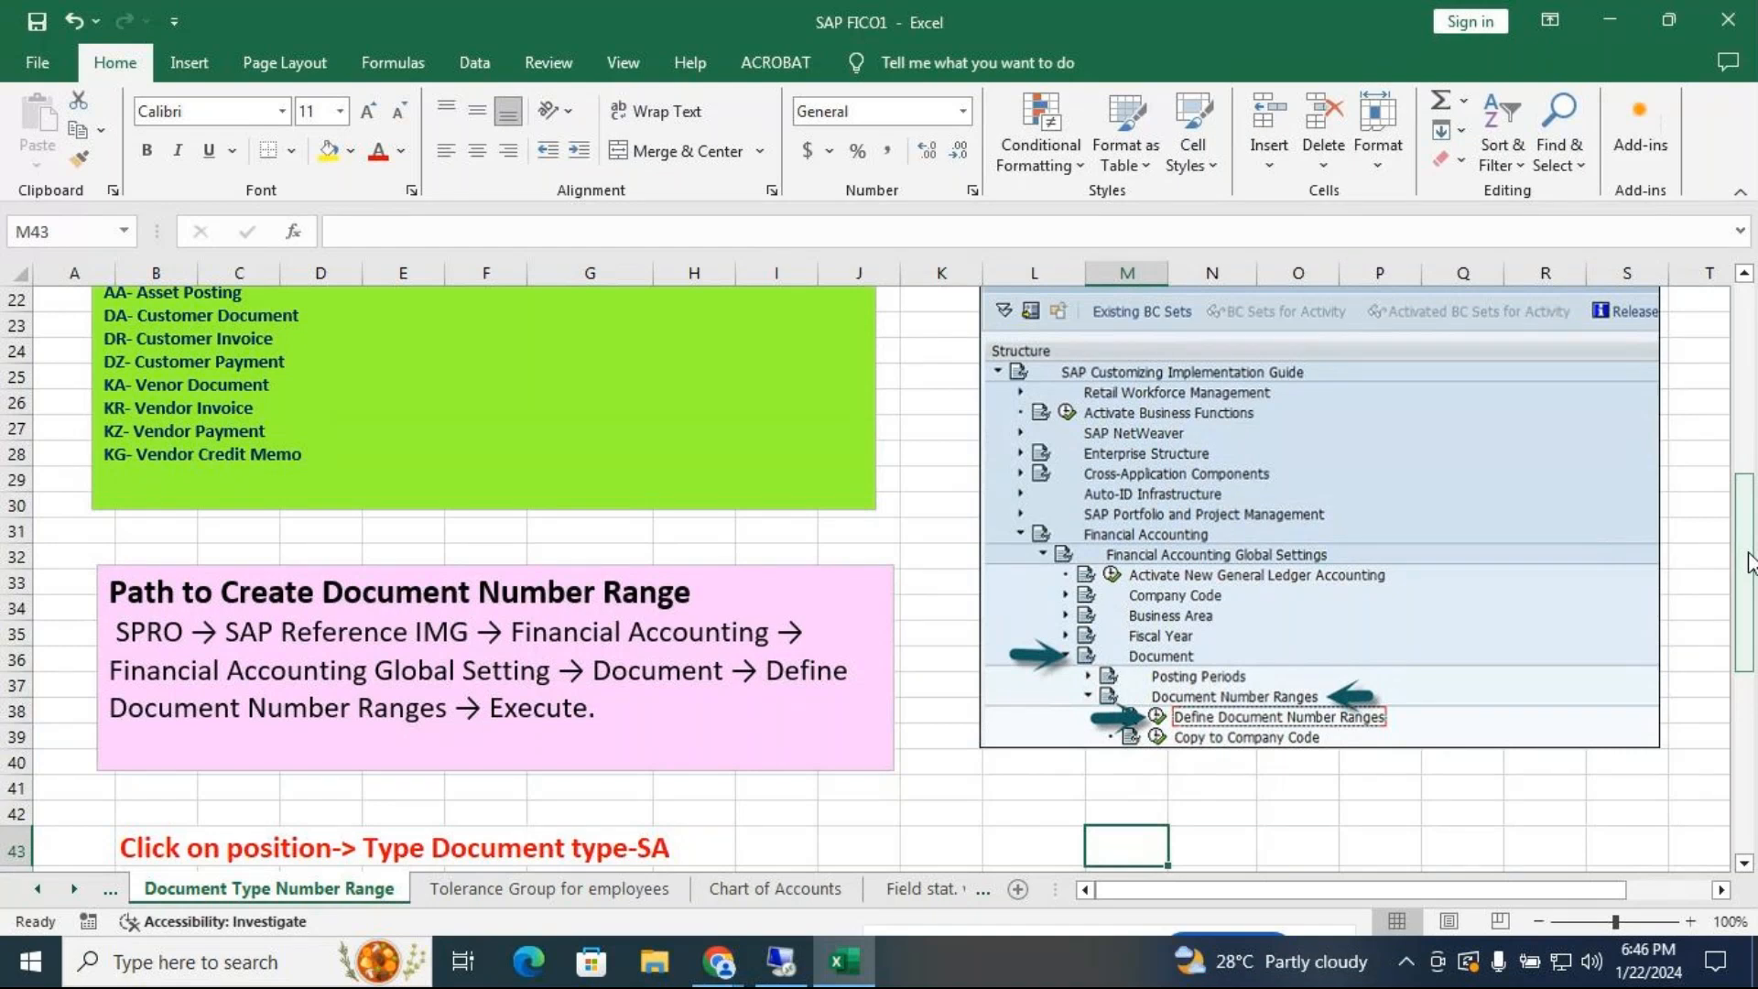
drag(1751, 563, 1753, 666)
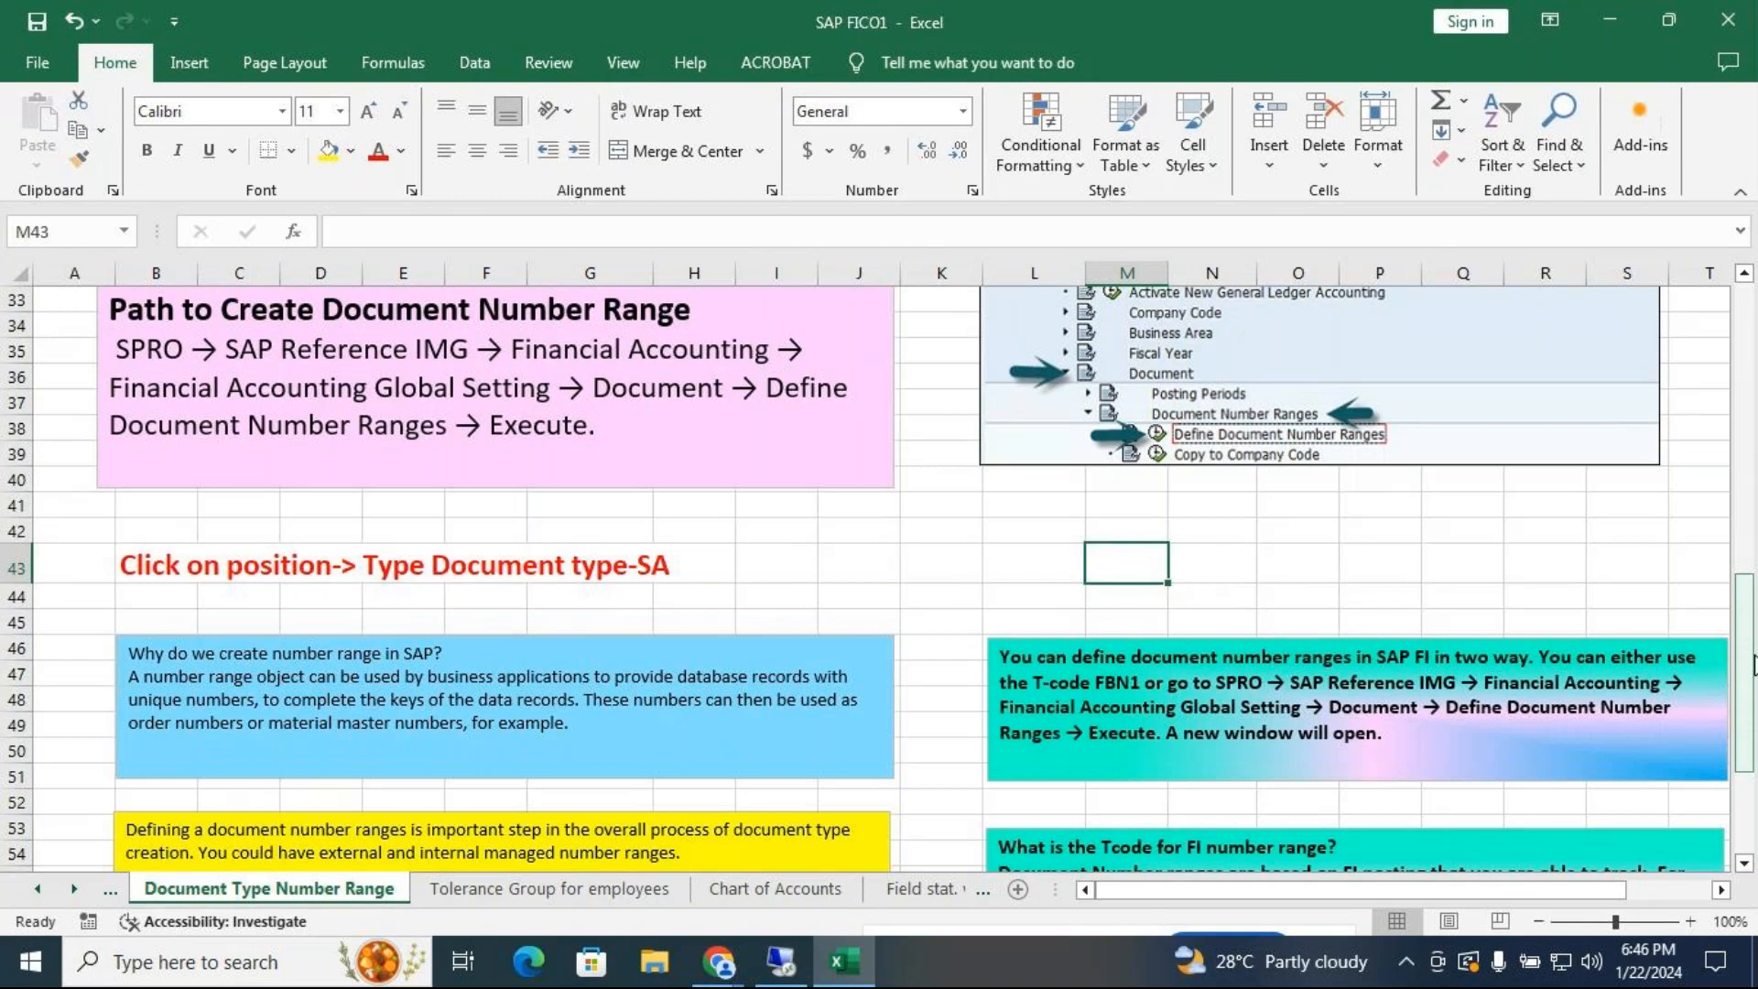
drag(1753, 666, 1755, 726)
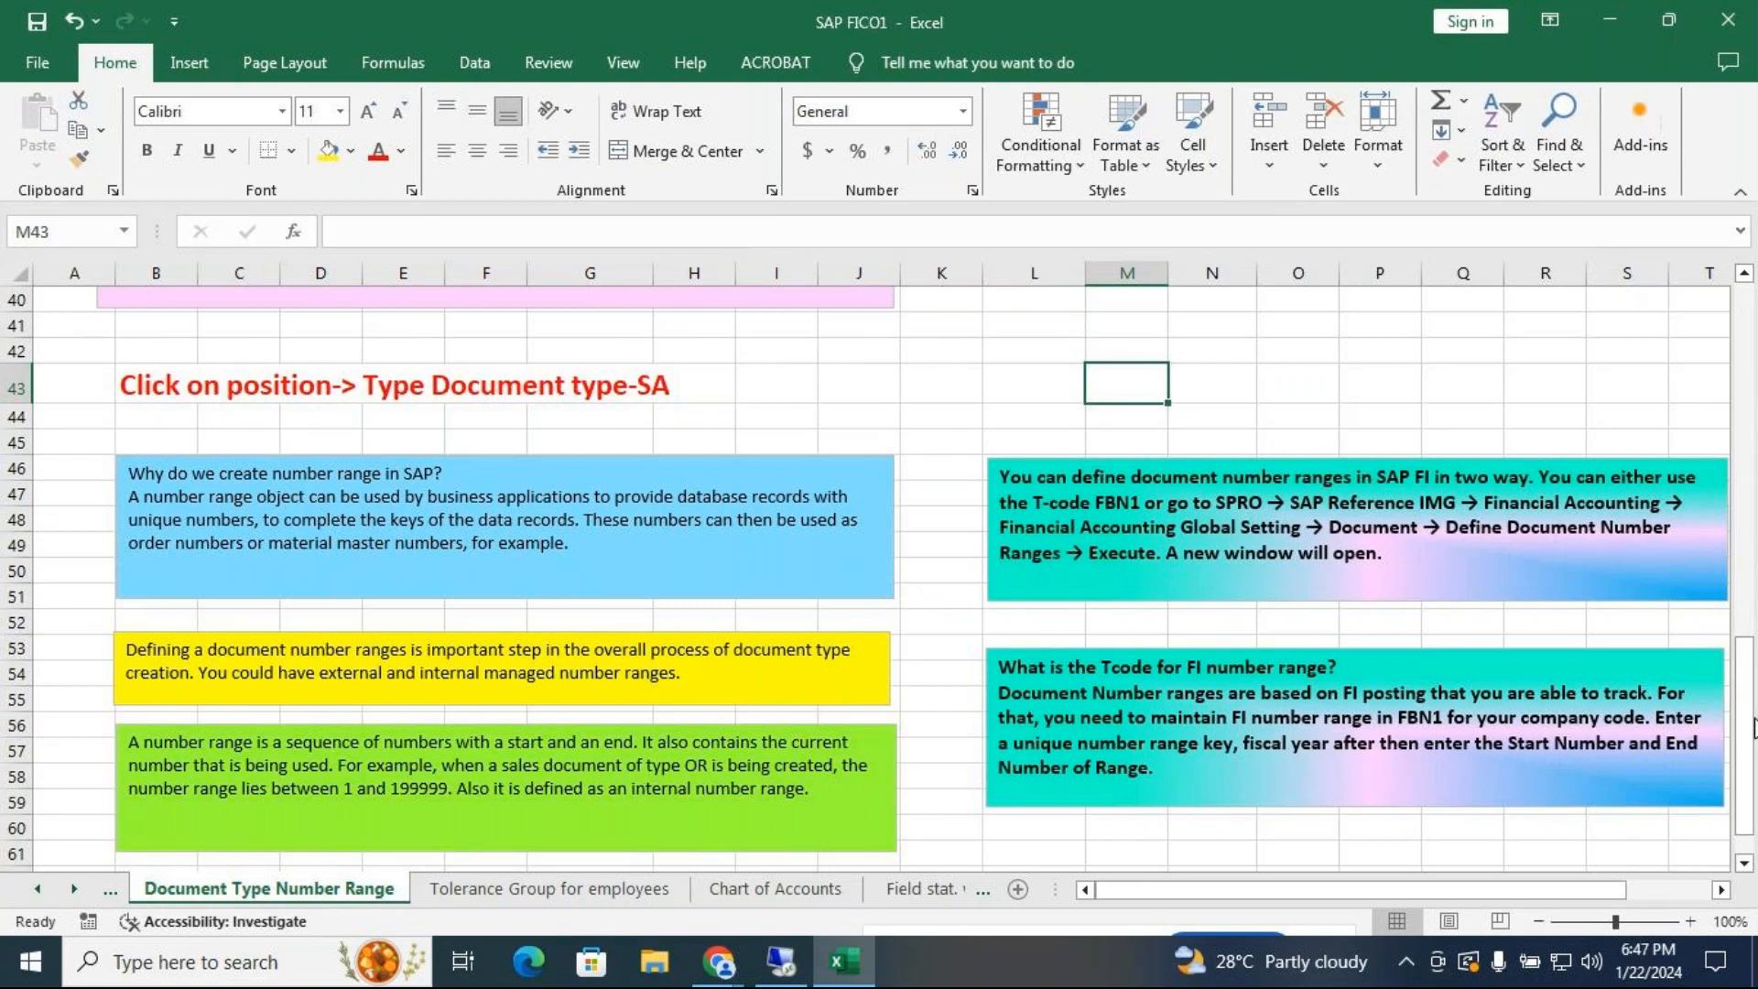
Scroll back to the top of the sheet and minimize the Excel workbook
drag(1749, 728, 1744, 390)
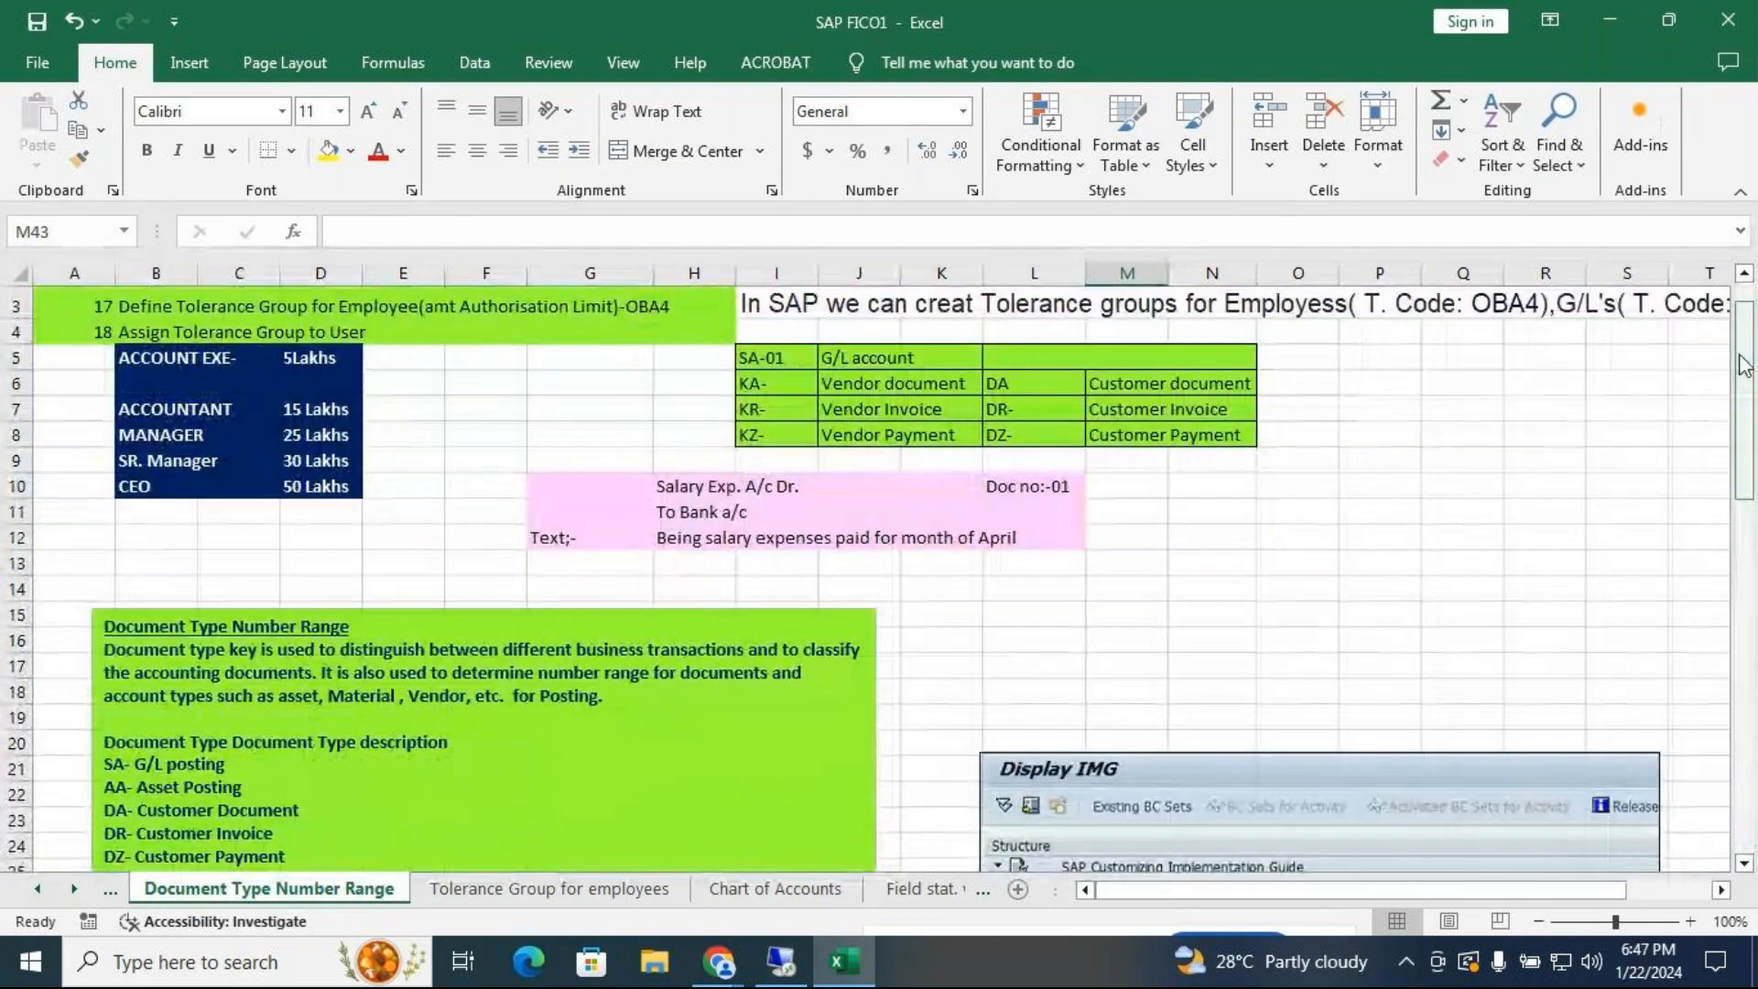
click(1612, 18)
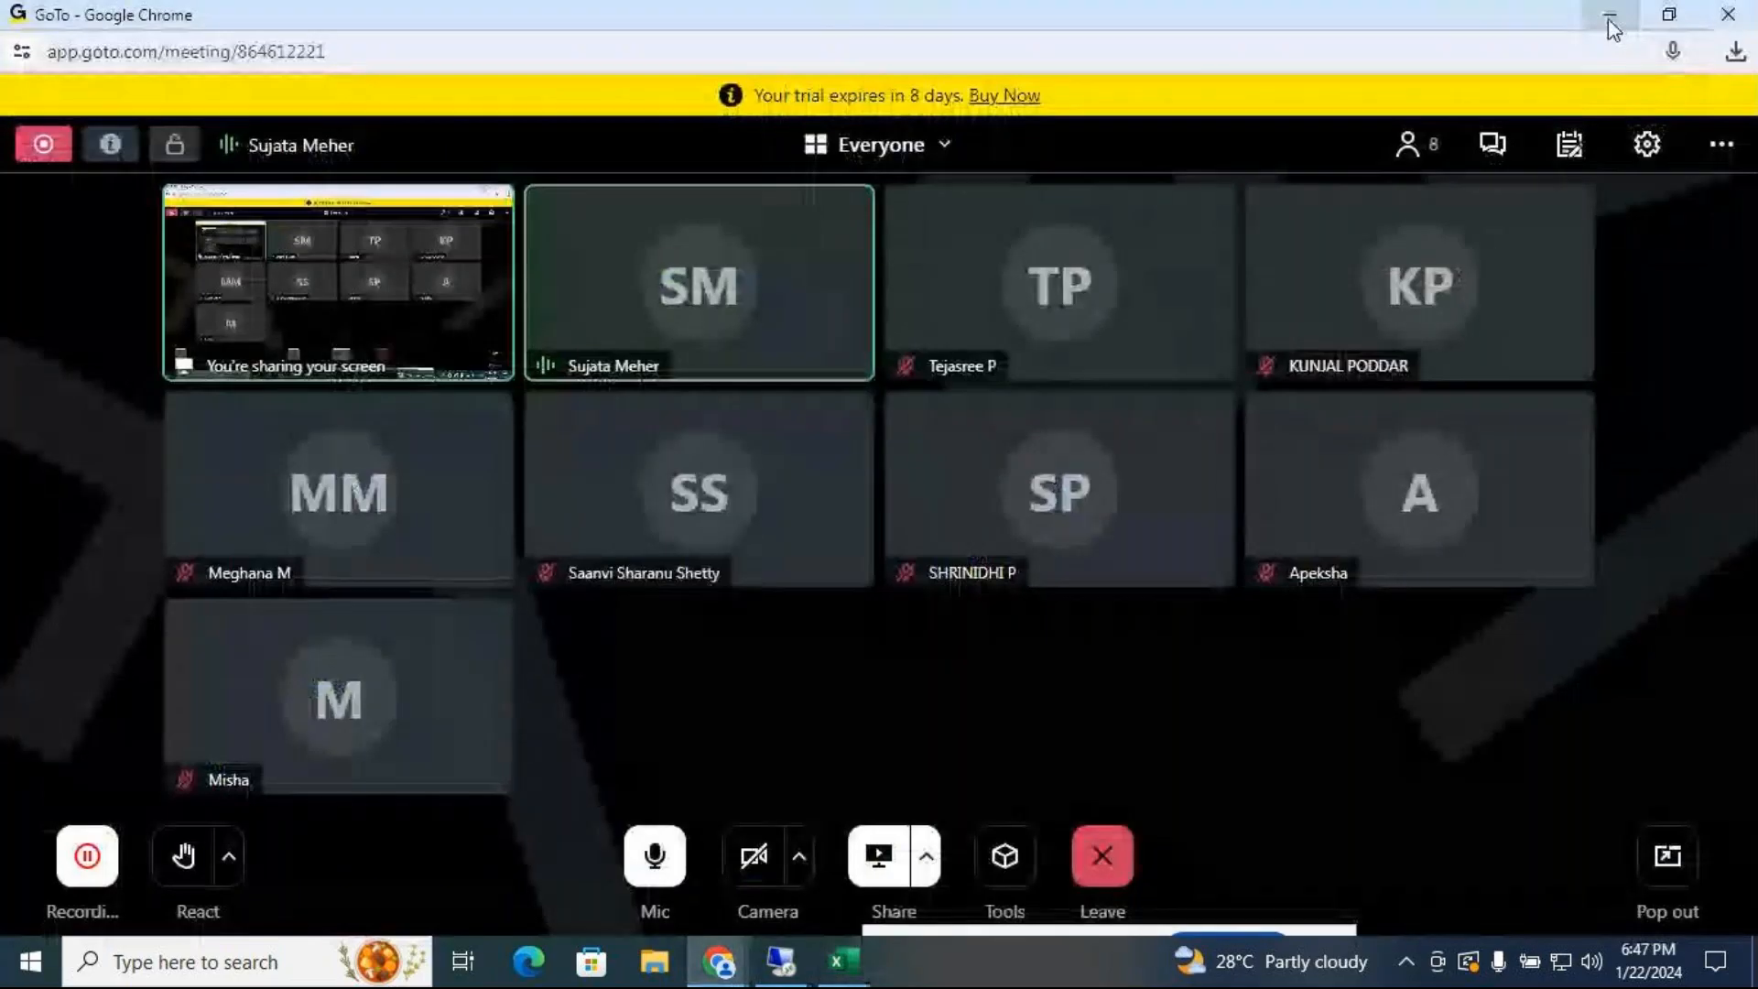
Minimize the meeting window, move the sharing notice aside, and launch VMware Workstation
click(1608, 19)
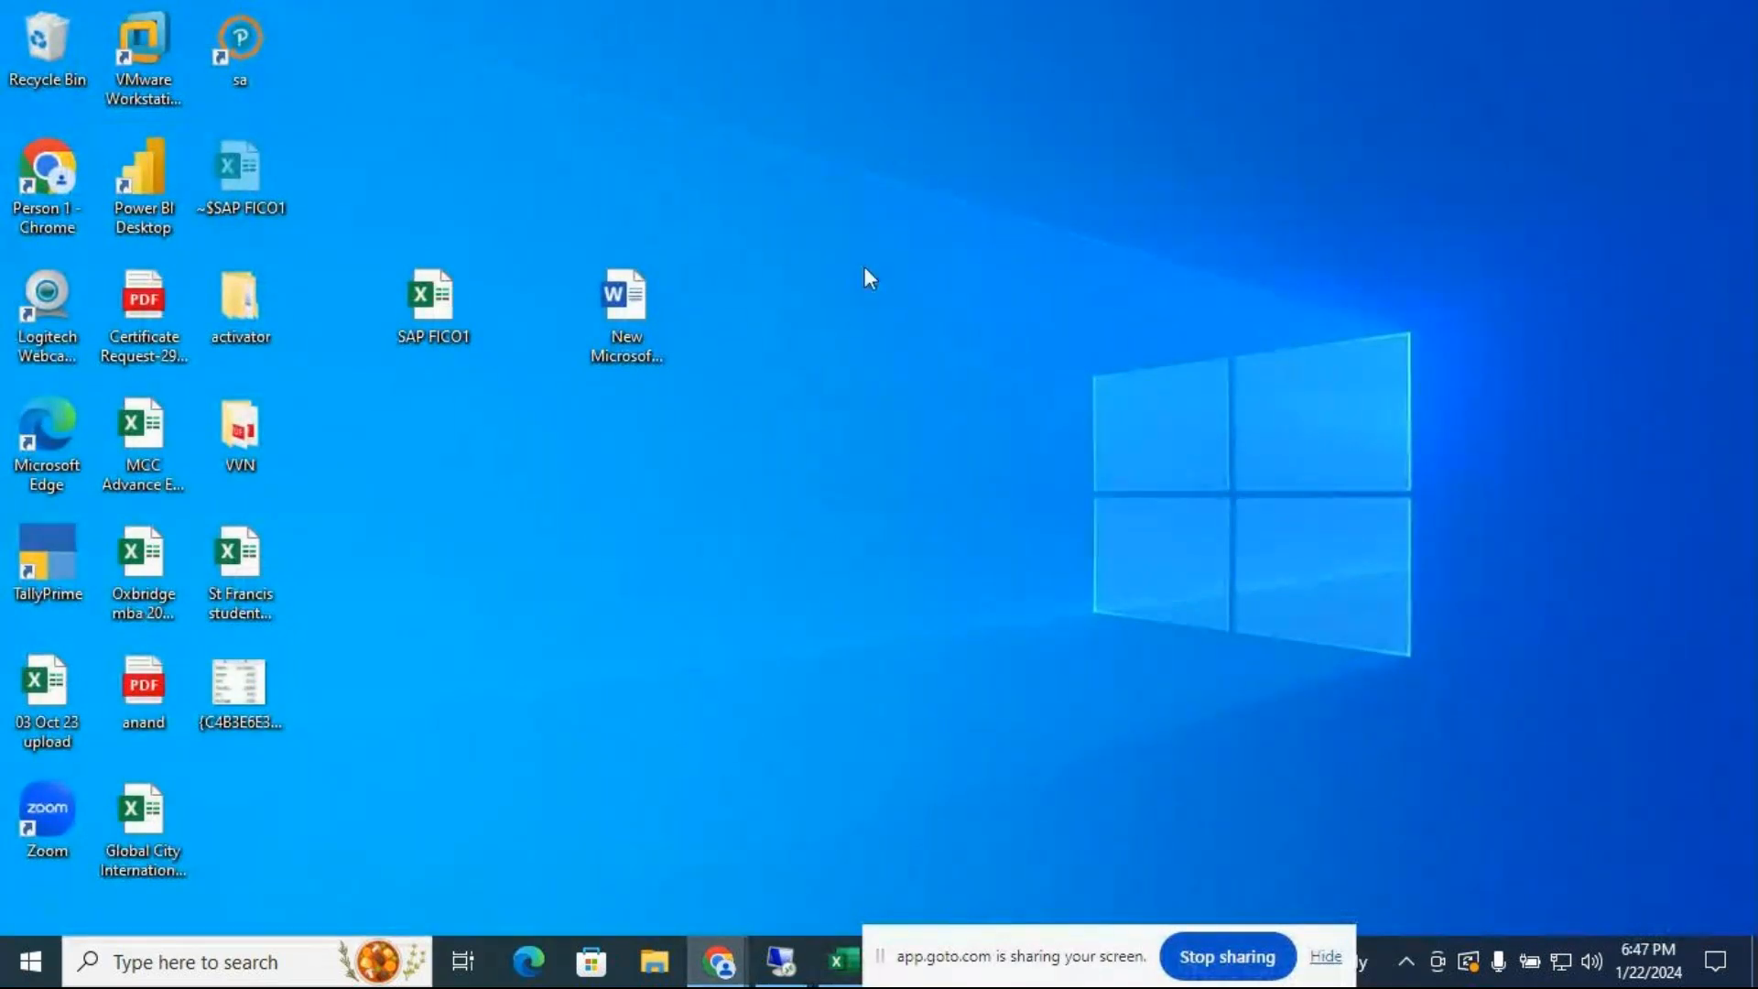
drag(976, 937, 1151, 942)
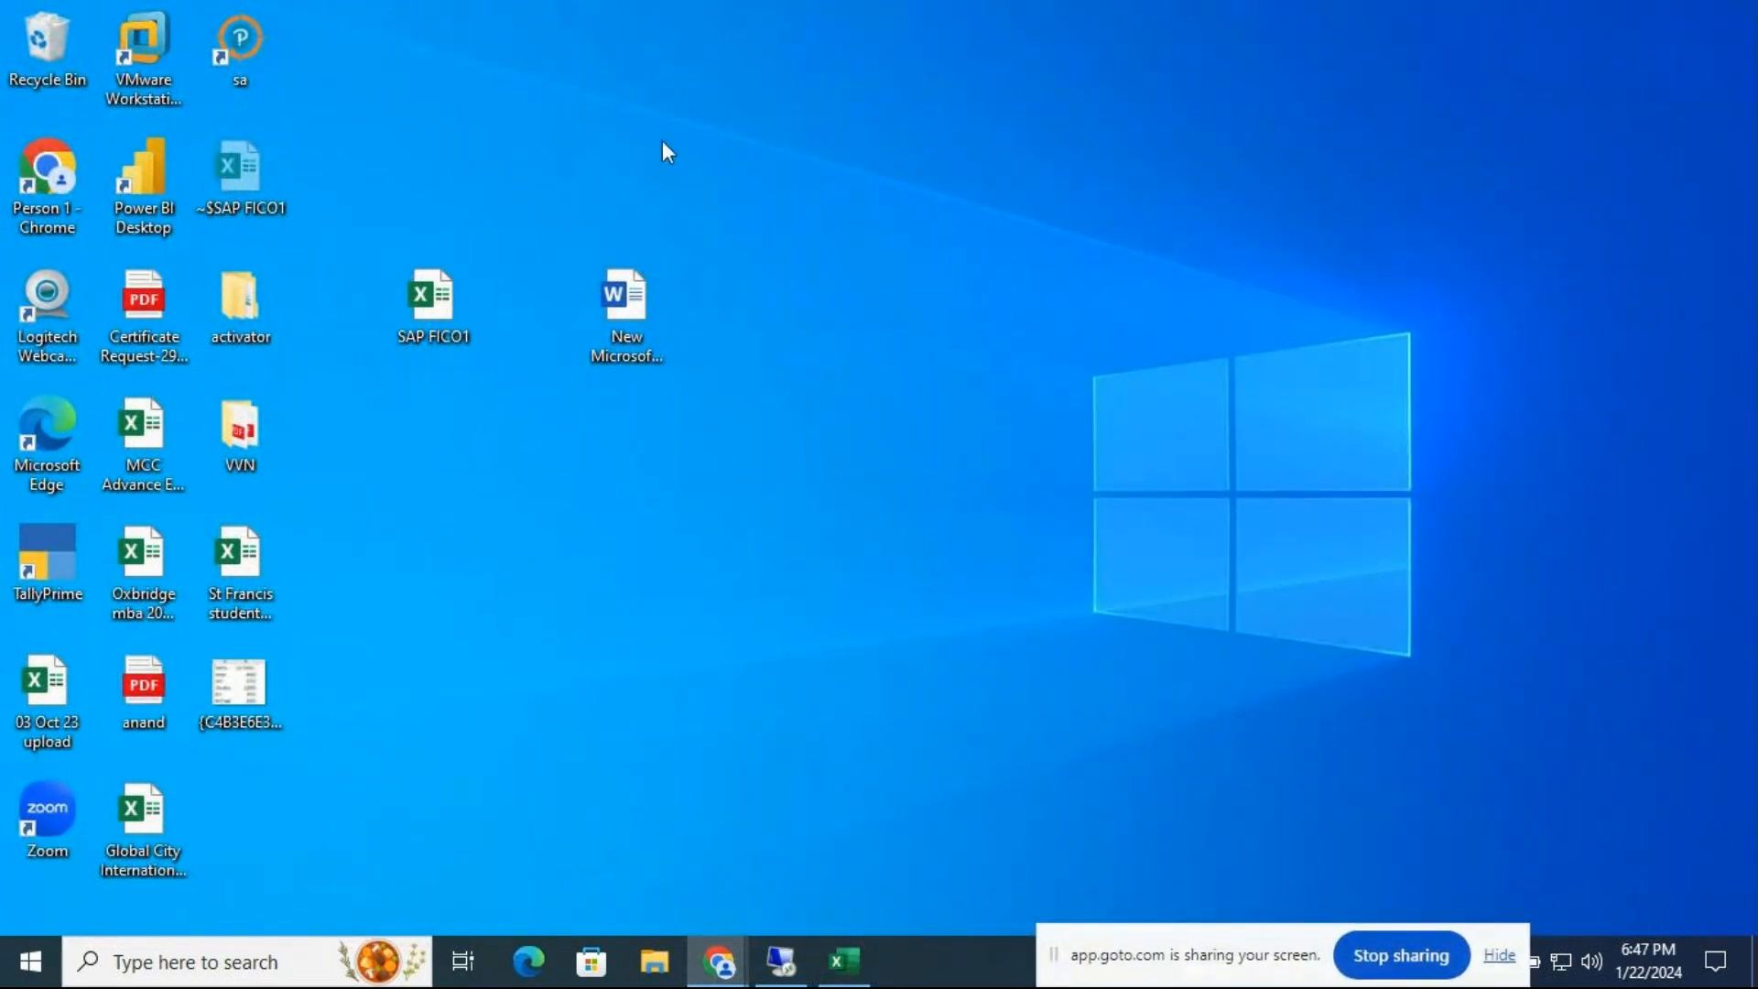
double_click(142, 55)
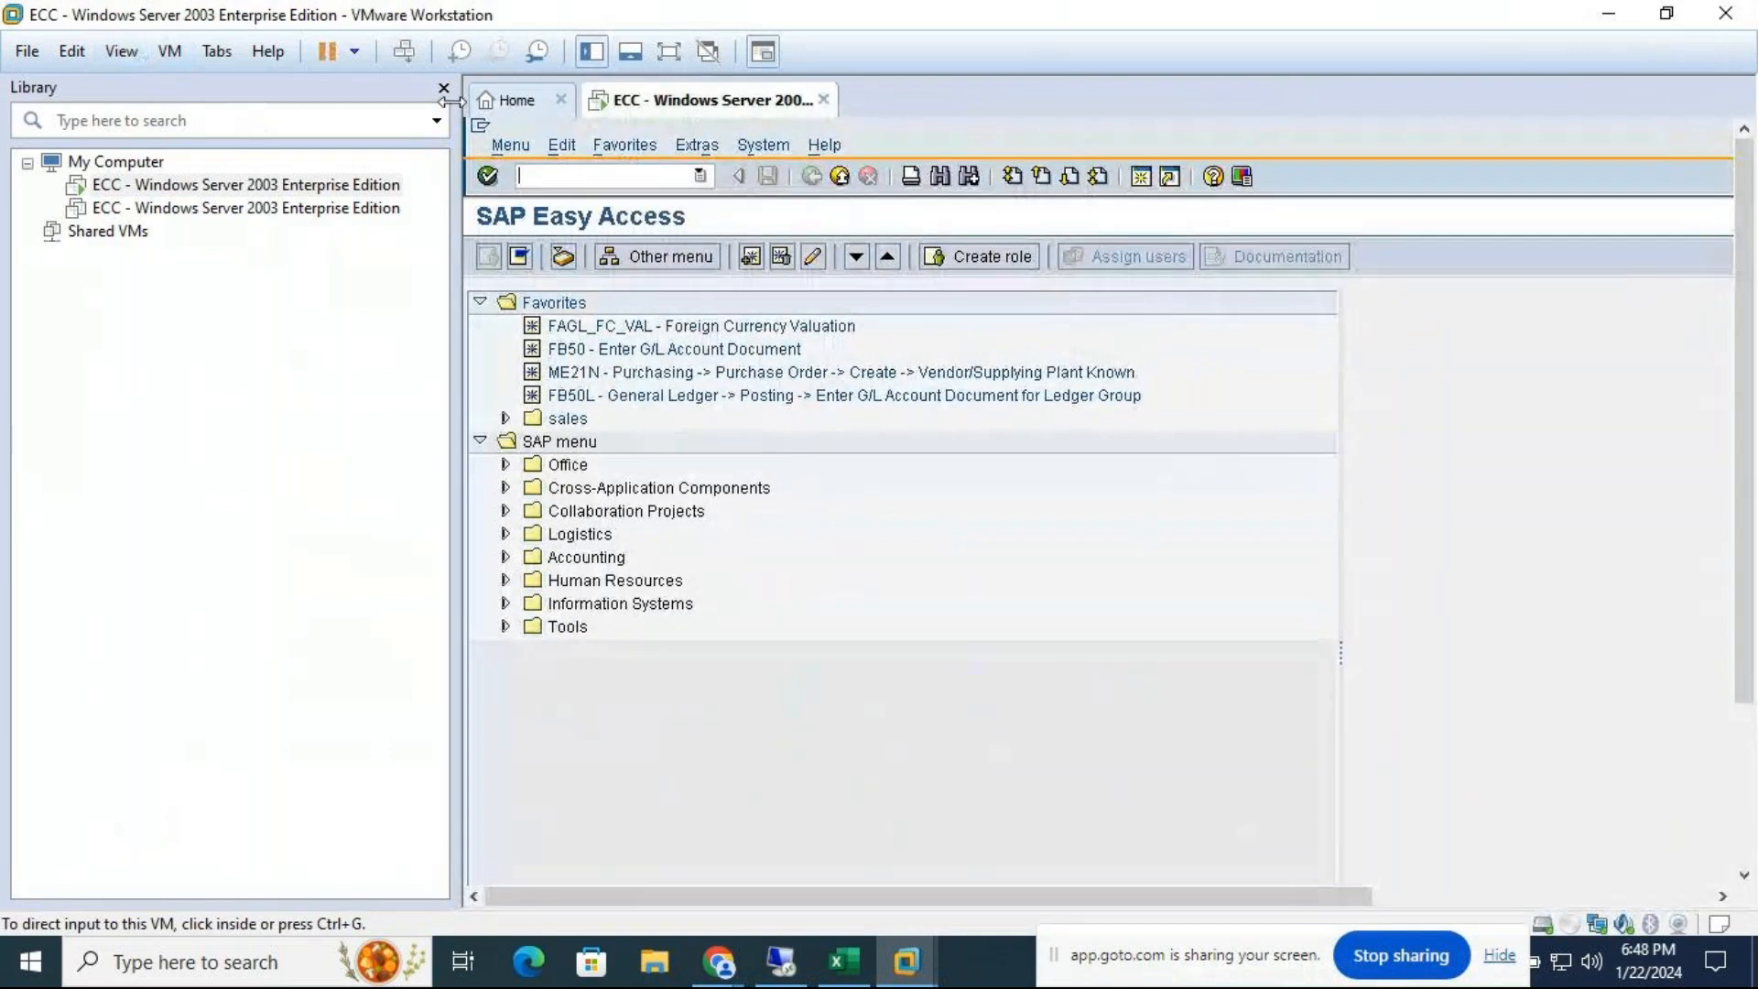
Select the ECC virtual machine, show the thumbnail bar, and switch it to full screen
click(268, 188)
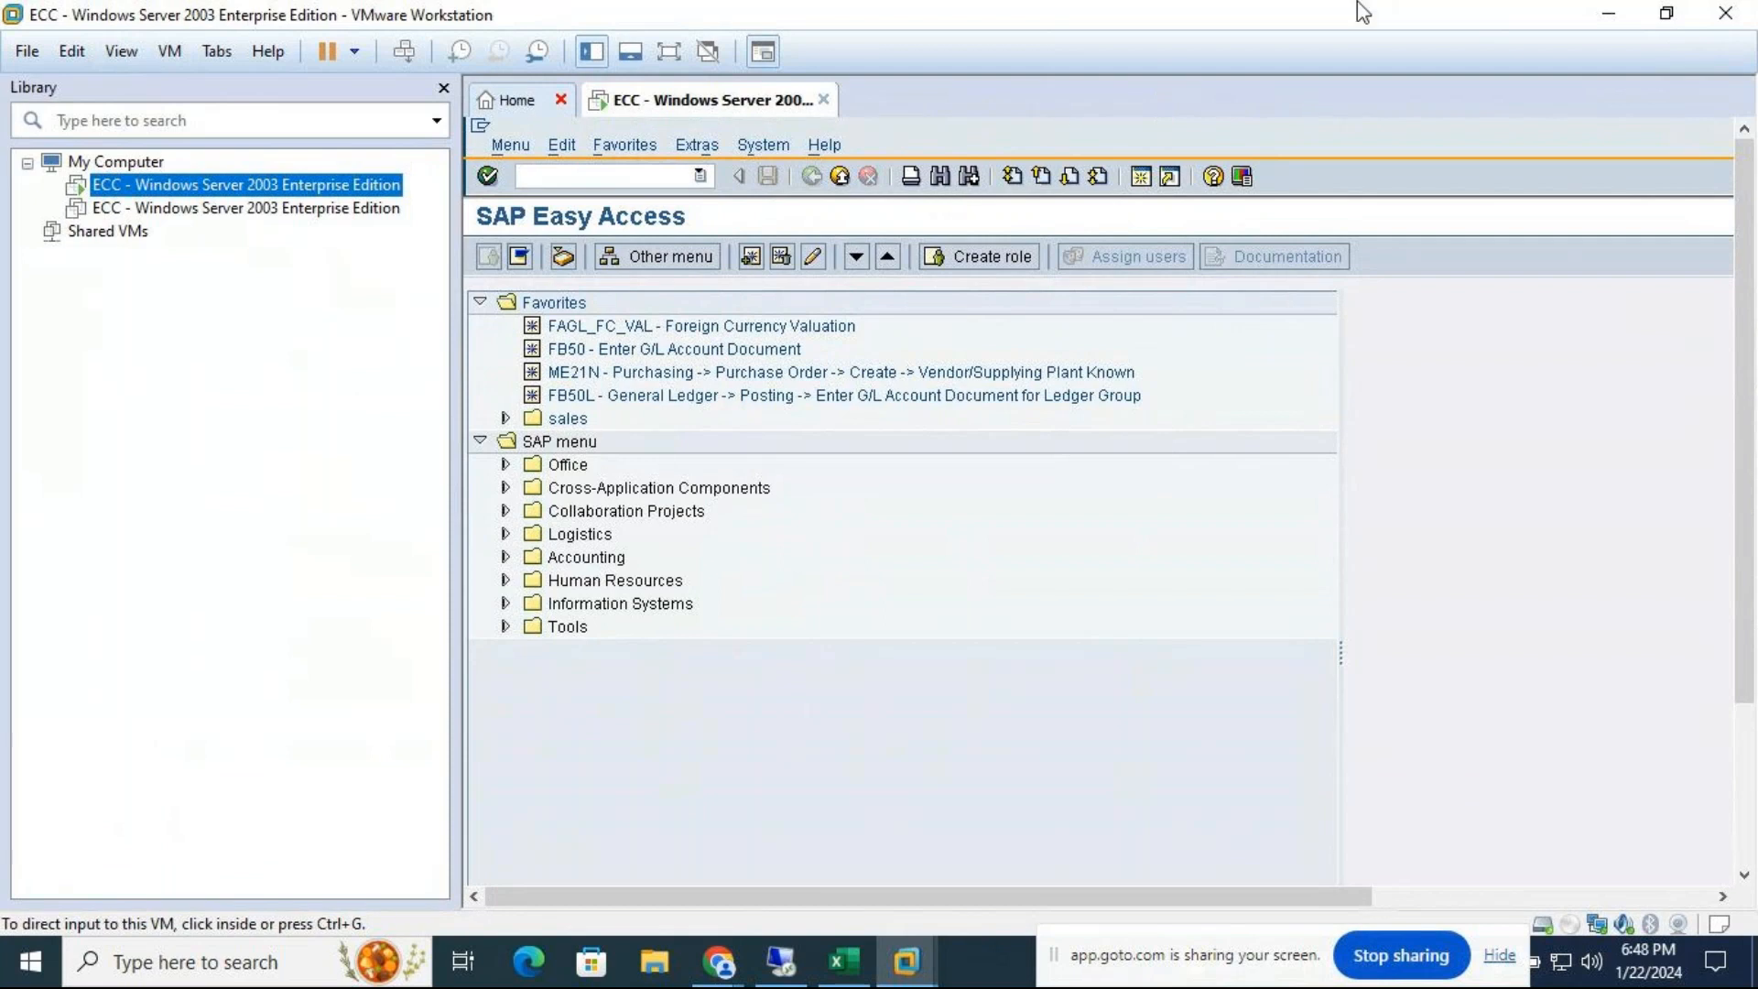
click(630, 53)
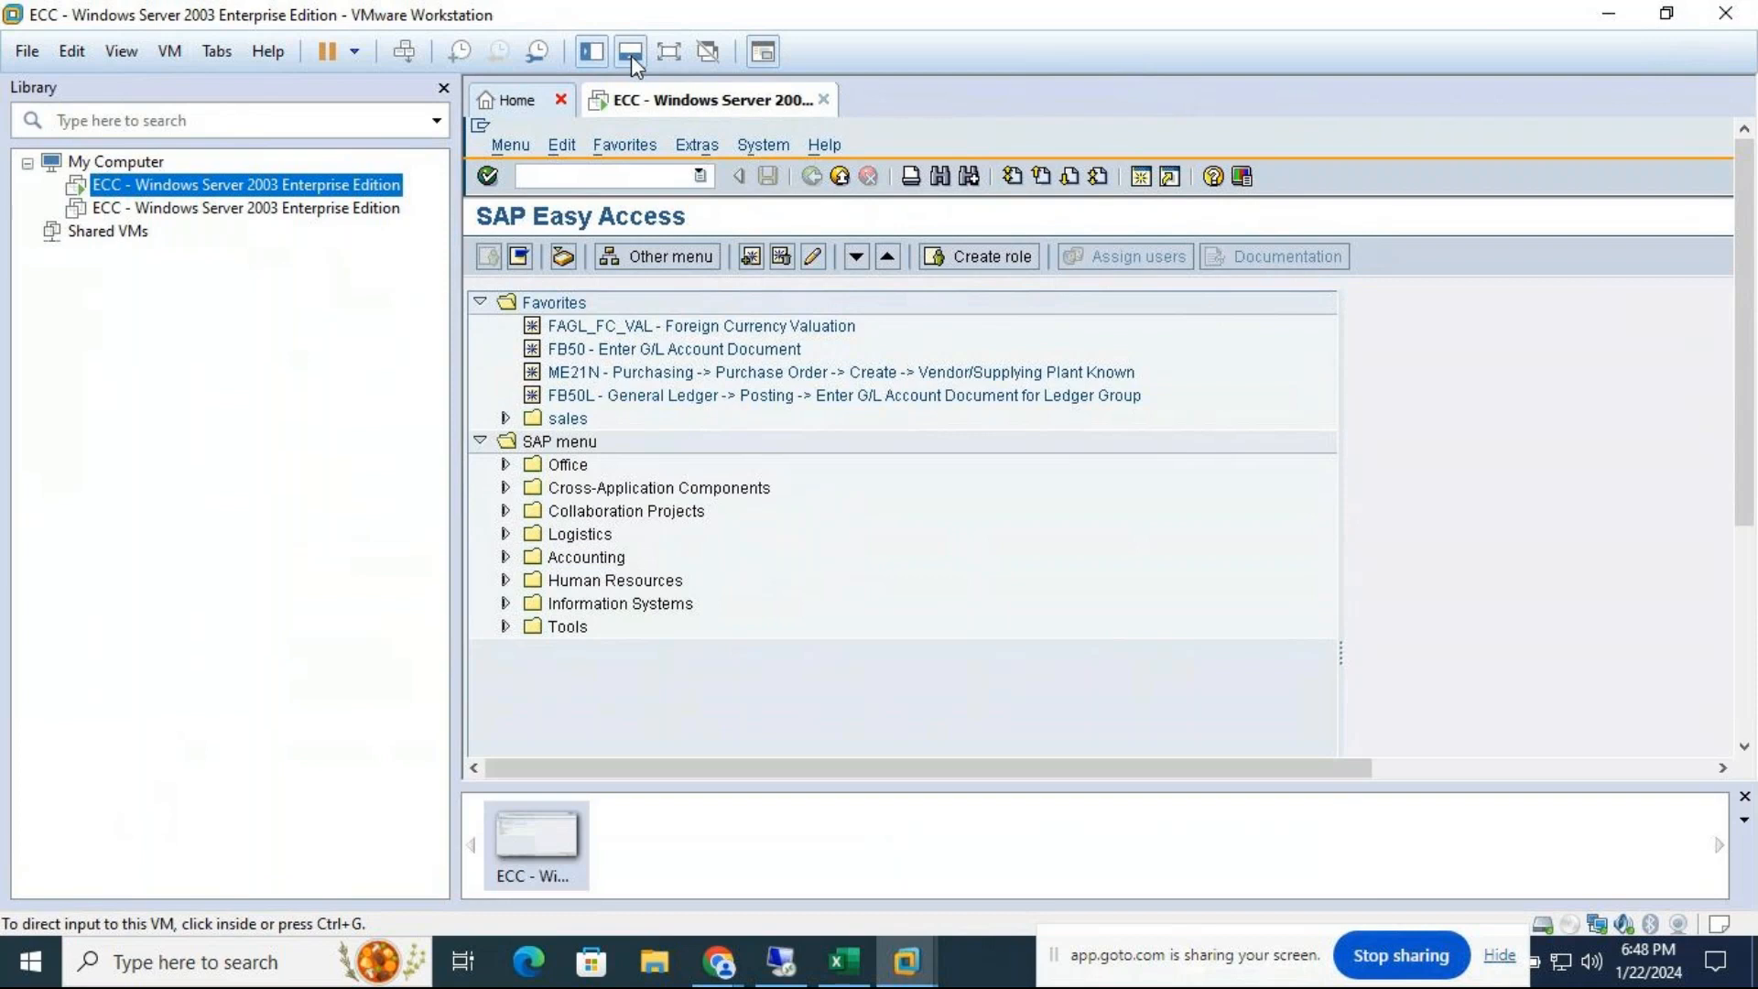
click(668, 50)
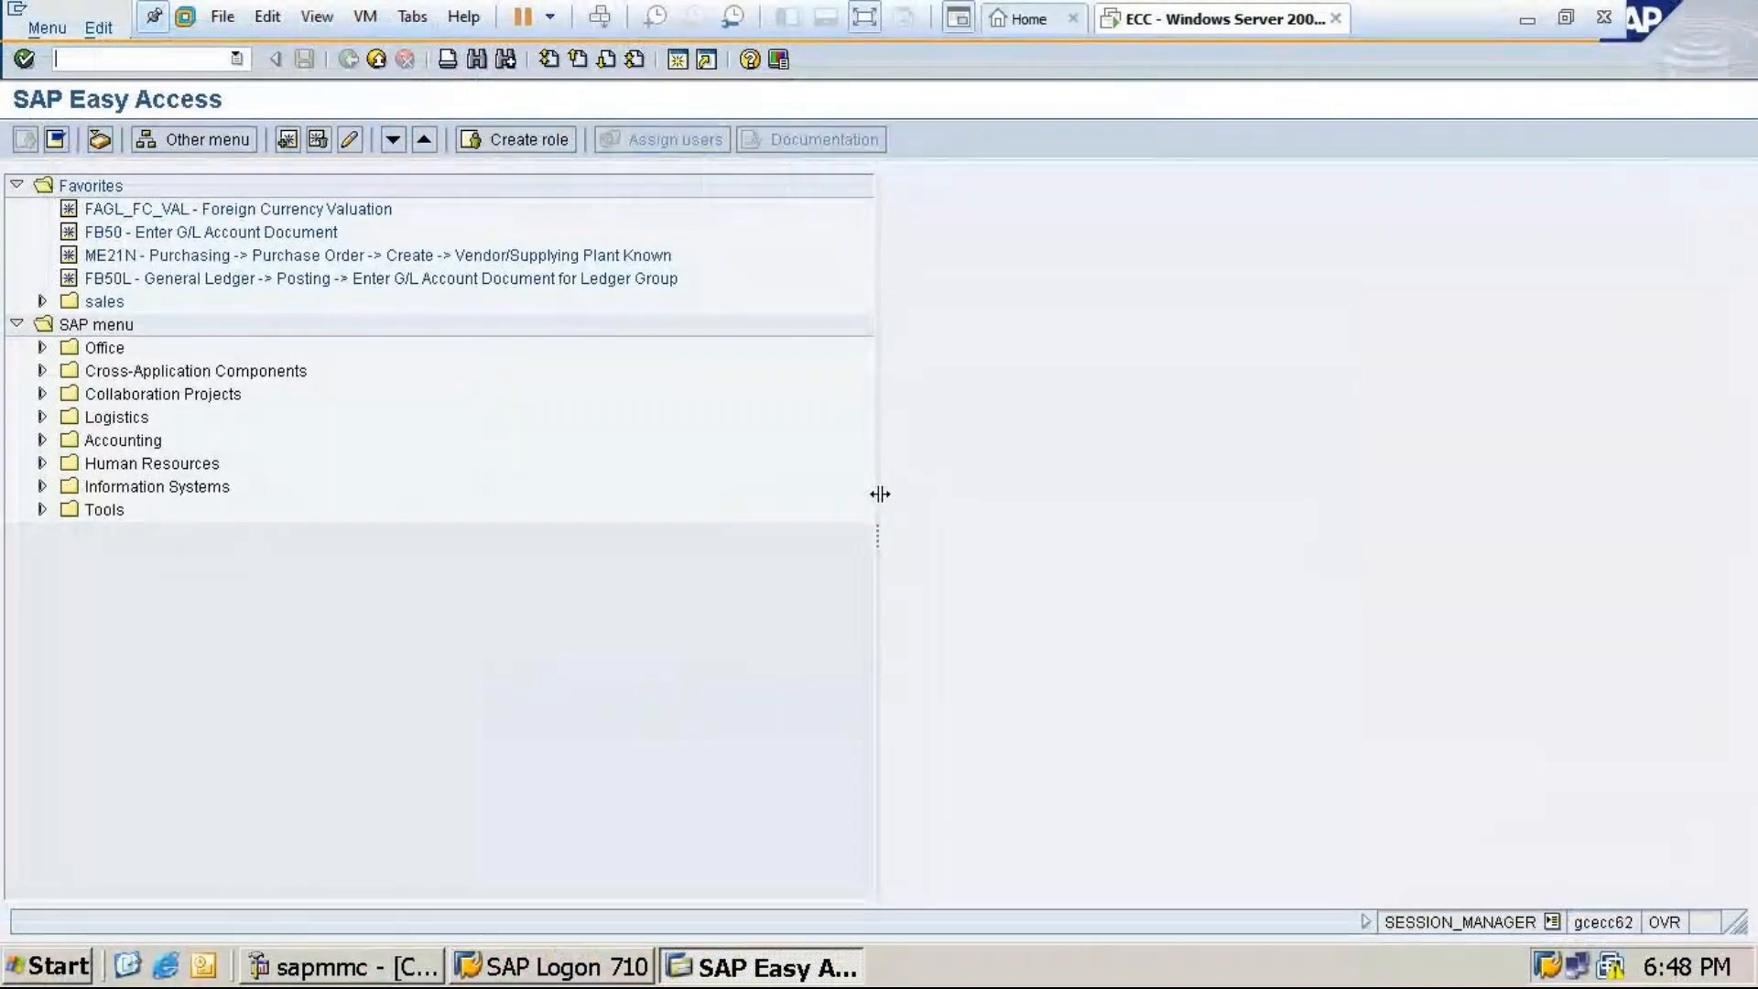
Via SPRO's Reference IMG, execute Financial Accounting Global Settings > Document > Define Document Number Ranges
click(149, 58)
text(spro)
key(Return)
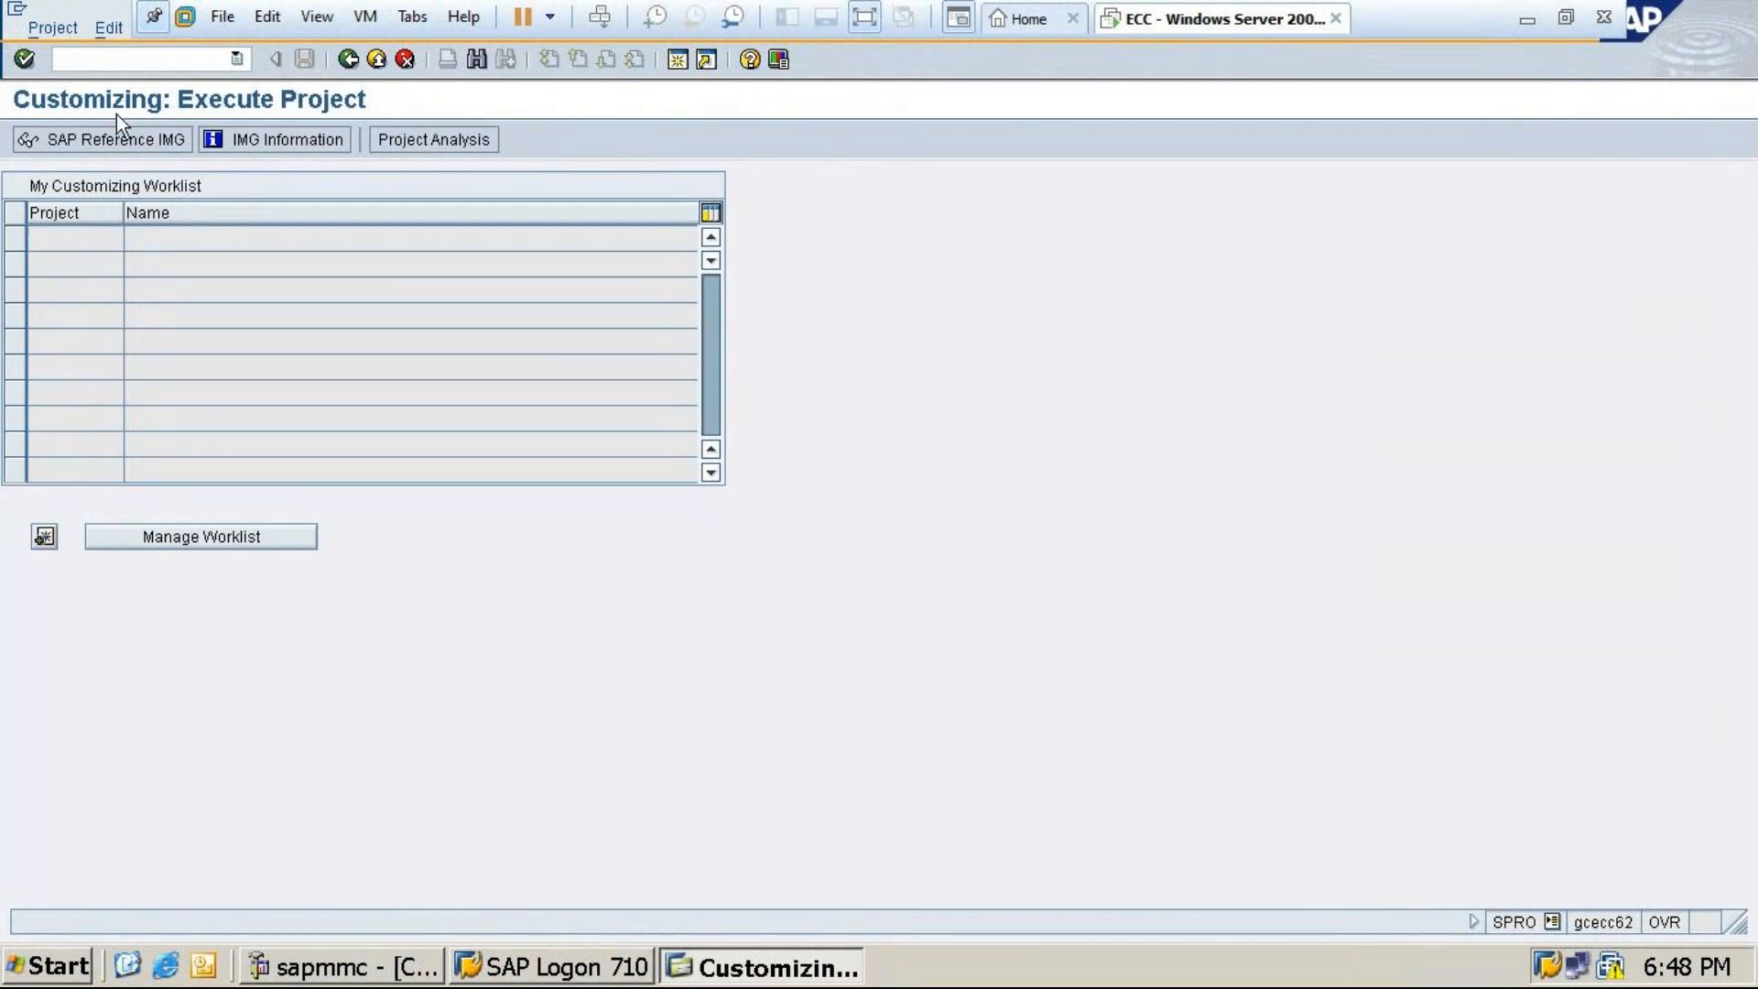
click(102, 141)
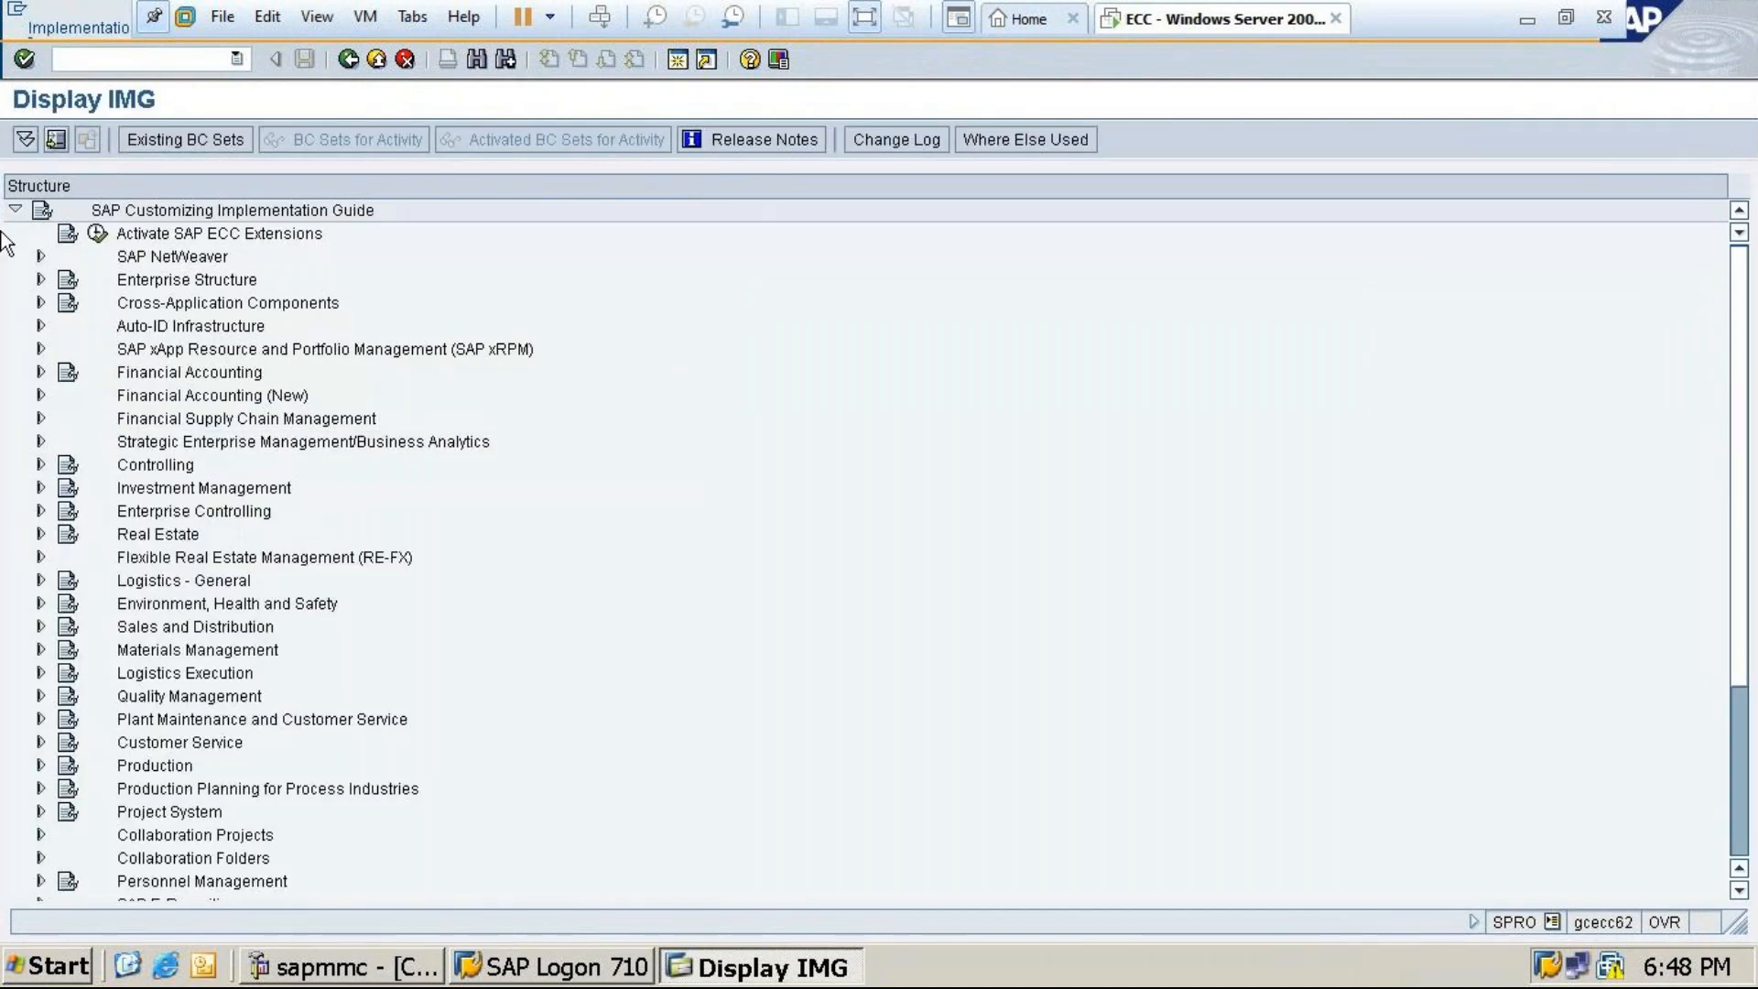
click(40, 371)
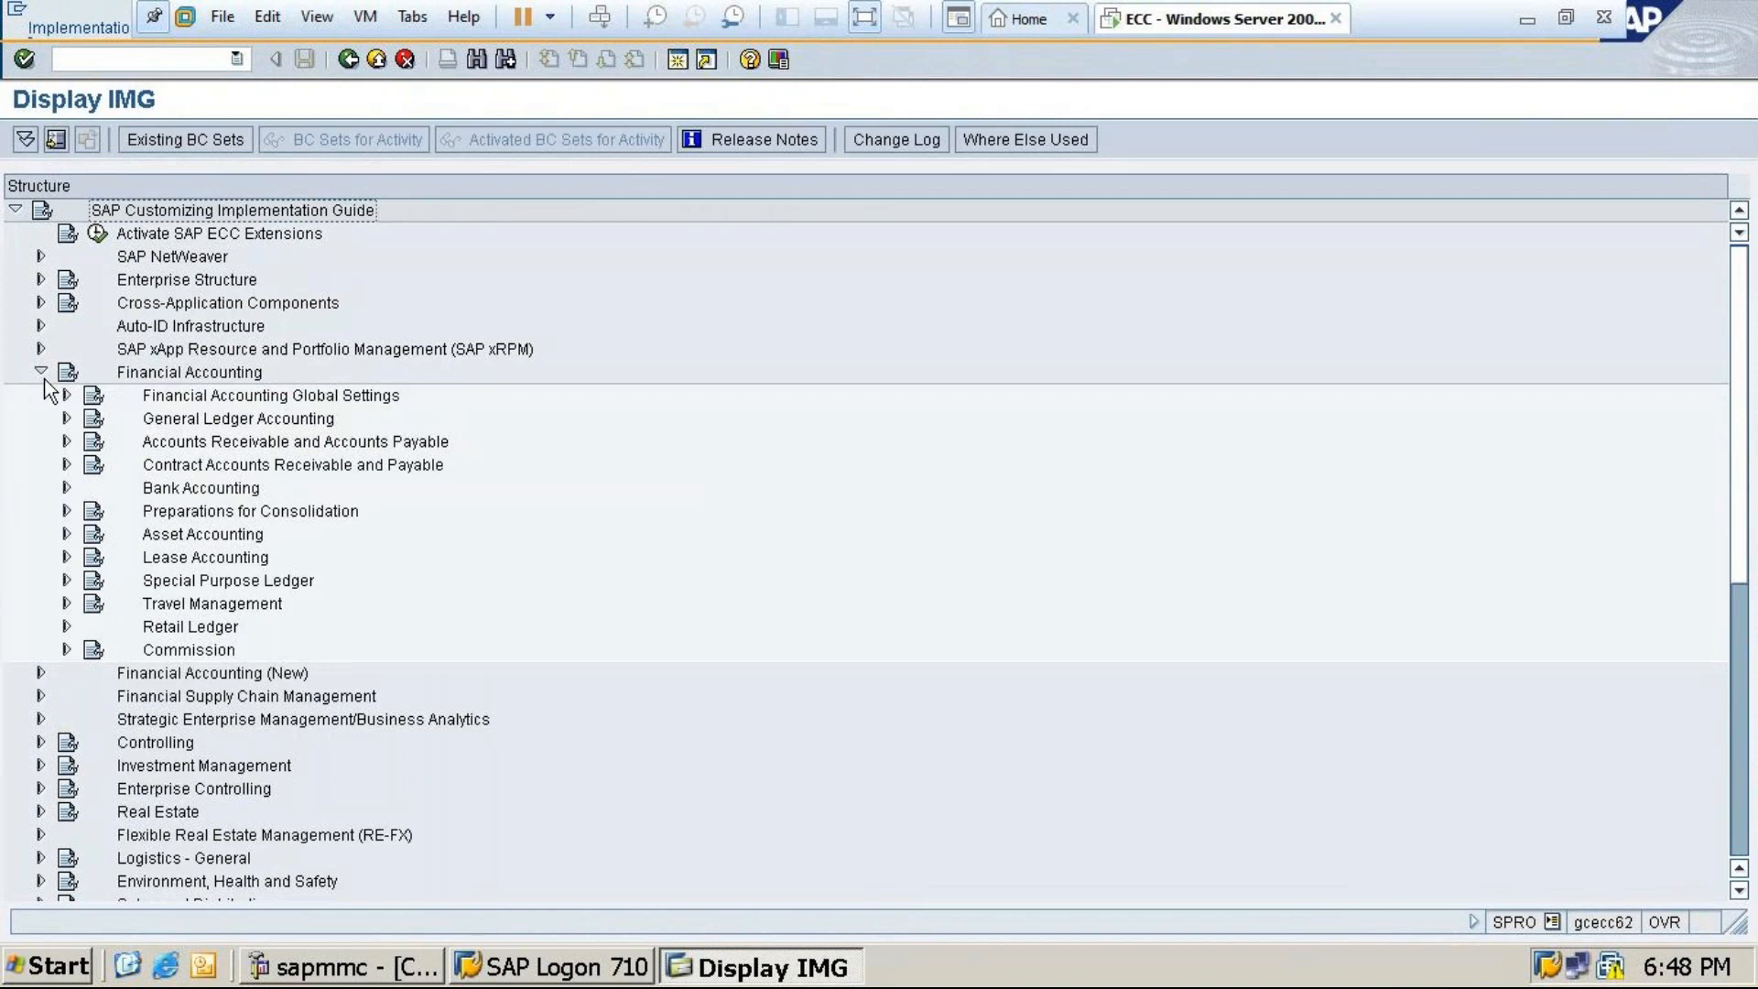
click(67, 395)
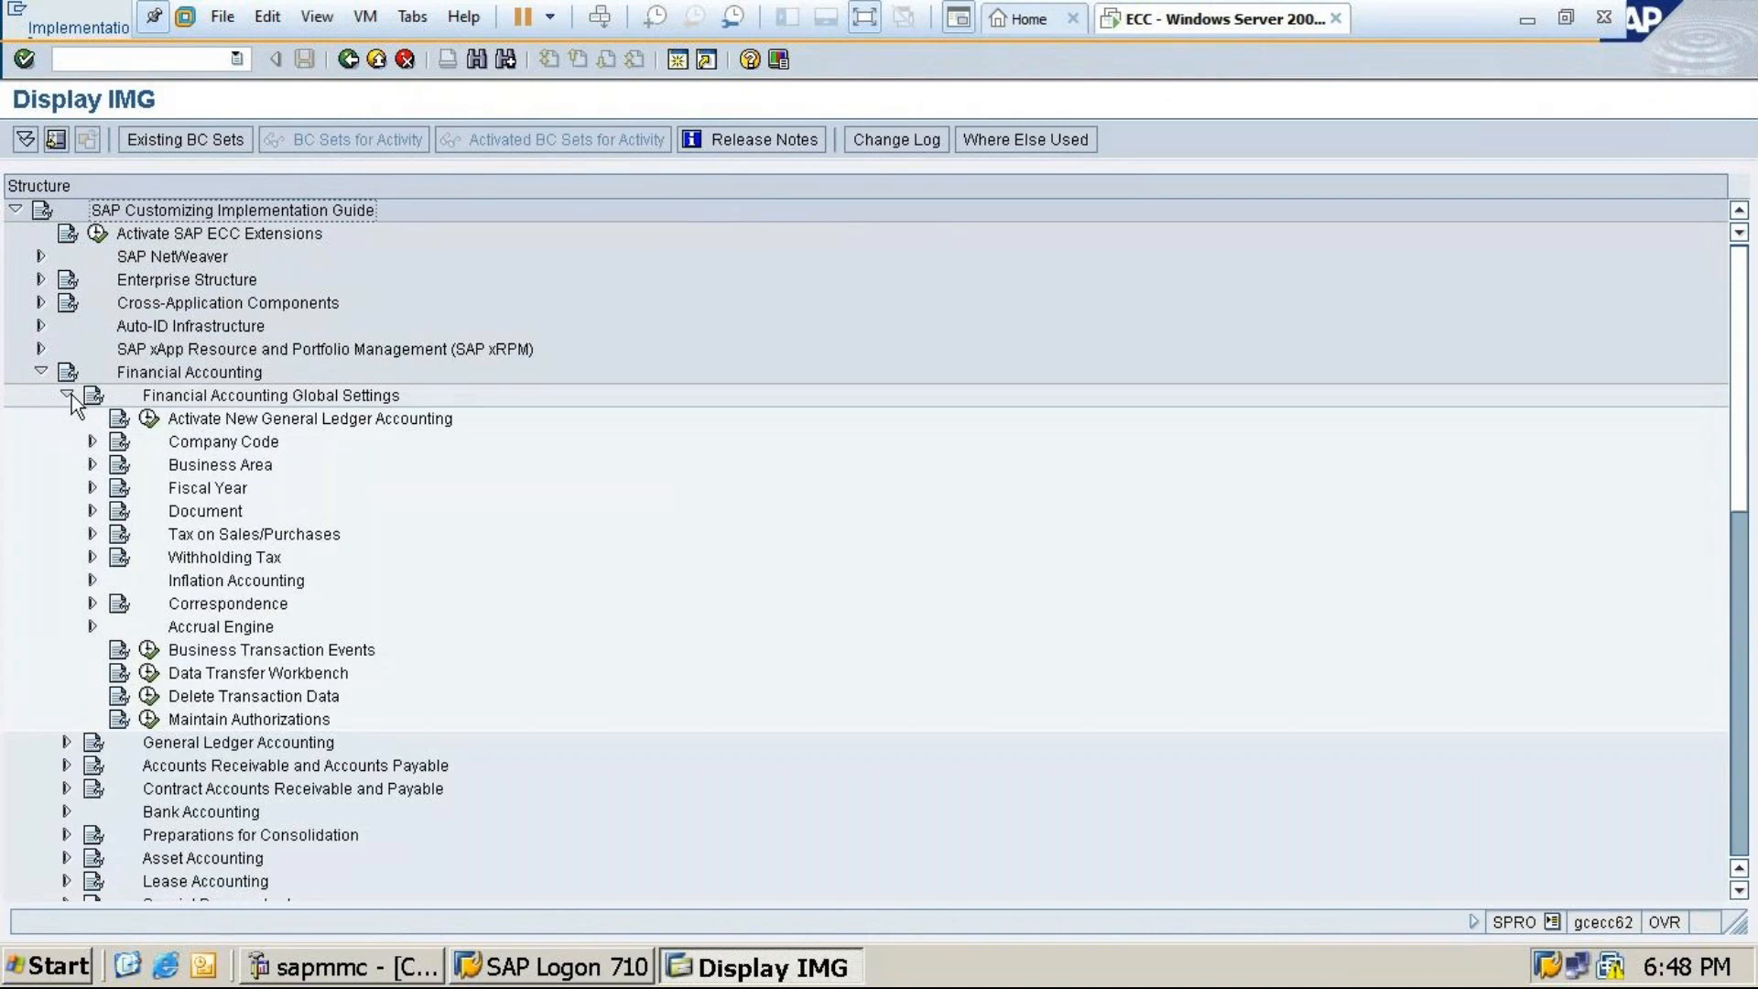
click(92, 512)
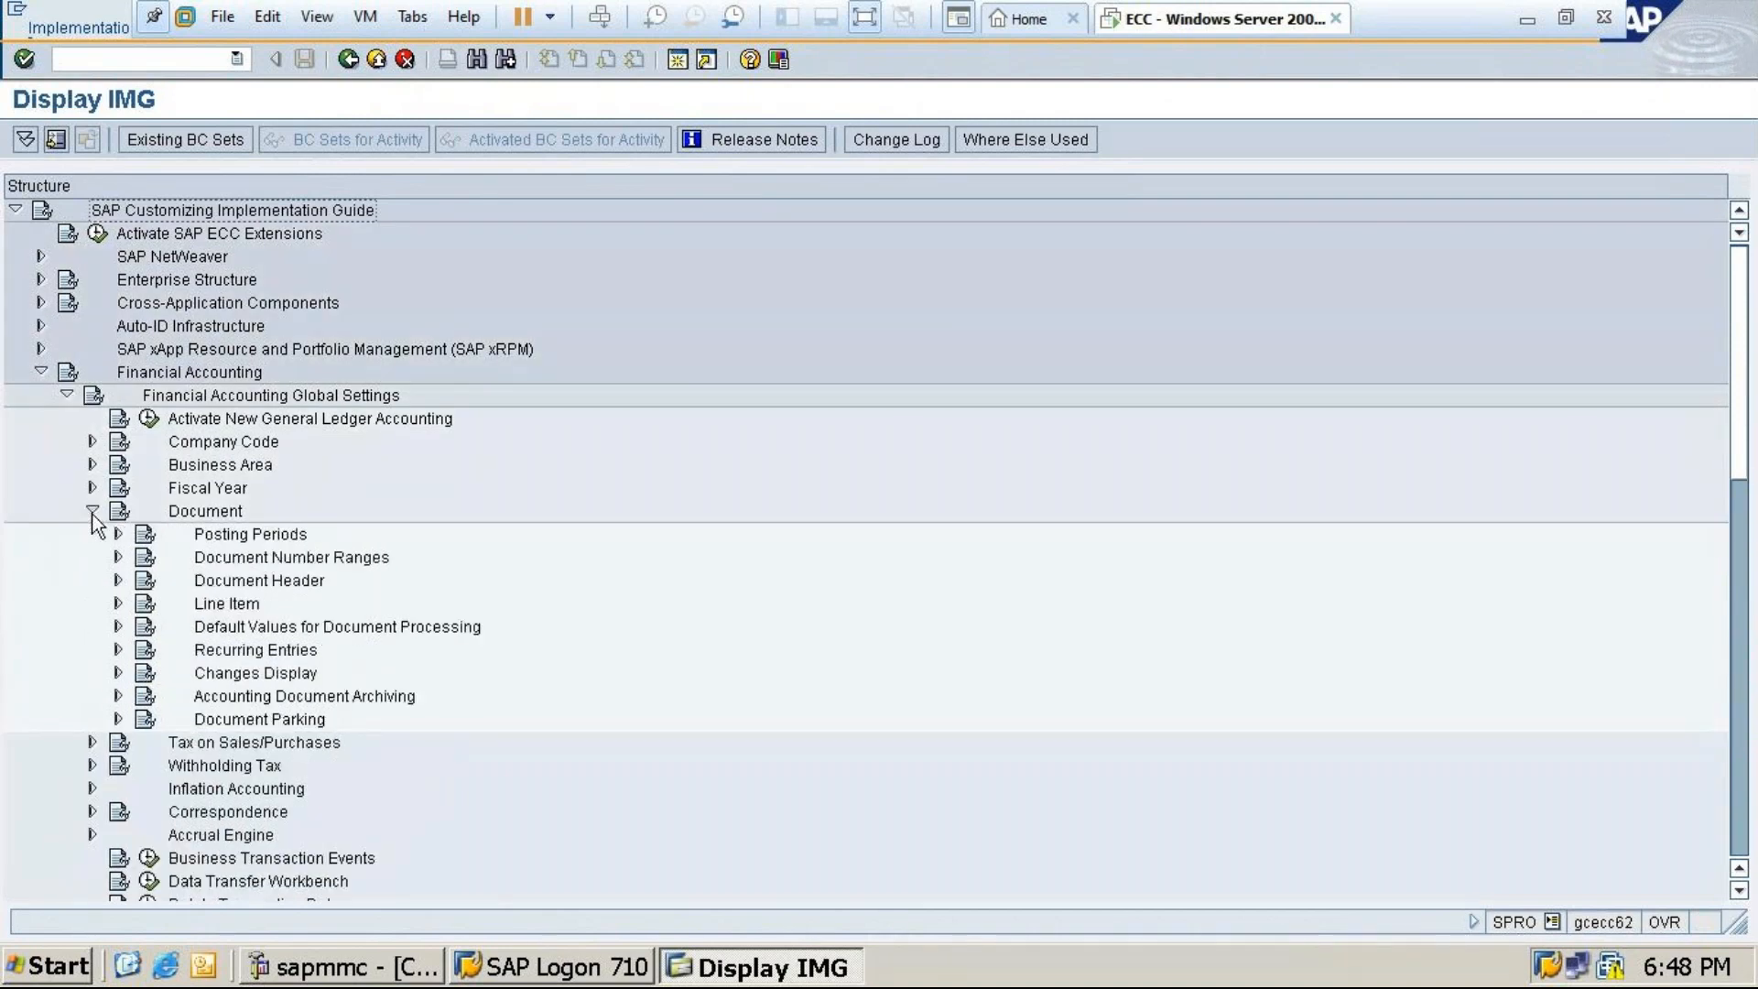
click(119, 559)
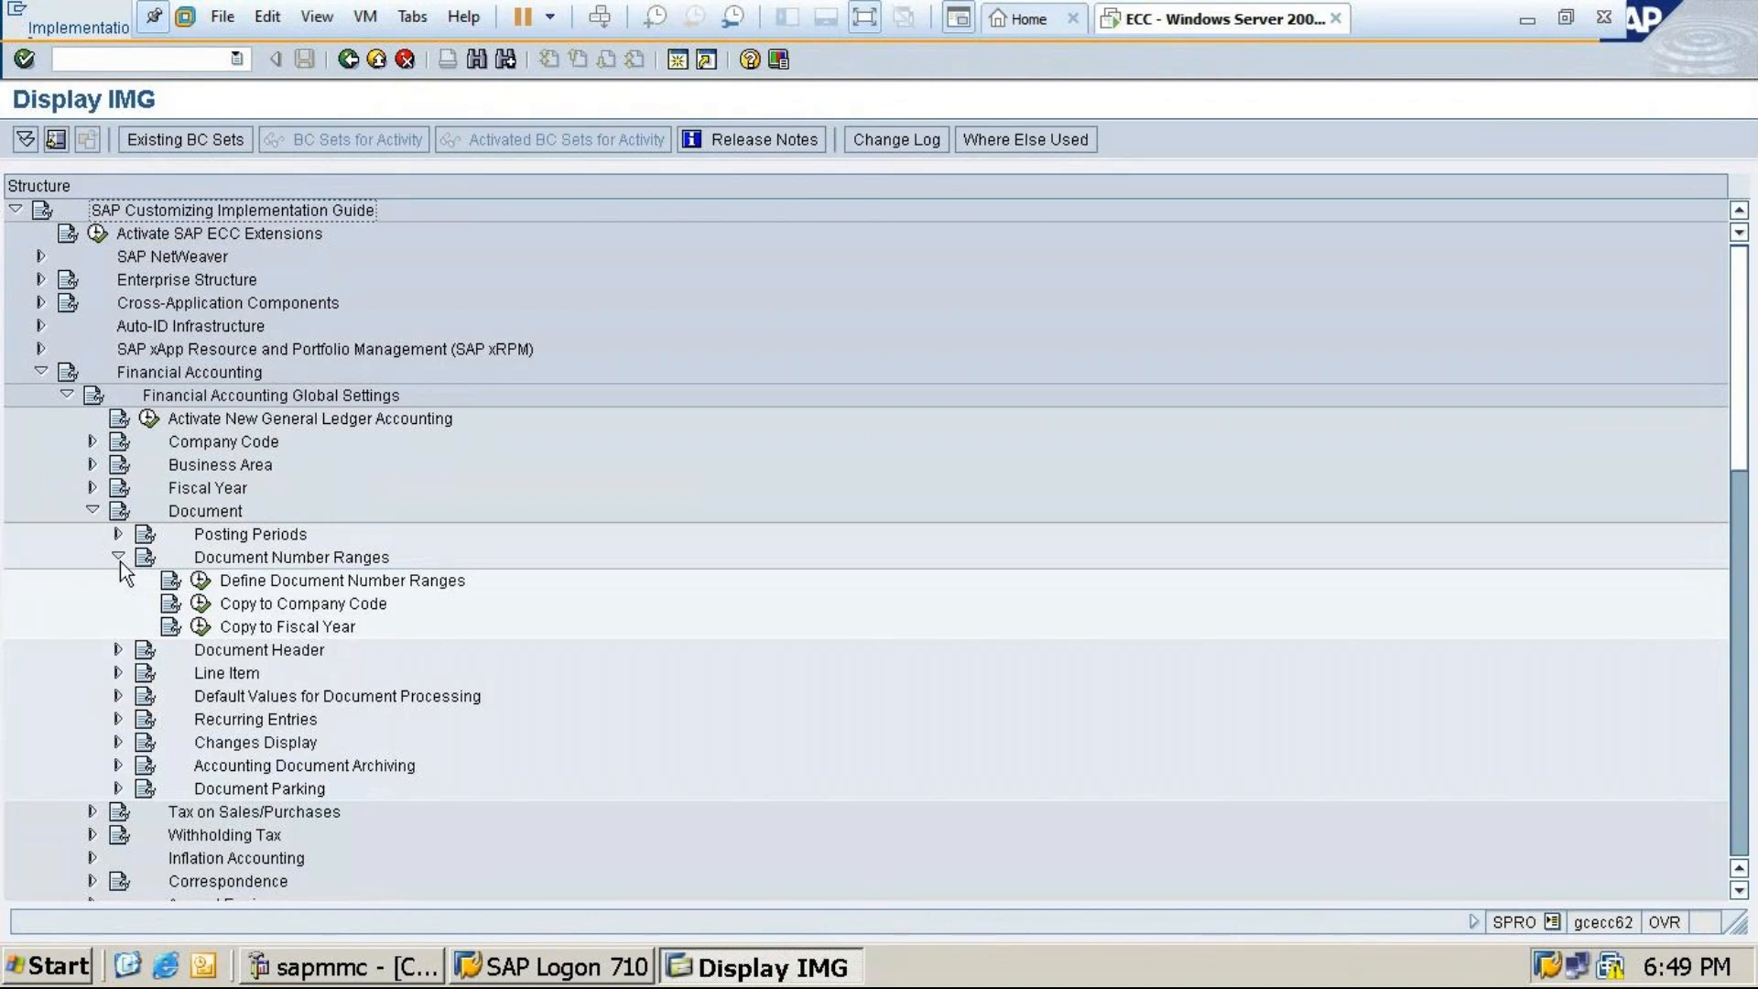
click(200, 581)
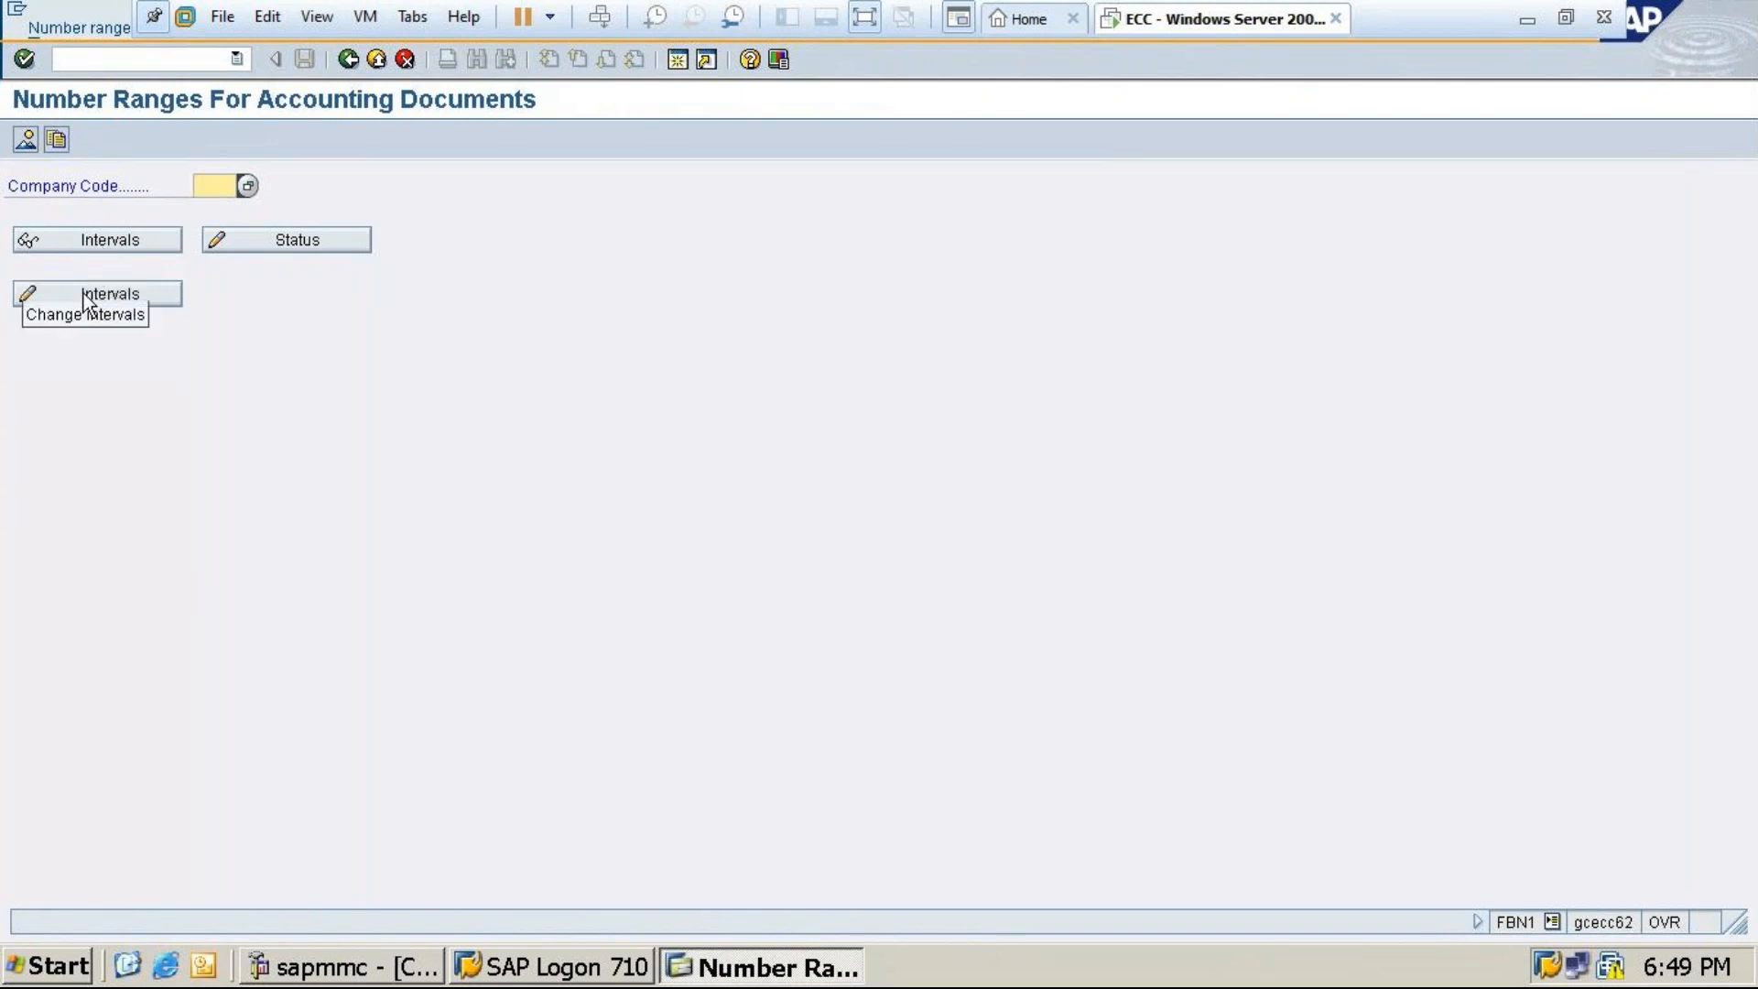
Enter company code MT10 and view its number range intervals, then back out to the IMG tree
click(113, 238)
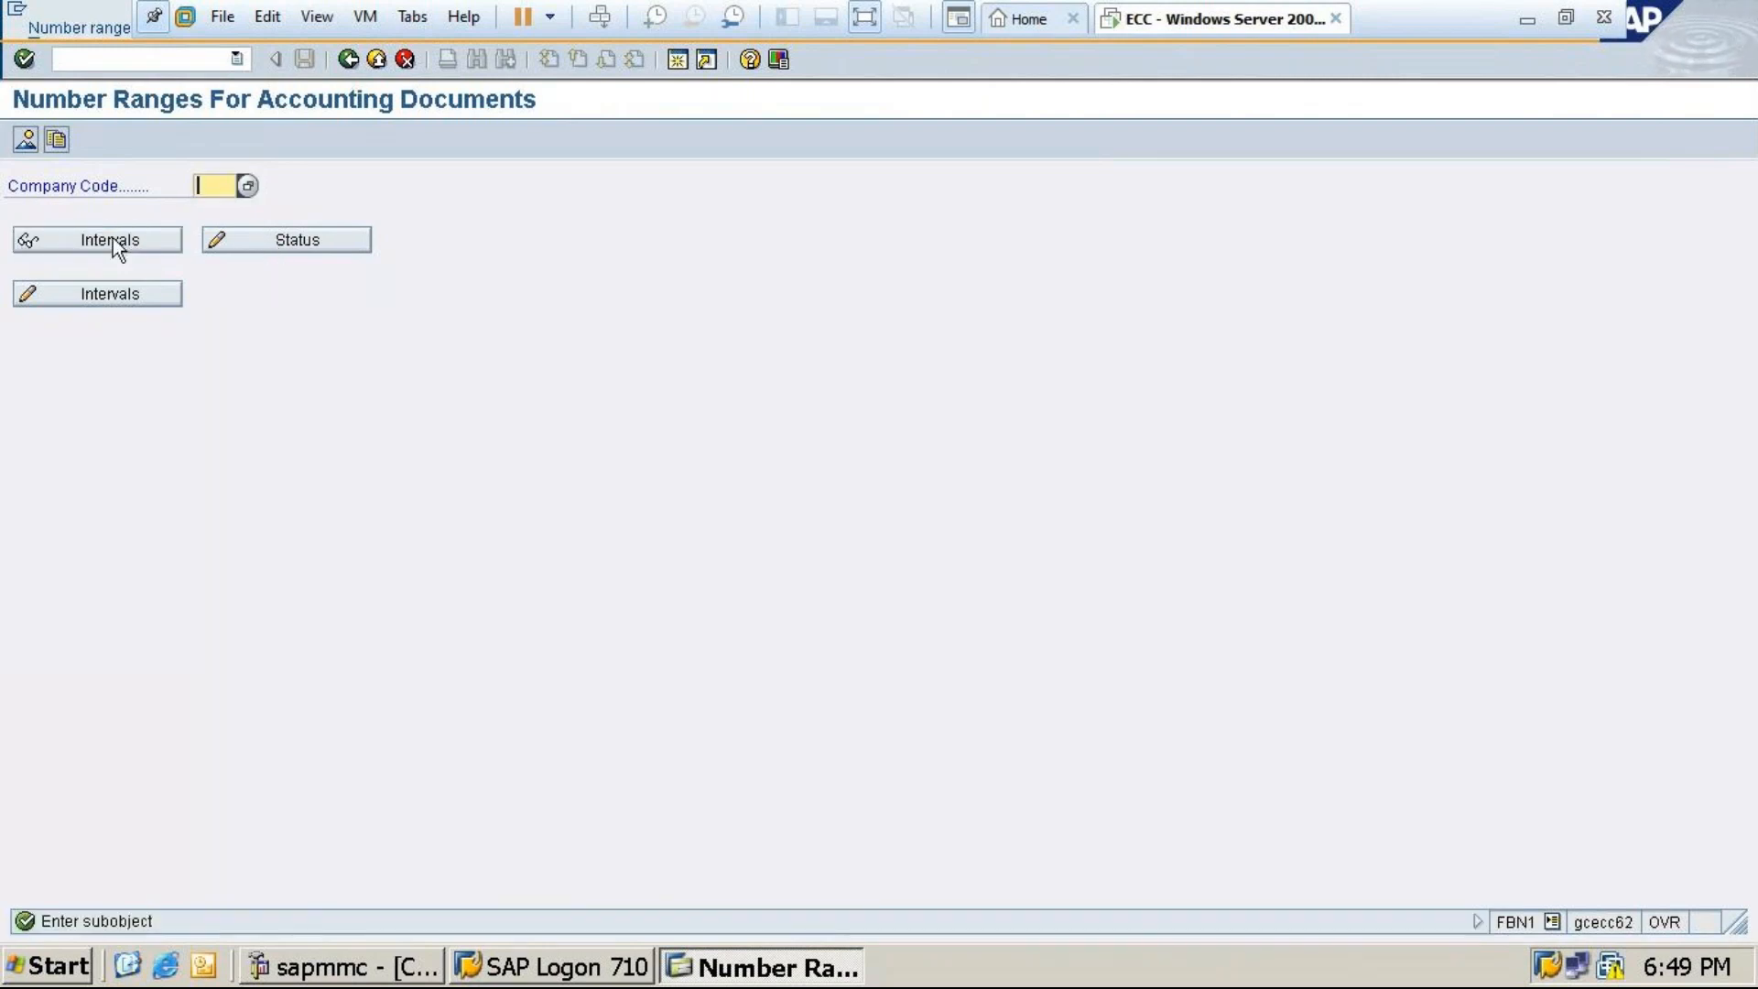
text(mt)
key(BackSpace)
key(BackSpace)
text(MT10)
click(66, 241)
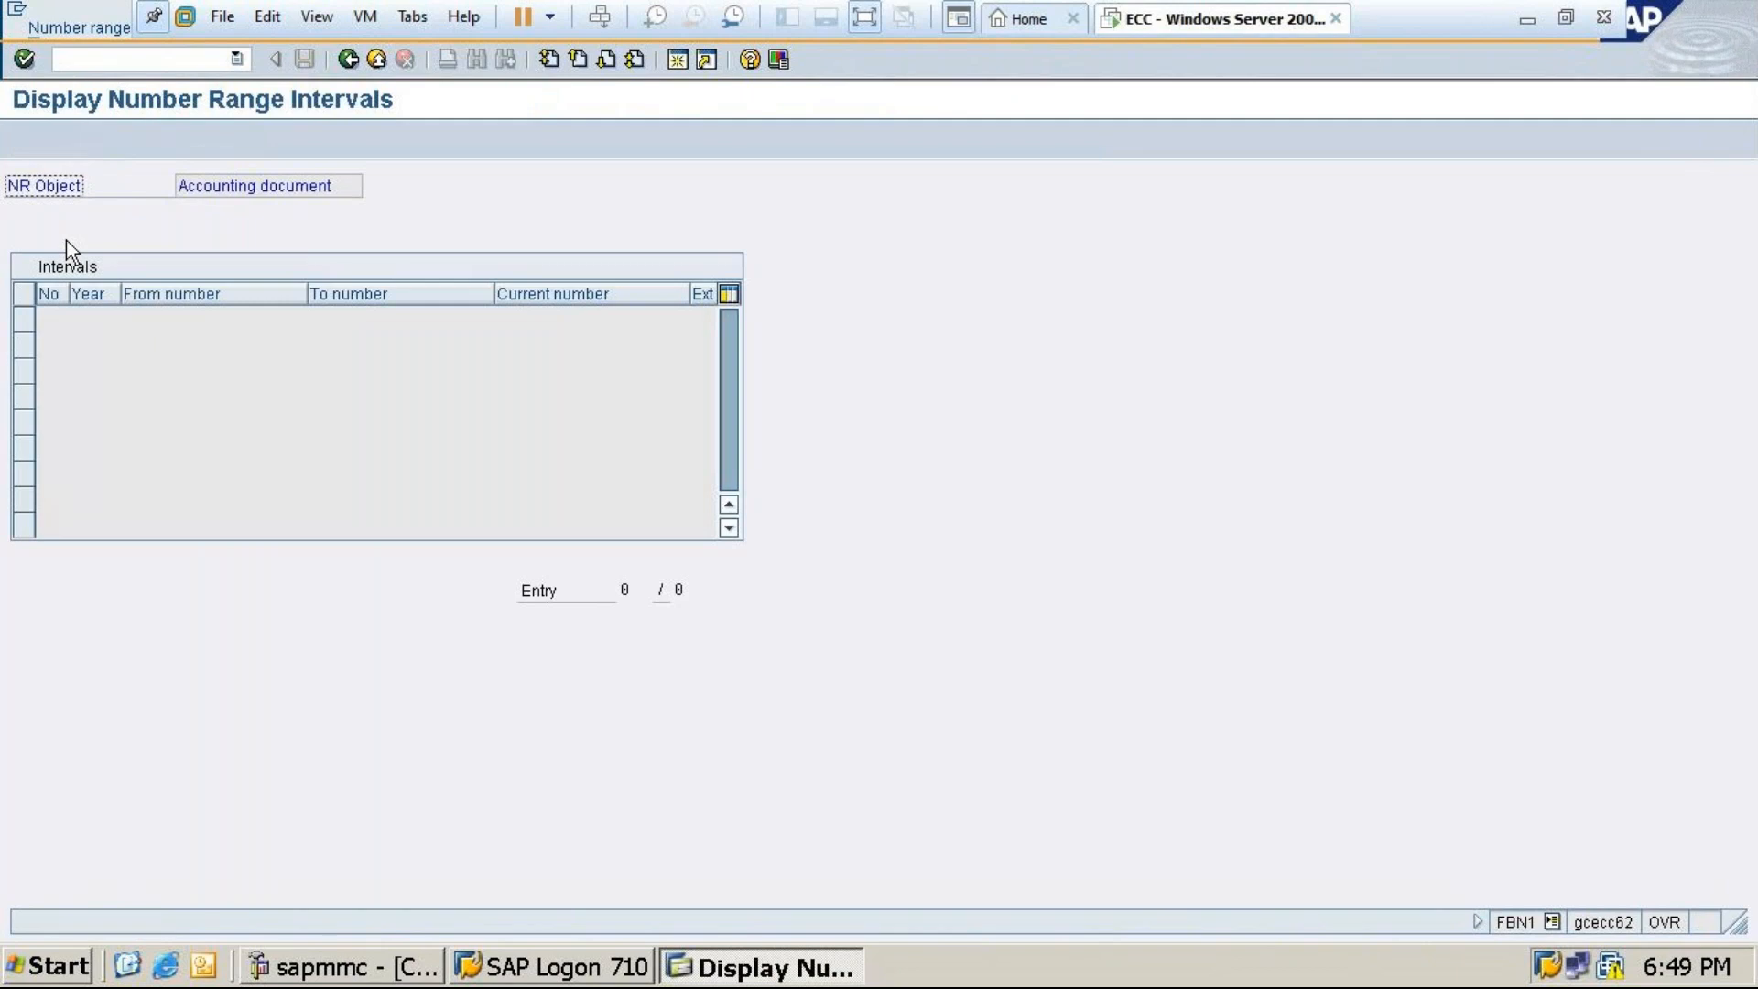
click(347, 59)
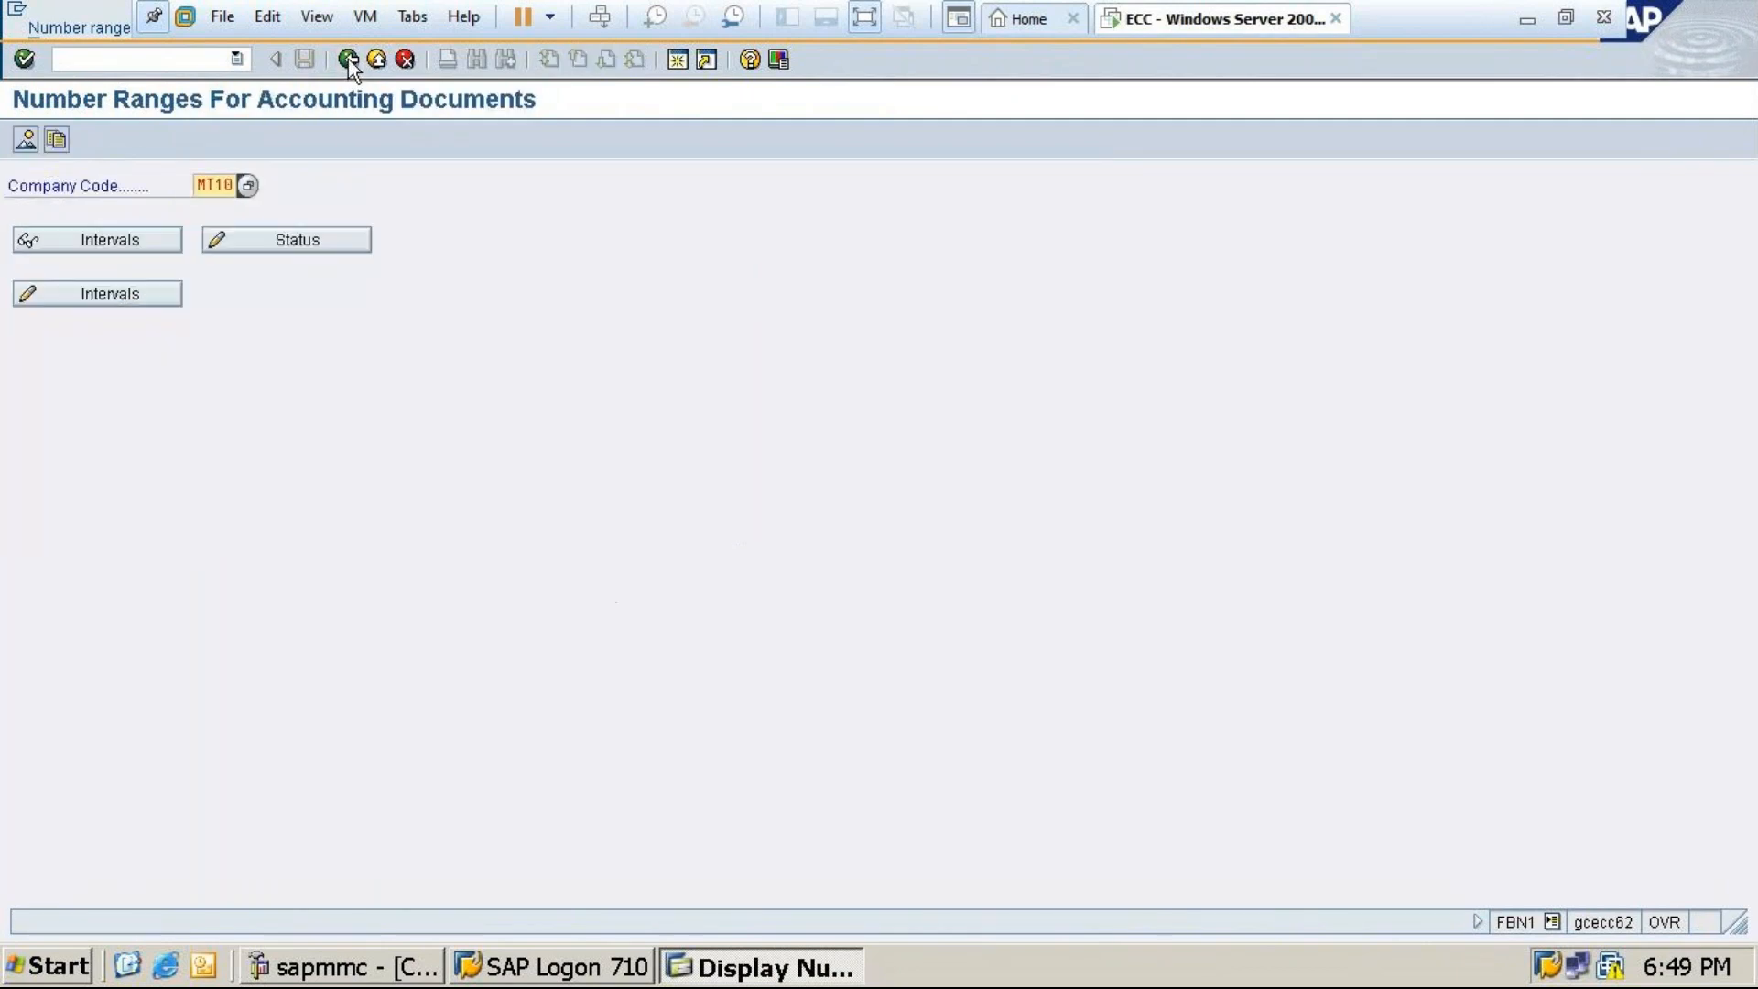
click(90, 299)
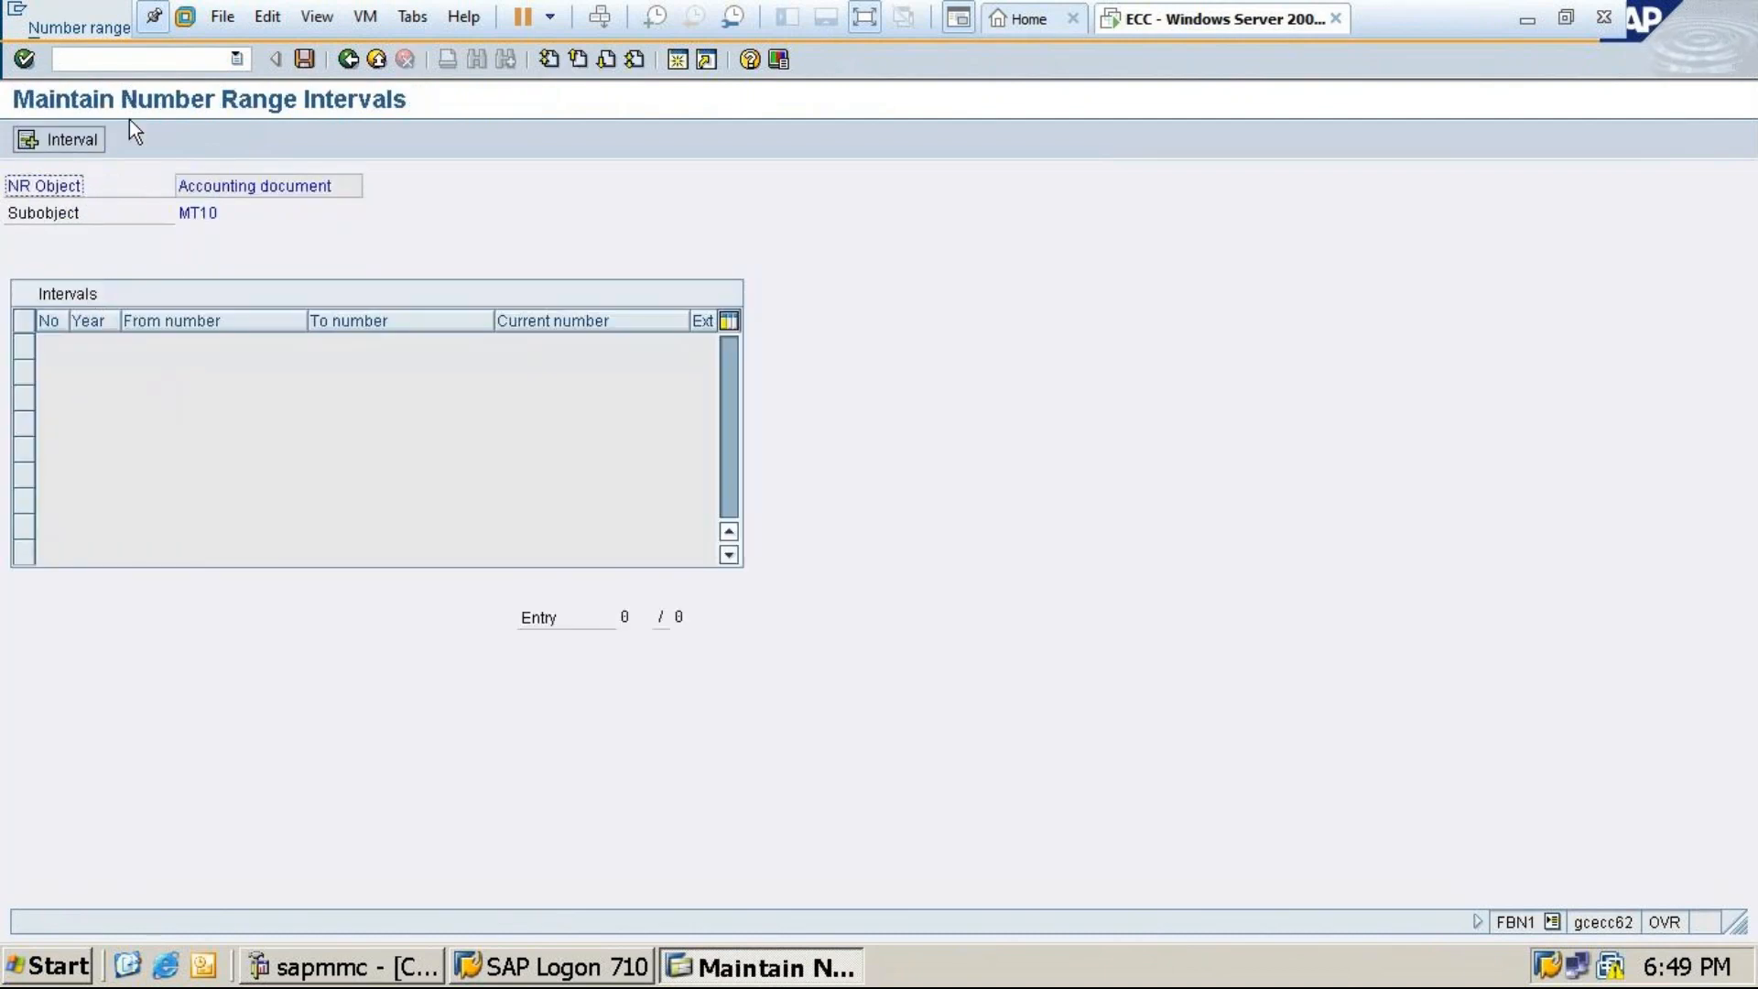
click(348, 60)
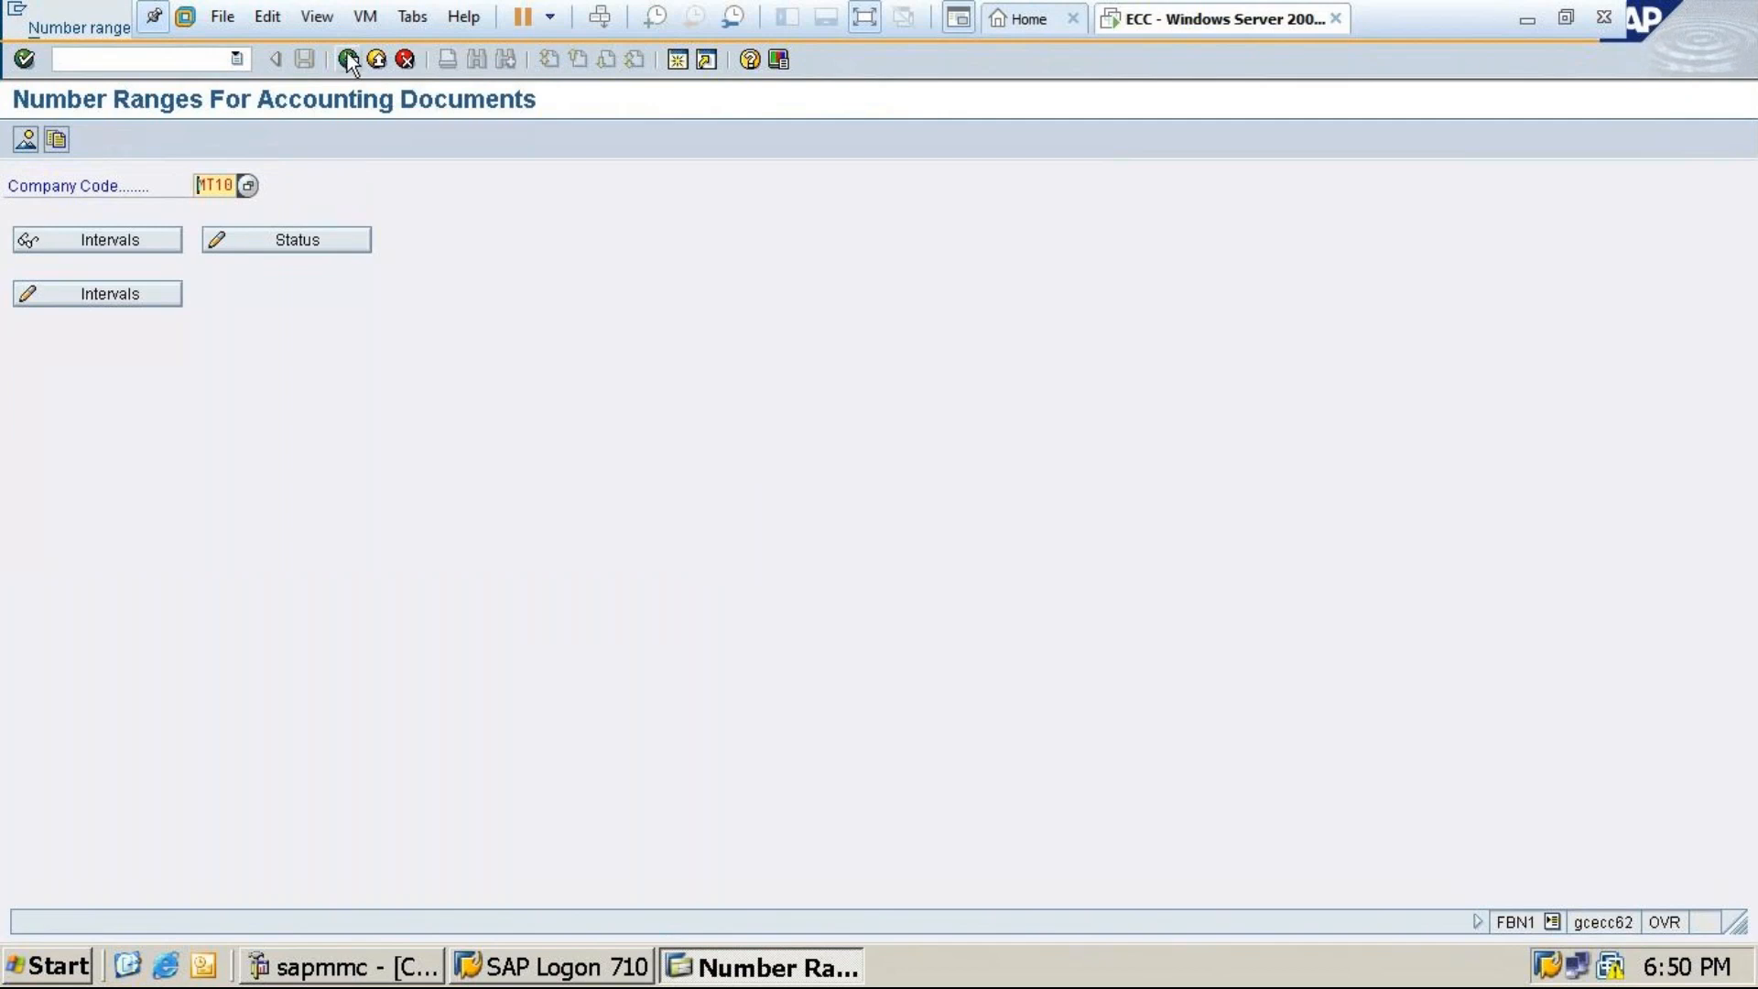
click(349, 62)
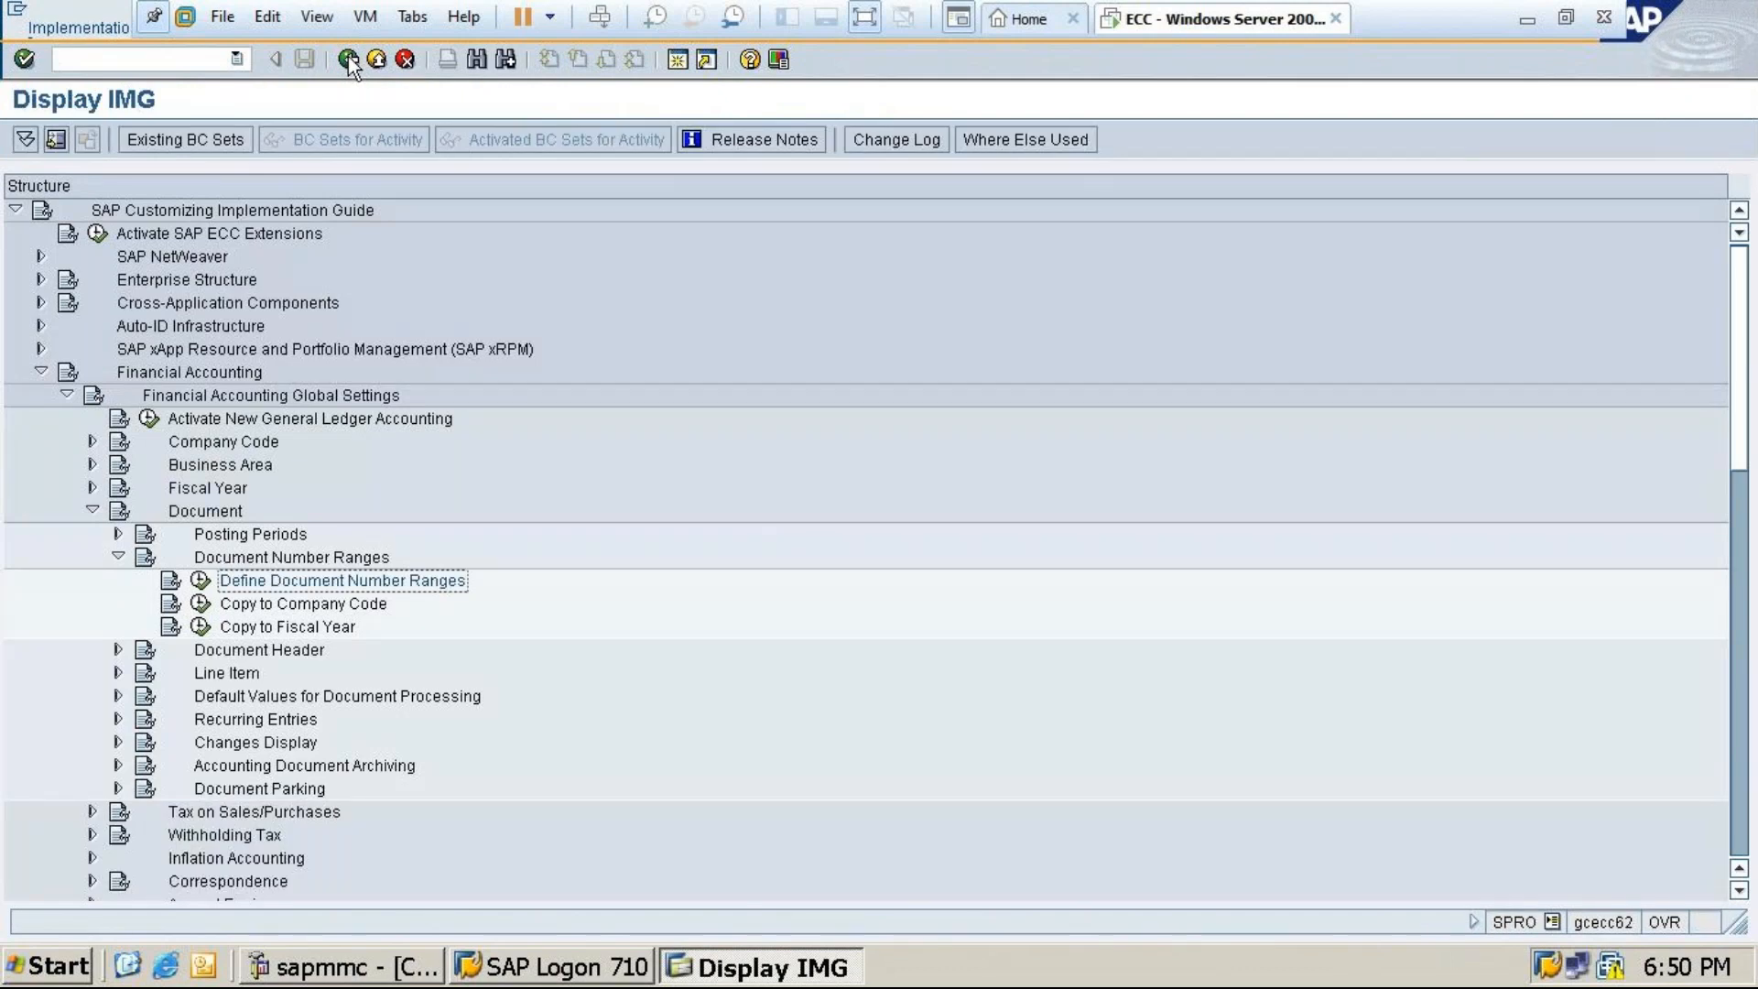
Rerun Define Document Number Ranges for MT10 and open its intervals for changing
click(199, 582)
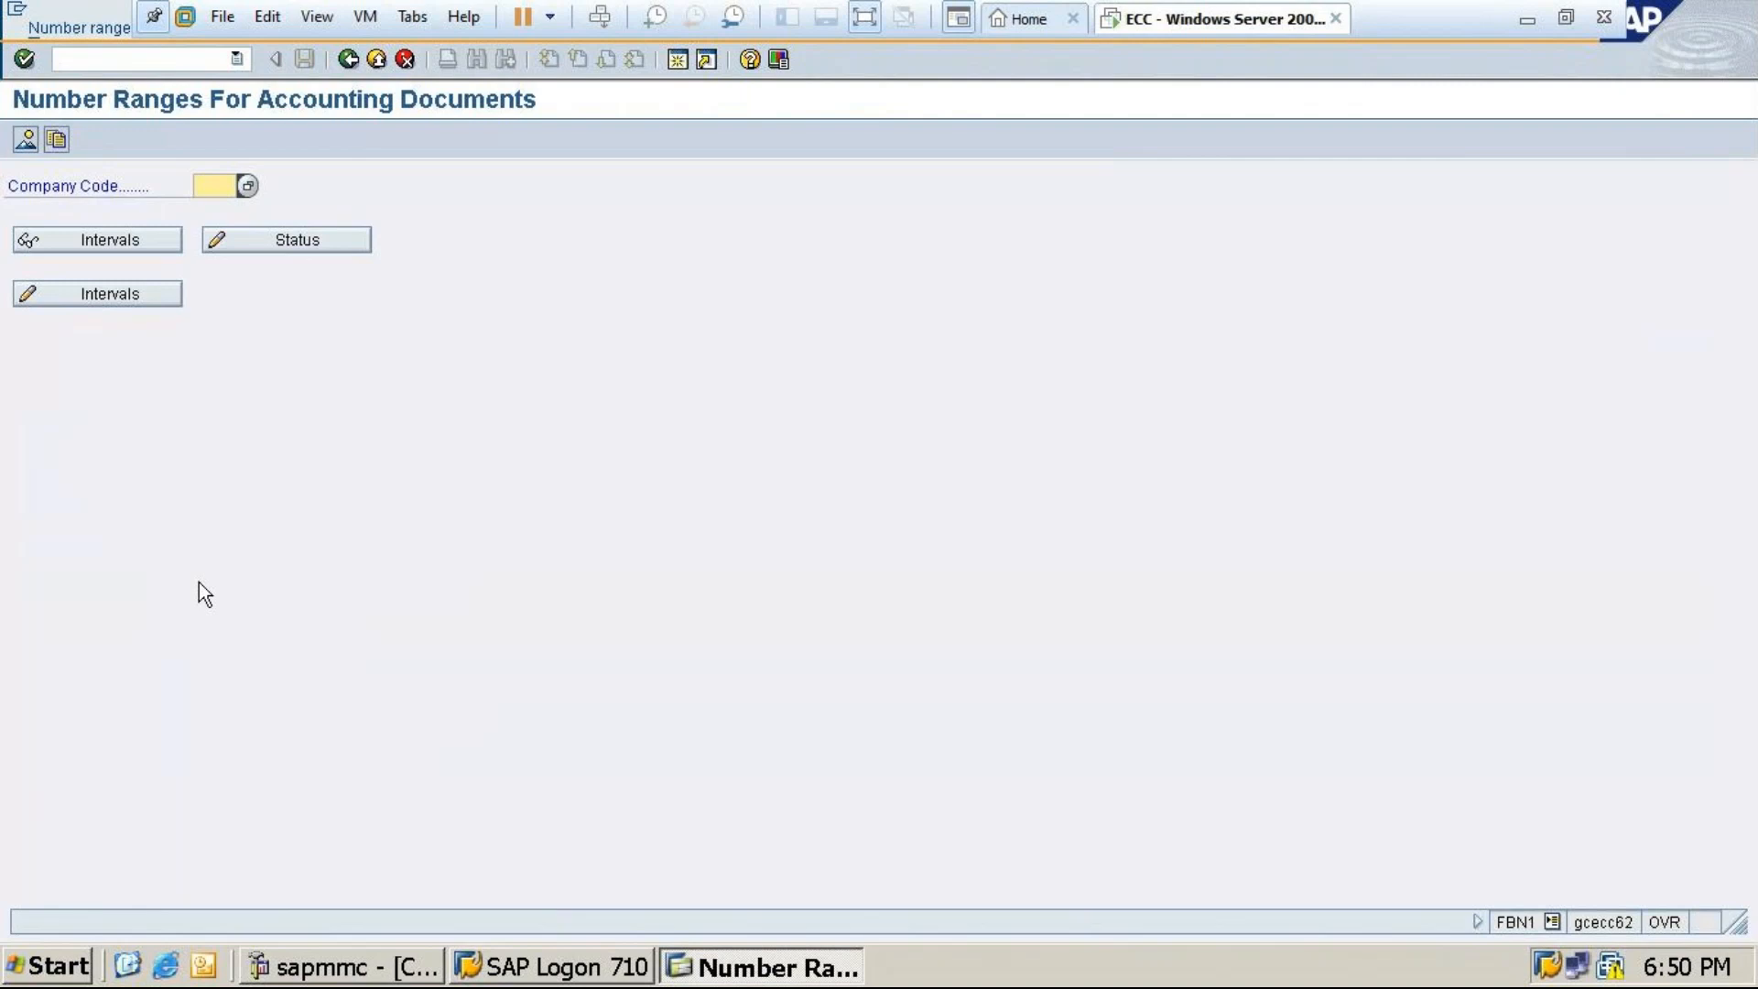
text(MT10)
click(111, 299)
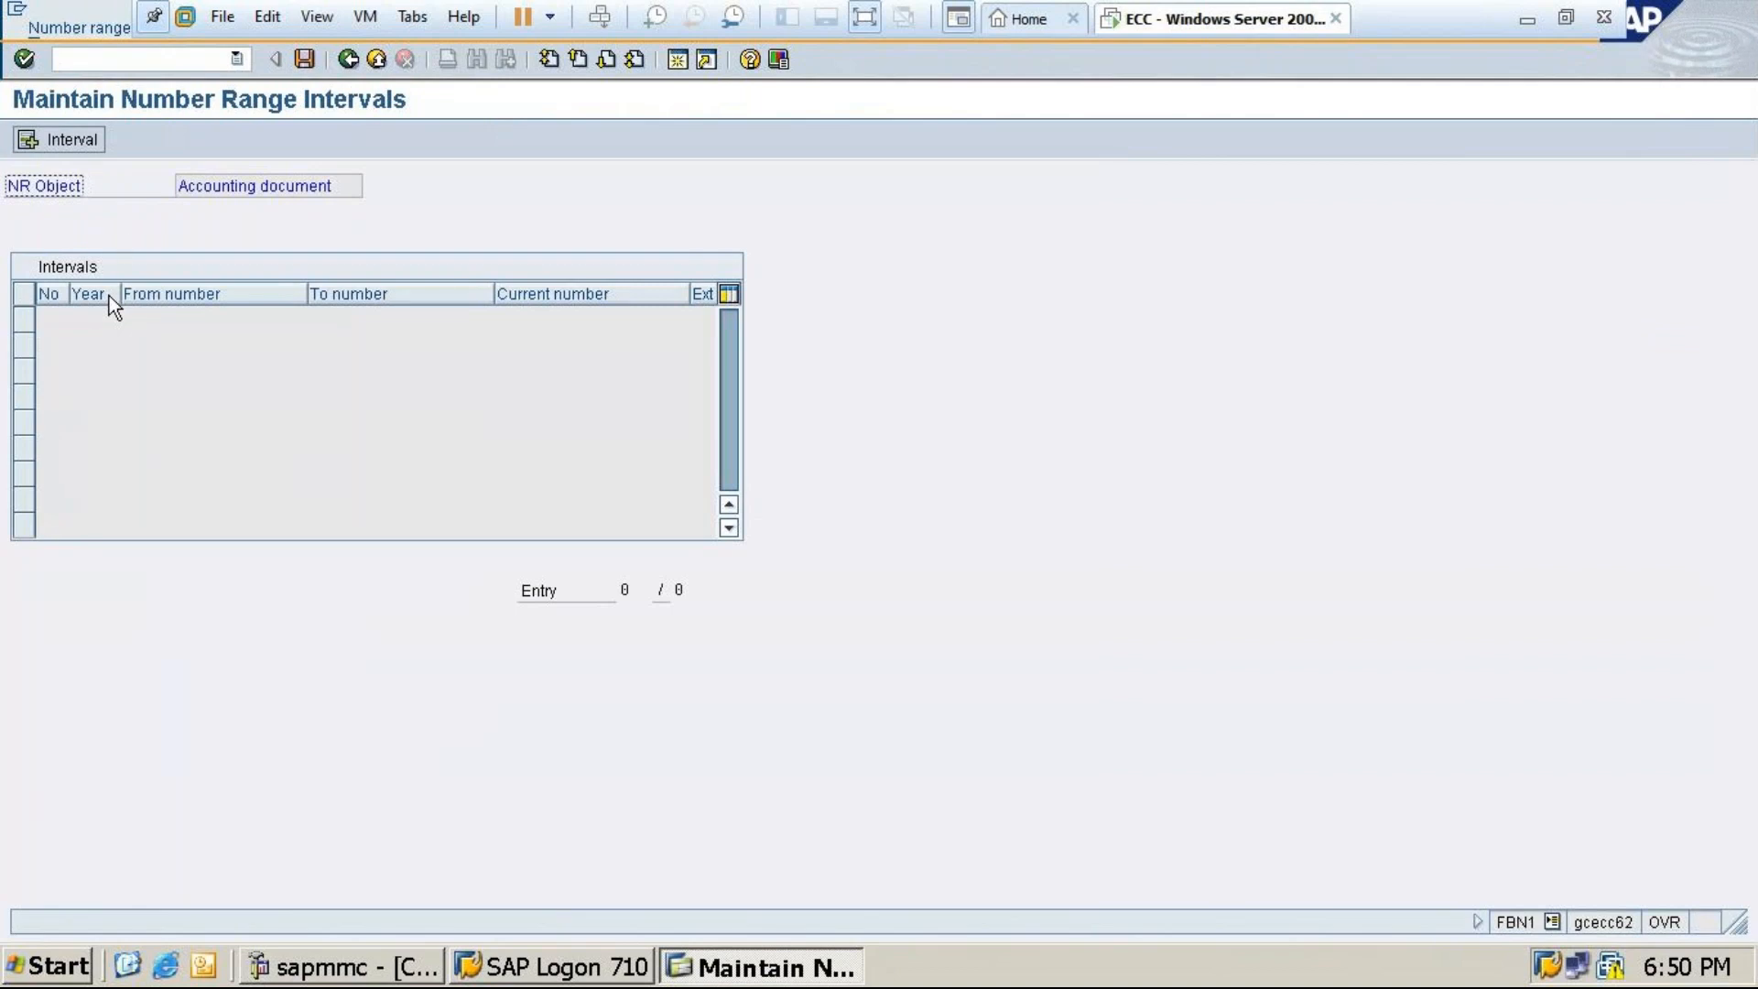
Start a new number range interval numbered 01 for year 2024
click(68, 139)
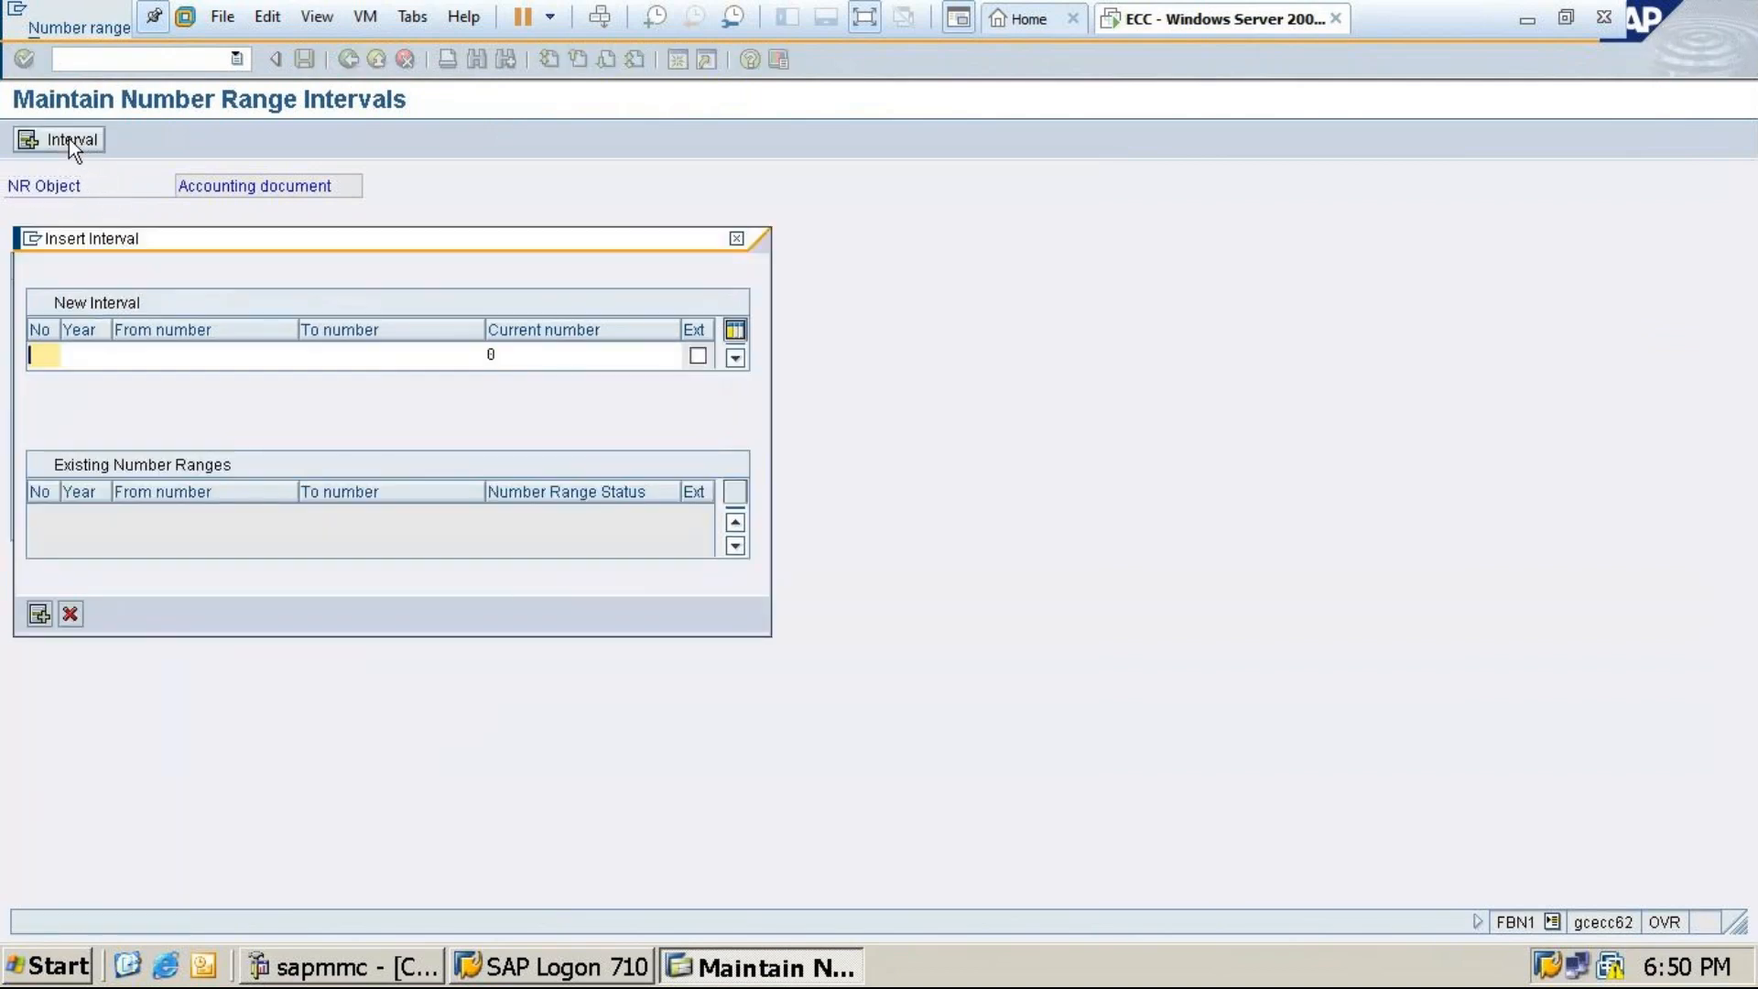
text(01)
key(BackSpace)
key(BackSpace)
text(10)
key(BackSpace)
key(BackSpace)
text(01)
click(82, 353)
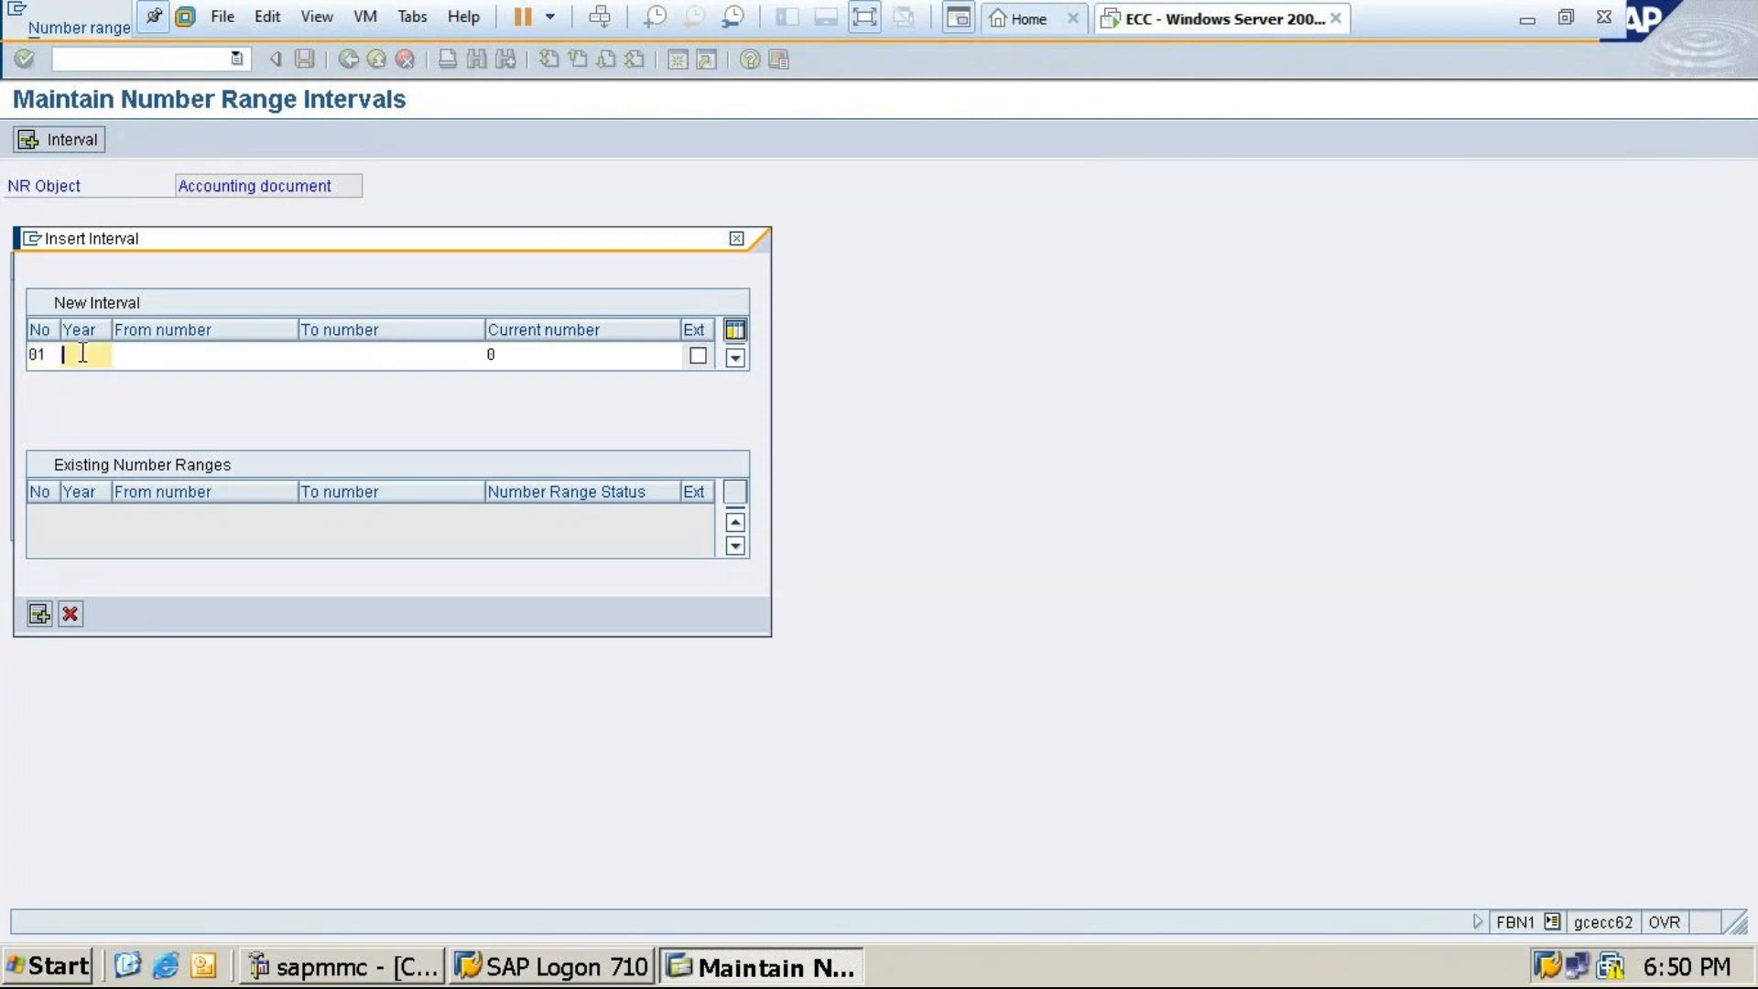
text(2024)
After checking free intervals, set the range from 1000 to 1999 and insert it
click(133, 357)
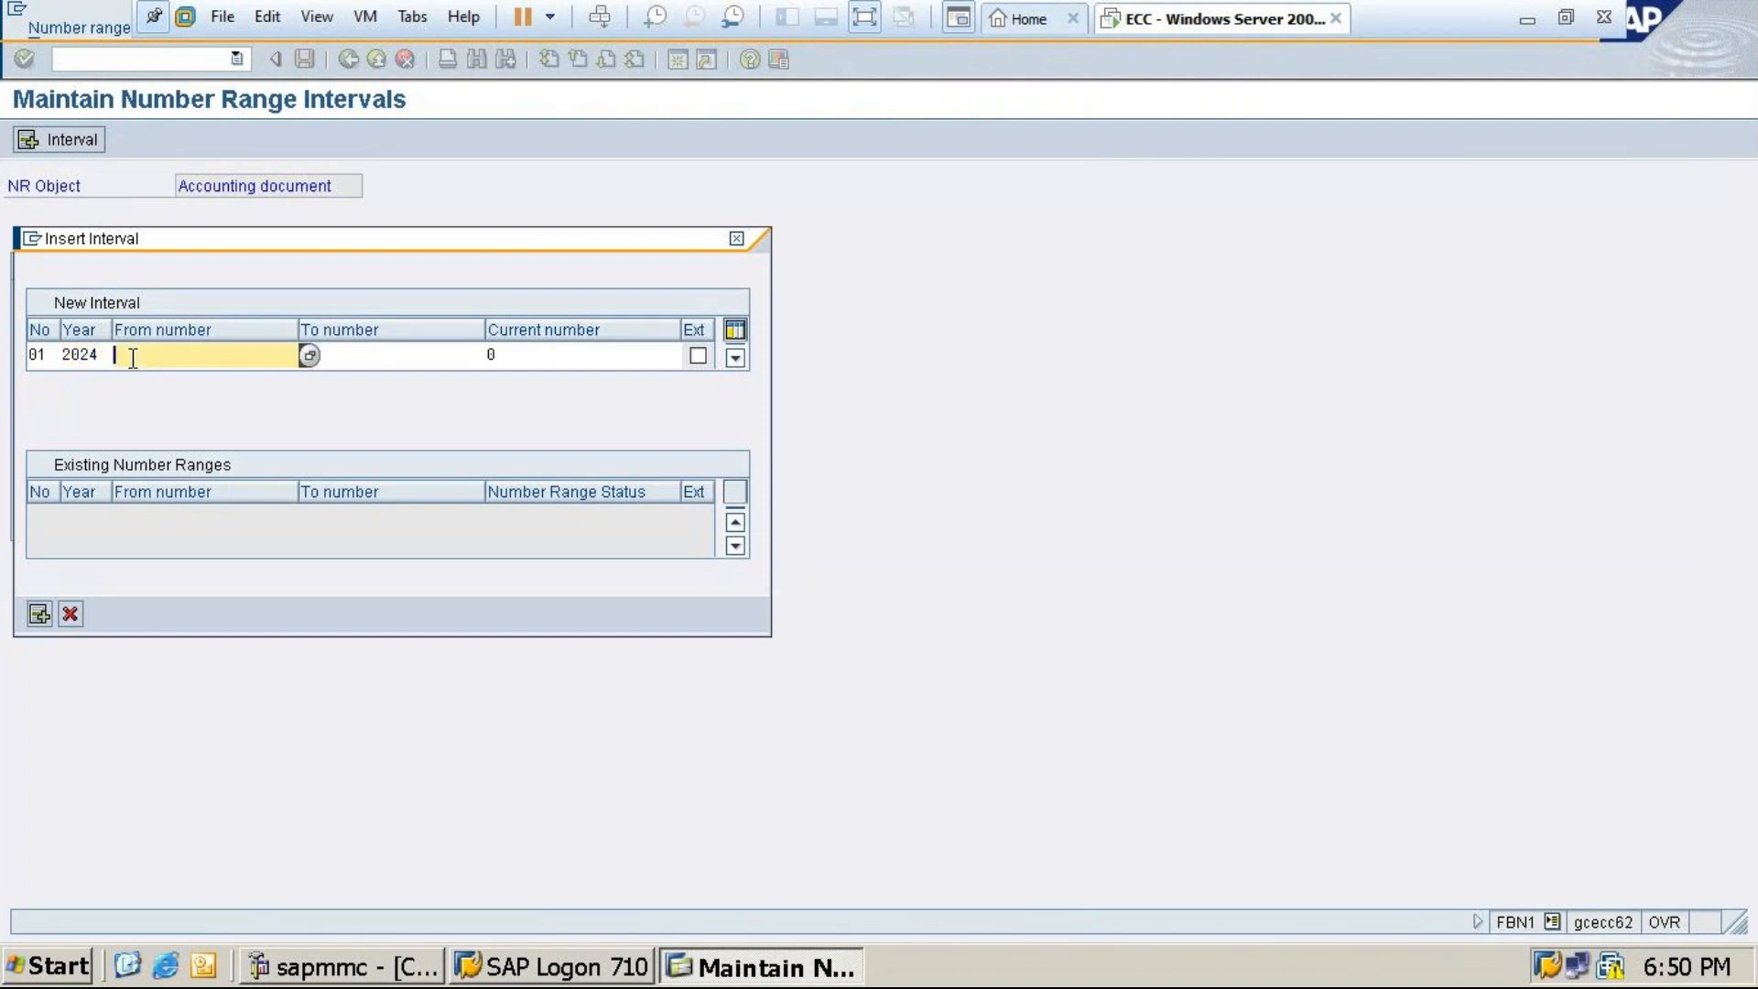
click(309, 356)
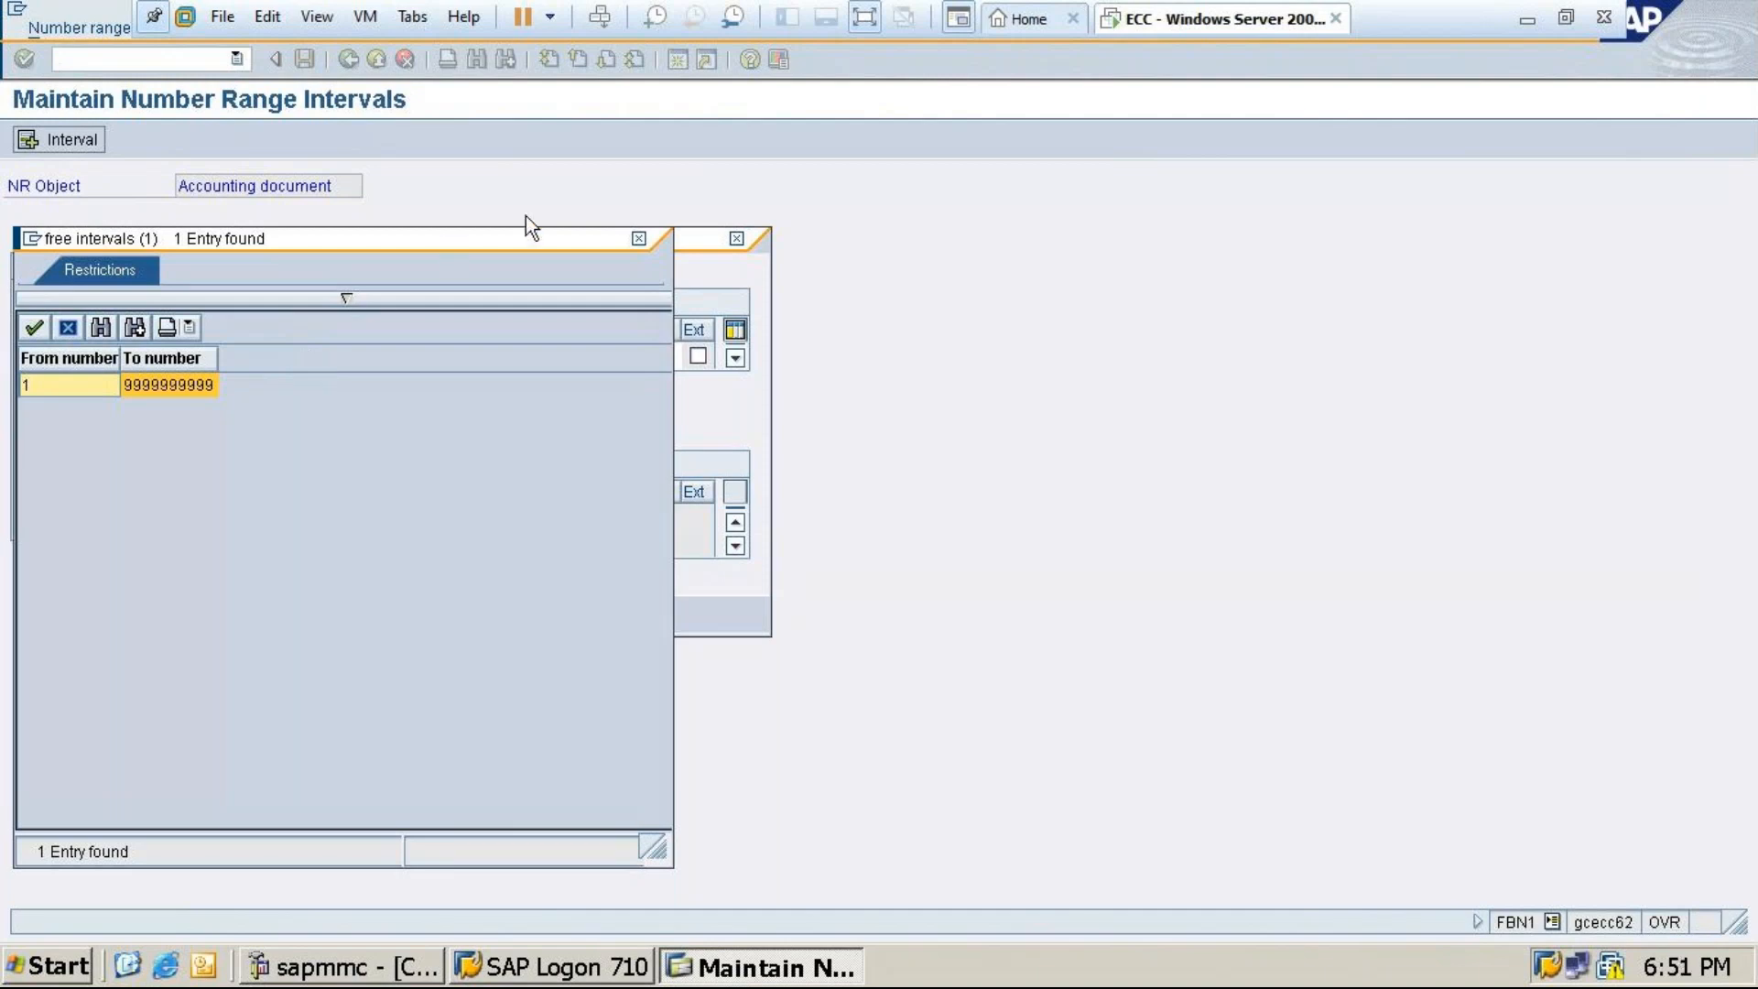
click(639, 238)
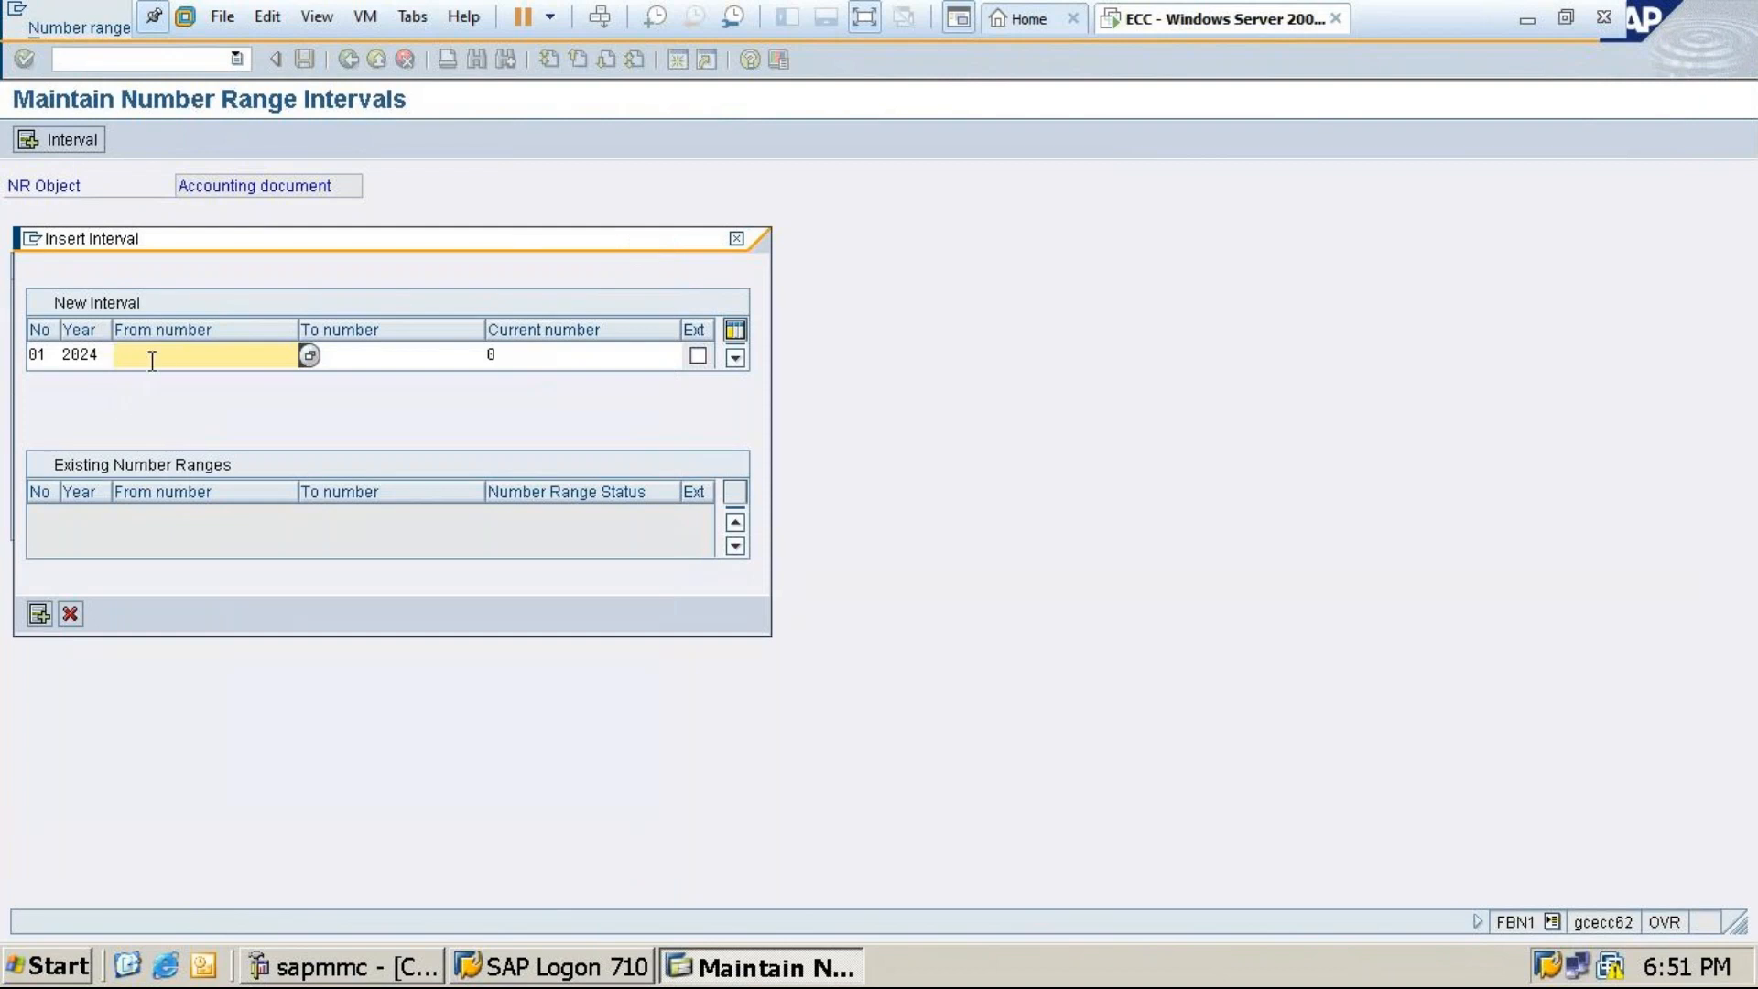
text(1000)
click(368, 354)
text(10)
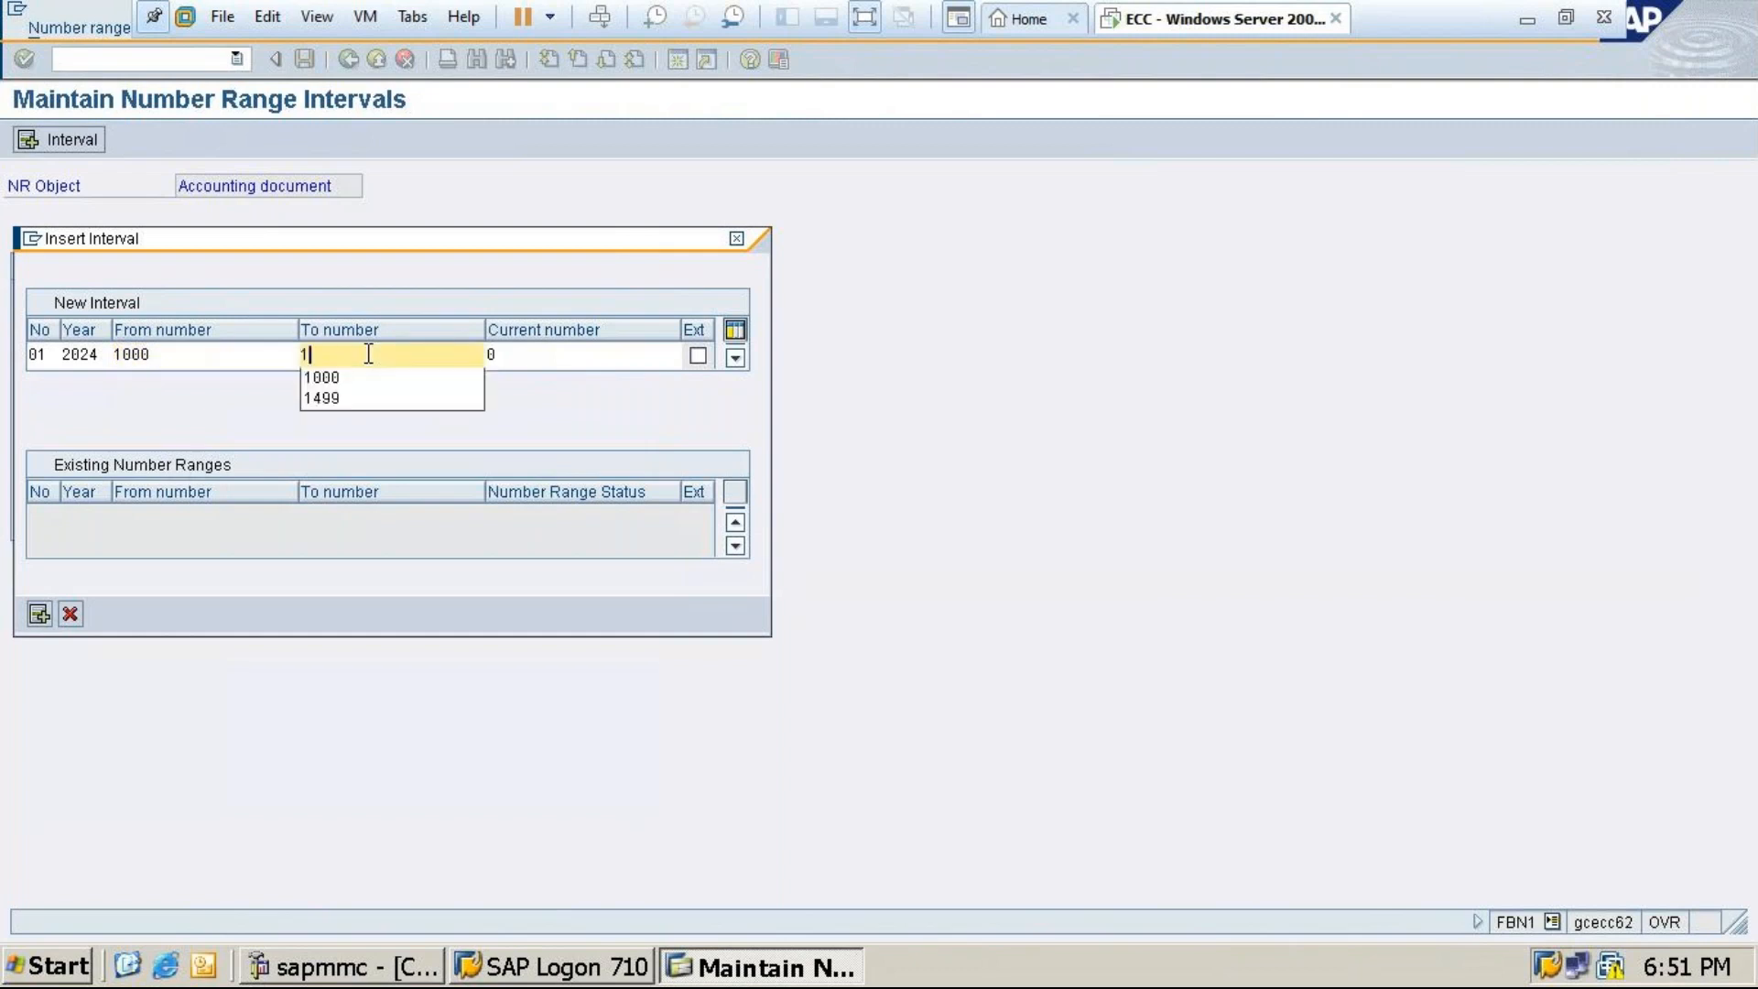
key(BackSpace)
text(999)
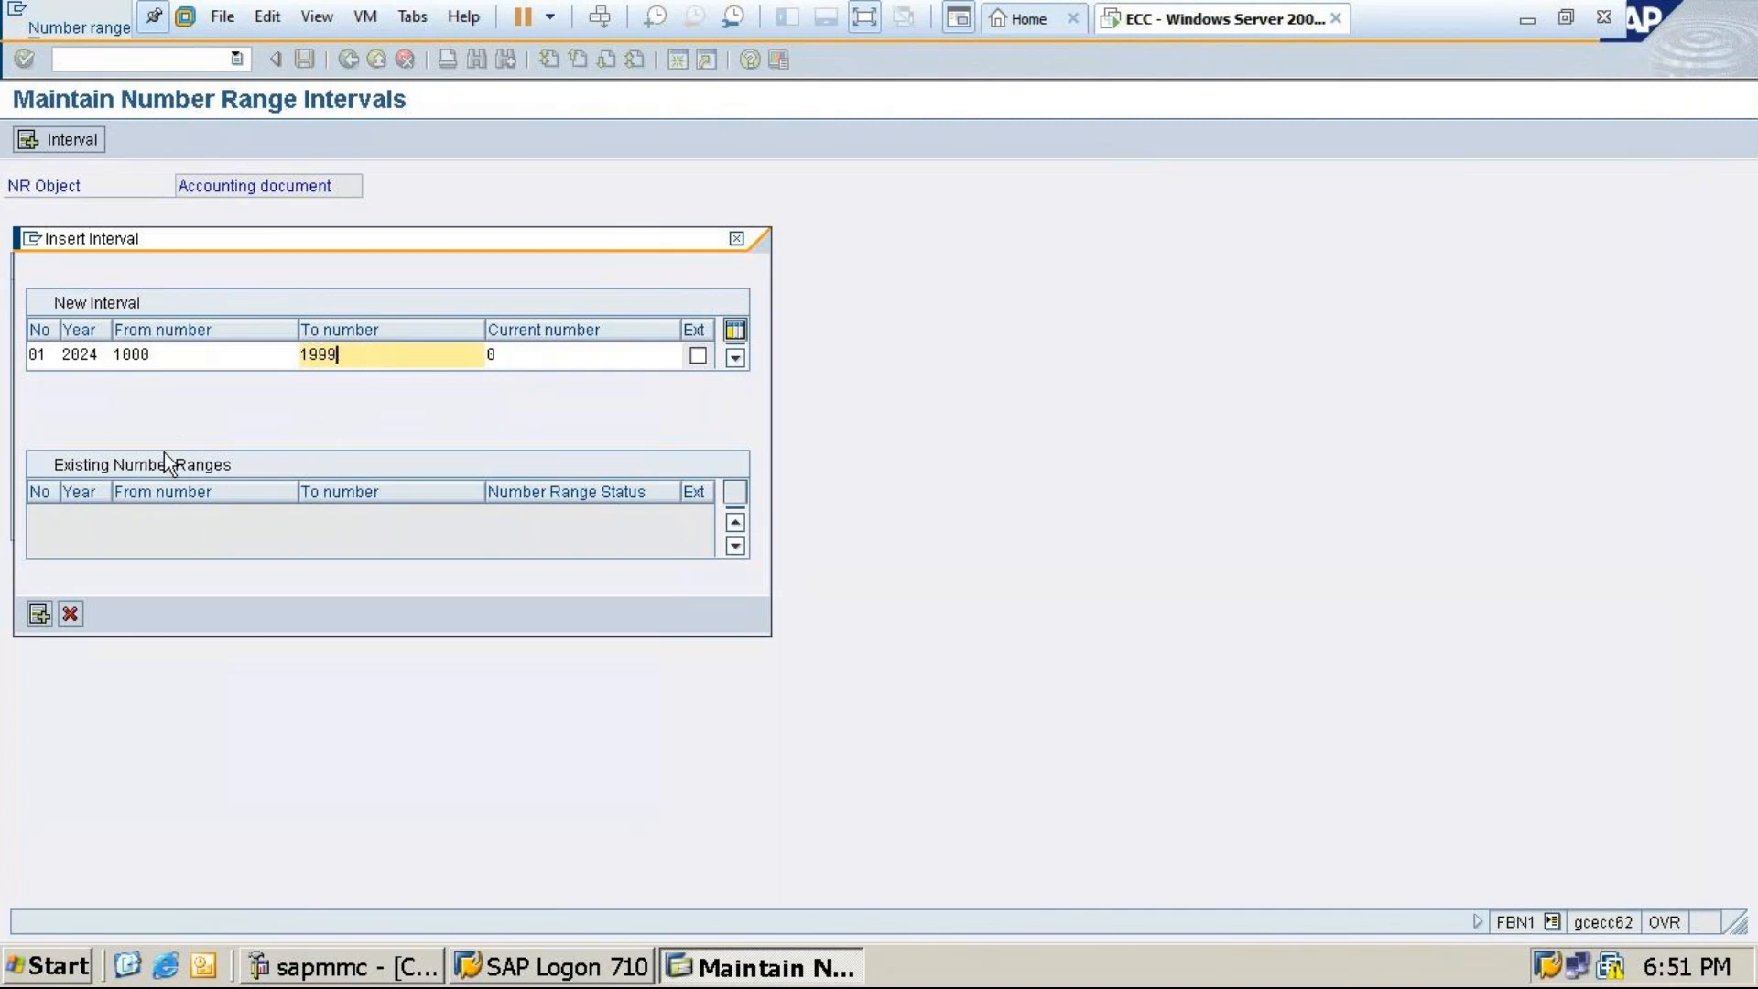
click(39, 615)
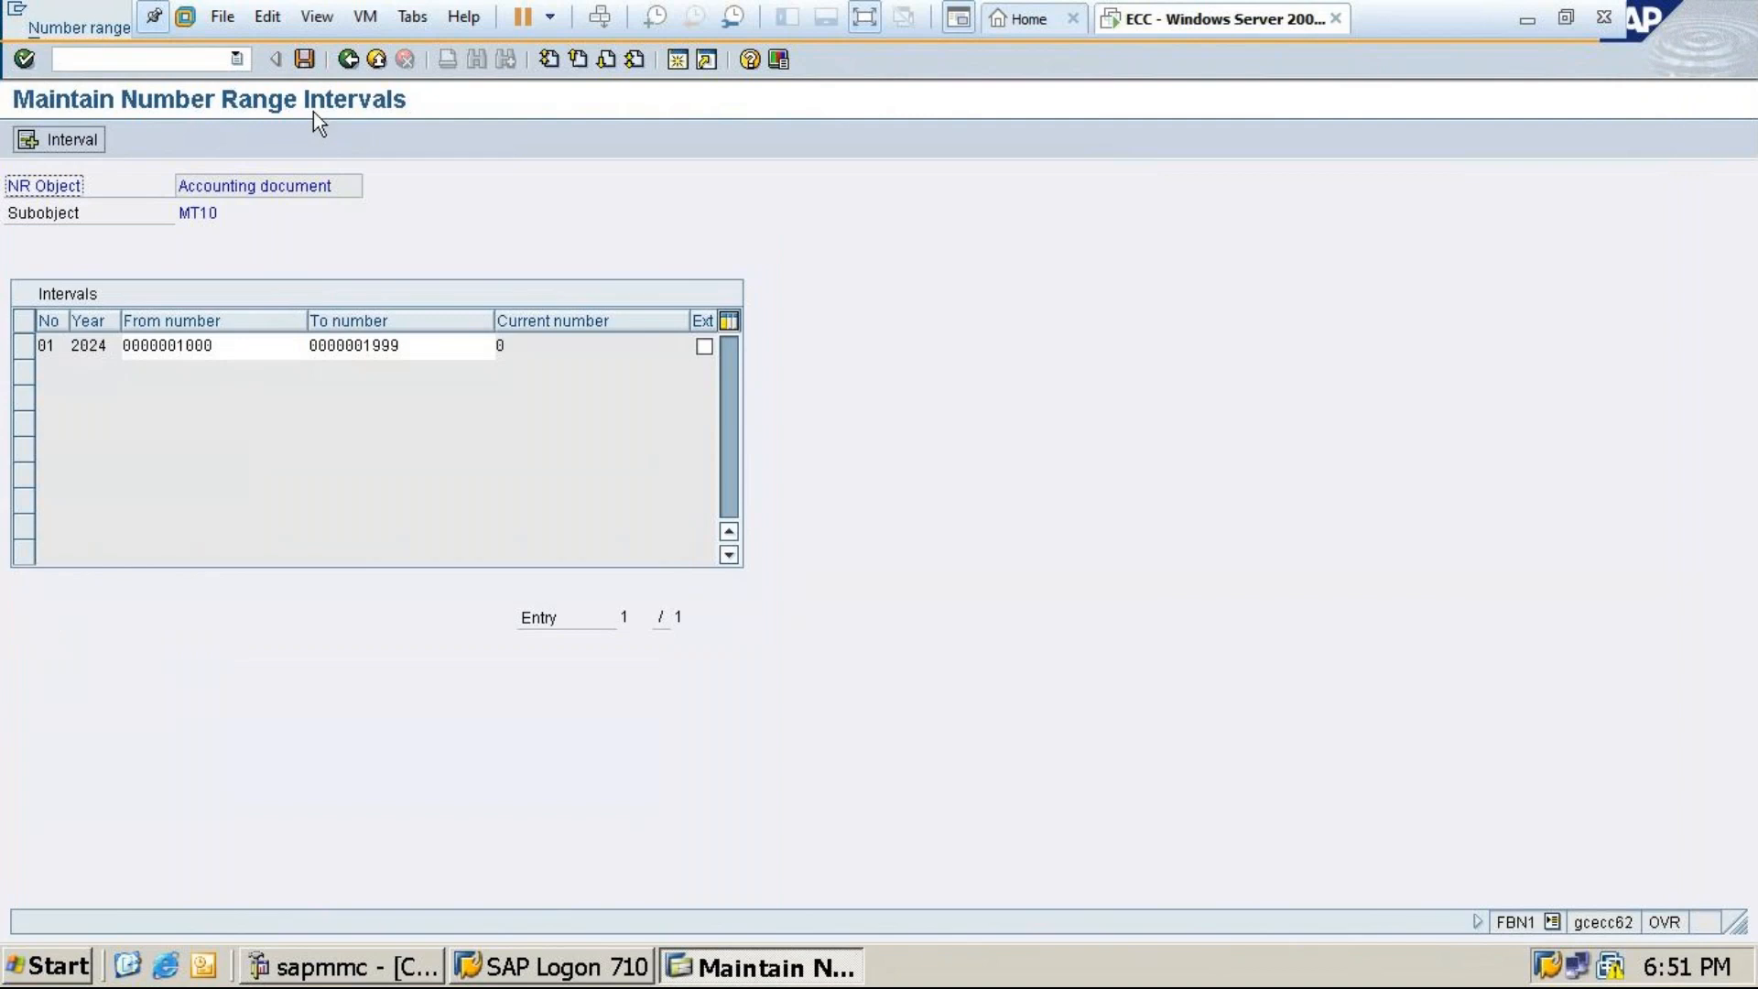
click(304, 59)
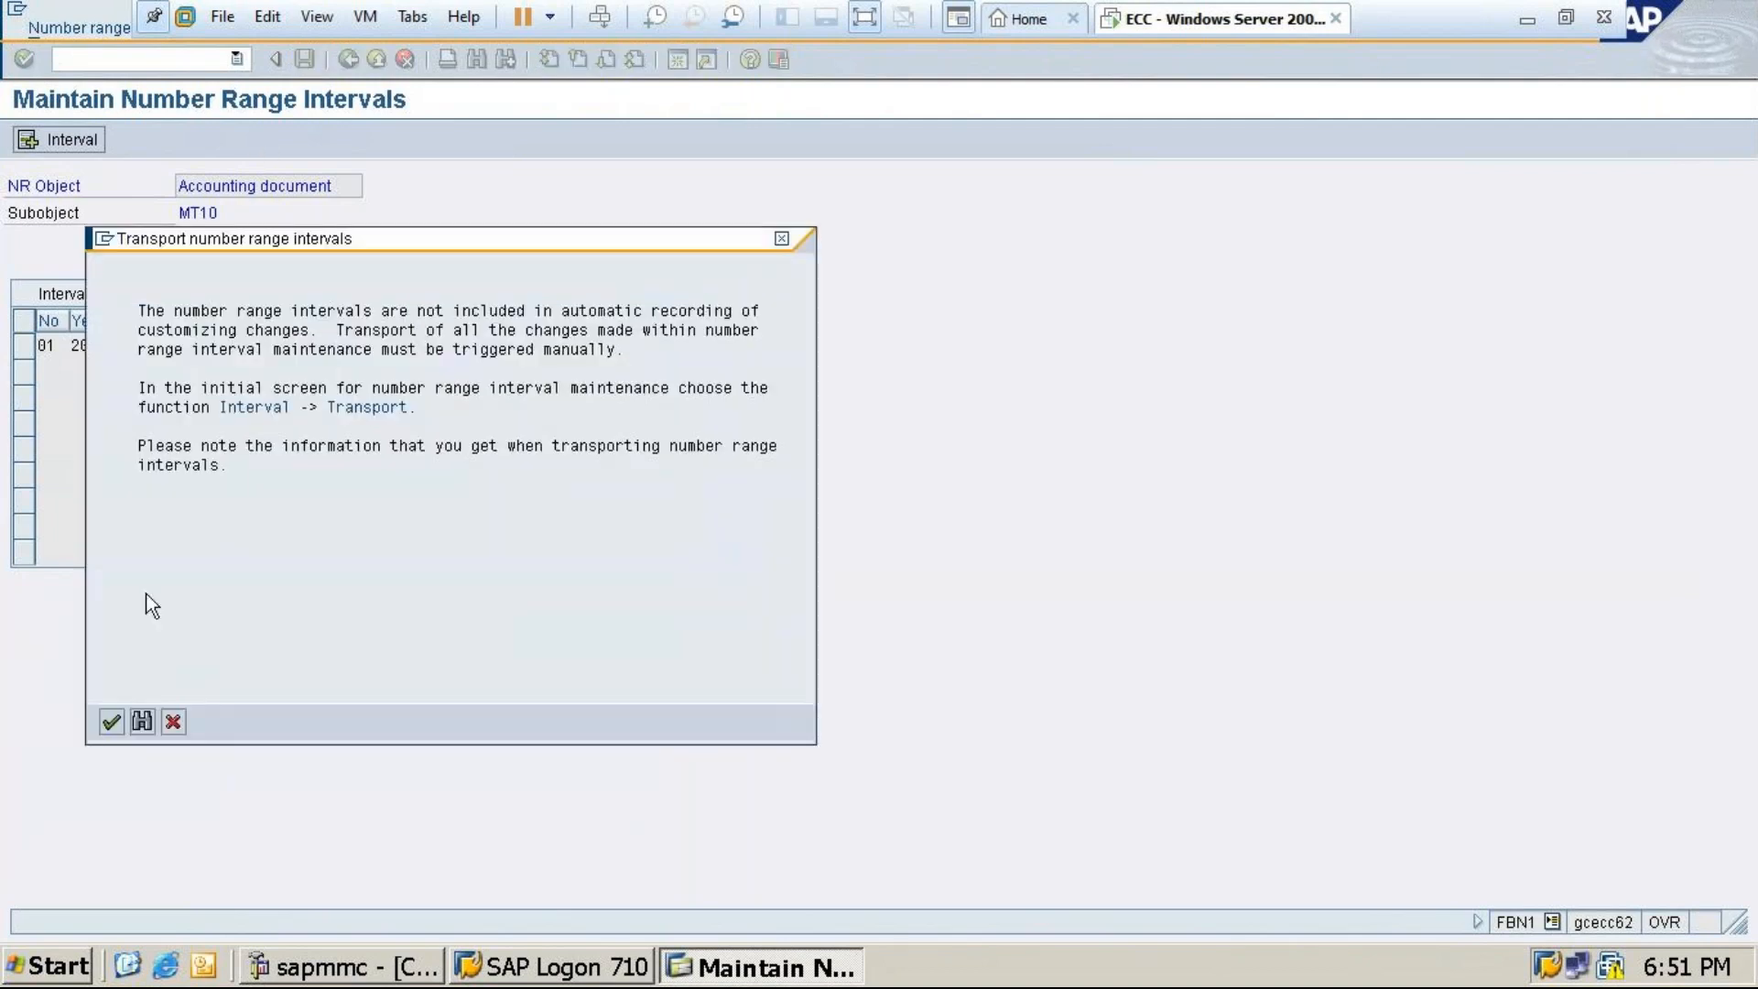
click(112, 725)
click(112, 724)
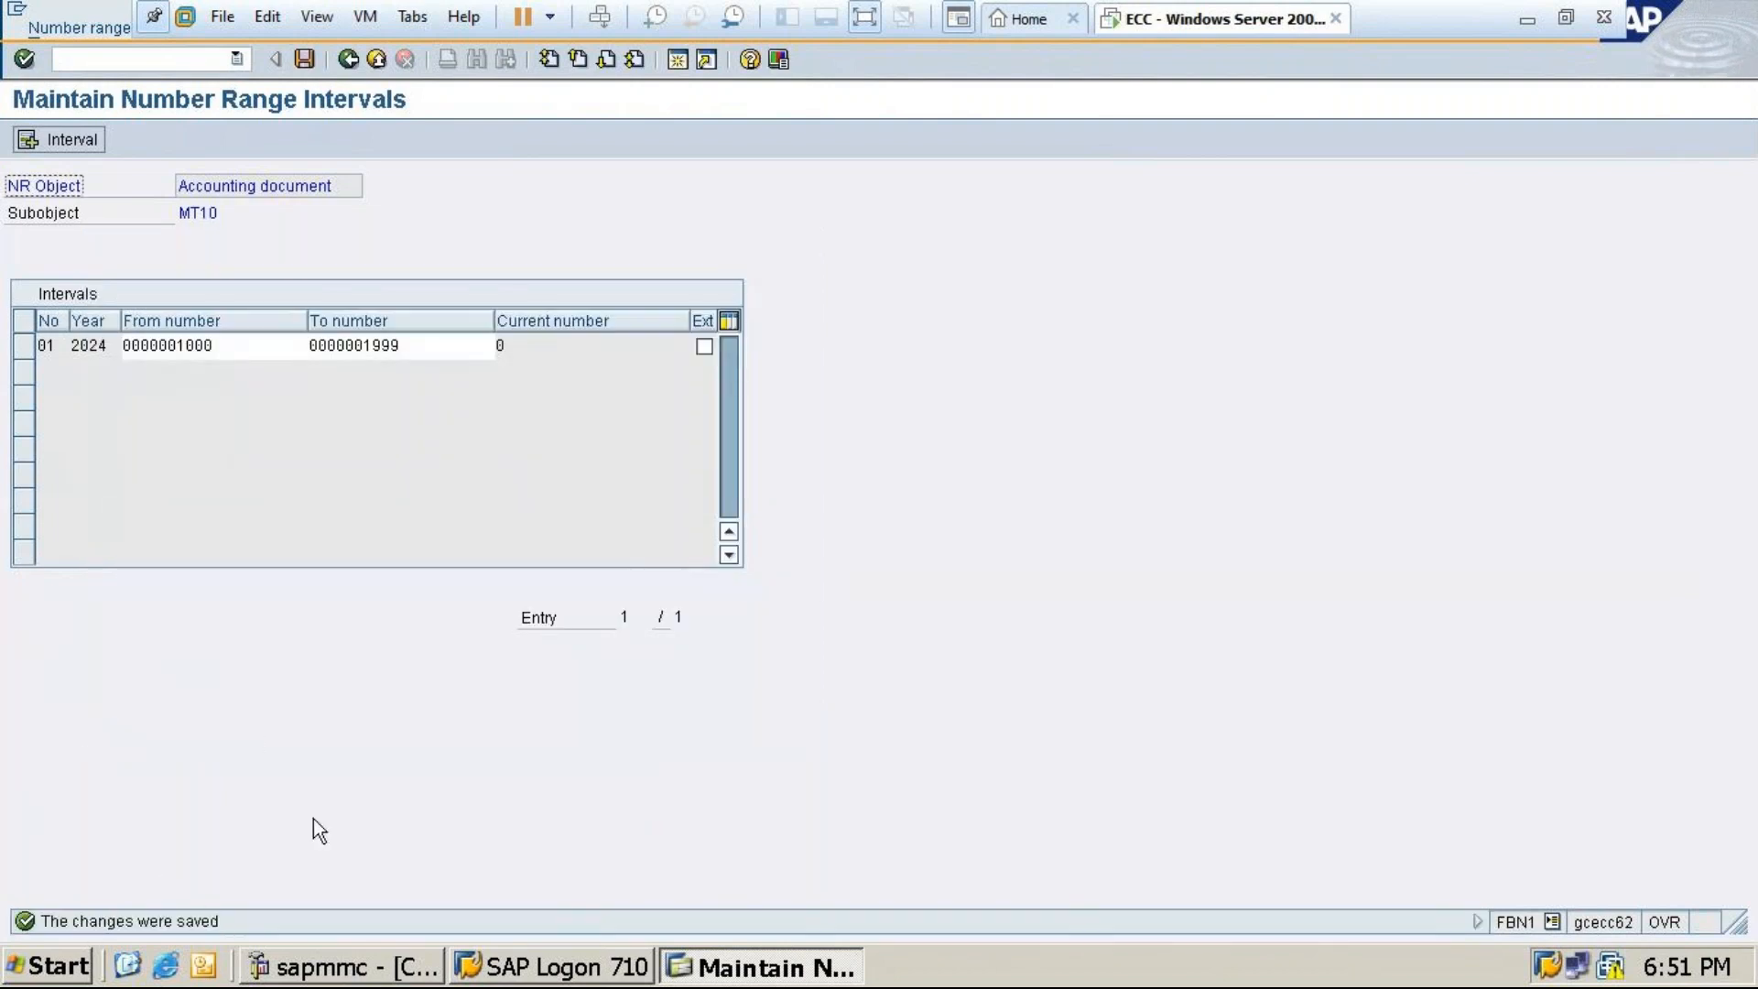
click(304, 57)
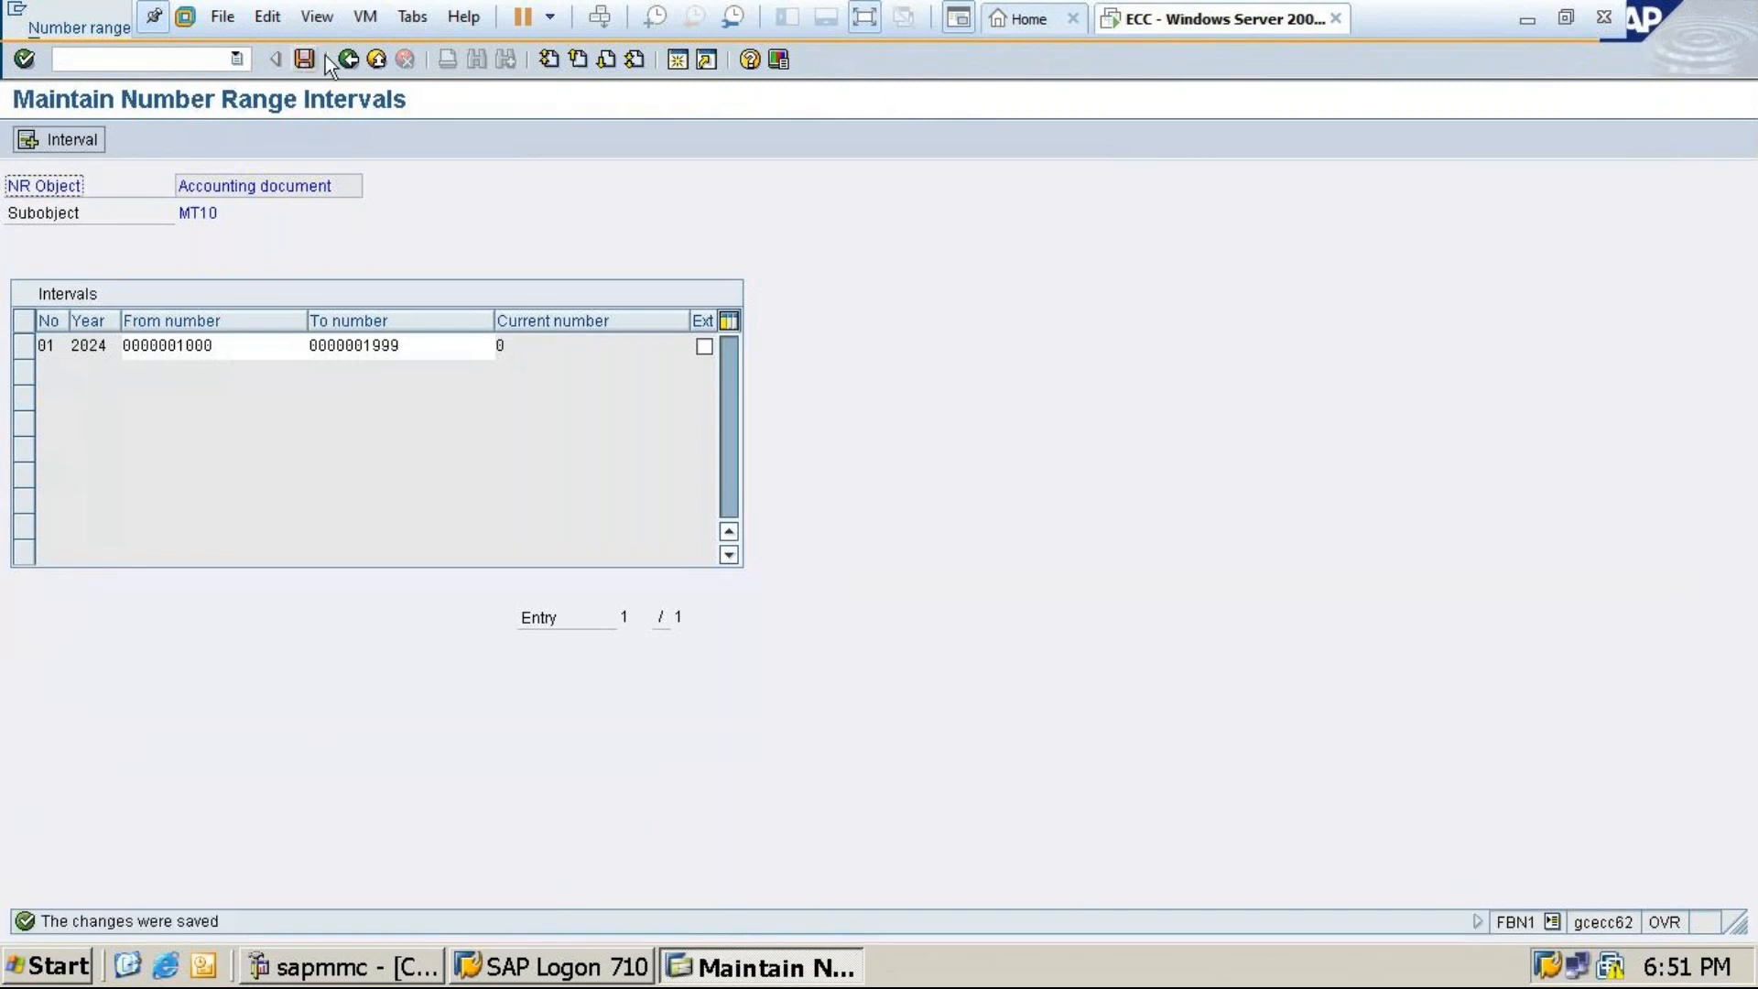
Display the saved MT10 intervals, then return to the implementation guide tree
click(348, 58)
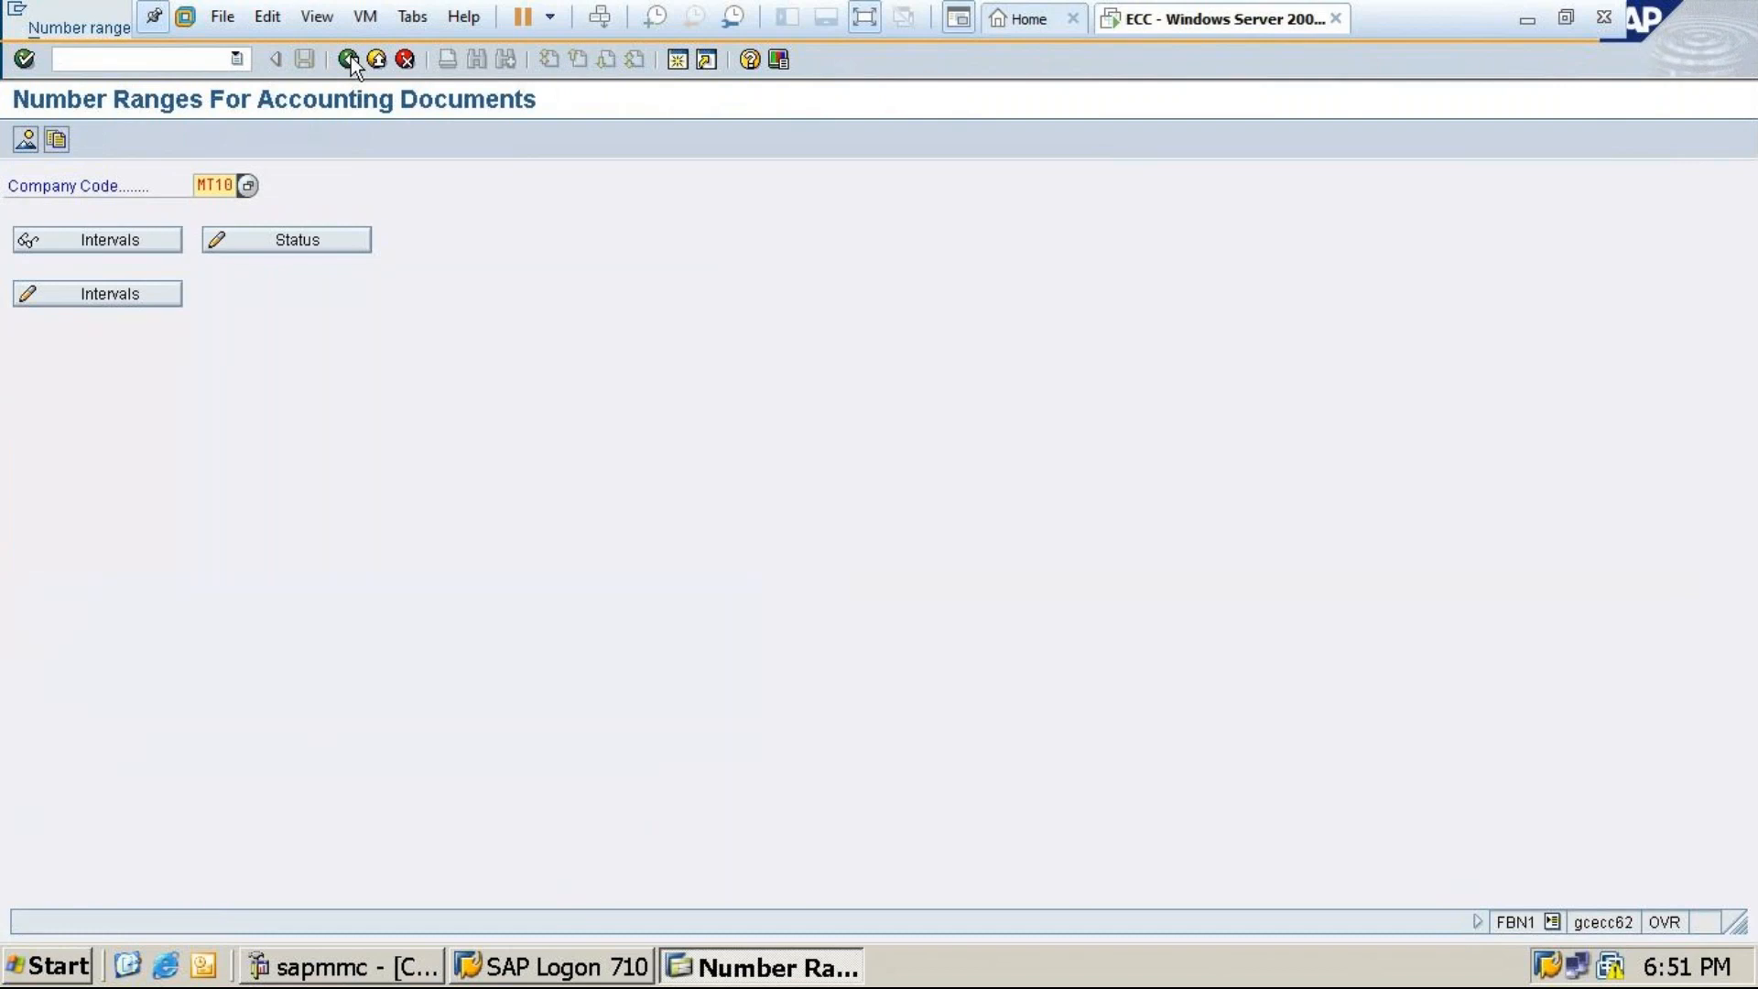
click(103, 241)
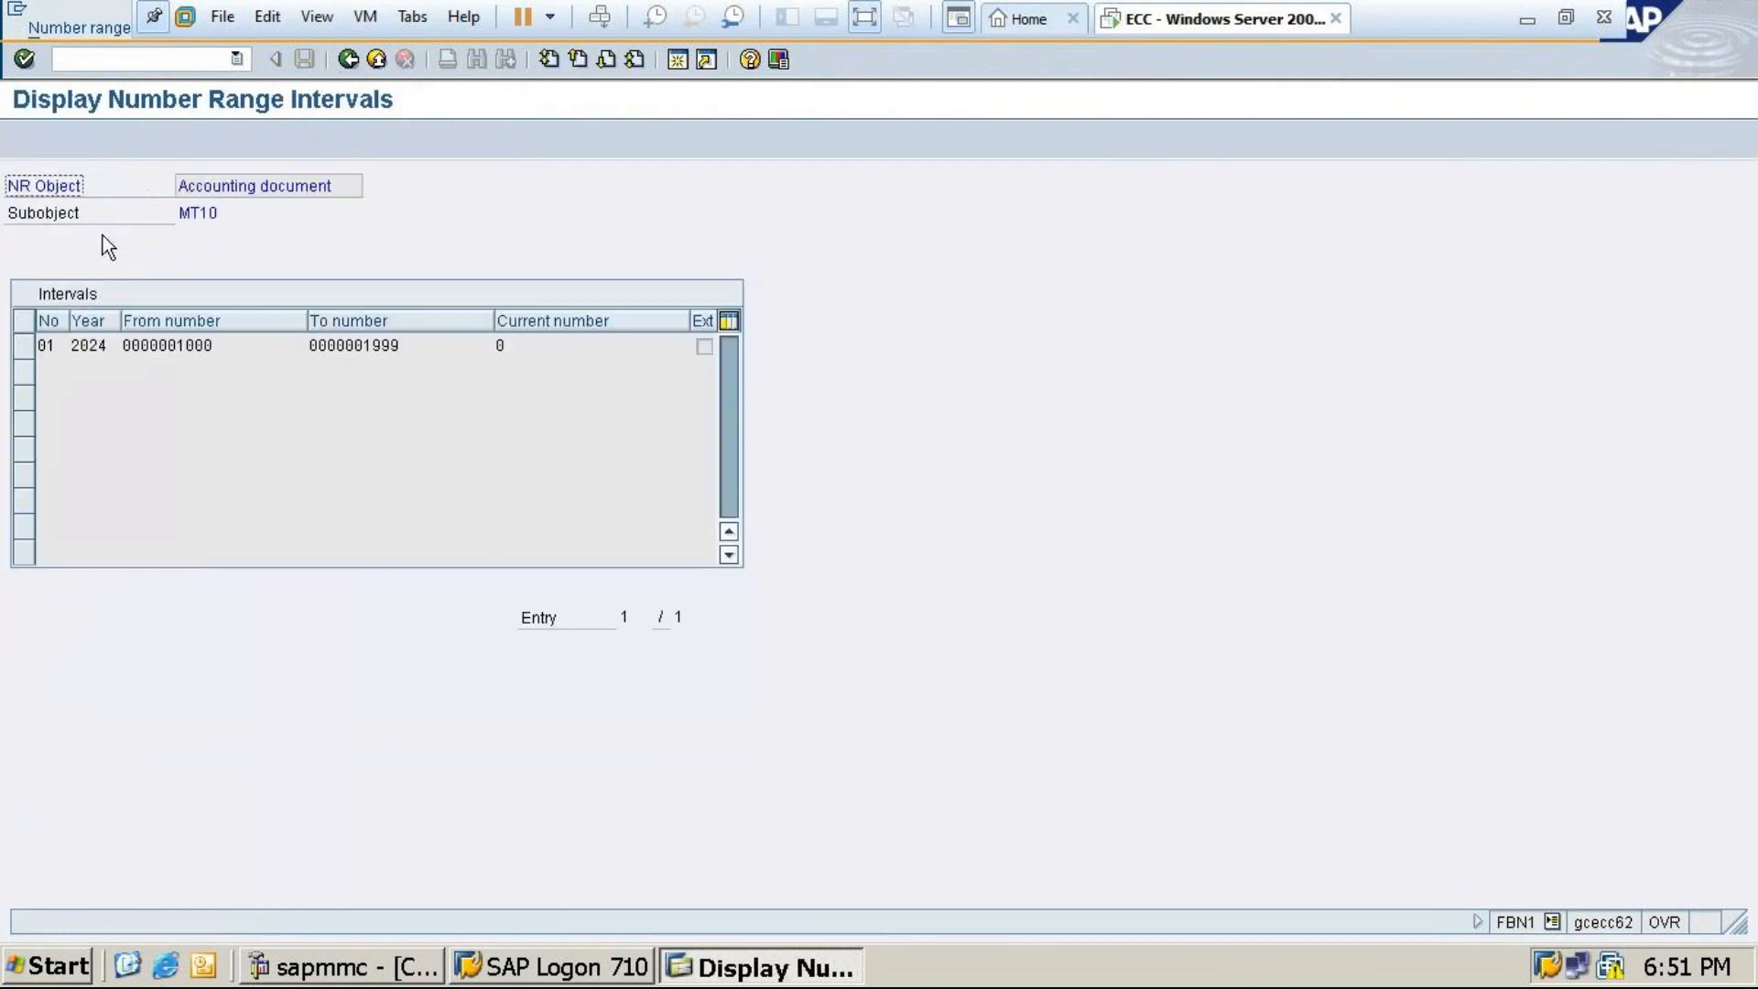
click(348, 59)
click(349, 58)
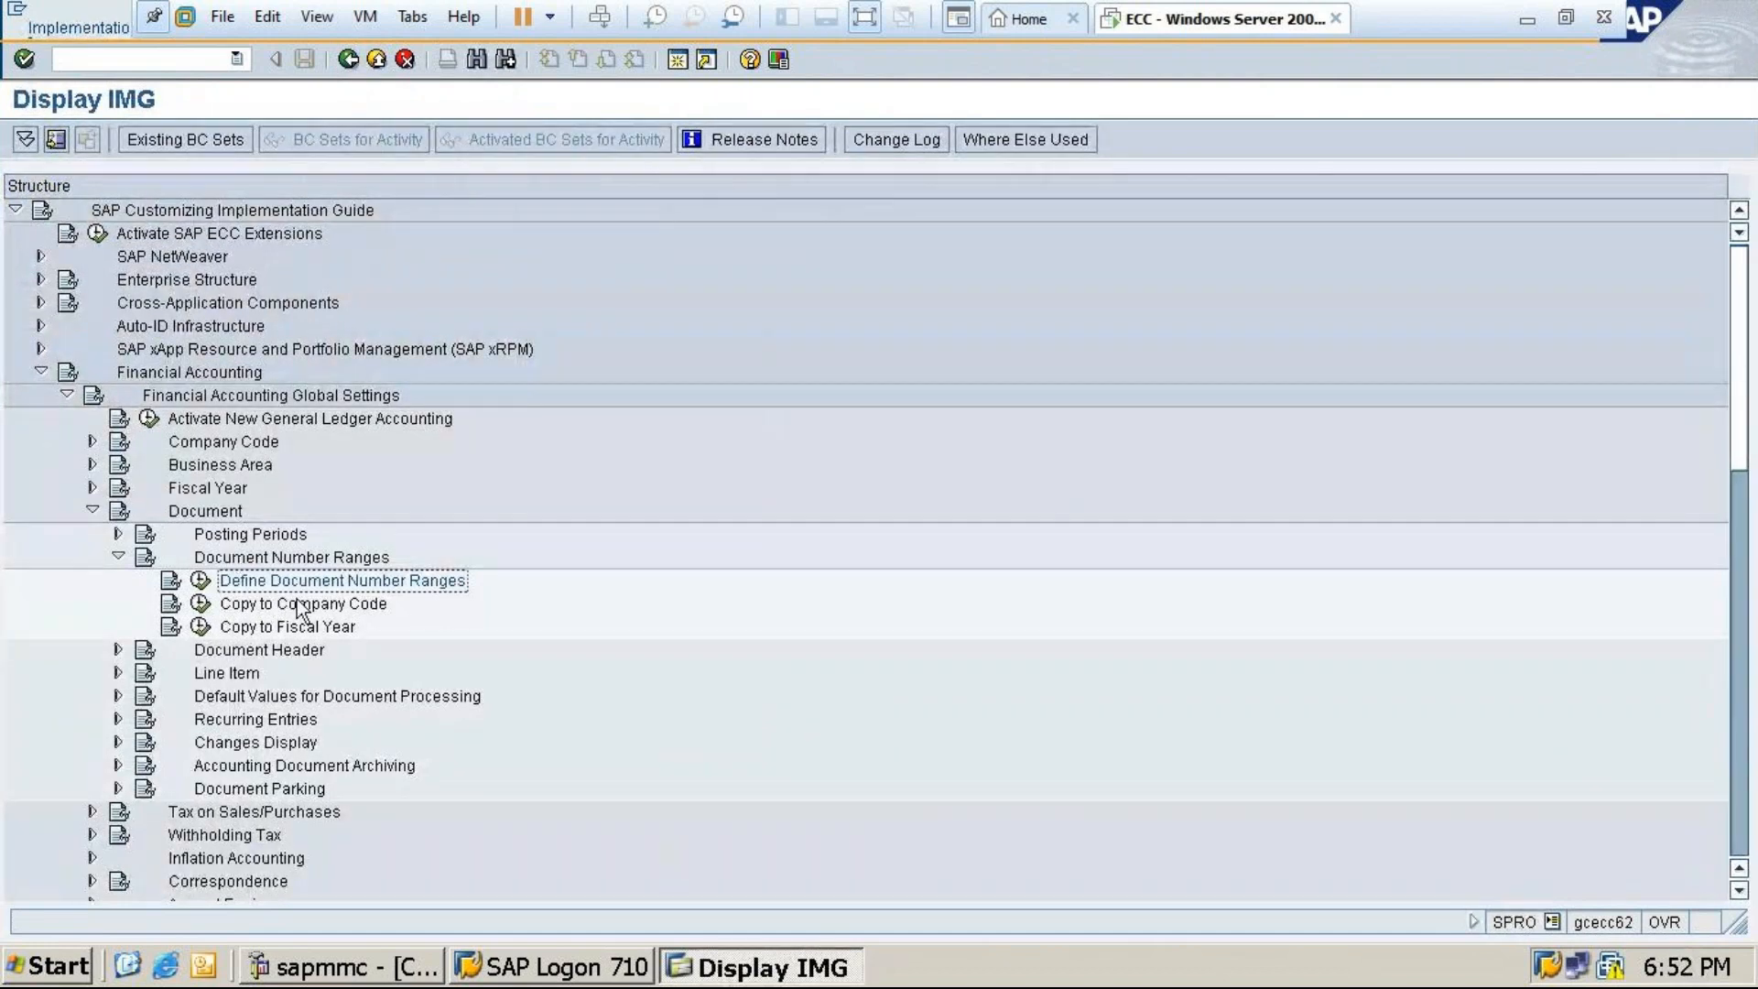
Cancel Copy to Company Code and rerun Define Document Number Ranges with company code 0001
click(201, 604)
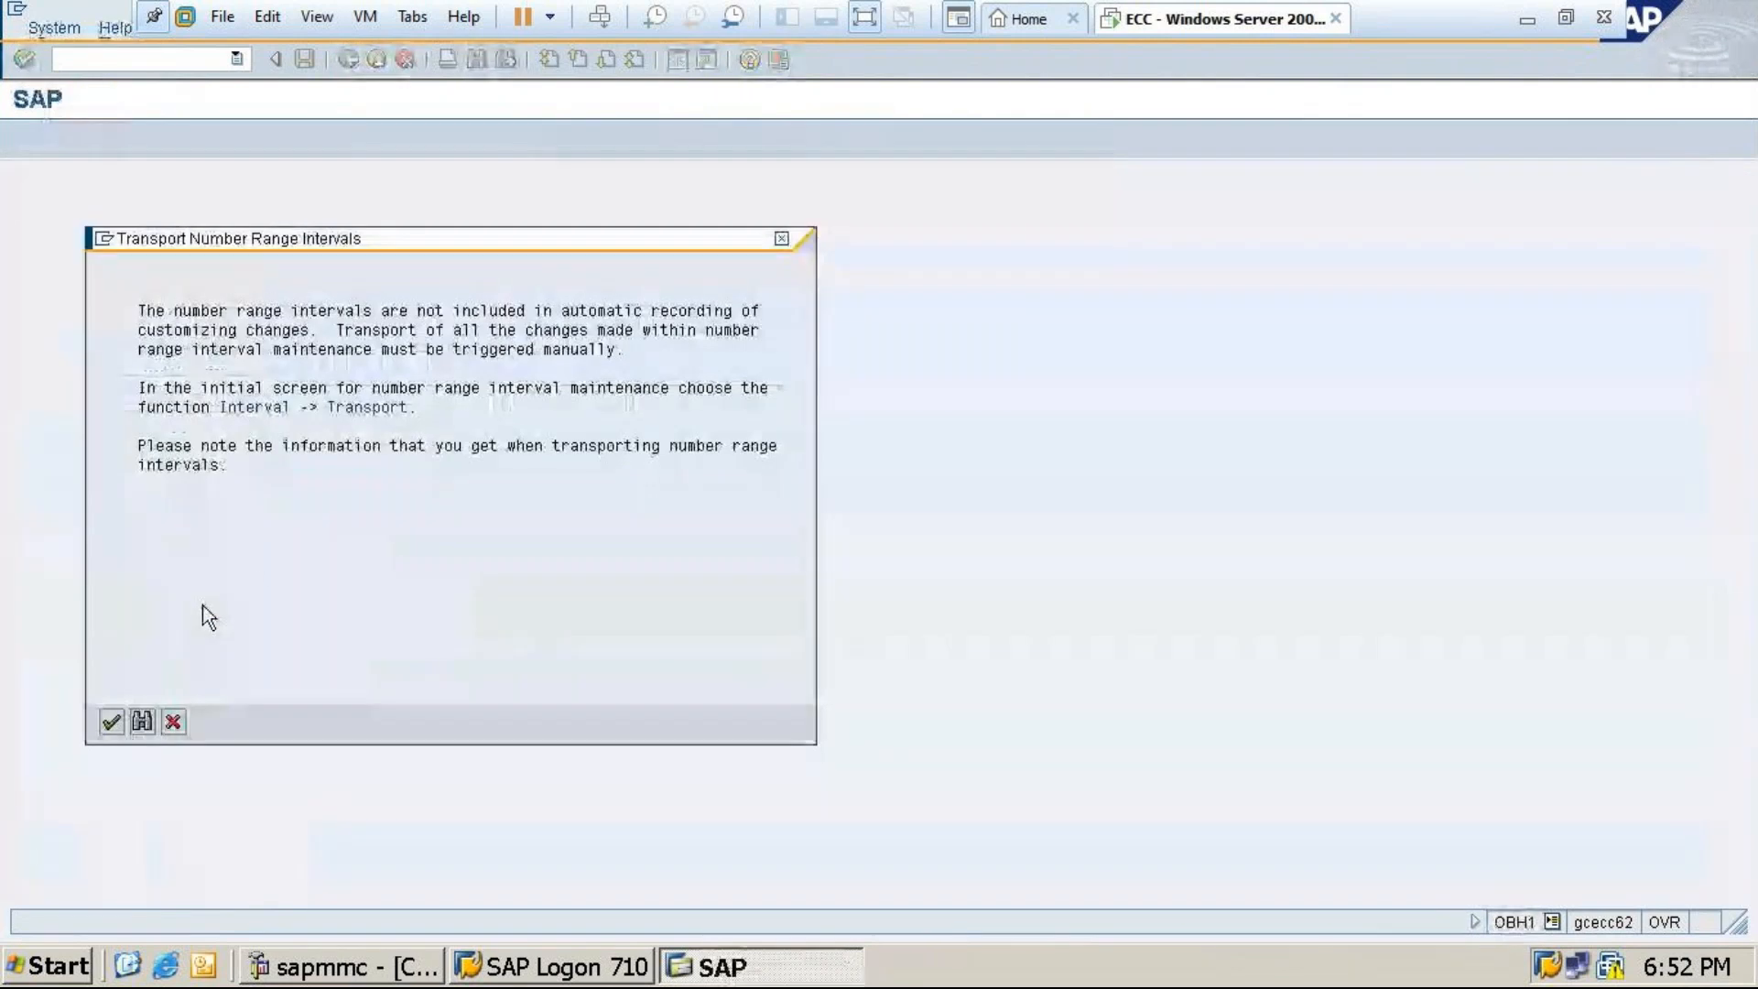
click(781, 238)
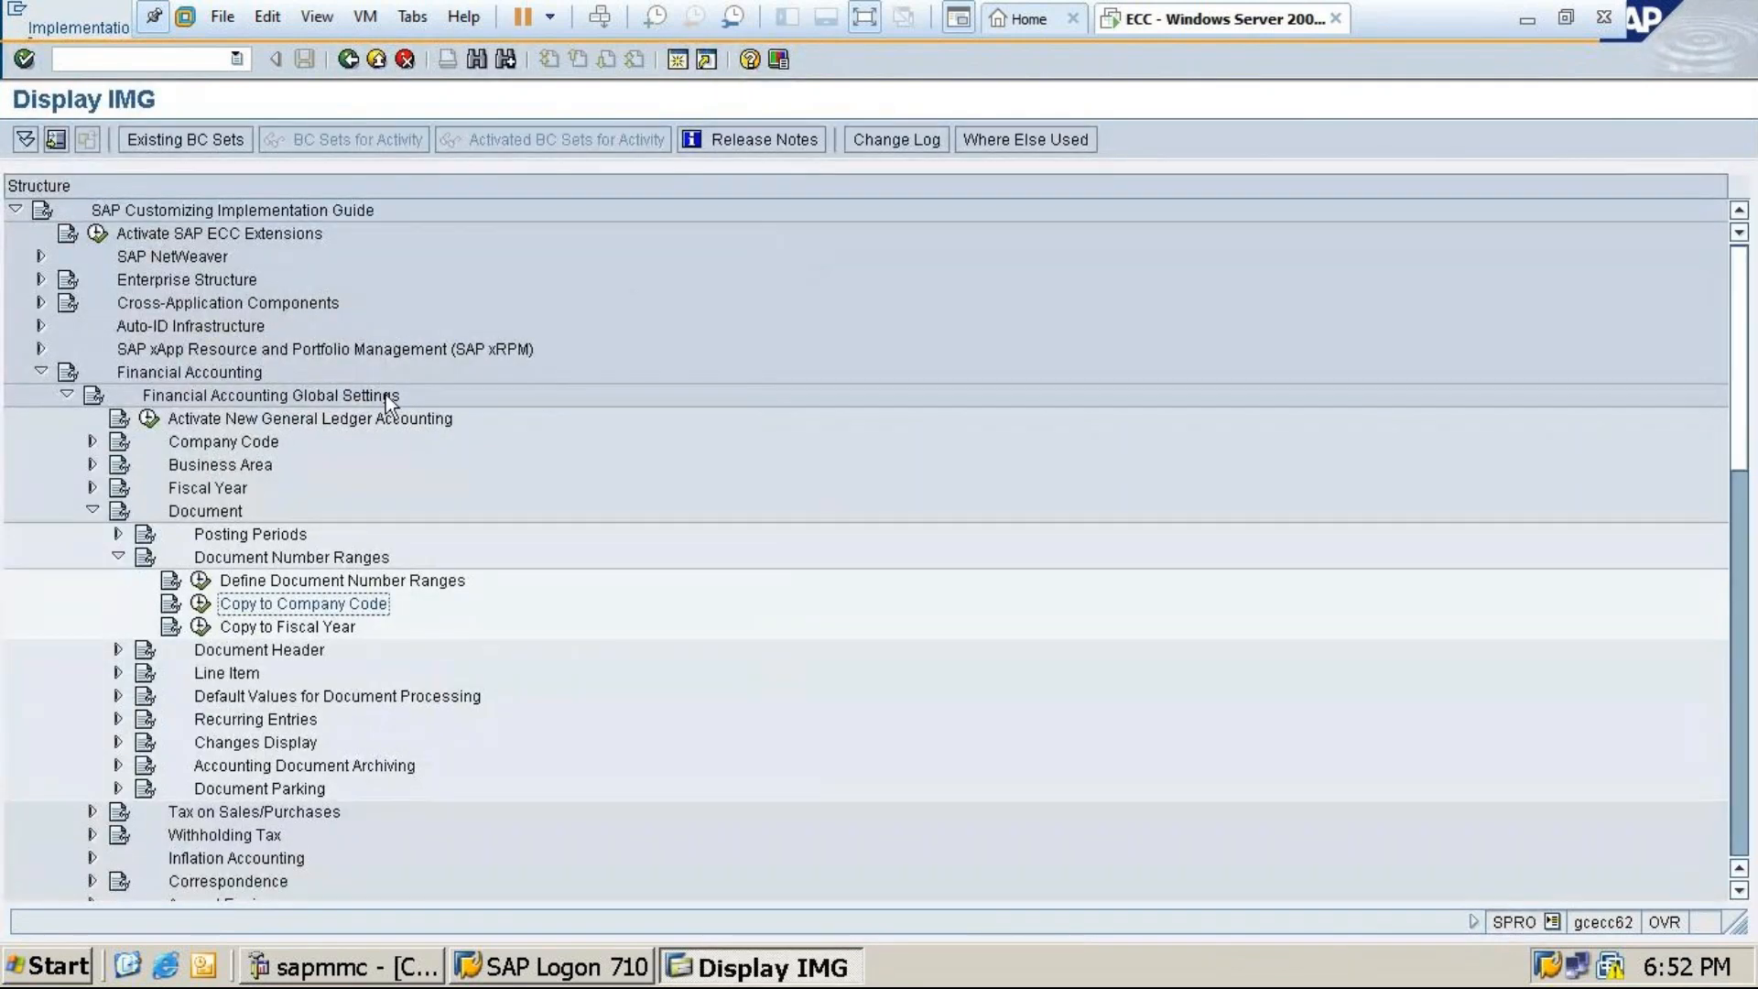
click(117, 533)
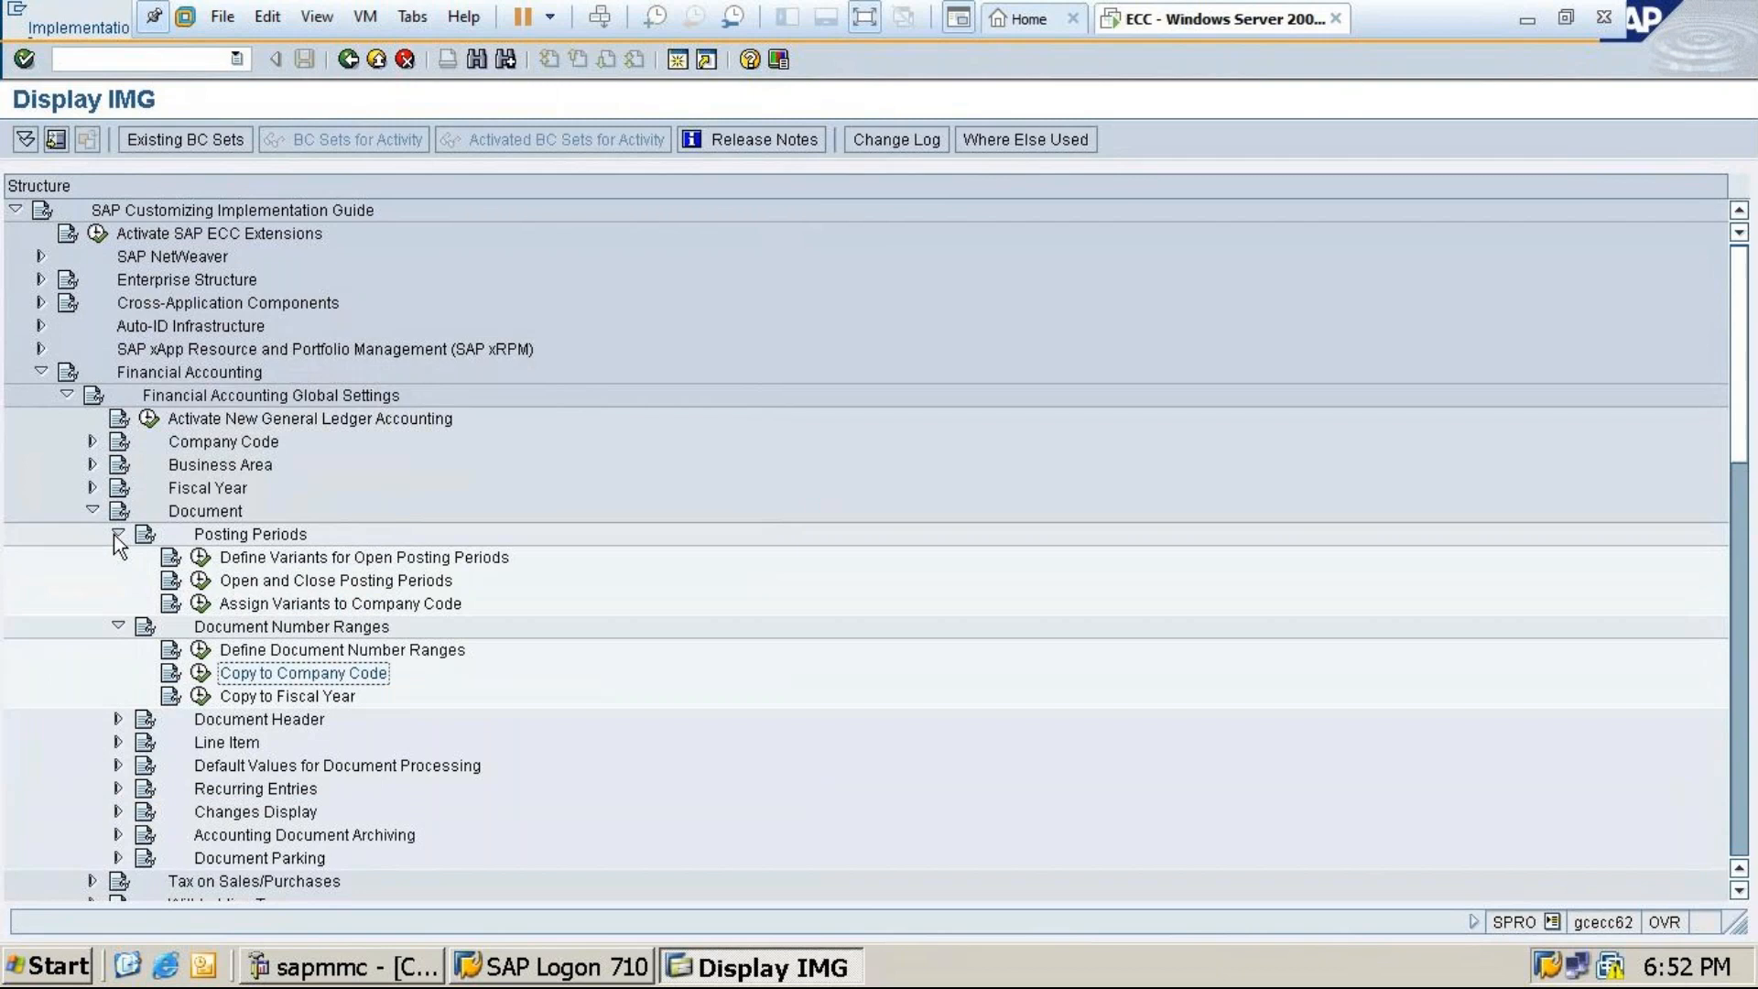
click(116, 534)
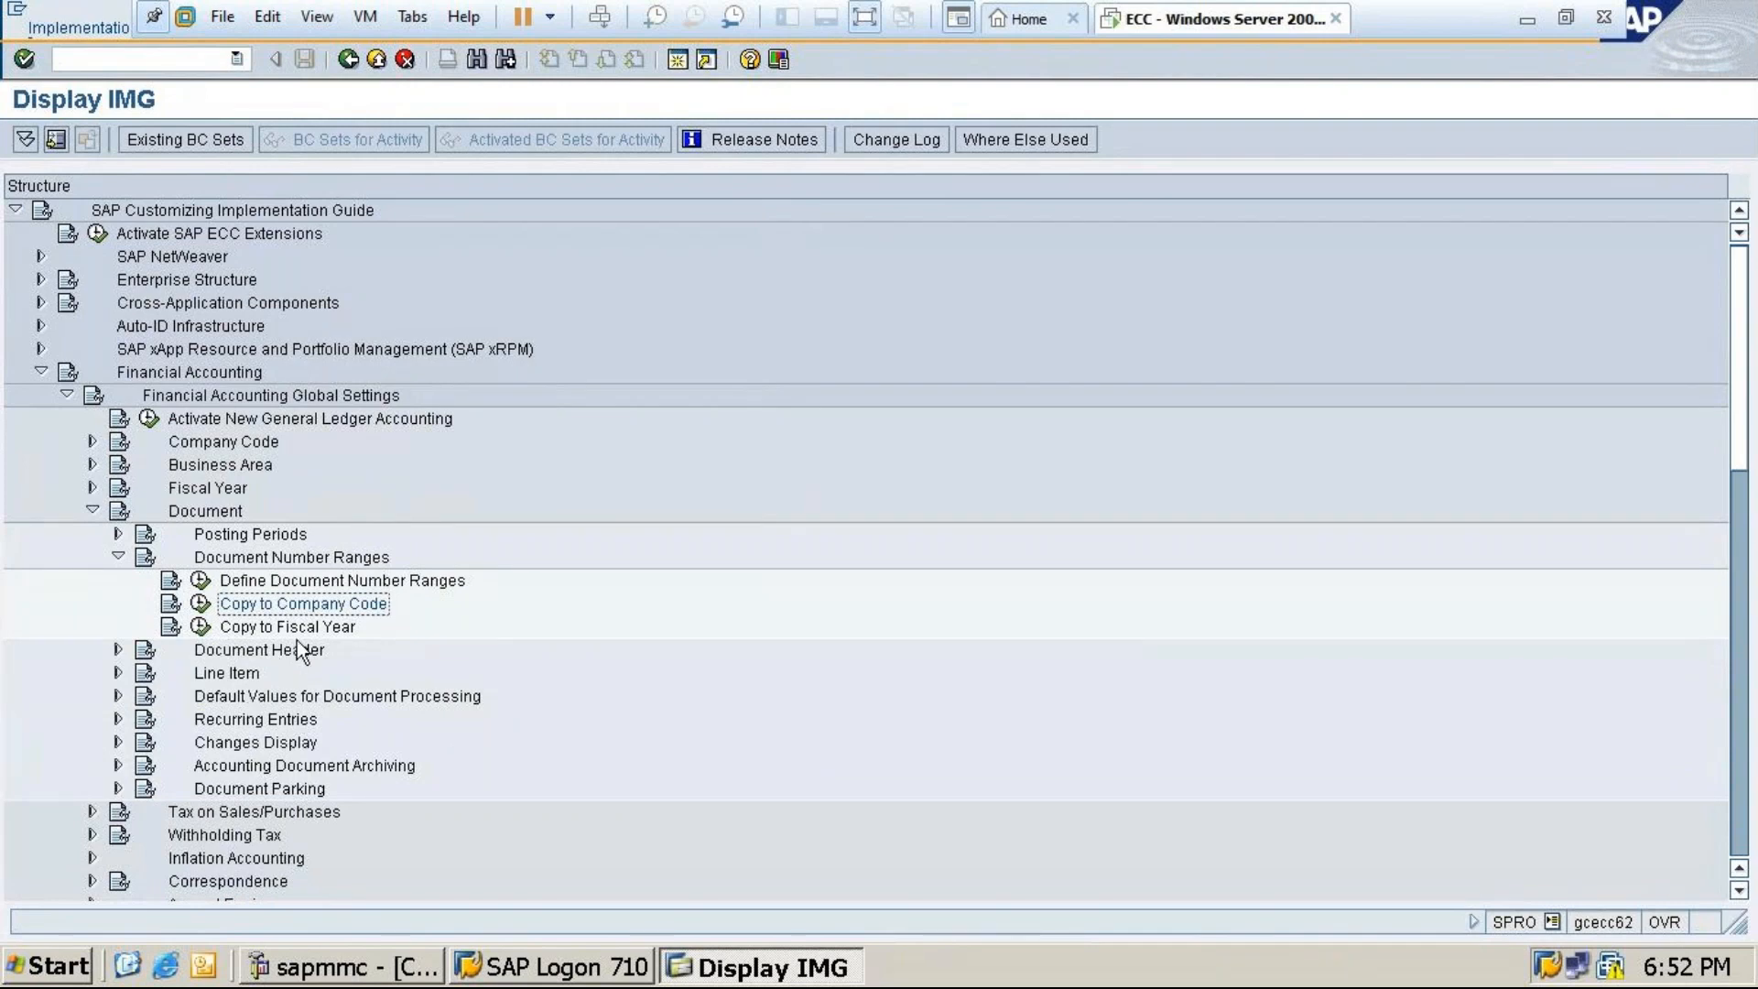
click(201, 582)
text(0001)
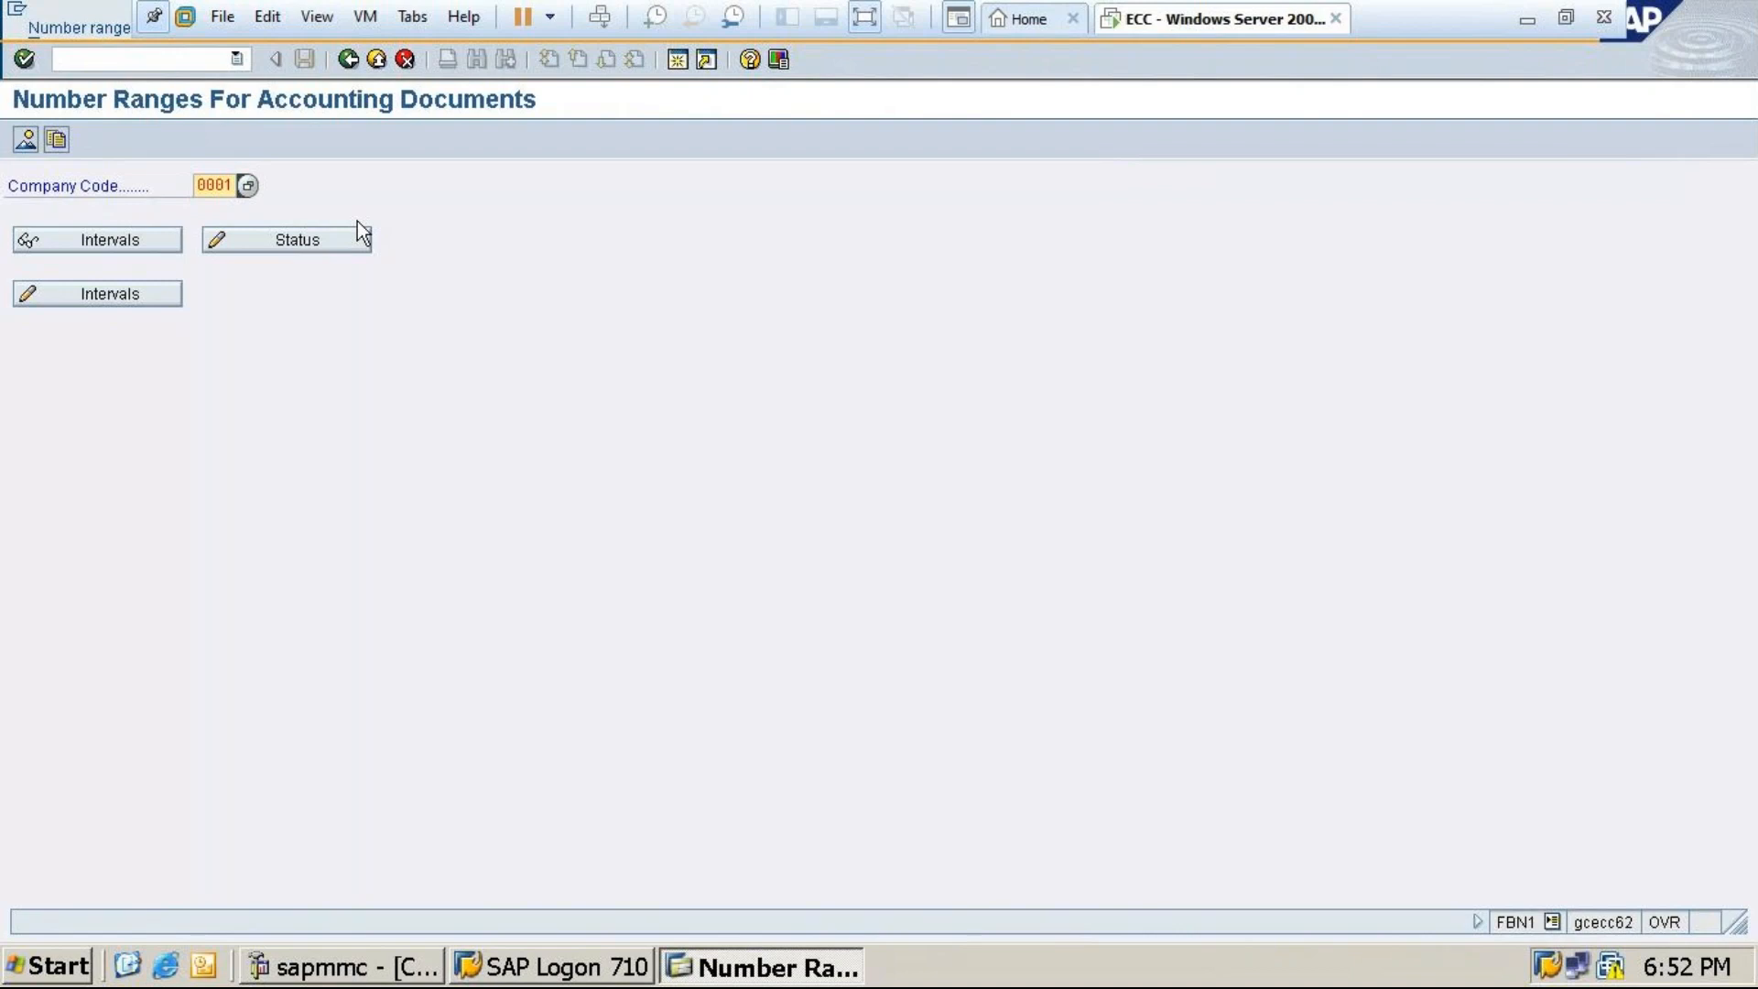
Display company code 0001's 79 intervals, go back, and minimise VMware Workstation
click(113, 239)
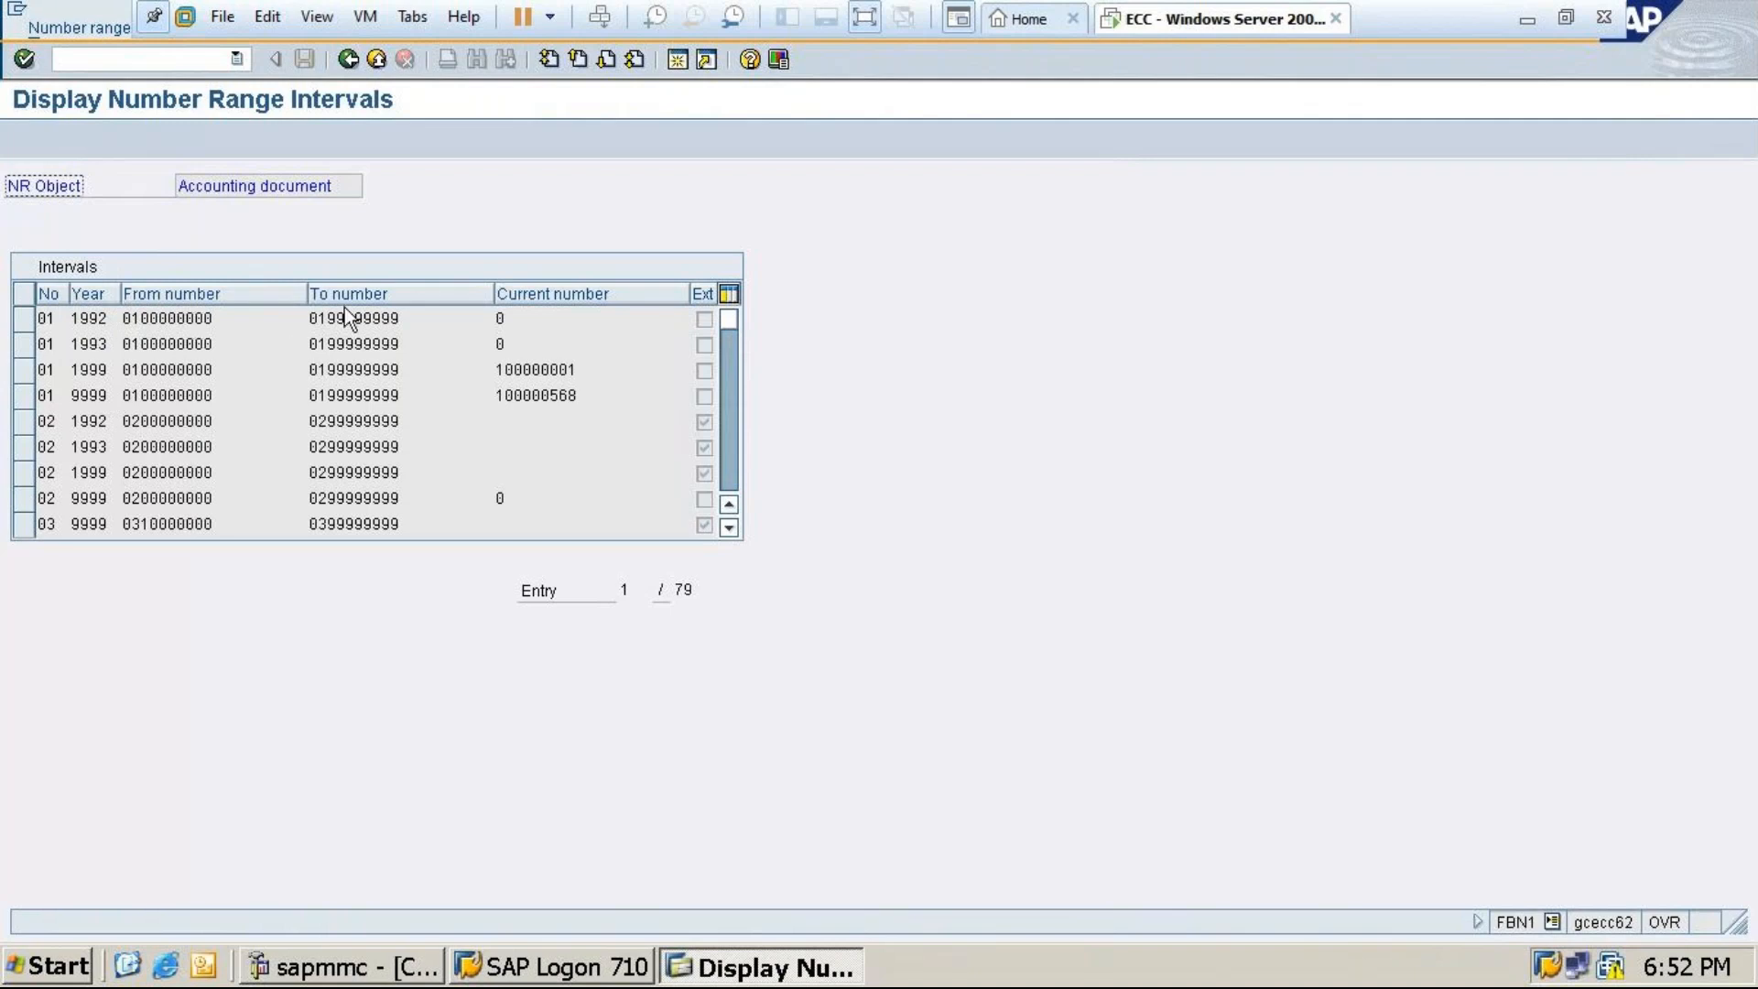
click(25, 323)
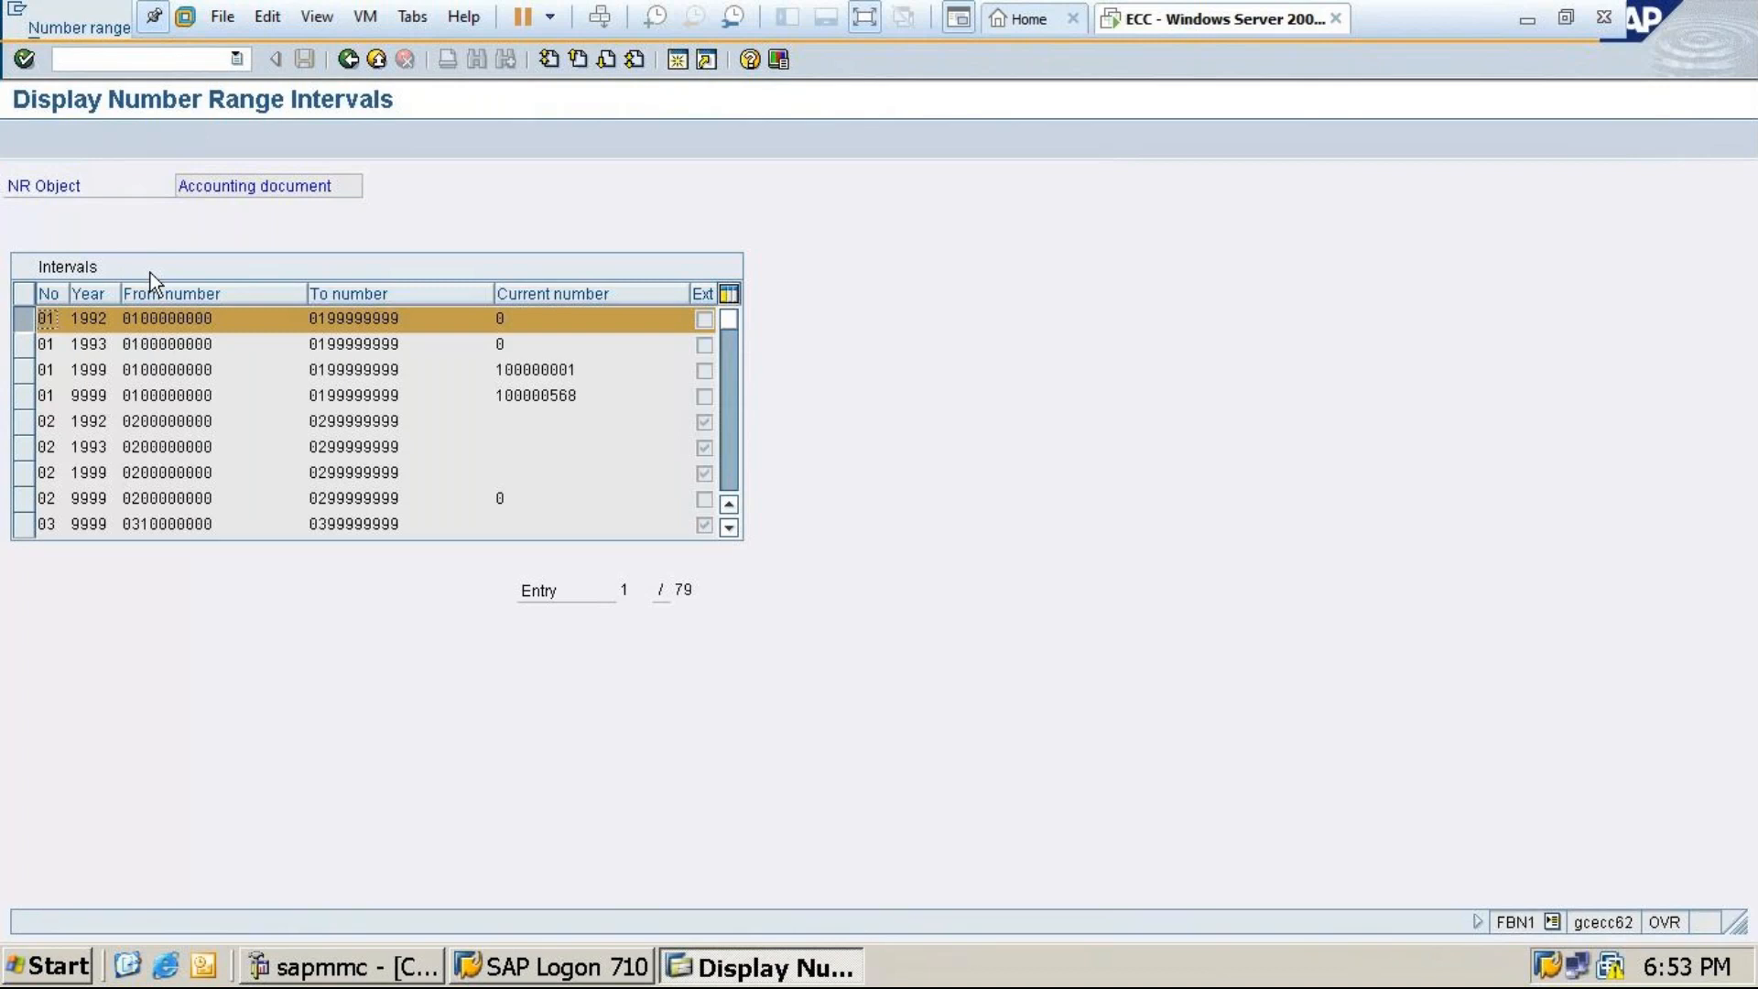
click(350, 60)
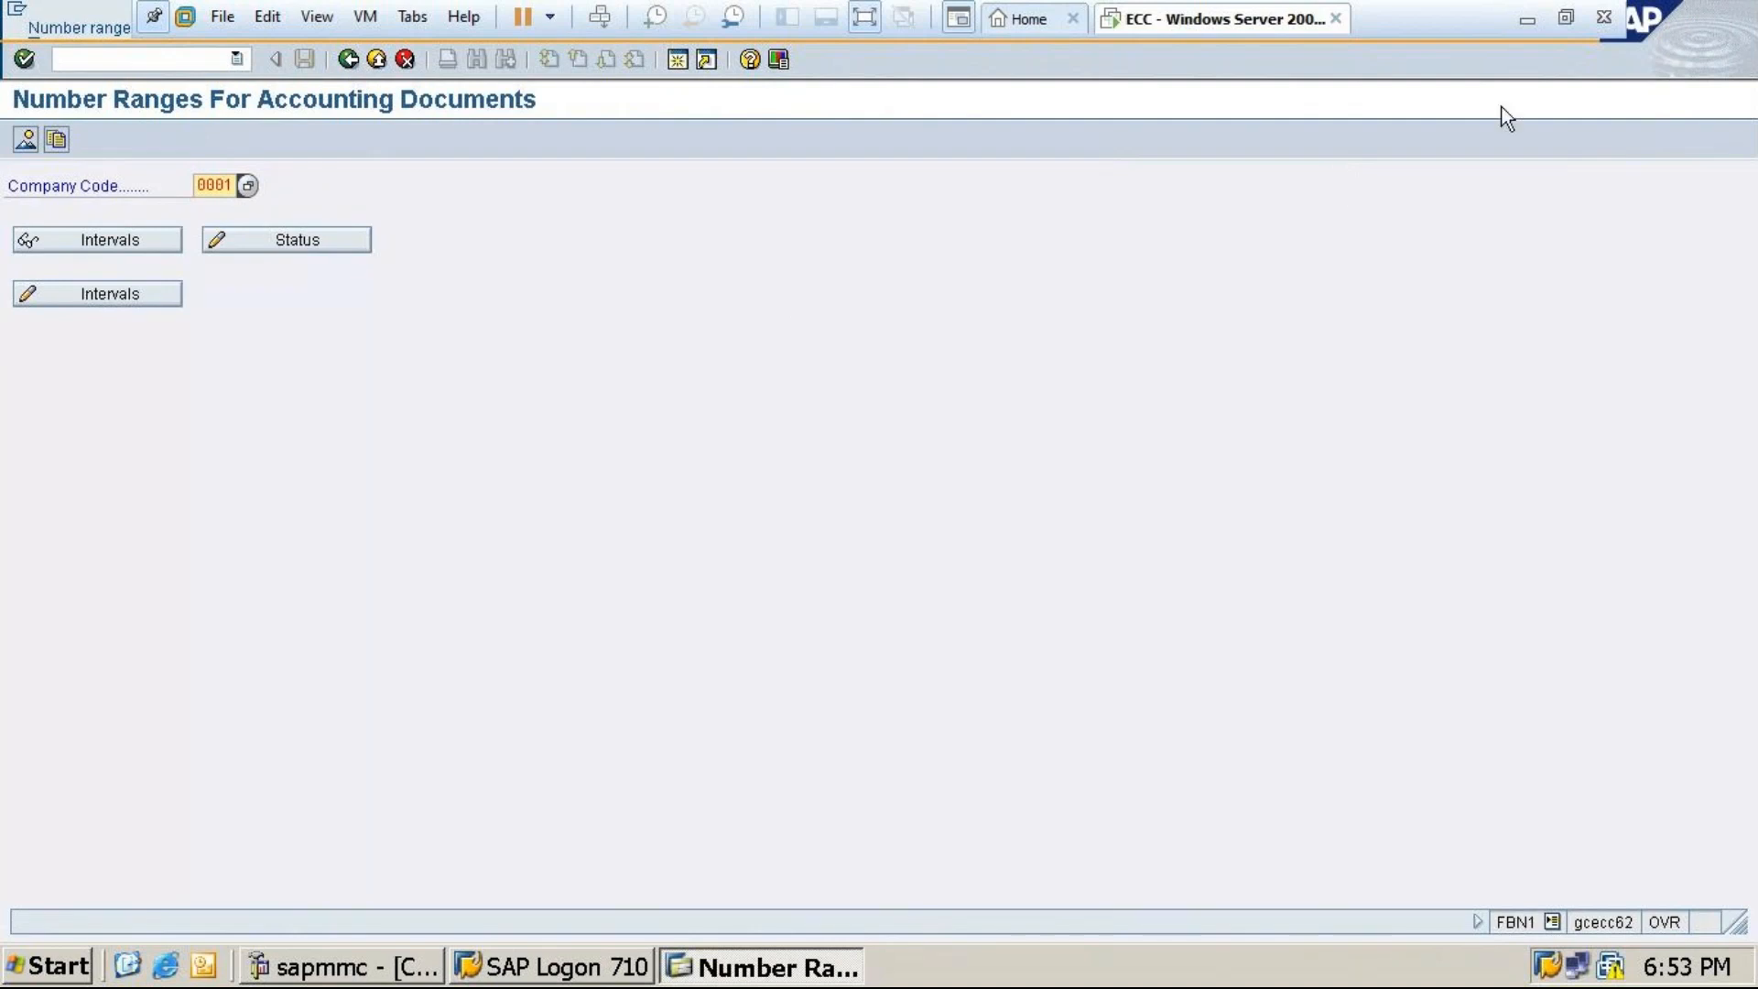
click(1531, 19)
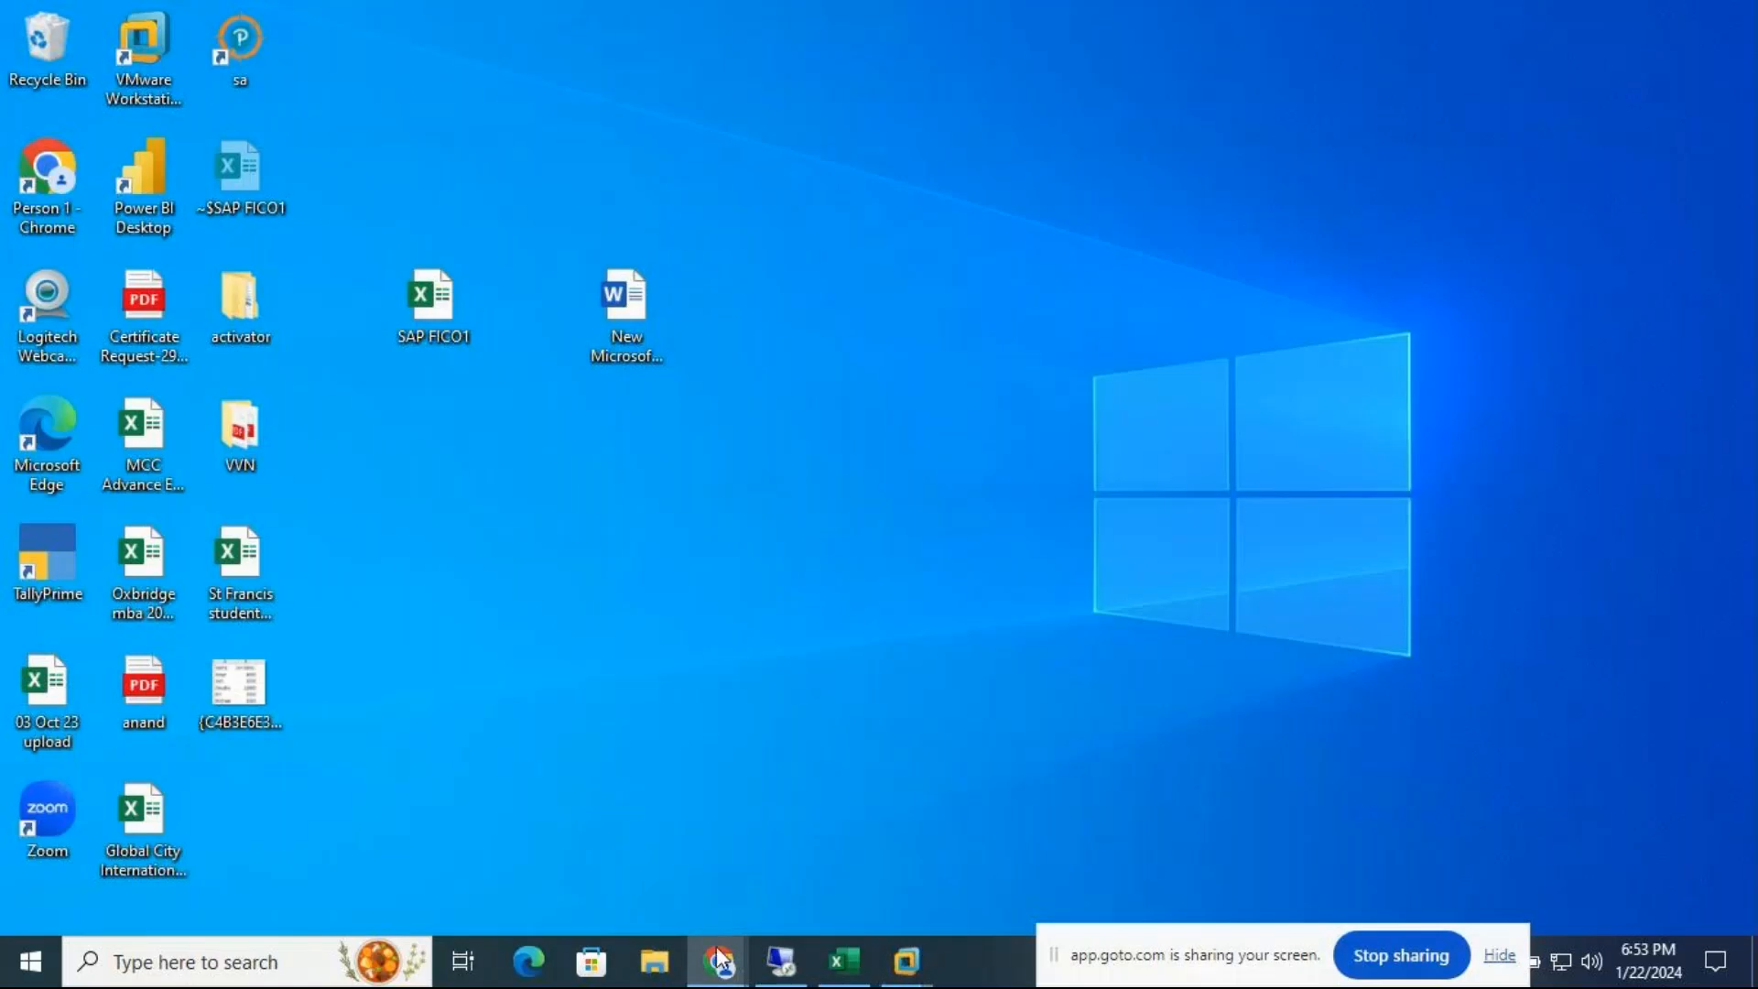
Bring the GoTo Meeting window forward, then minimise it to reveal the desktop
mouse_move(719, 961)
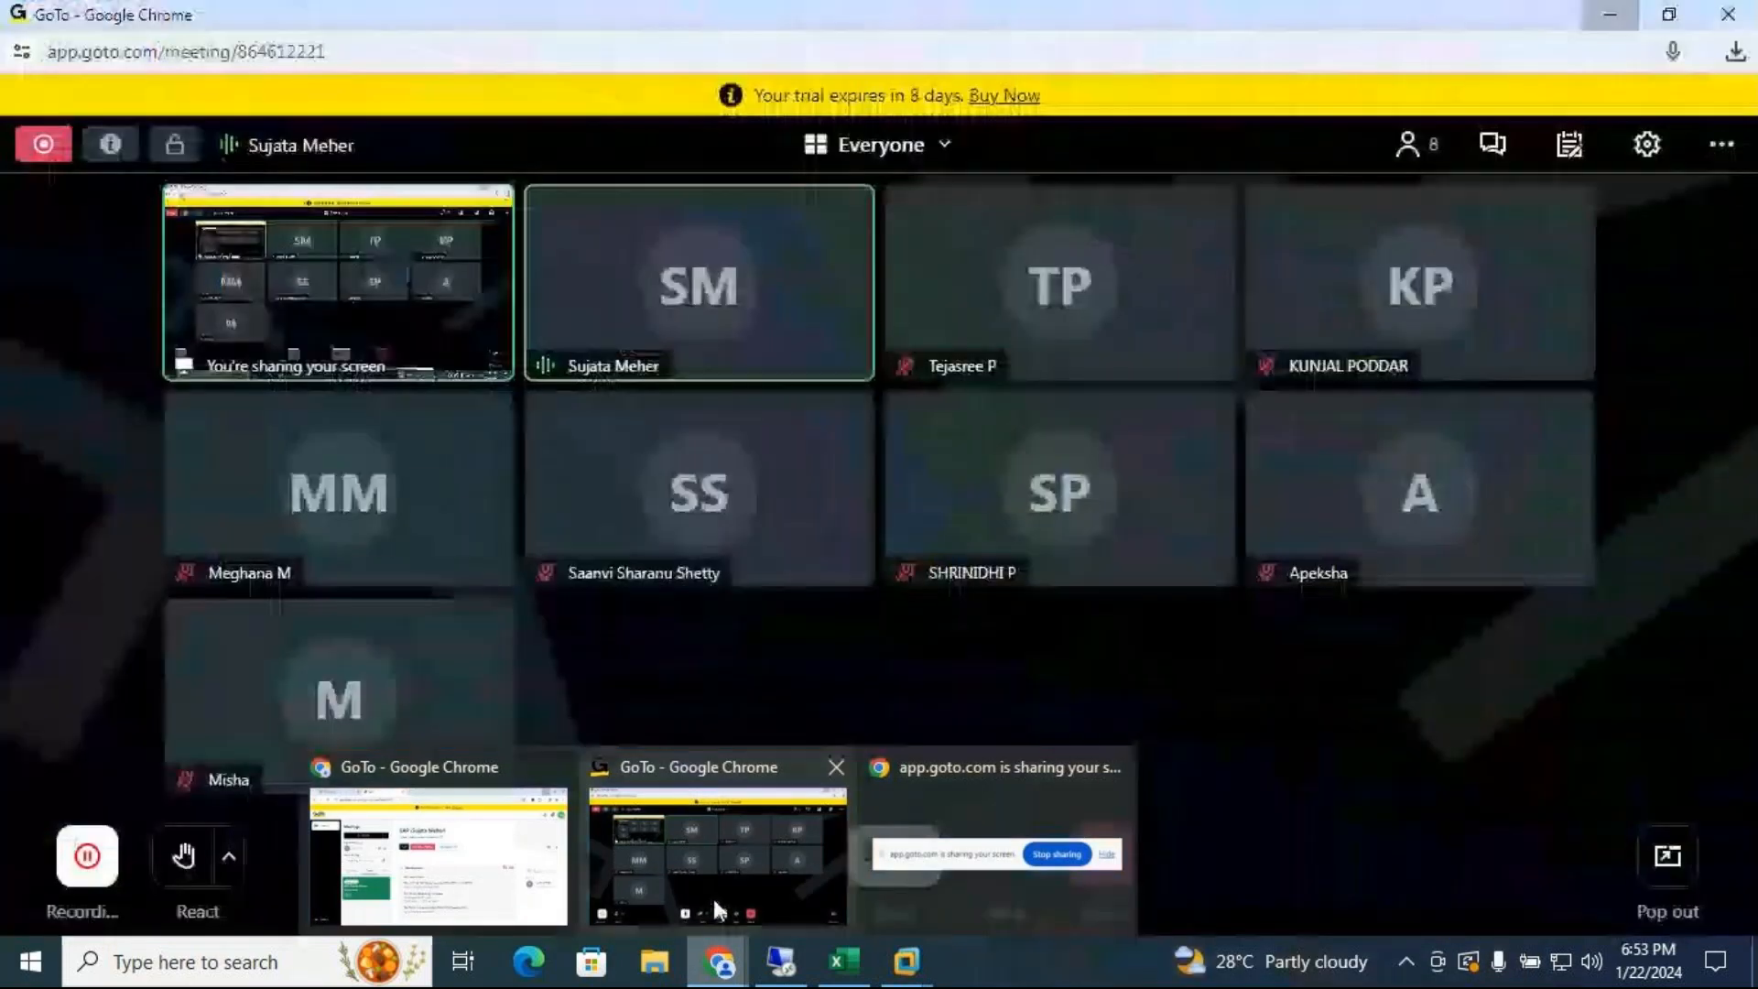
click(712, 896)
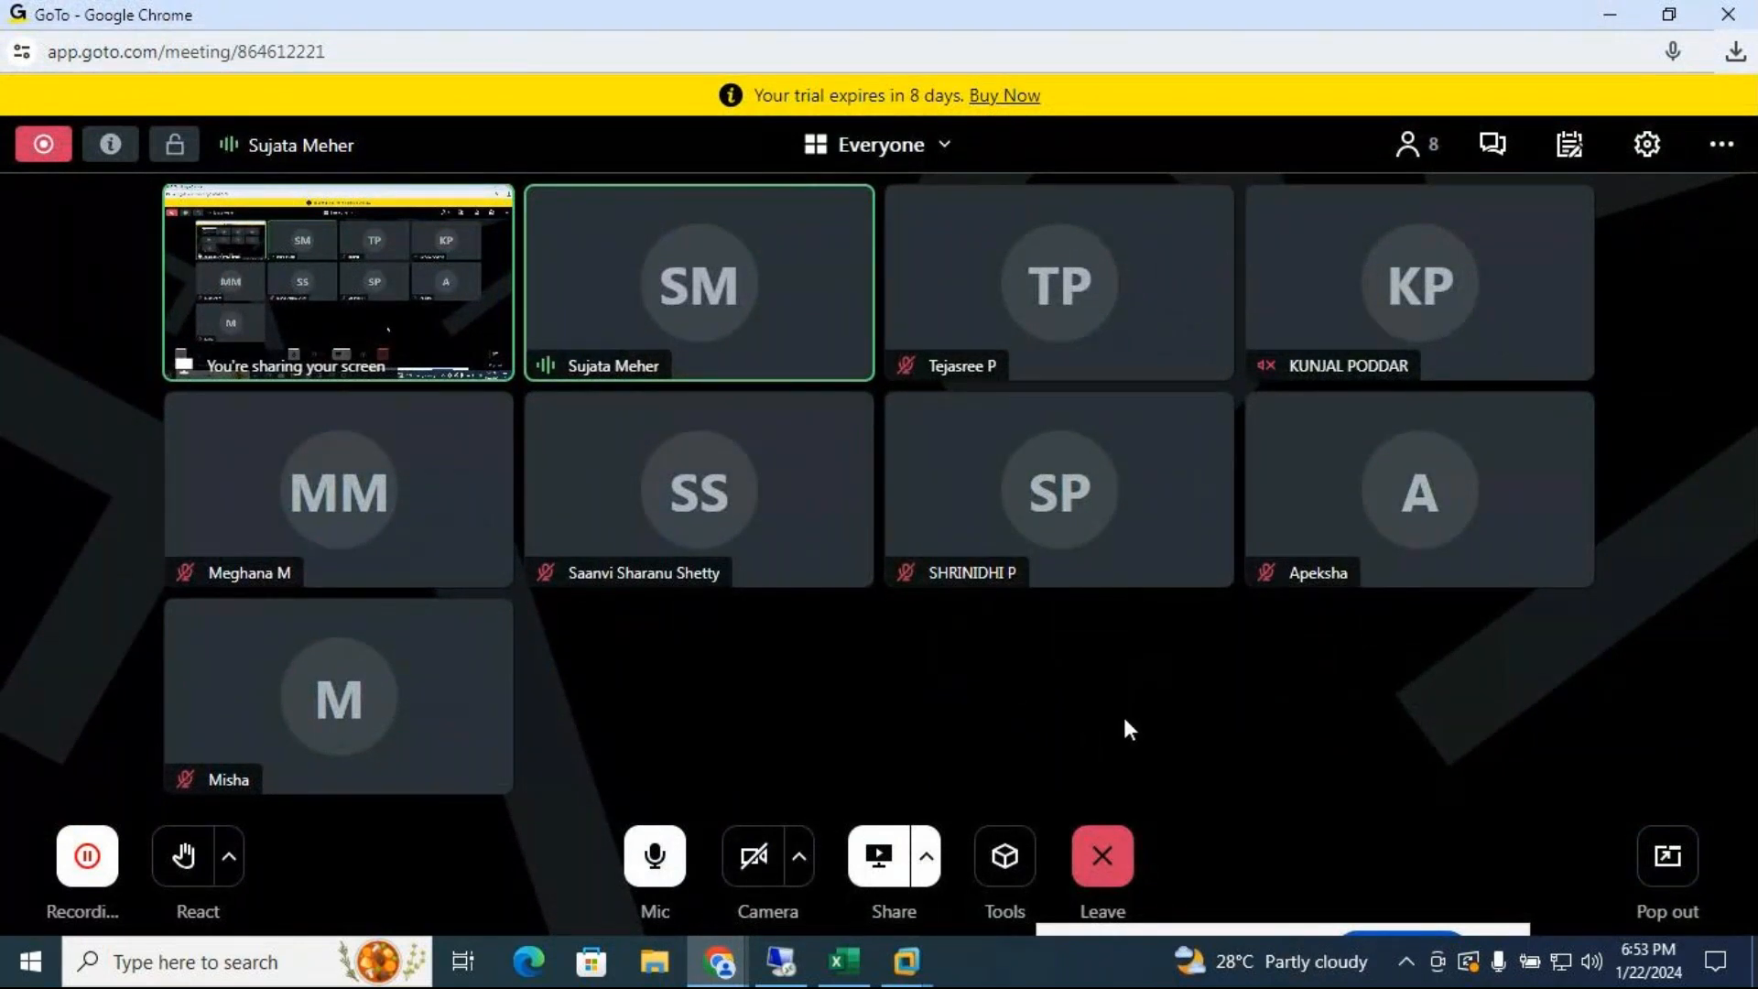
click(1613, 24)
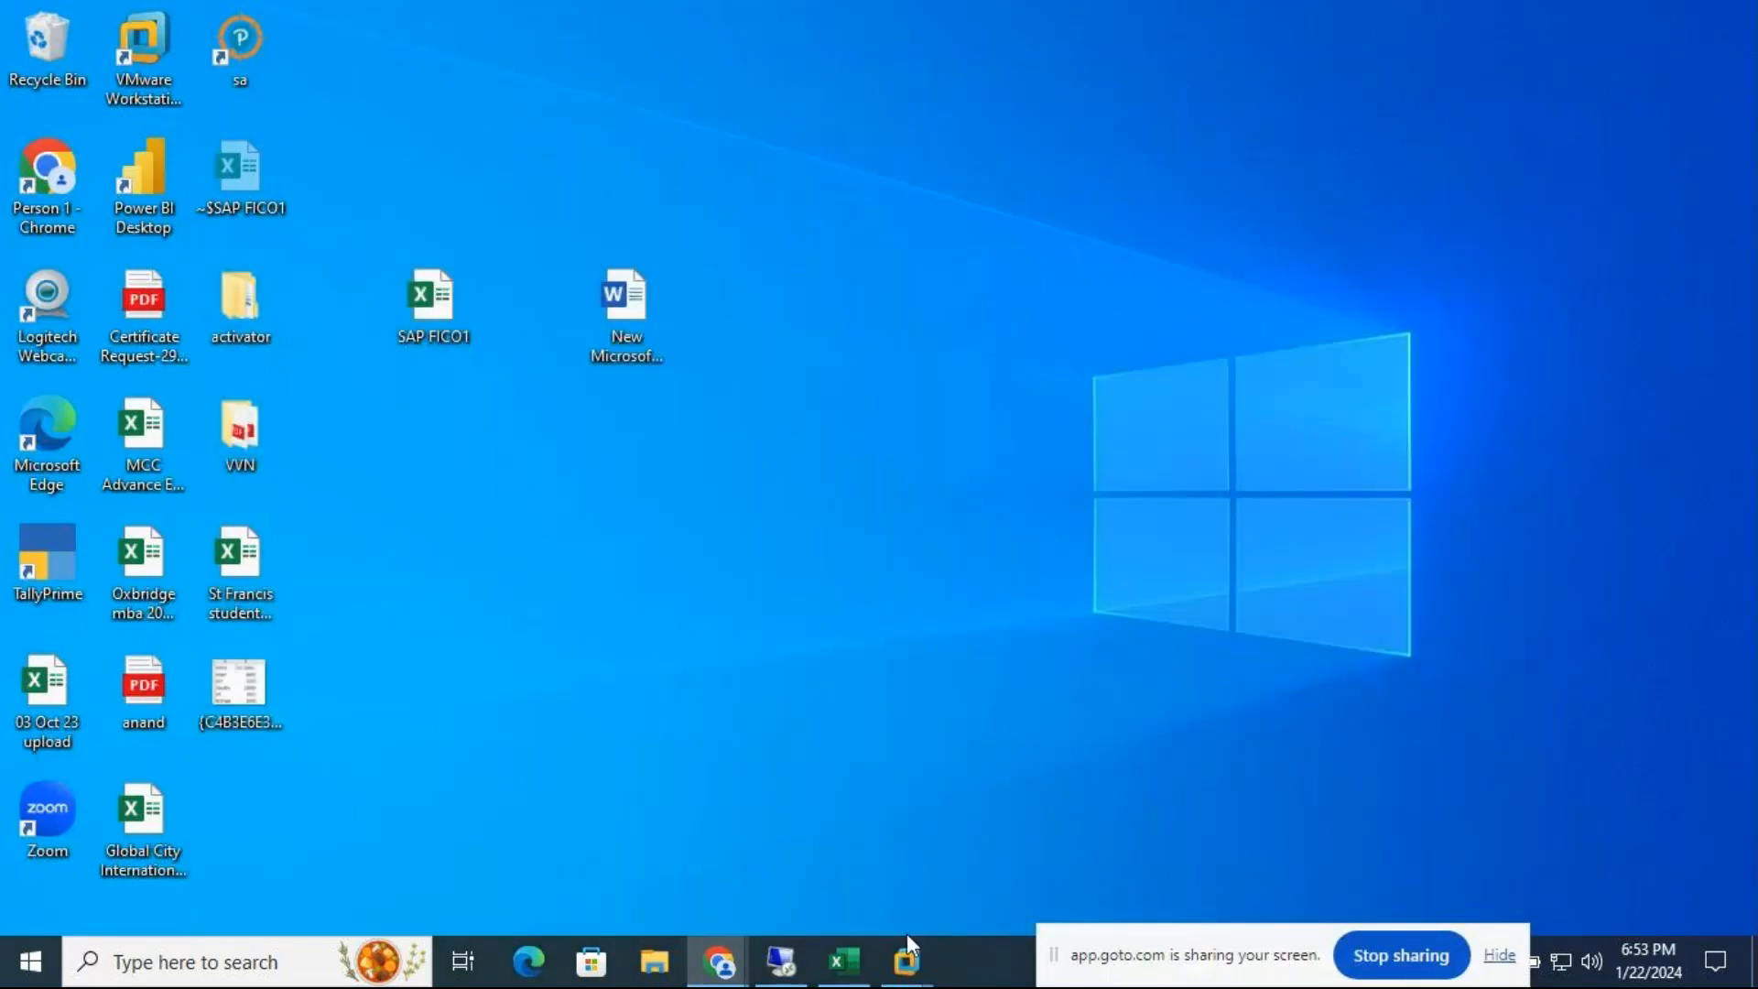
Return to SAP and rerun Define Document Number Ranges with company code MT10
click(907, 963)
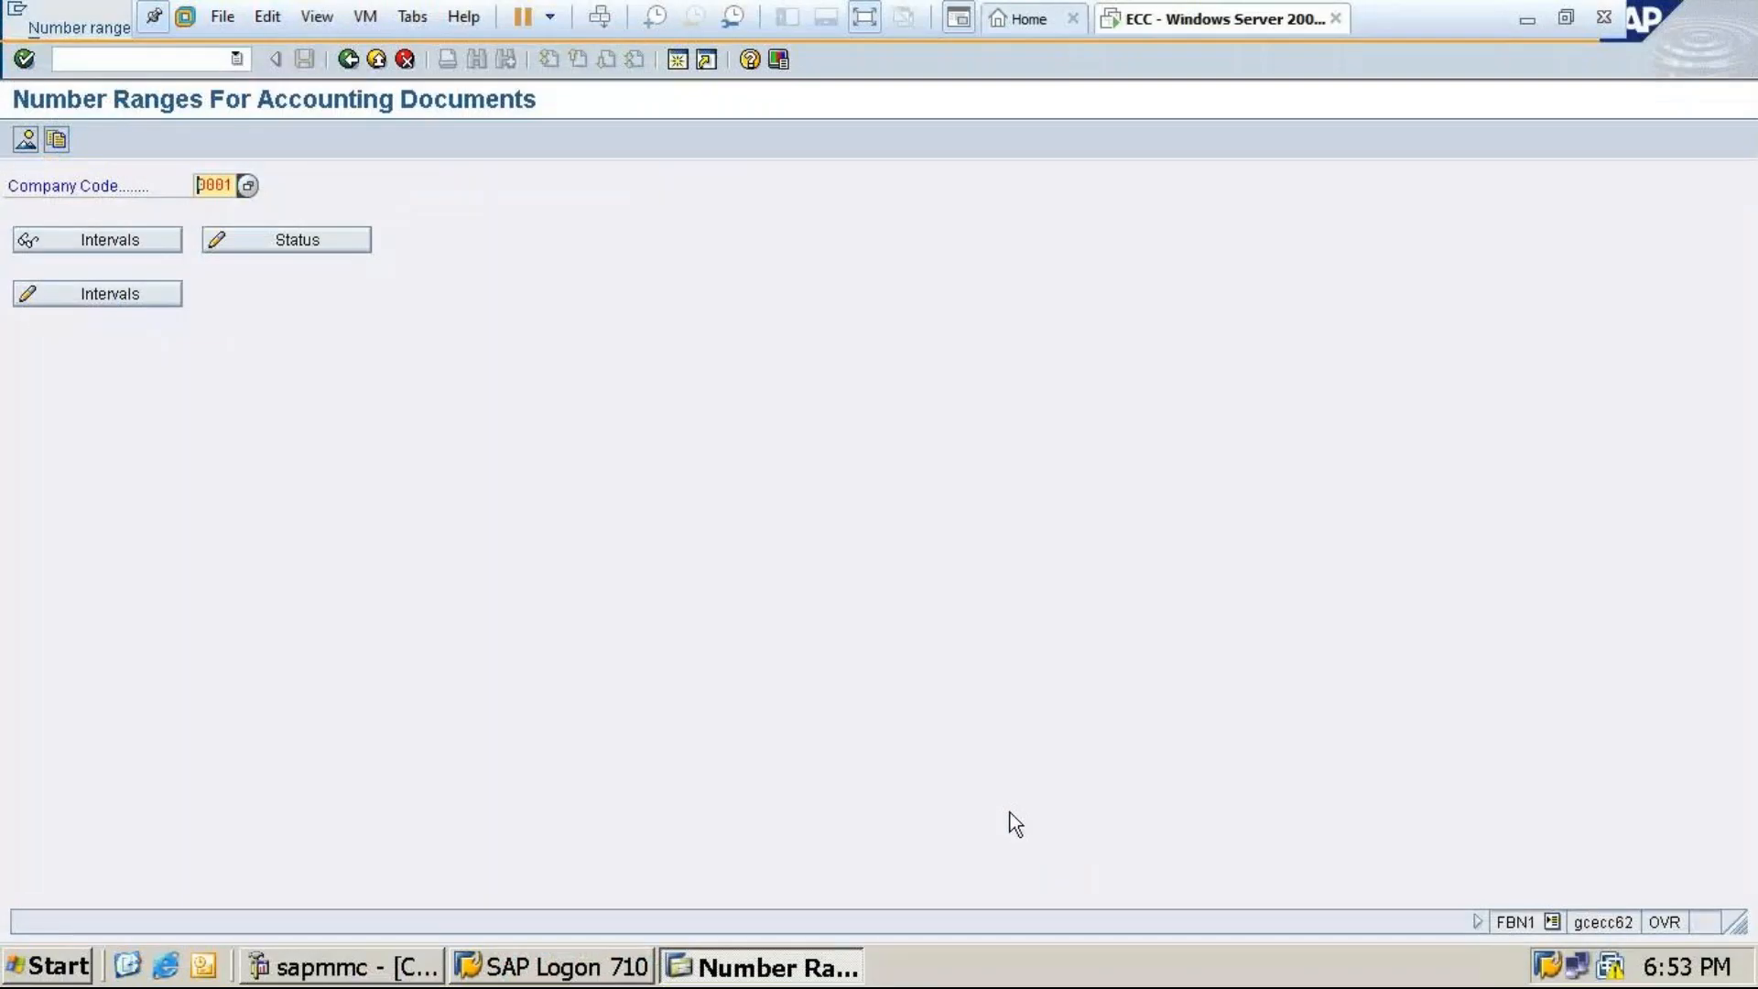
click(347, 60)
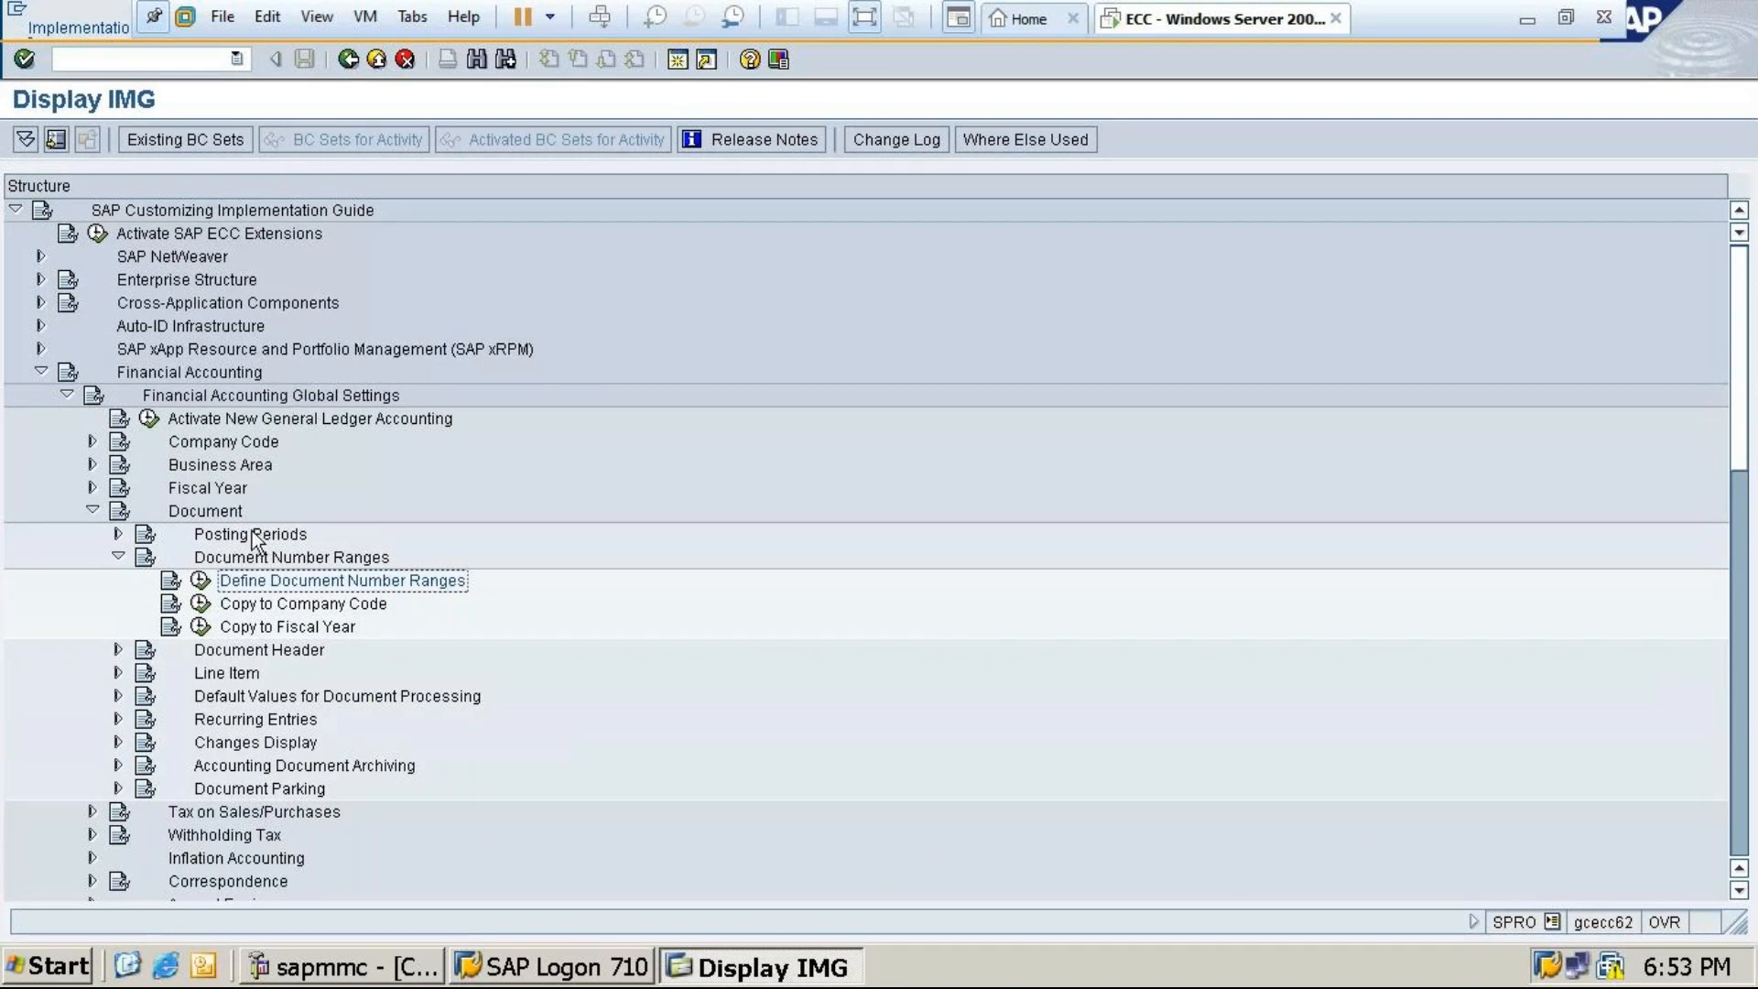
click(199, 580)
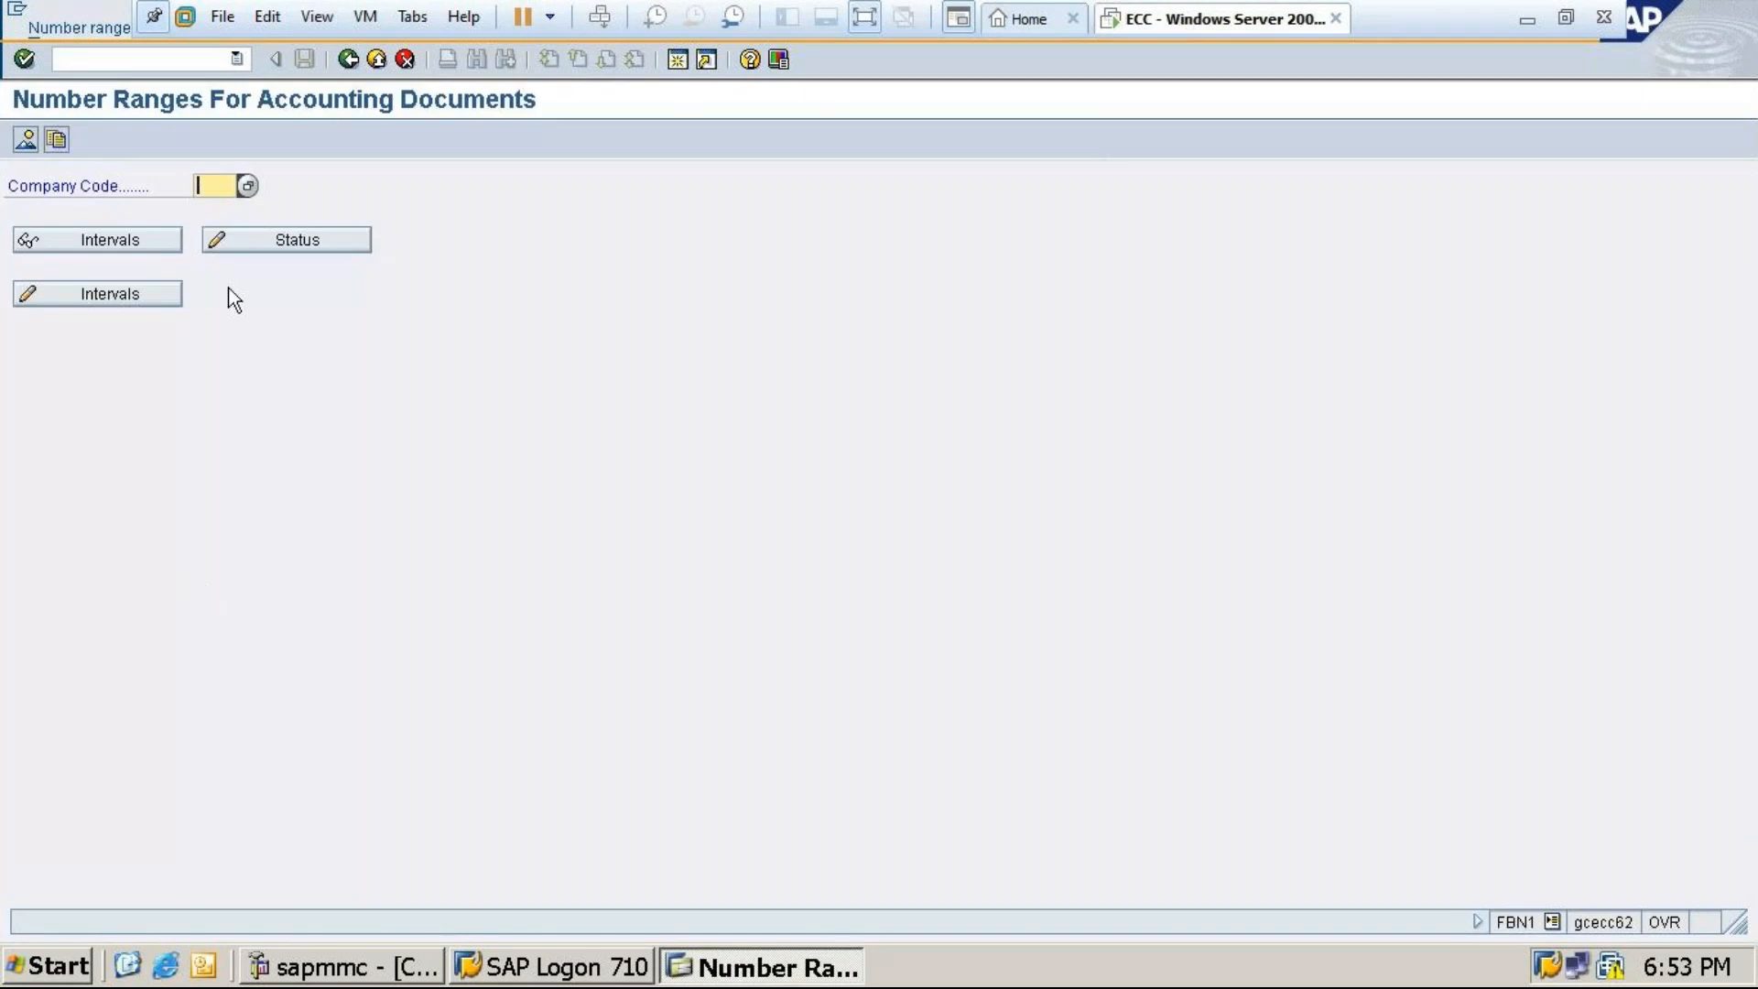
text(mt)
click(102, 241)
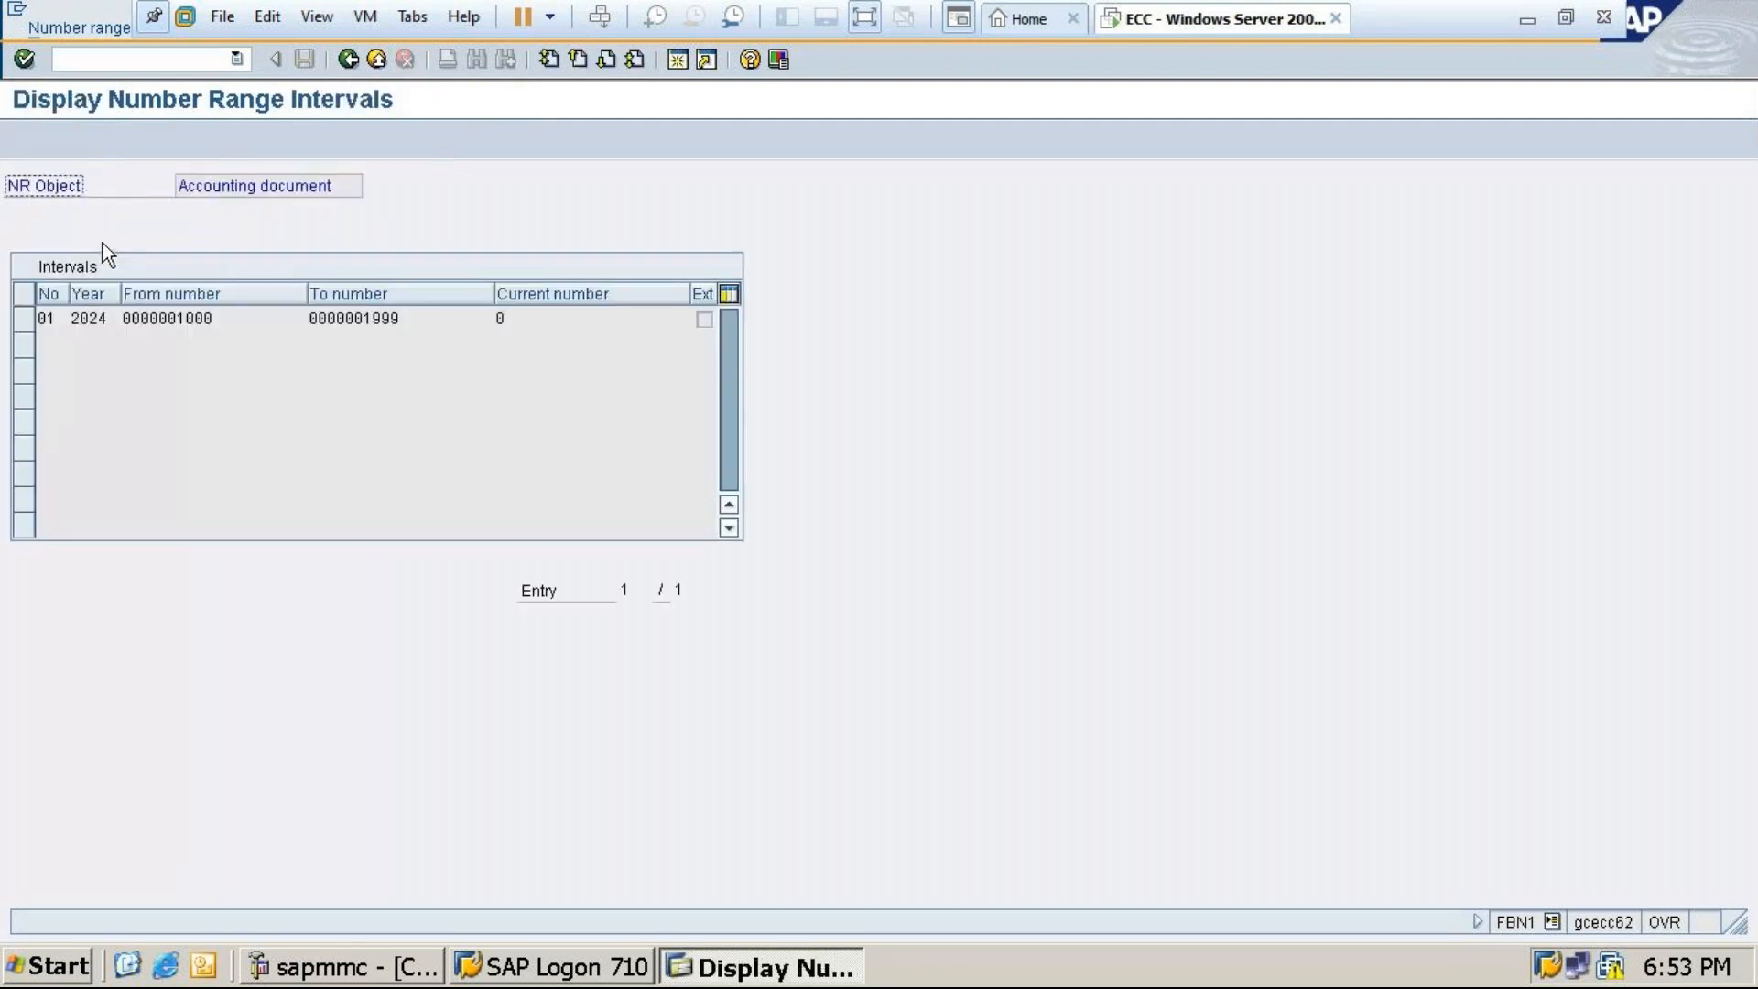
click(348, 59)
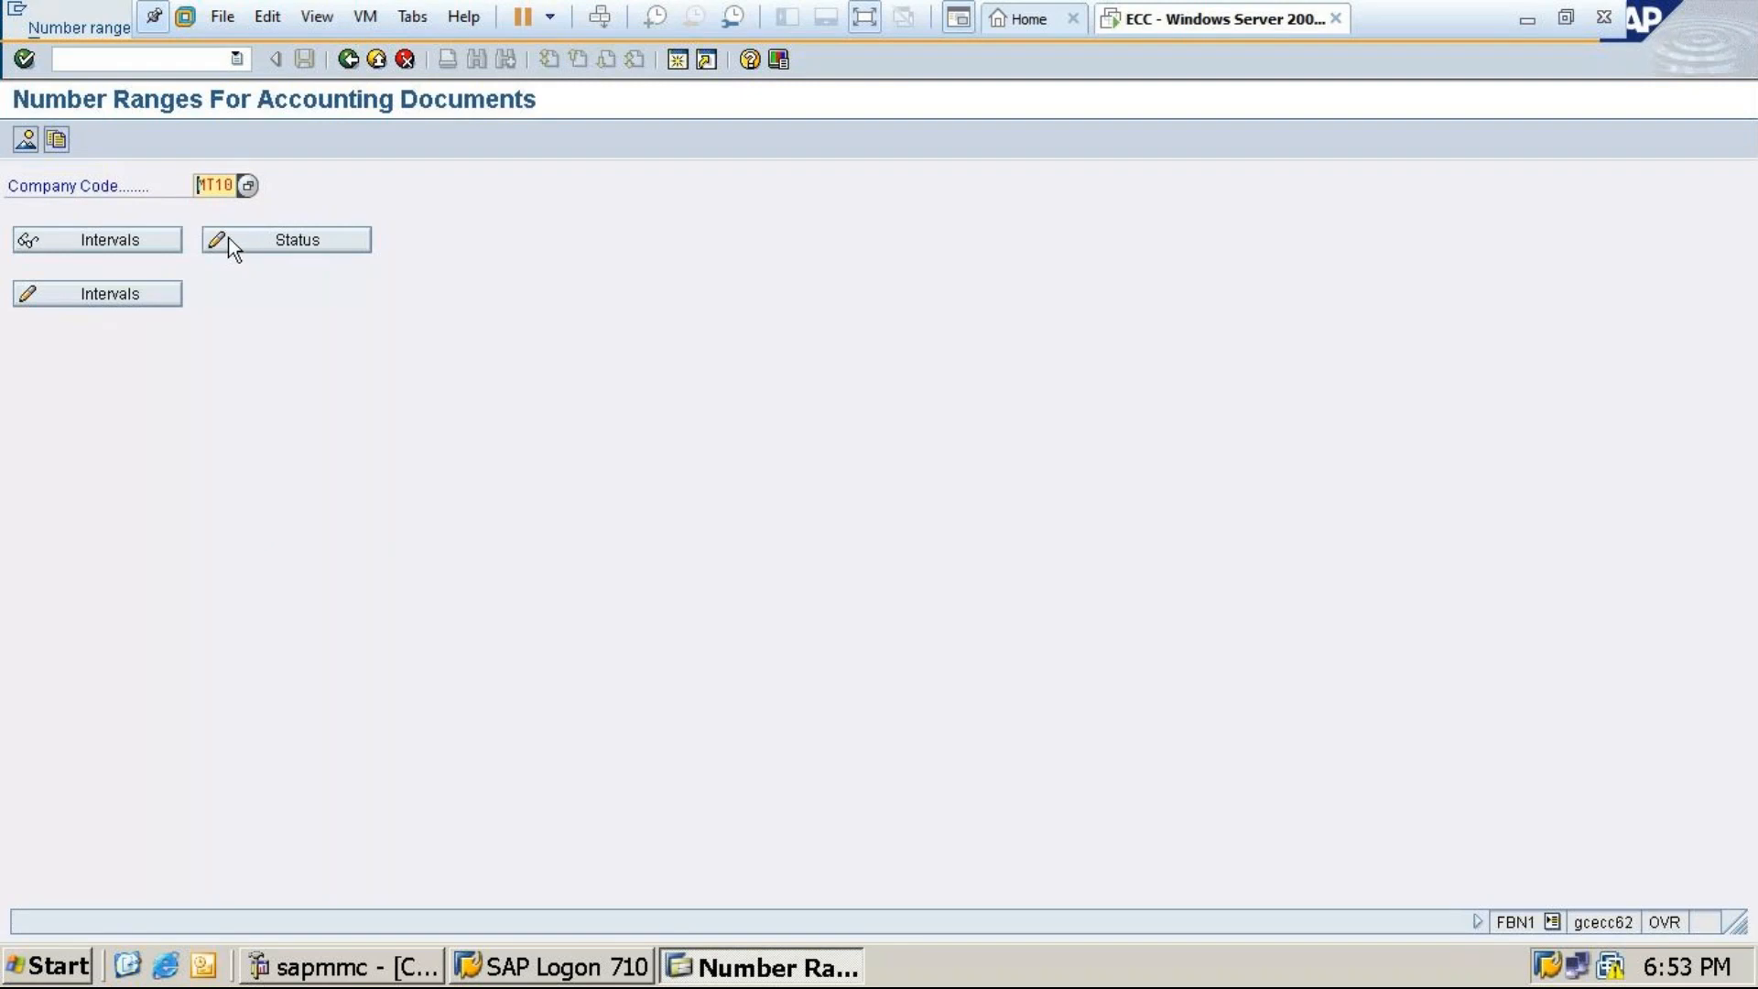
click(231, 243)
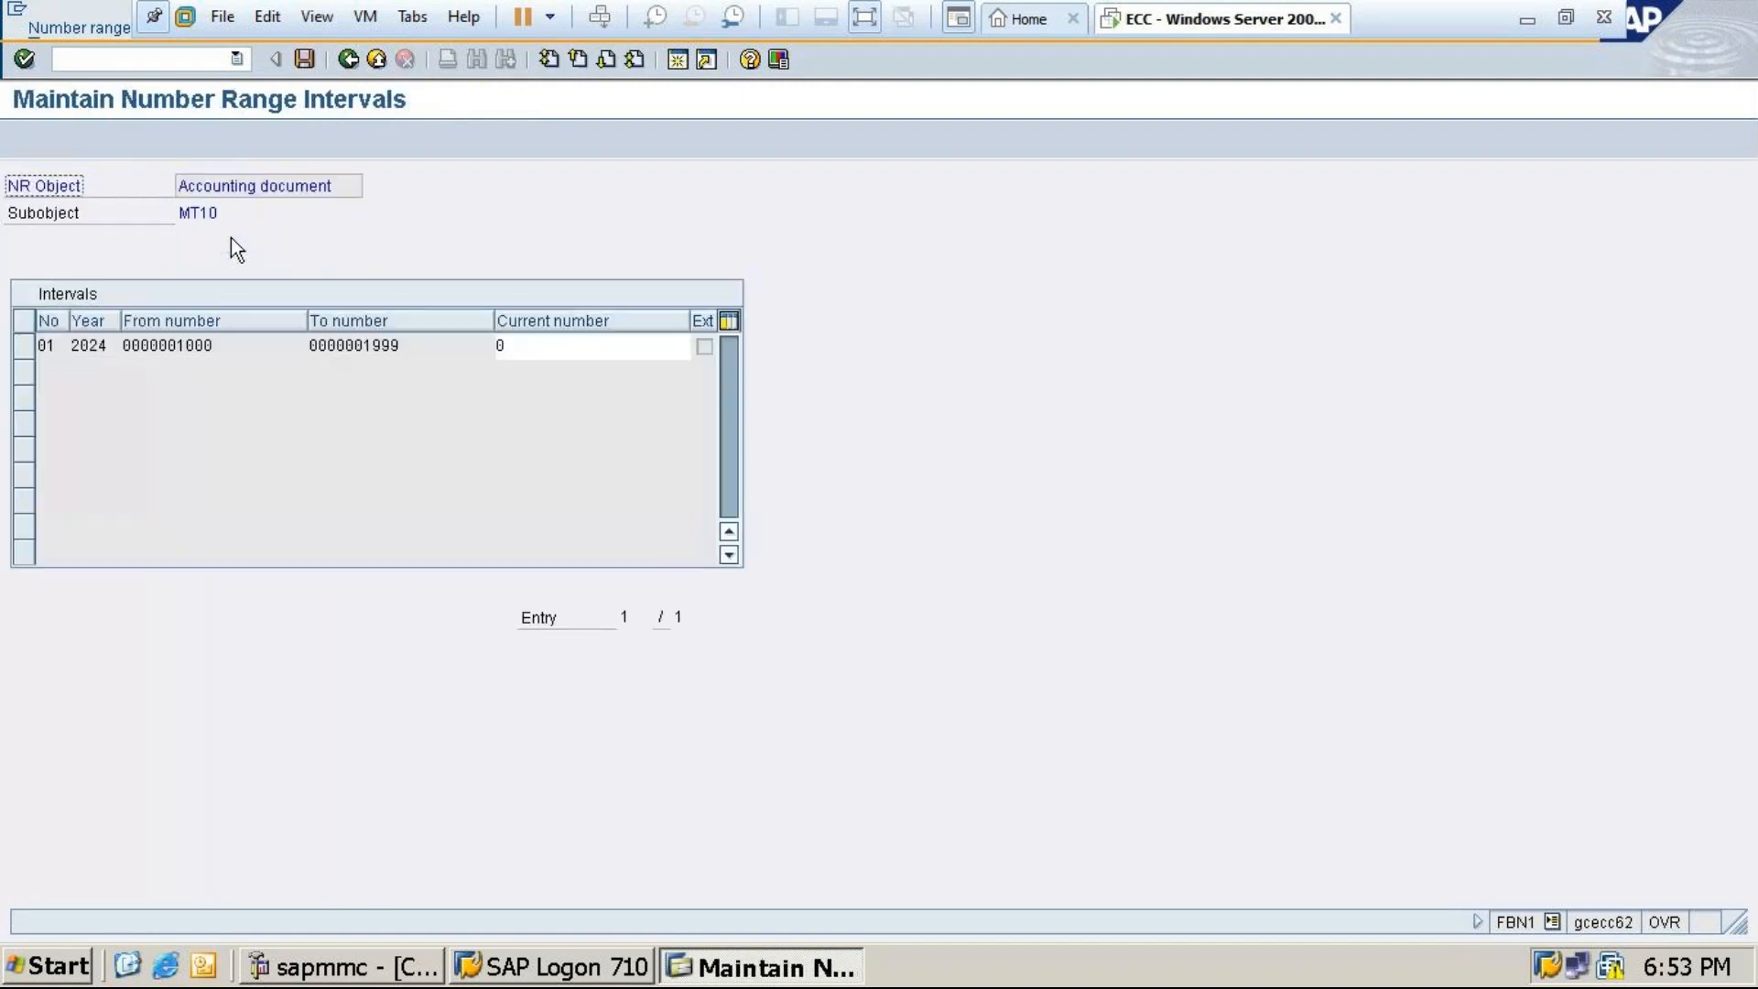
click(348, 59)
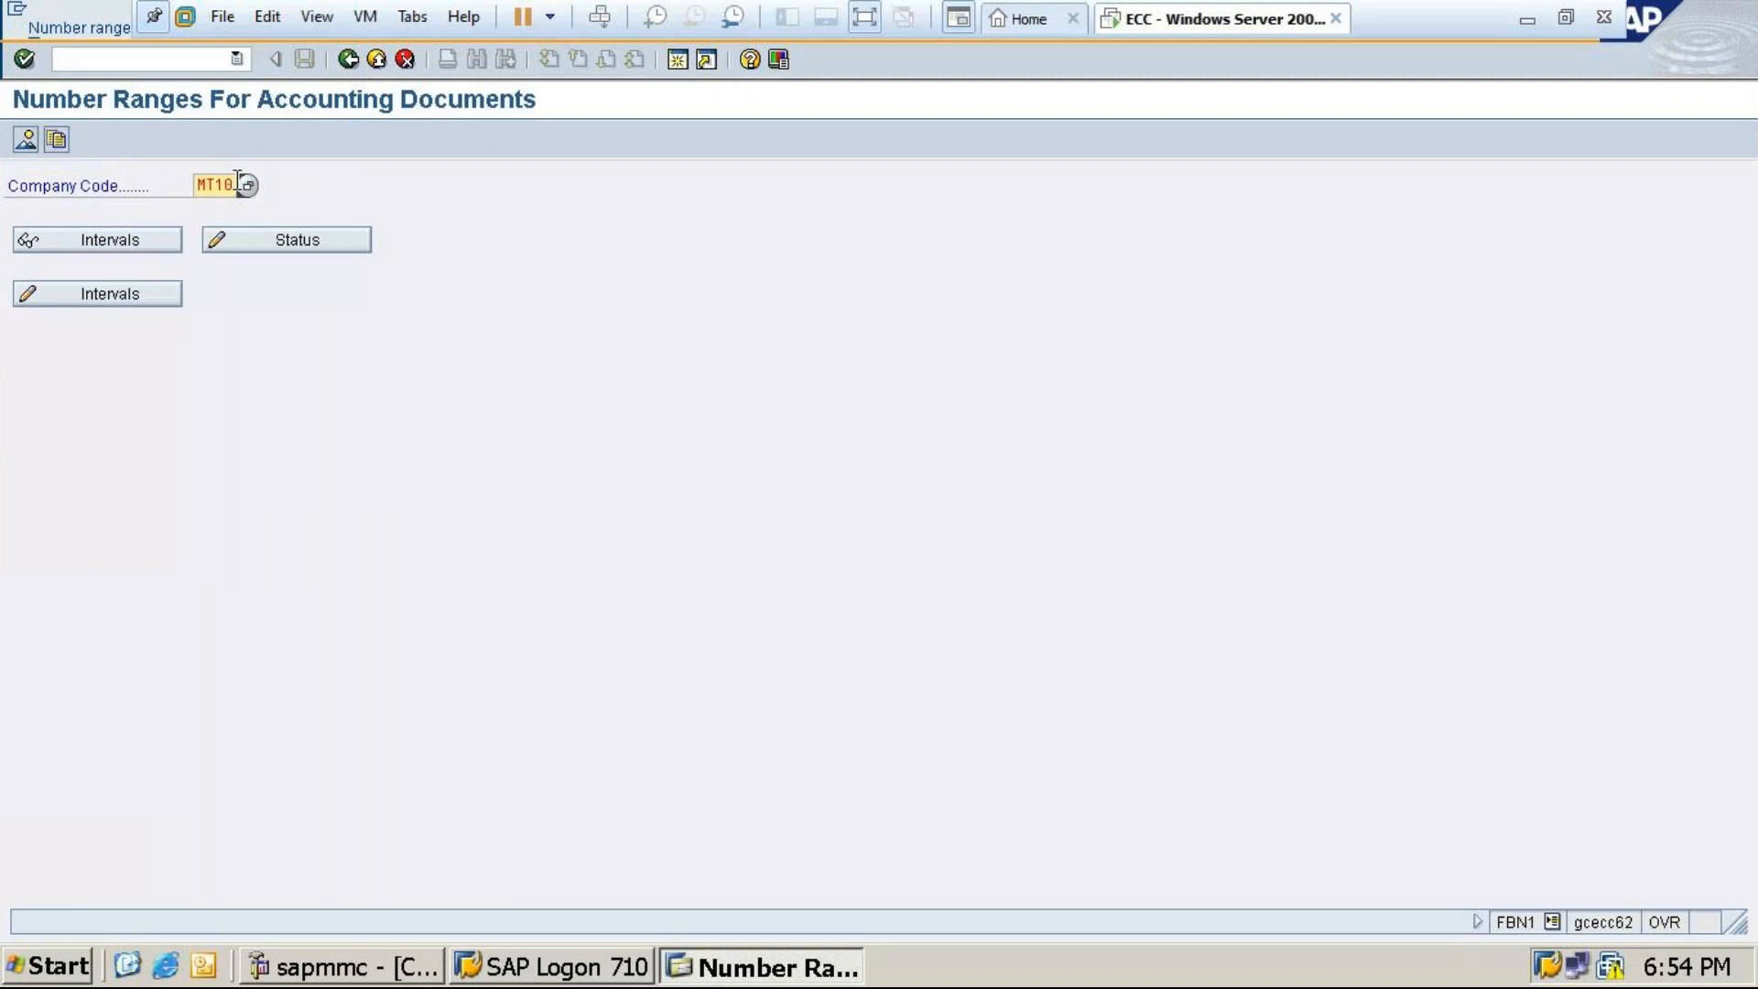
Pick company code 0001 via F4 help, view its 79 intervals, and return to Display IMG
key(BackSpace)
key(BackSpace)
key(BackSpace)
key(BackSpace)
text(0)
click(247, 185)
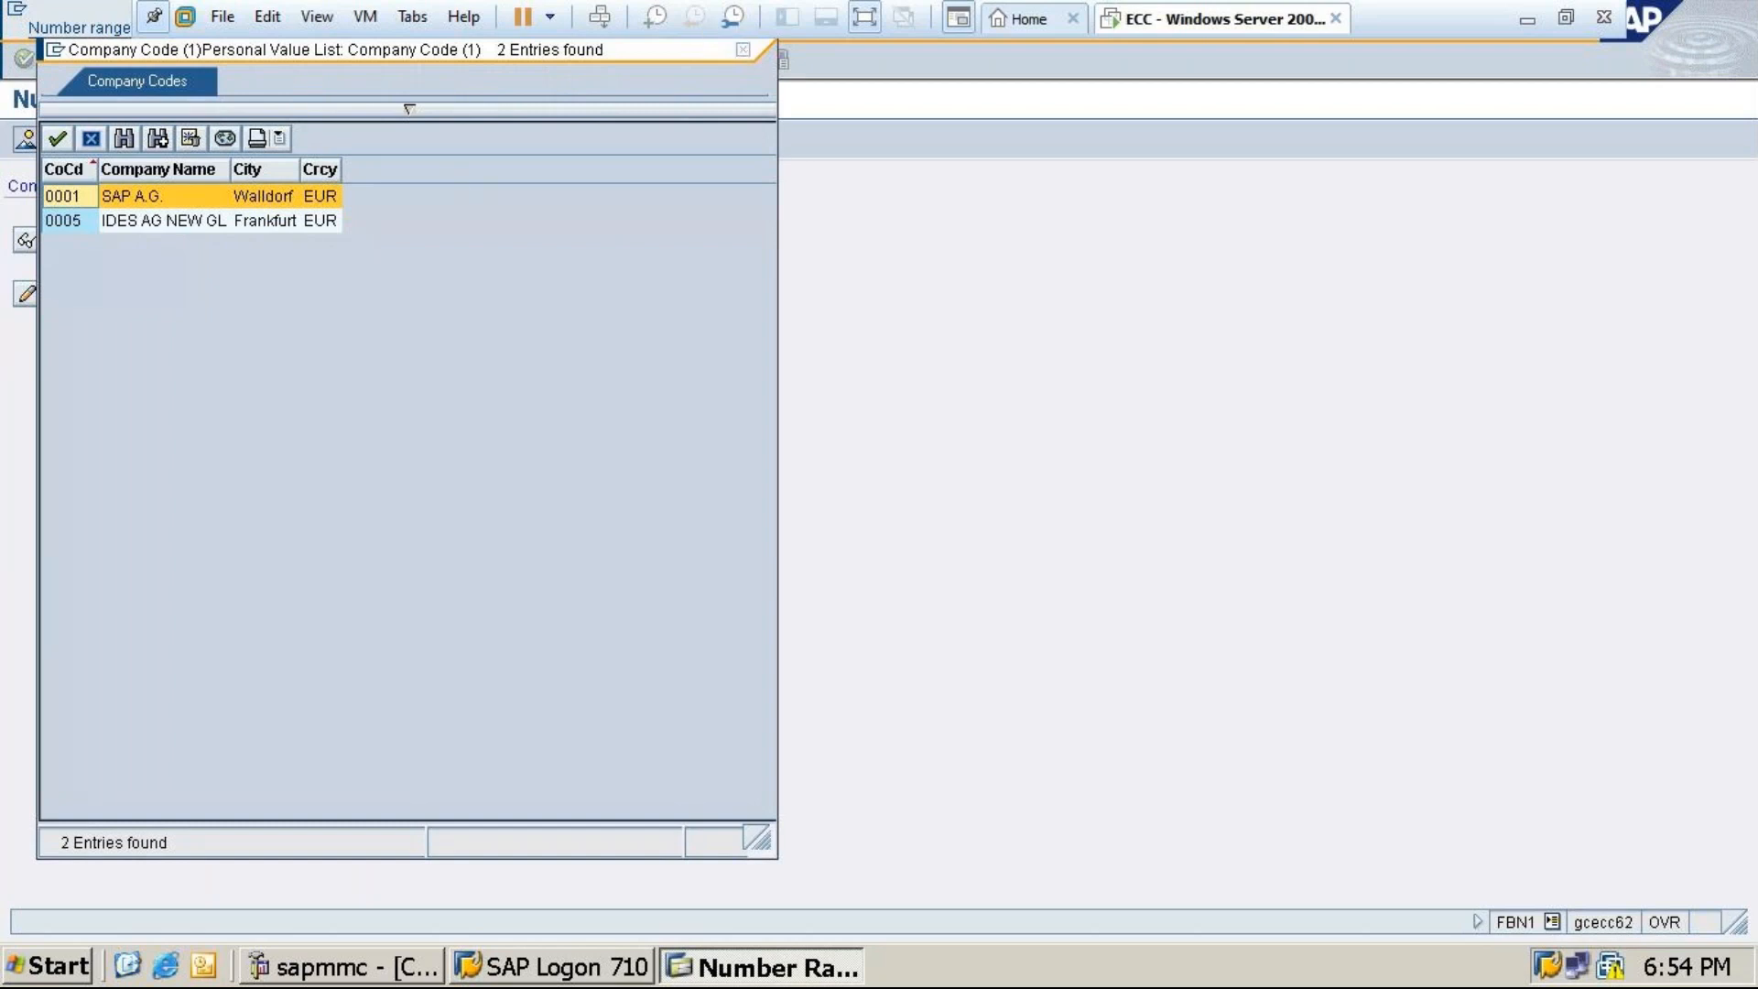
click(744, 50)
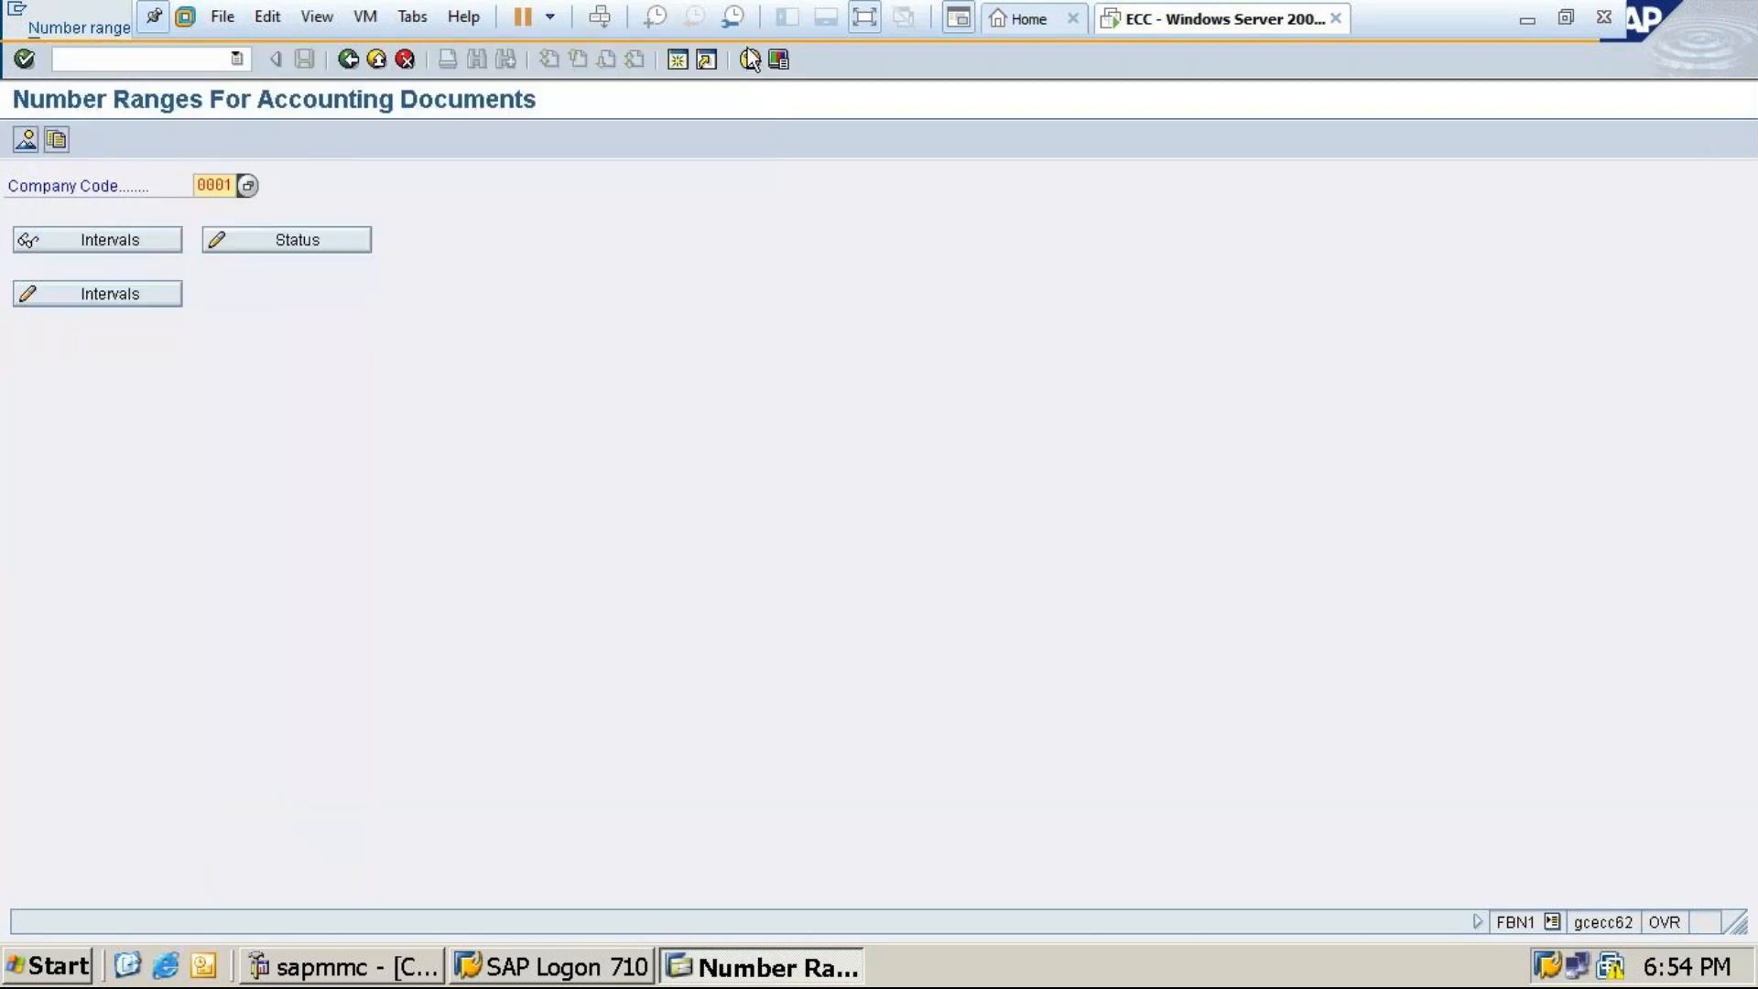
click(90, 246)
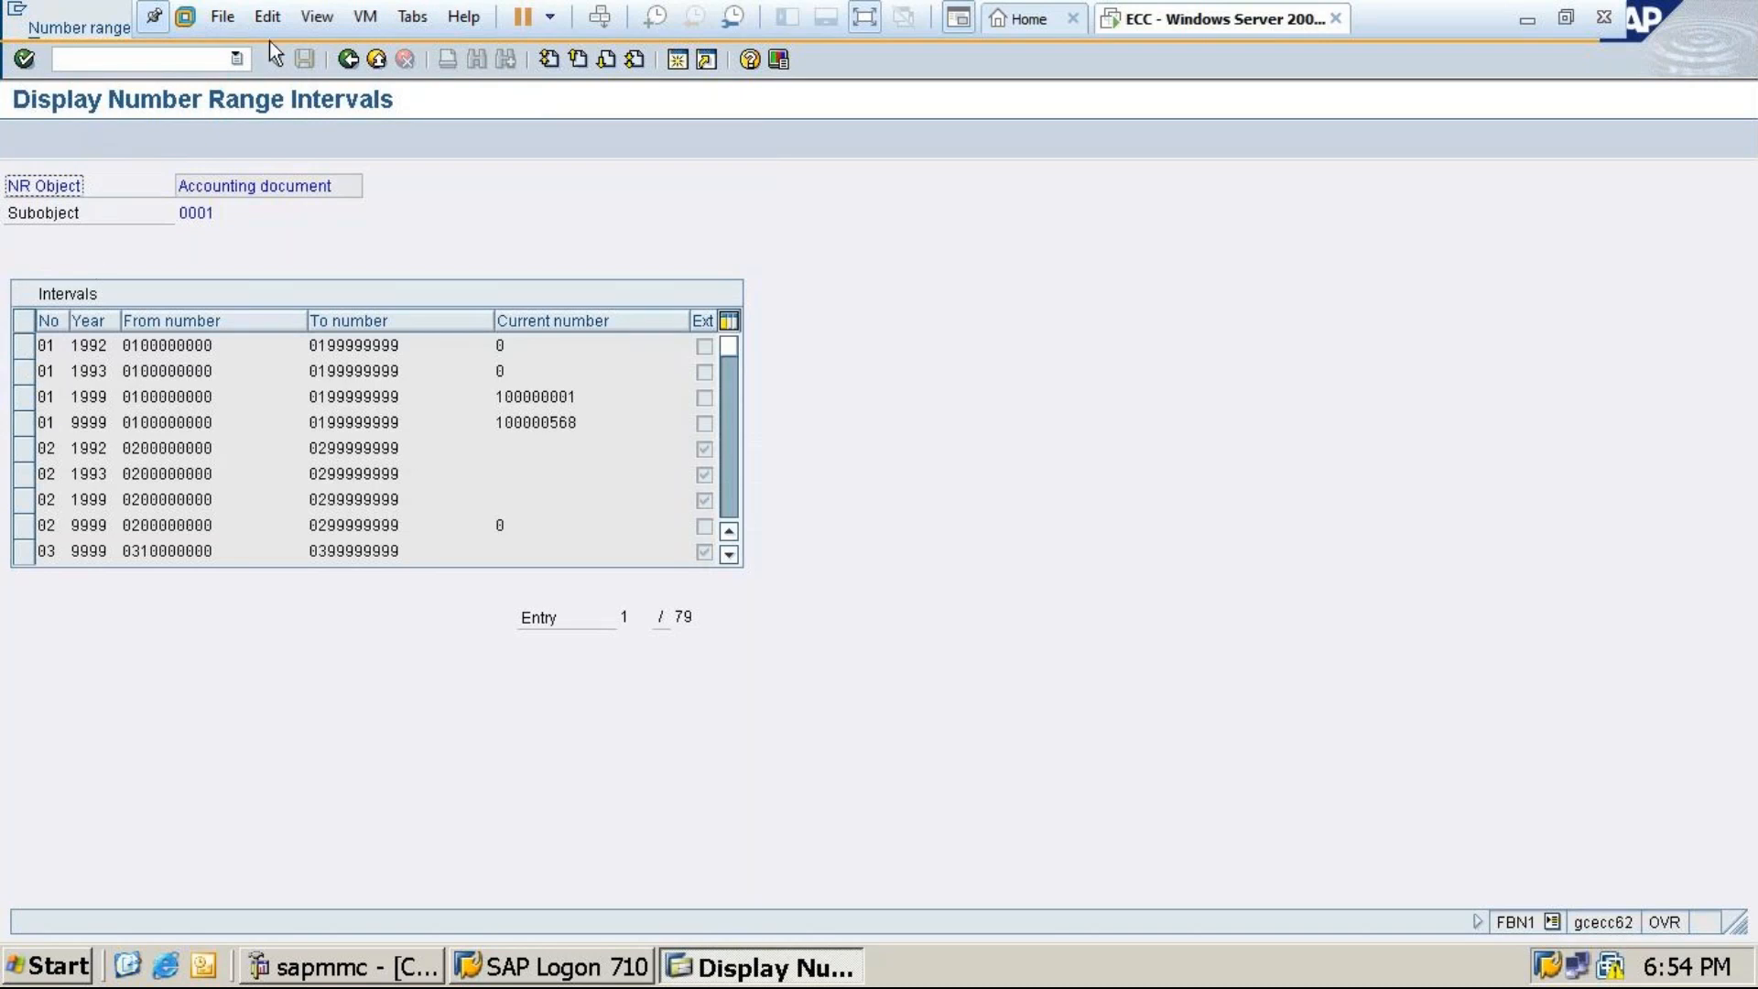
click(352, 60)
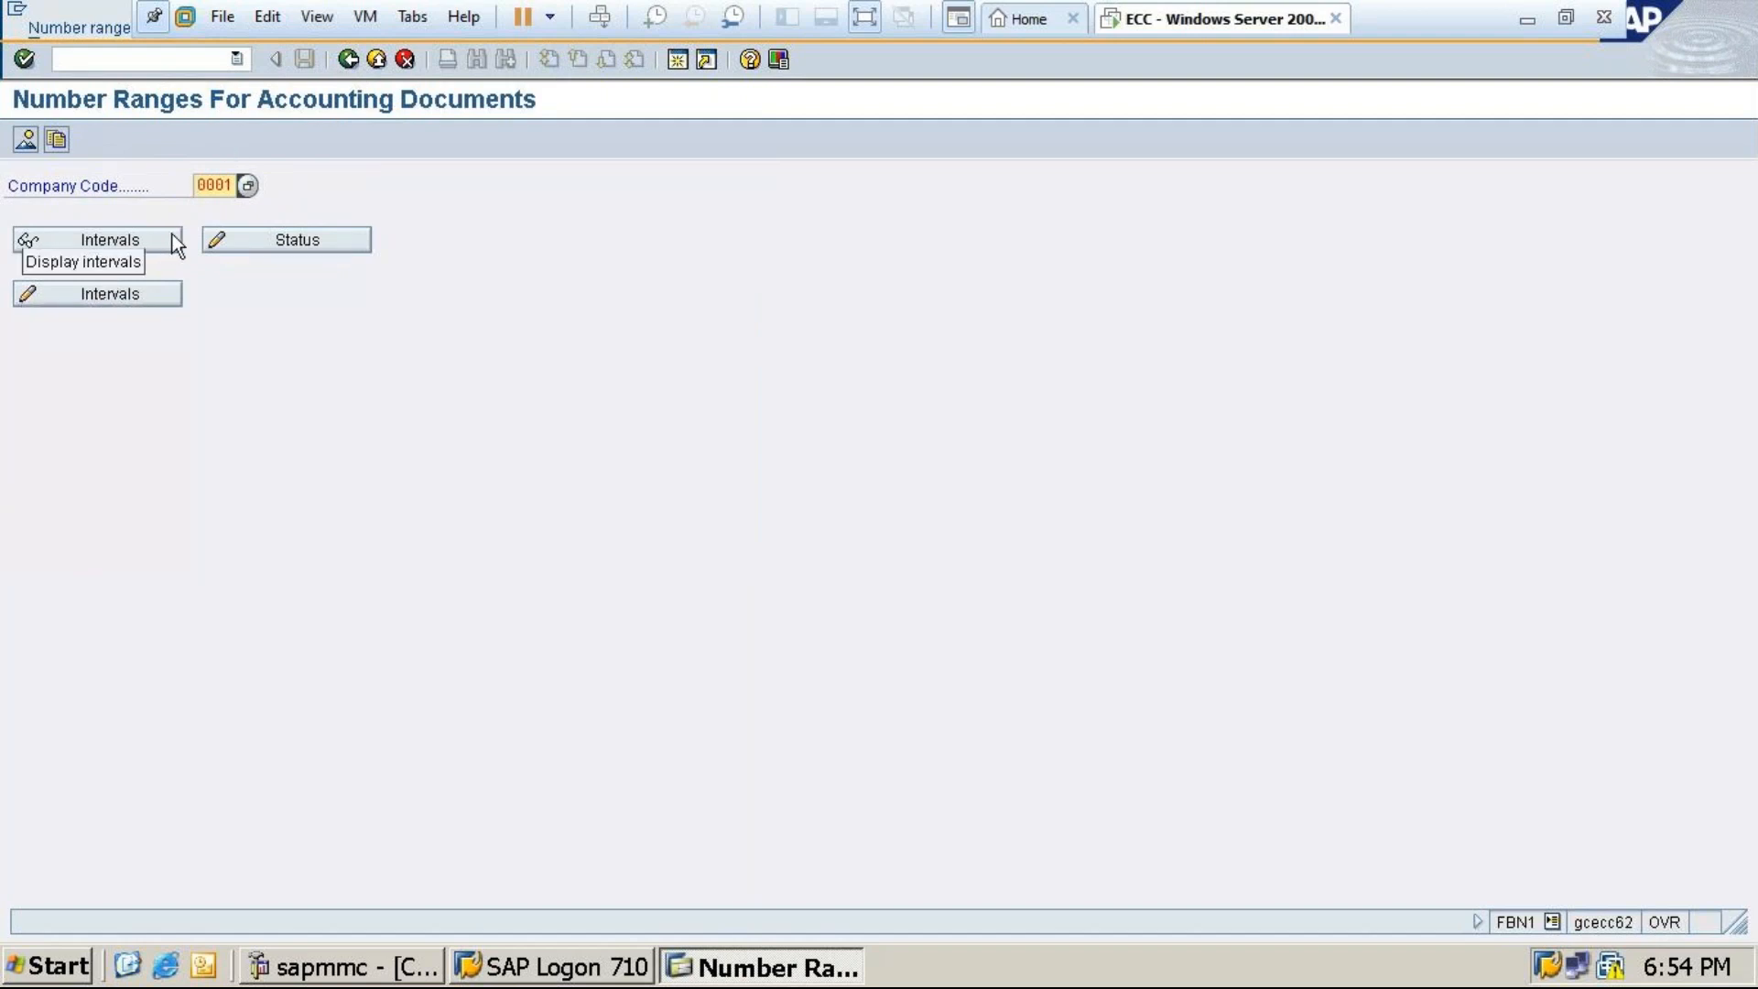
click(352, 61)
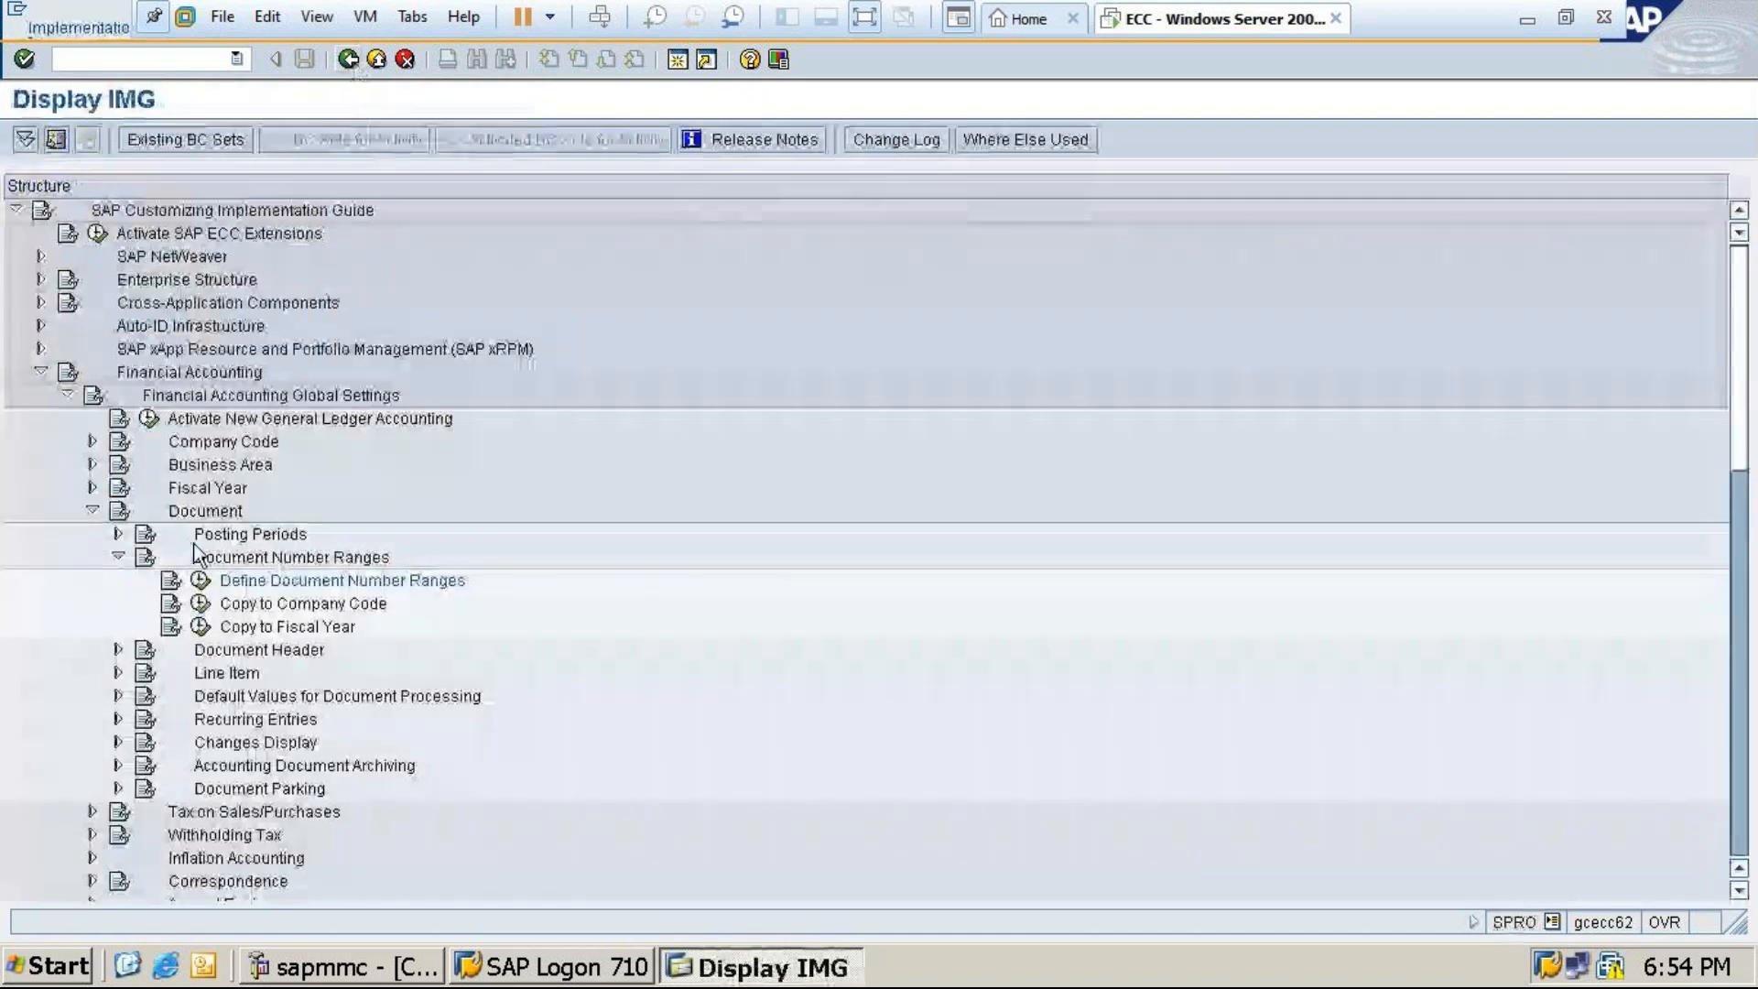
Run Copy to Company Code (OBH1), acknowledge the transport message, and go to Fiscal year
click(199, 605)
click(112, 722)
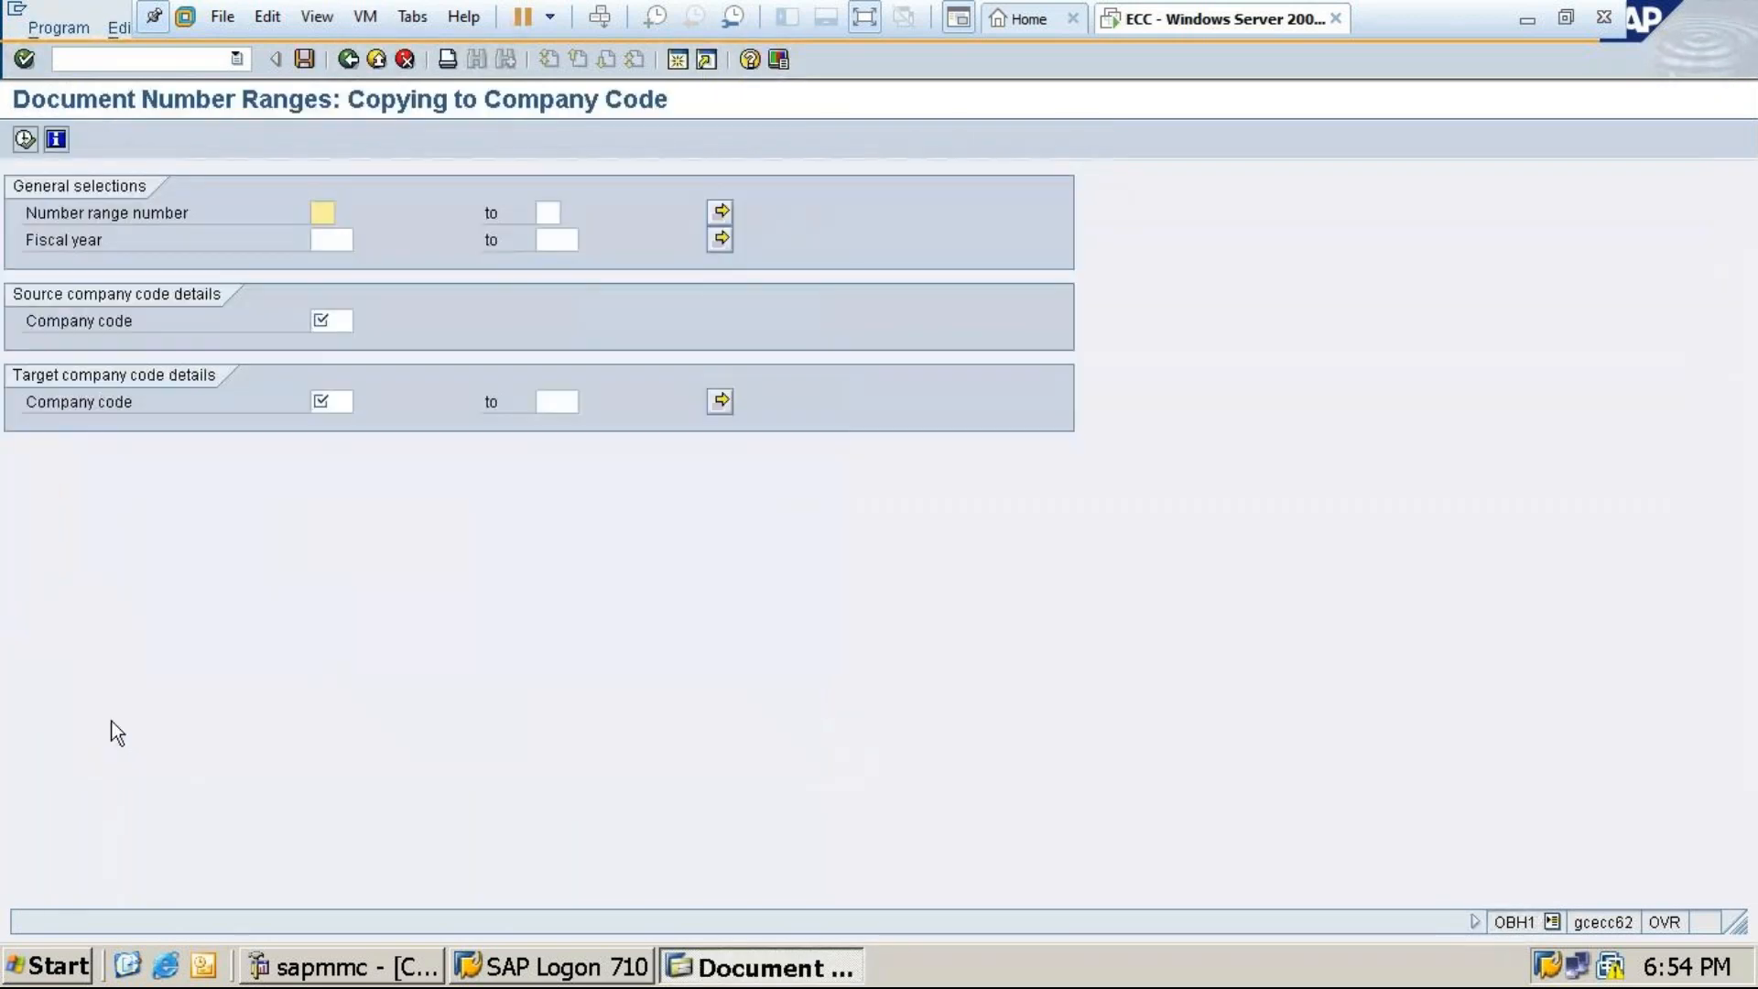
click(332, 239)
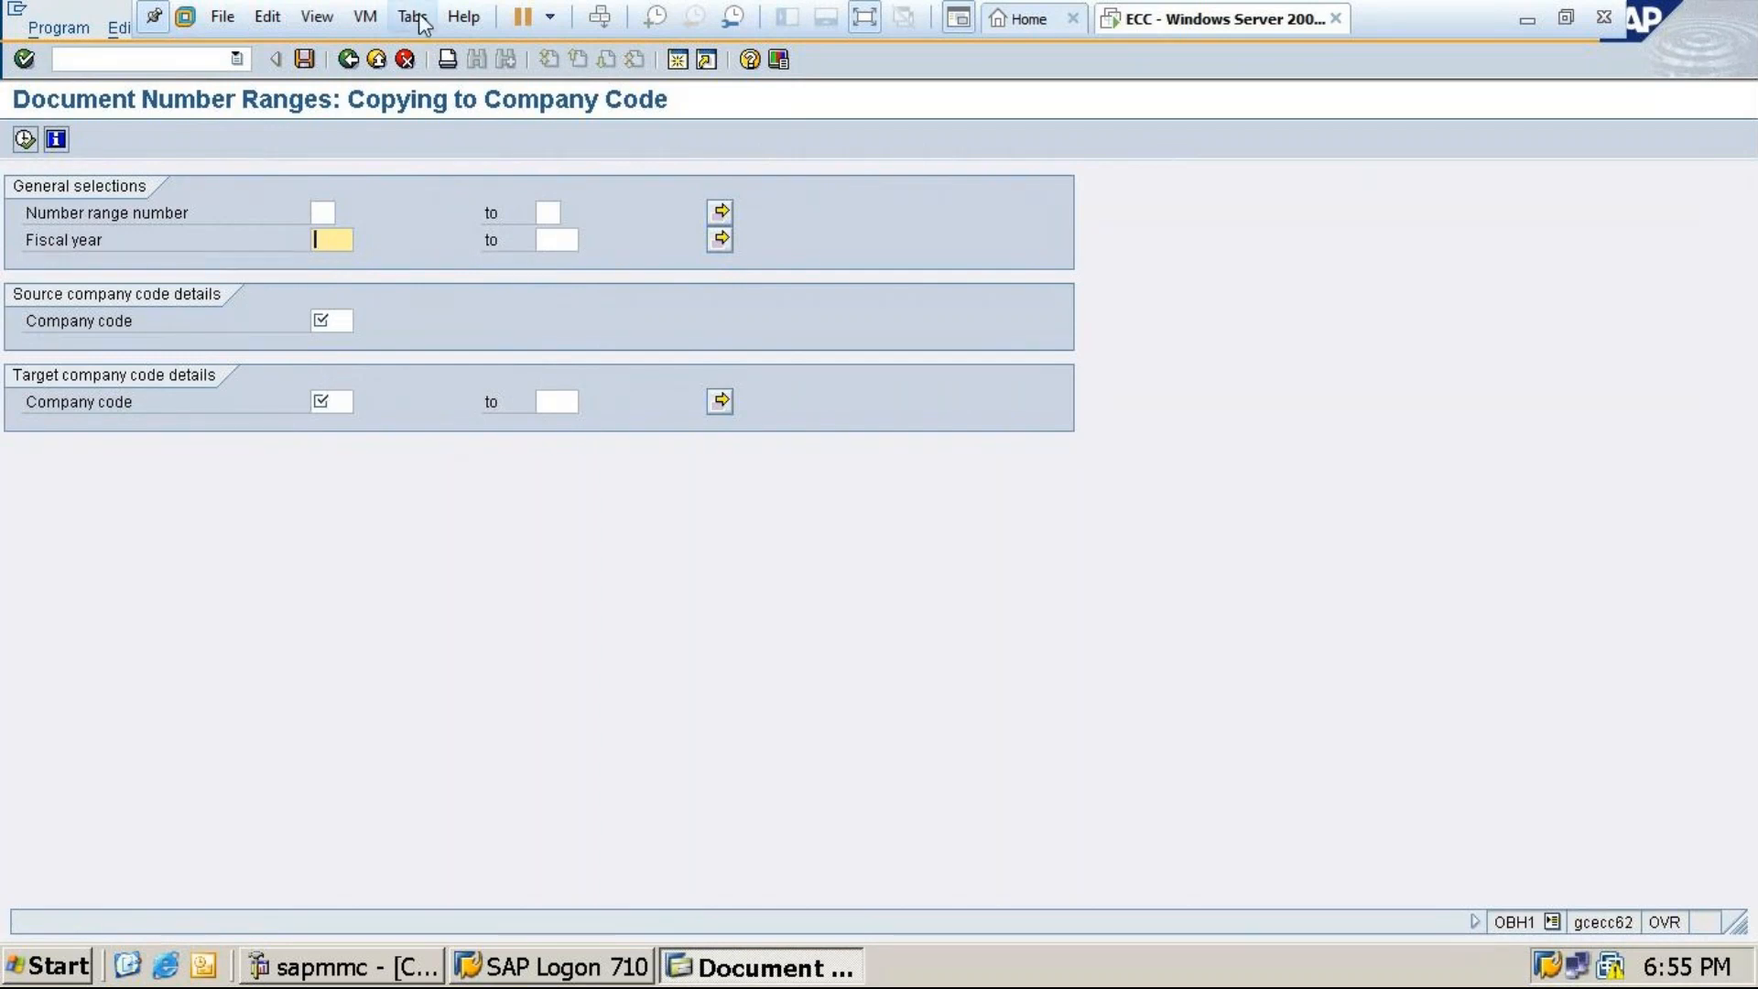
Reopen Copy to Company Code, dismiss the transport message, then minimise VMware Workstation
click(353, 60)
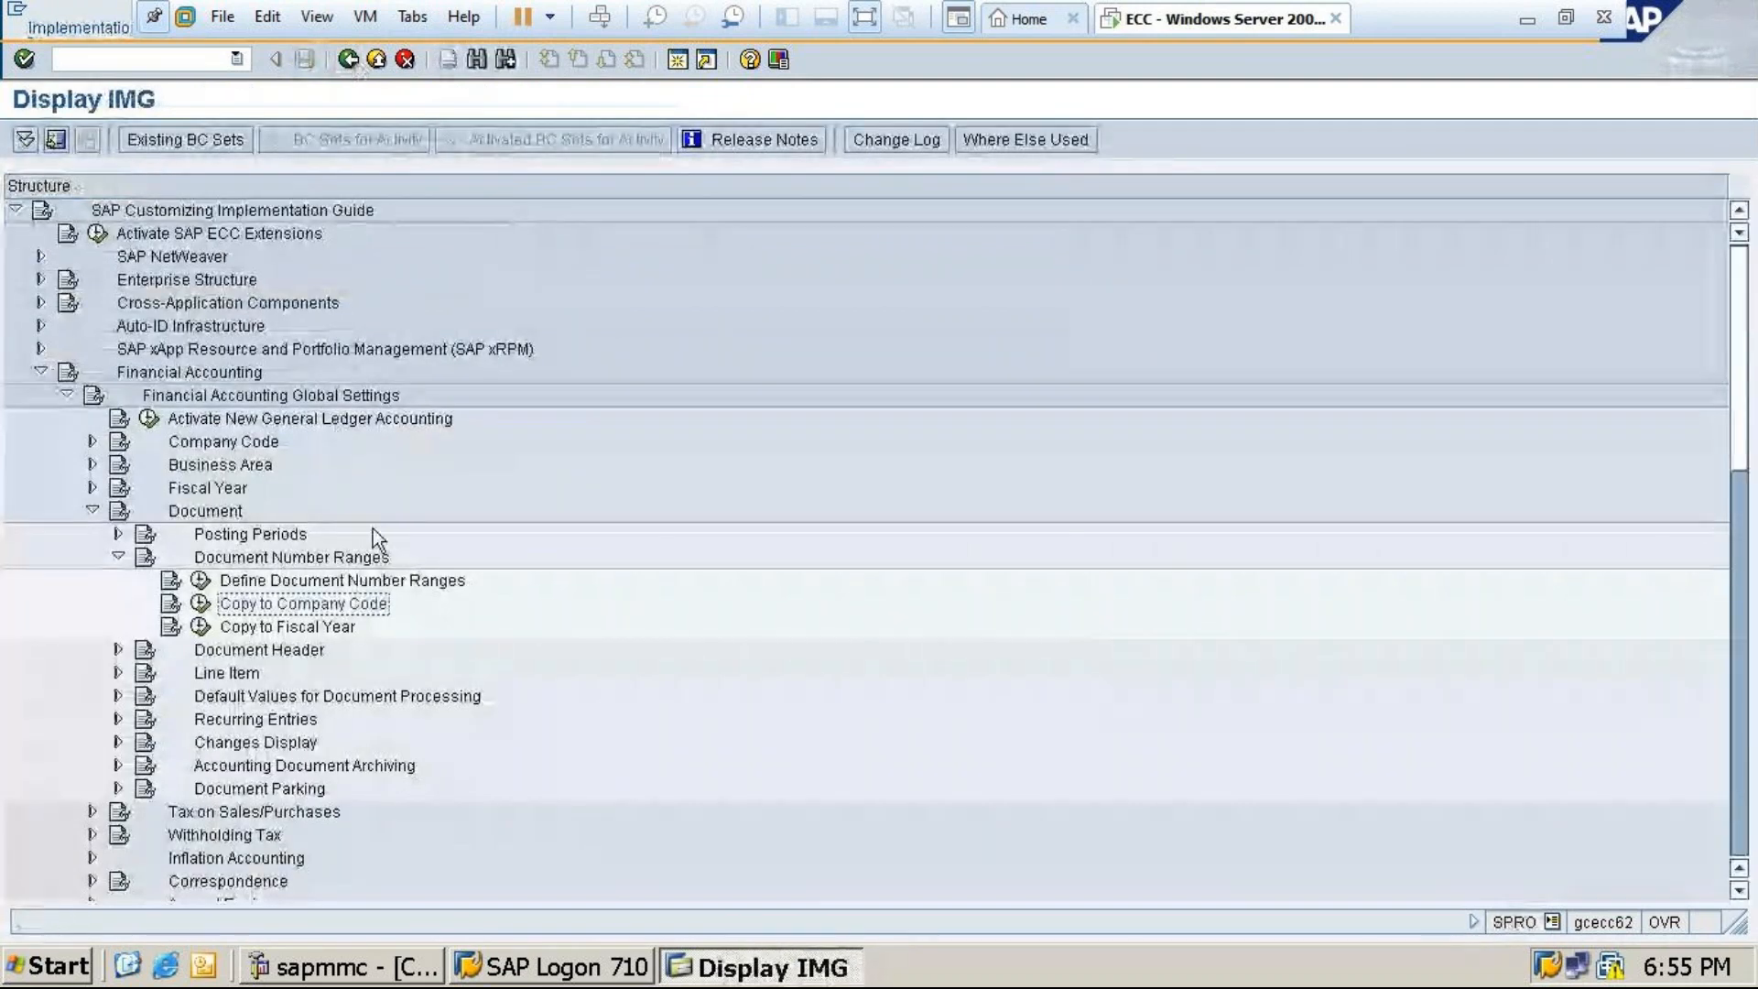
click(201, 605)
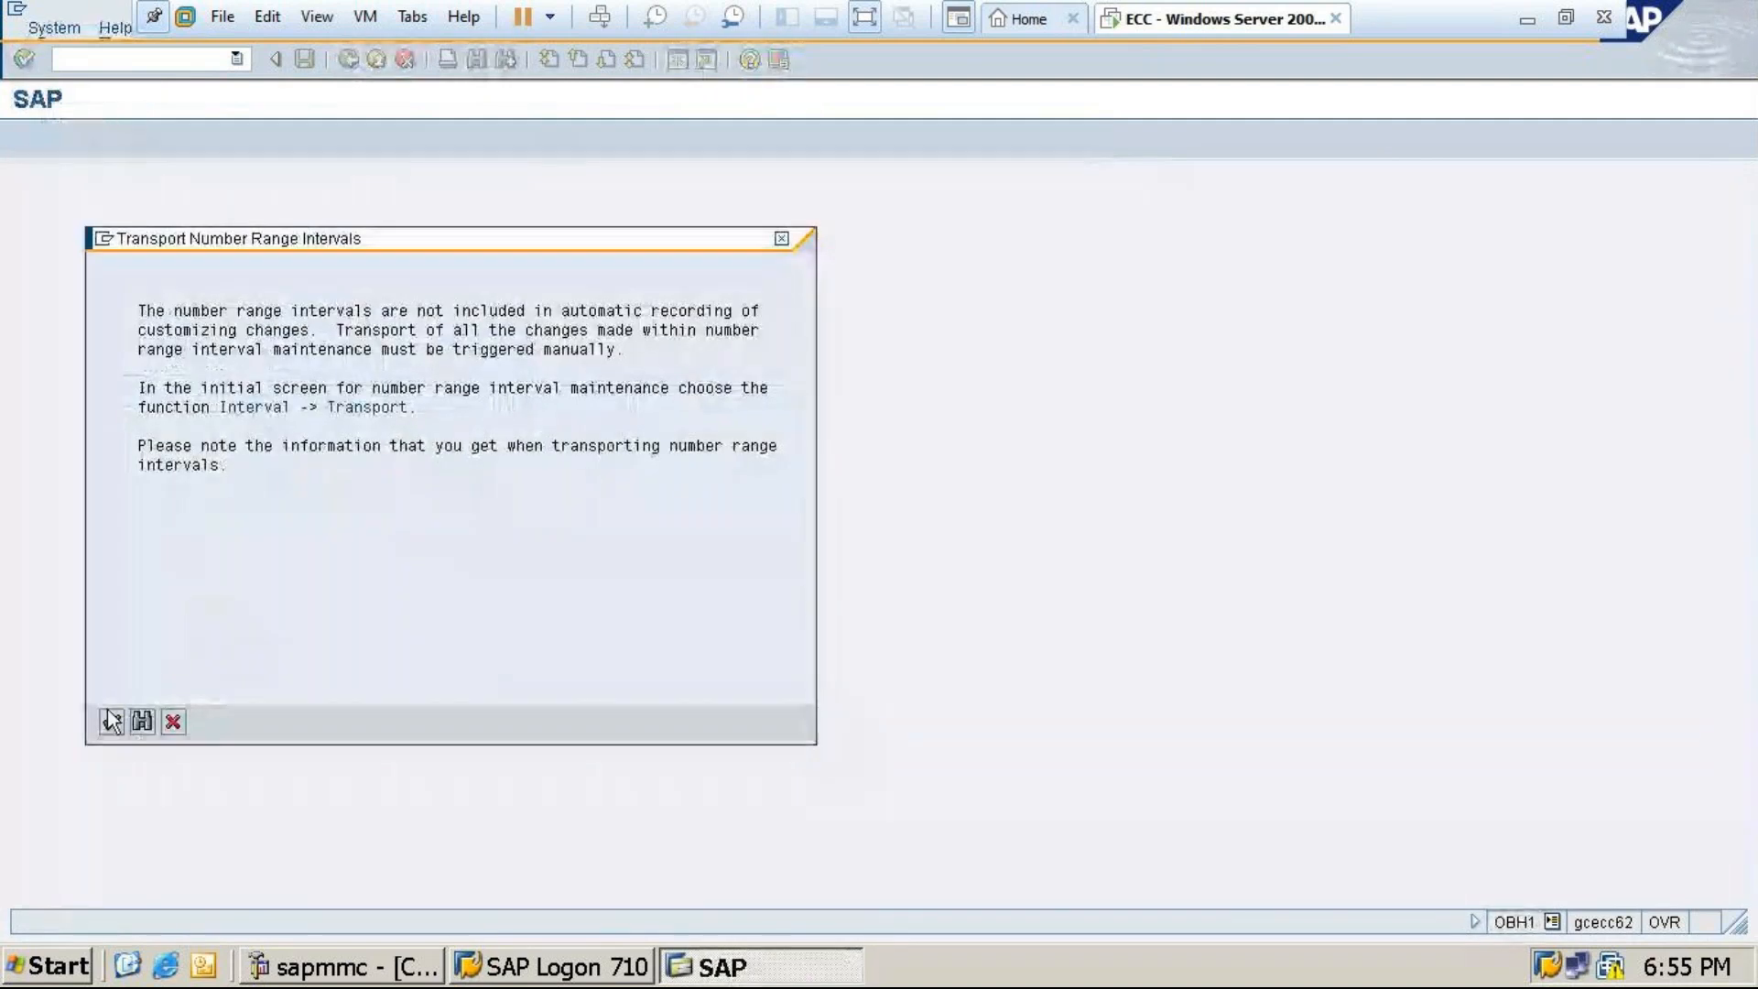
click(110, 720)
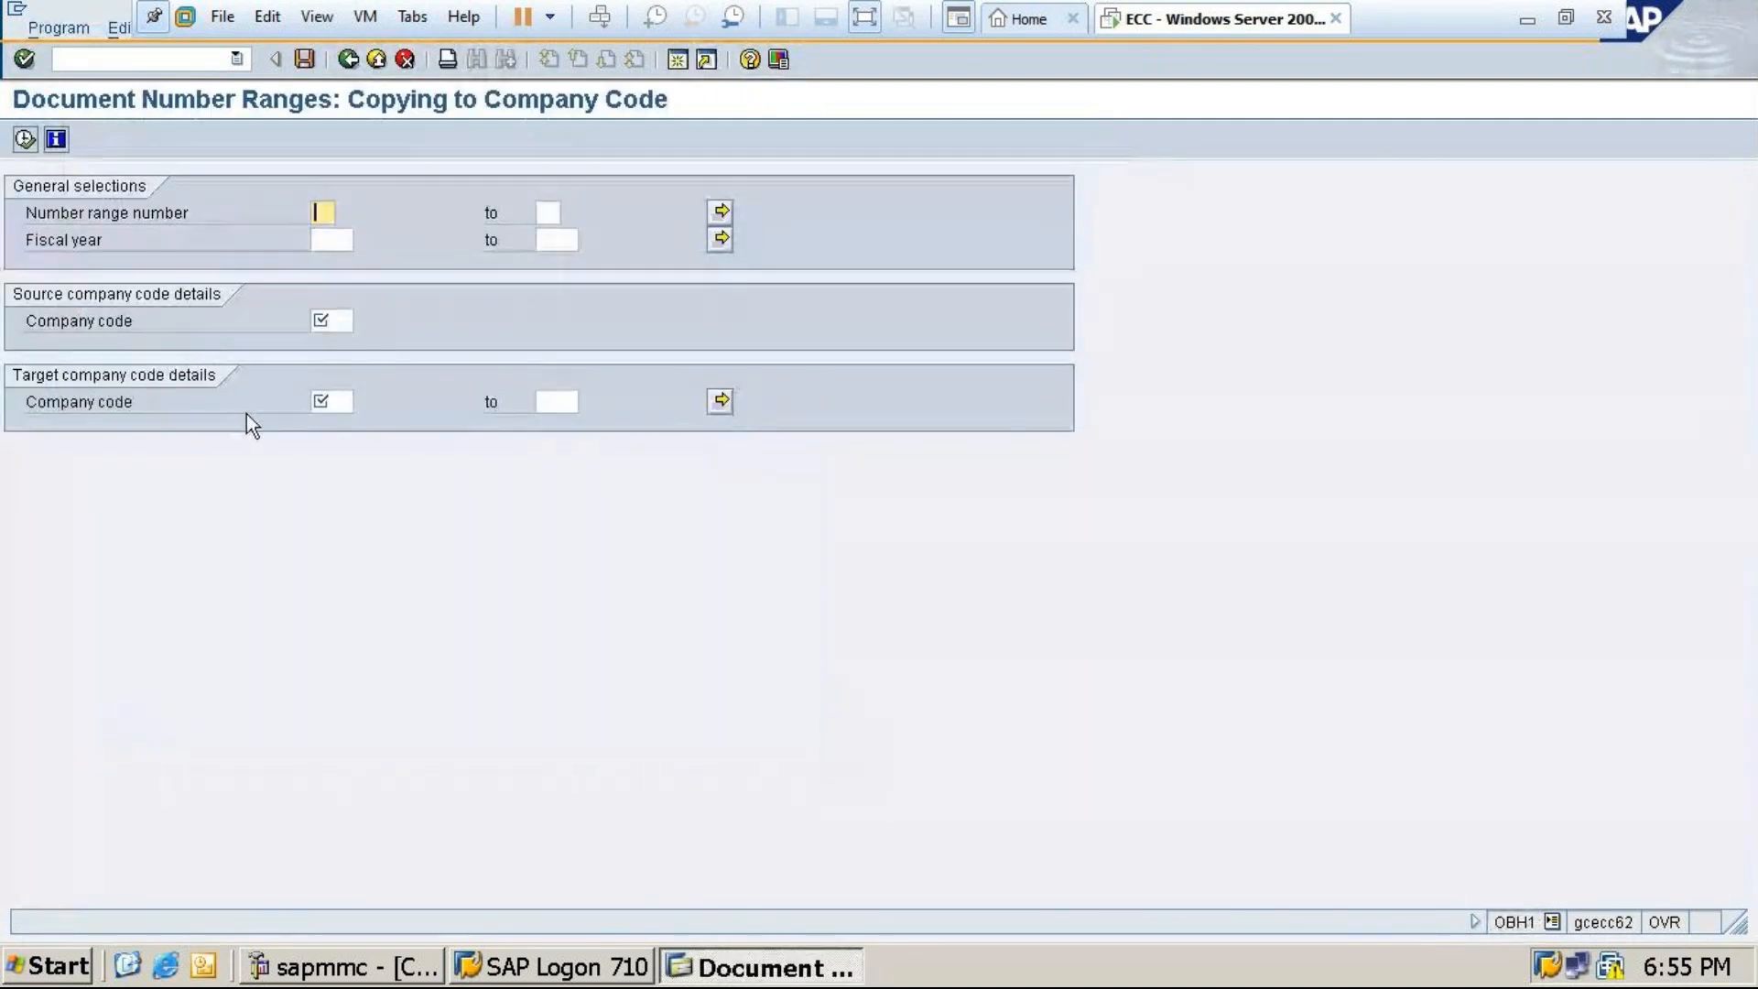
click(338, 320)
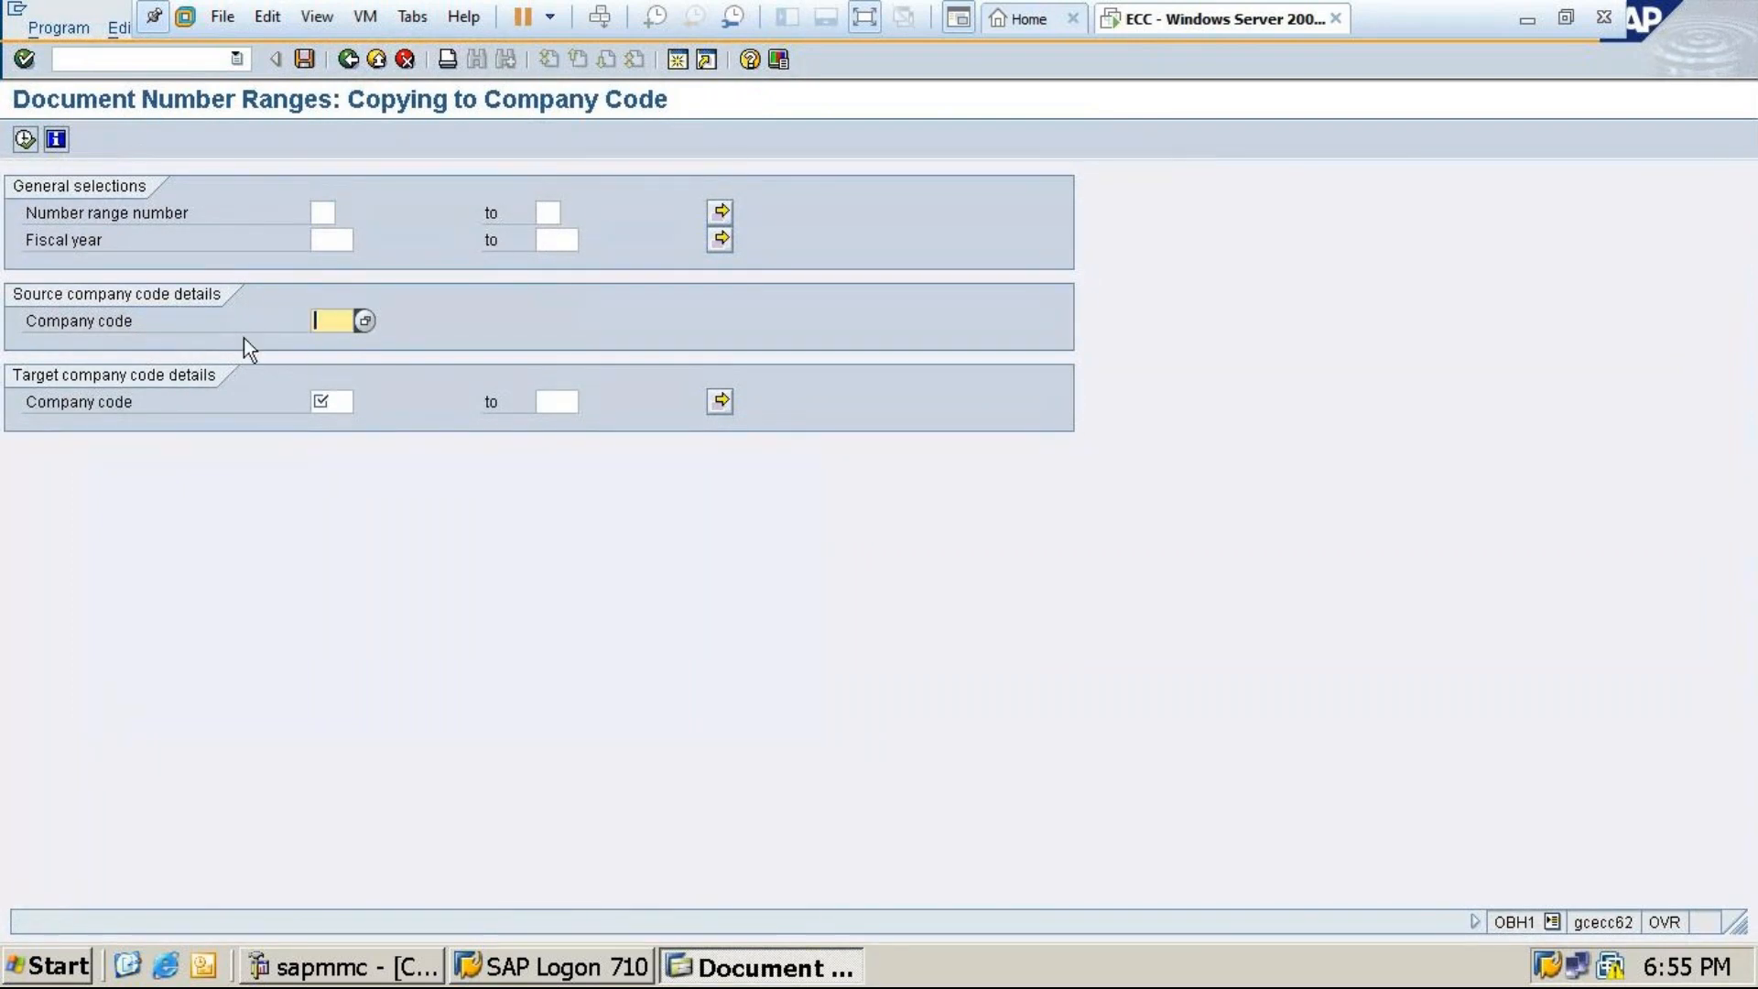
click(335, 238)
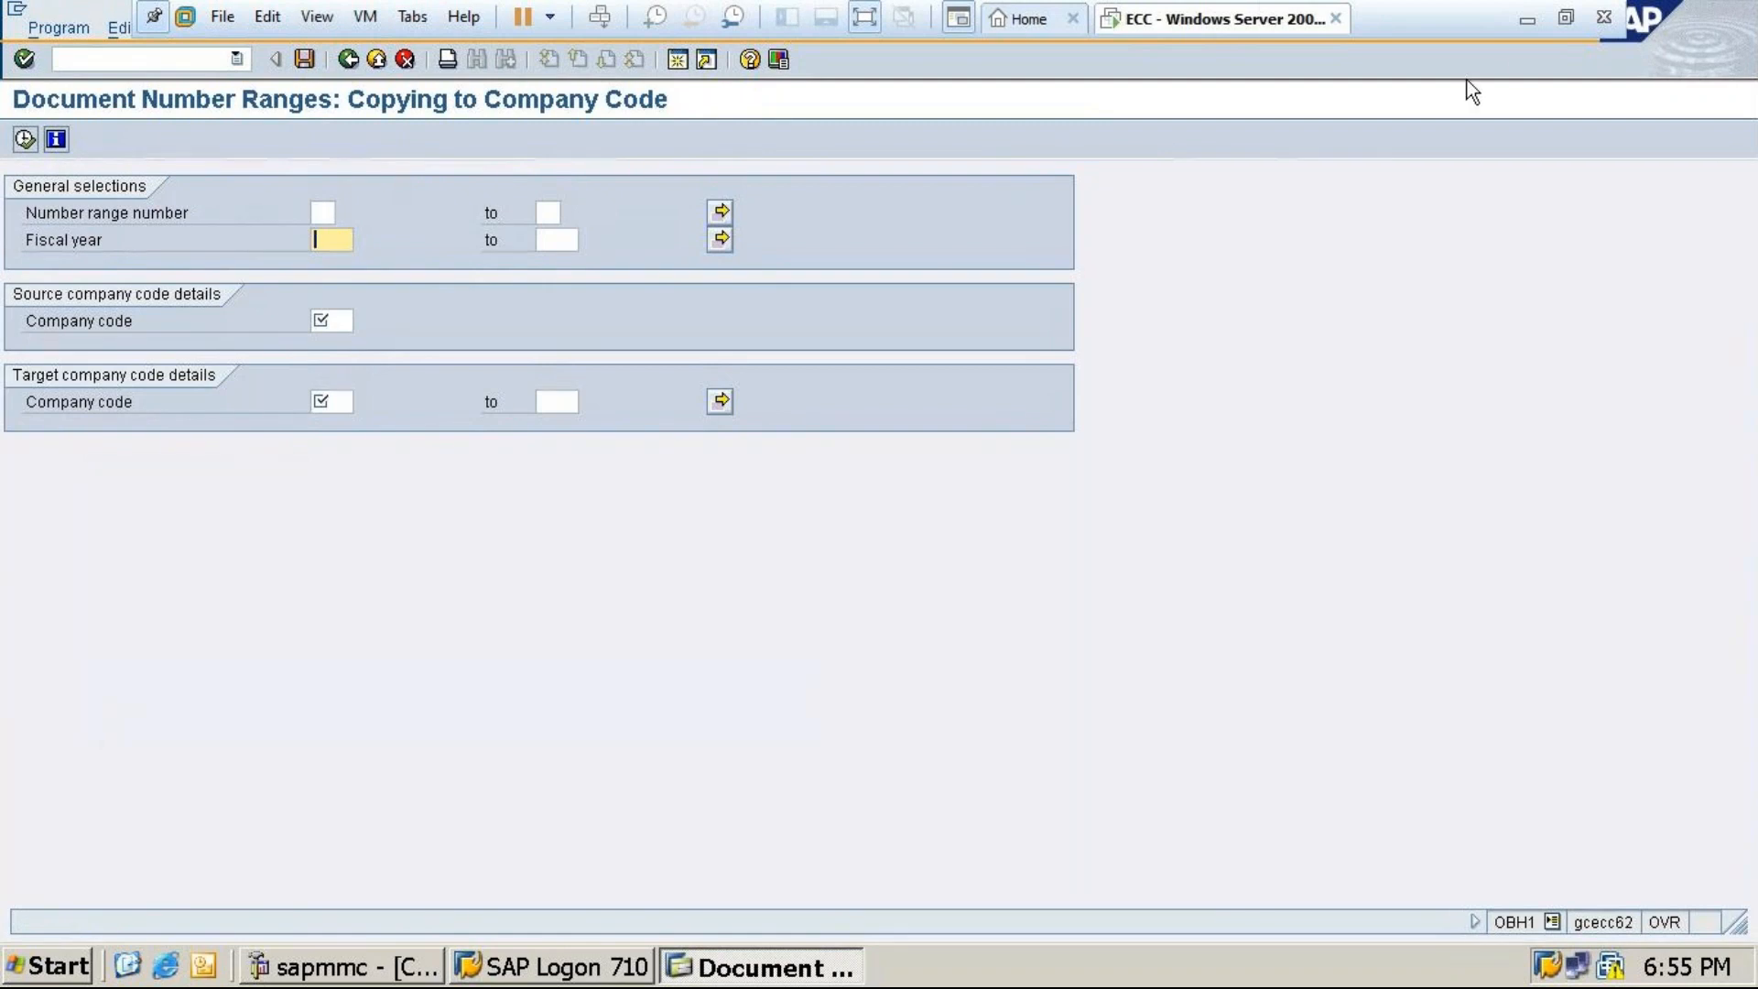
click(1517, 24)
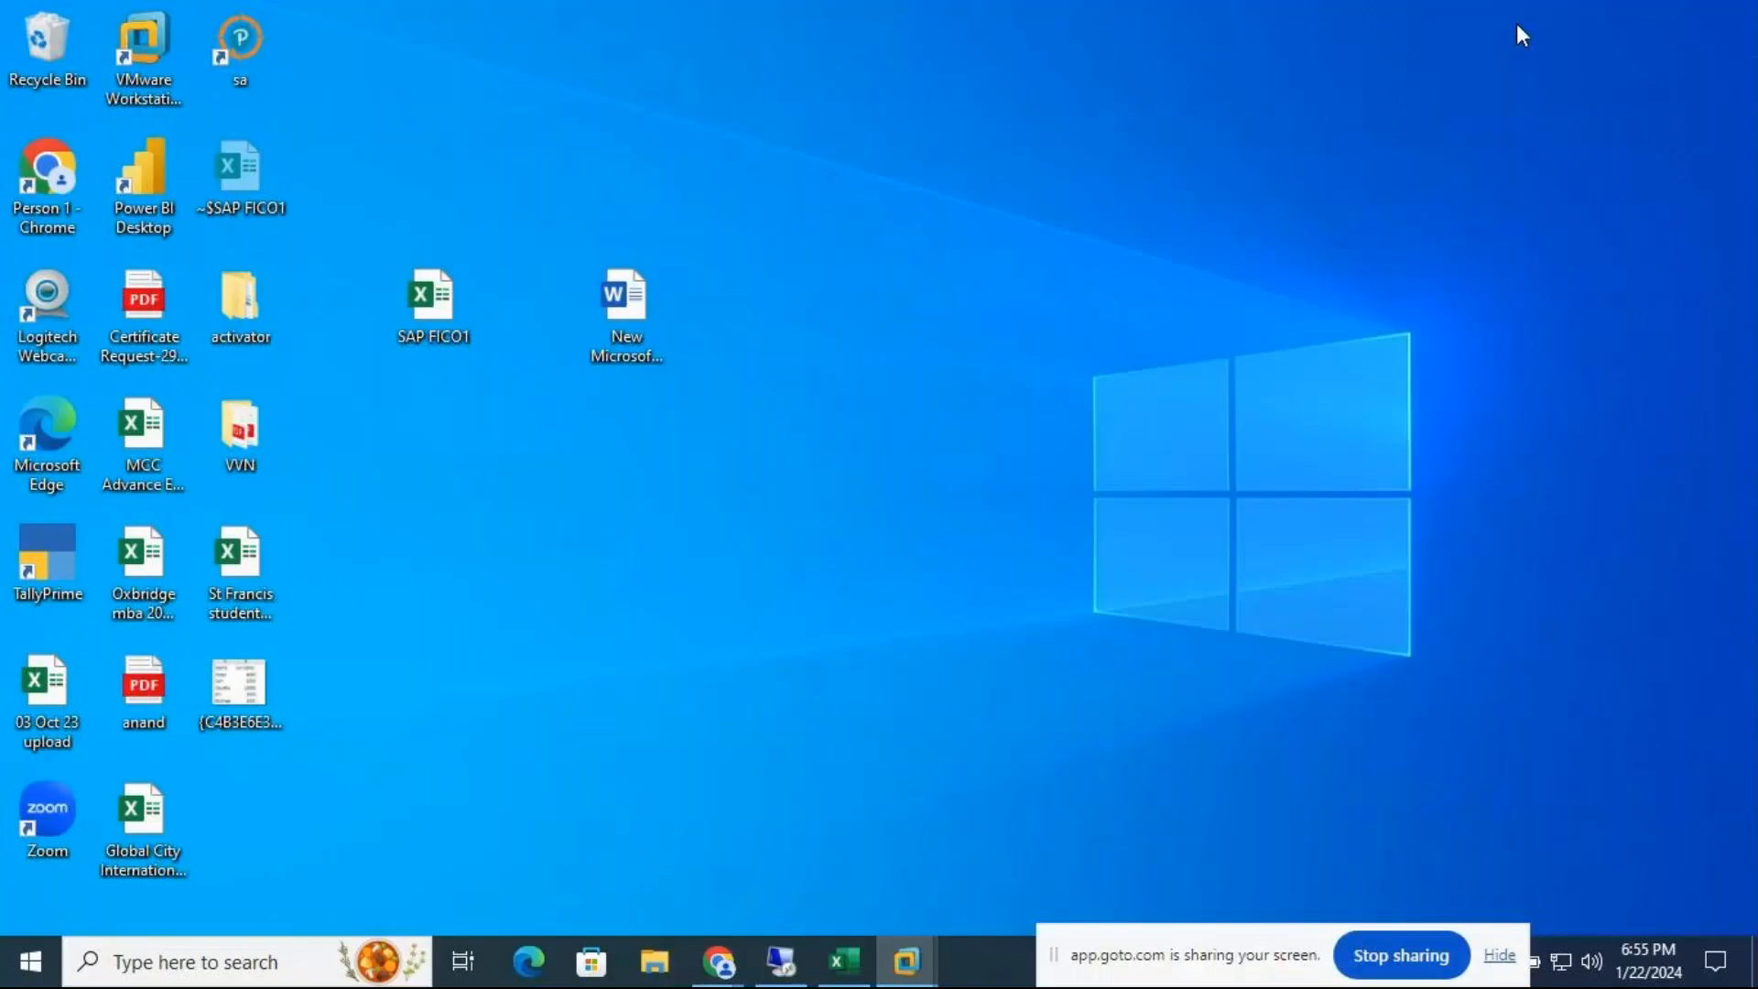
Check the Document Type Number Range notes in the SAP FICO1 workbook, then minimise Excel
click(842, 962)
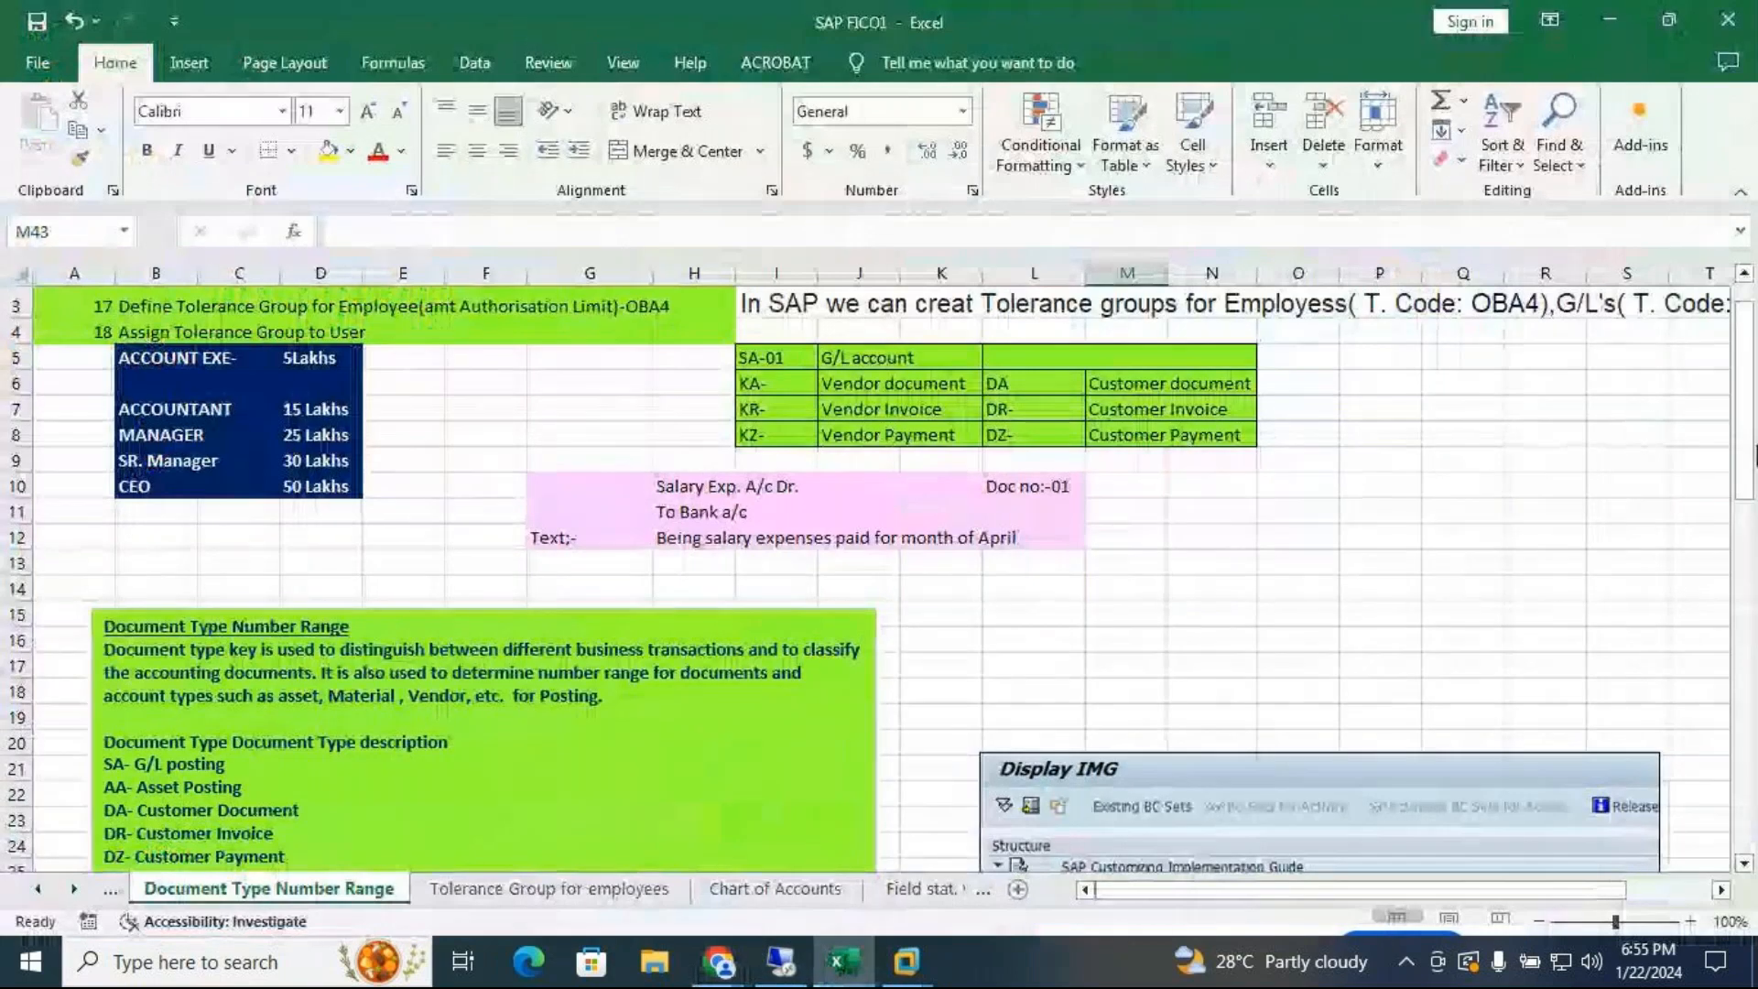
drag(1745, 455, 1744, 438)
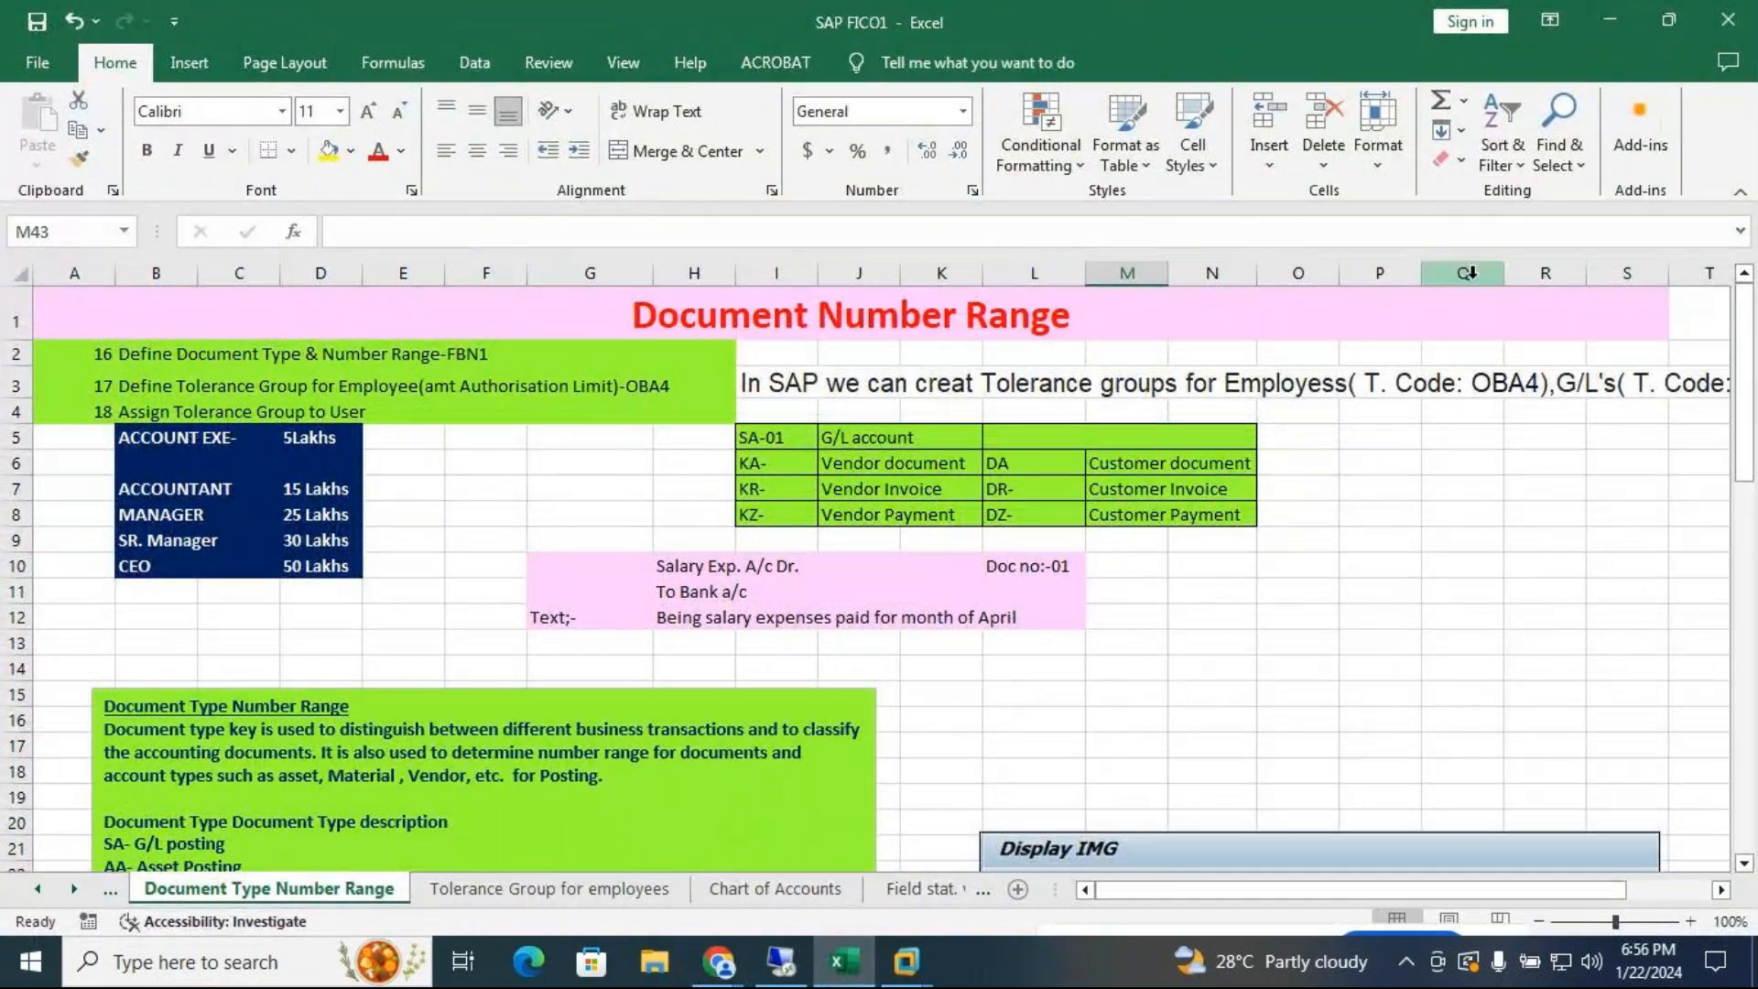
click(1619, 18)
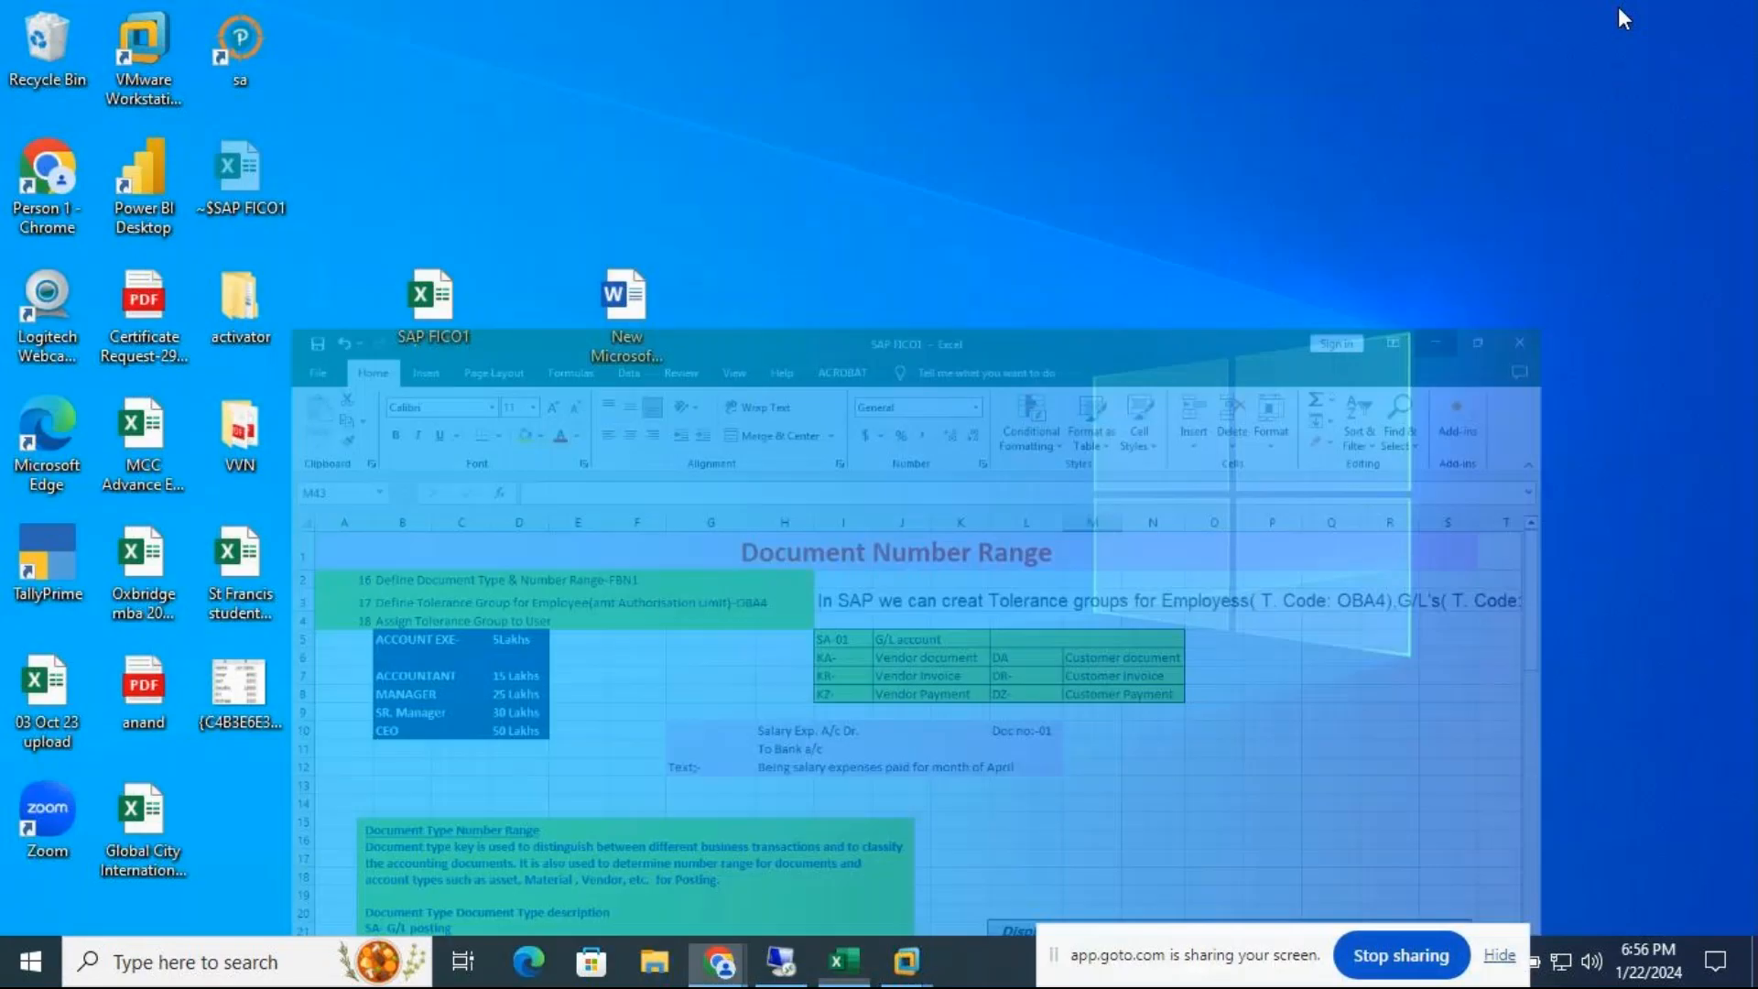
Return to SAP and back out of the copy screen to the SAP Easy Access menu
mouse_move(906, 962)
click(1064, 850)
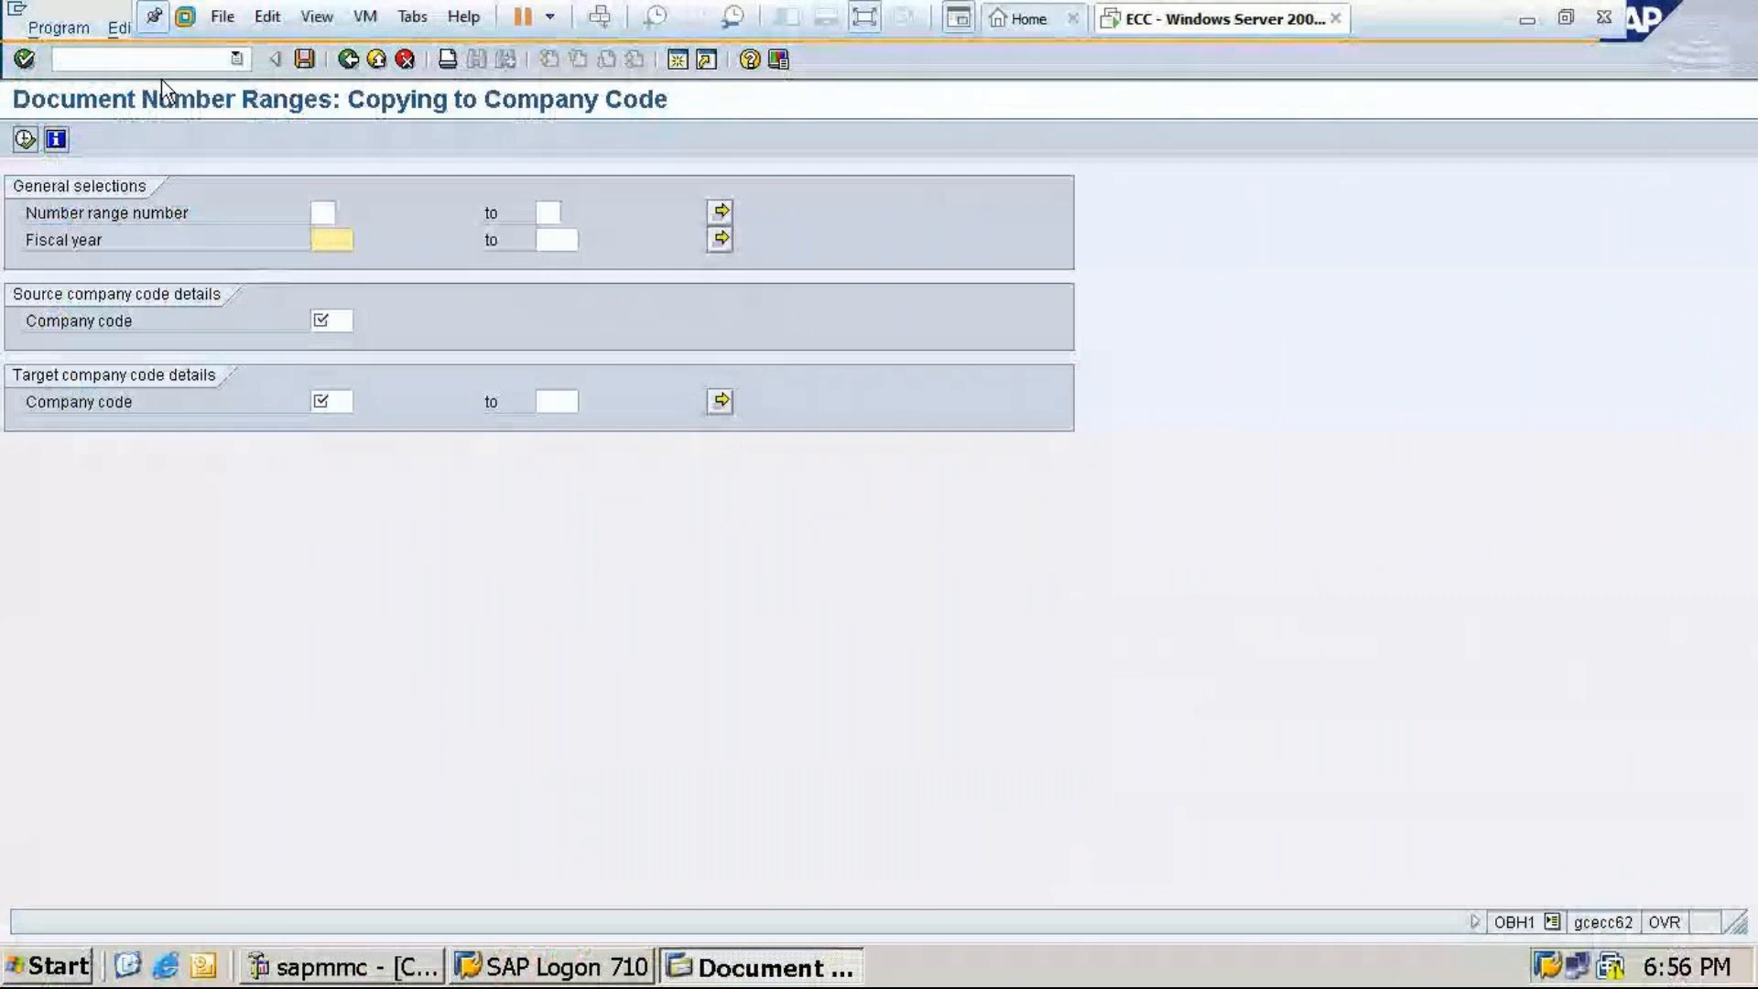
click(350, 57)
click(349, 57)
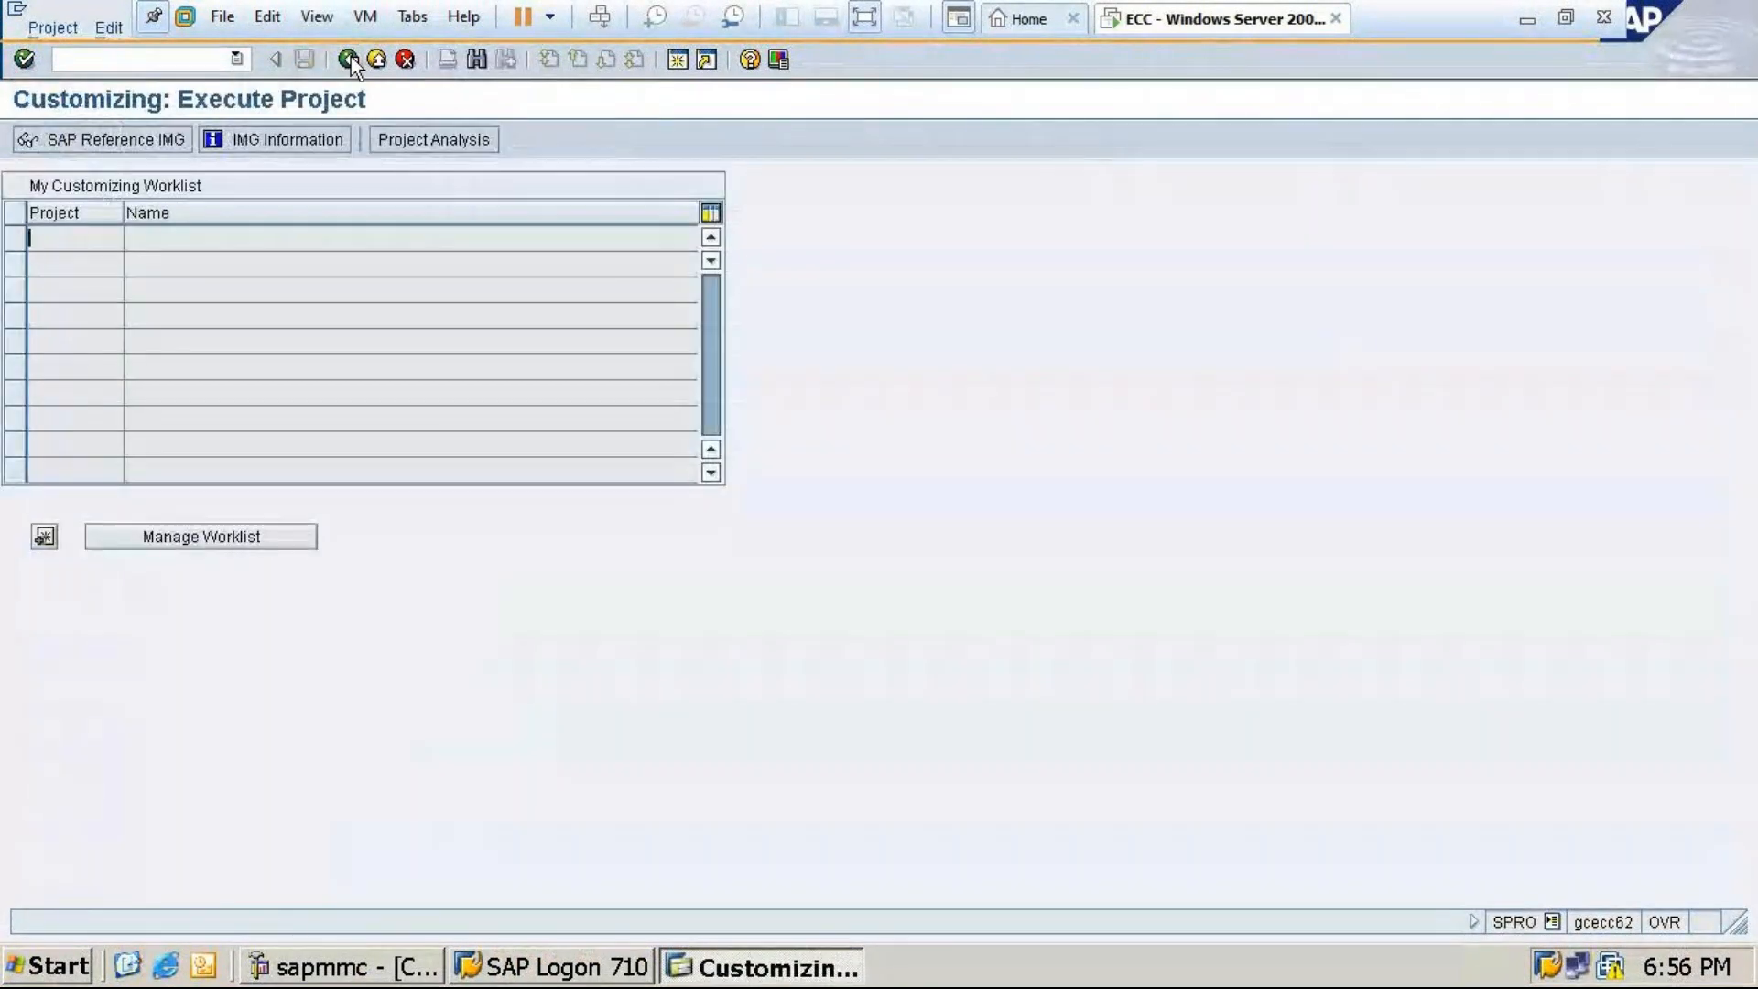
click(350, 57)
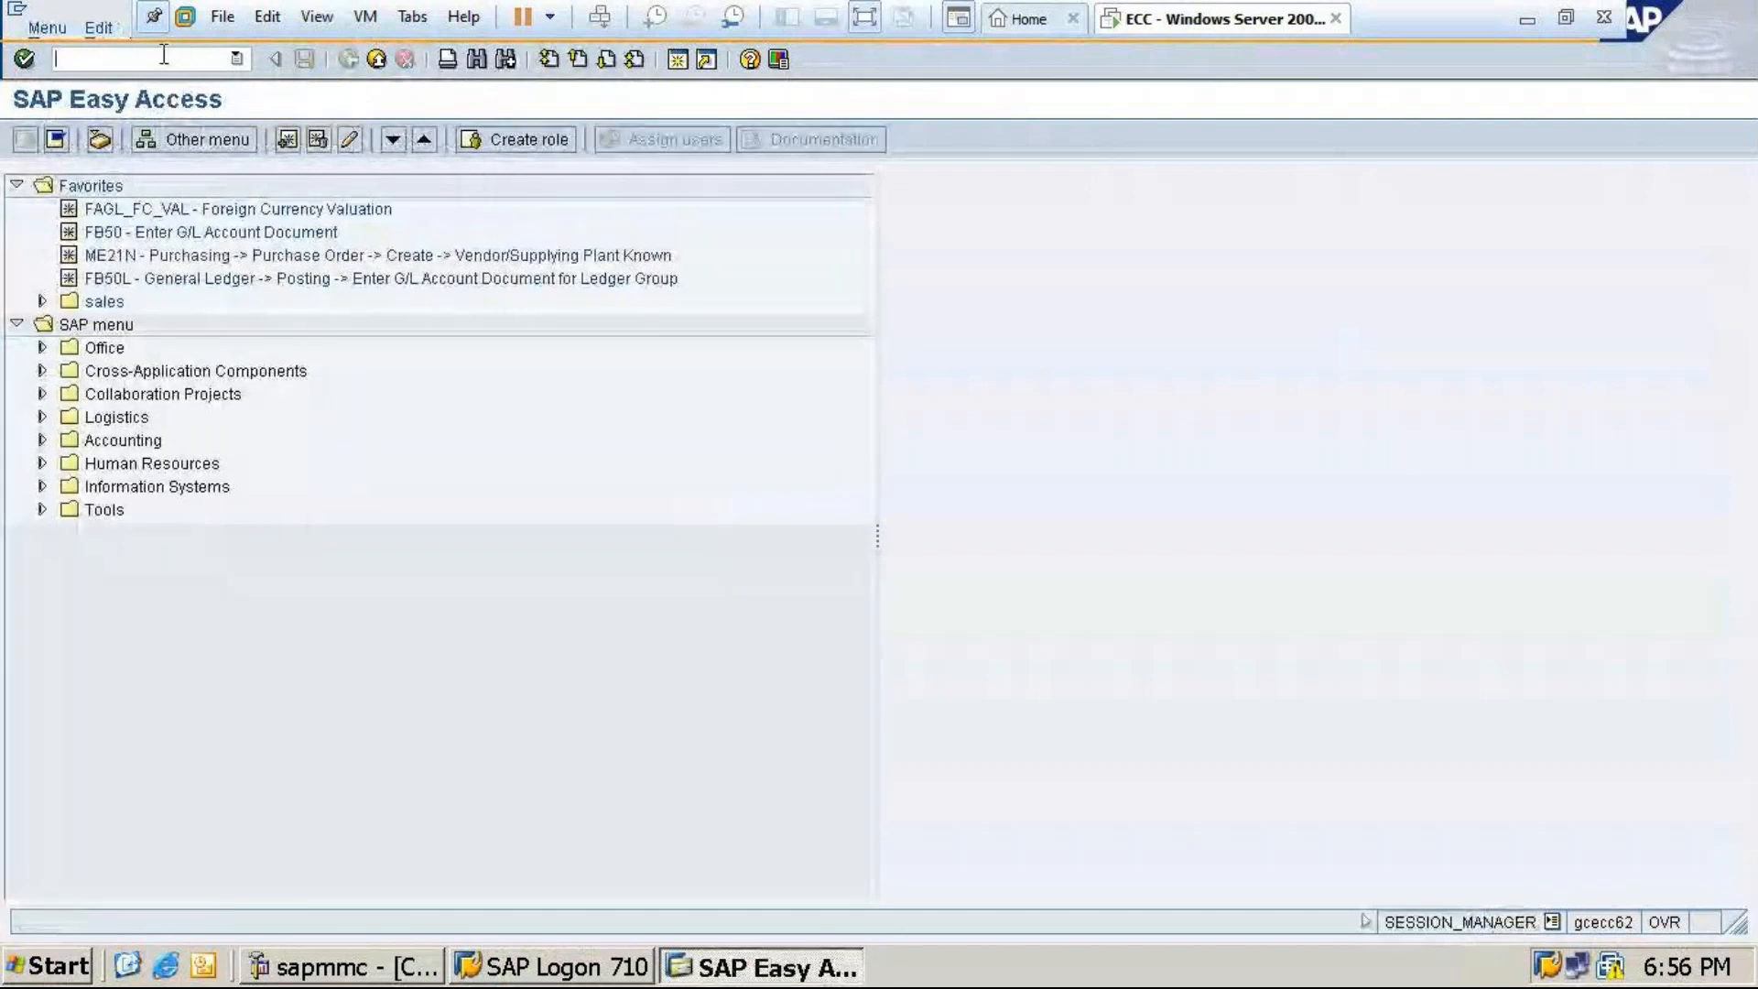
Open Number Ranges For Accounting Documents directly with /nFBN1, then go back to Easy Access
click(161, 57)
text(/nf)
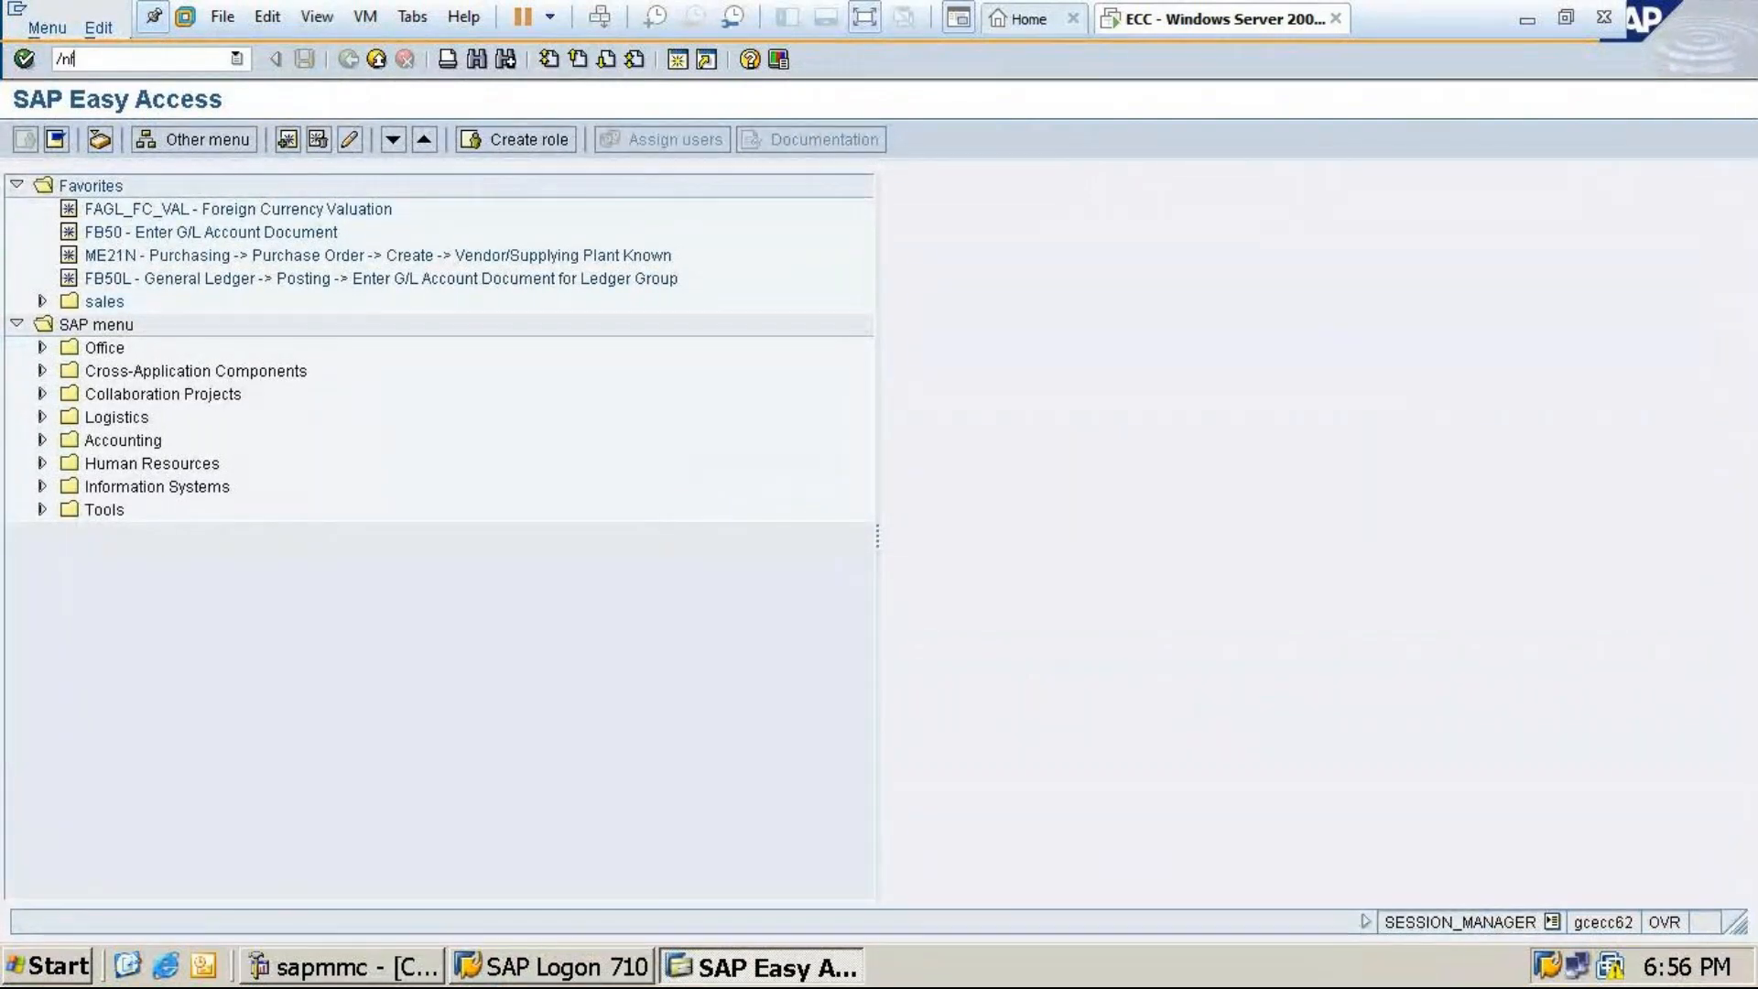
text(bn1)
key(Return)
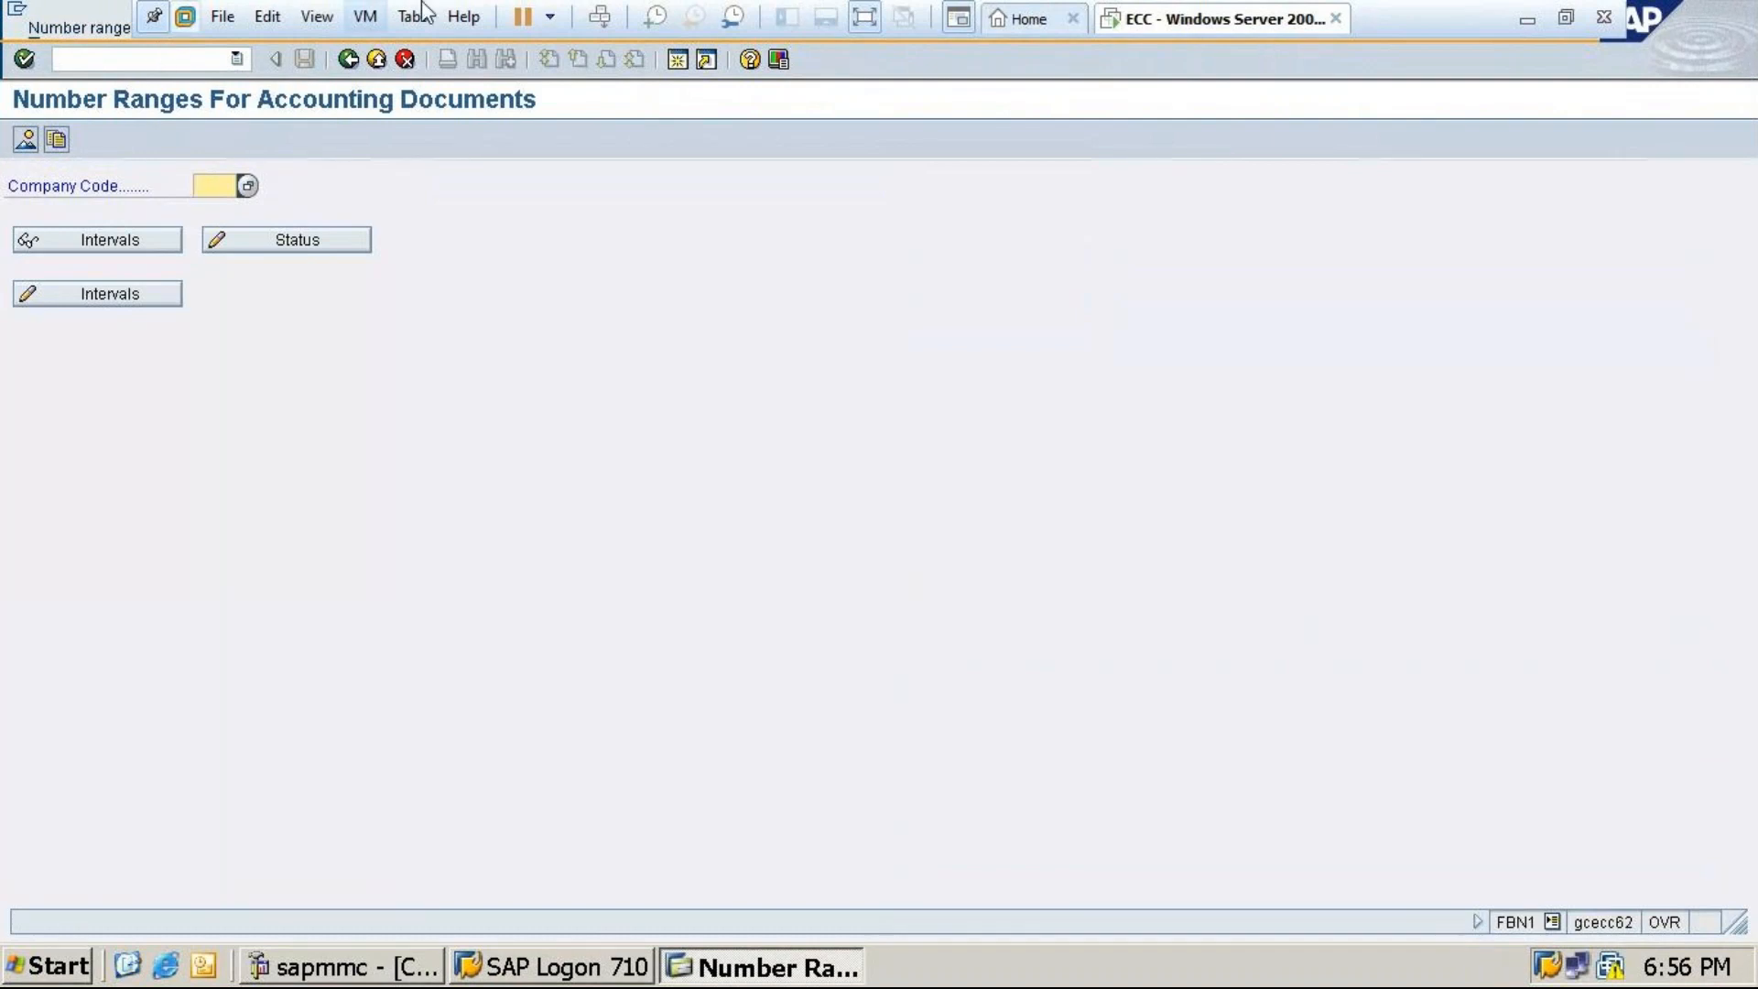
click(351, 63)
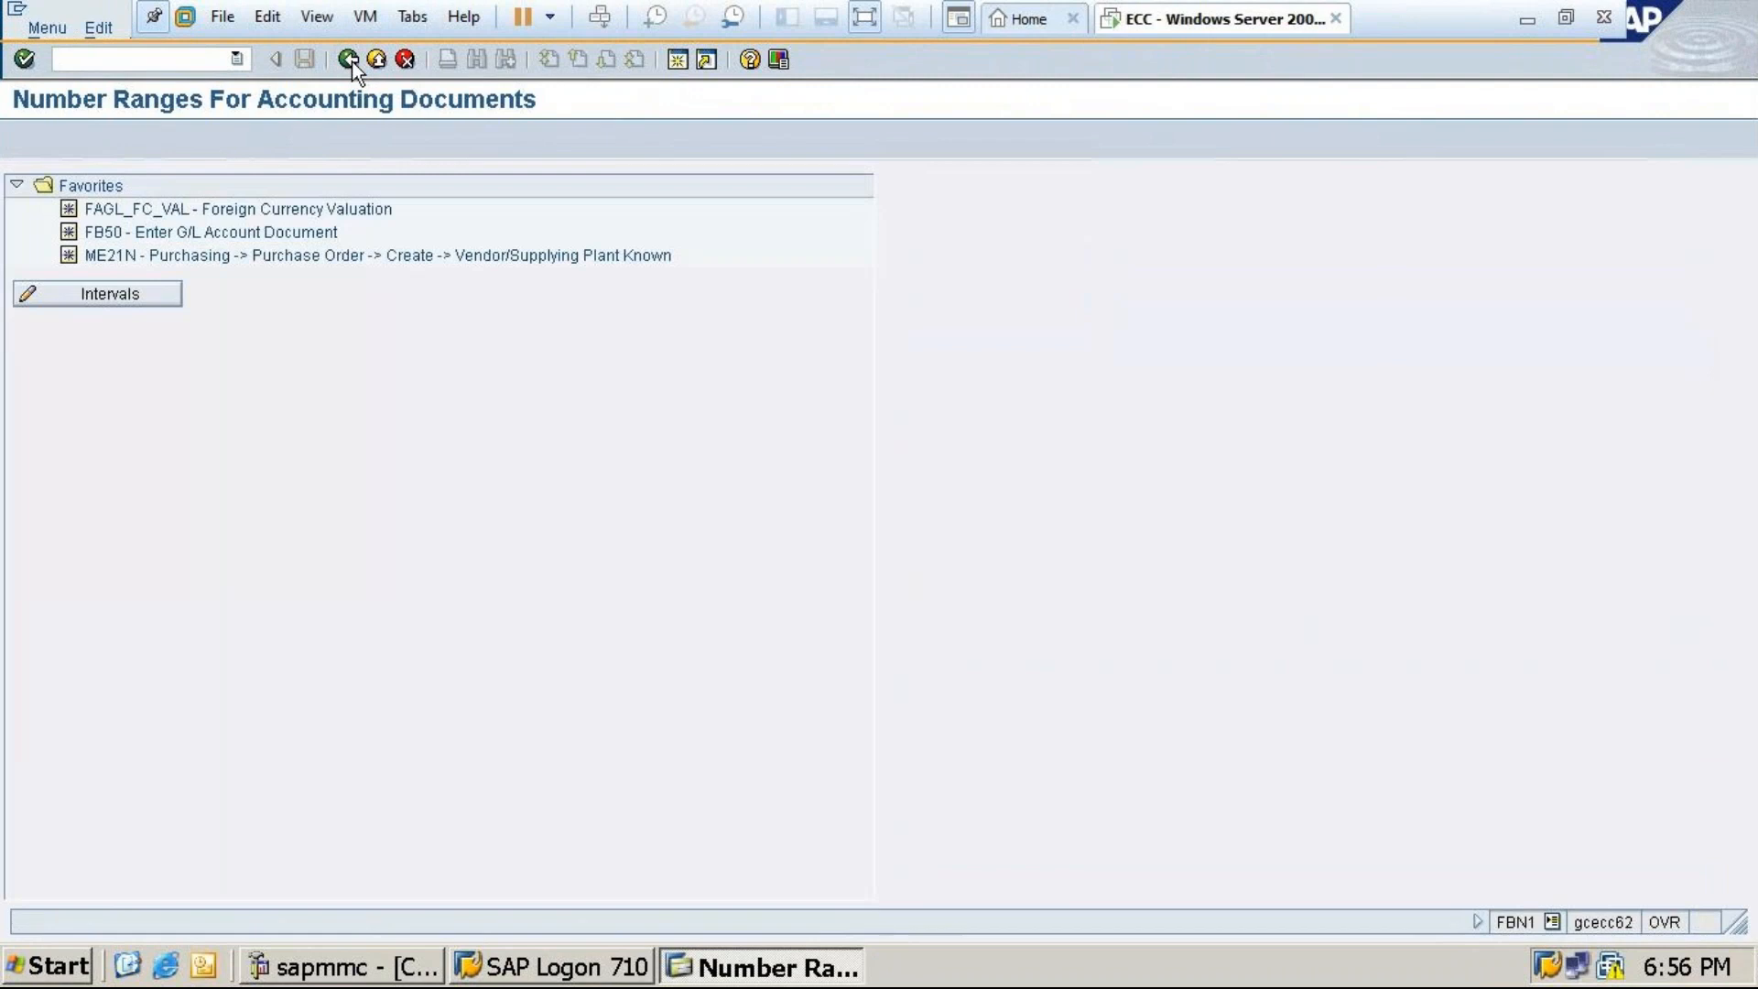
Minimize the VM and copy the SAP FICO spreadsheet in the Downloads folder
click(1527, 20)
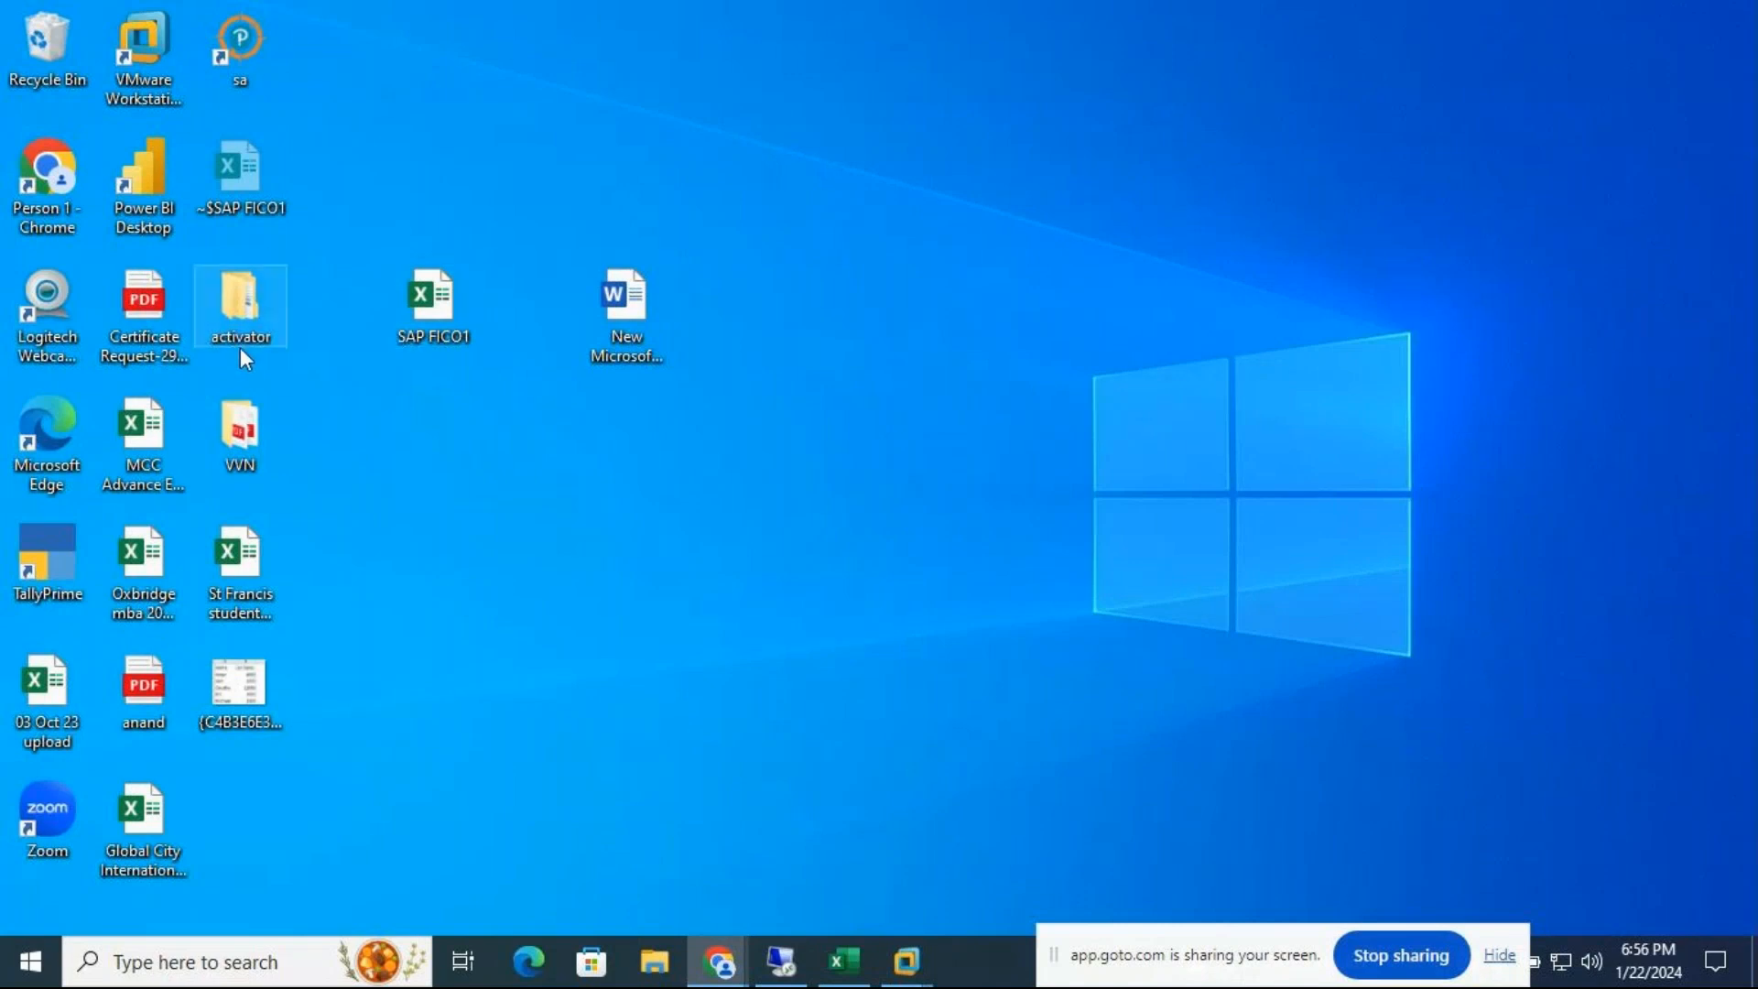
click(656, 961)
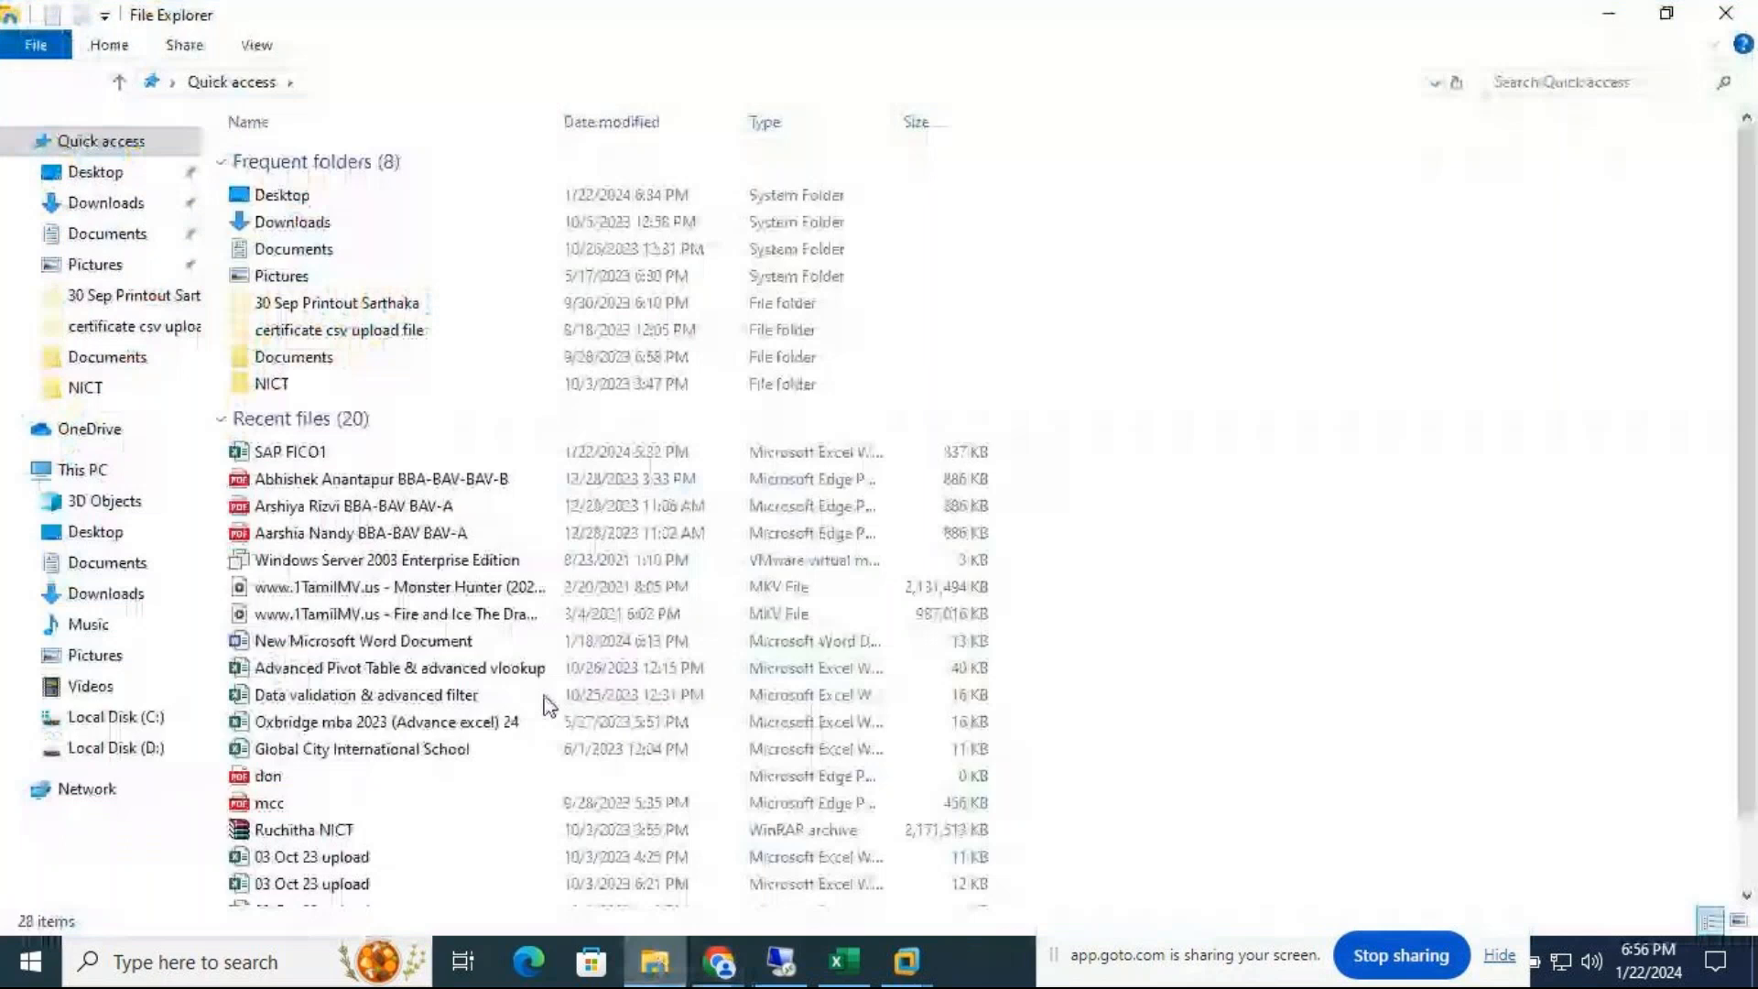
click(286, 227)
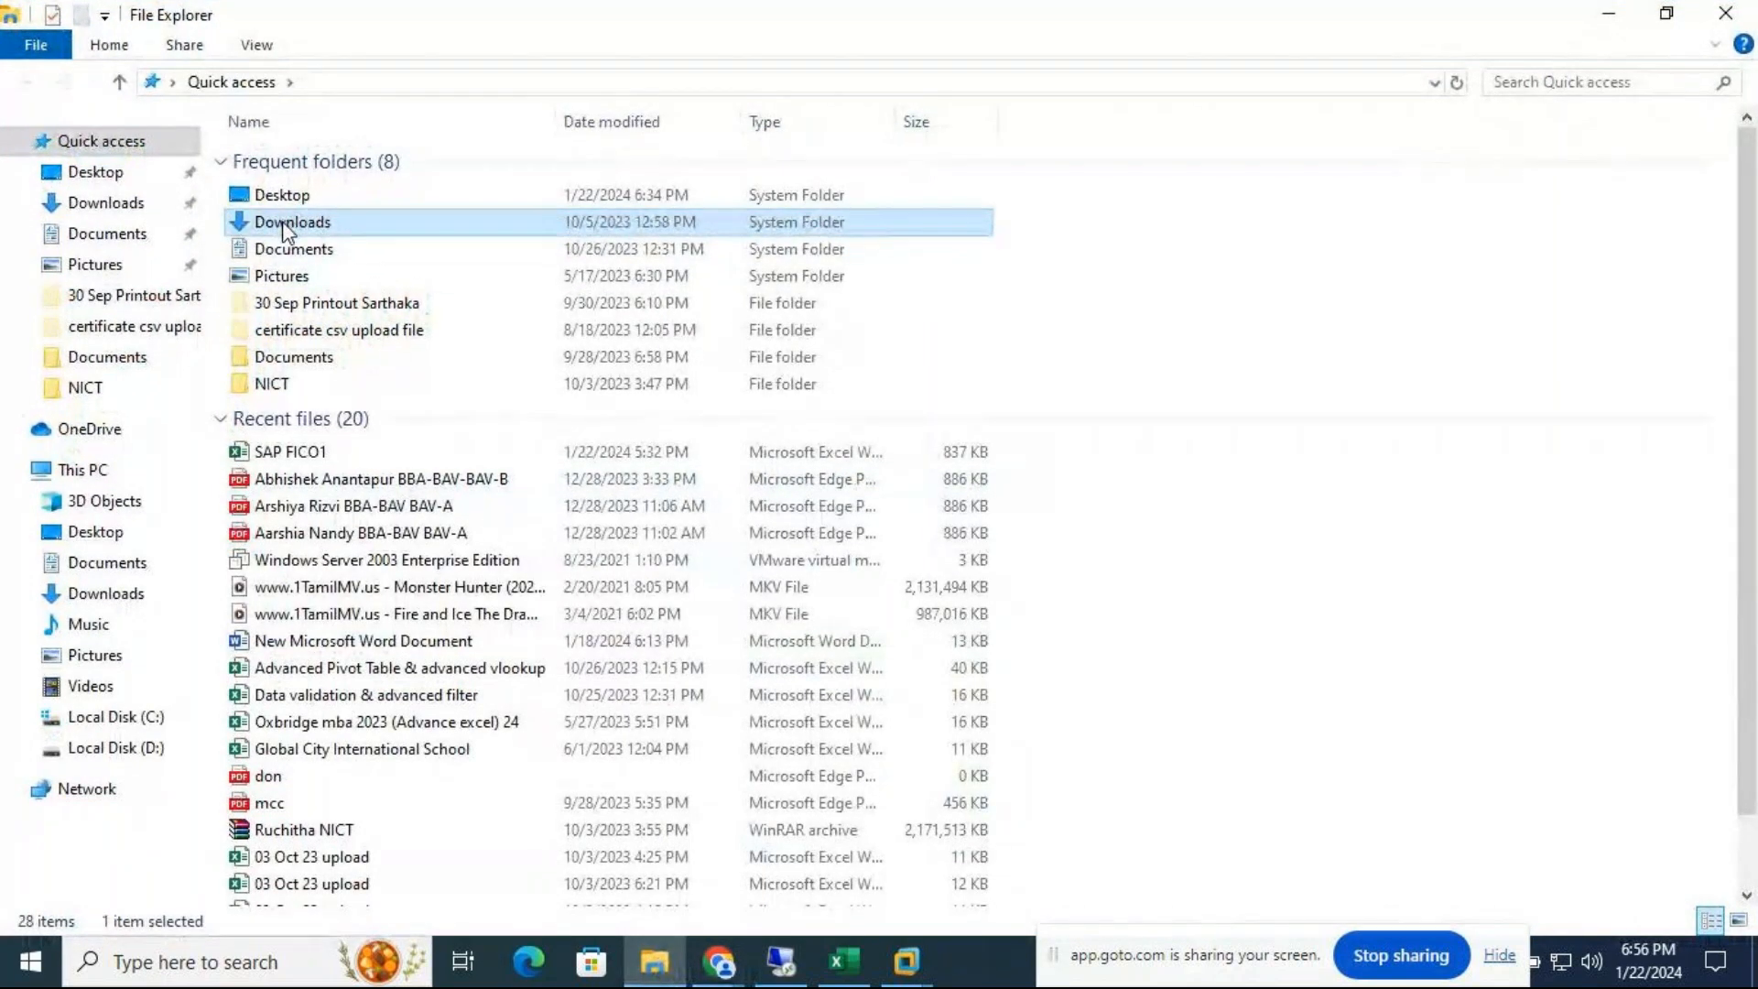
click(116, 209)
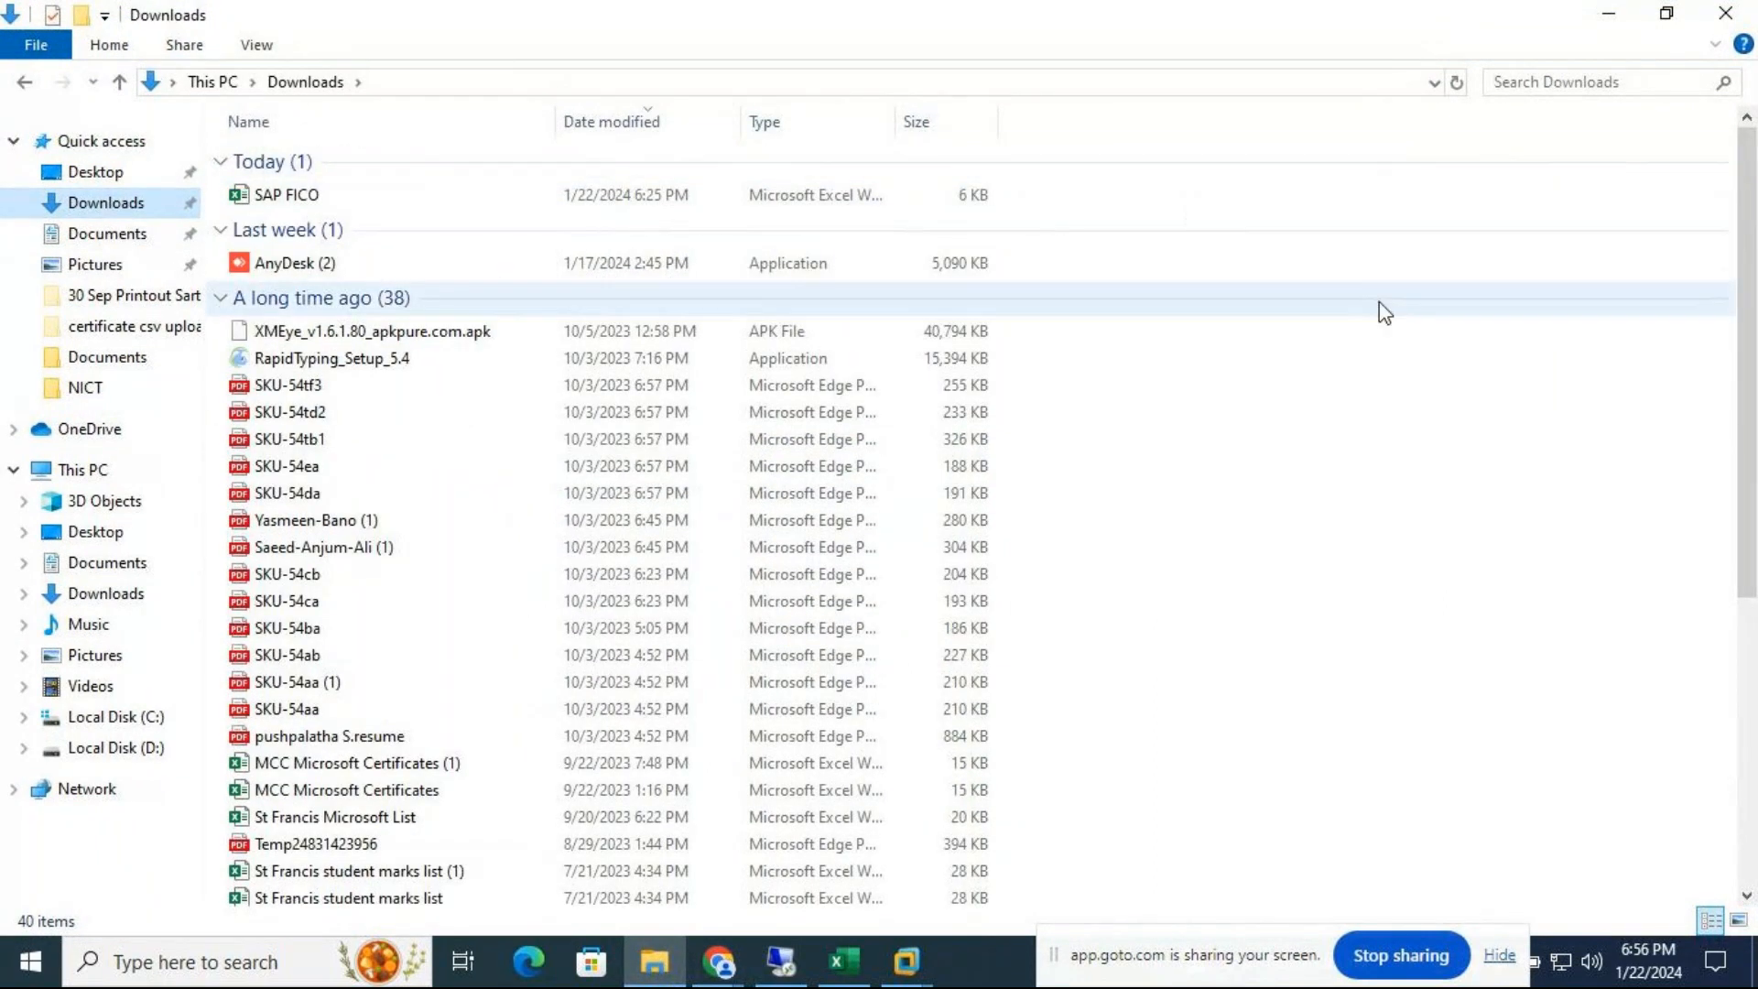
click(288, 199)
right_click(287, 202)
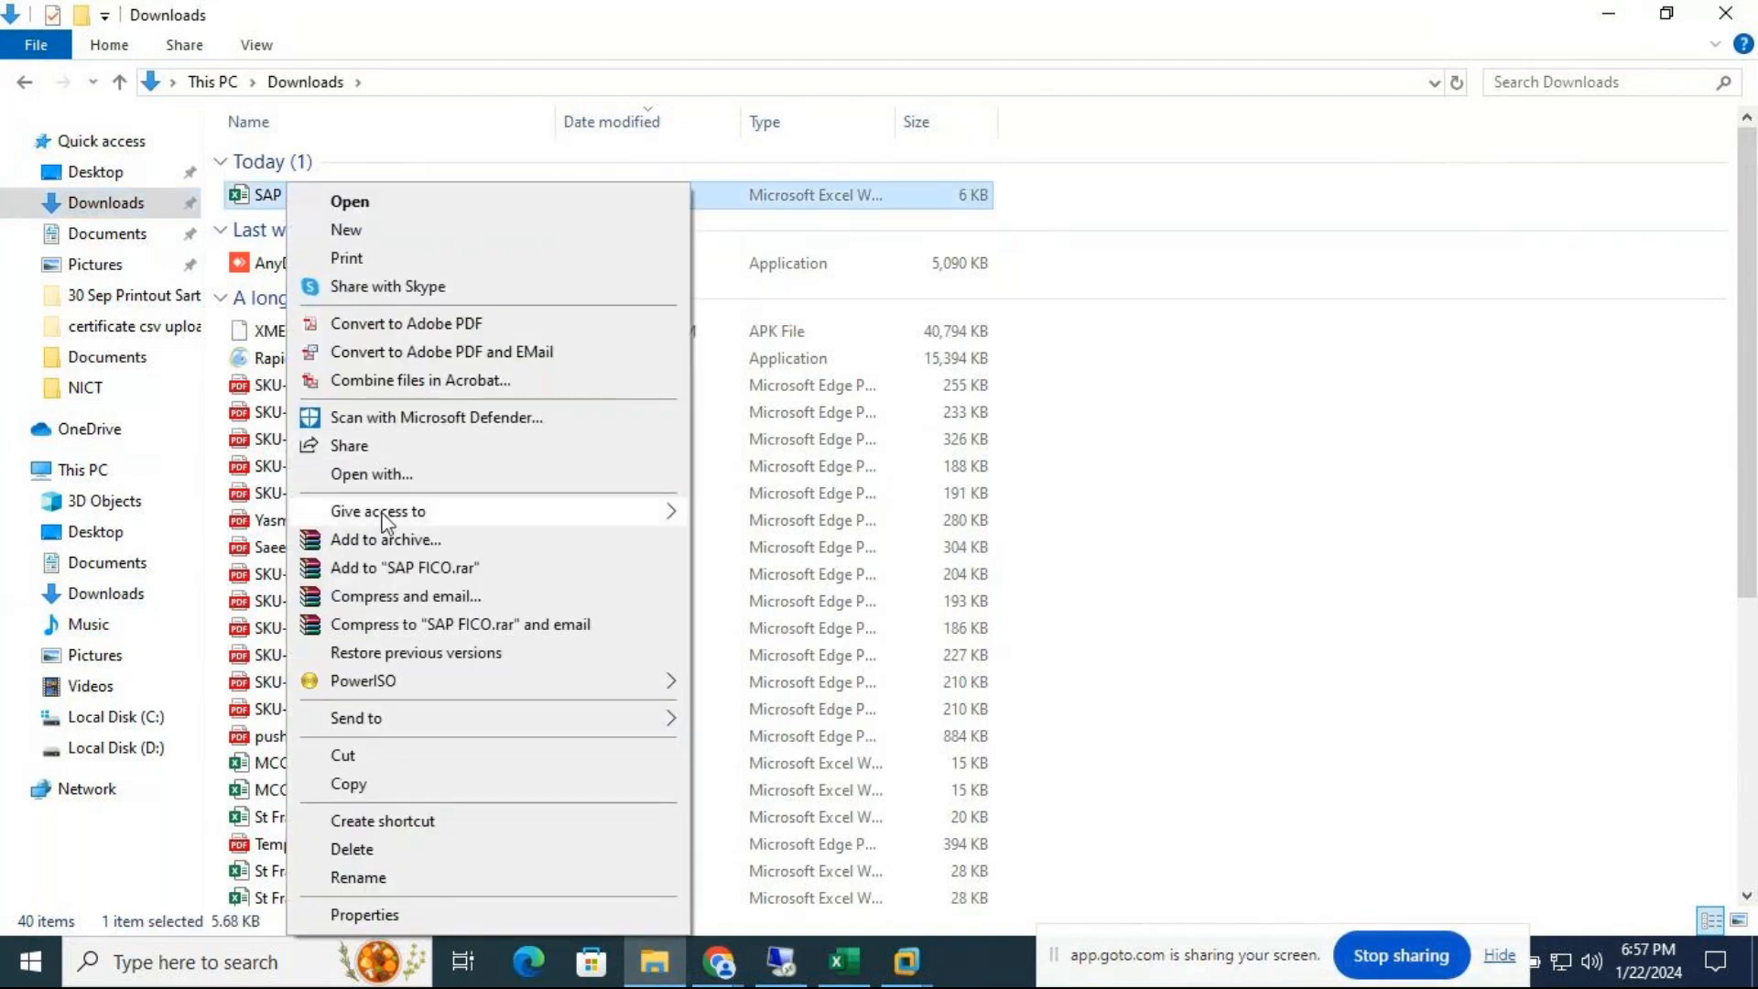
click(363, 791)
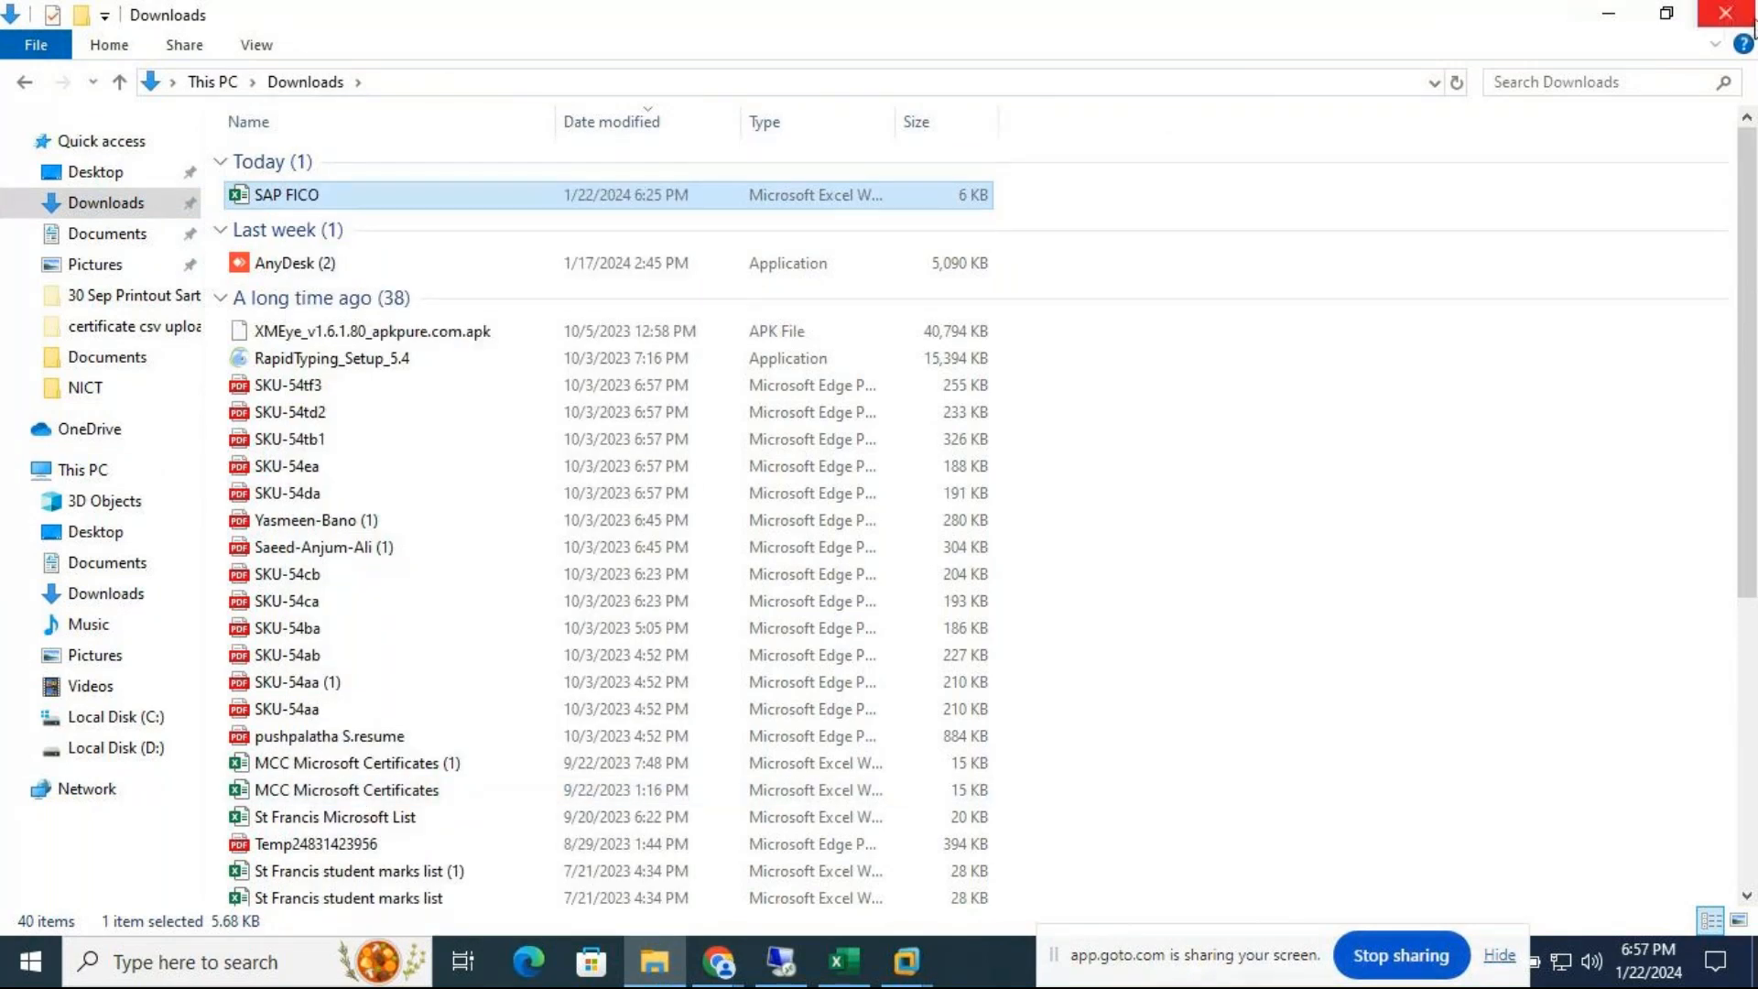
Paste the copied SAP FICO file onto the Windows desktop beside SAP FICO1
click(1725, 13)
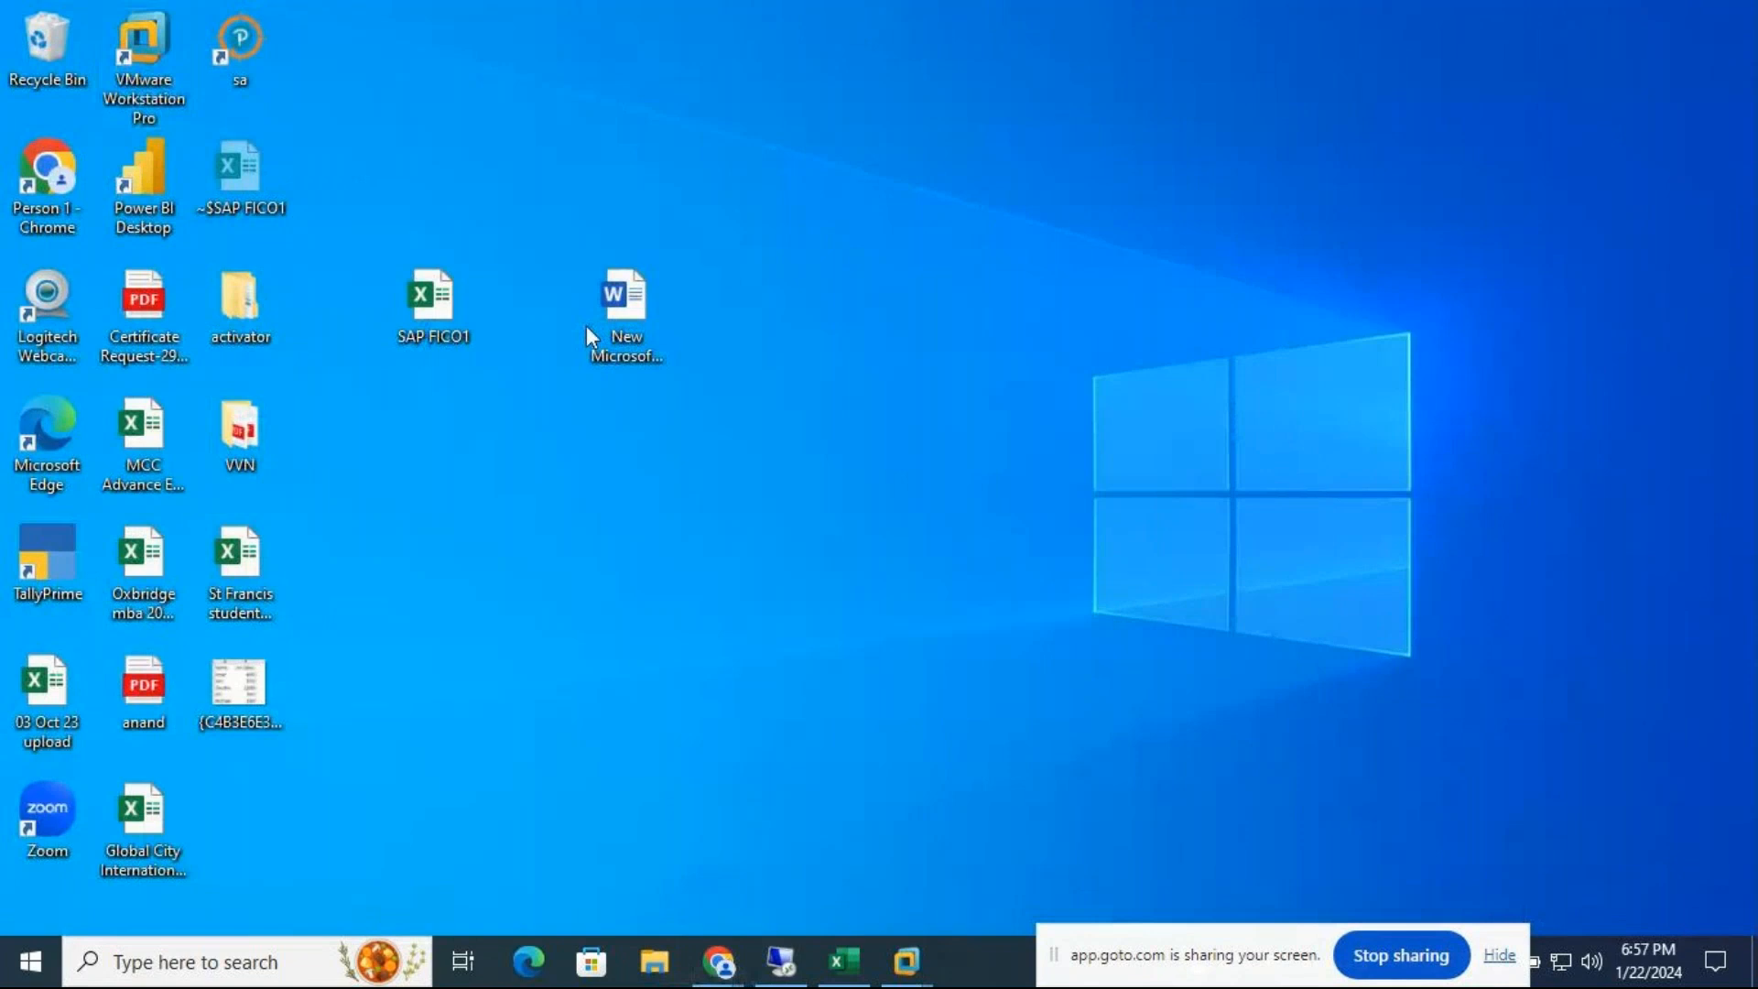
right_click(540, 502)
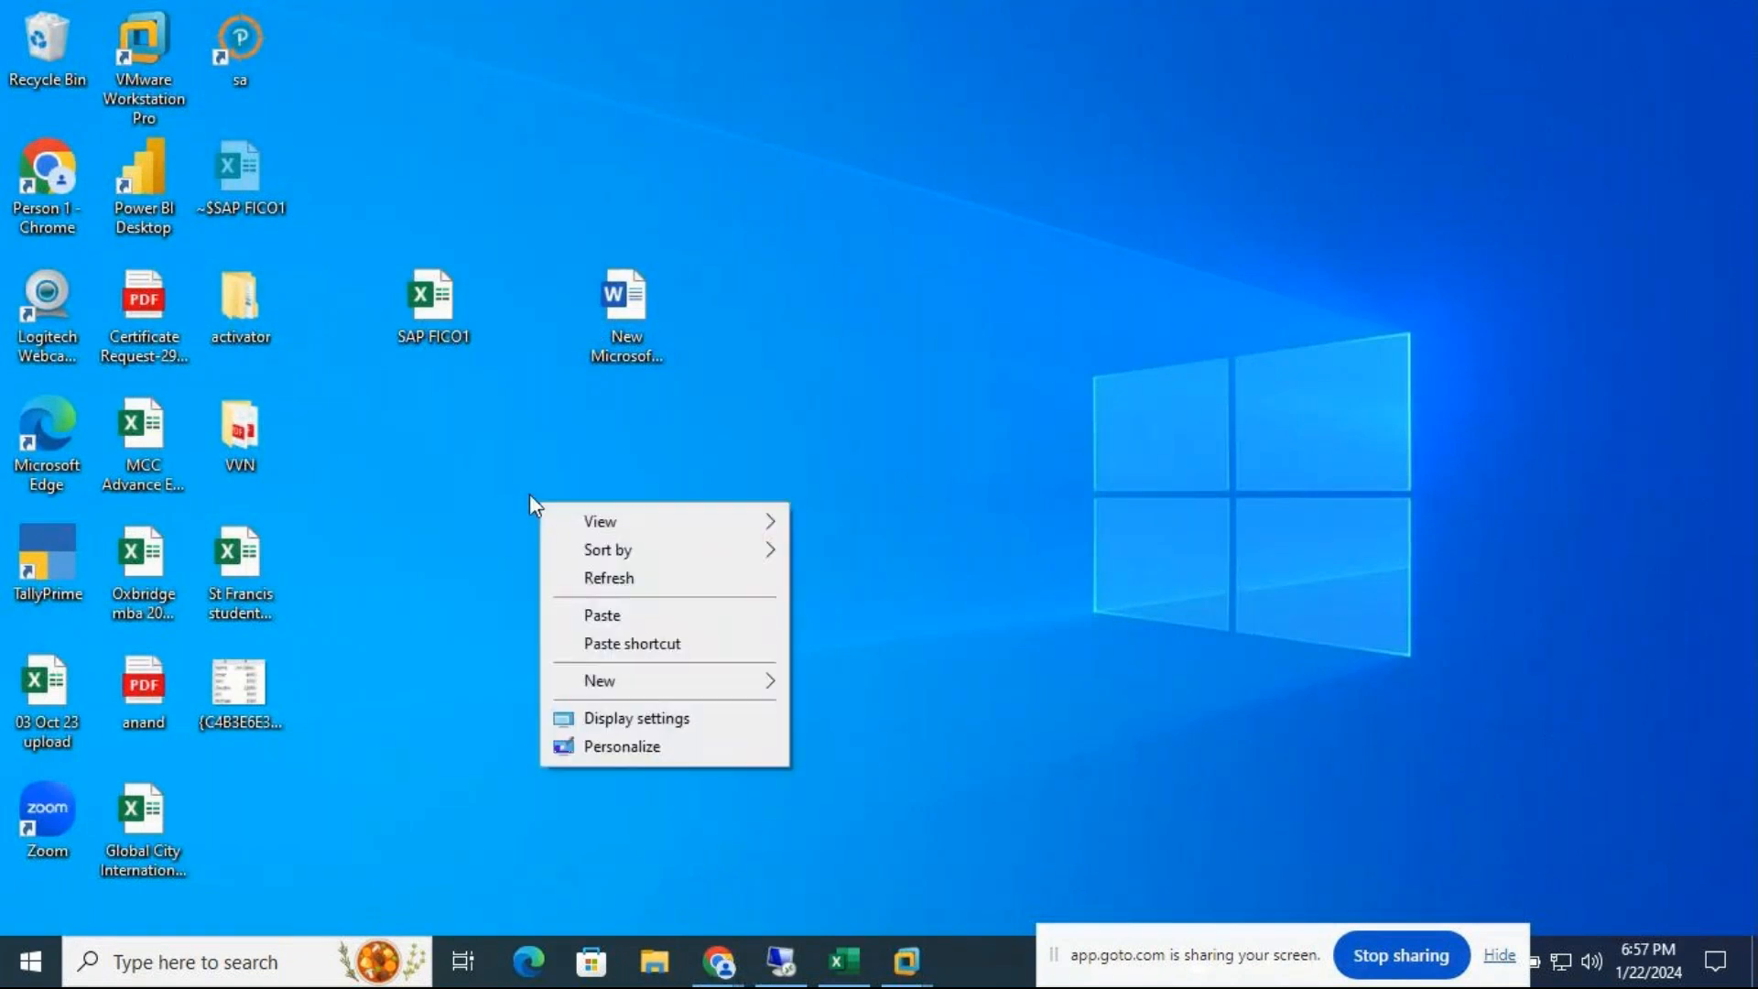
click(602, 614)
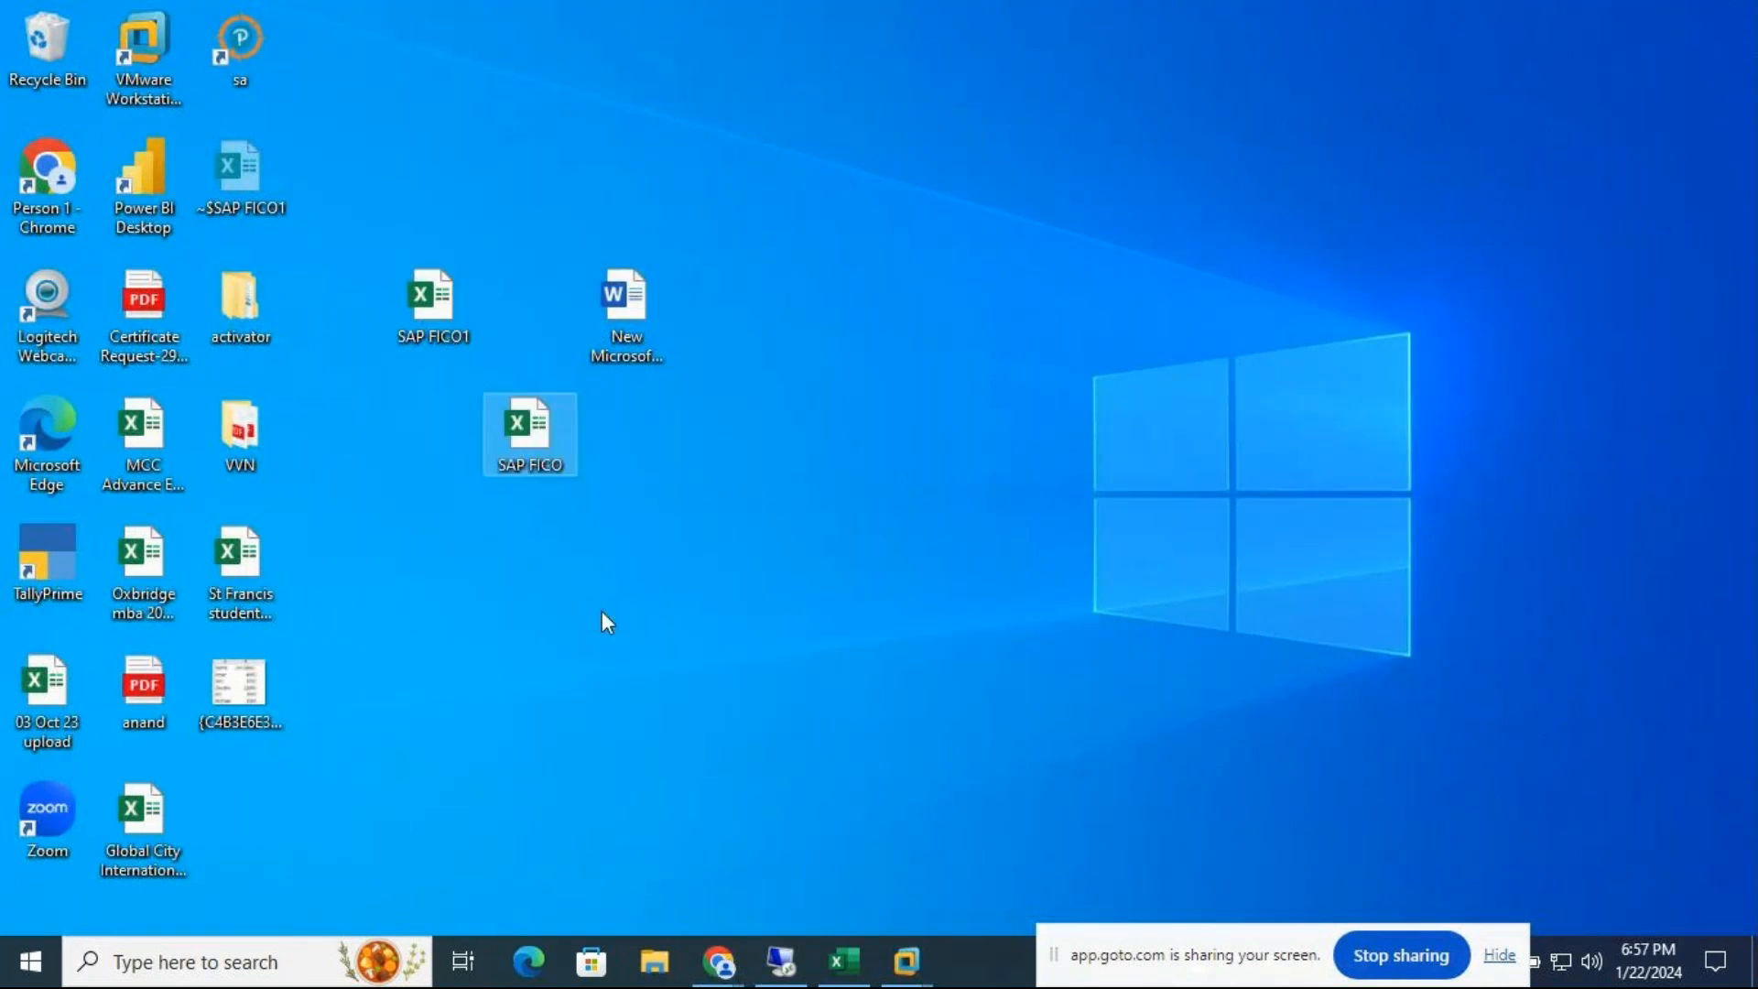
Open the desktop SAP FICO workbook listing T-codes like OX15, OB29, FBV2, with editing enabled
double_click(536, 419)
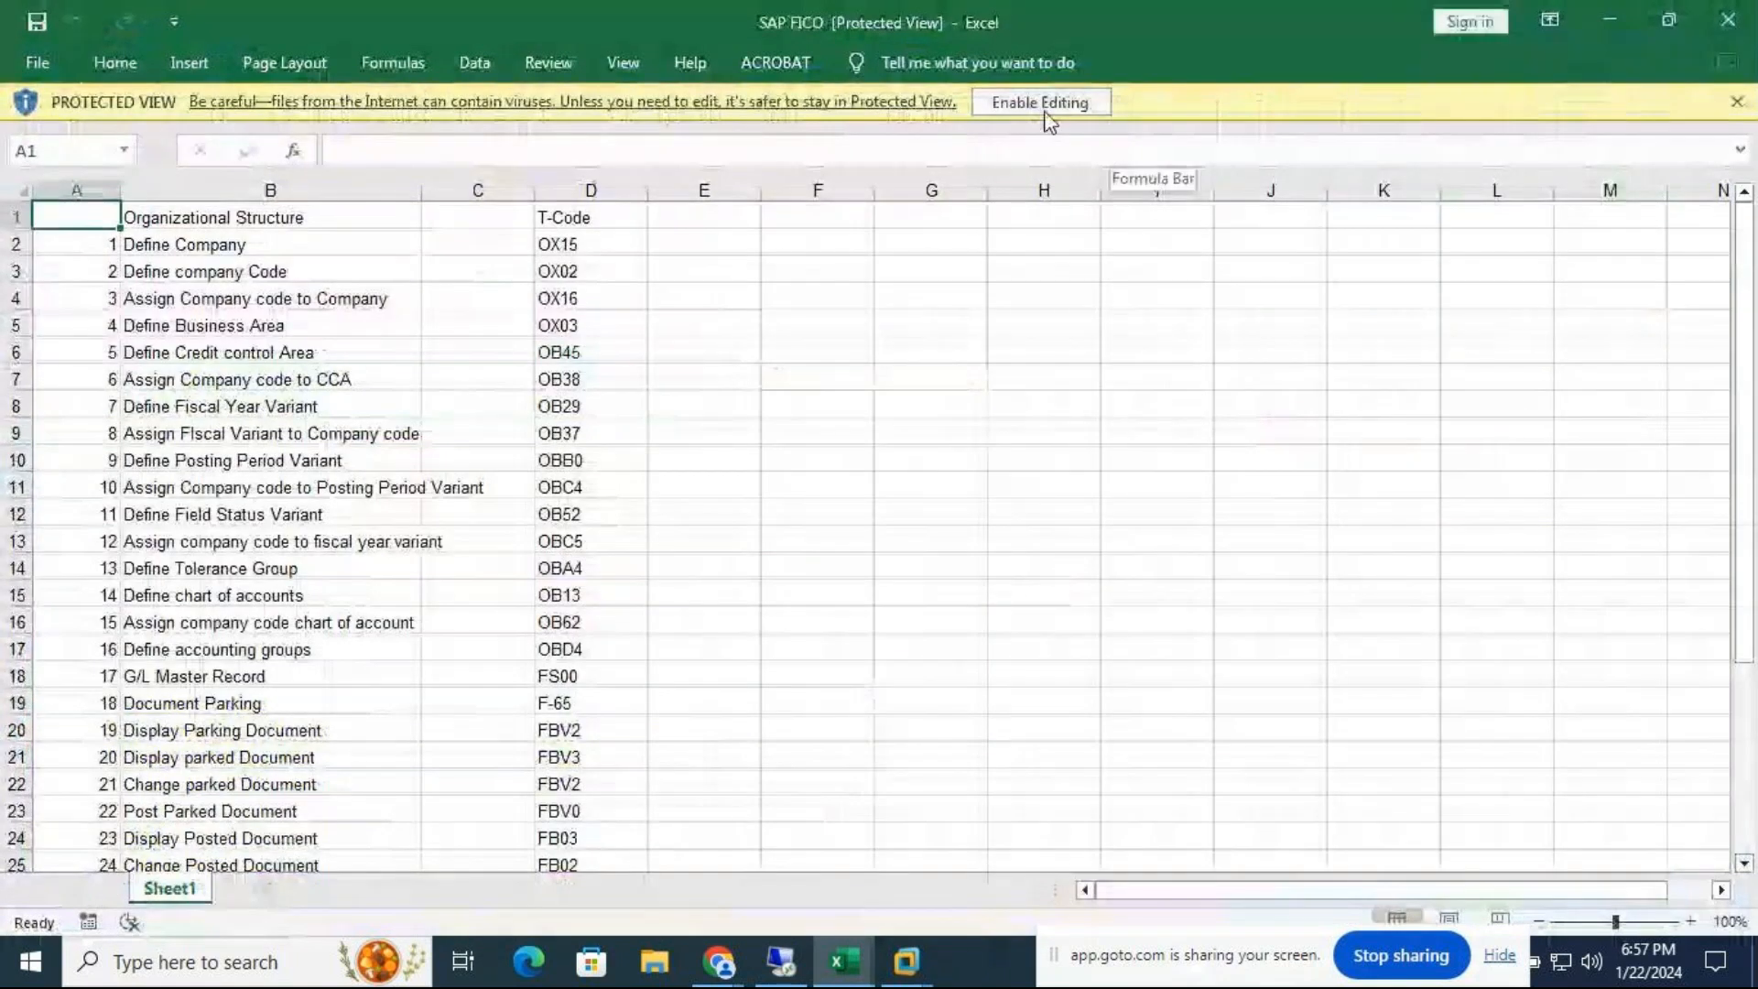
click(1038, 99)
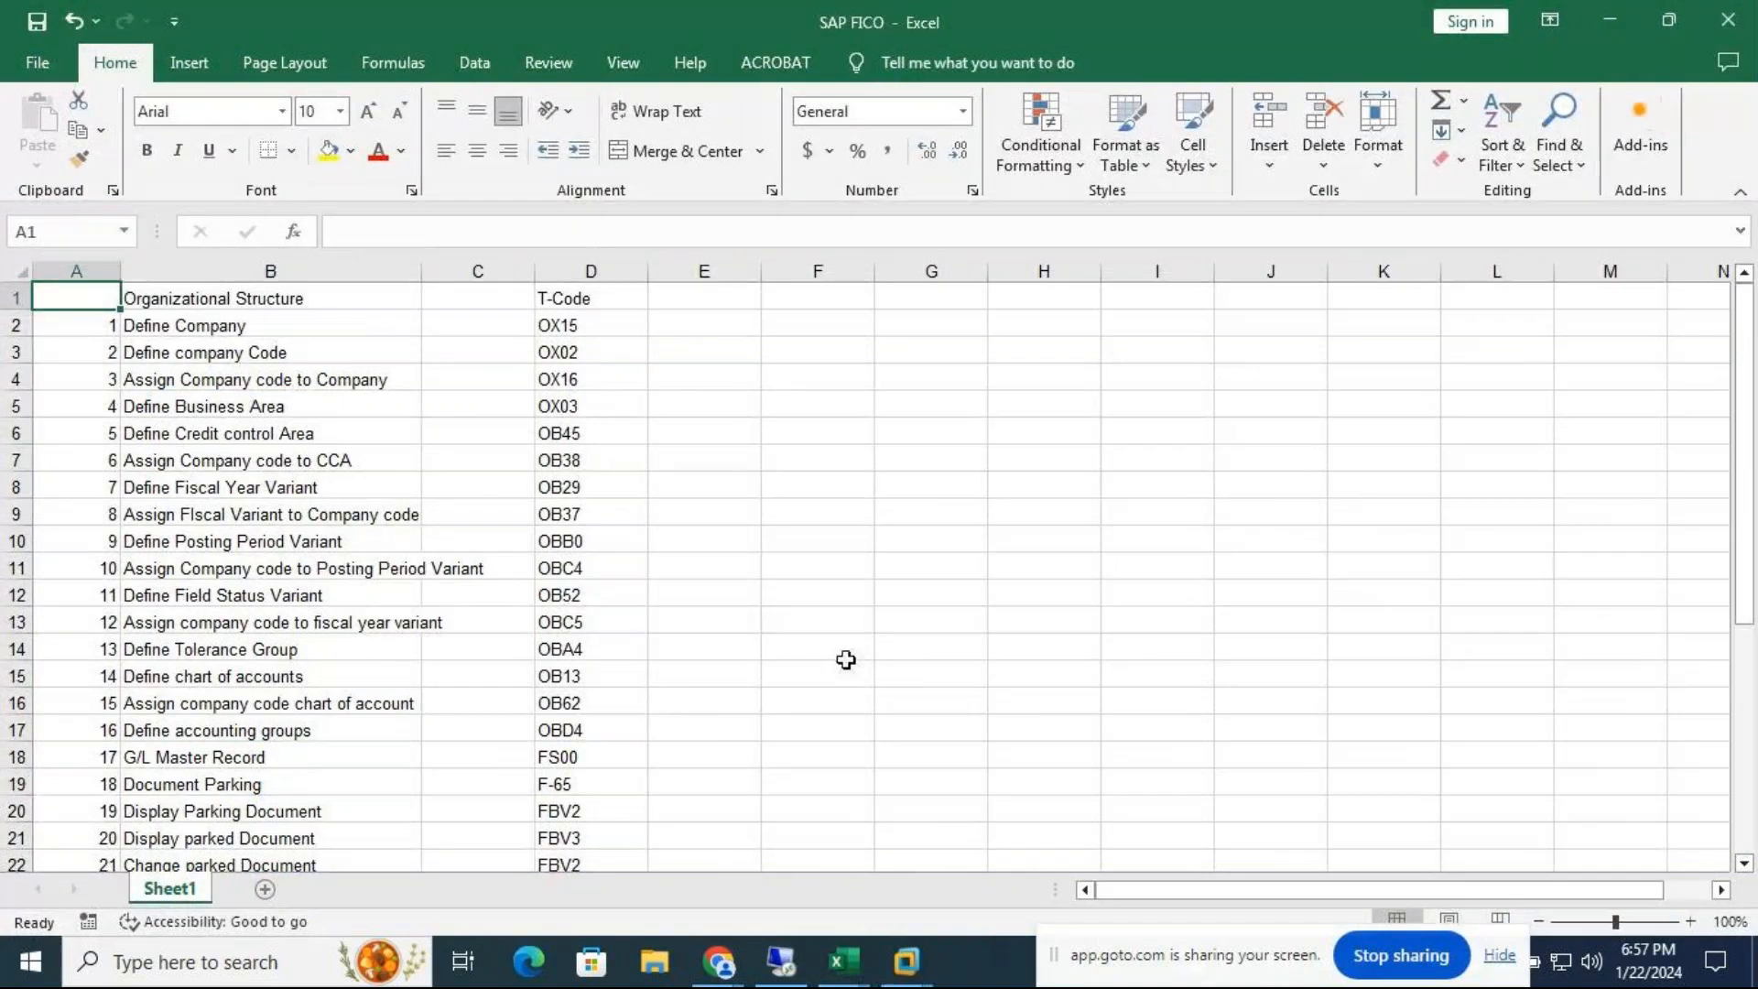
click(906, 961)
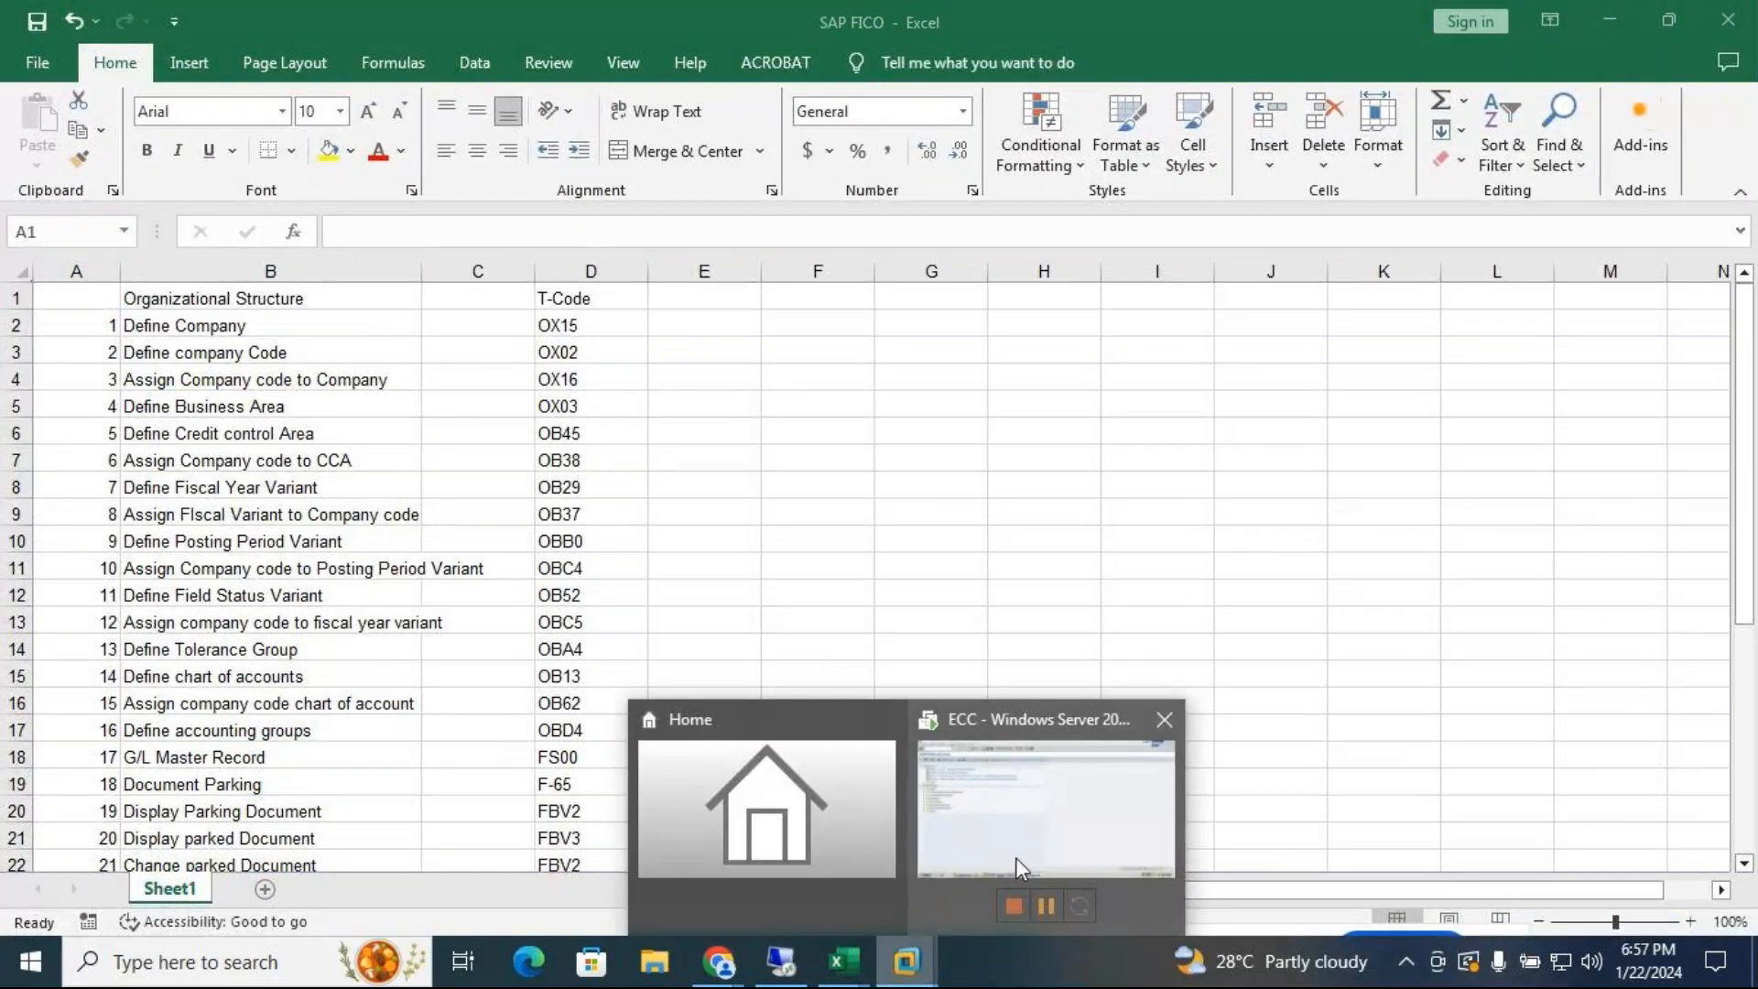
Back in the ECC session, run /nOX15 and start a new internal trading partner entry
click(1042, 841)
text(/nox)
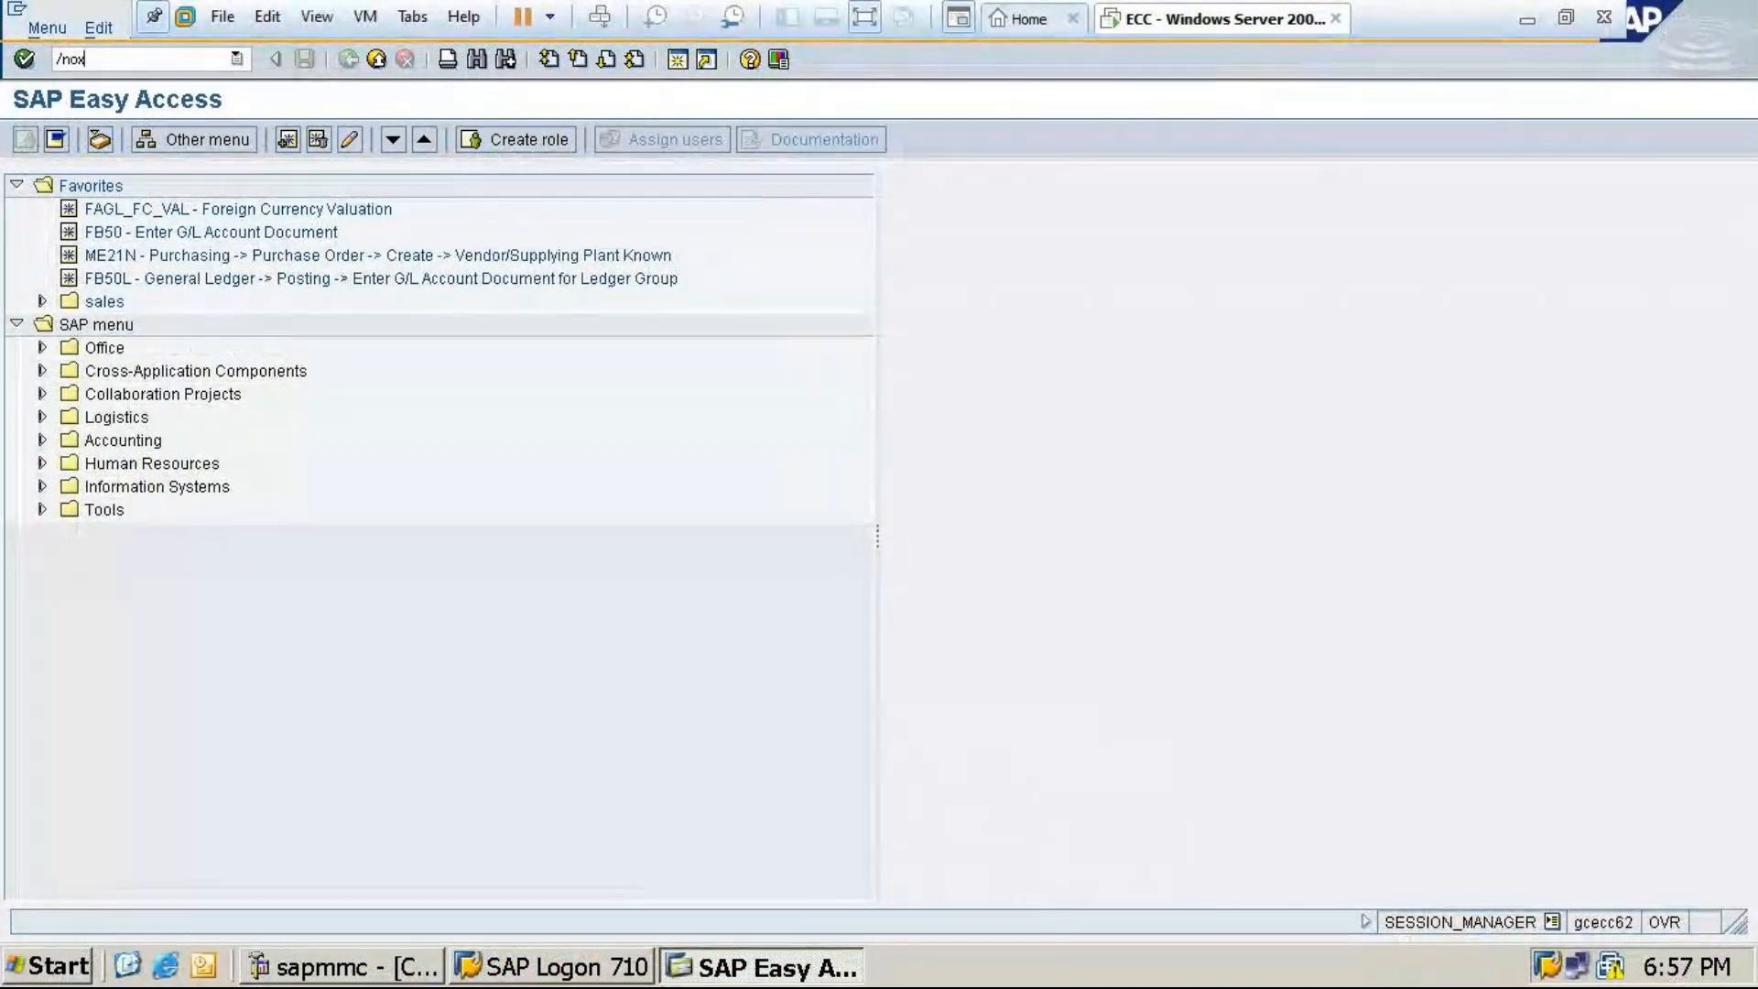
text(15)
key(Return)
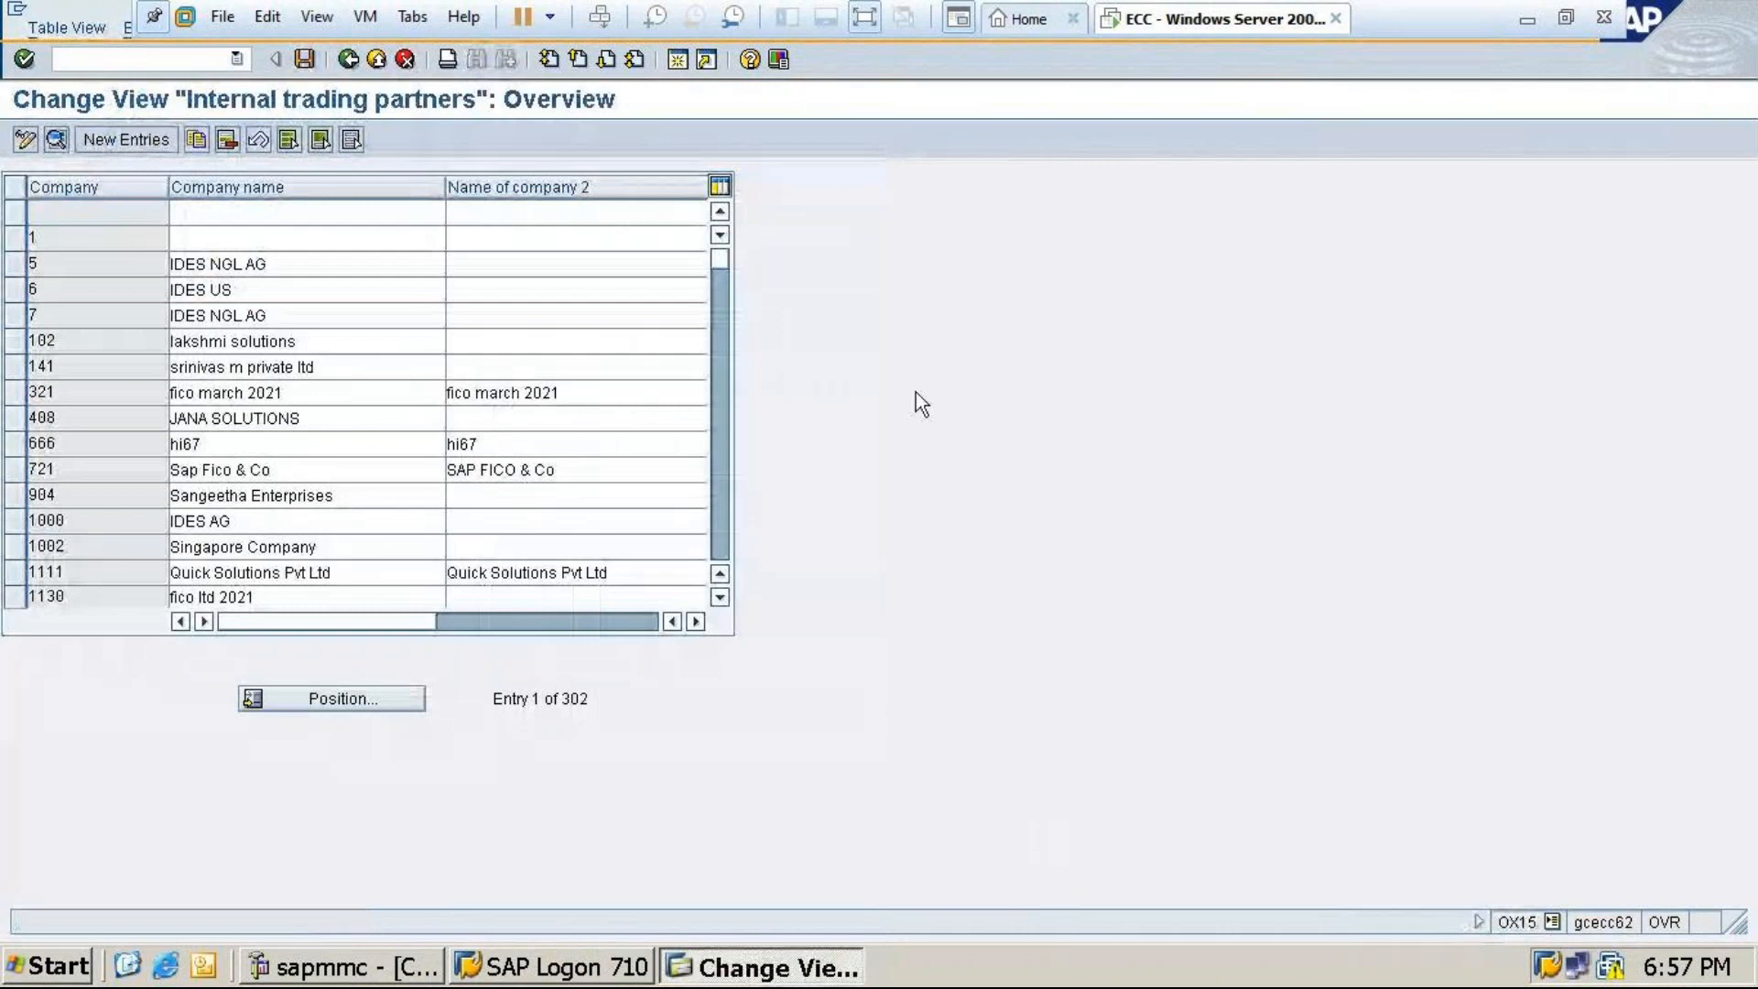
click(139, 138)
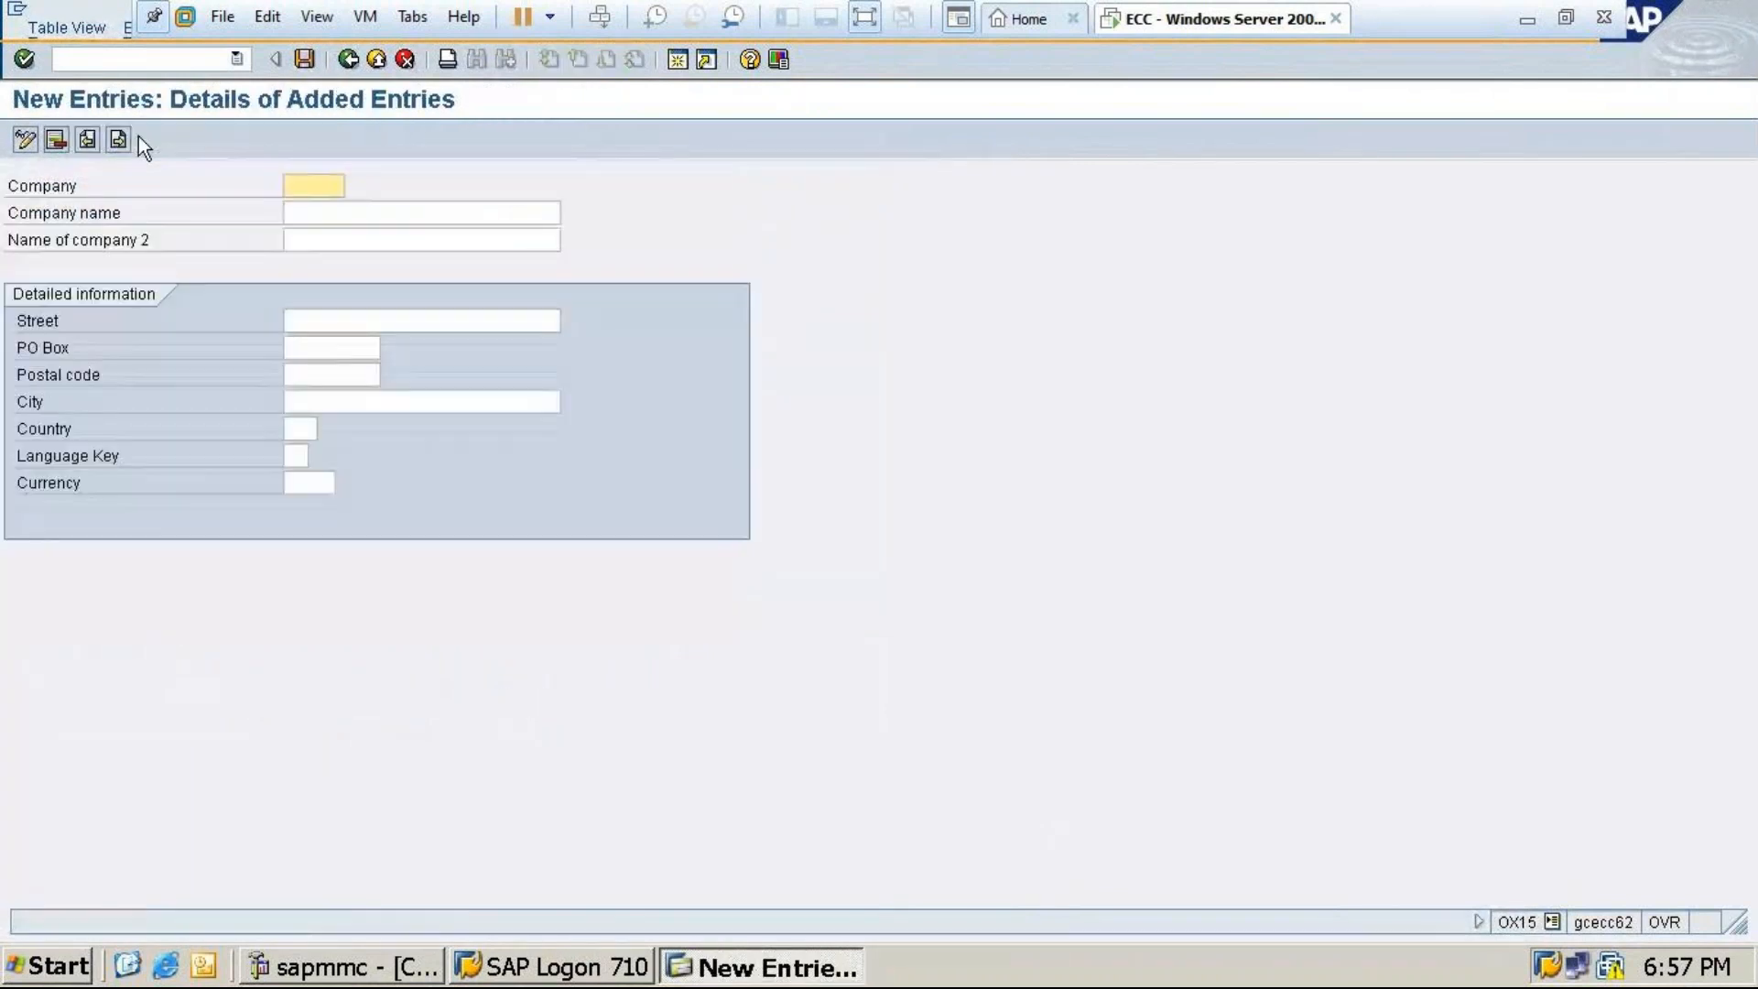
Enter Tagp28 as the company ID, clearing the earlier trial entries
text(MT)
key(BackSpace)
key(BackSpace)
text(TA)
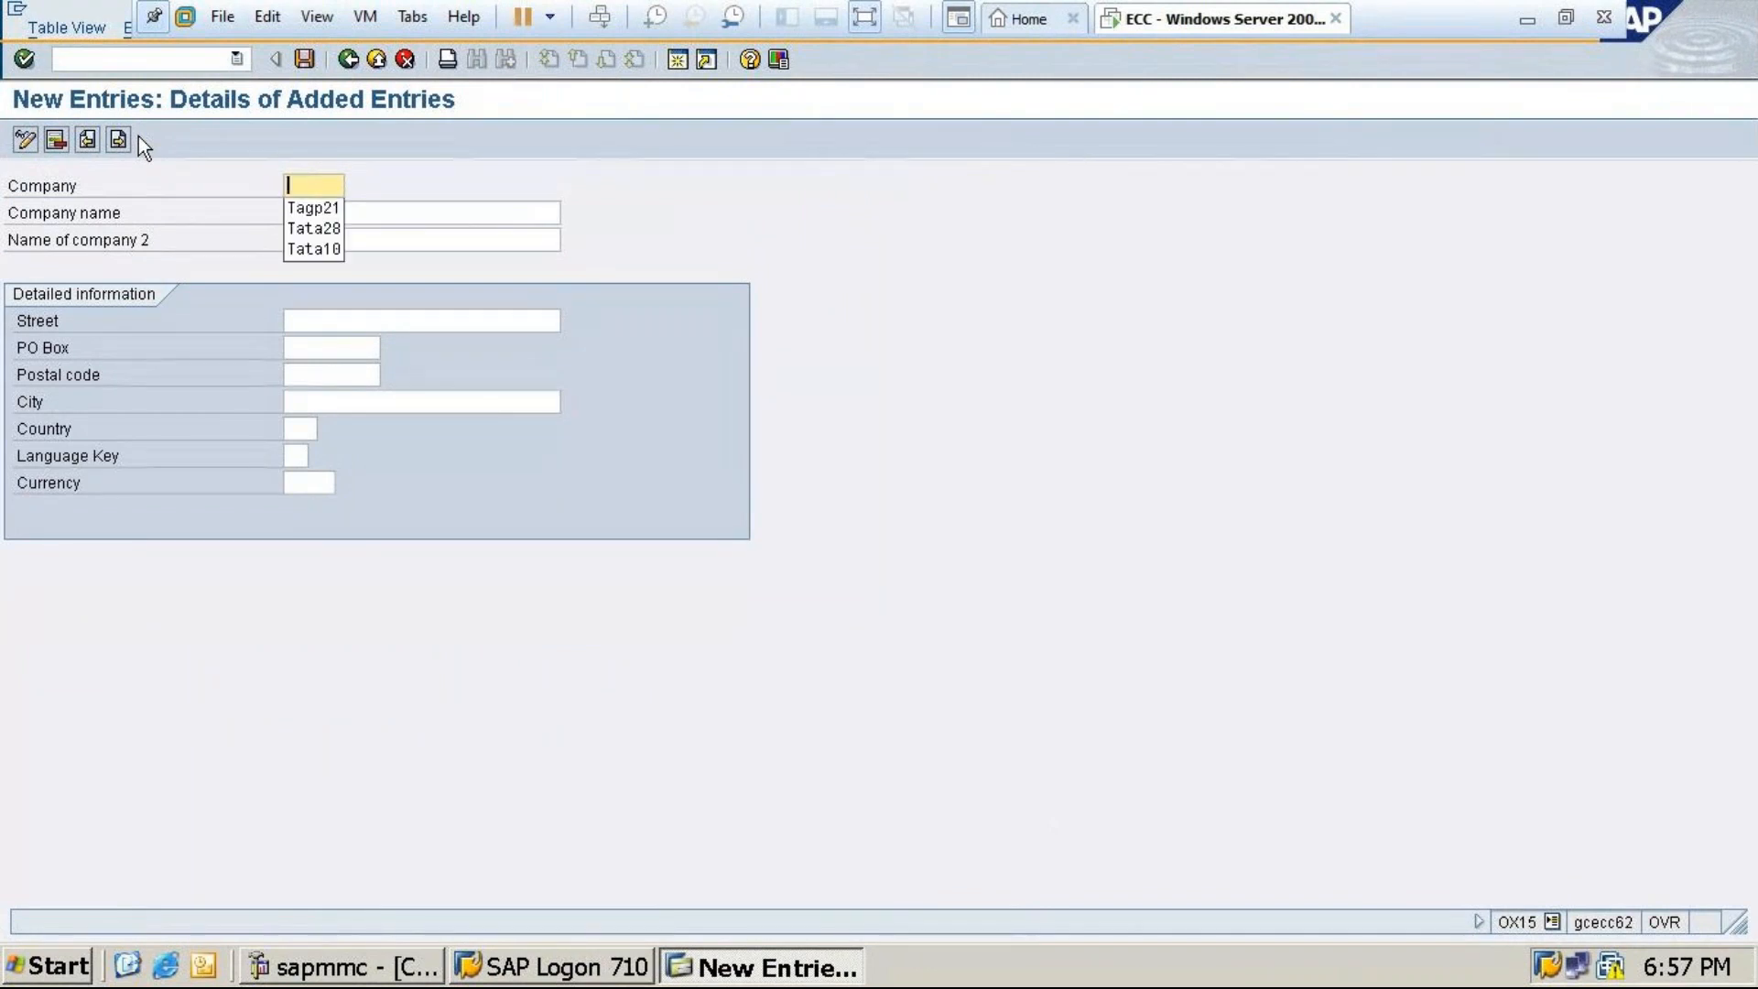
text(GP)
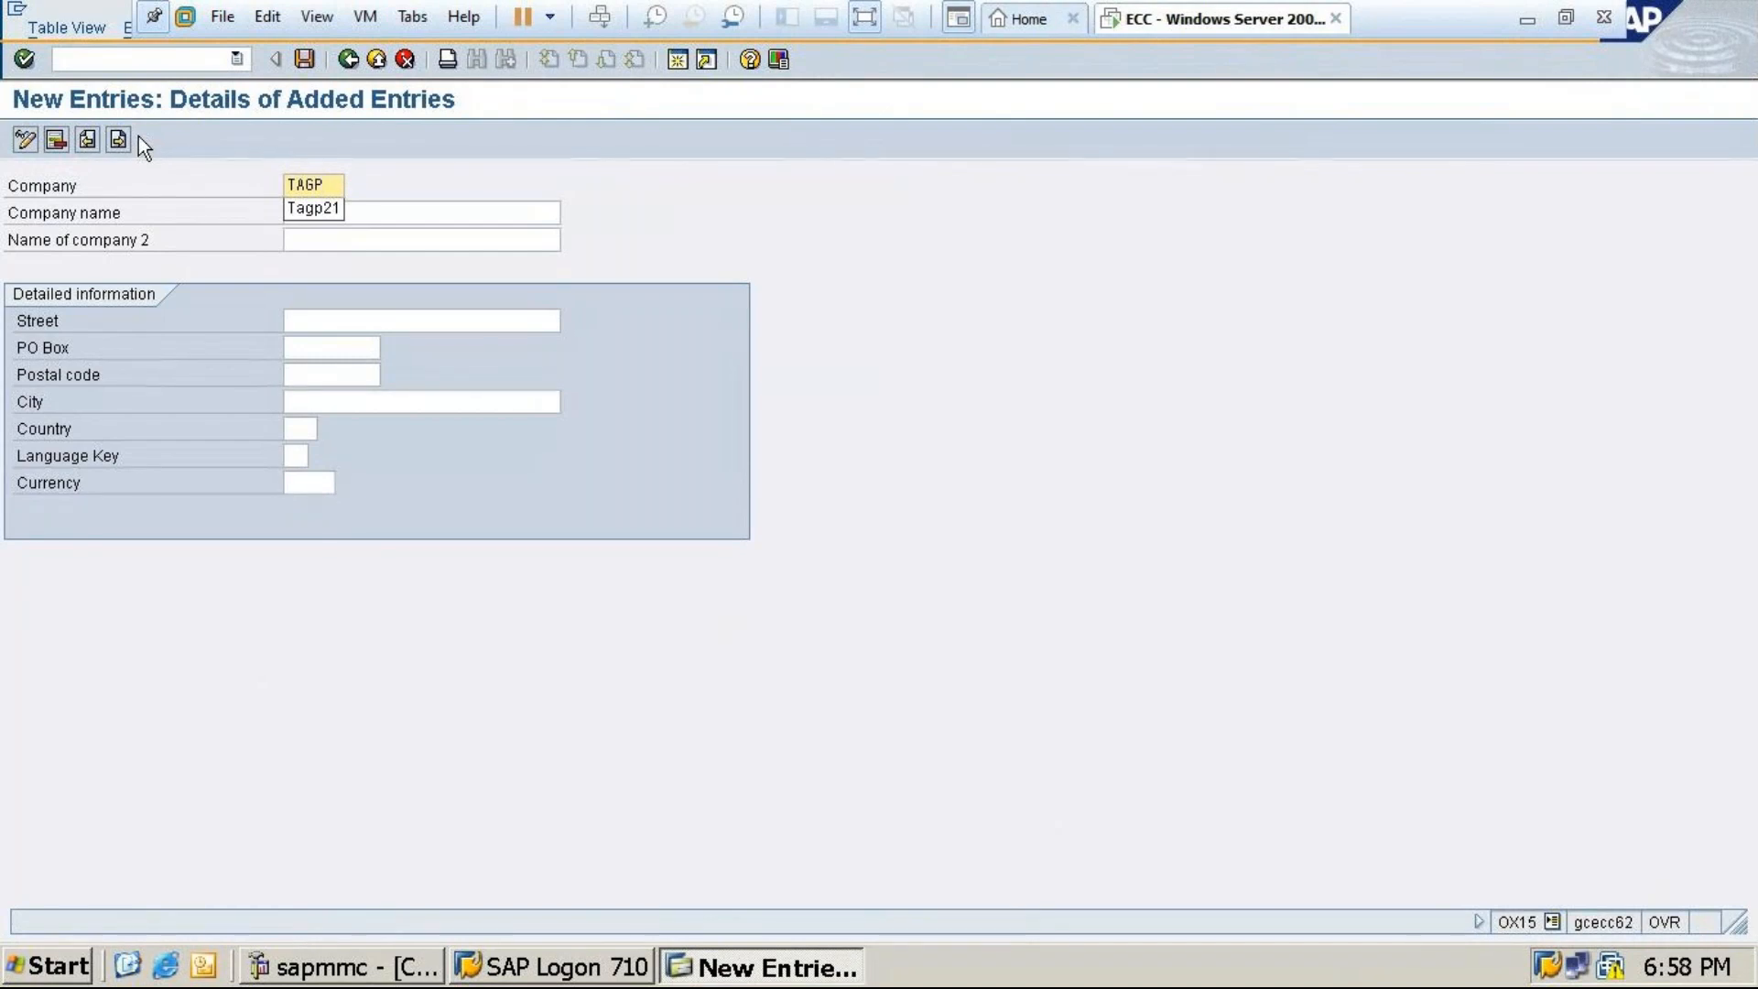
key(BackSpace)
key(BackSpace)
key(BackSpace)
key(BackSpace)
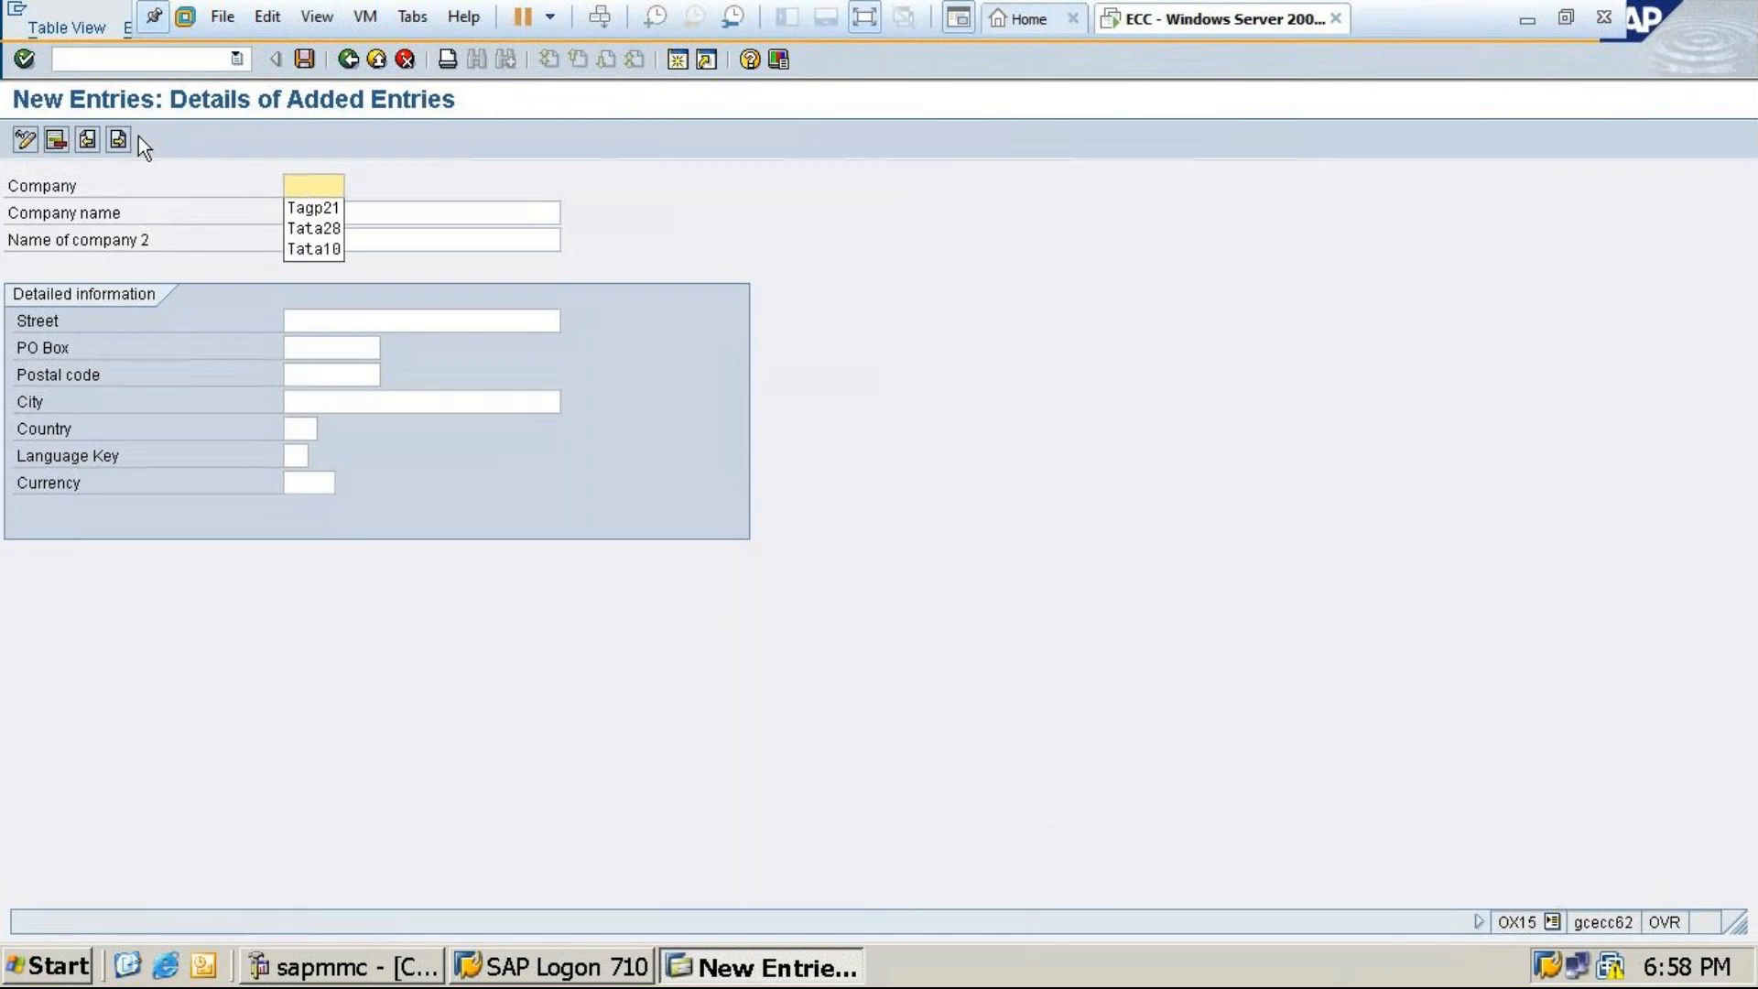
text(SUJA10)
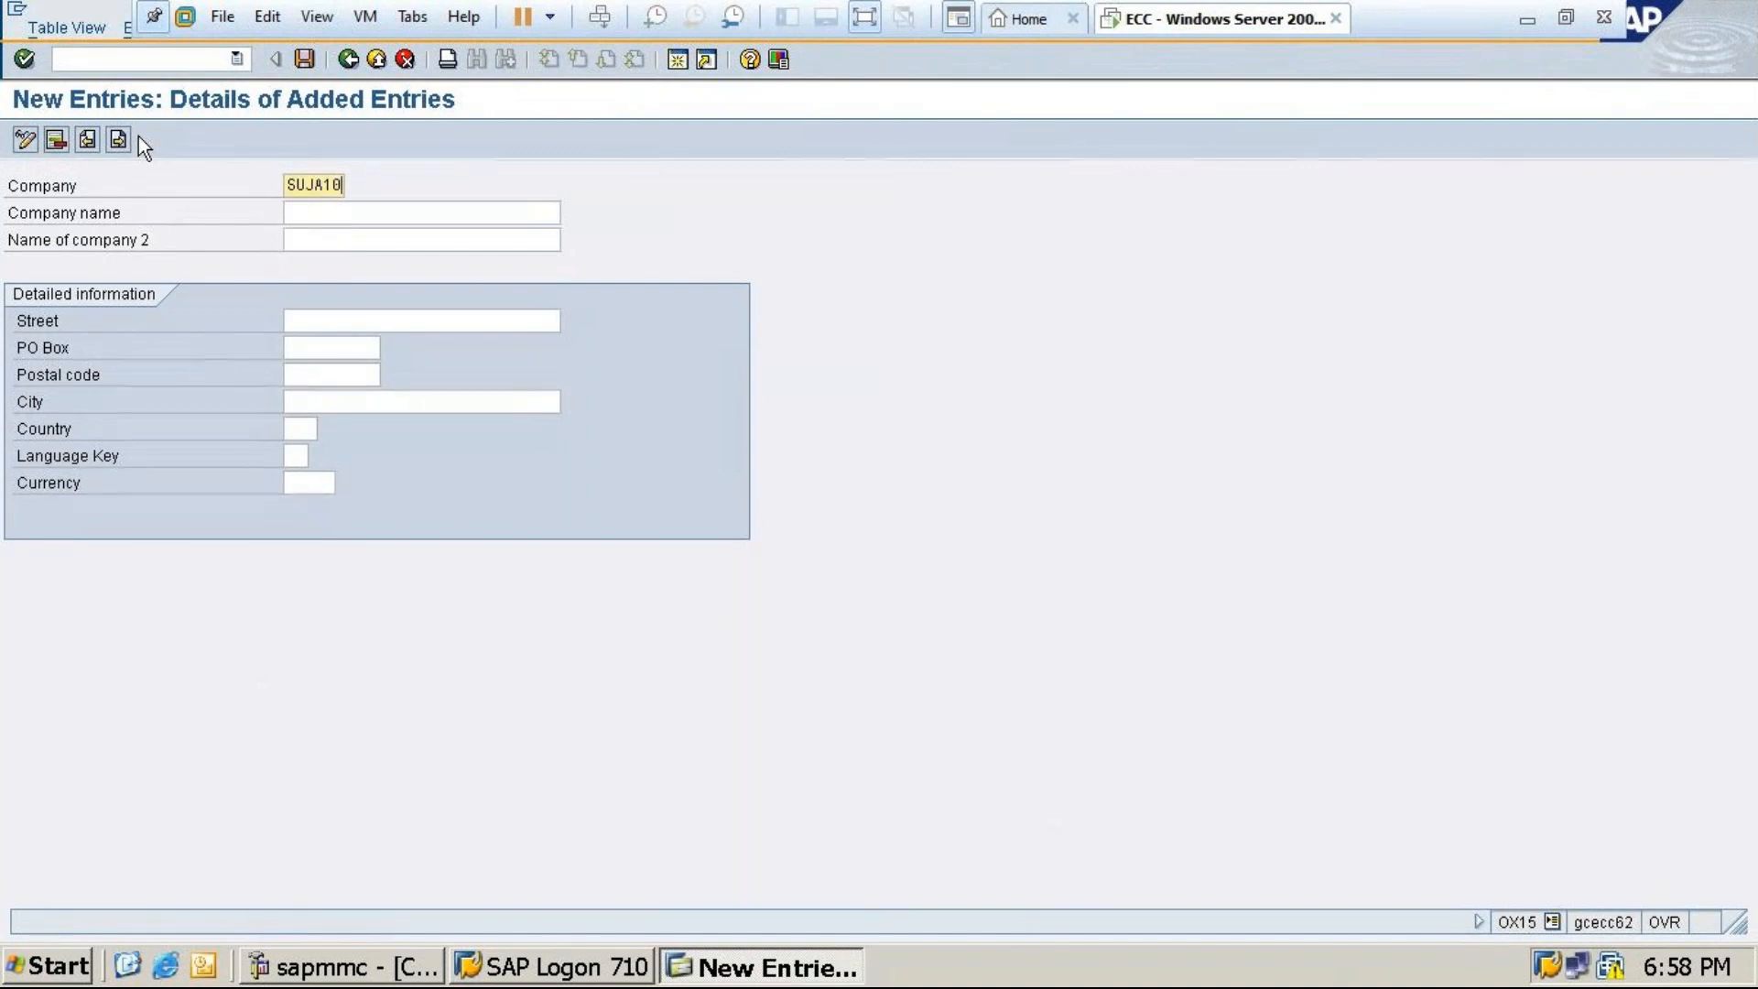
click(340, 215)
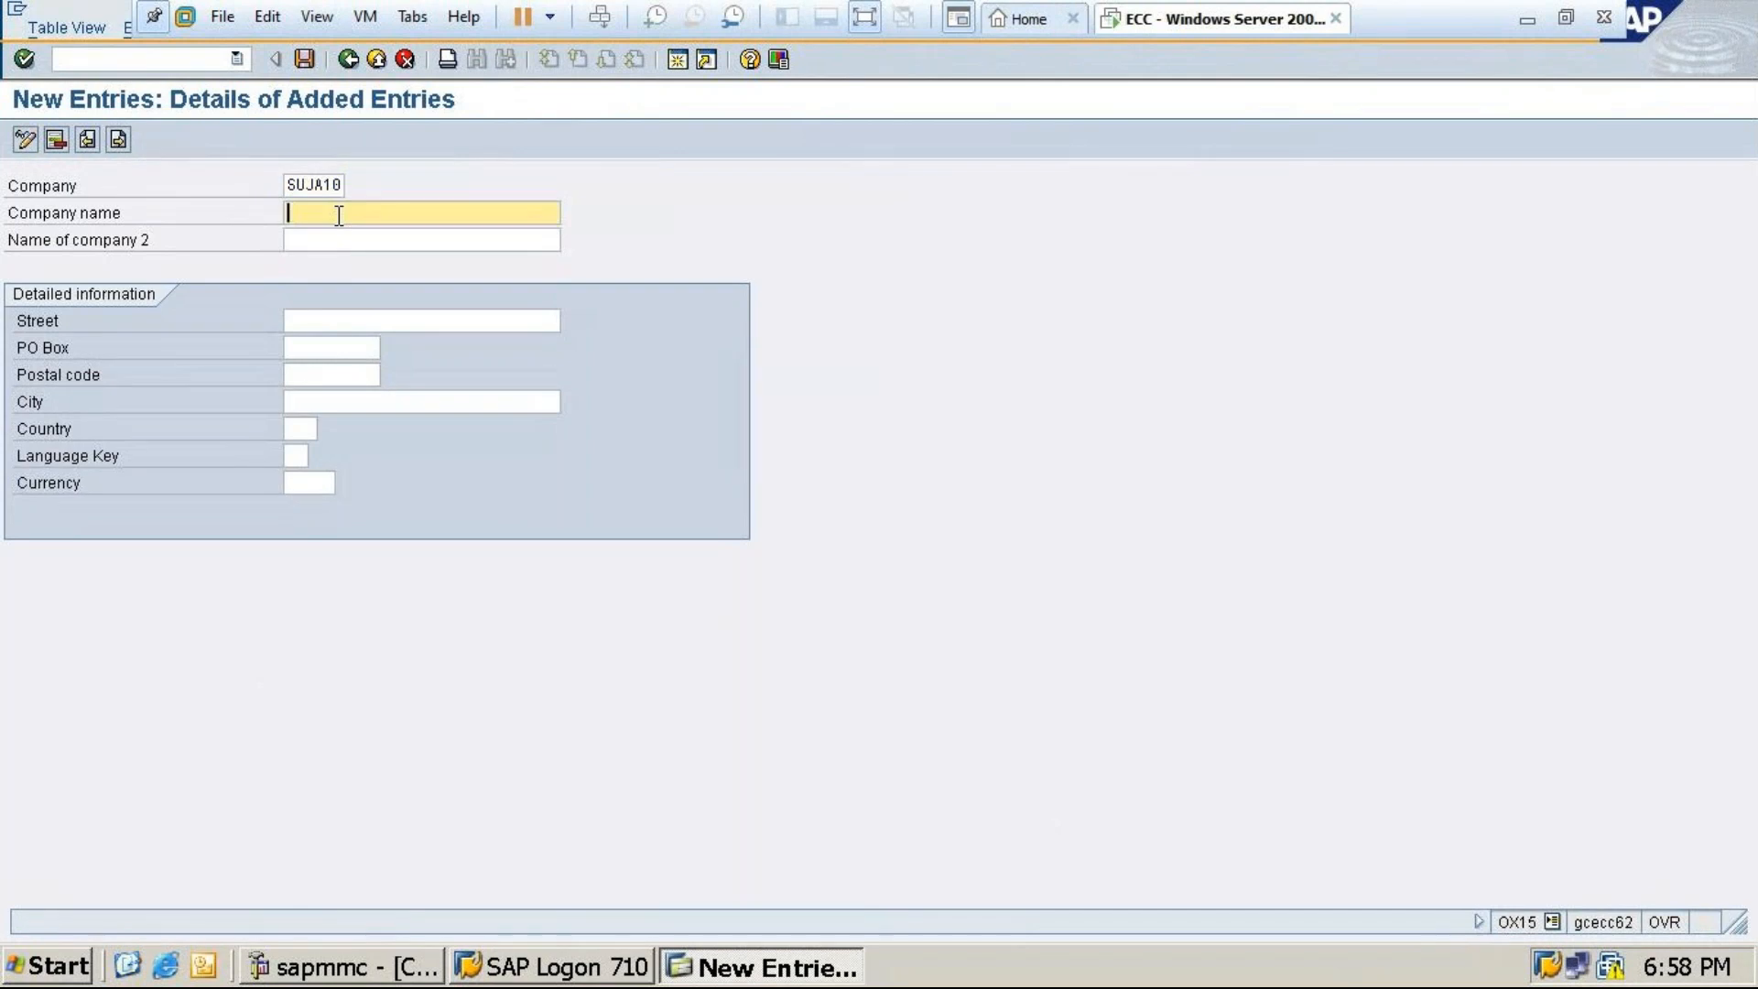
text(Sujata)
key(BackSpace)
key(BackSpace)
key(BackSpace)
key(BackSpace)
key(BackSpace)
key(BackSpace)
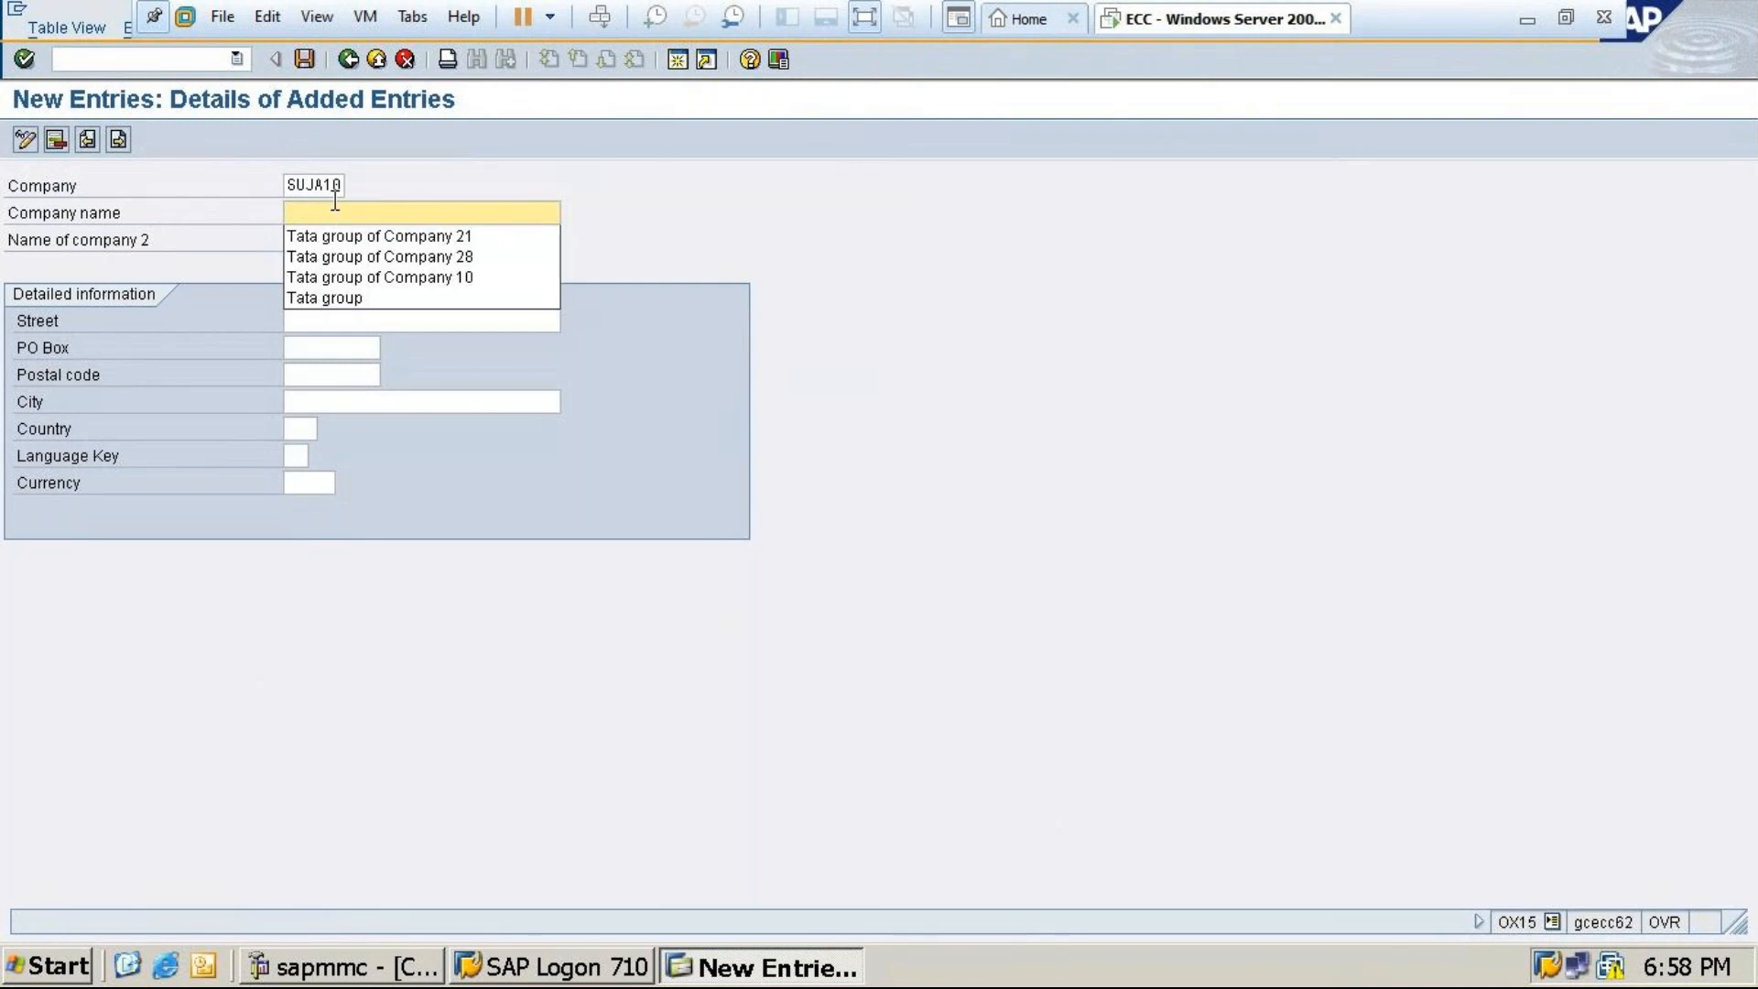
click(323, 185)
key(BackSpace)
key(BackSpace)
key(BackSpace)
key(BackSpace)
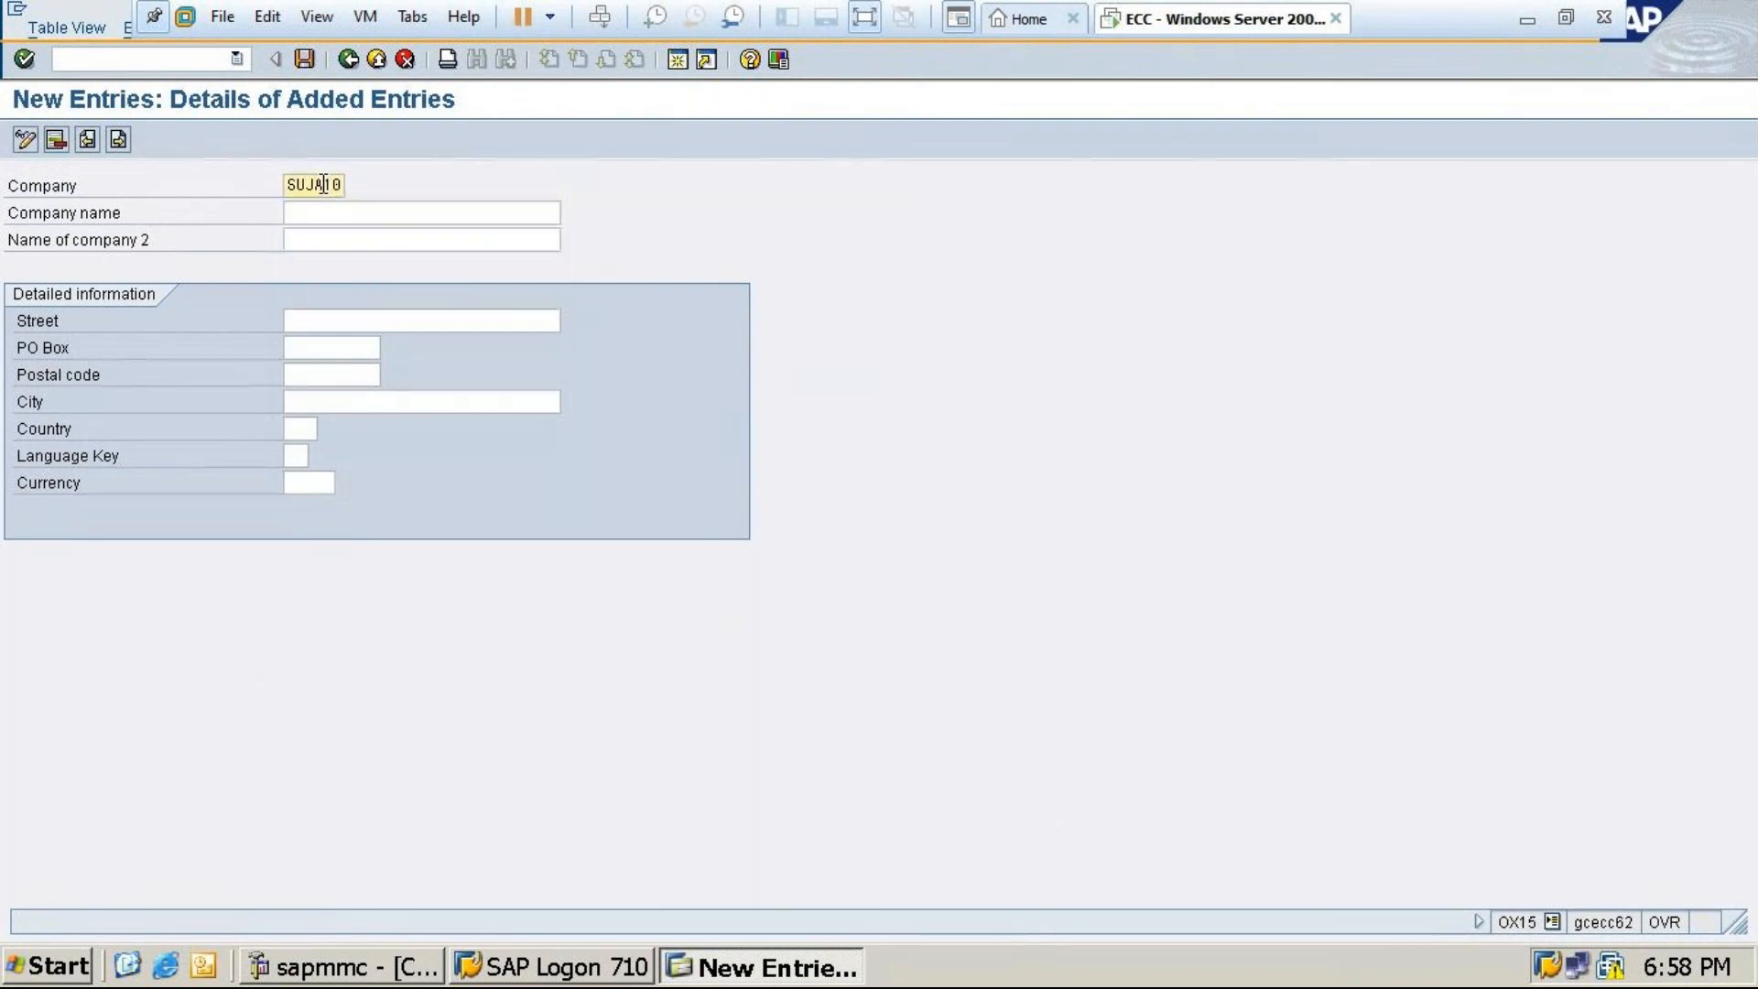
key(BackSpace)
key(BackSpace)
text(Tagp28)
Name the company 'Tata group of company 24' and correct its ID to Tagp24
click(322, 213)
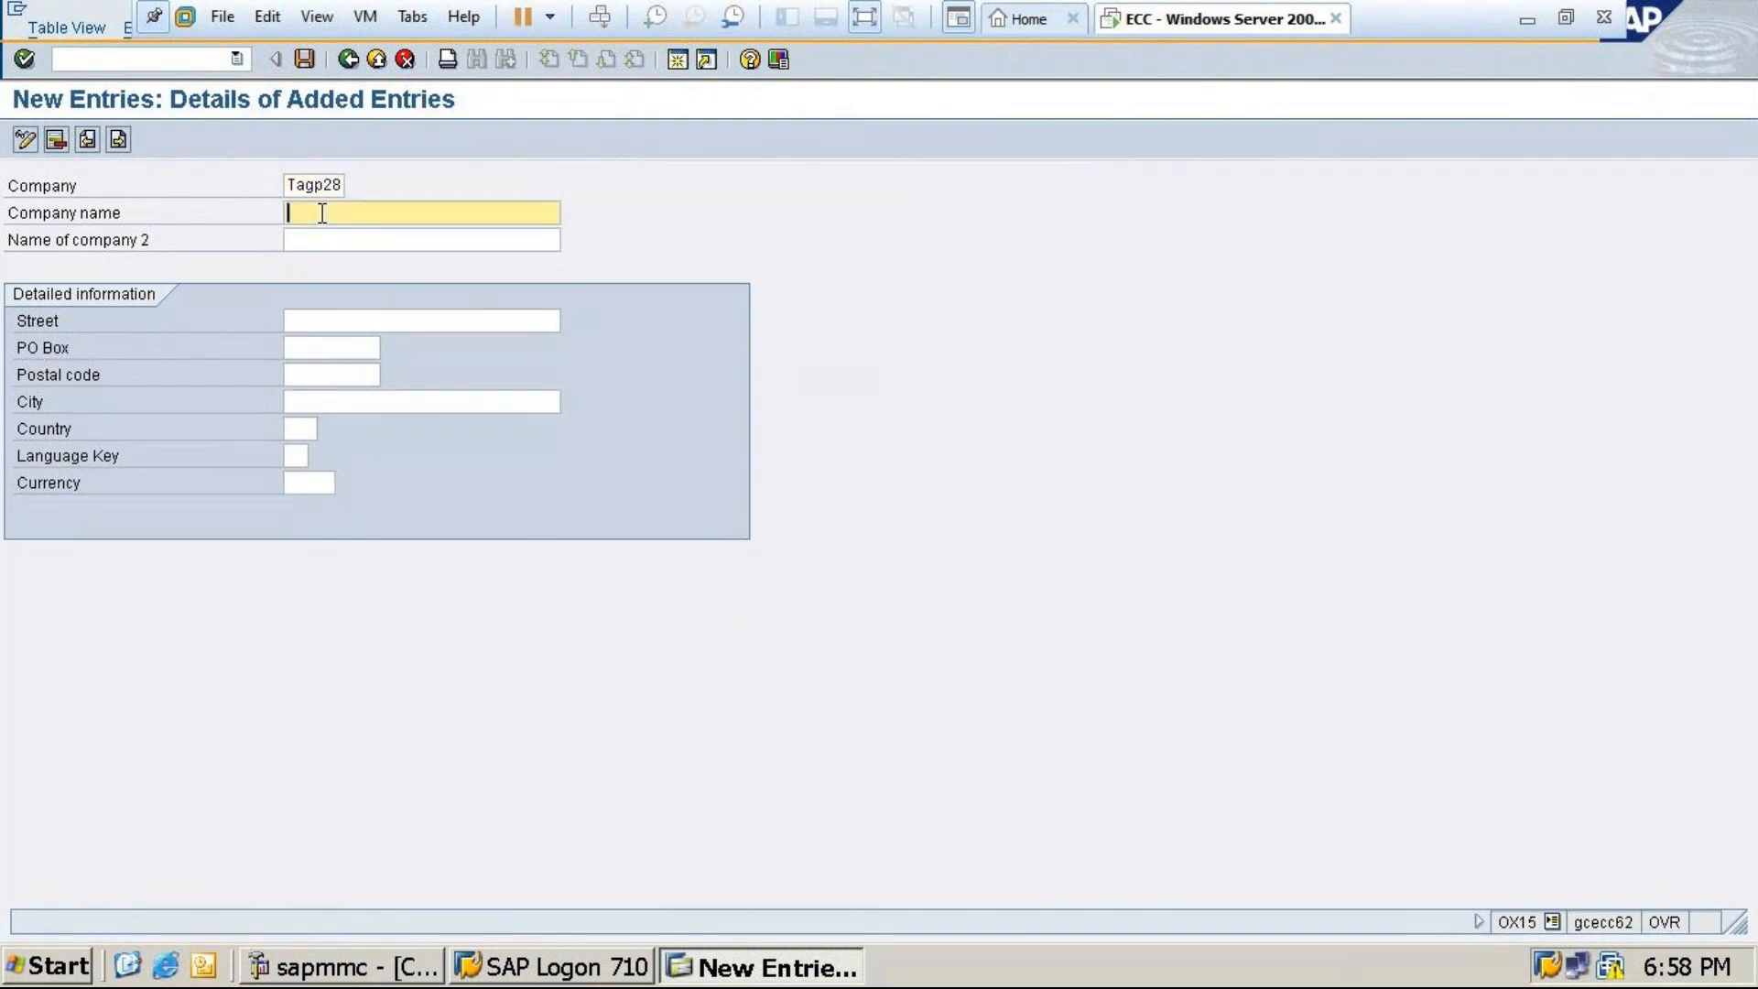
text(Tata)
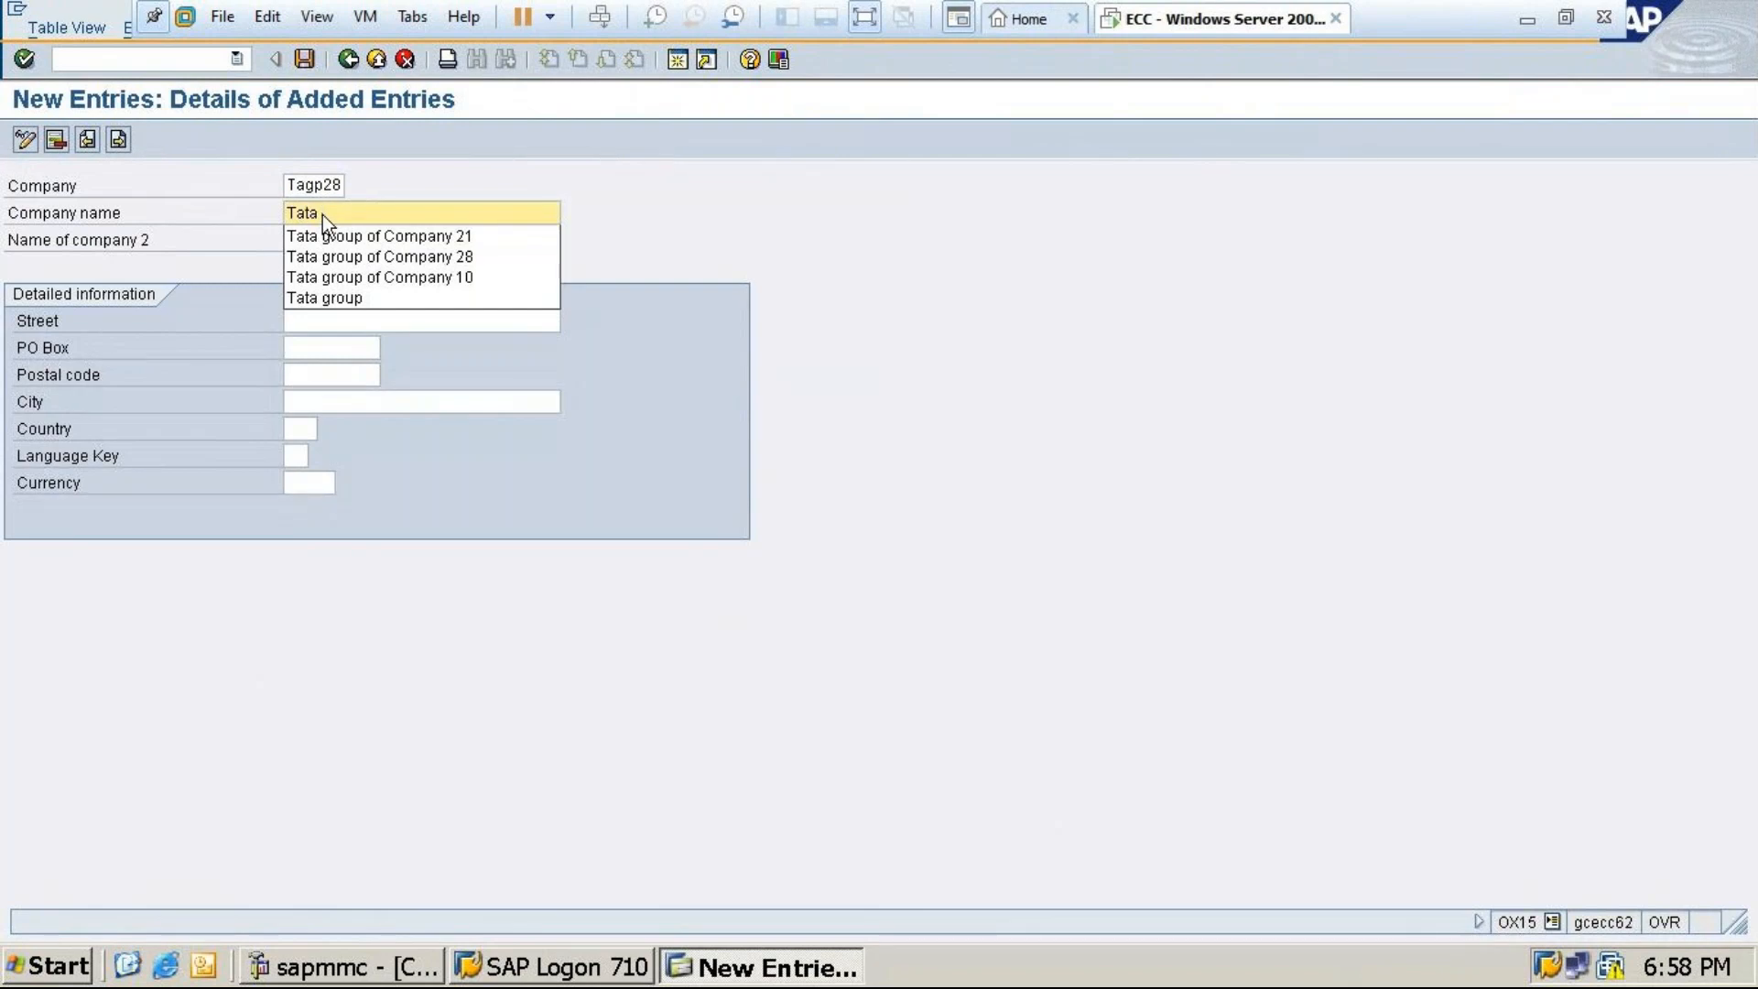
text( group of c)
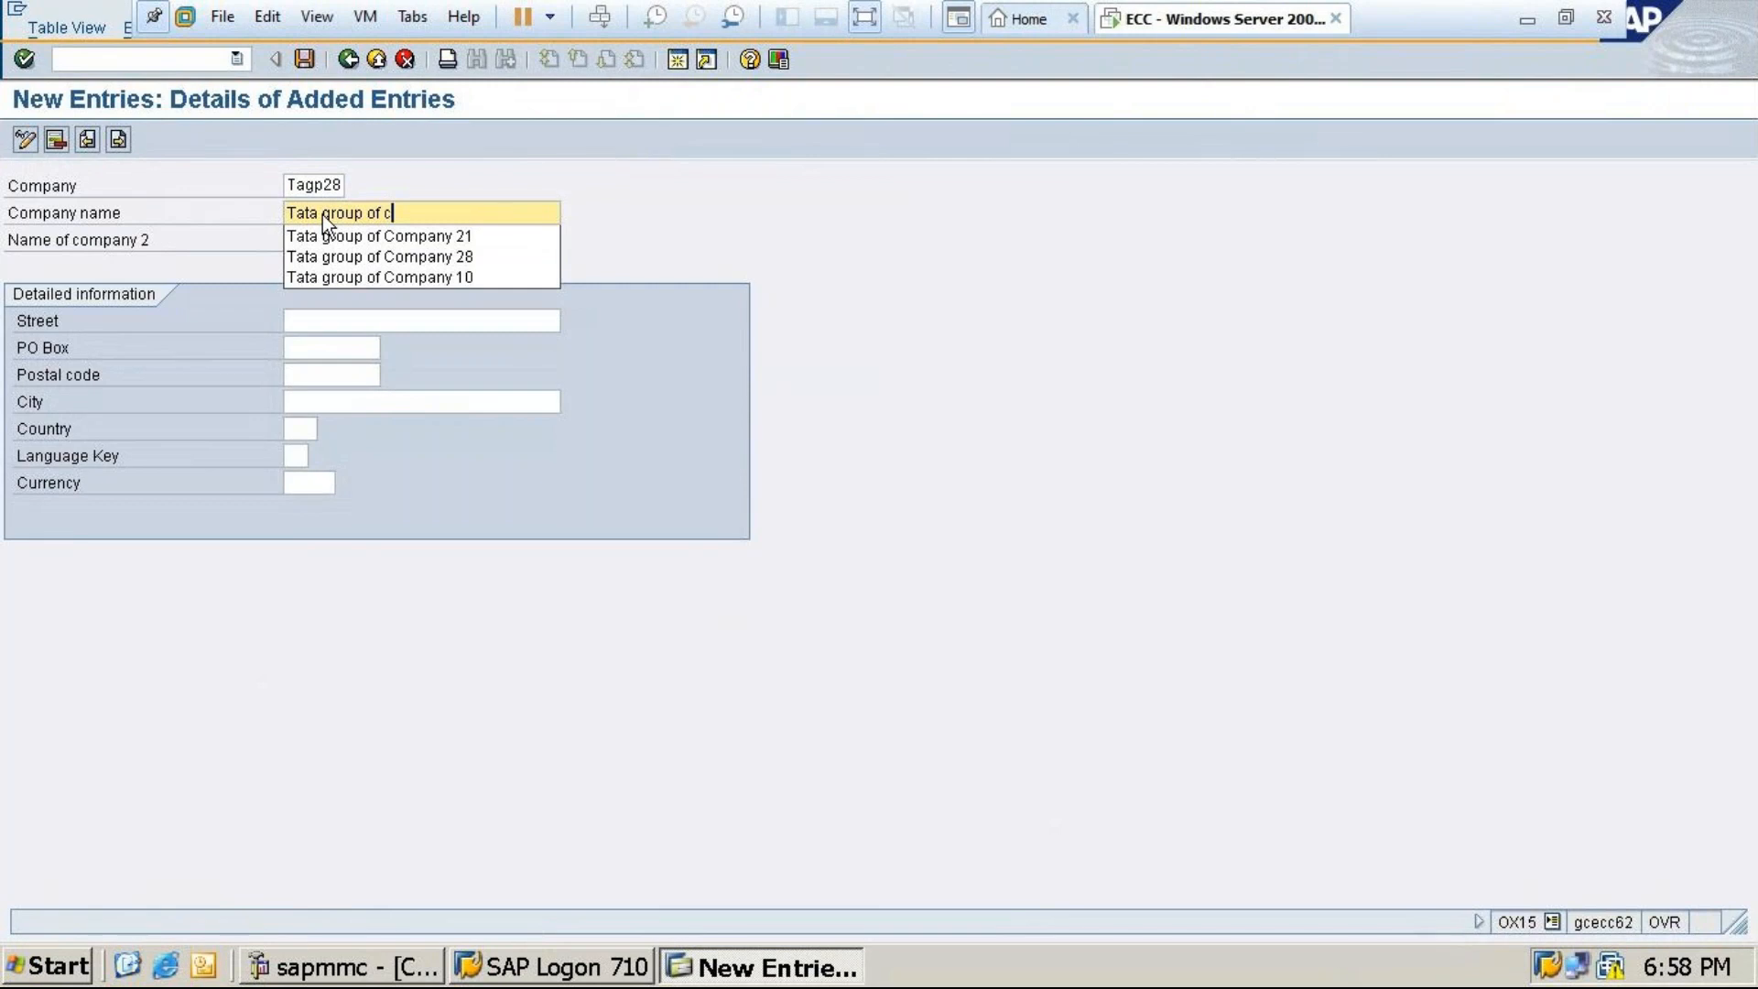
text(ompany)
click(341, 183)
key(BackSpace)
text(4)
click(470, 209)
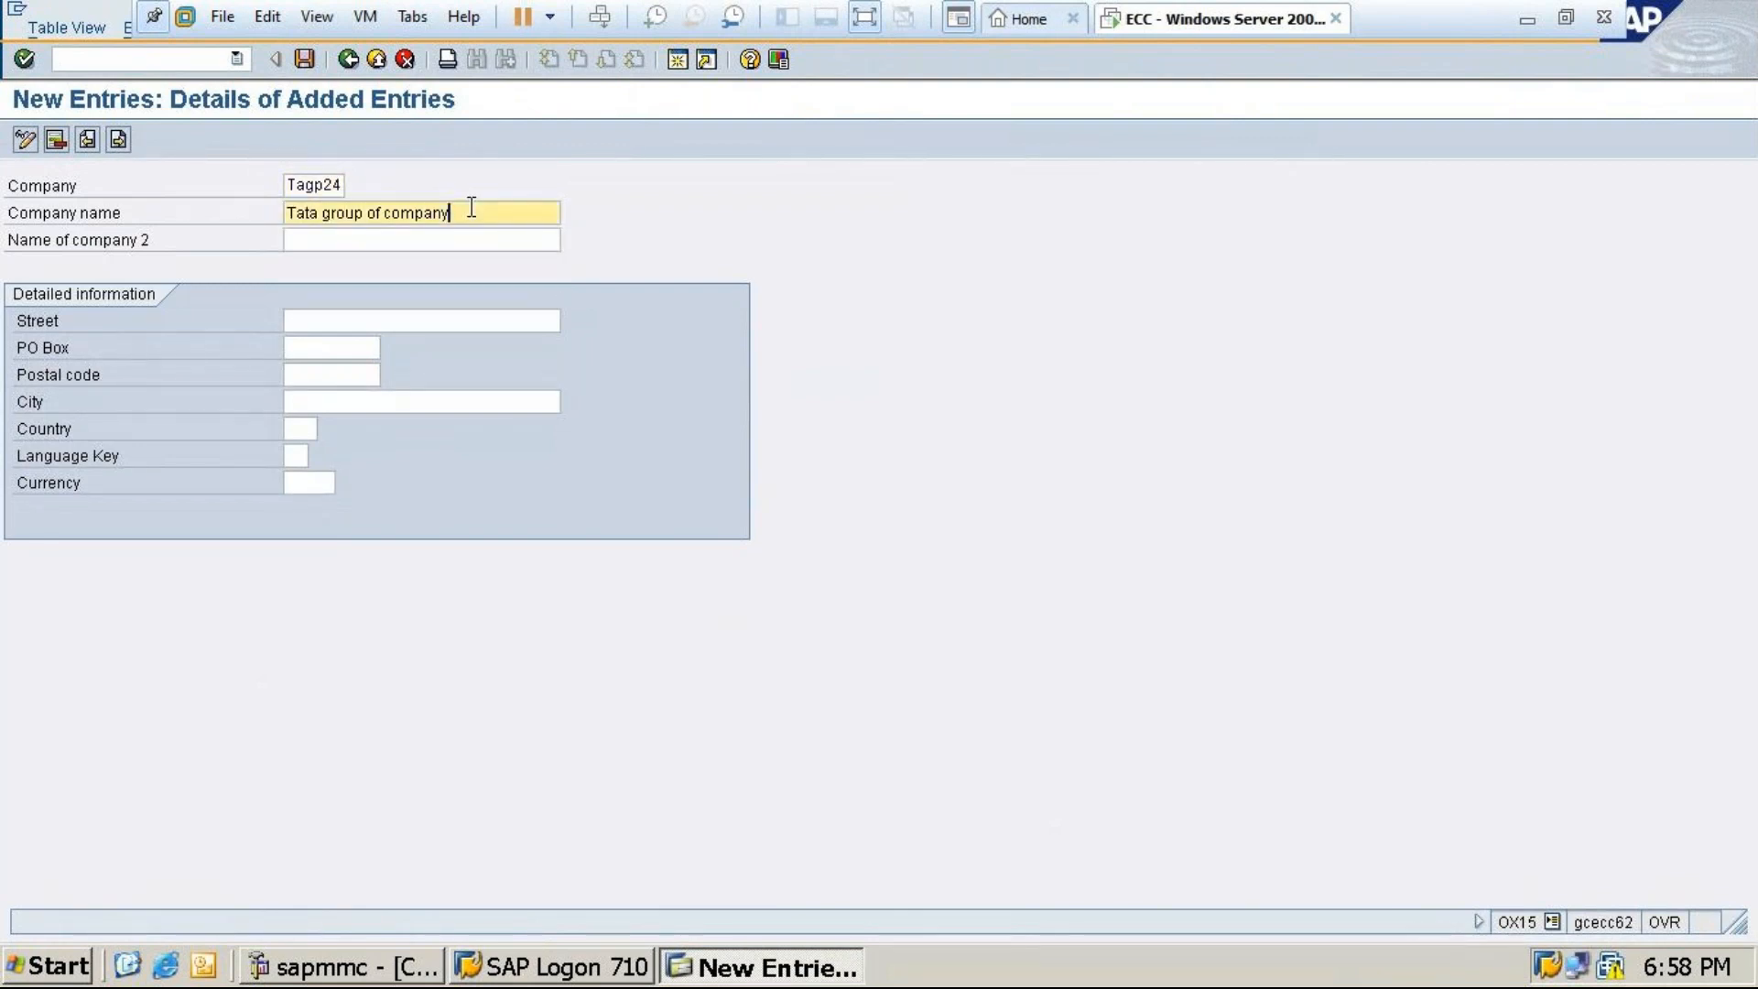
text(24)
Set city Bangalore, country in, language key en and currency inr
click(338, 401)
text(B)
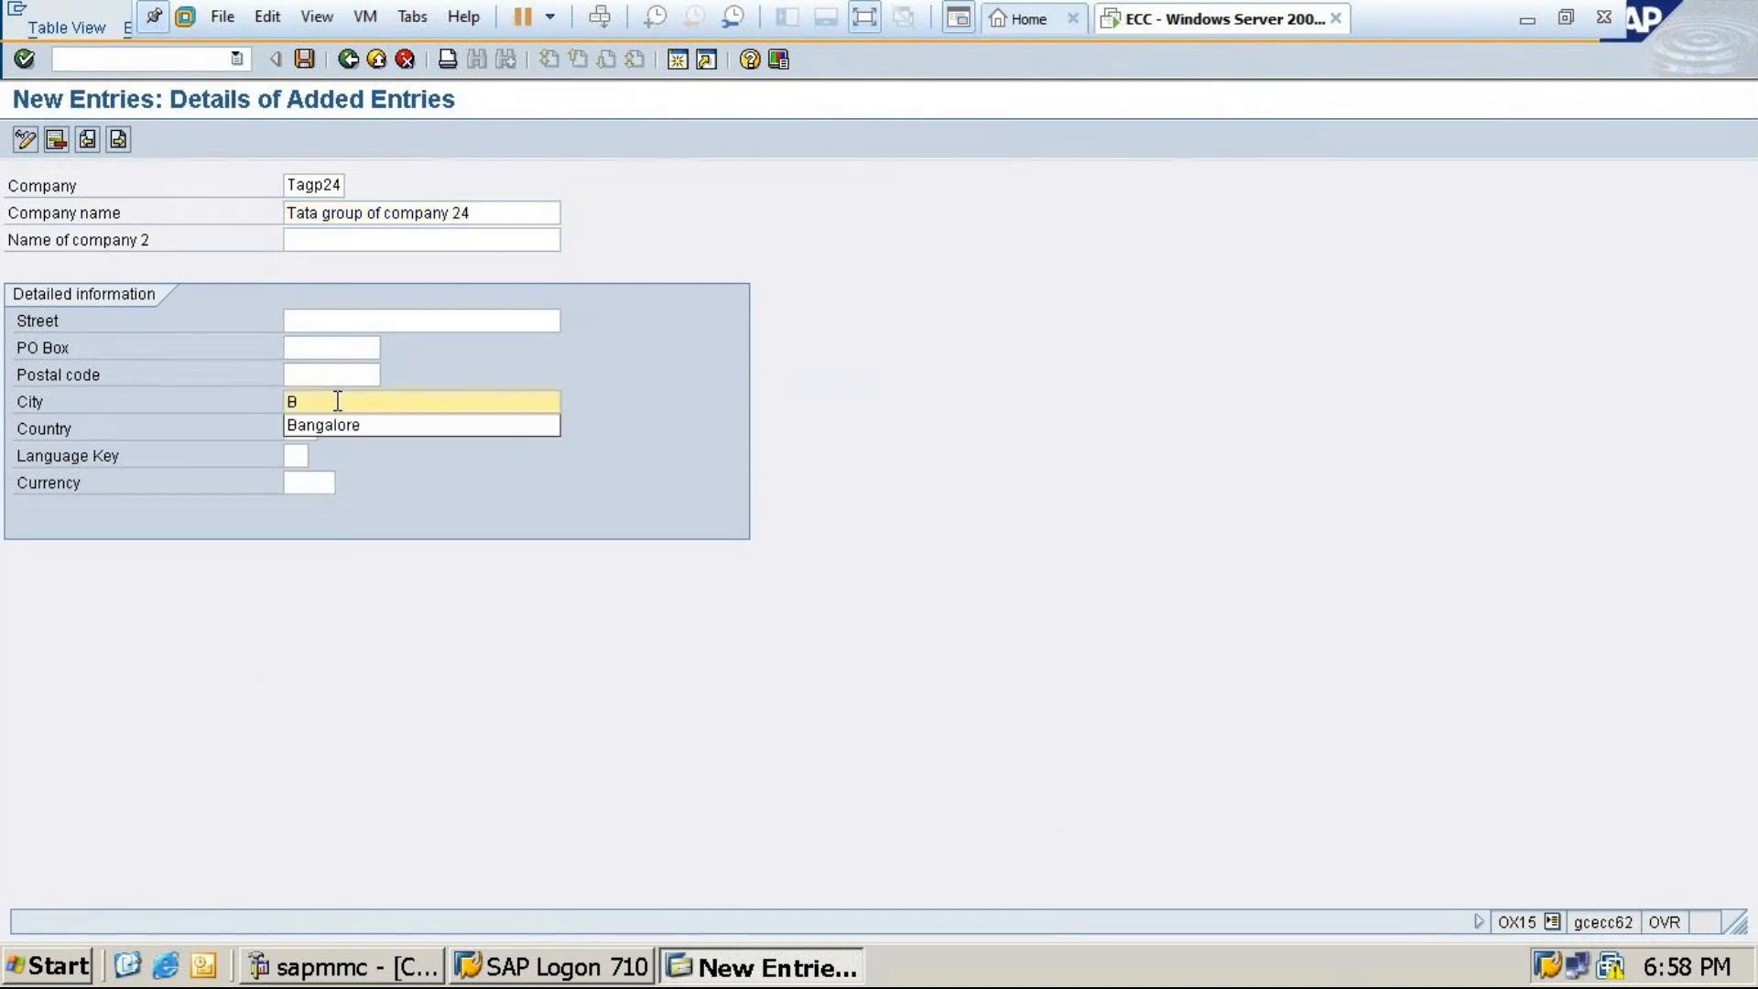
click(339, 427)
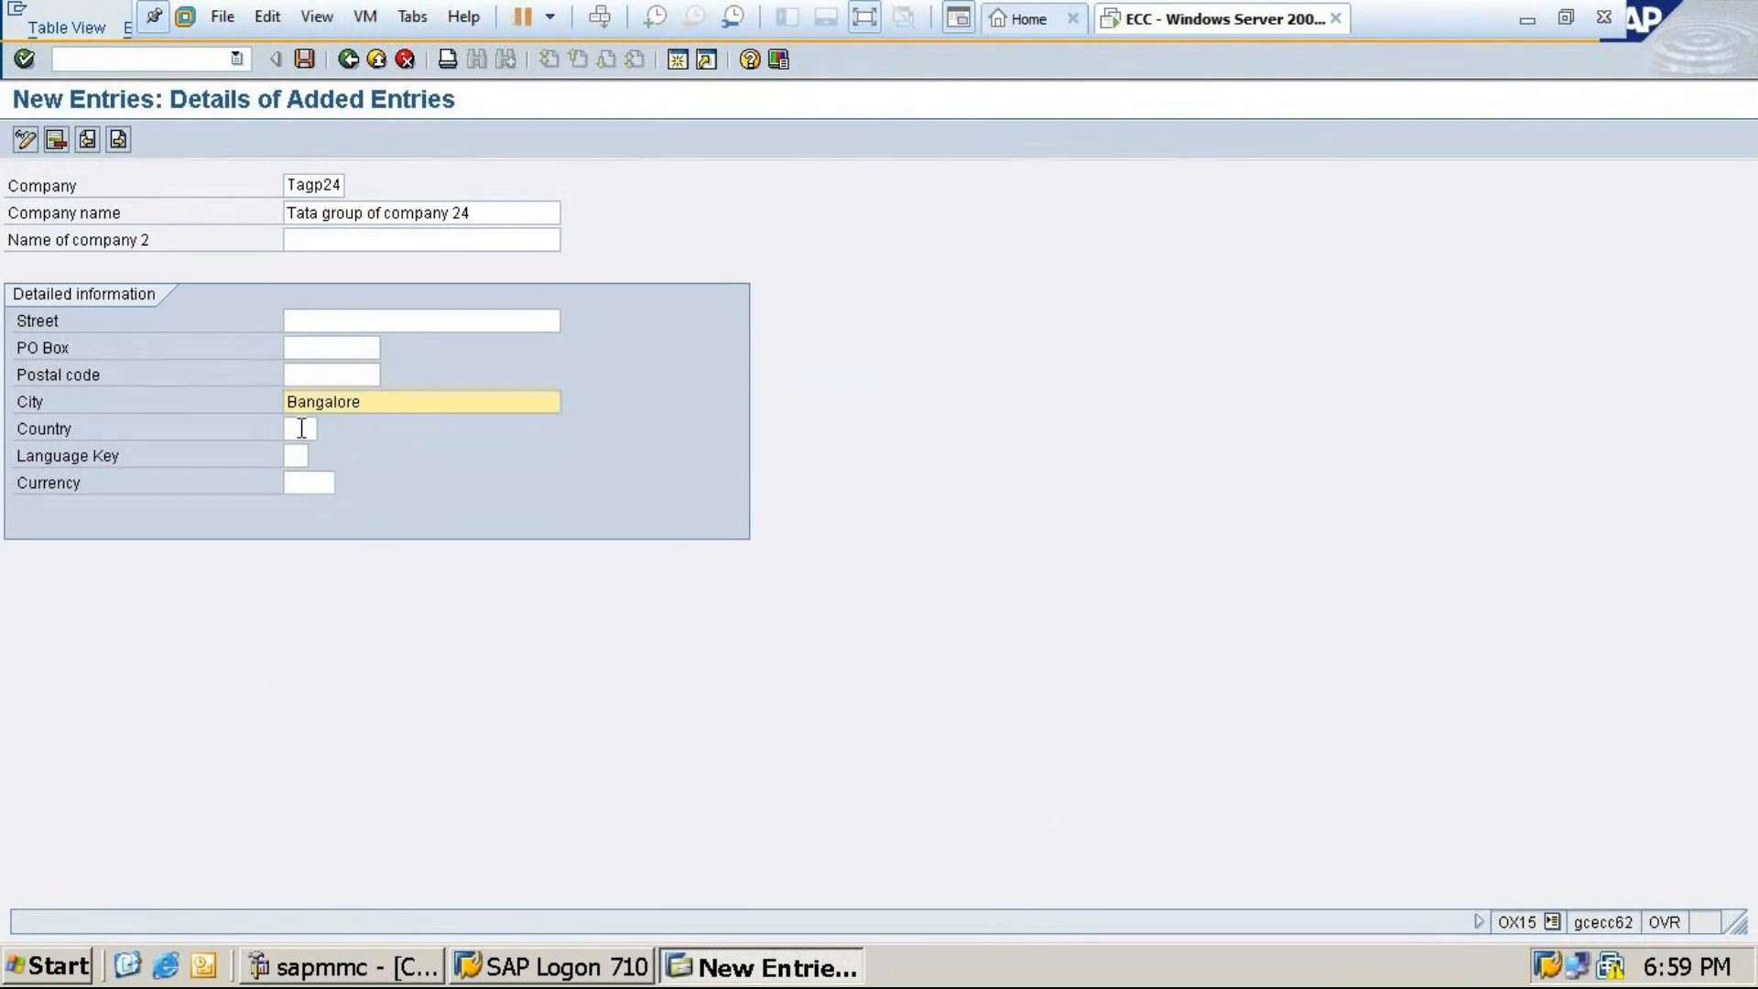
click(301, 428)
text(i)
click(296, 450)
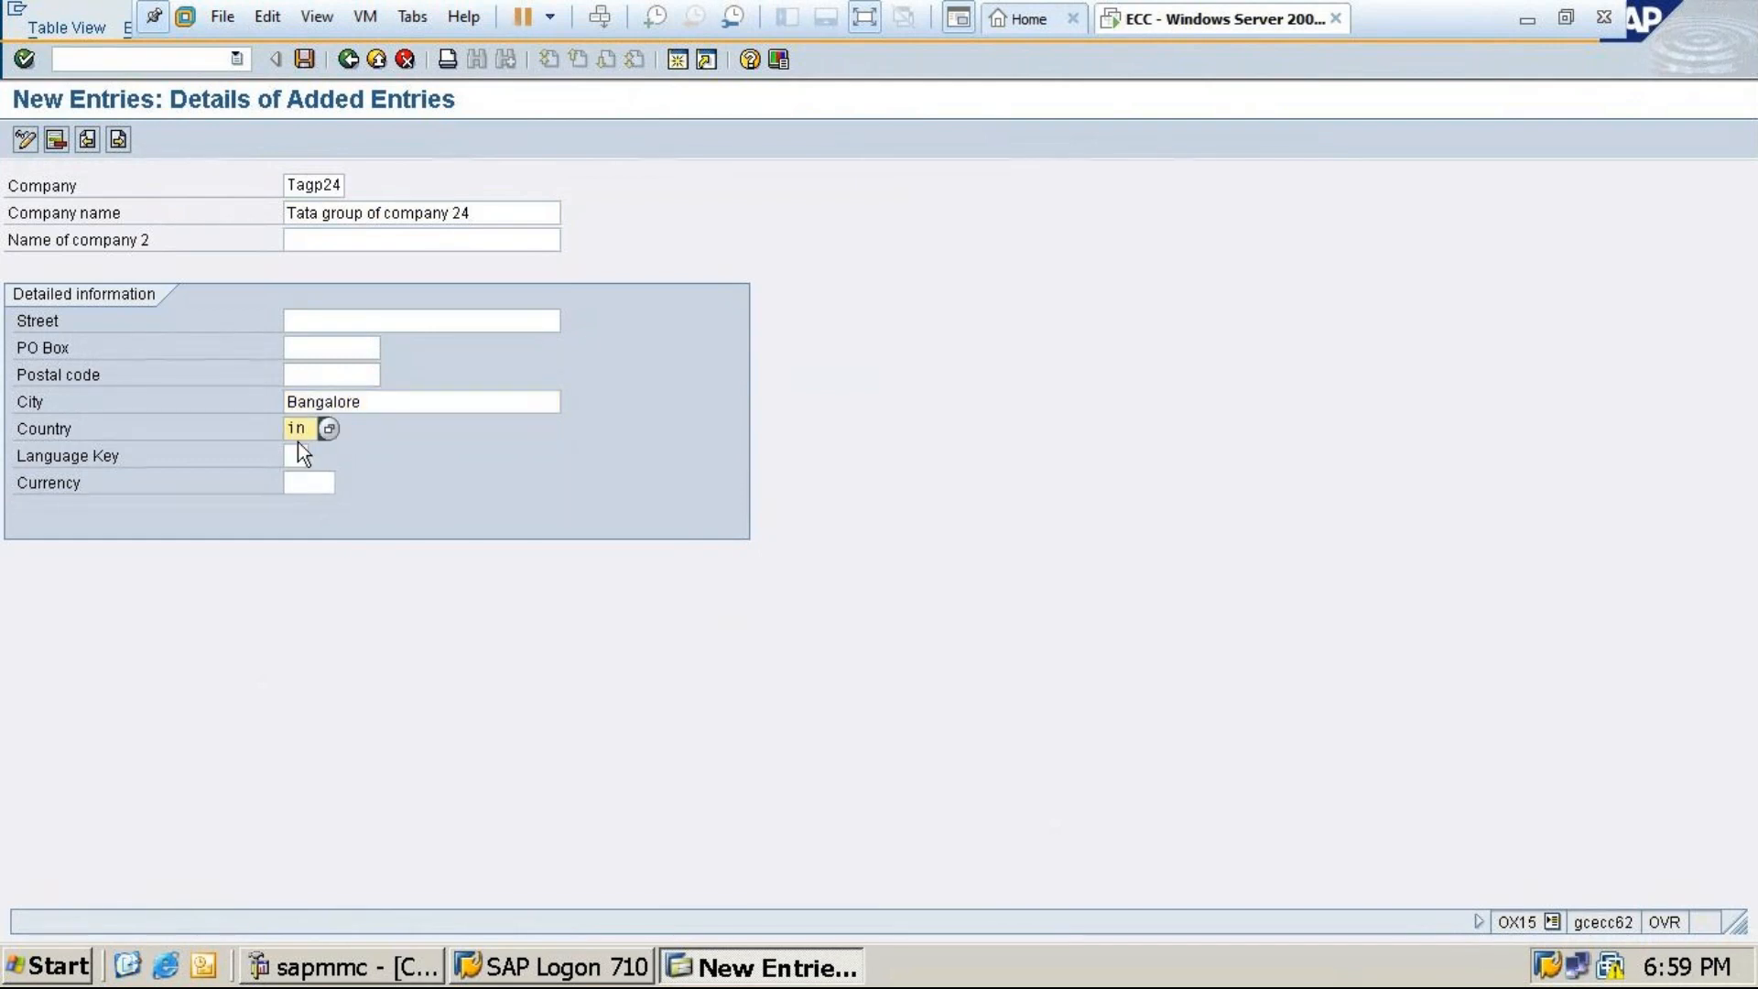
click(294, 452)
text(en)
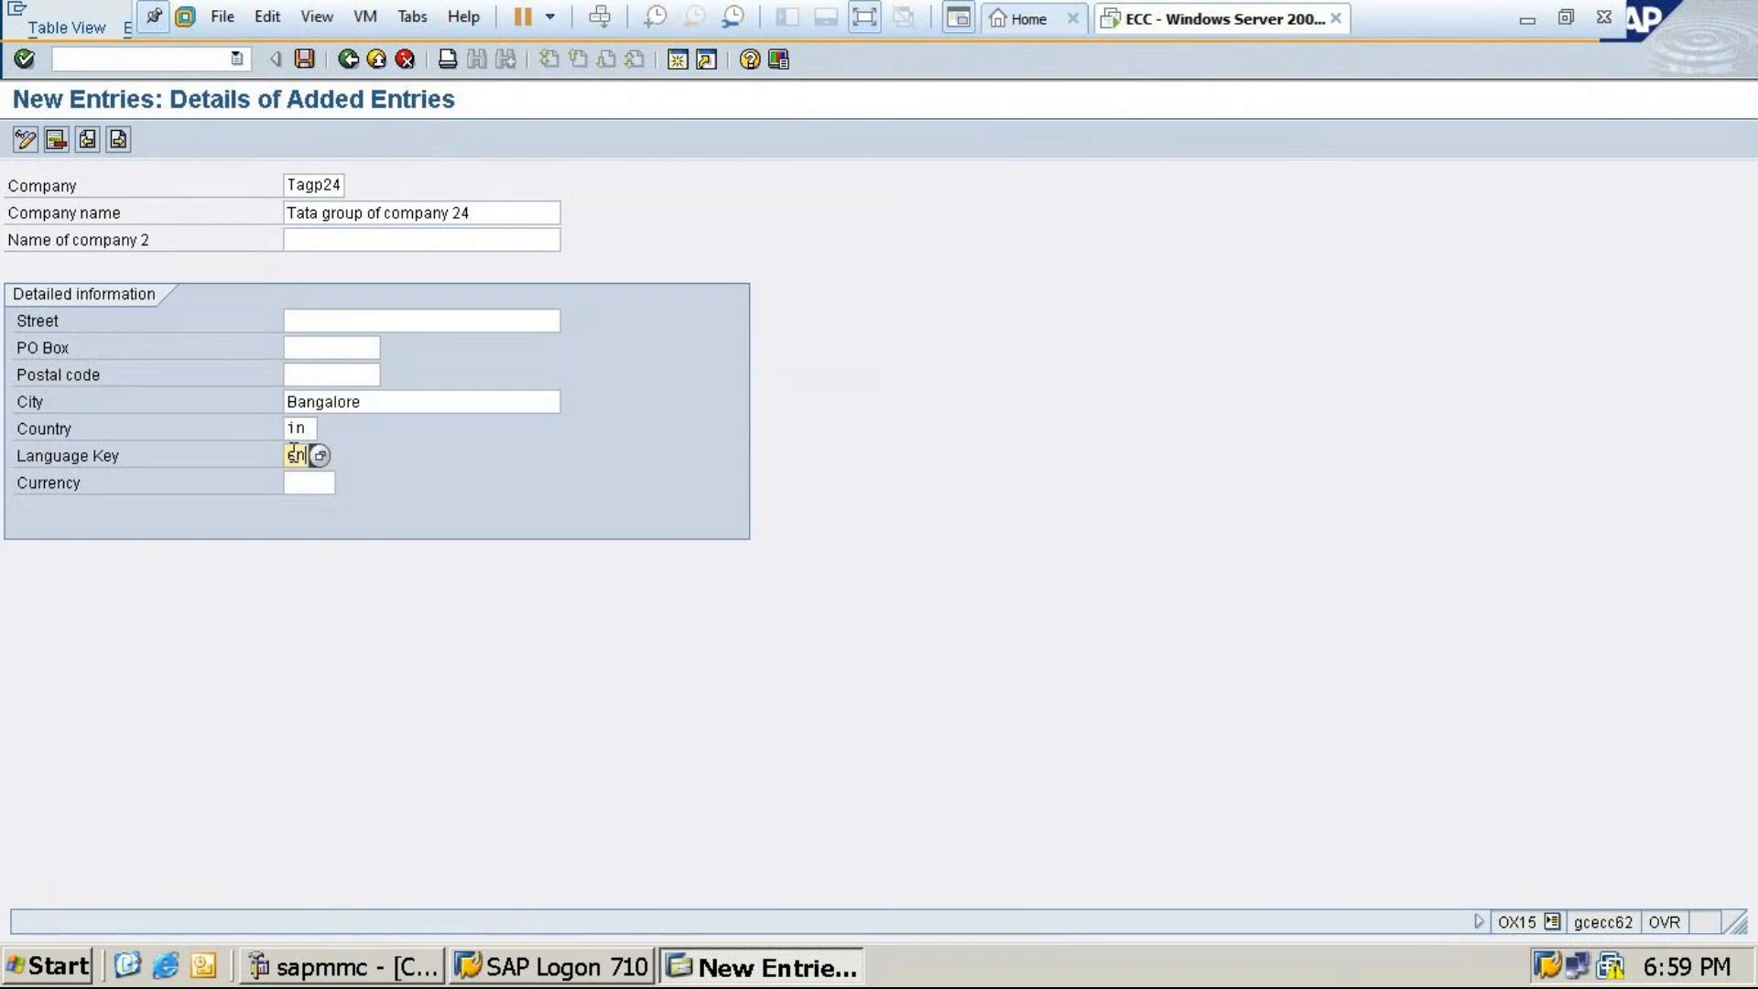
click(297, 486)
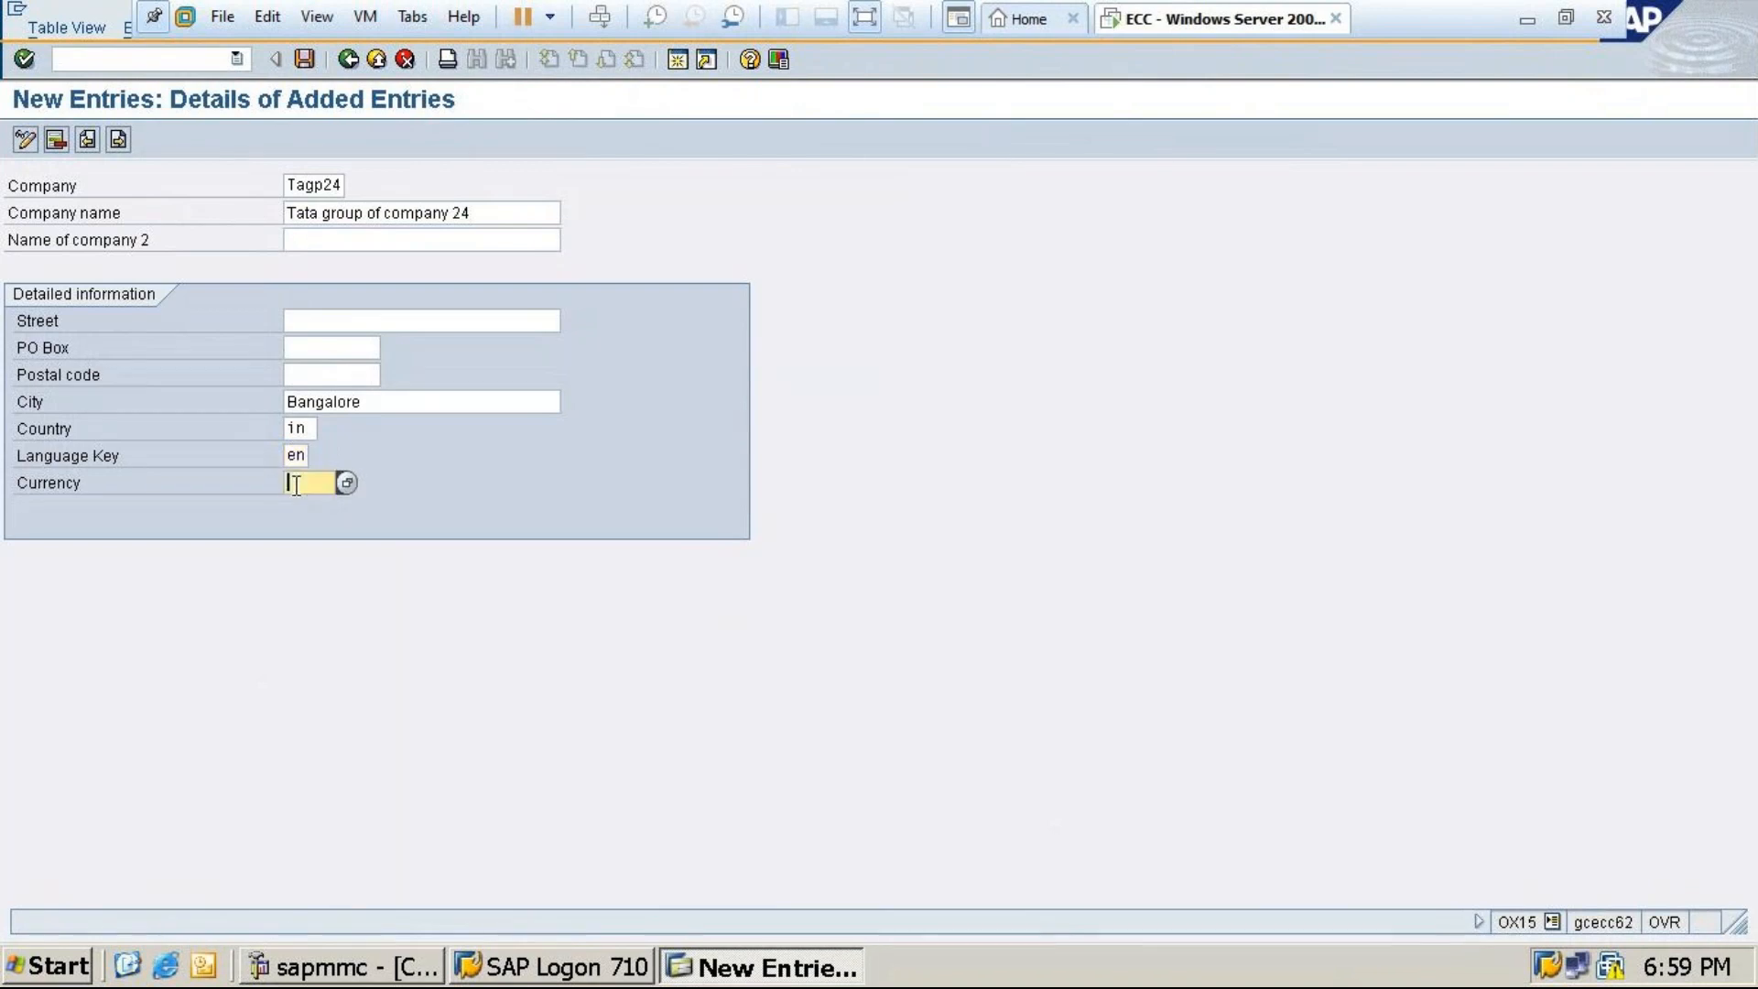
text(inr)
Save TAGP24 under a new customizing request described 'Tata group of company 24'
click(306, 61)
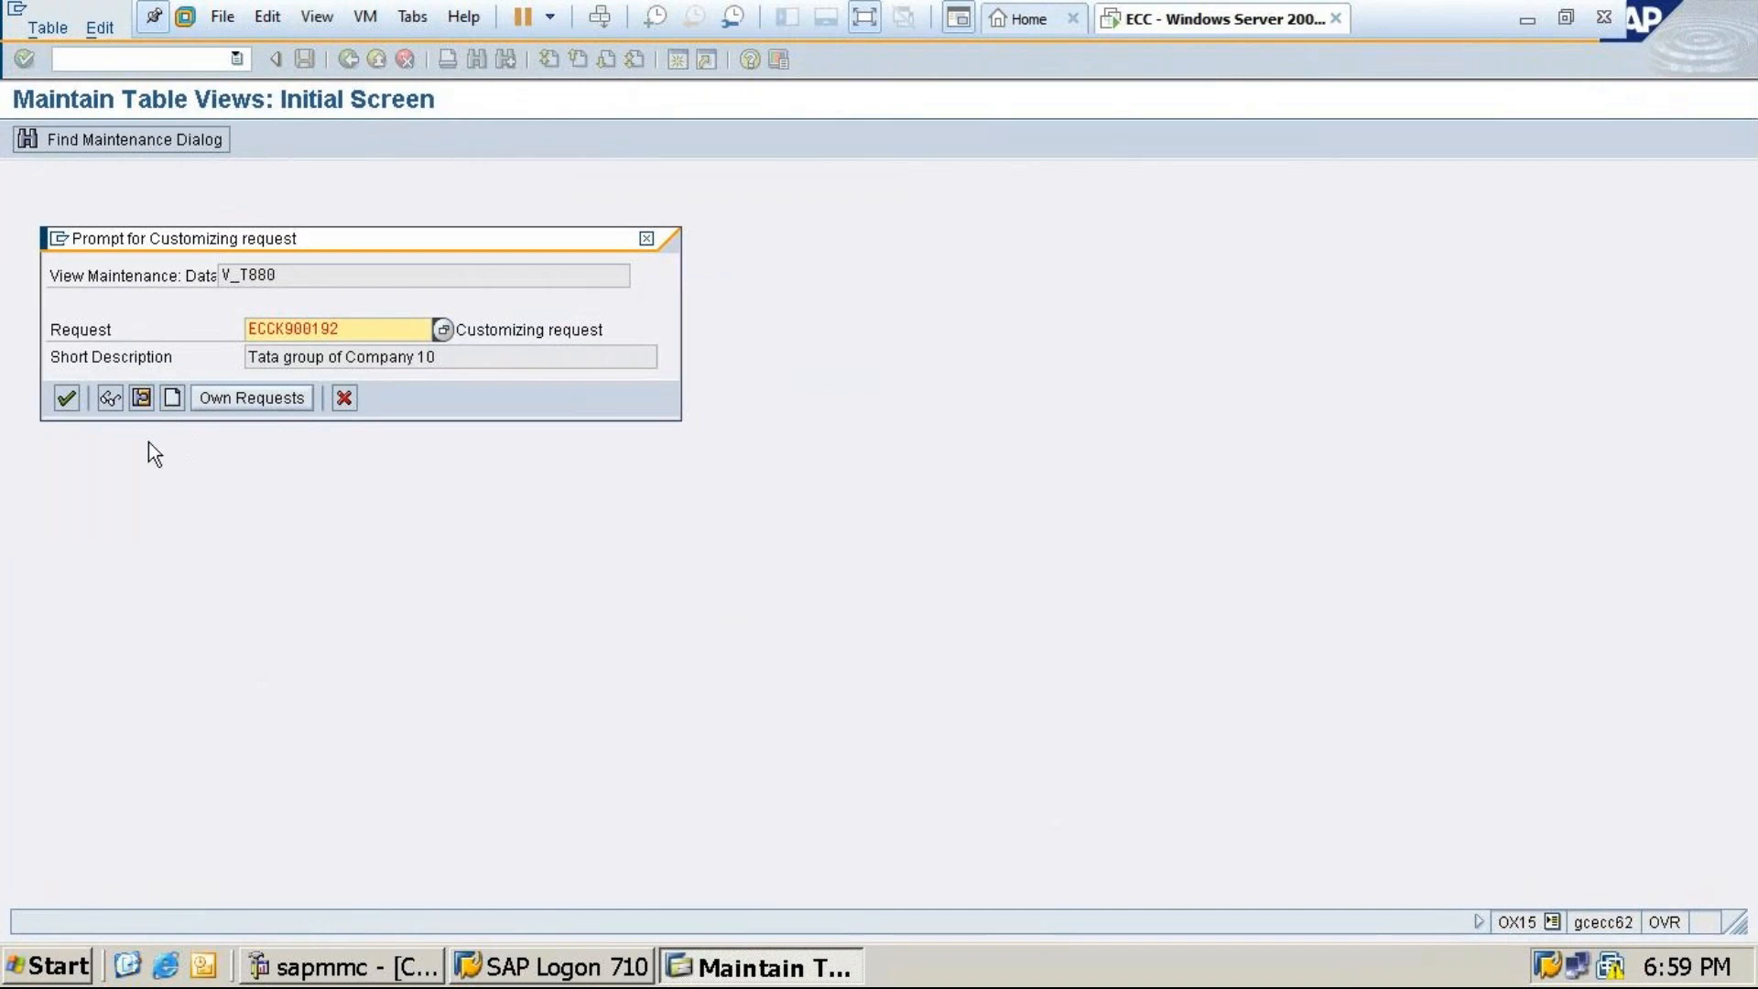
click(173, 398)
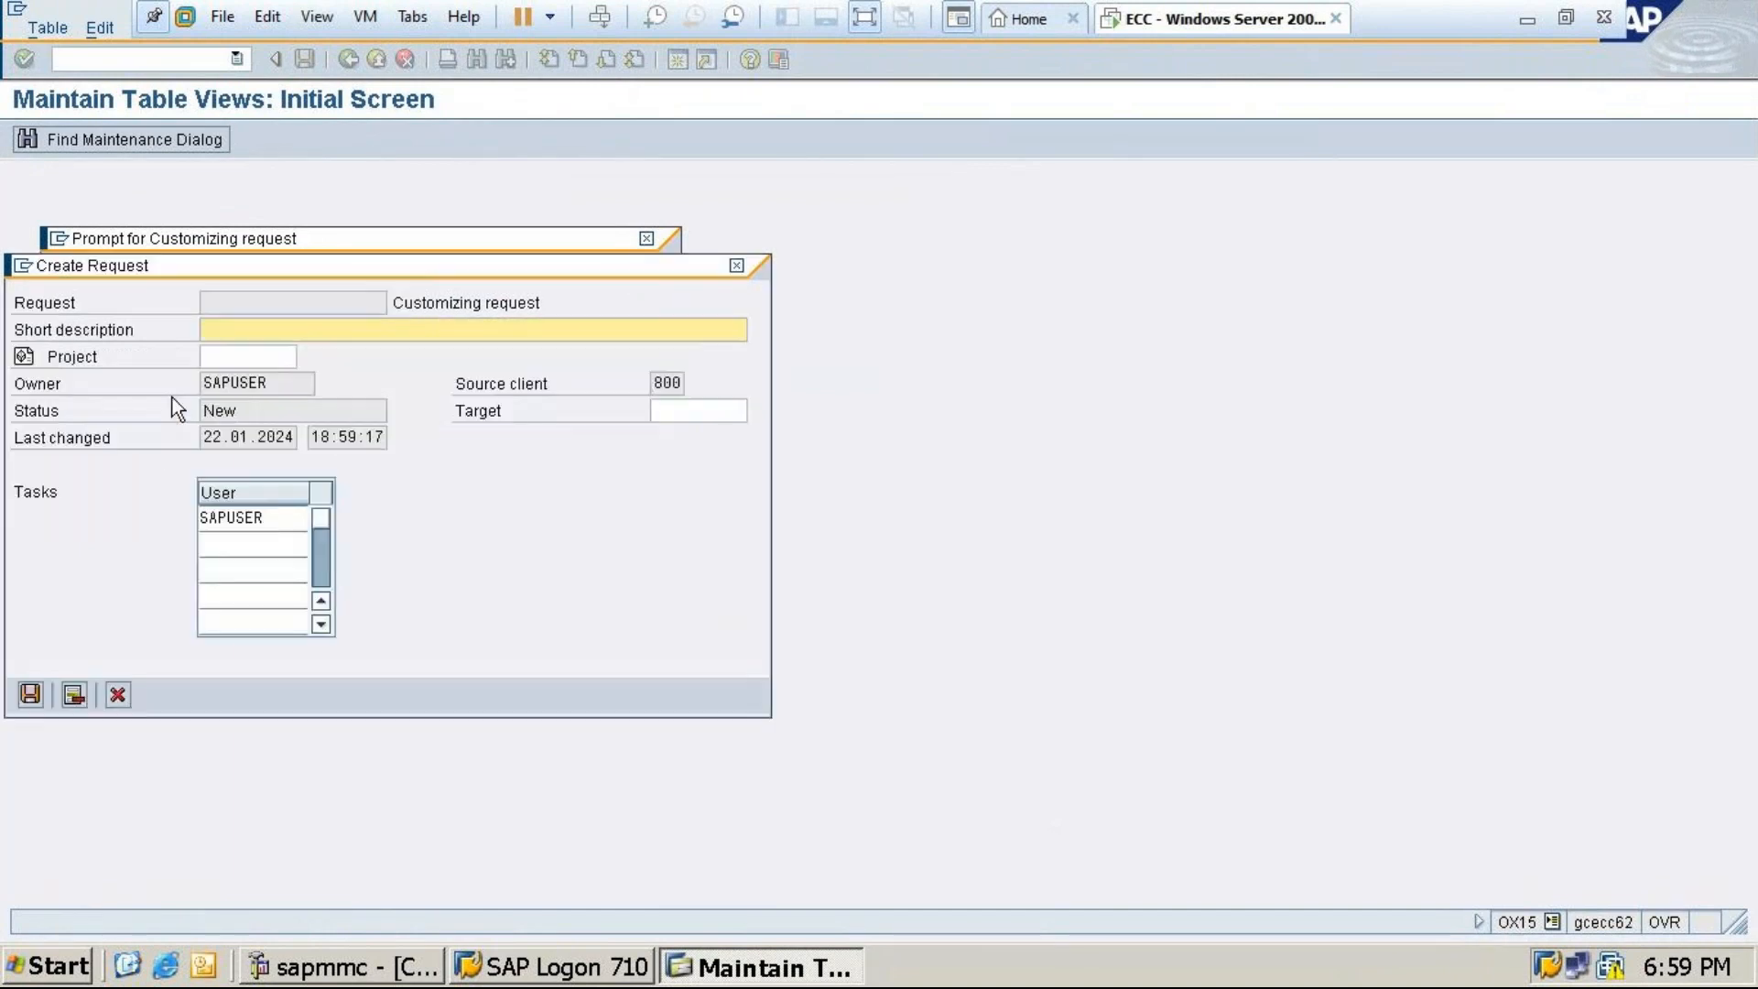
text(Tata group of company 24)
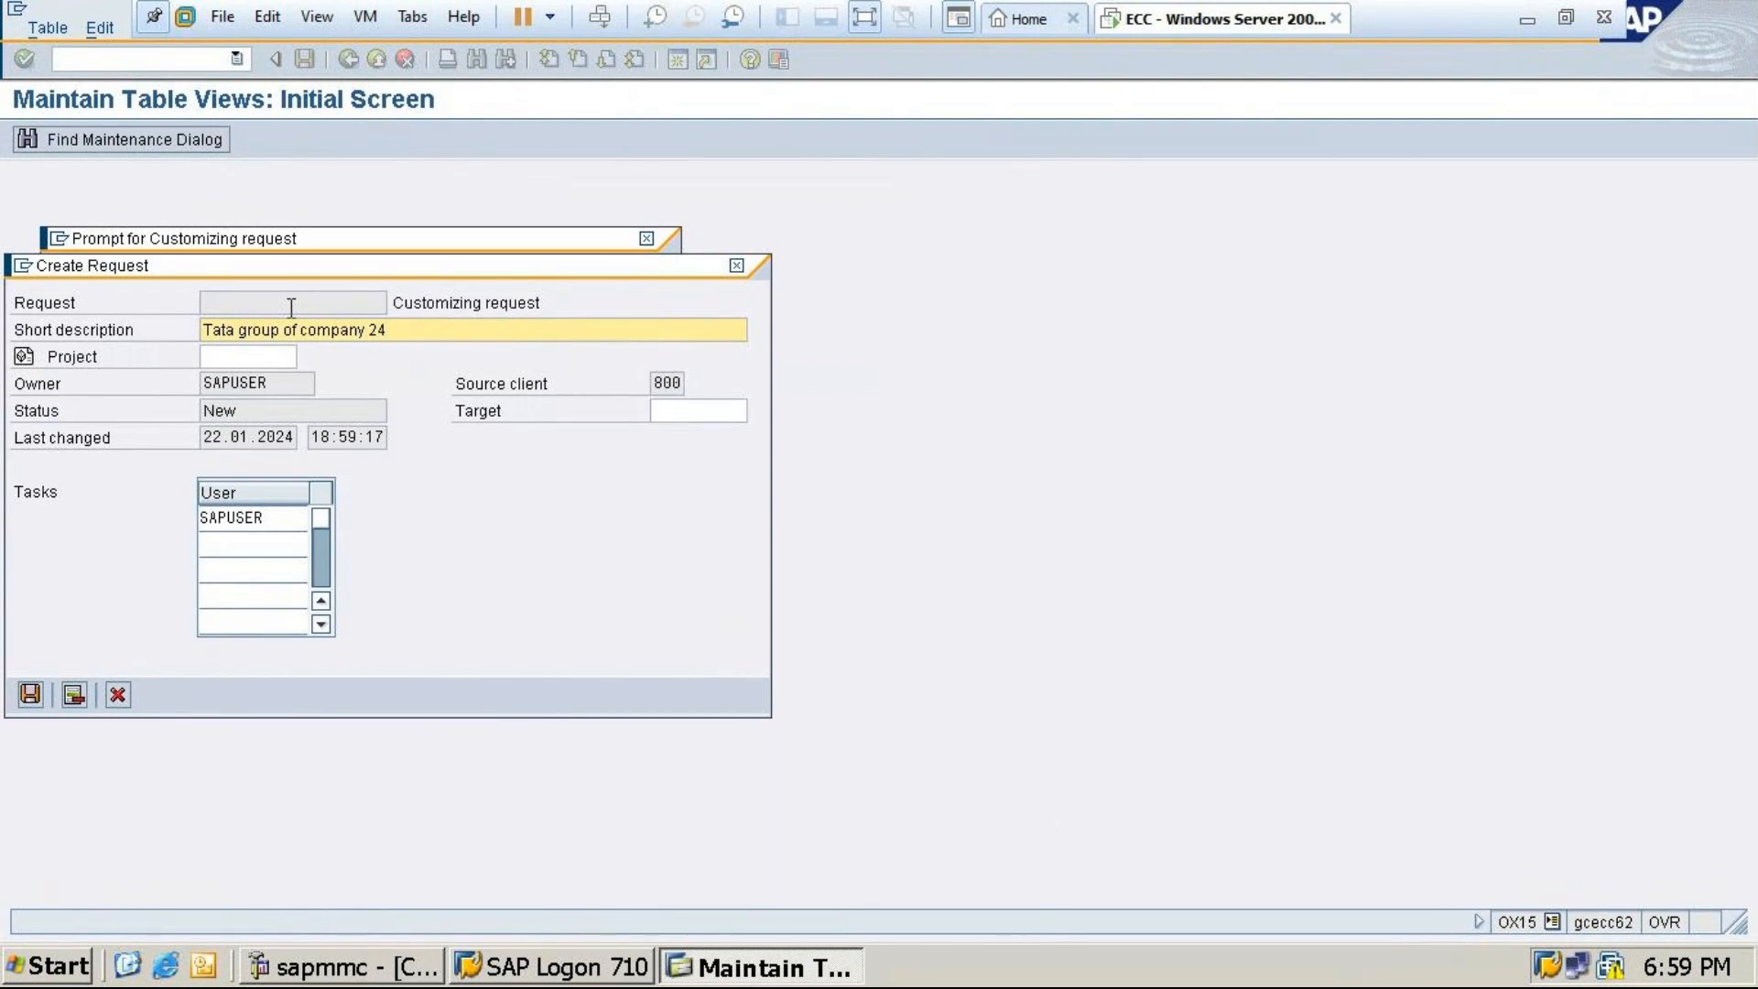
click(30, 695)
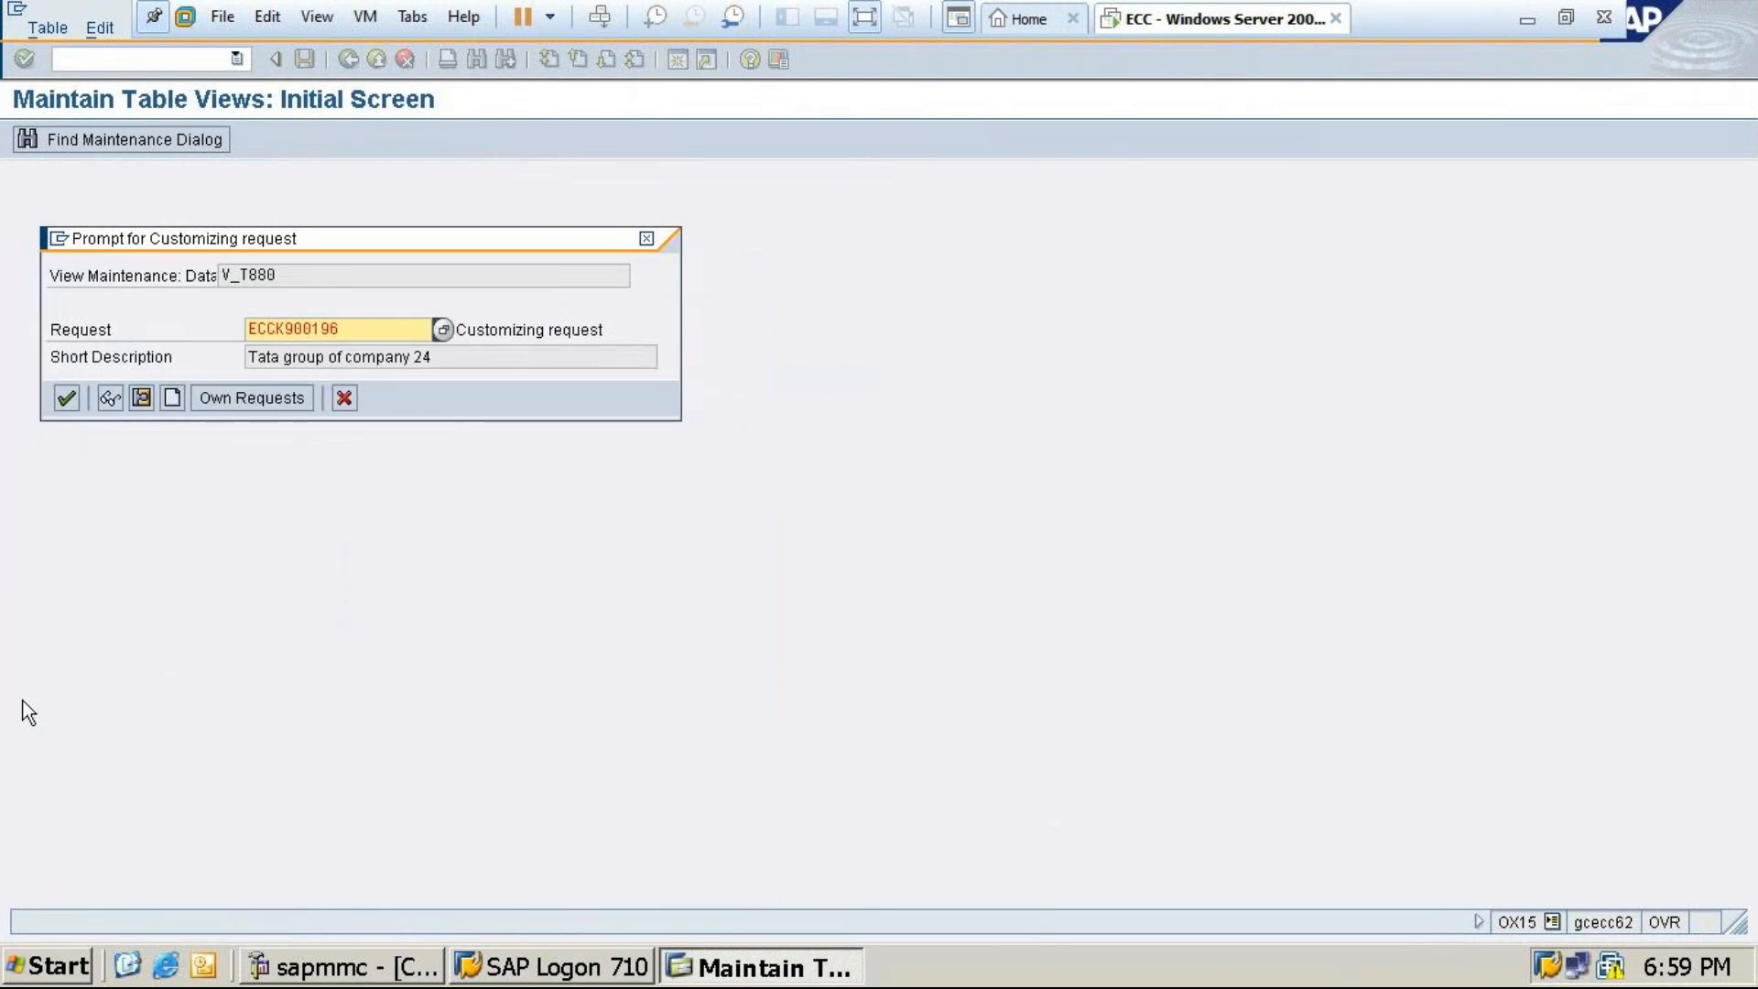
click(64, 399)
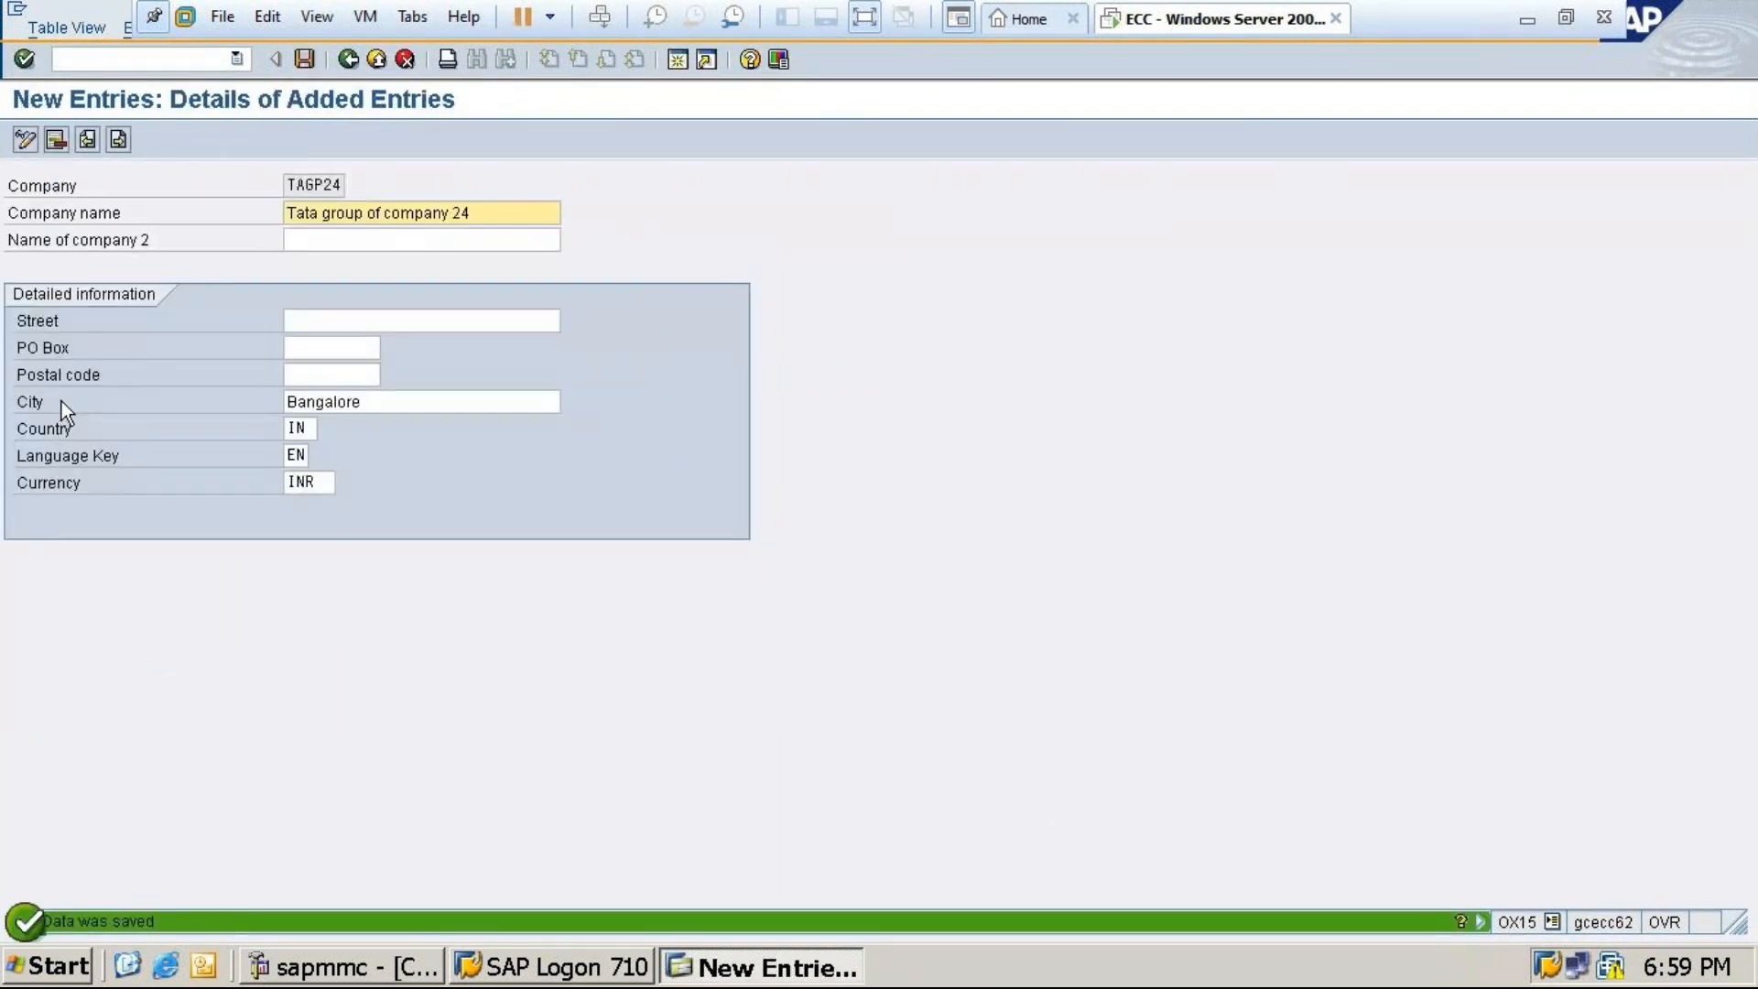
Save the company entry again and go back twice to SAP Easy Access
click(311, 57)
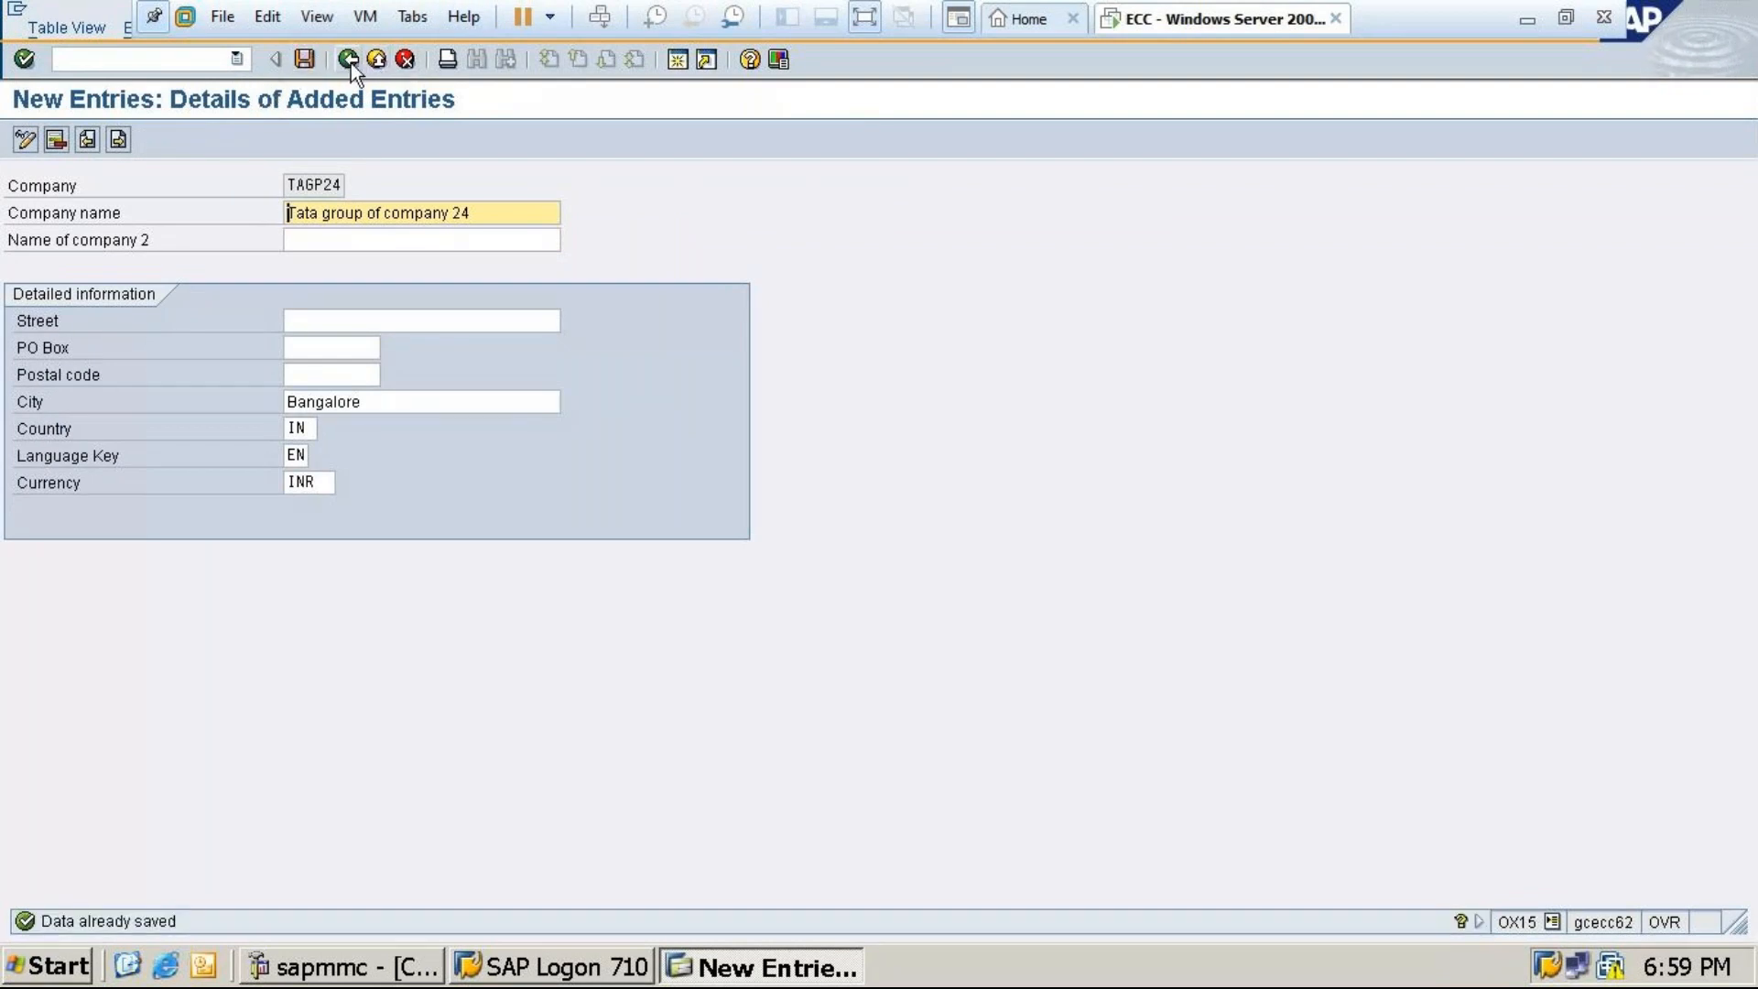
click(305, 60)
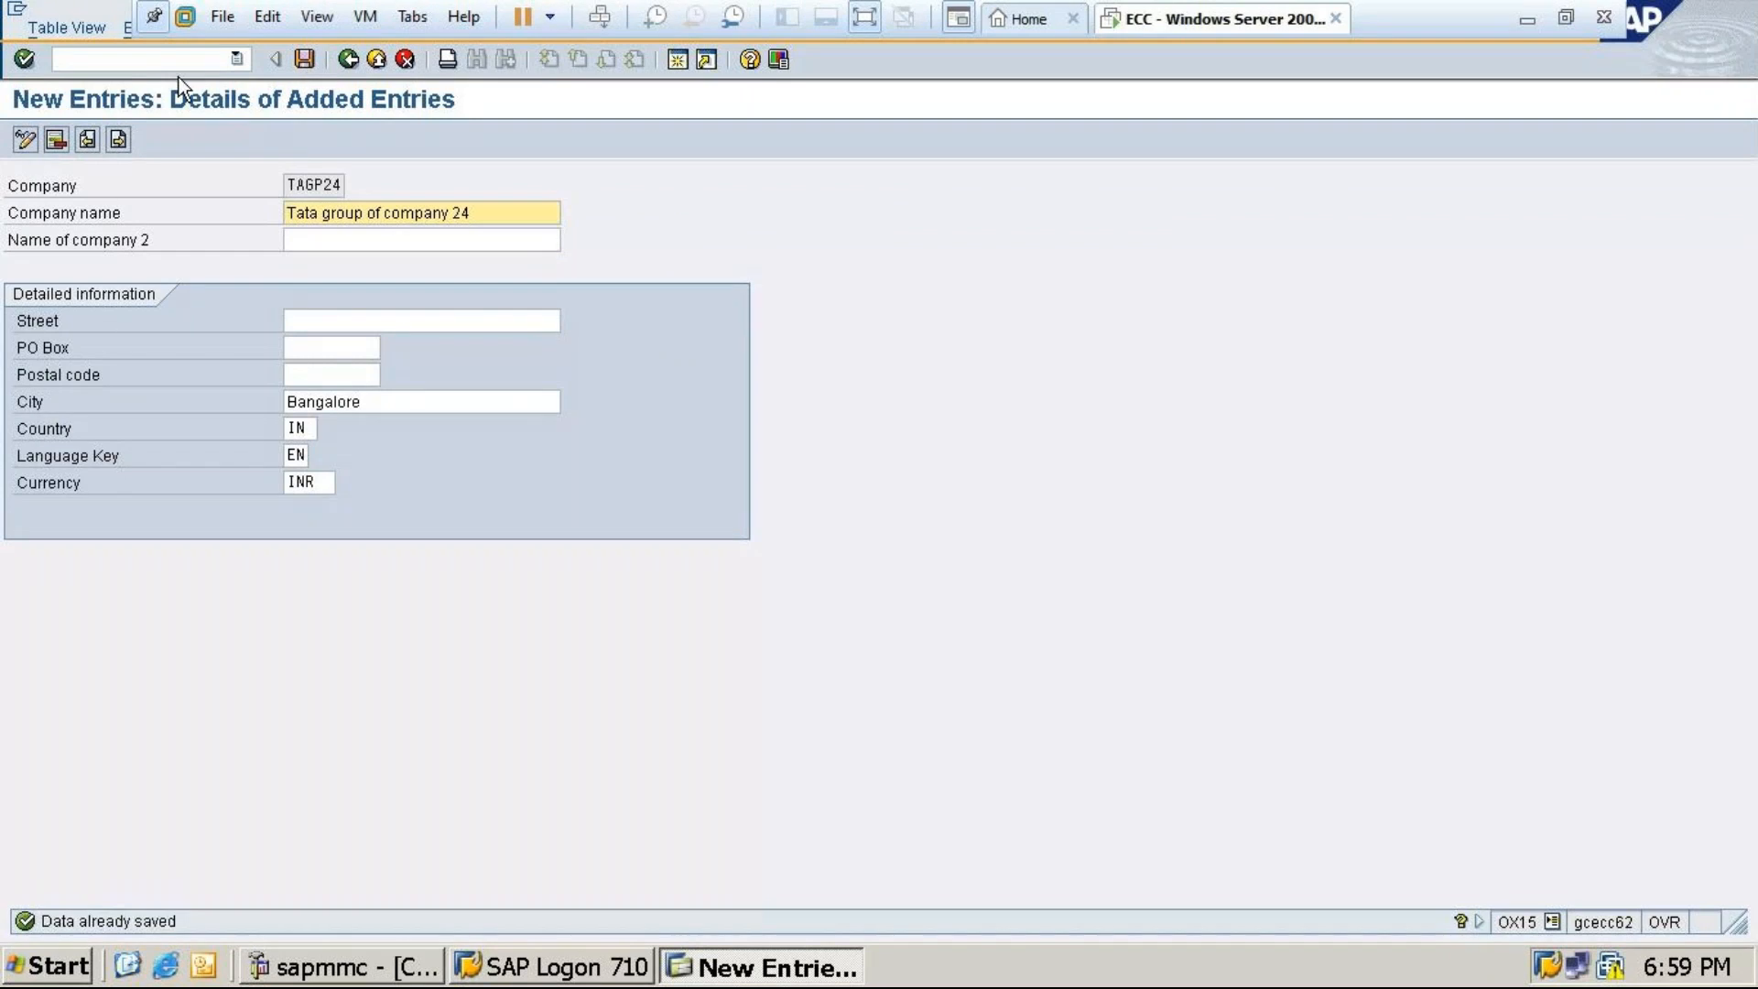
click(348, 58)
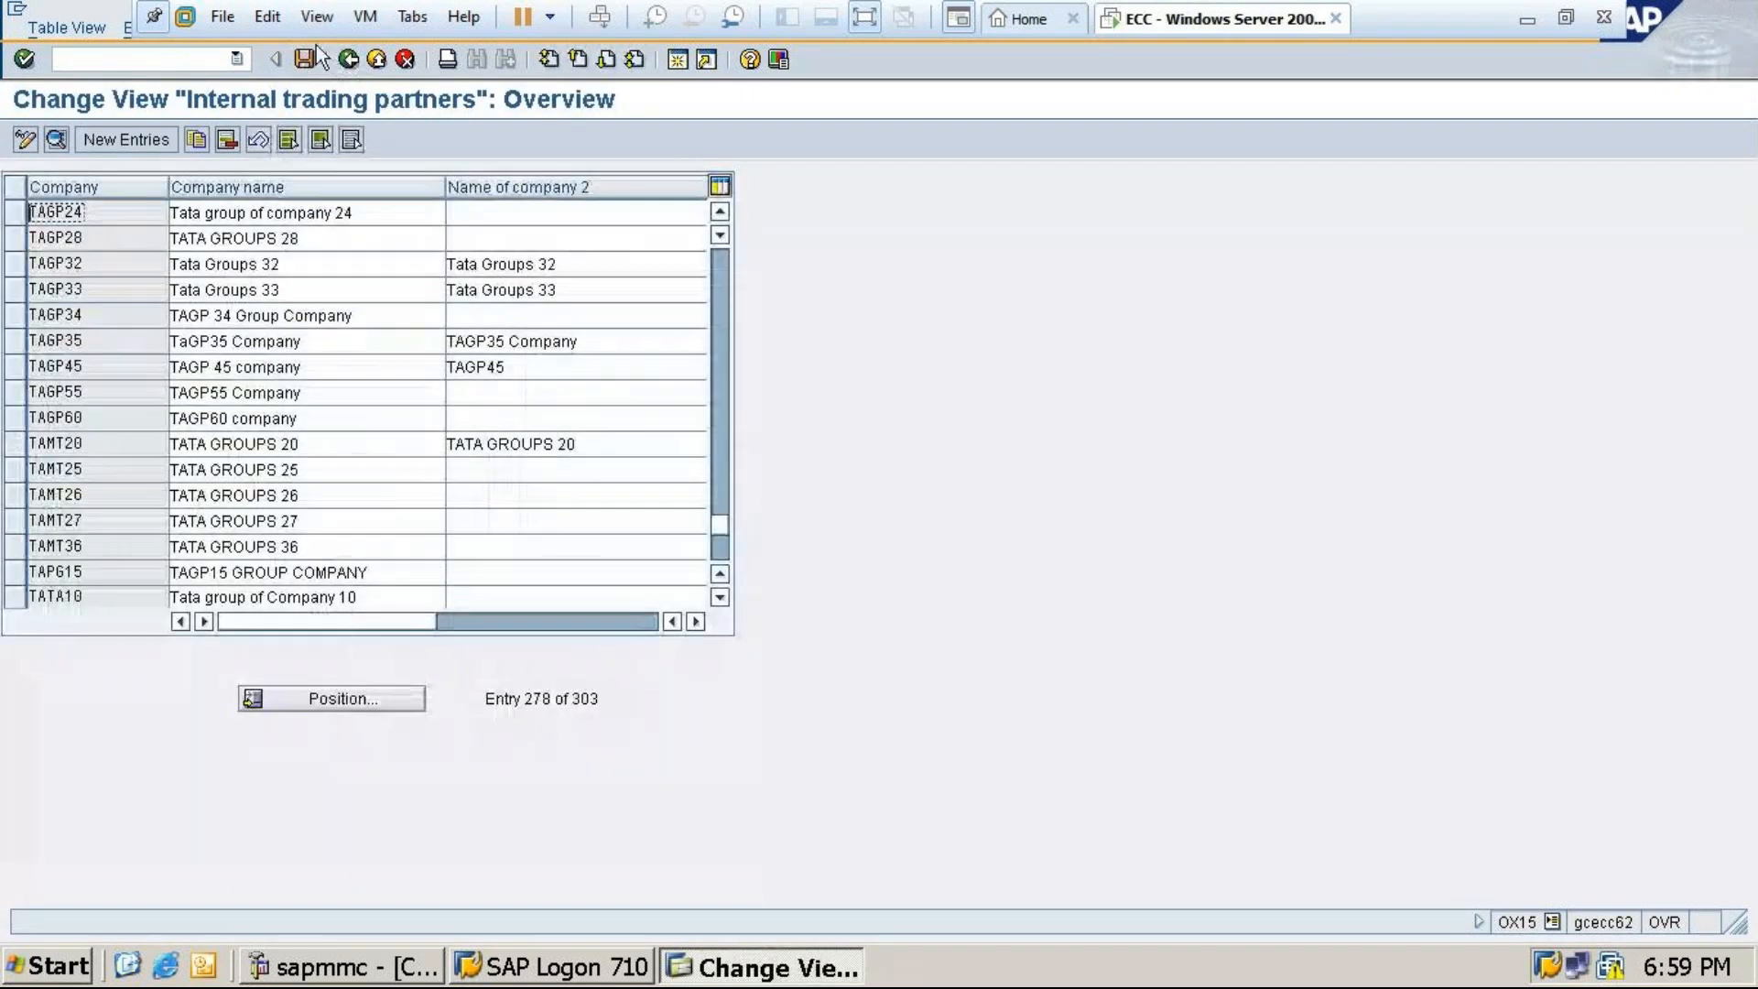
click(349, 59)
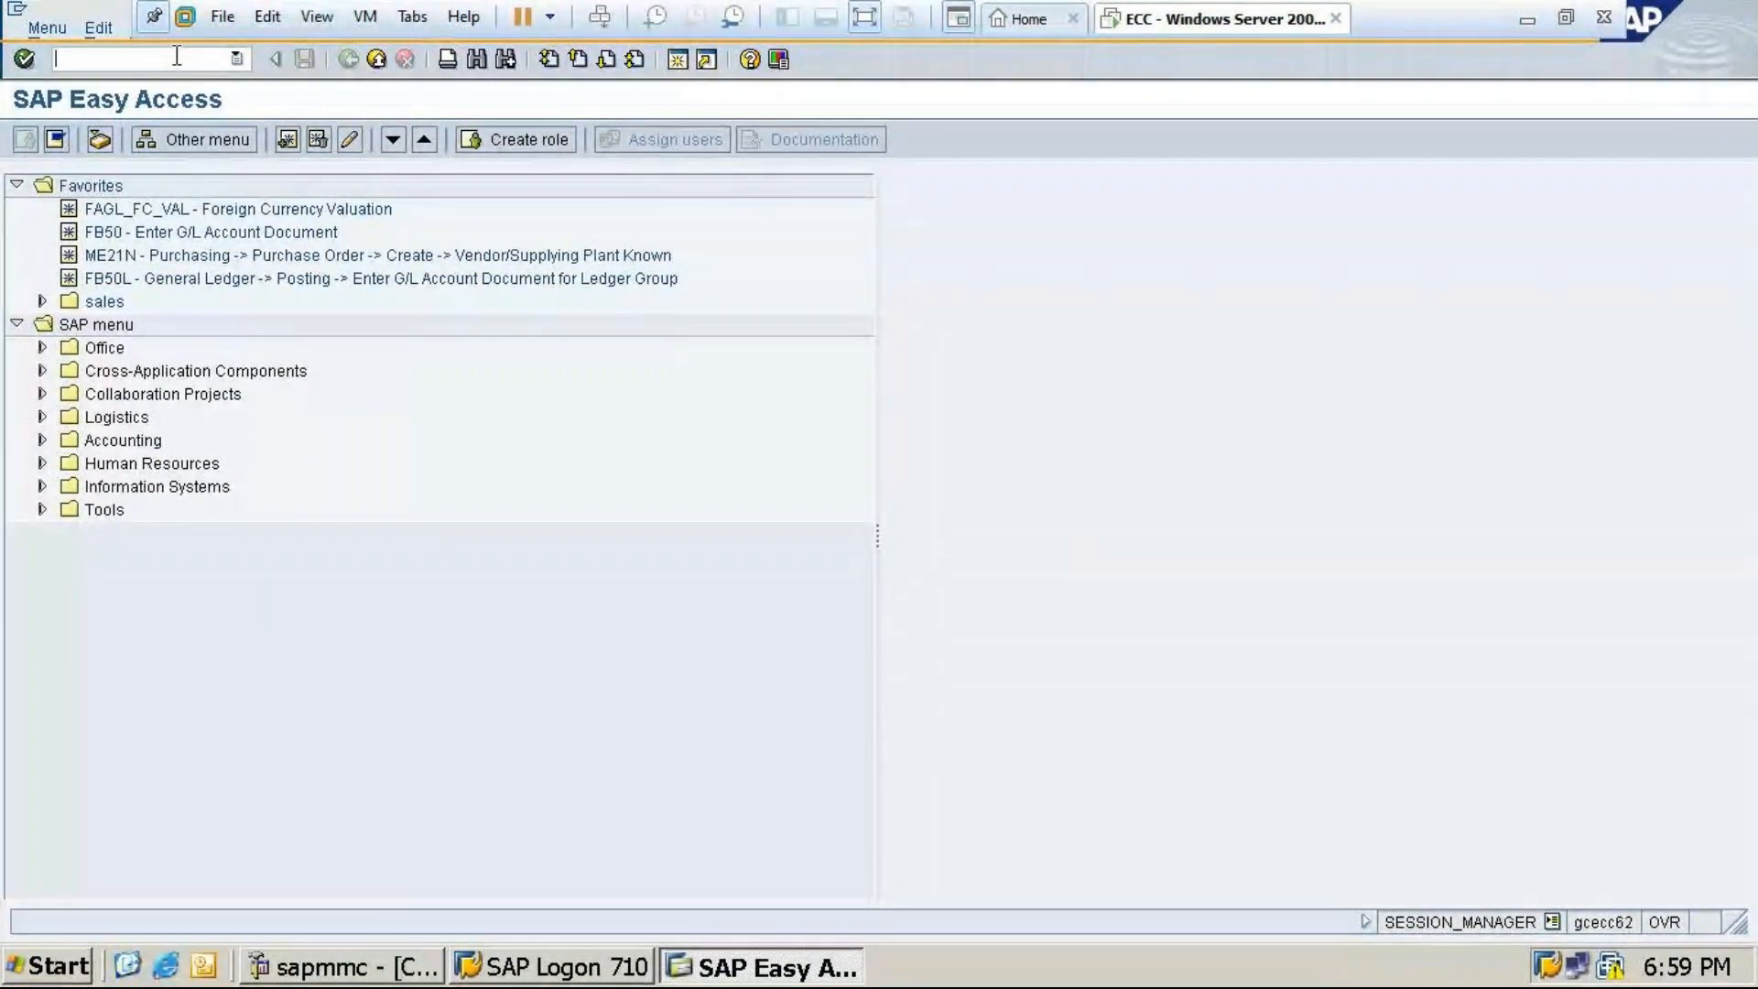
After checking Excel, run /nOX02 and start a new company code entry
click(1526, 20)
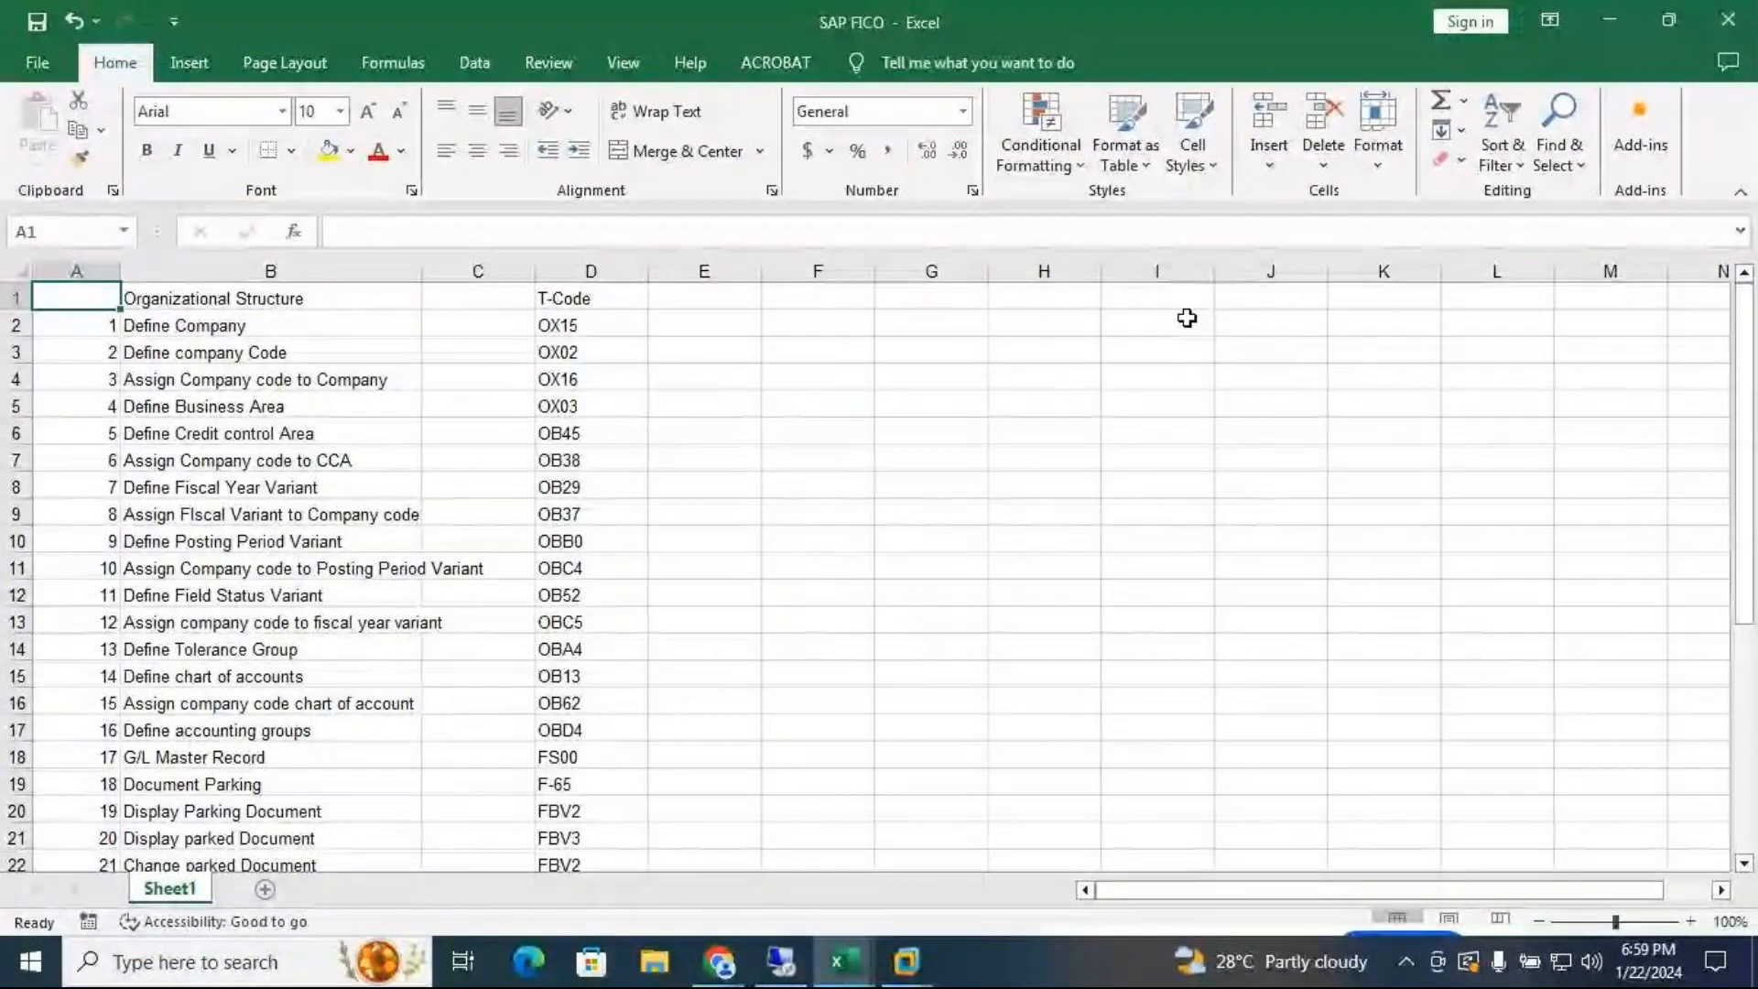
click(905, 962)
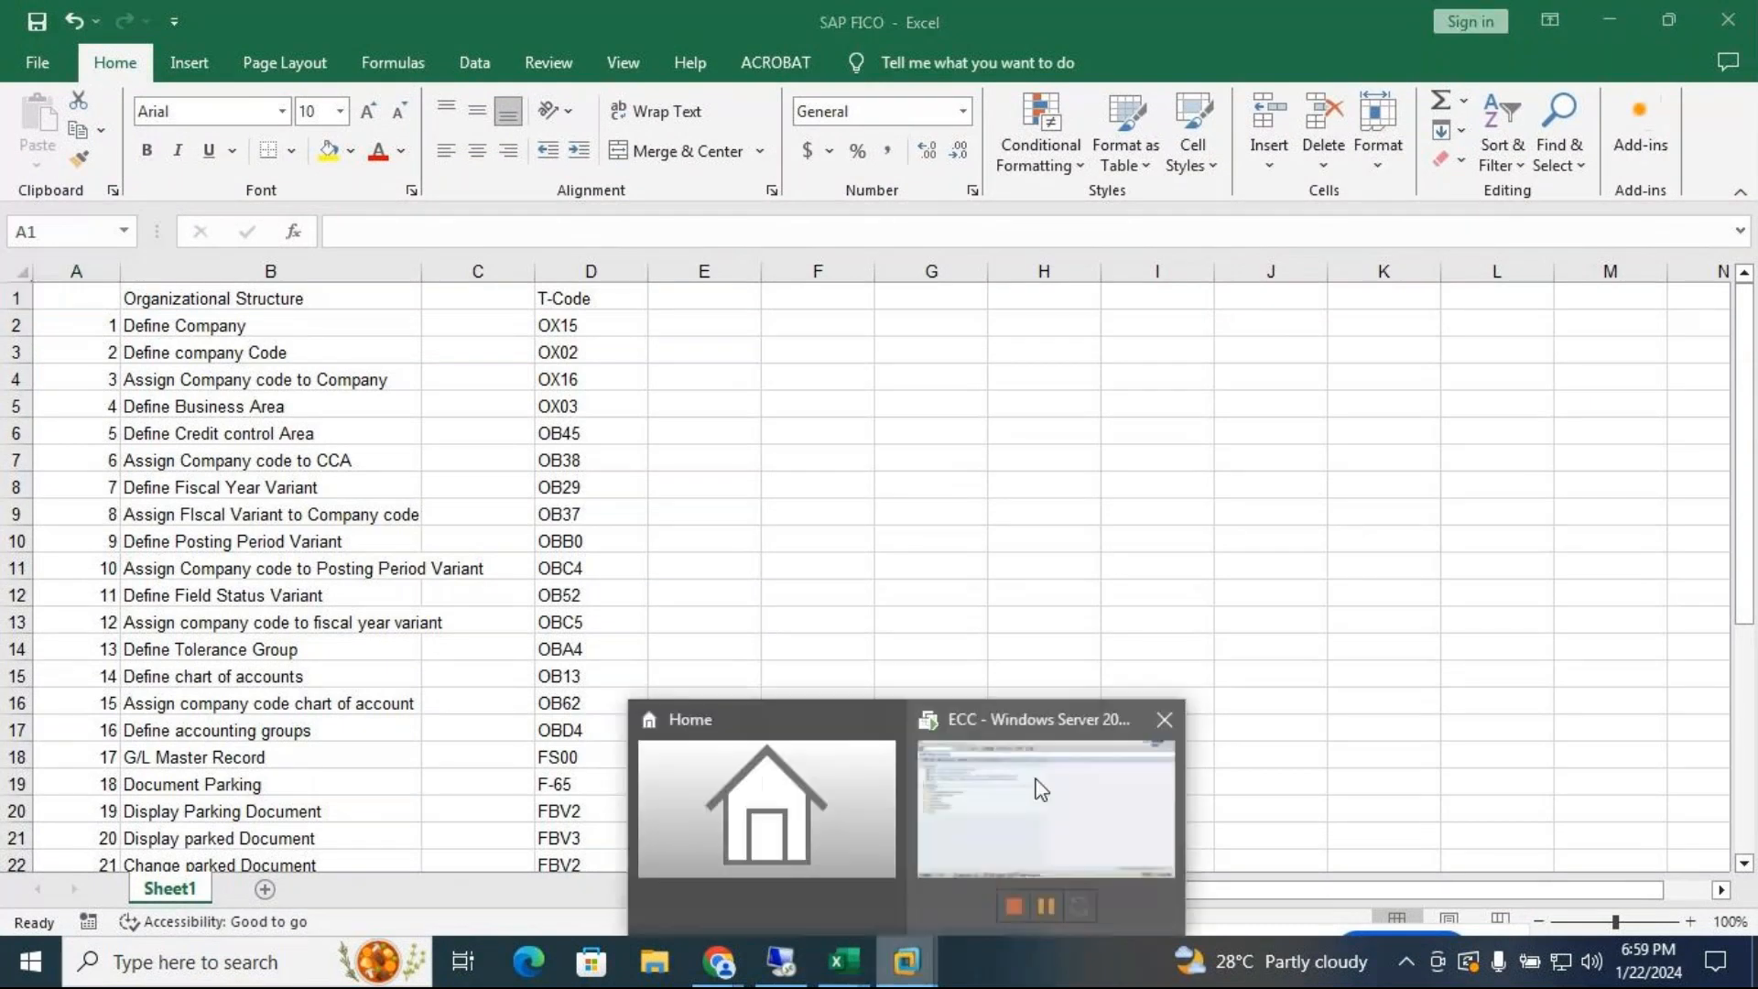
click(1041, 790)
text(/no)
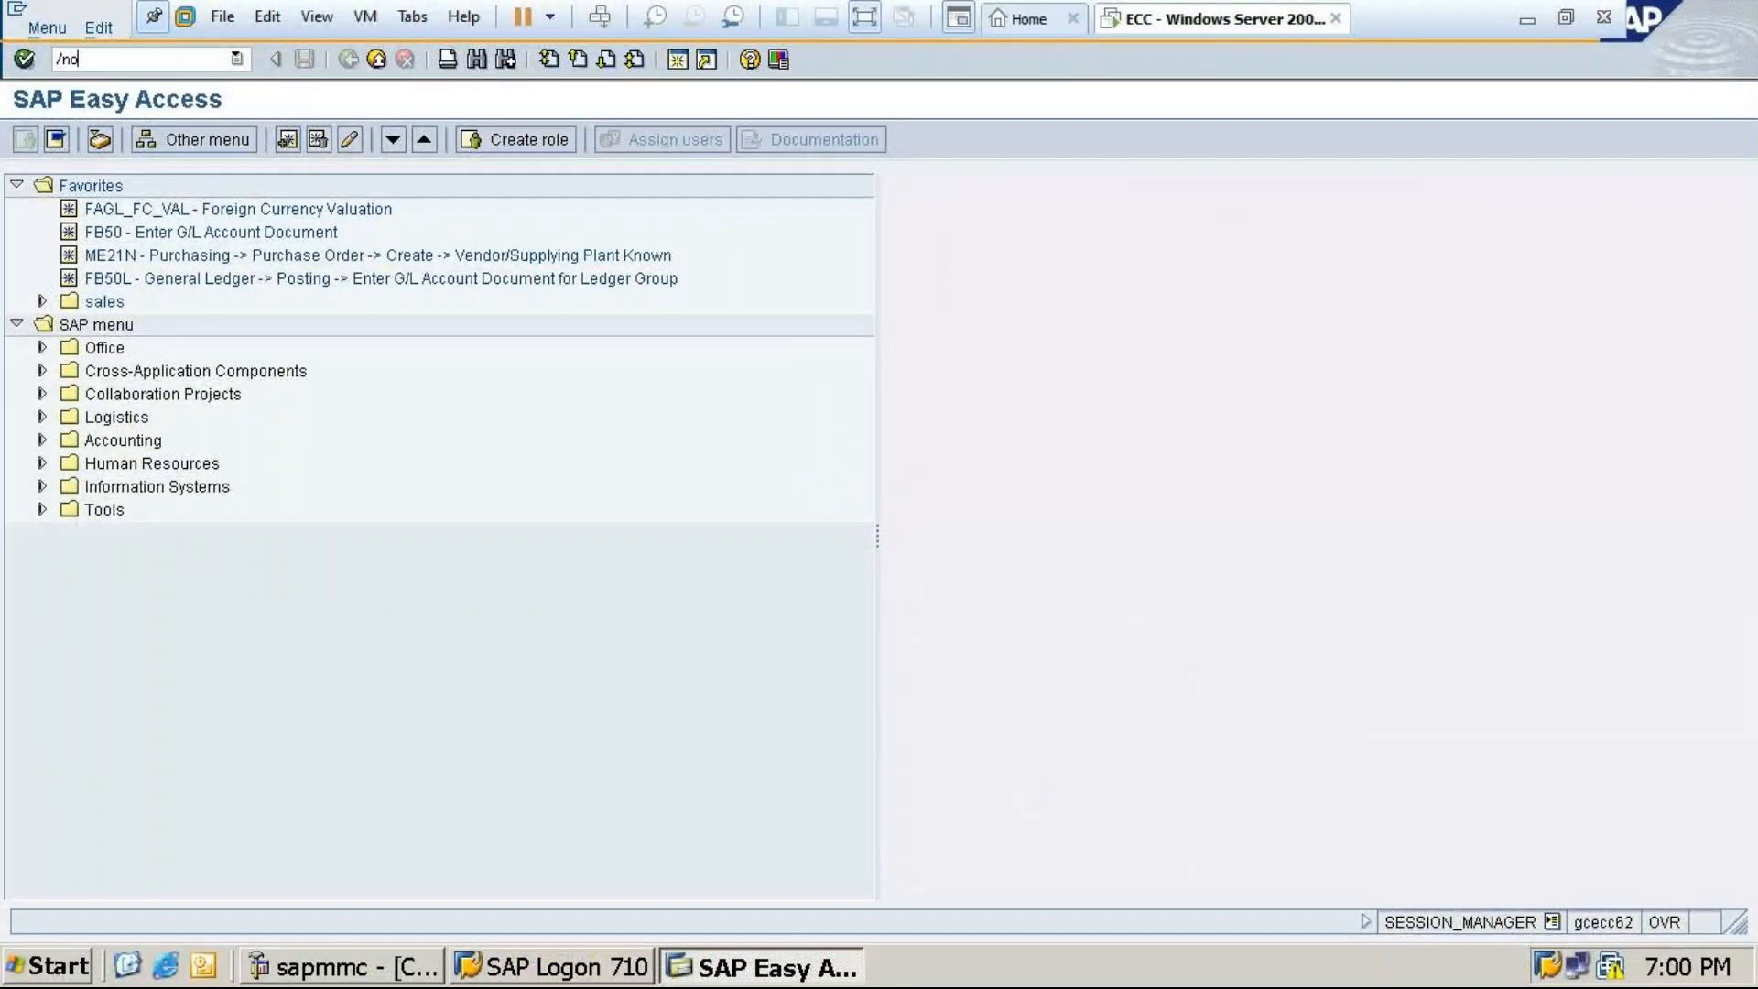
text(x02)
key(Return)
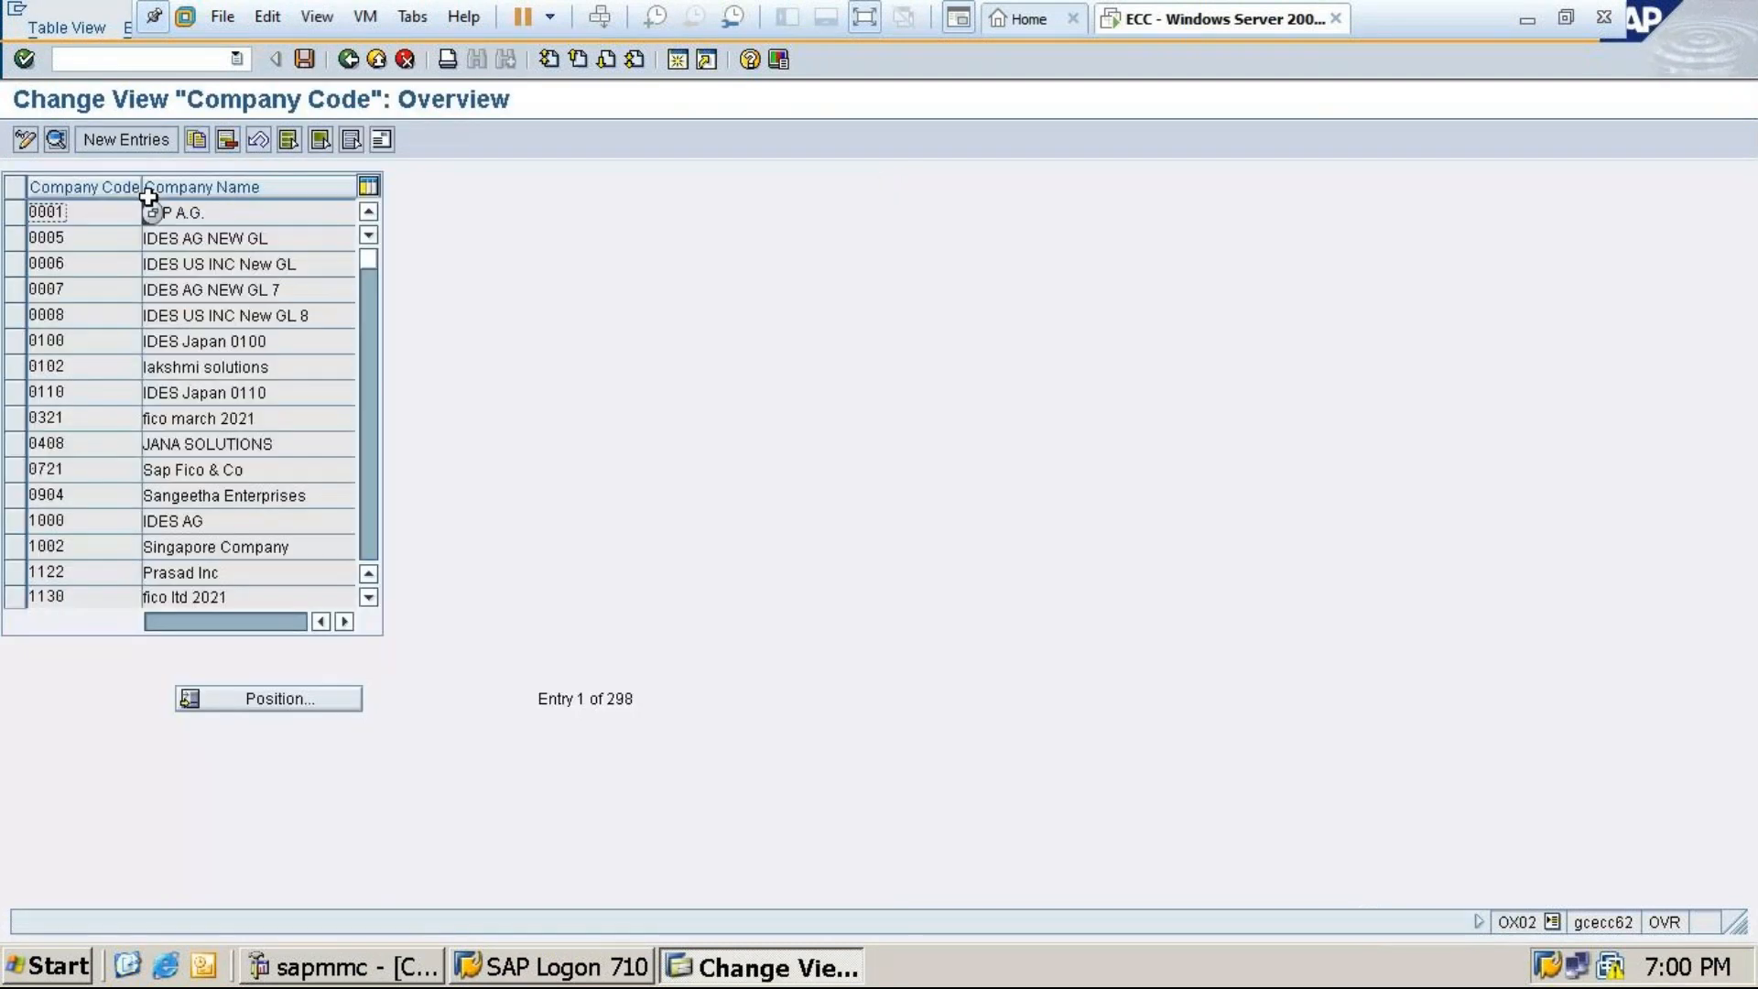
click(130, 140)
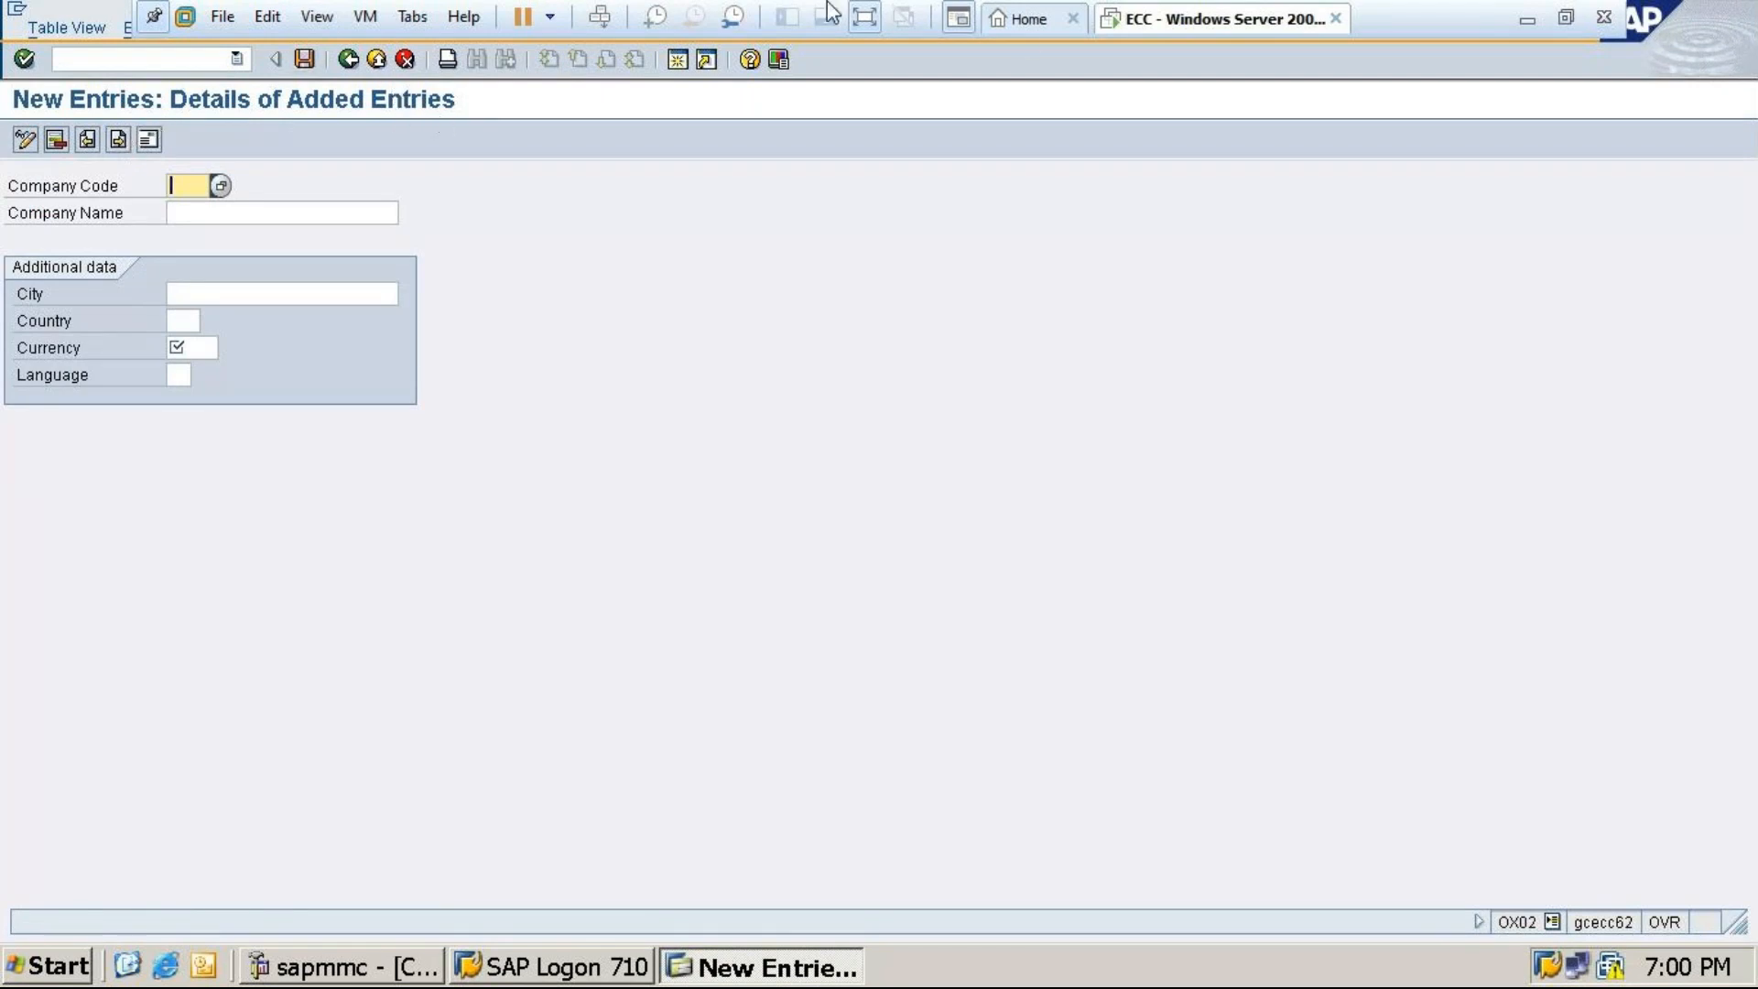
Enter company code MT24 named 'Tata group of company 24'
click(1527, 23)
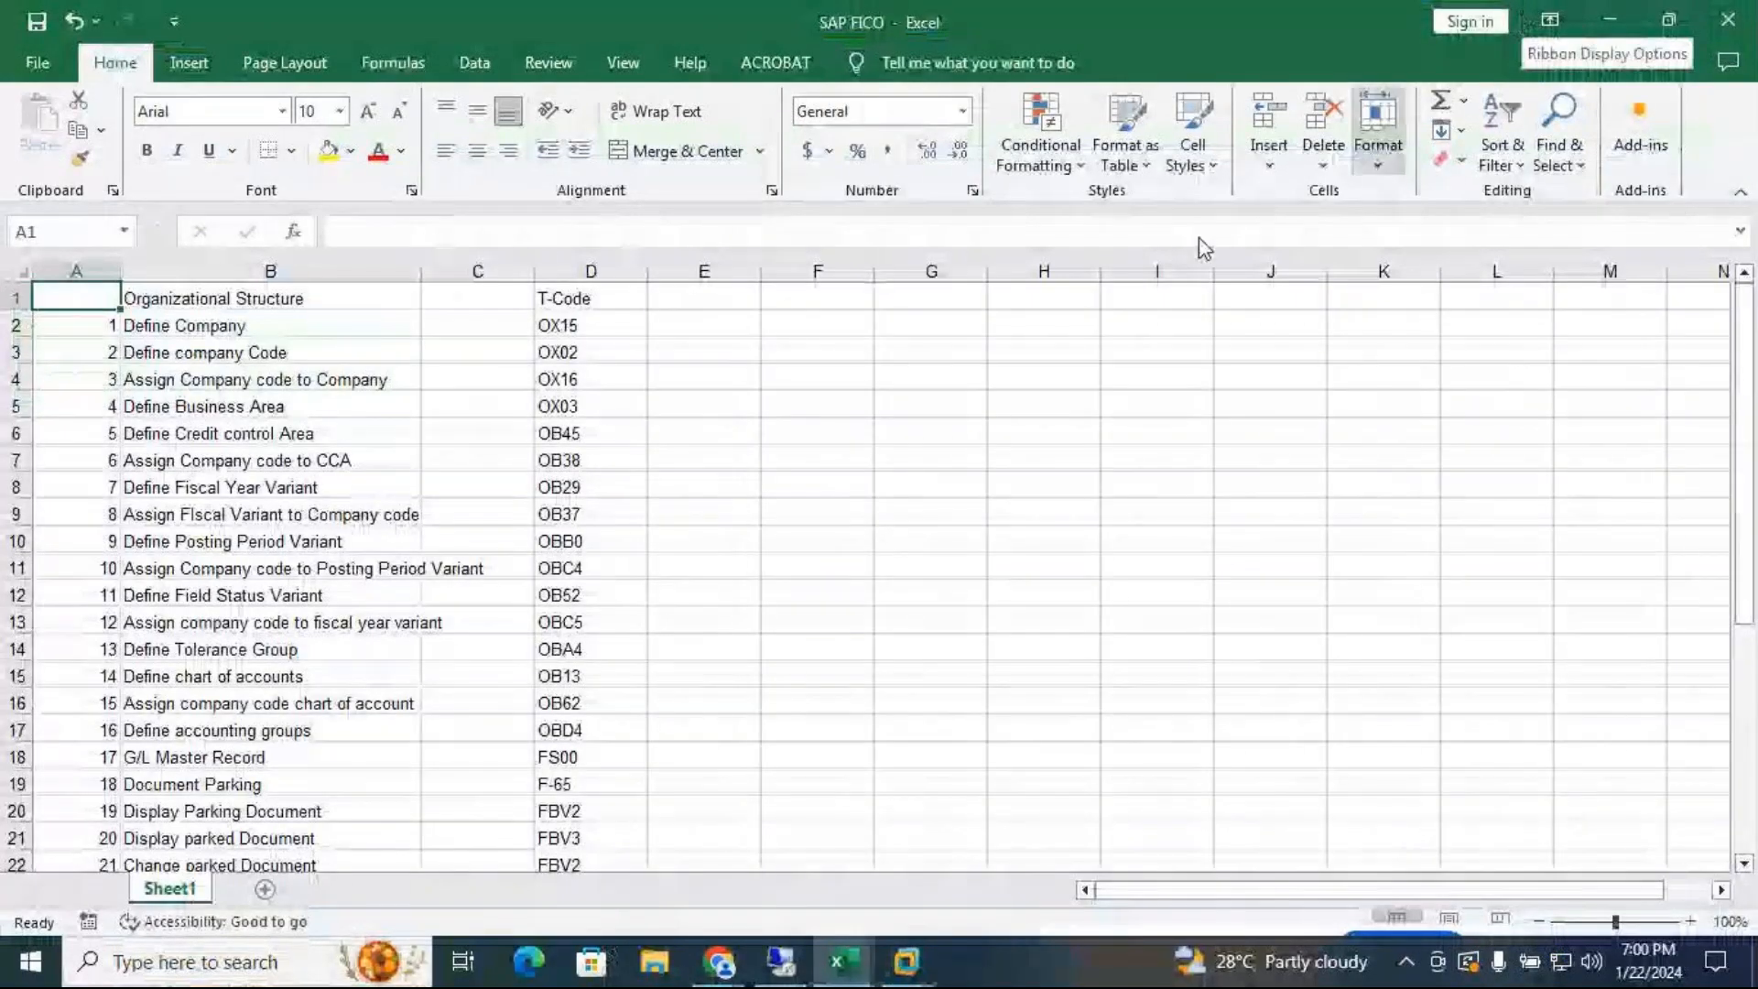
mouse_move(911, 966)
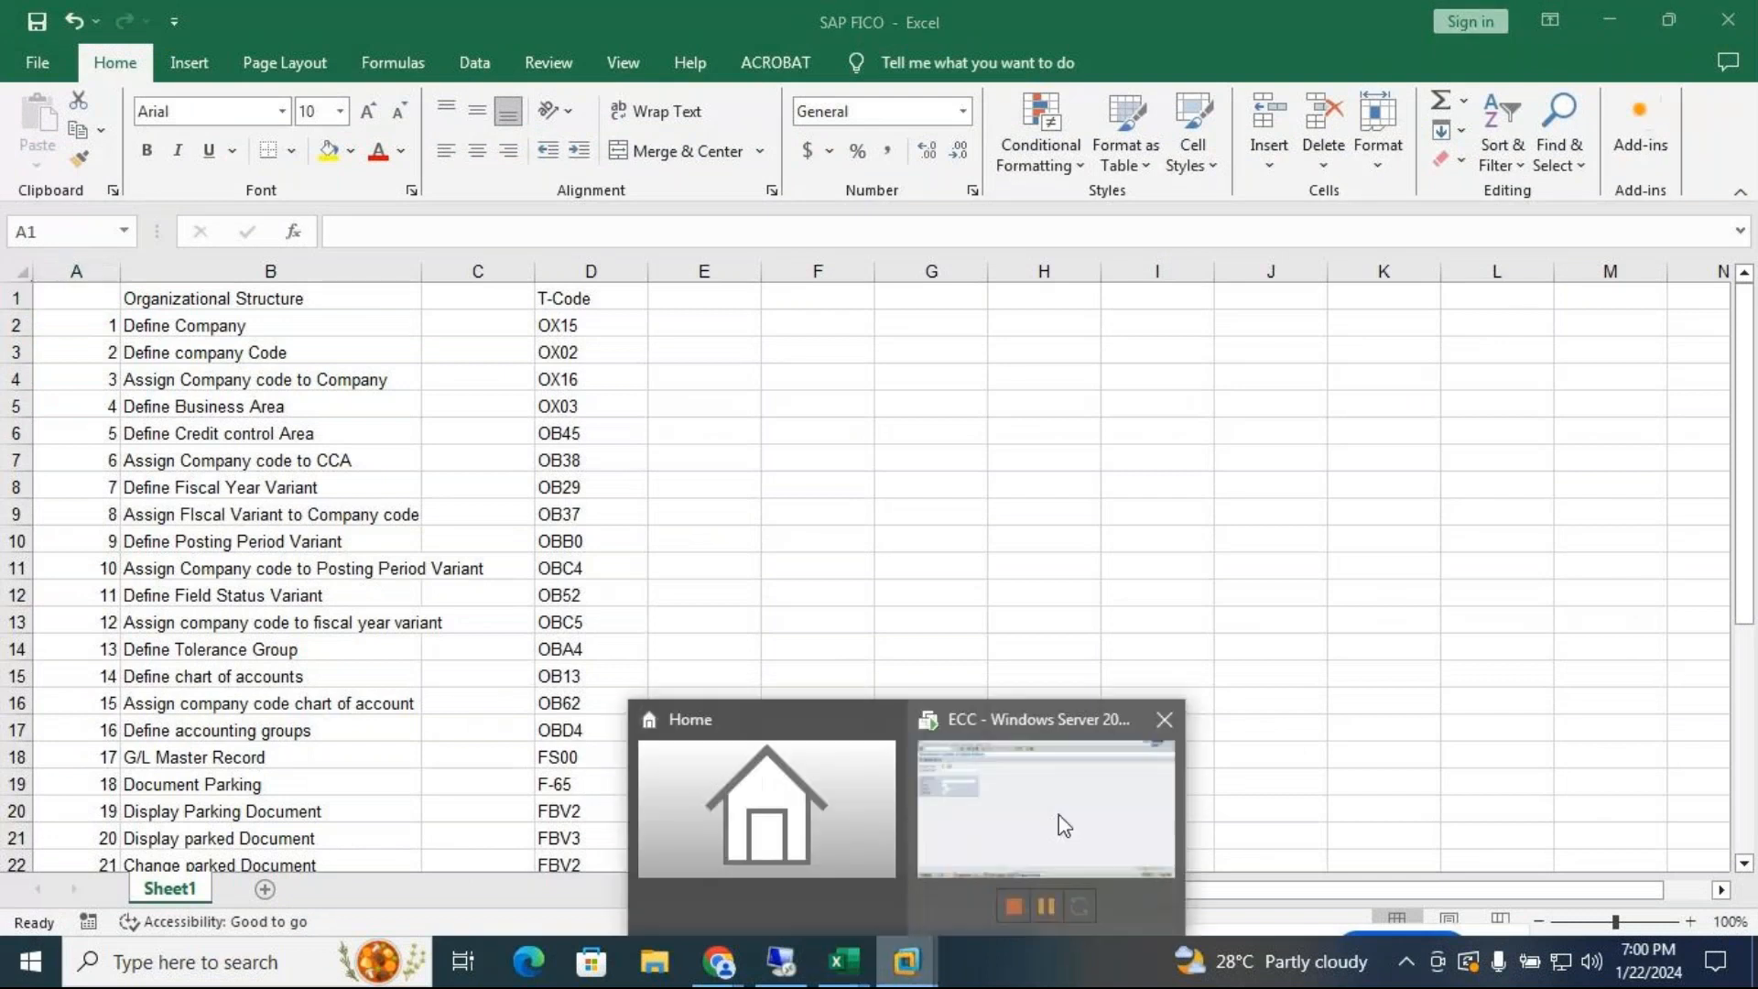
click(1058, 817)
text(MT24)
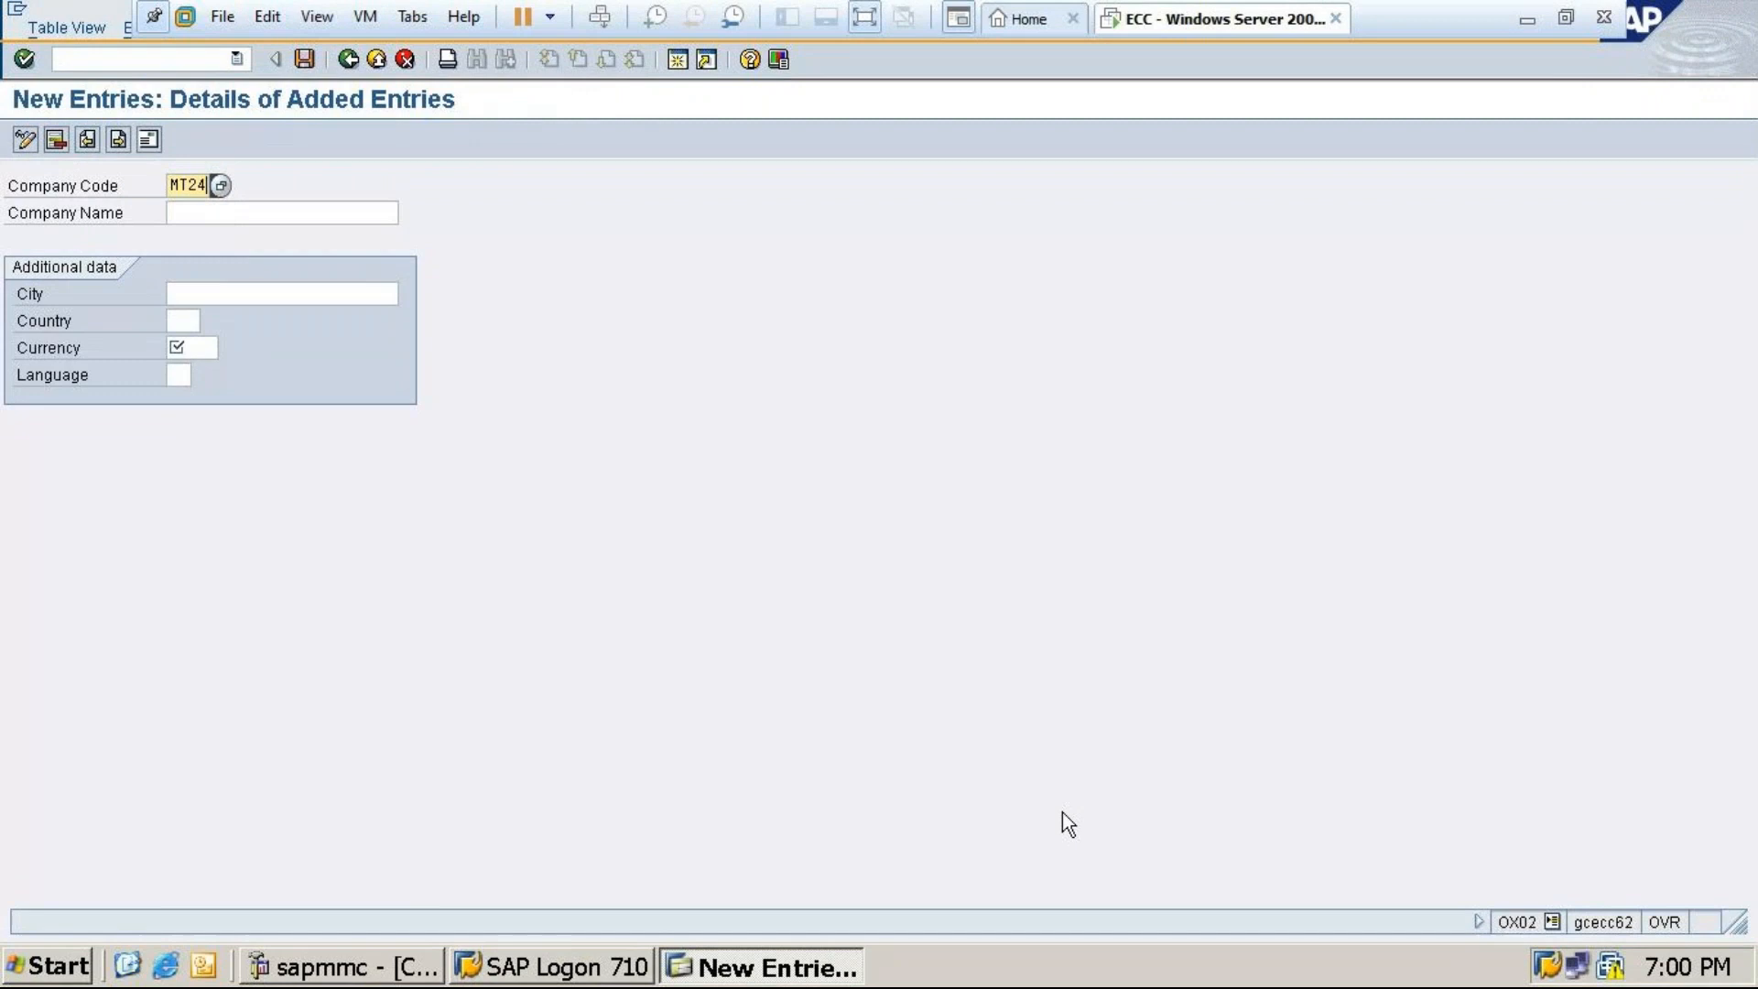
click(285, 217)
text(Tat)
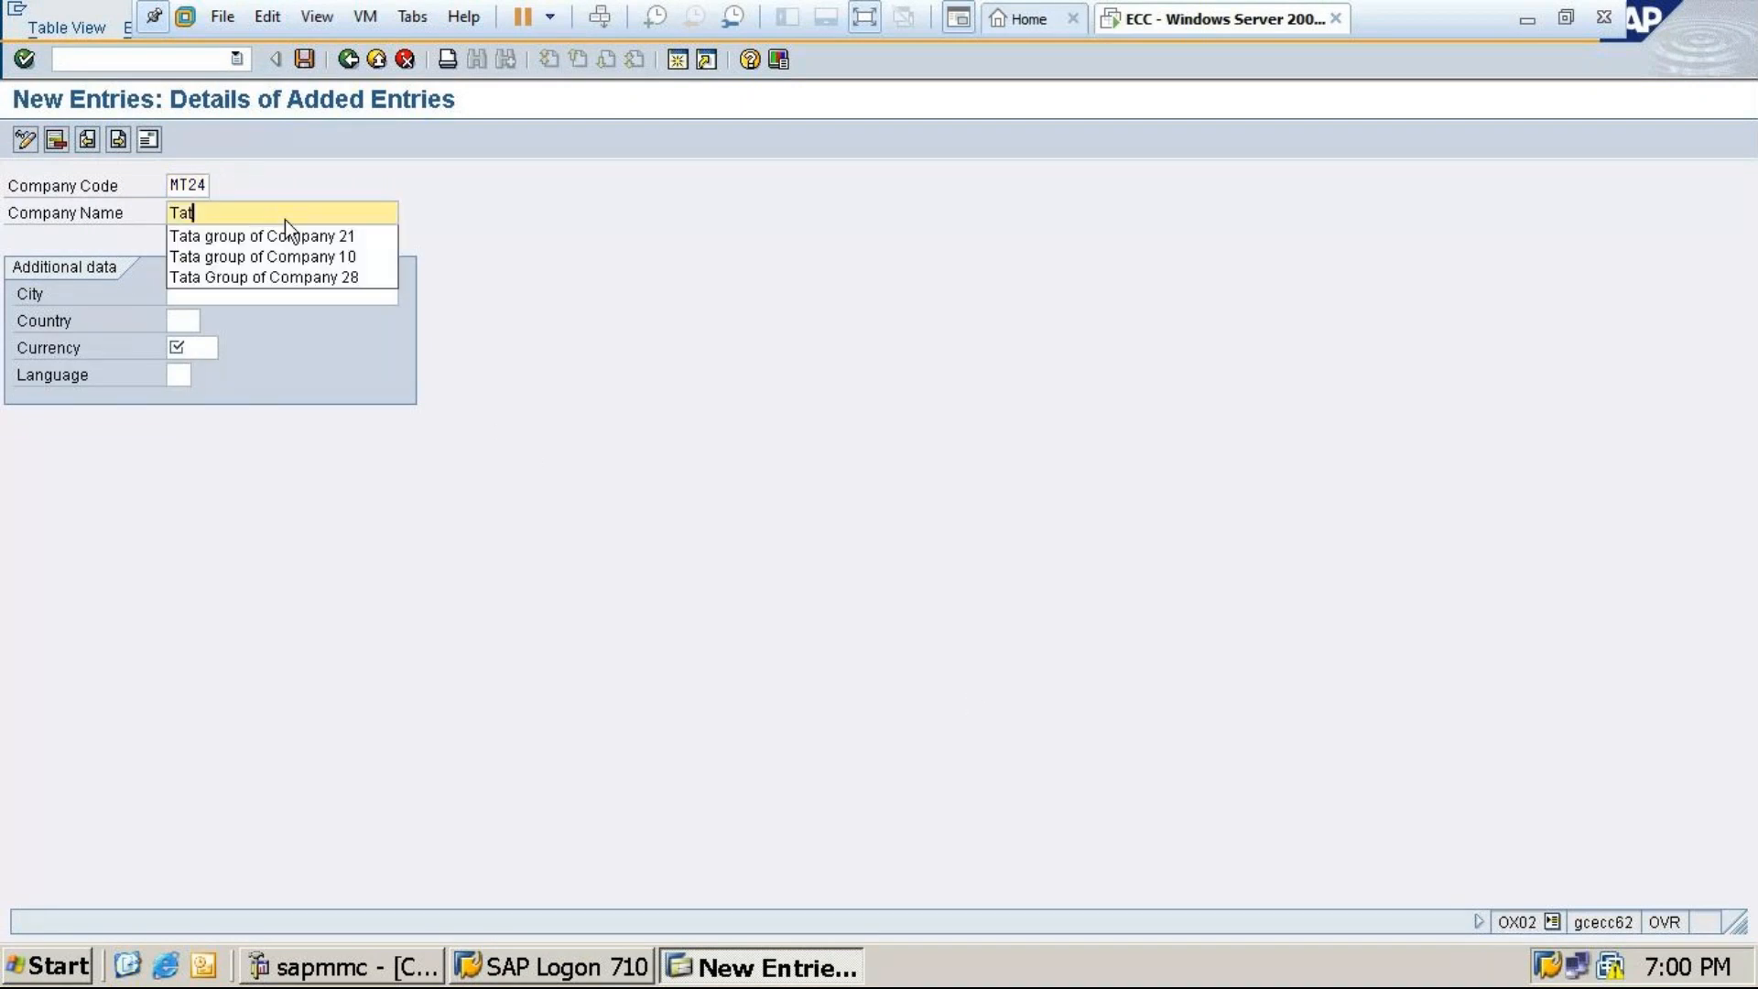
text(a gro)
text(up of company 24)
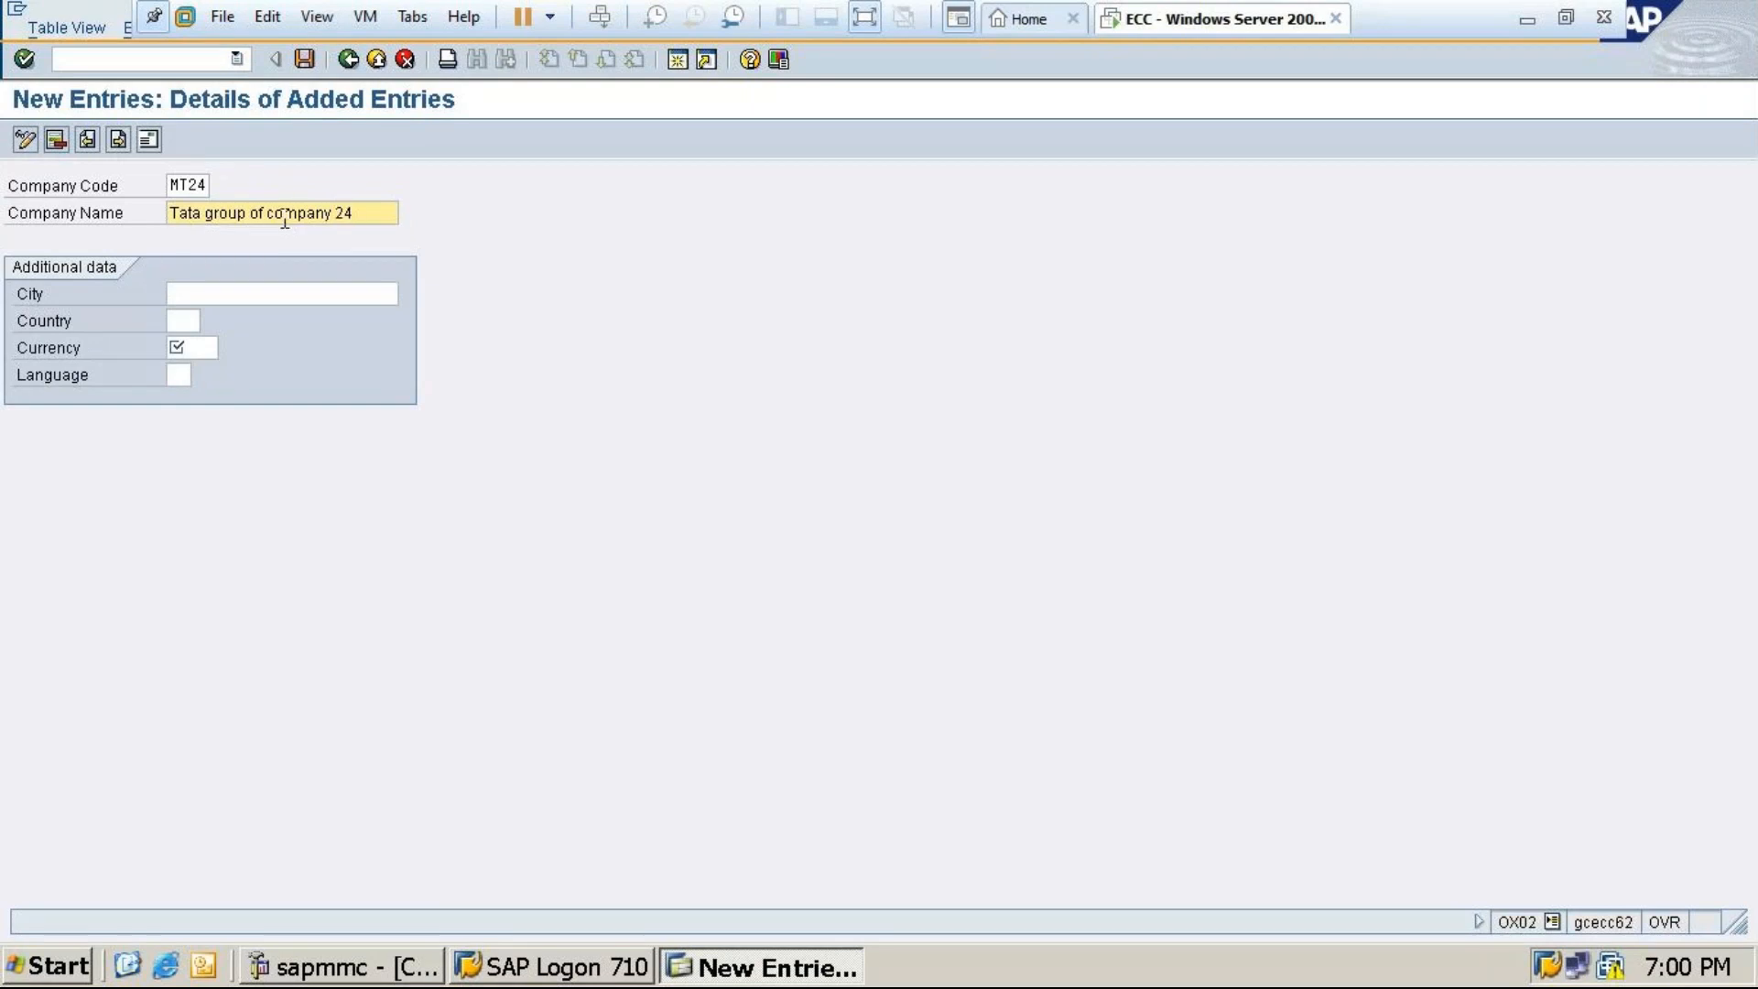
Set city Bangalore, country in, currency inr, language en, then save to reach the address form
click(238, 292)
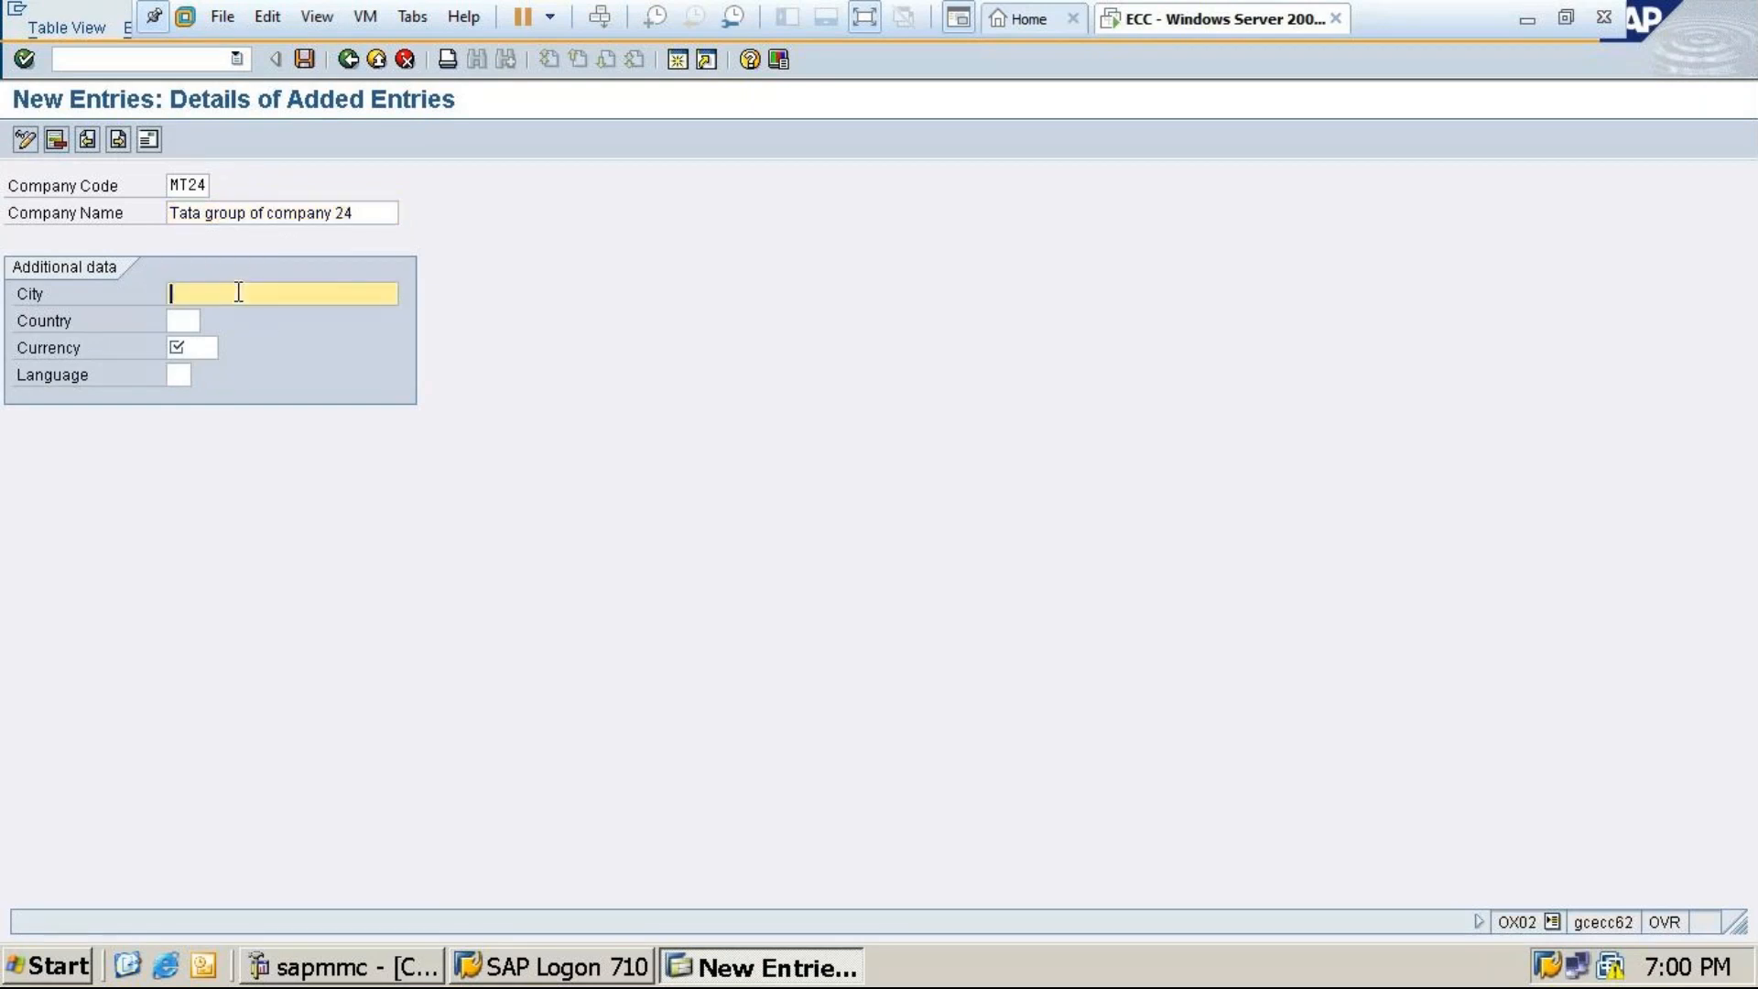
text(B)
click(233, 320)
click(188, 322)
text(in)
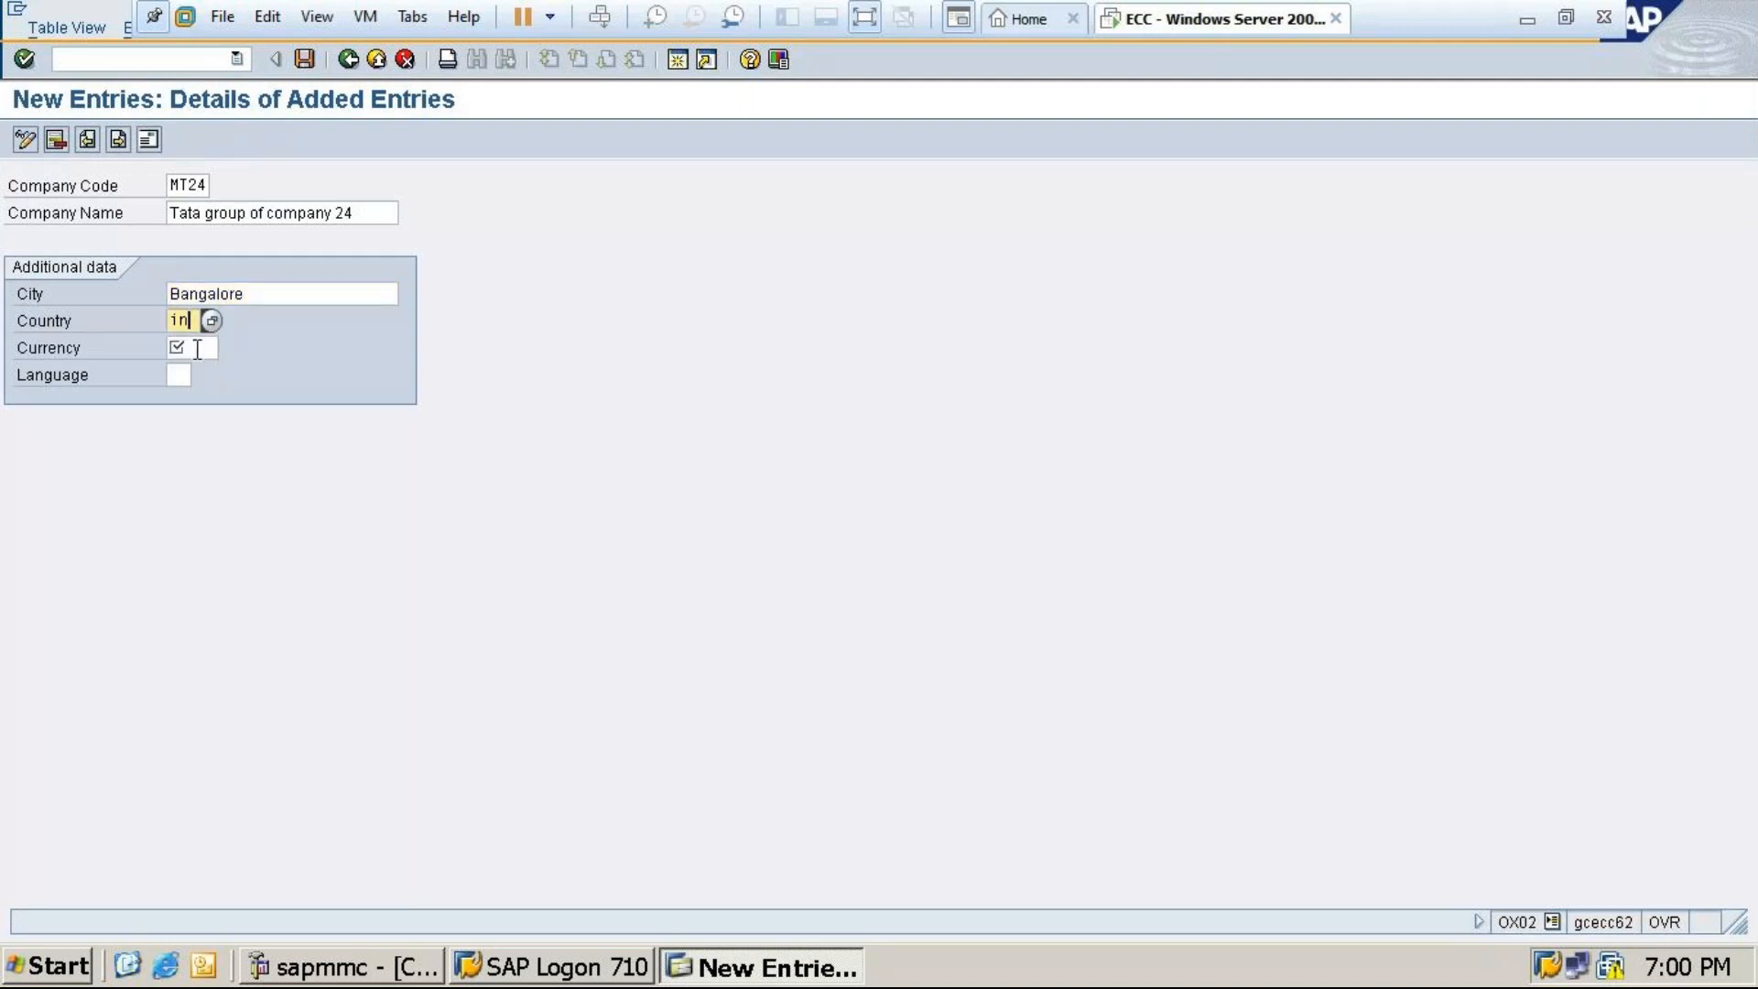
click(186, 348)
text(i)
click(176, 369)
click(175, 371)
text(en)
click(306, 60)
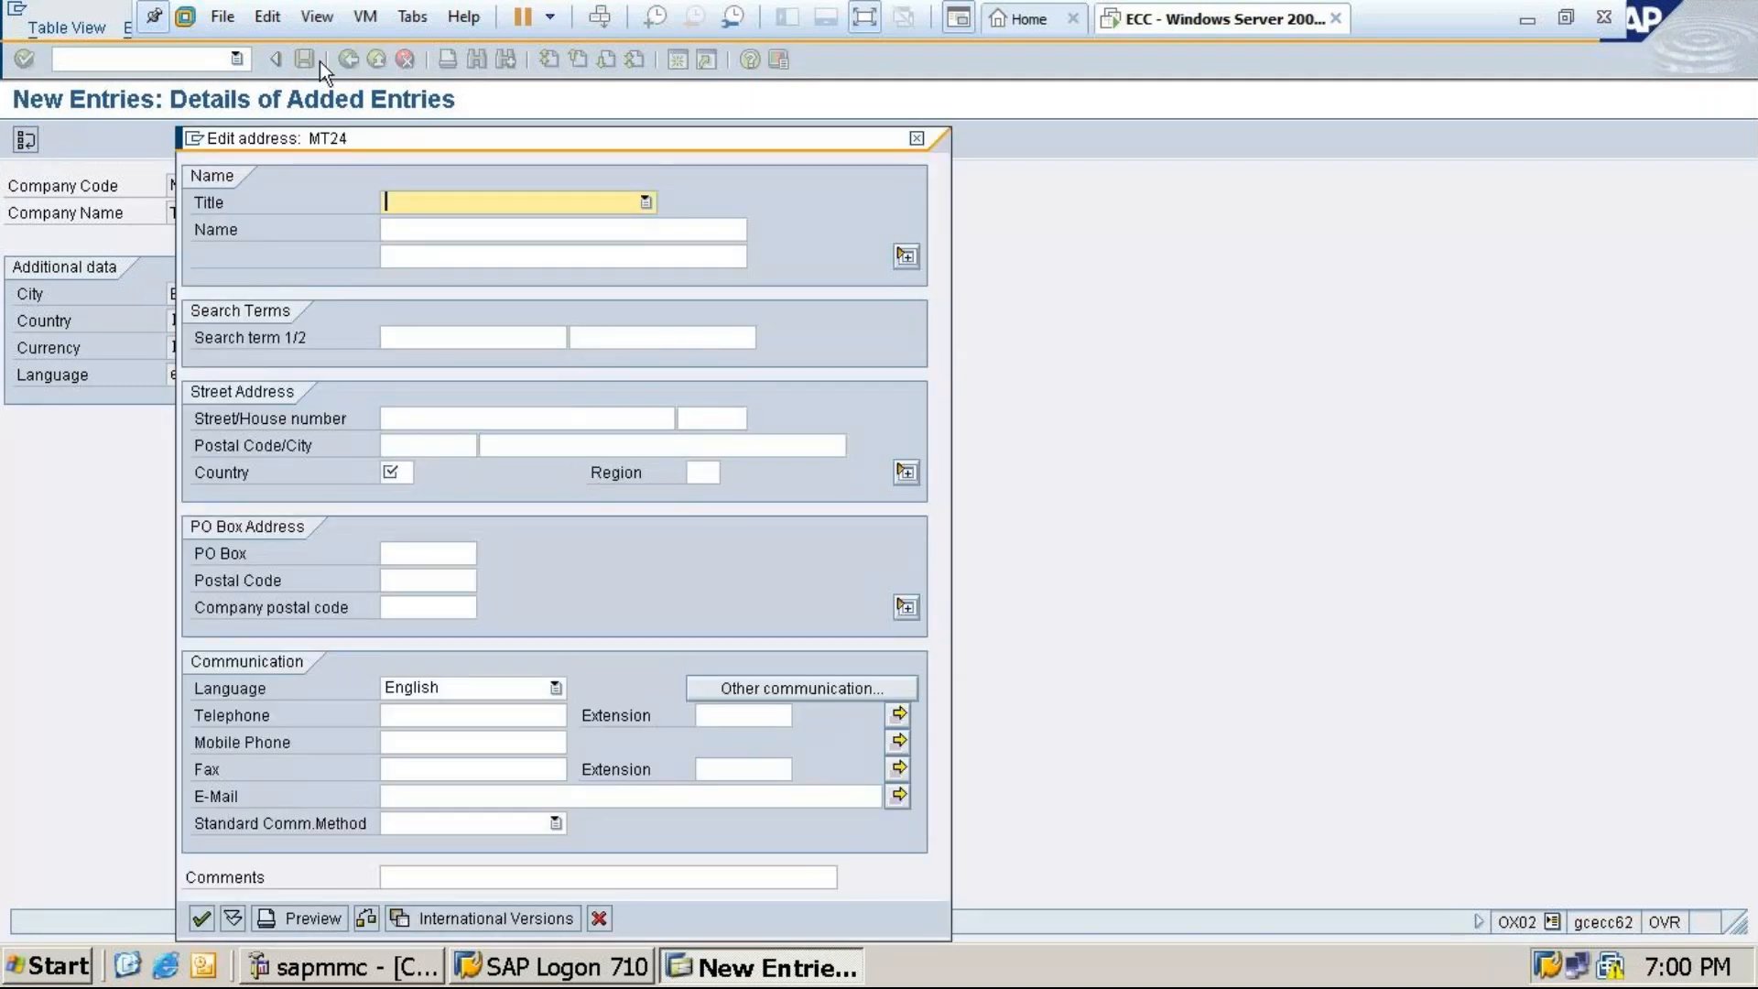
Set the address title to Company and reuse the Tata company name, ending it in 24
key(c)
click(398, 229)
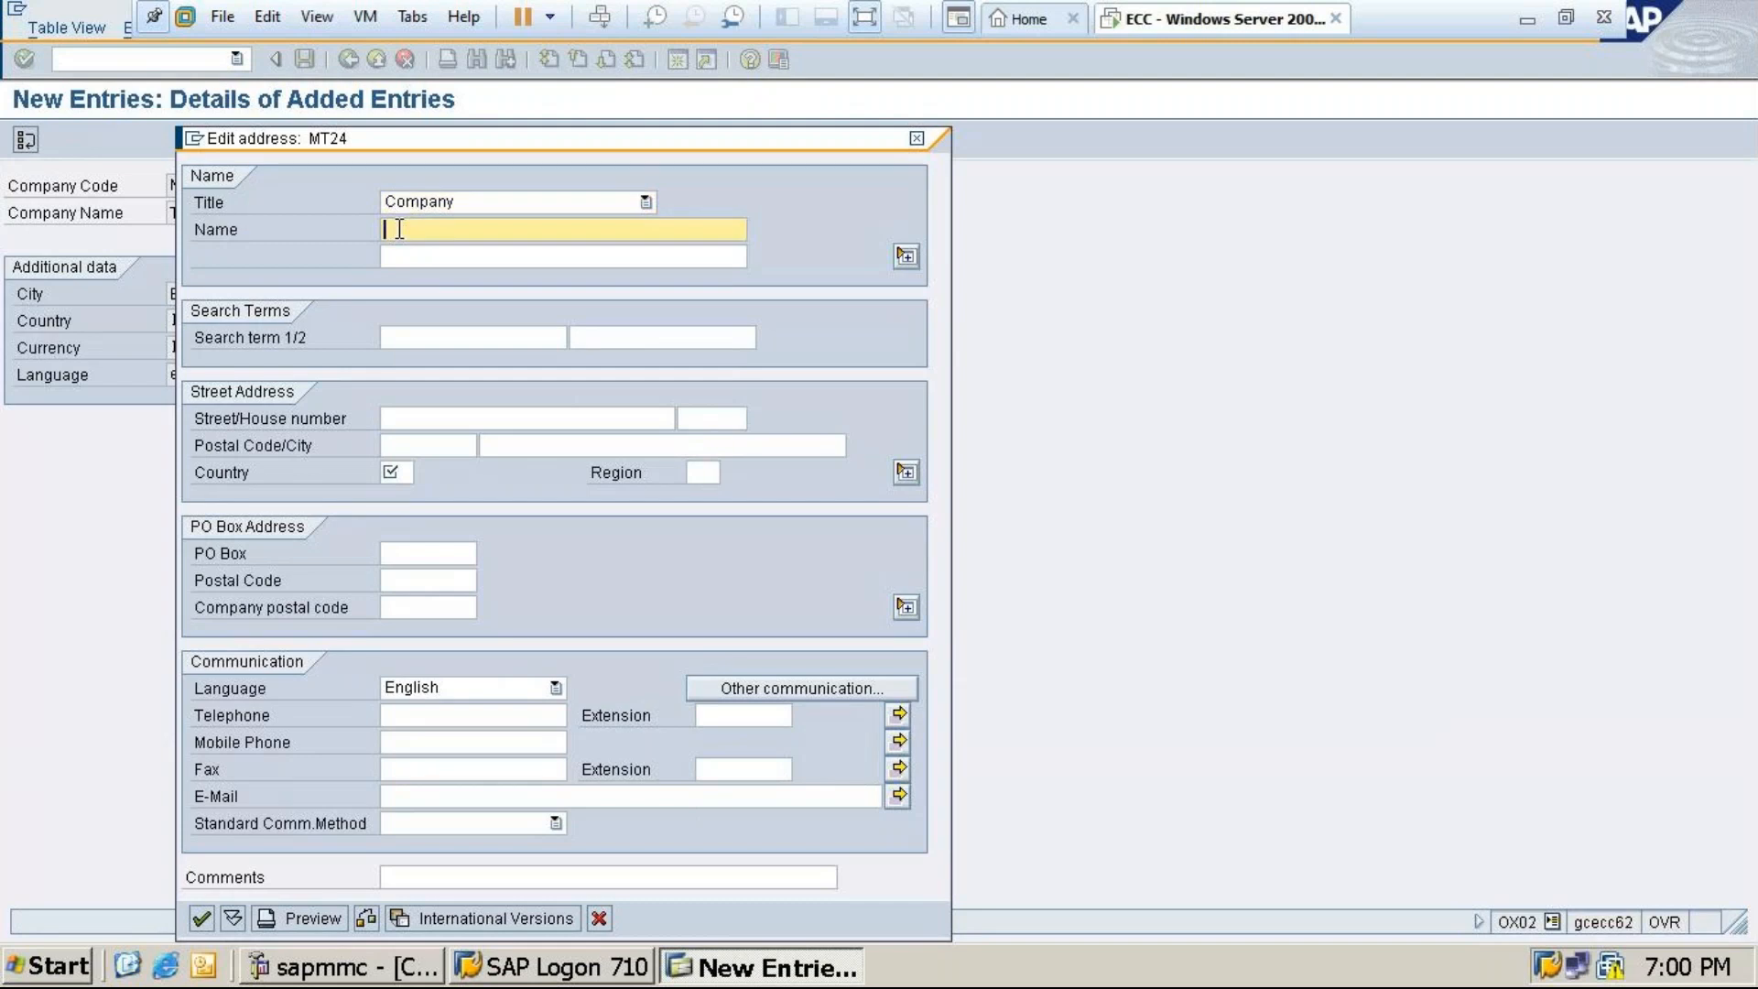
text(Ta)
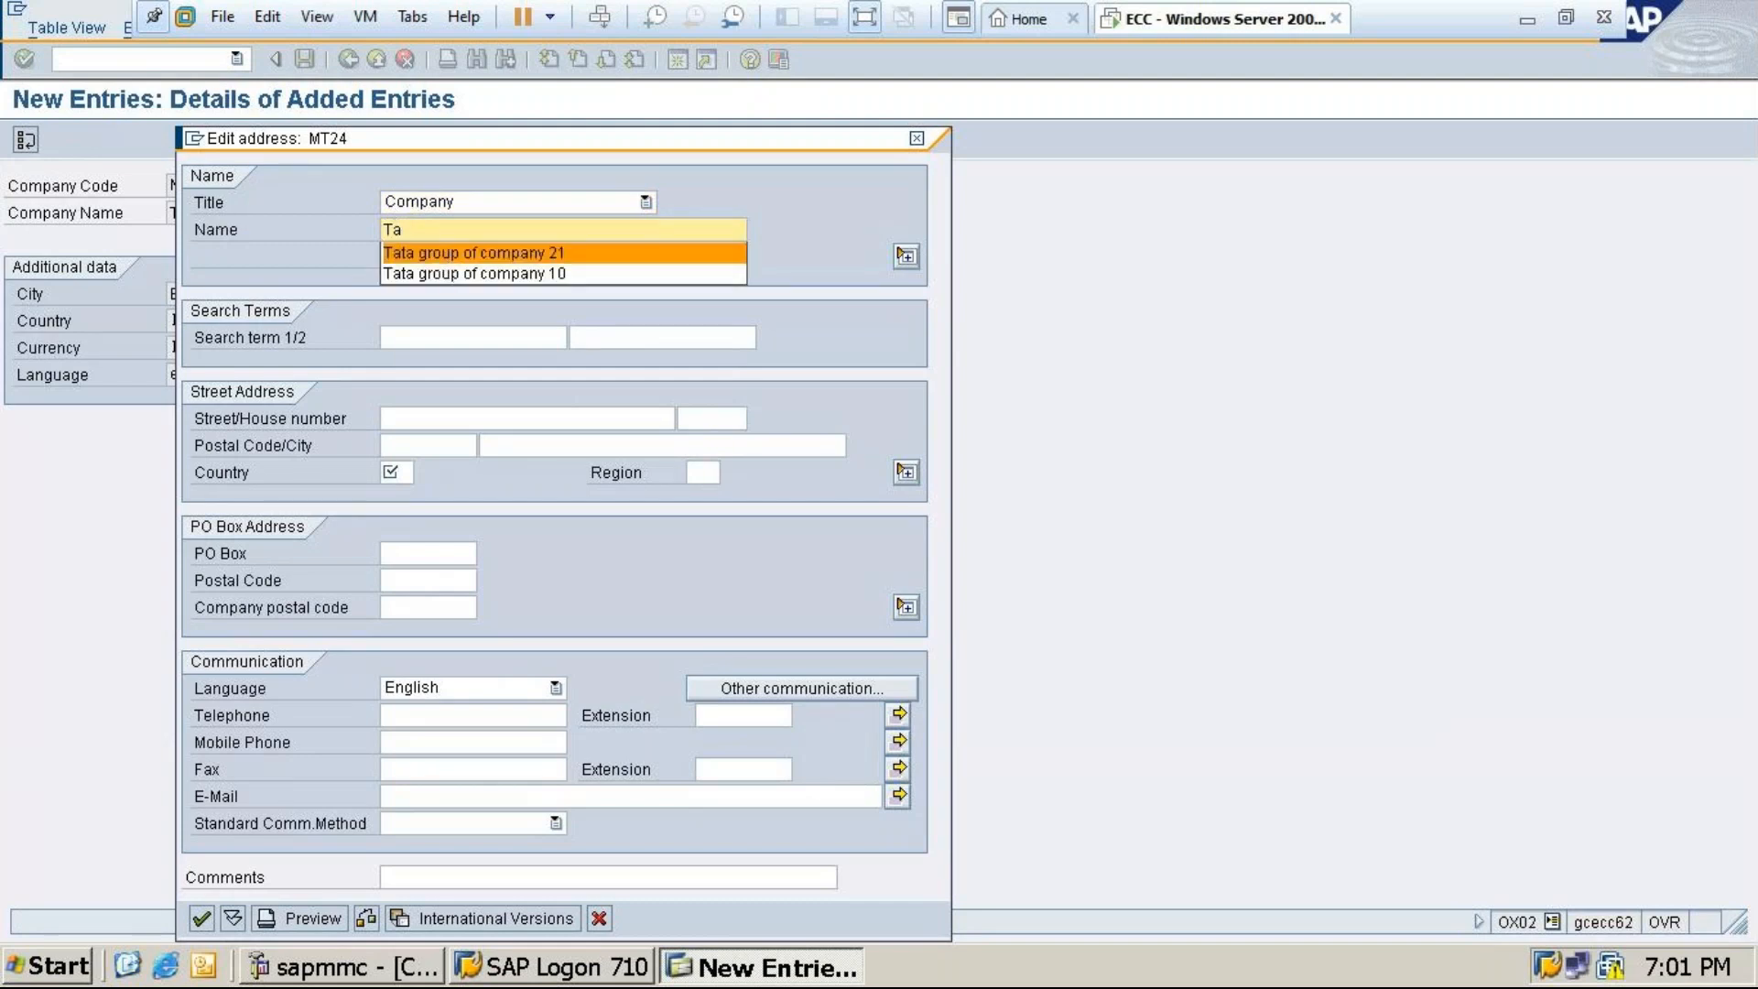
click(442, 257)
key(BackSpace)
text(4)
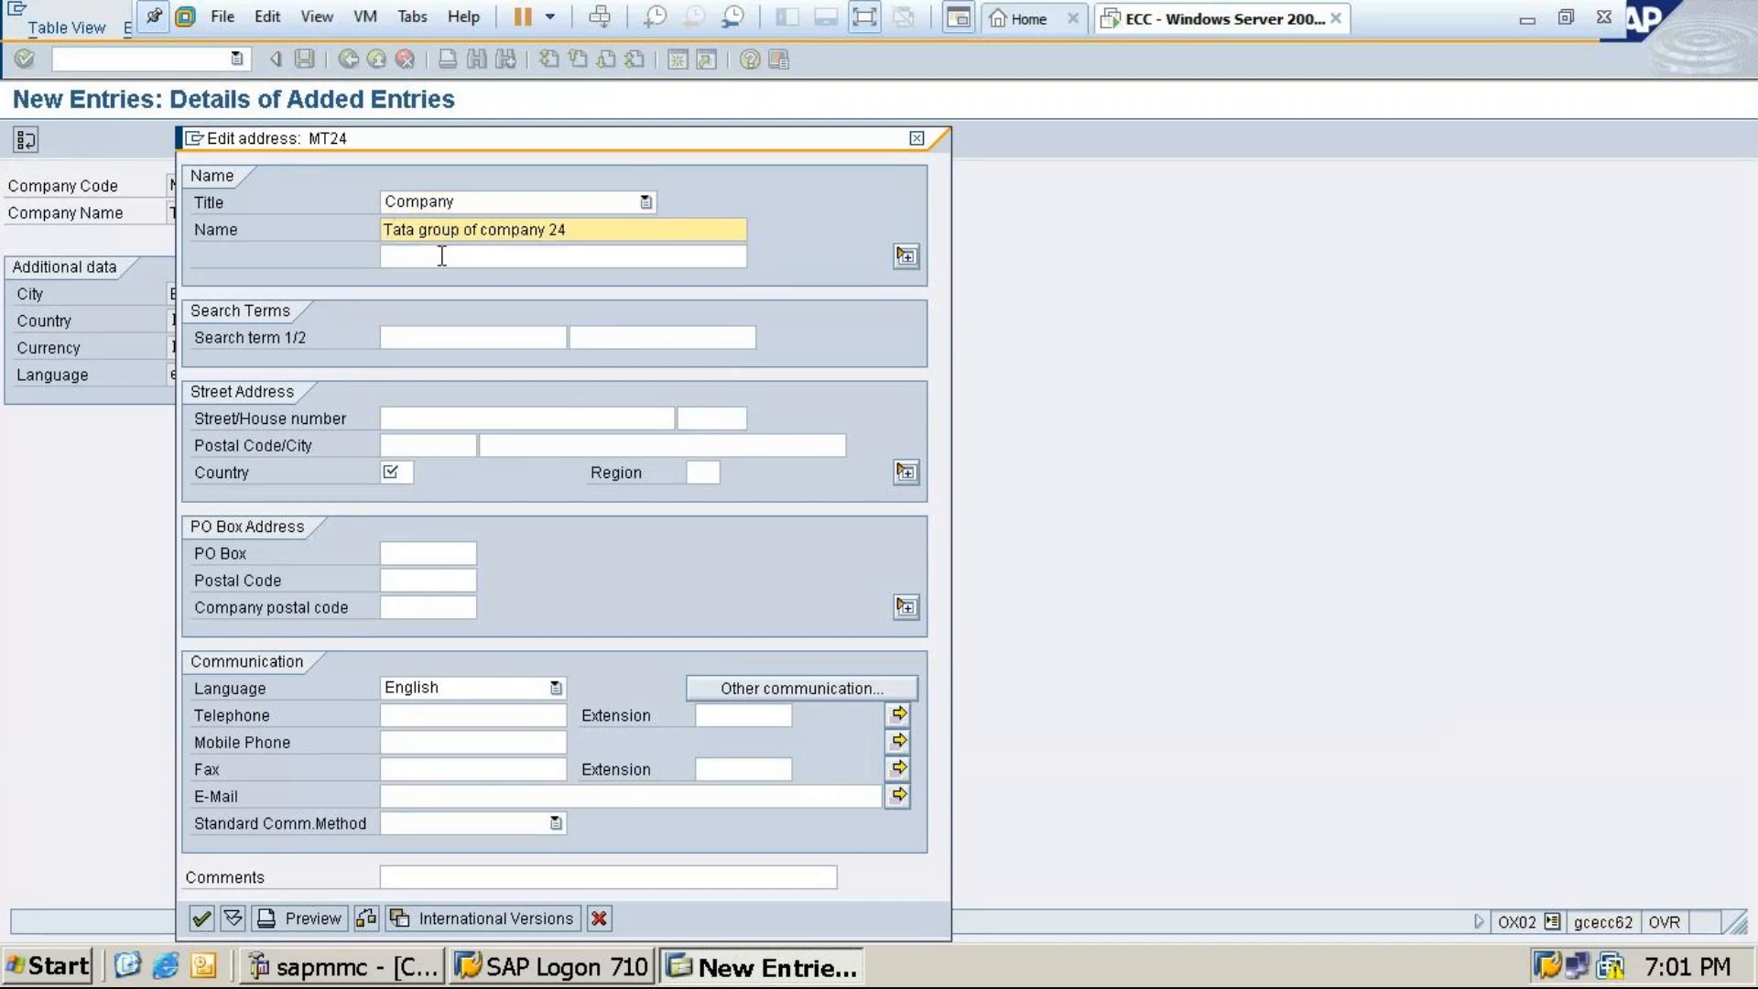
Enter country IN, region 10, postal code 560011 and city Bangalore, then confirm
click(400, 472)
text(in)
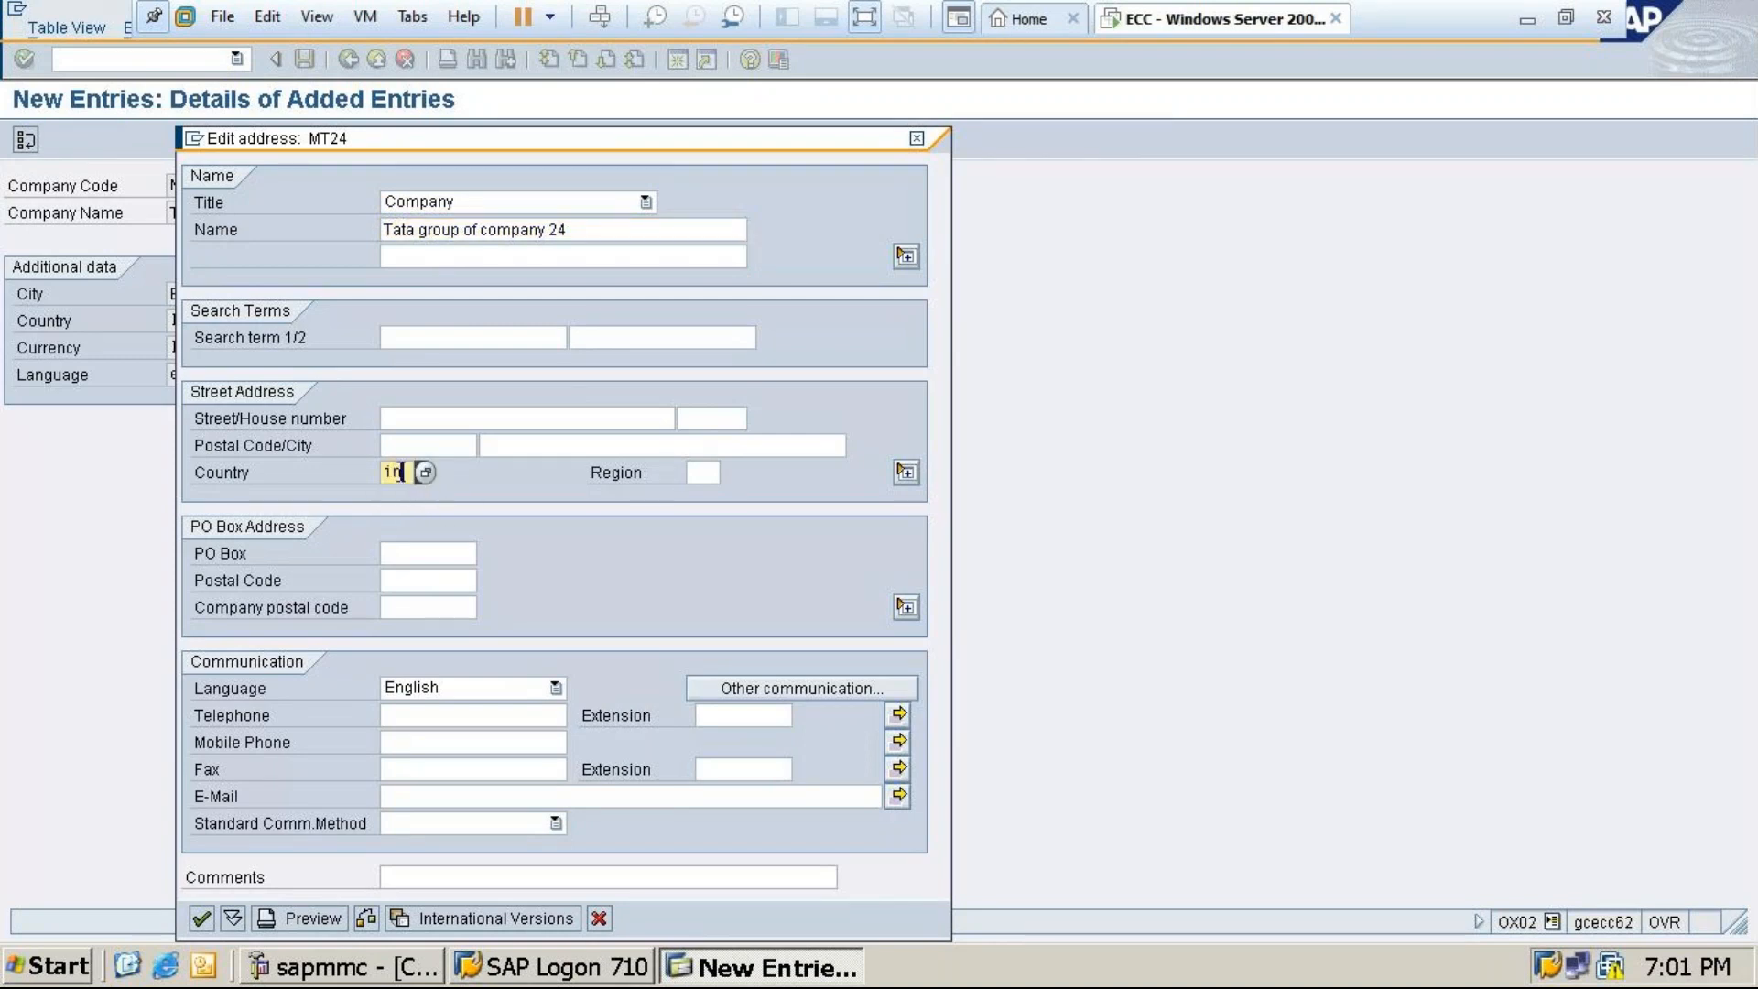
click(696, 471)
text(1)
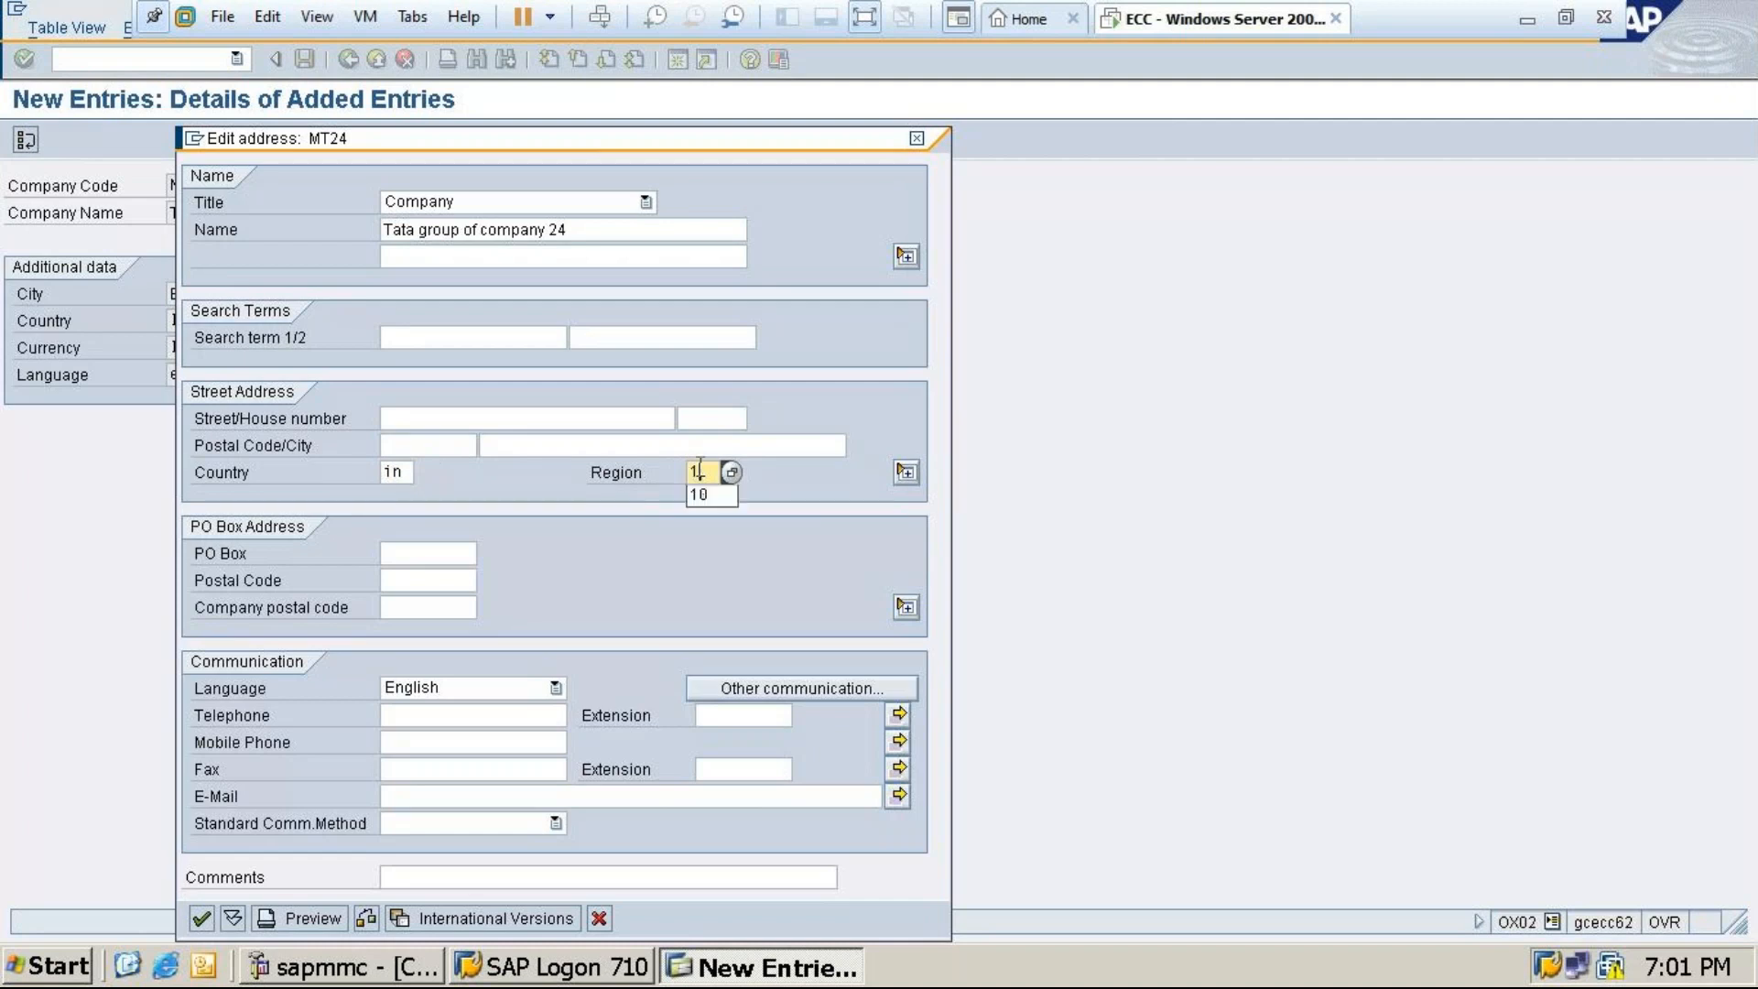
text(0)
click(422, 447)
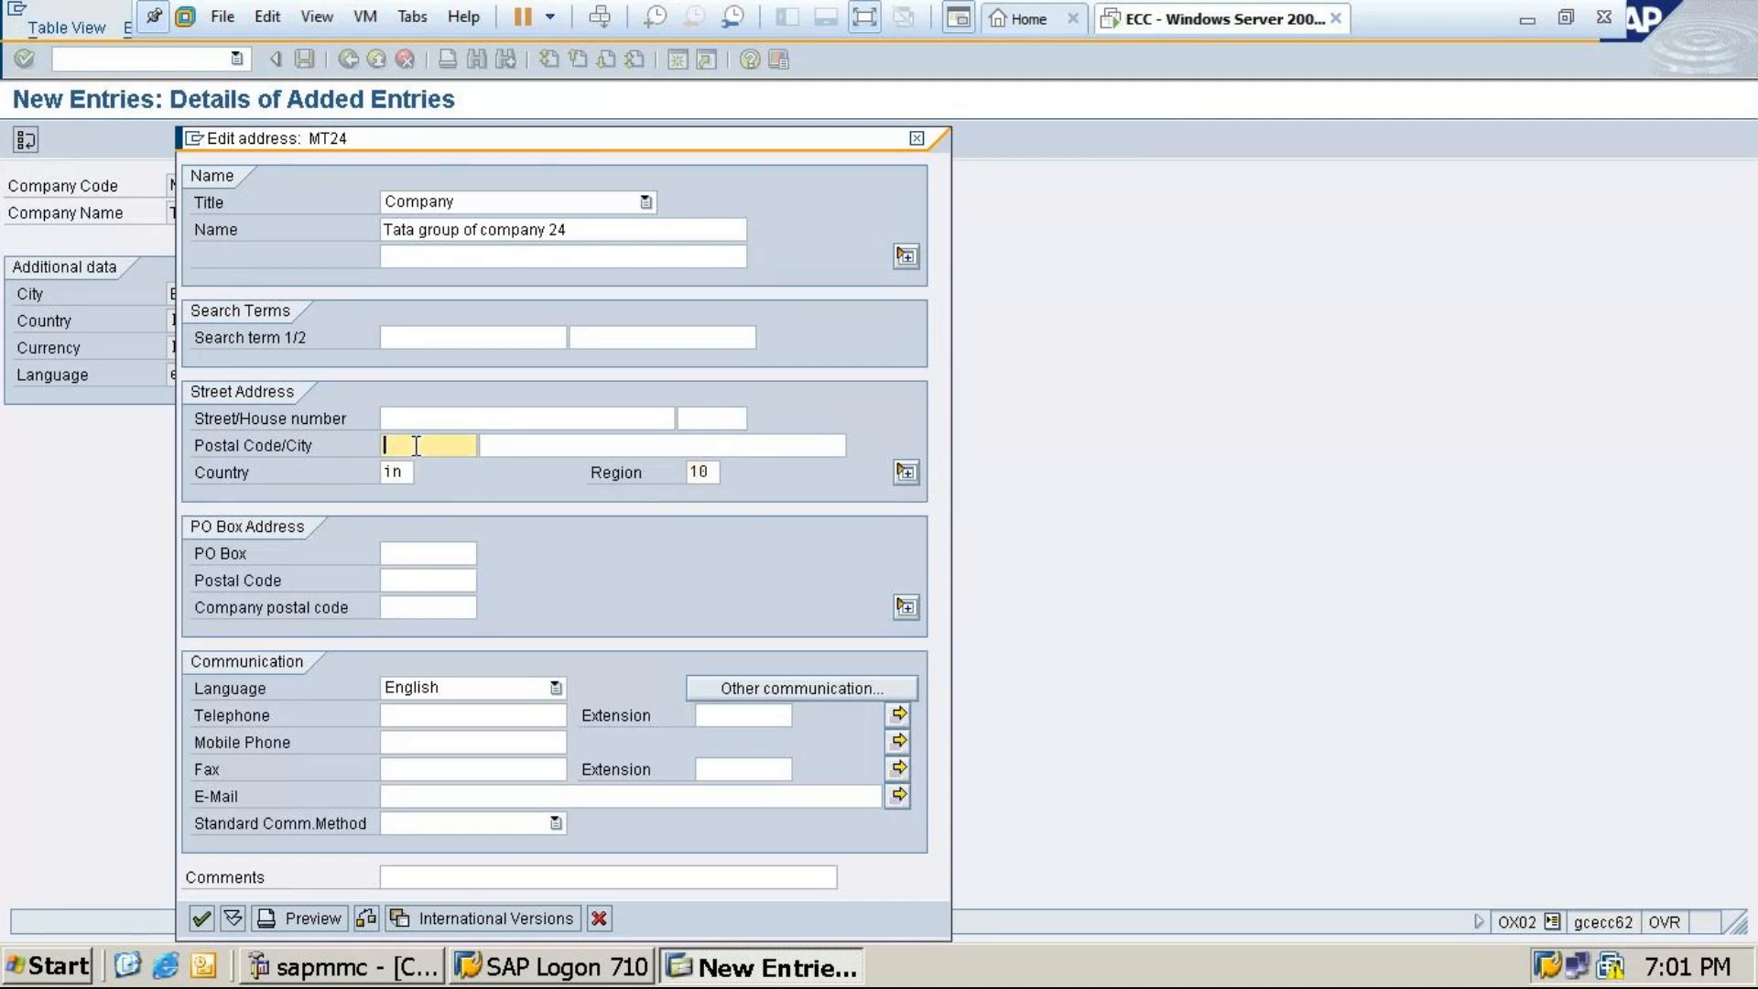
text(56)
click(427, 470)
click(564, 447)
text(b)
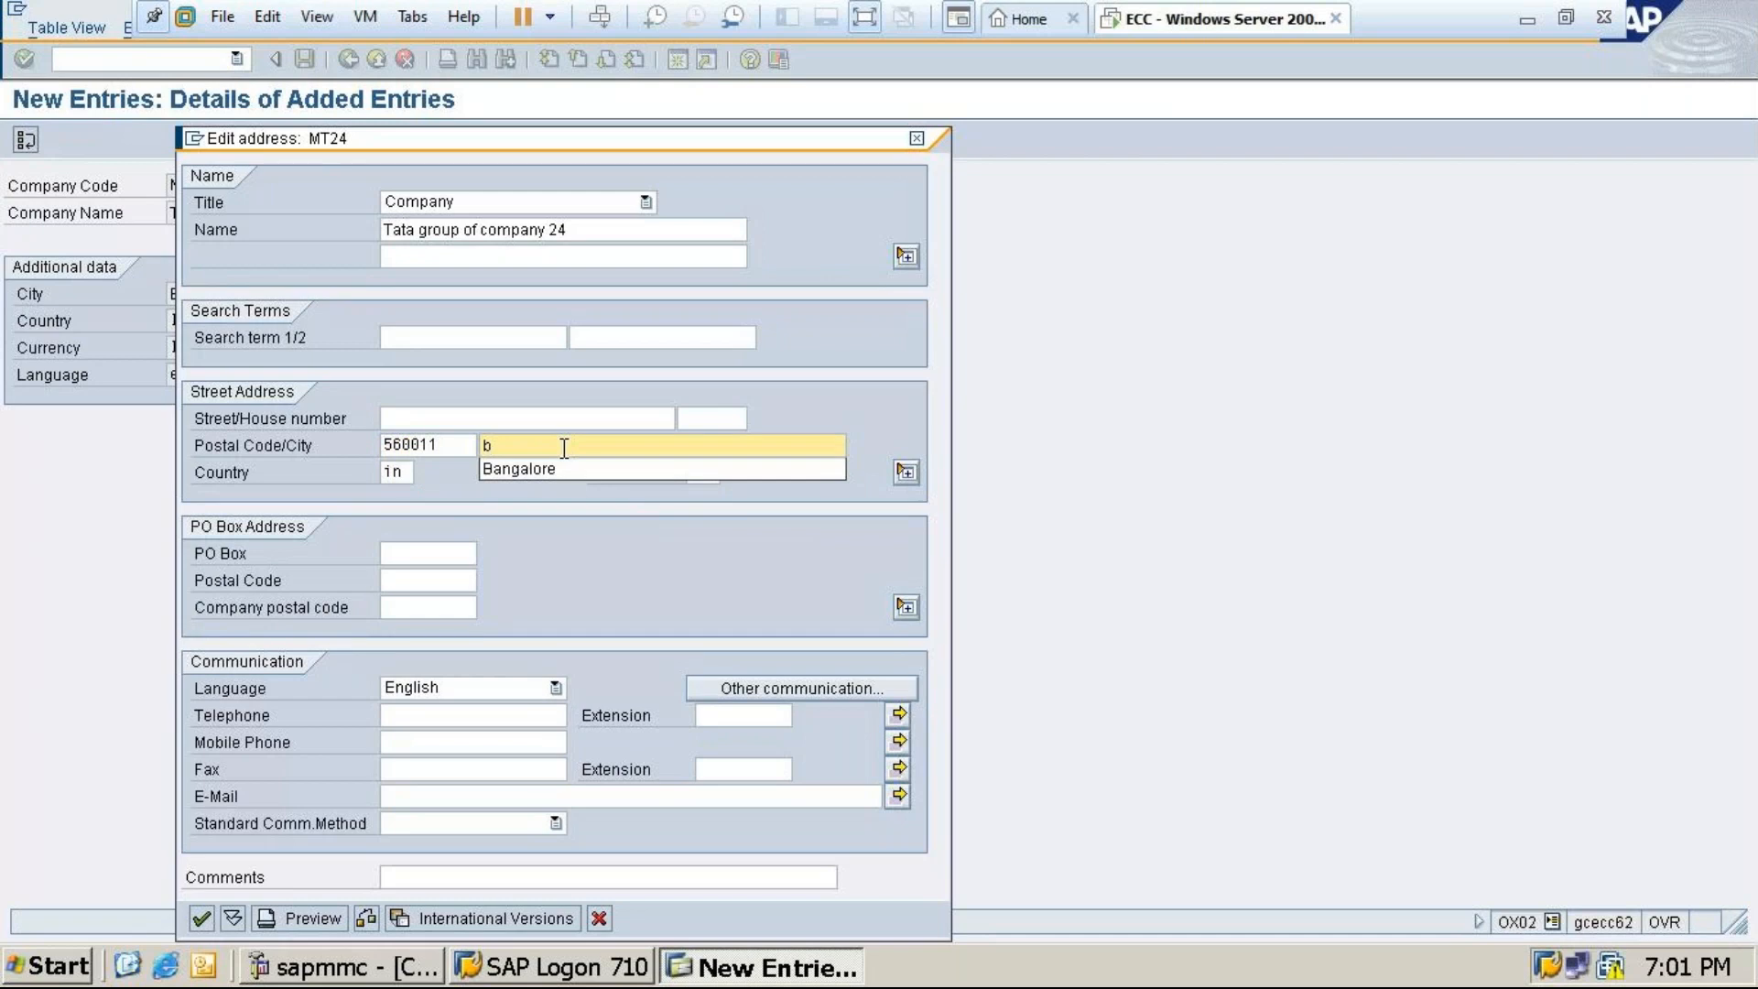
click(524, 474)
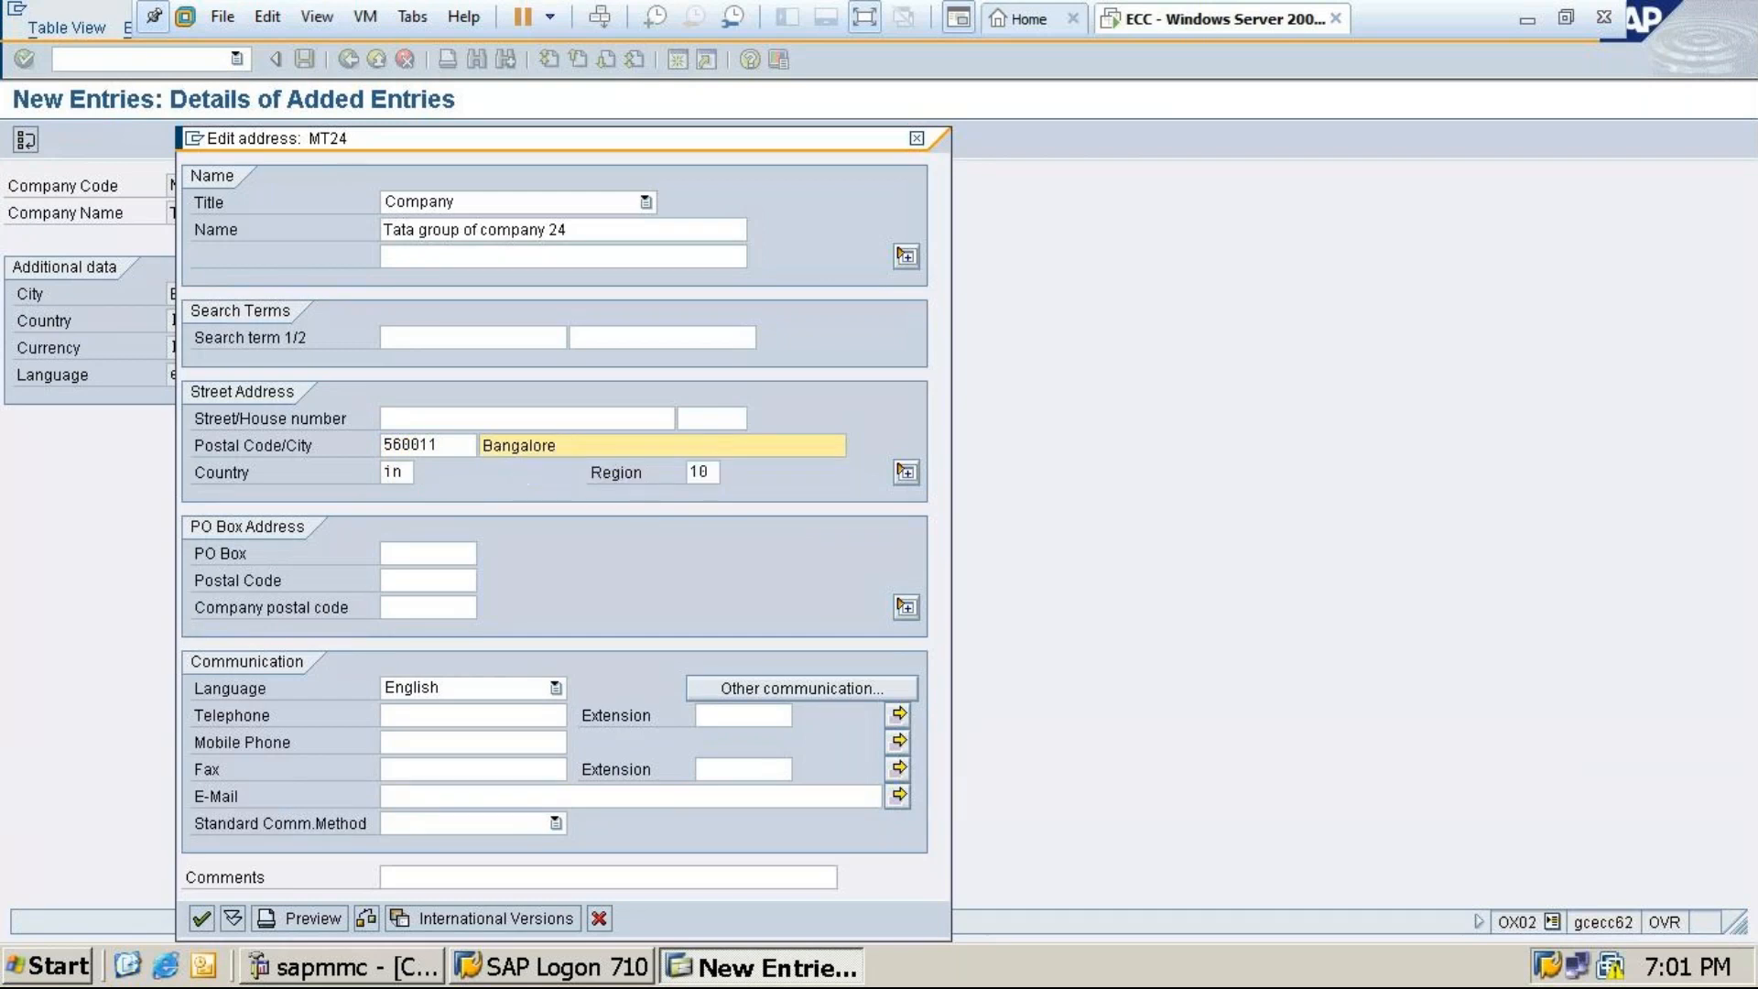
click(199, 919)
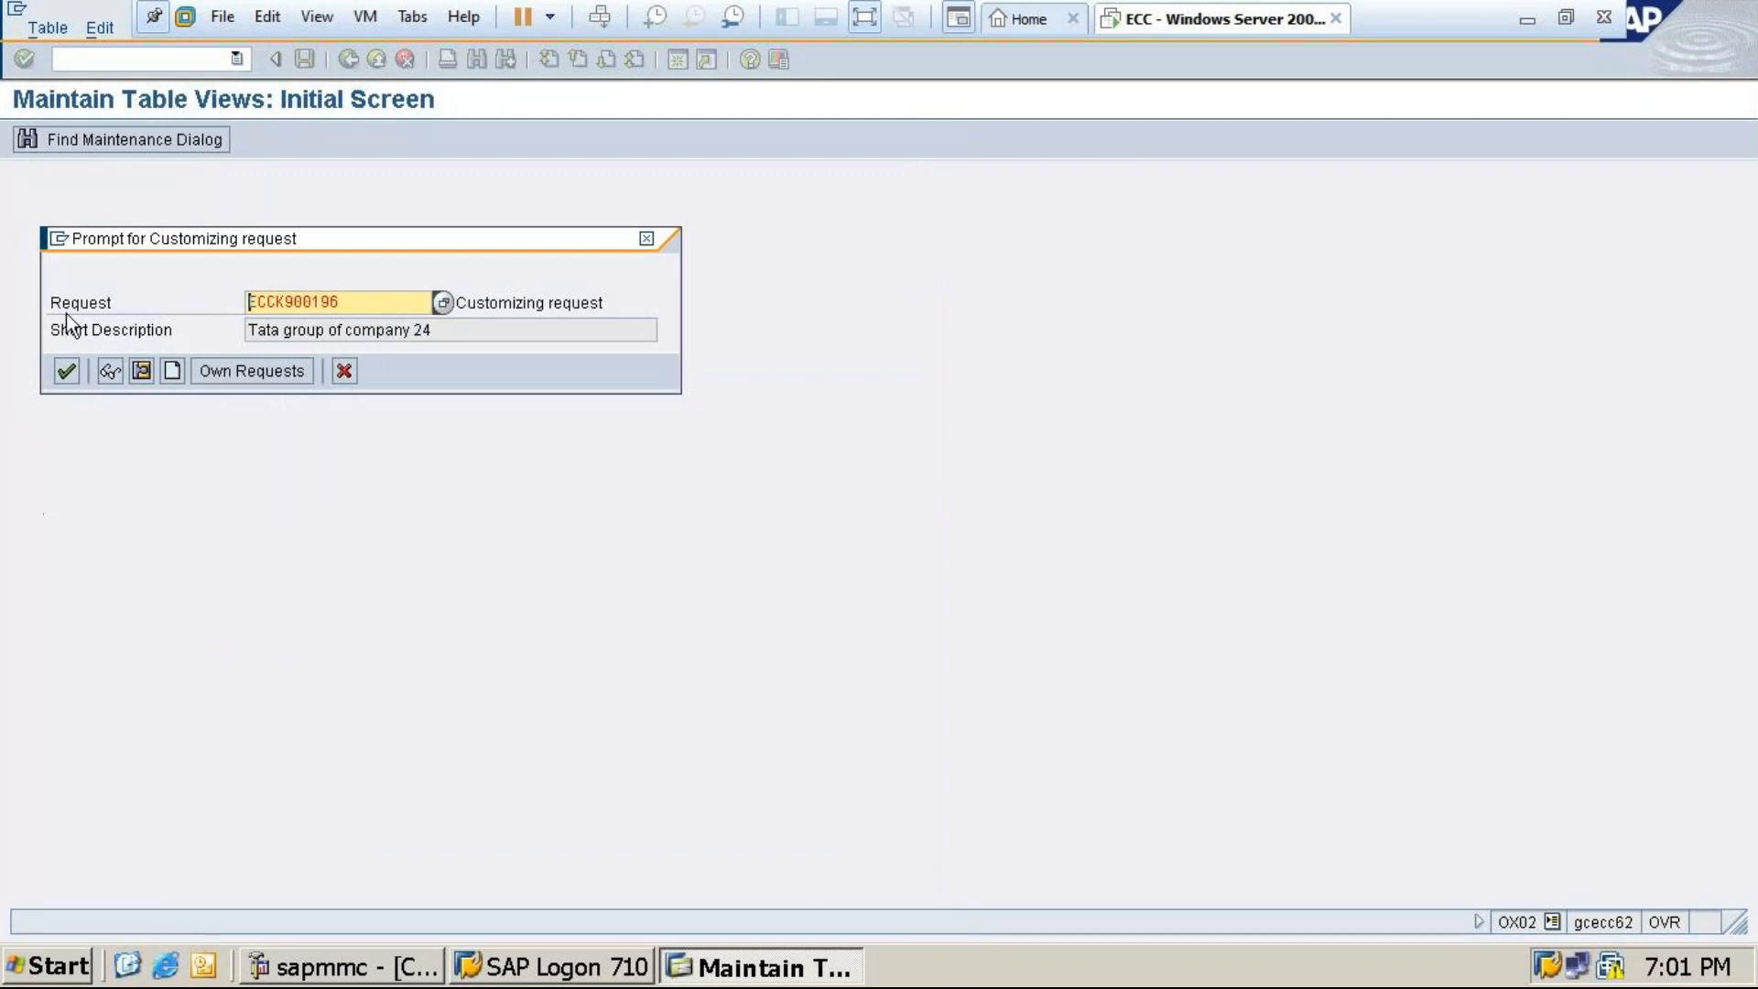
Continue with the suggested request, save company code MT24, and back out of OX02 twice
click(65, 373)
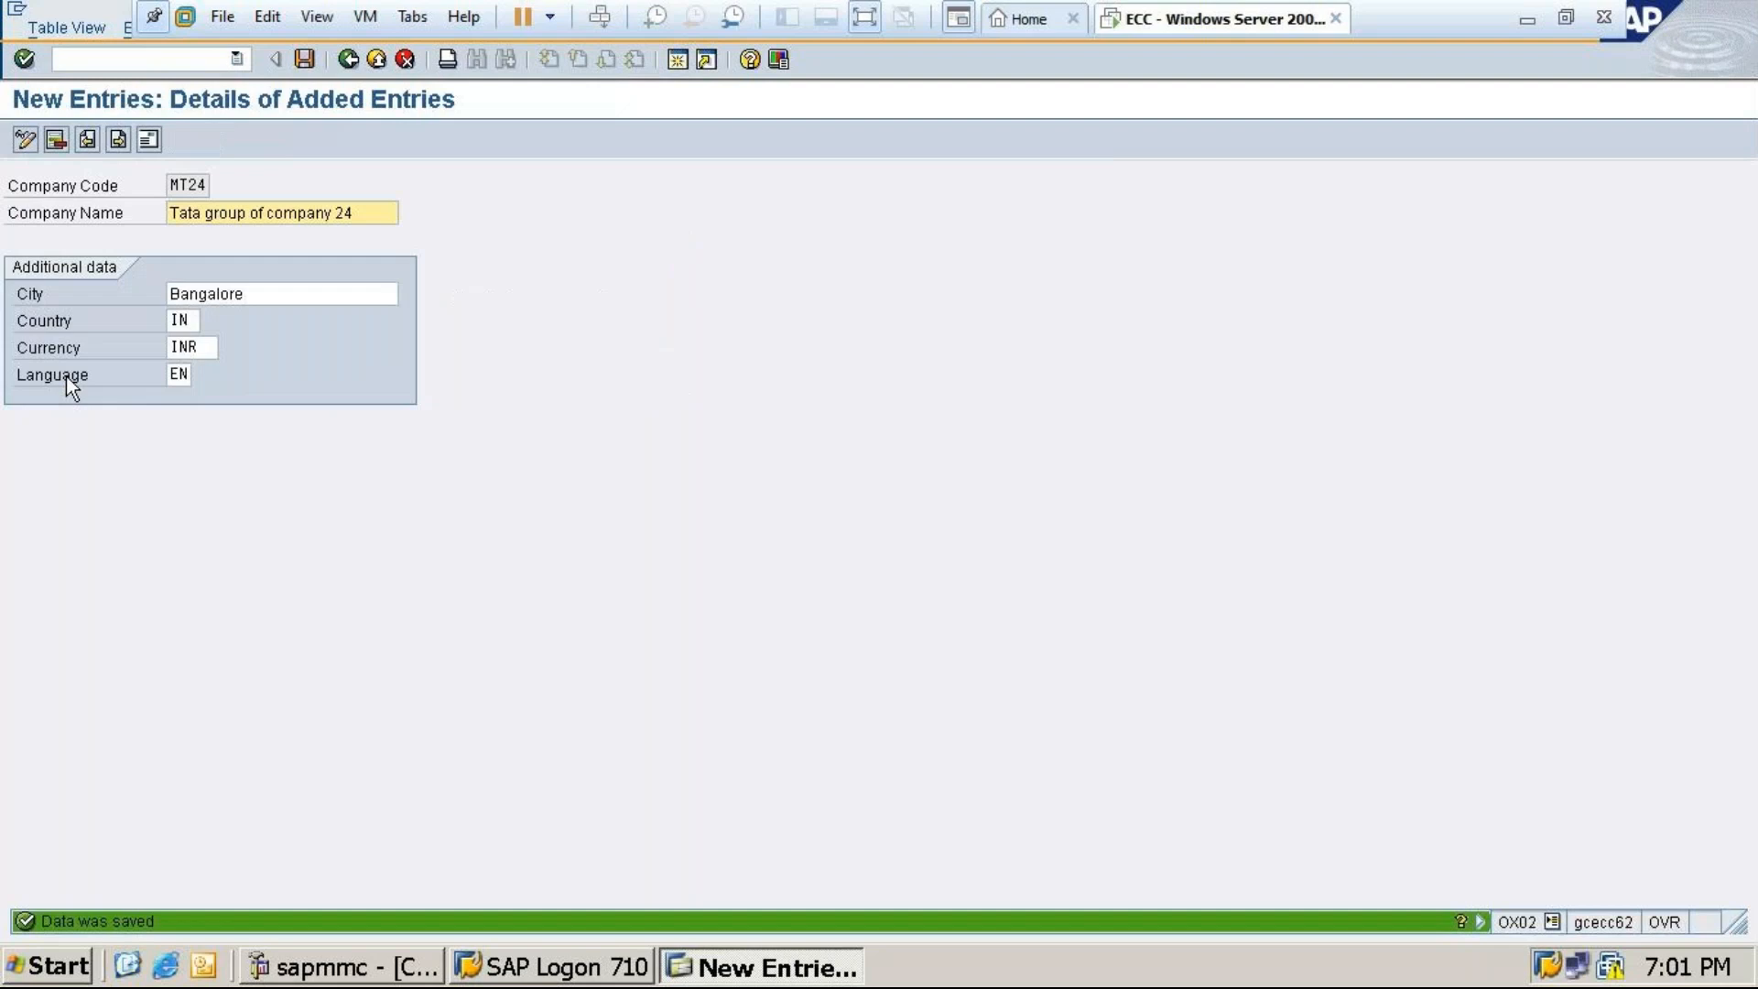
click(304, 58)
click(350, 57)
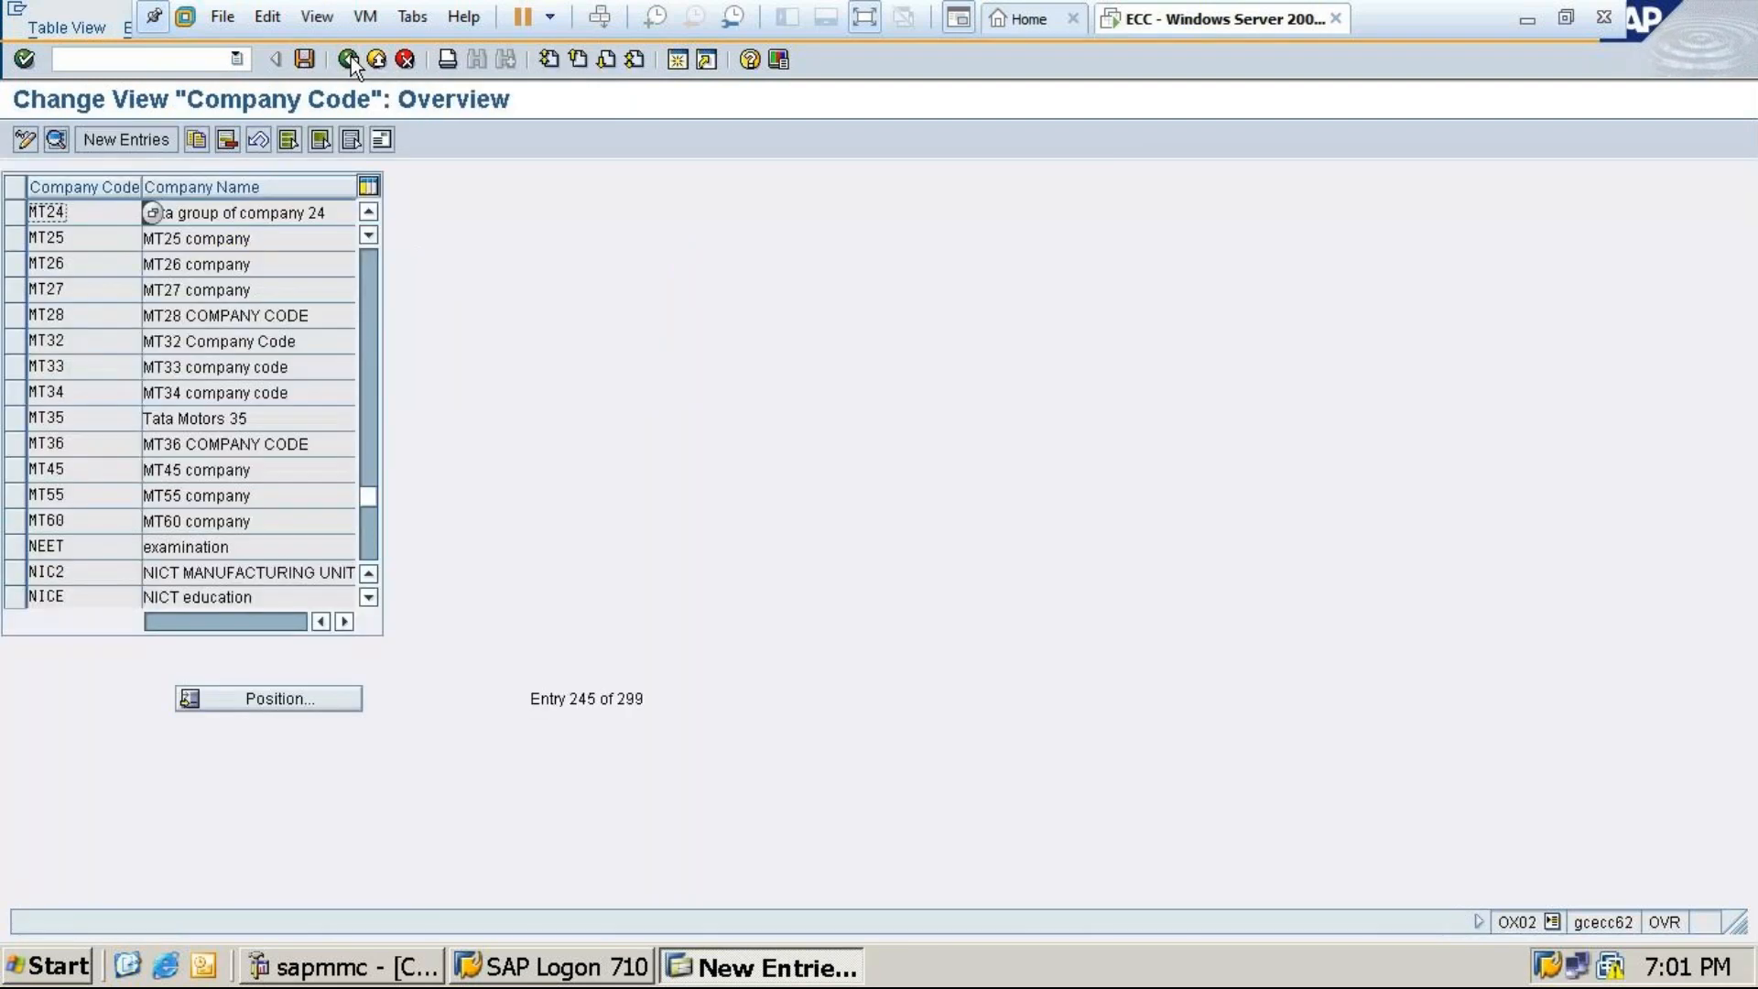
click(350, 57)
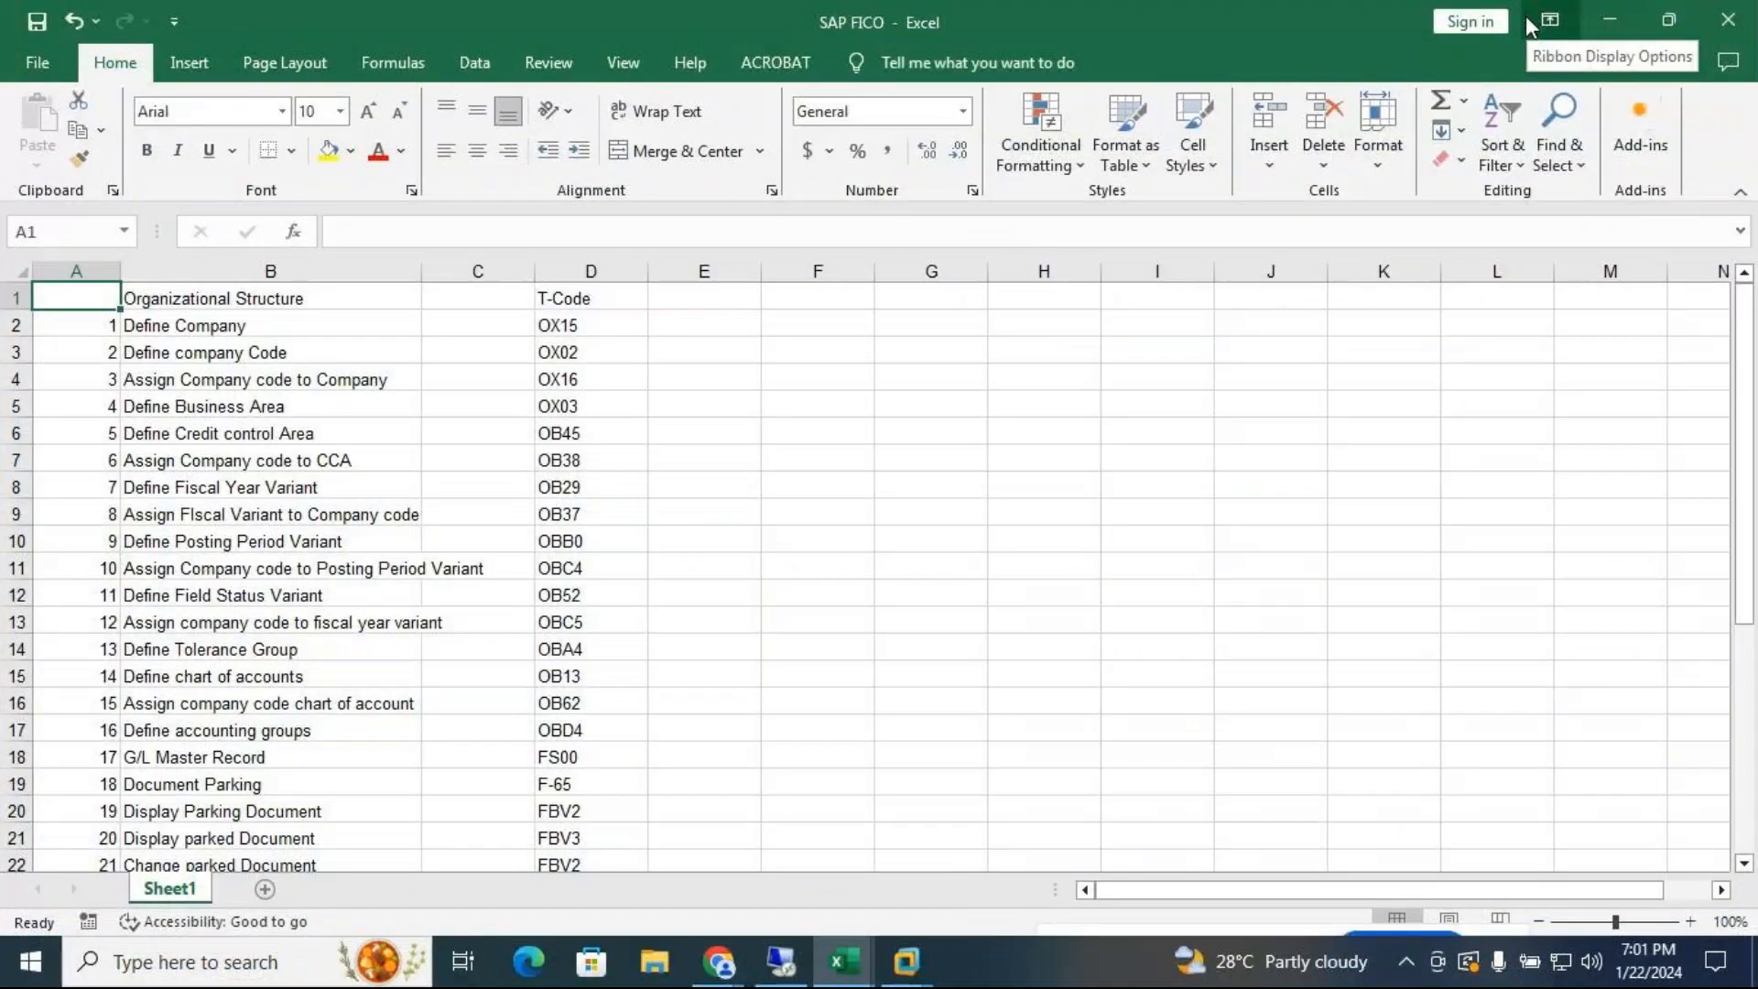
Run /nOX16 and position the assignment table on company code MT24
mouse_move(910, 962)
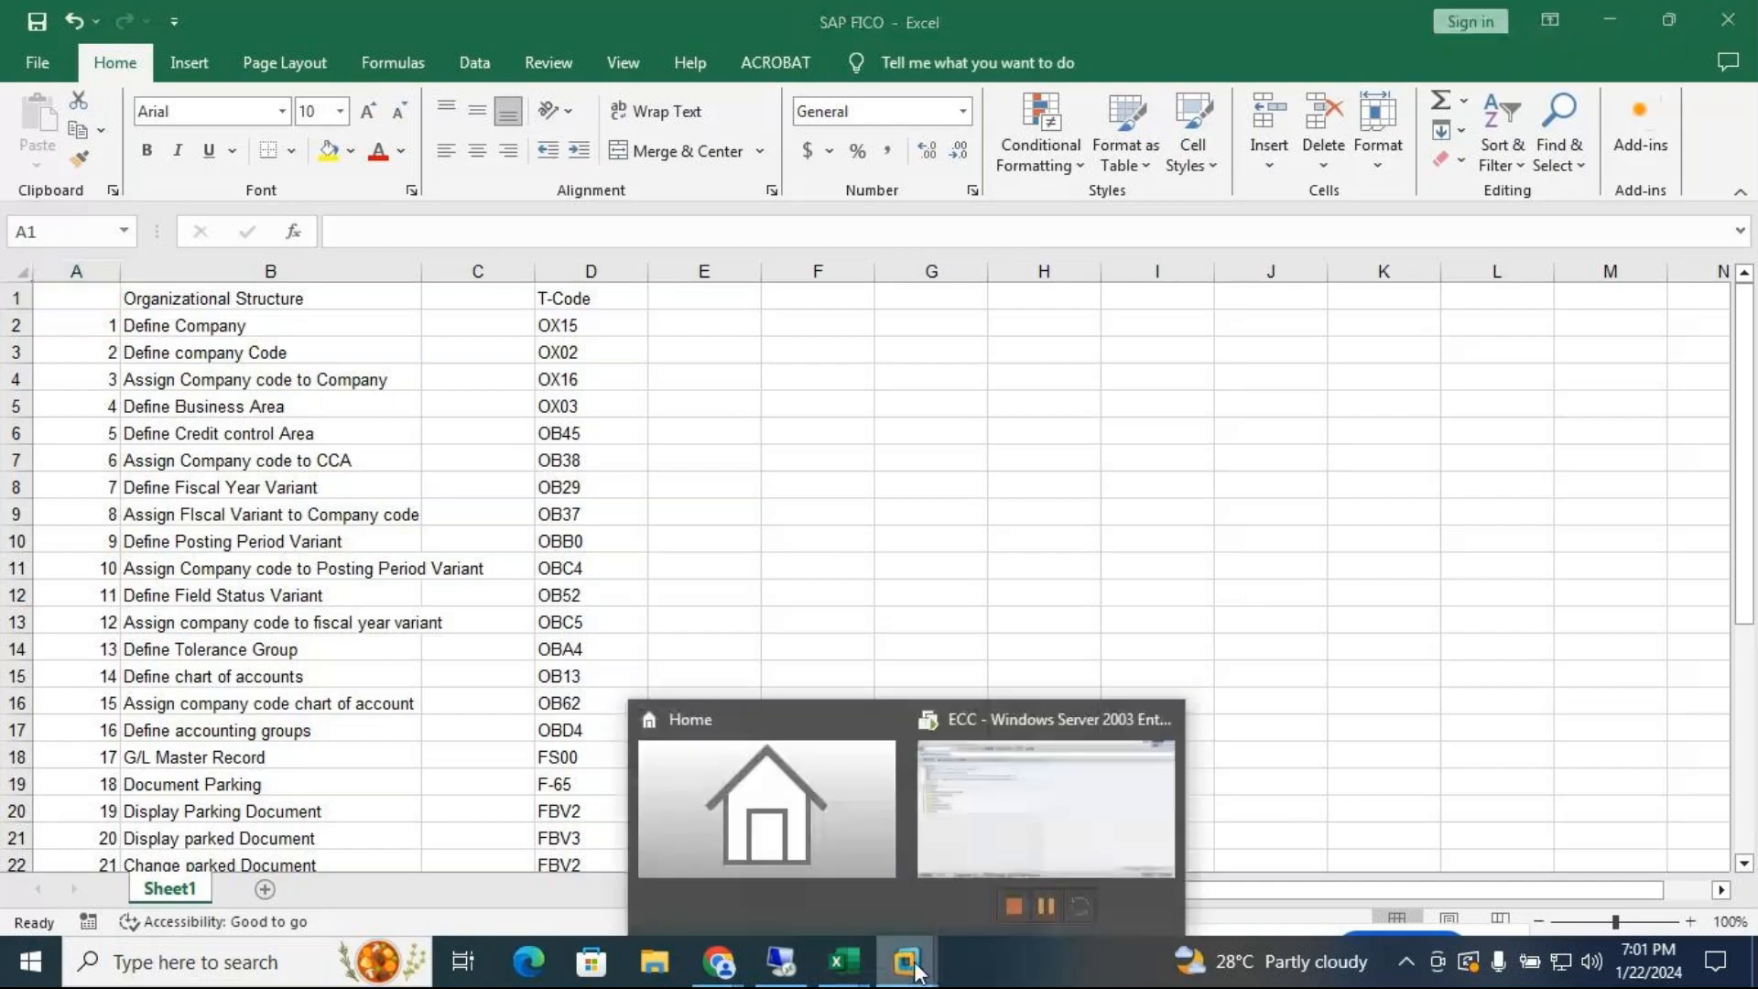
click(1020, 815)
text(/nox16)
key(Return)
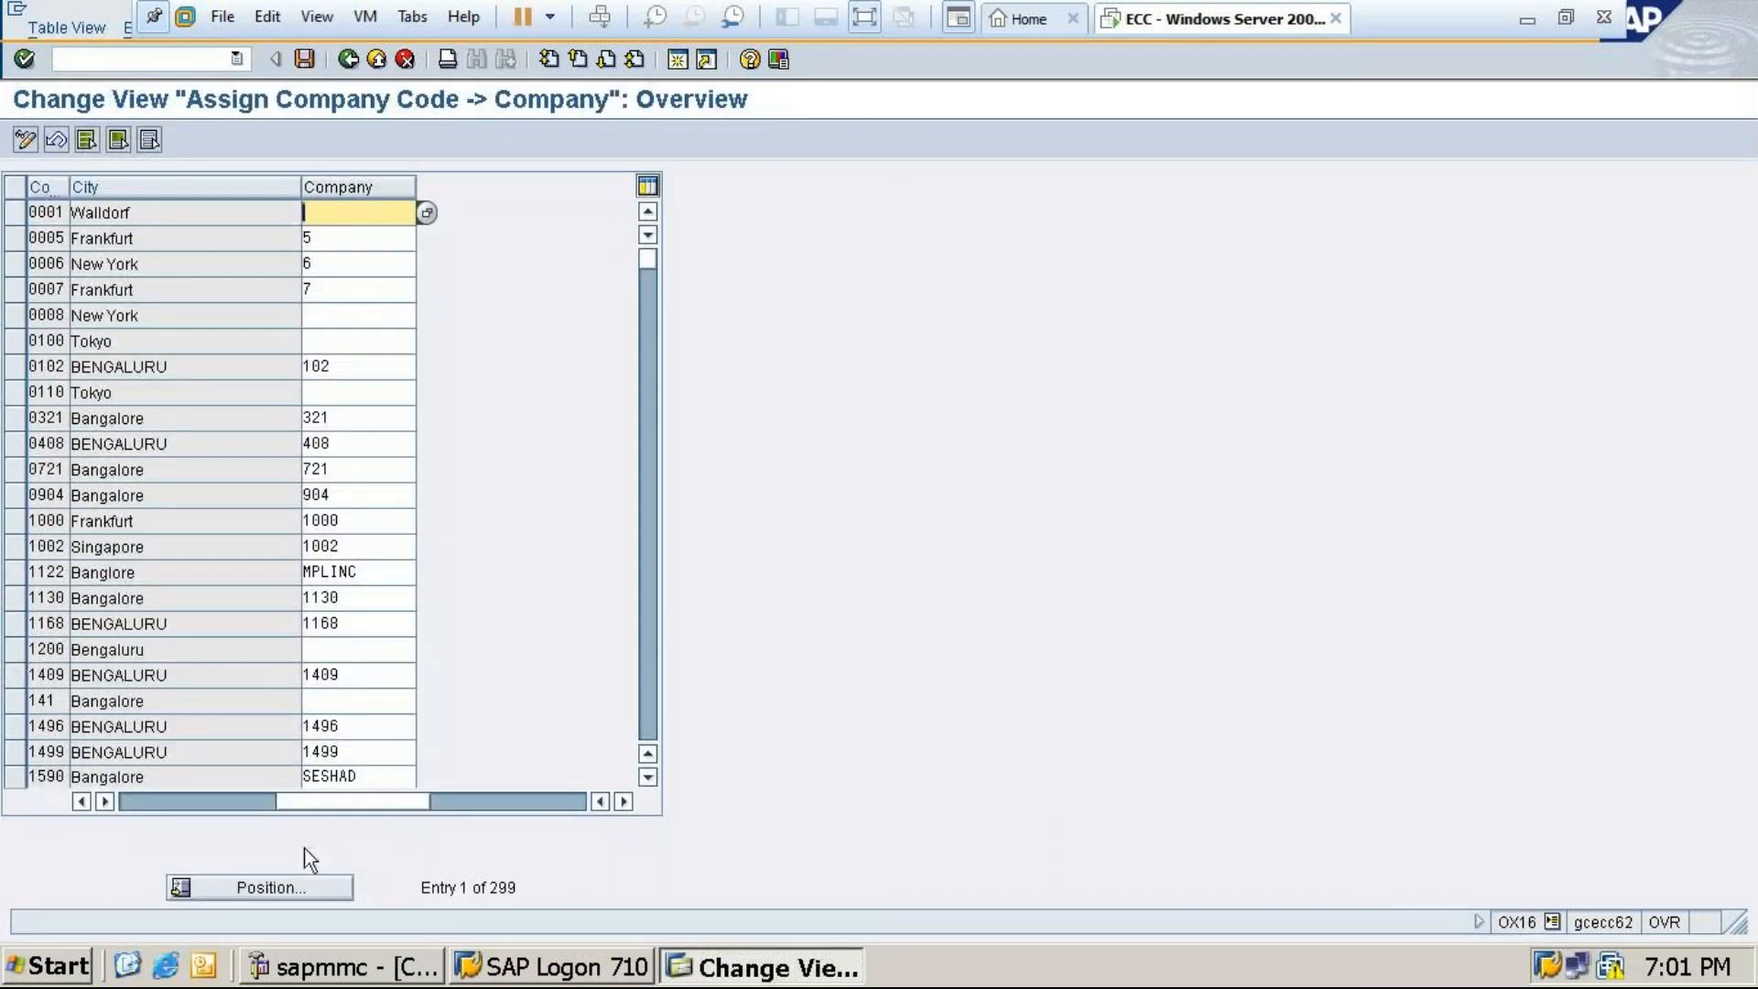
click(267, 883)
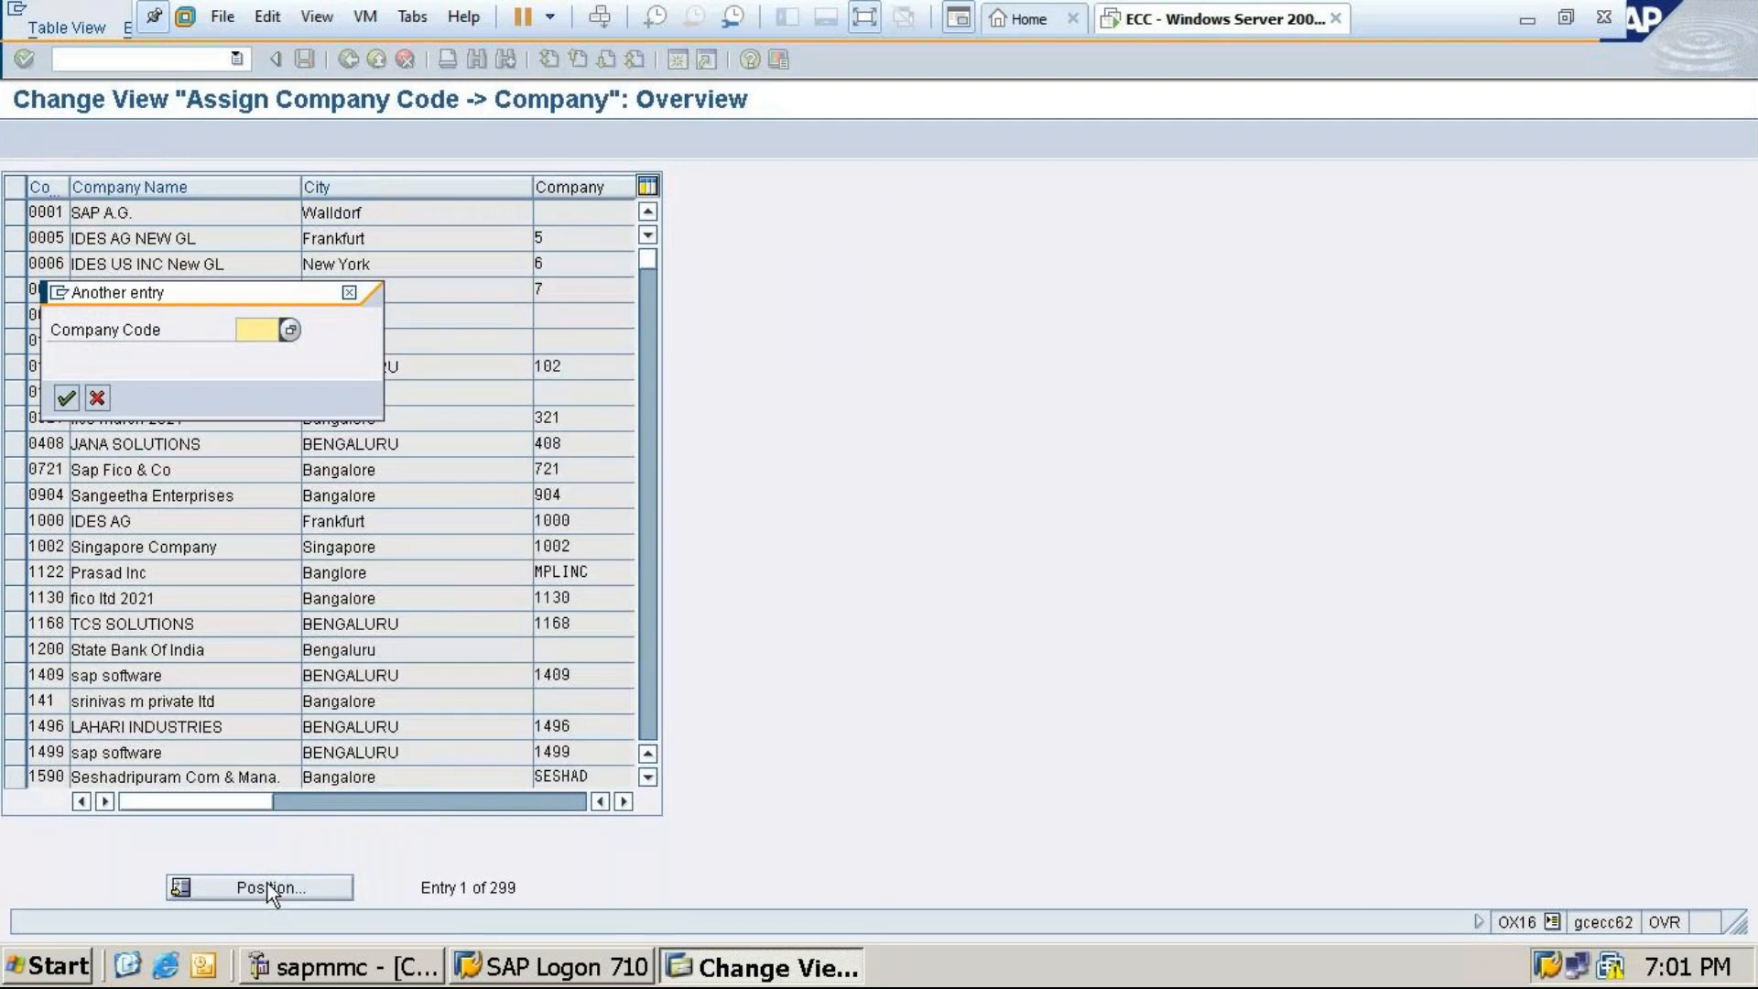
text(Mt)
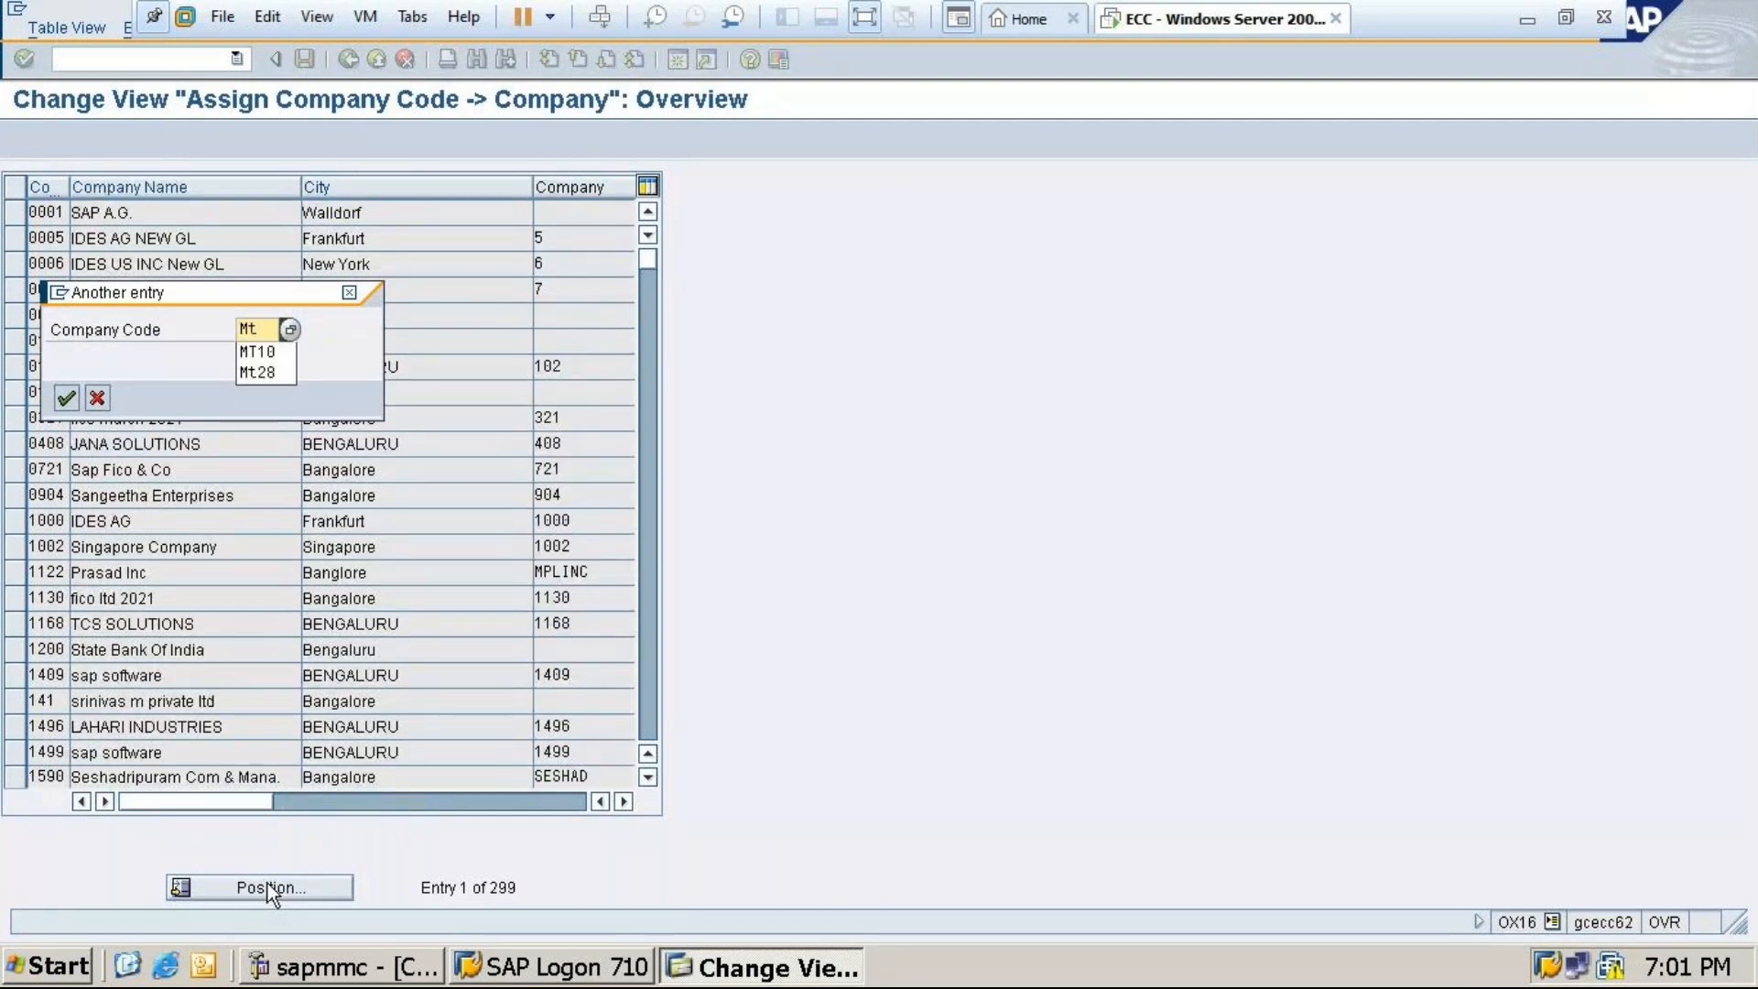
text(24)
click(66, 399)
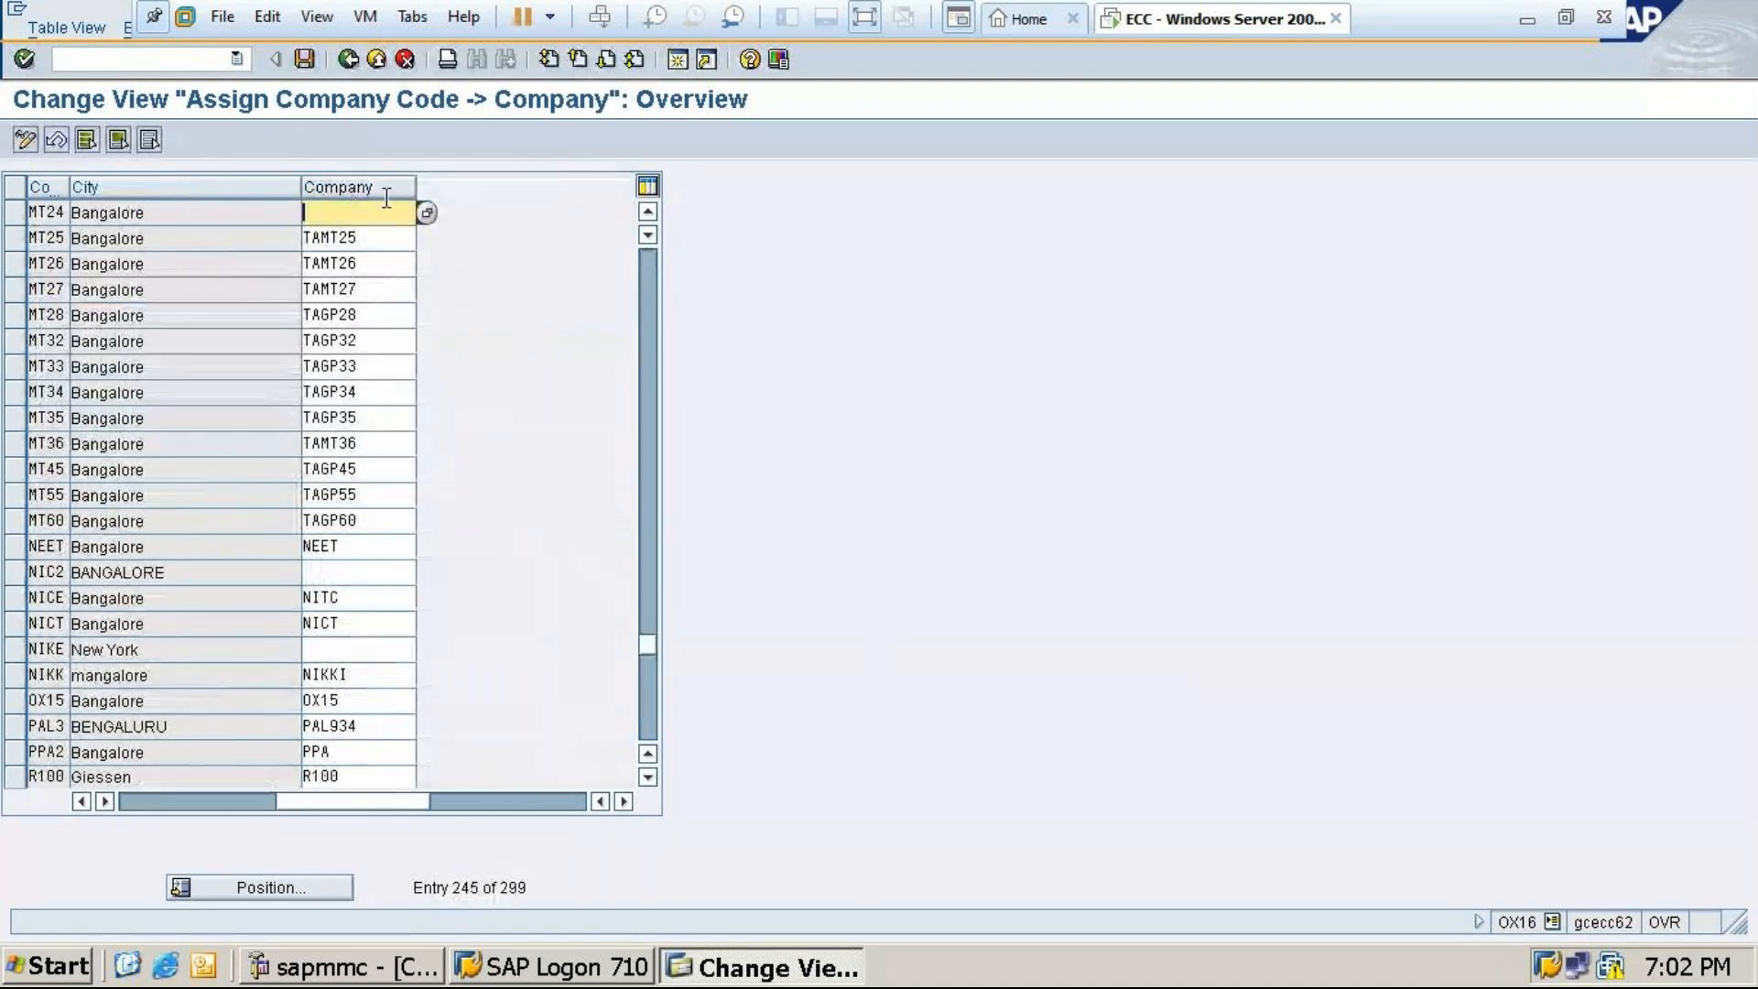
Assign company TAGP24 to MT24, save under the request, and return to SAP Easy Access
click(427, 212)
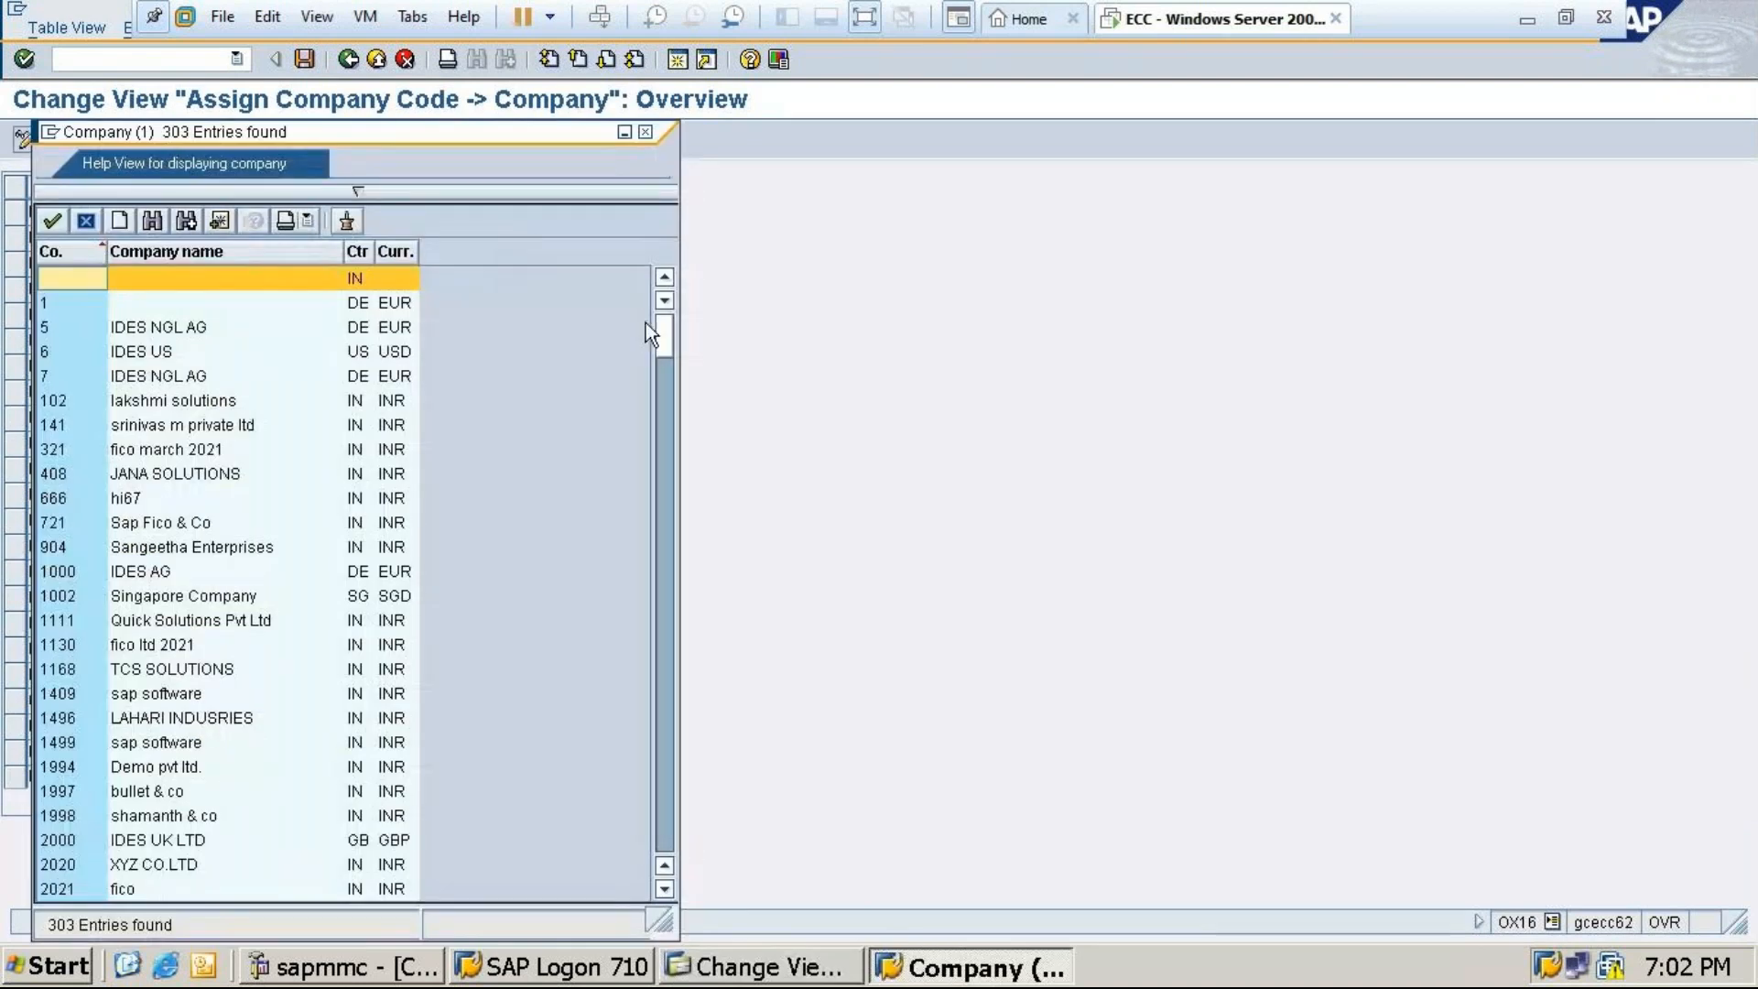
drag(665, 342, 629, 618)
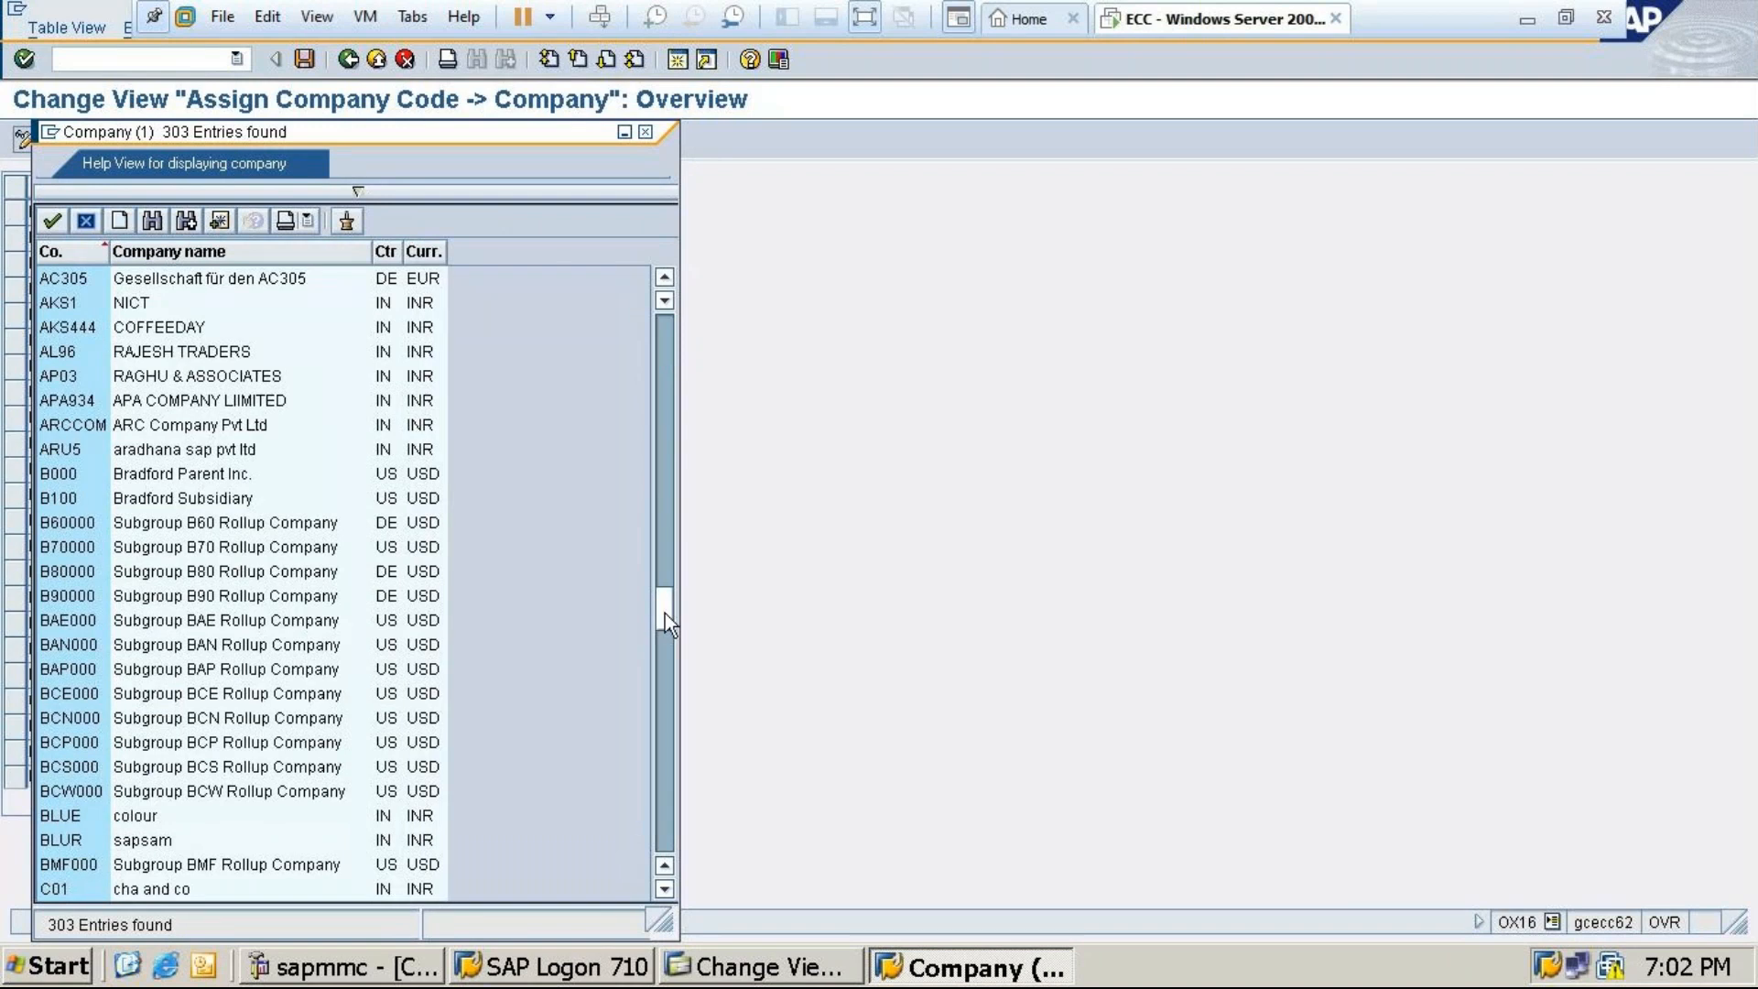
drag(679, 688, 659, 796)
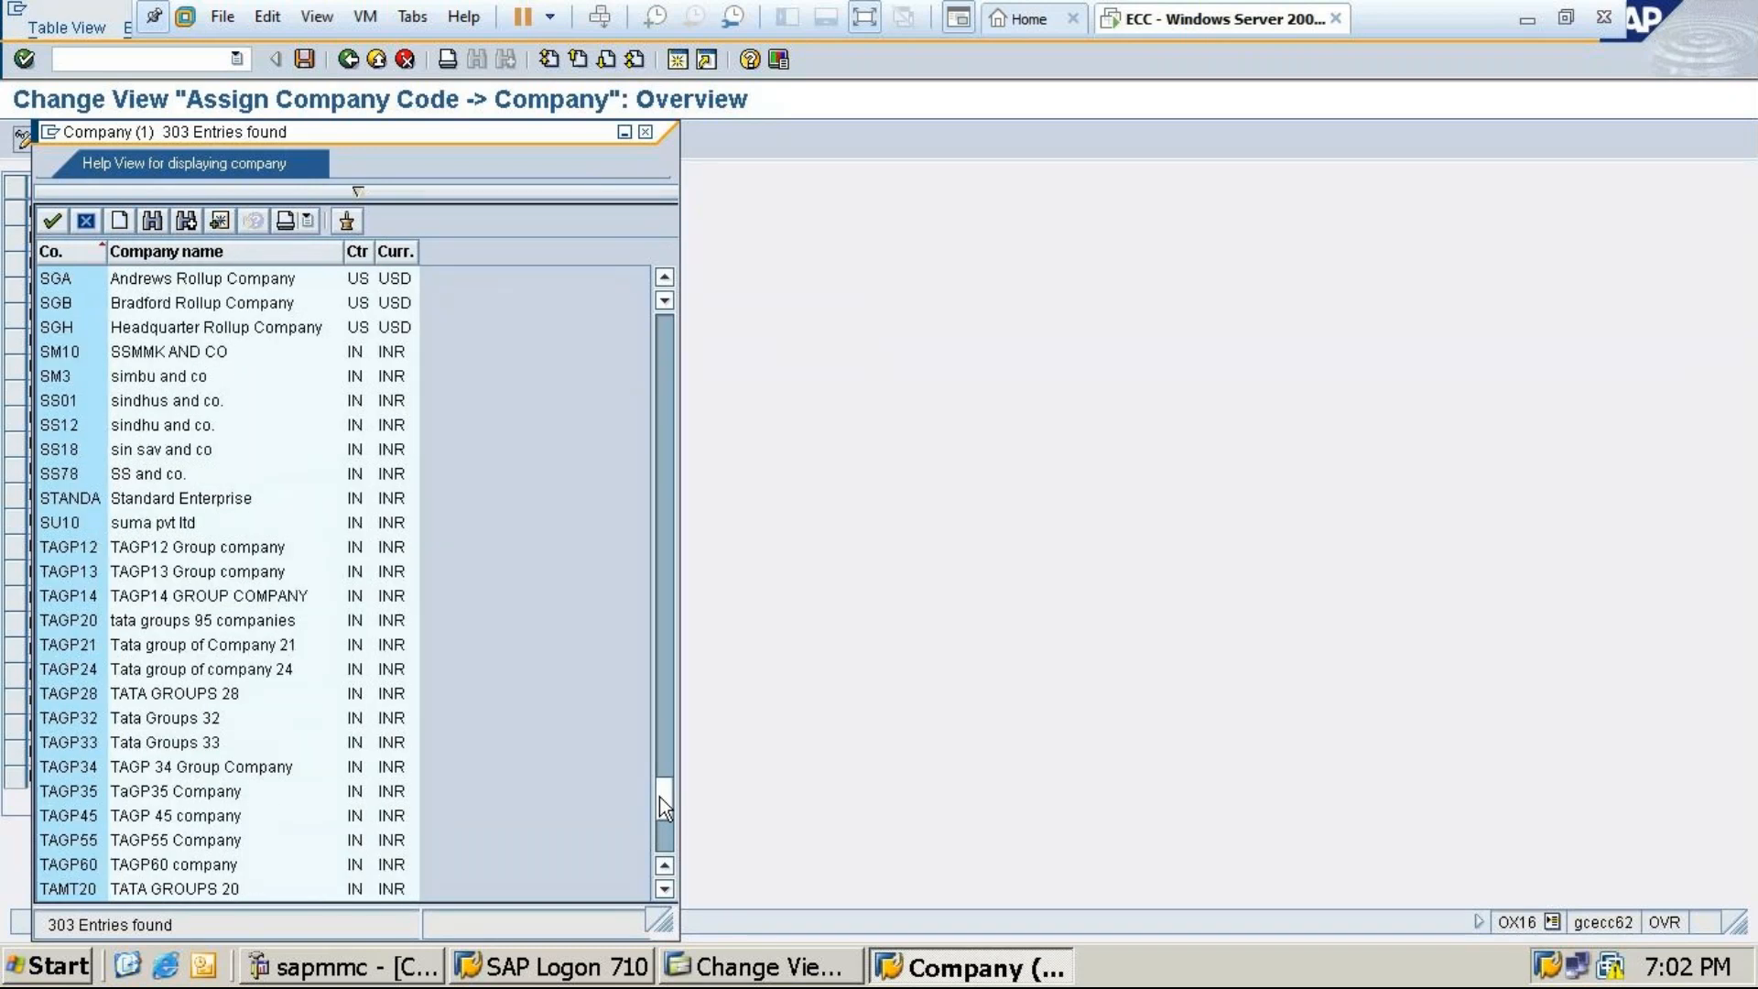
click(145, 666)
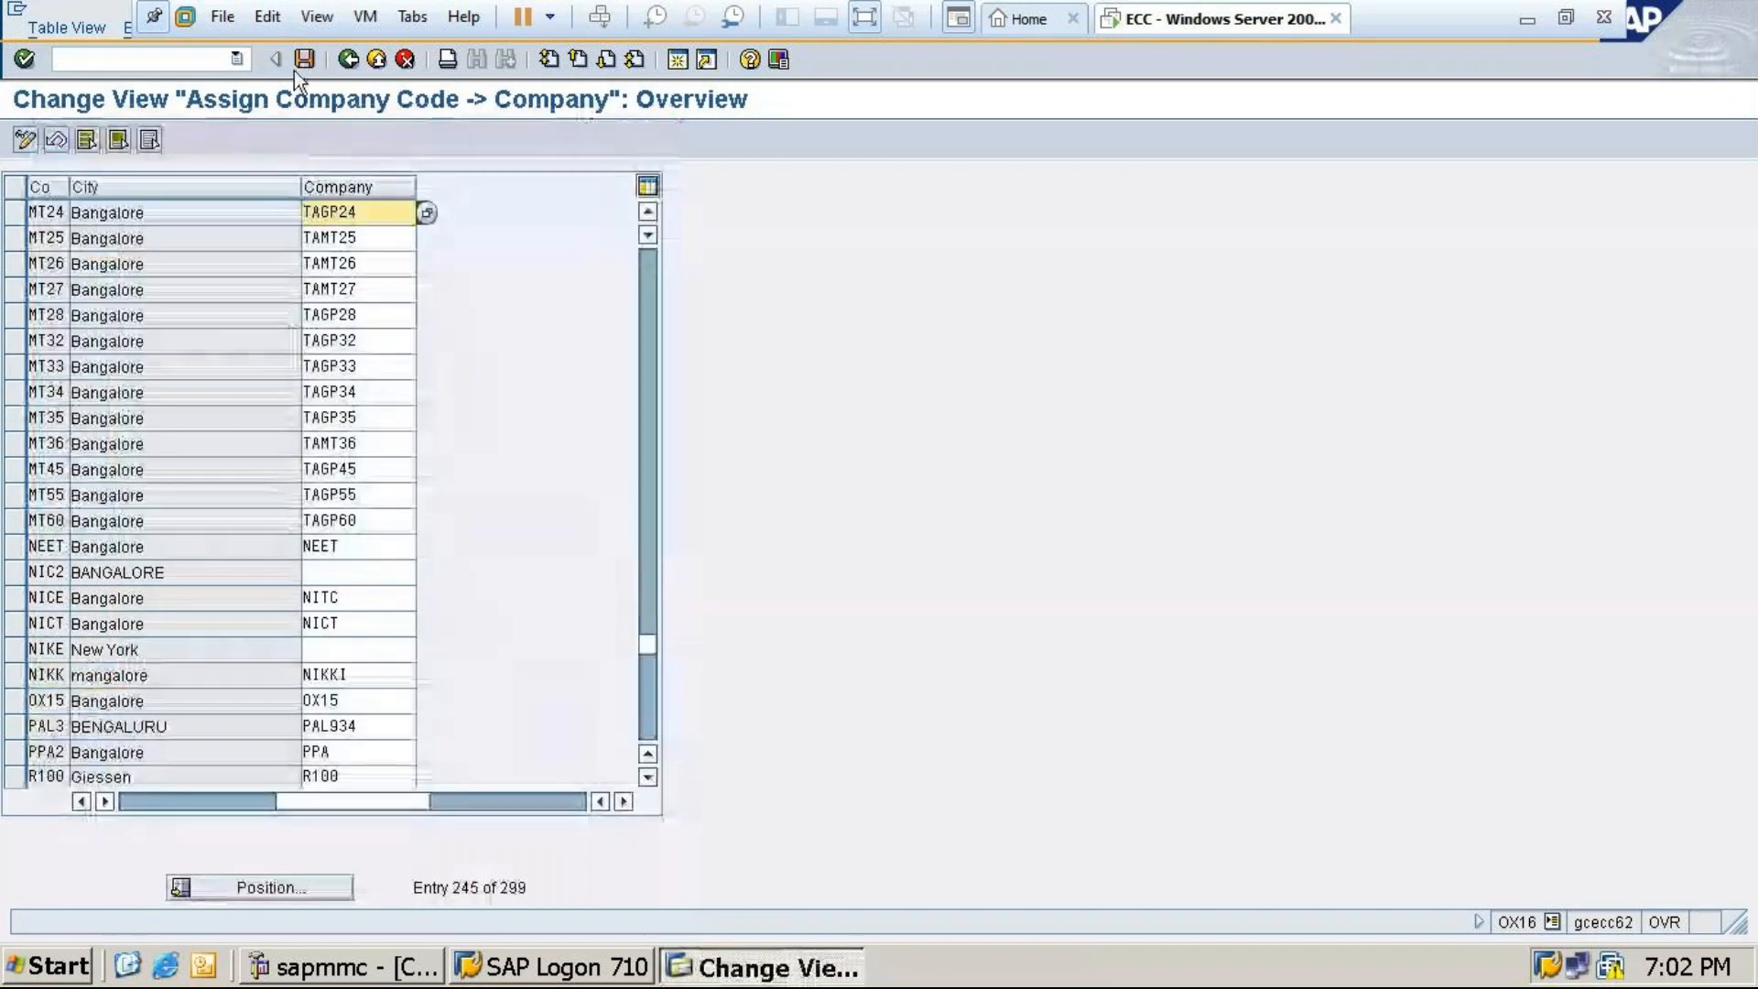
click(304, 59)
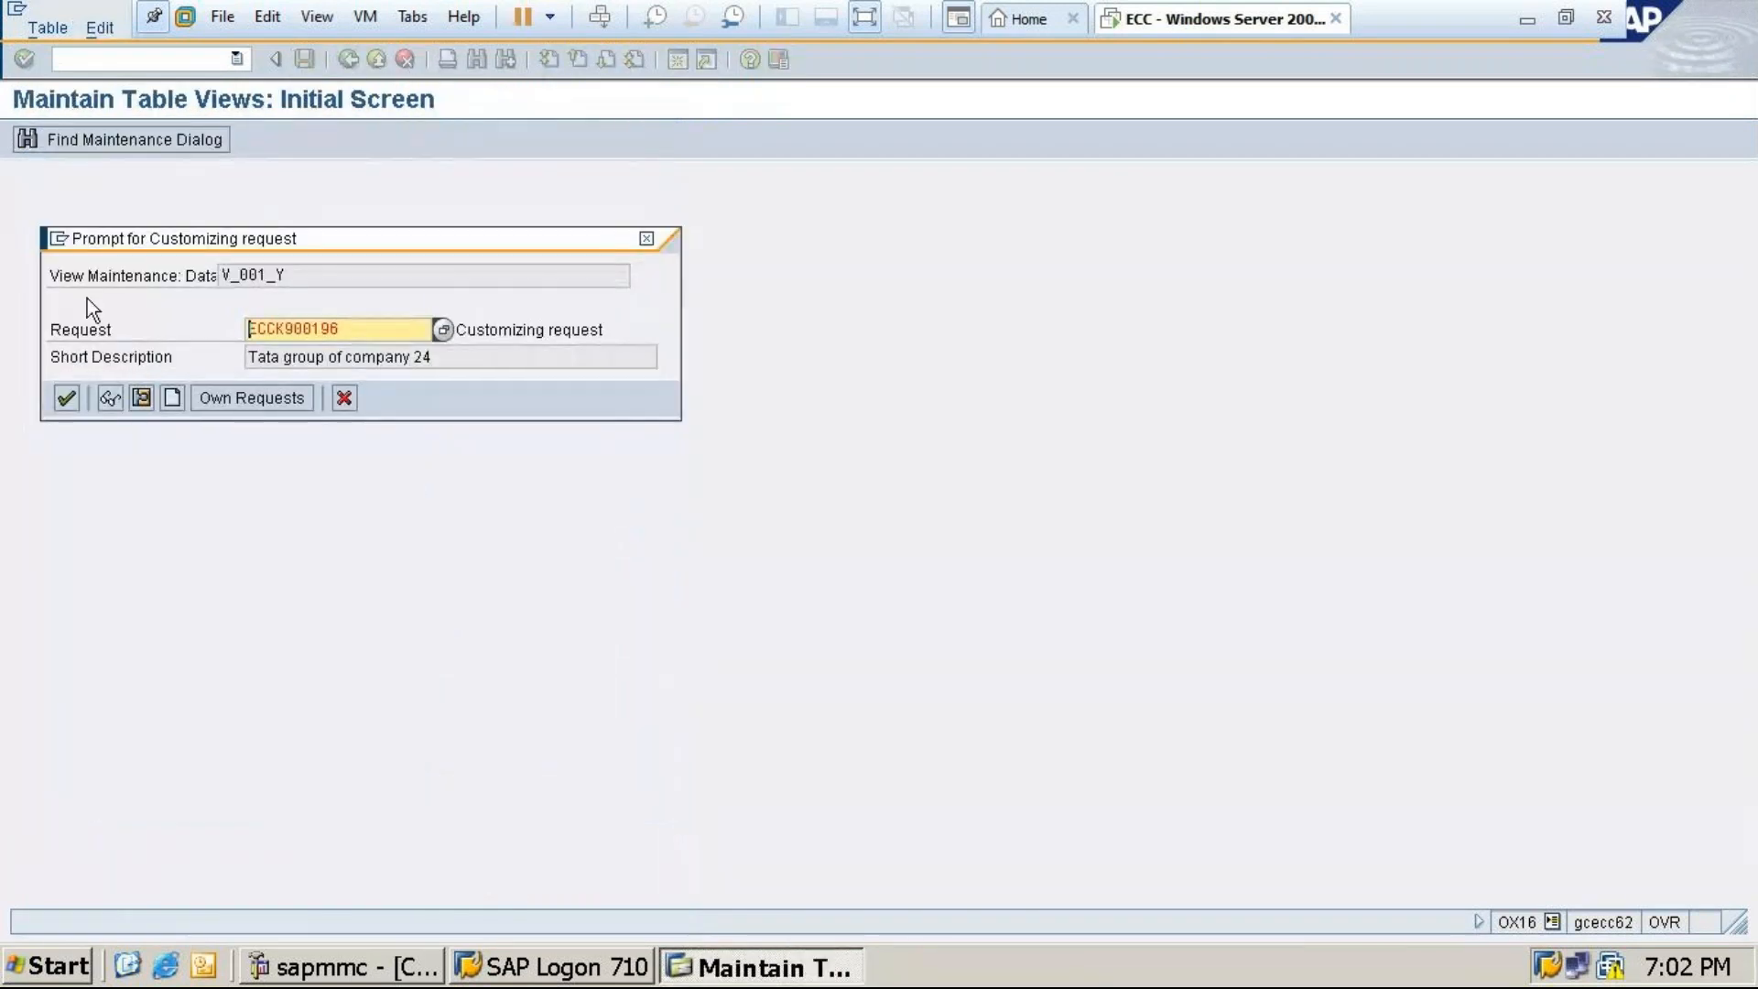
click(66, 398)
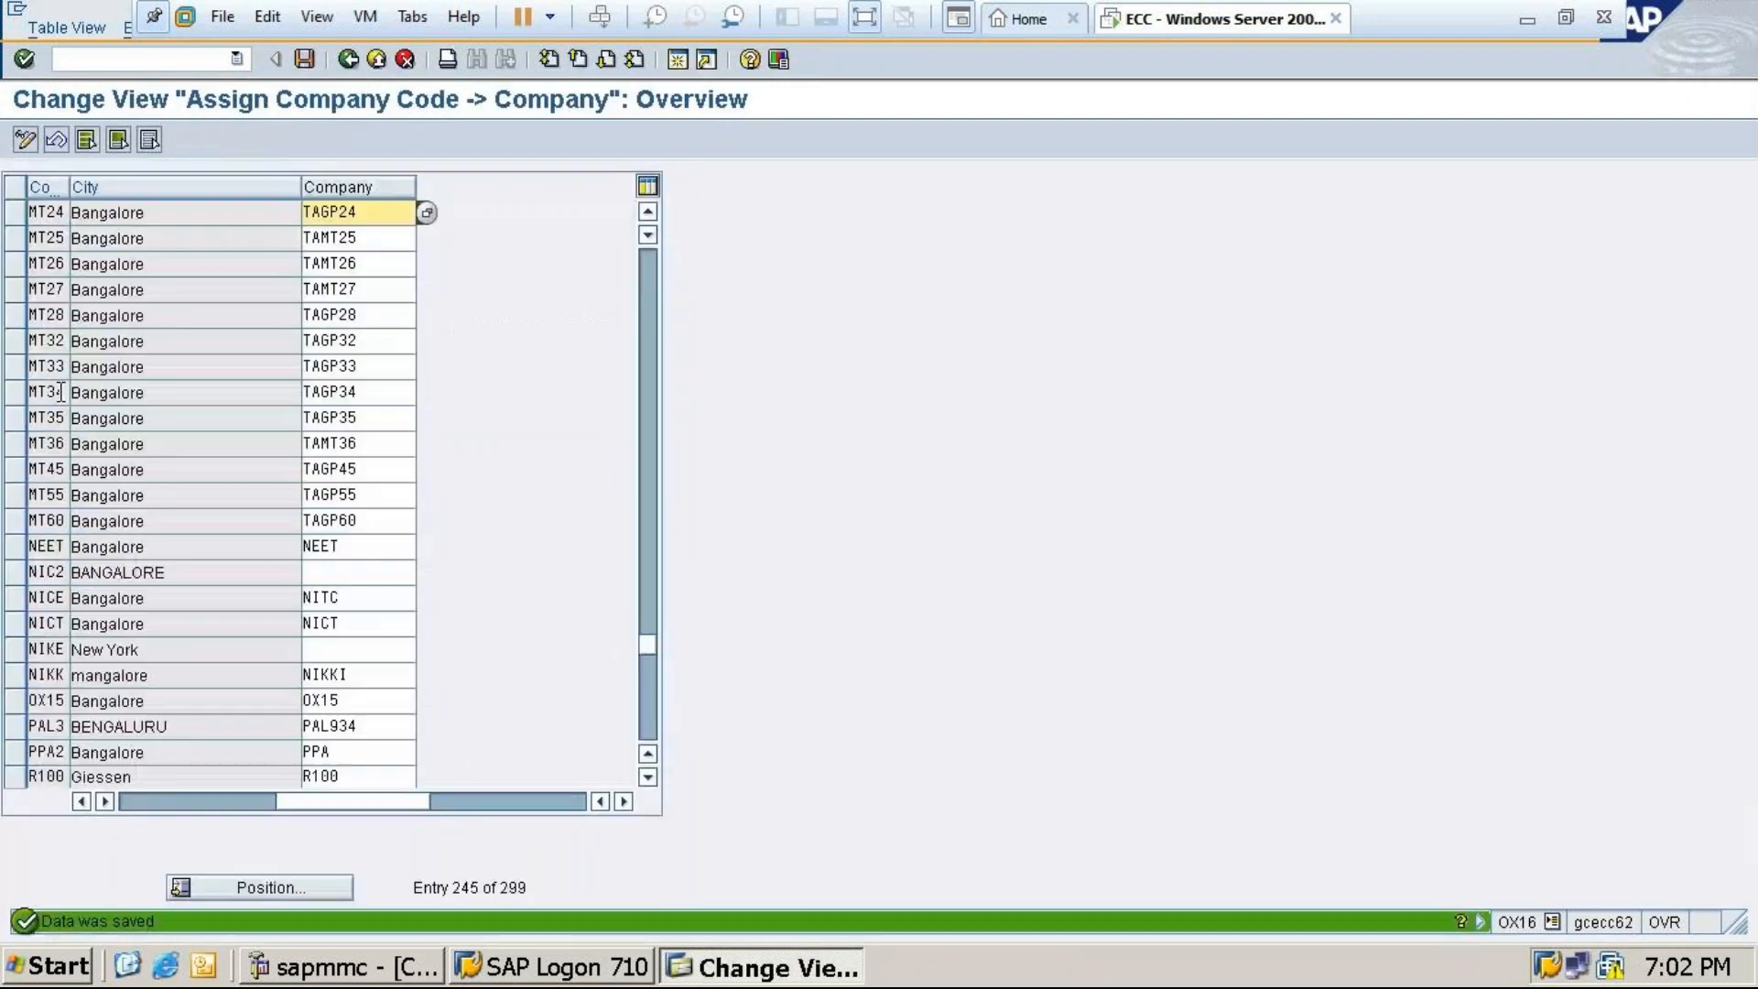
click(349, 59)
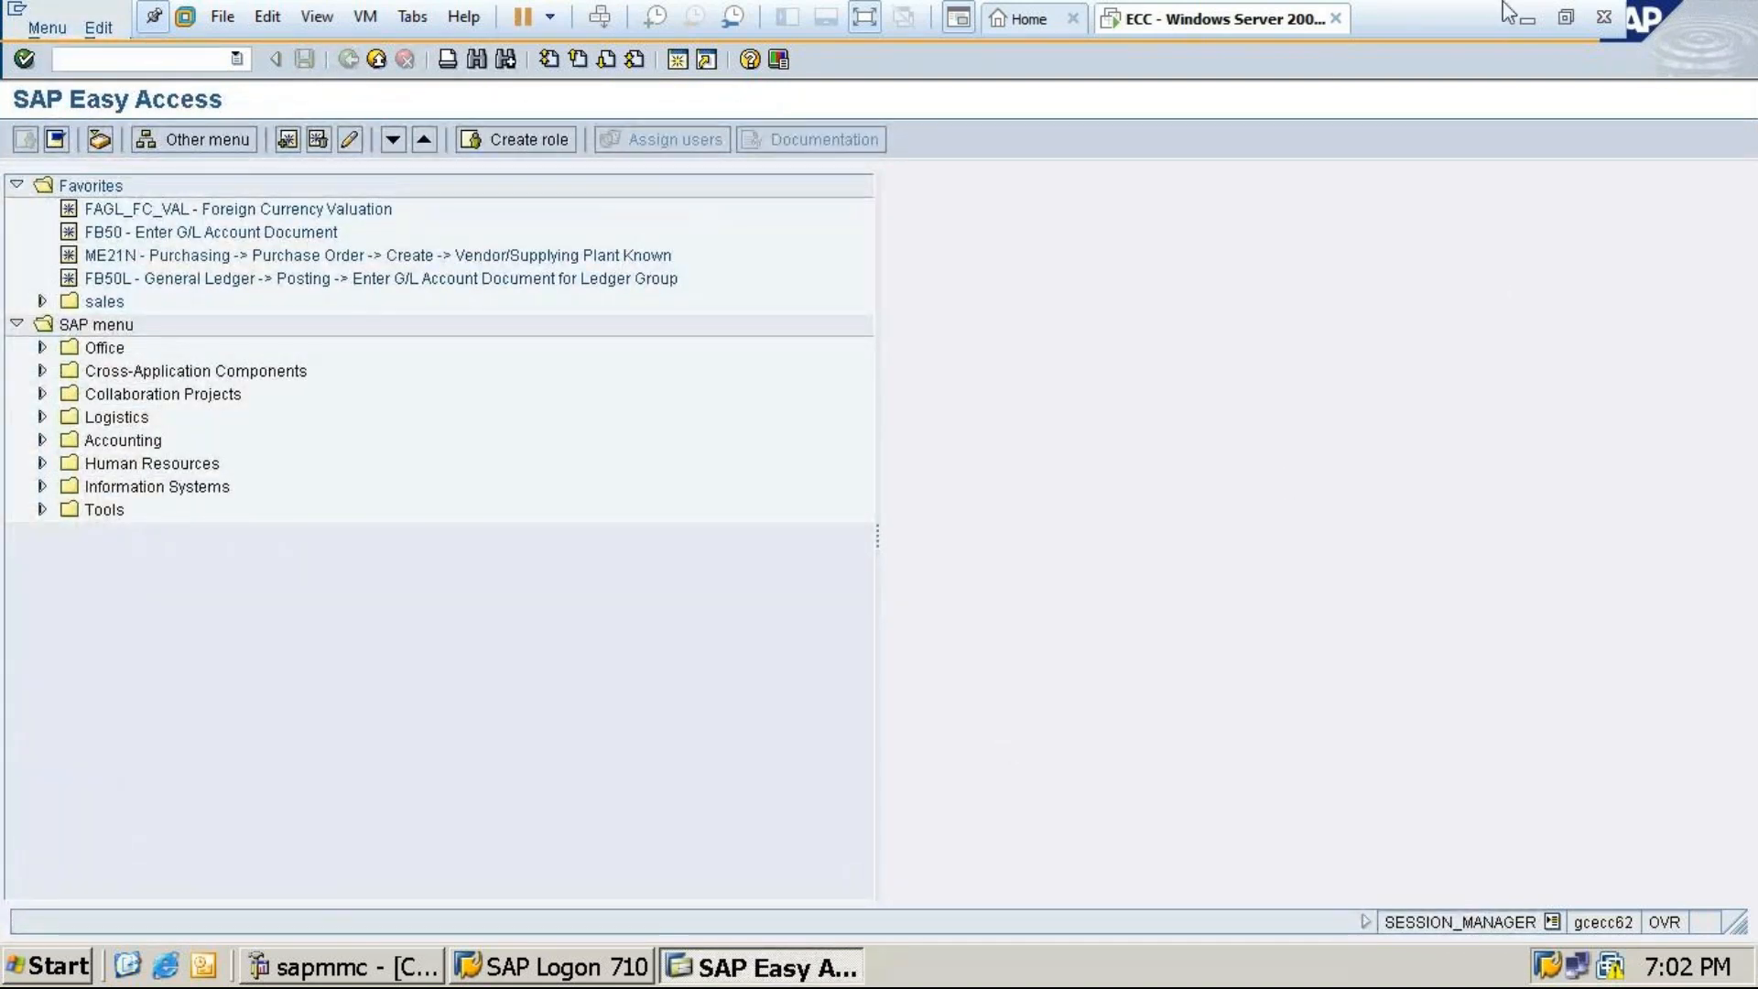
Run /nOX03 in the ECC session and start a new business area entry
click(1522, 18)
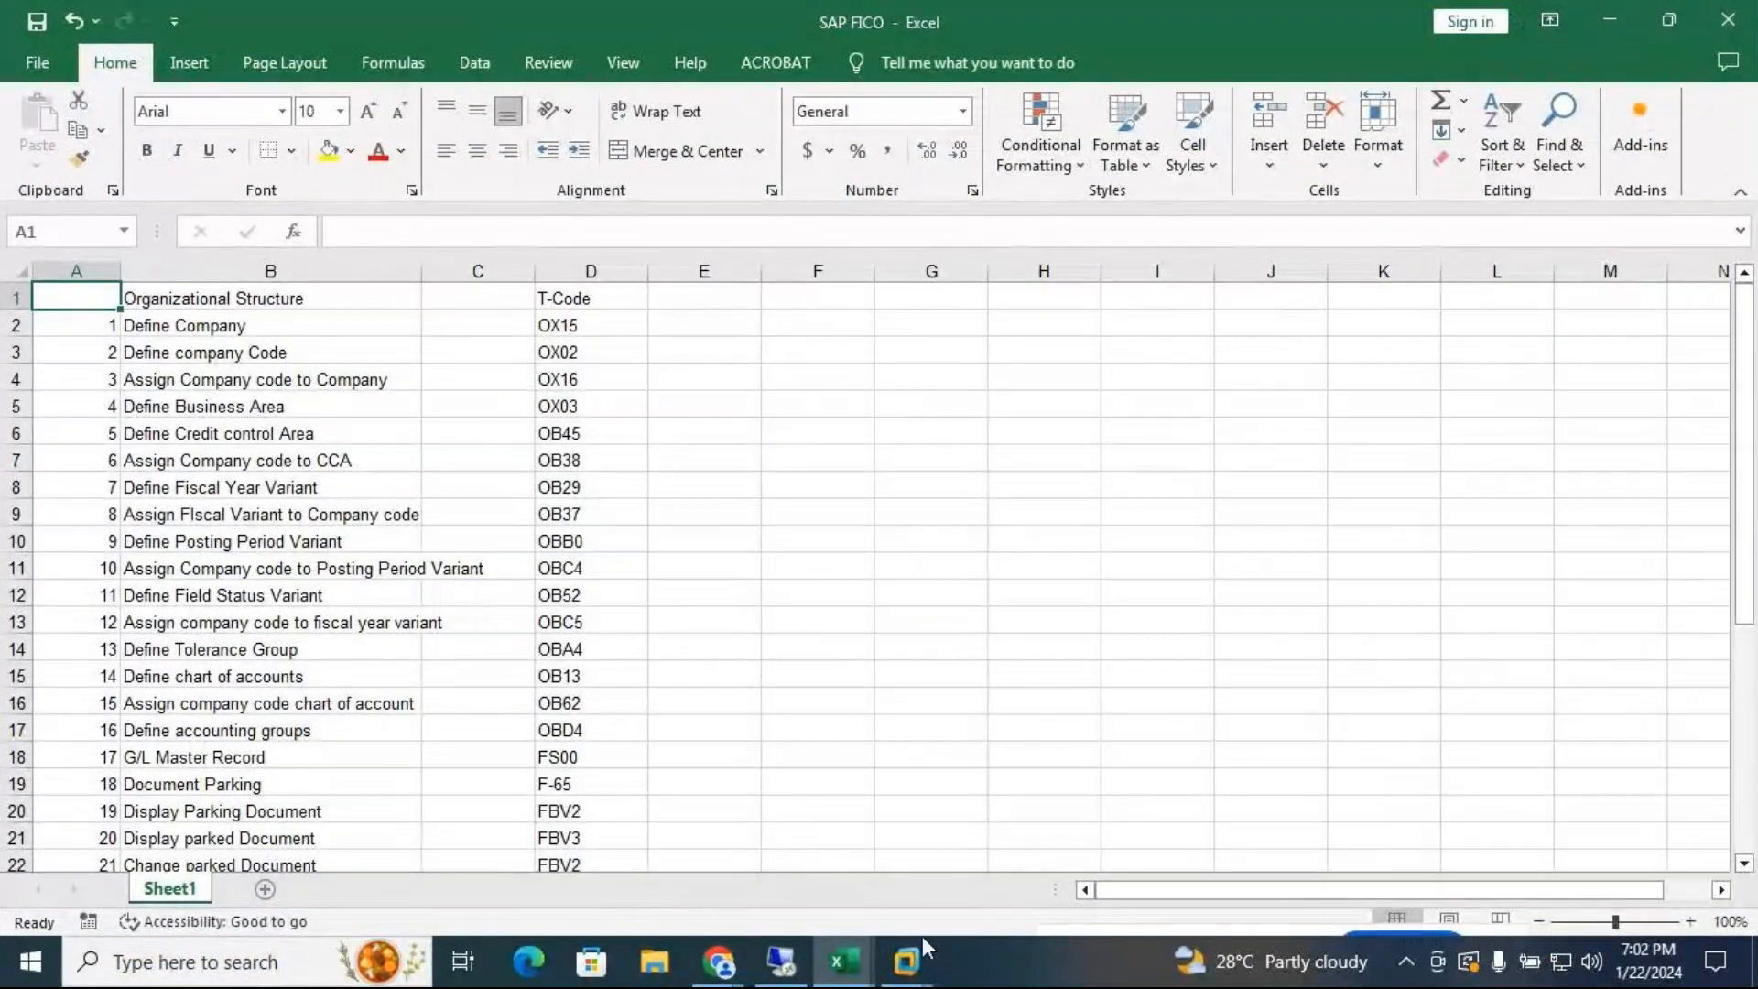
mouse_move(915, 959)
click(1044, 789)
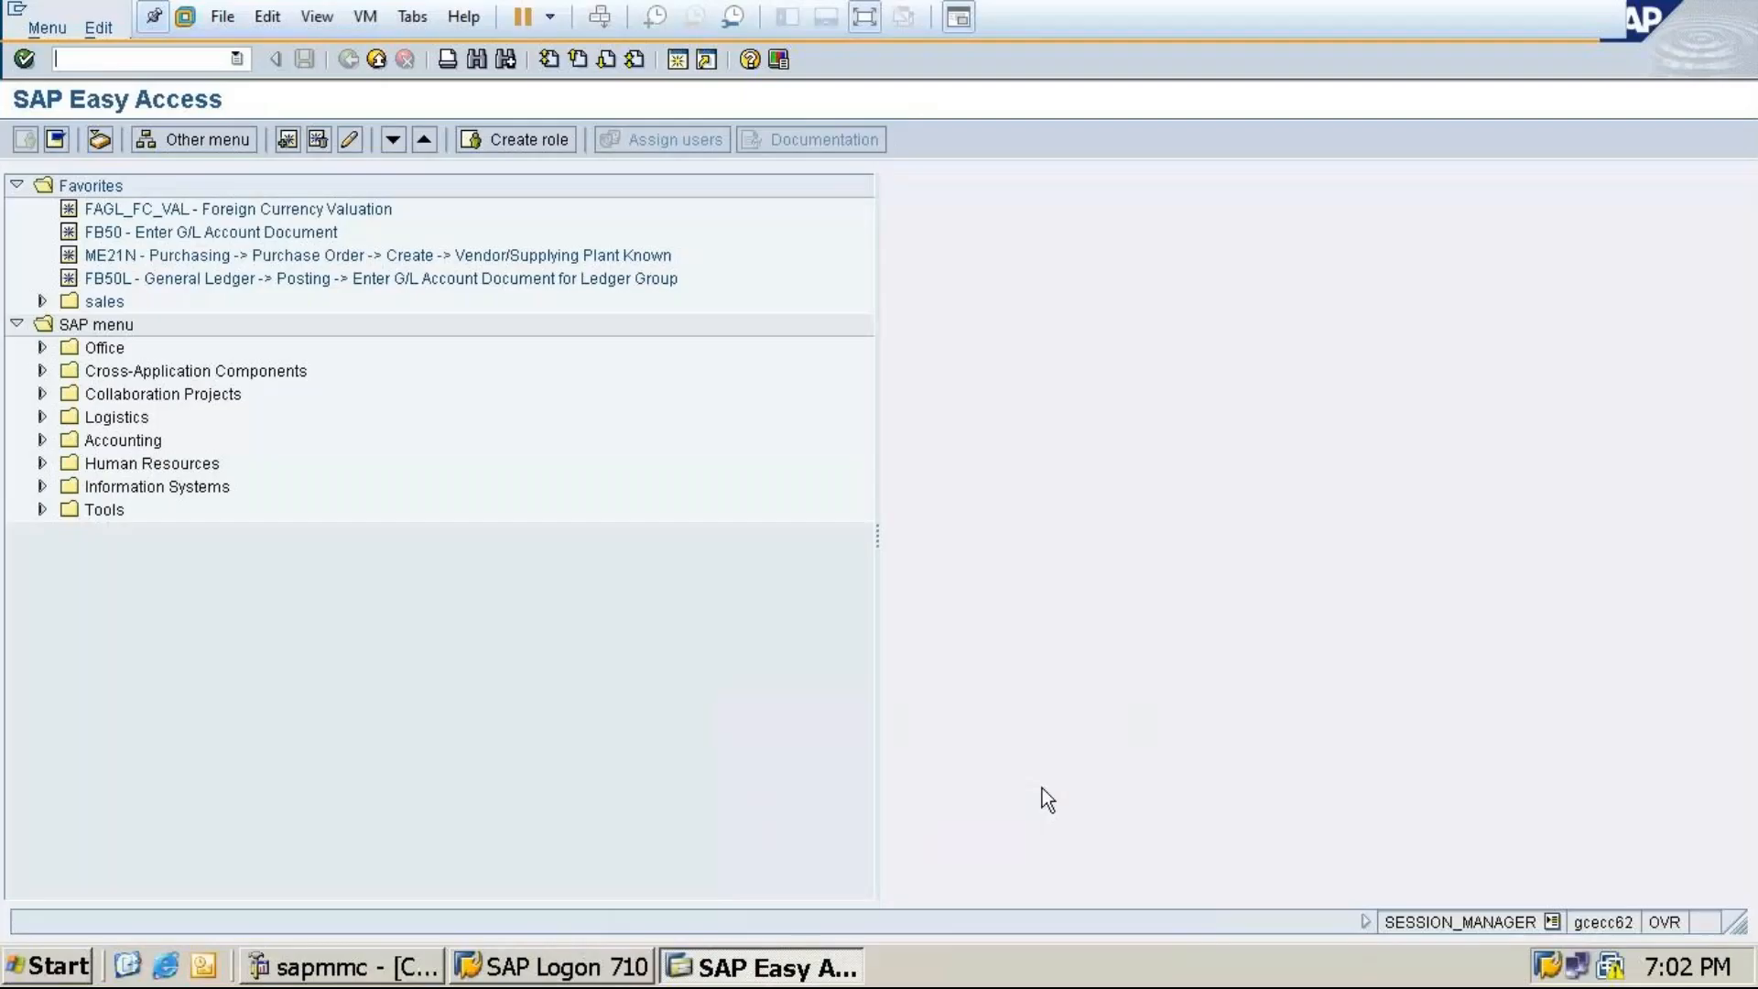
text(/nox03)
key(Return)
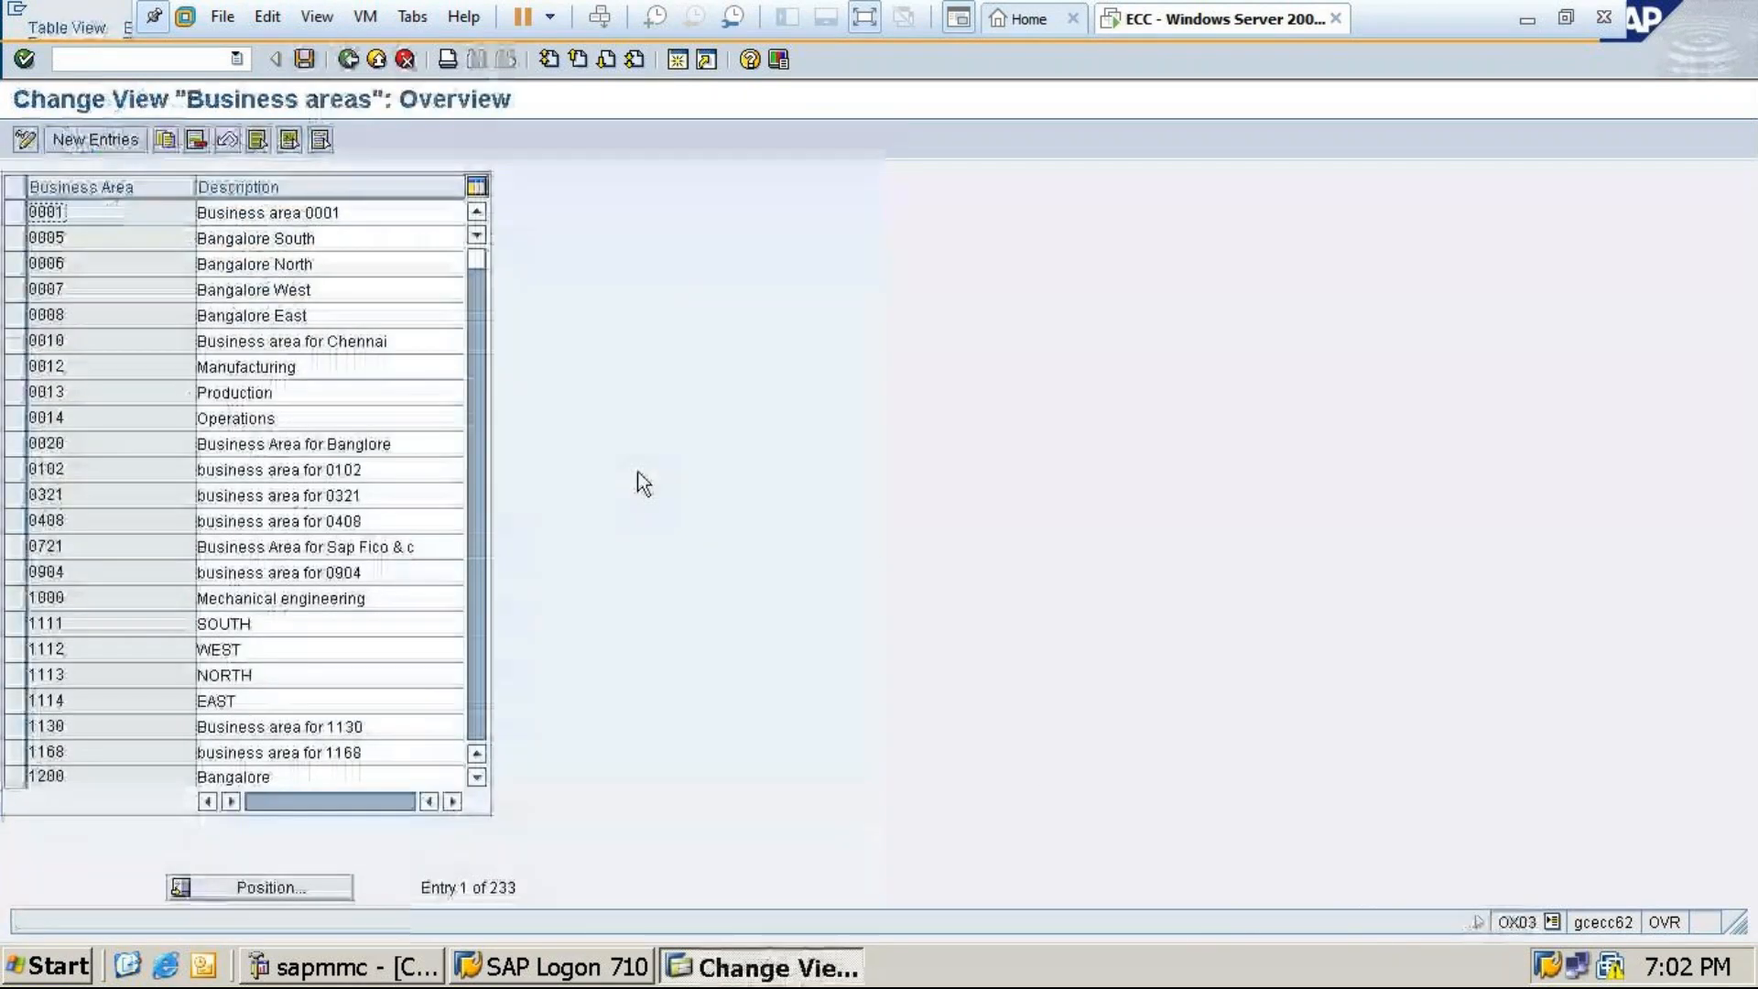
click(88, 140)
Enter business area MT24 with description 'Business area for MT24'
text(MT2)
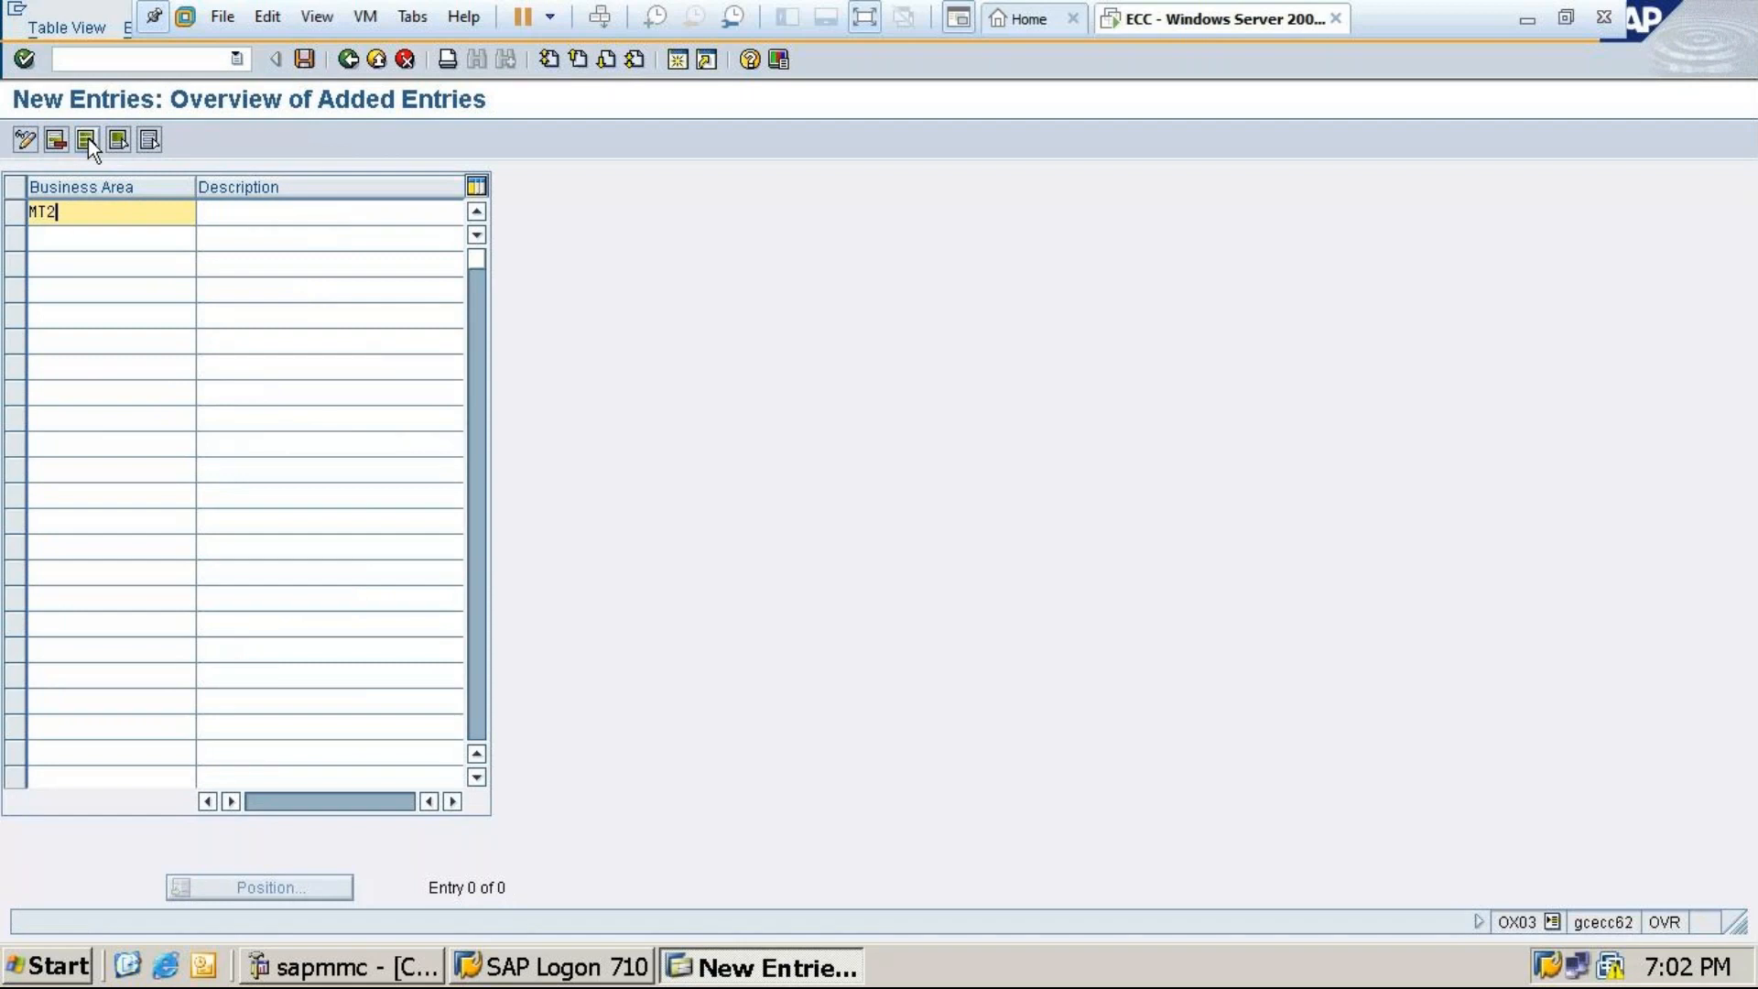
text(4)
click(220, 211)
text(B)
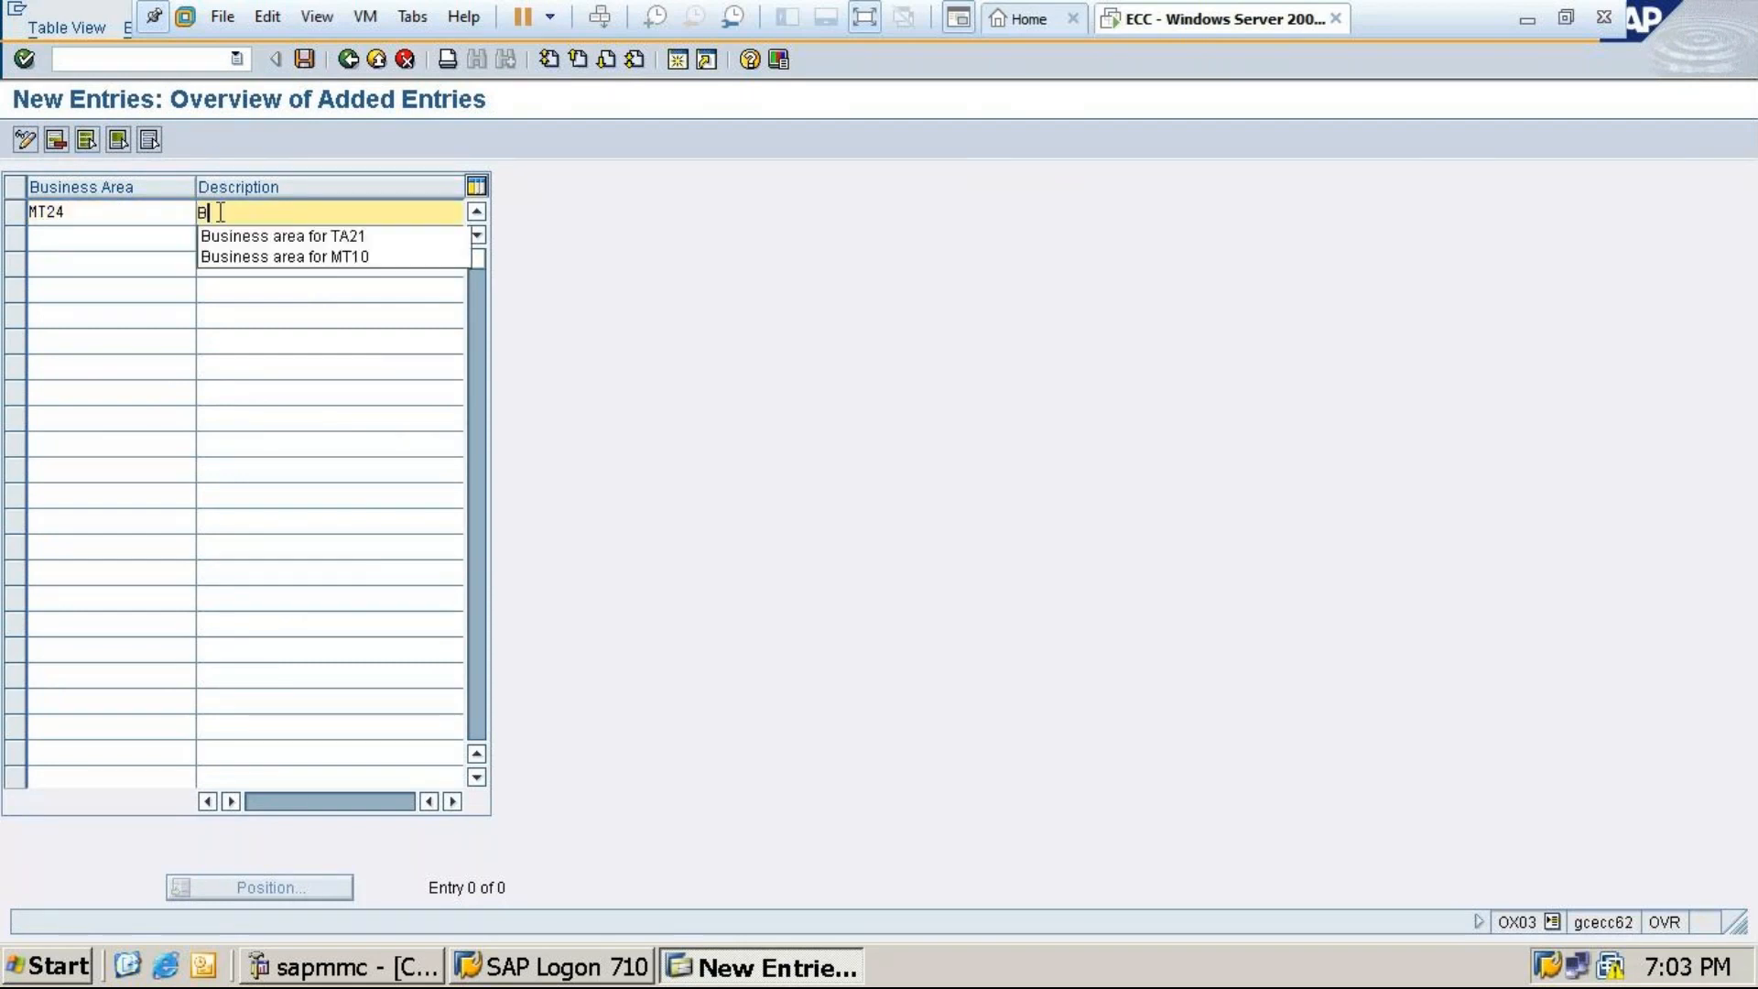
click(263, 237)
key(BackSpace)
key(BackSpace)
key(BackSpace)
key(BackSpace)
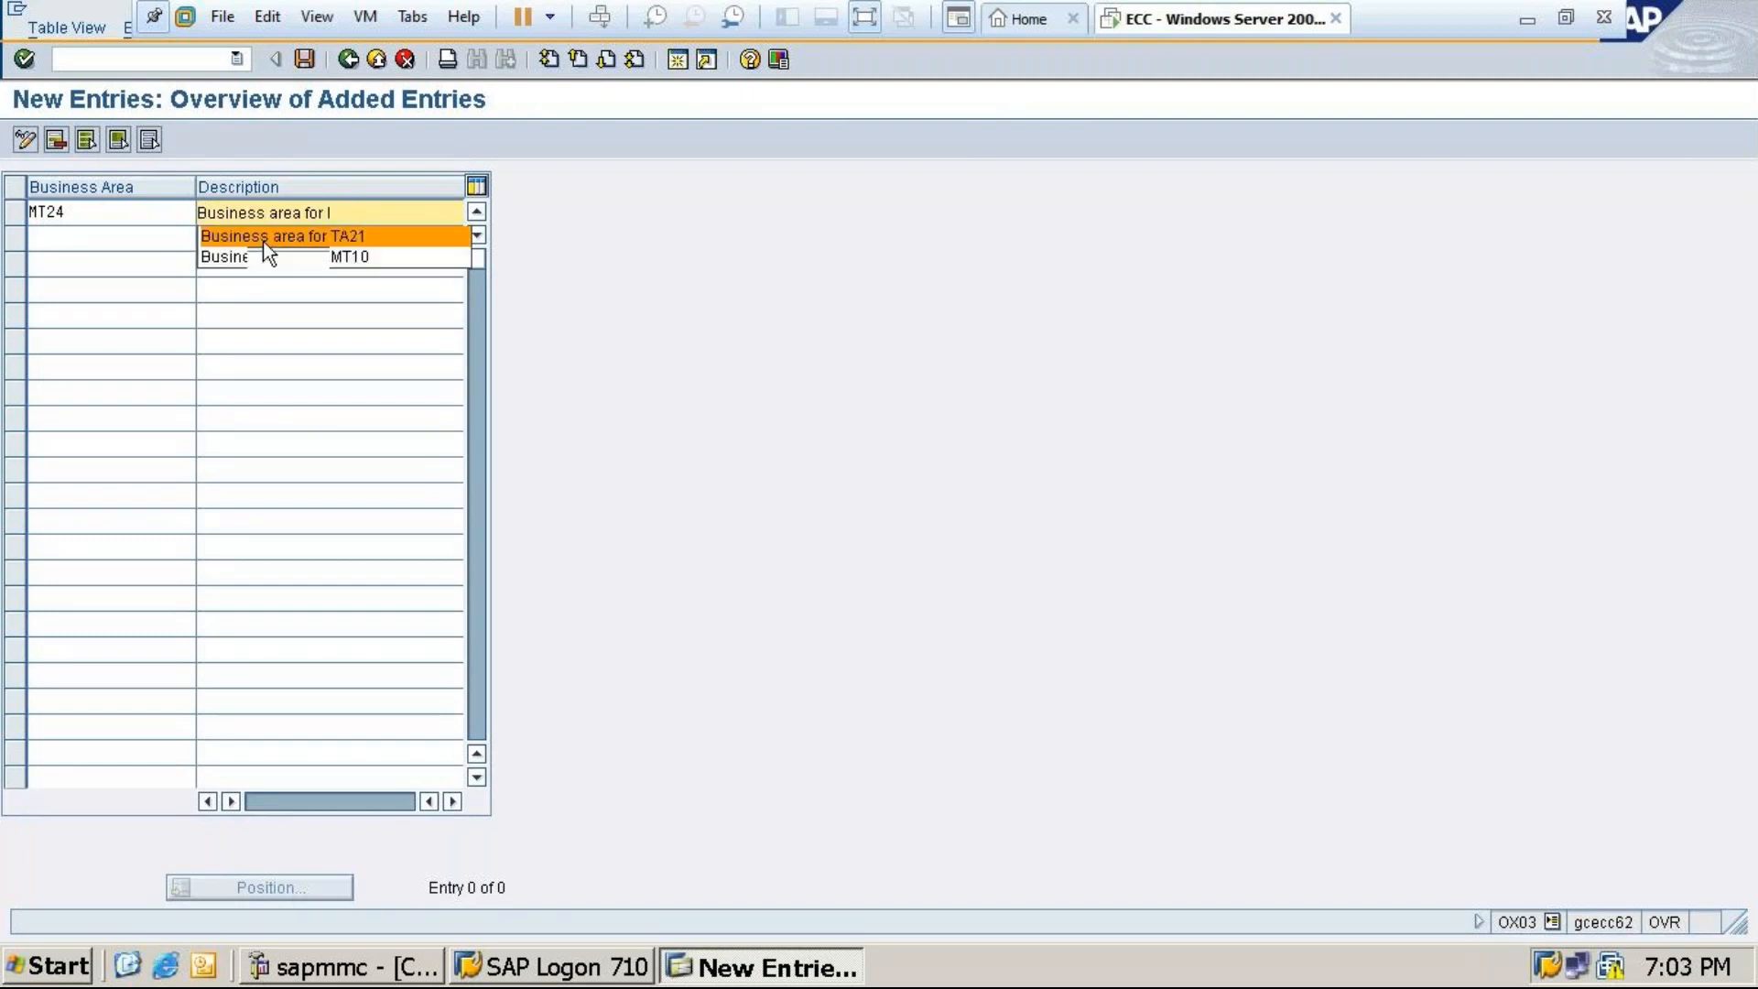
text(MT24)
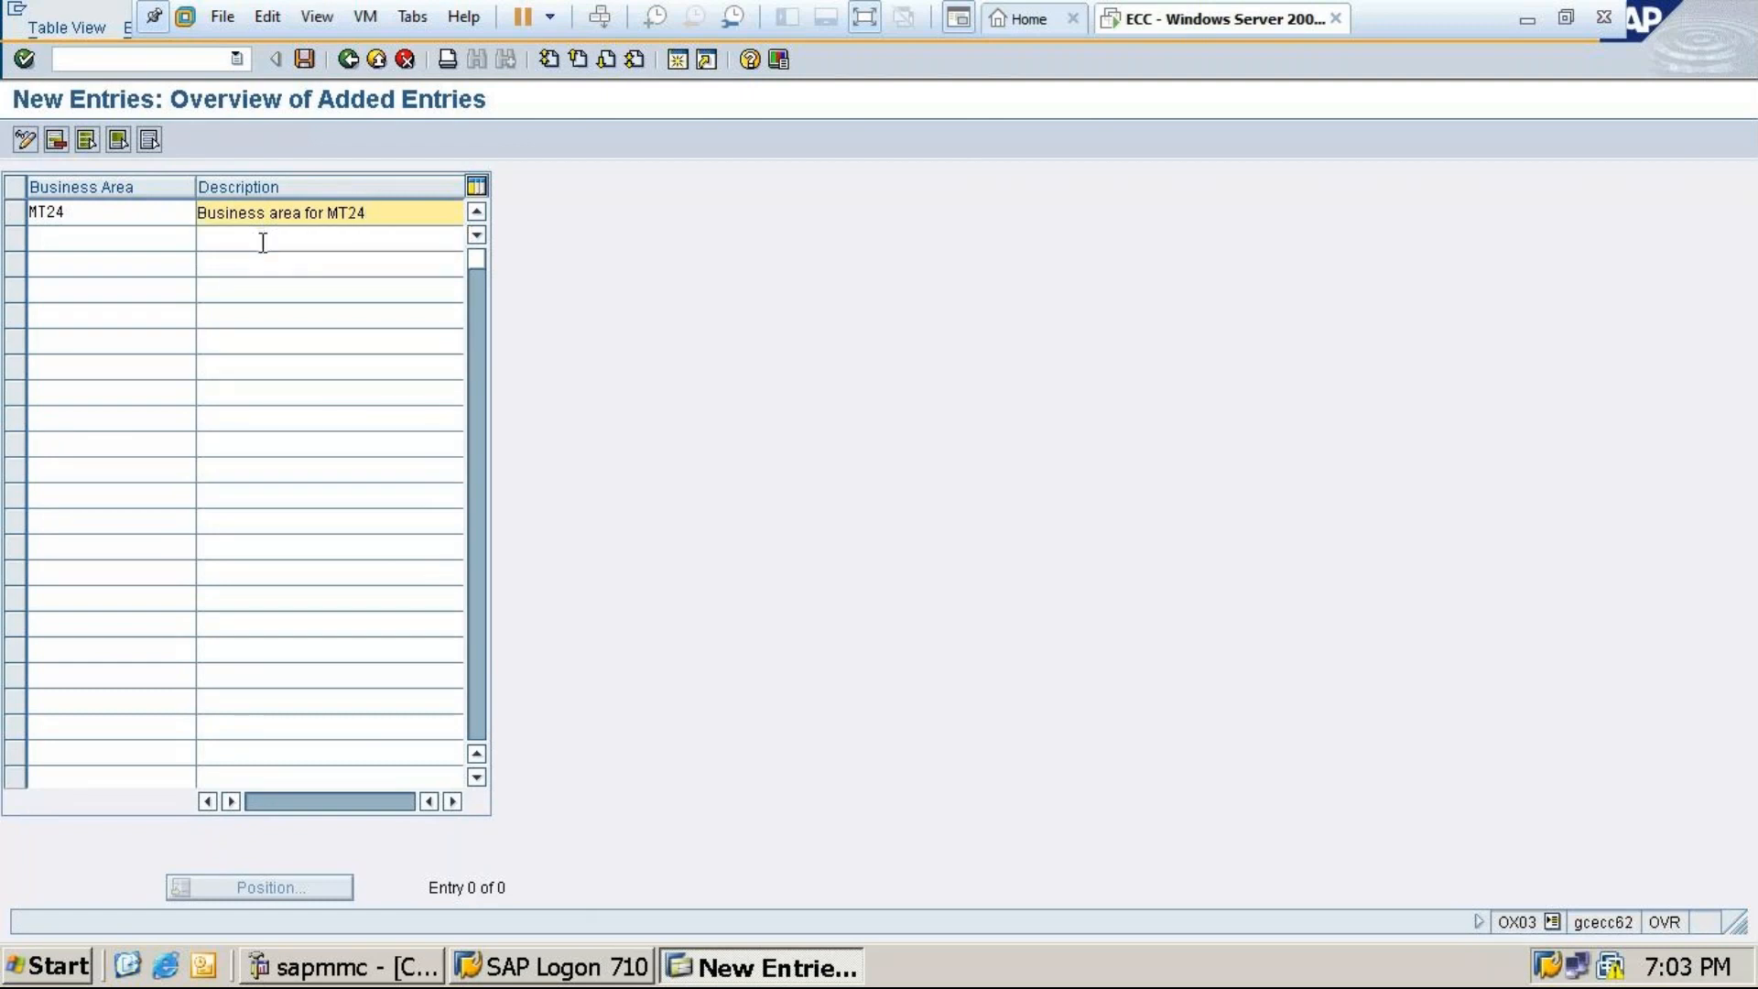
Save business area MT24 under the customizing request and go back to SAP Easy Access
click(305, 59)
click(64, 399)
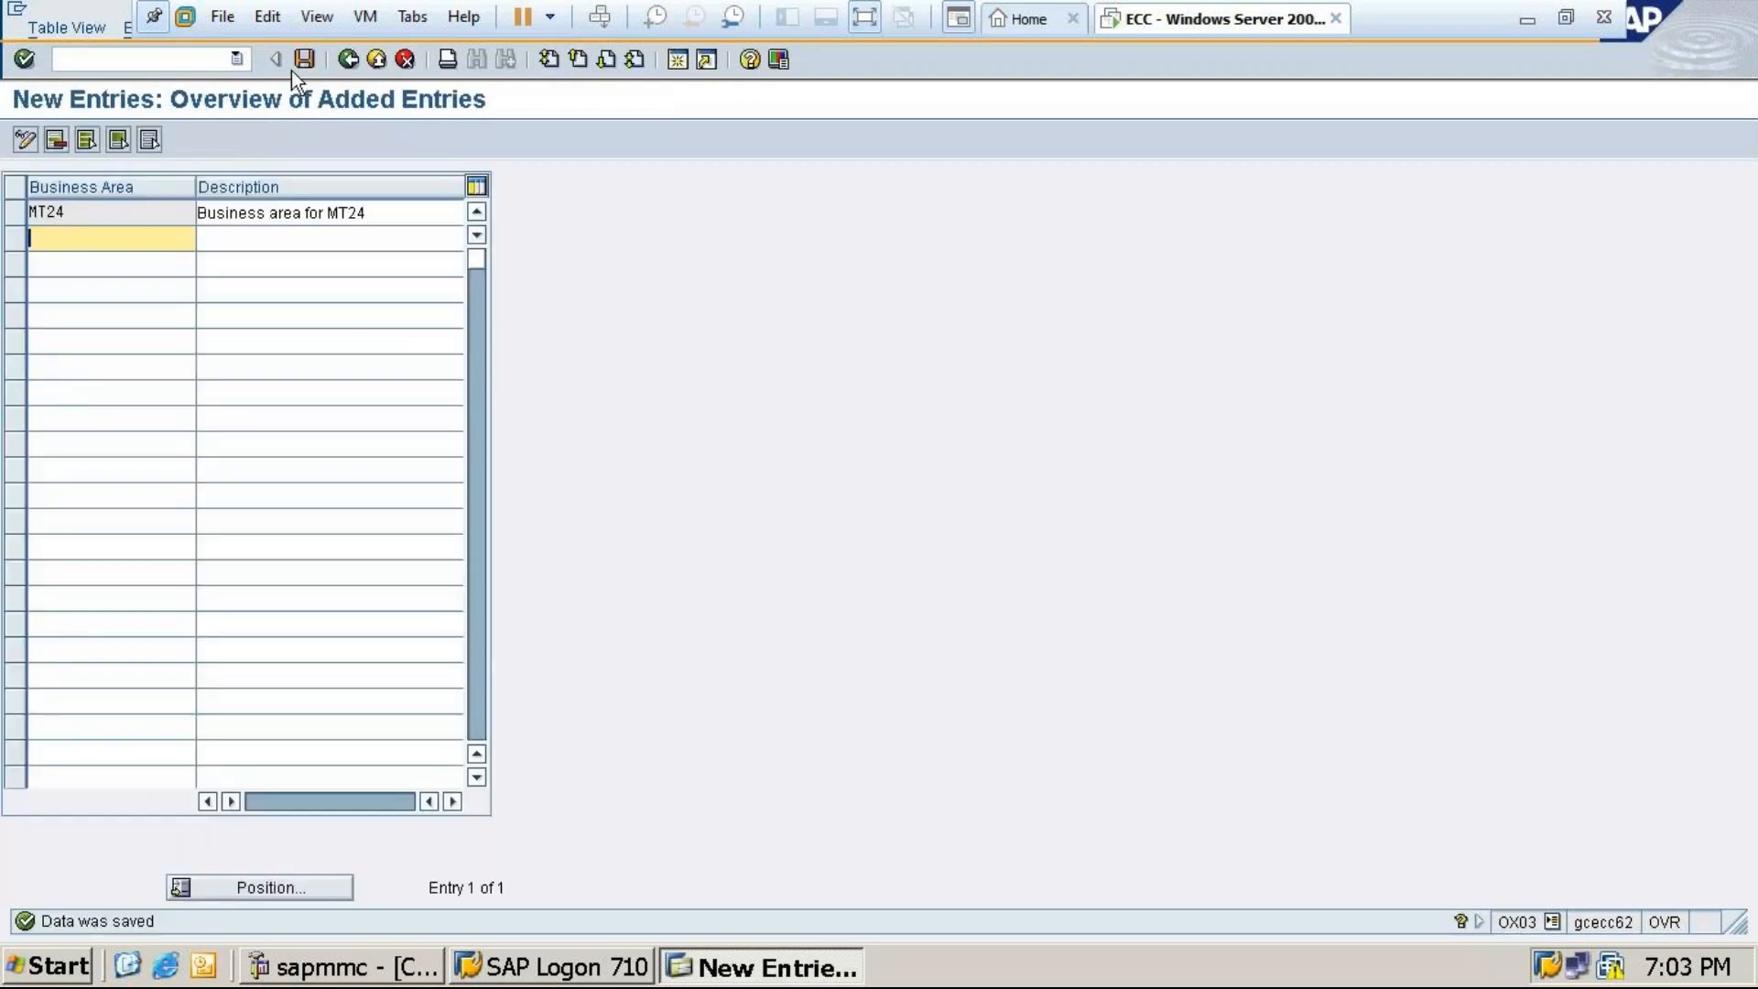
click(304, 59)
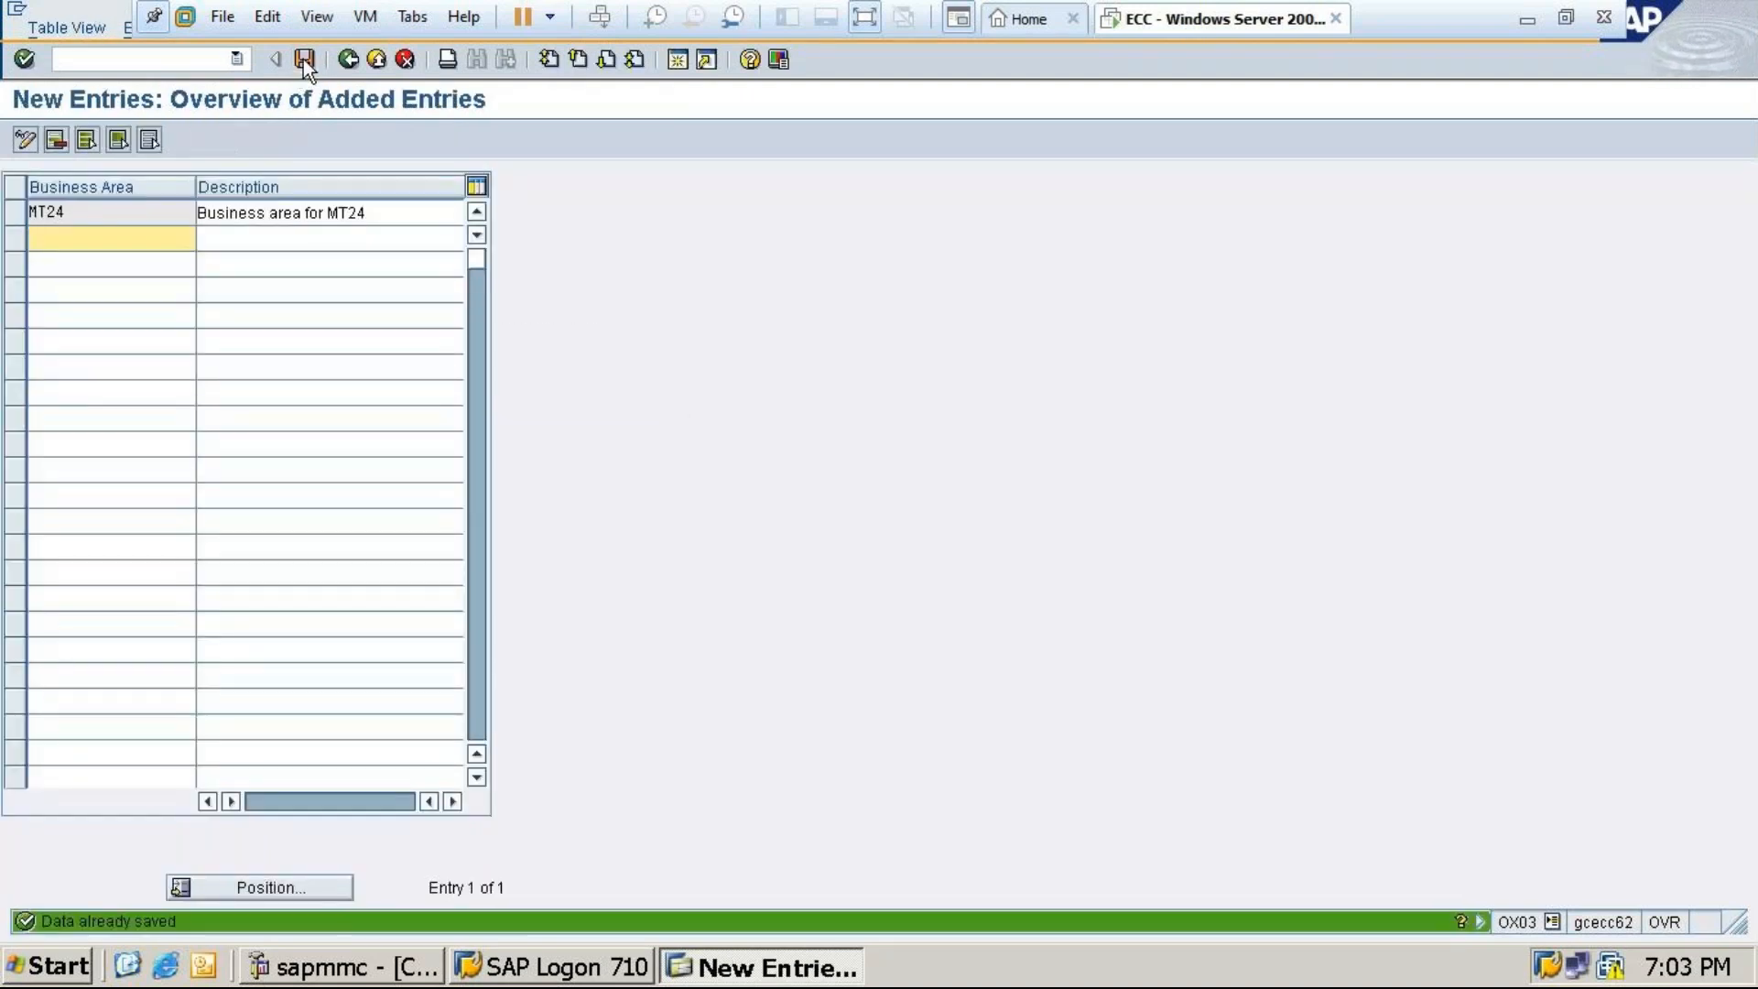
click(351, 61)
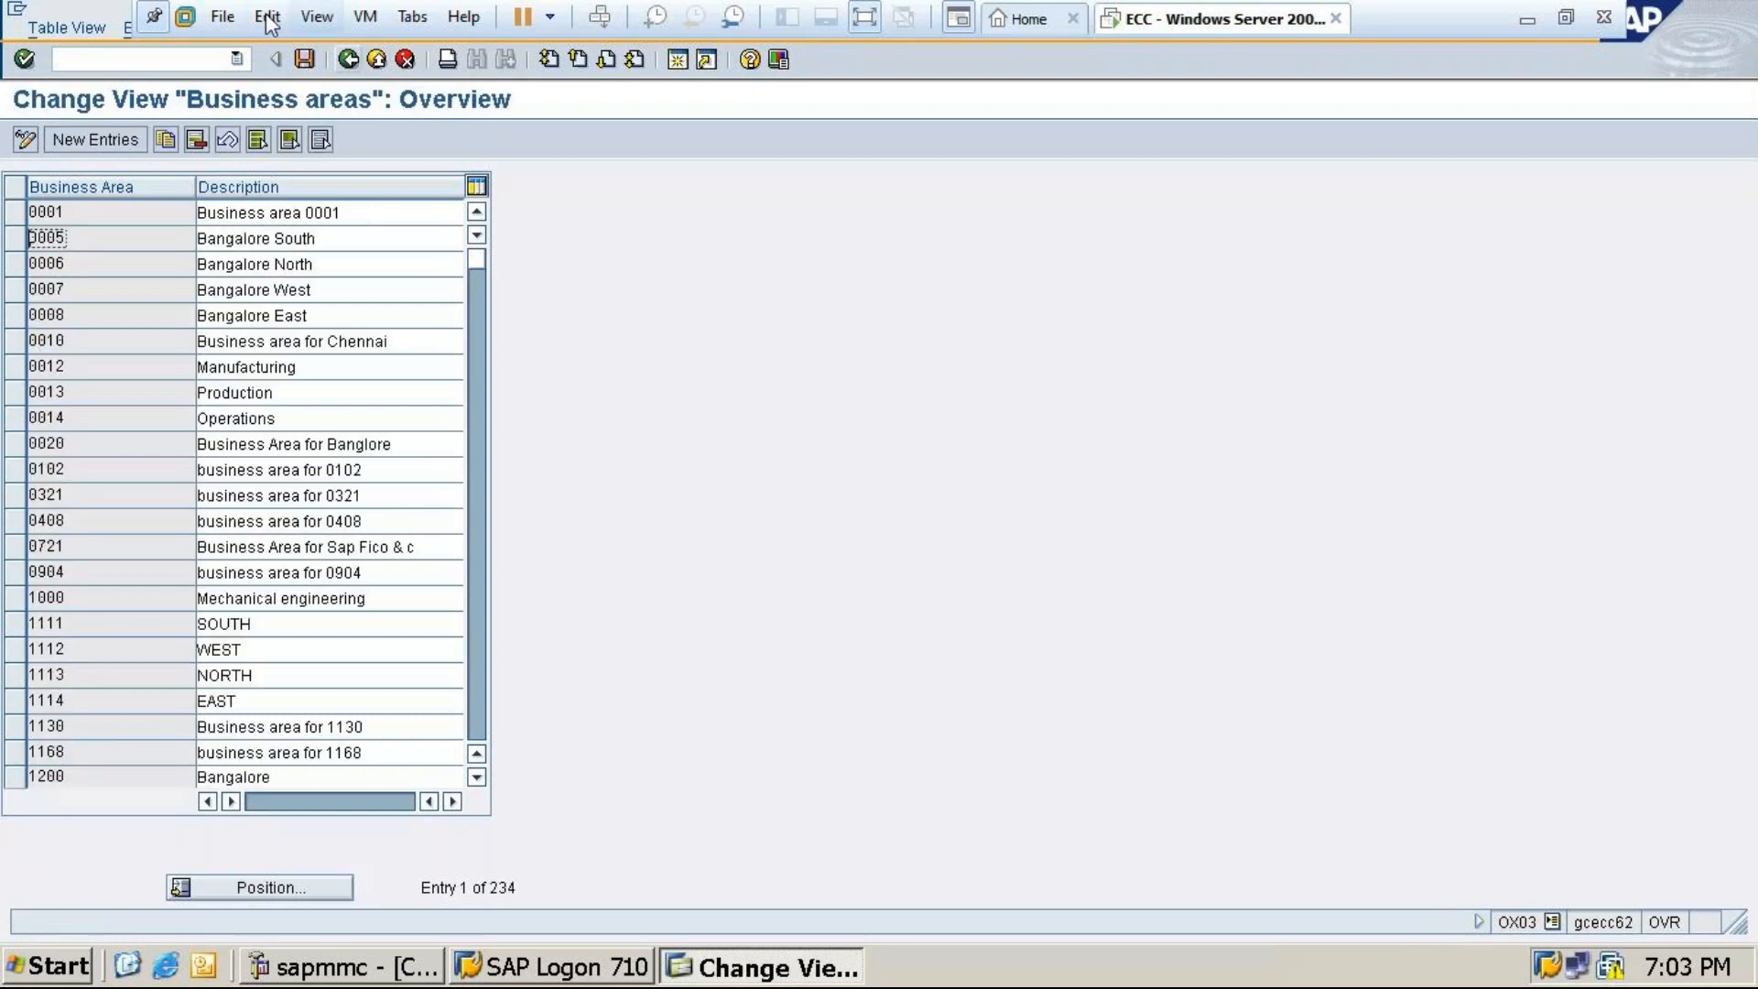
click(350, 58)
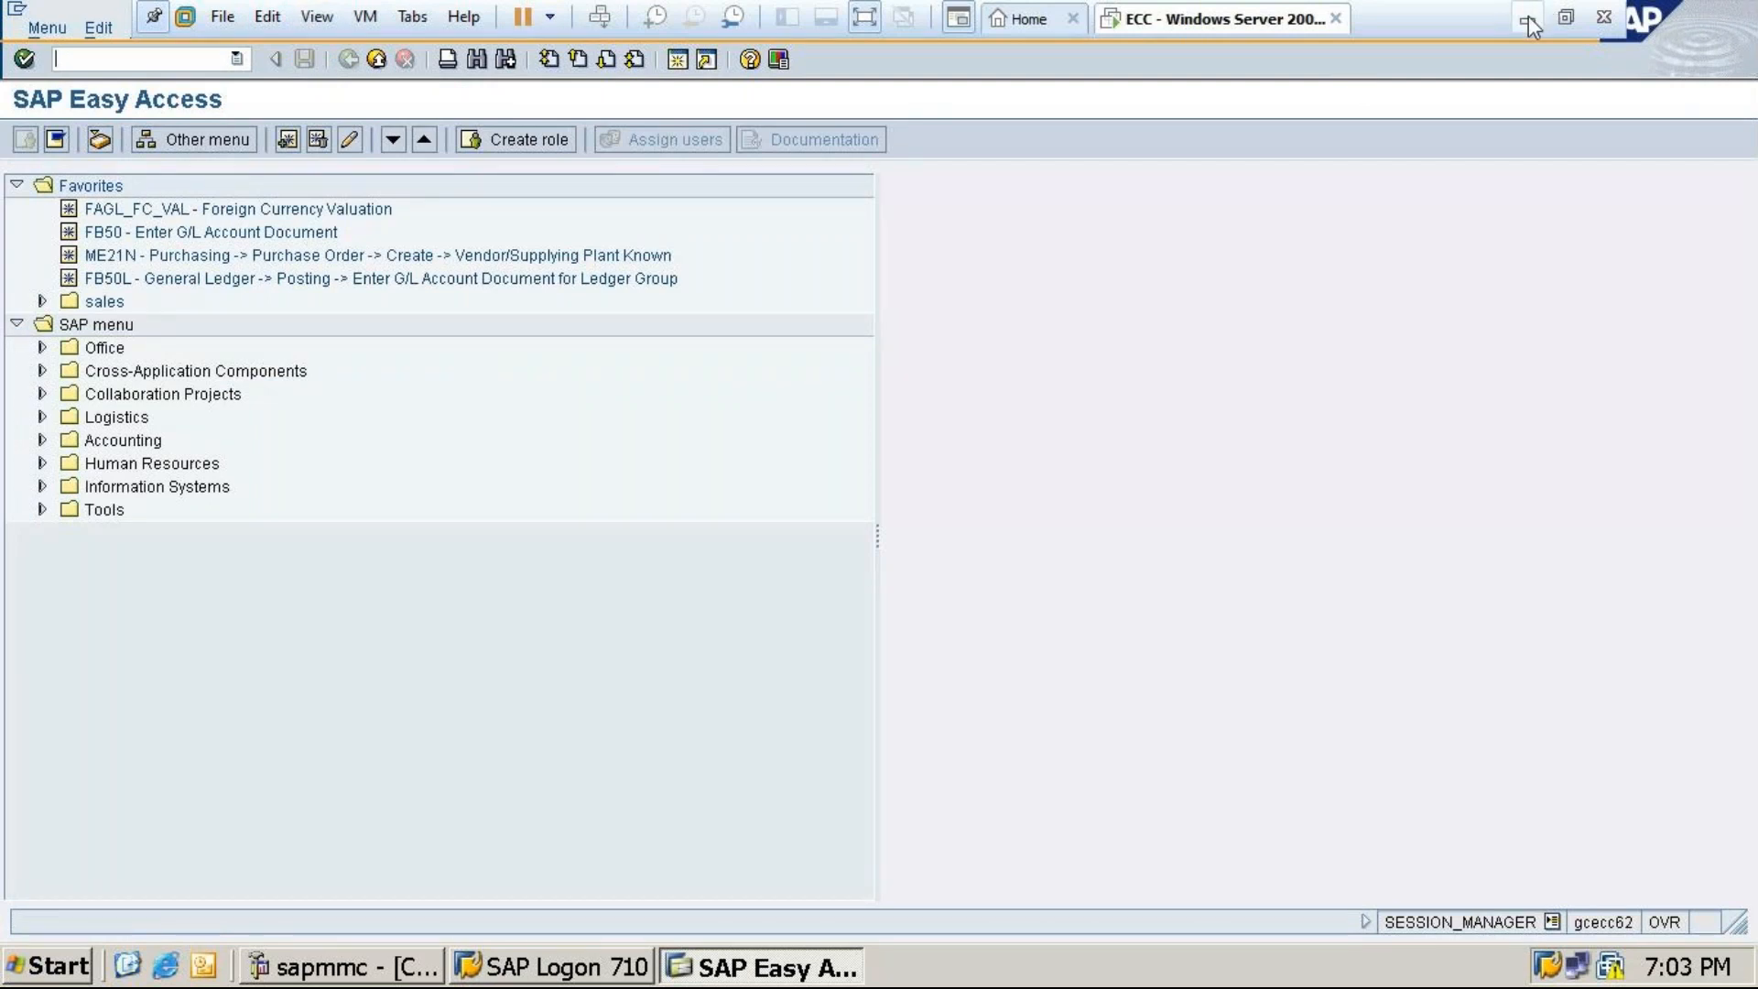
click(1529, 24)
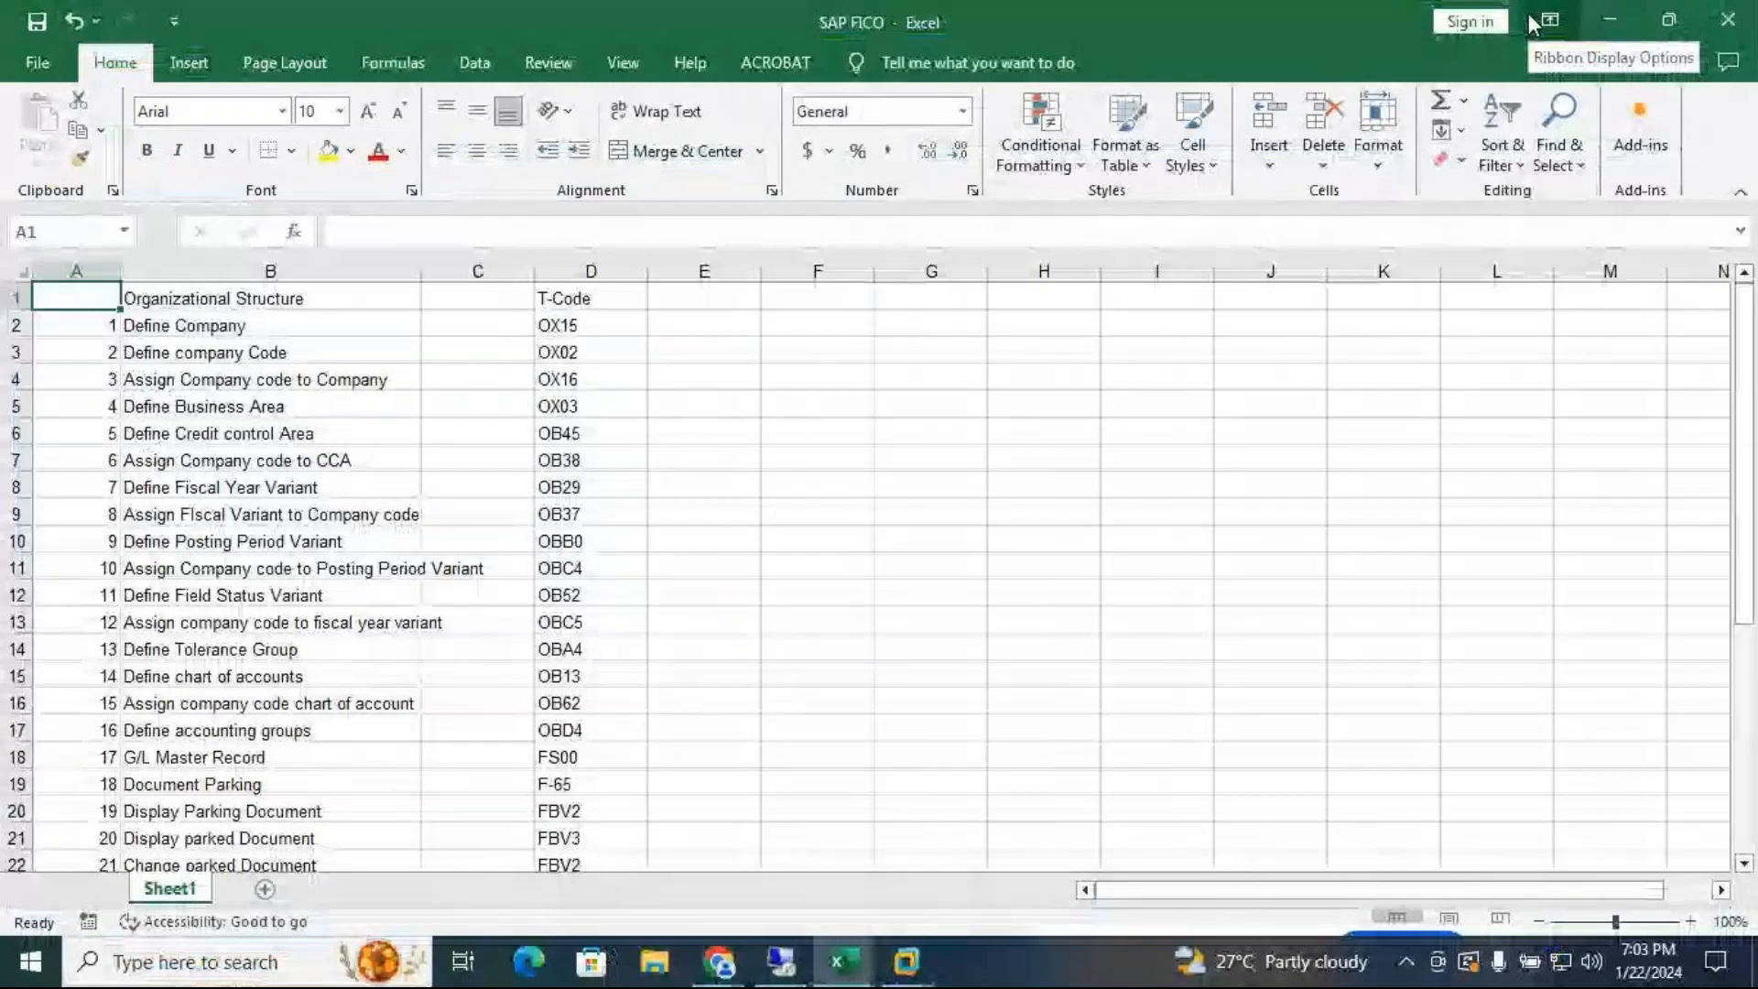
Bring back the SAP session and start a new credit control area entry in OB45
mouse_move(932, 960)
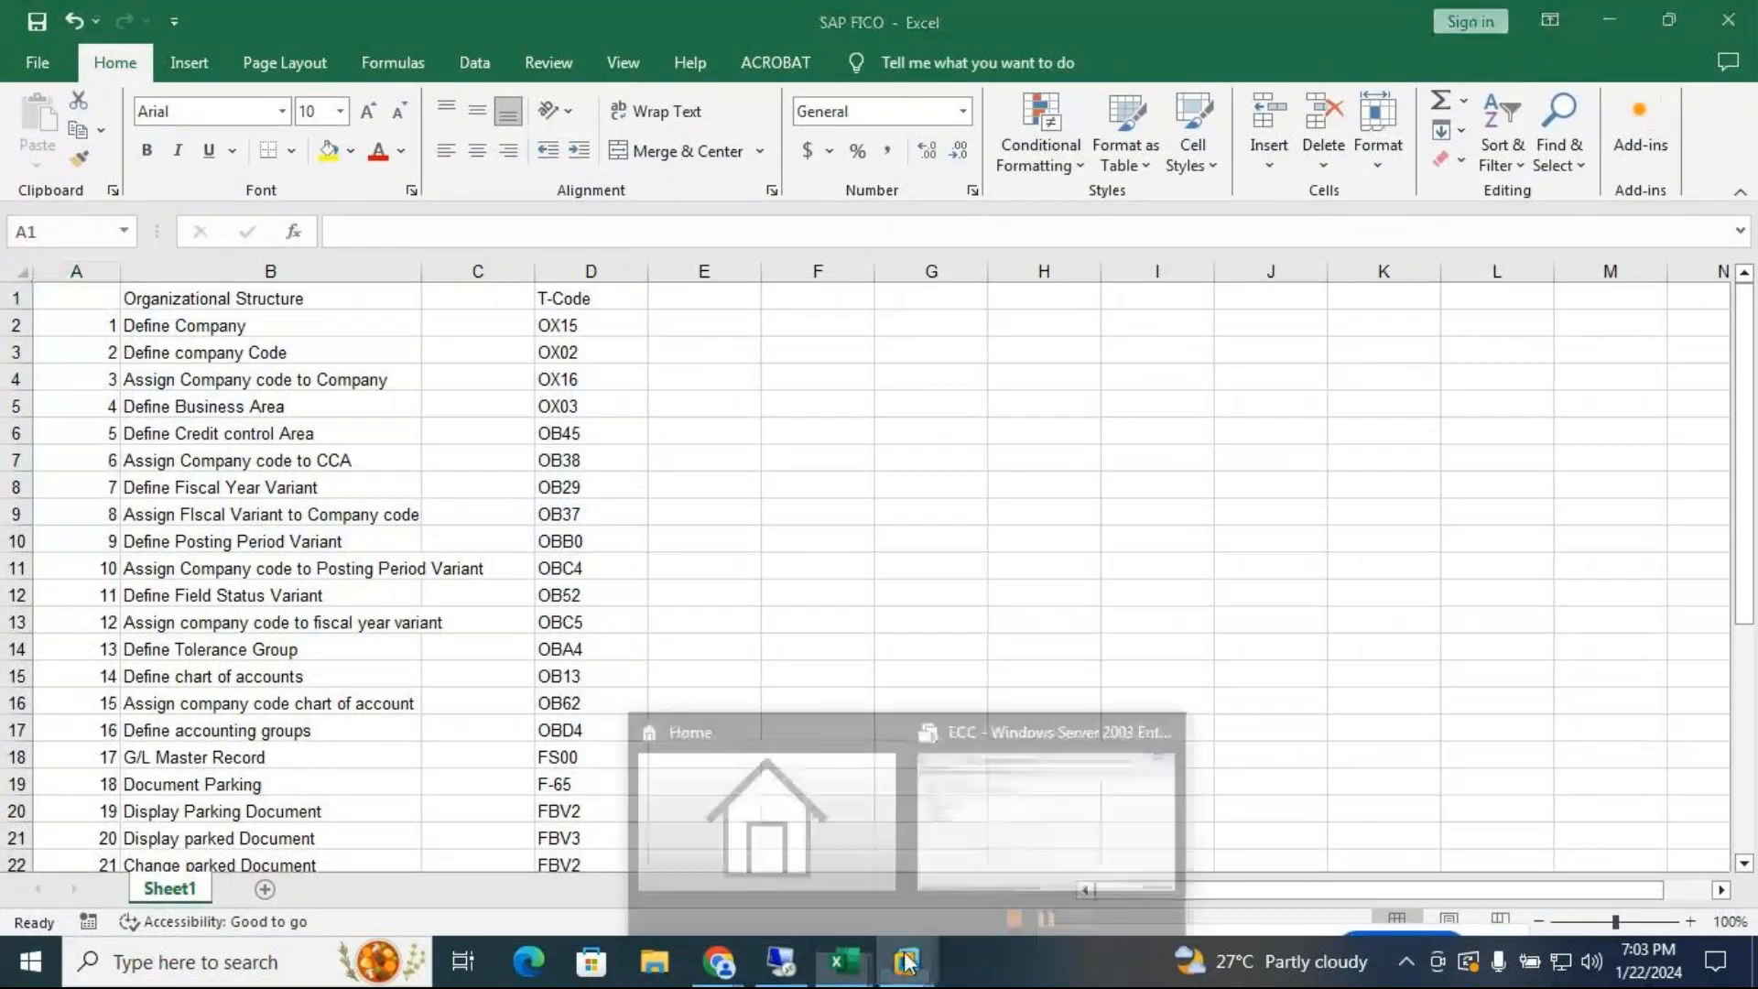
click(1012, 844)
text(/nob45)
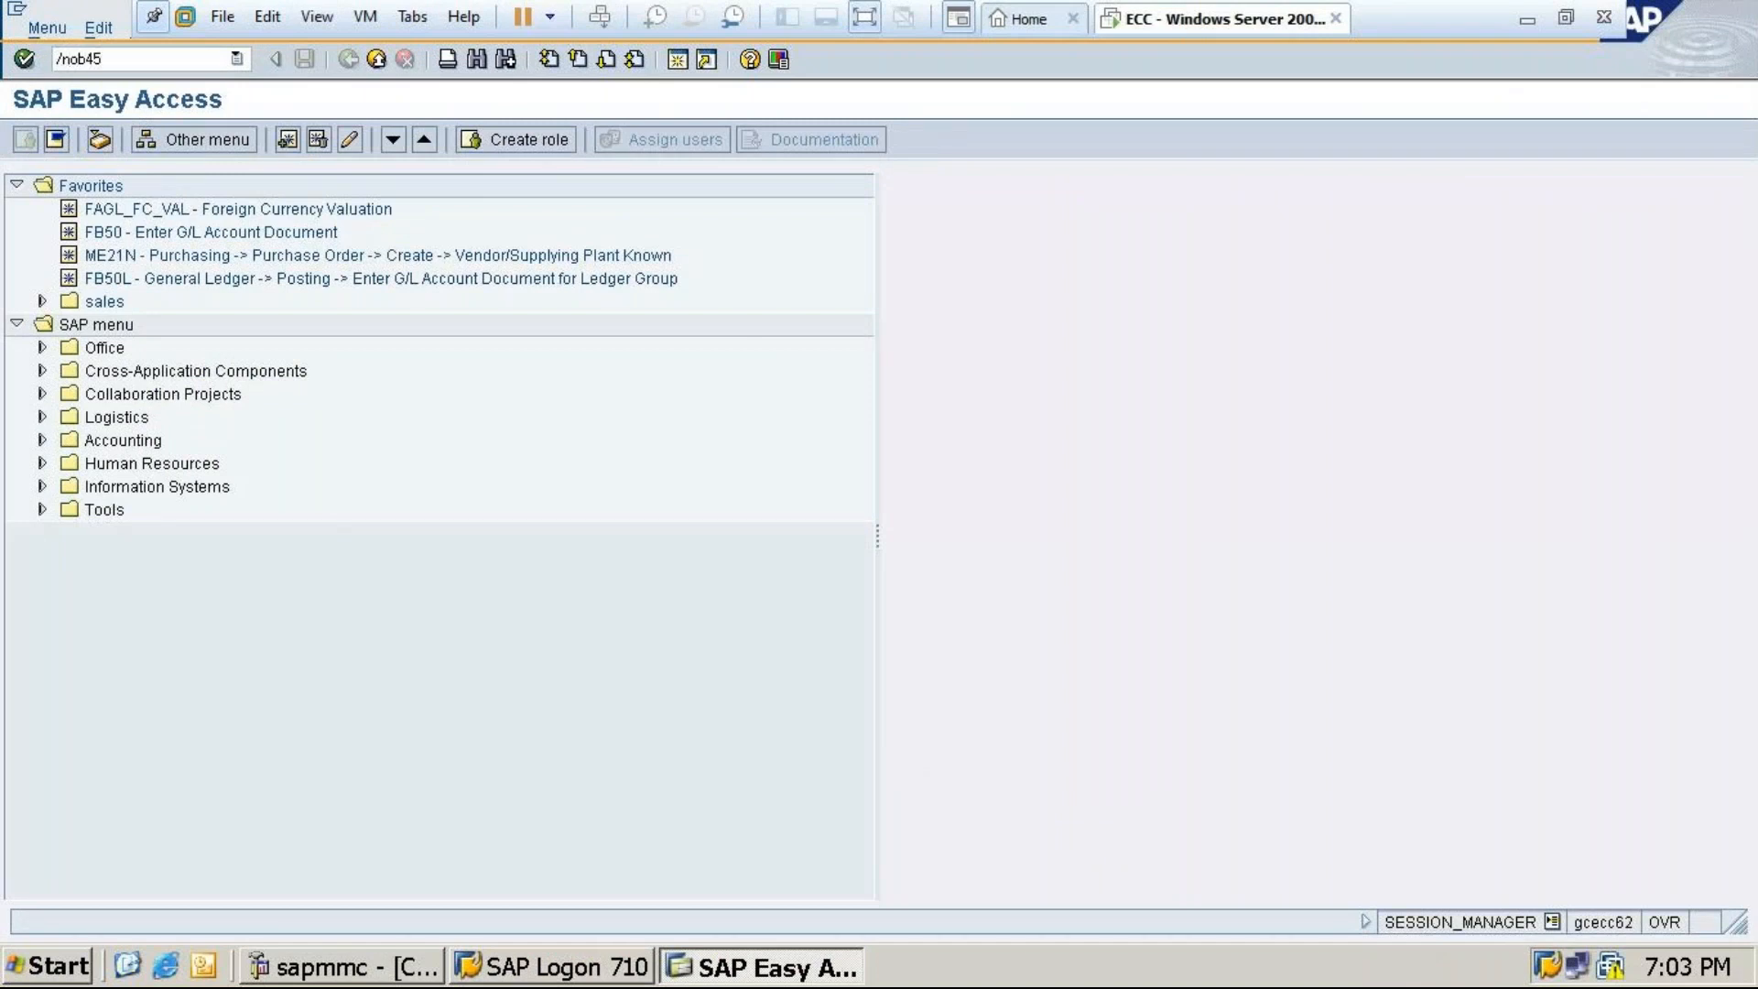
key(Return)
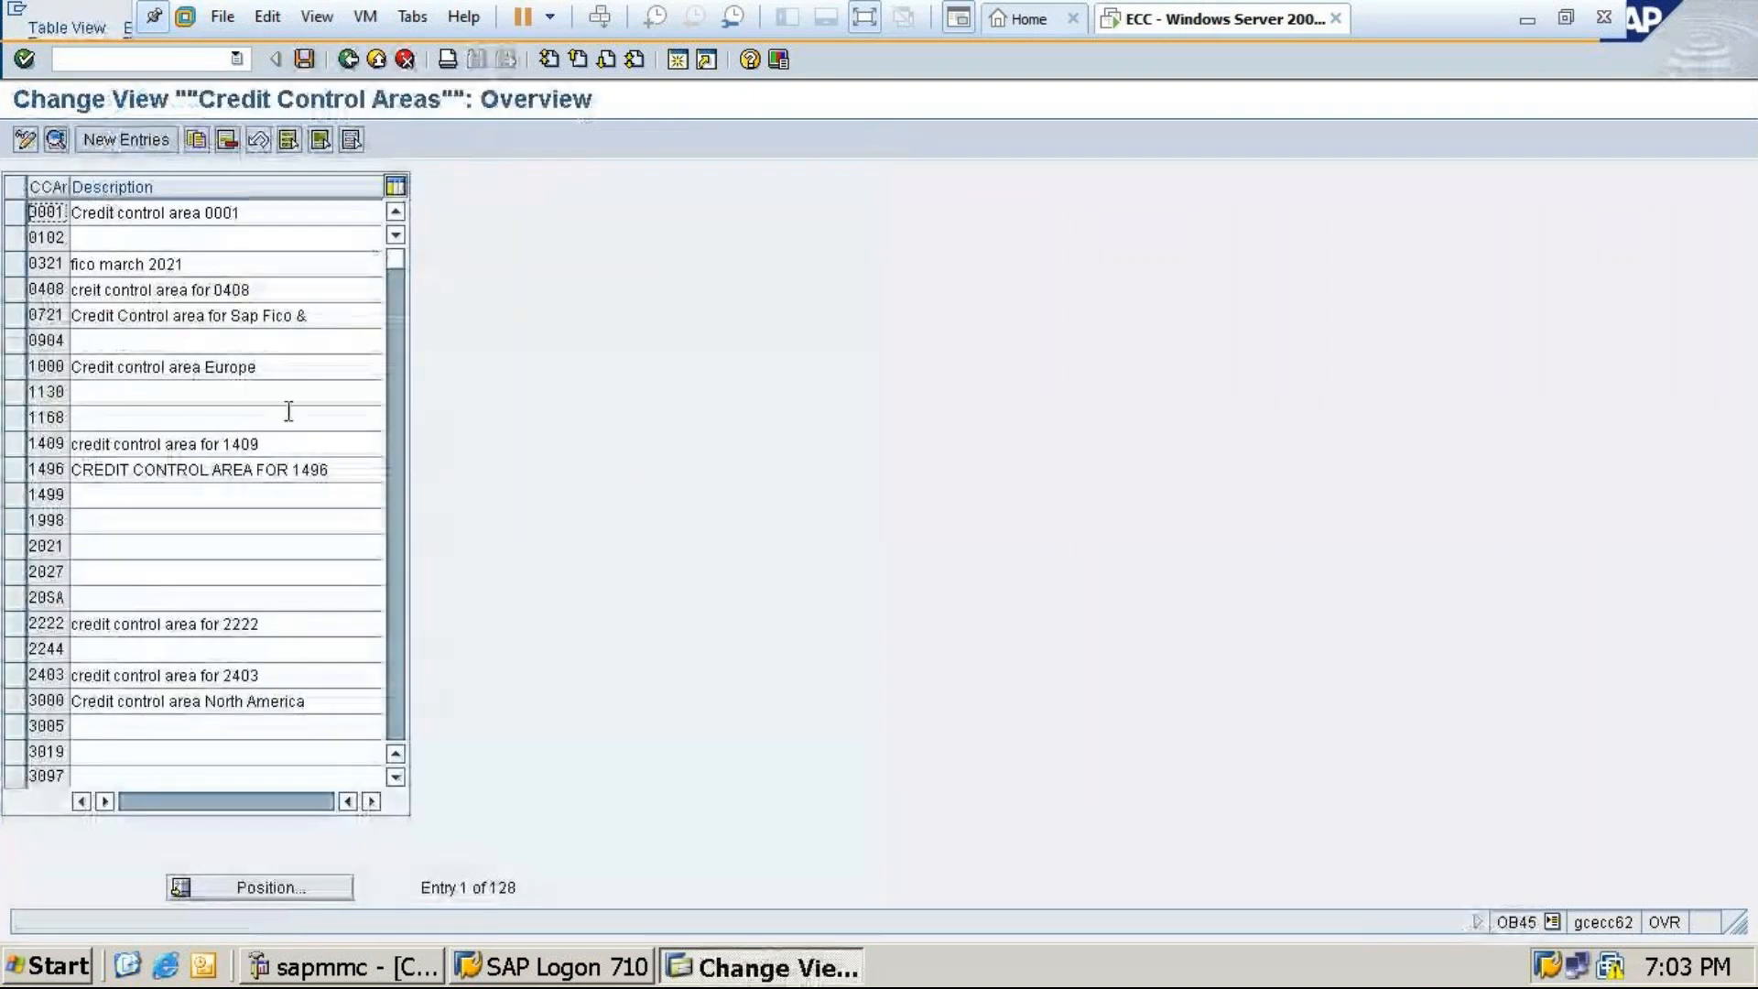
click(154, 136)
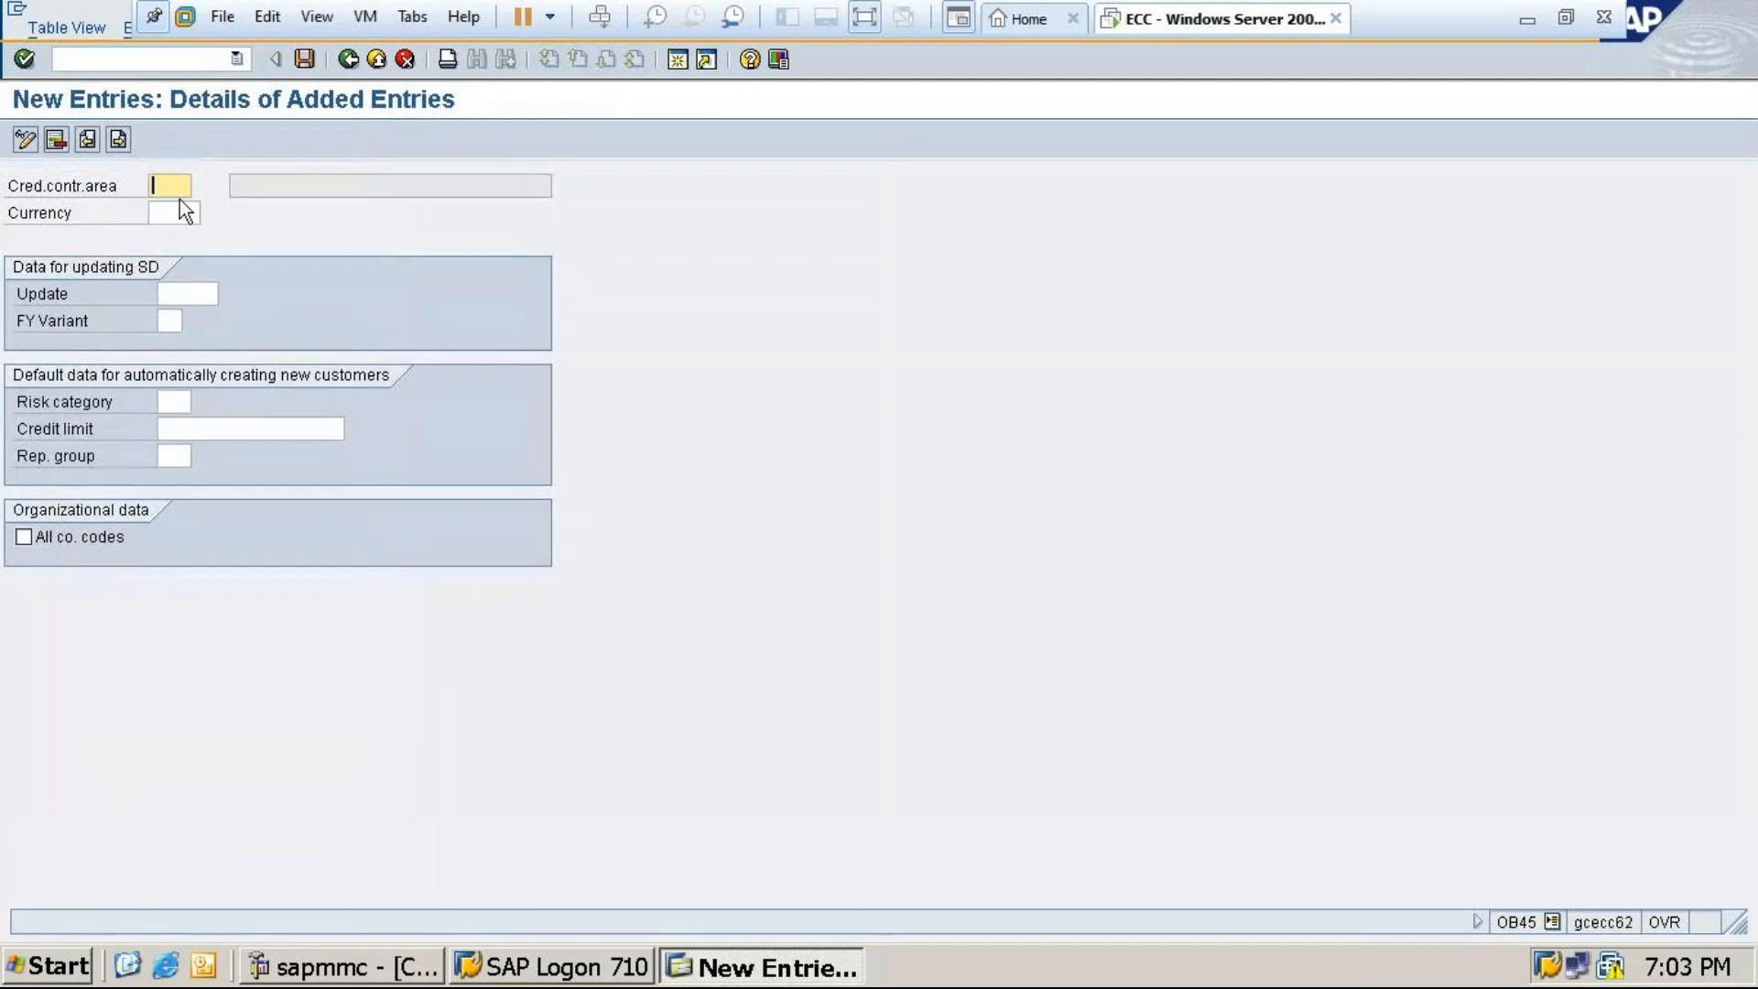
Enter credit control area MT24 with currency INR and a 100,000 credit limit
text(MT24)
key(Tab)
text(in)
click(170, 322)
click(196, 428)
text(1)
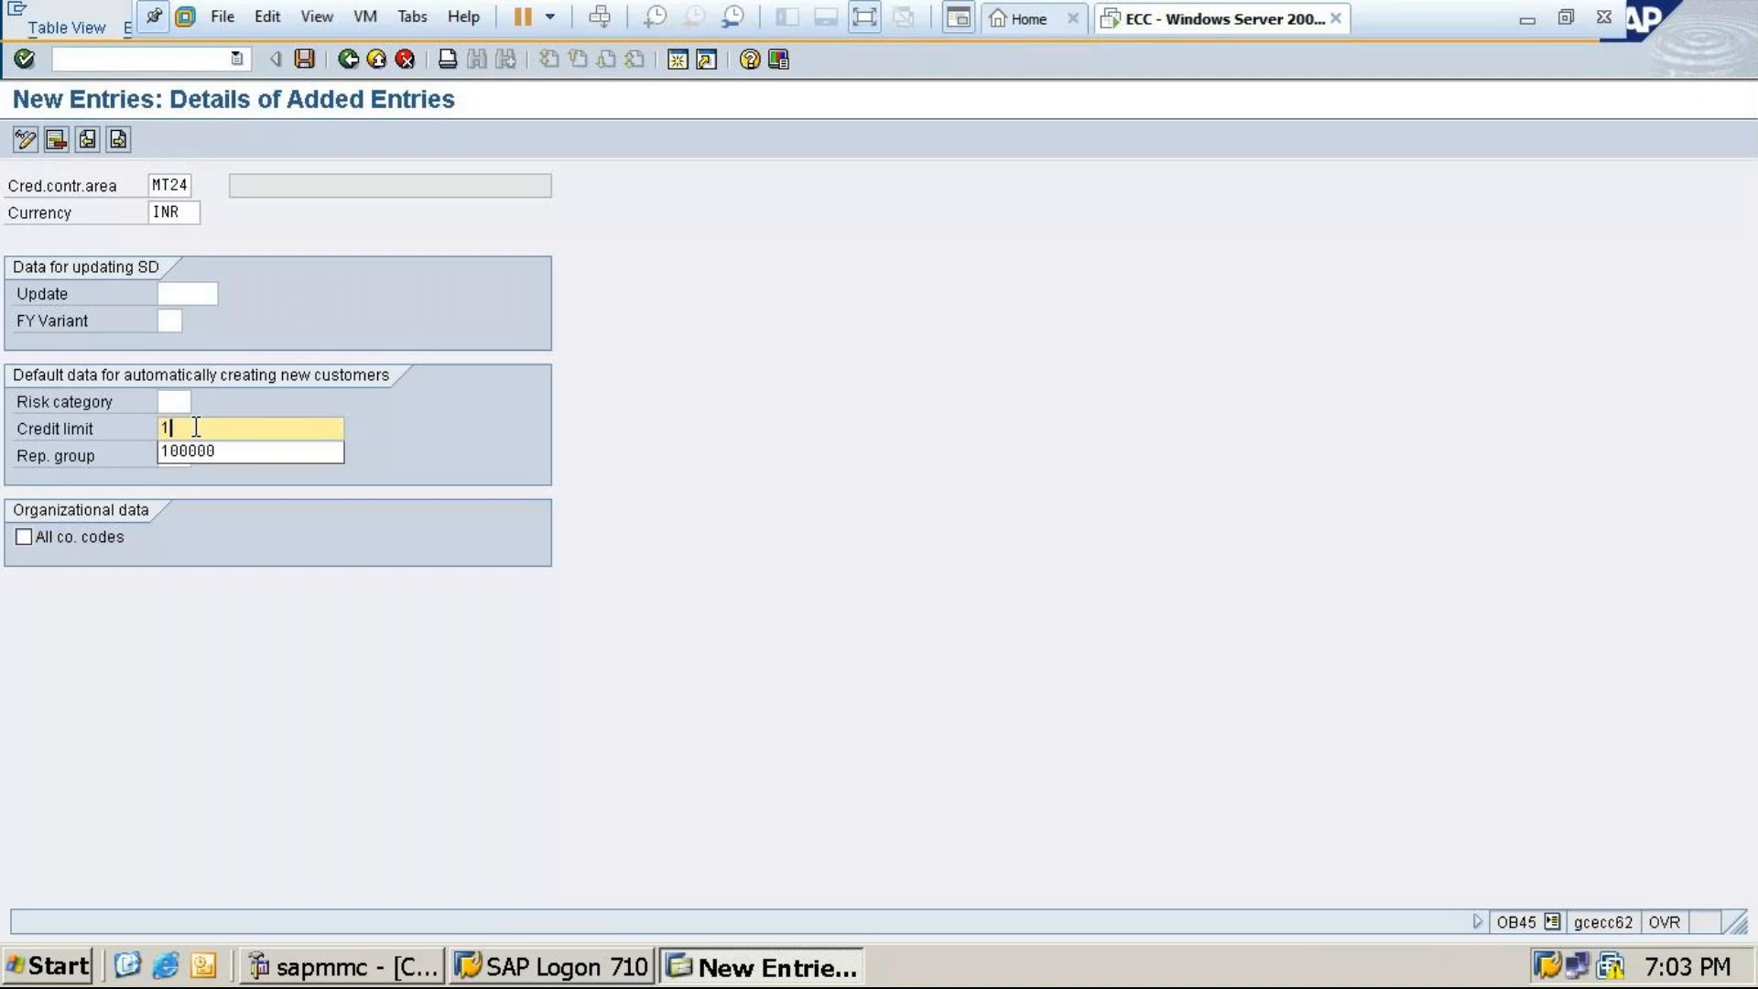
click(201, 454)
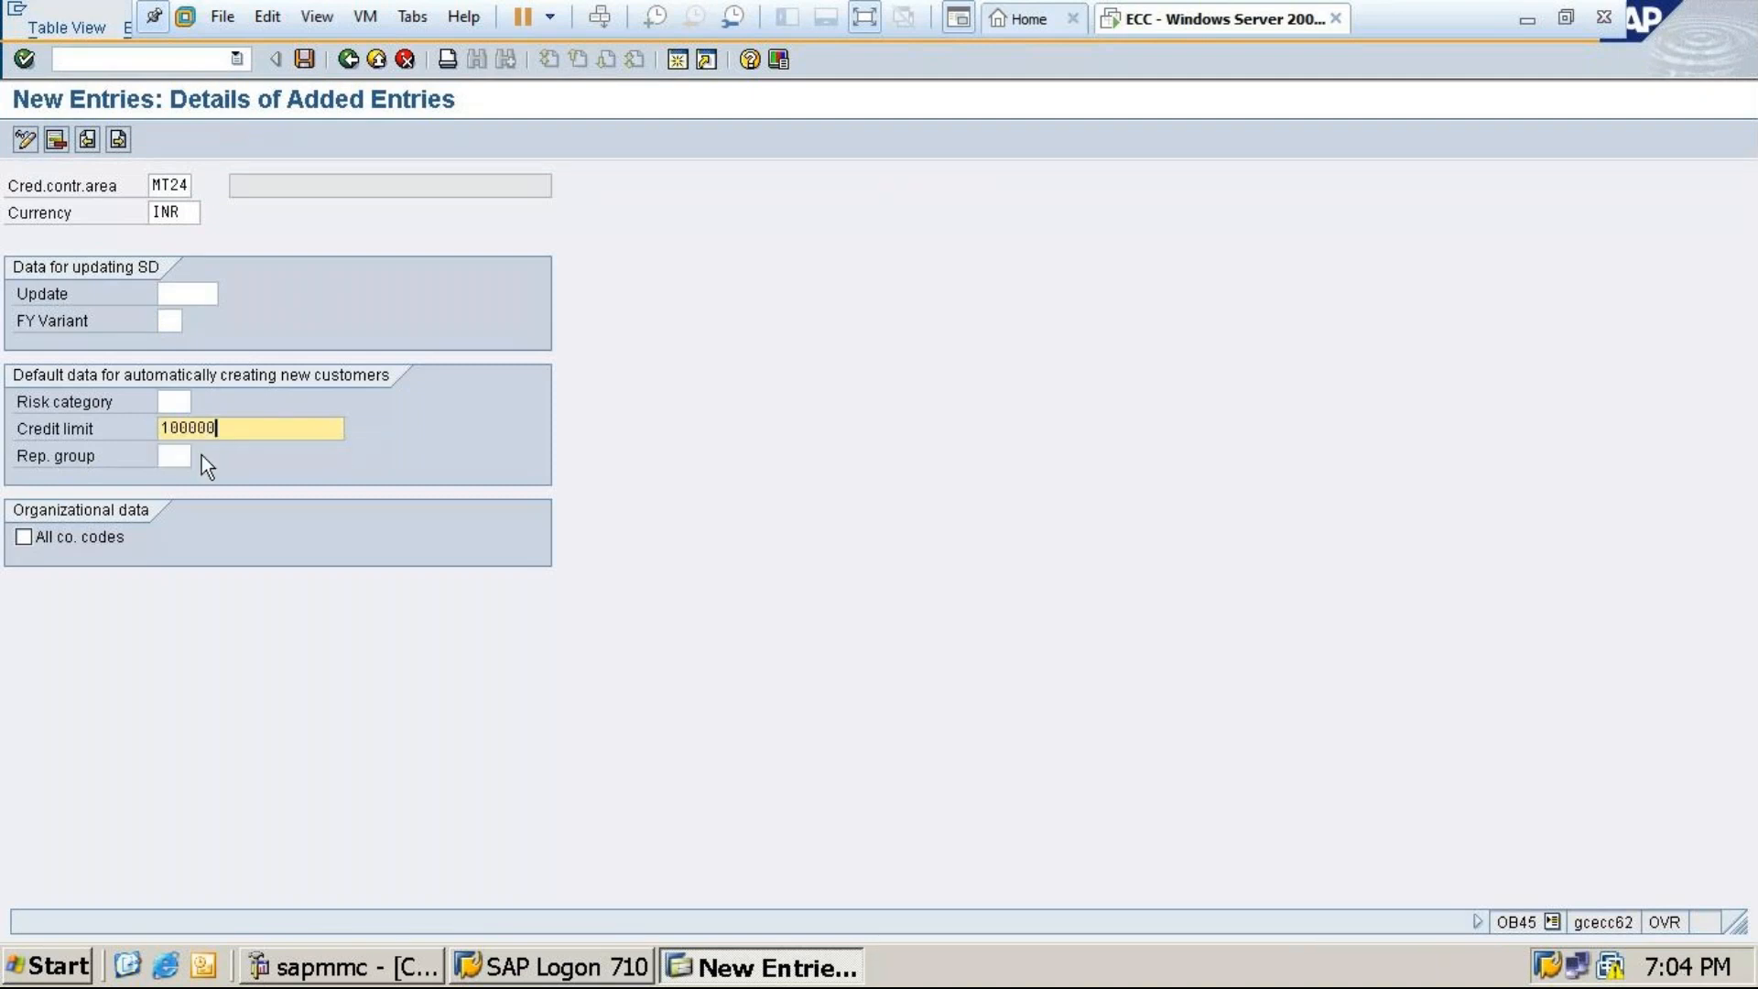
click(174, 322)
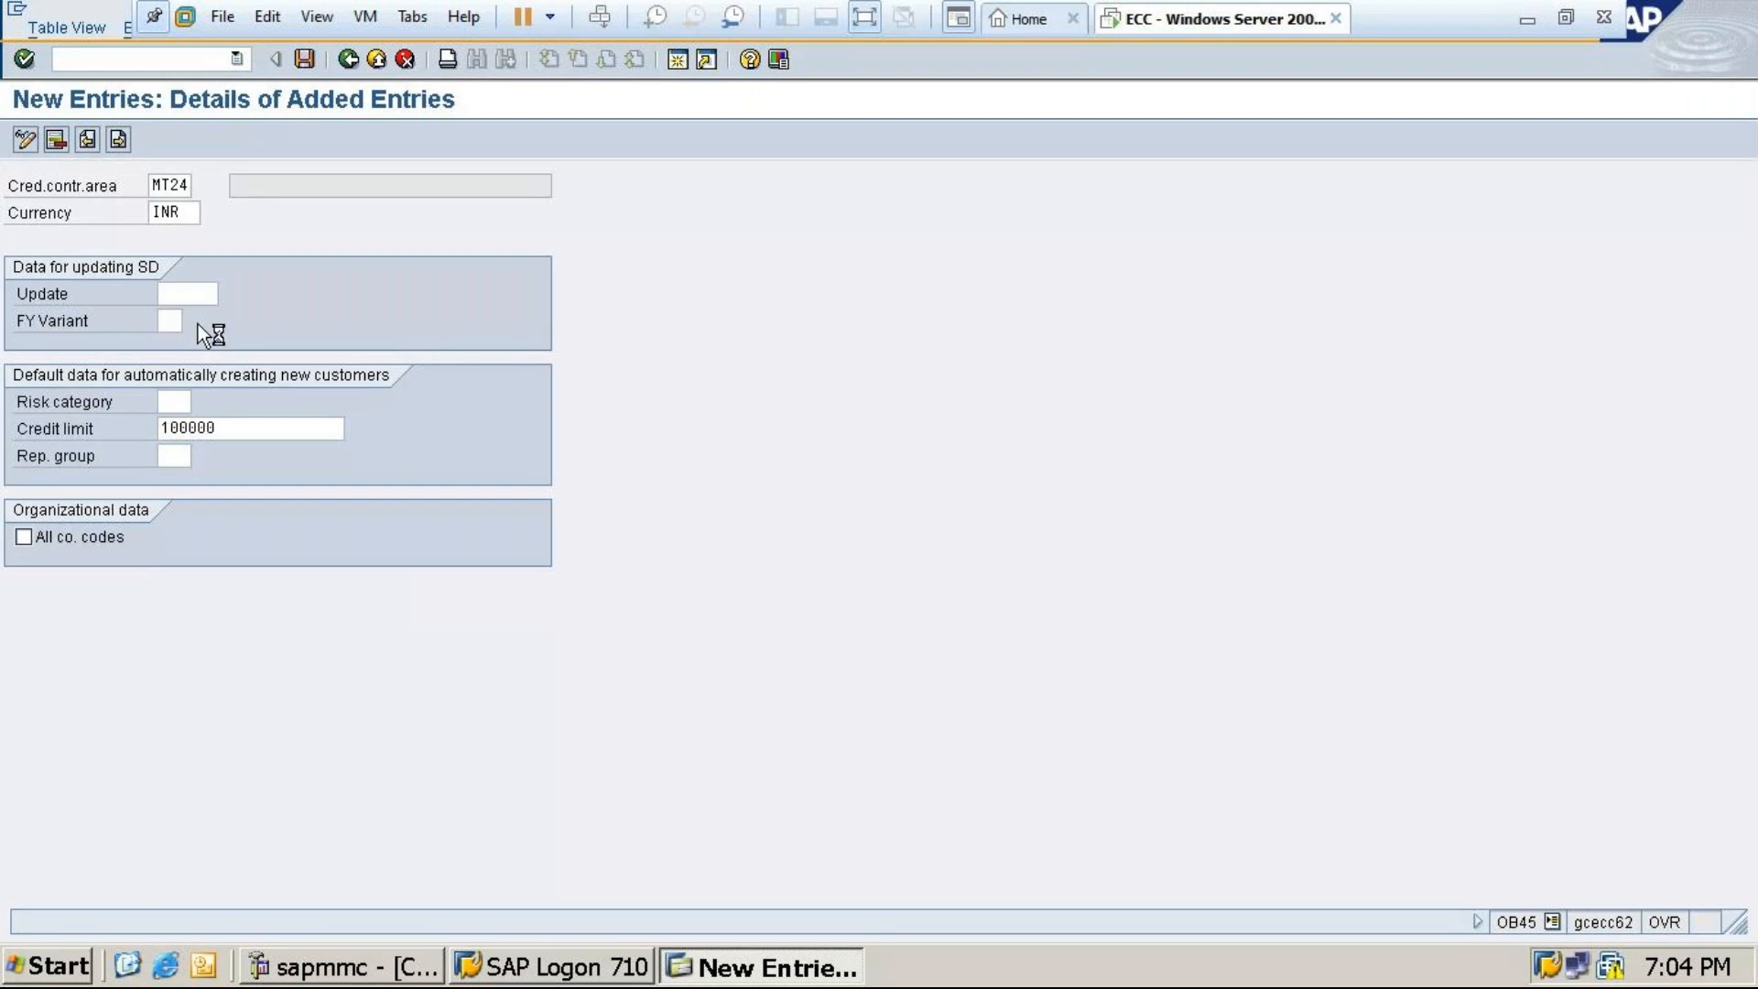
click(198, 324)
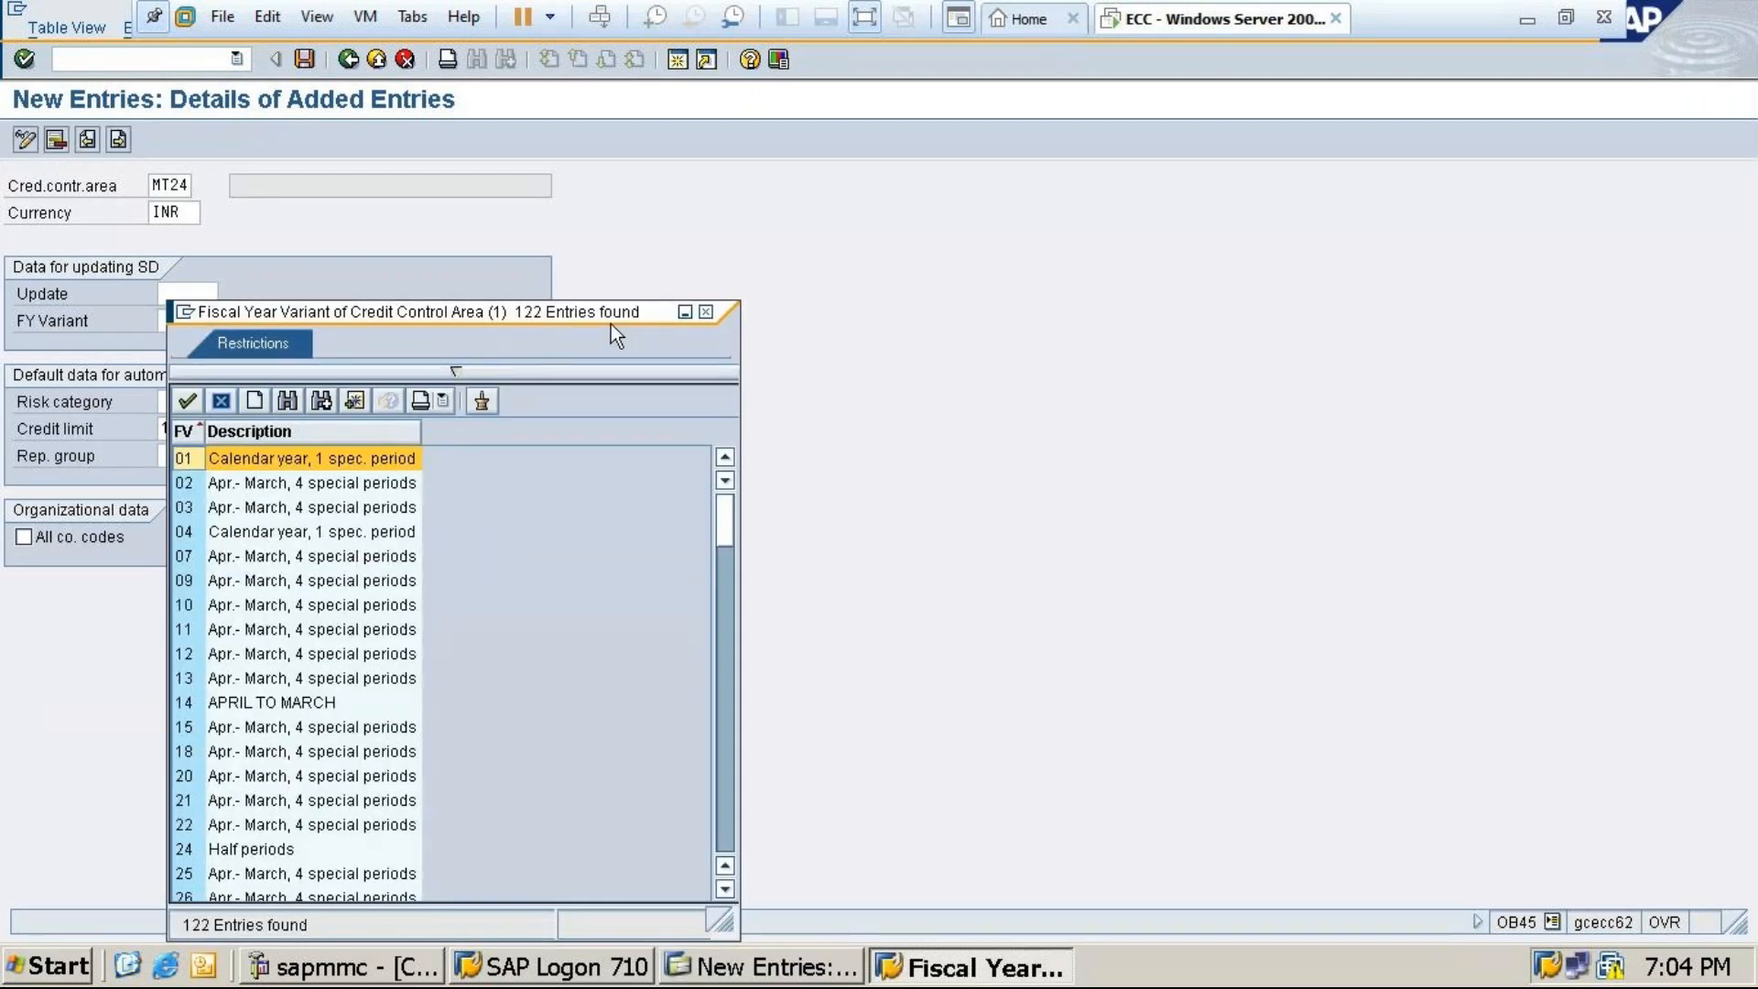
click(710, 311)
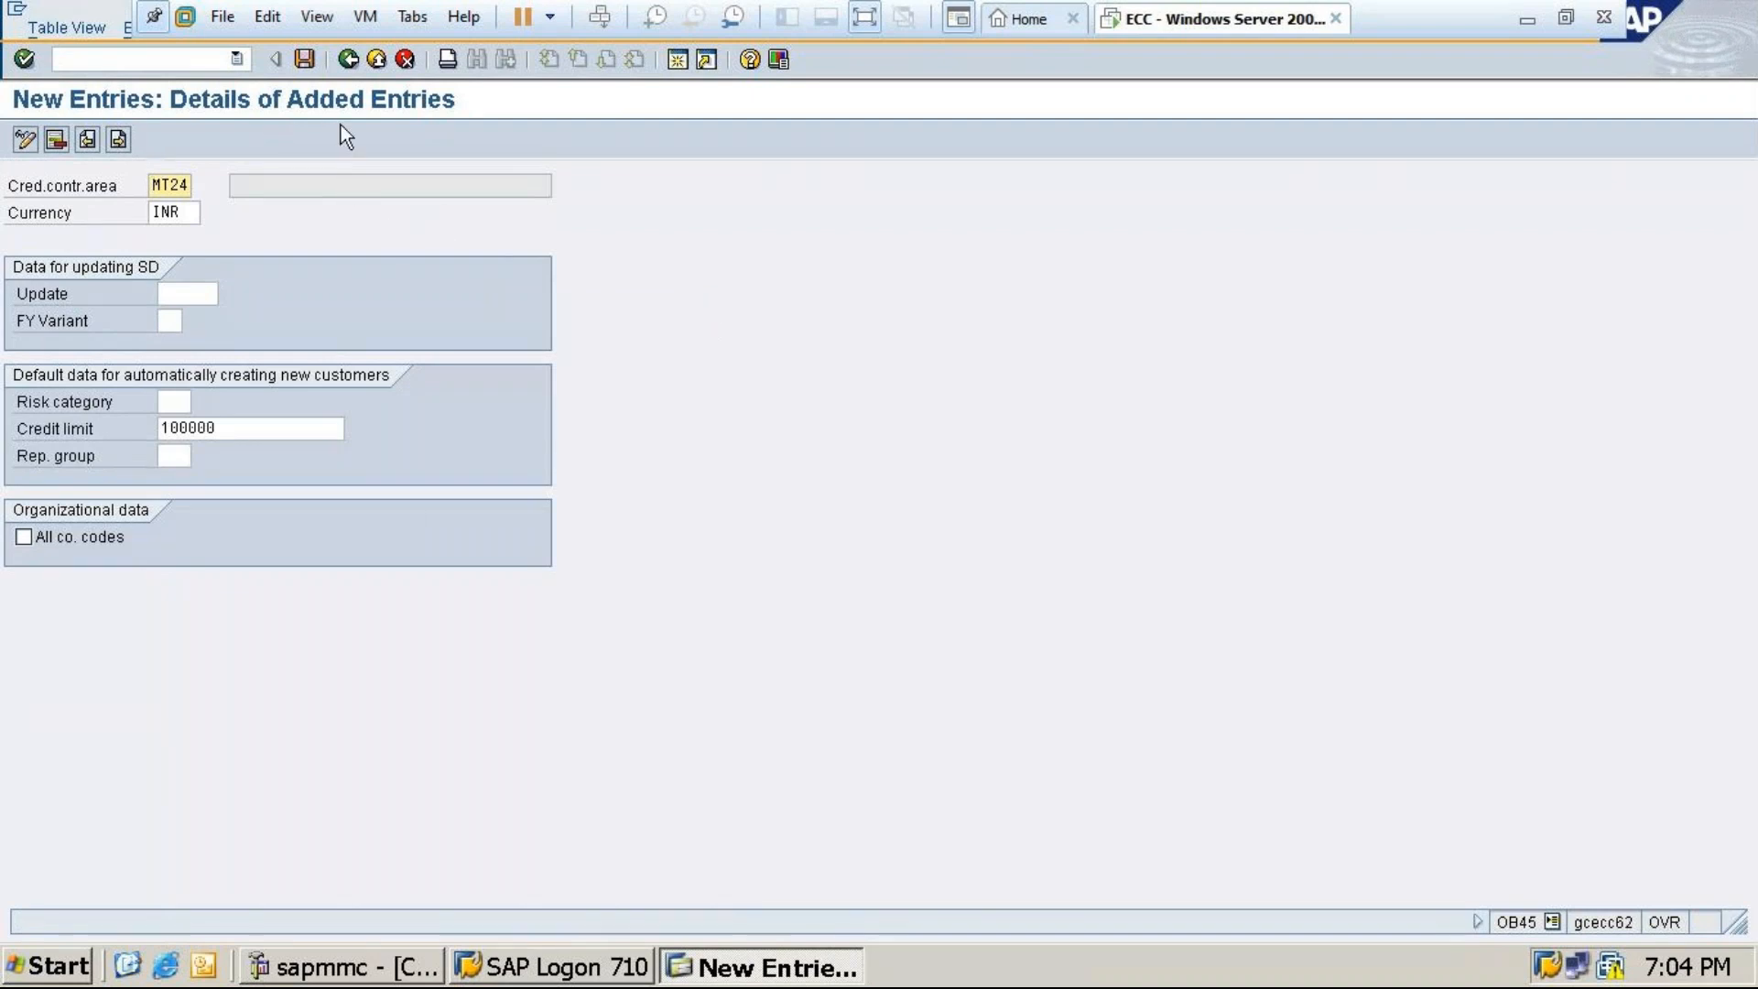
Save the new credit control area under a customizing request, then minimize the VM window
click(305, 57)
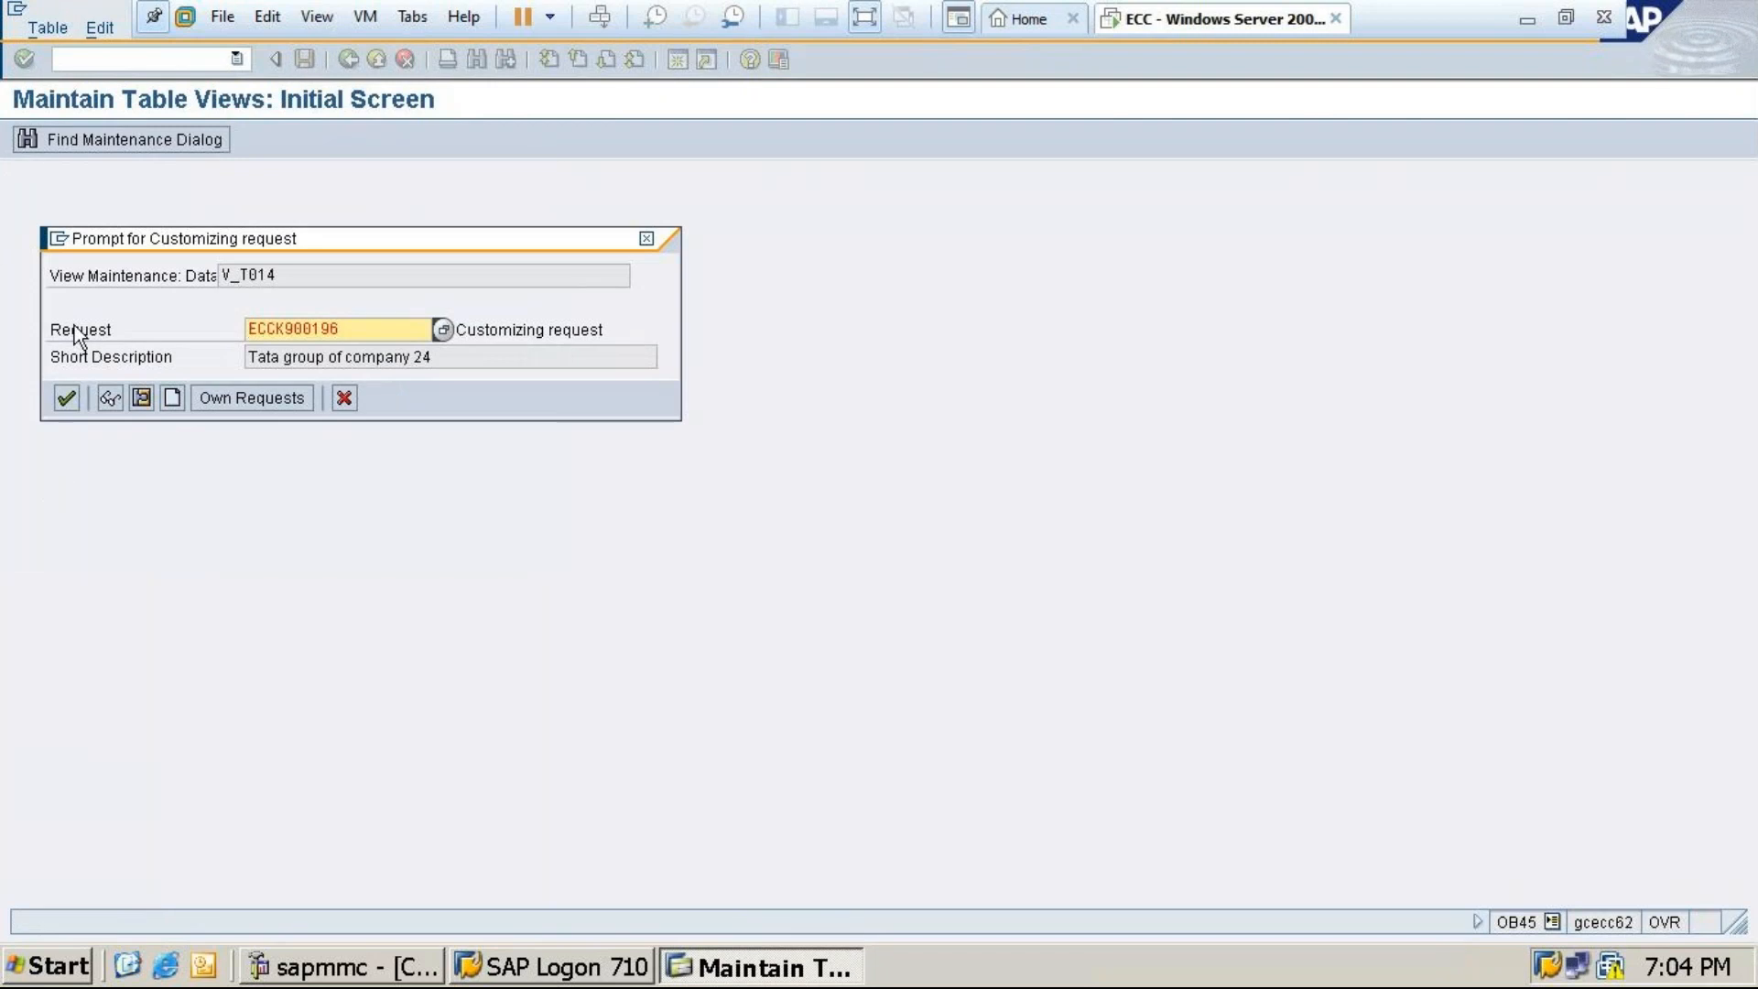
click(66, 398)
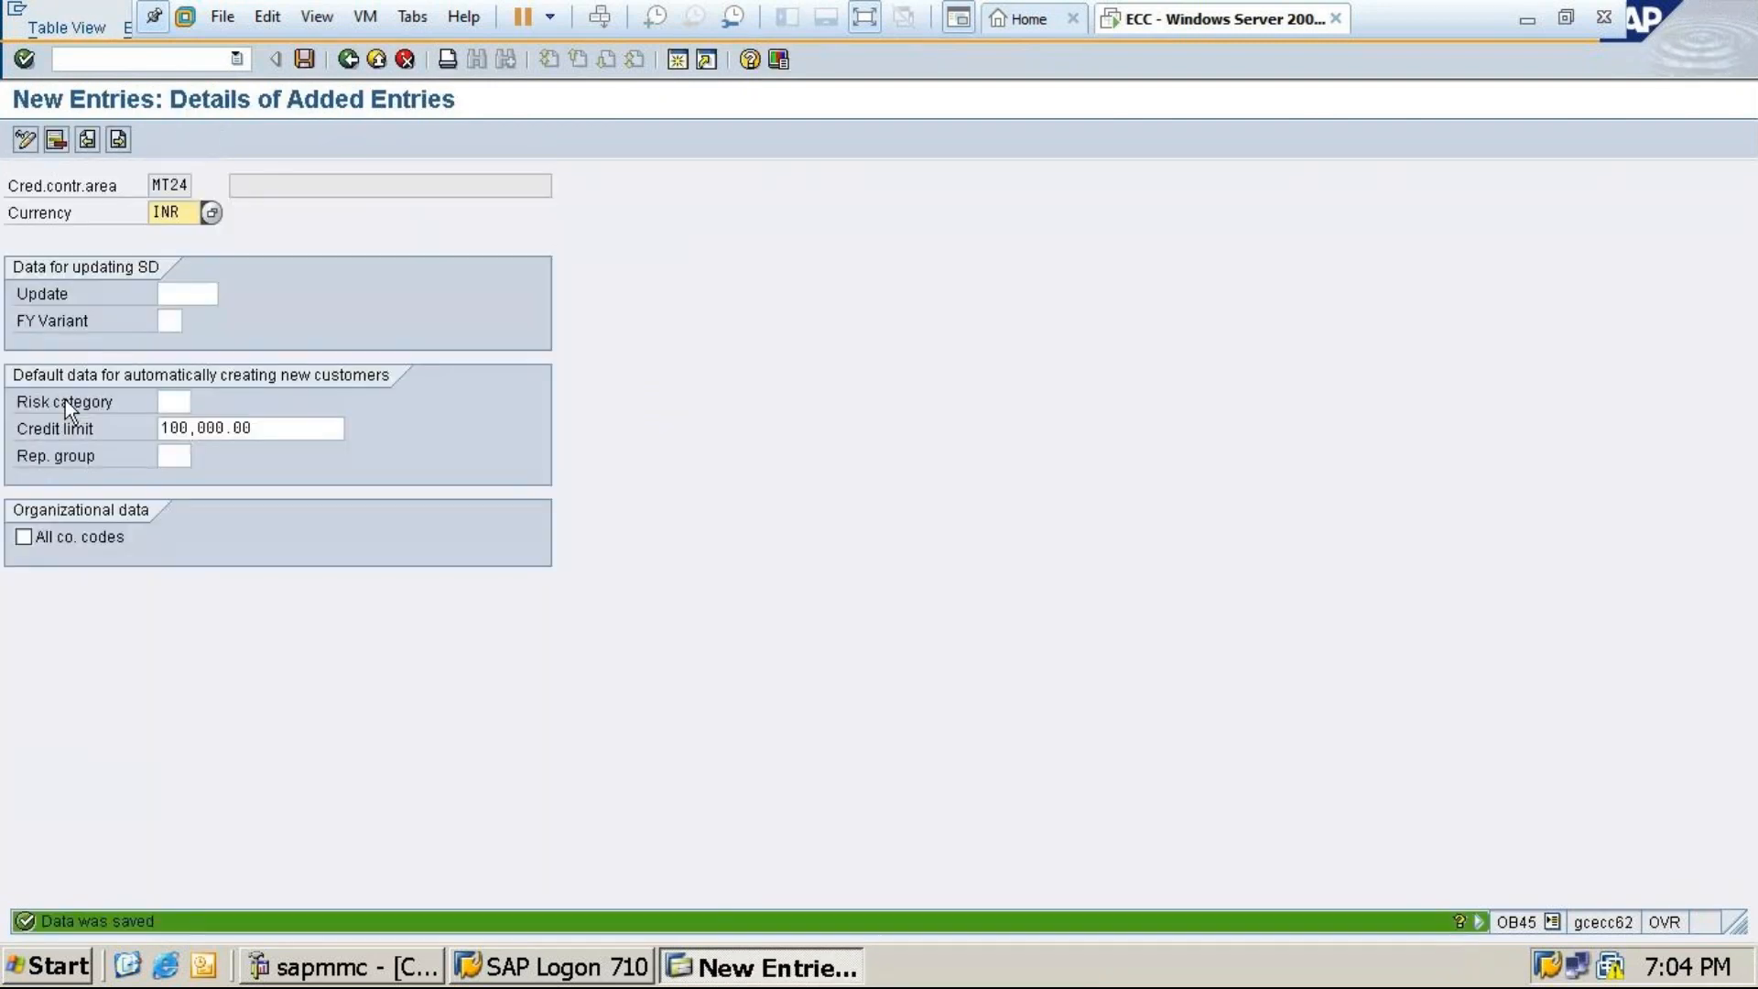
click(1525, 19)
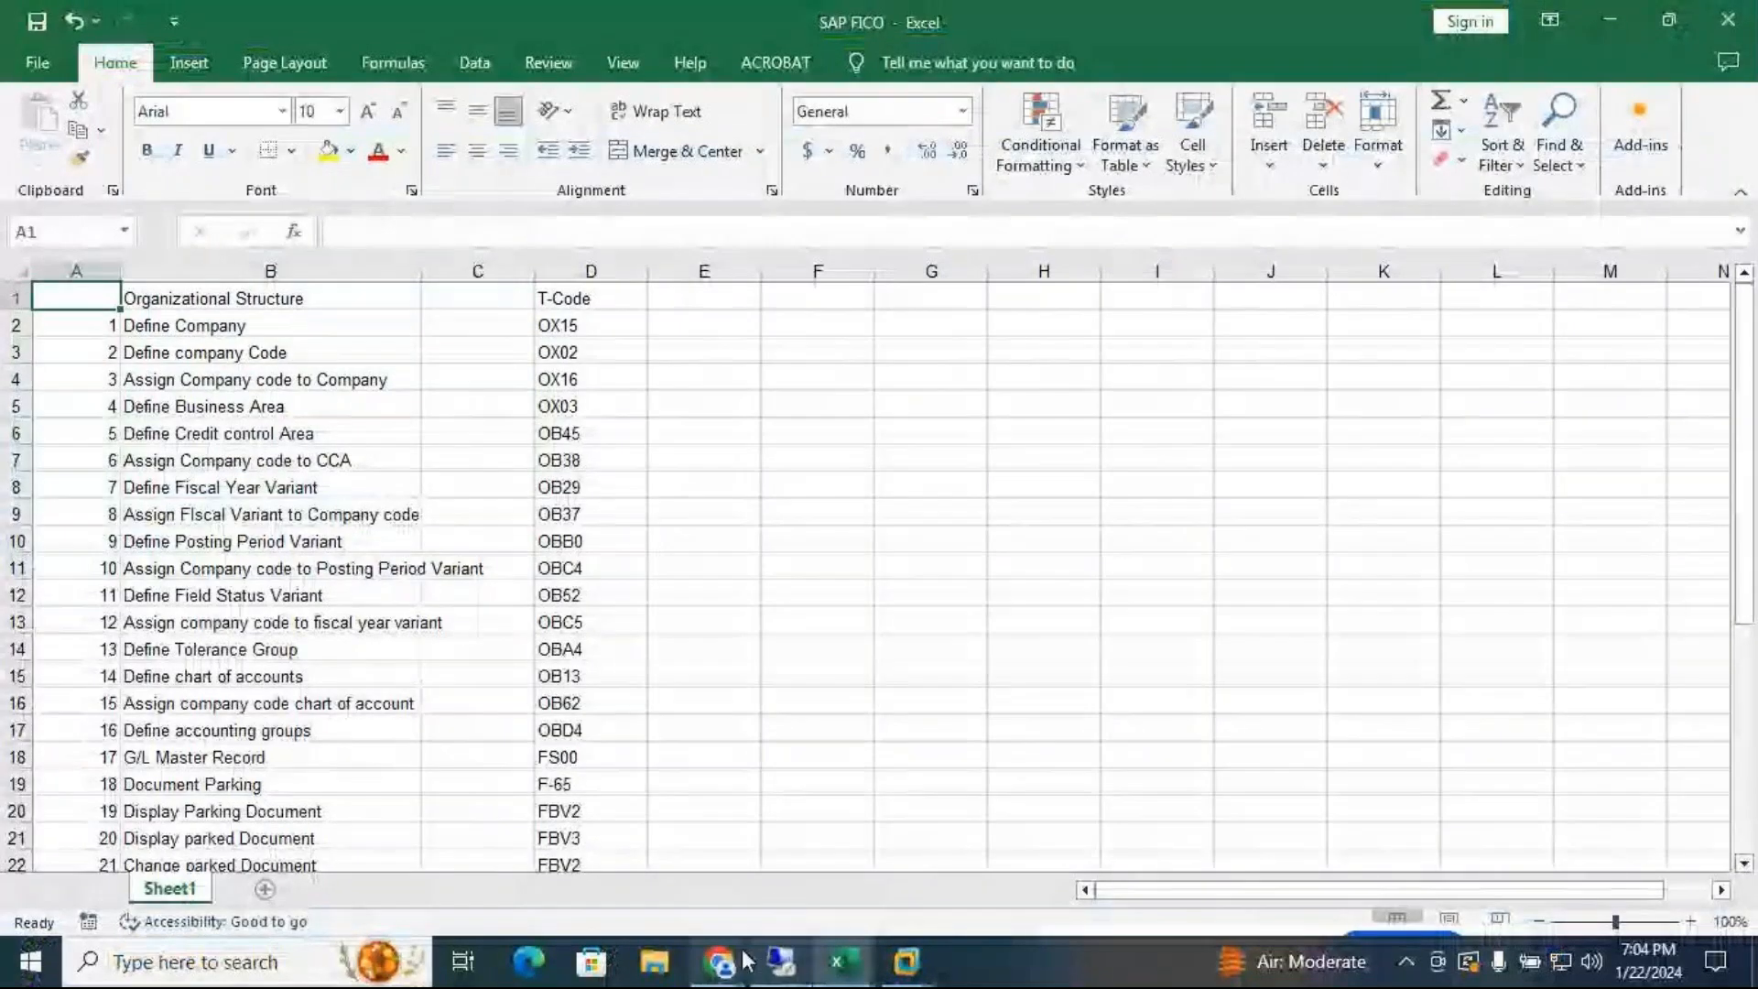
mouse_move(726, 965)
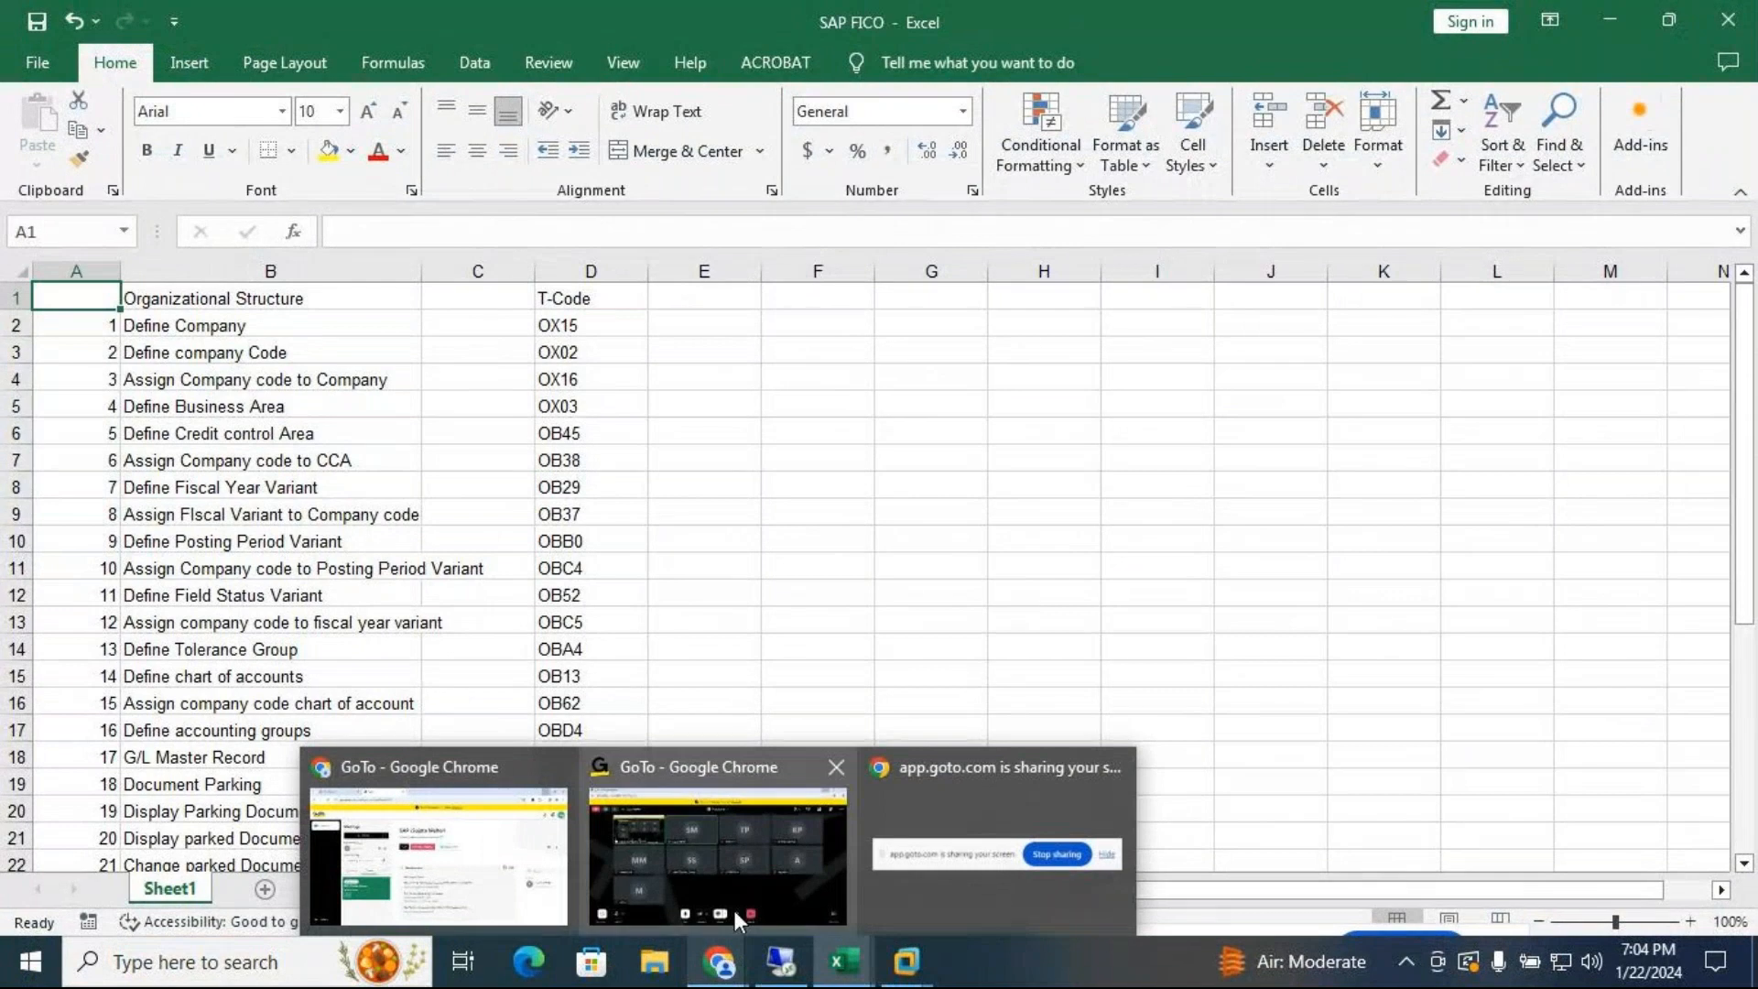
mouse_move(755, 887)
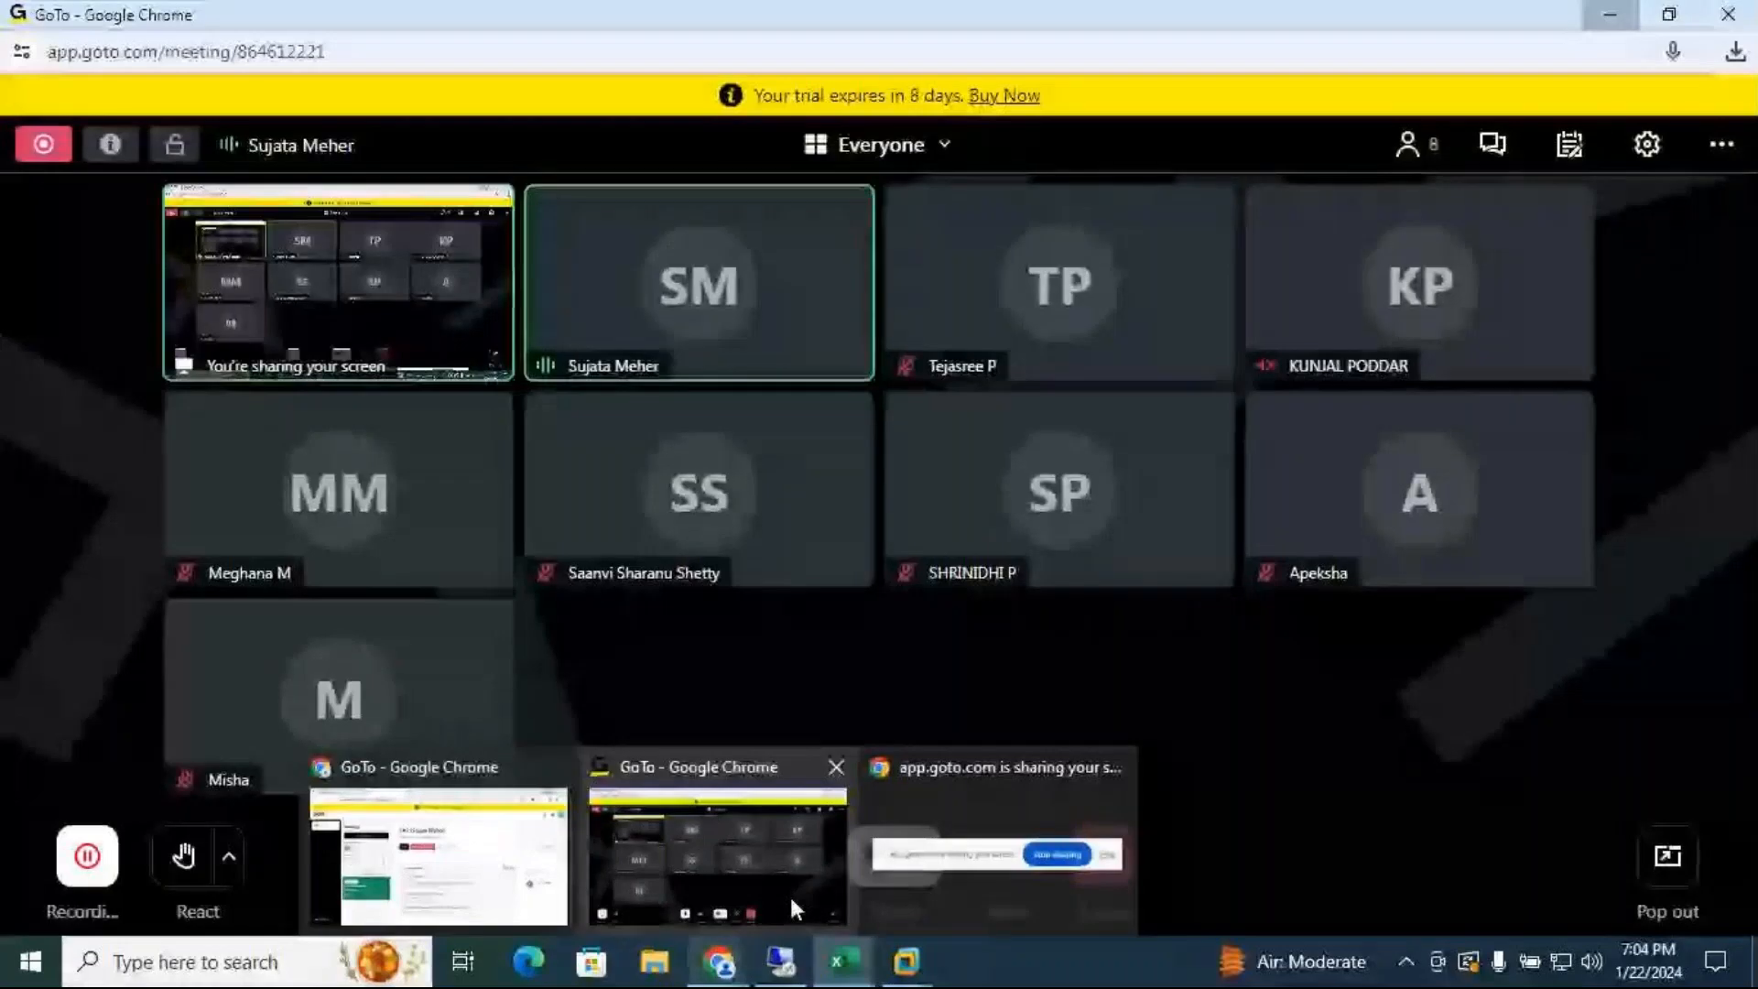
click(790, 894)
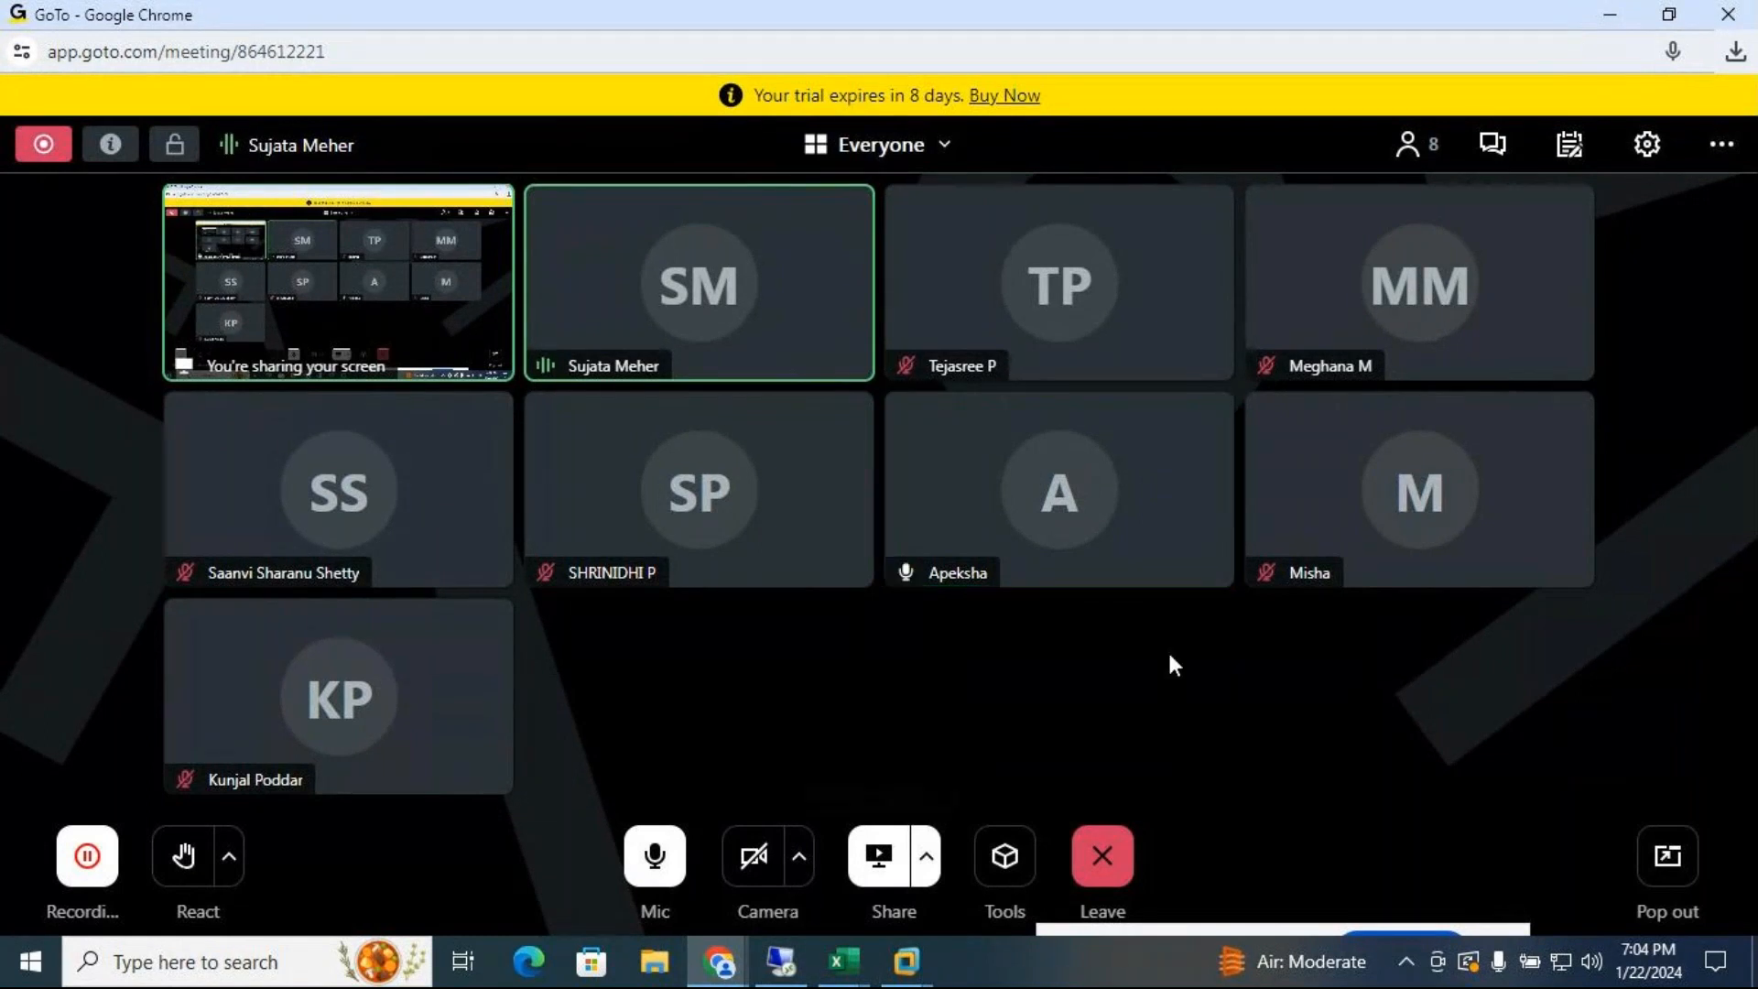
click(1609, 17)
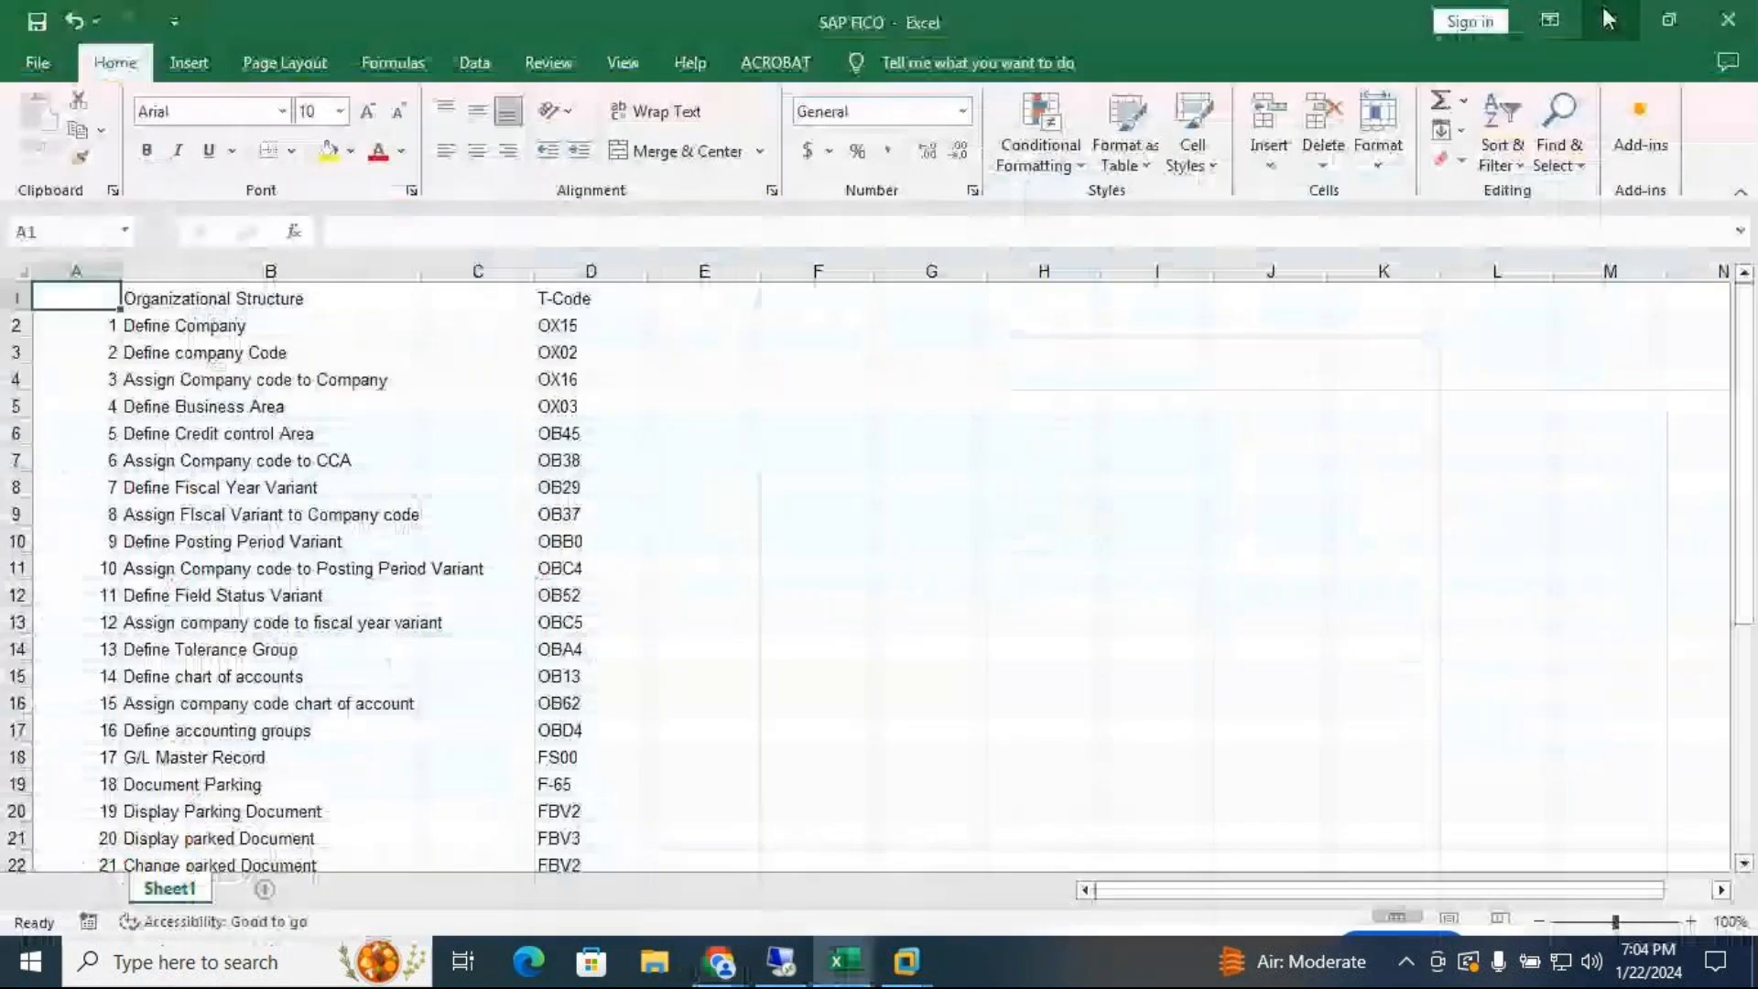
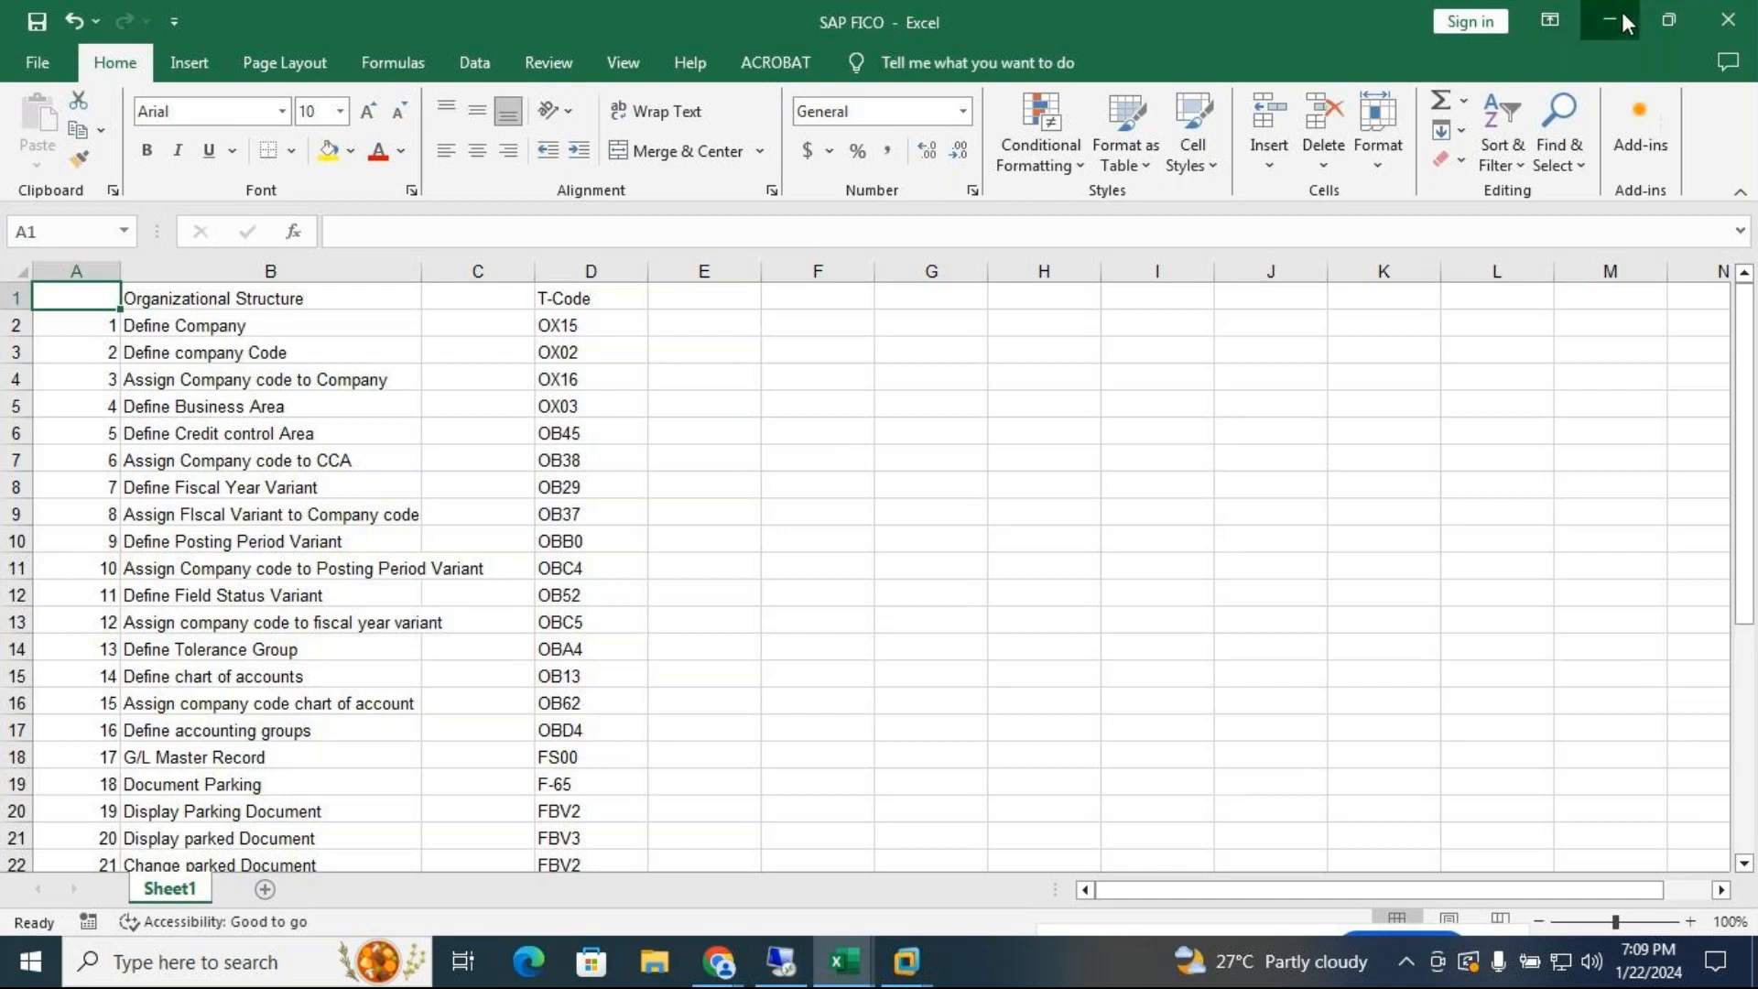
Minimise the SAP FICO and SAP FICO1 workbooks and return to the ECC session showing MT24
click(1623, 12)
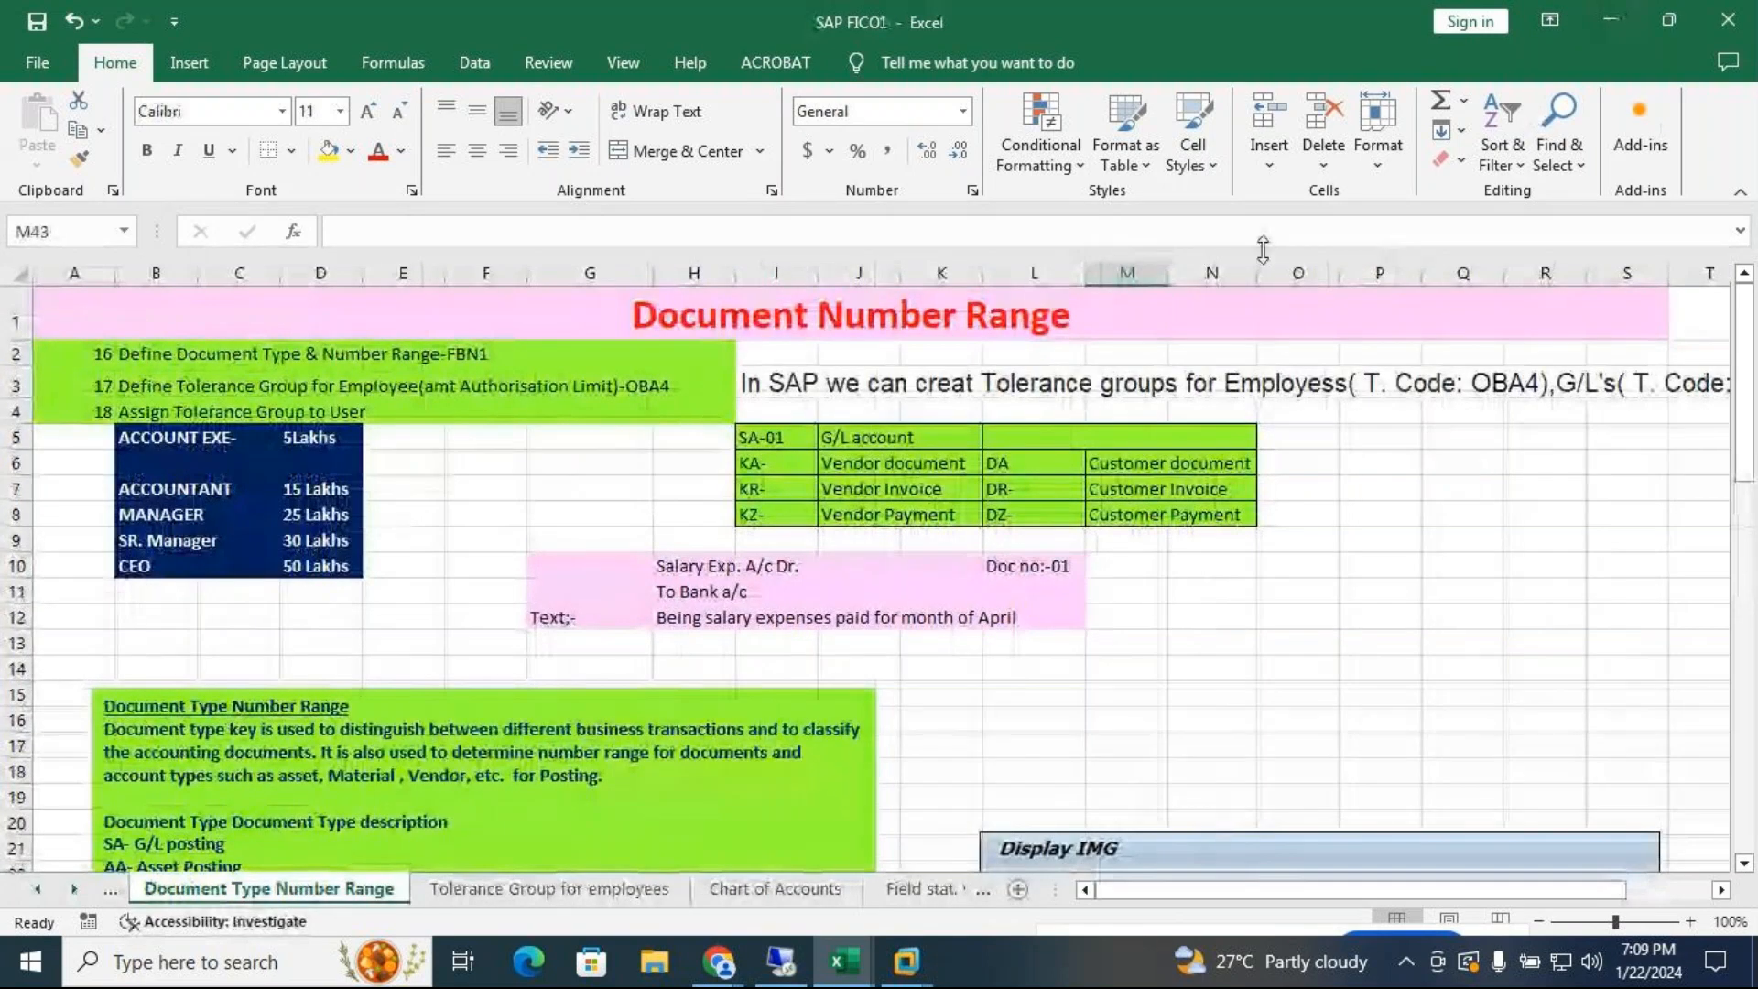
click(1608, 13)
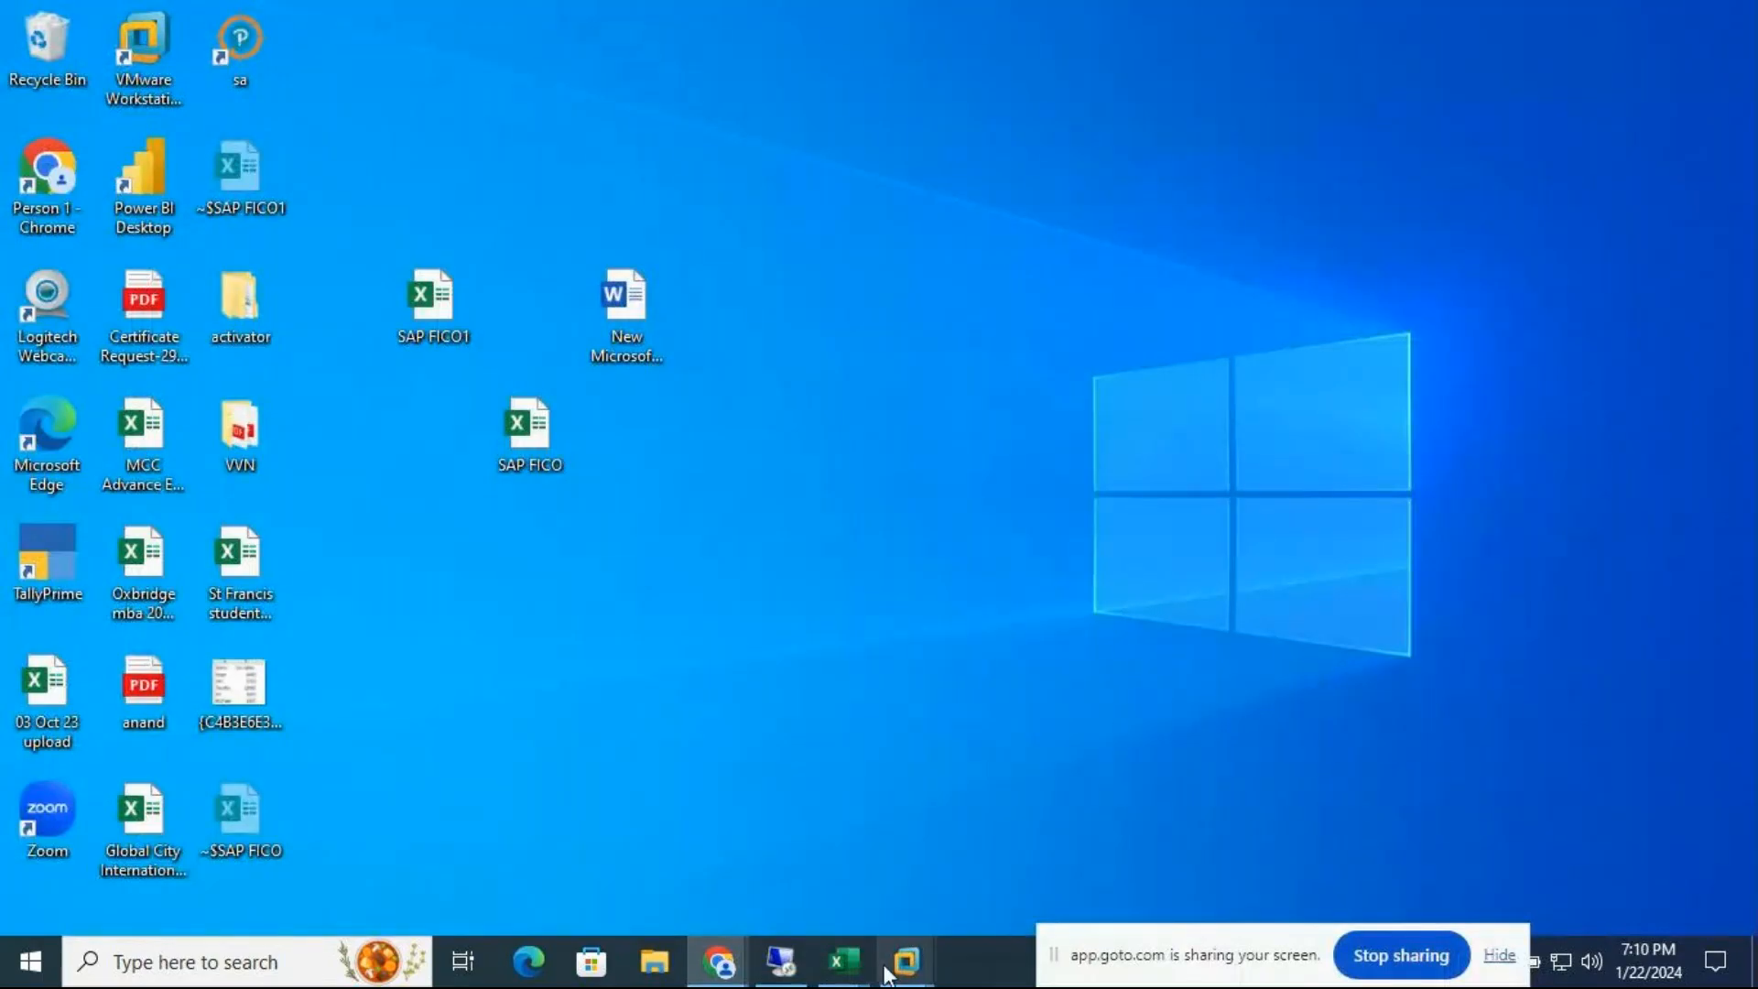
mouse_move(911, 959)
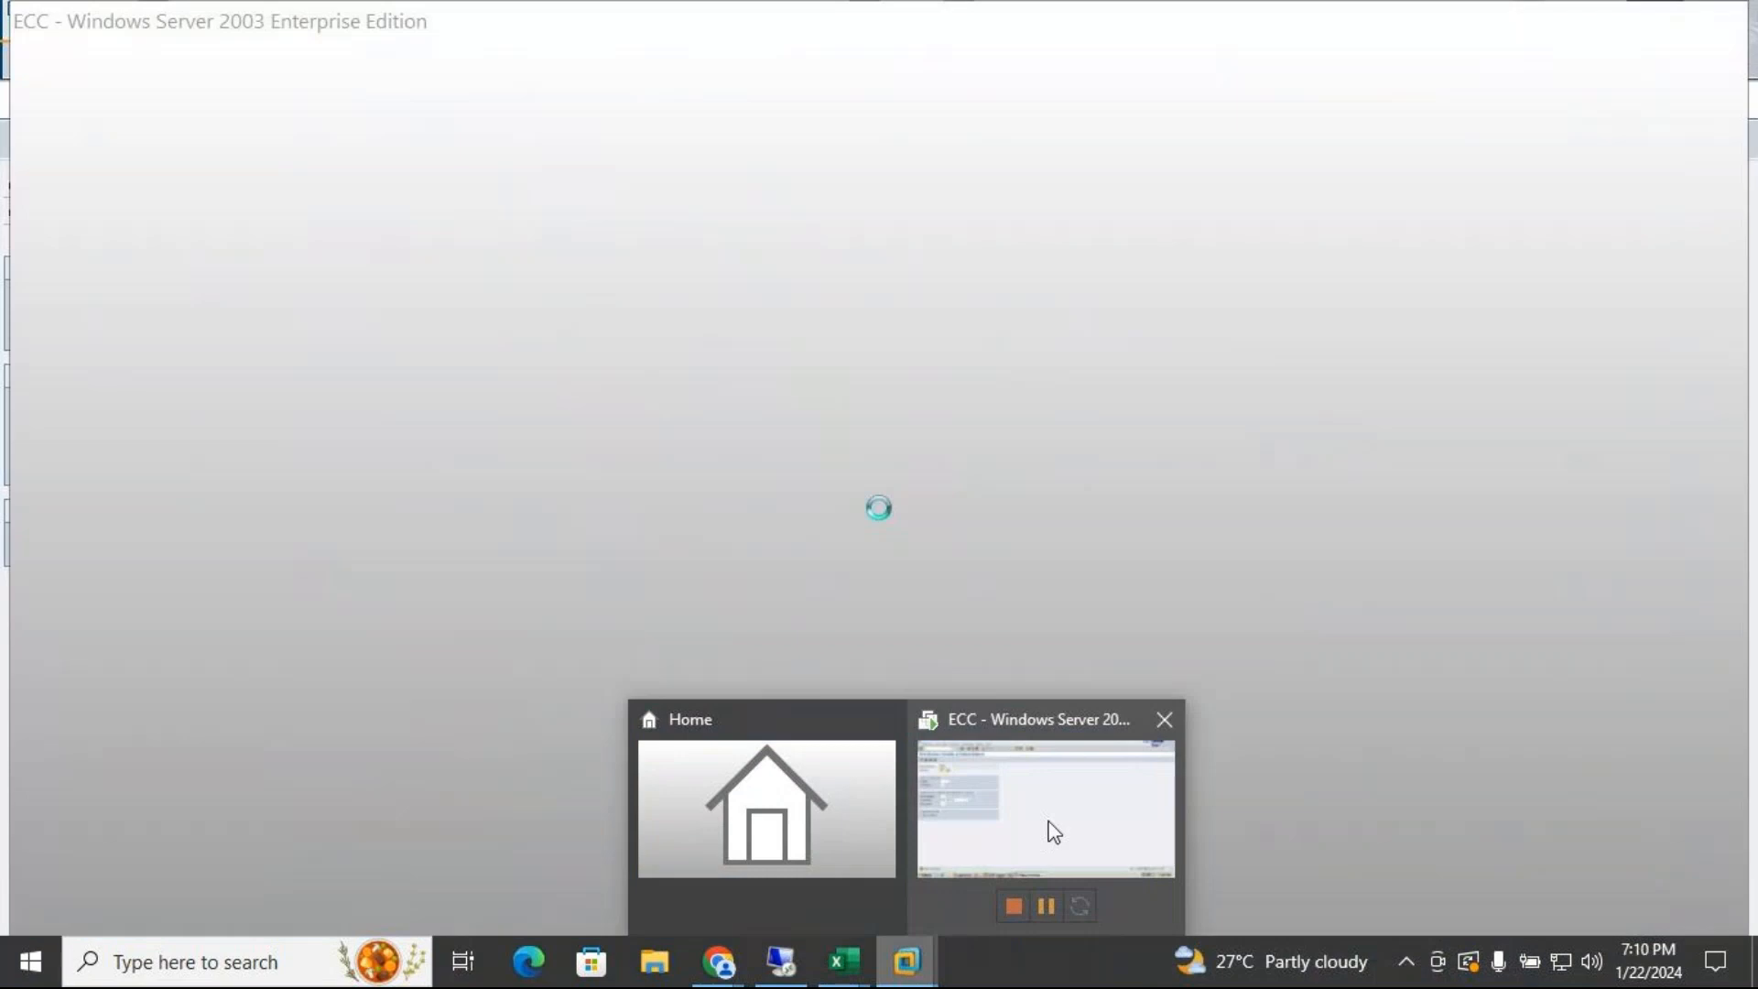
click(1049, 824)
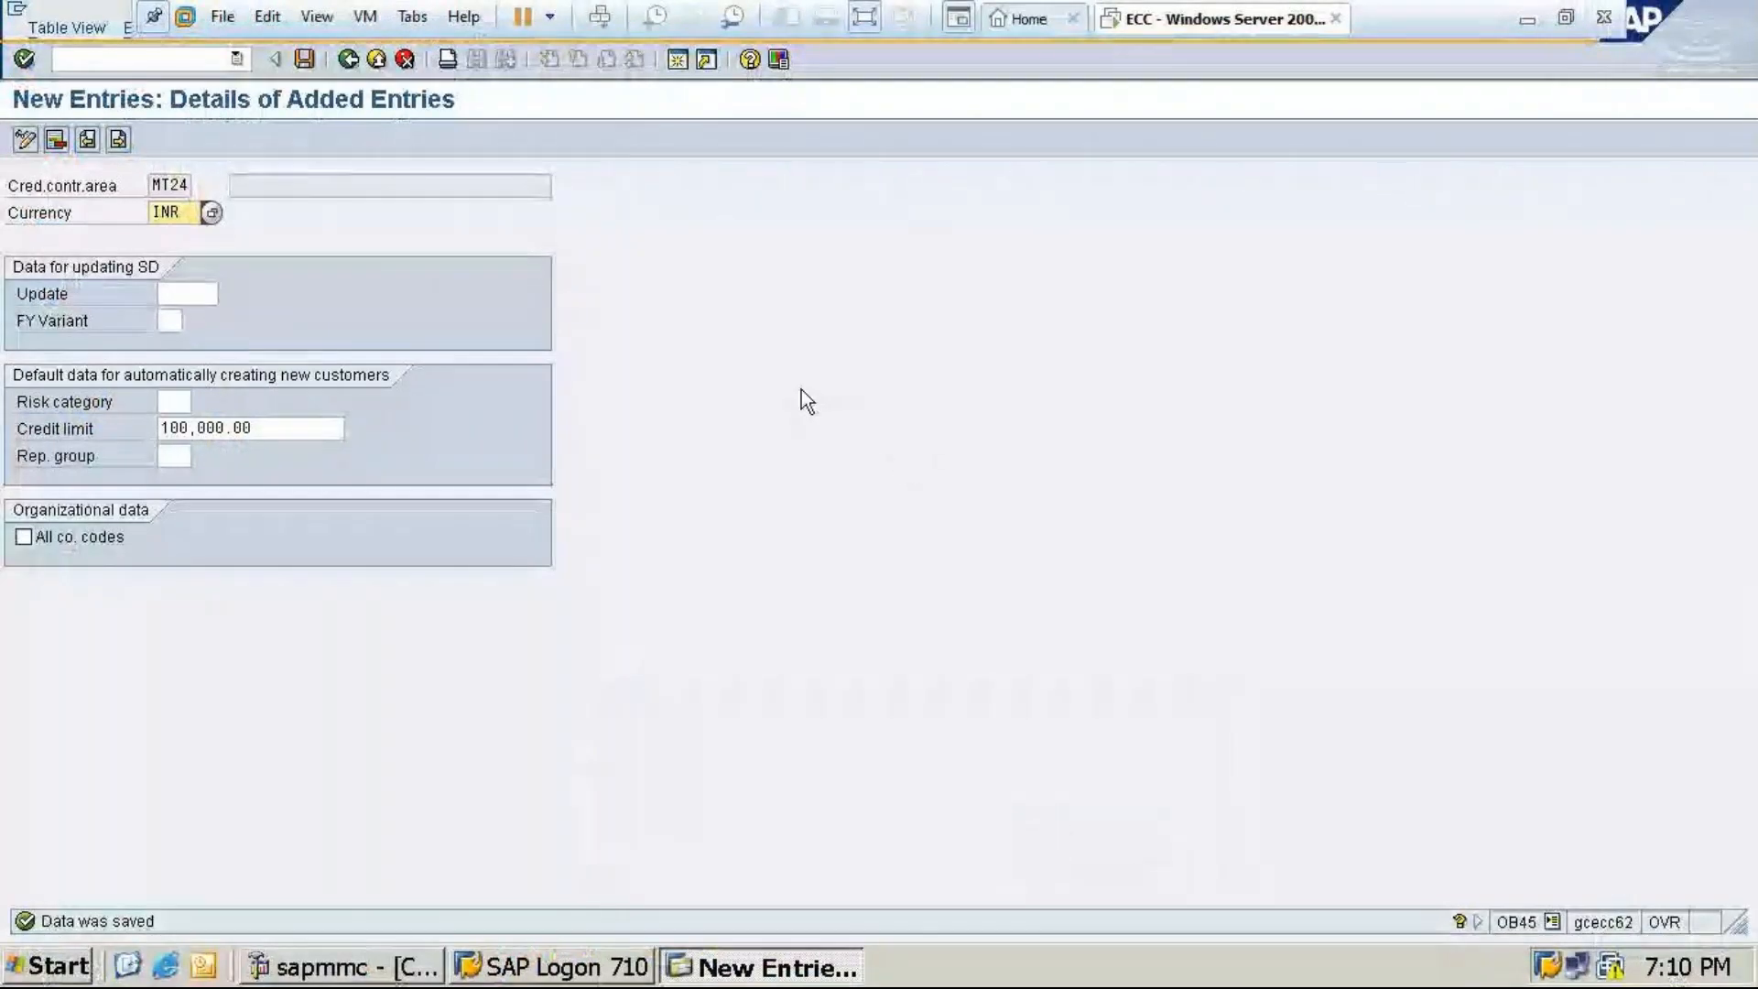
Save credit control area MT24 and go back to the Credit Control Areas overview
click(305, 60)
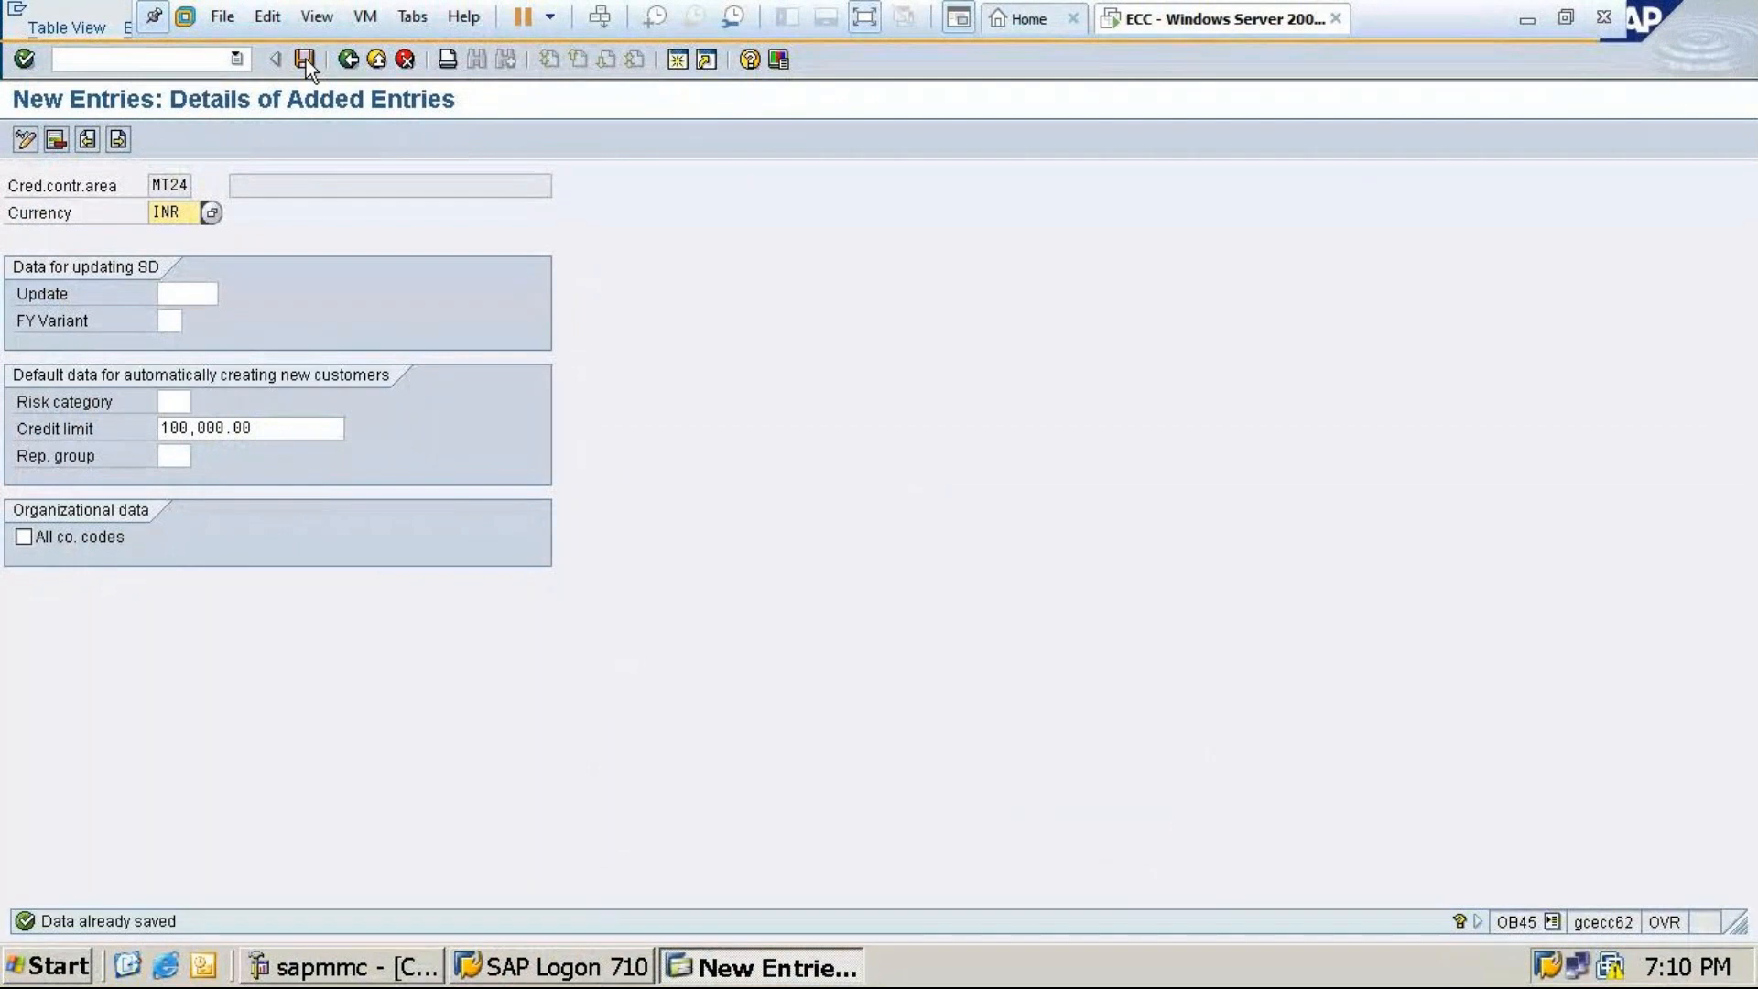
click(306, 58)
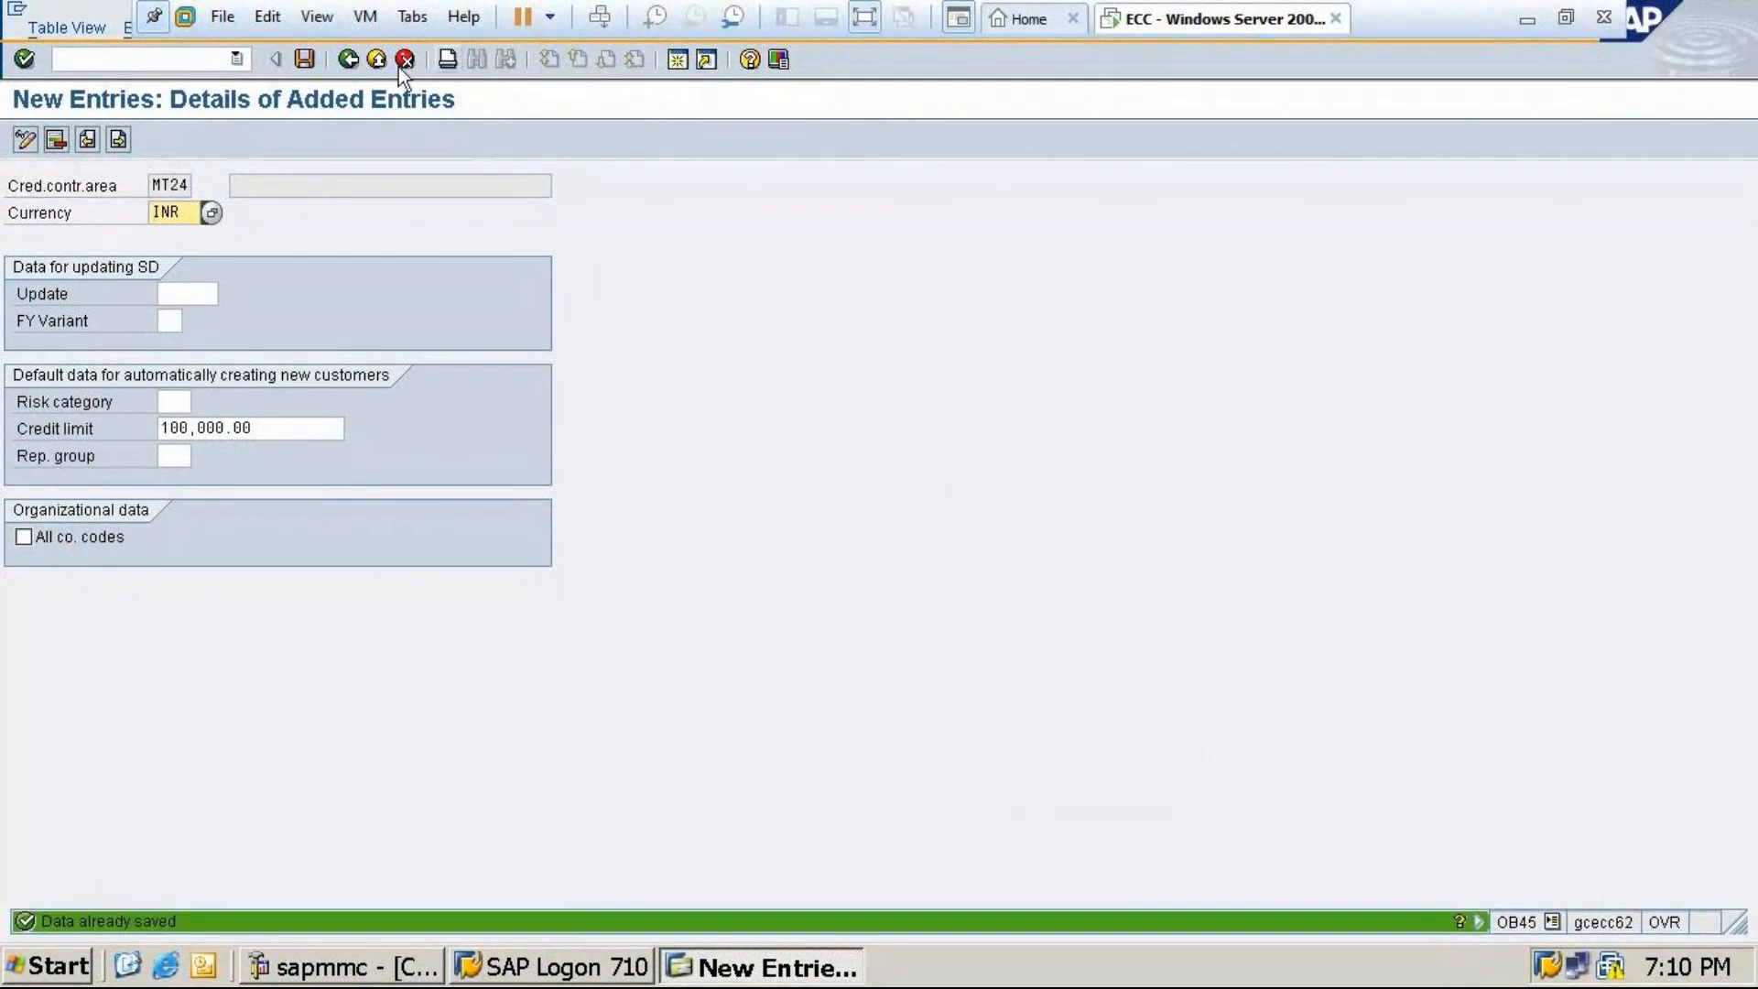
click(348, 60)
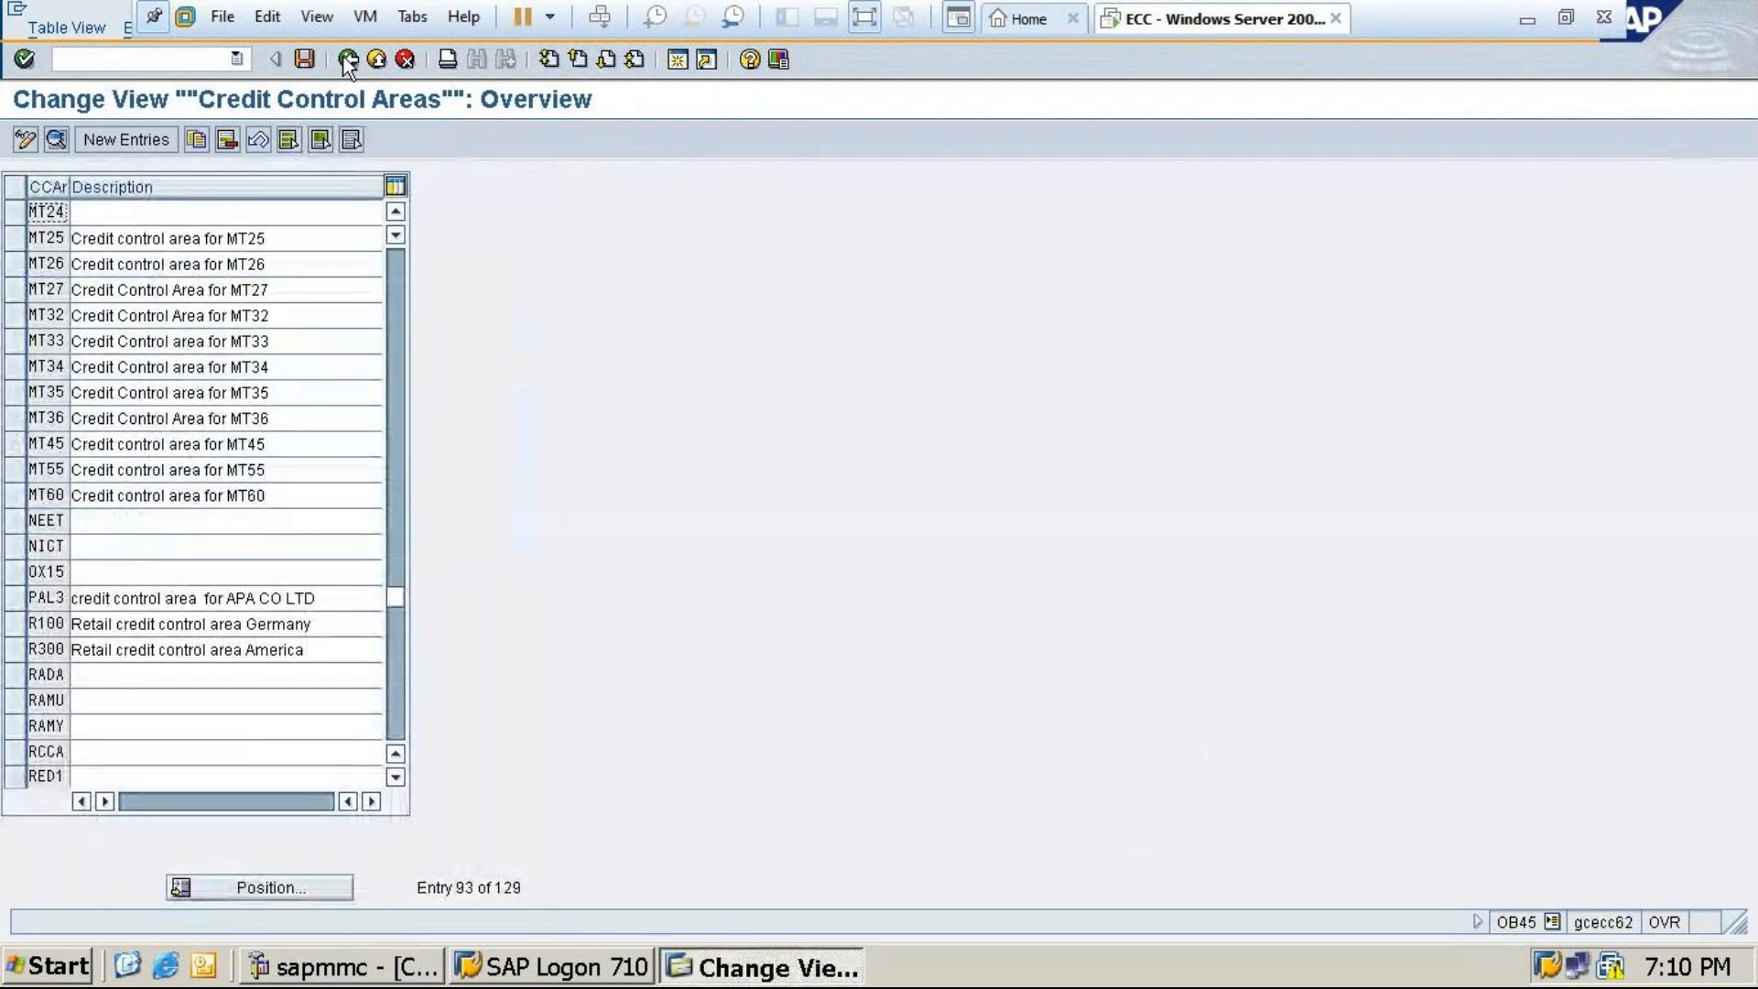
Enter the description 'Credit control area MT24' for MT24 and save it
click(113, 212)
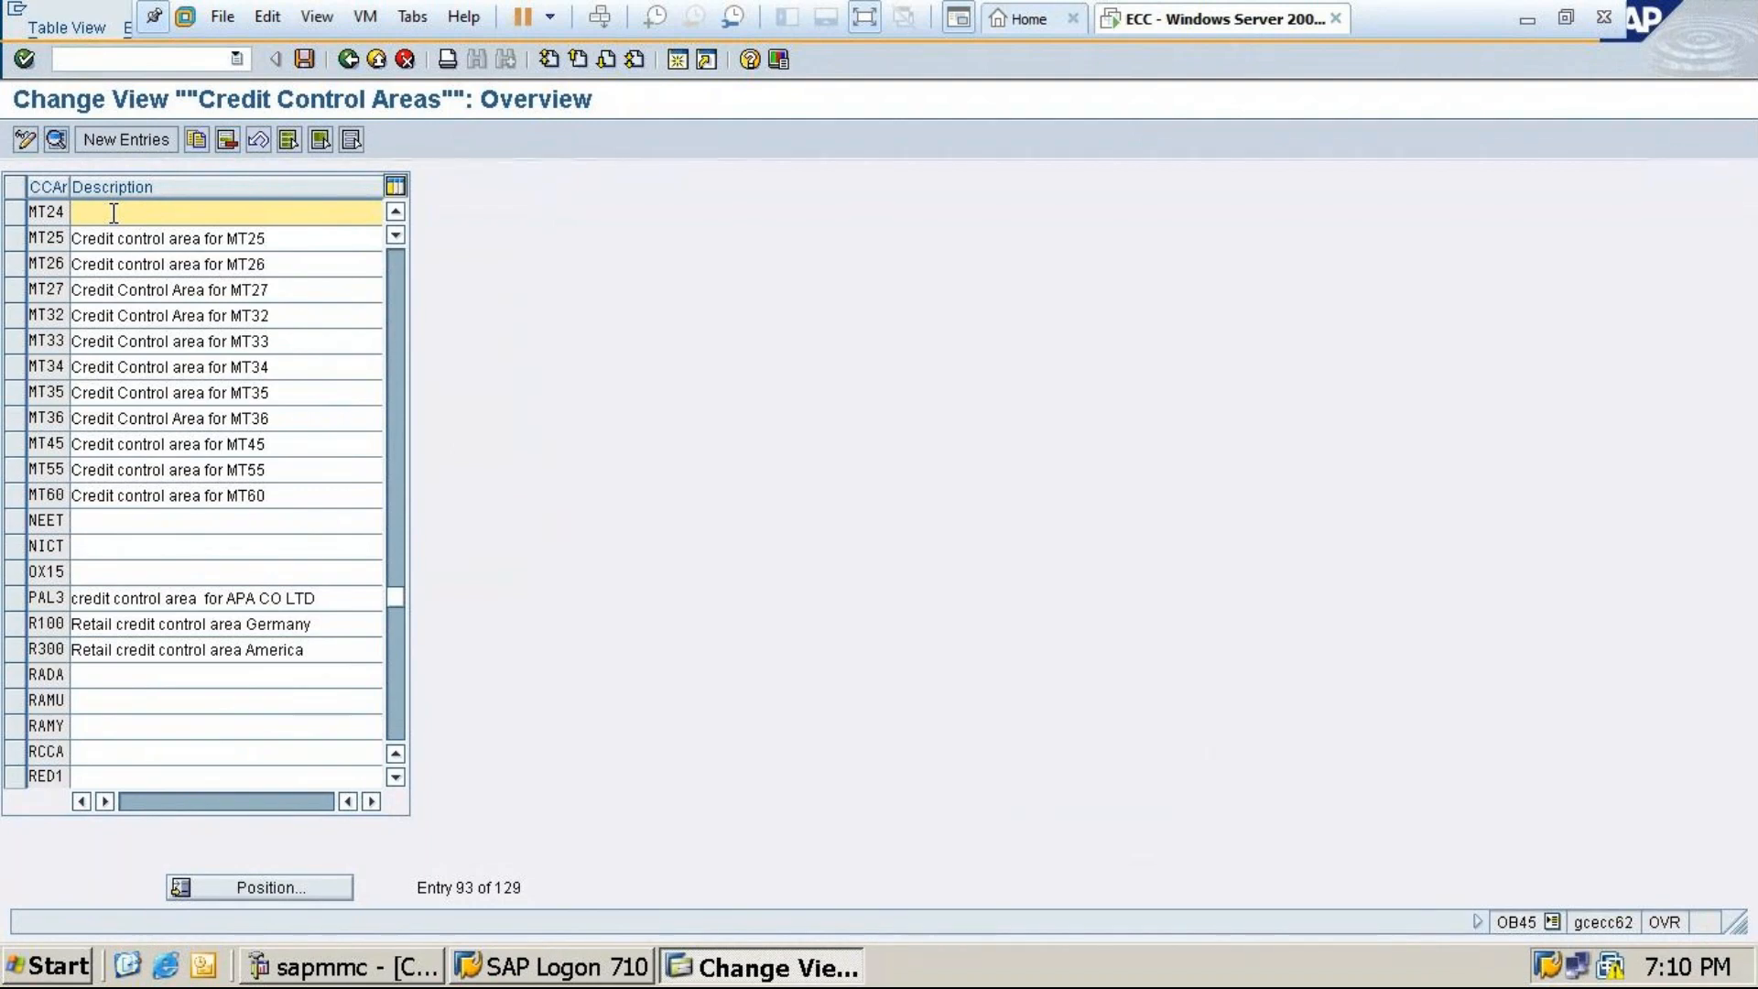
text(Credit c)
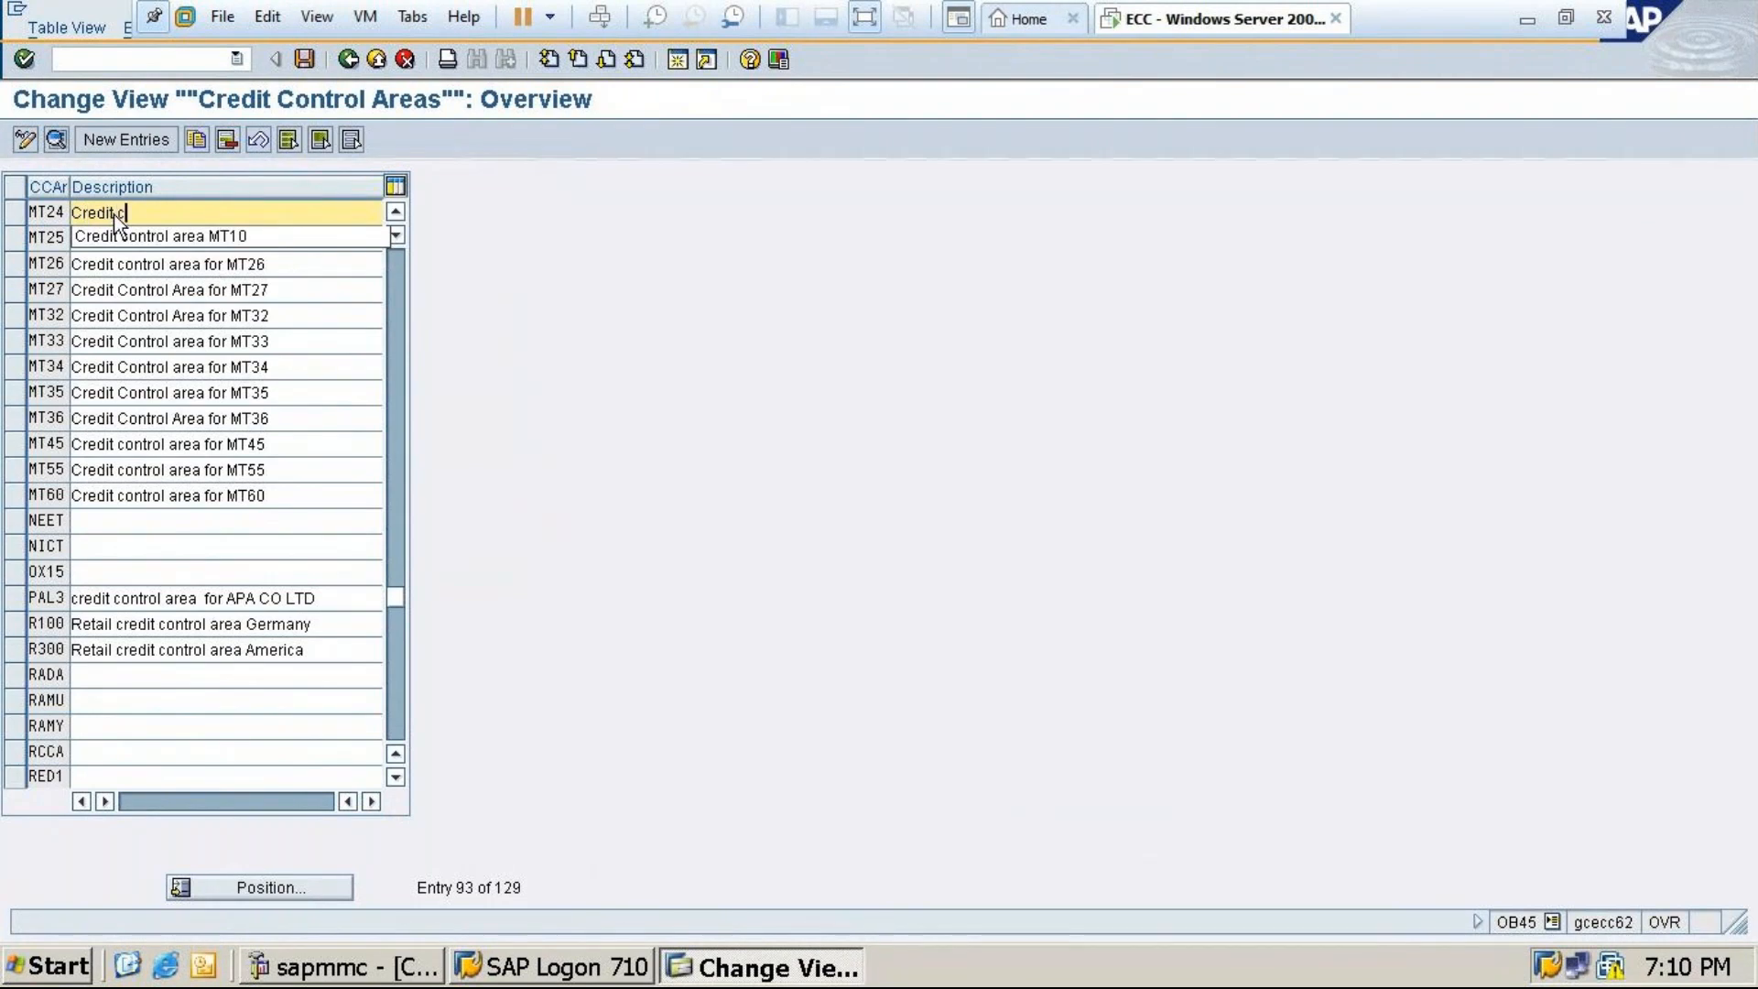
text(ontrol area MT24)
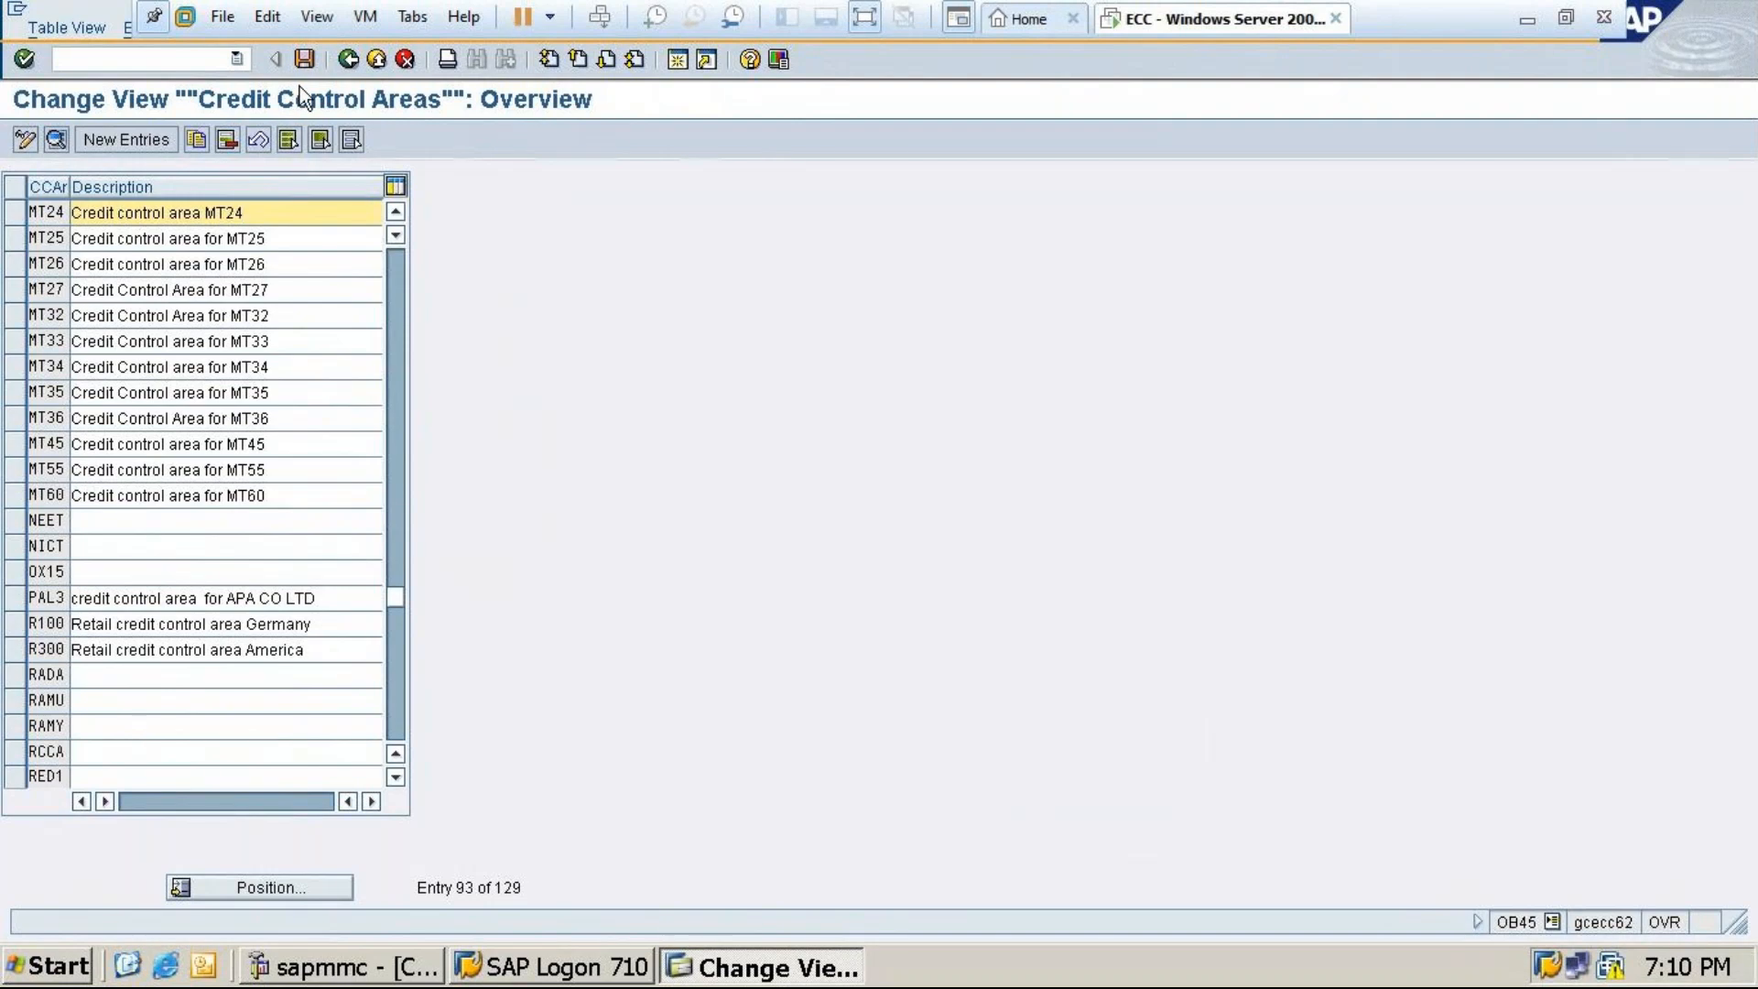
click(302, 59)
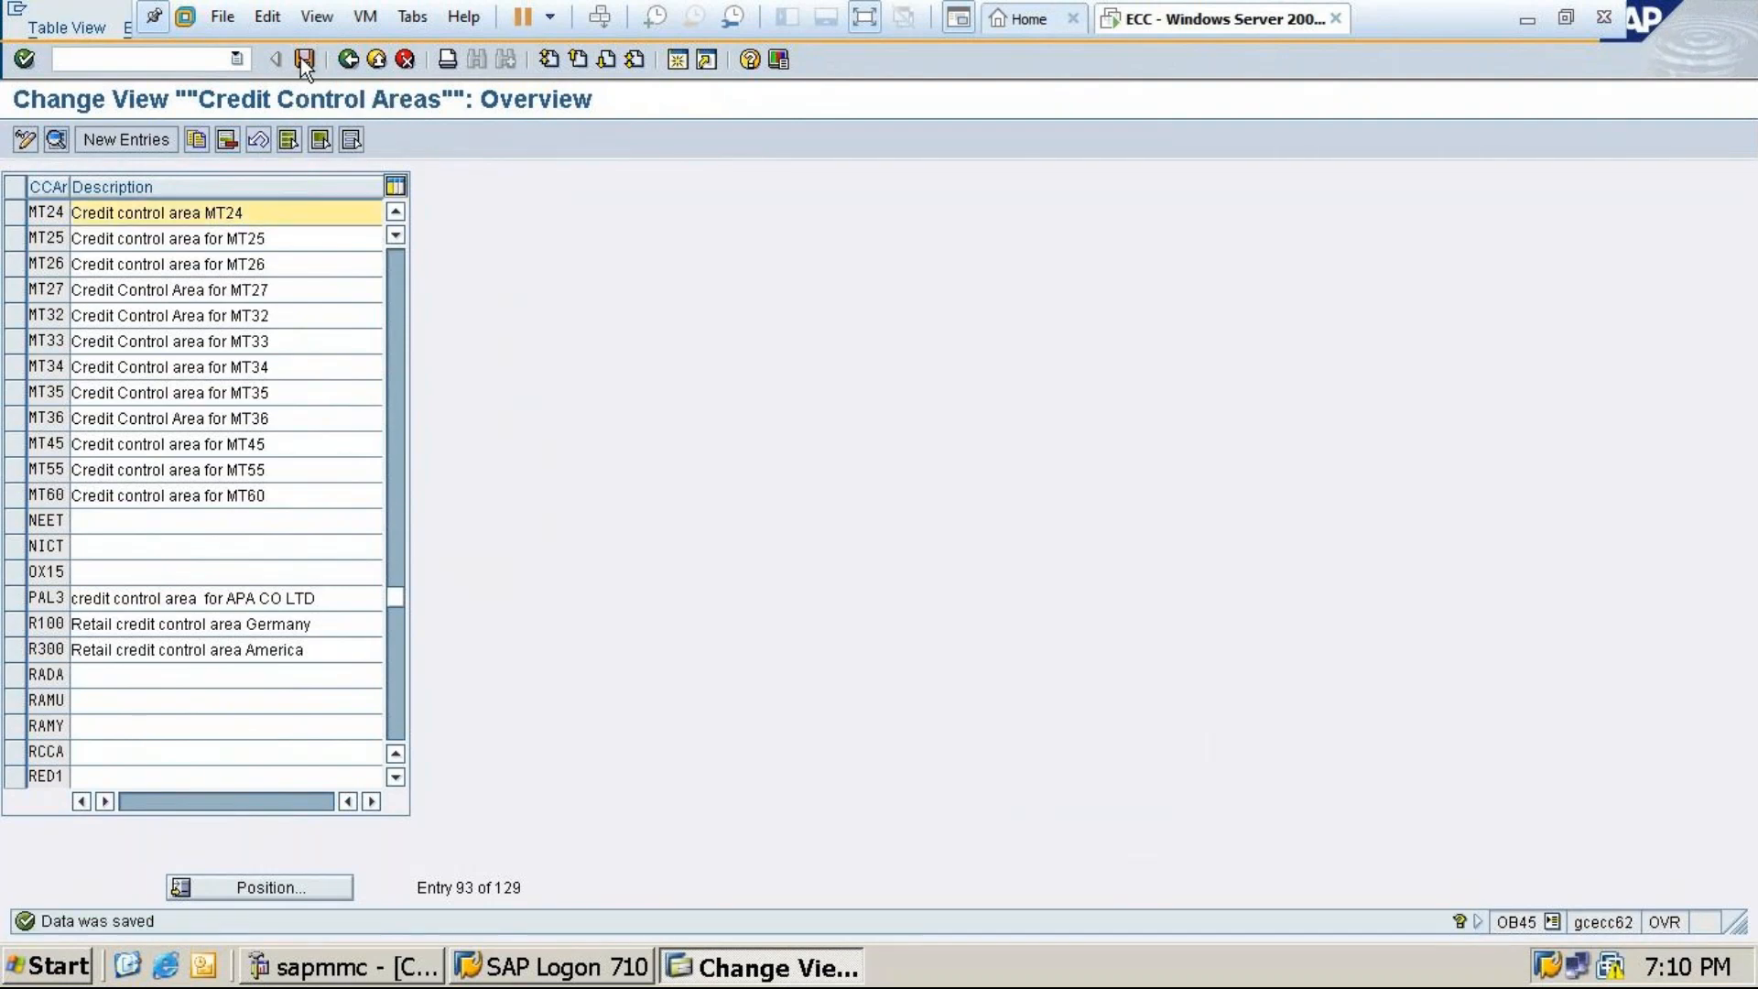
click(1527, 20)
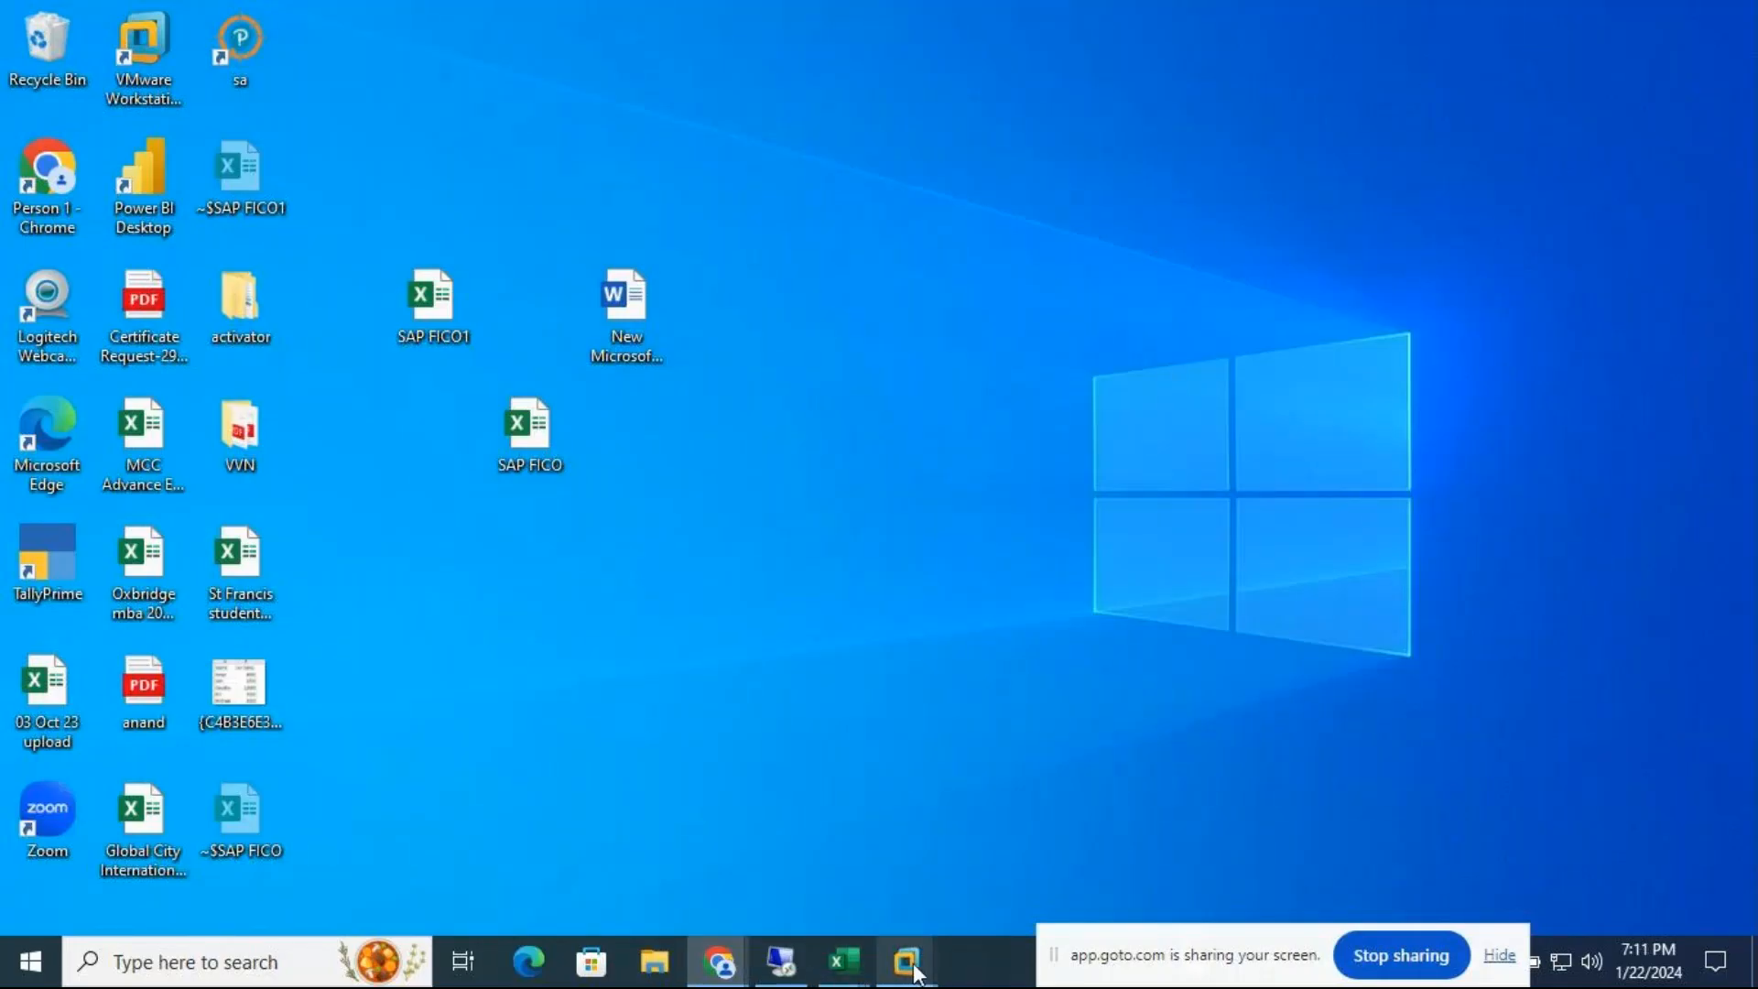
Review the T-code list in the SAP FICO workbook, then minimise it
mouse_move(906, 963)
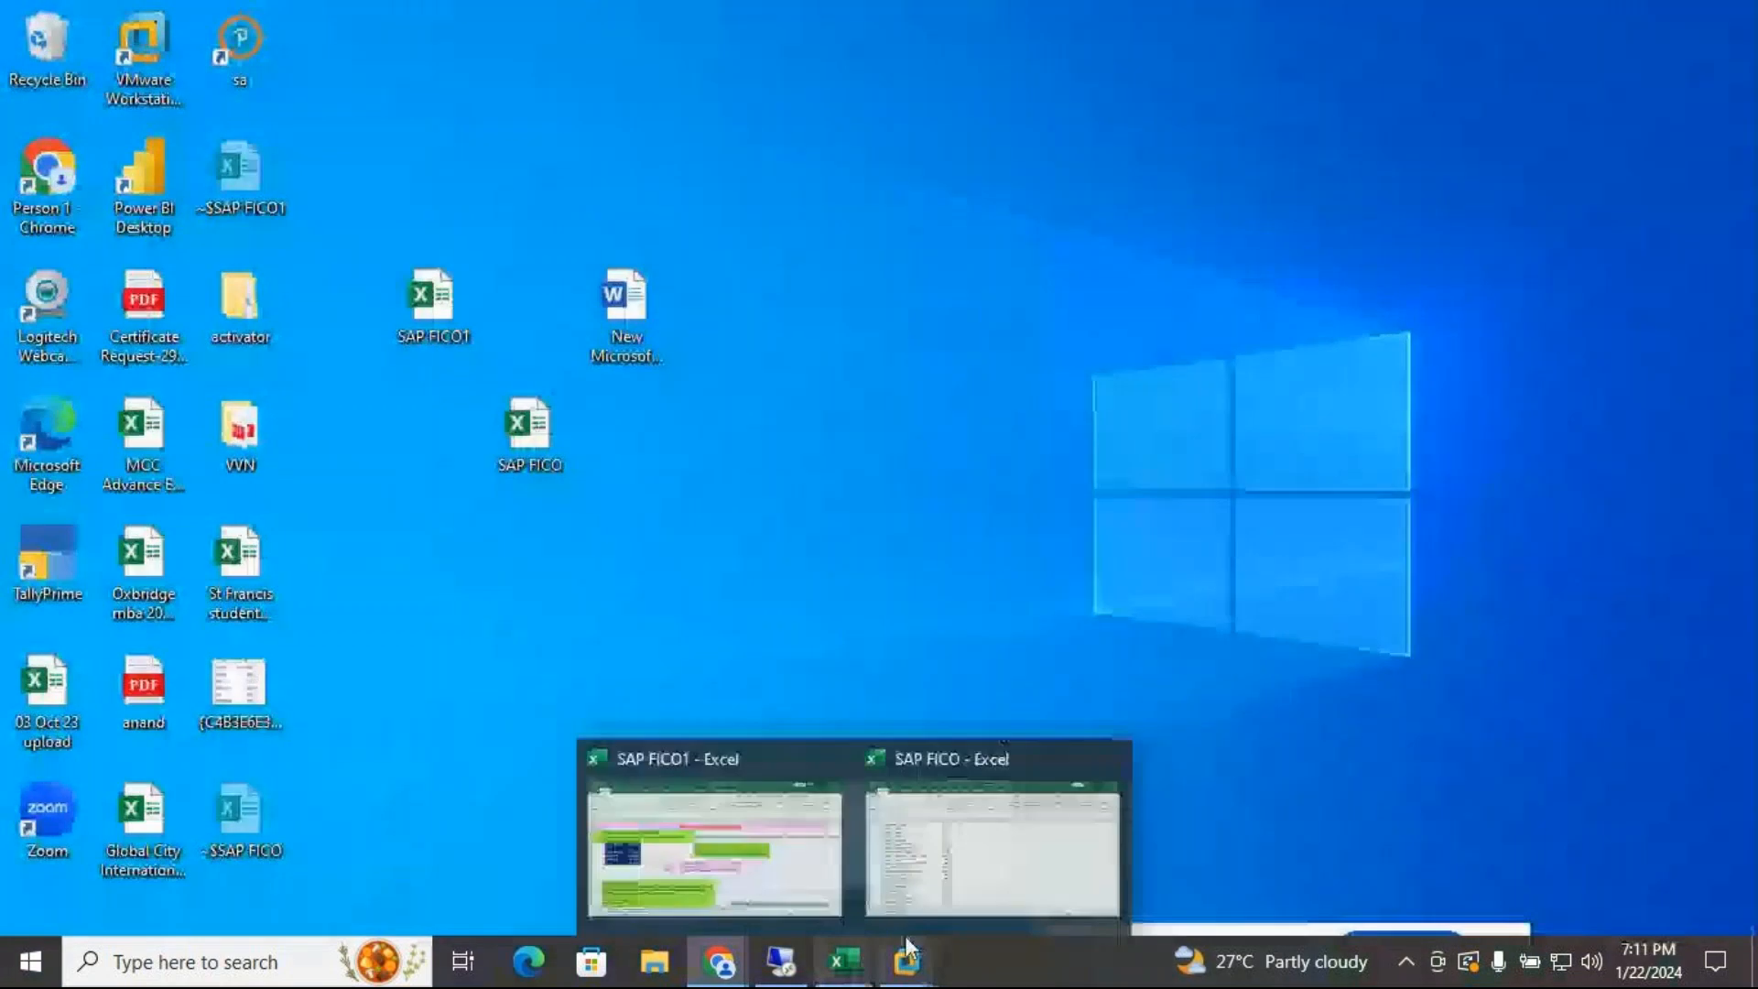
mouse_move(848, 963)
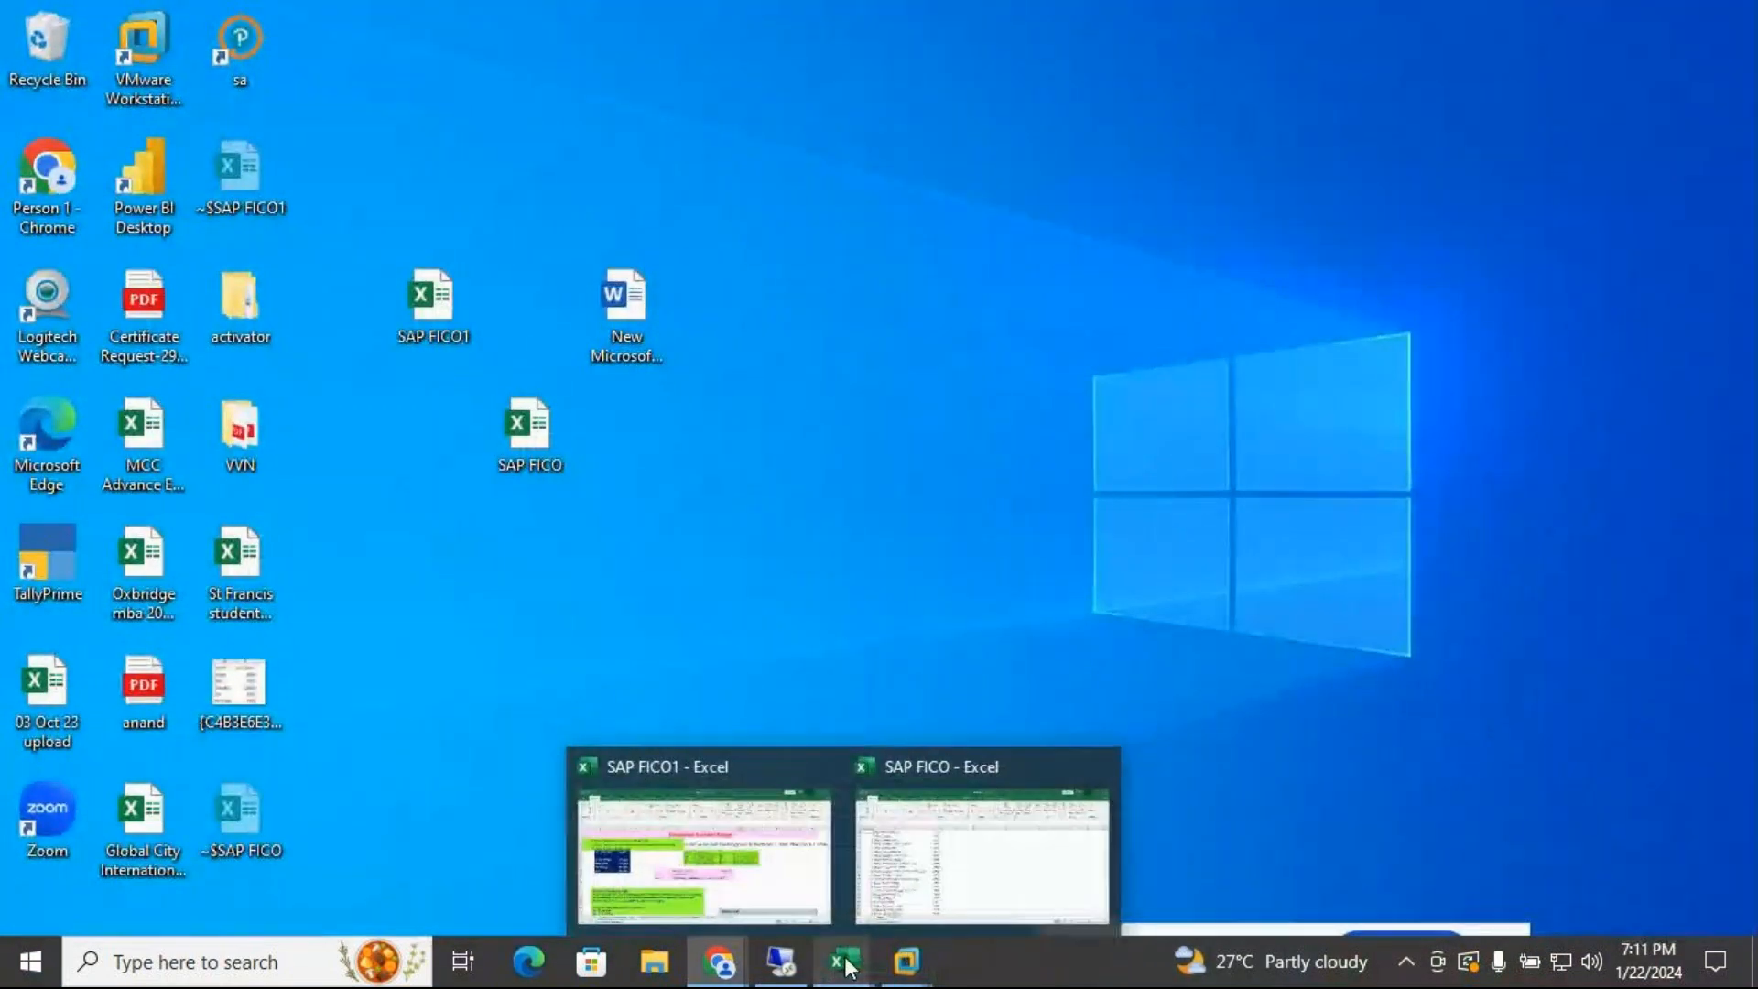
click(948, 893)
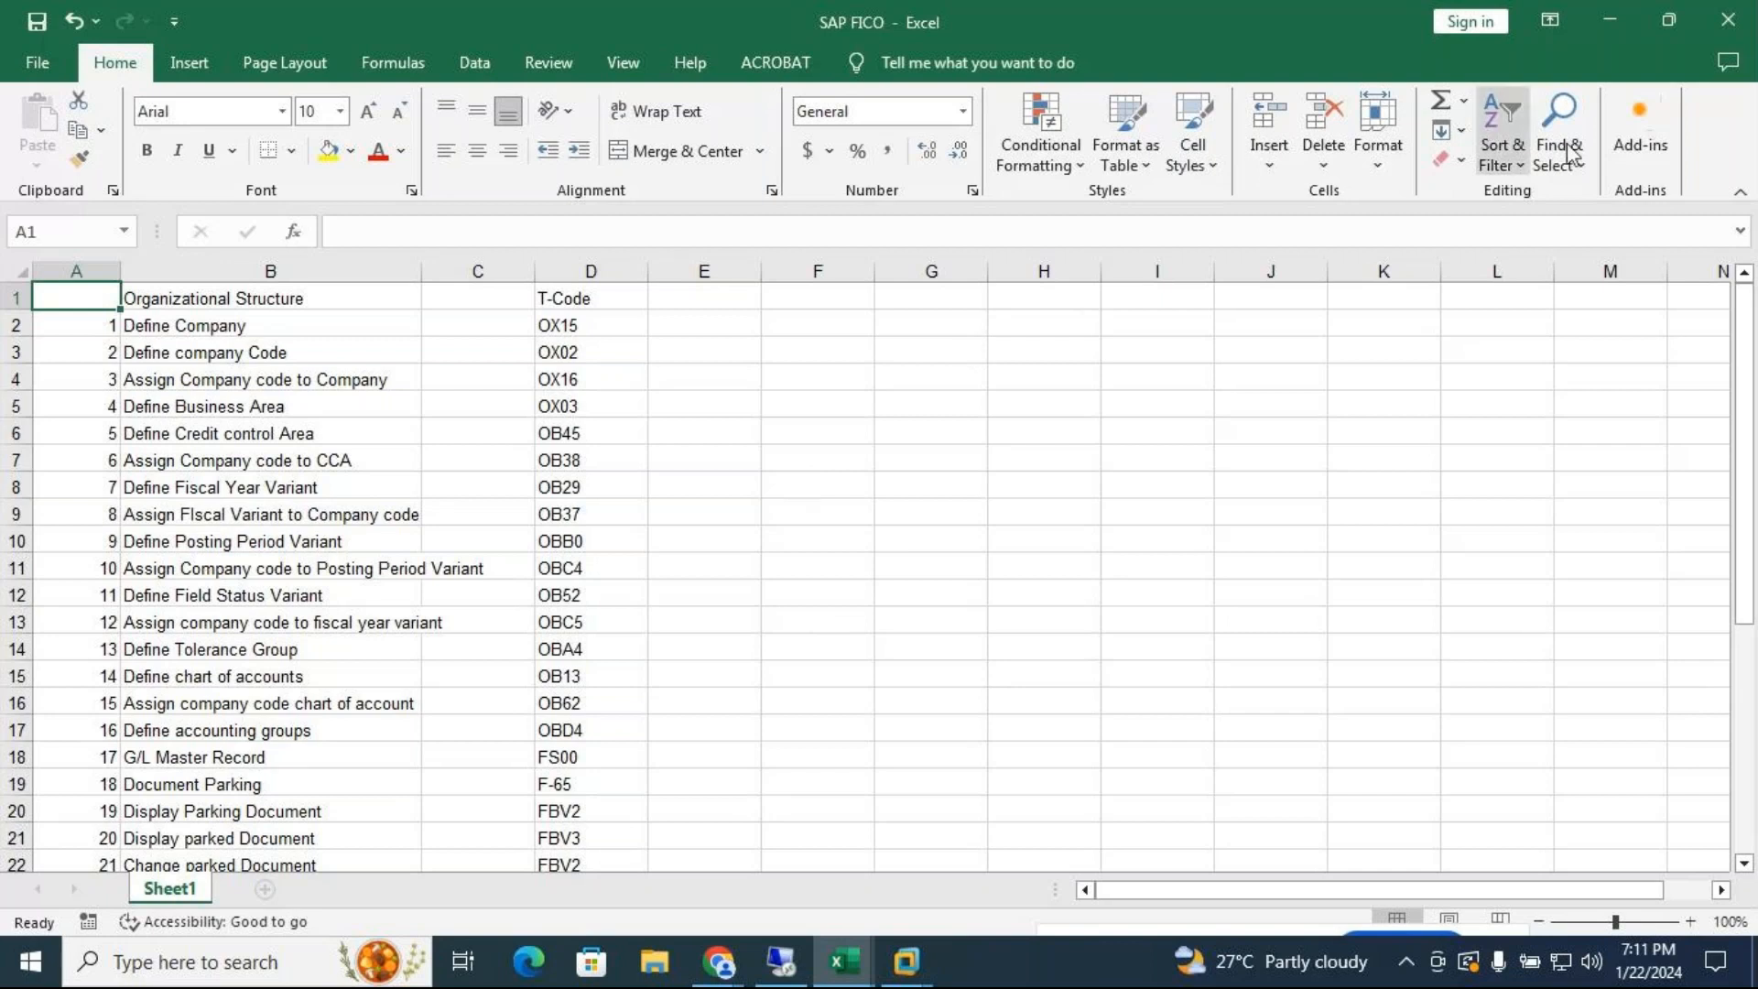
click(1610, 26)
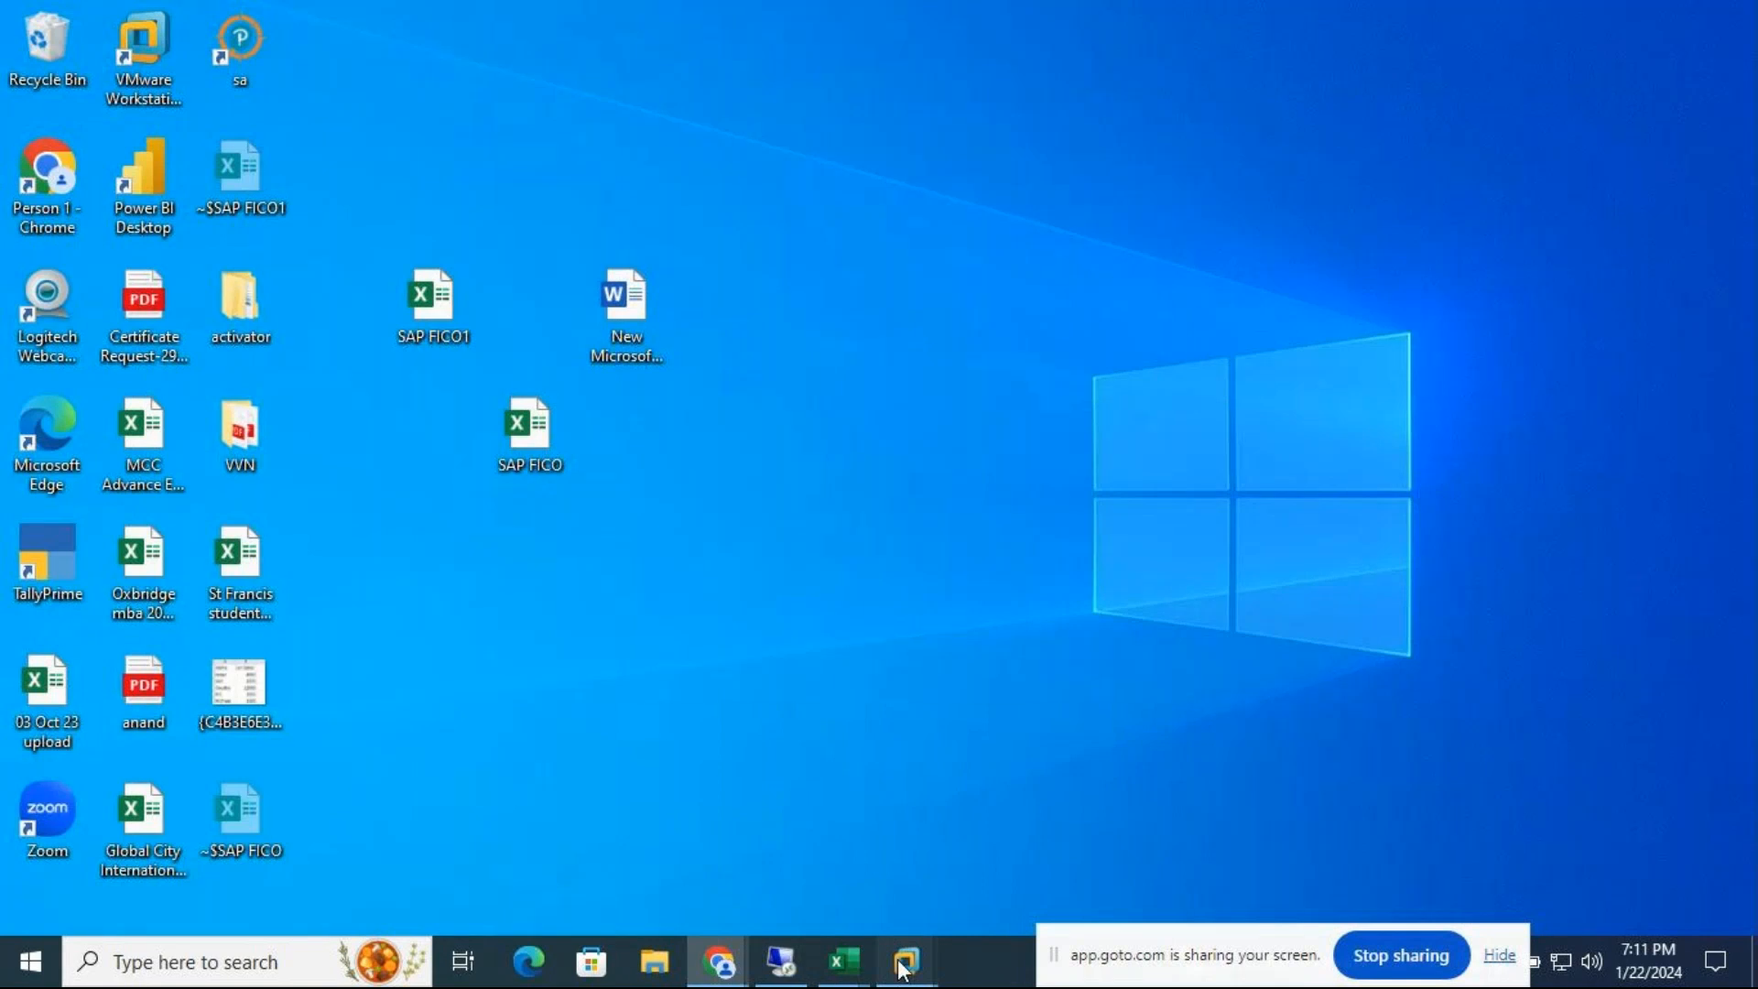
Back SAP out to the Easy Access menu, enter spro, and minimise the VM
mouse_move(902, 969)
click(1049, 773)
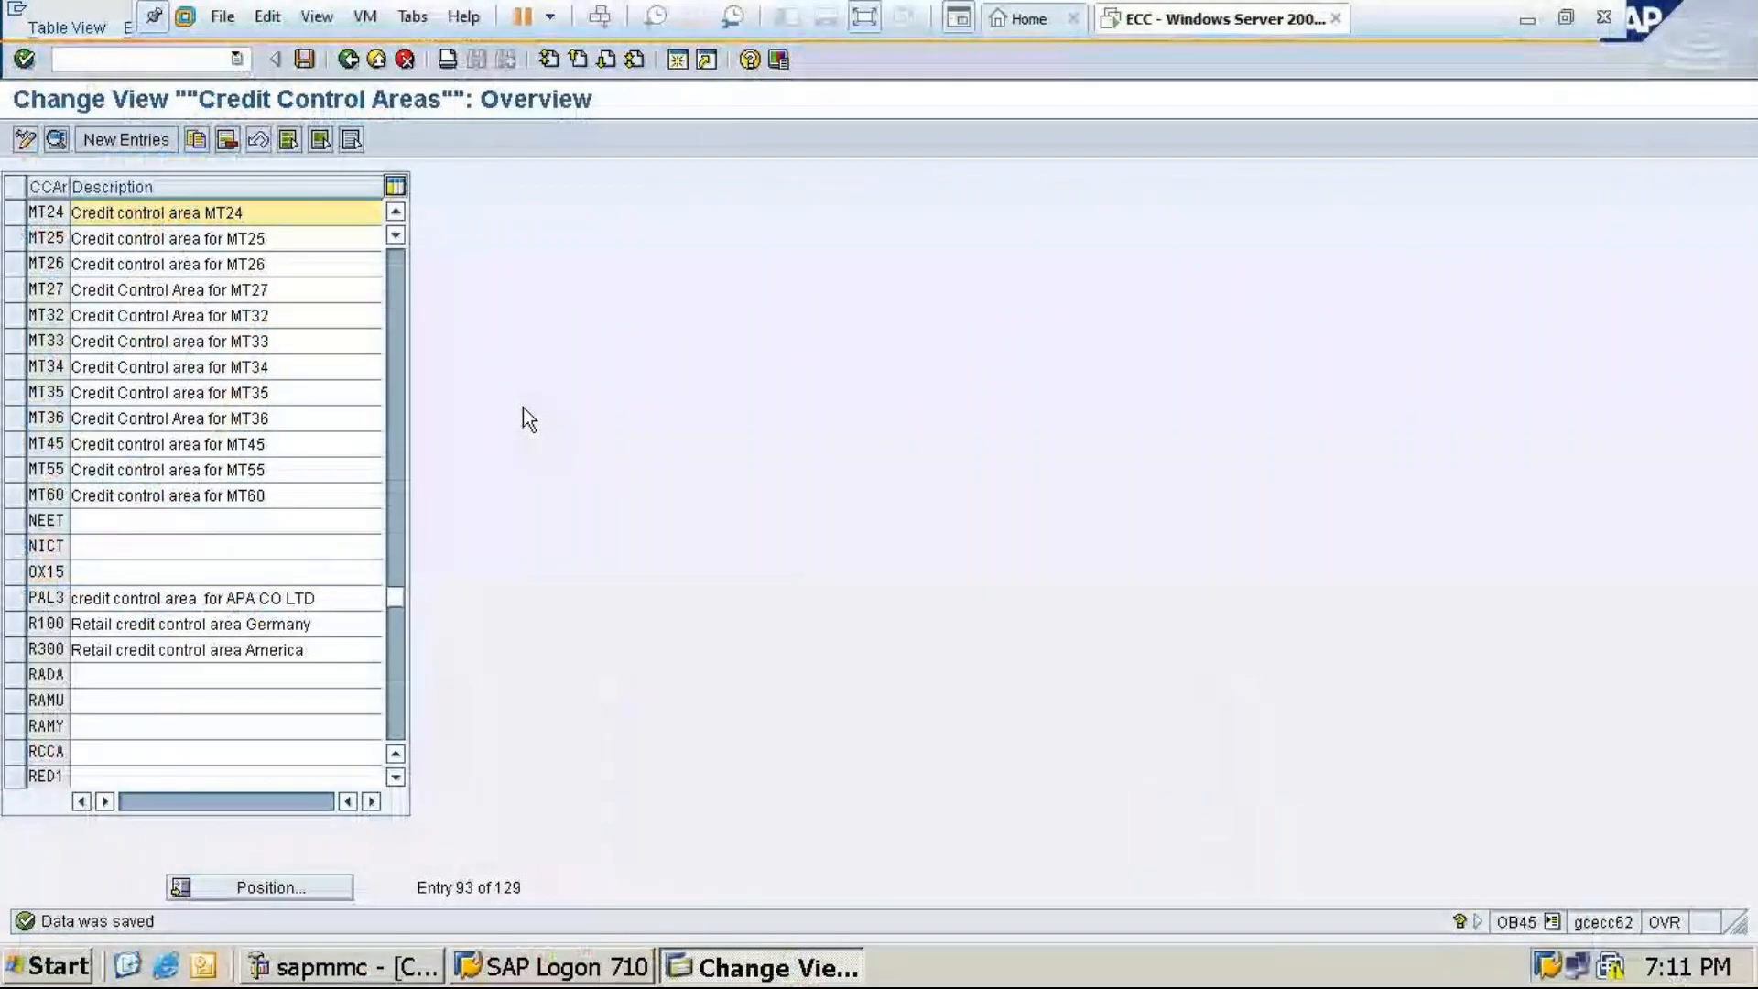
click(353, 60)
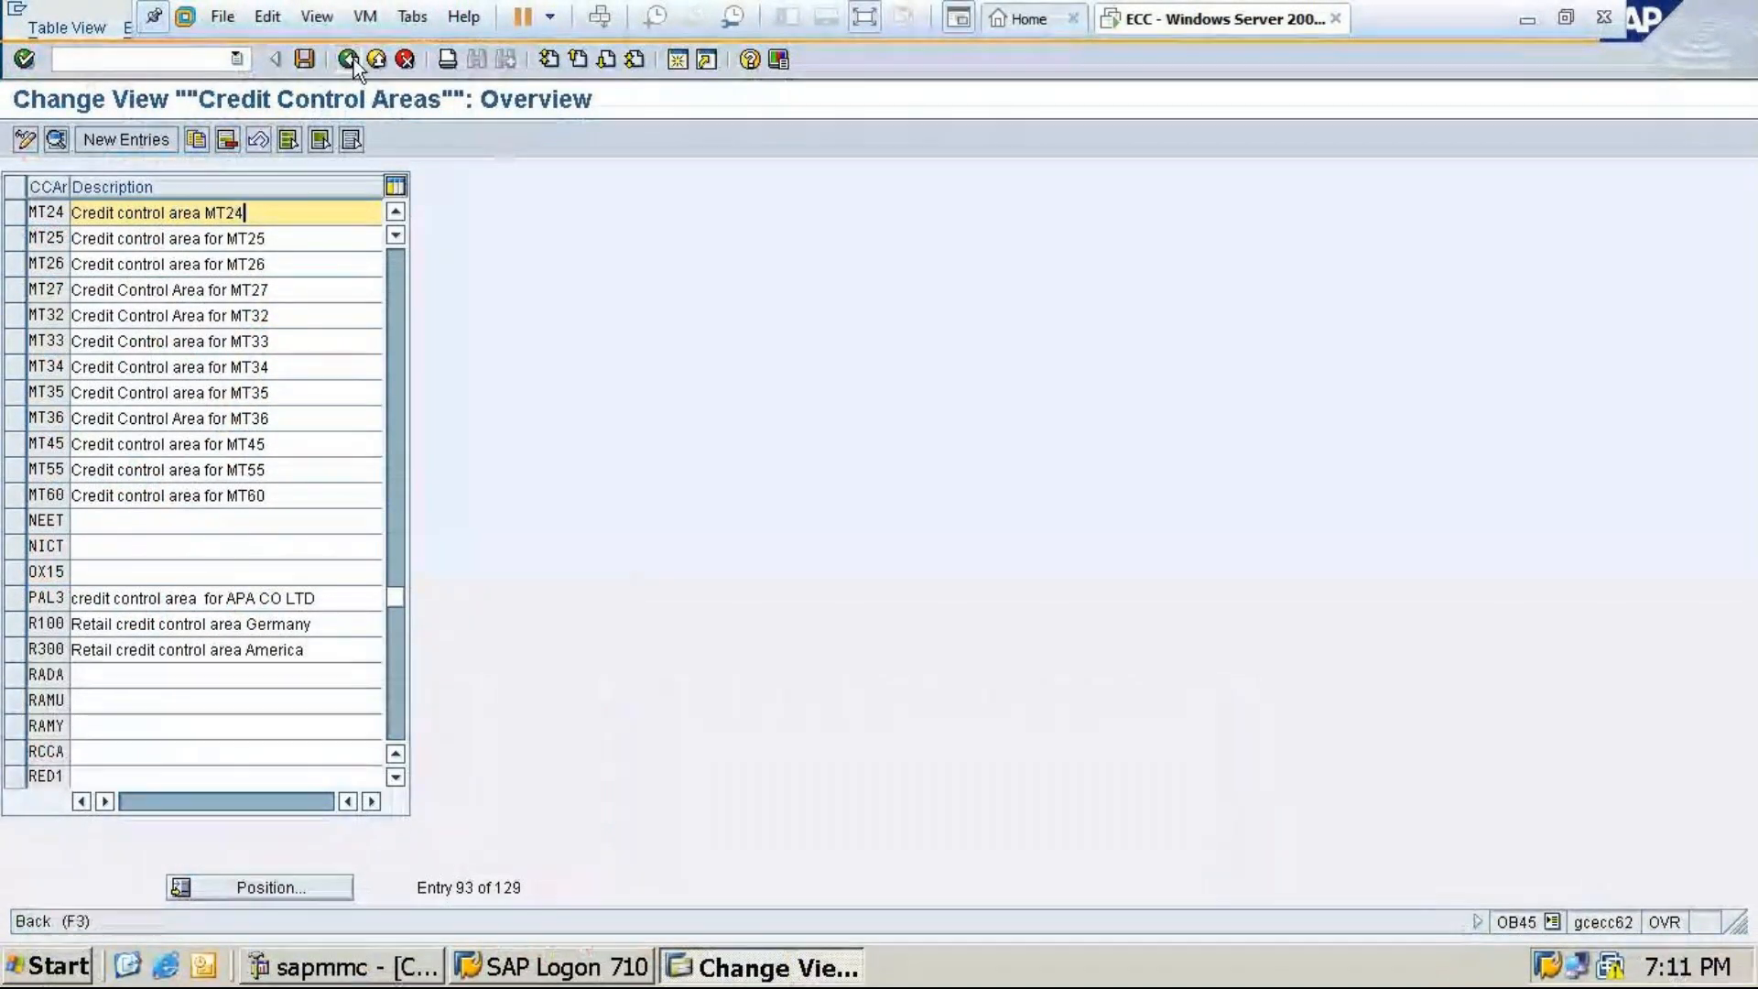
click(165, 58)
text(spro)
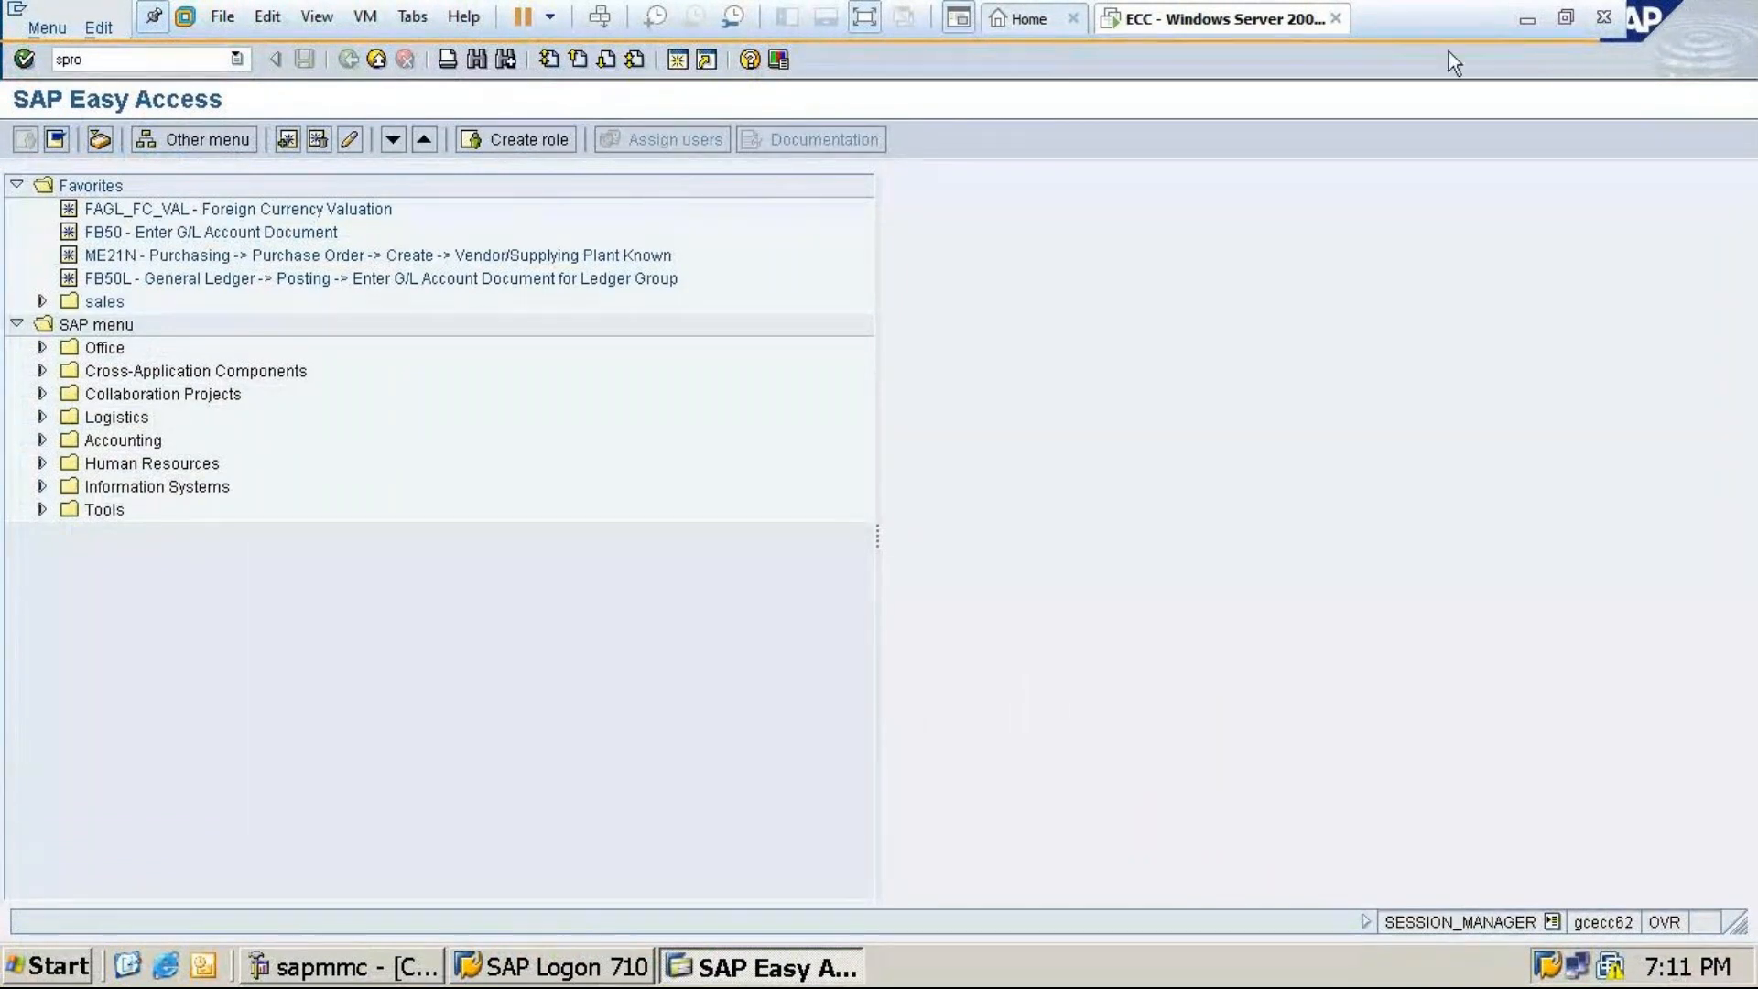
click(1526, 19)
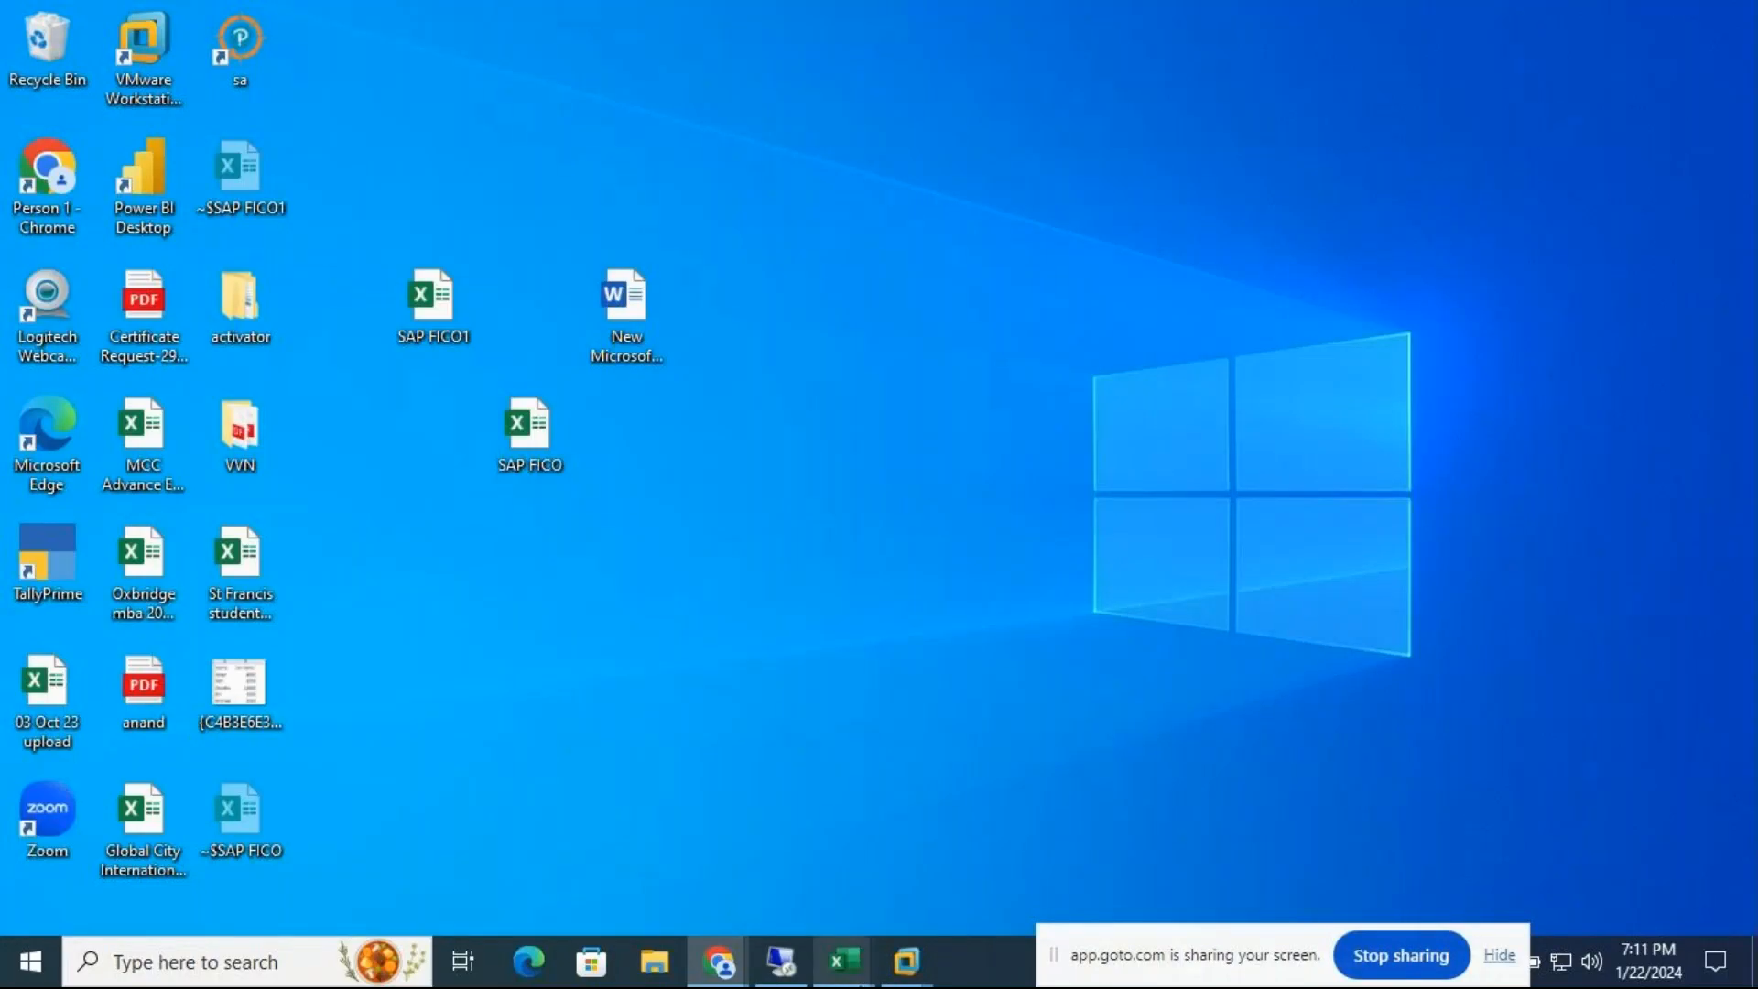
Review the SAP FICO1 Chart of Accounts sheet listing T-codes OB13–OB37, then return to SAP
mouse_move(852, 979)
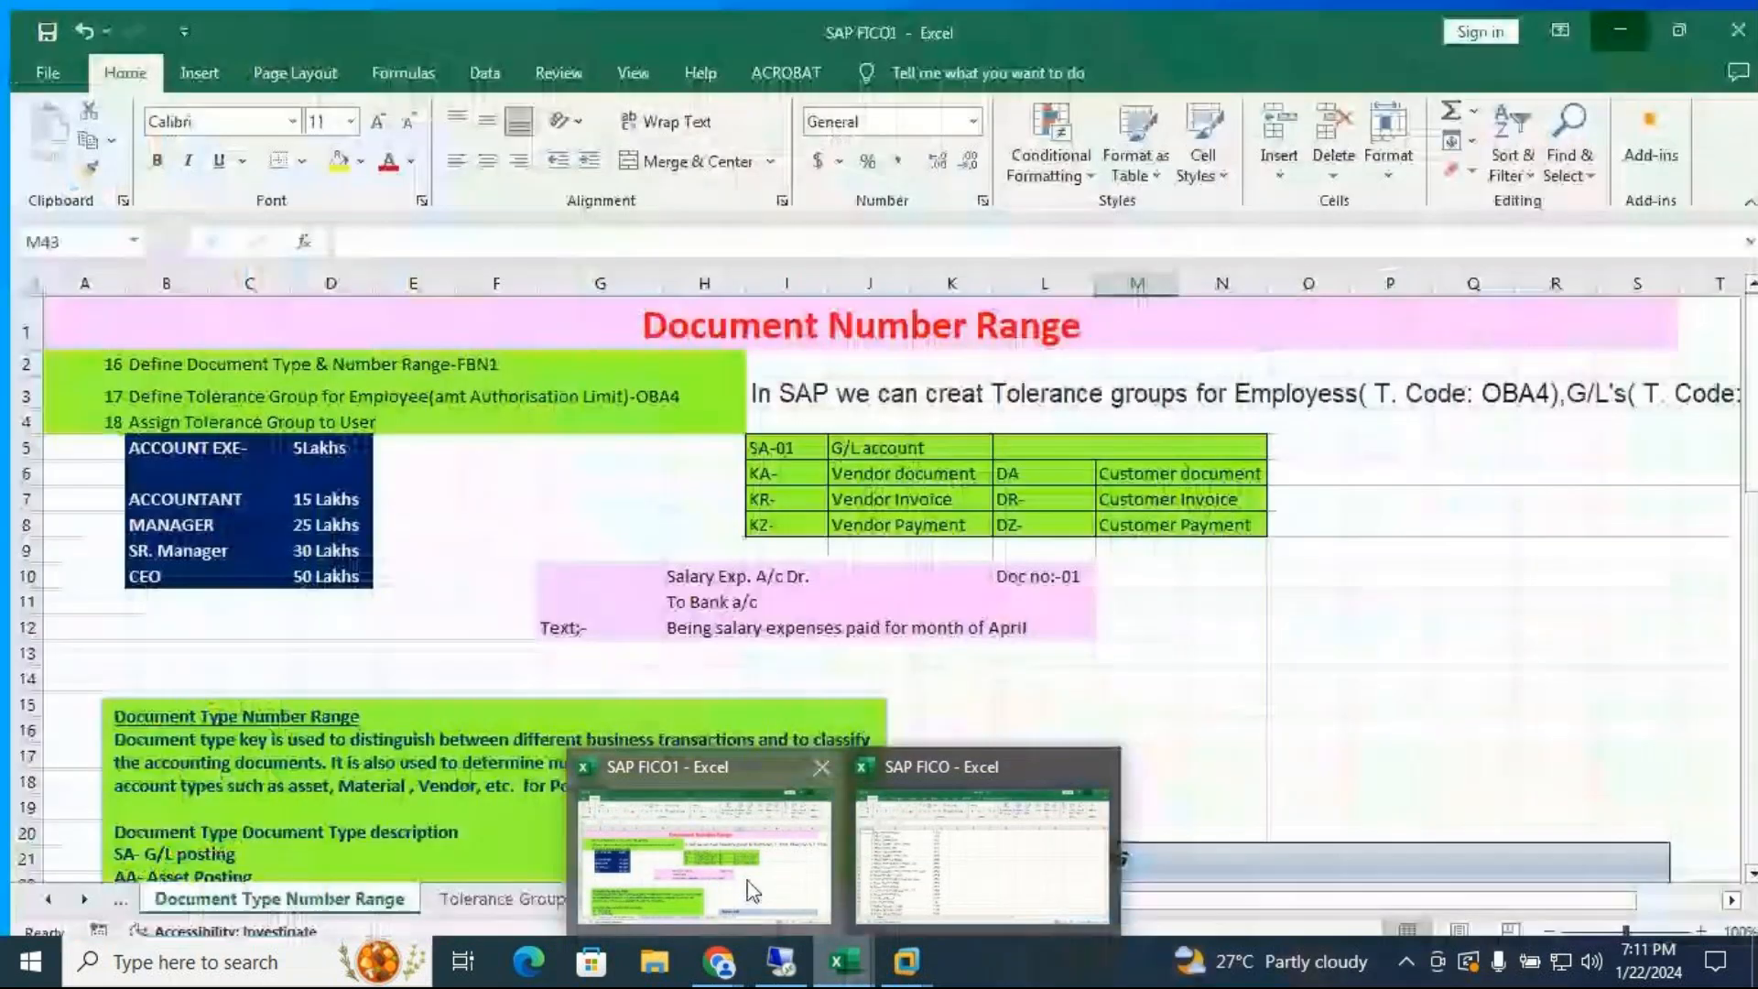
click(751, 888)
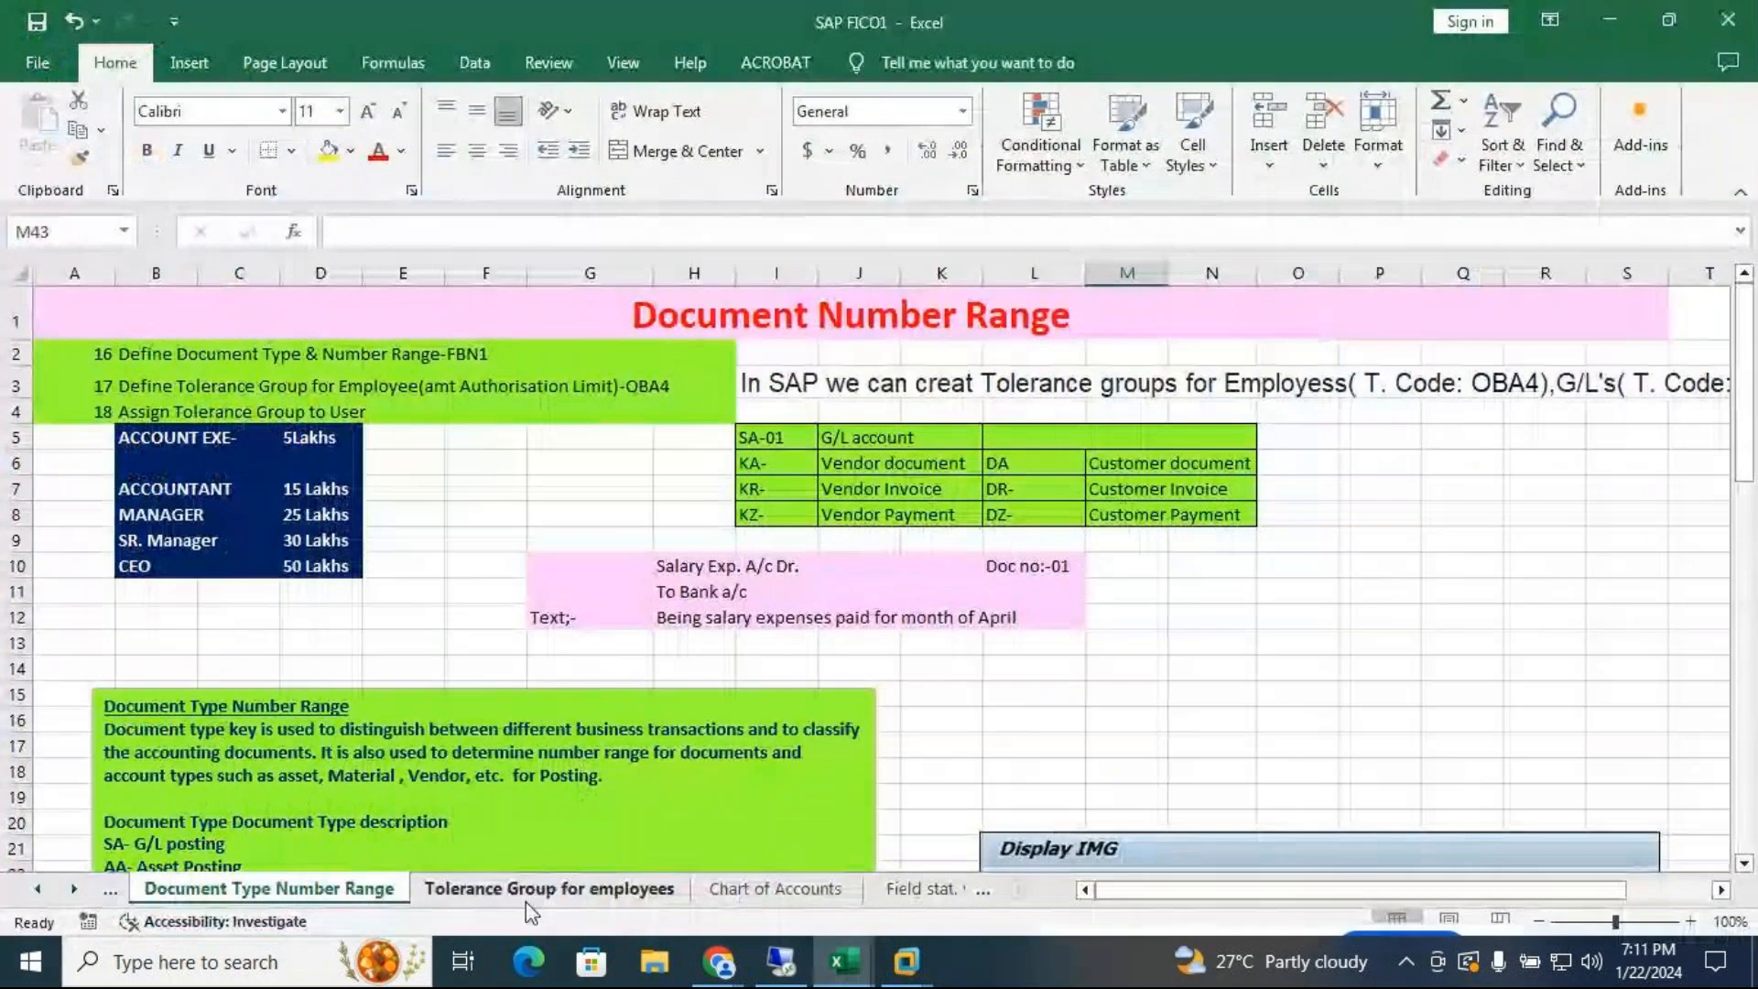
click(775, 889)
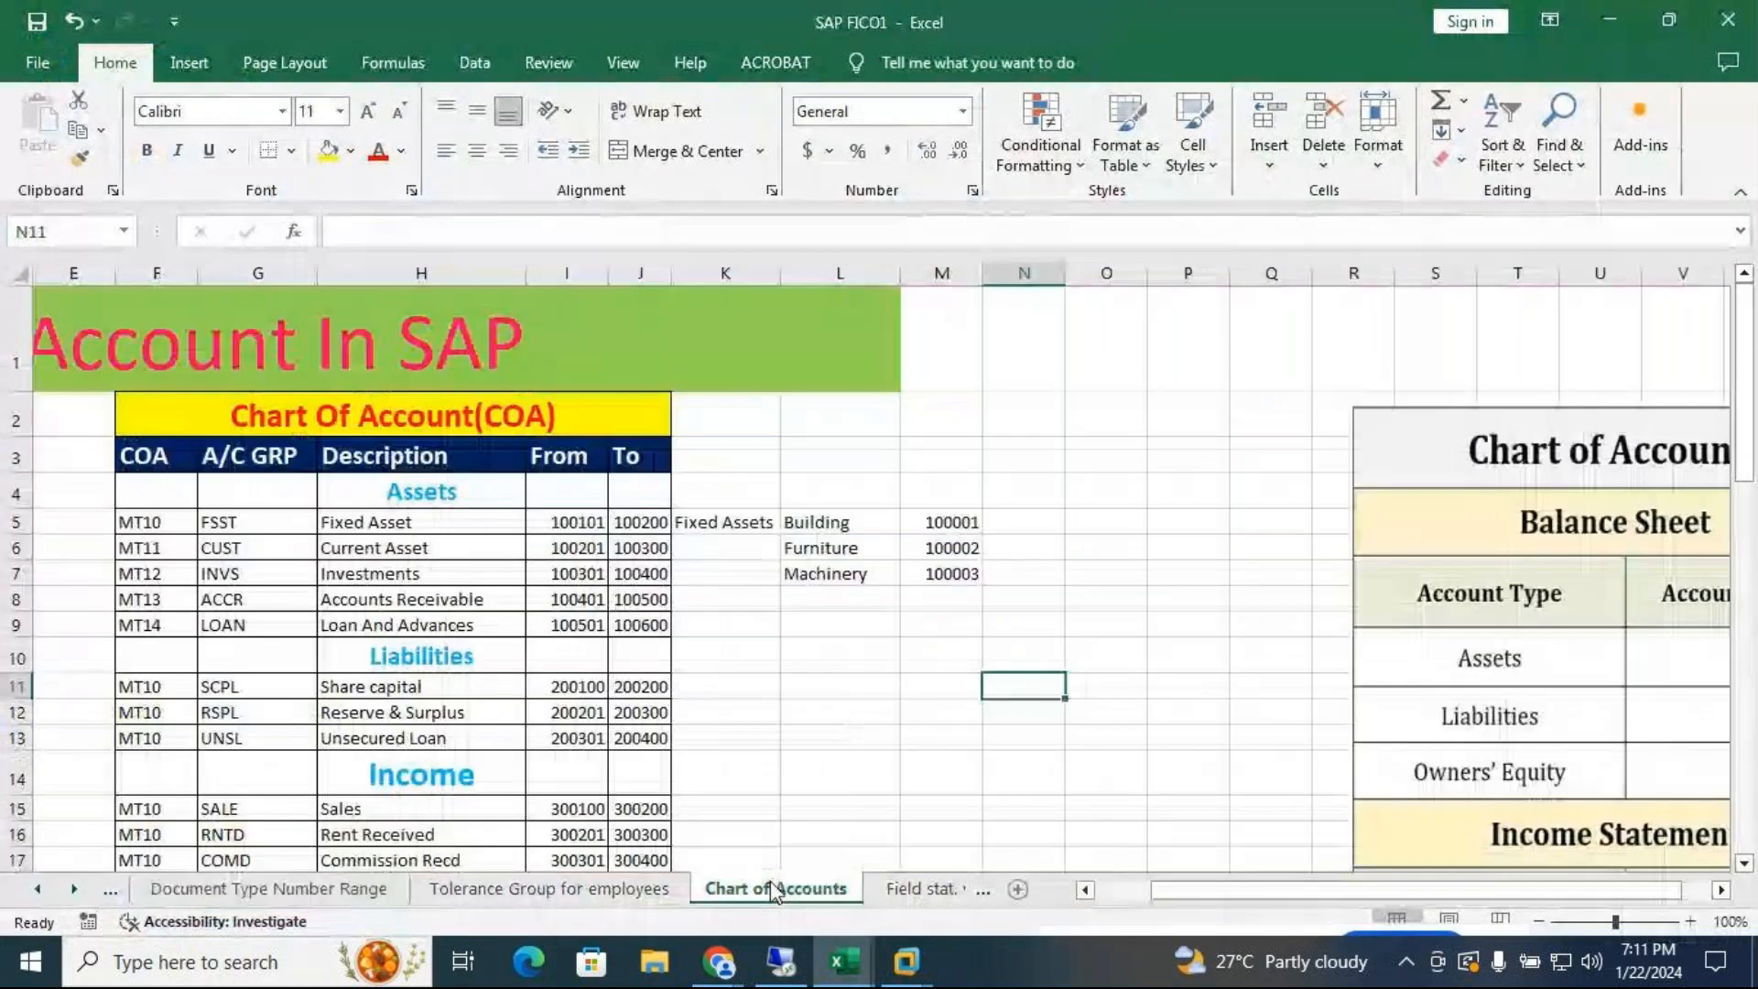
drag(1745, 394, 1740, 315)
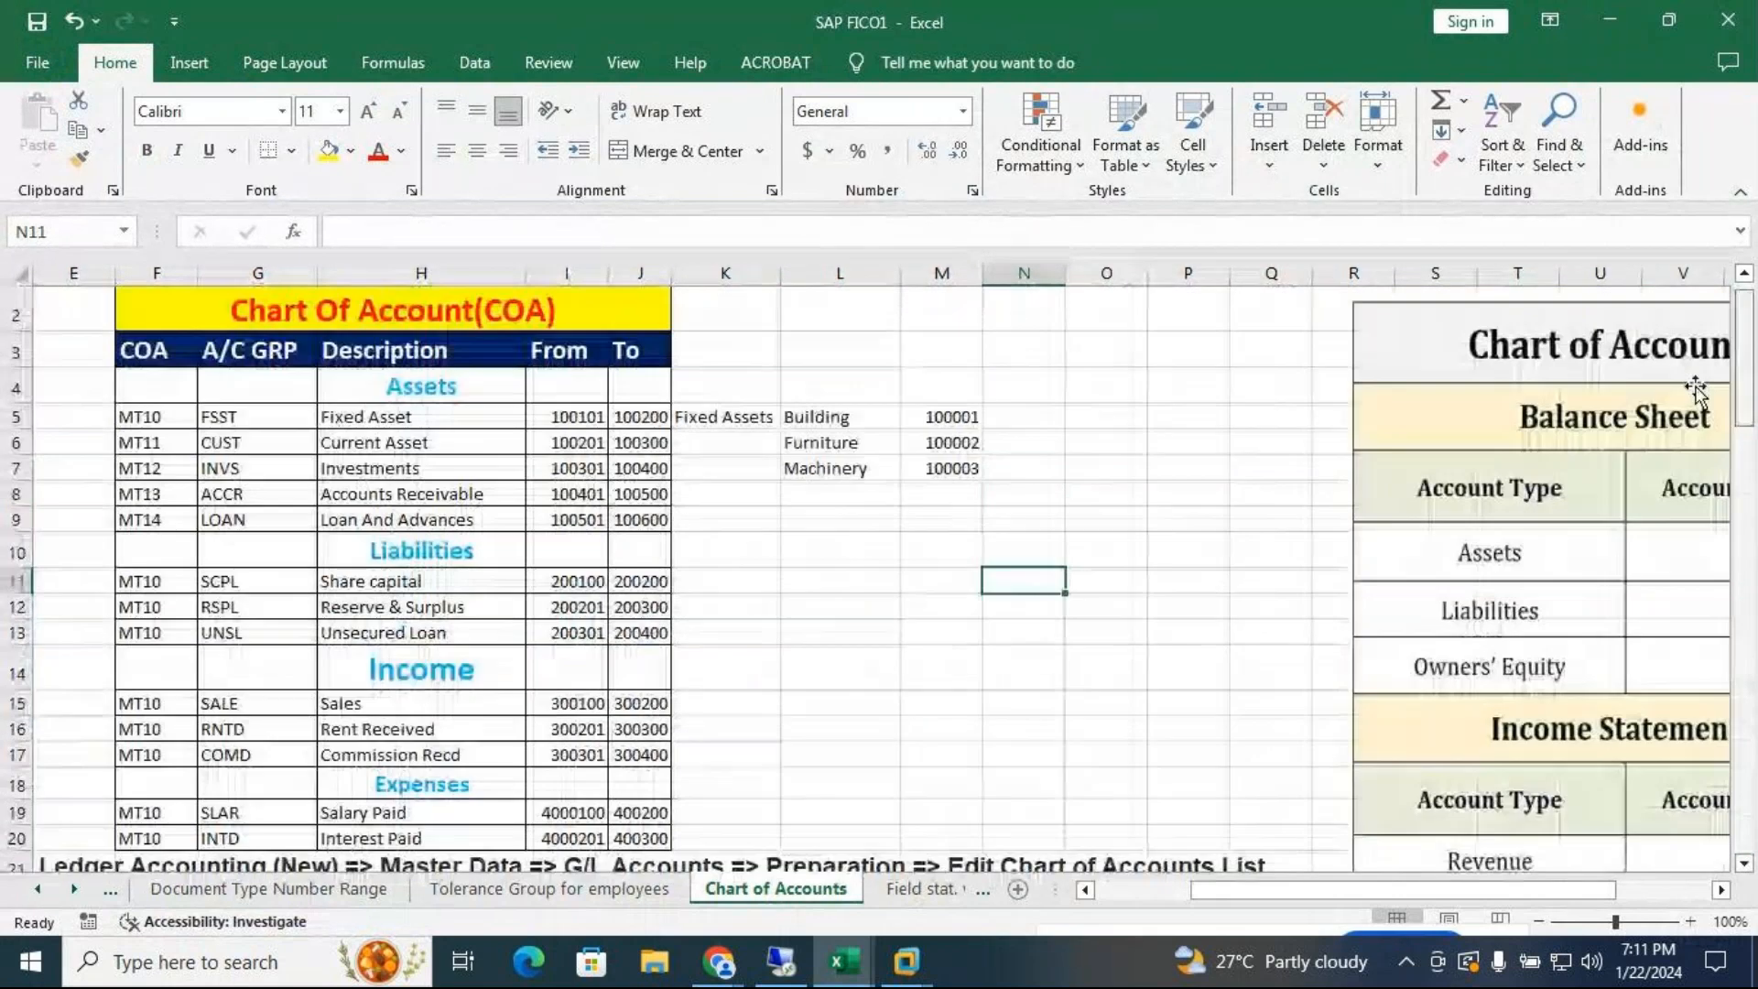
drag(1275, 893, 1181, 898)
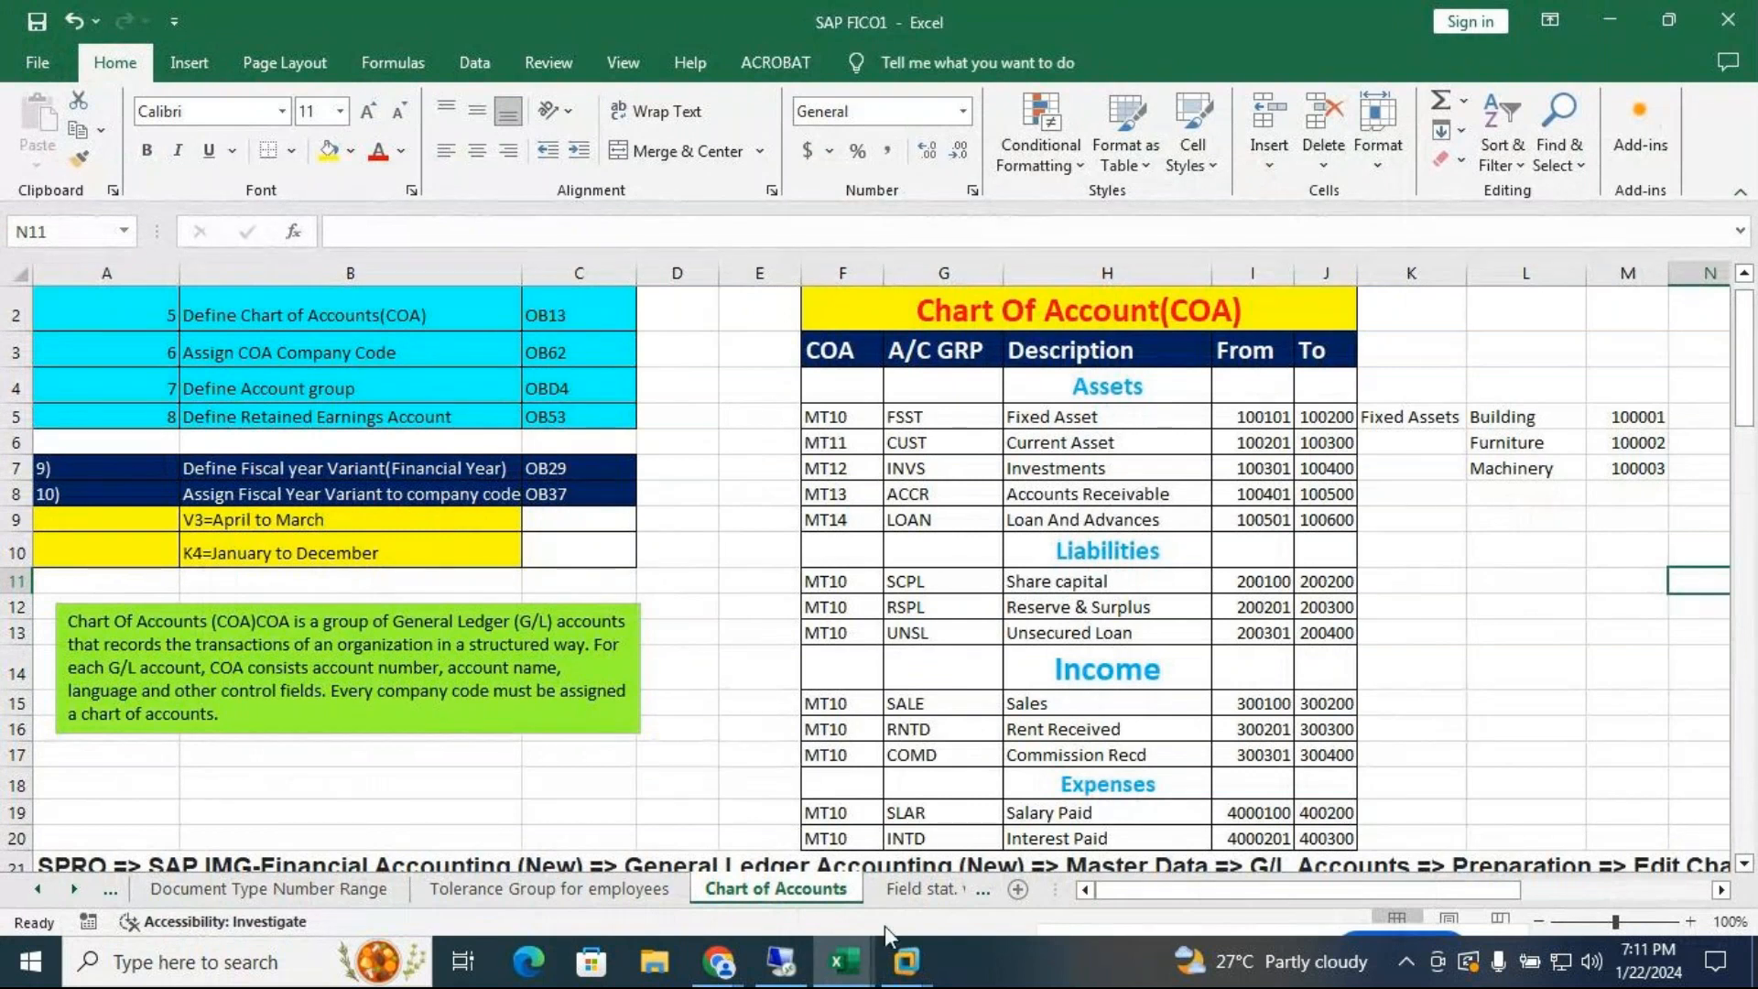
click(907, 961)
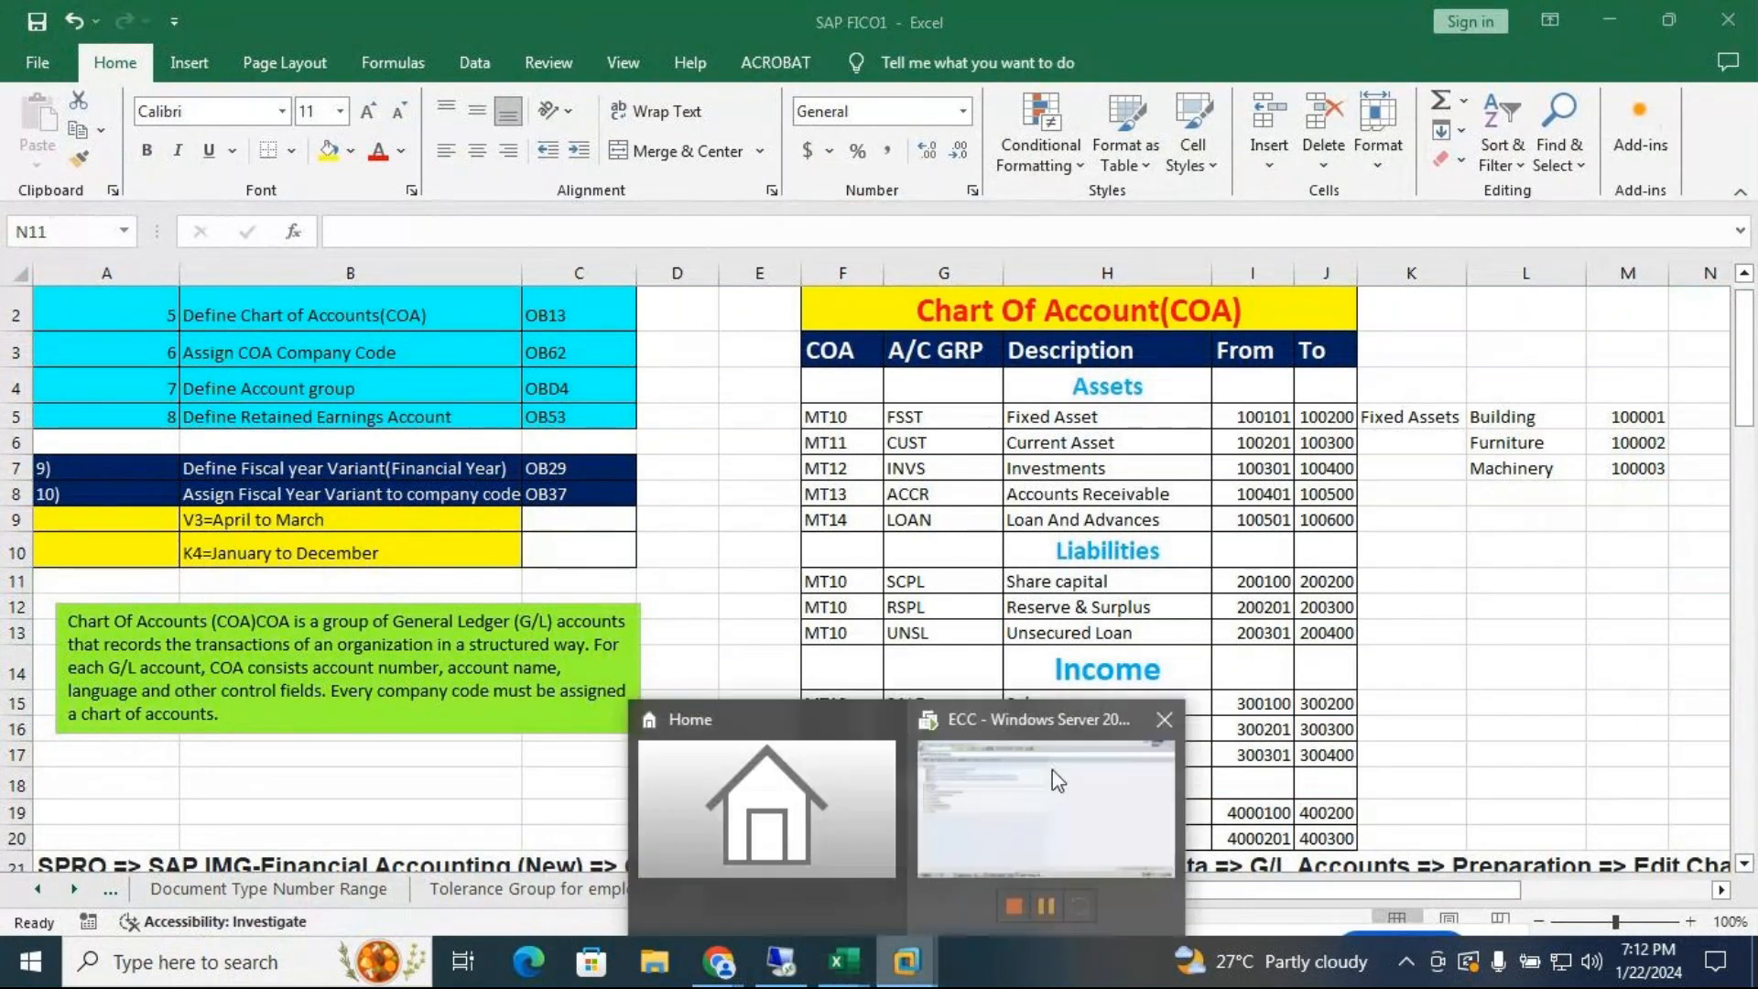
click(1040, 777)
Create a new chart of accounts MT24 described as 'COA for MT24' in OB13
text(/)
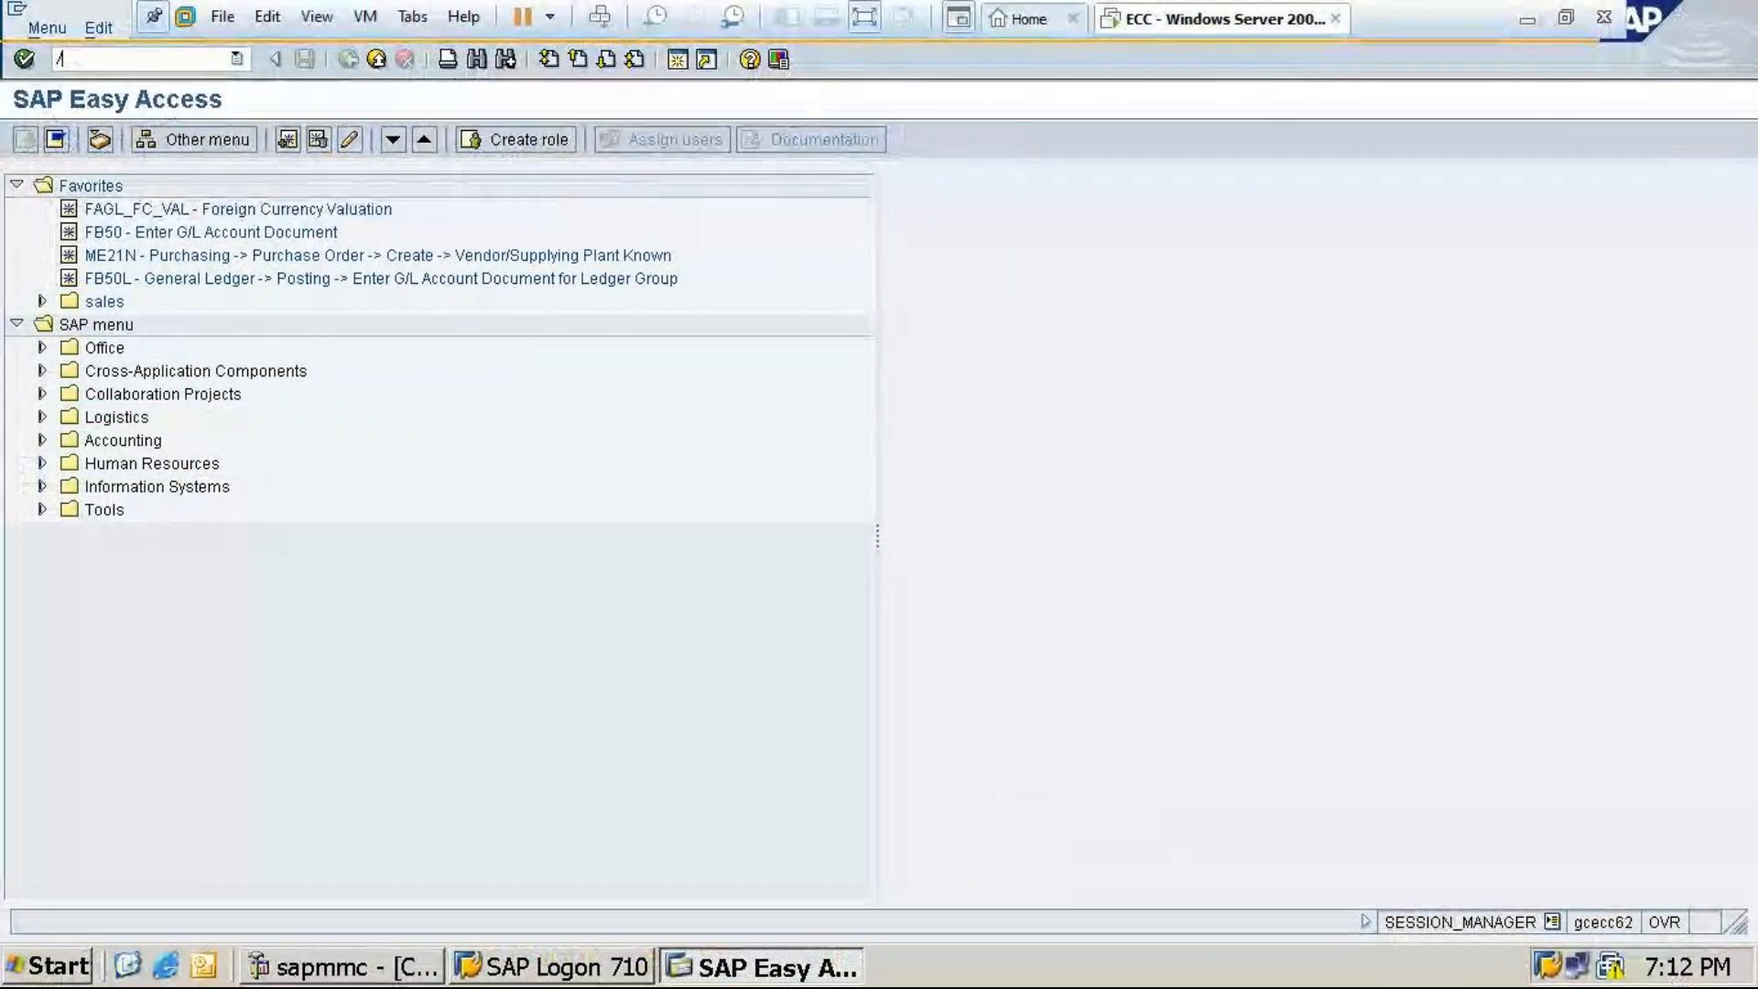
text(nd)
text(b13)
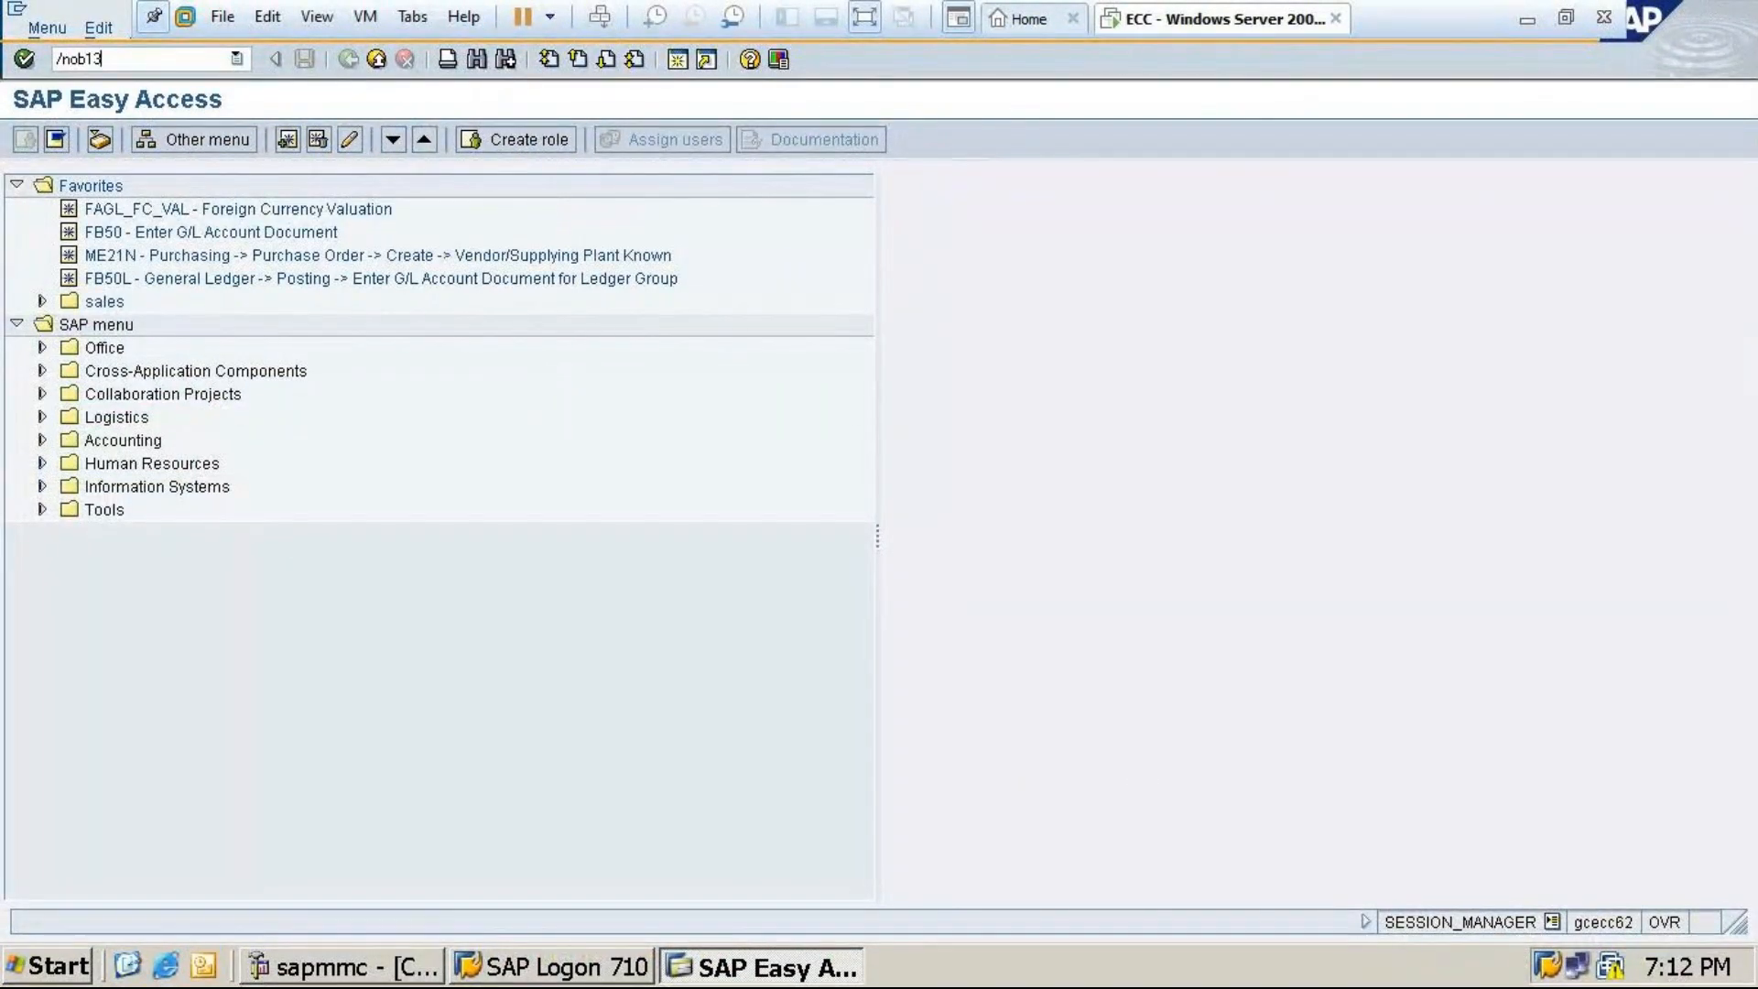
key(Return)
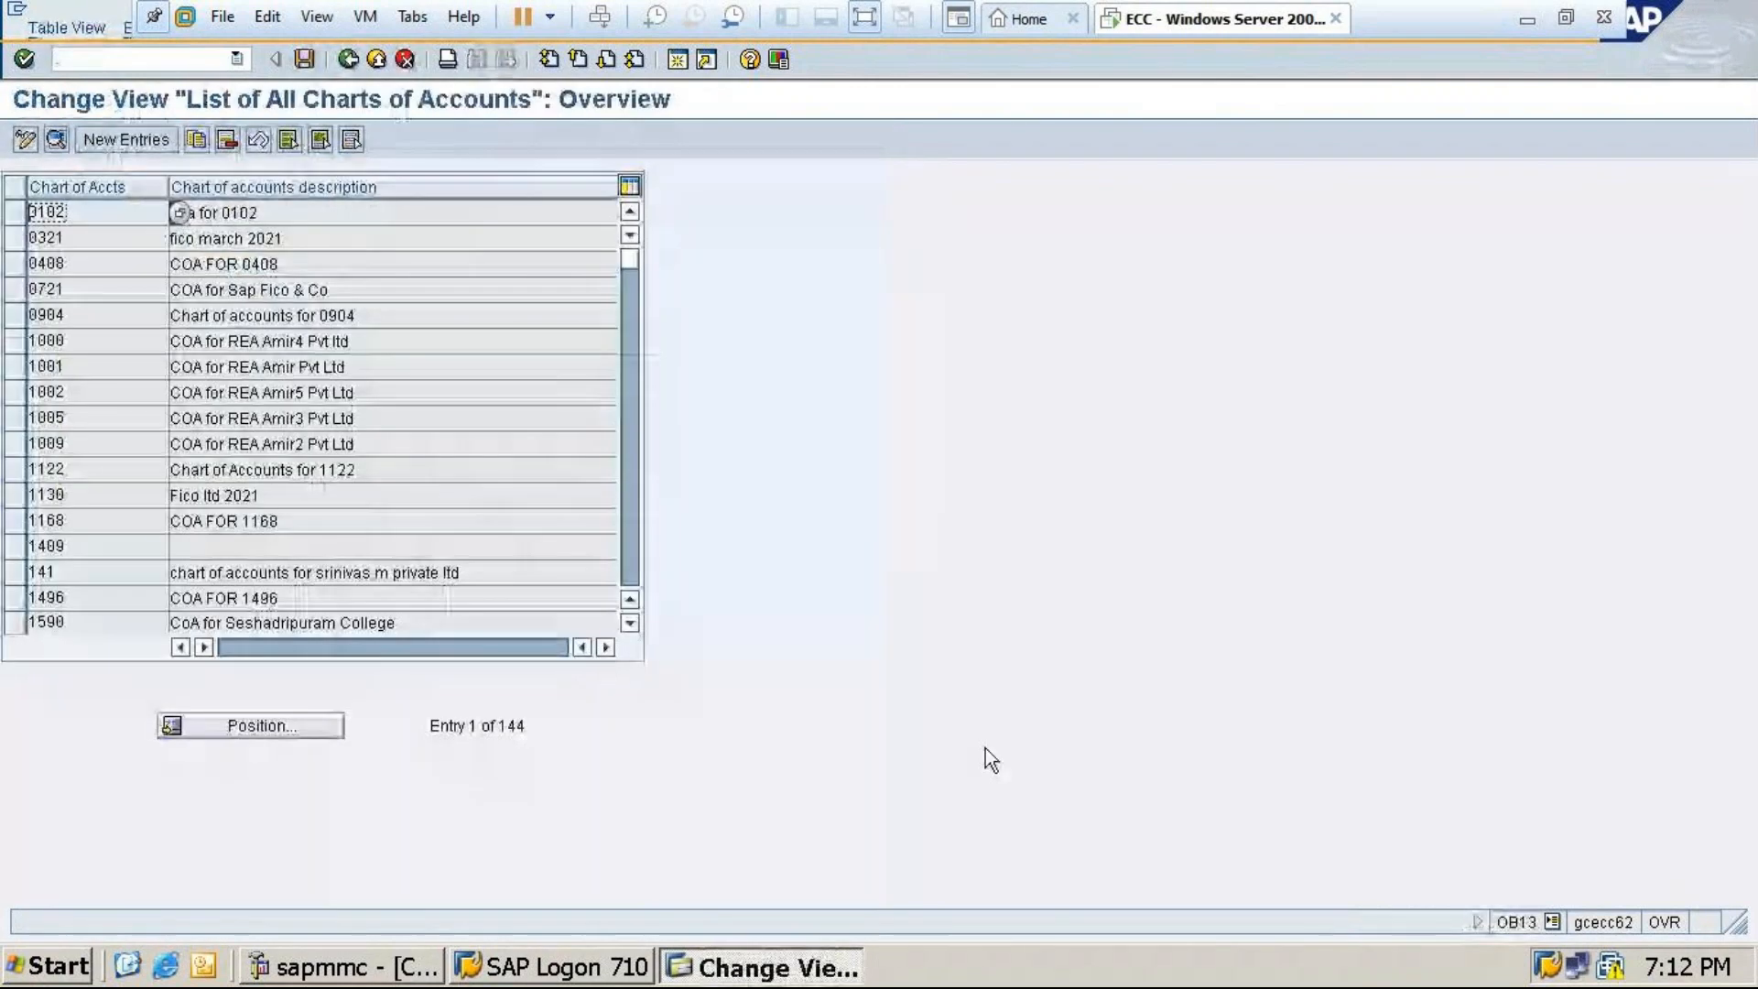
click(136, 143)
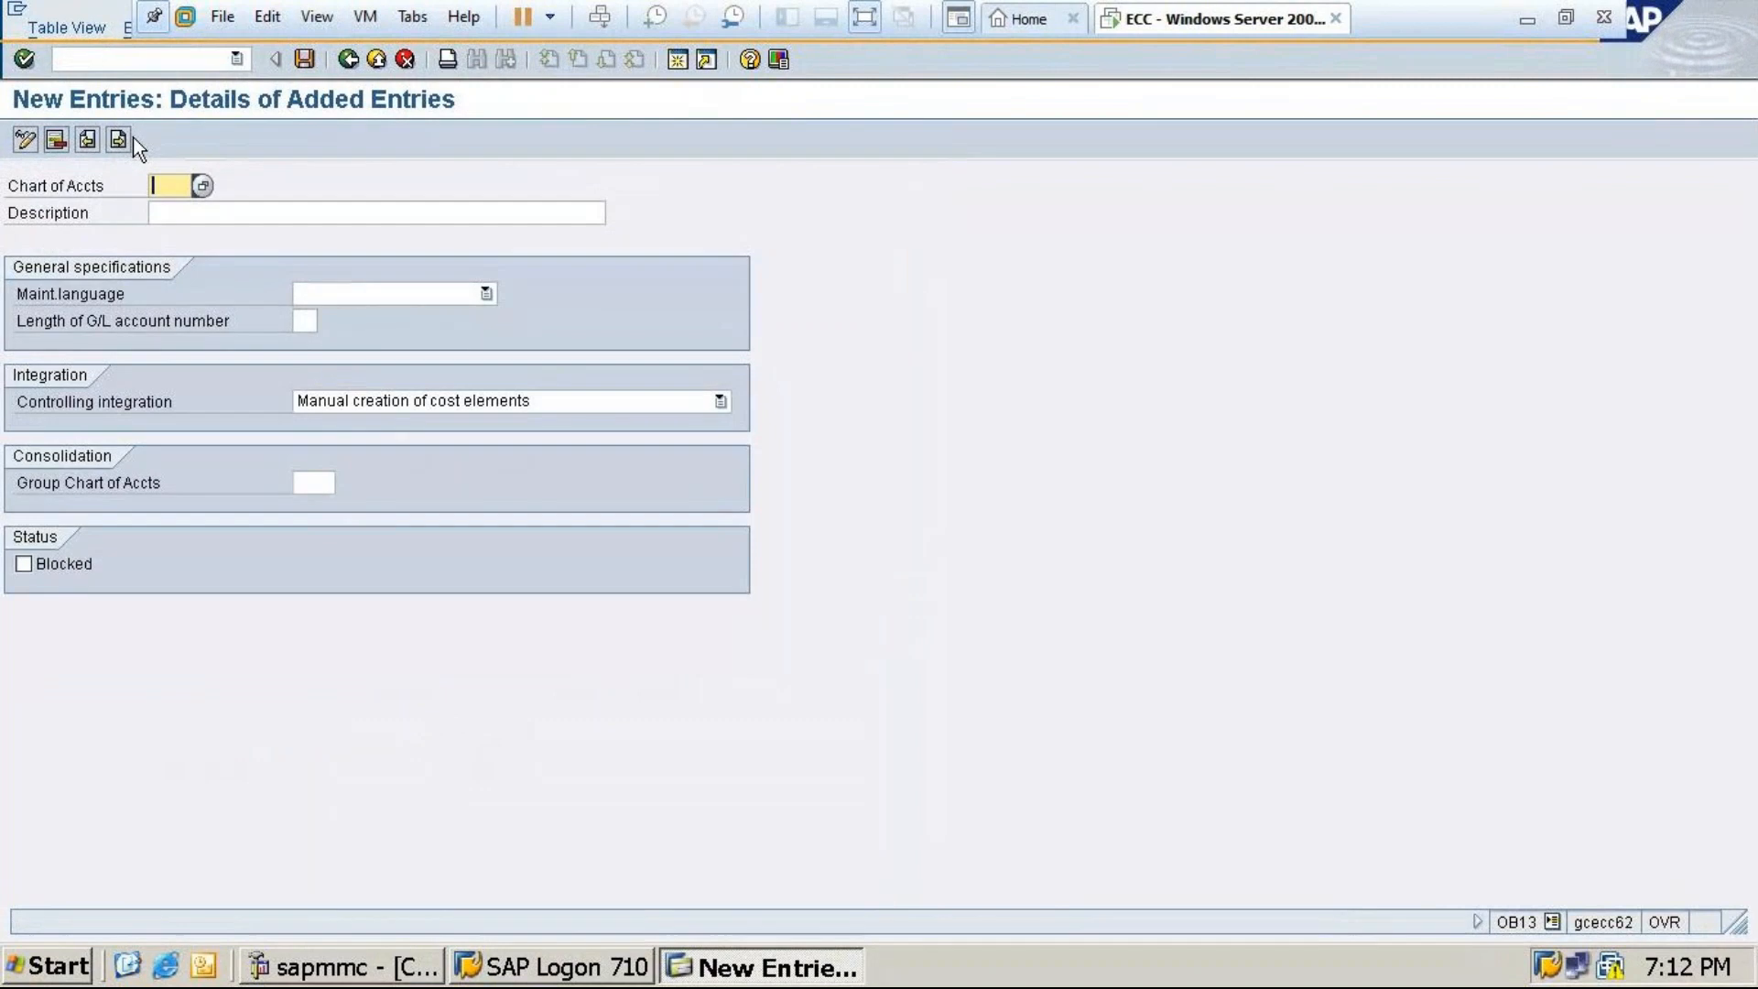
text(MT24)
click(169, 211)
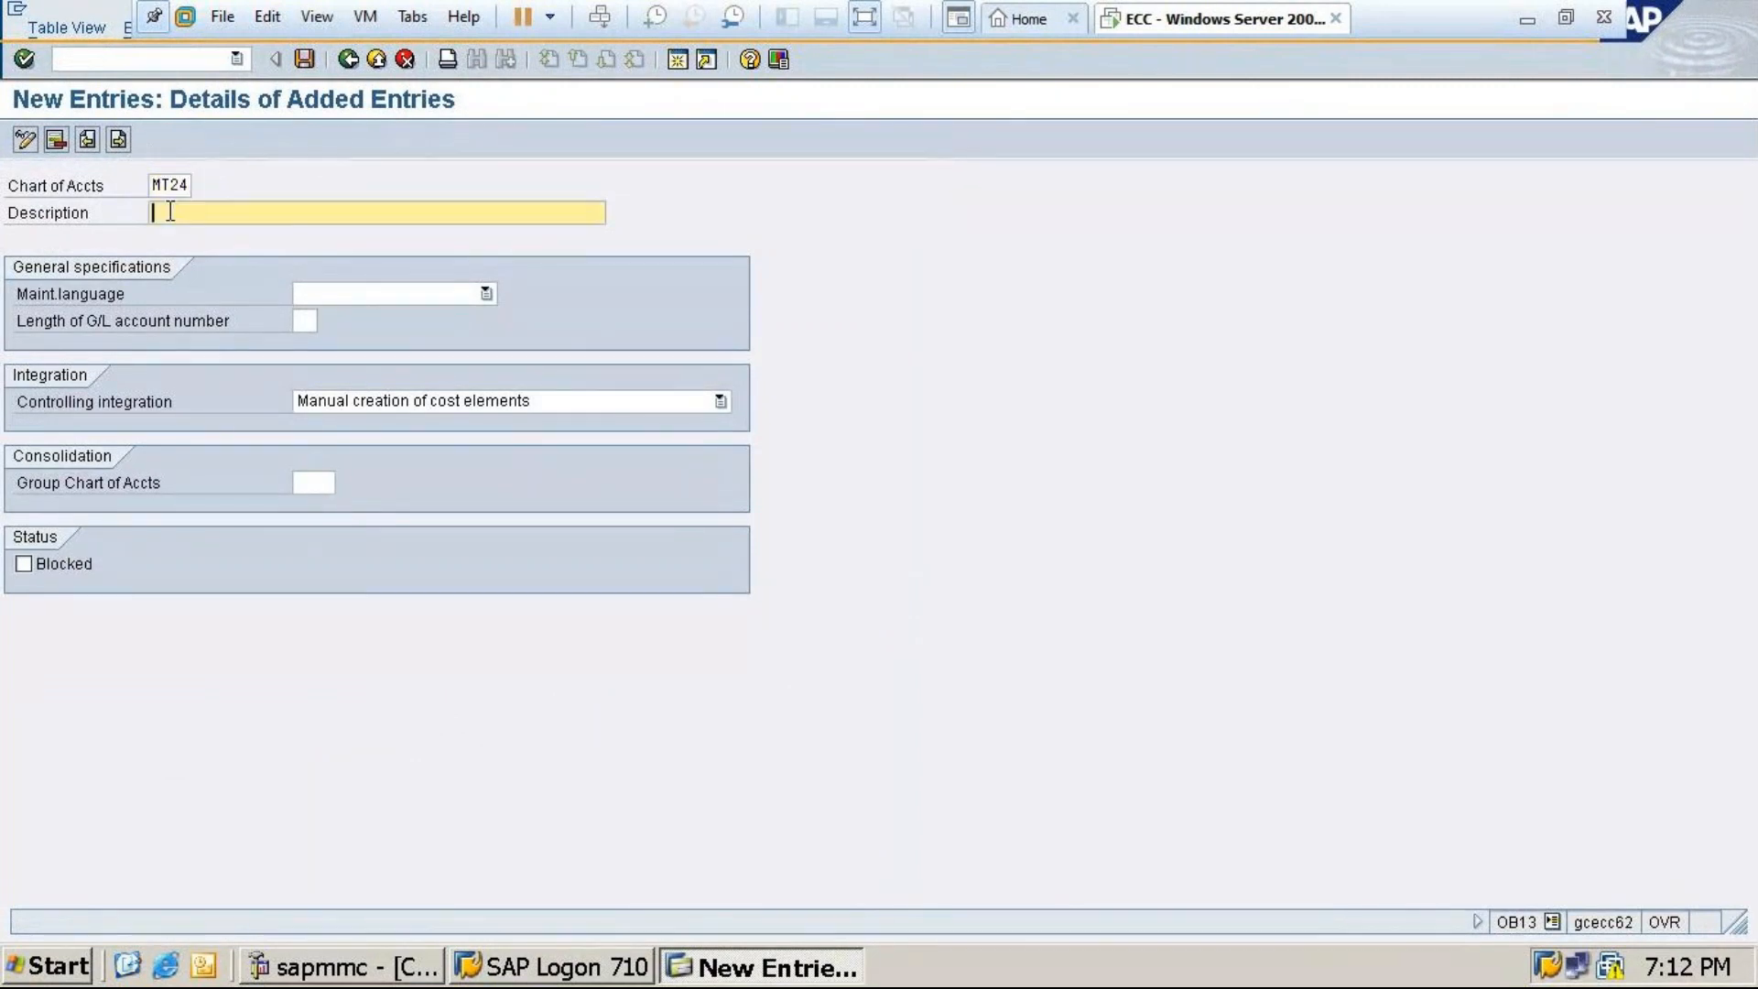
text(COA for MT24)
Set English as maintenance language, G/L length 6, and automatic cost element creation
click(333, 291)
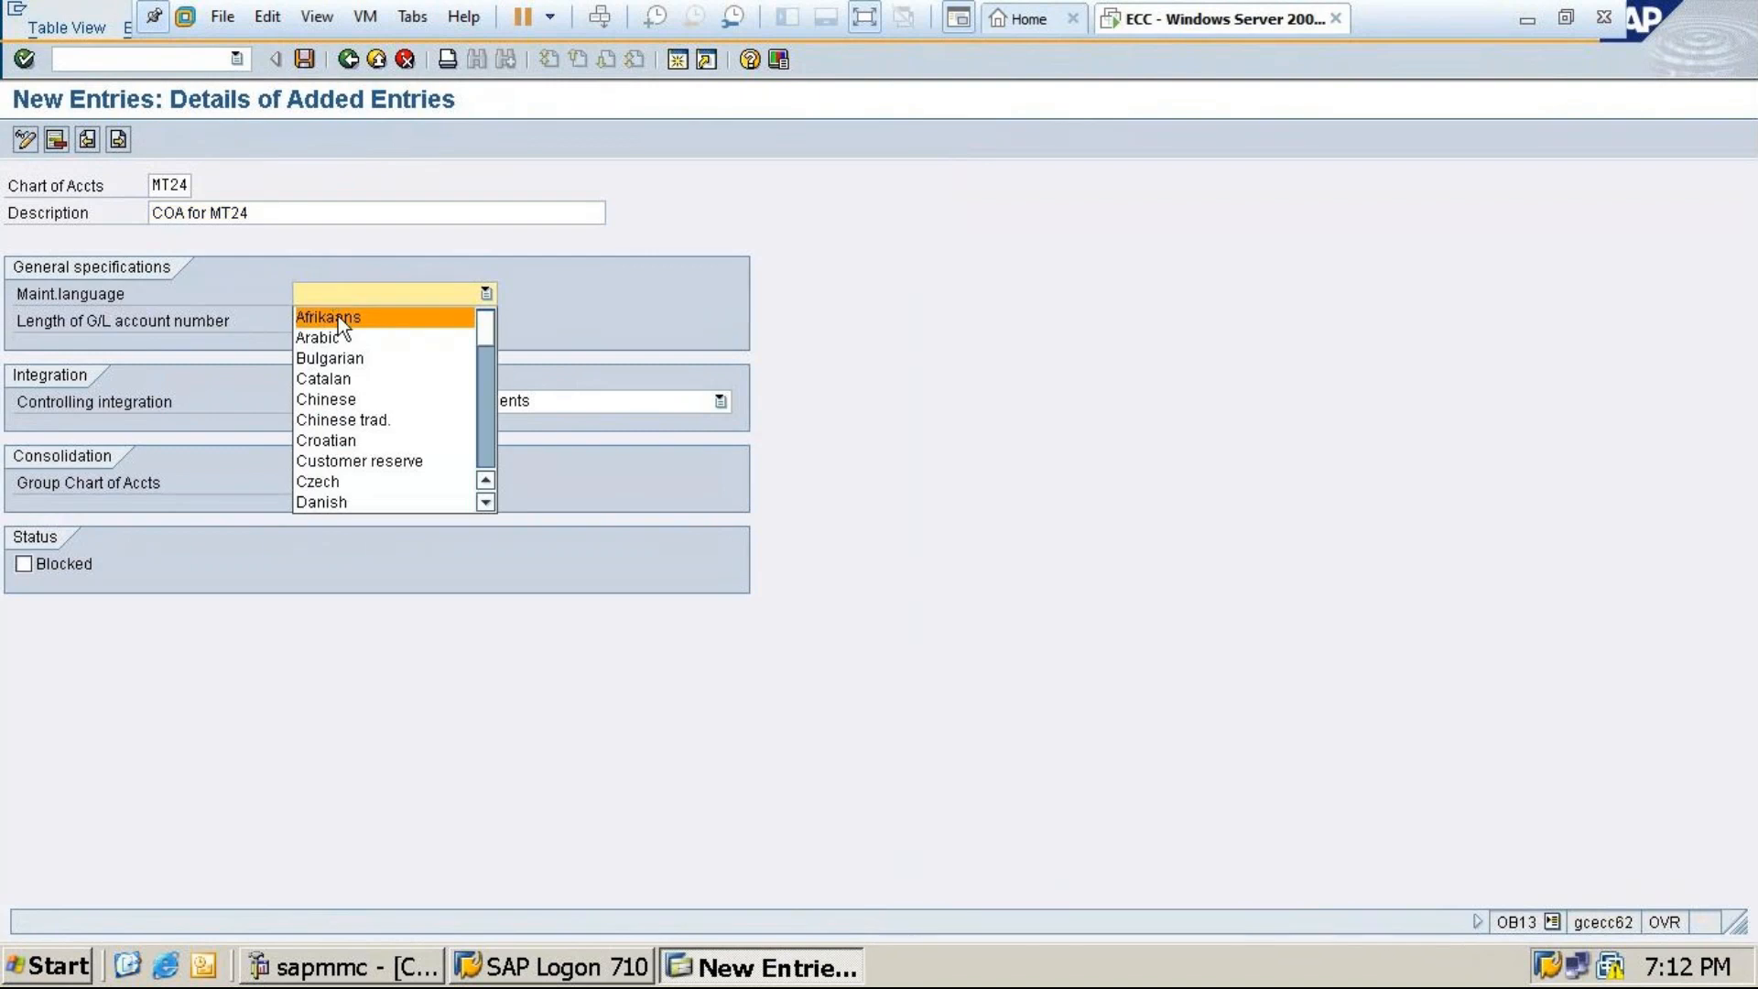
drag(488, 333, 487, 355)
click(350, 419)
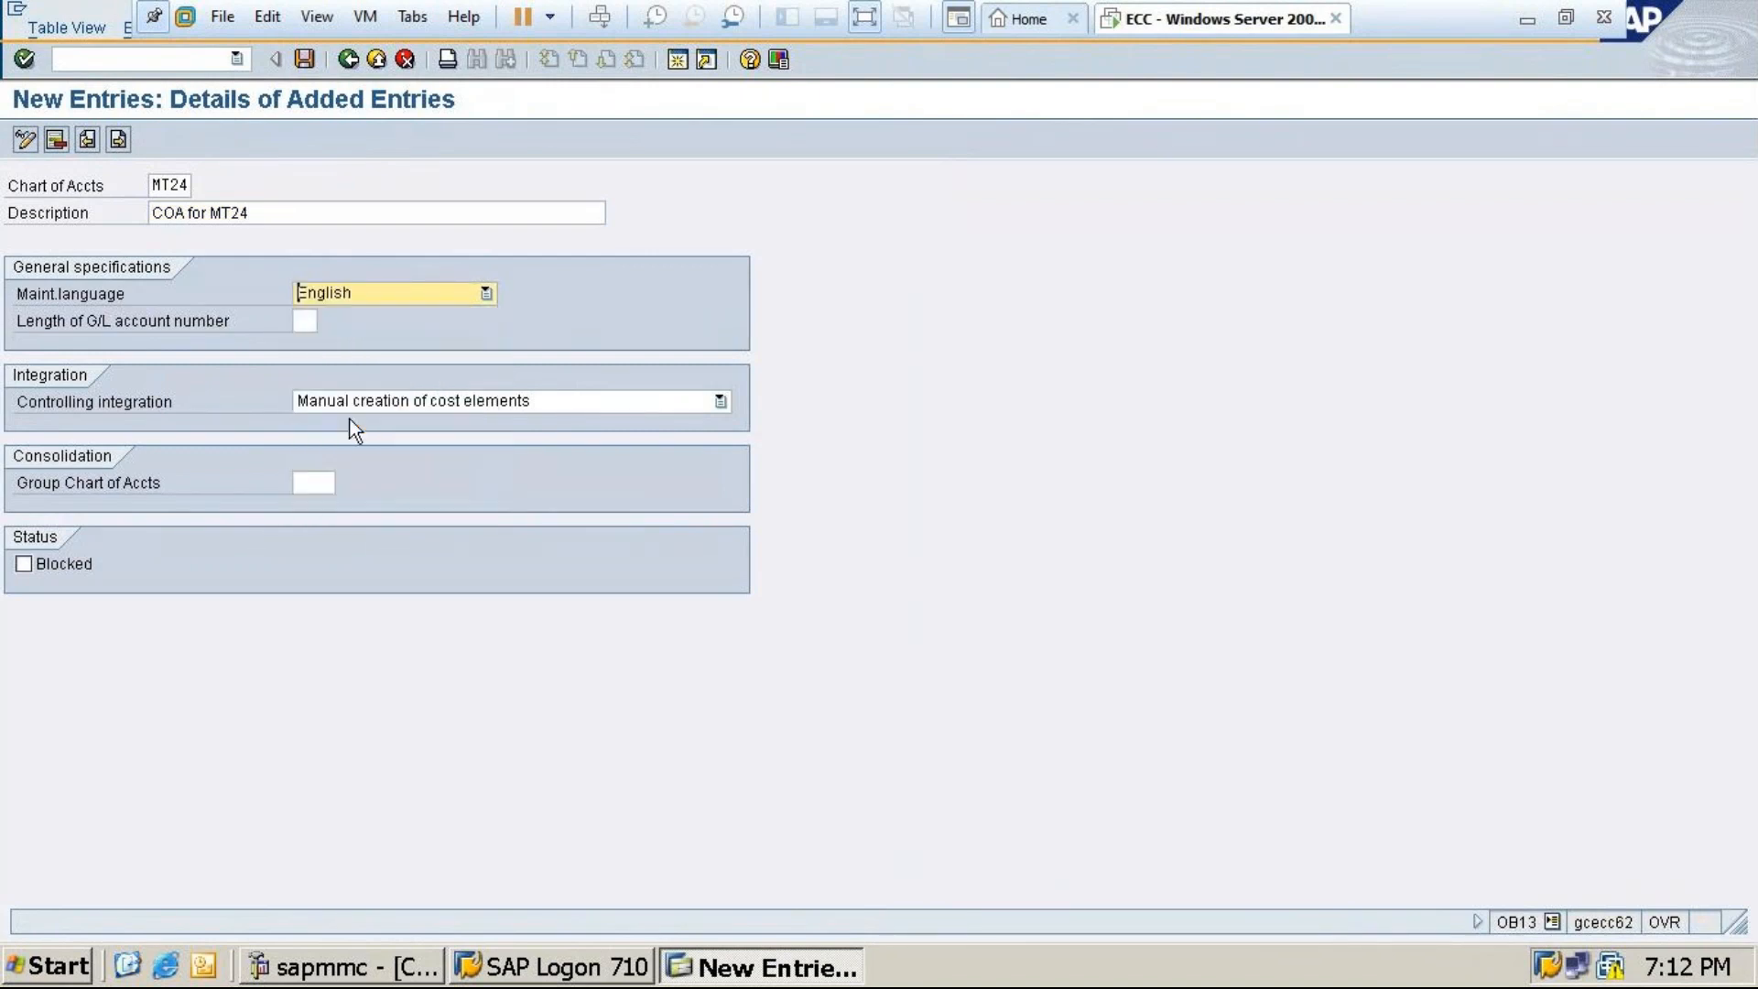
click(307, 322)
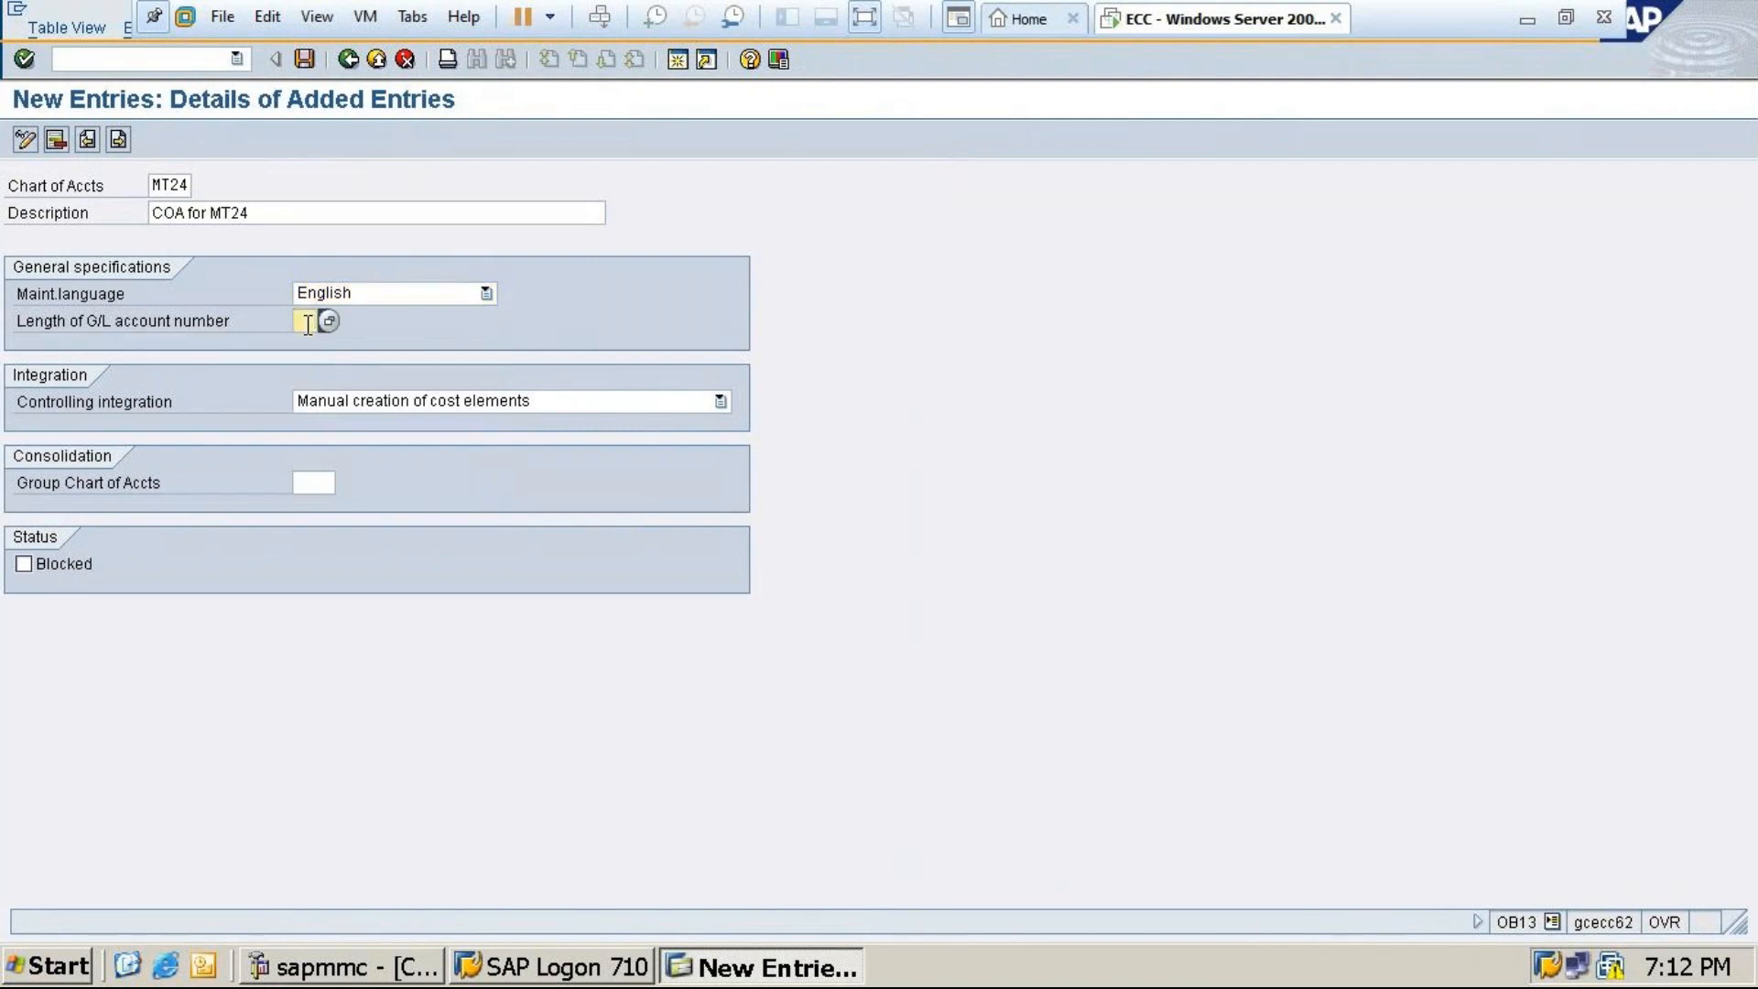
text(6)
click(403, 400)
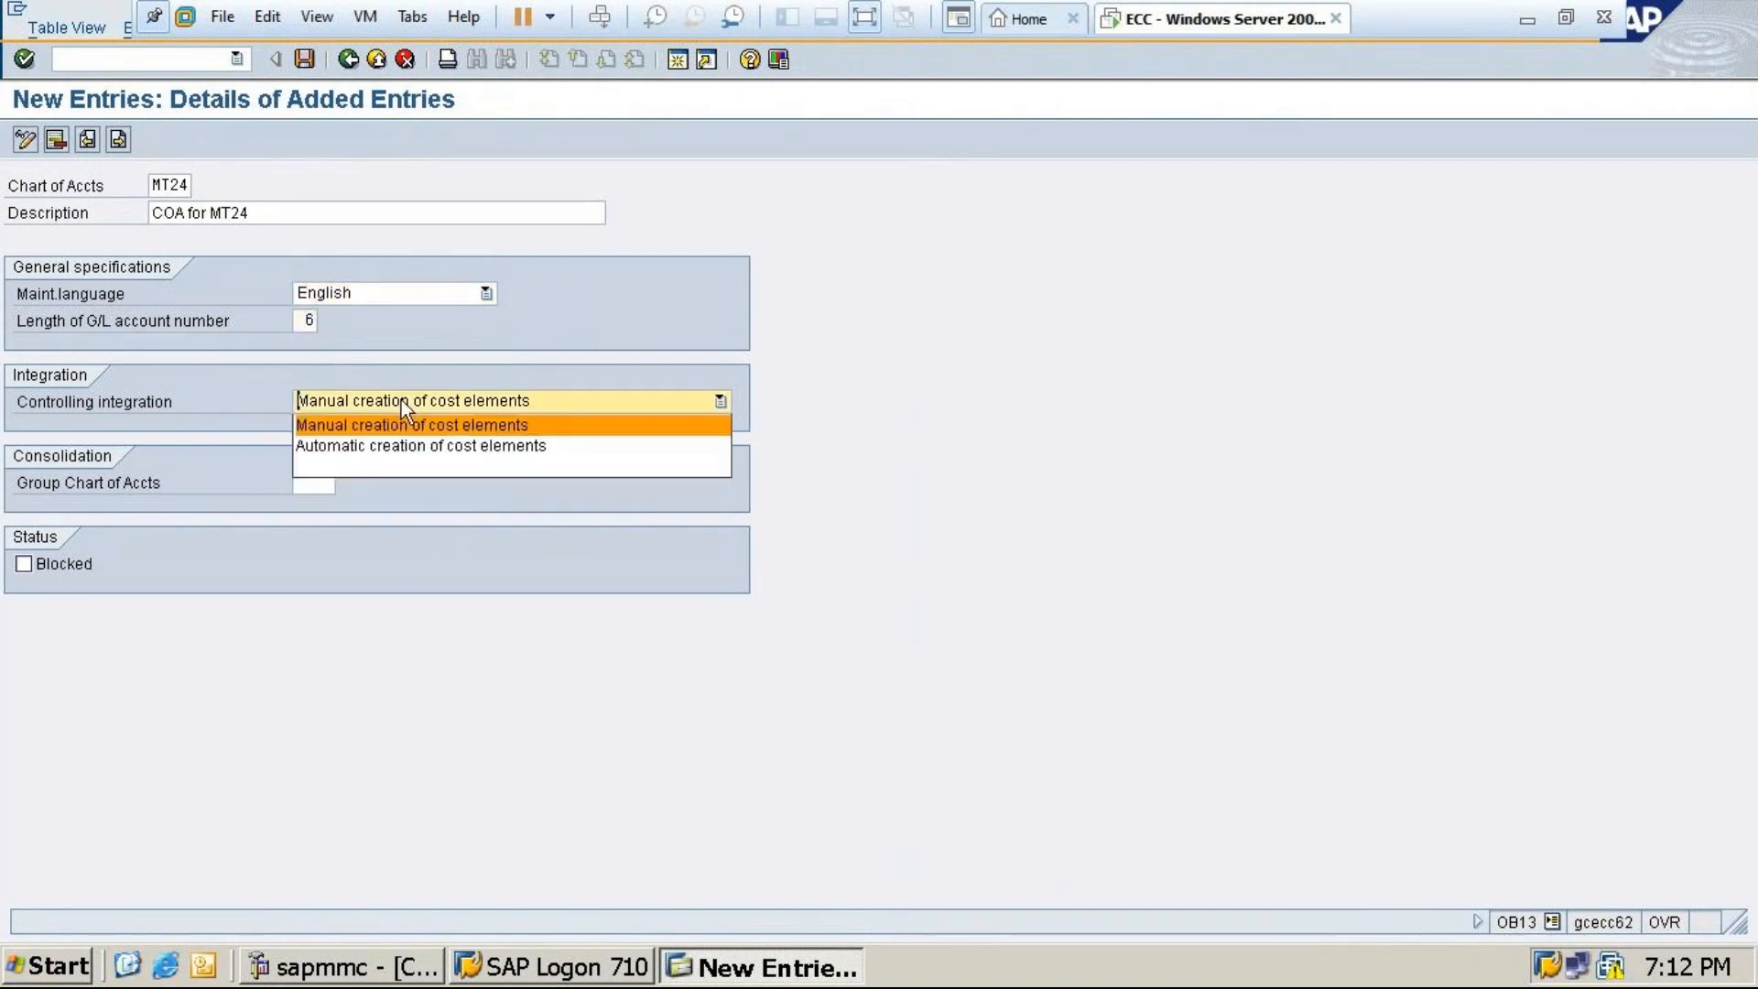
click(366, 447)
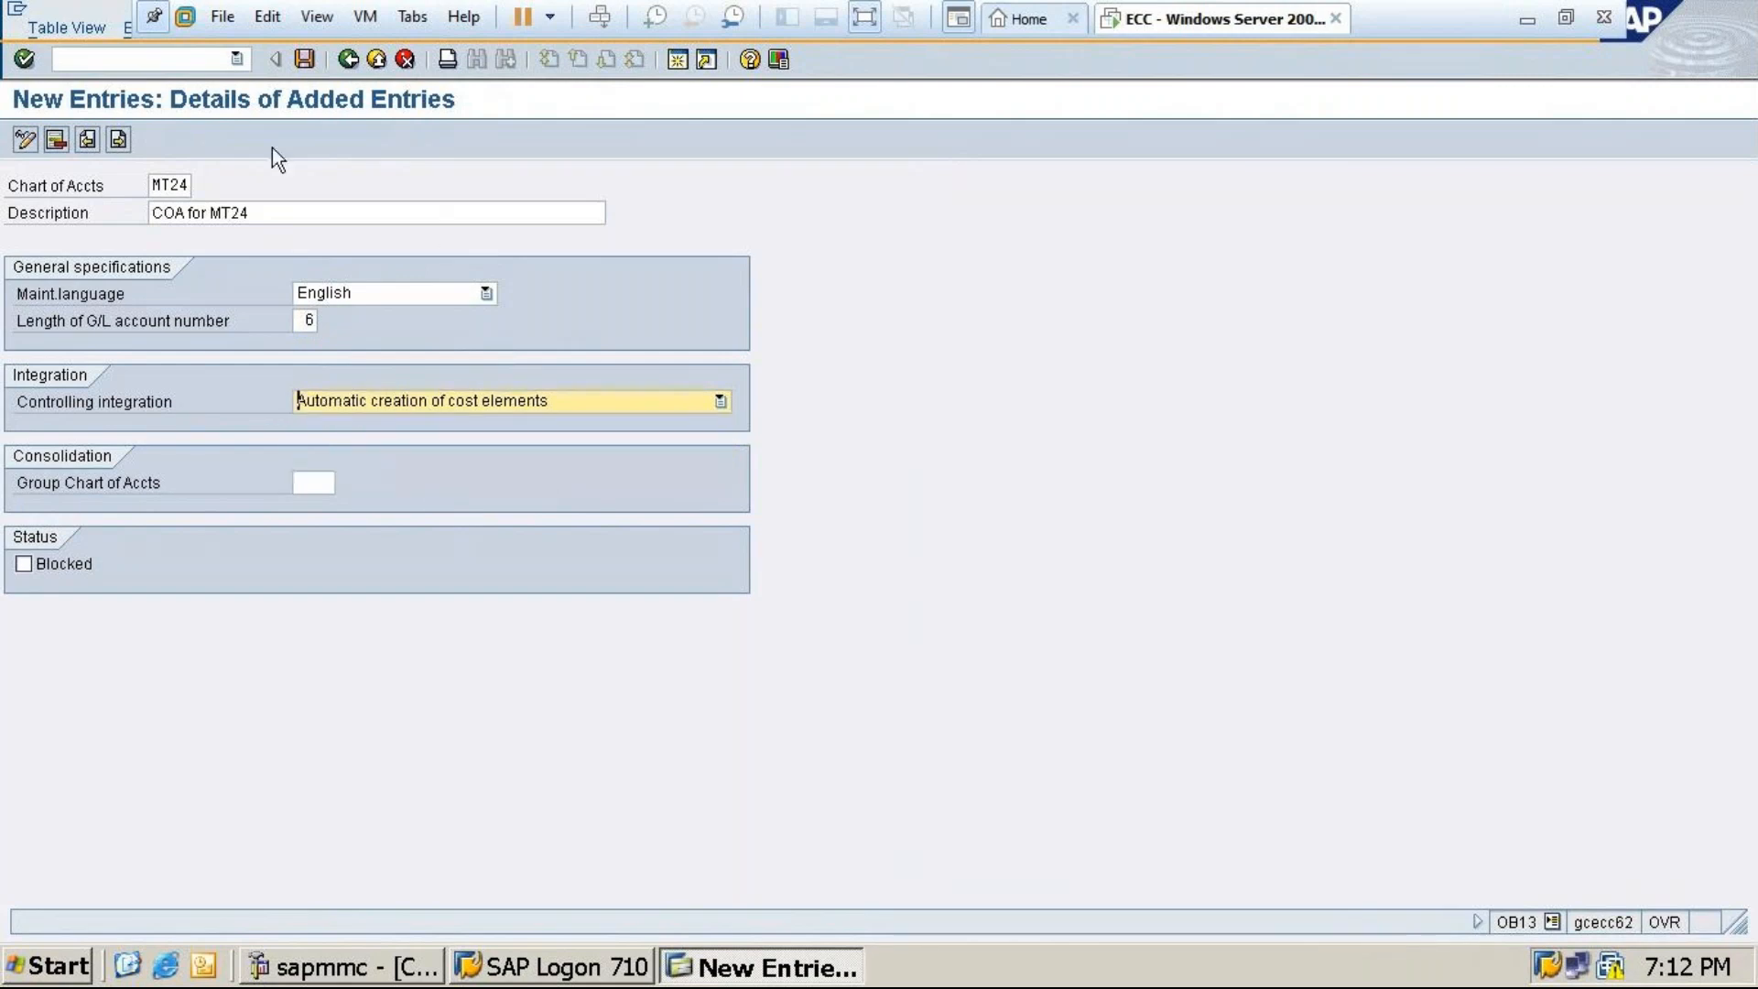
Save chart of accounts MT24 under the customizing request and return to the main menu
click(306, 59)
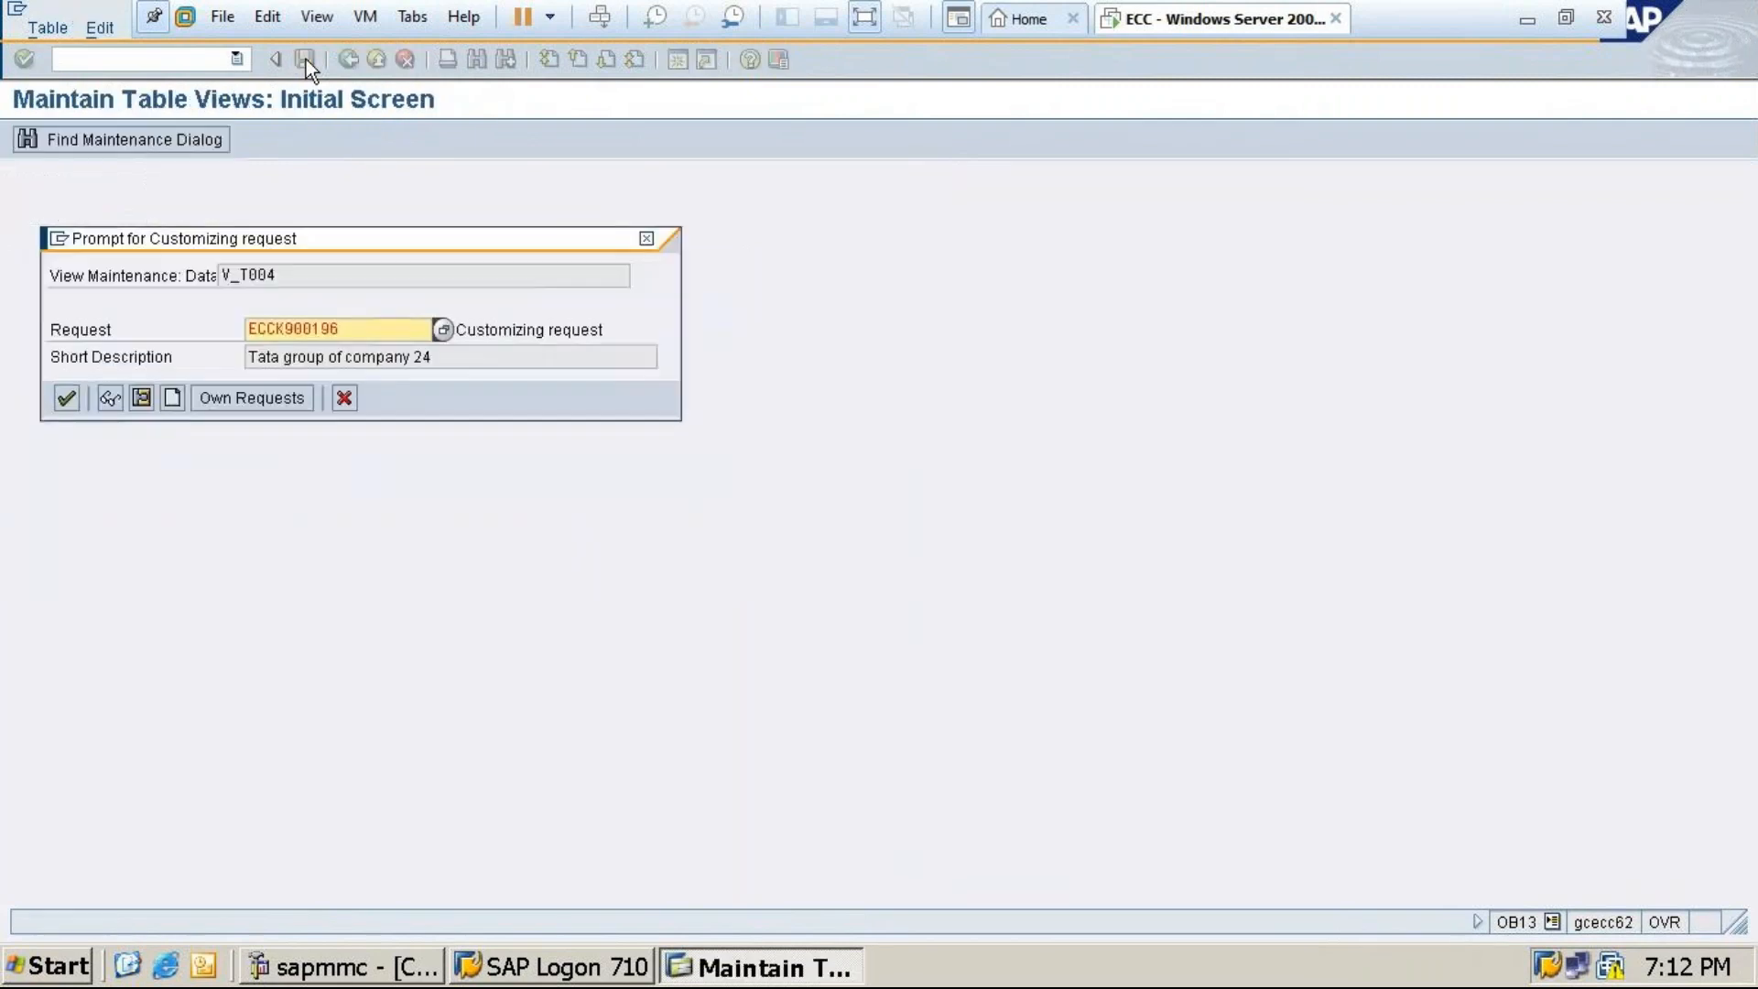
click(64, 398)
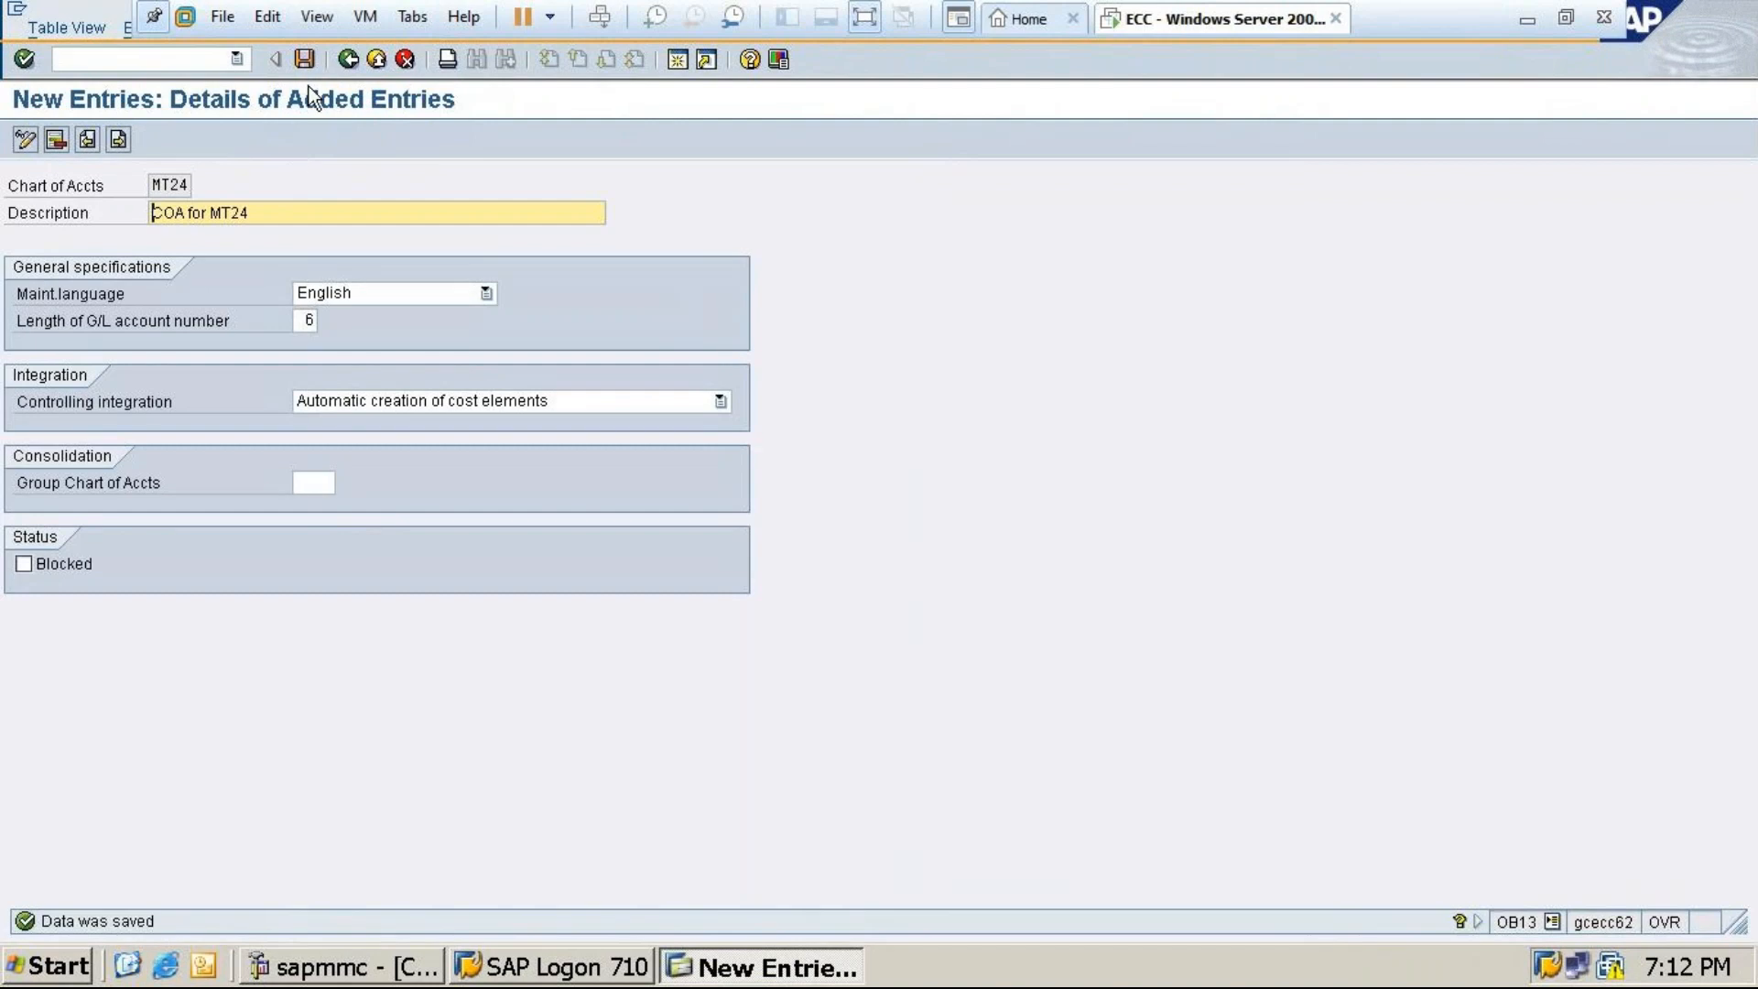
click(304, 61)
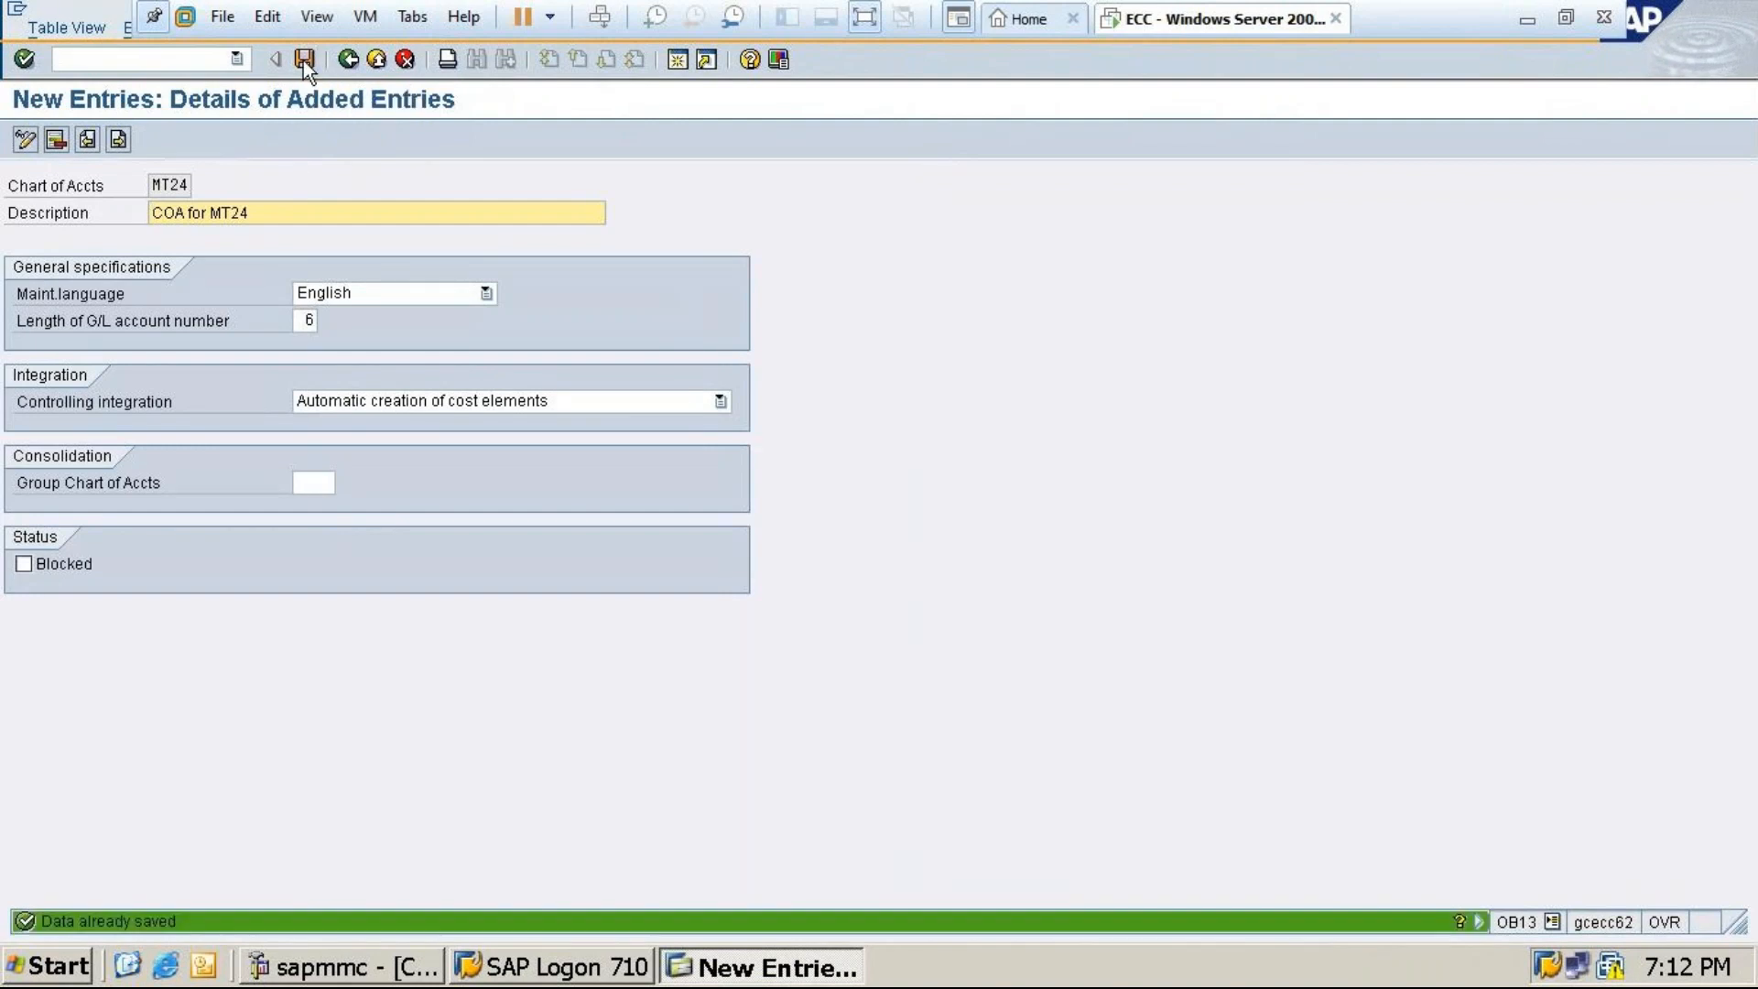
click(357, 62)
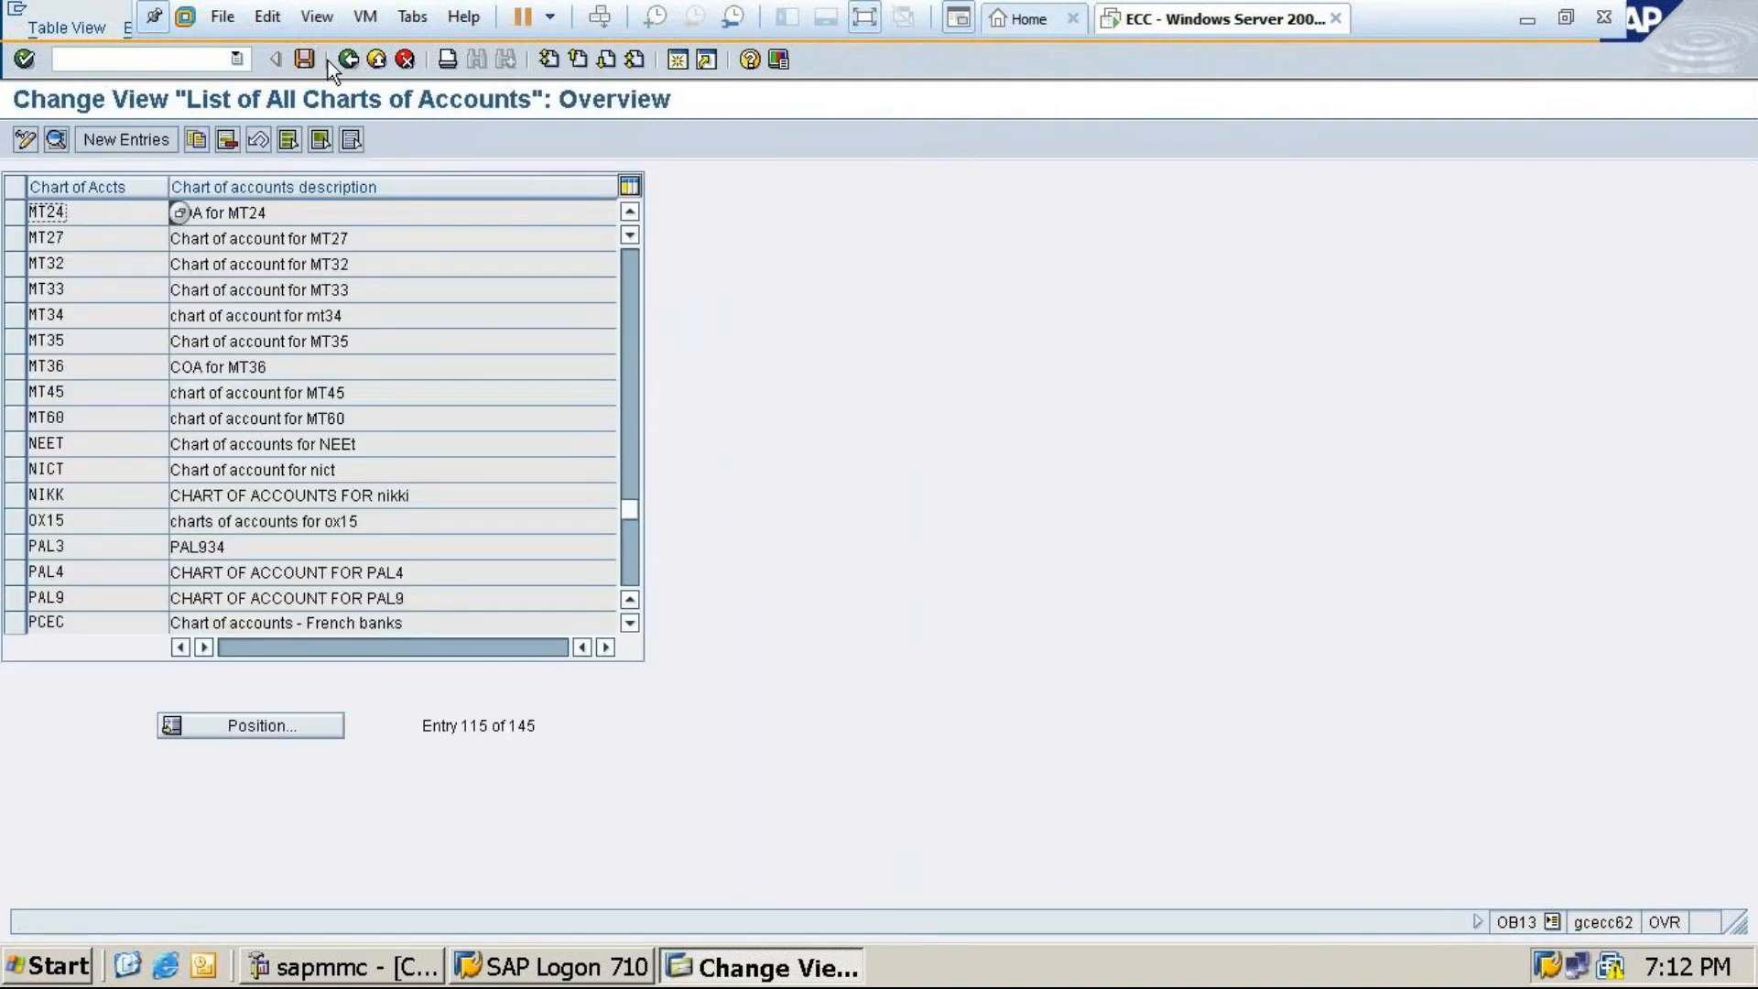
click(348, 58)
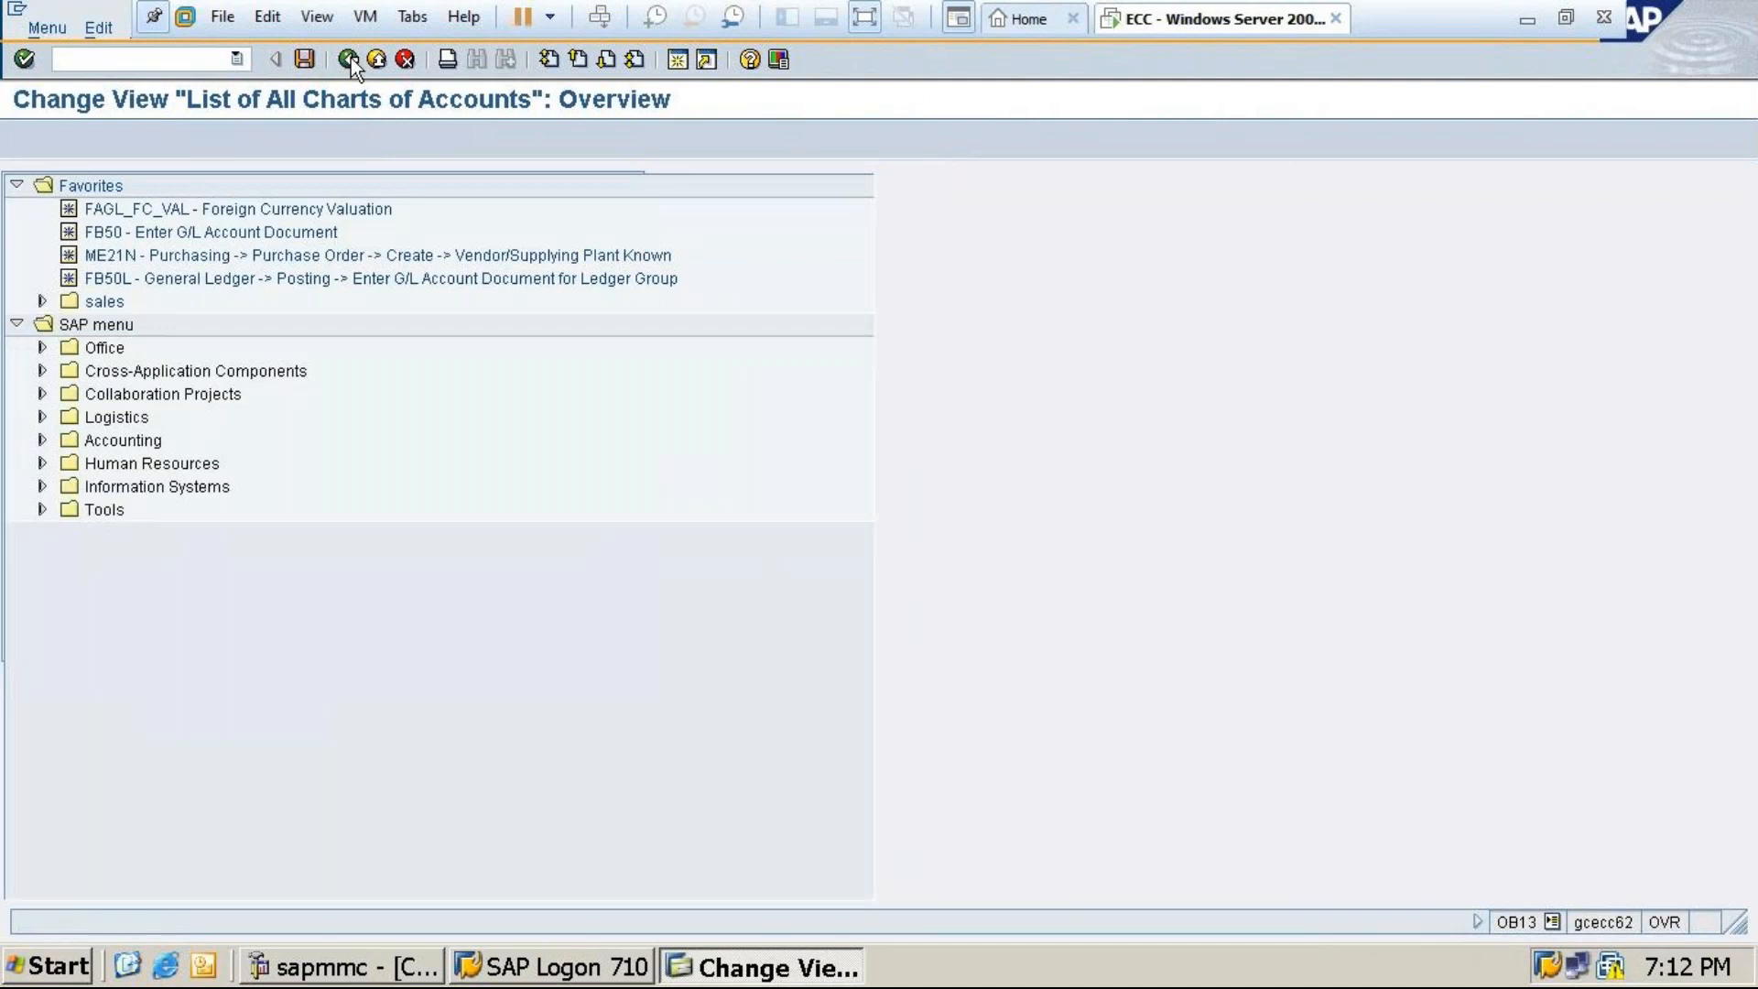
Check the Excel notes, then run /nob62 in SAP to assign charts to company codes
click(1531, 18)
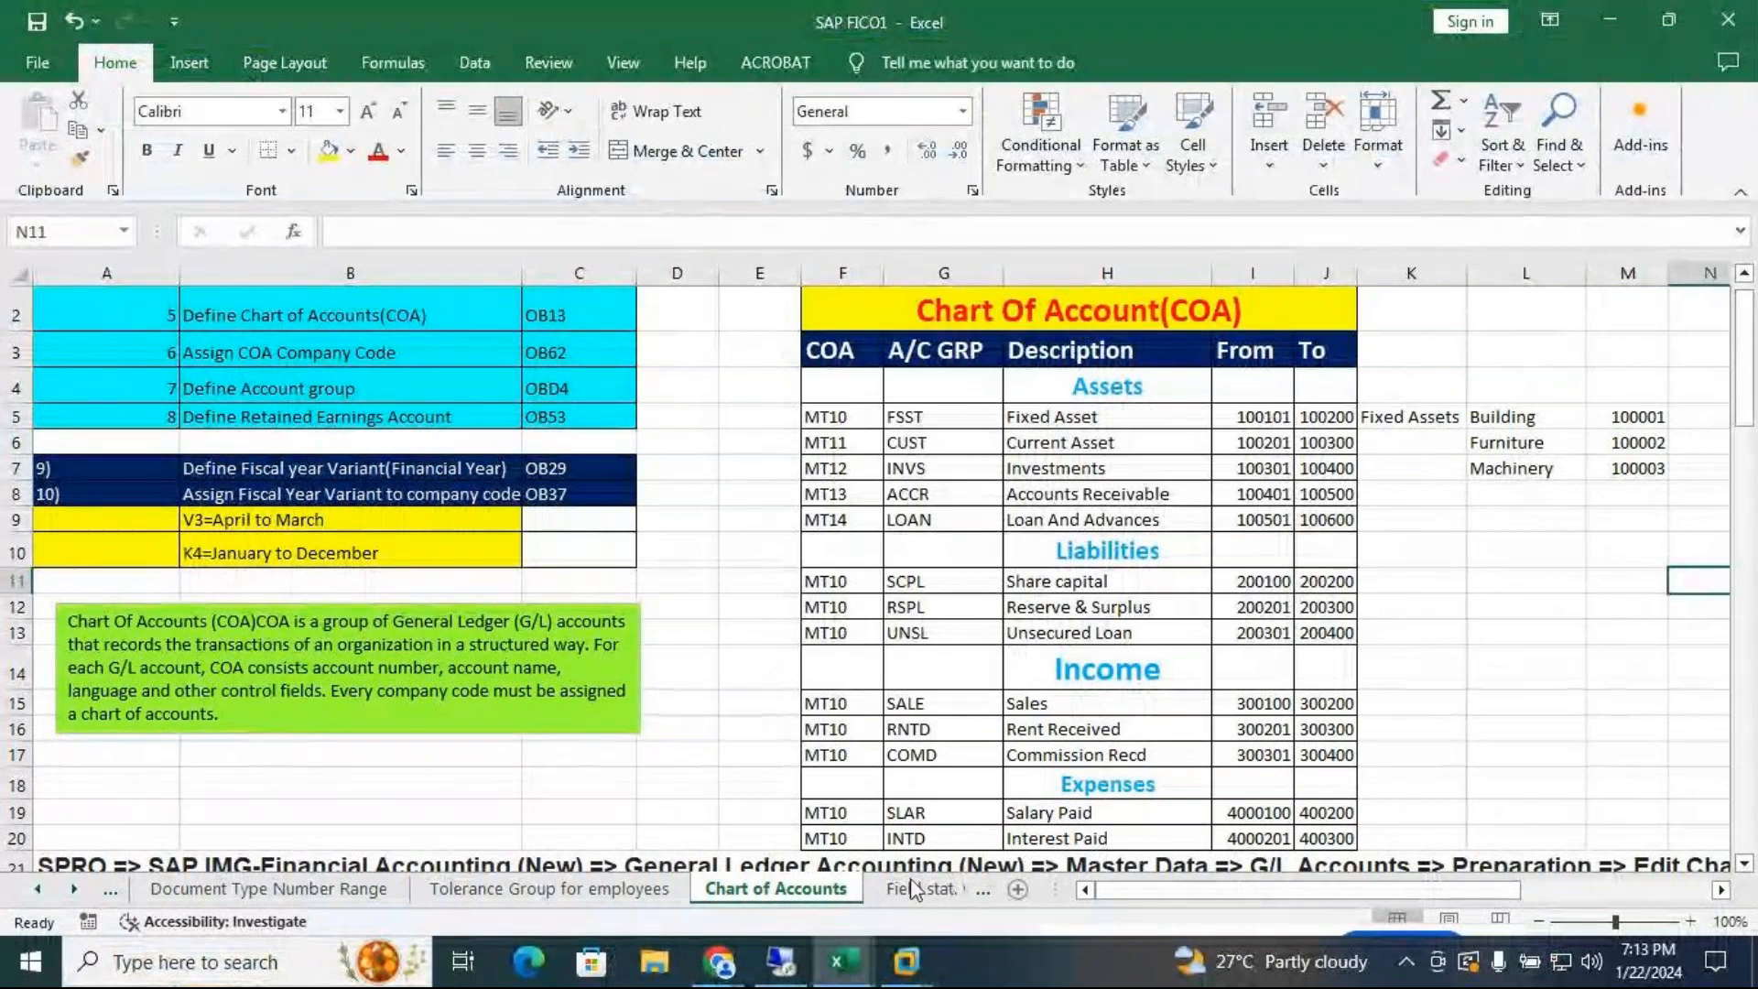
click(930, 958)
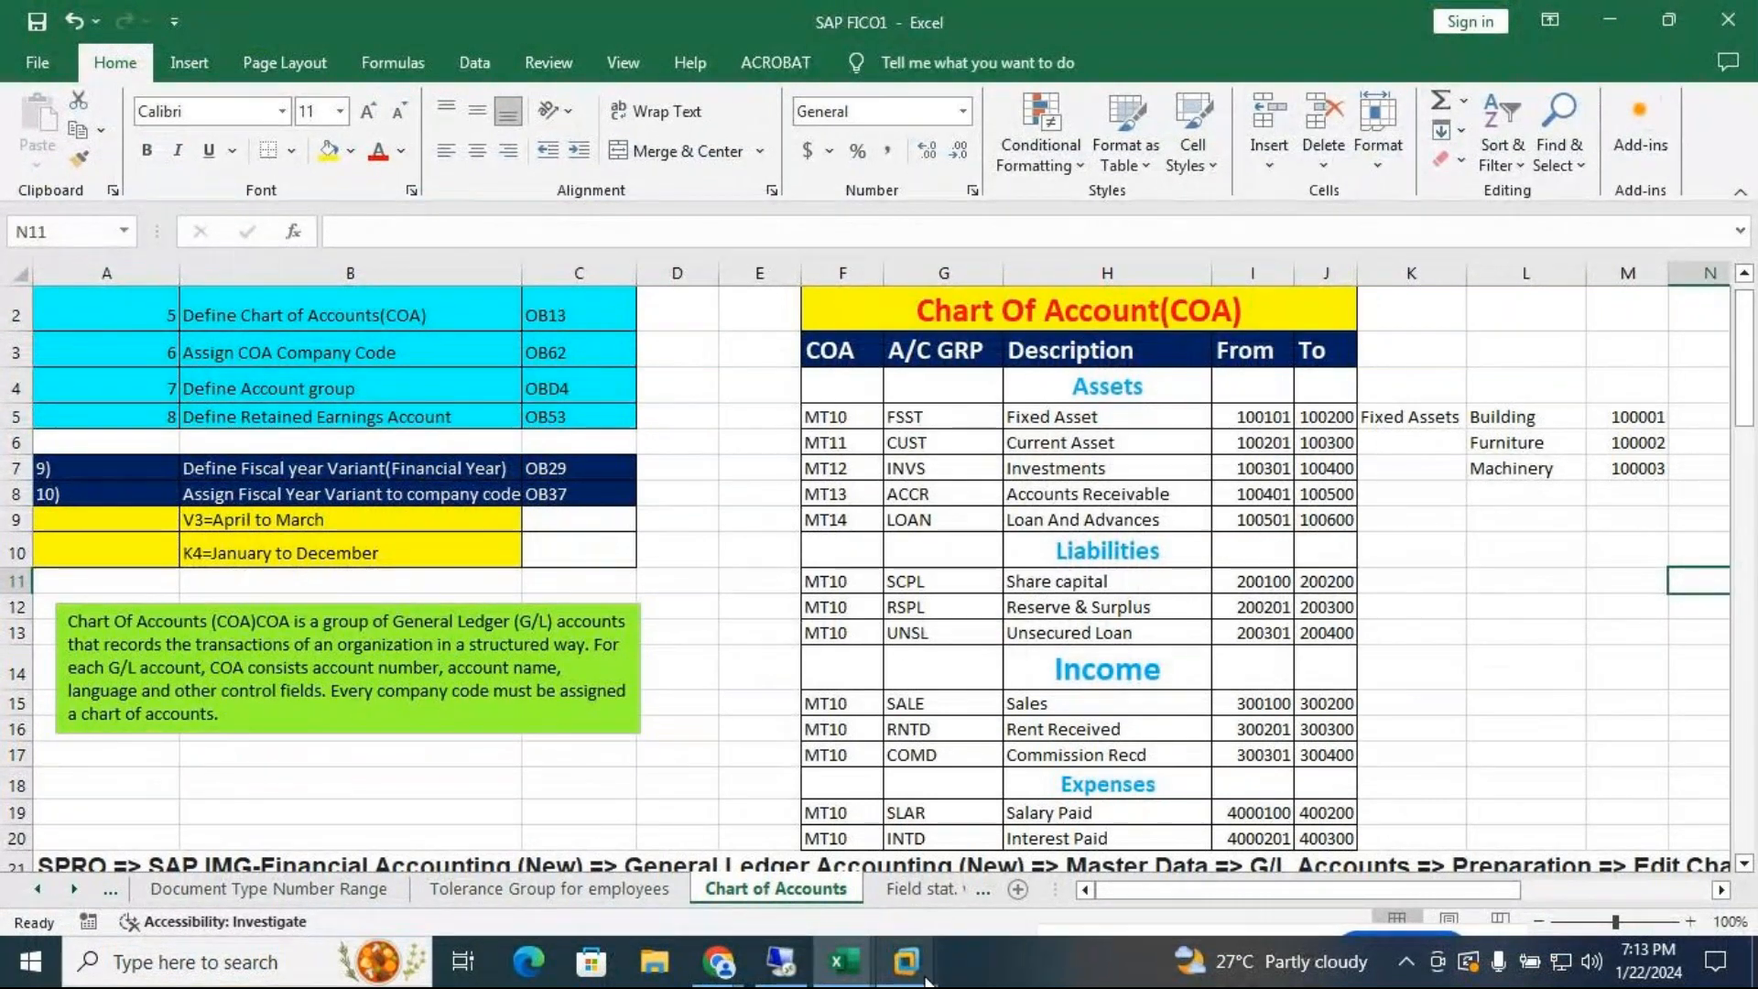
text(/nob)
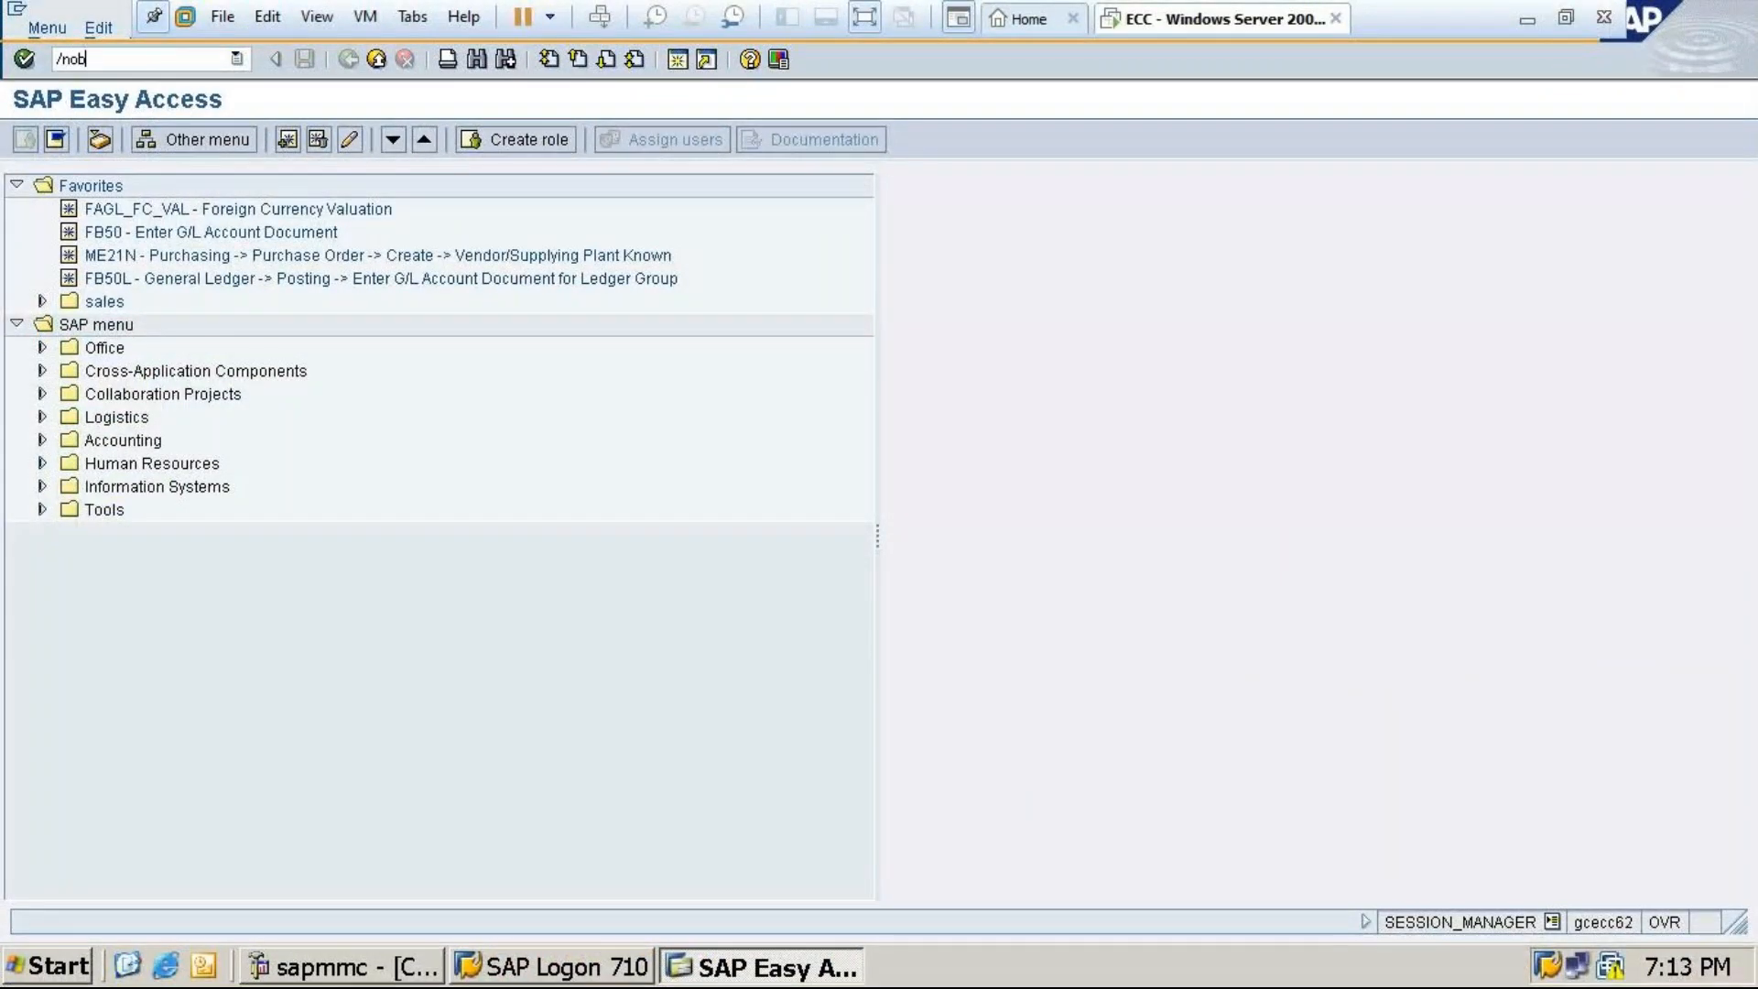
text(62)
key(Return)
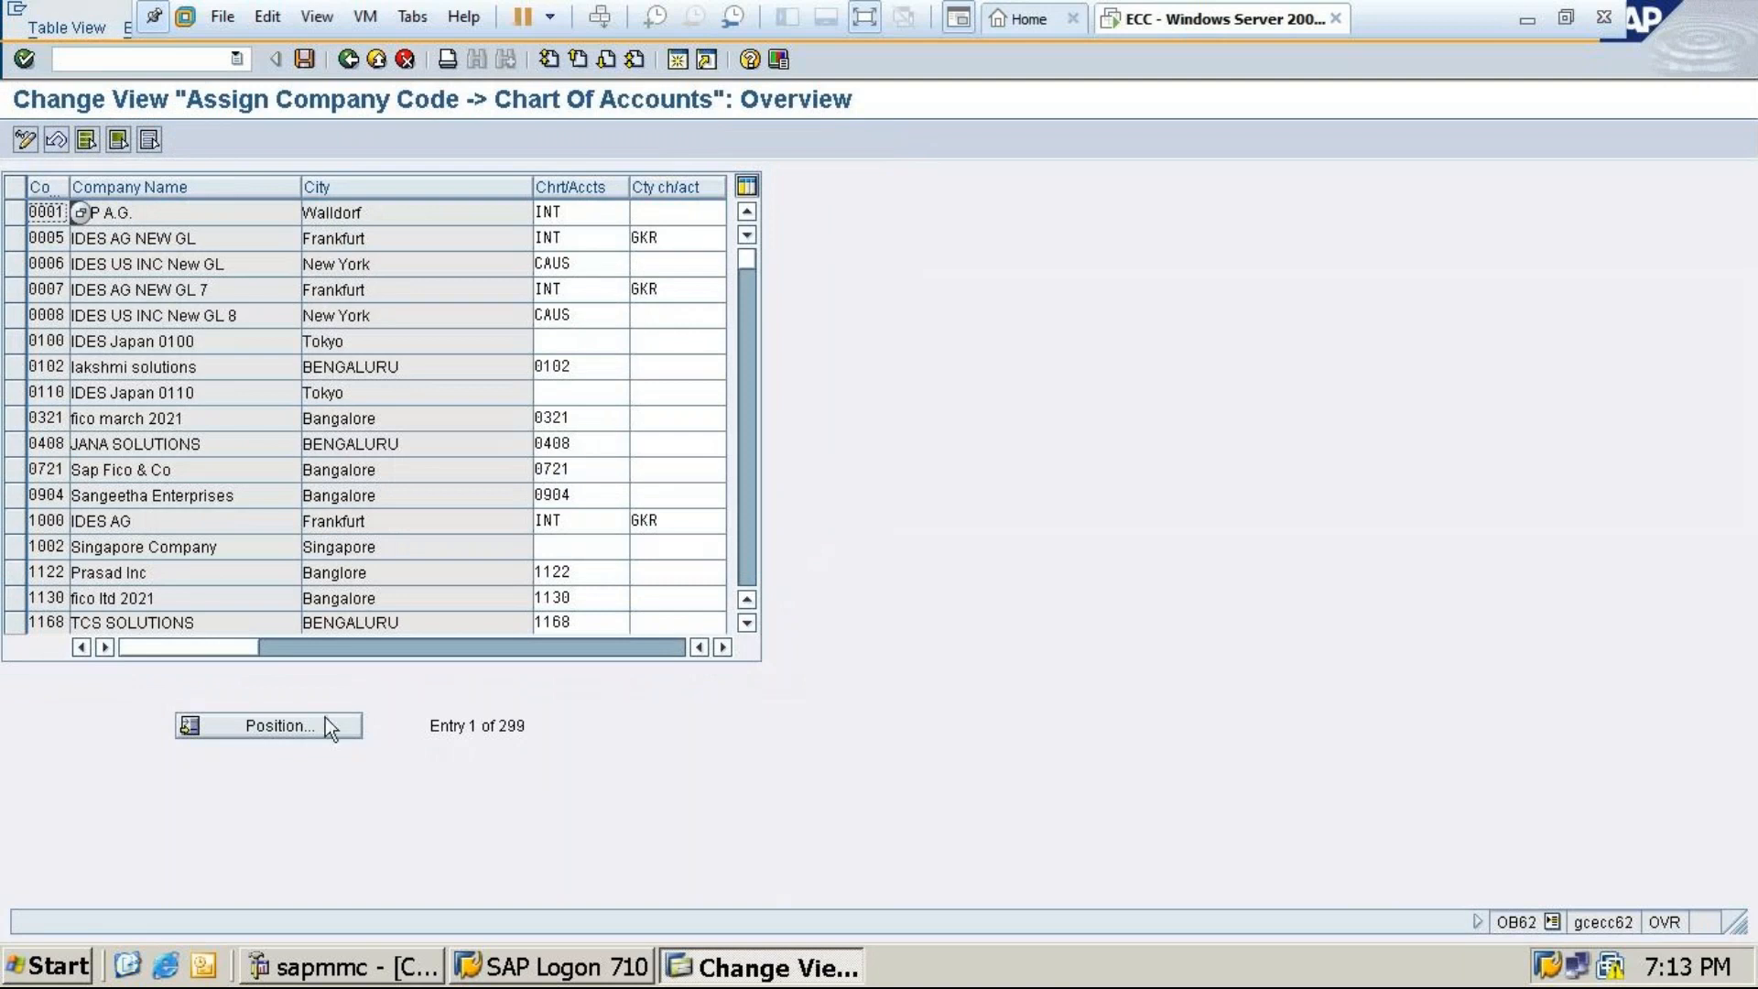
Position the OB62 table on company code MT24
click(293, 727)
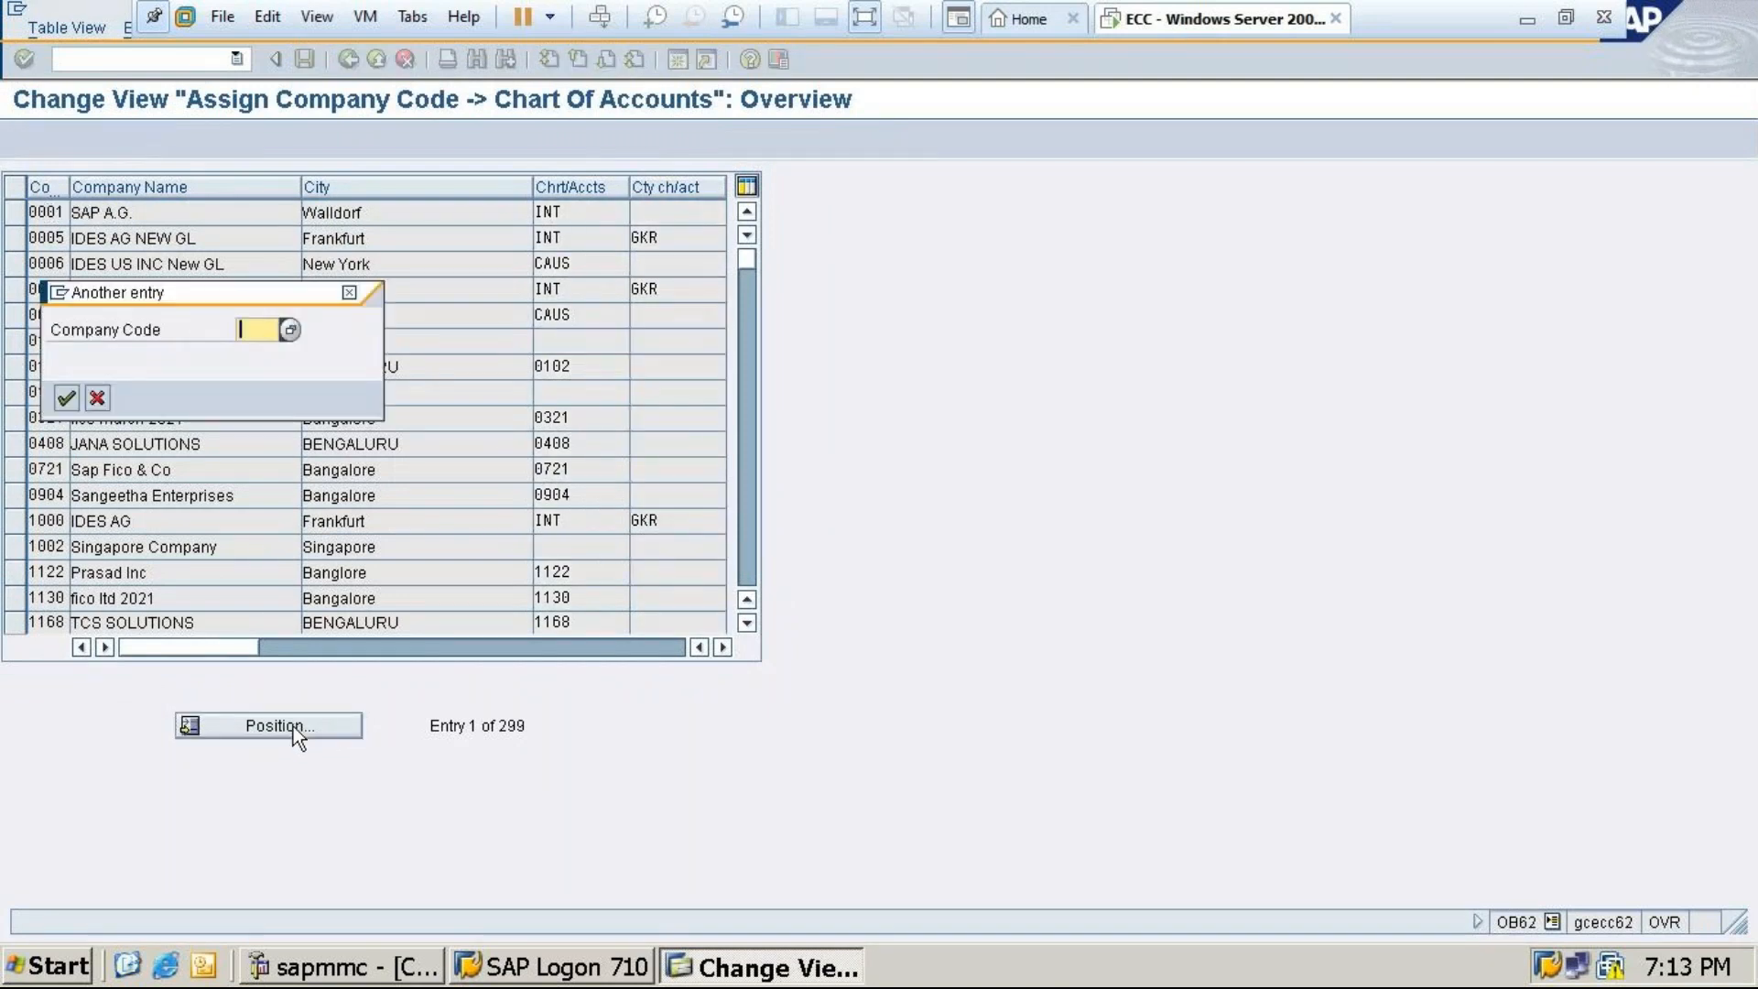
text(mt)
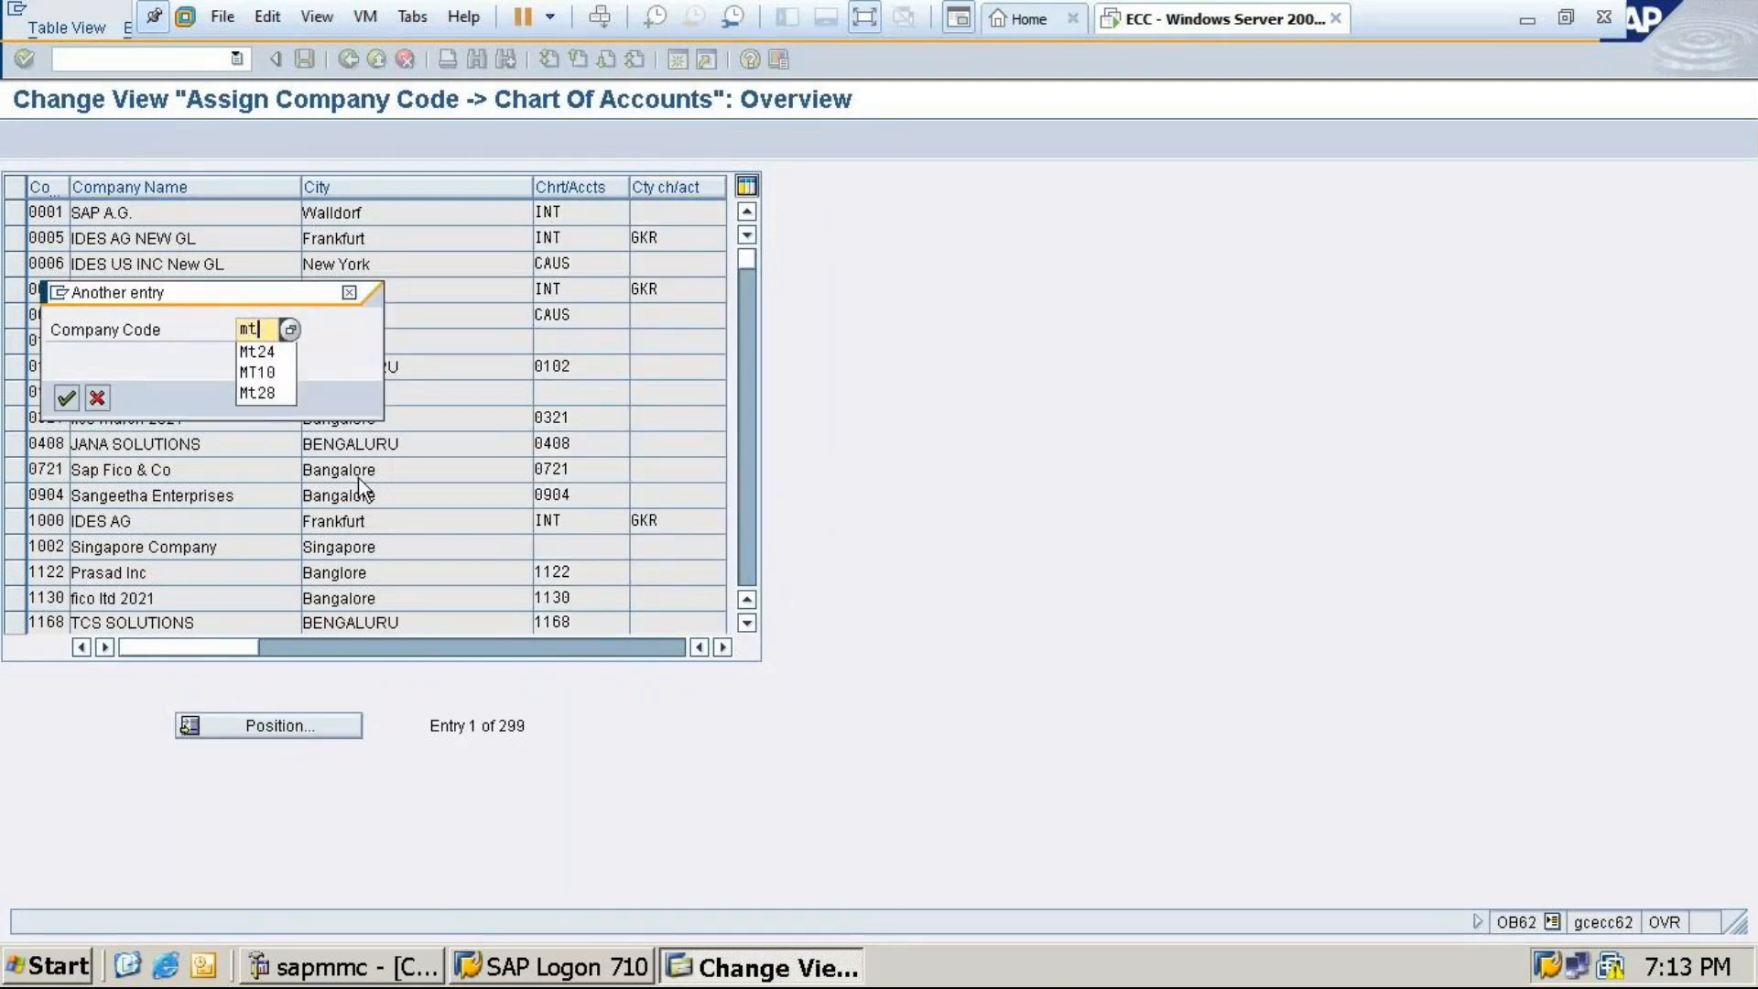
click(255, 353)
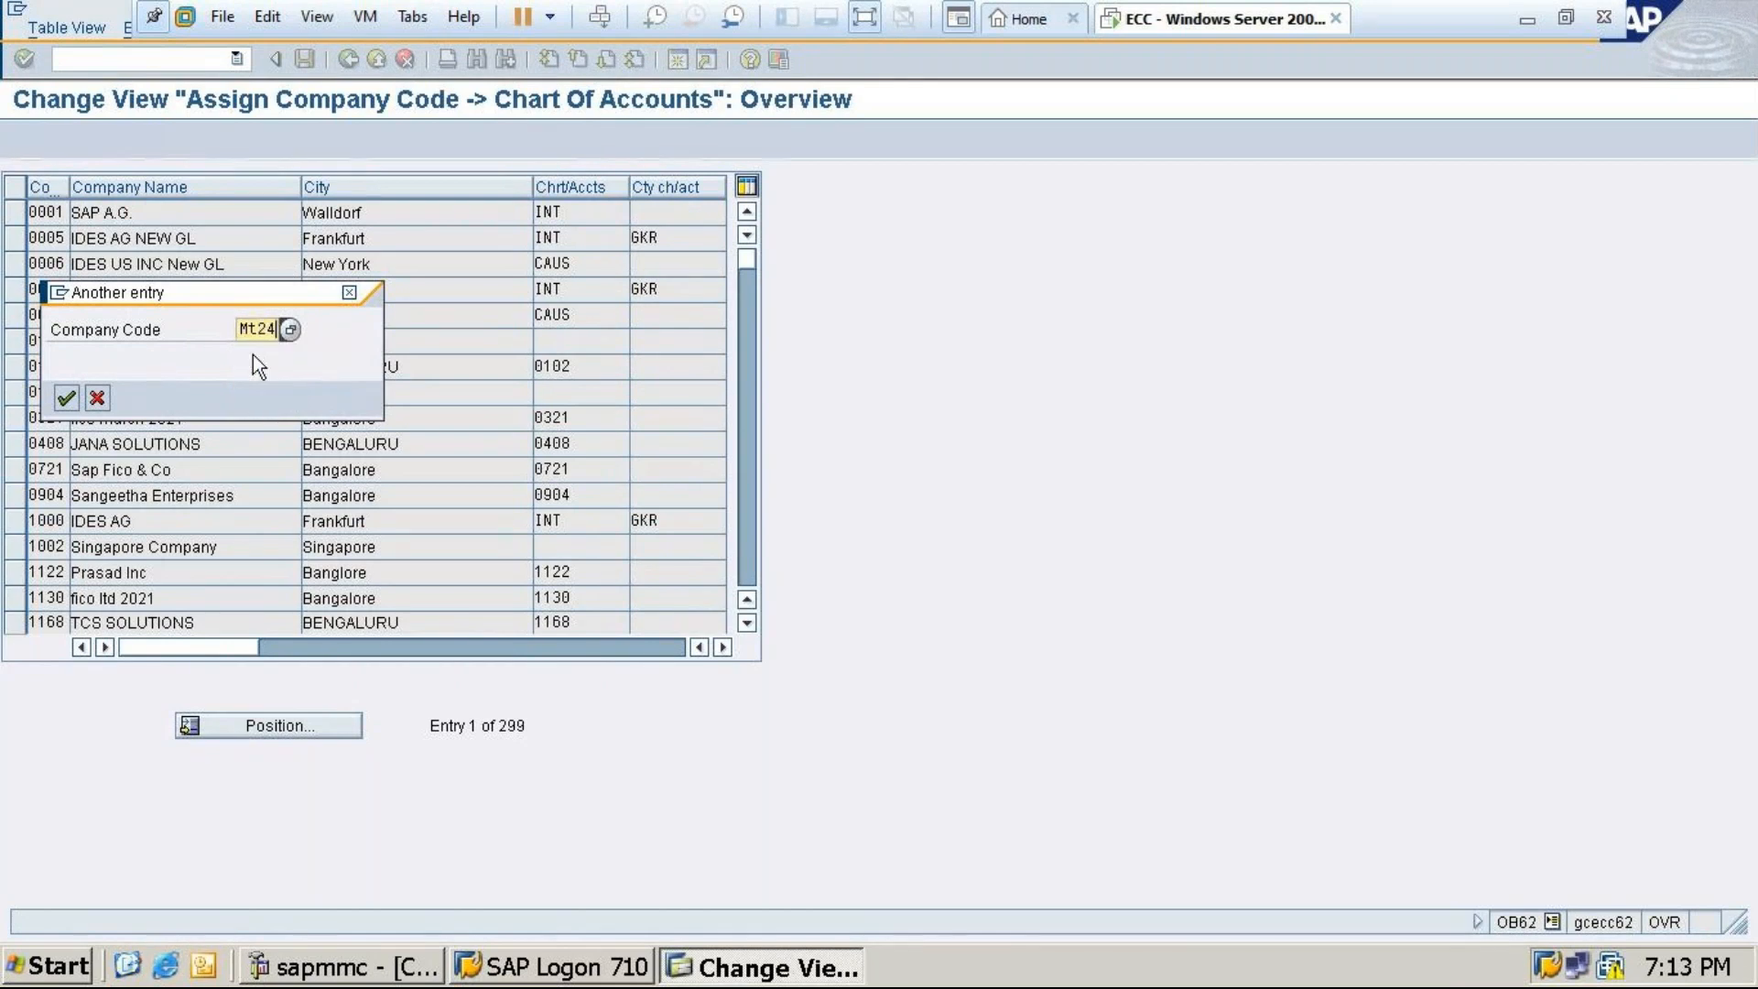
click(63, 401)
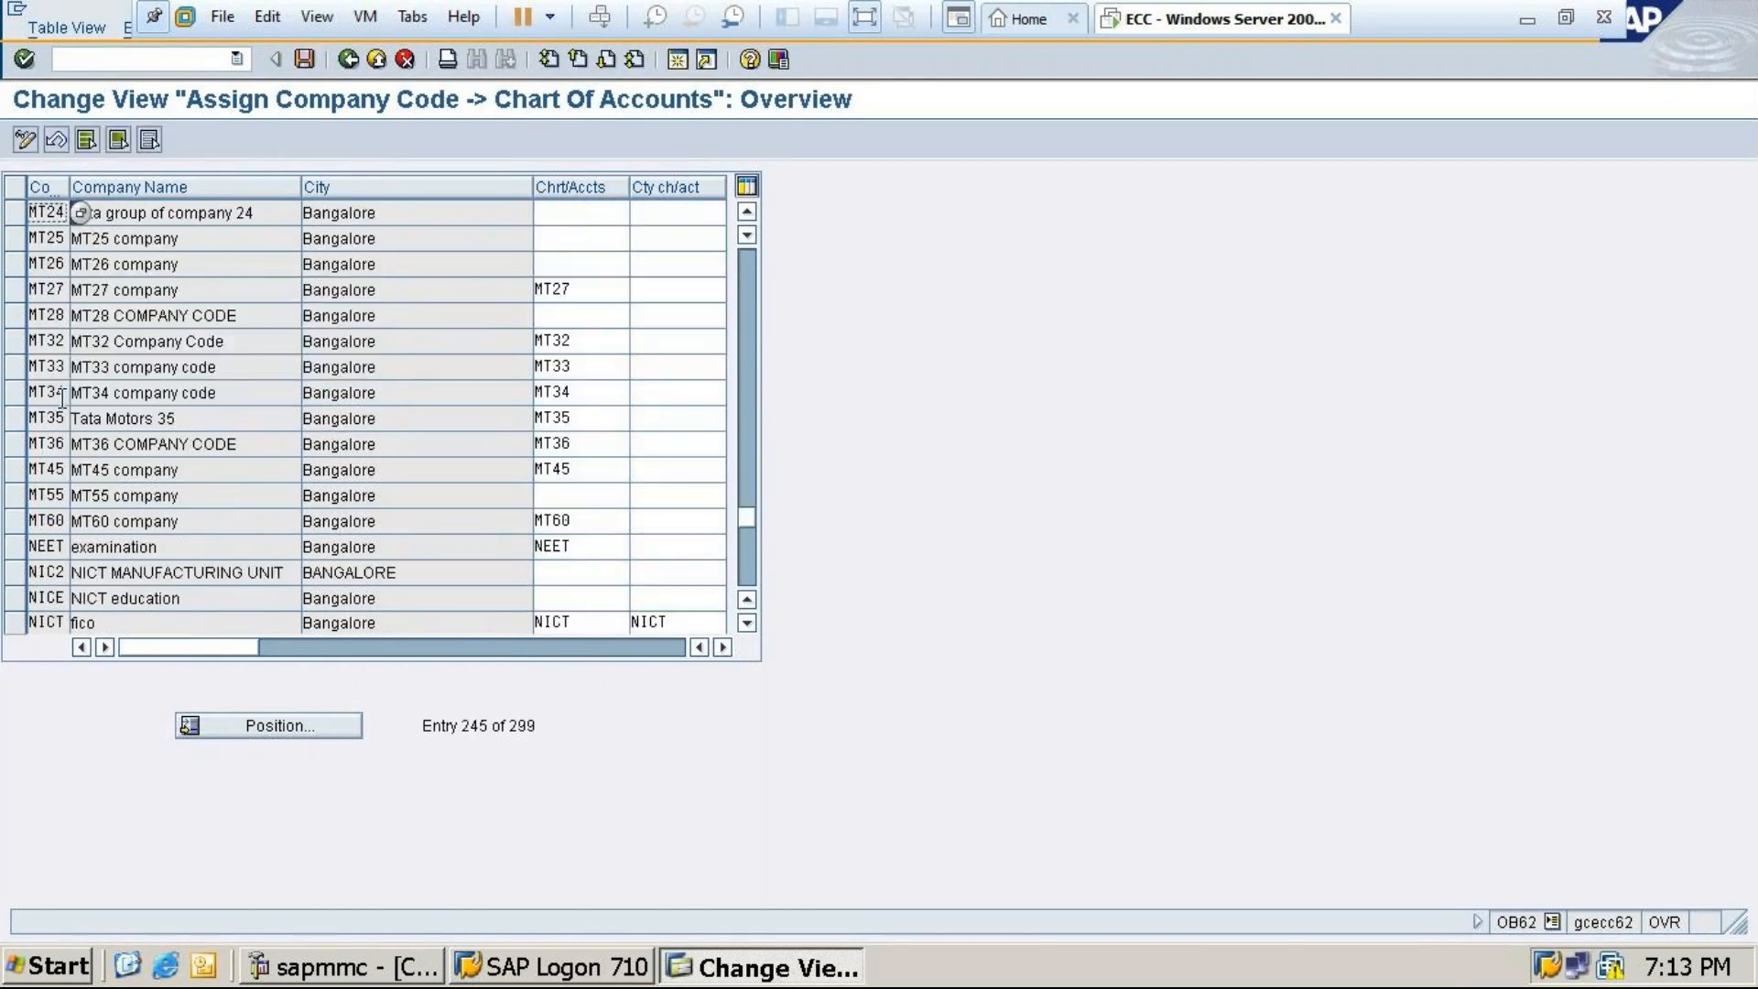
Assign chart of accounts MT24 to company code MT24
click(548, 211)
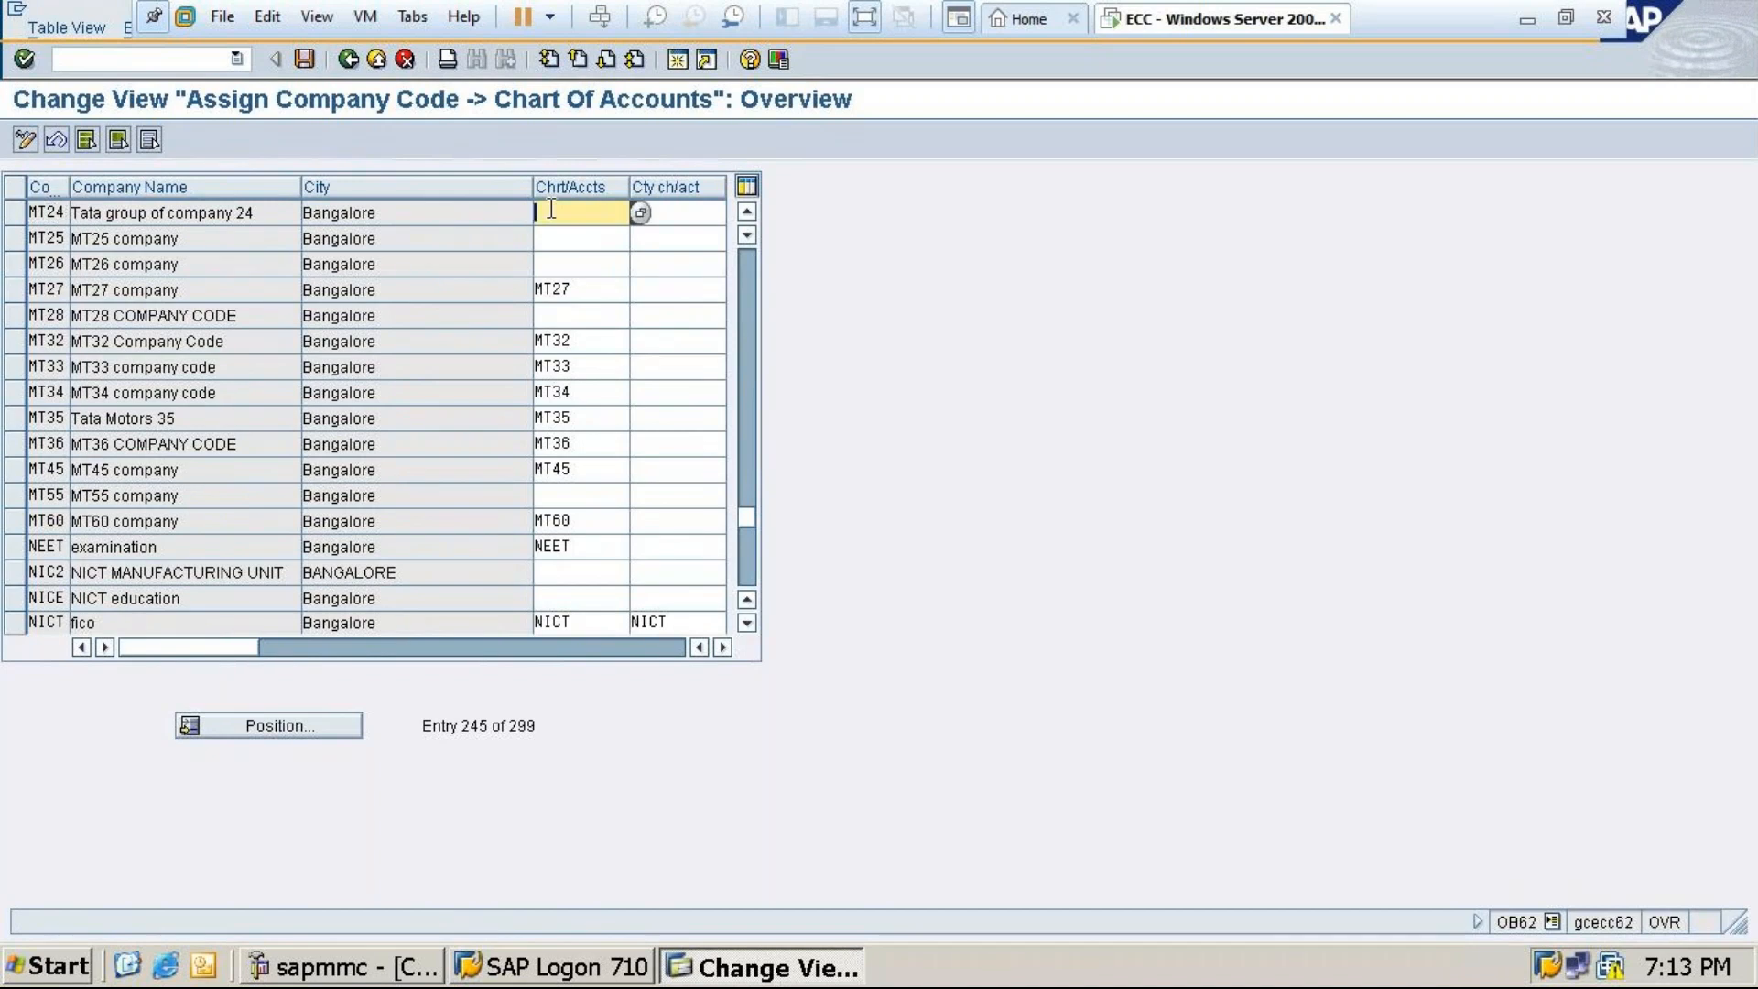
click(641, 211)
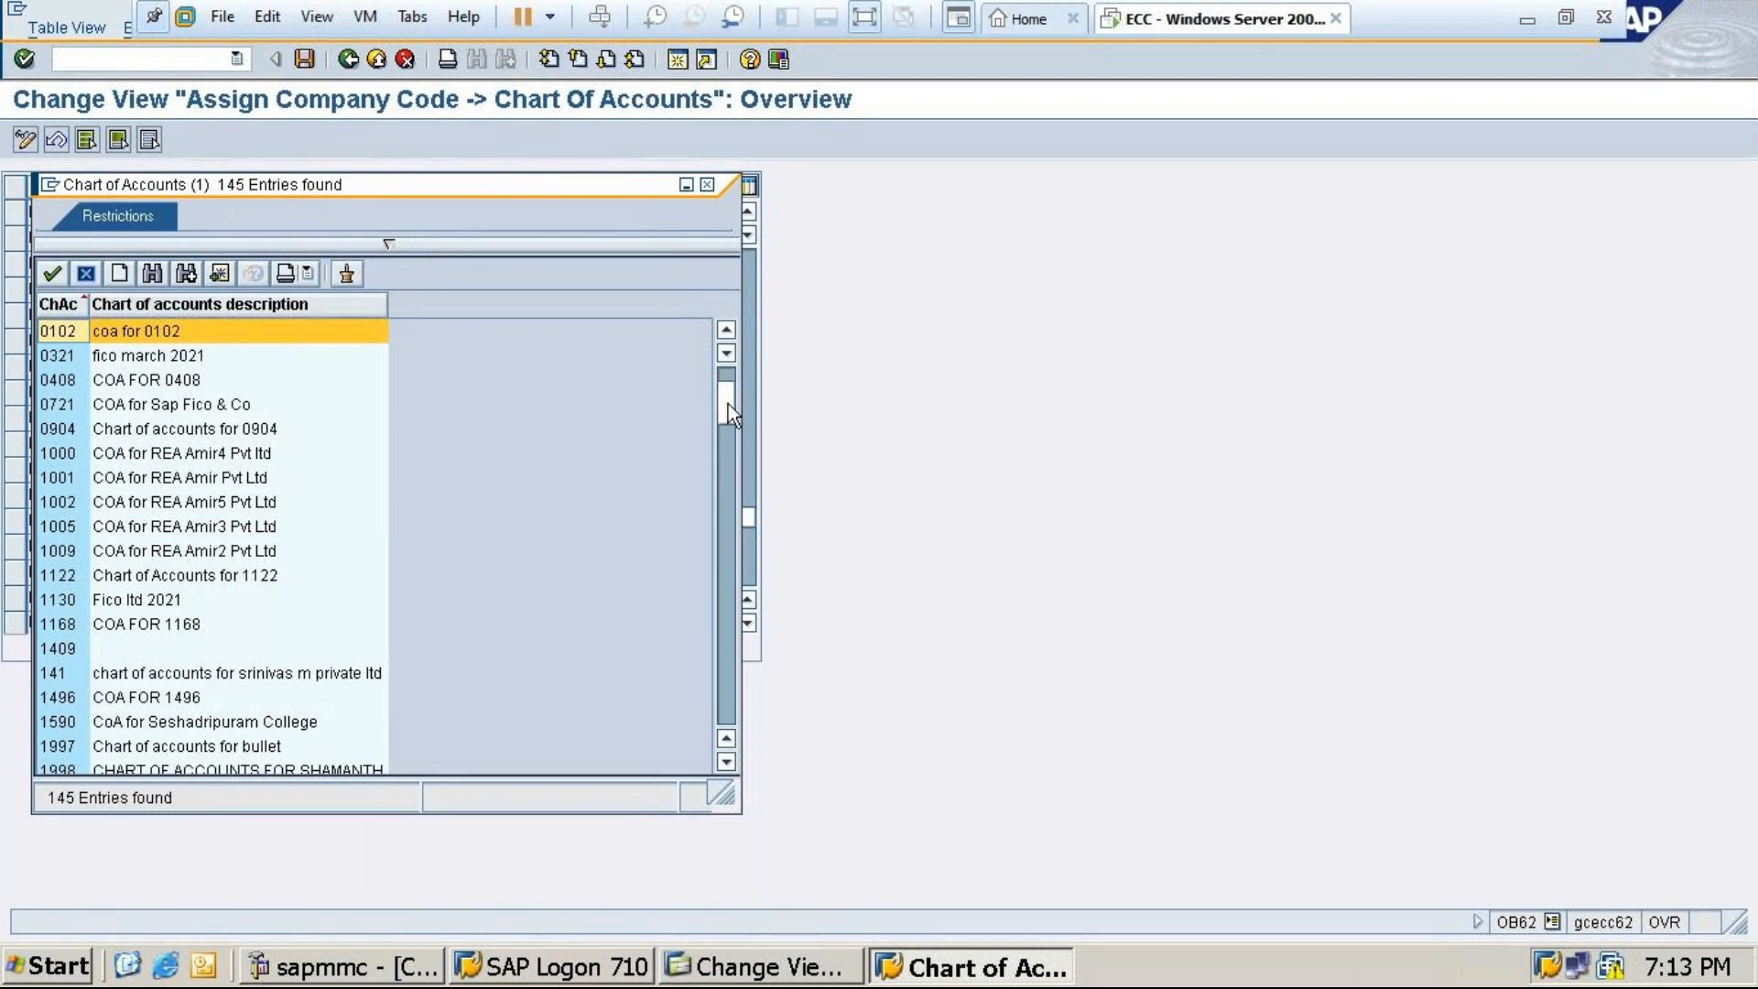
drag(728, 434, 720, 481)
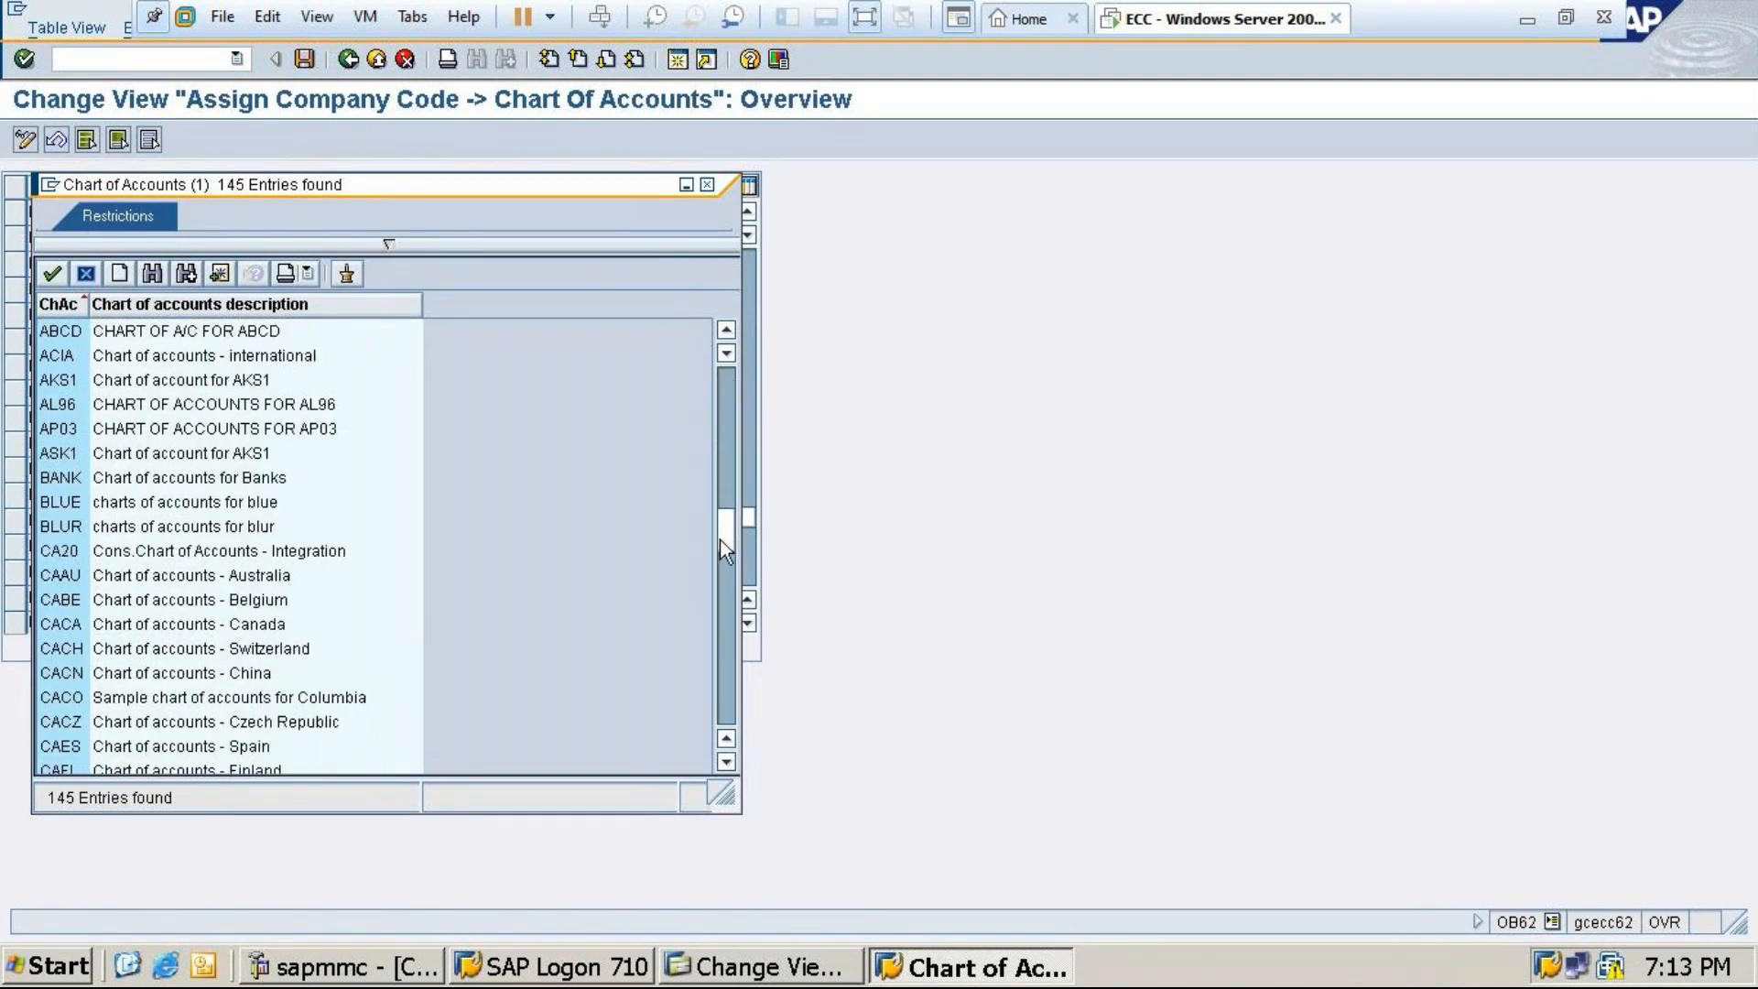
drag(716, 560, 722, 596)
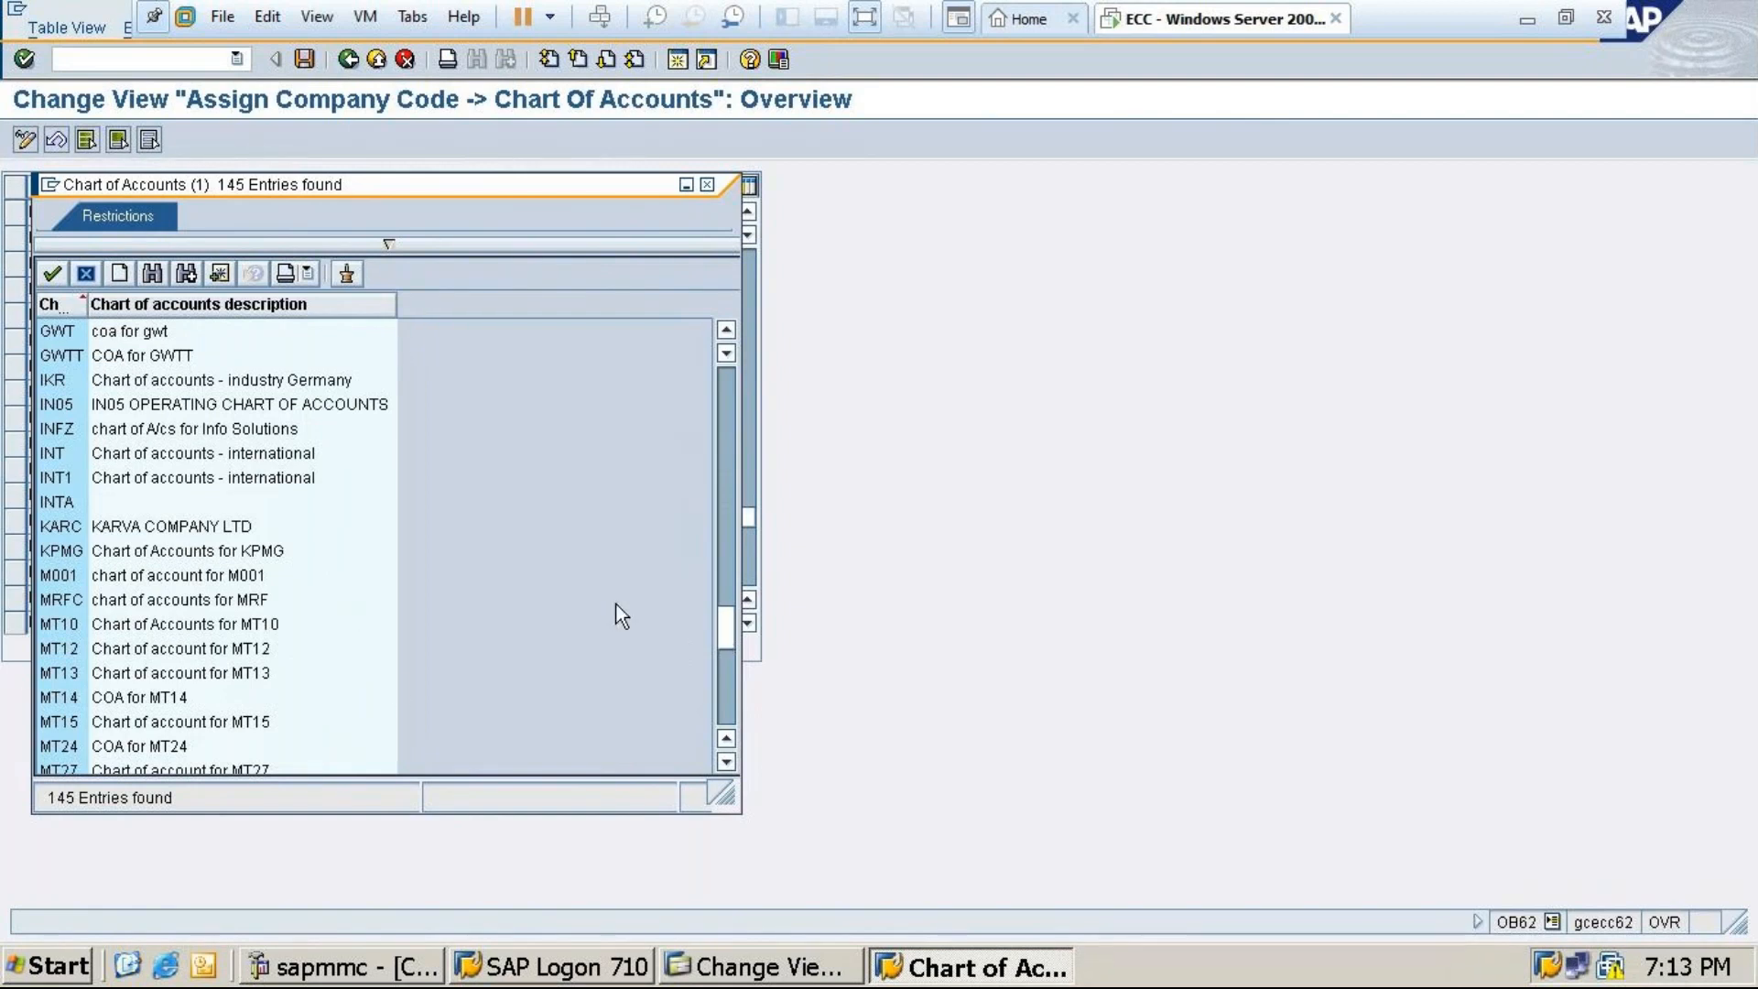
click(155, 746)
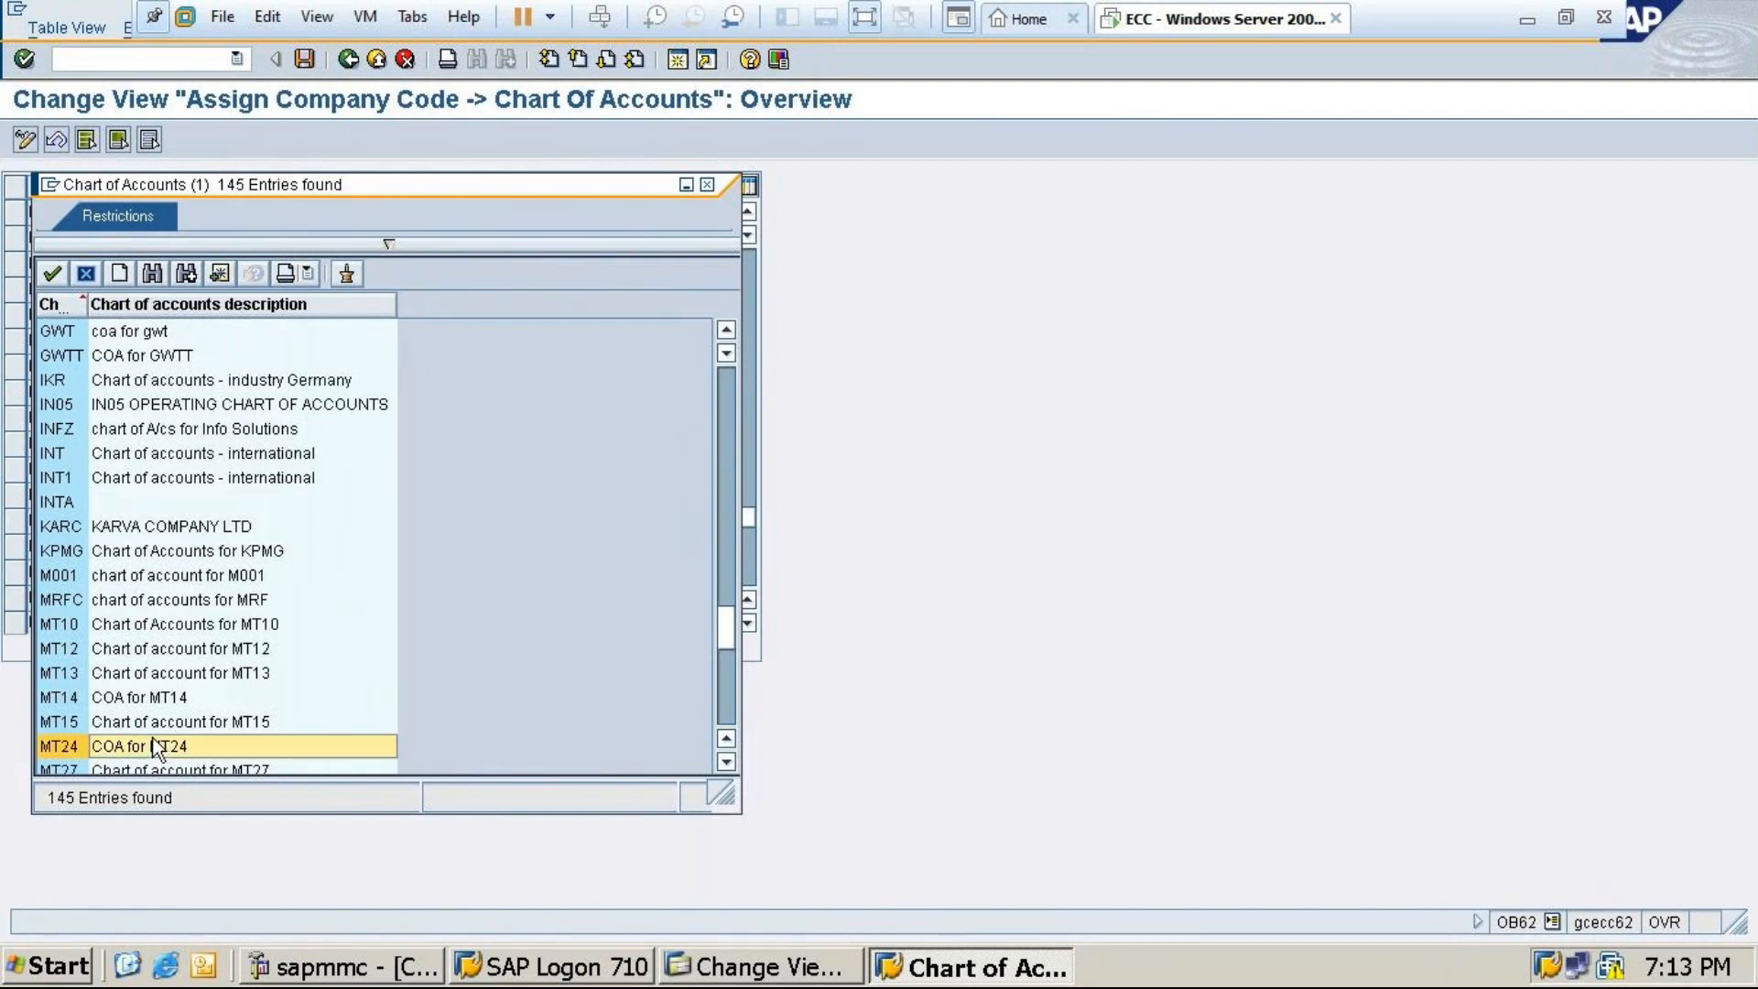
double_click(156, 747)
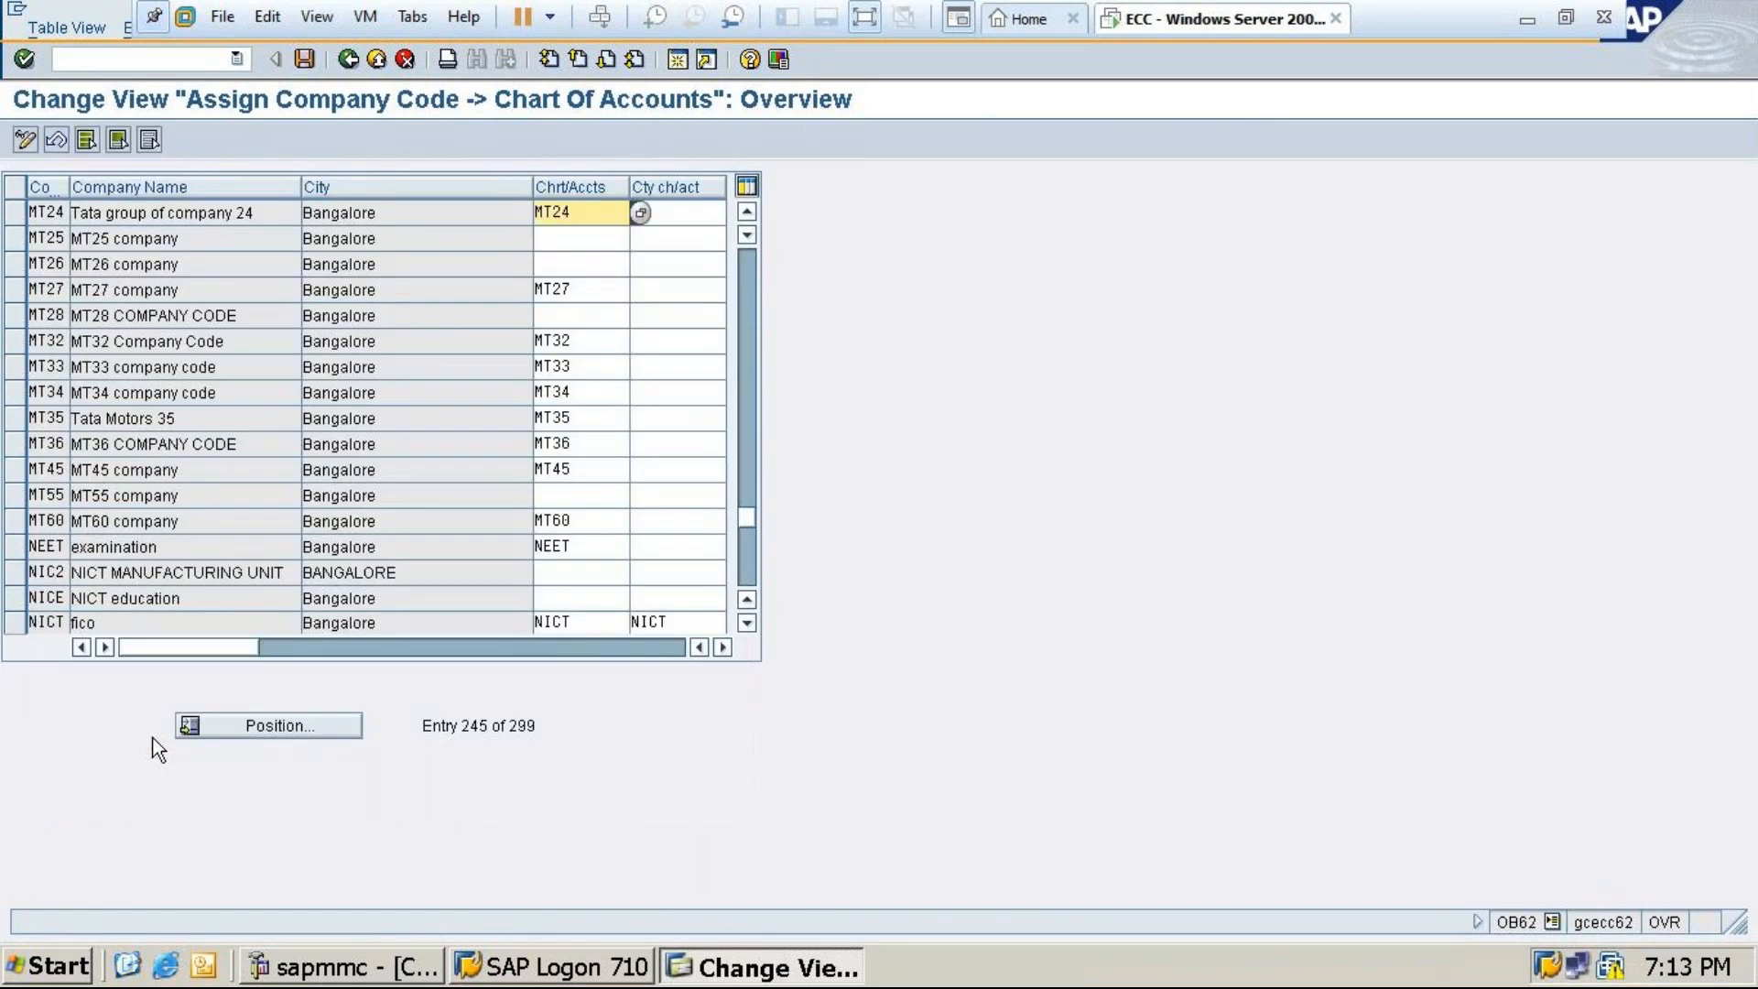
Save the assignment under the customizing request and return to the main menu
click(304, 59)
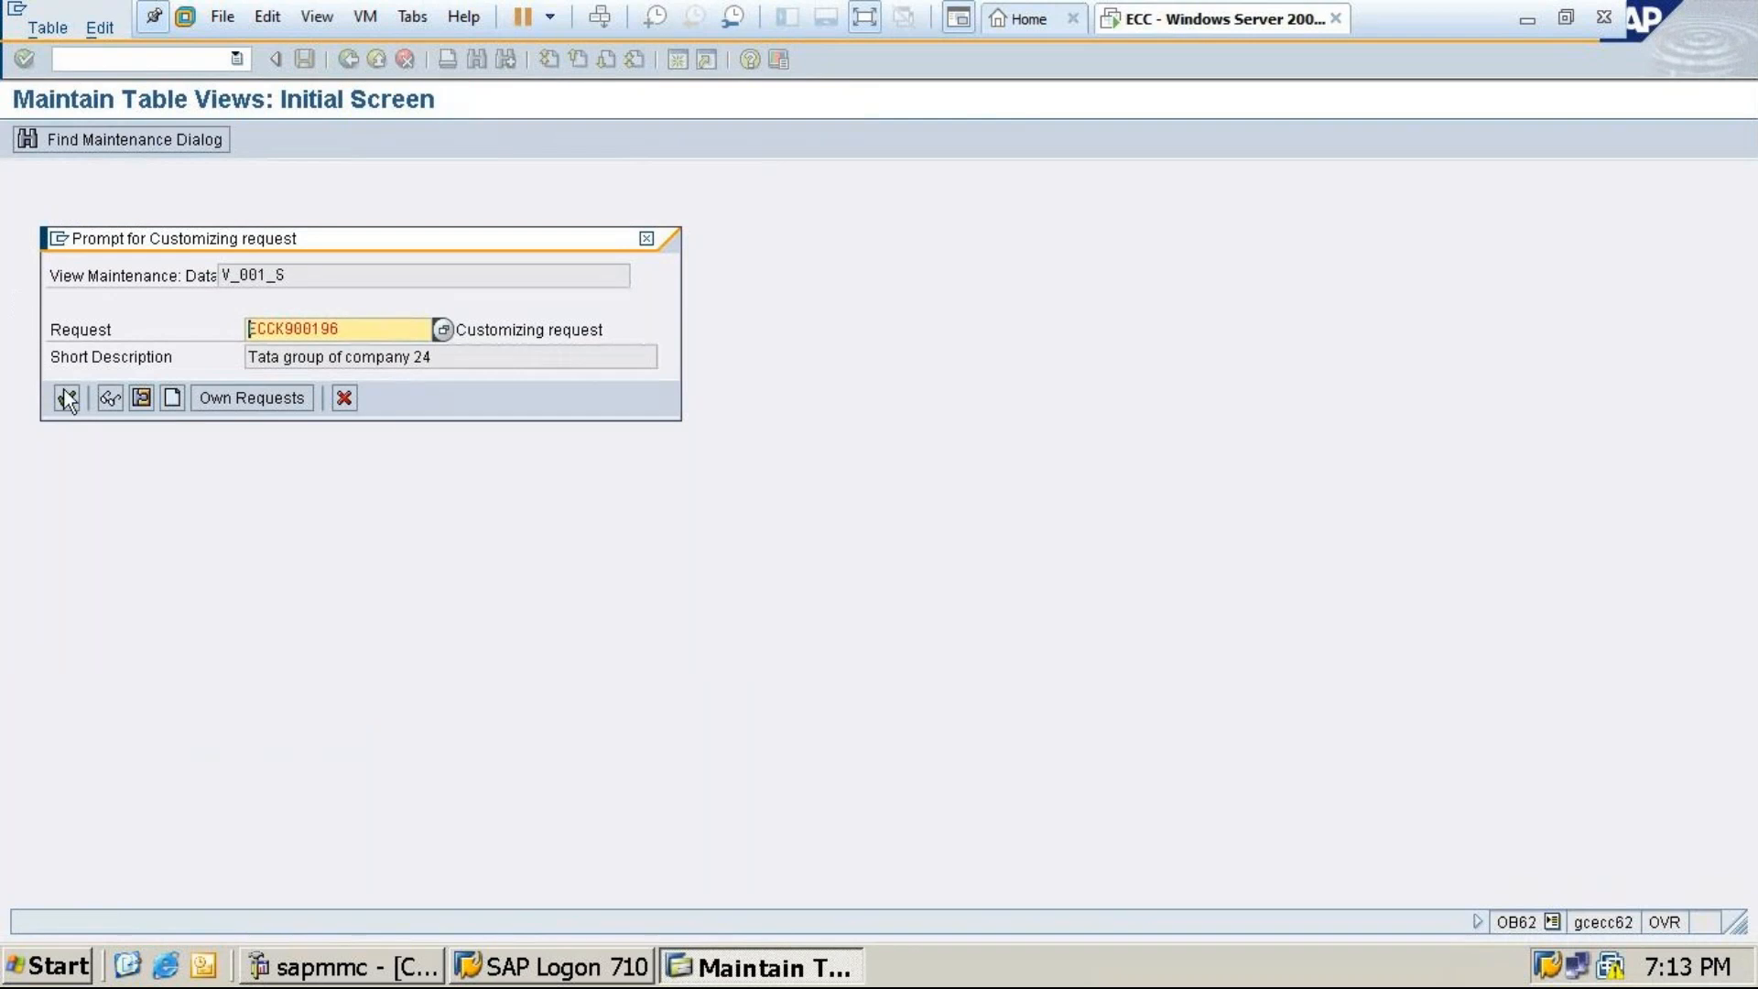
click(67, 394)
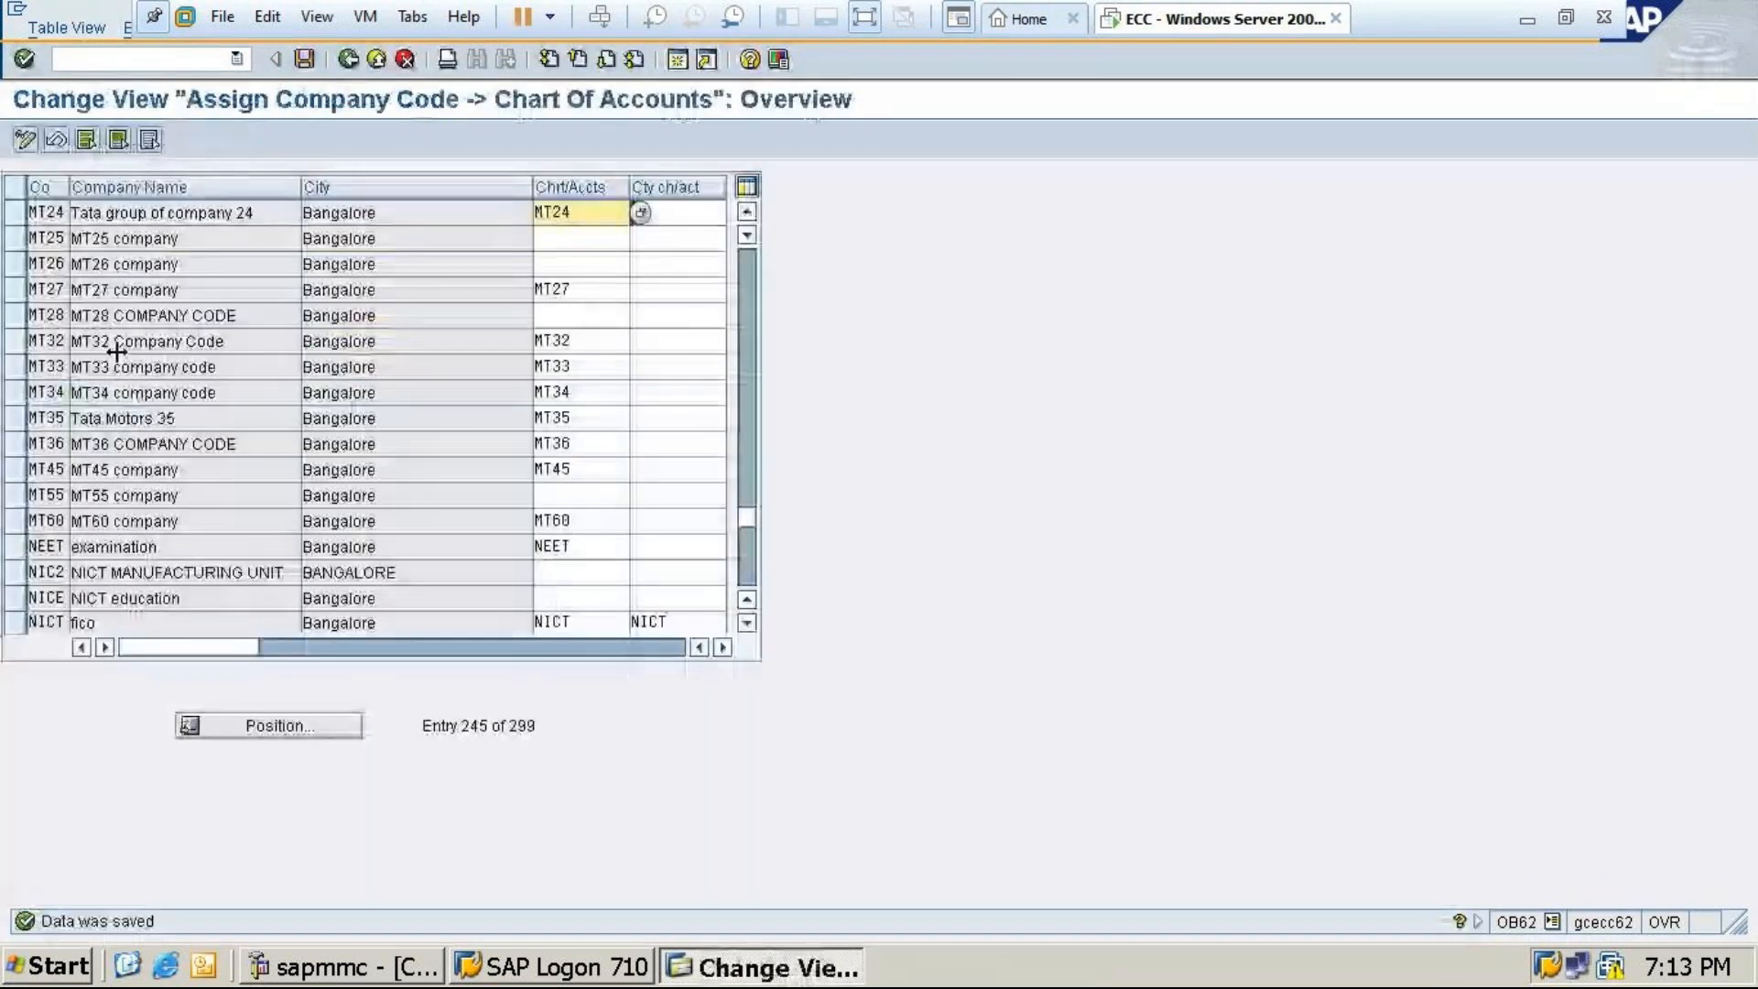
click(304, 58)
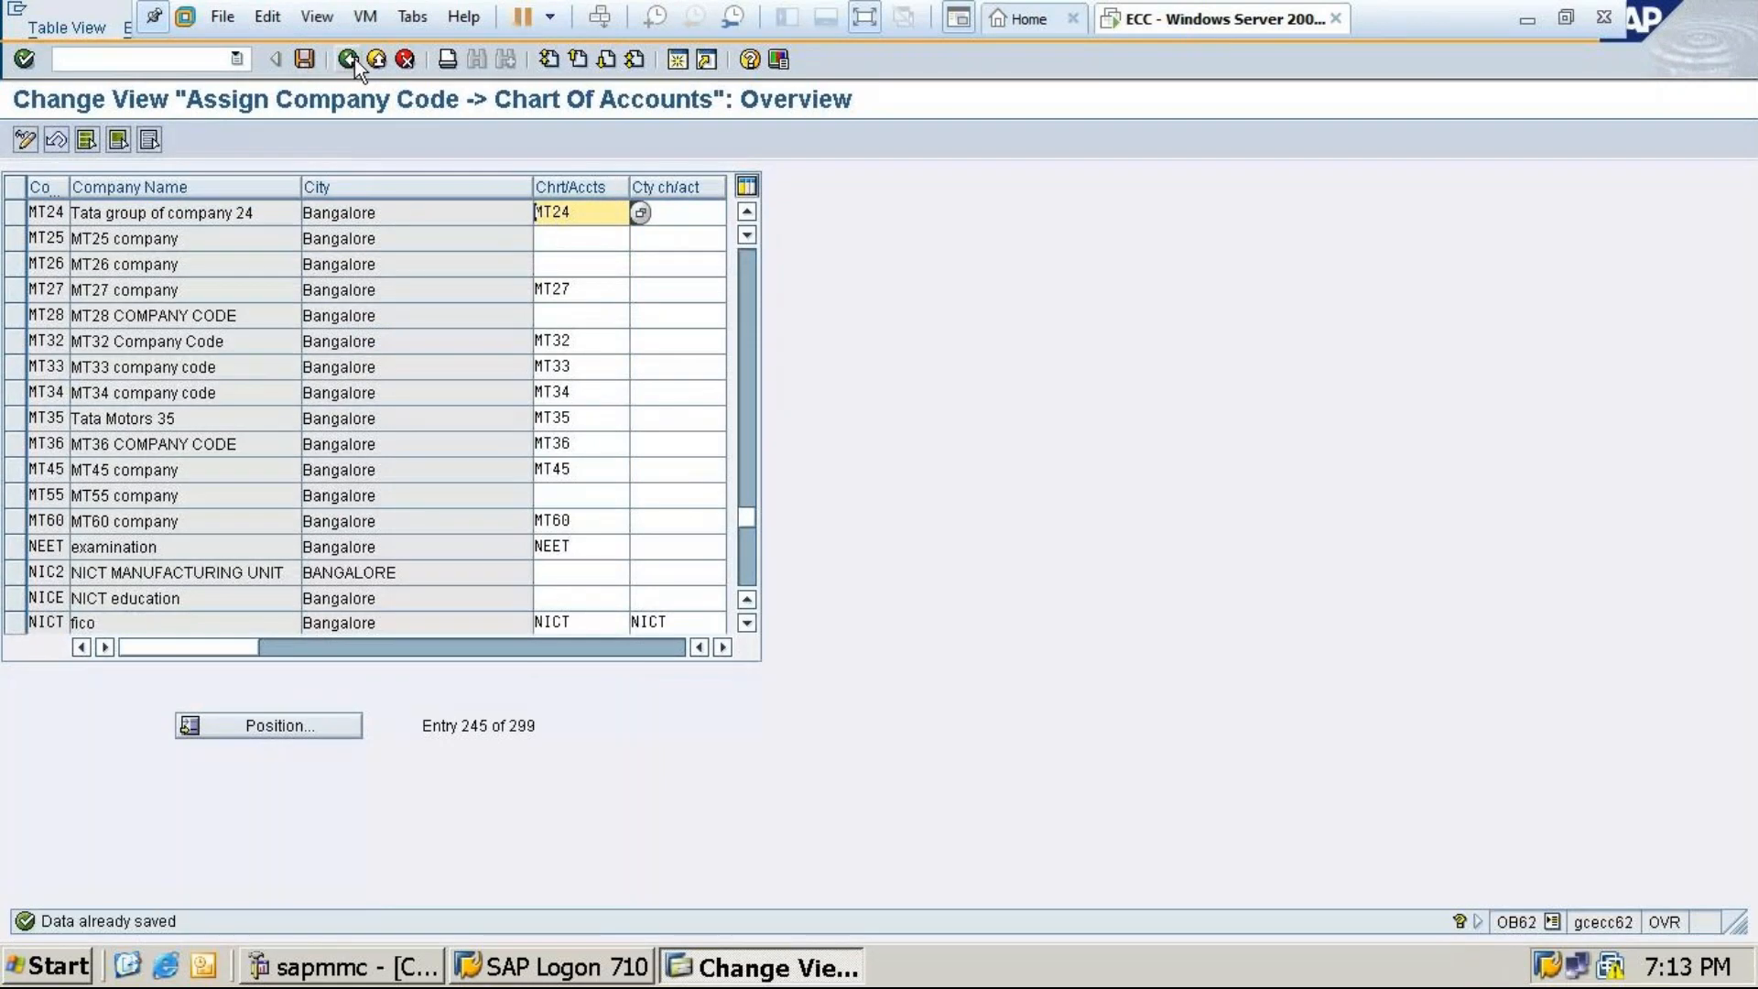
click(354, 59)
text(/)
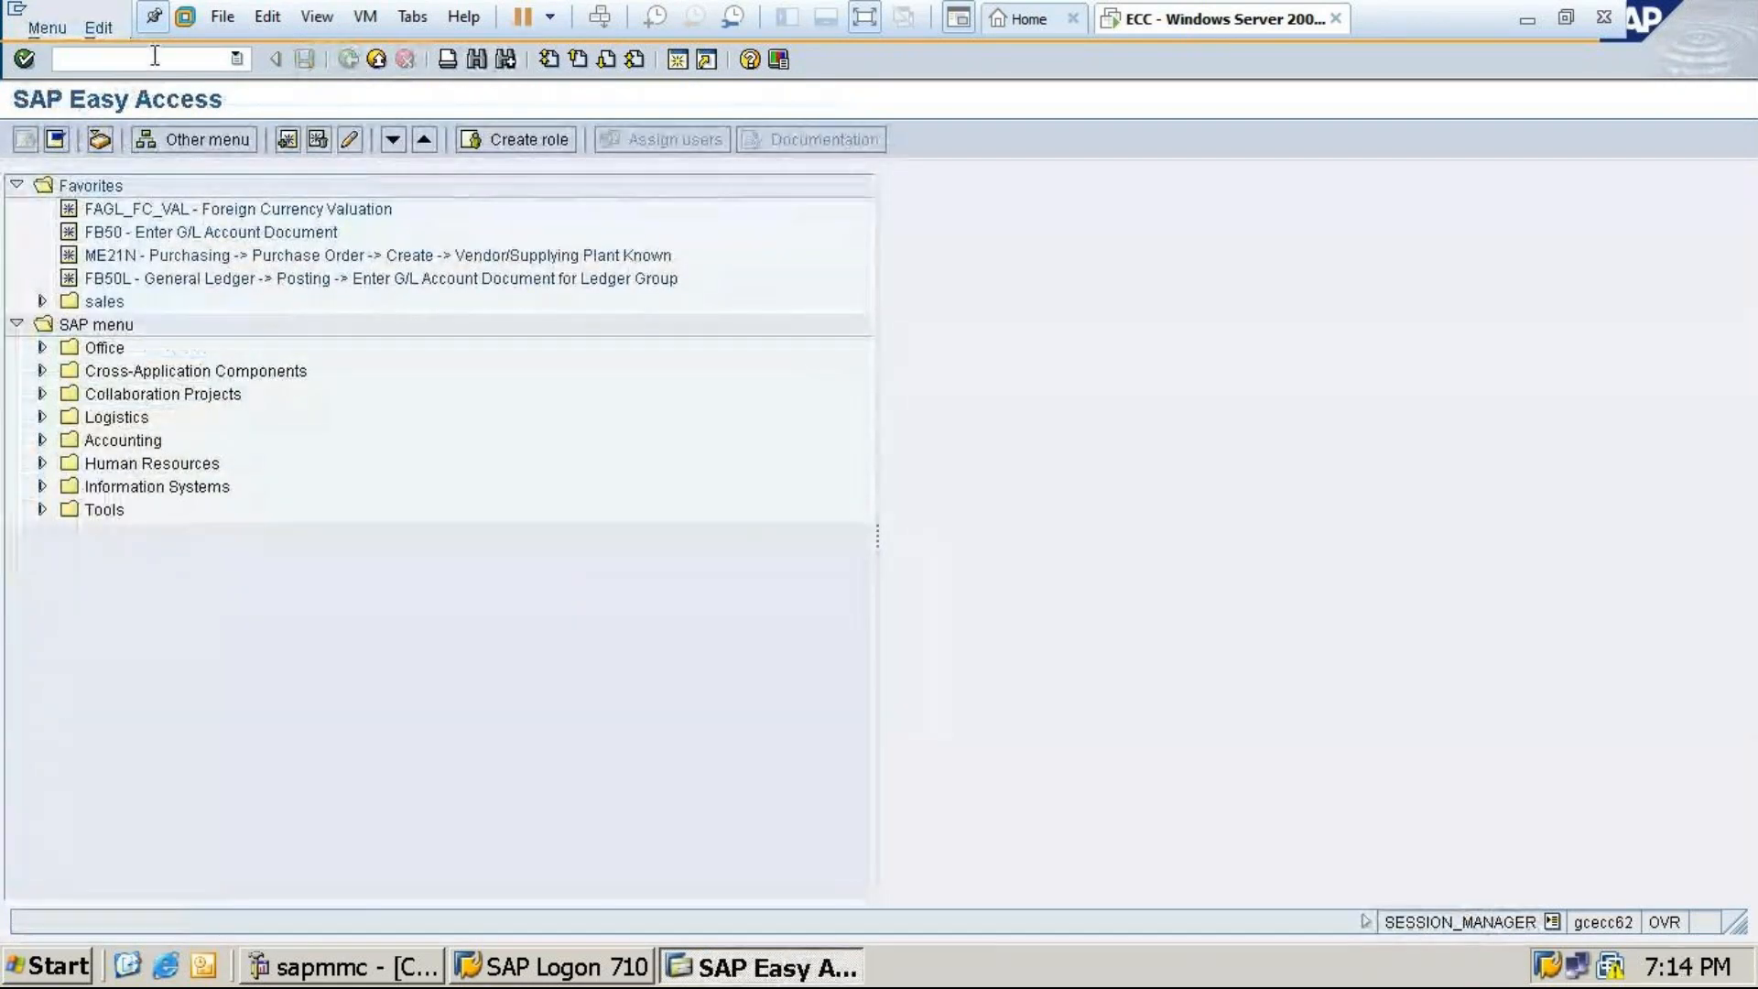
text(n)
Check the Excel notes and open the G/L account groups overview with OBD4
click(1527, 22)
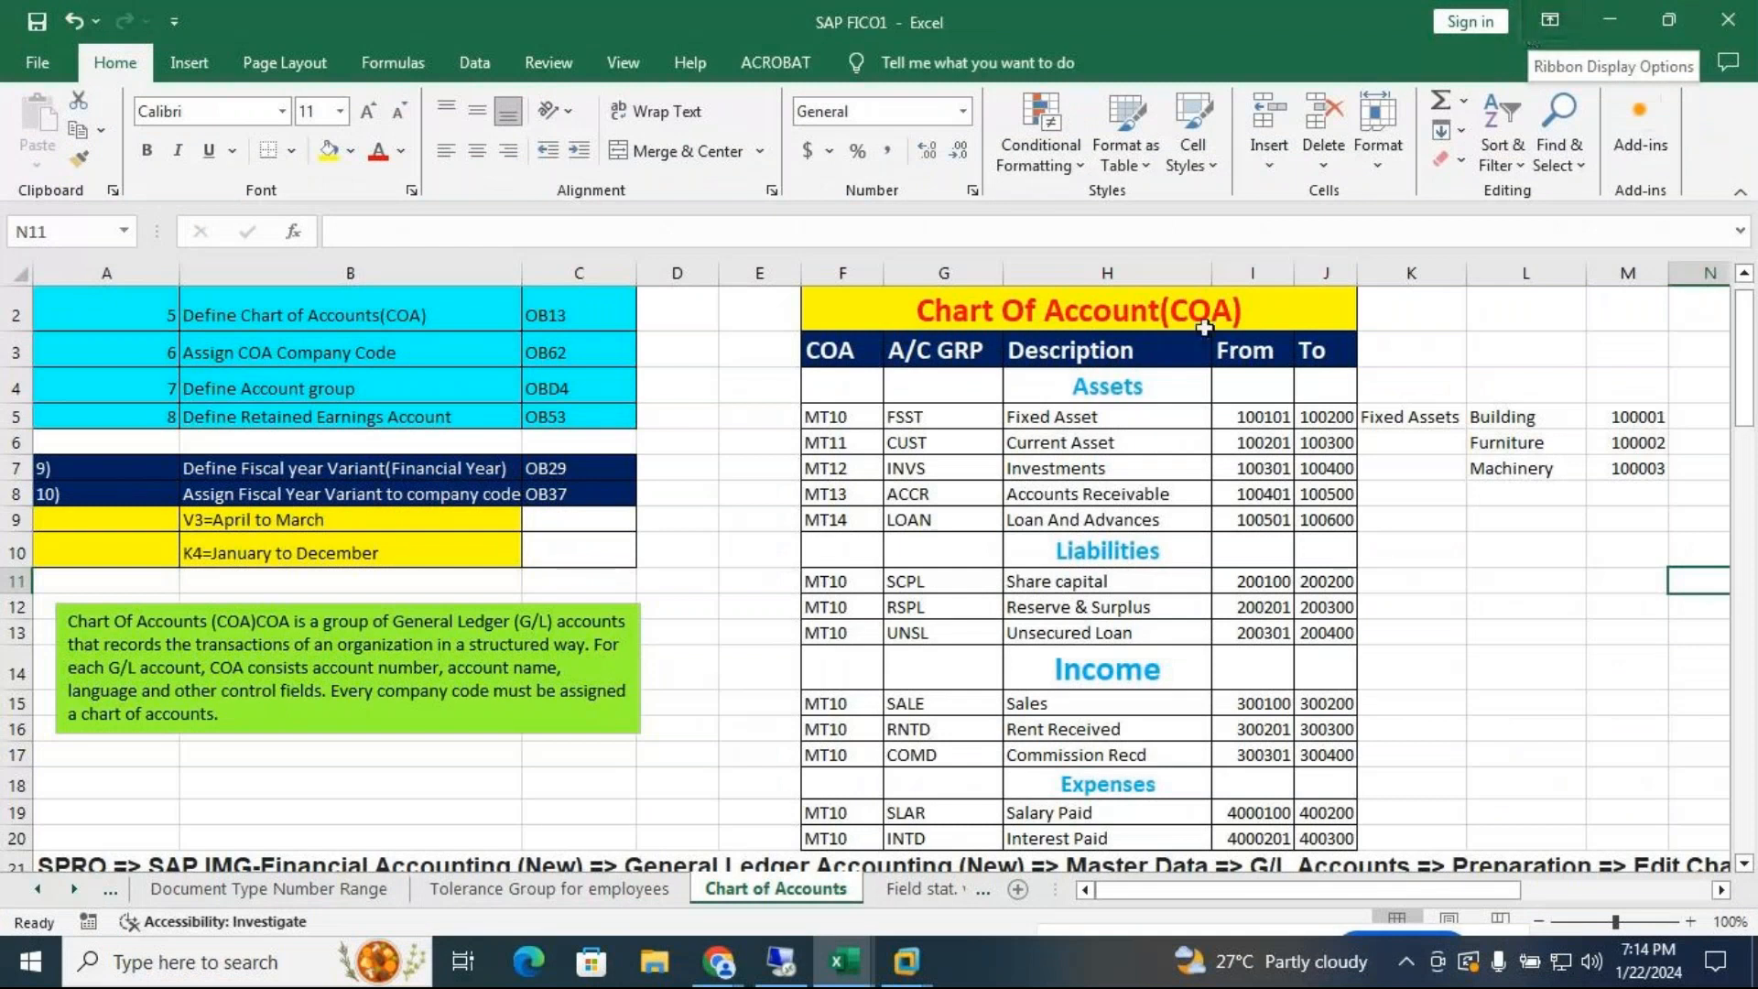
mouse_move(906, 961)
click(1059, 793)
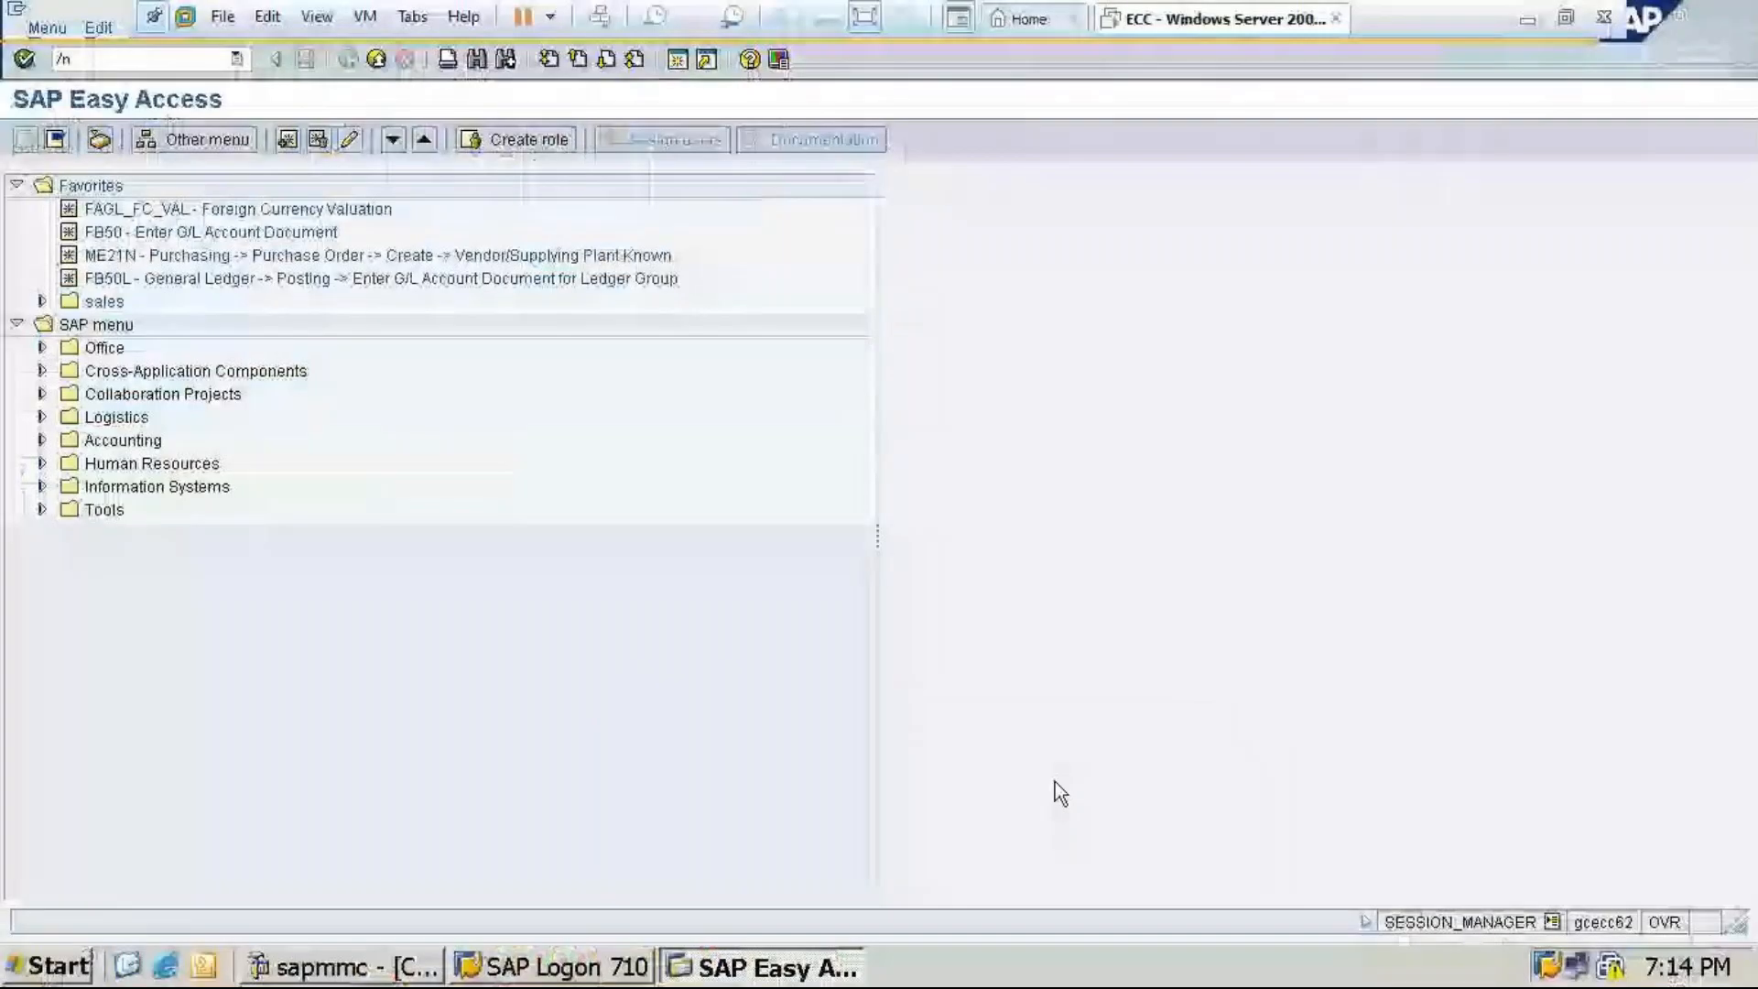
text(ob)
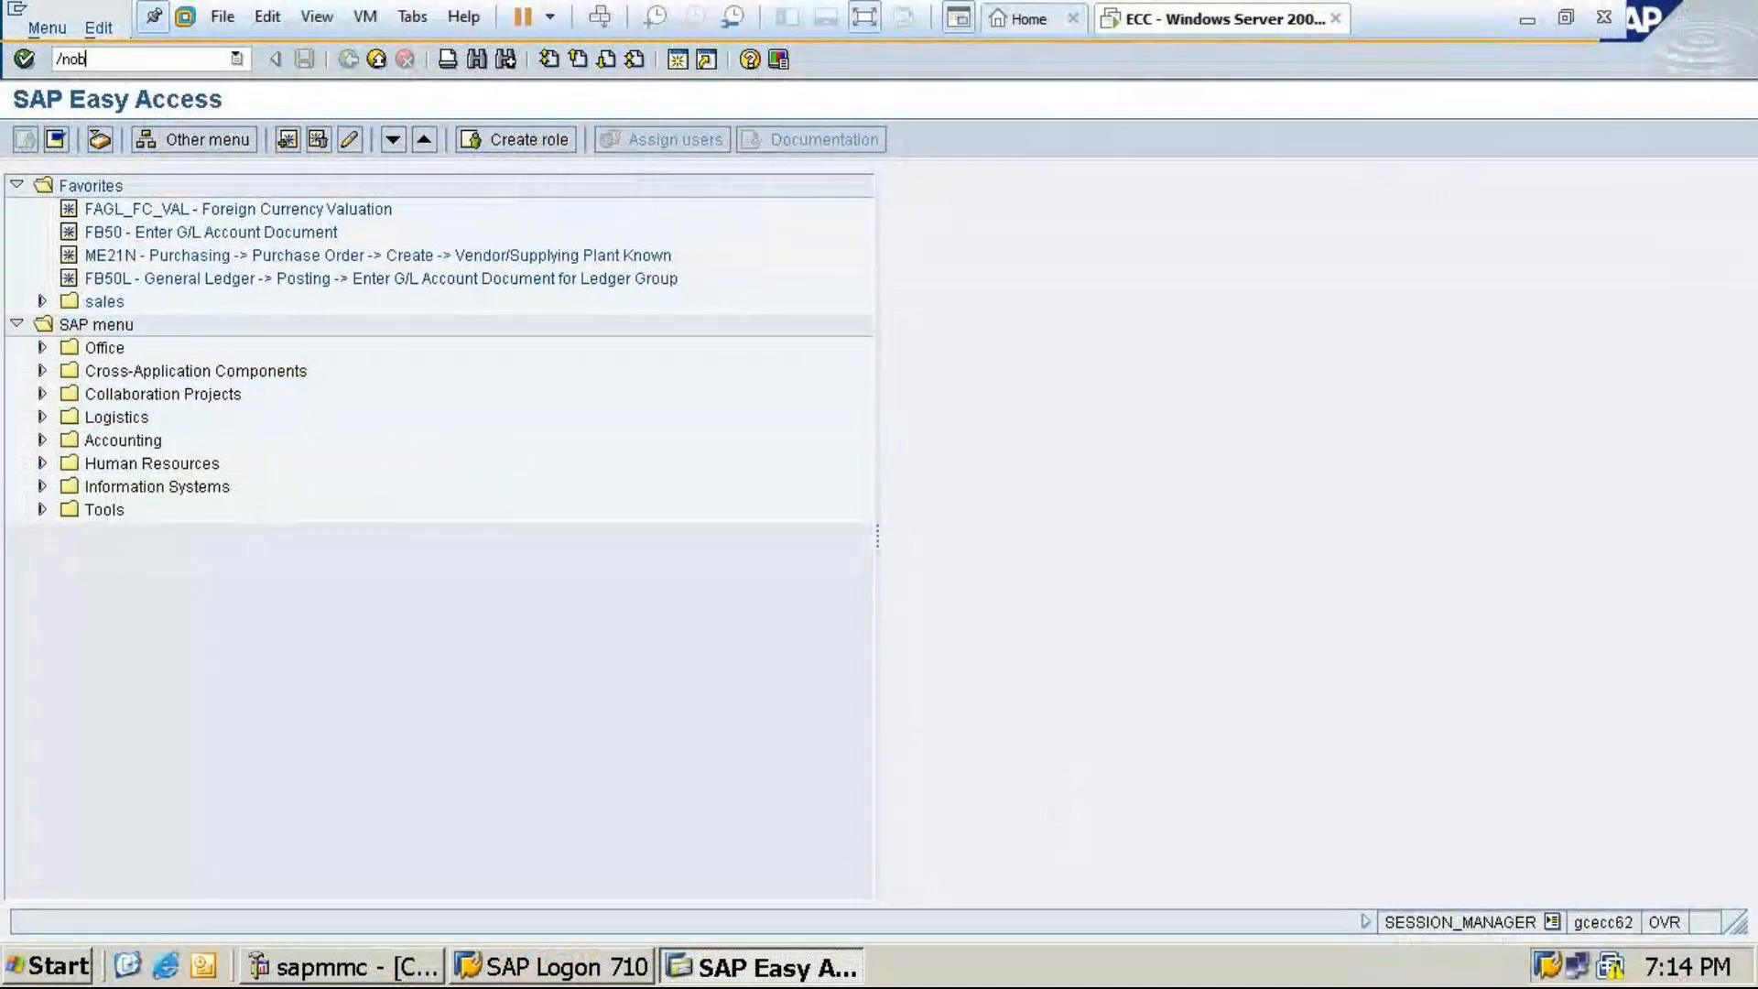
text(d4)
key(Return)
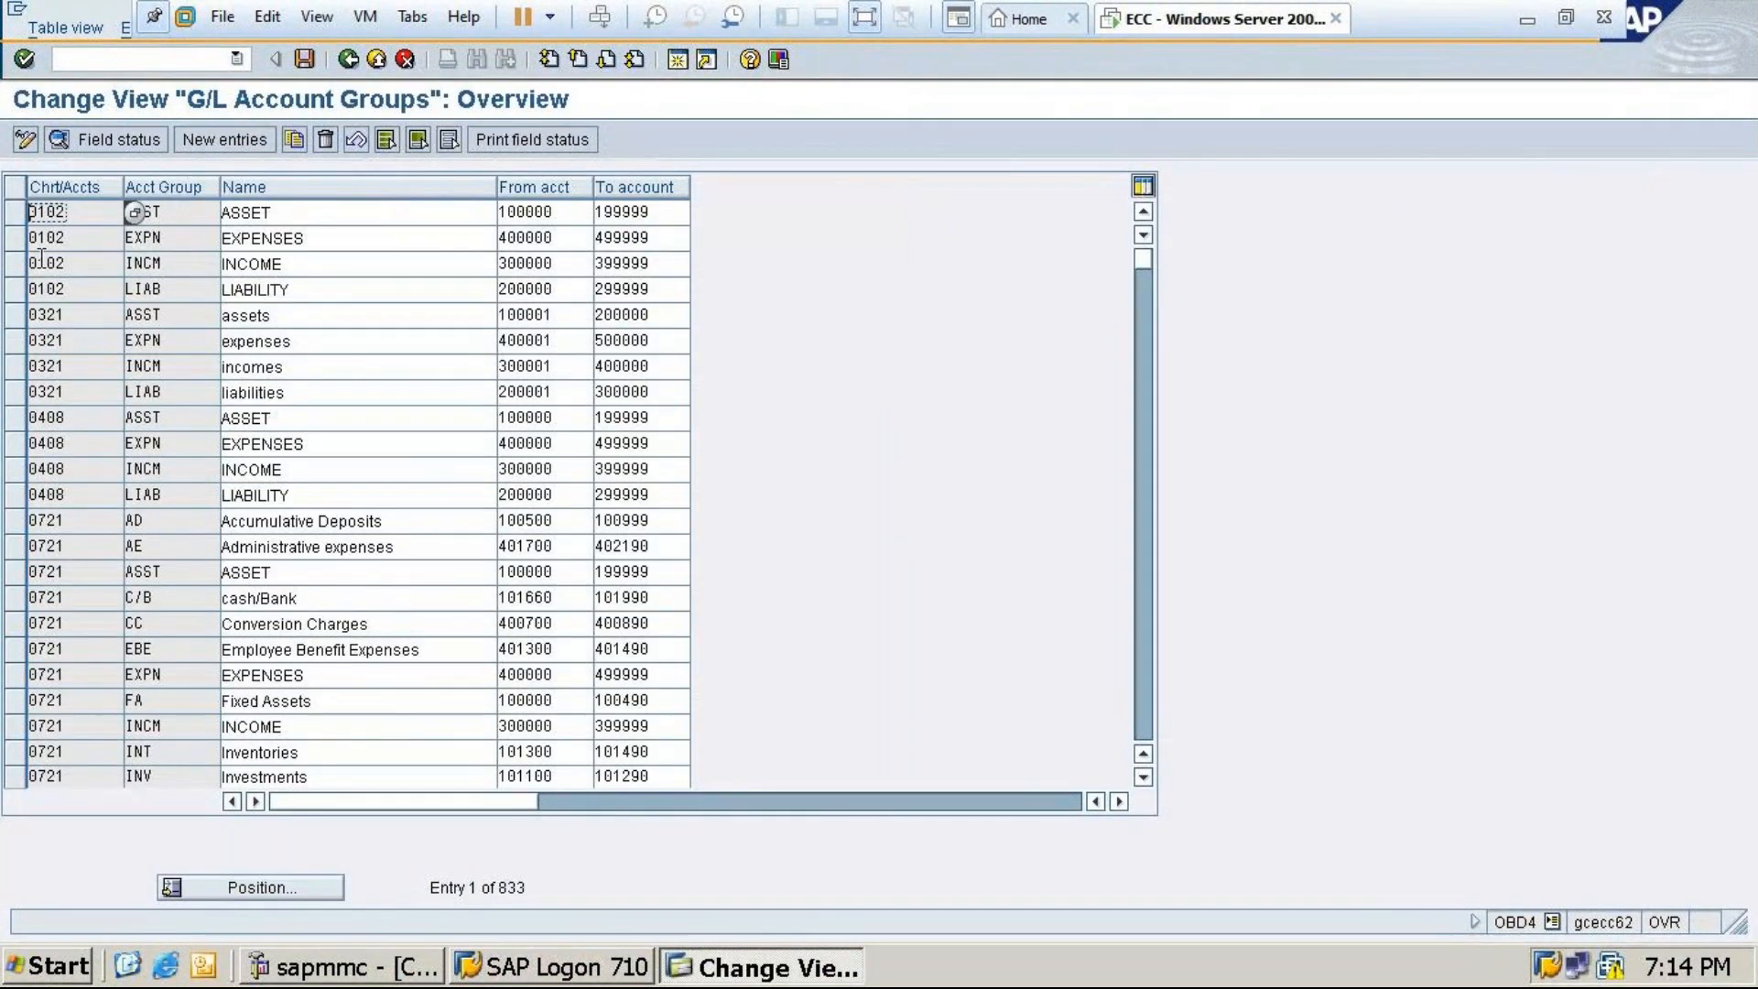
Select chart 0102's ASST, EXPN, INCM and LIAB groups and copy them as new entries
click(14, 214)
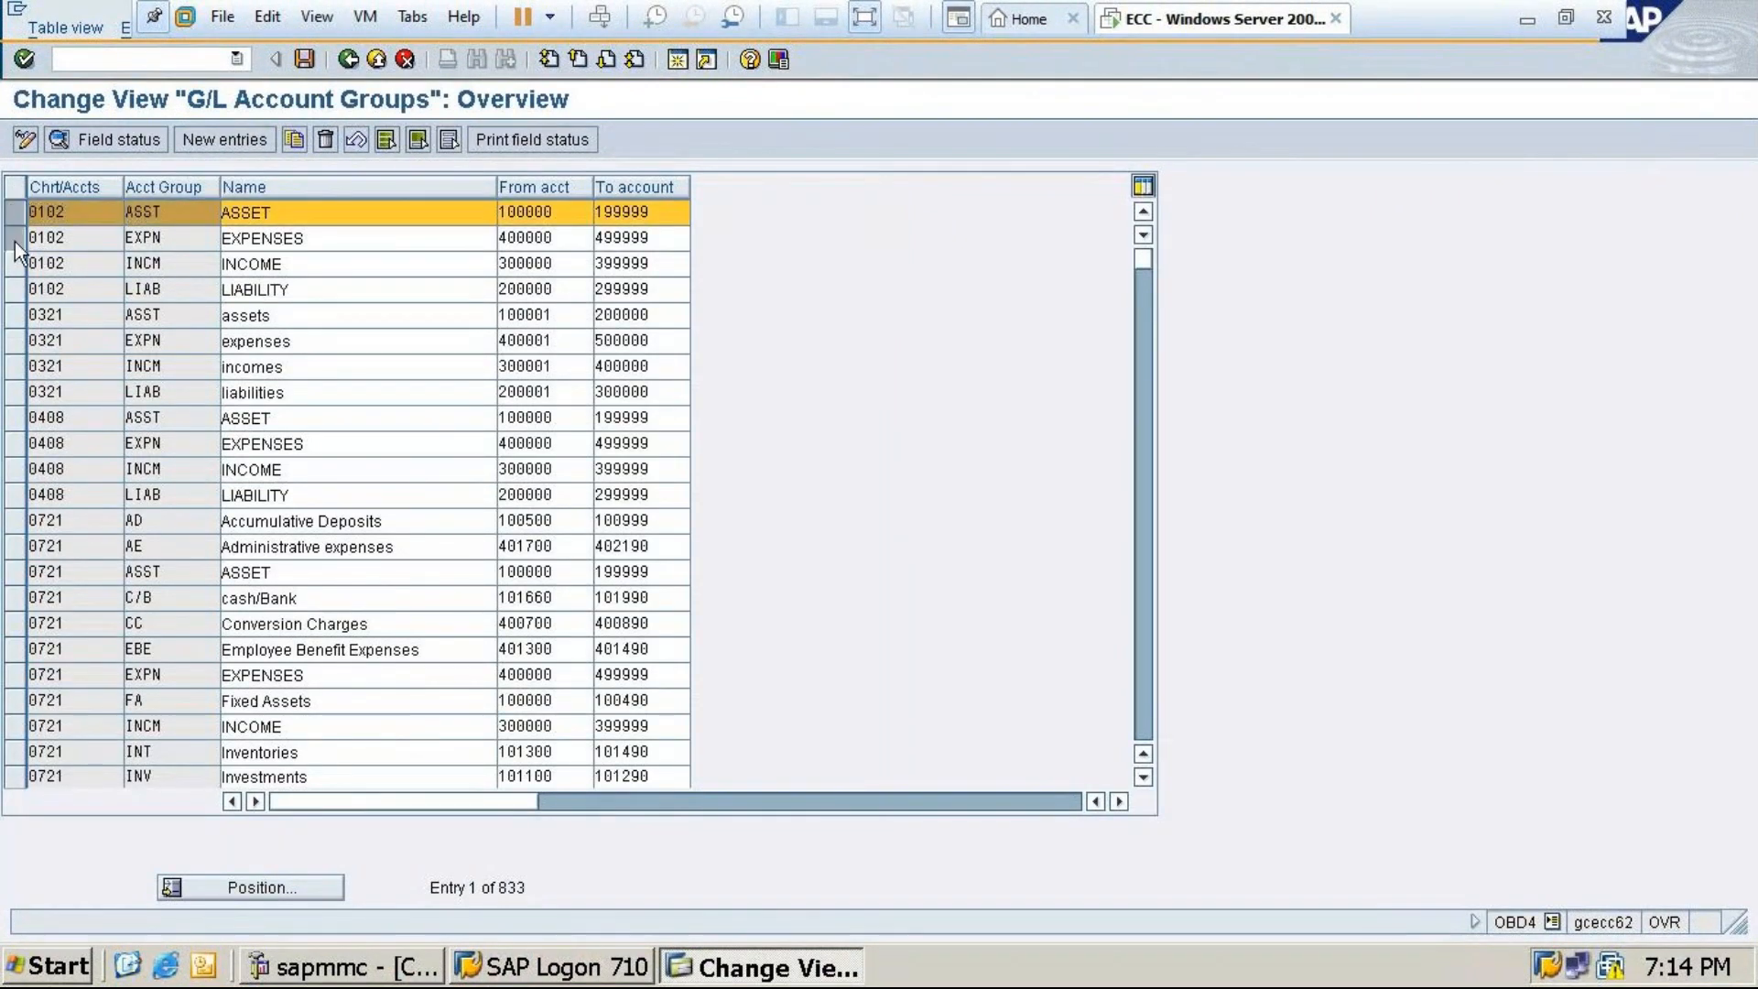
click(14, 238)
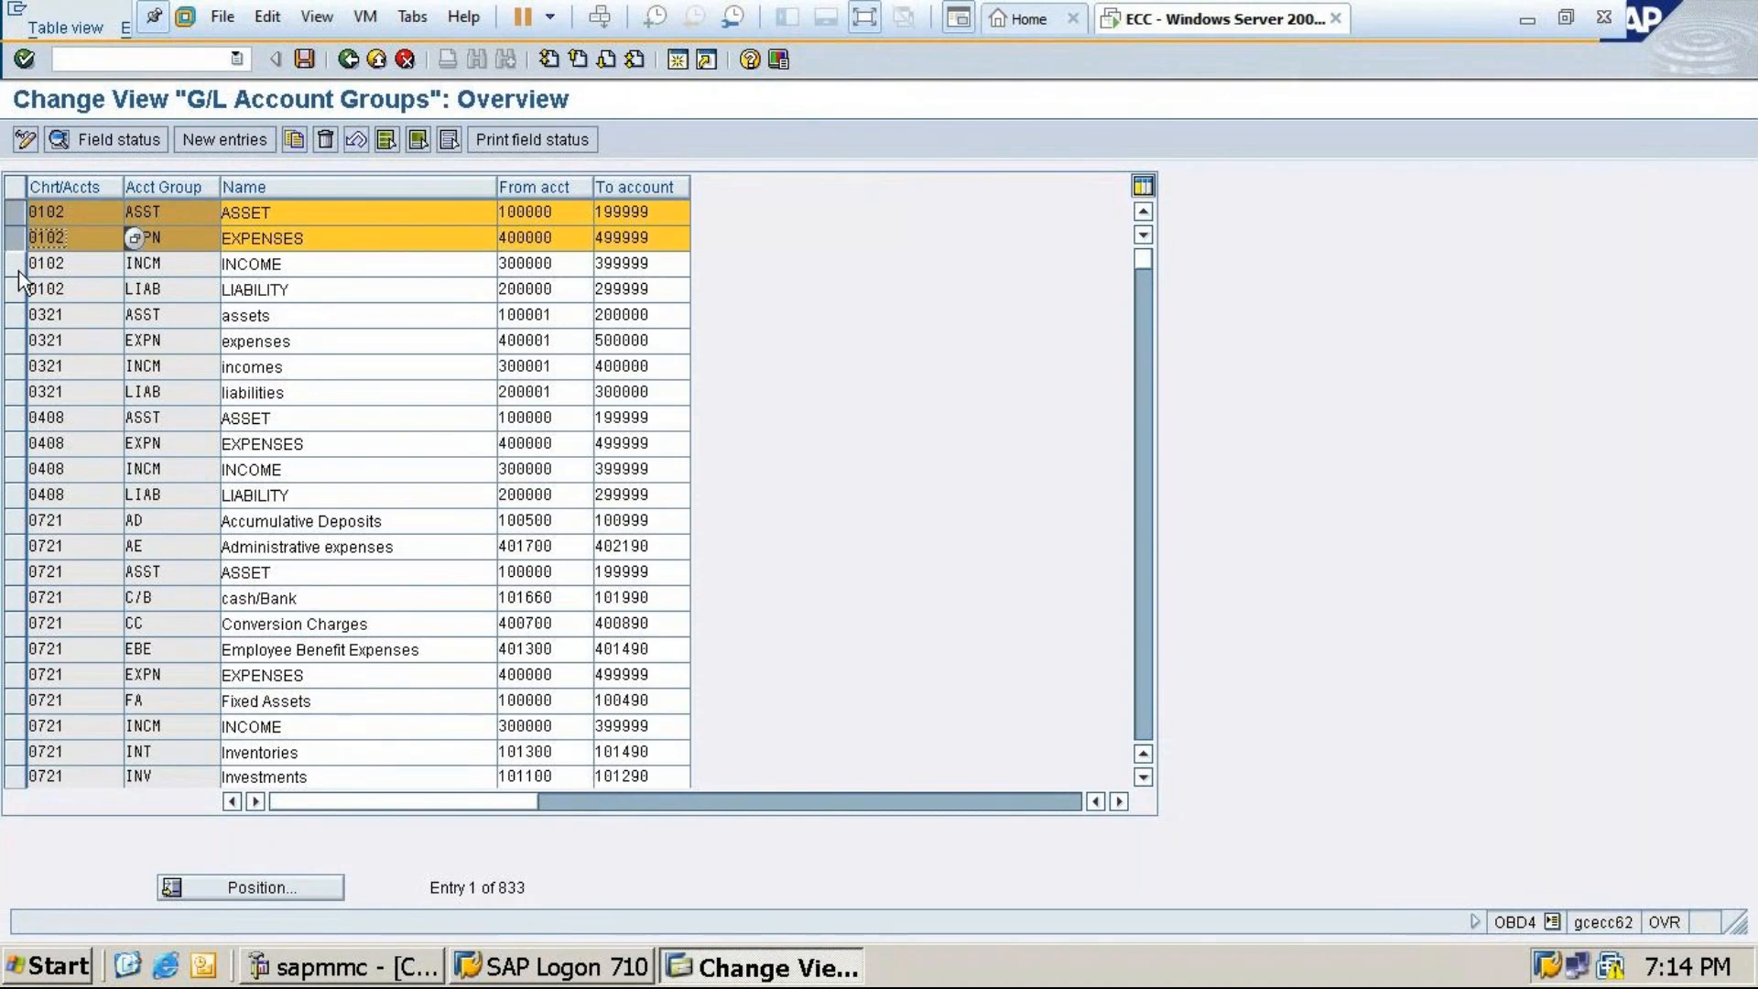
click(16, 263)
click(16, 289)
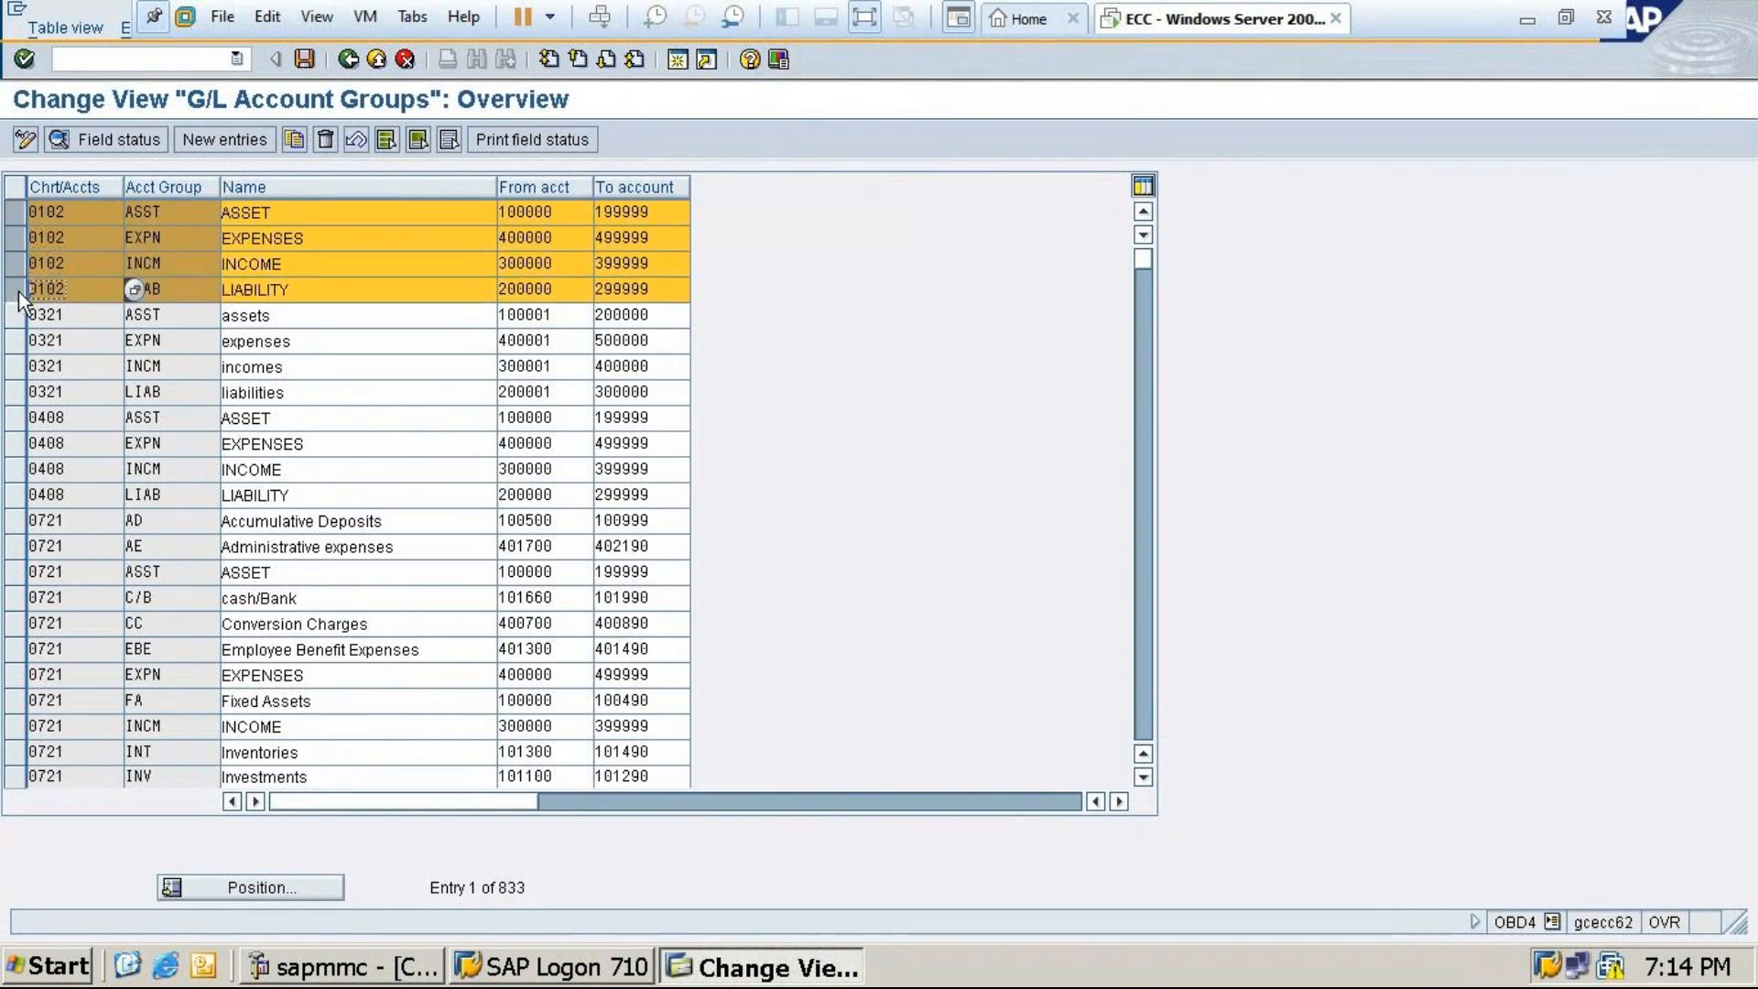
click(297, 139)
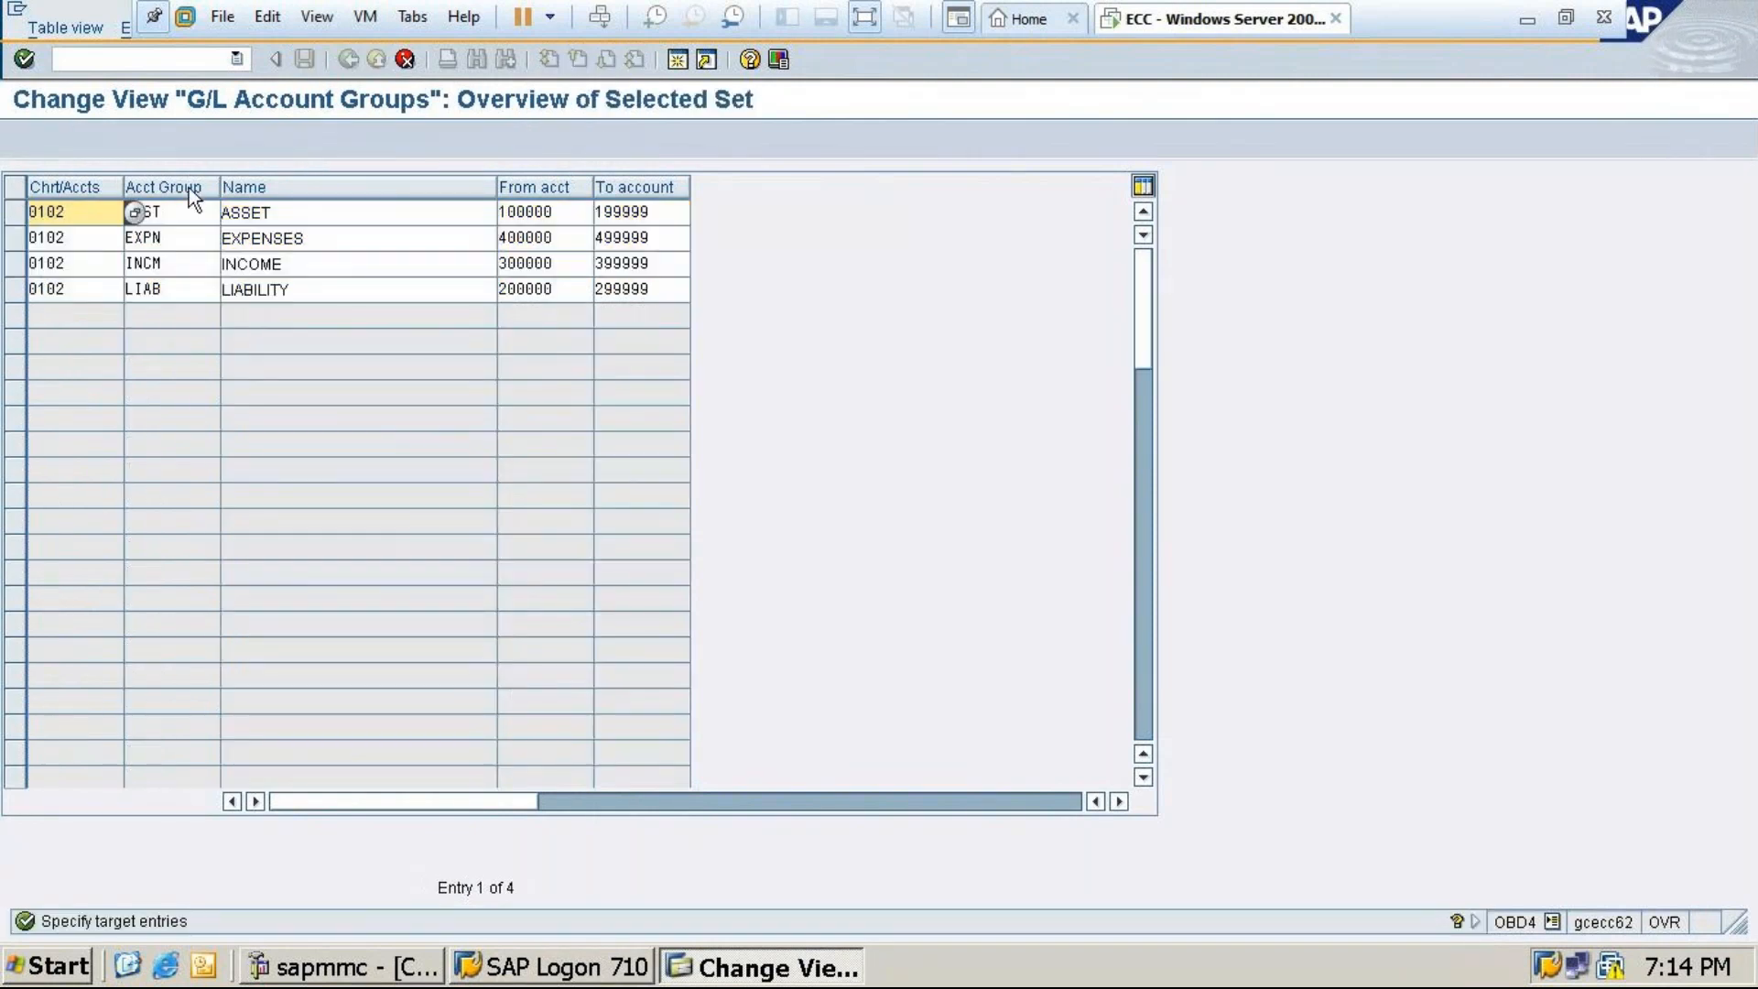
Change the chart of accounts from 0102 to MT24 in all four copied rows
click(96, 220)
key(BackSpace)
key(BackSpace)
key(BackSpace)
key(BackSpace)
text(MT24)
click(95, 239)
key(BackSpace)
key(BackSpace)
key(BackSpace)
key(BackSpace)
text(MT)
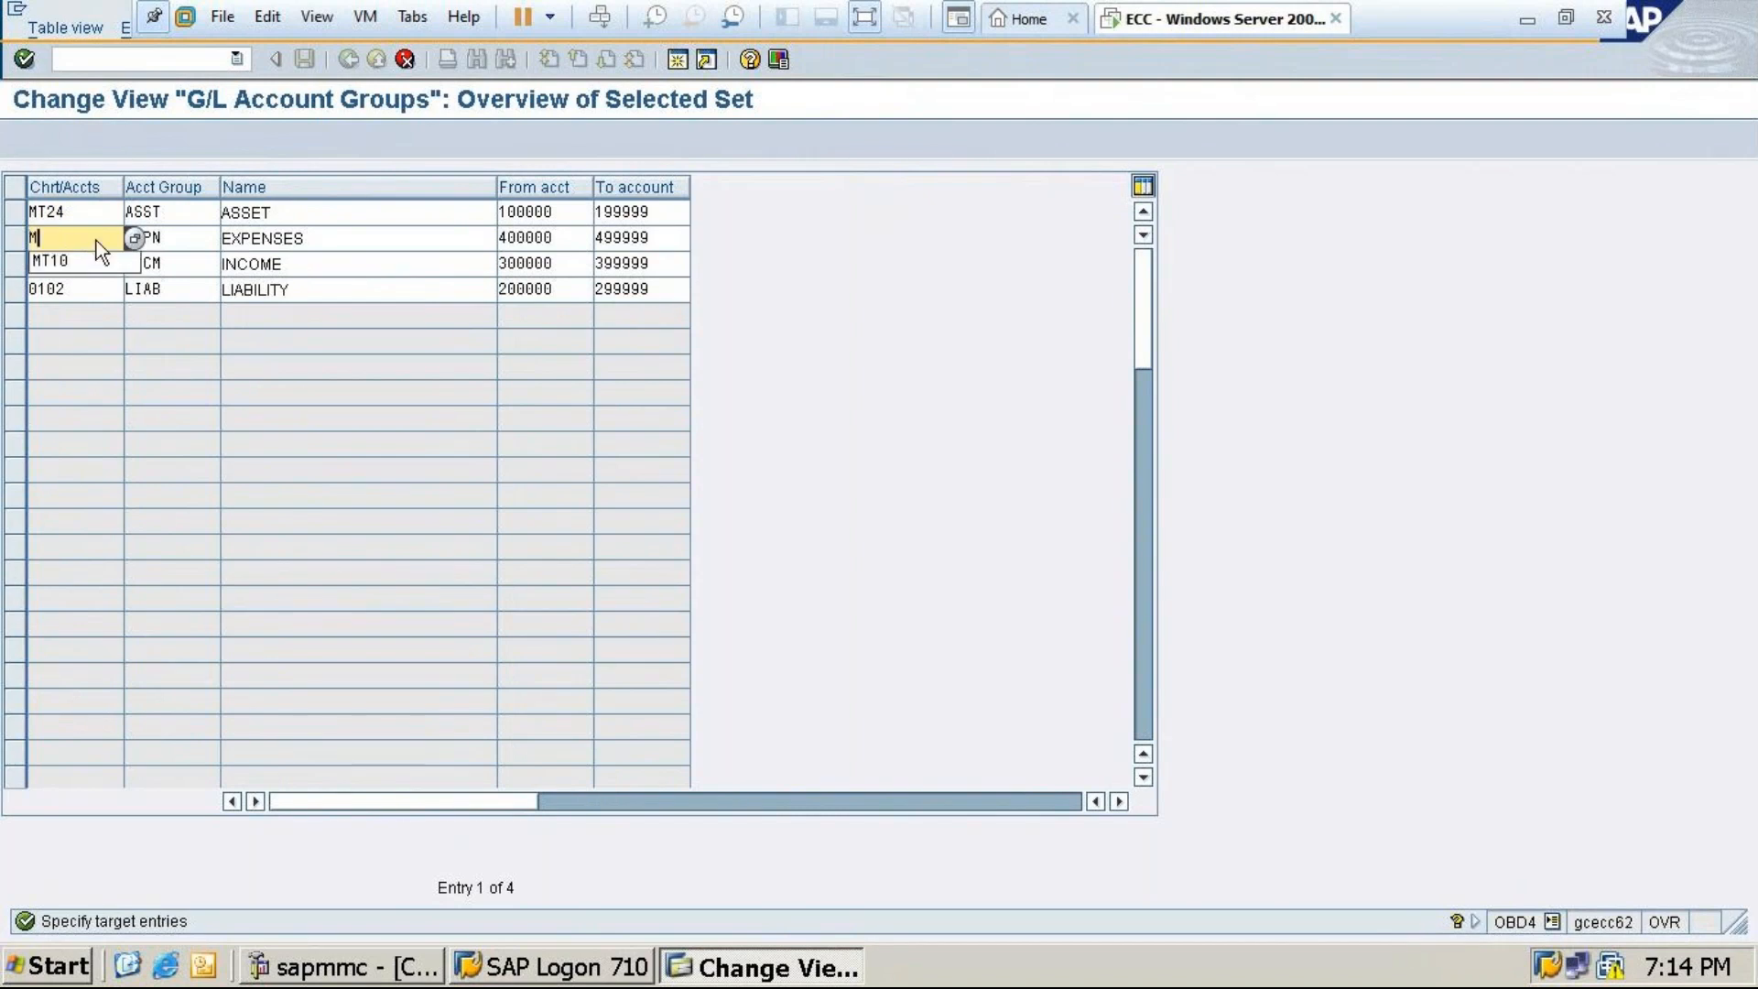
text(24)
click(81, 268)
key(BackSpace)
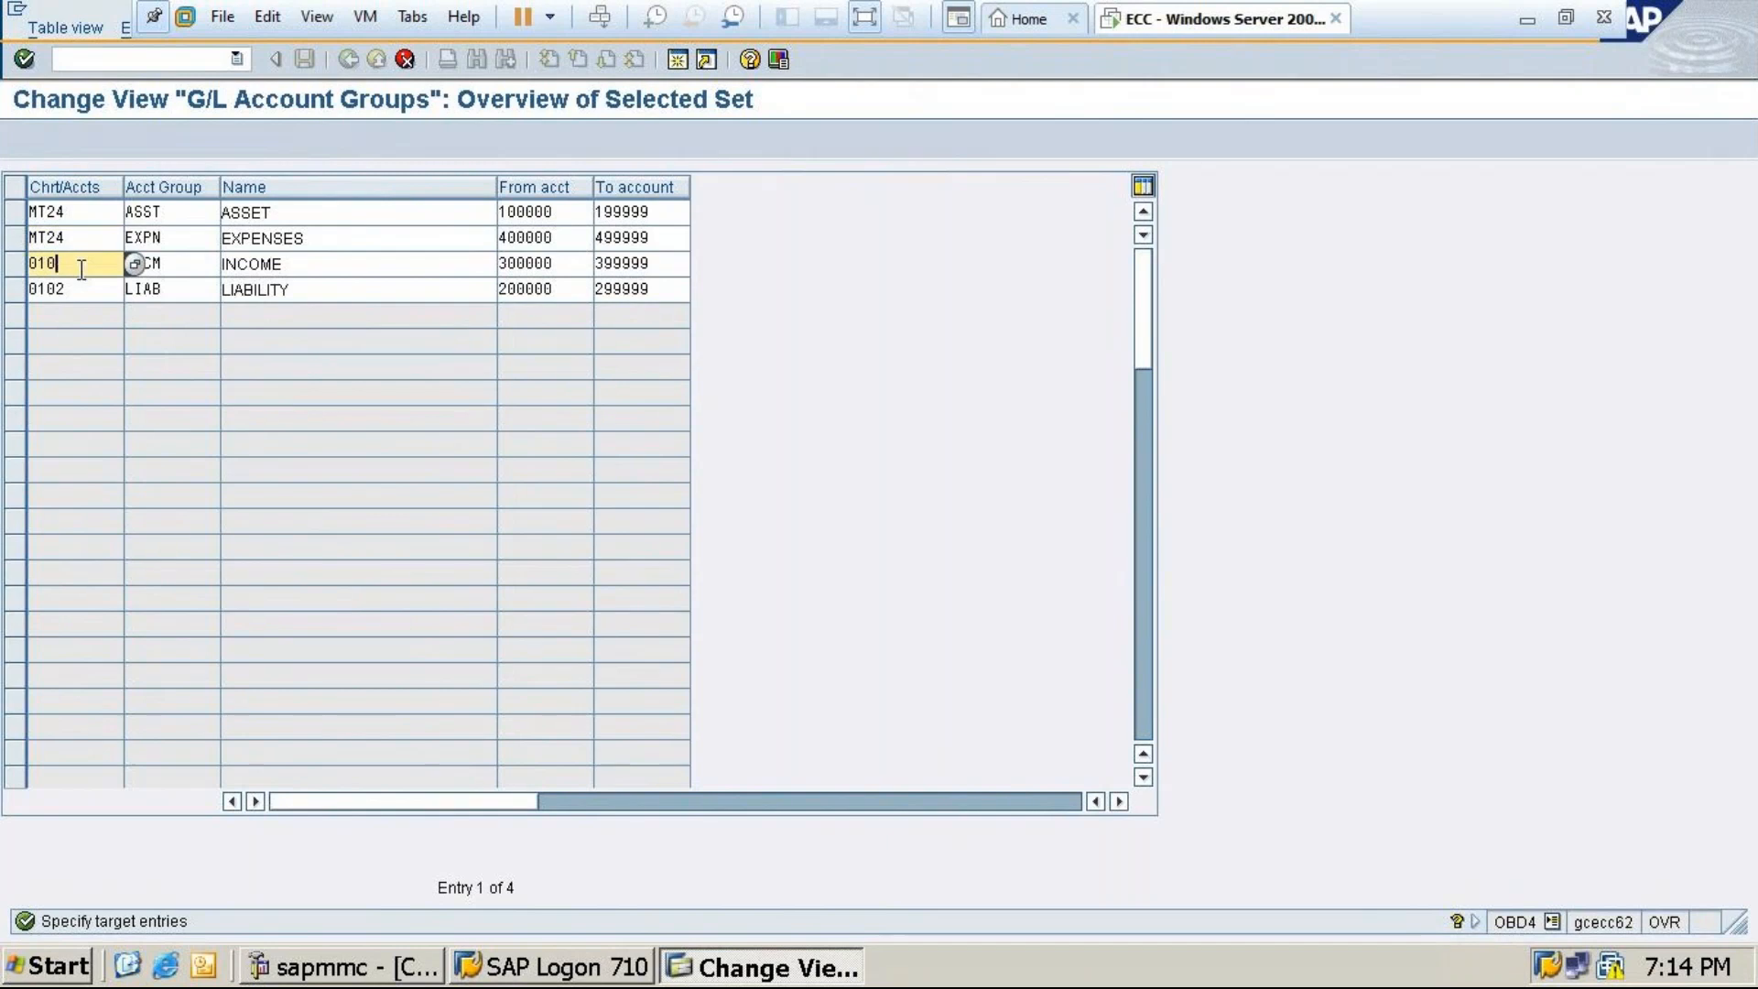
key(BackSpace)
key(BackSpace)
key(BackSpace)
text(MT24)
click(80, 291)
key(BackSpace)
key(BackSpace)
key(BackSpace)
key(BackSpace)
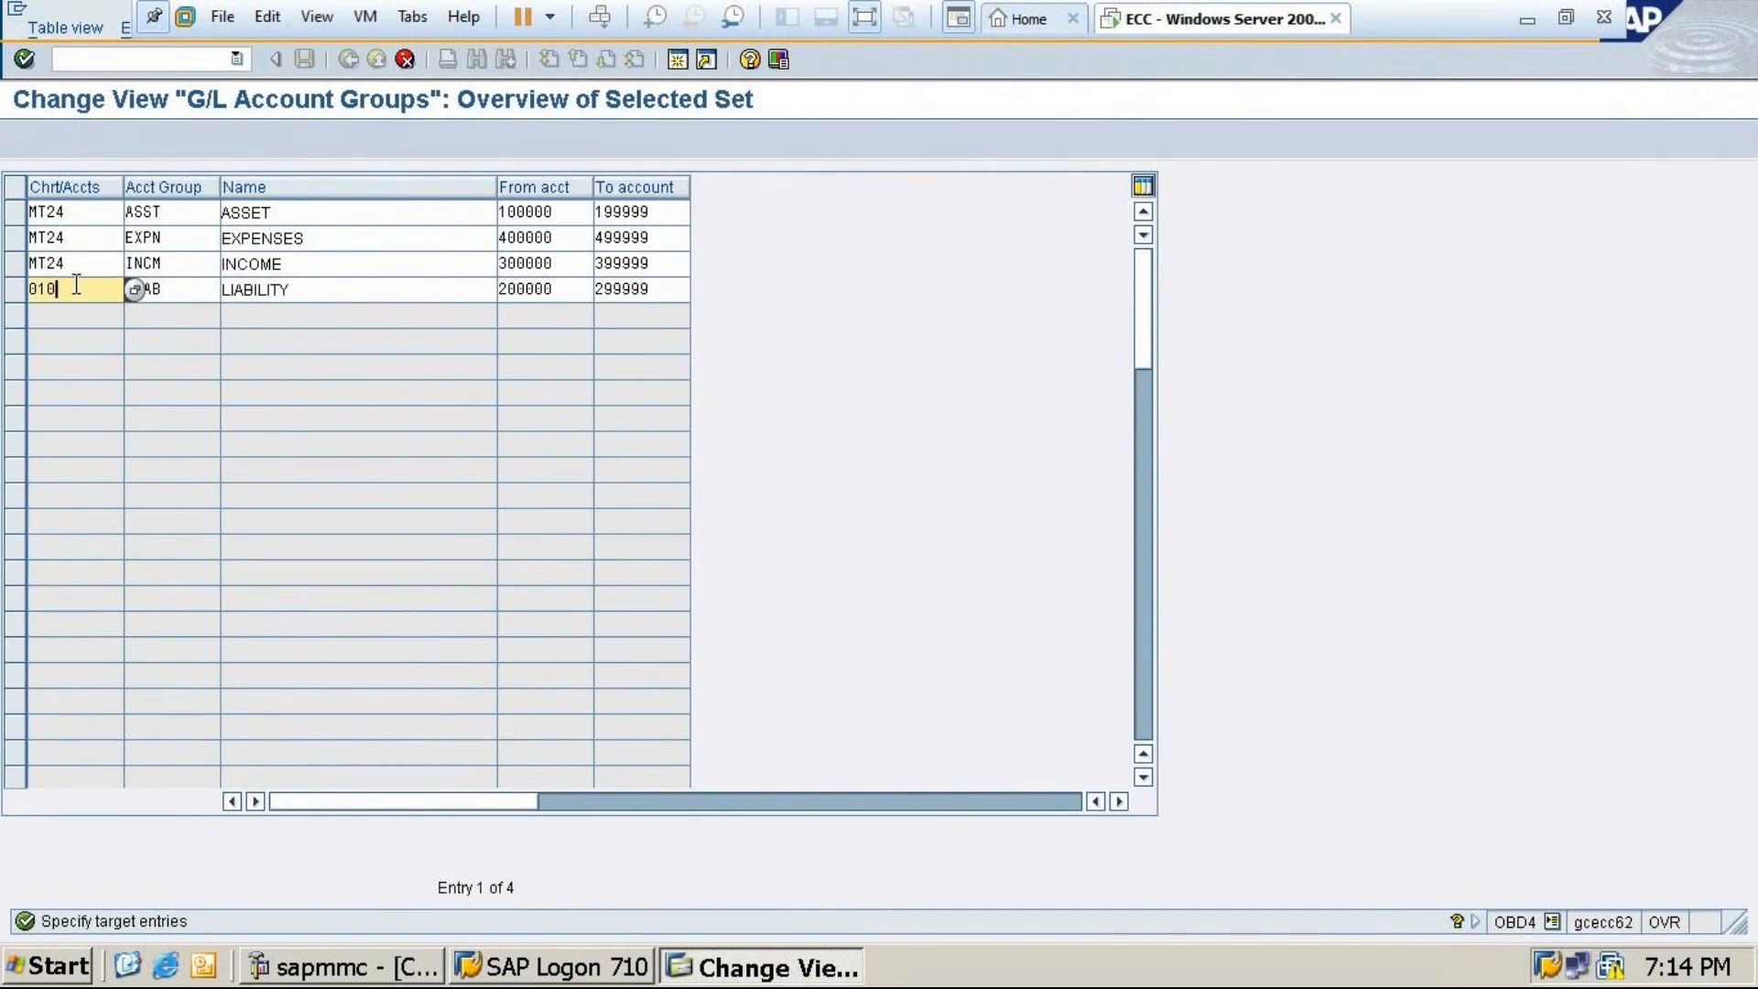
text(MT24)
Save the four MT24 account groups under the customizing request and return to the main menu
key(Return)
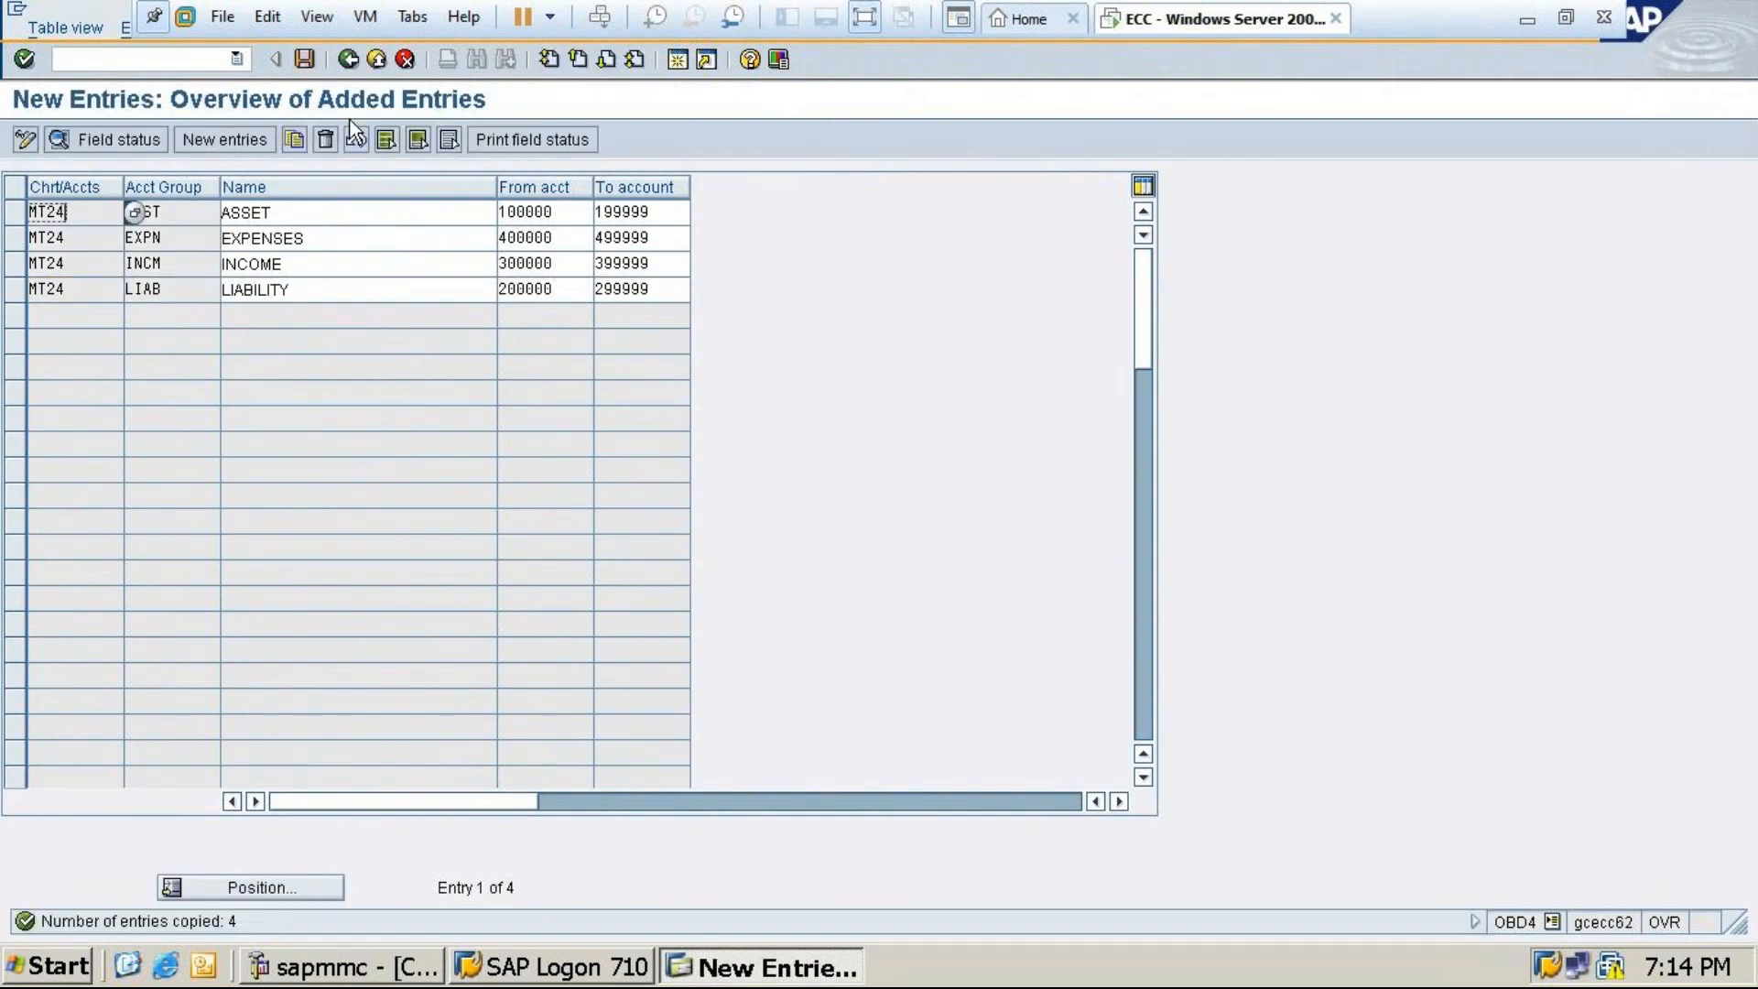
click(304, 58)
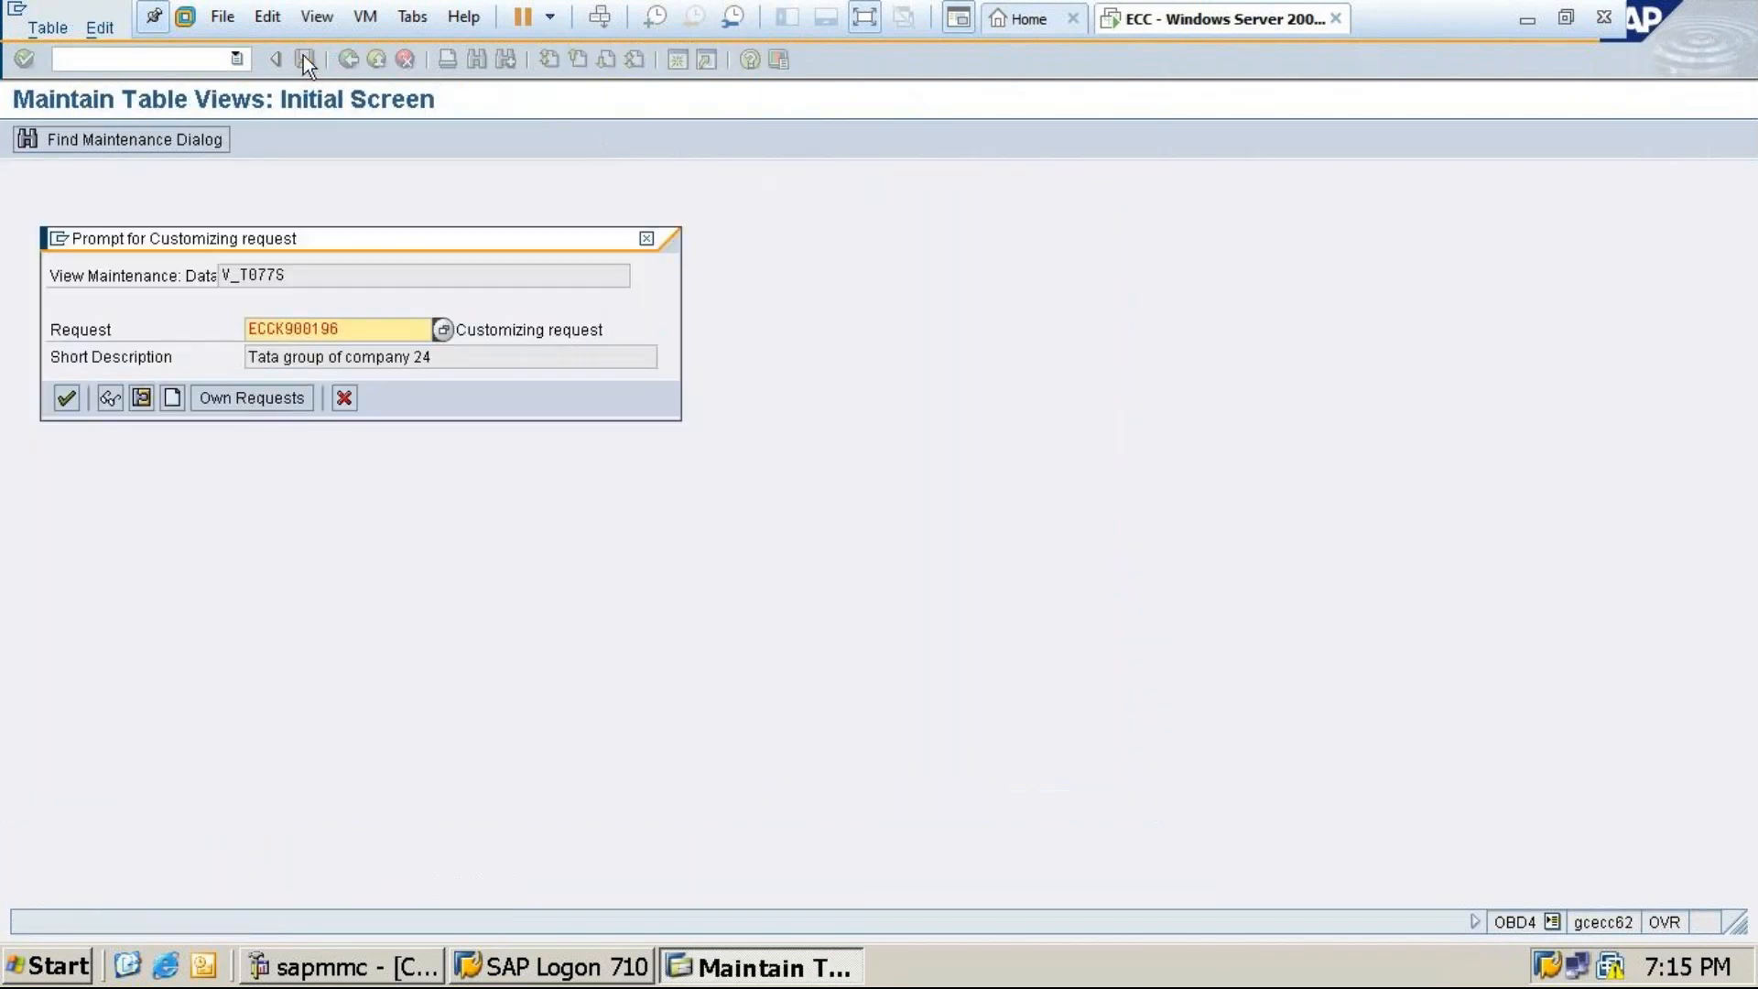
click(64, 401)
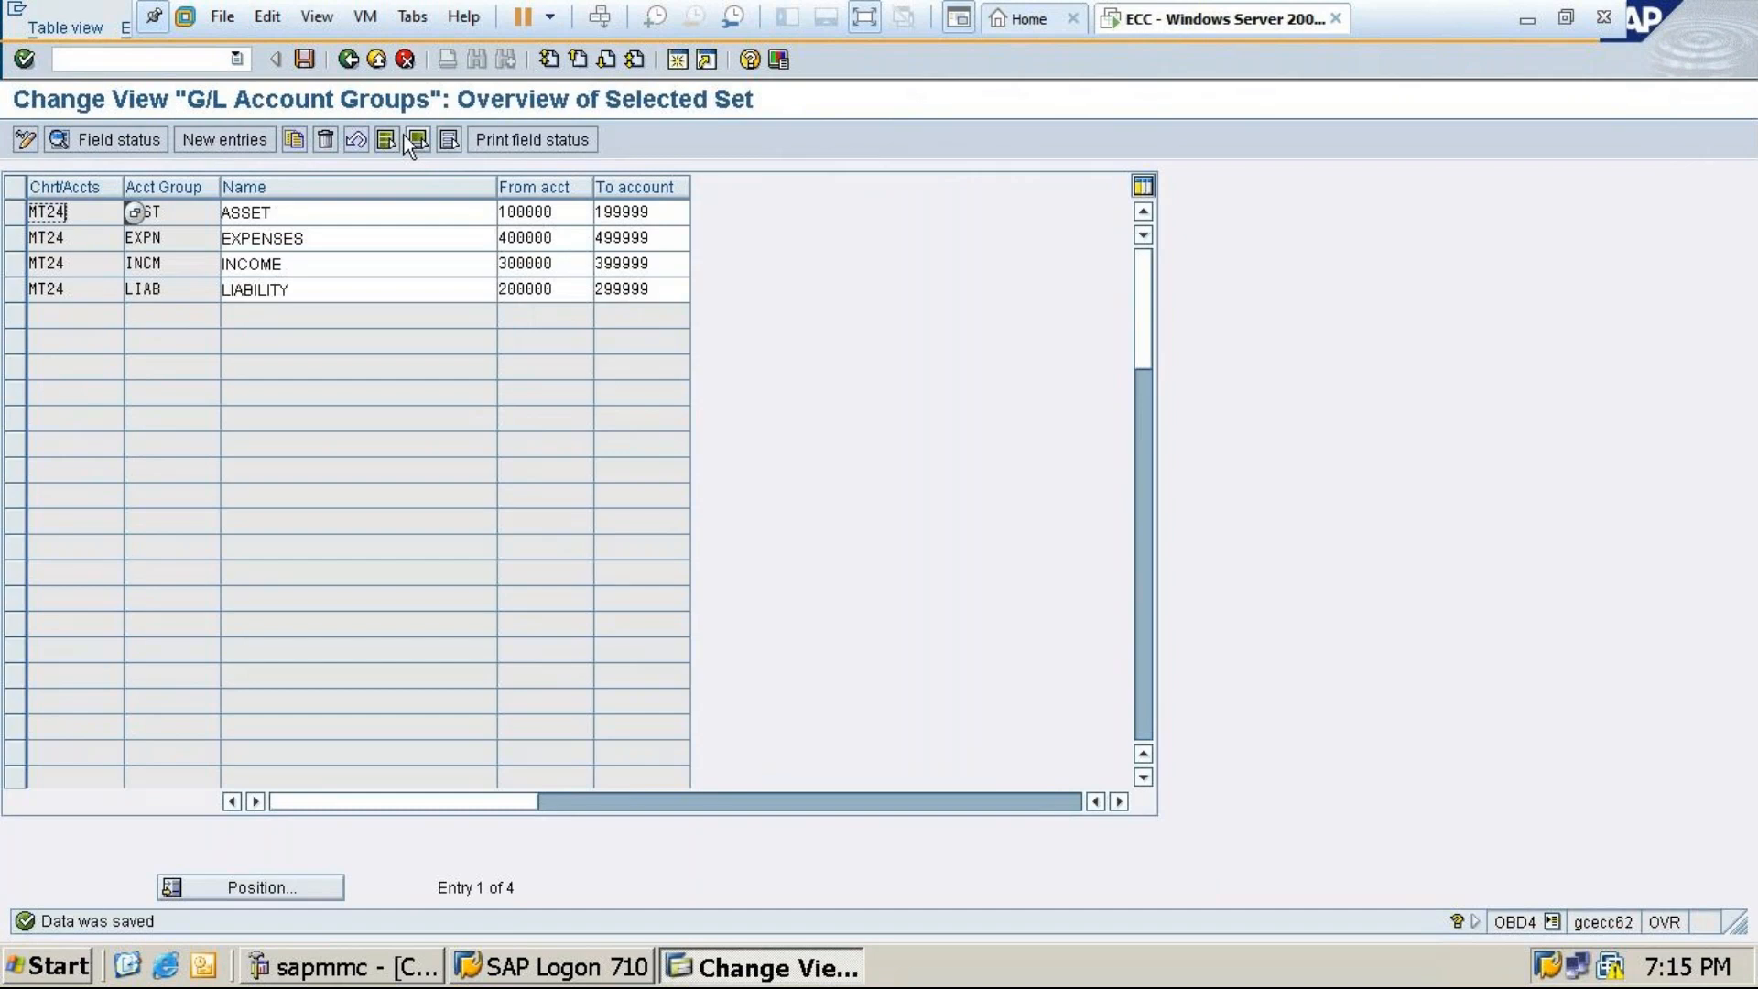
click(352, 59)
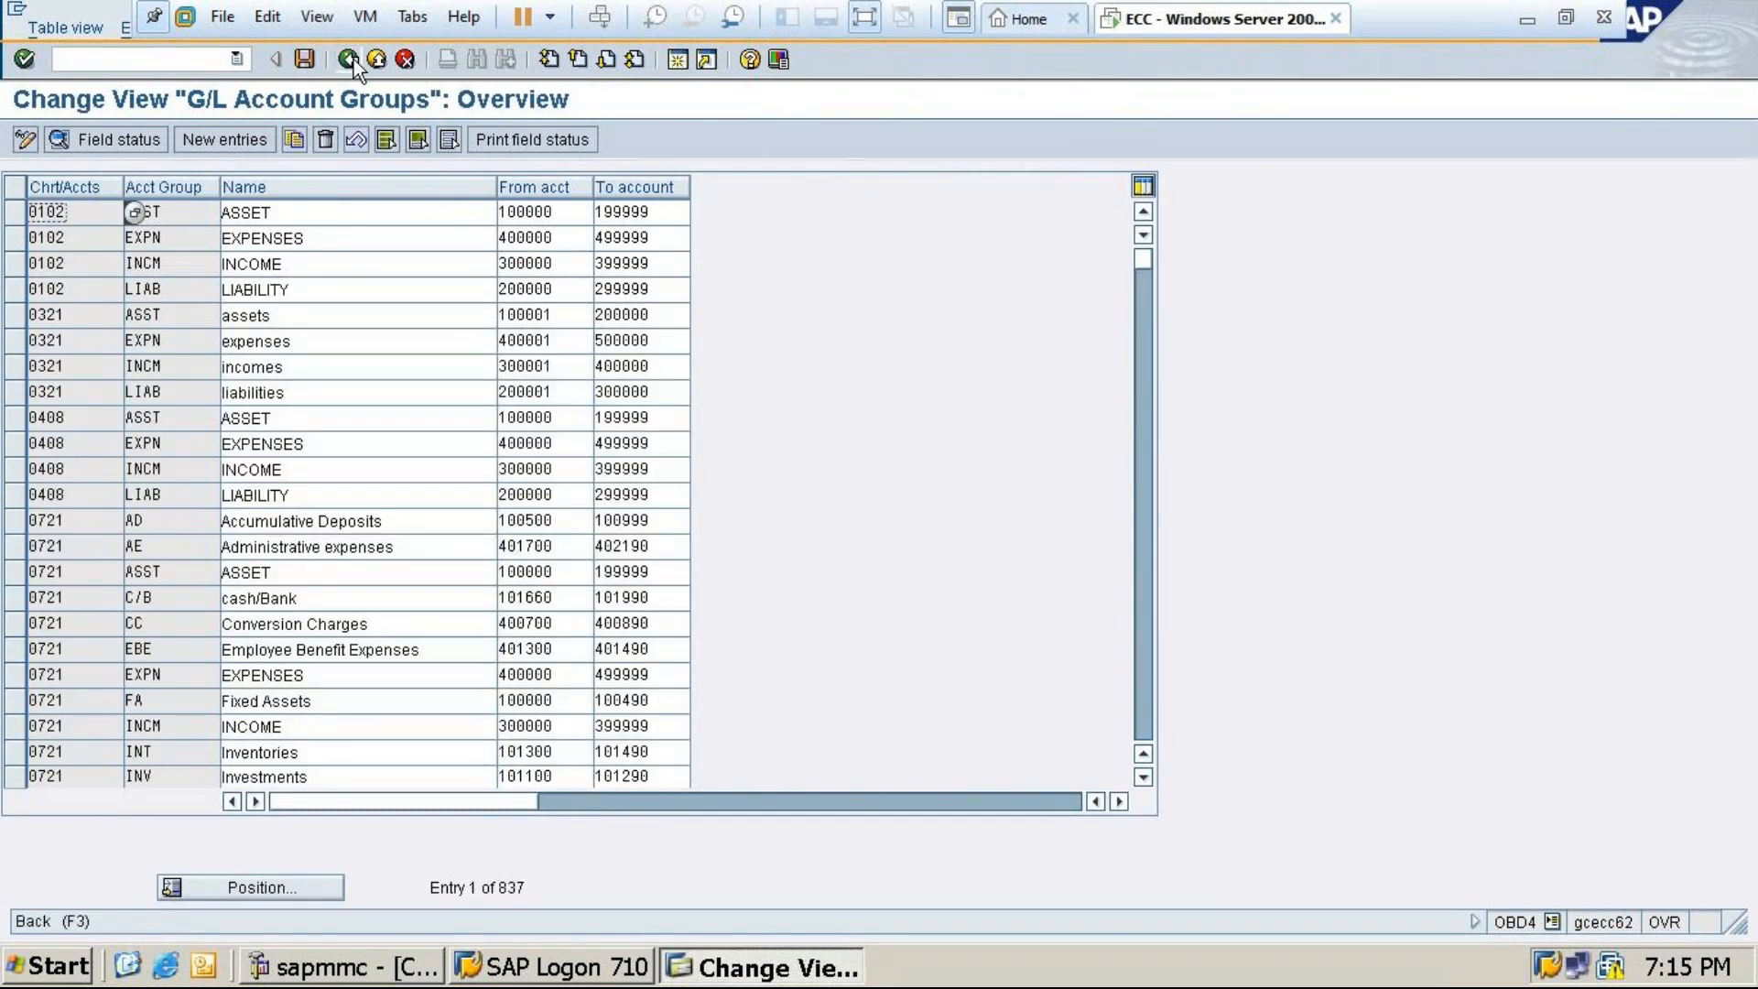
click(353, 58)
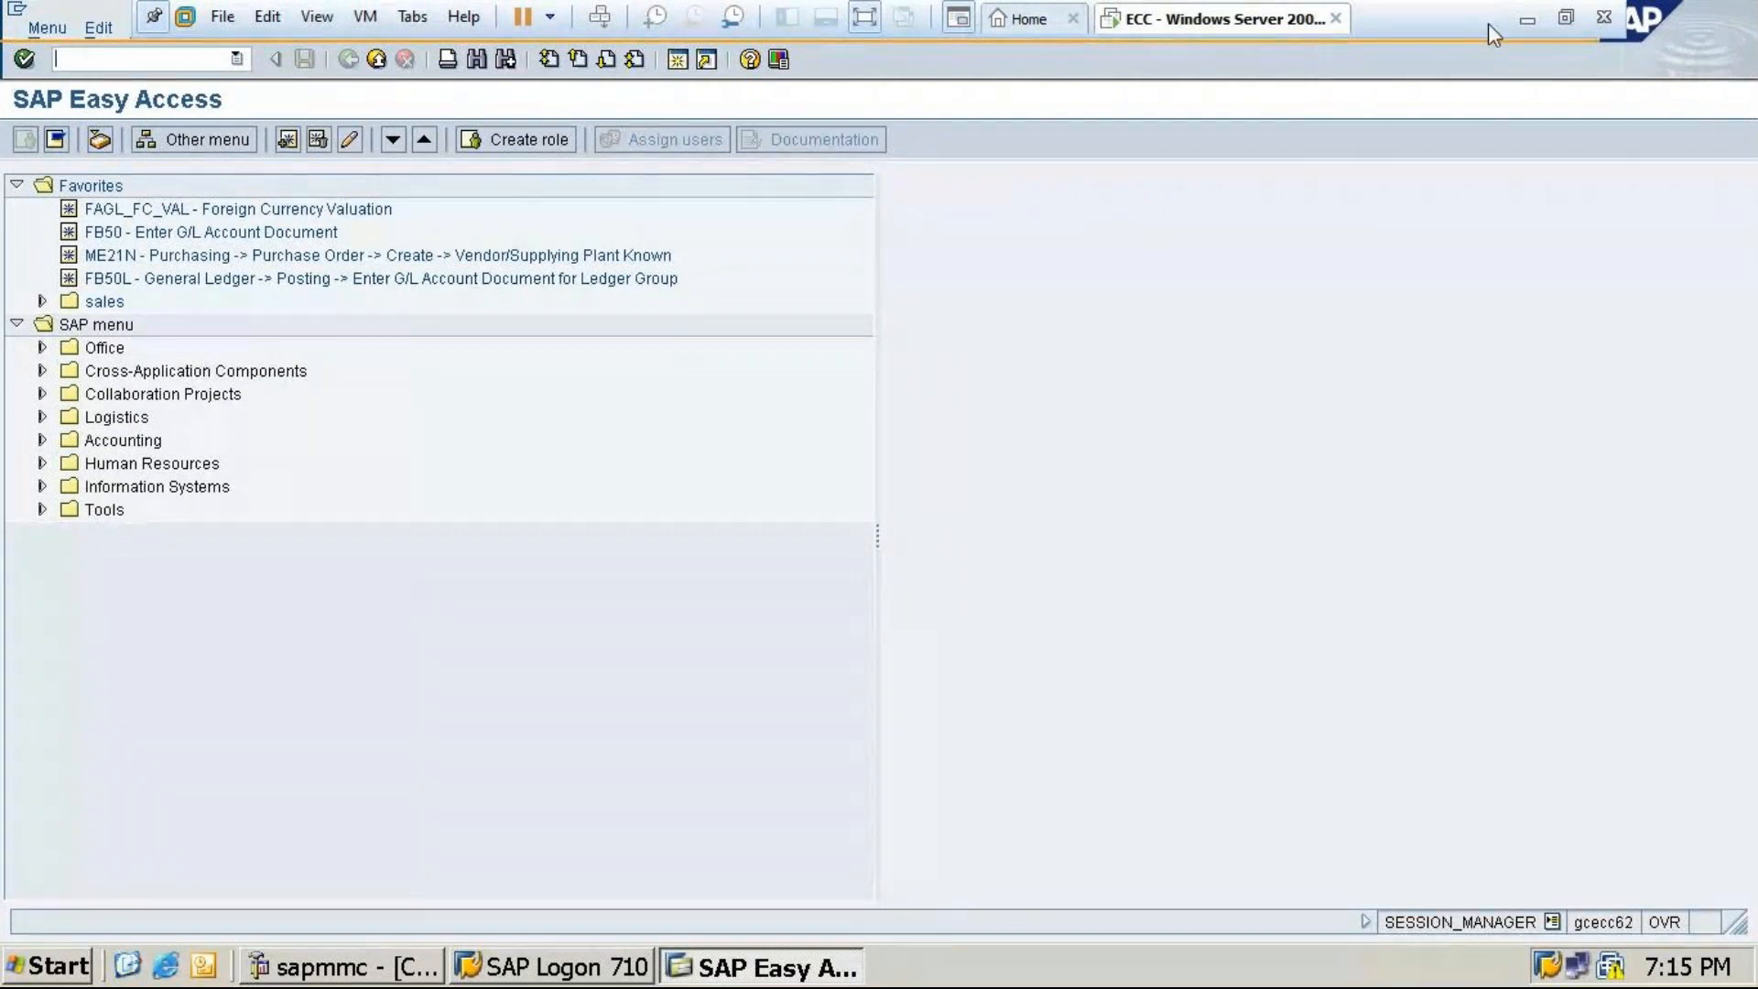
Run OB53 and change the chart of accounts from MT10 to MT24
click(1524, 20)
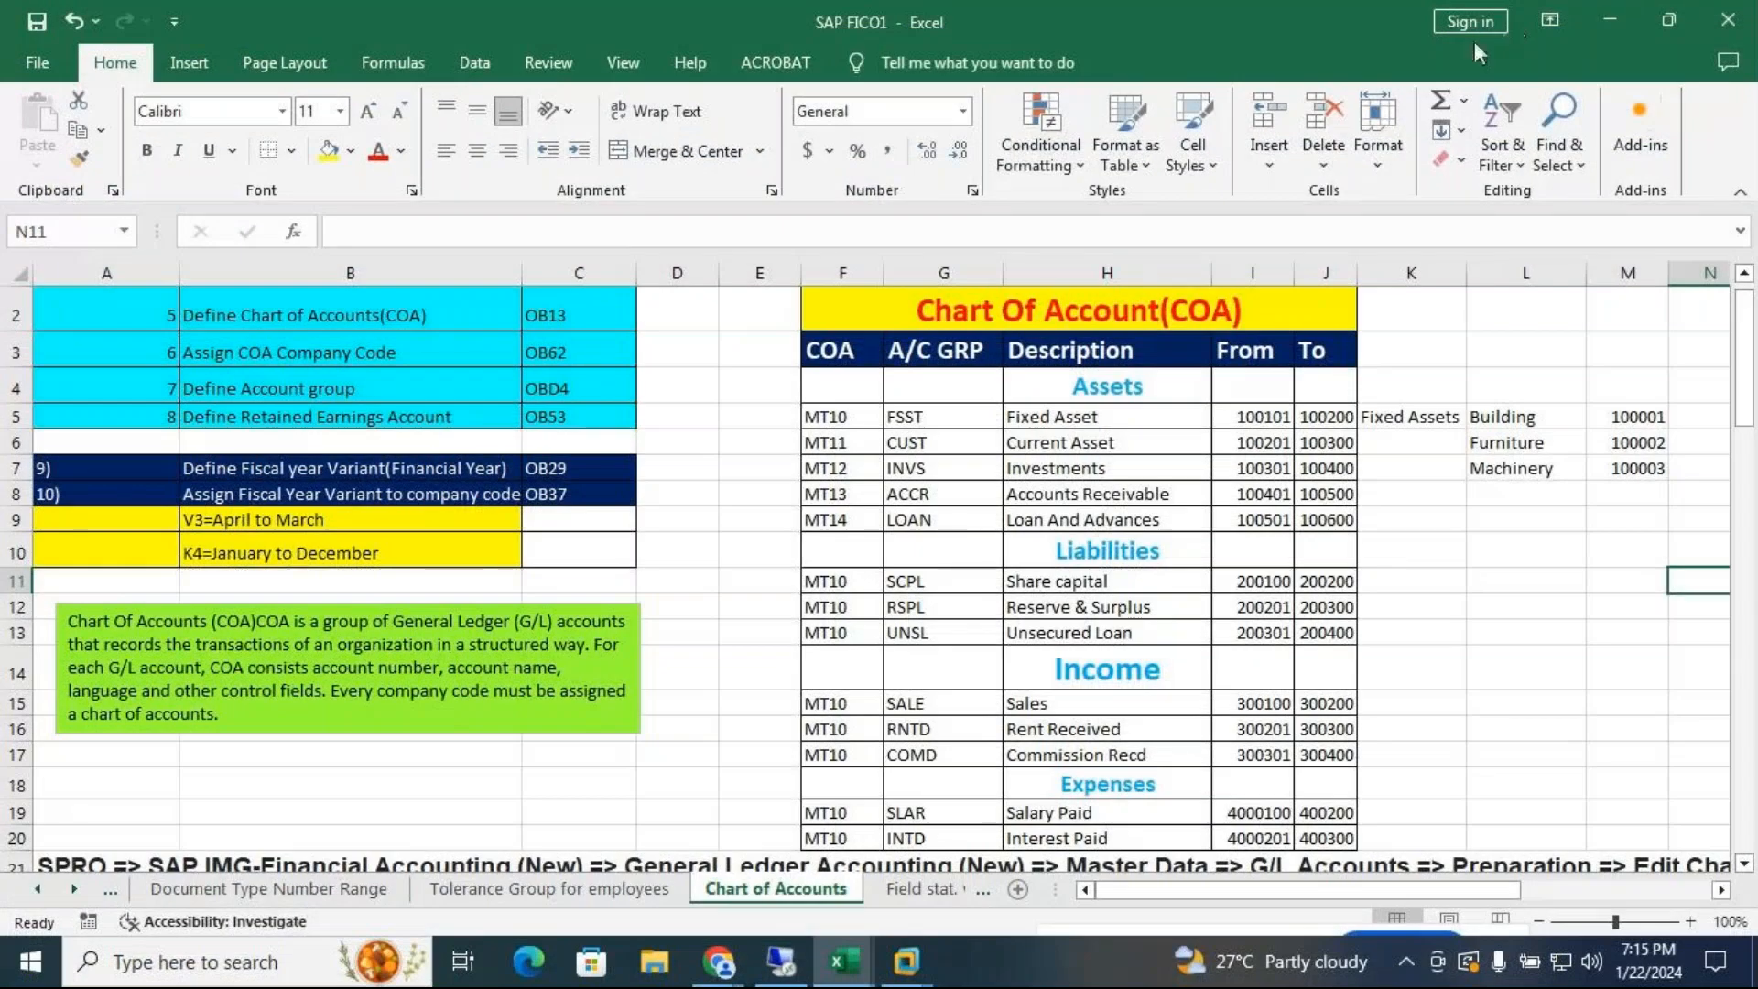
click(906, 961)
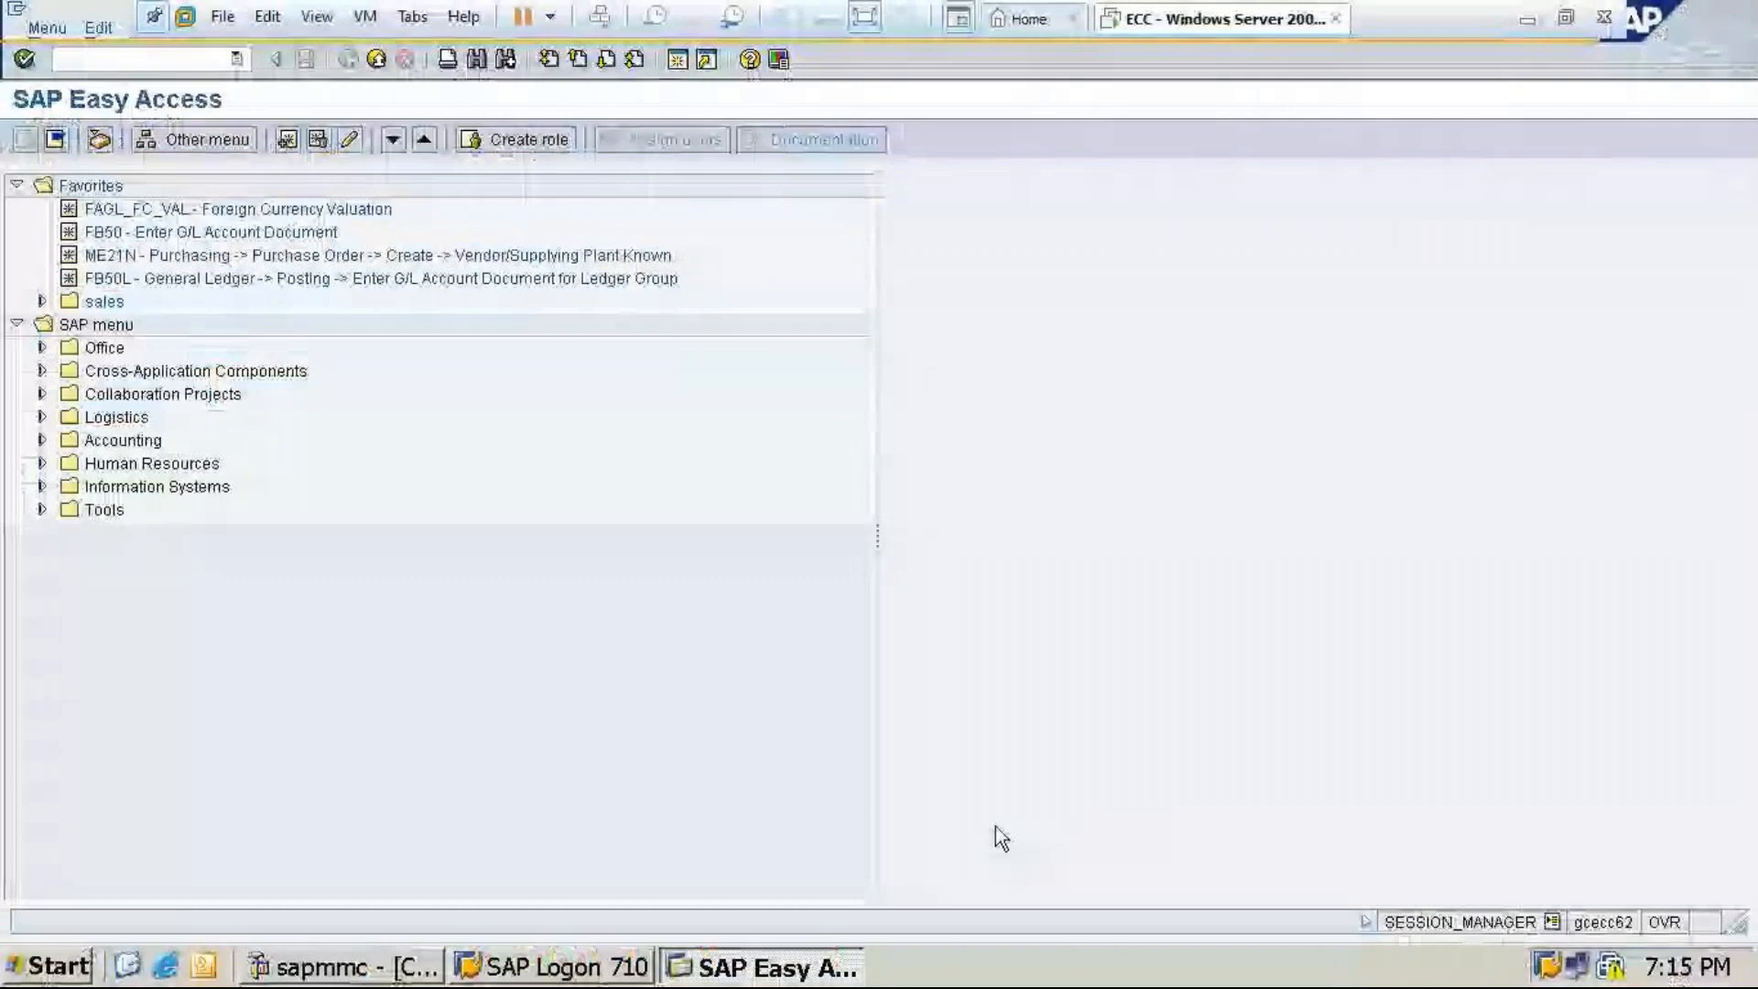
text(ob53)
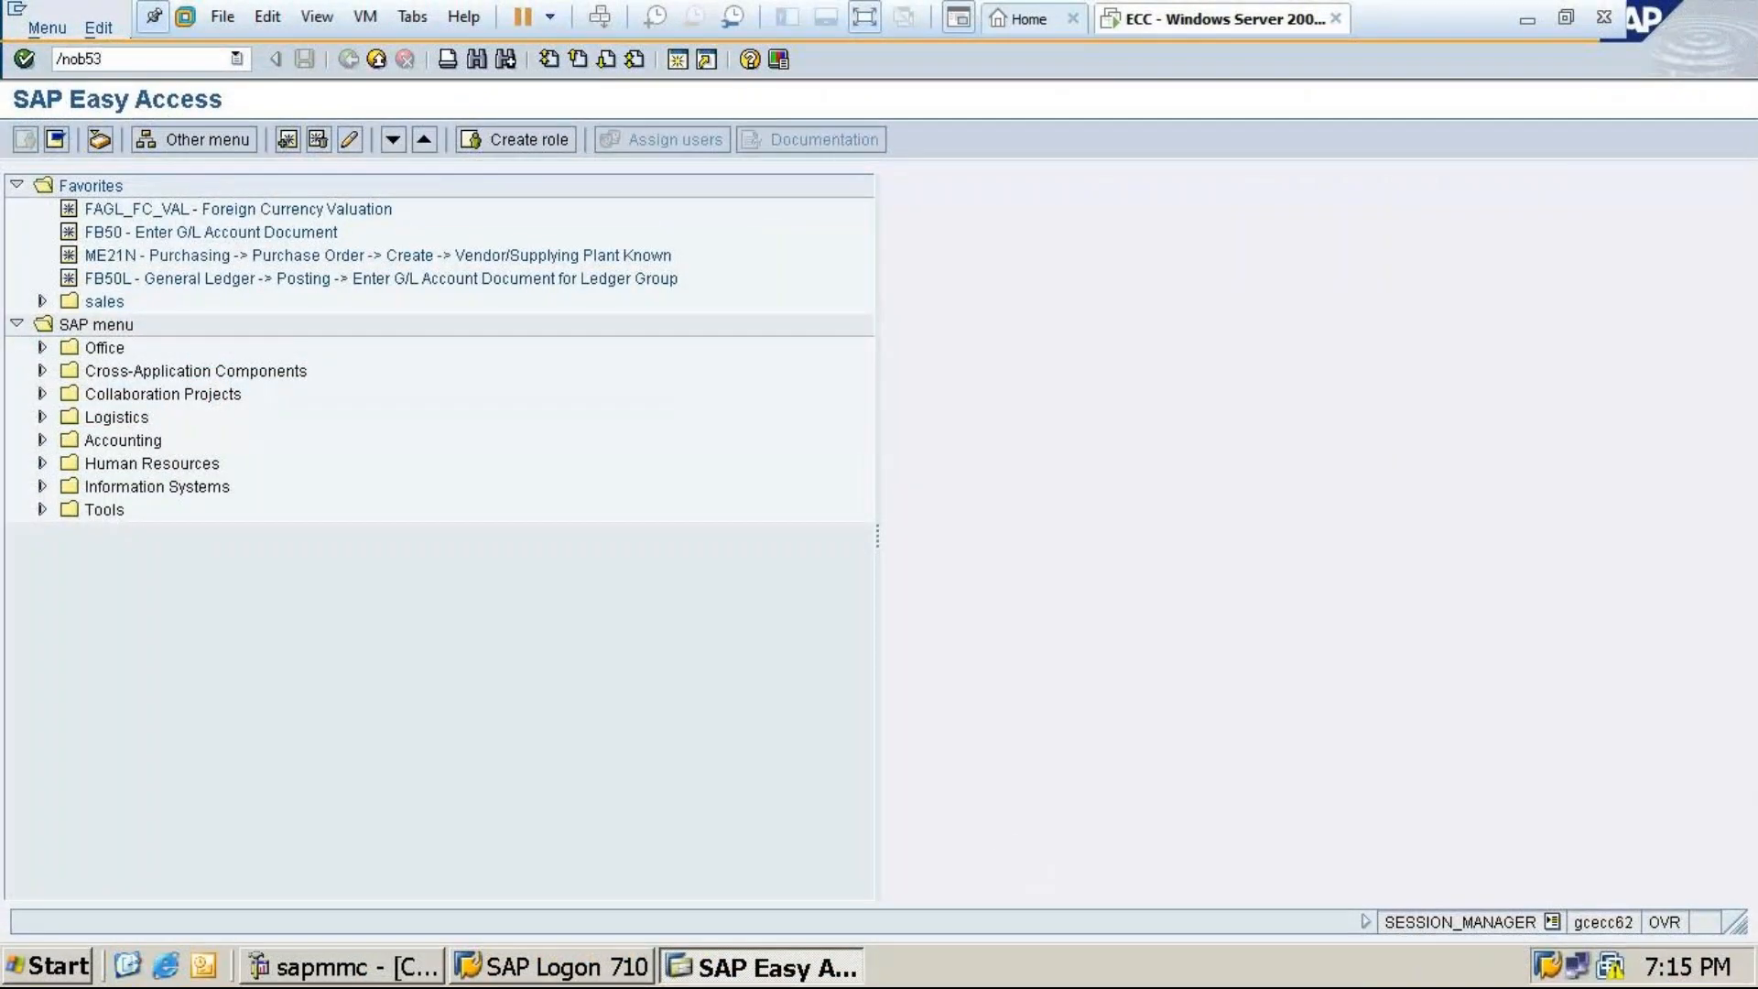
key(Return)
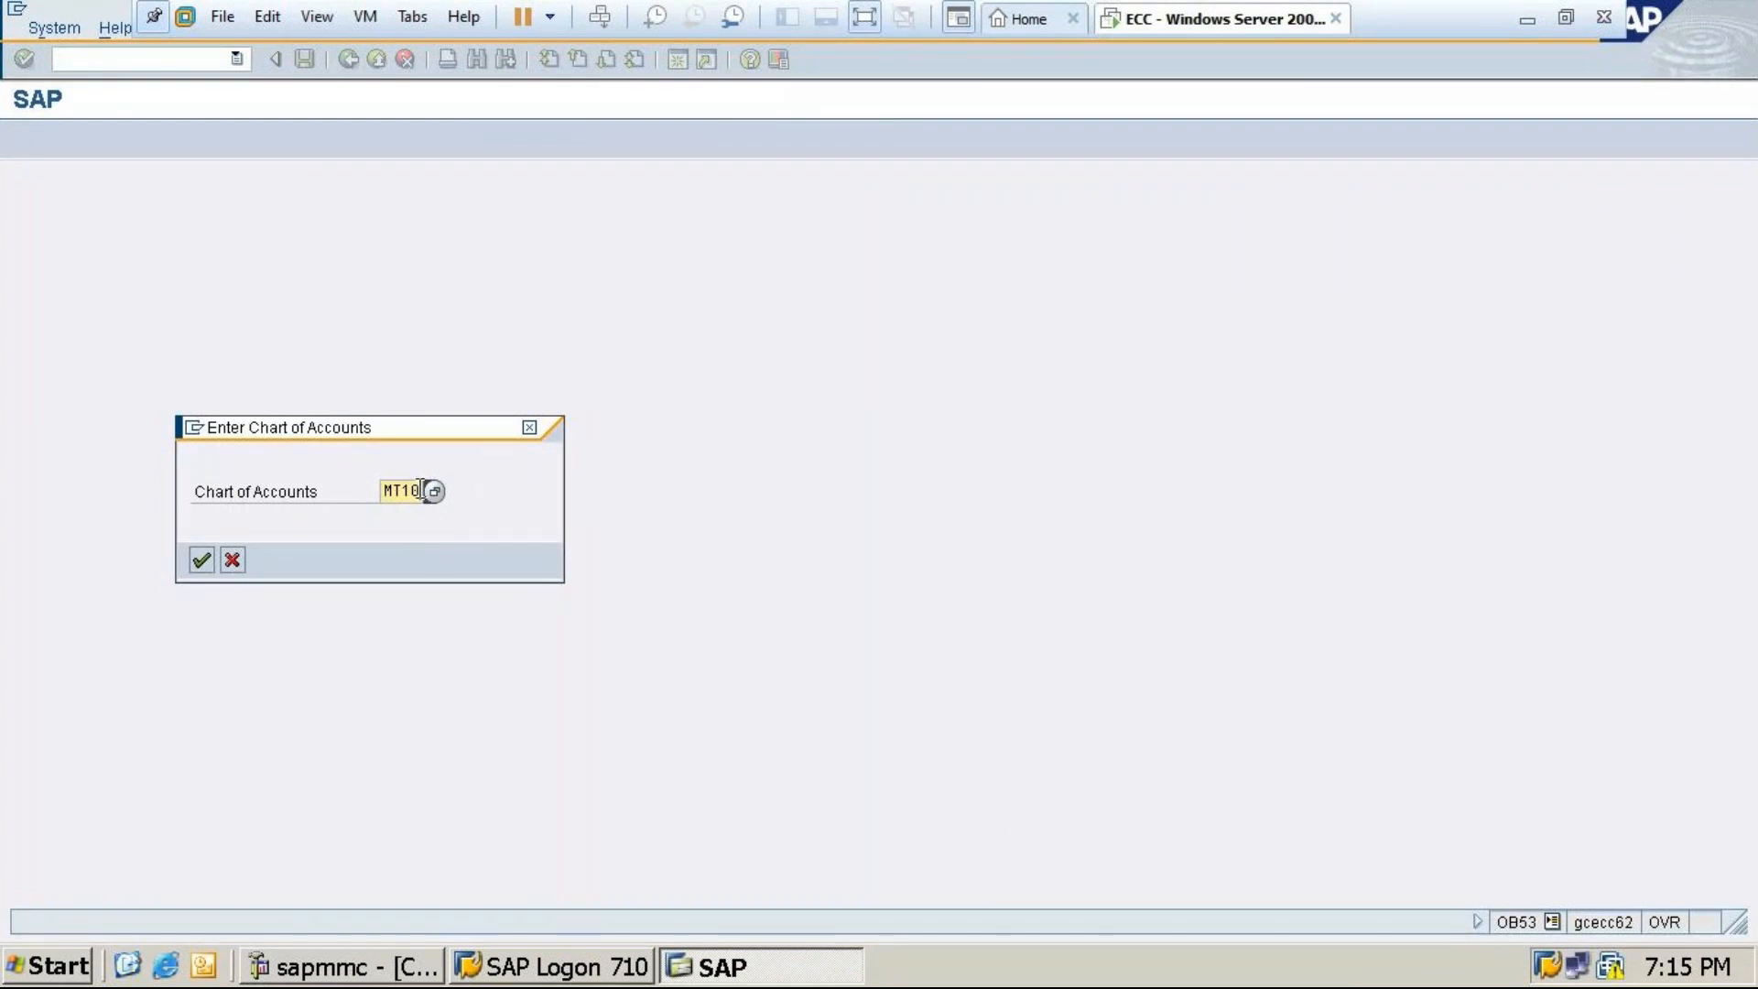
key(BackSpace)
key(BackSpace)
text(24)
click(202, 560)
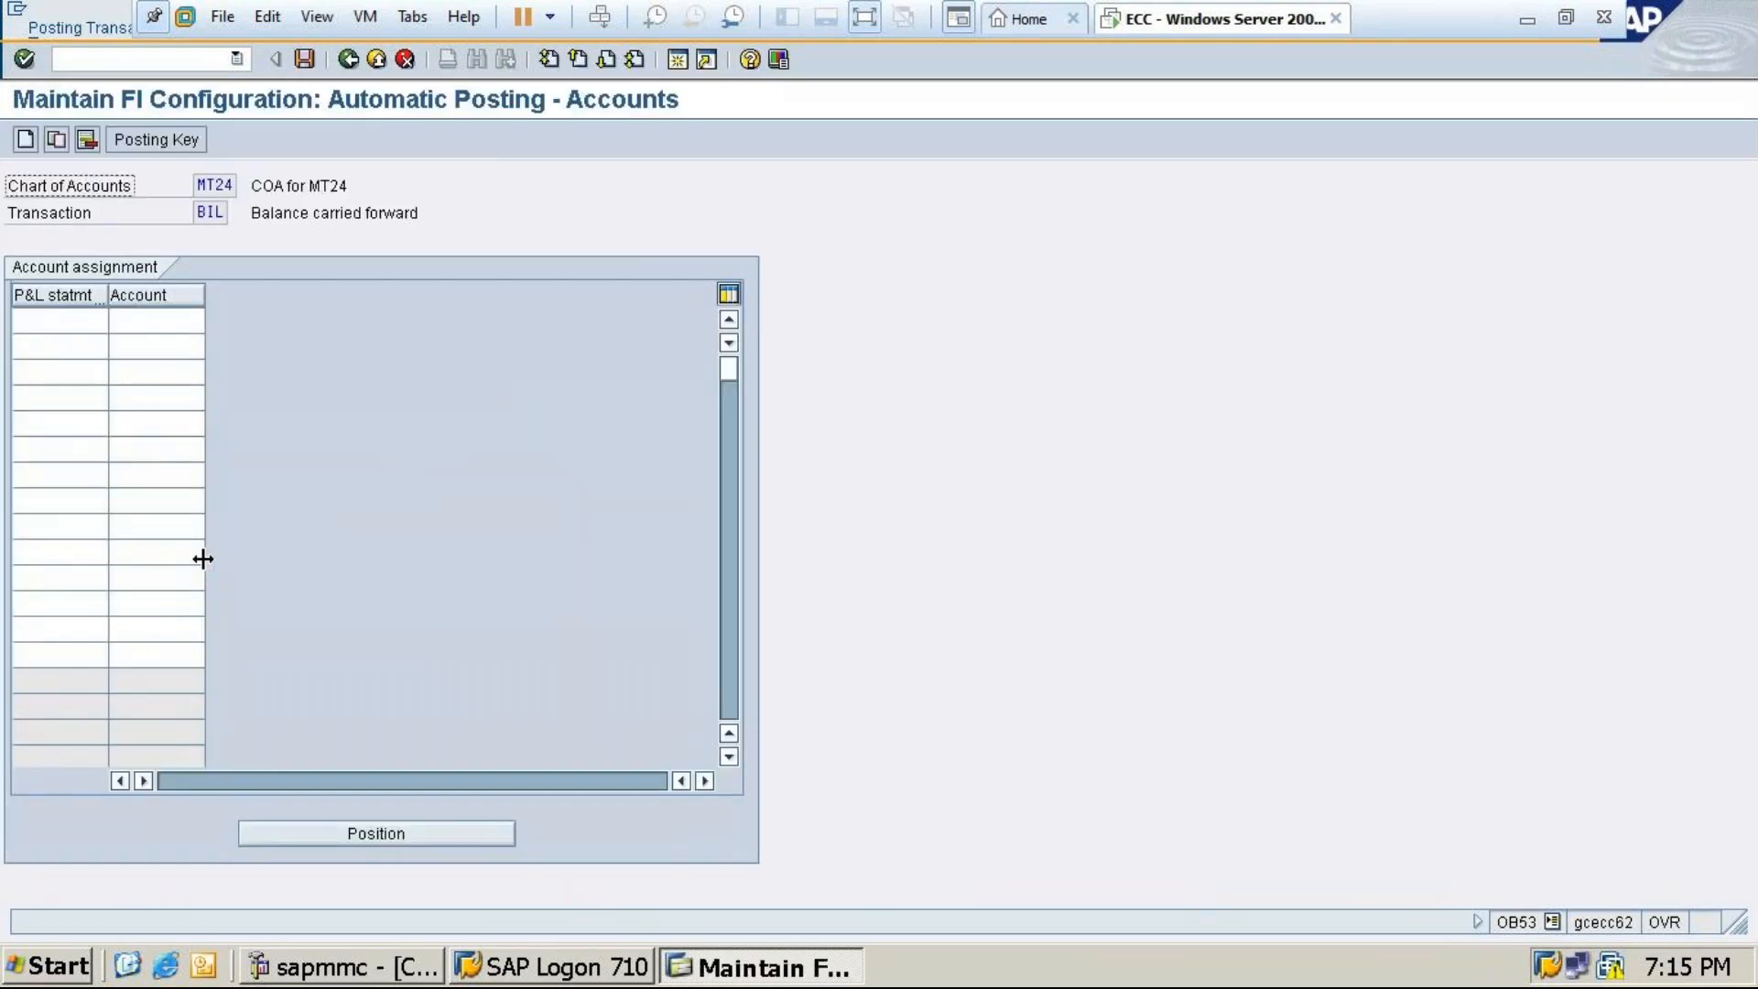
Enter P&L statement type X with retained earnings account 200100
click(69, 319)
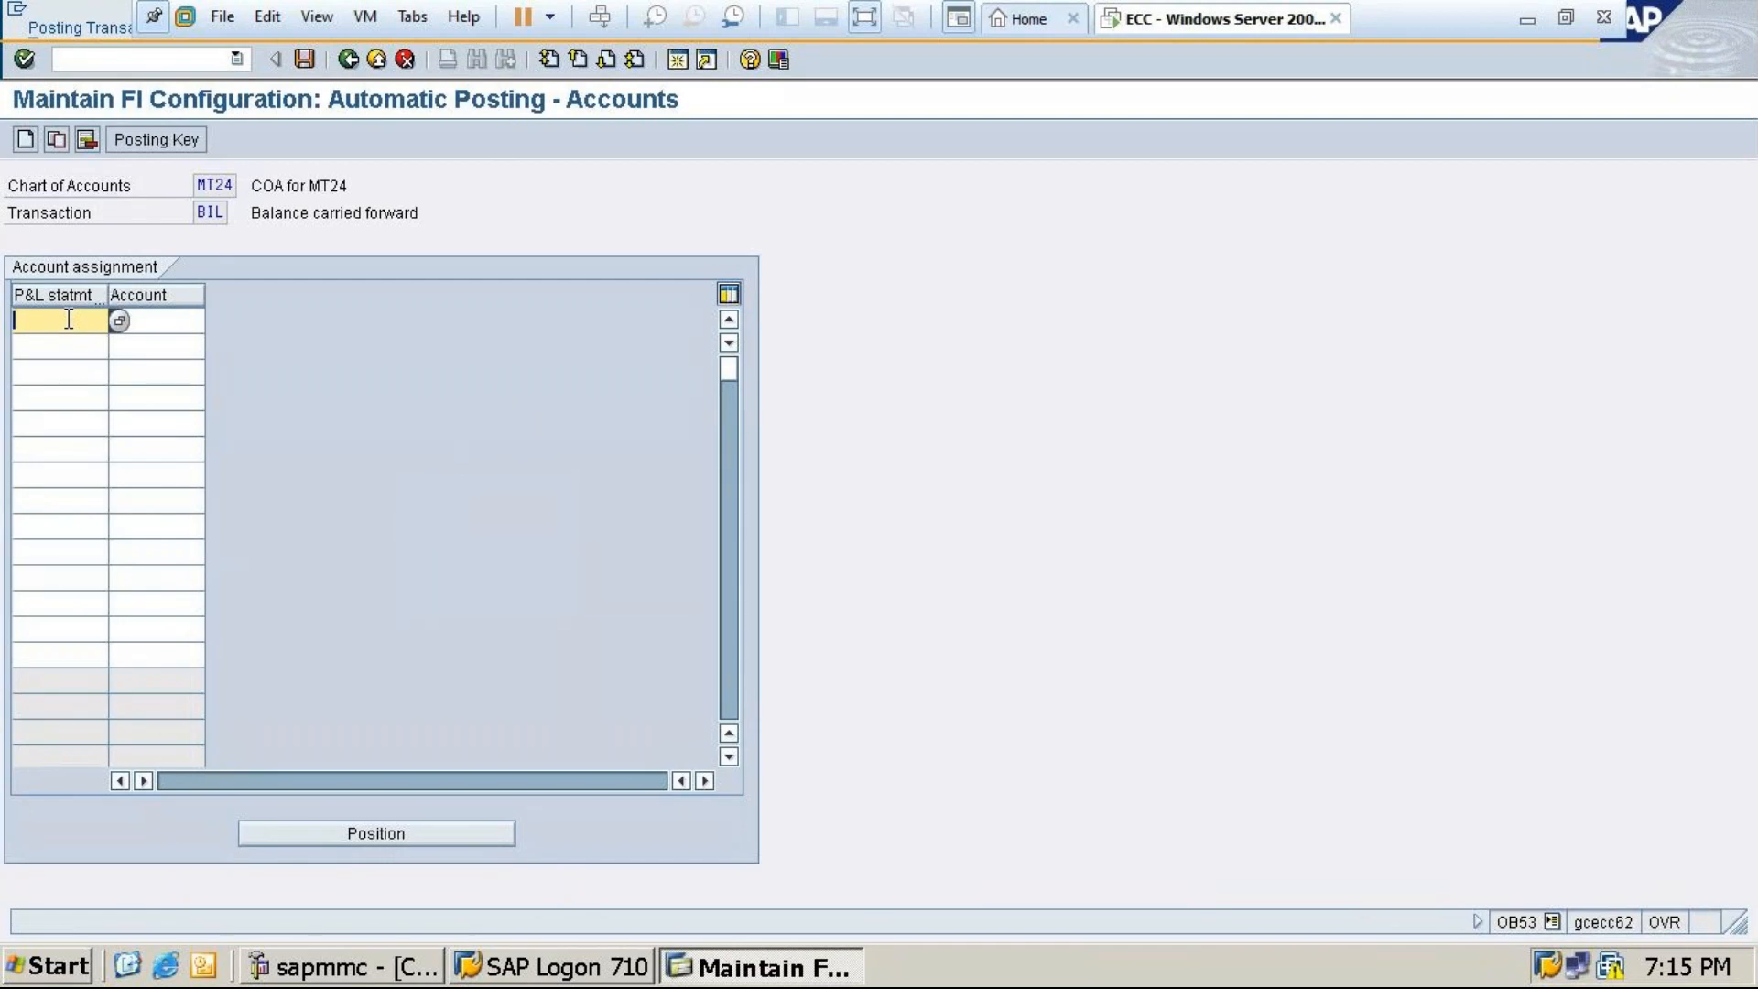
text(x)
click(59, 346)
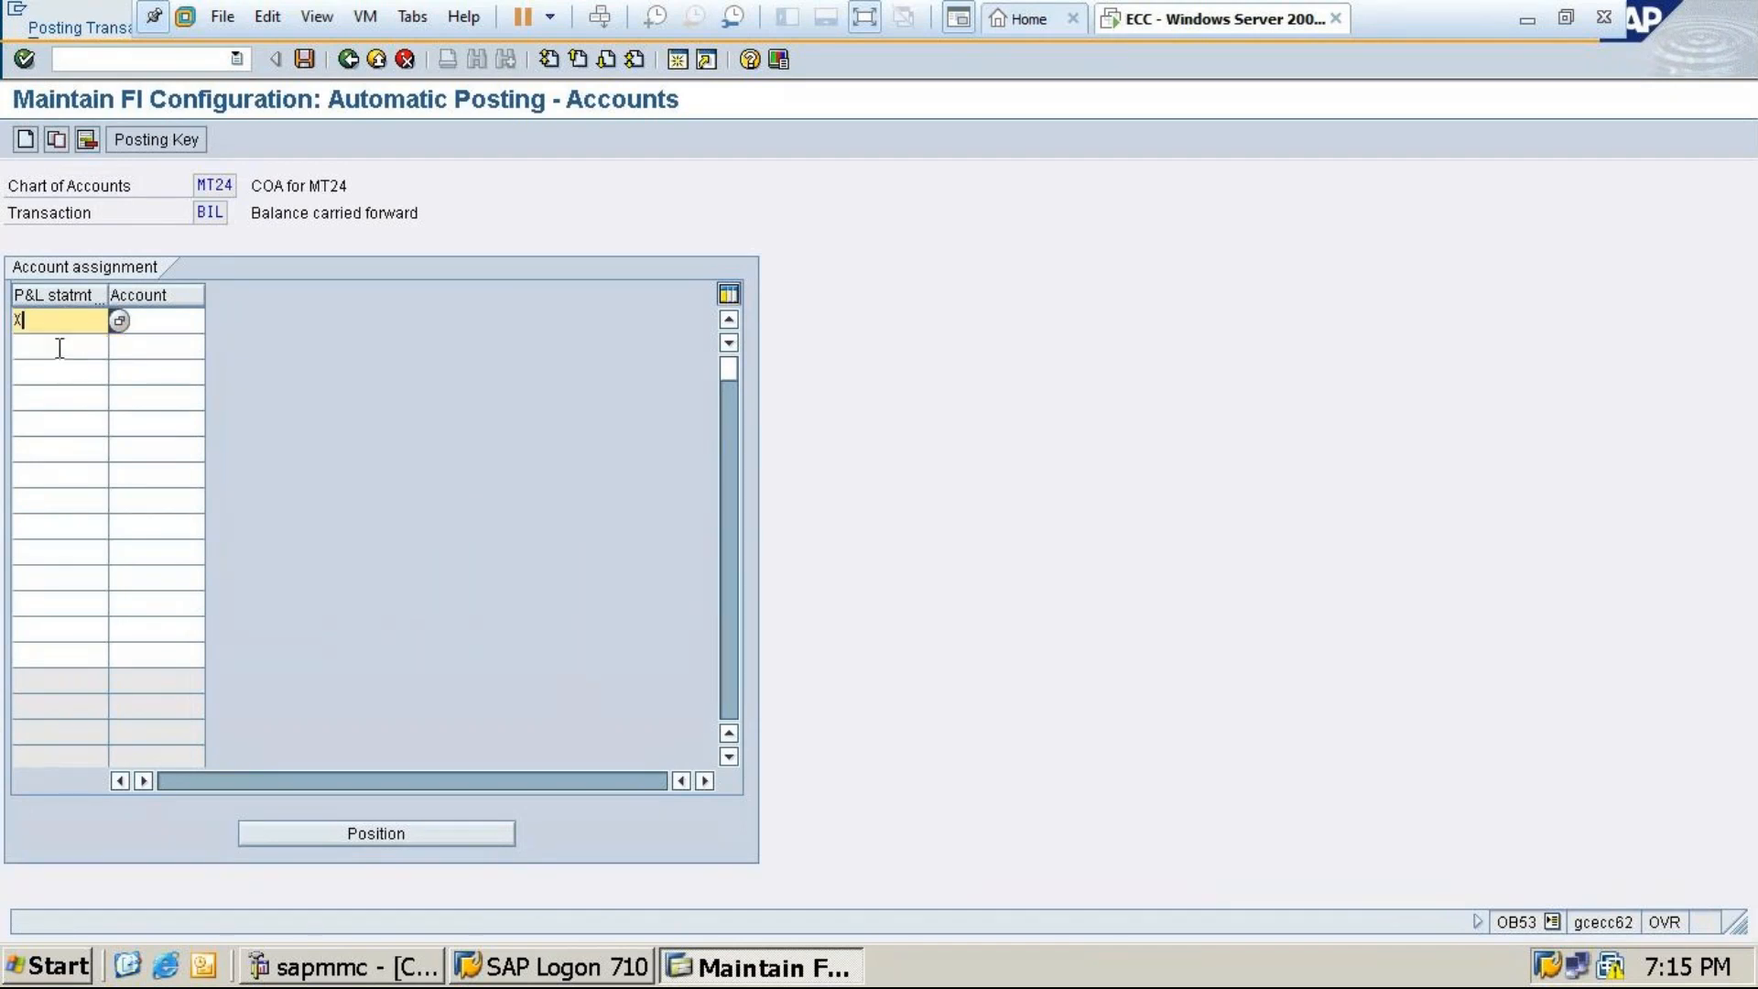
click(174, 319)
text(2)
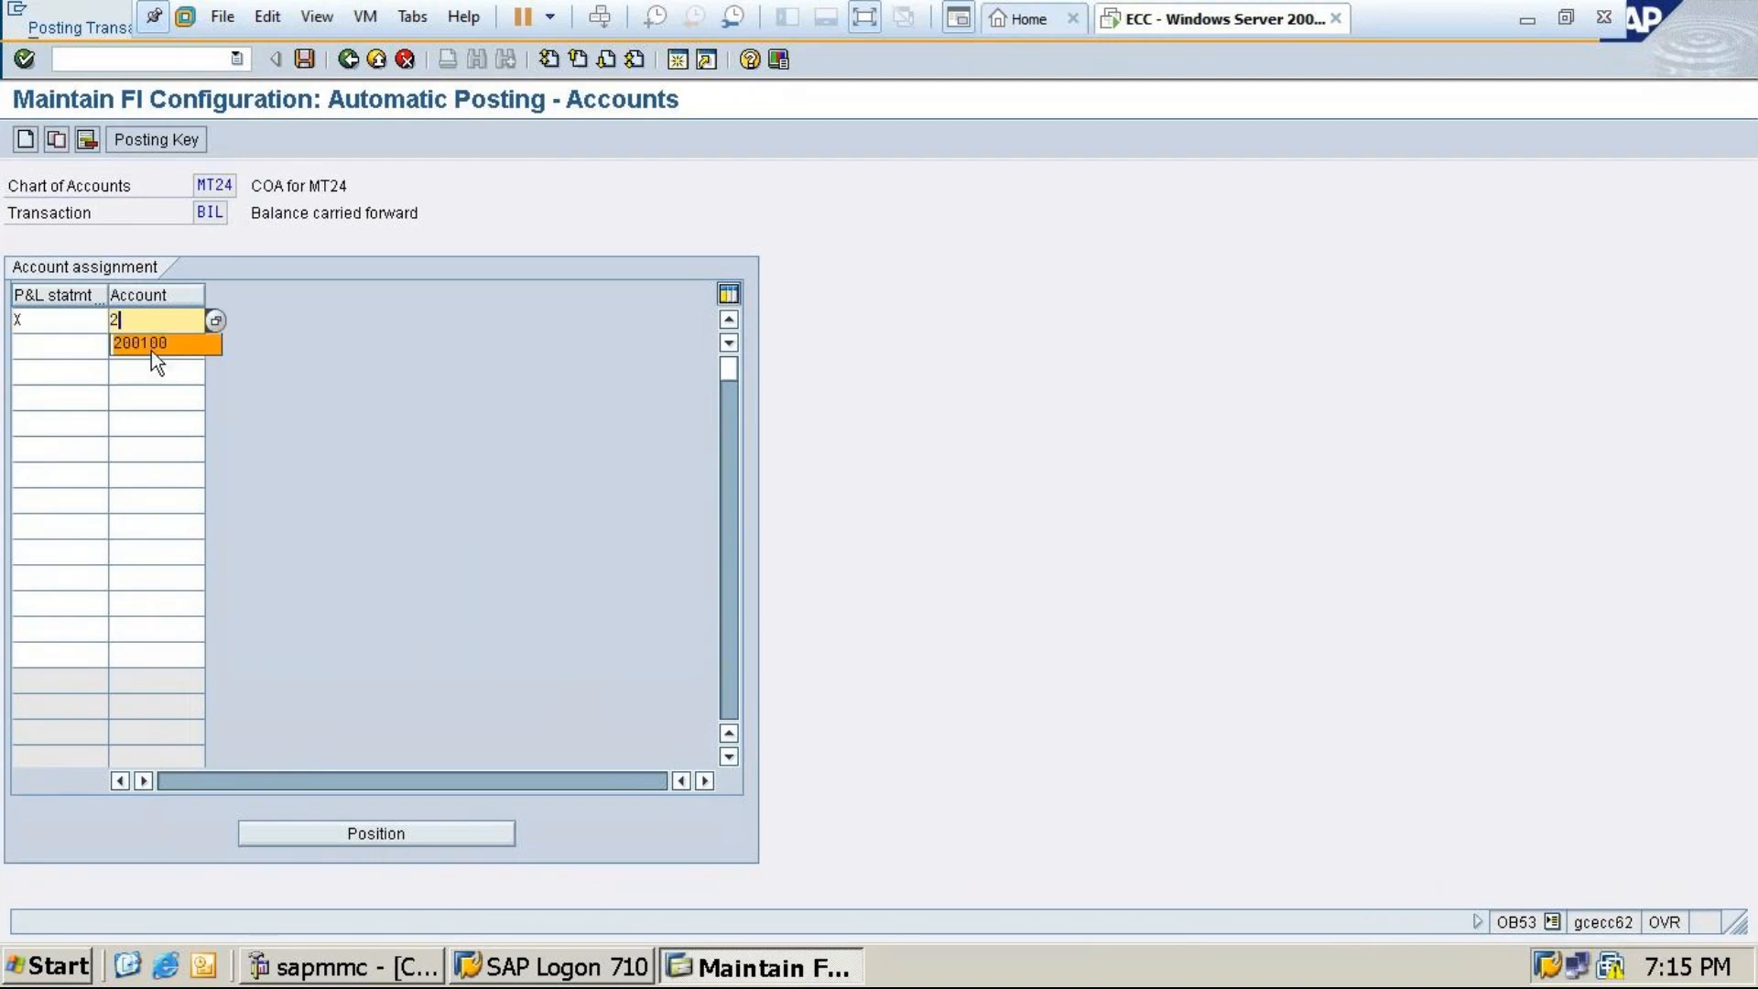
click(152, 343)
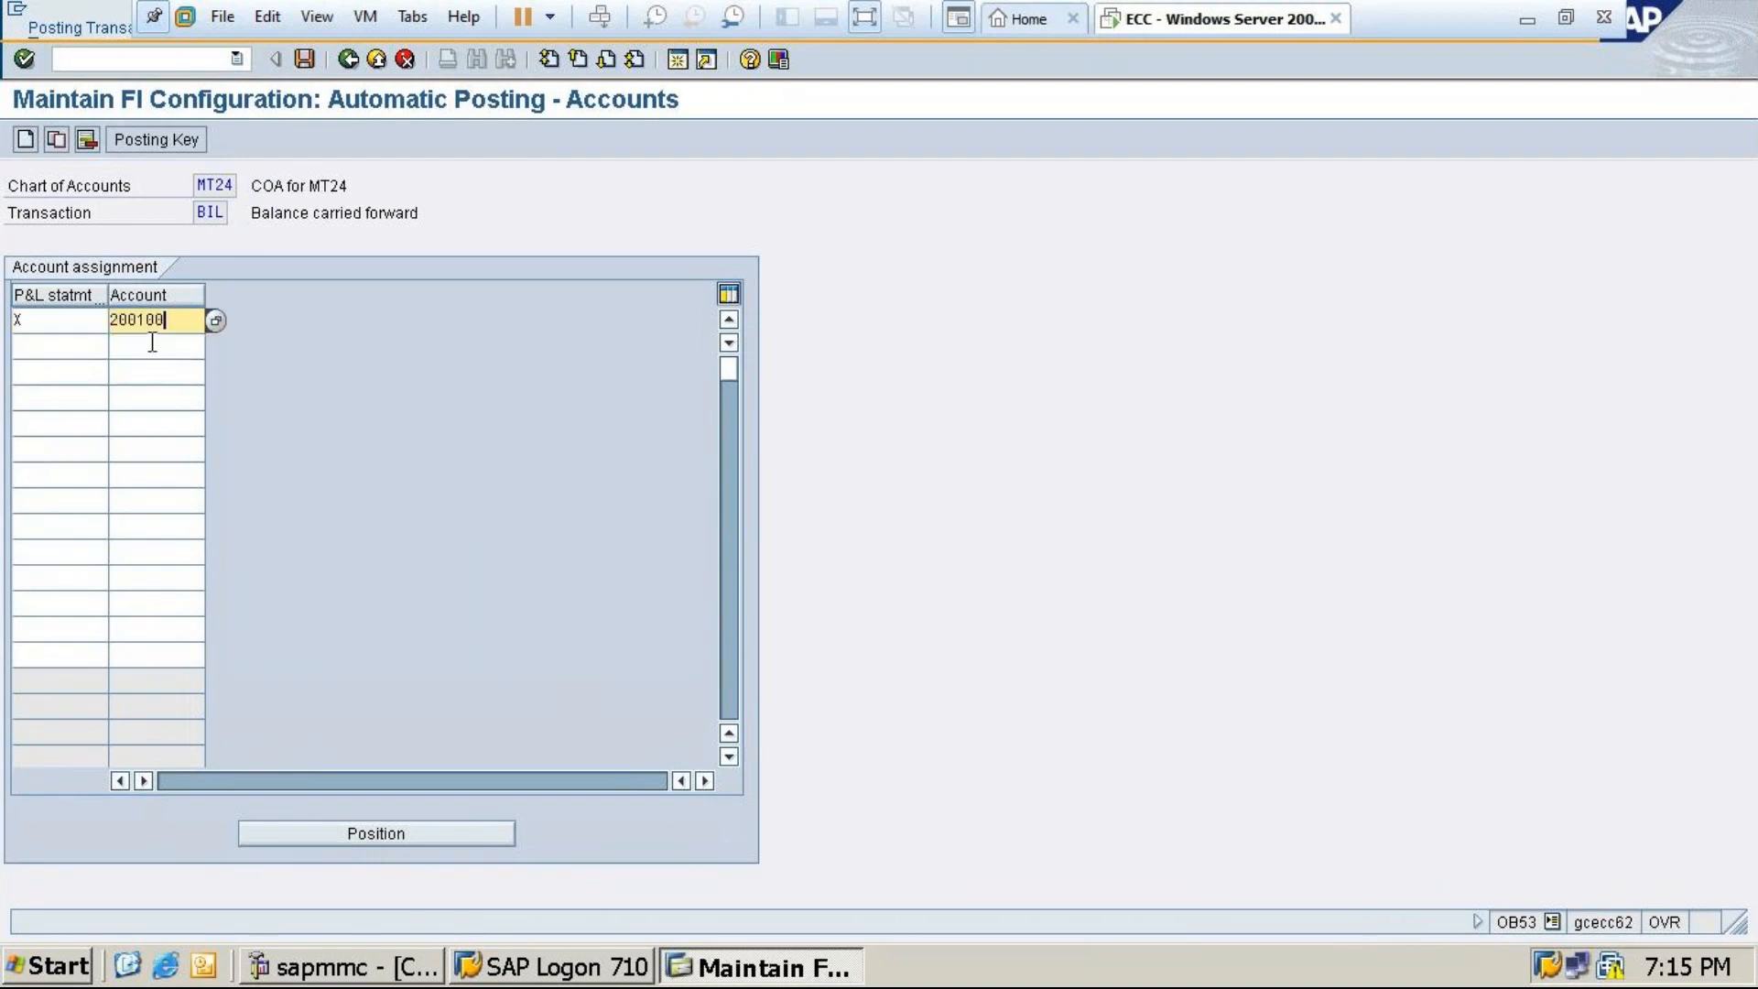
Save the retained earnings assignment, past the account warning, under the customizing request
click(306, 58)
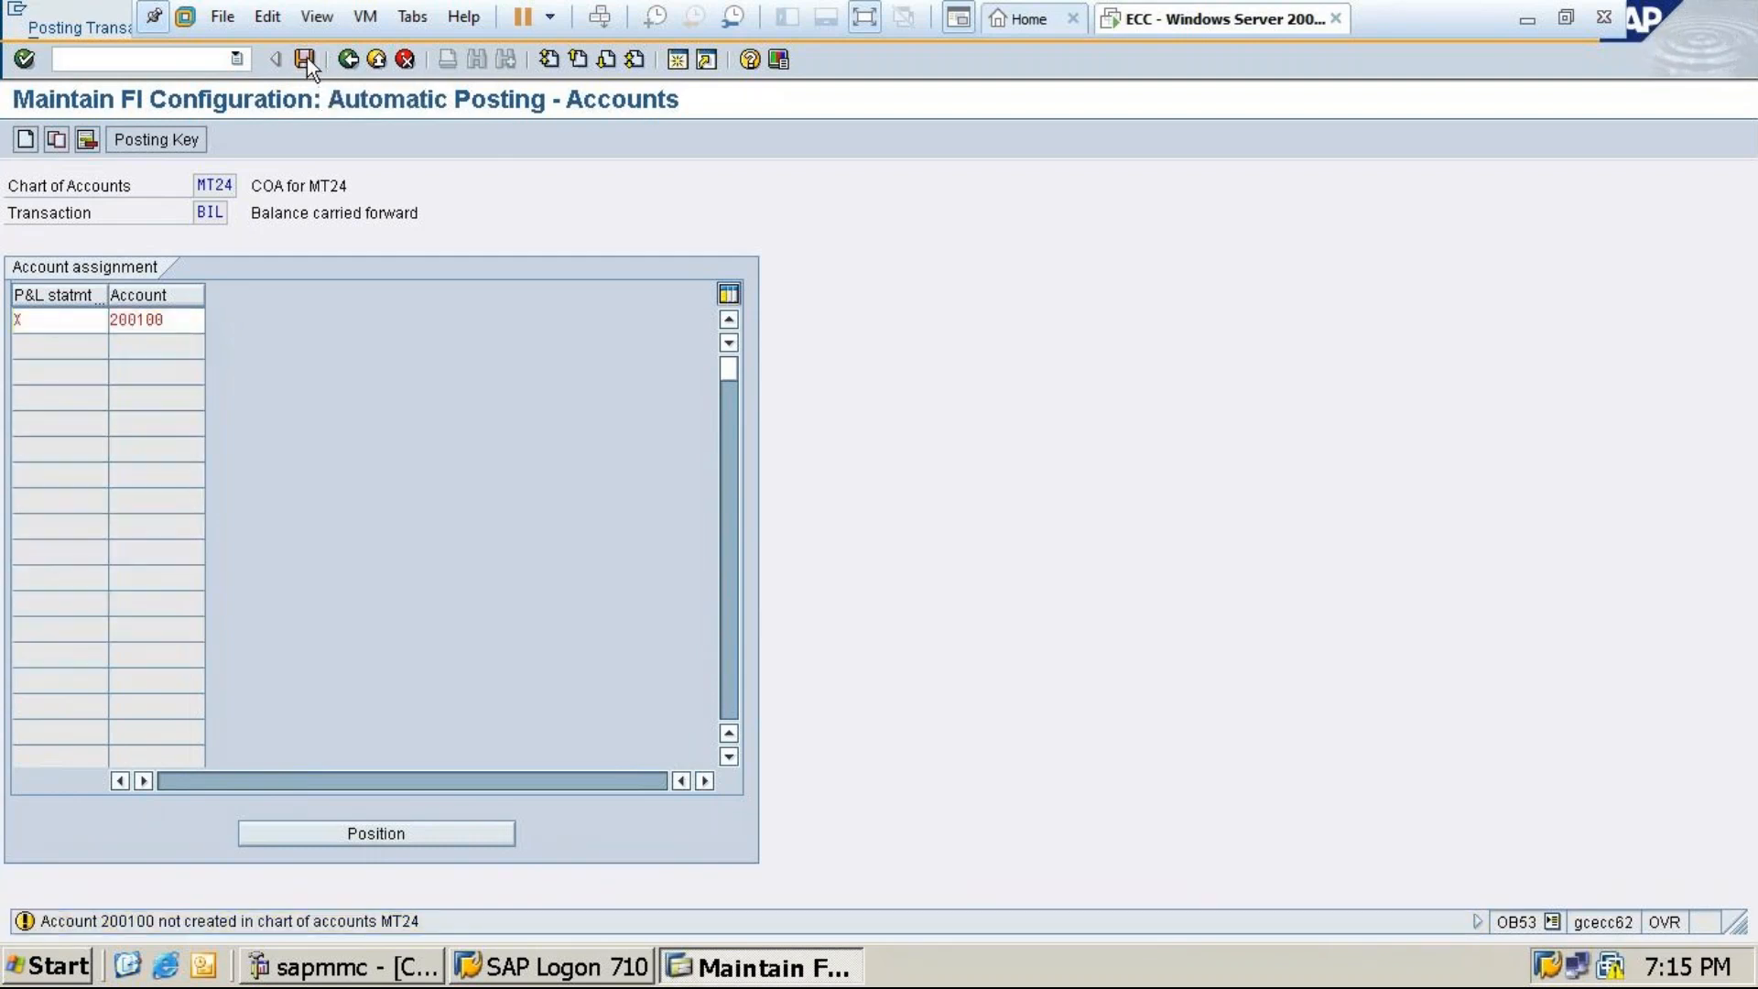
click(305, 58)
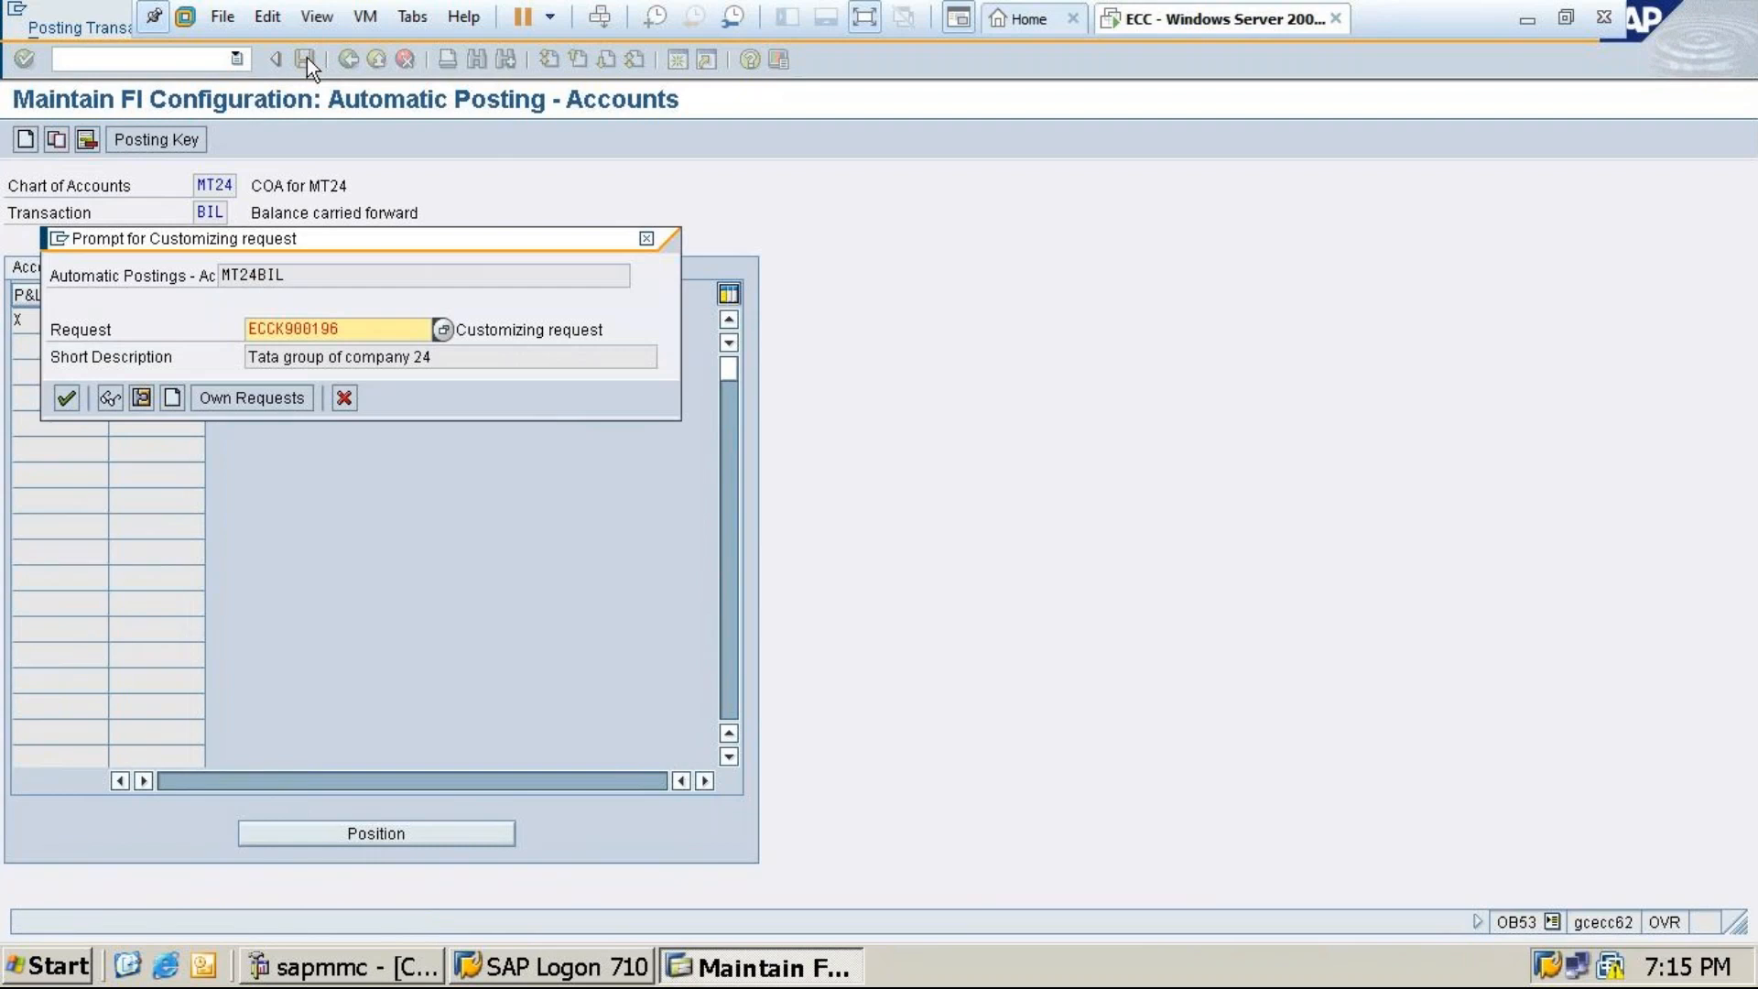
click(66, 397)
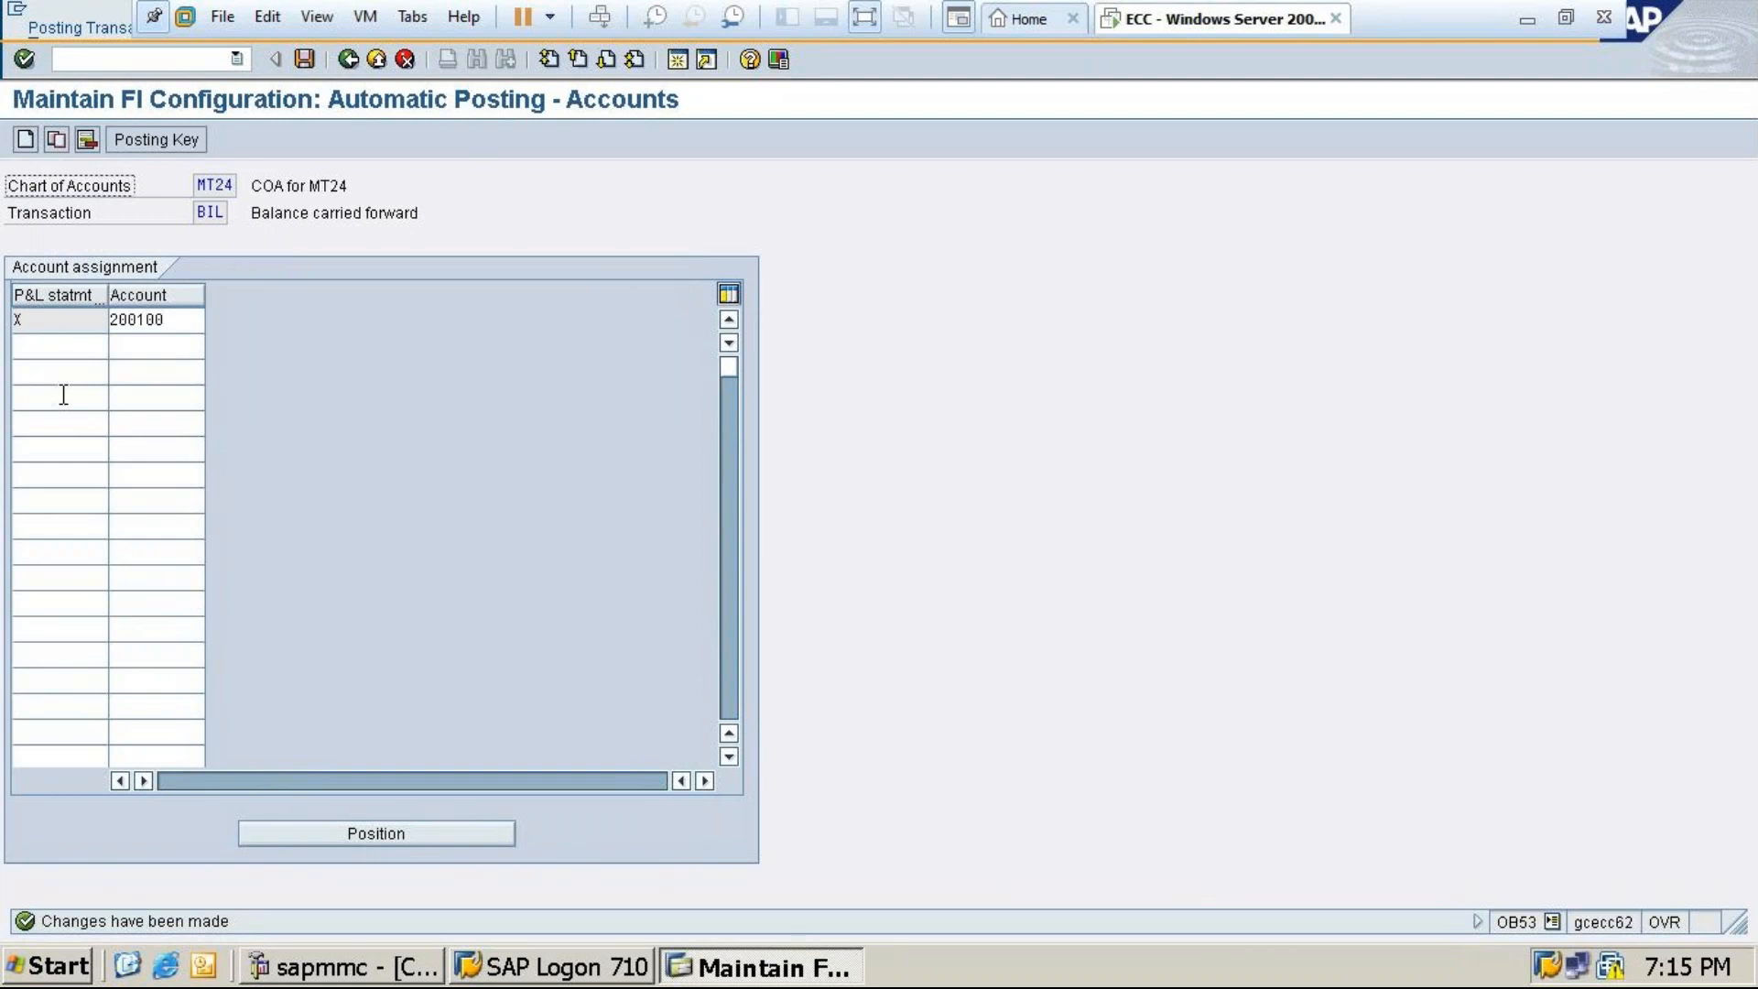
click(305, 60)
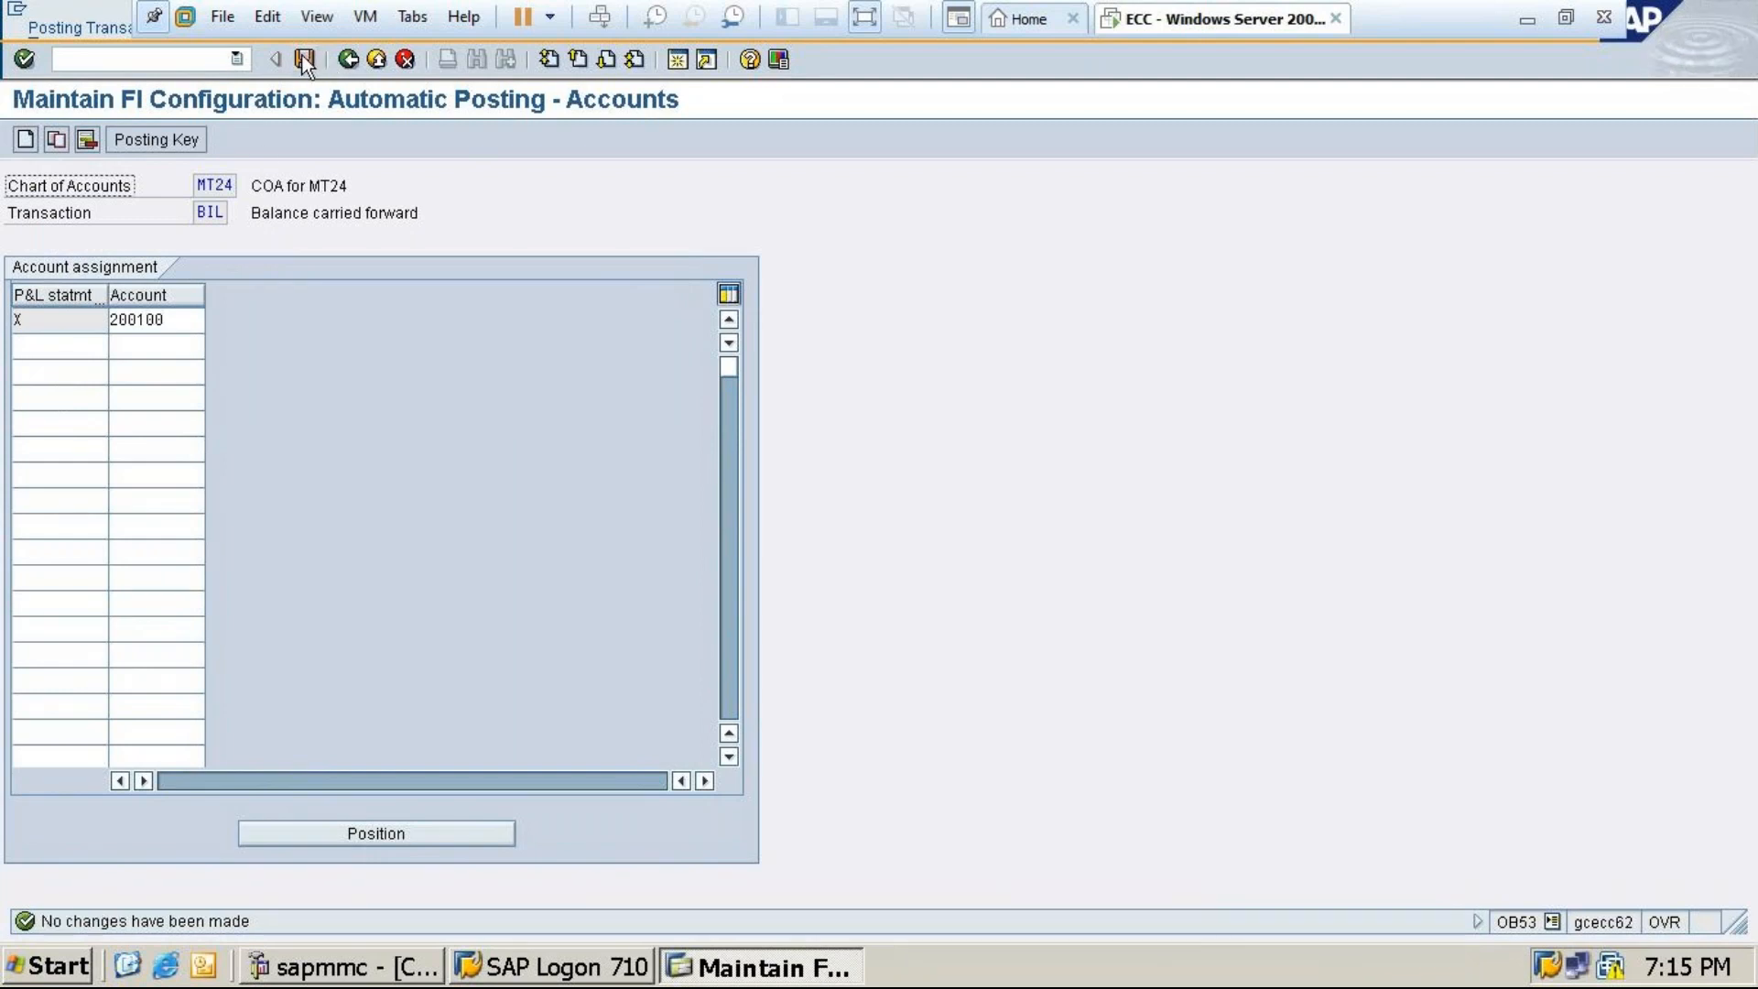
Return to the main menu and bring up the Excel chart of accounts, marking the Income rows
click(355, 60)
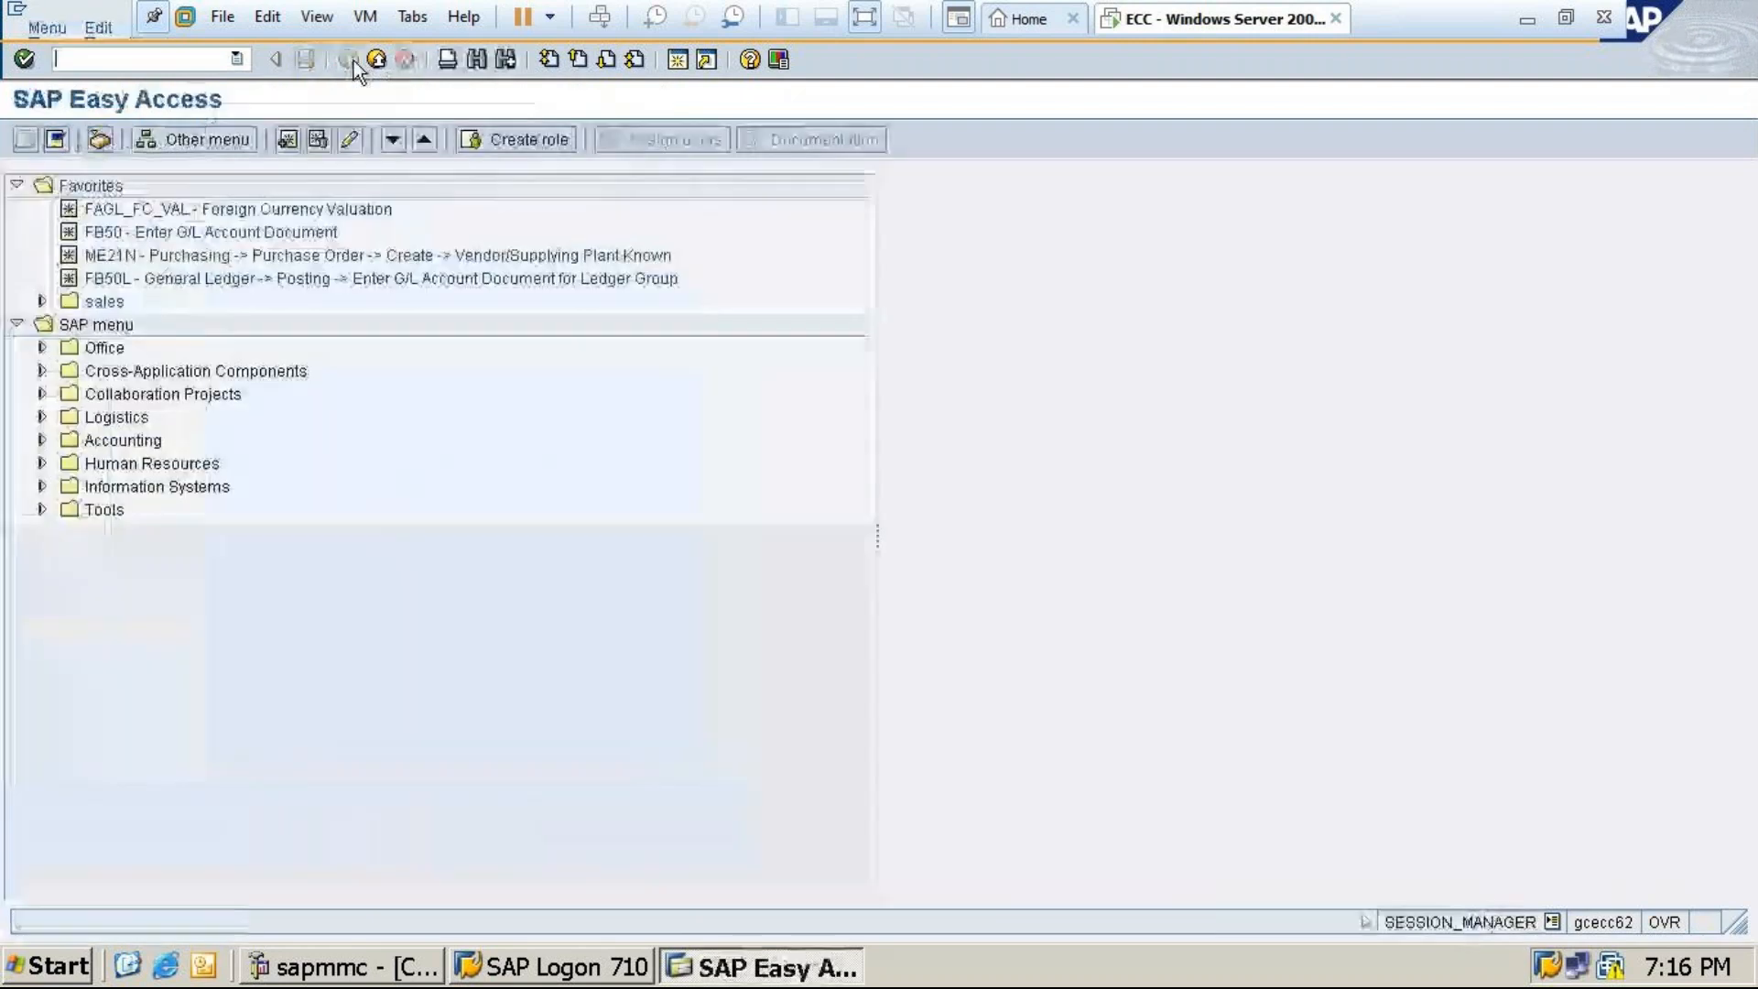
click(1522, 22)
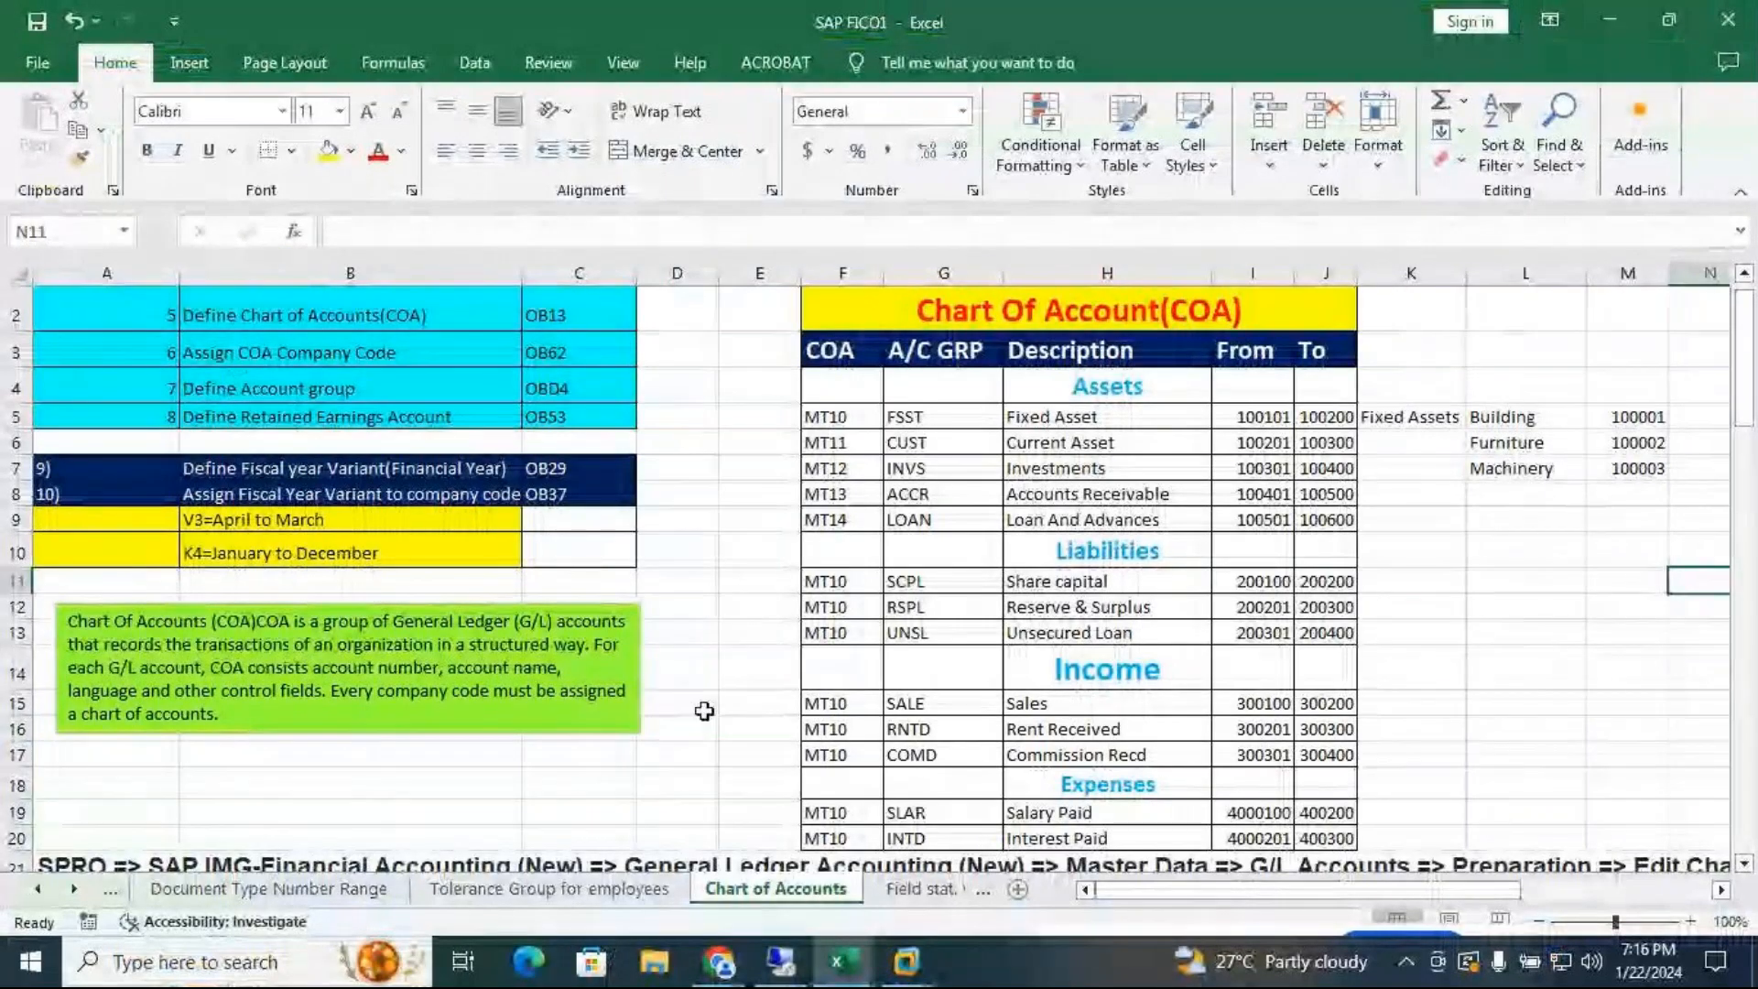
drag(704, 710, 1035, 800)
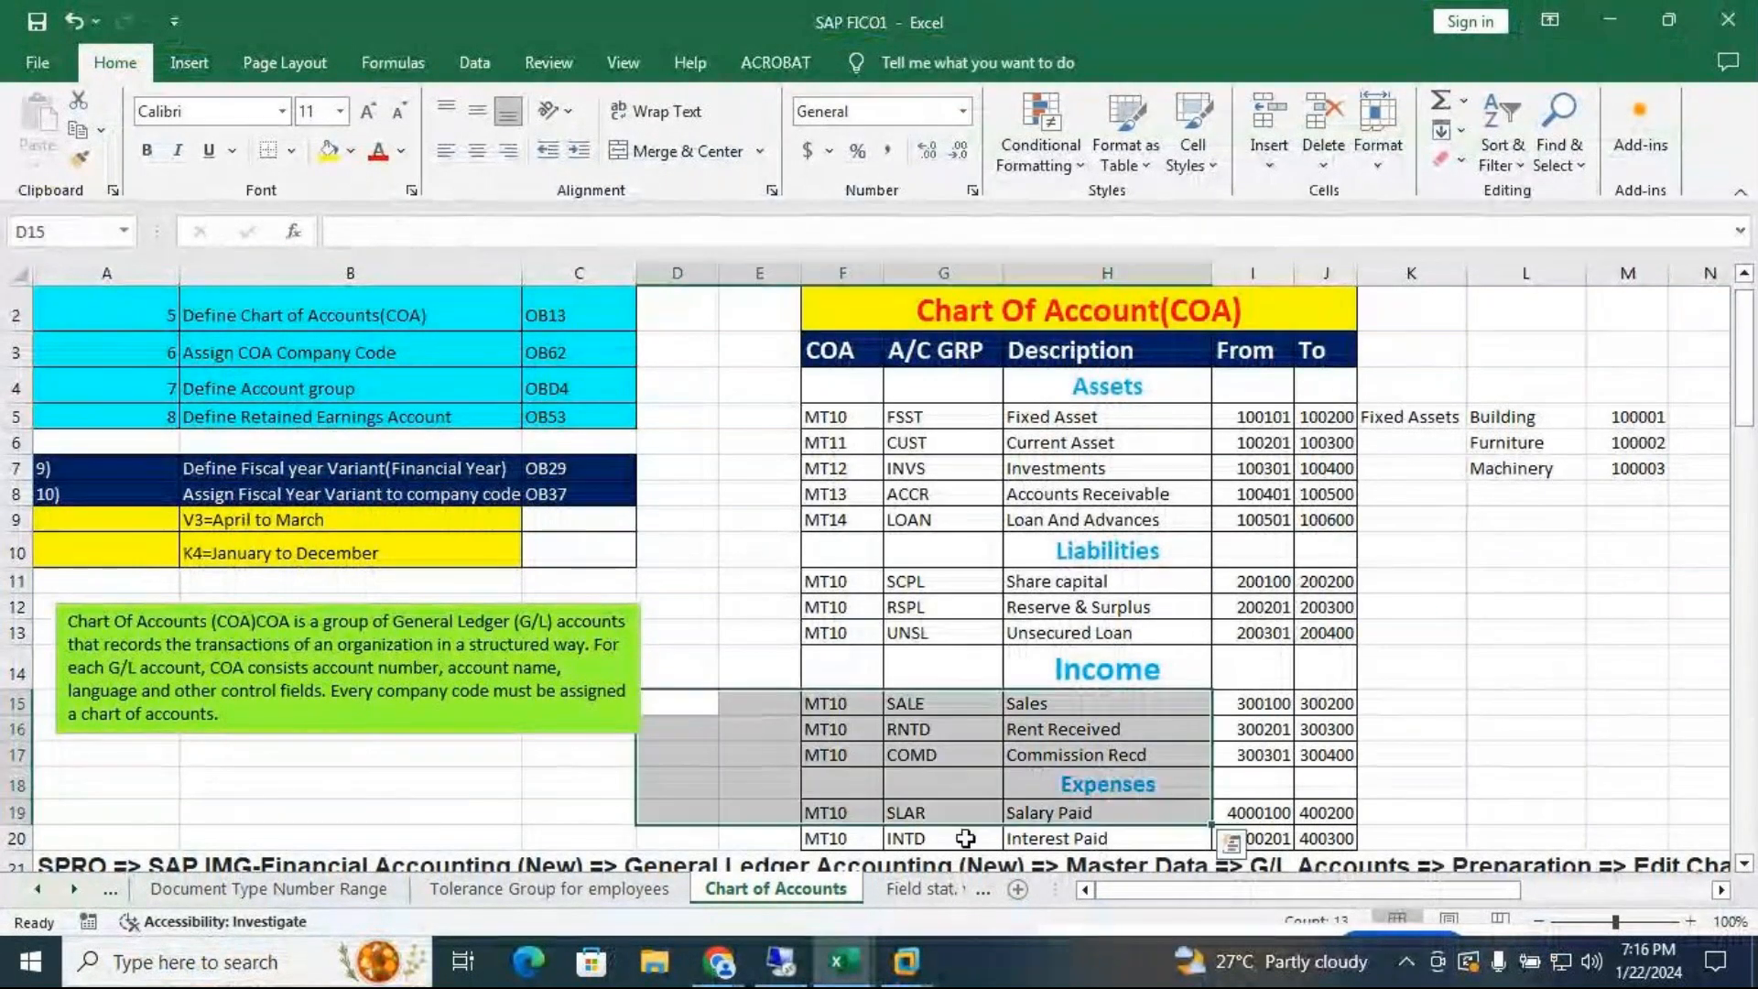
Show the 'Field stat. variant,posting ke' sheet and scroll through its posting period notes
click(1411, 666)
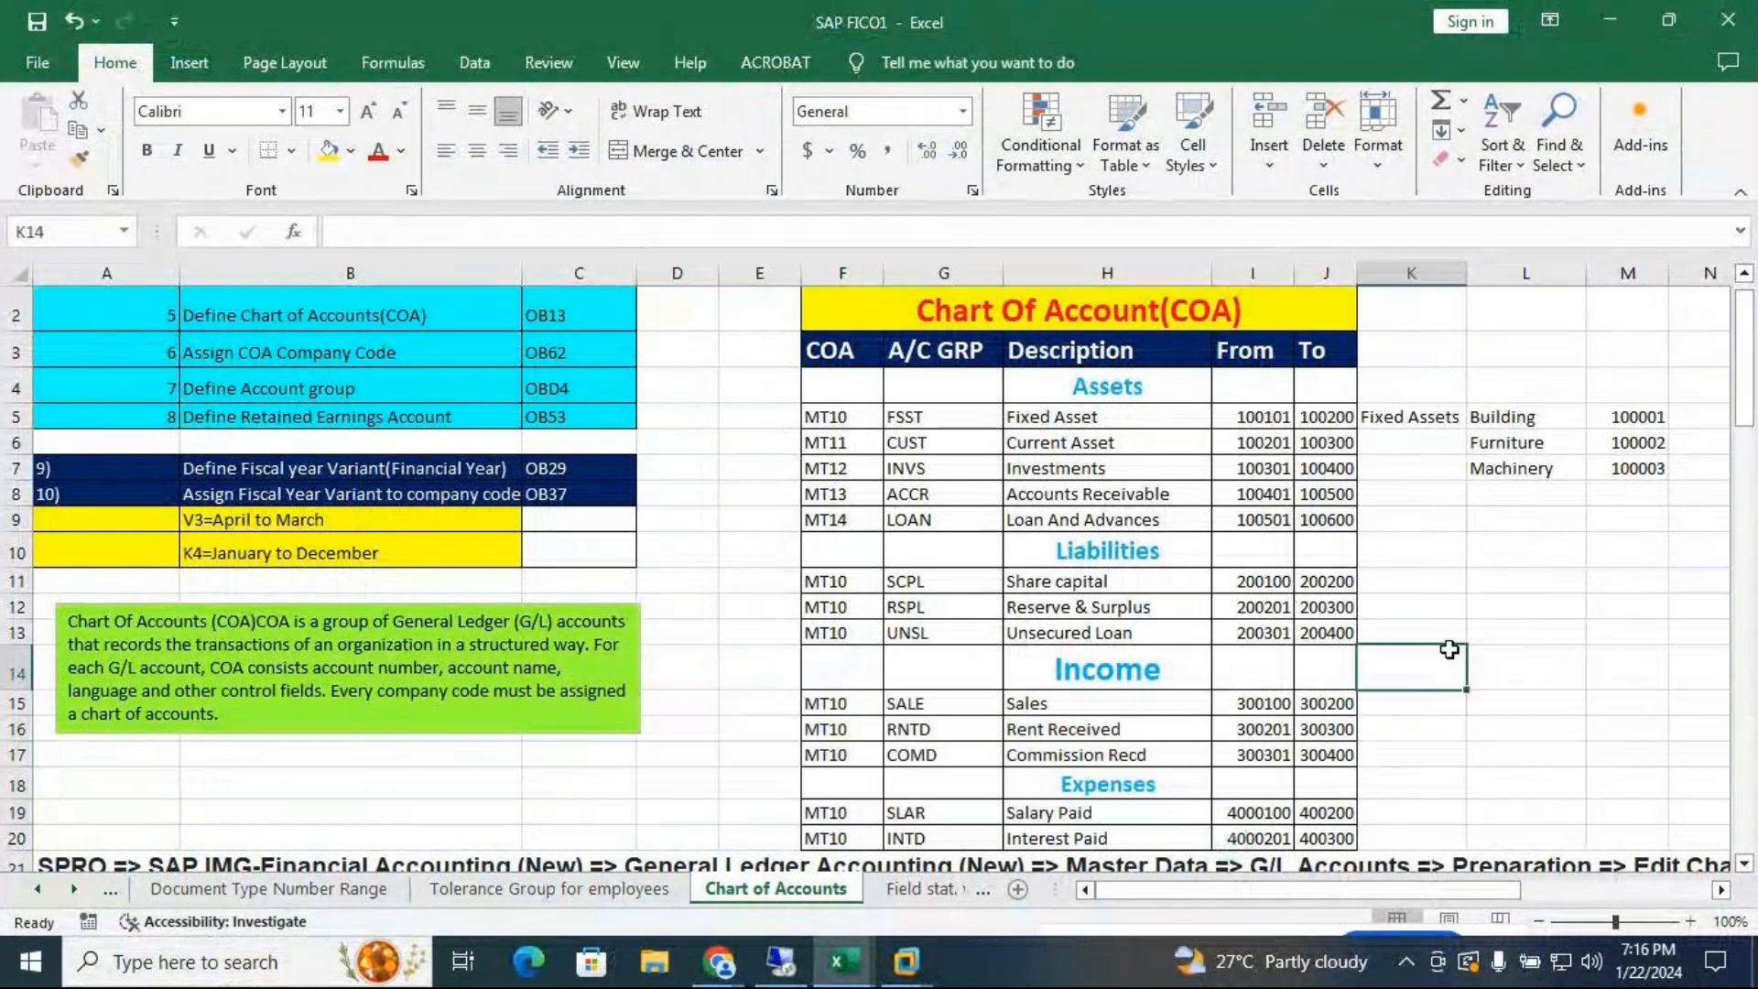
click(915, 886)
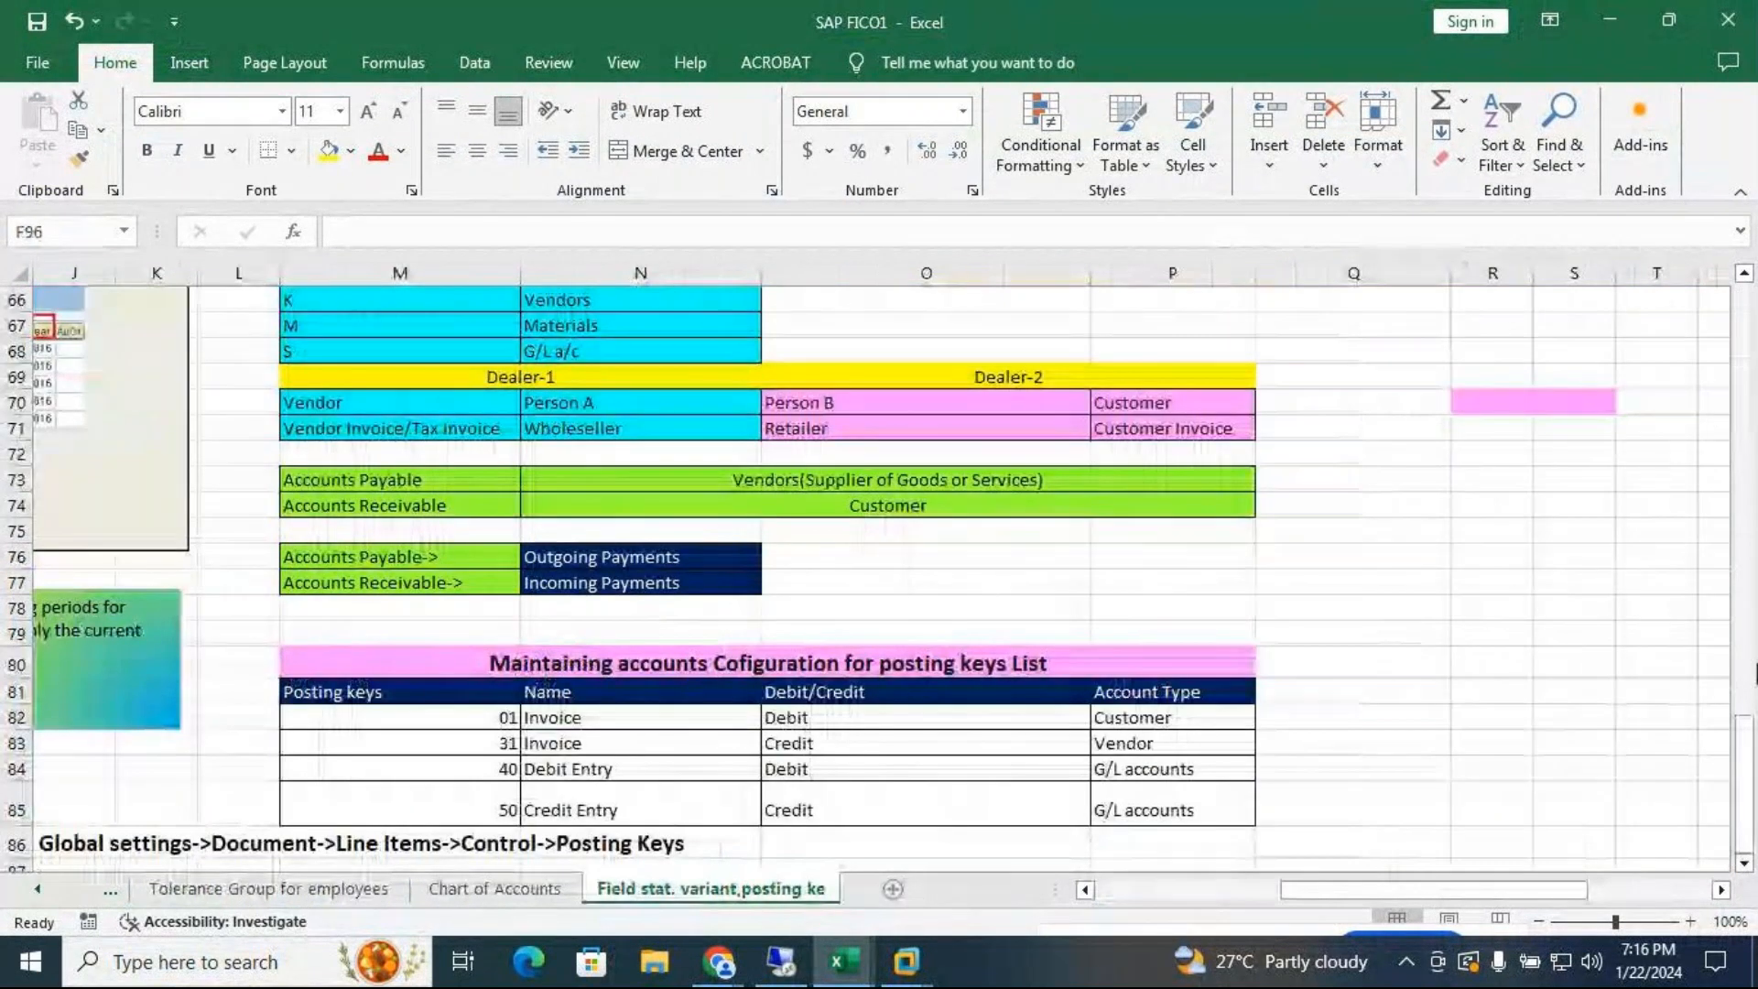
drag(1746, 732, 1718, 303)
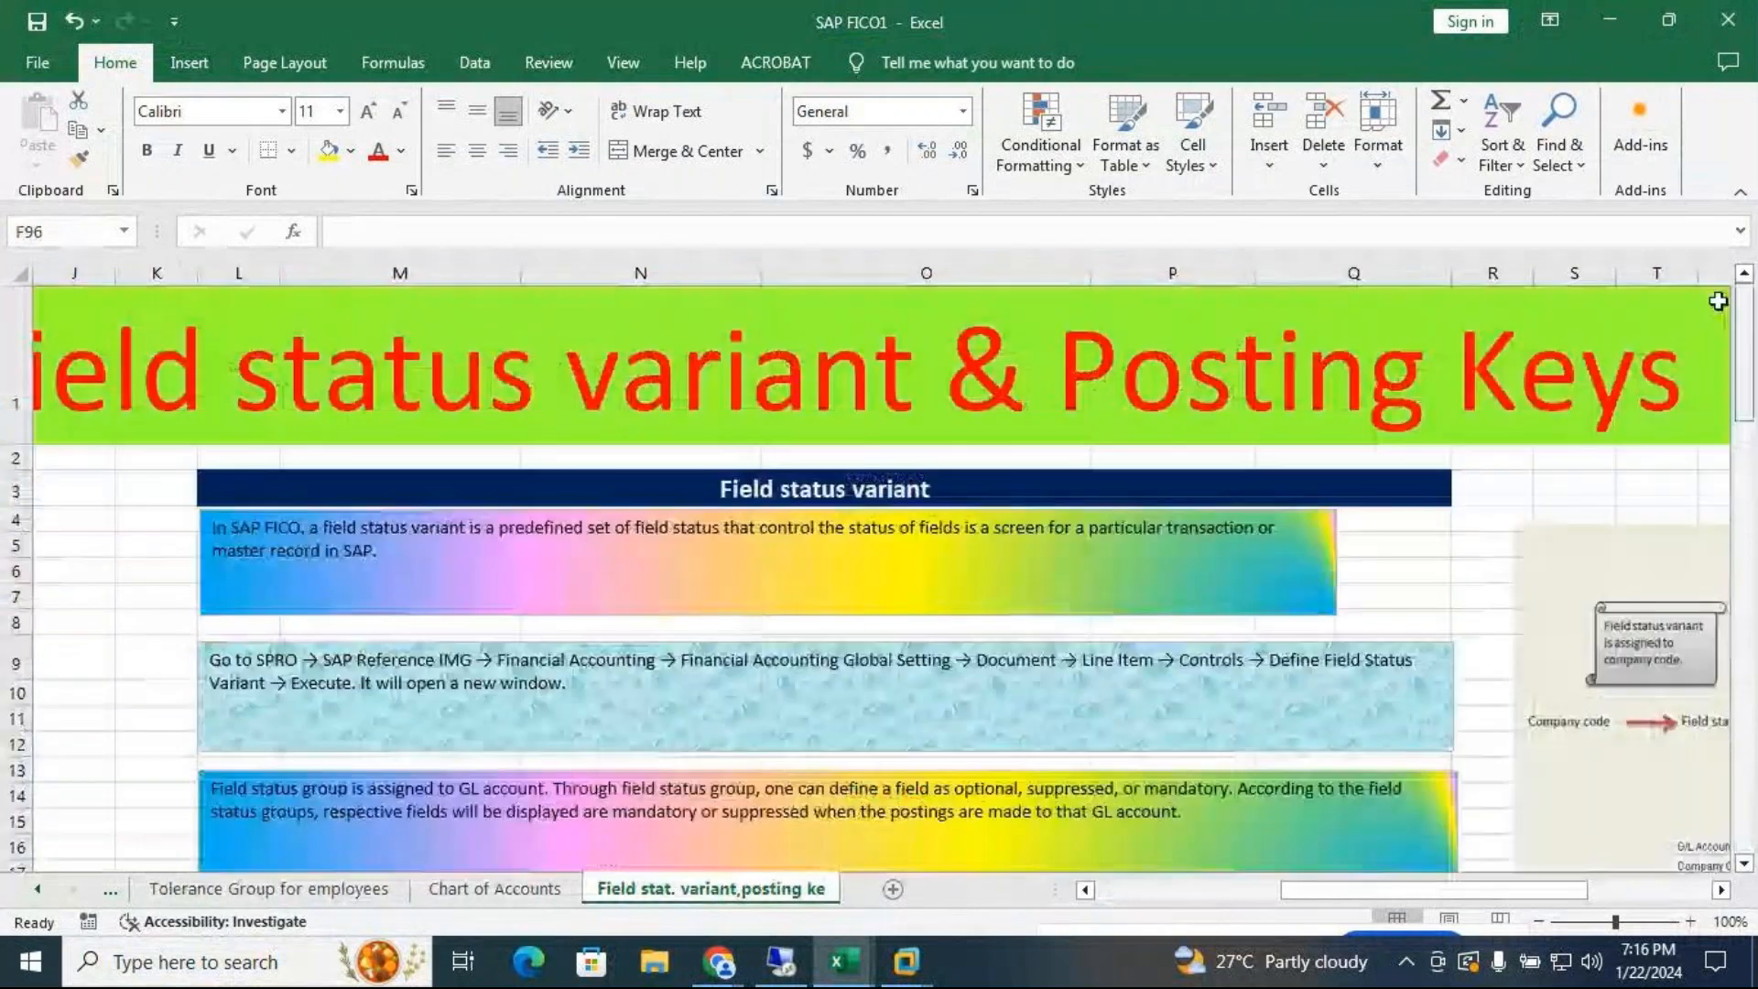
drag(1360, 889, 1121, 925)
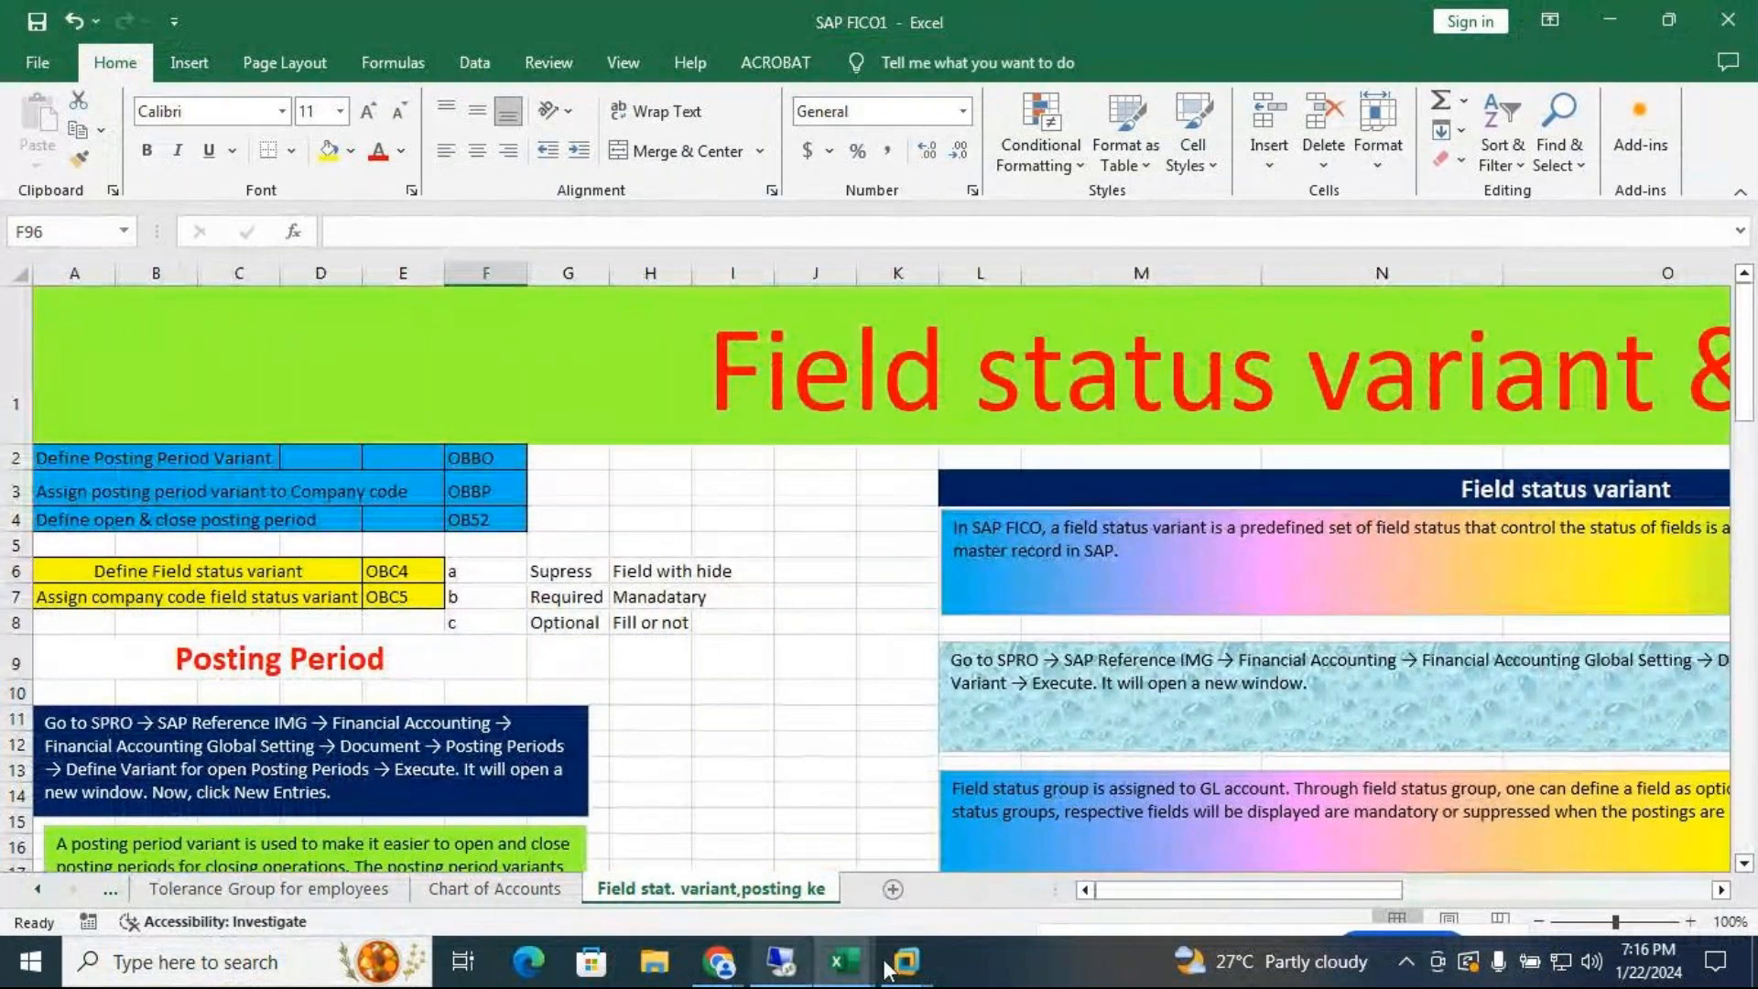
Back in SAP, enter transaction /nOBBO
mouse_move(905, 963)
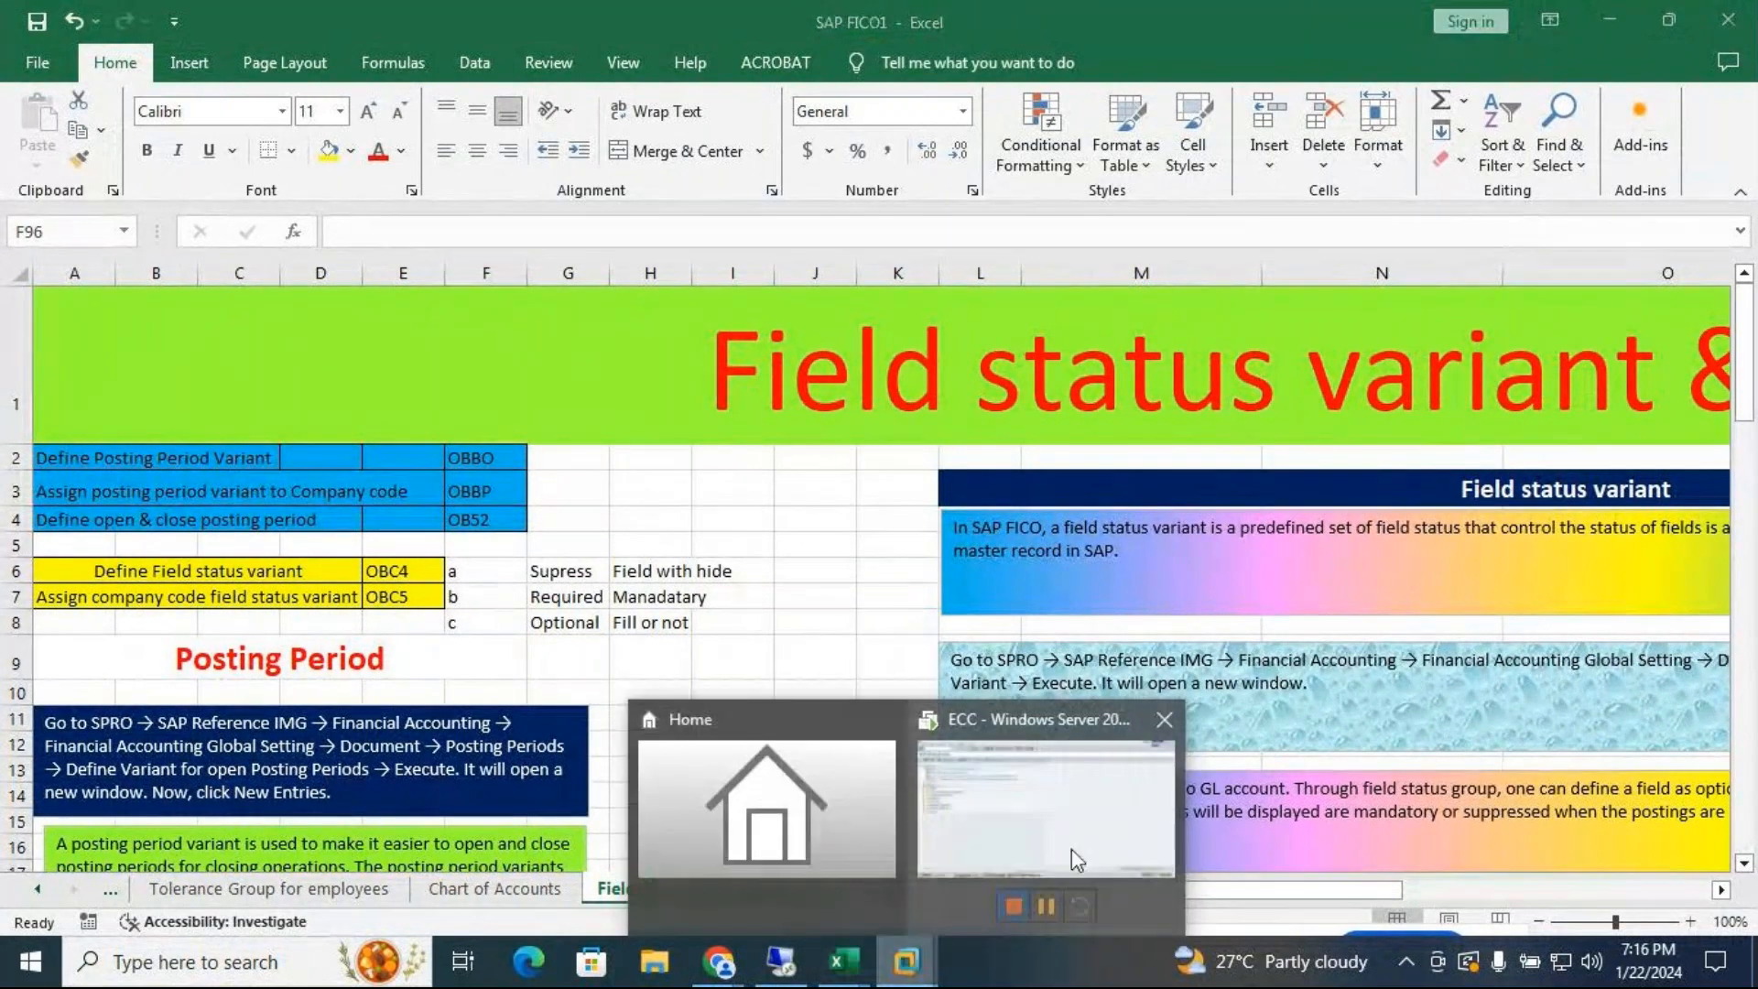
click(1076, 861)
text(/nobbo)
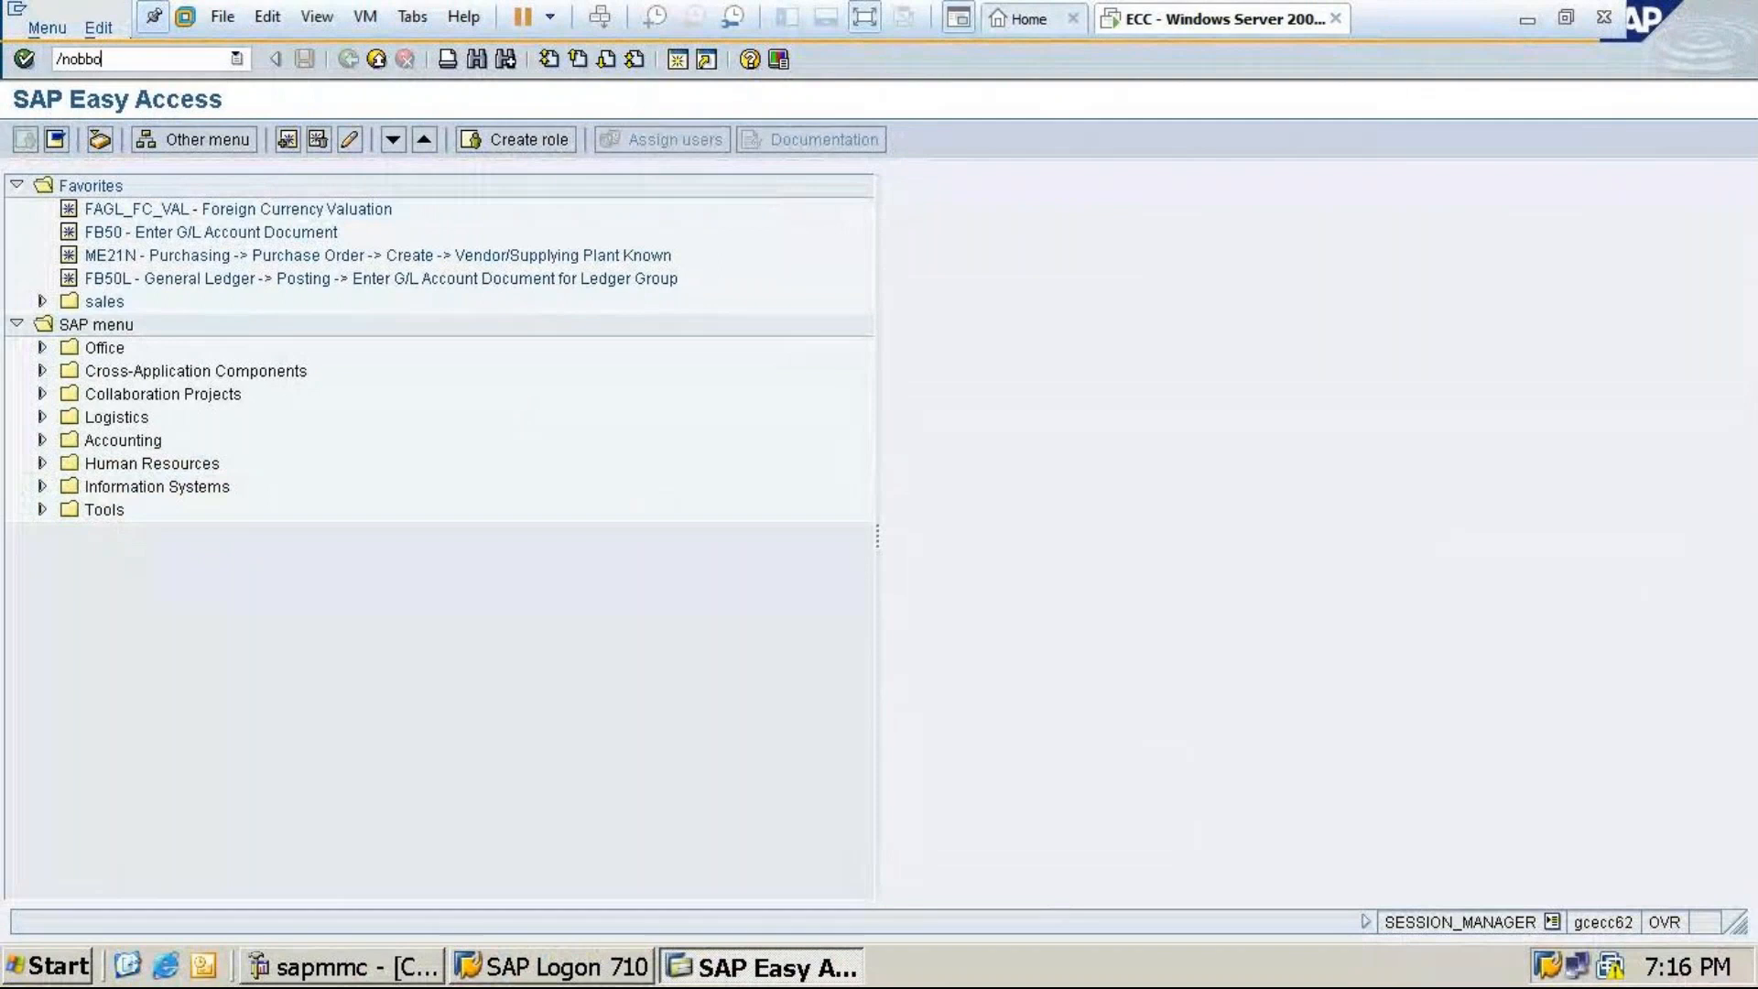
Open the posting period variants list and position it at MT24
key(Return)
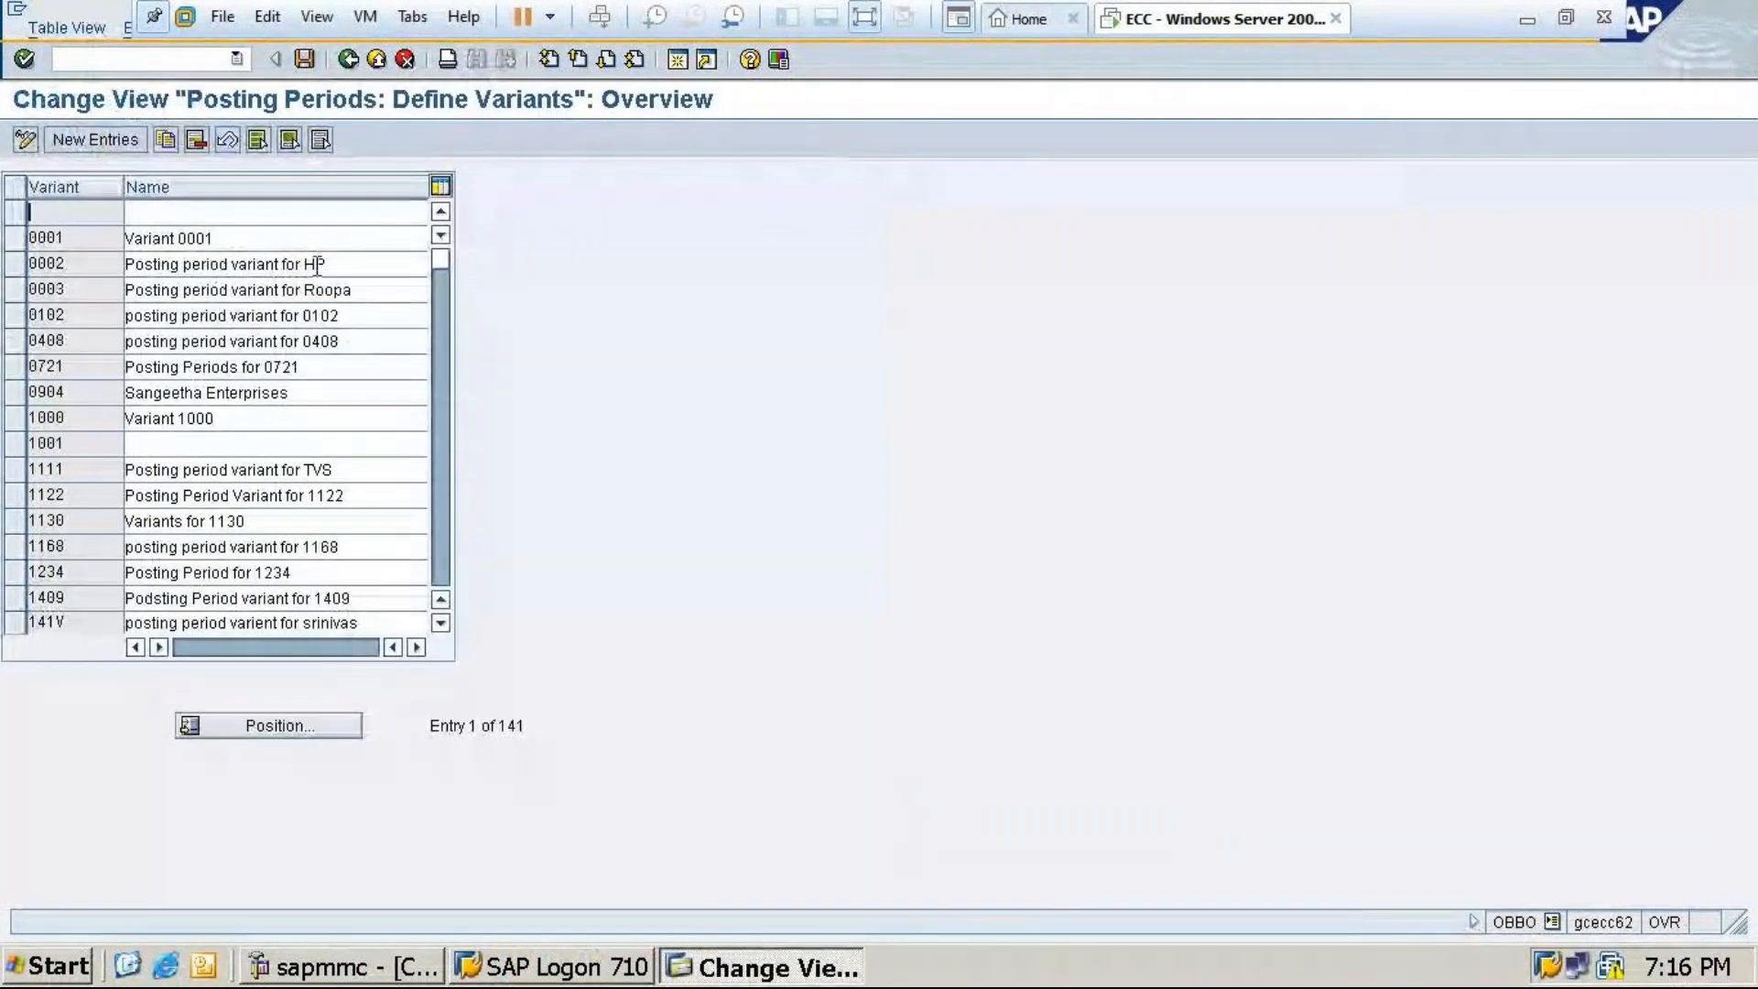
click(262, 723)
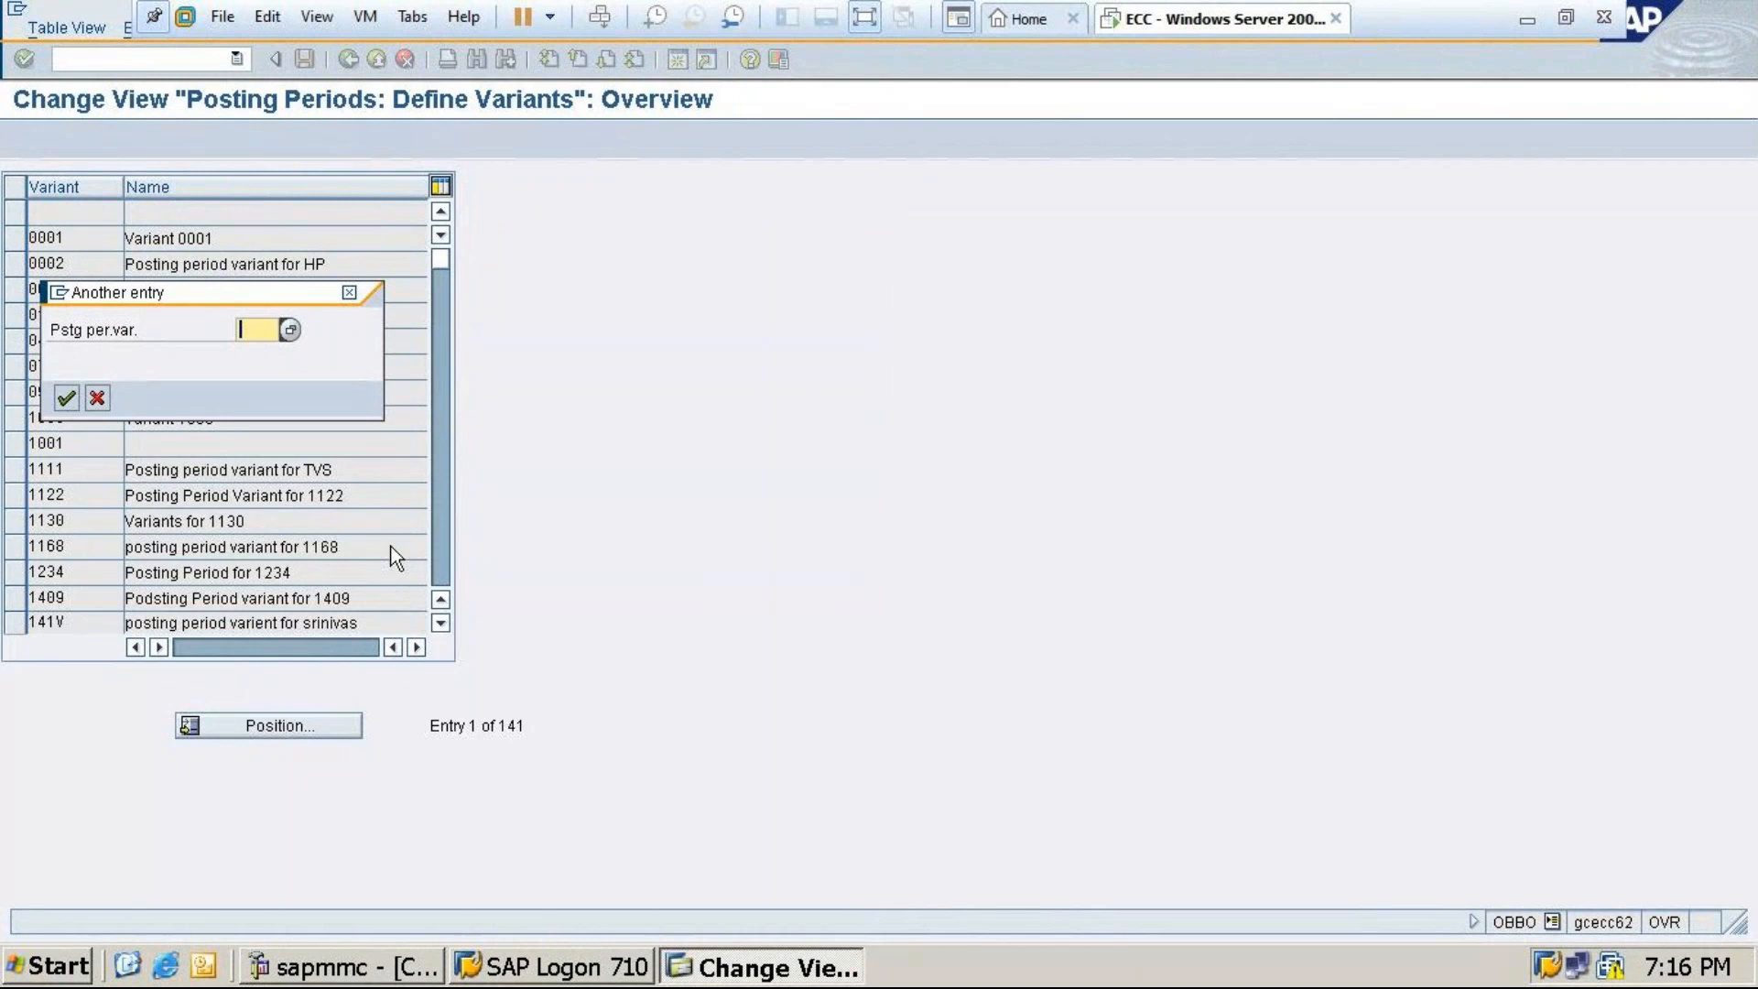
text(MT24)
click(65, 399)
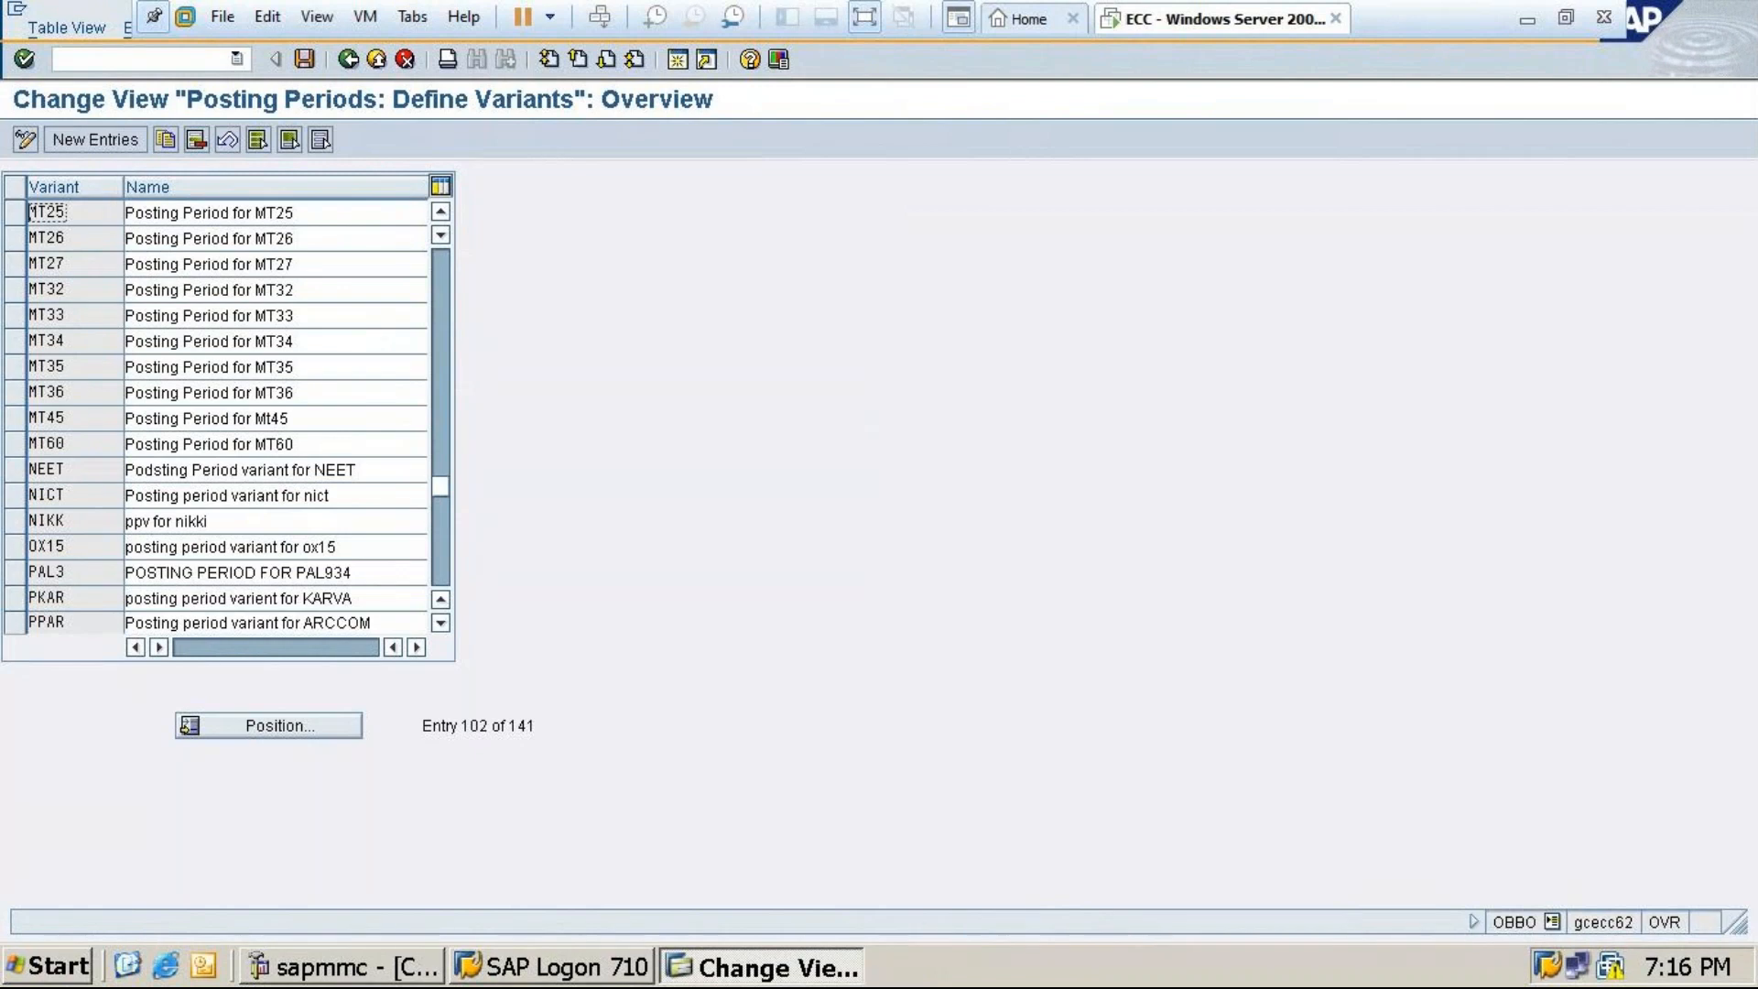
Add variant MT24 named 'Posting period for MT24' and save it under the customizing request
click(97, 139)
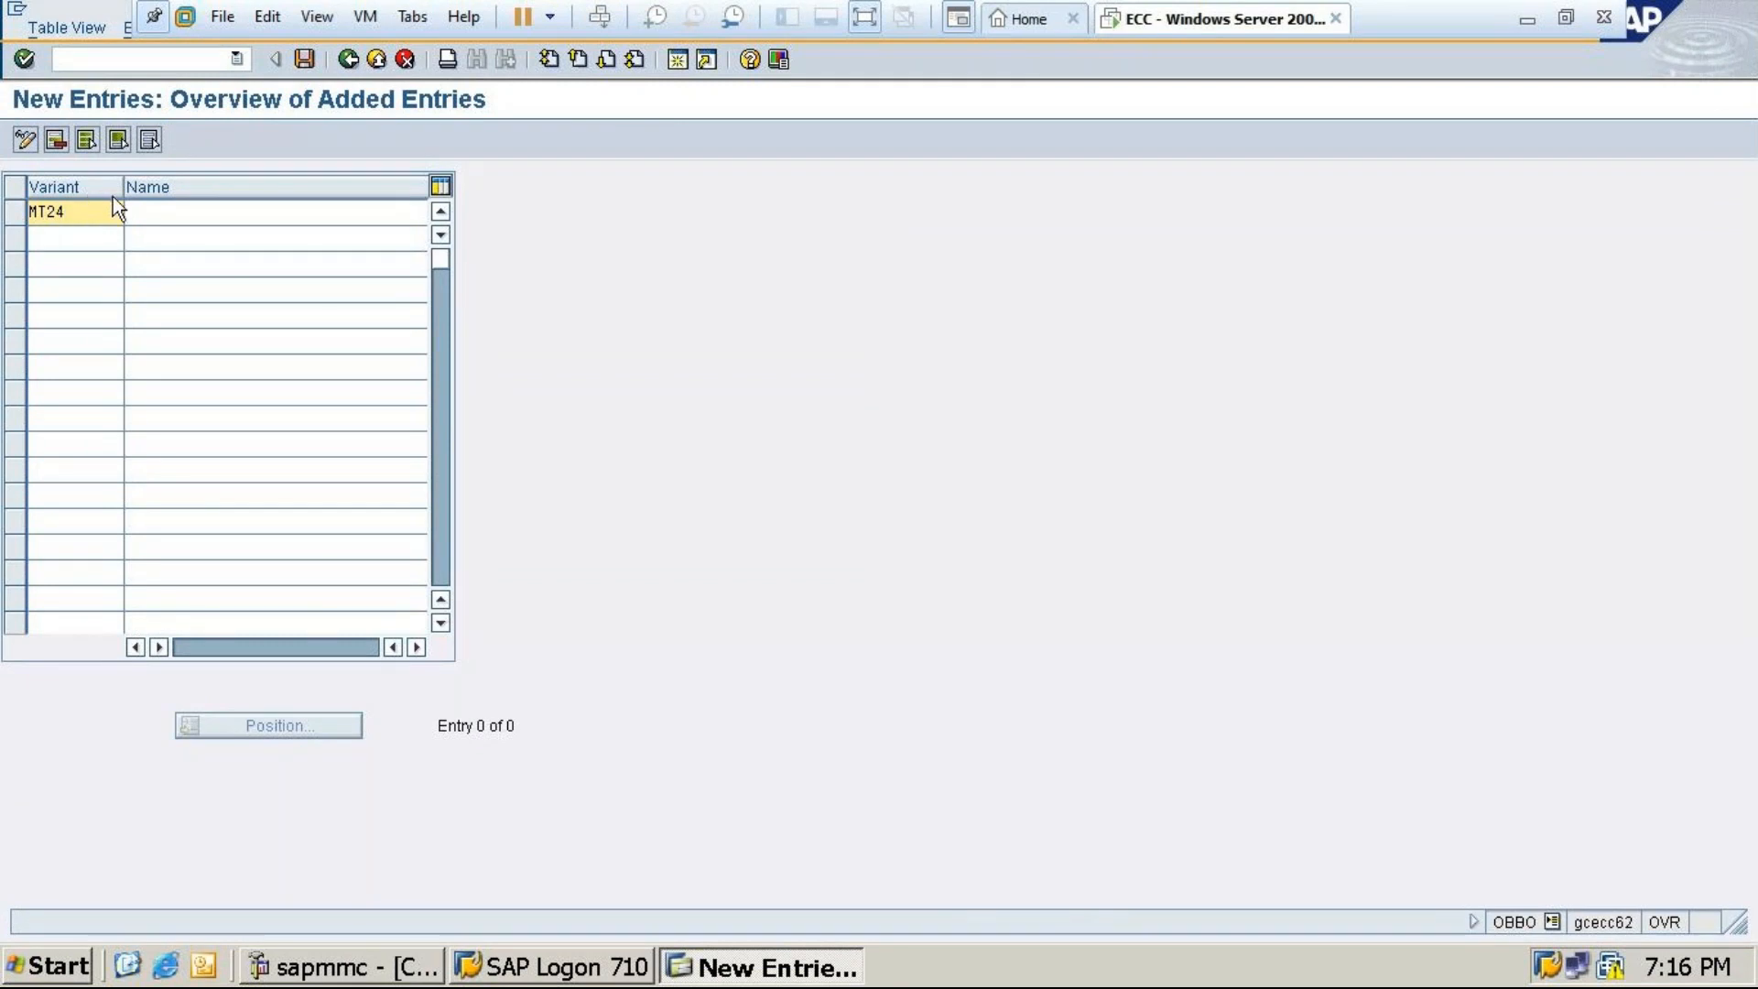
click(138, 207)
text(P)
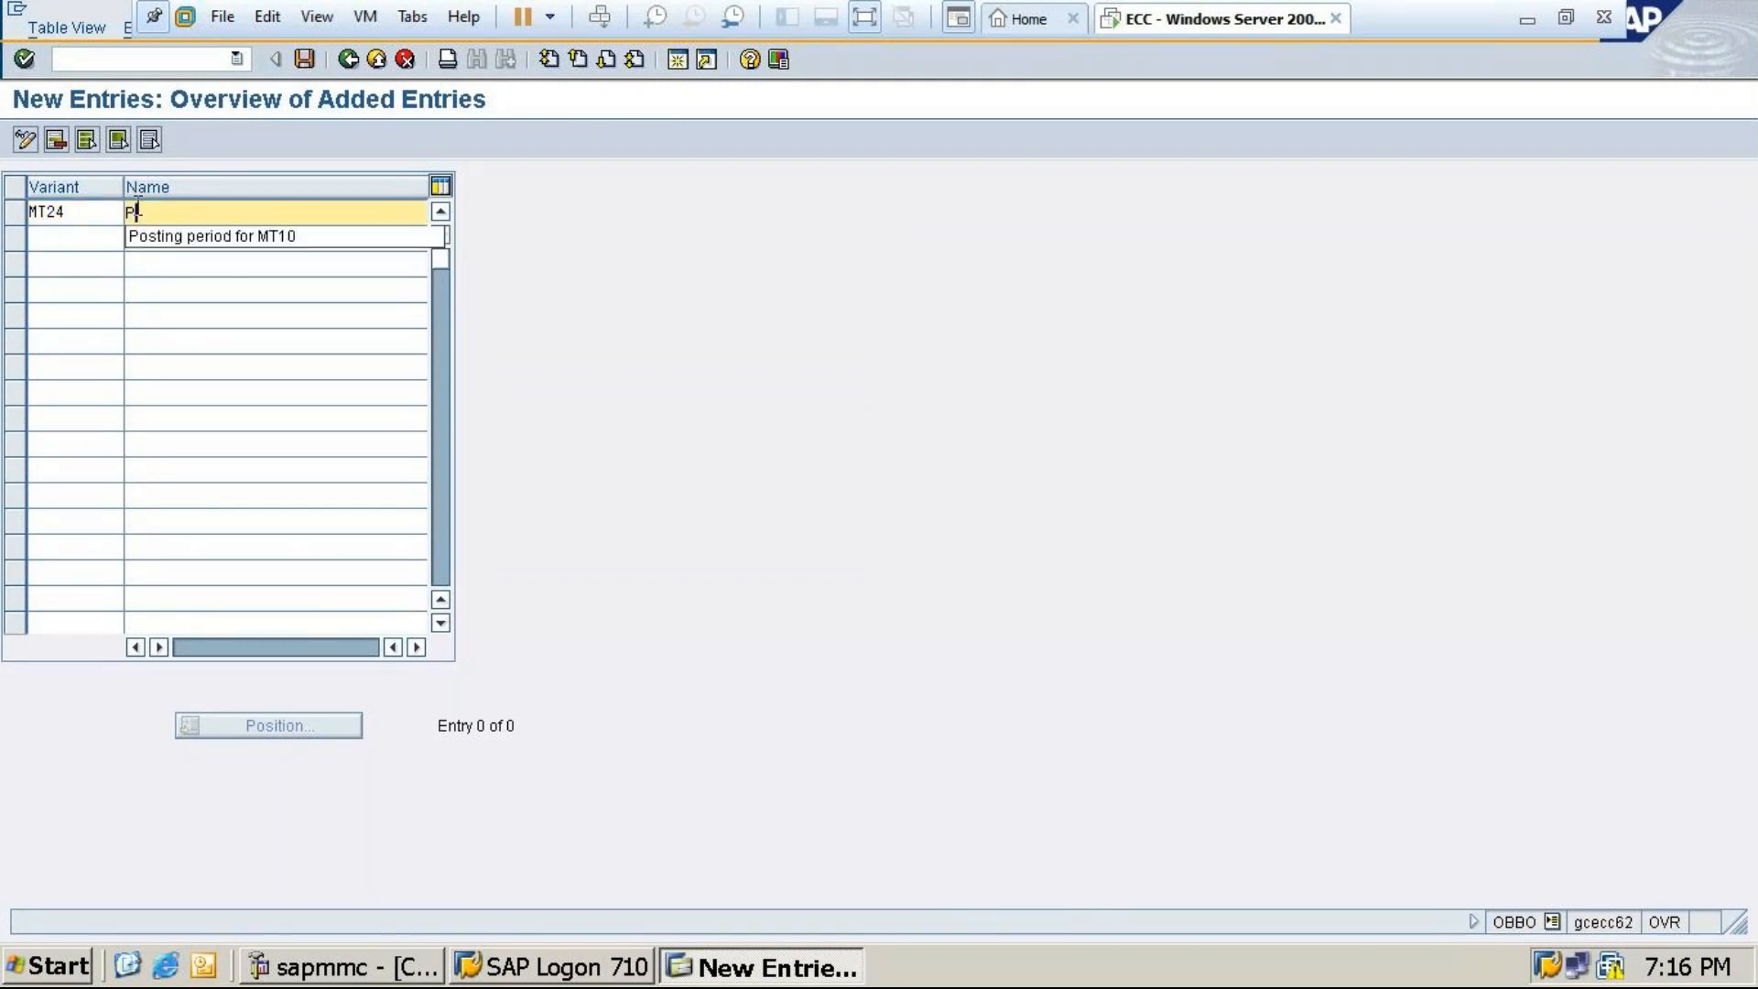
click(185, 239)
key(BackSpace)
key(BackSpace)
text(24)
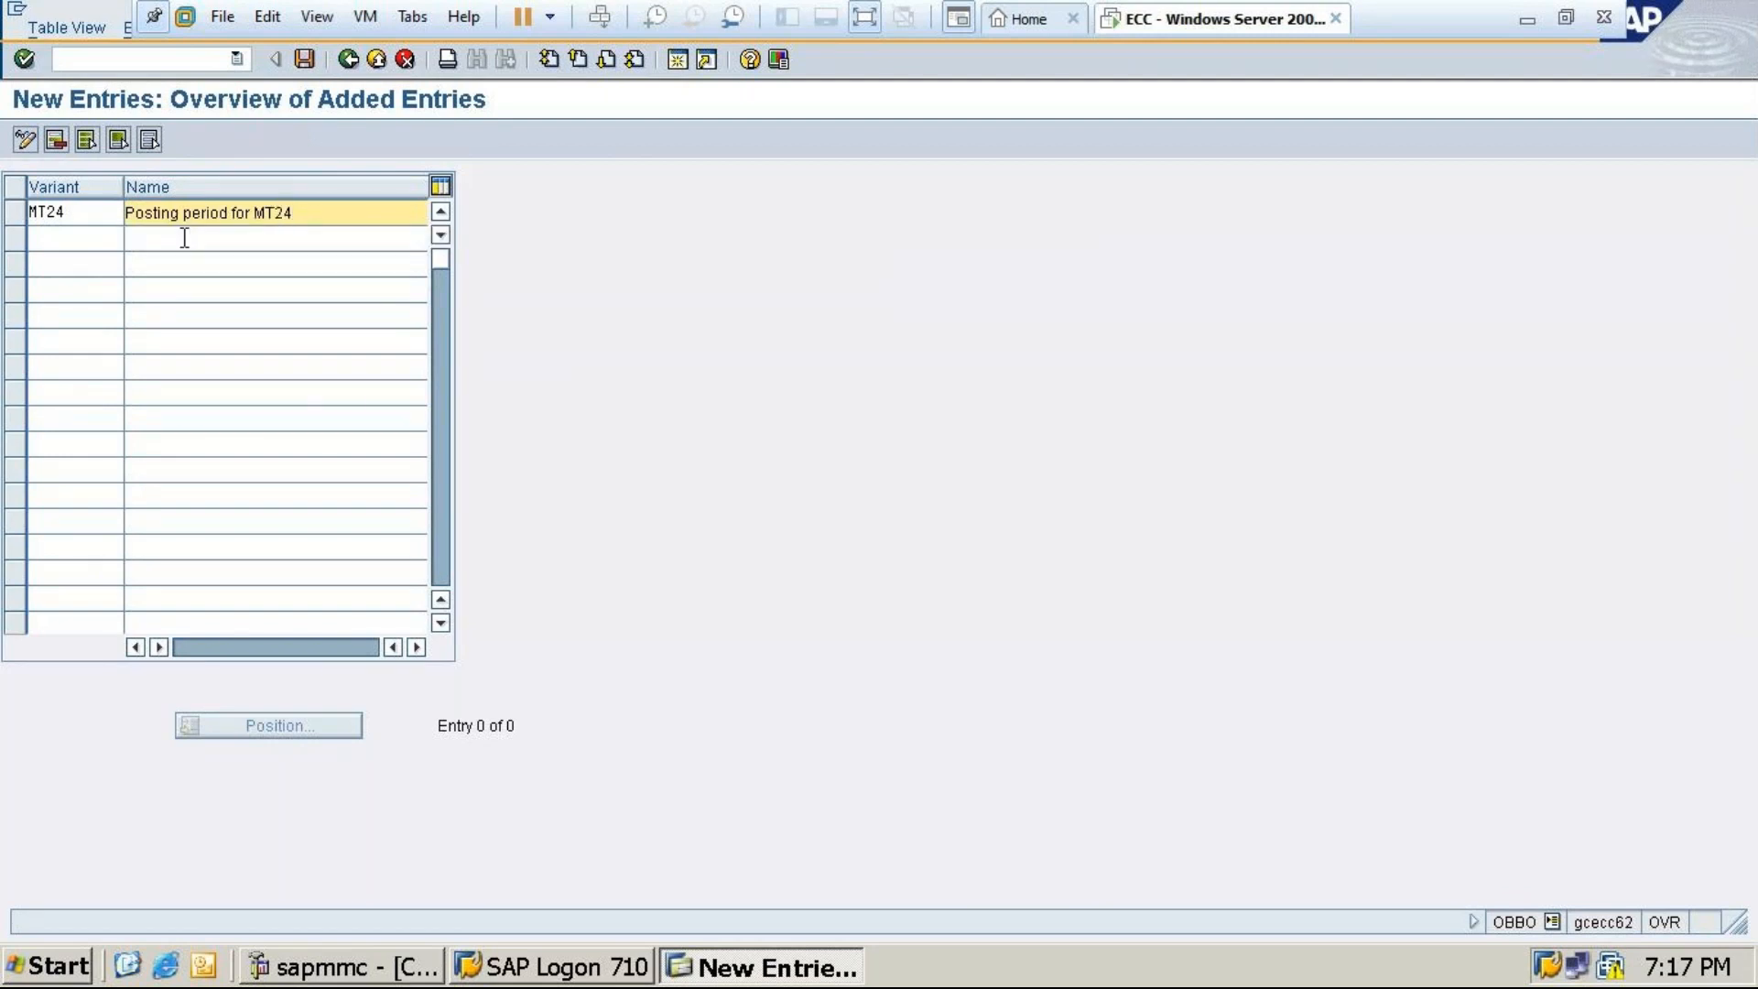
click(304, 59)
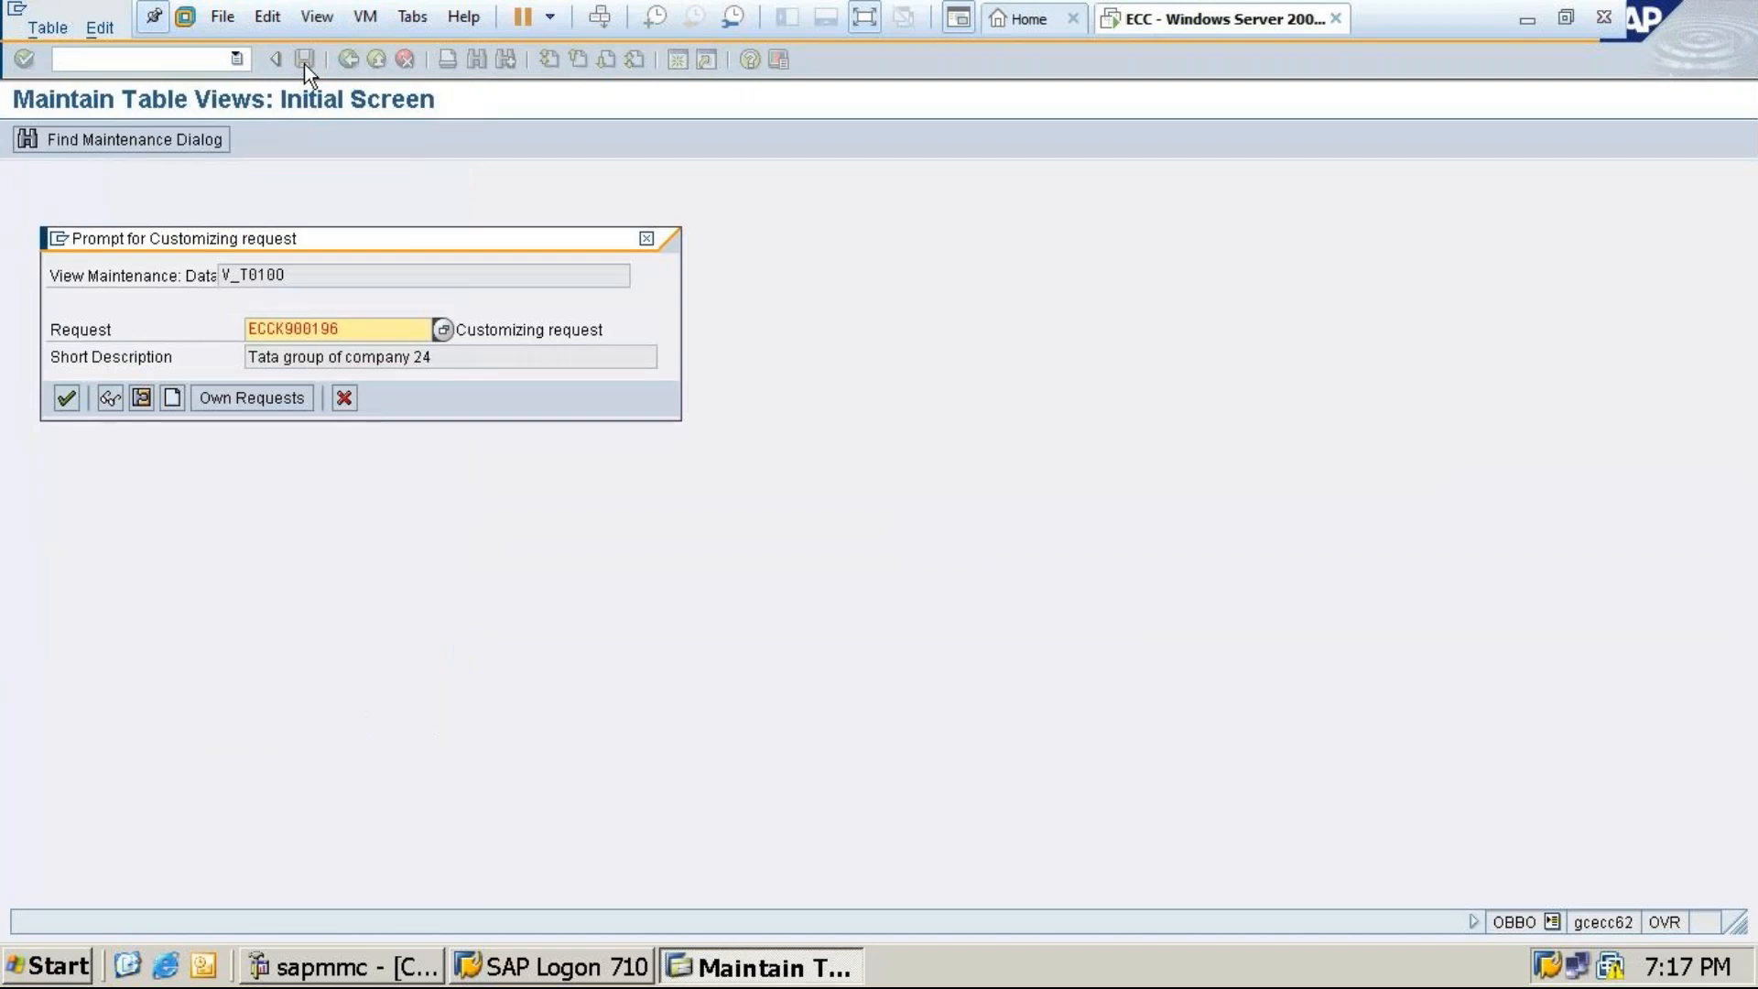
click(66, 398)
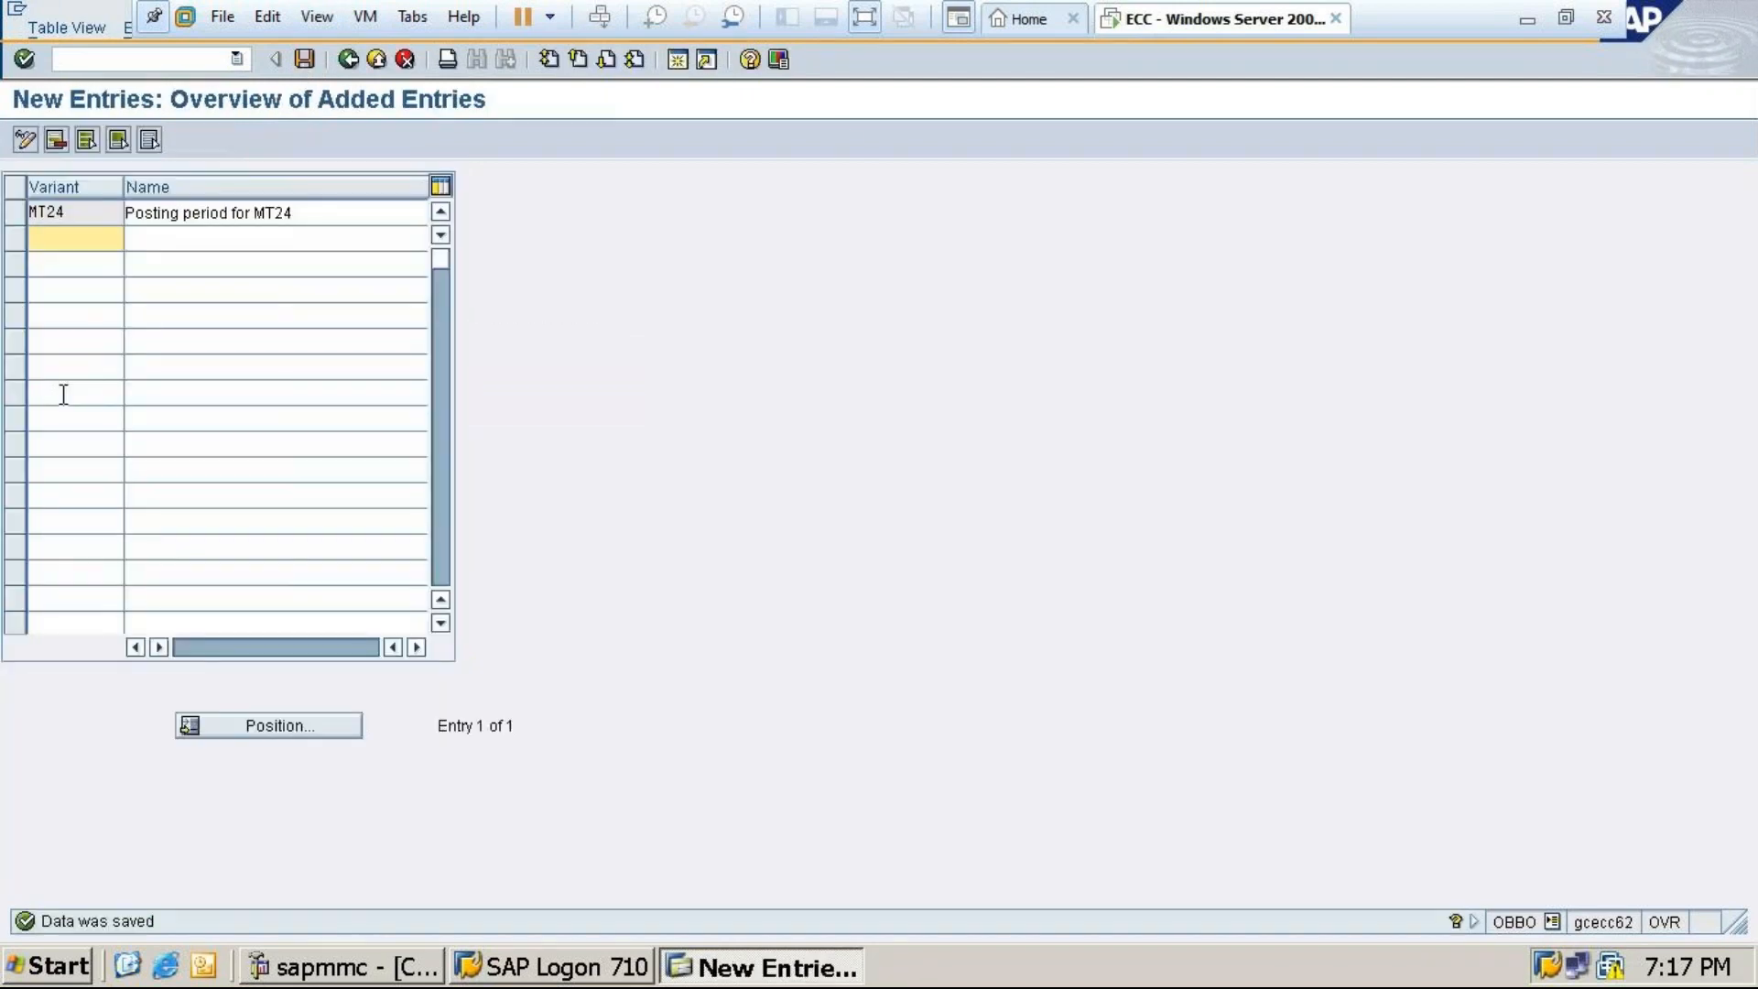
After checking the Excel notes, save again, go back to Easy Access and enter /nOBBP
click(1530, 20)
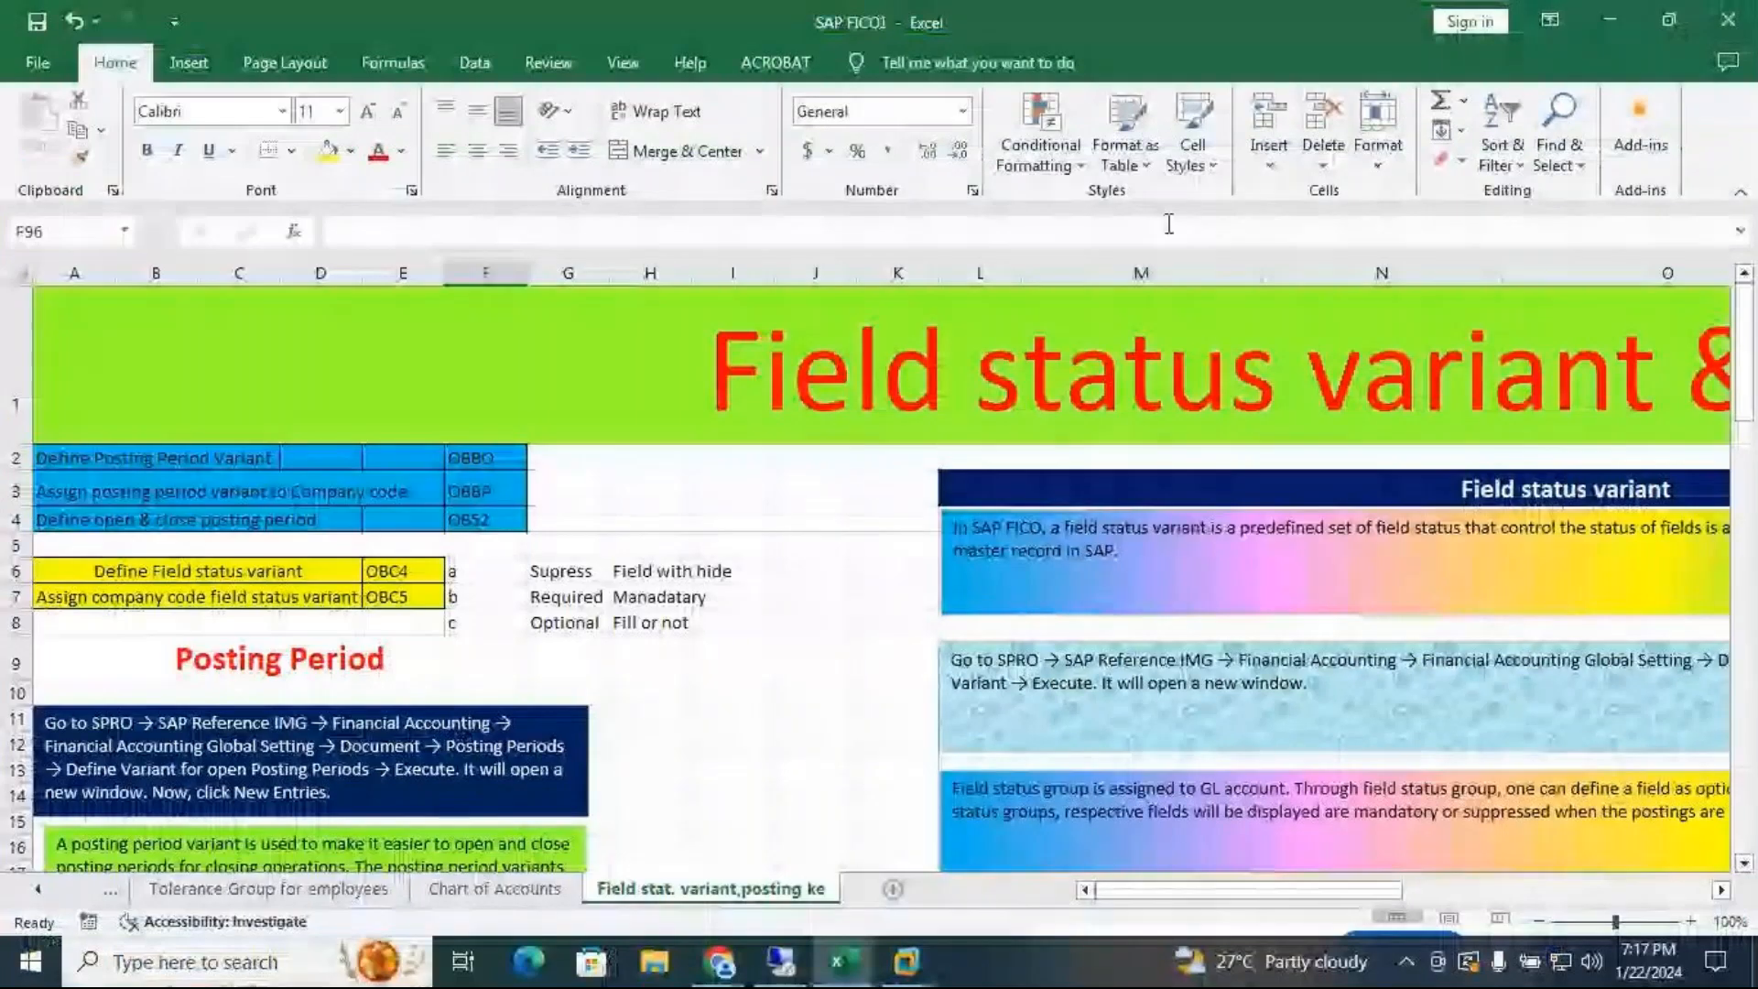
click(1609, 20)
mouse_move(907, 957)
click(1051, 785)
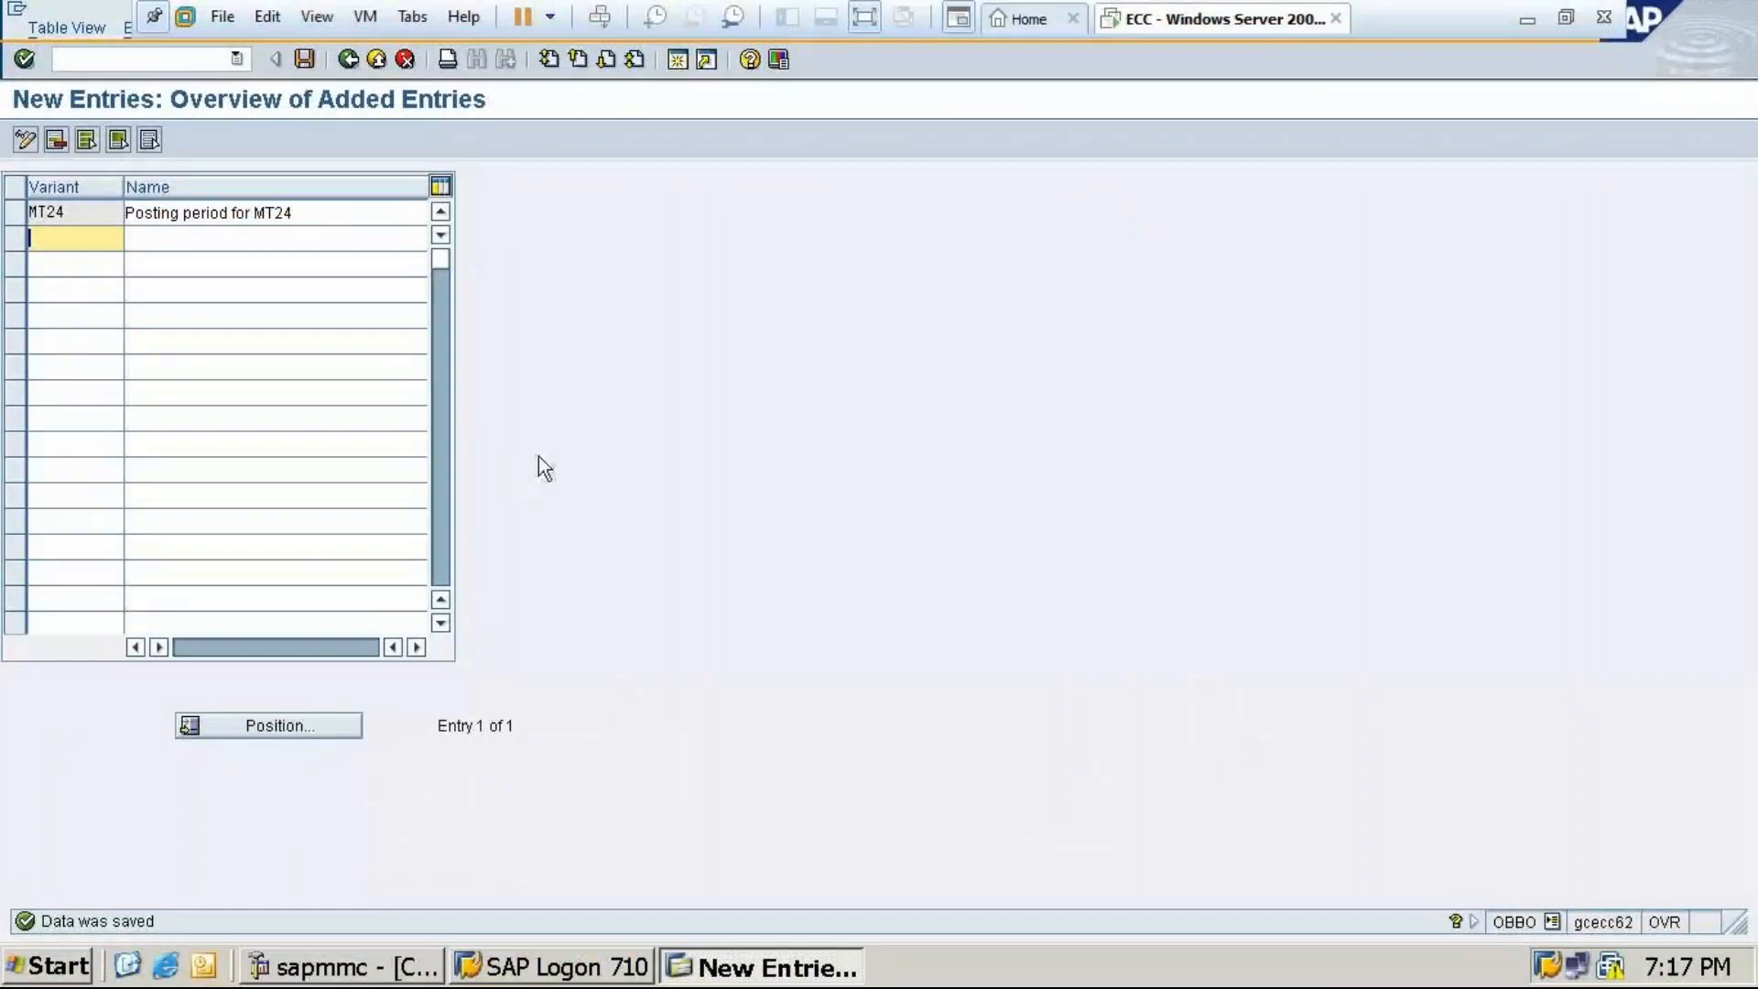
click(304, 58)
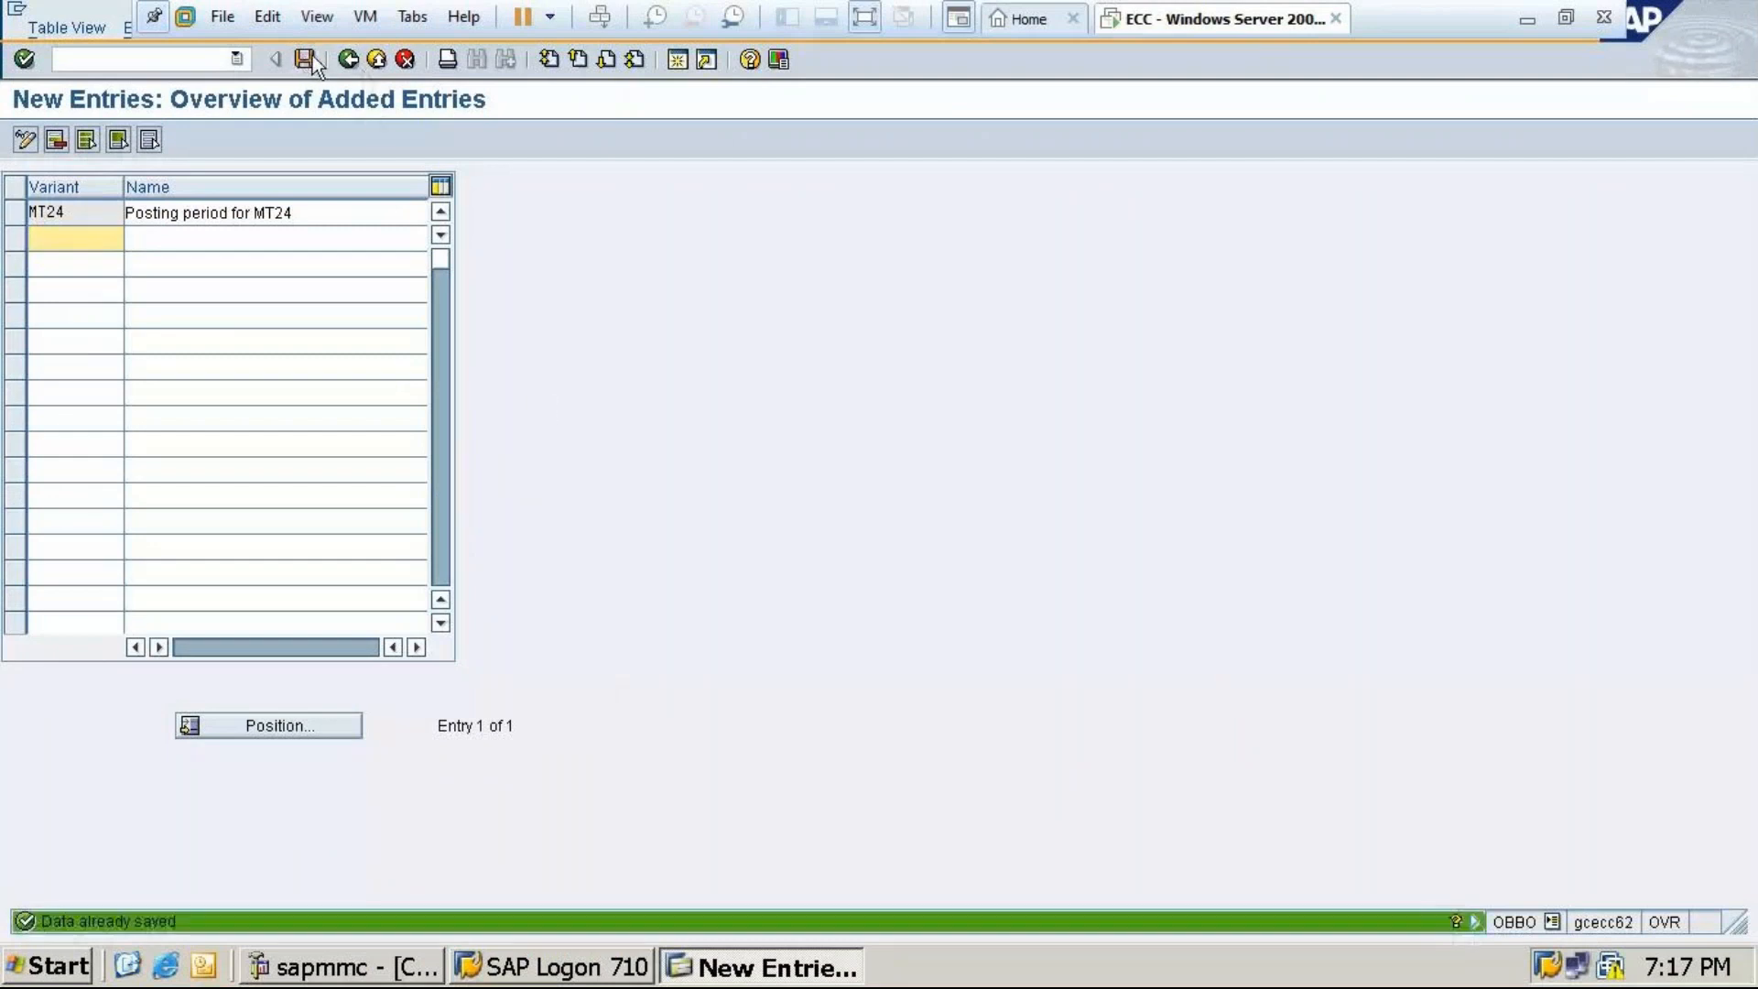
click(348, 59)
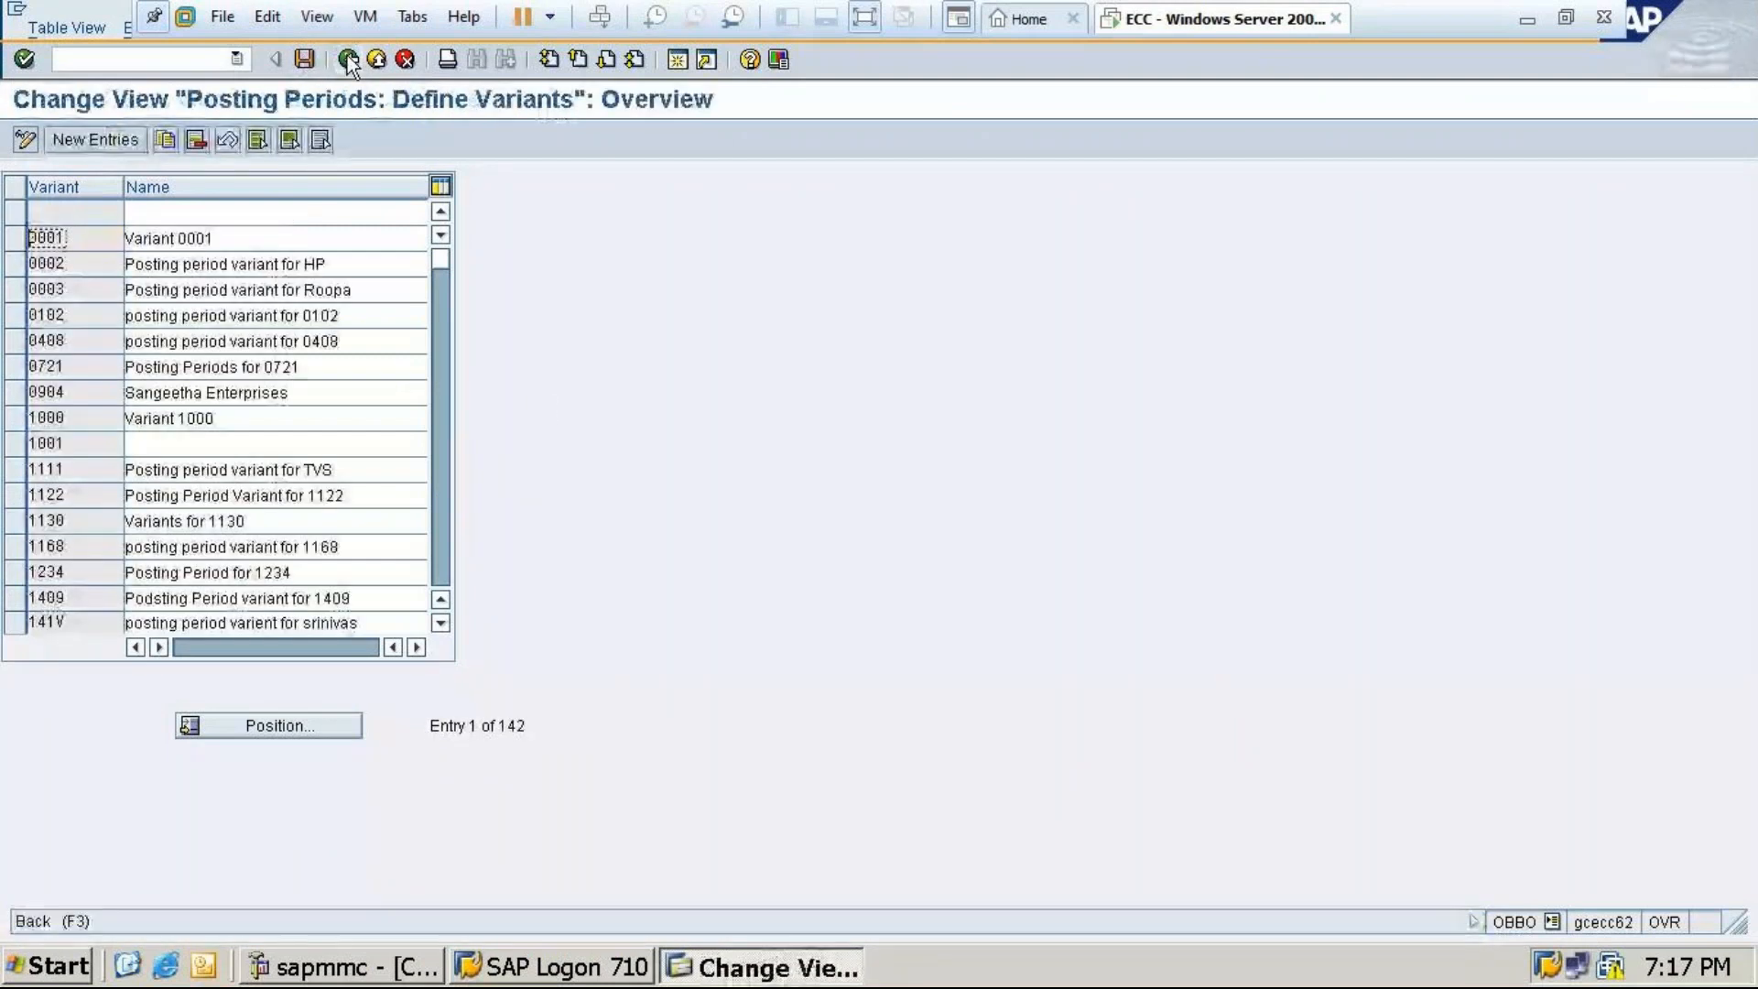
click(347, 58)
text(/no)
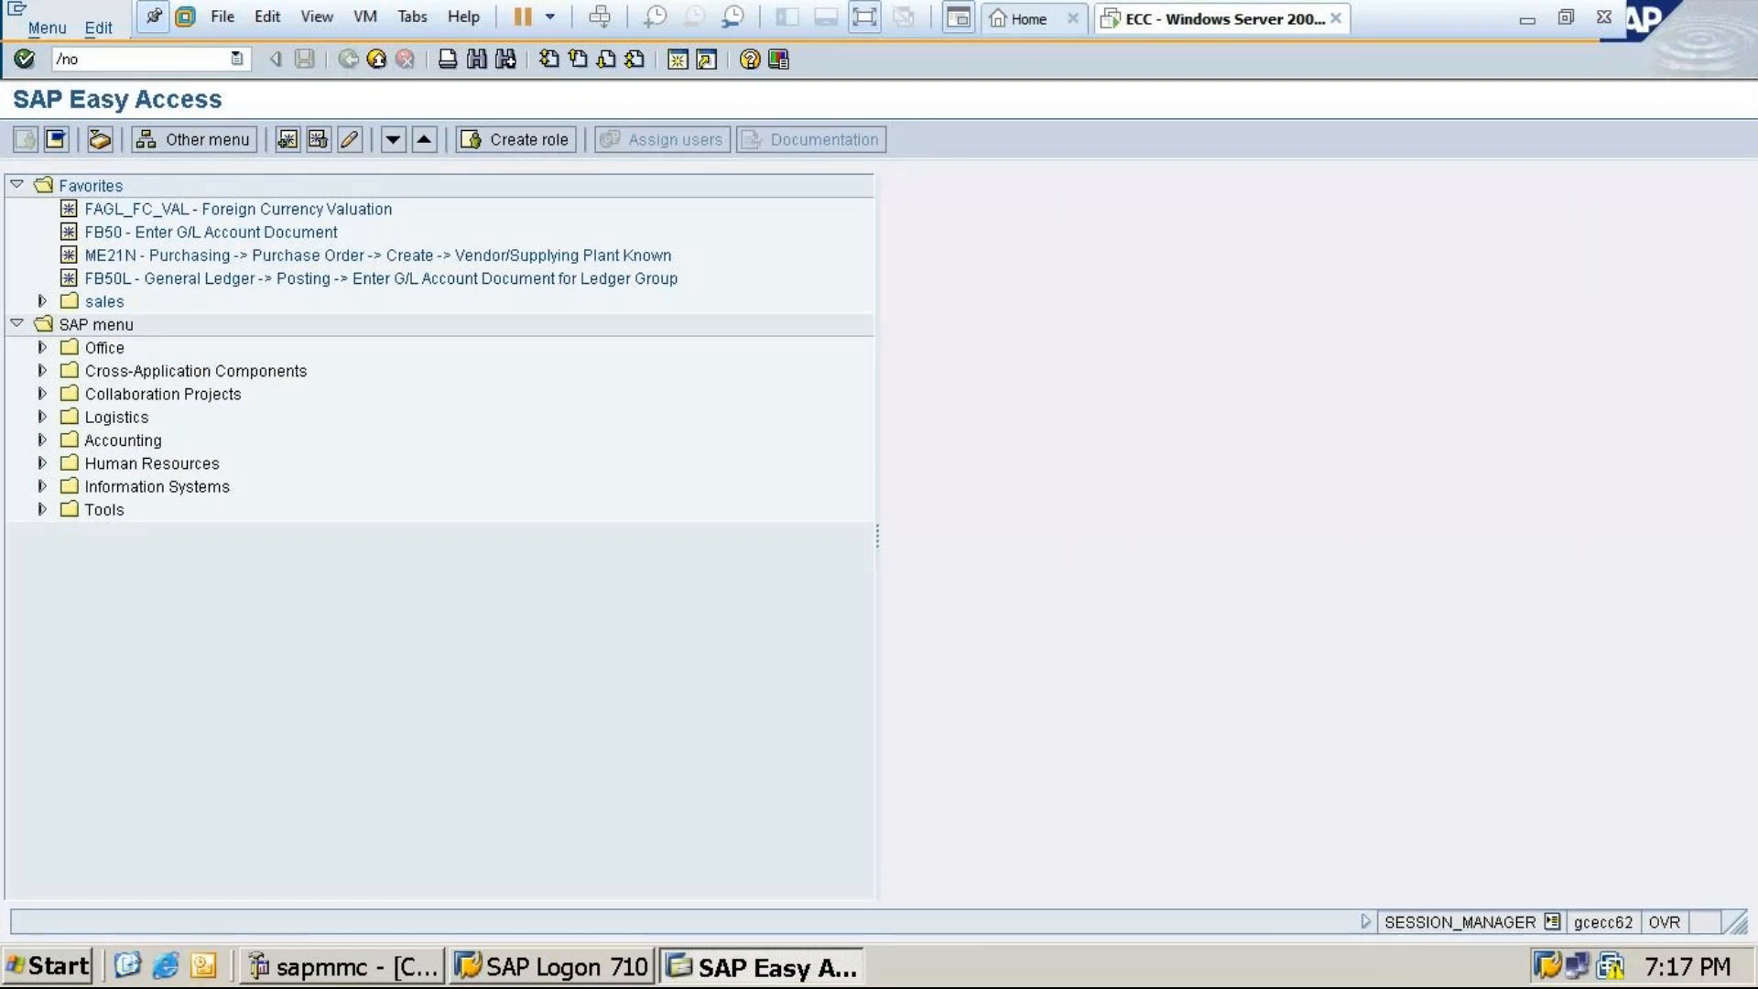
text(bbp)
Open the company code to period variant assignments, positioned at company code MT24
key(Return)
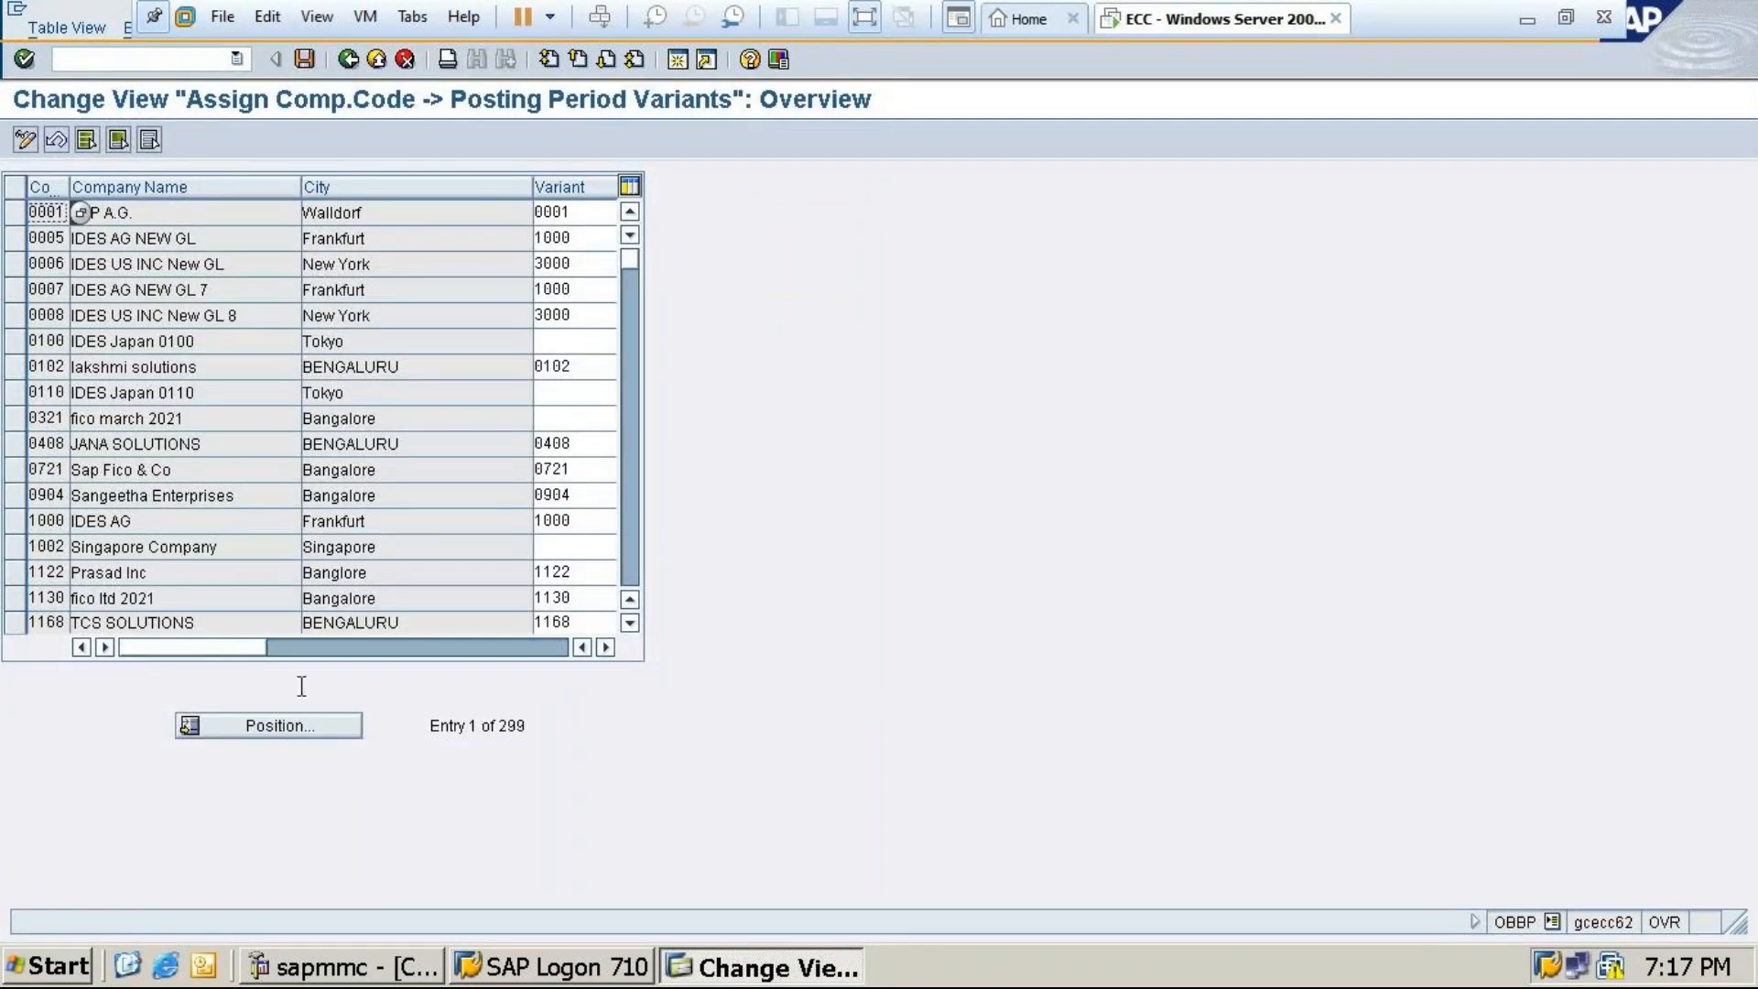
click(297, 725)
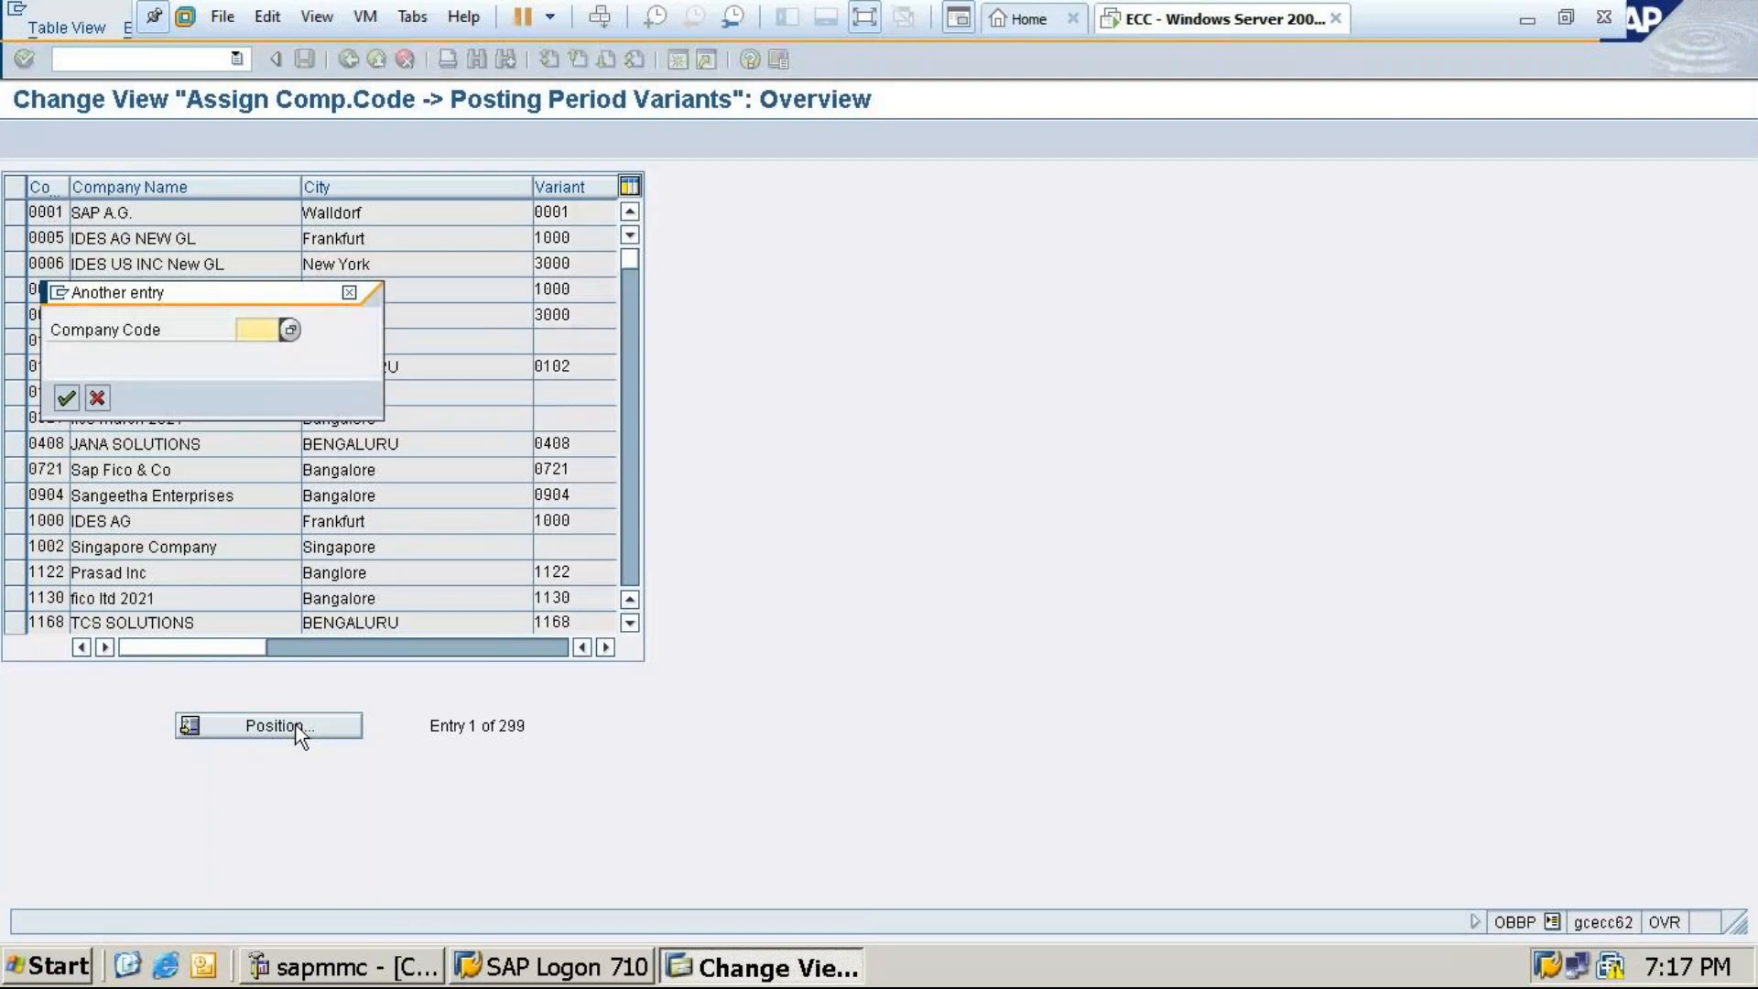
text(M)
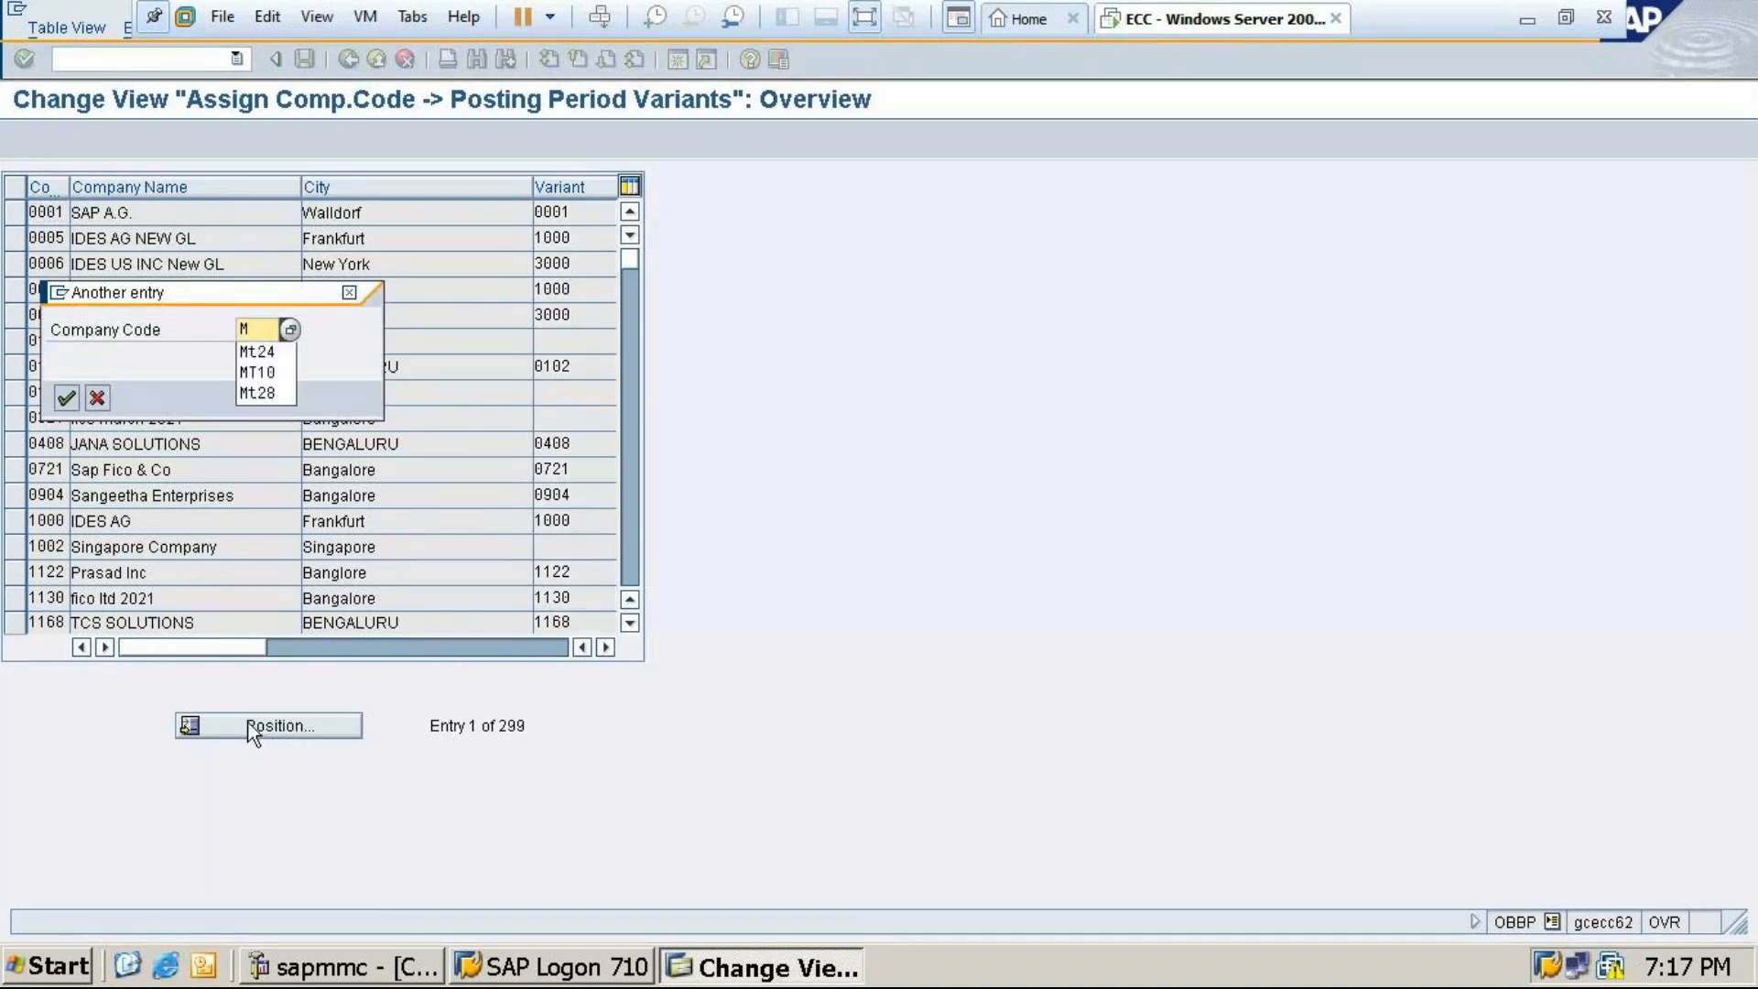
click(272, 354)
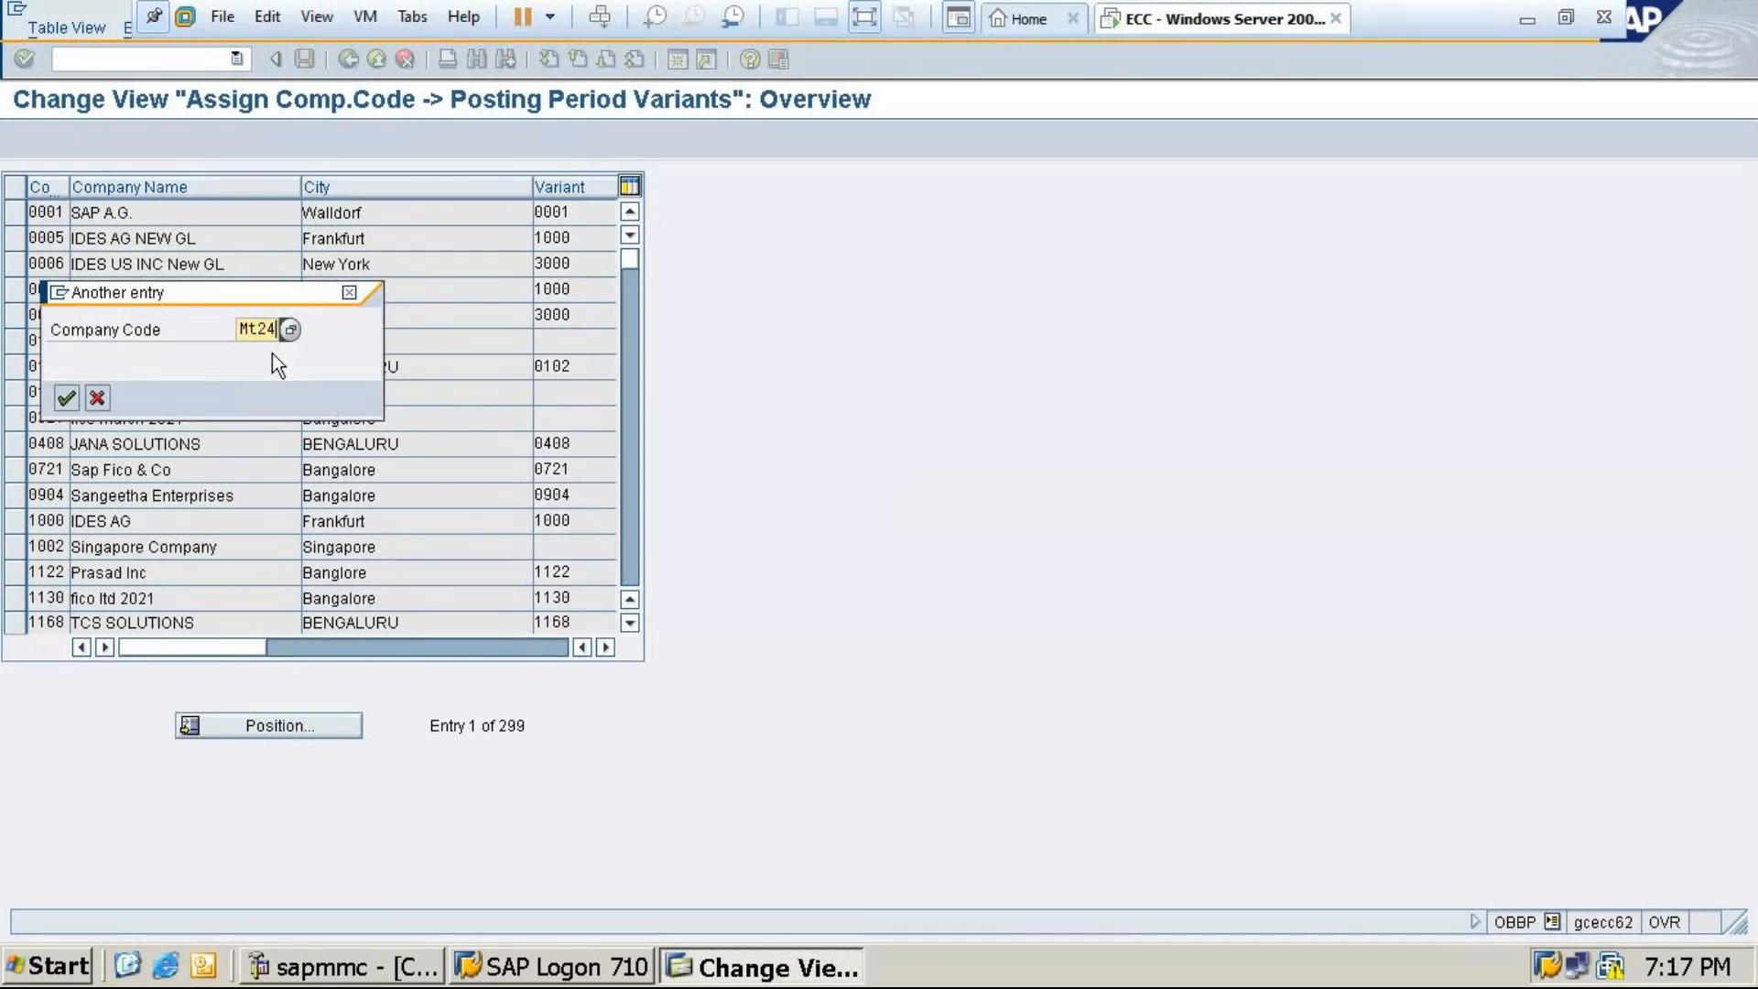
click(66, 398)
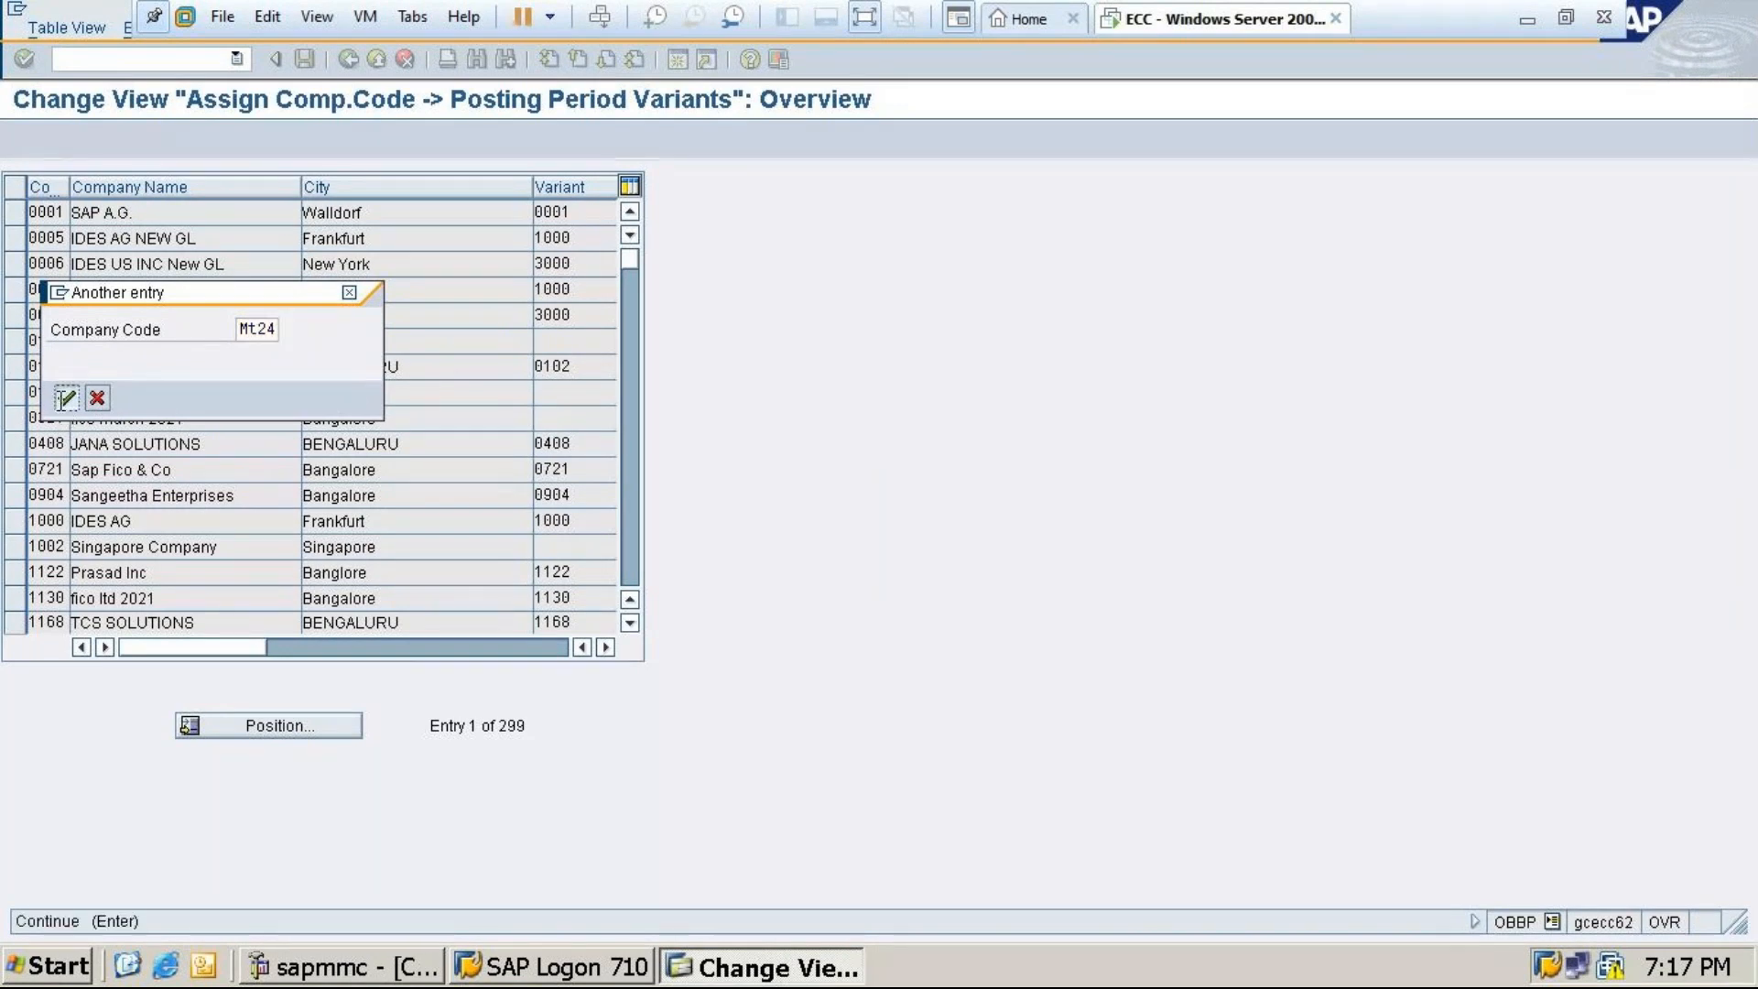
Give company code MT24 variant MT24, save under the customizing request, and minimize SAP
click(570, 211)
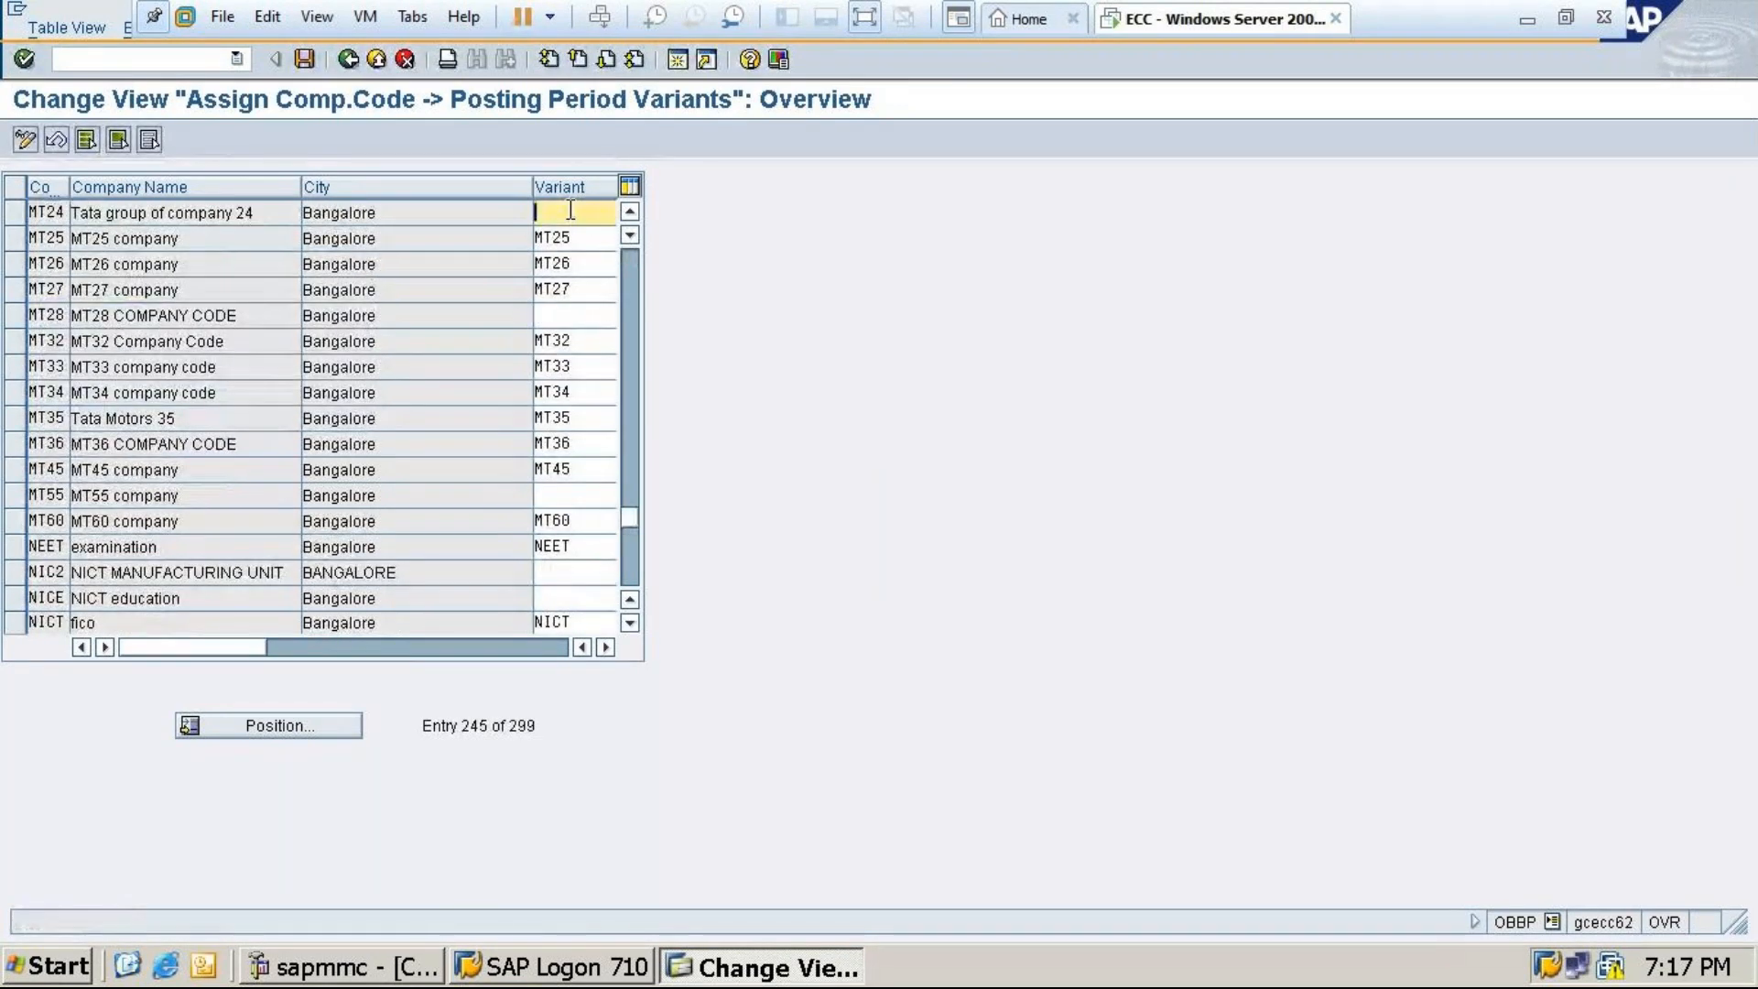
text(MT24)
click(305, 58)
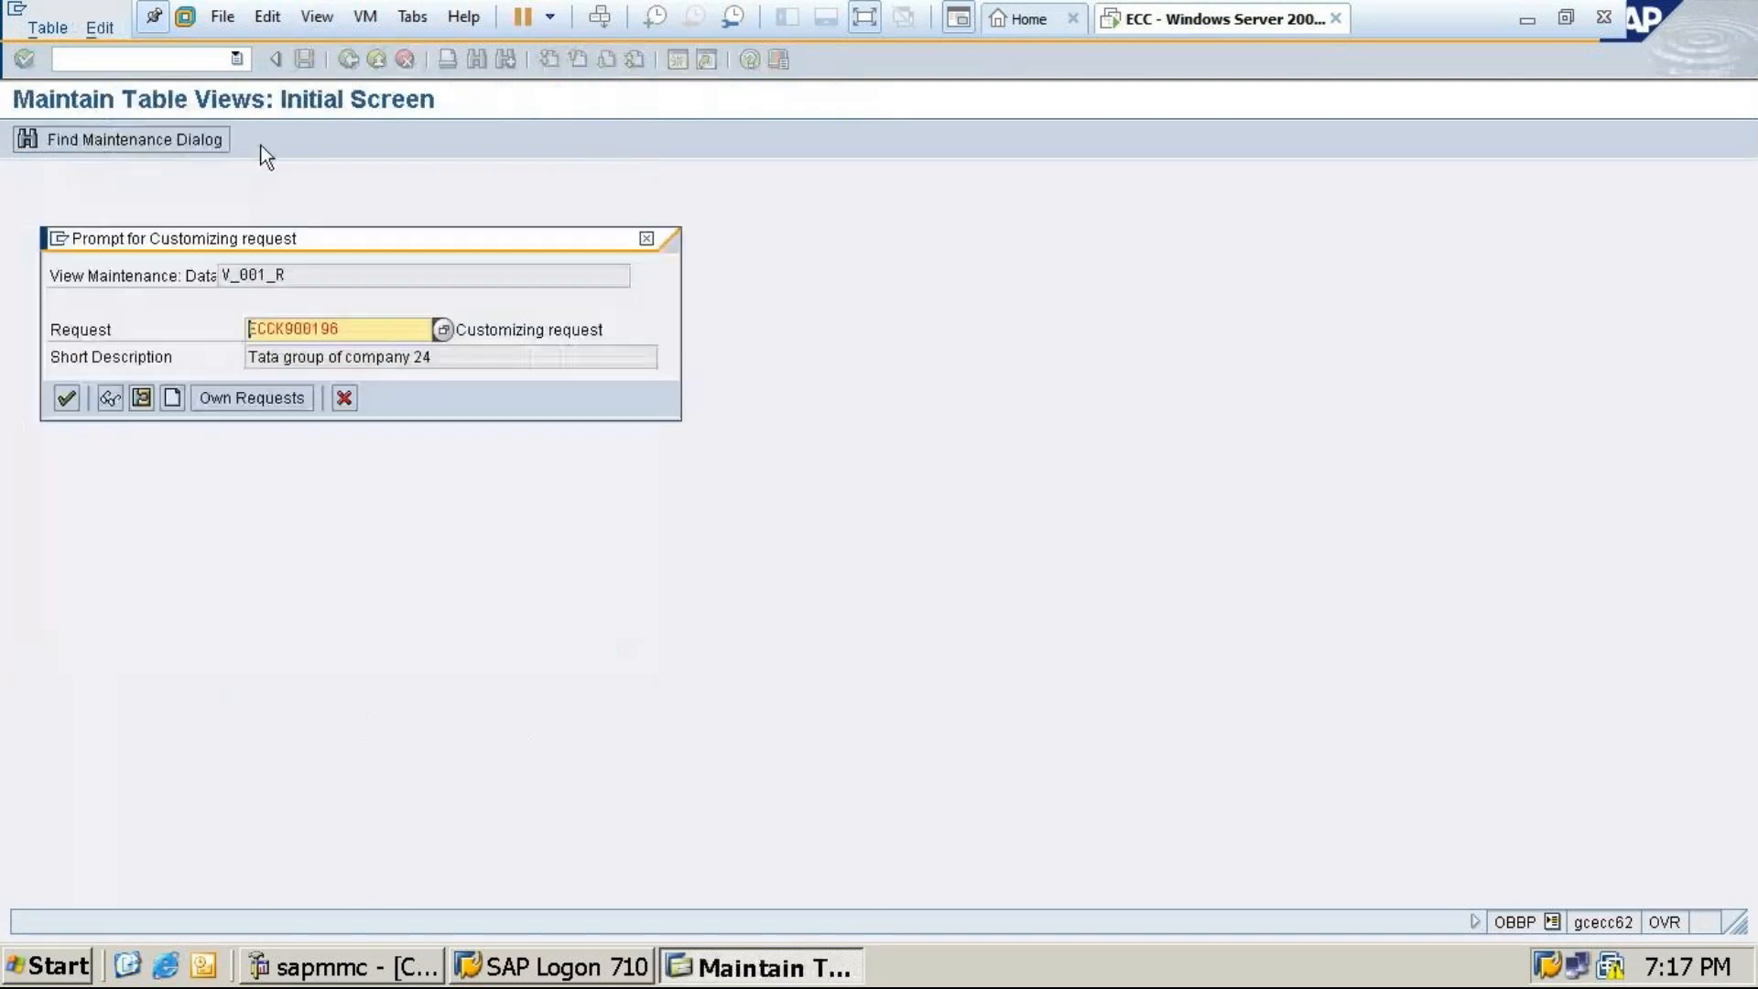
click(66, 398)
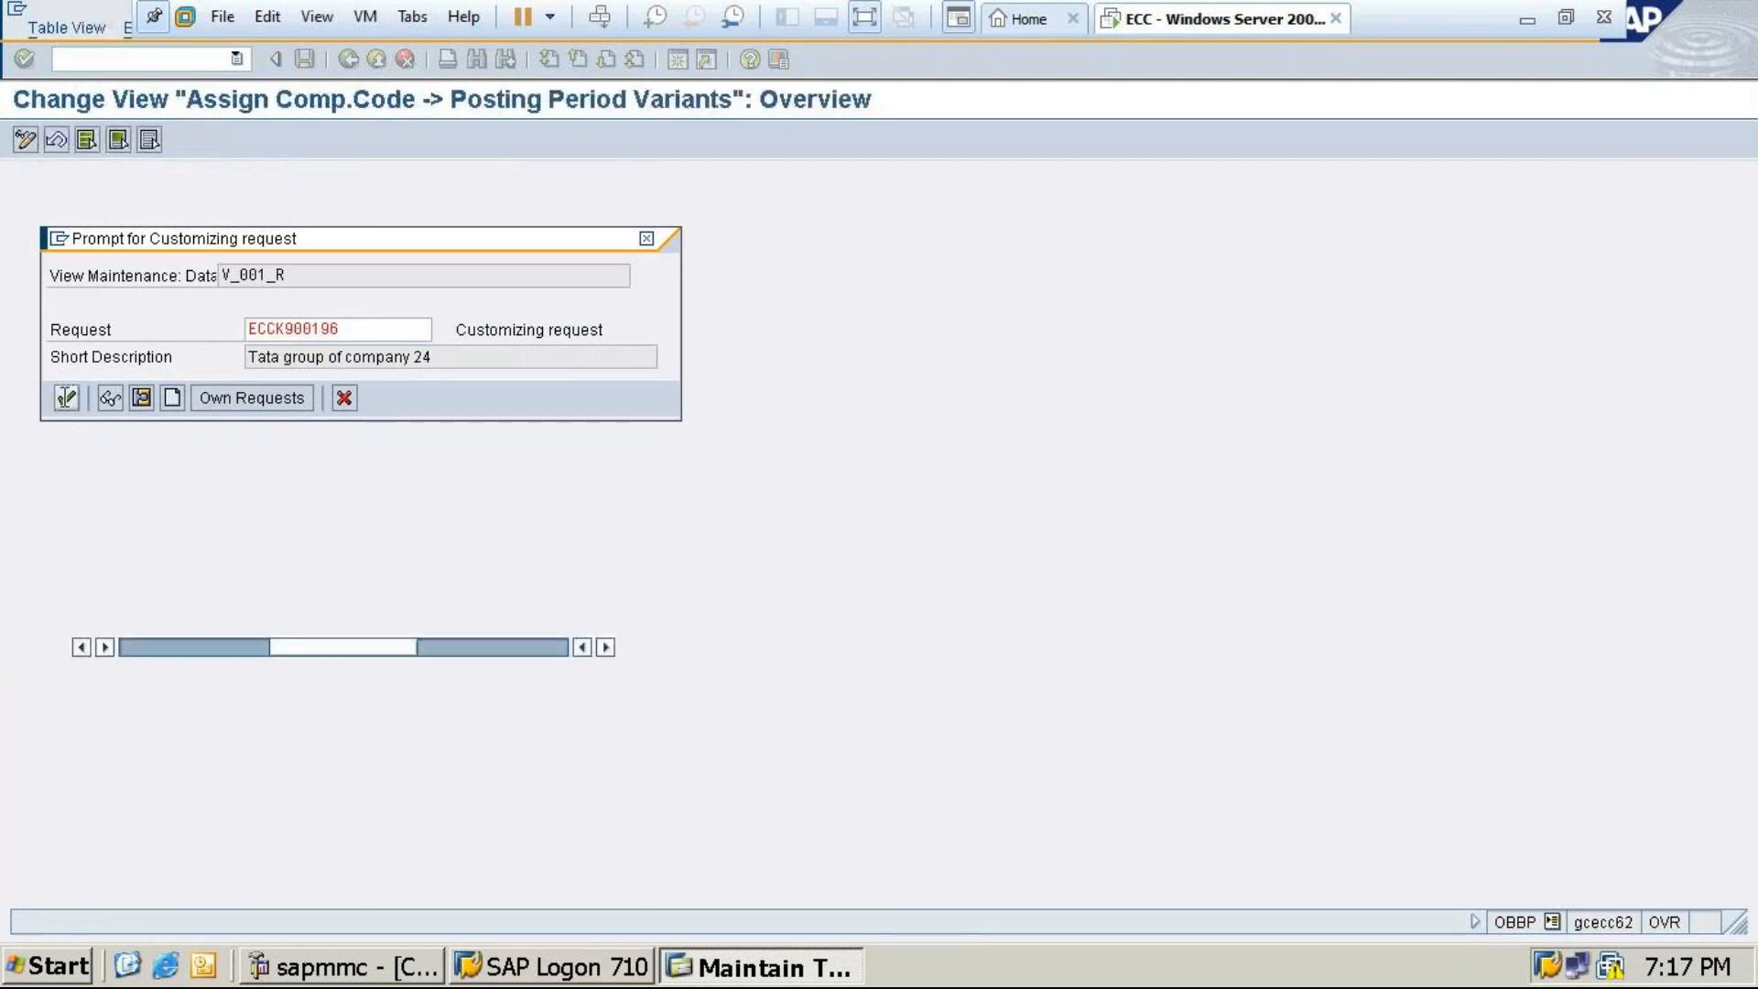
click(1518, 17)
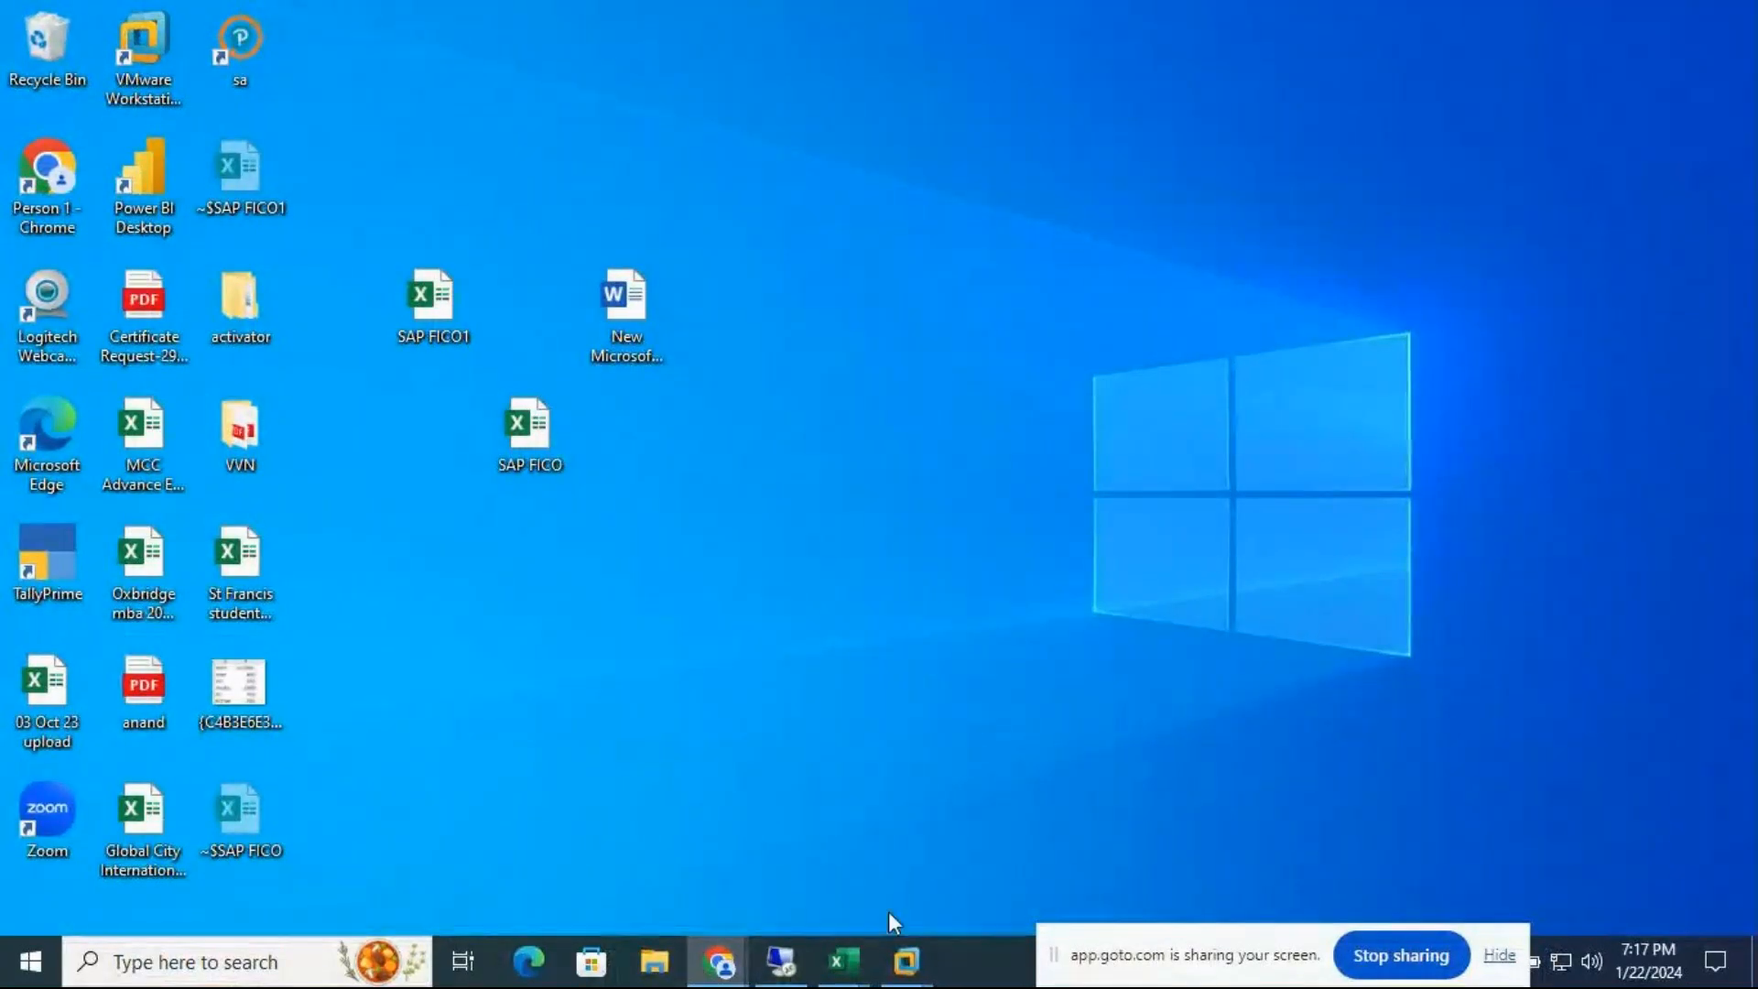
Look over the SAP FICO t-code list, then the SAP FICO1 field status variant notes
click(843, 961)
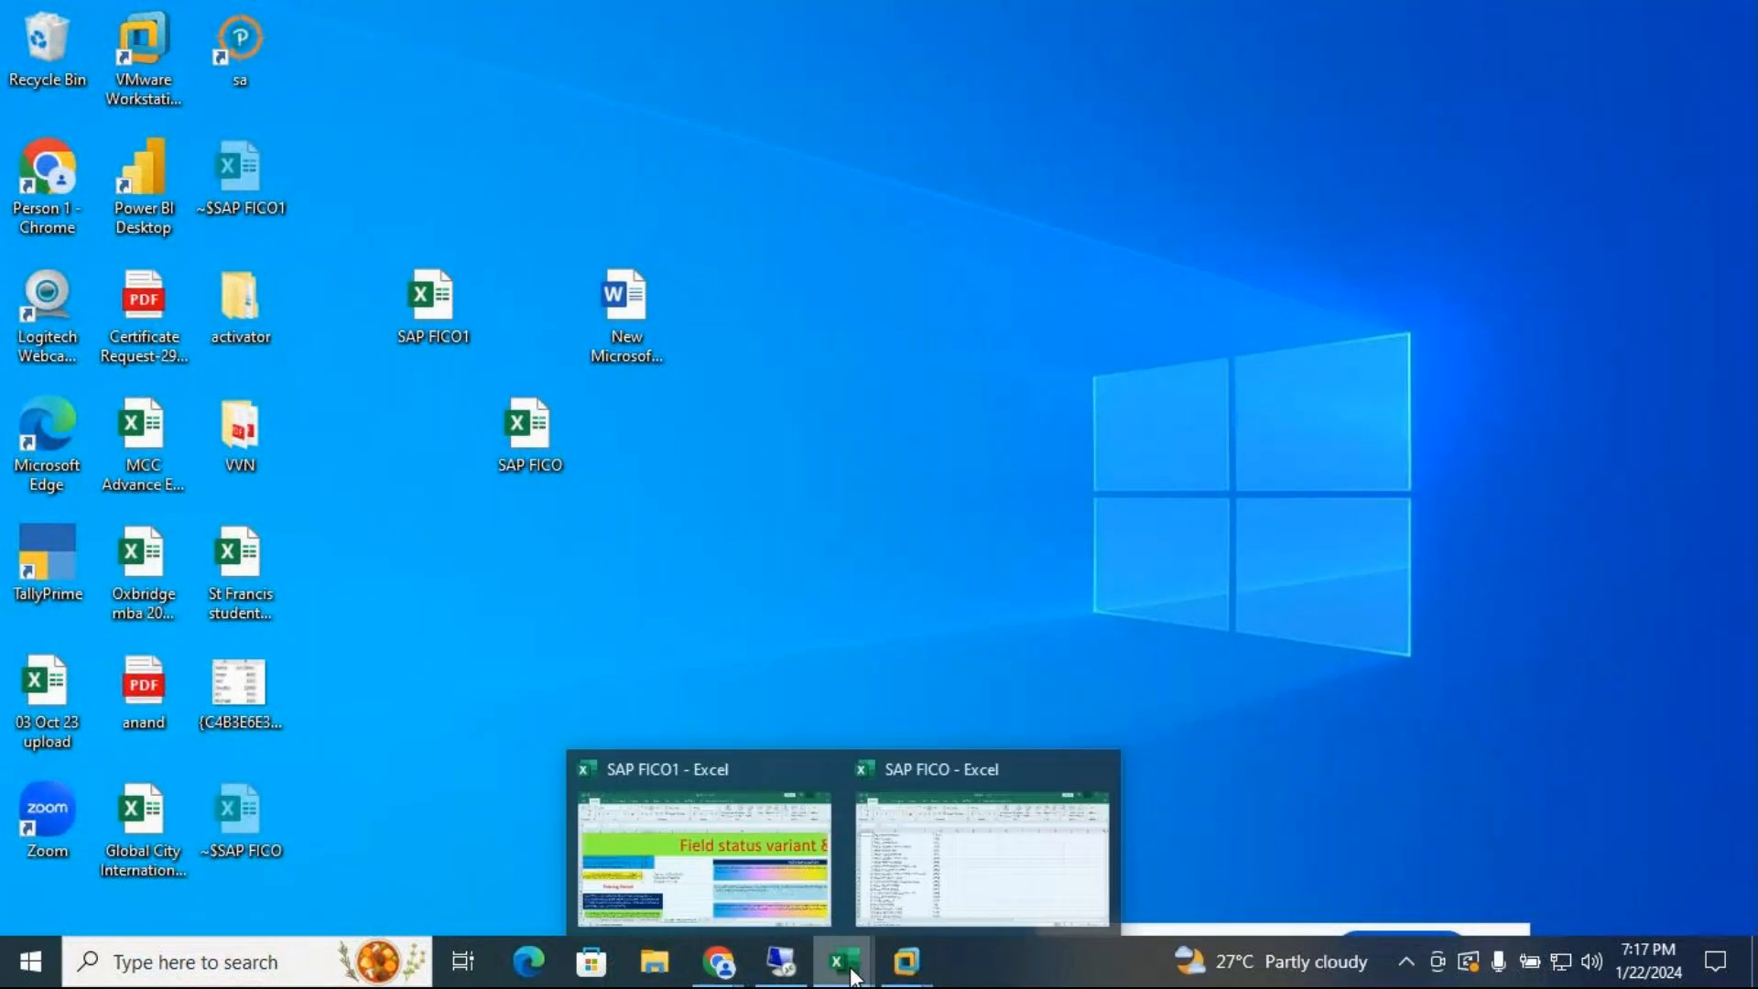
click(1008, 863)
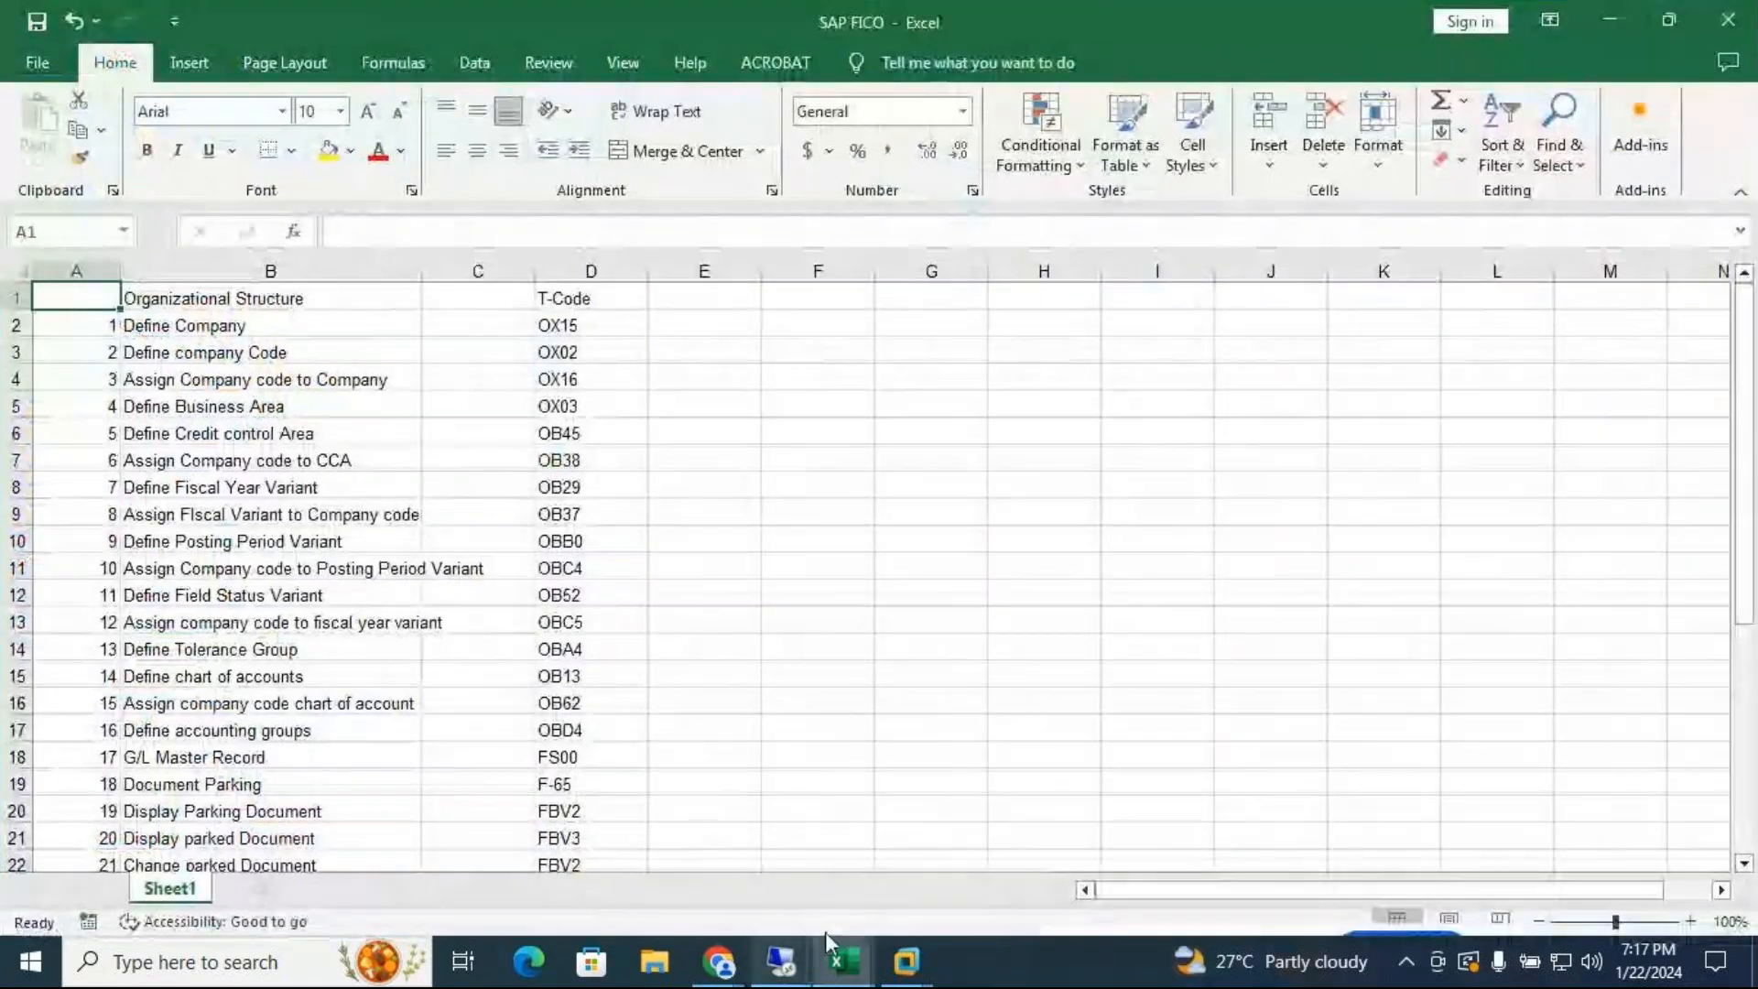
mouse_move(840, 966)
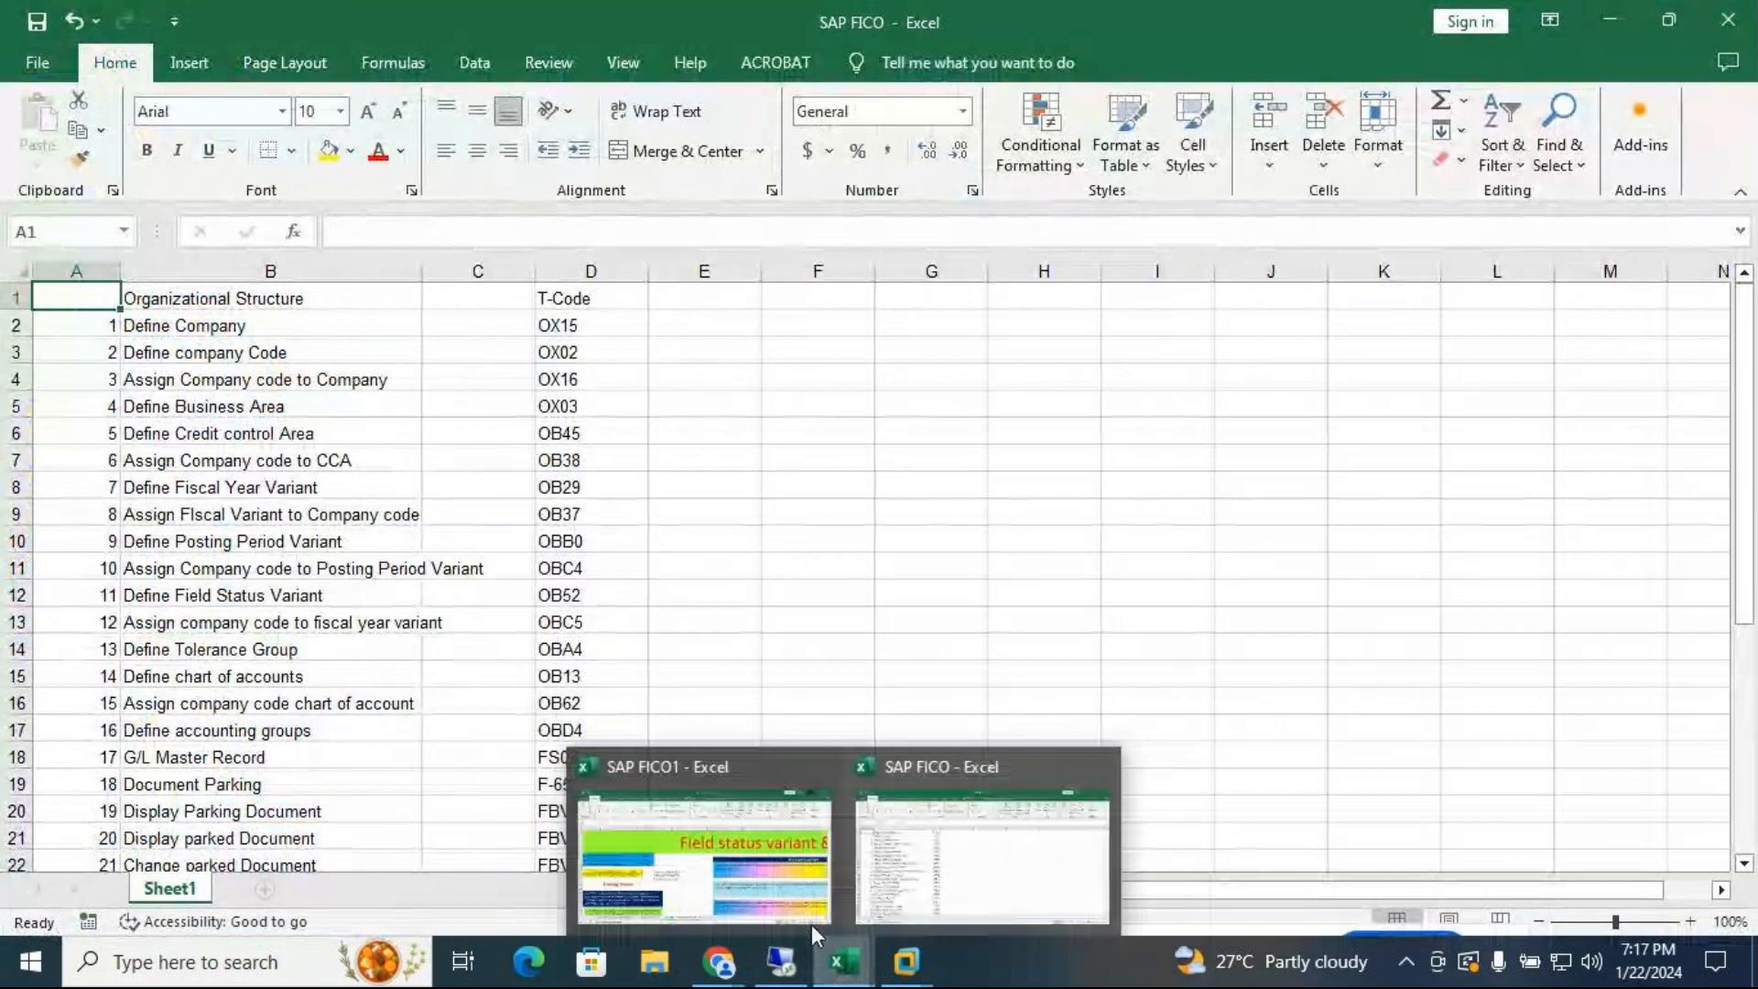
click(766, 897)
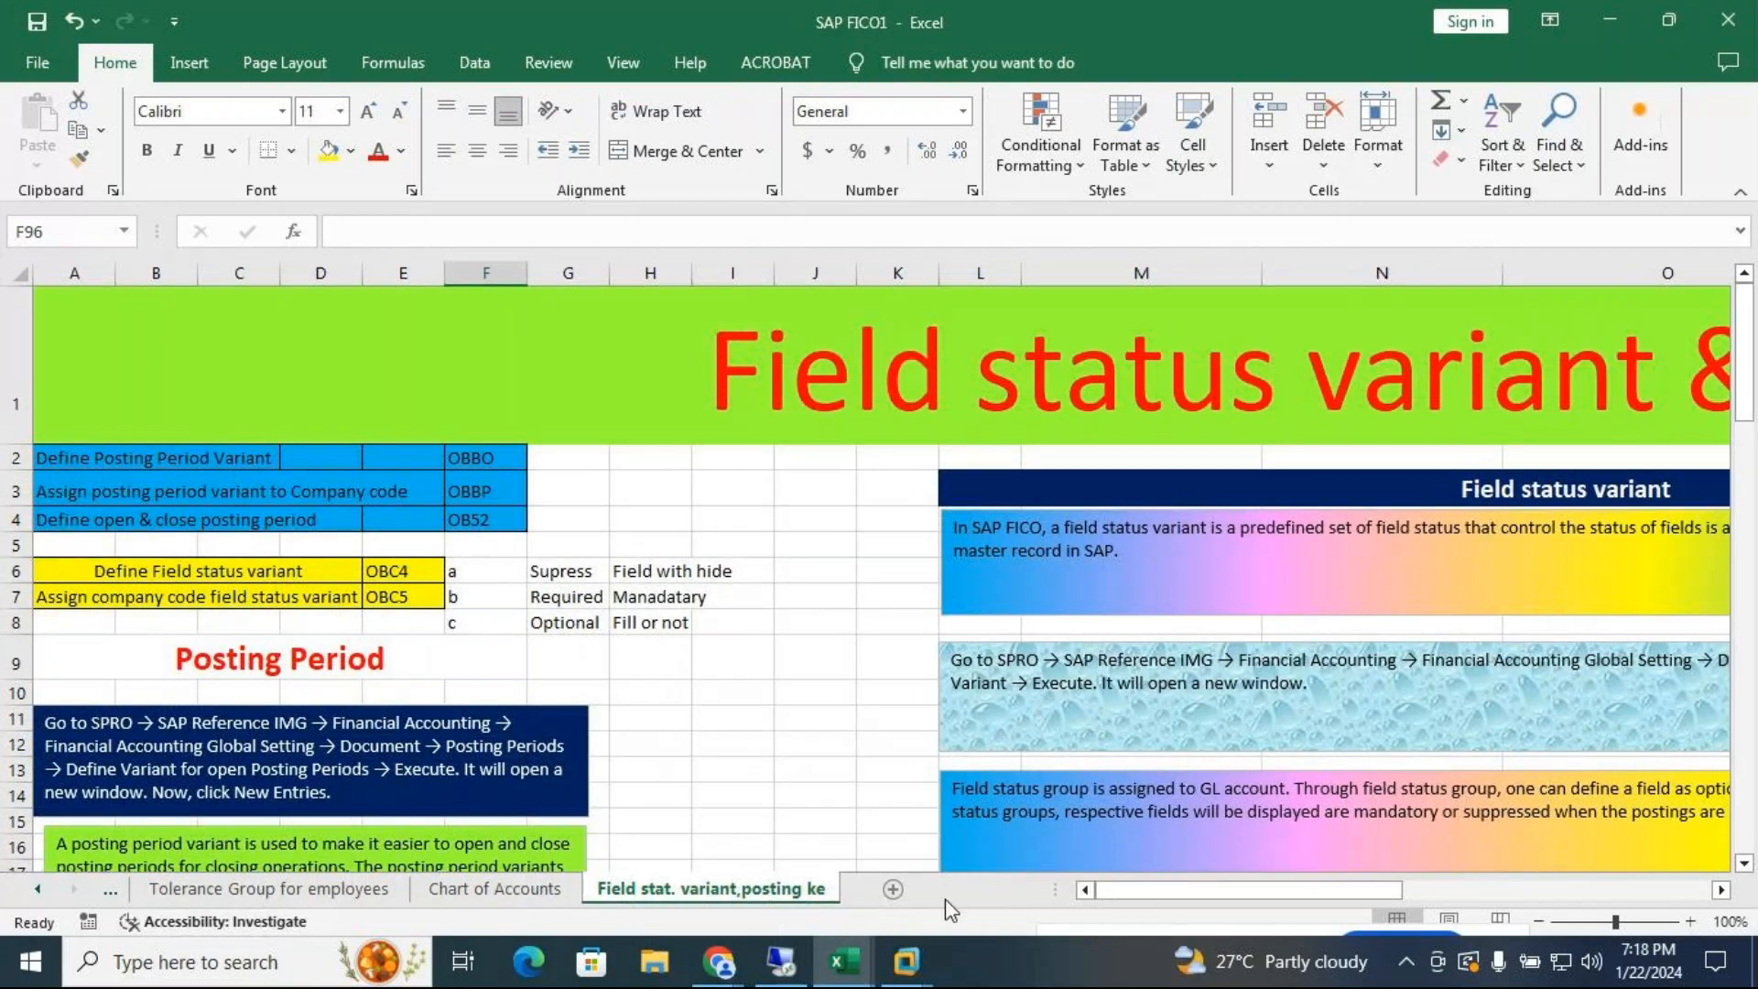
Return to SAP and run OB52 to open and close posting periods
mouse_move(905, 960)
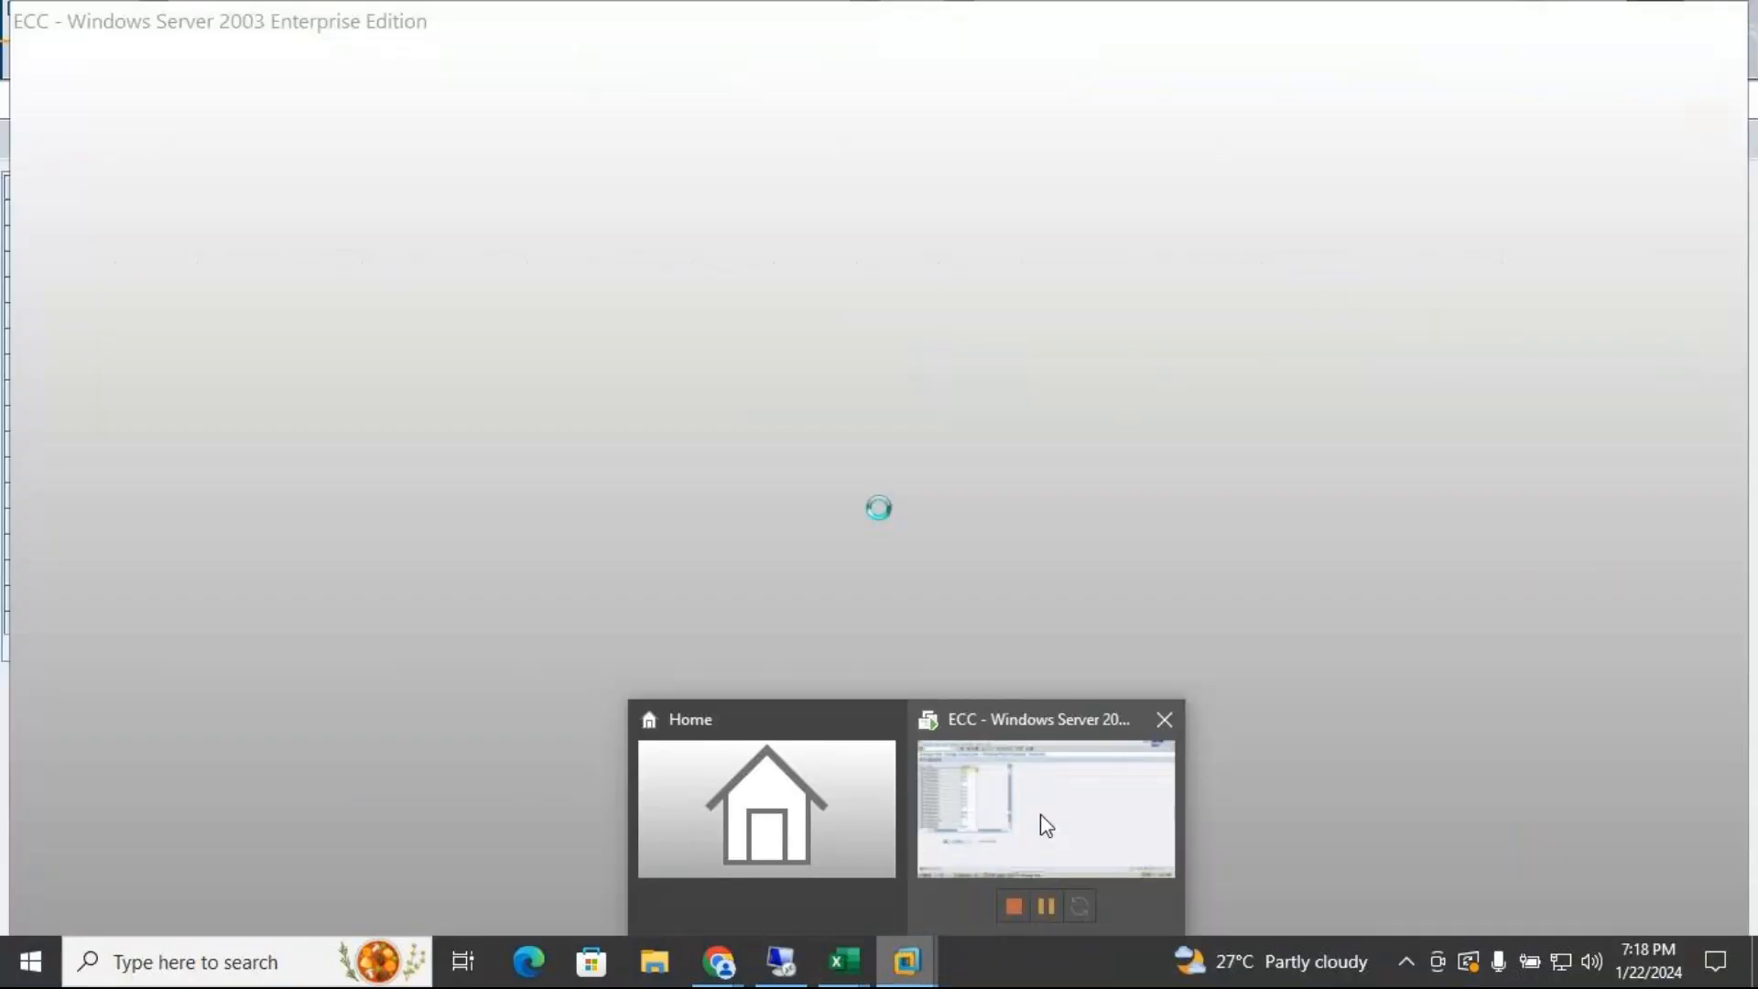
click(1041, 819)
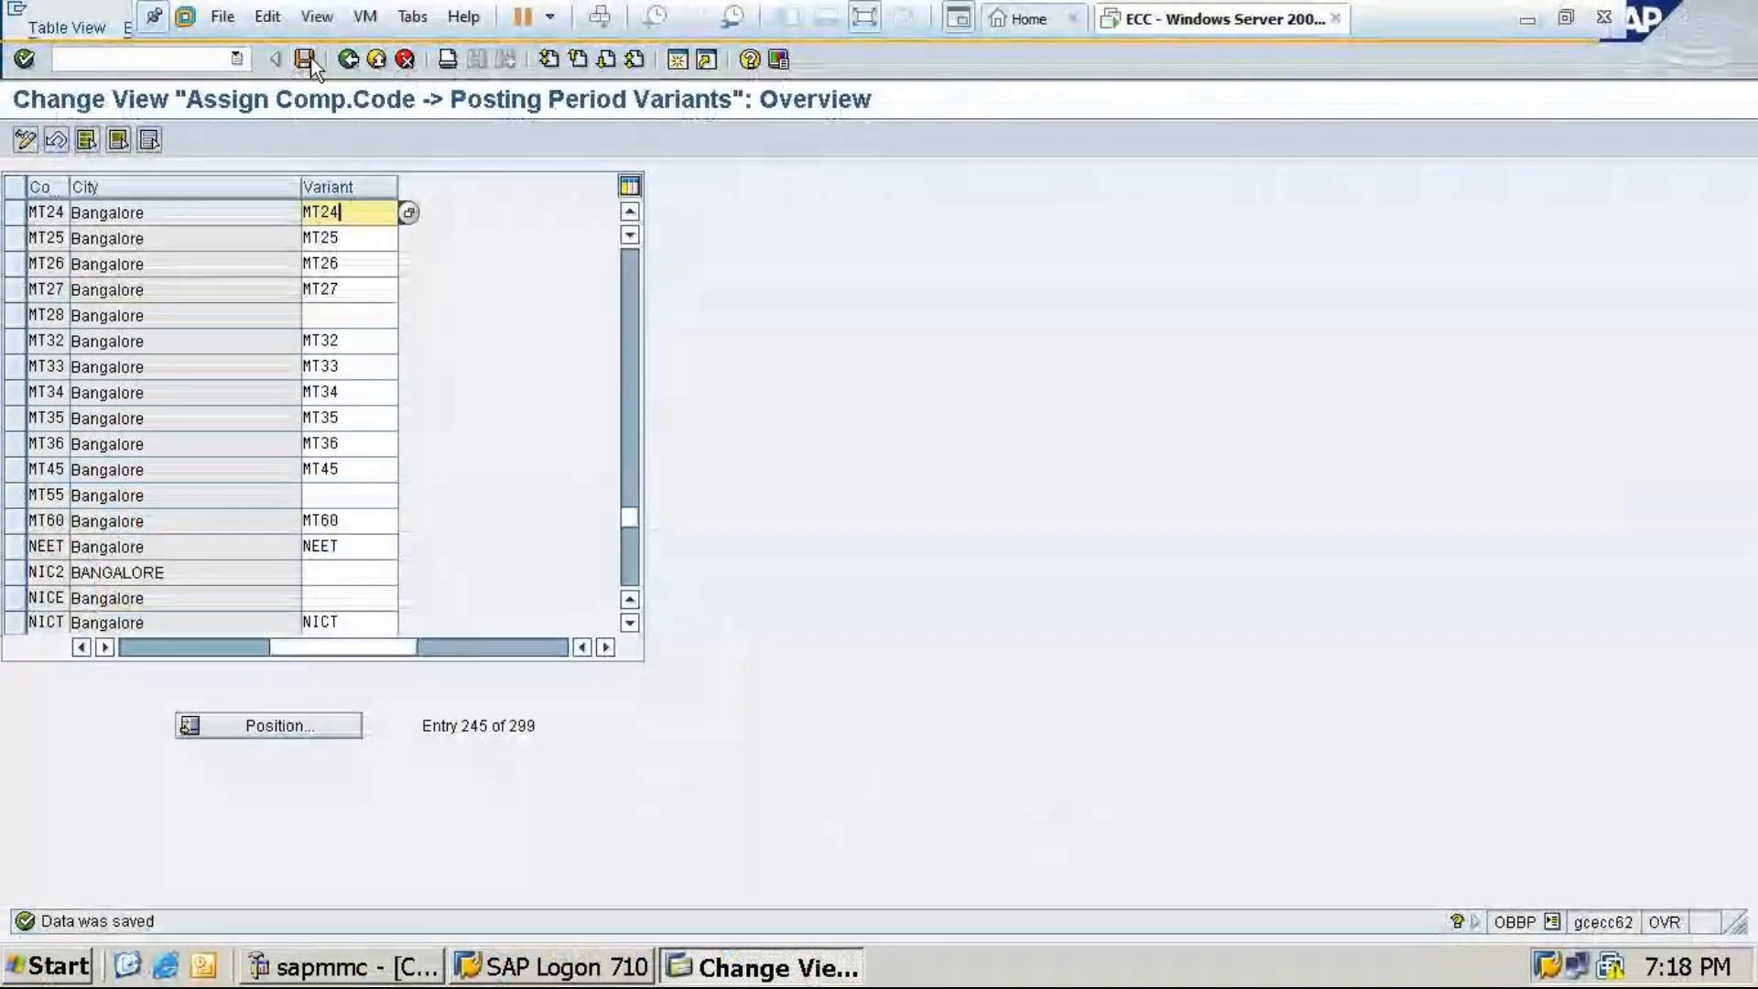
click(348, 59)
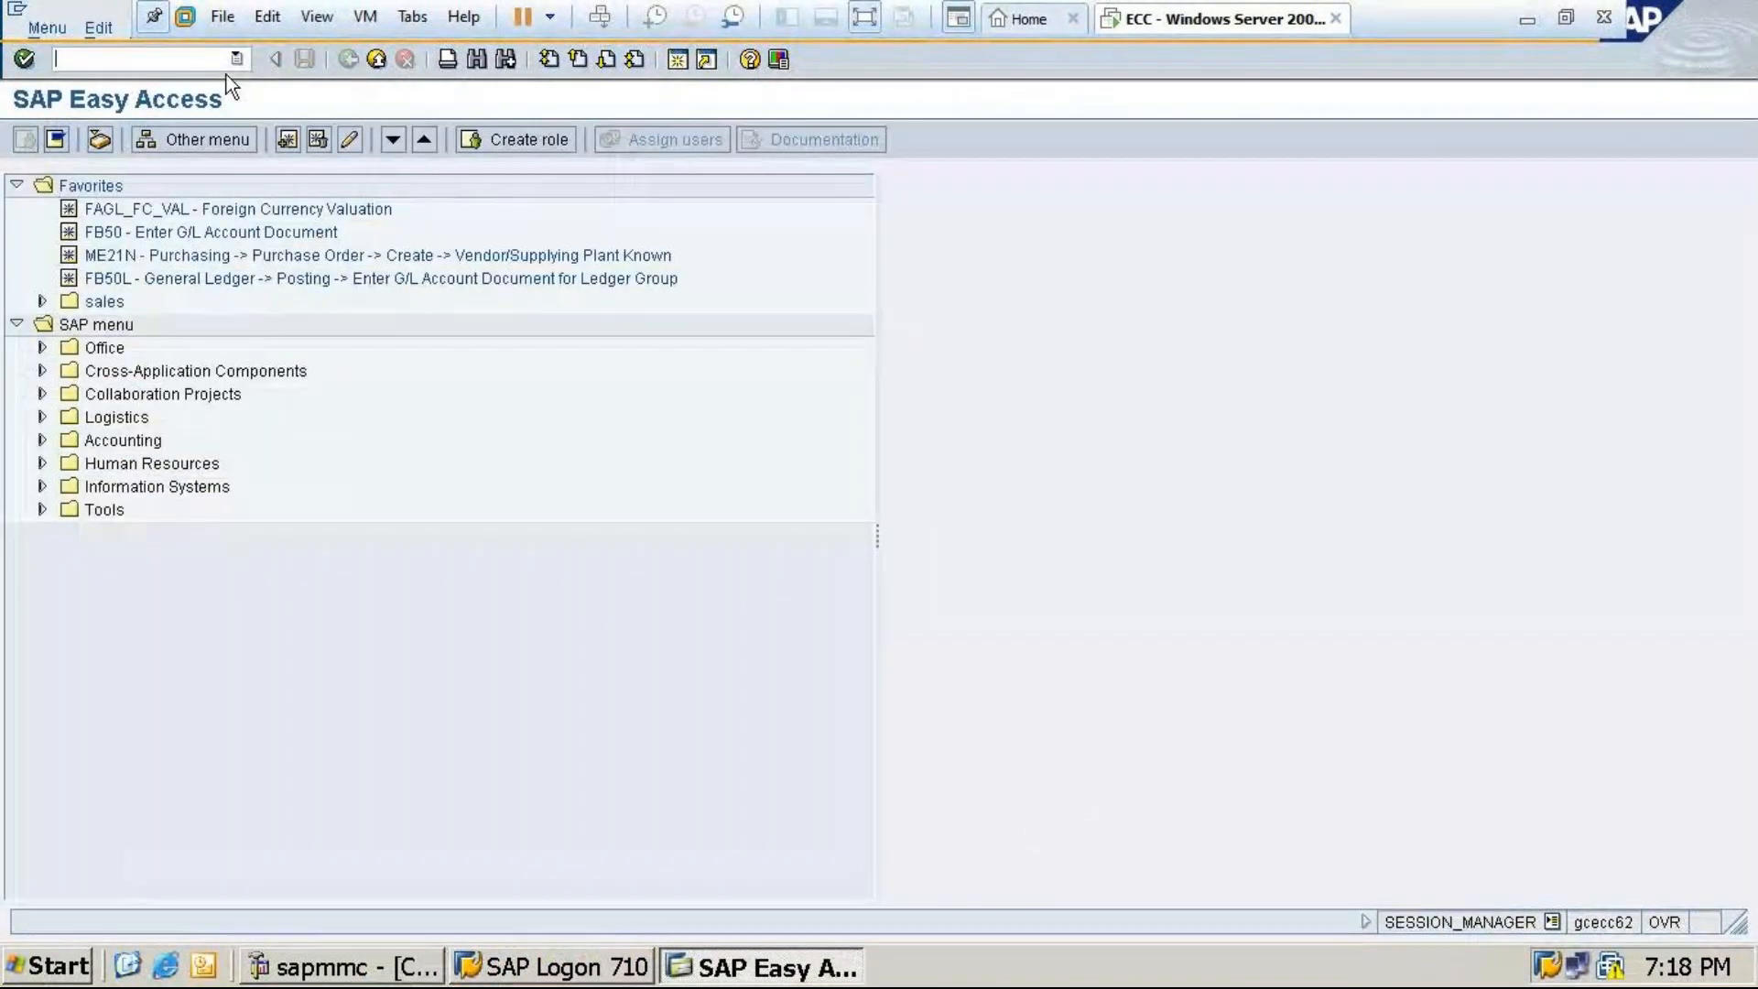
click(202, 57)
text(/n)
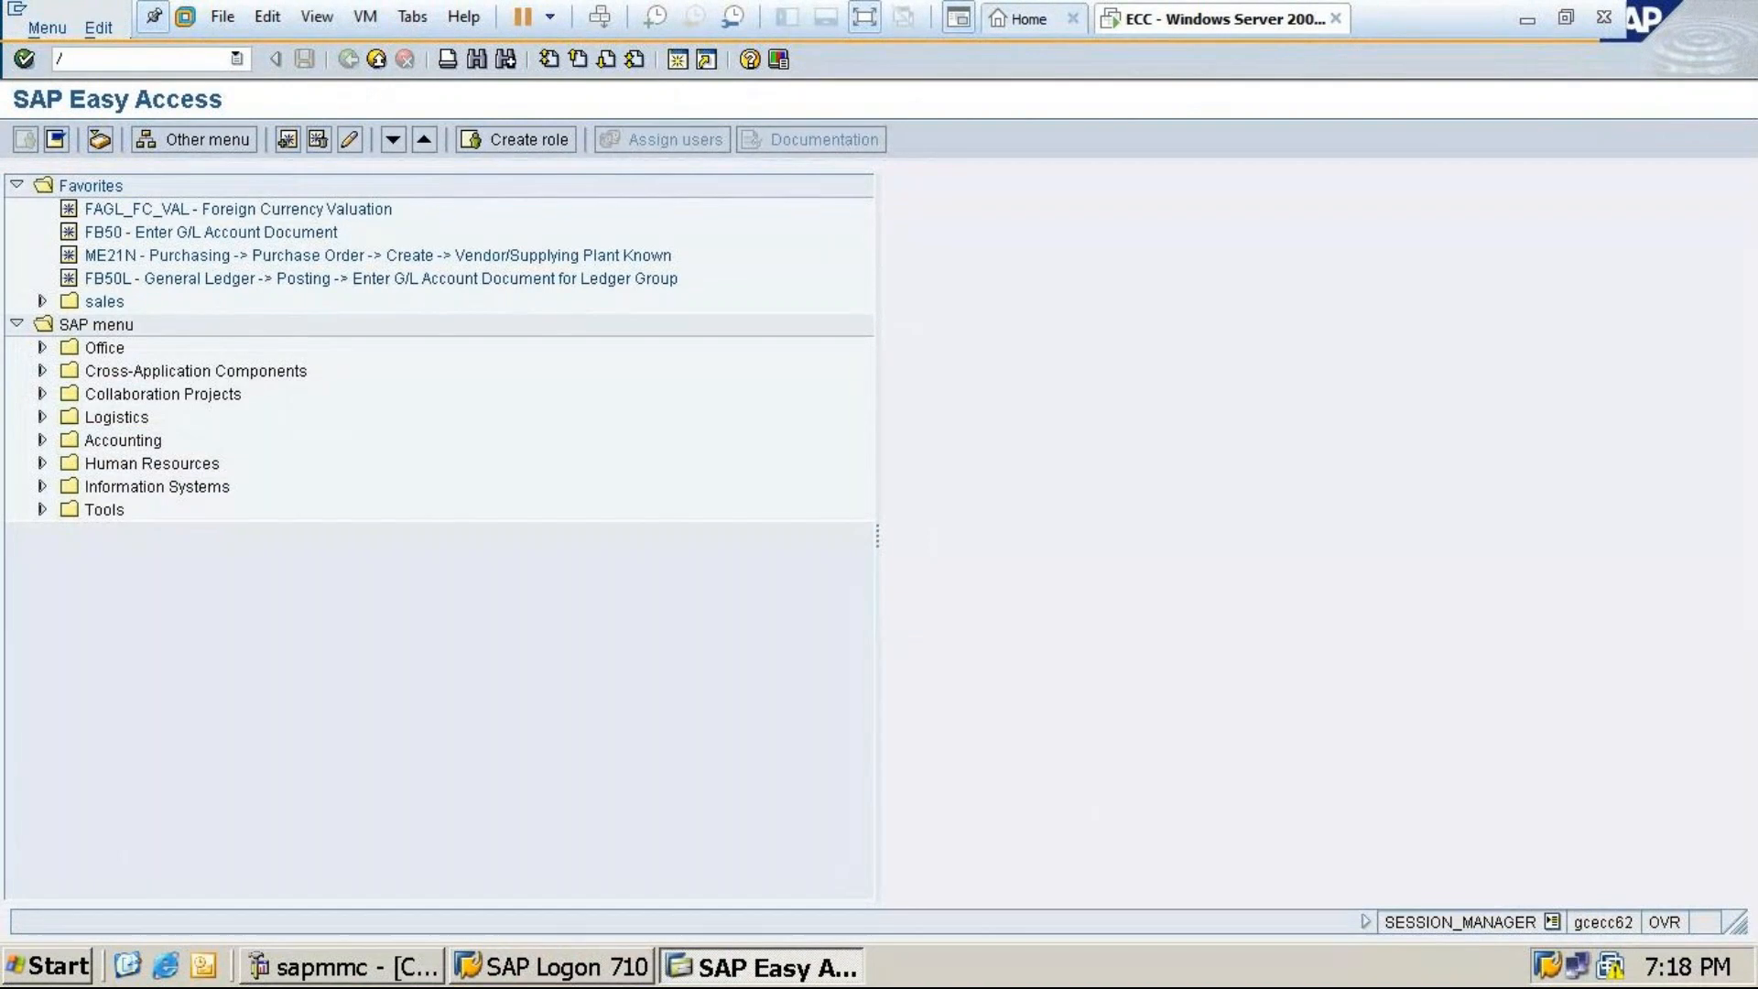
text(52)
key(Return)
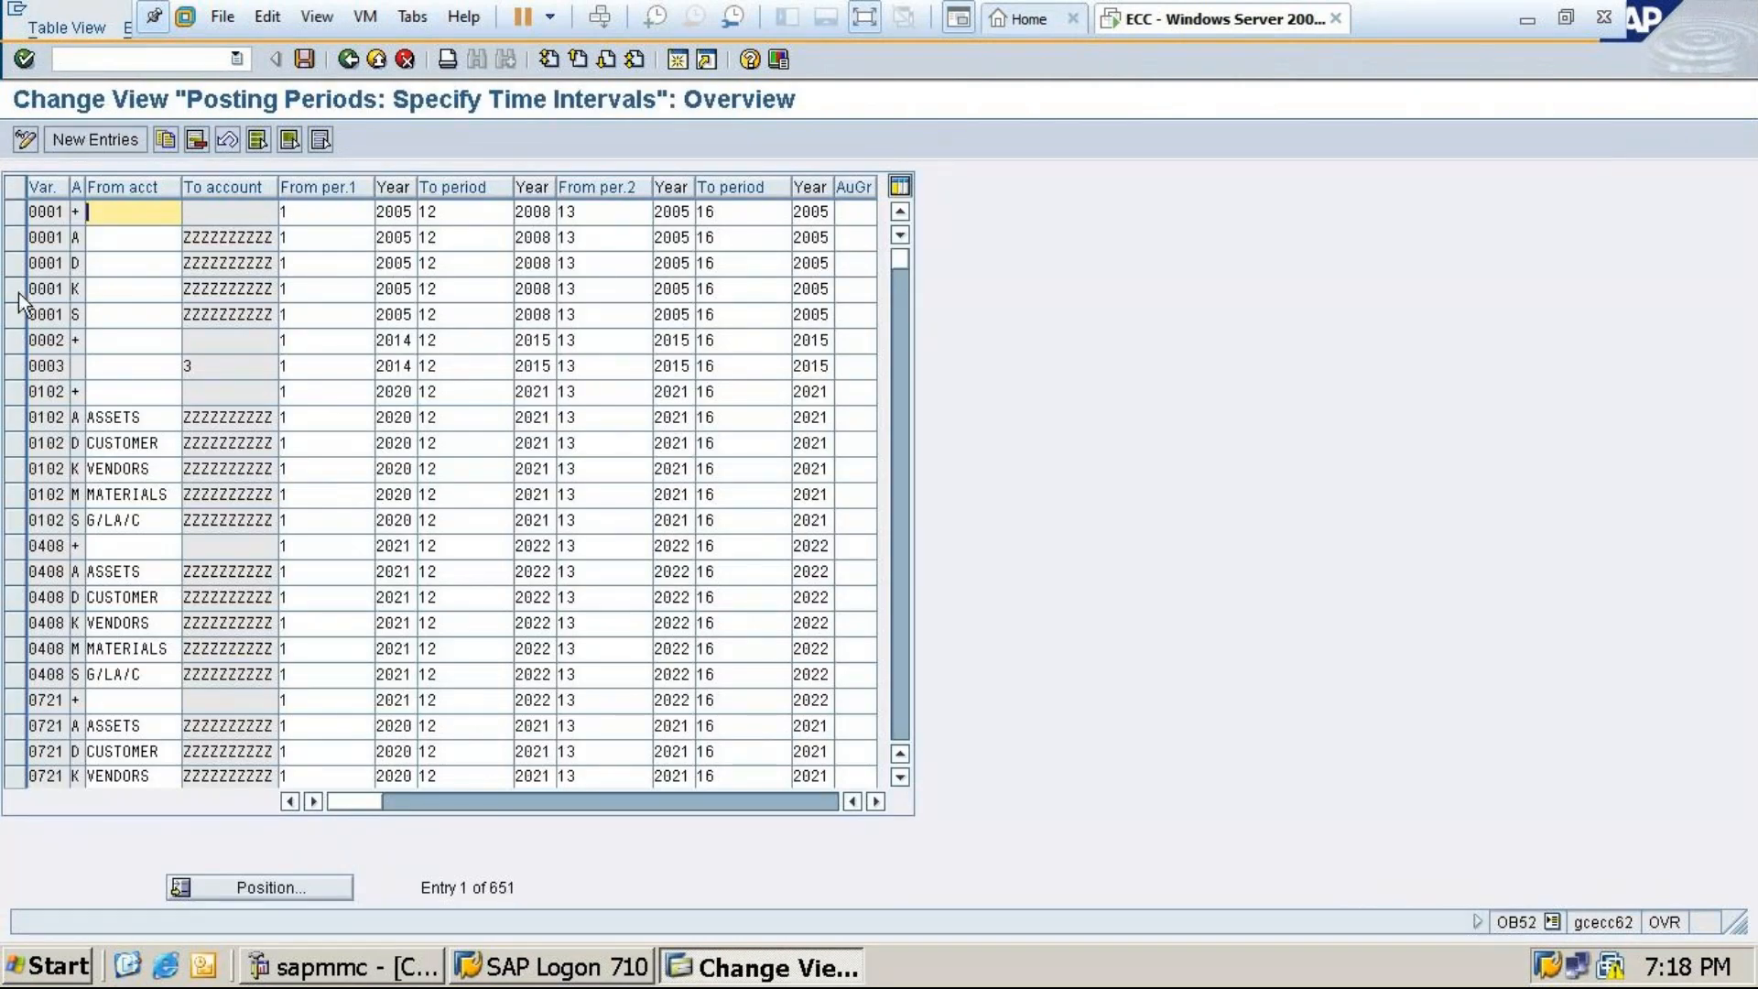
Select the six 0102 entries (+, ASSETS, CUSTOMER, VENDORS, MATERIALS, G/LA/C) and copy them as new entries
click(15, 211)
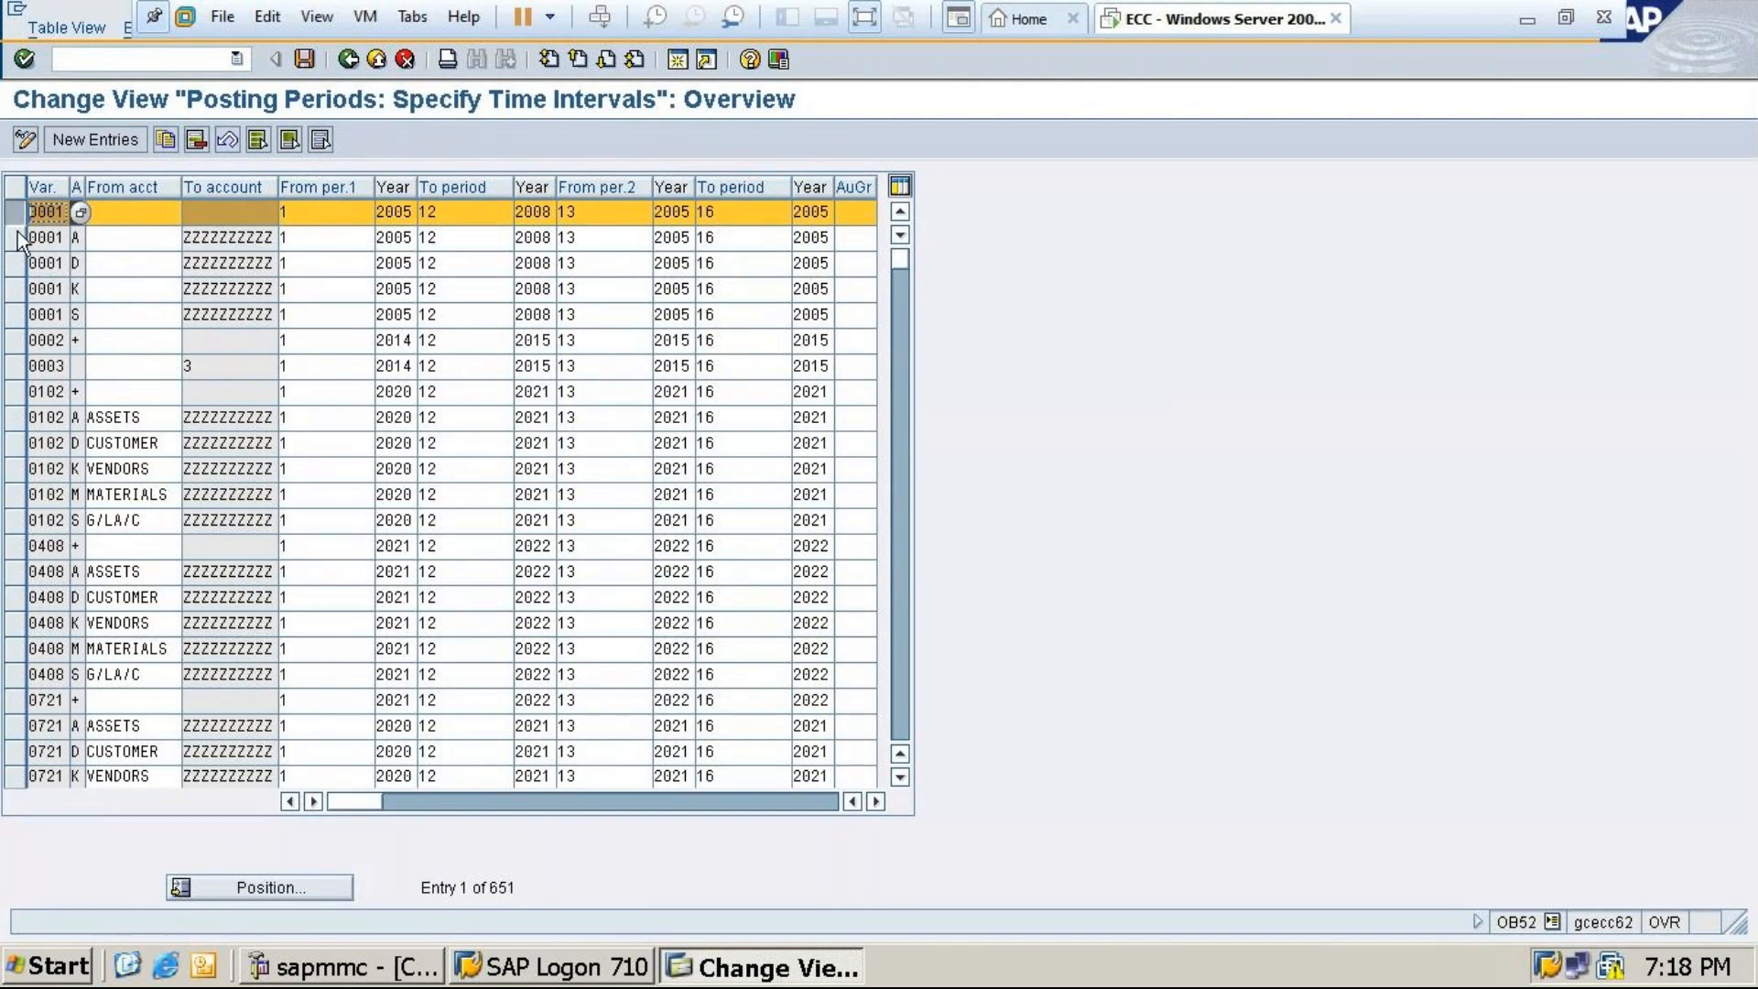
click(18, 214)
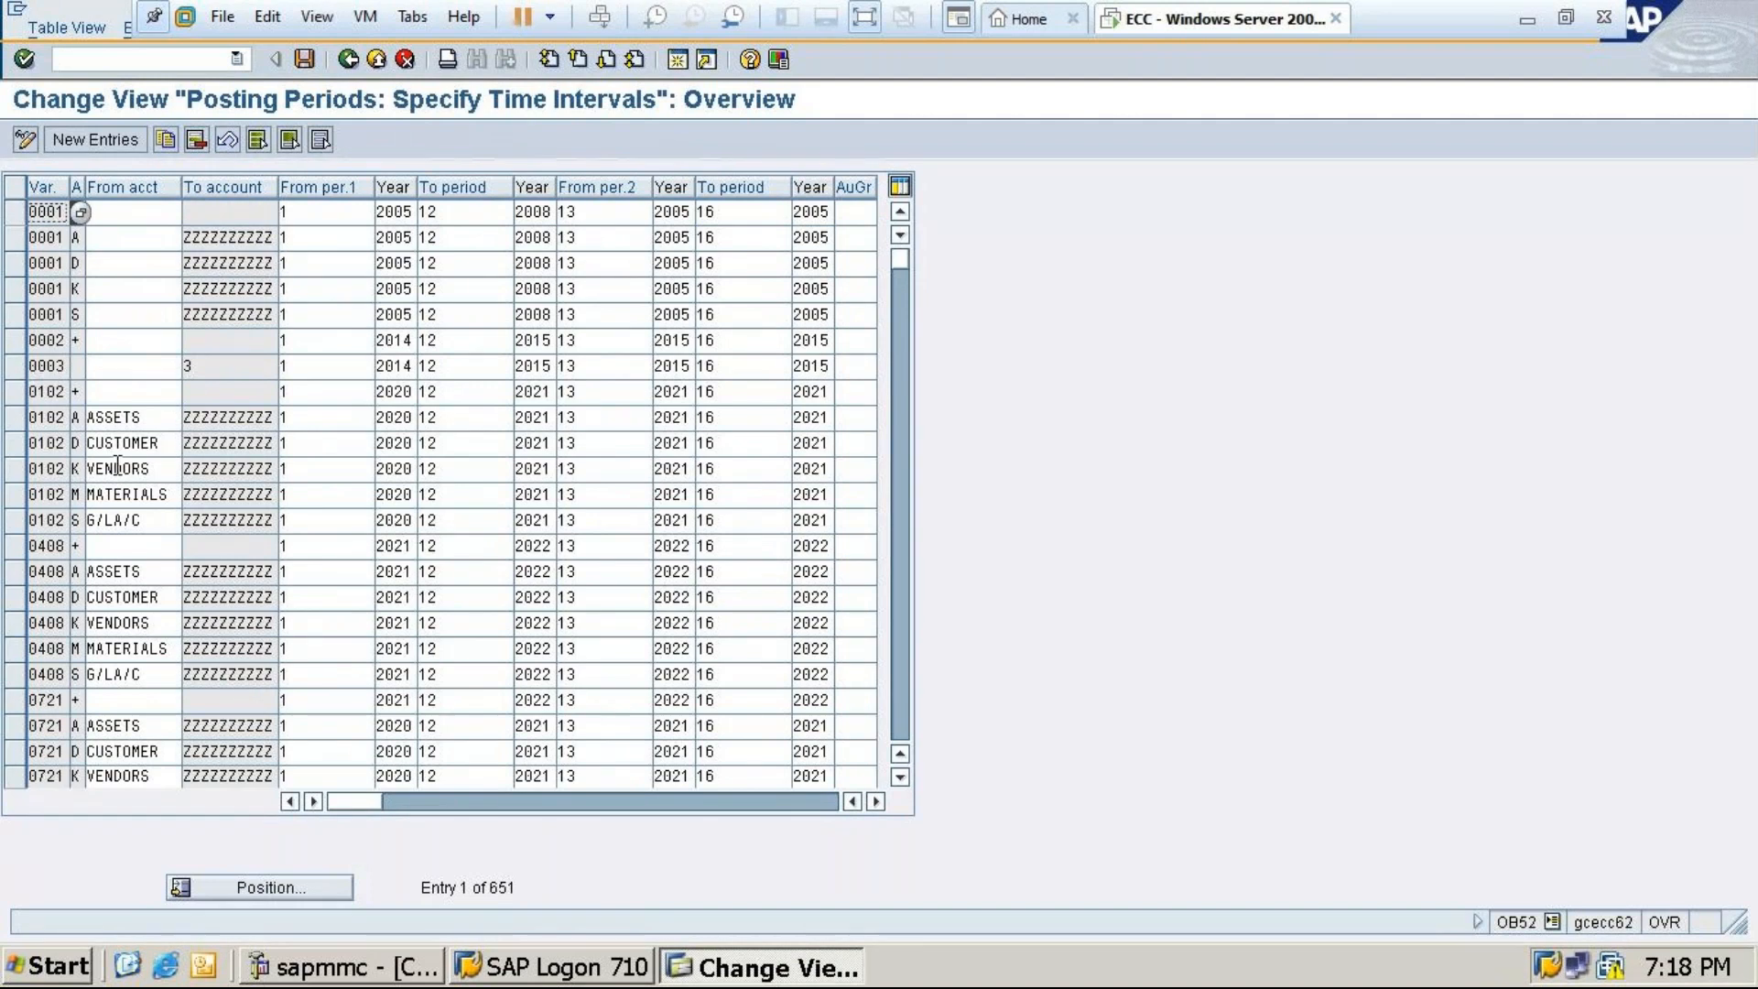
click(16, 396)
click(17, 419)
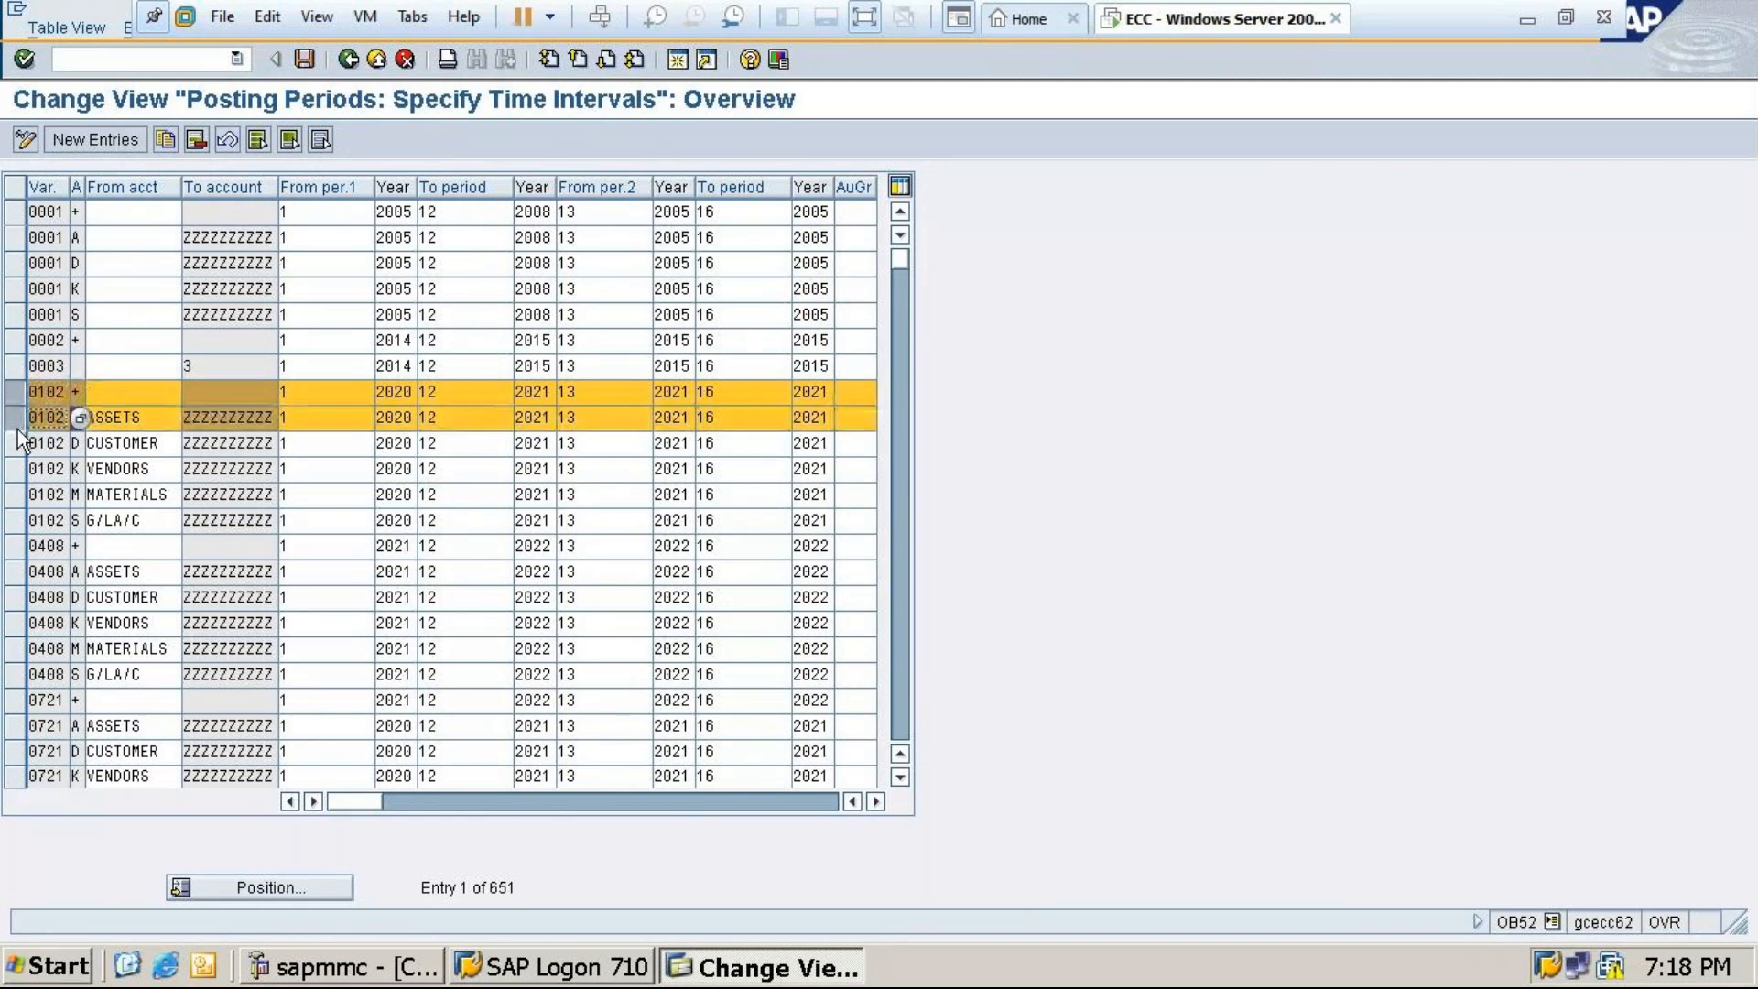
click(16, 444)
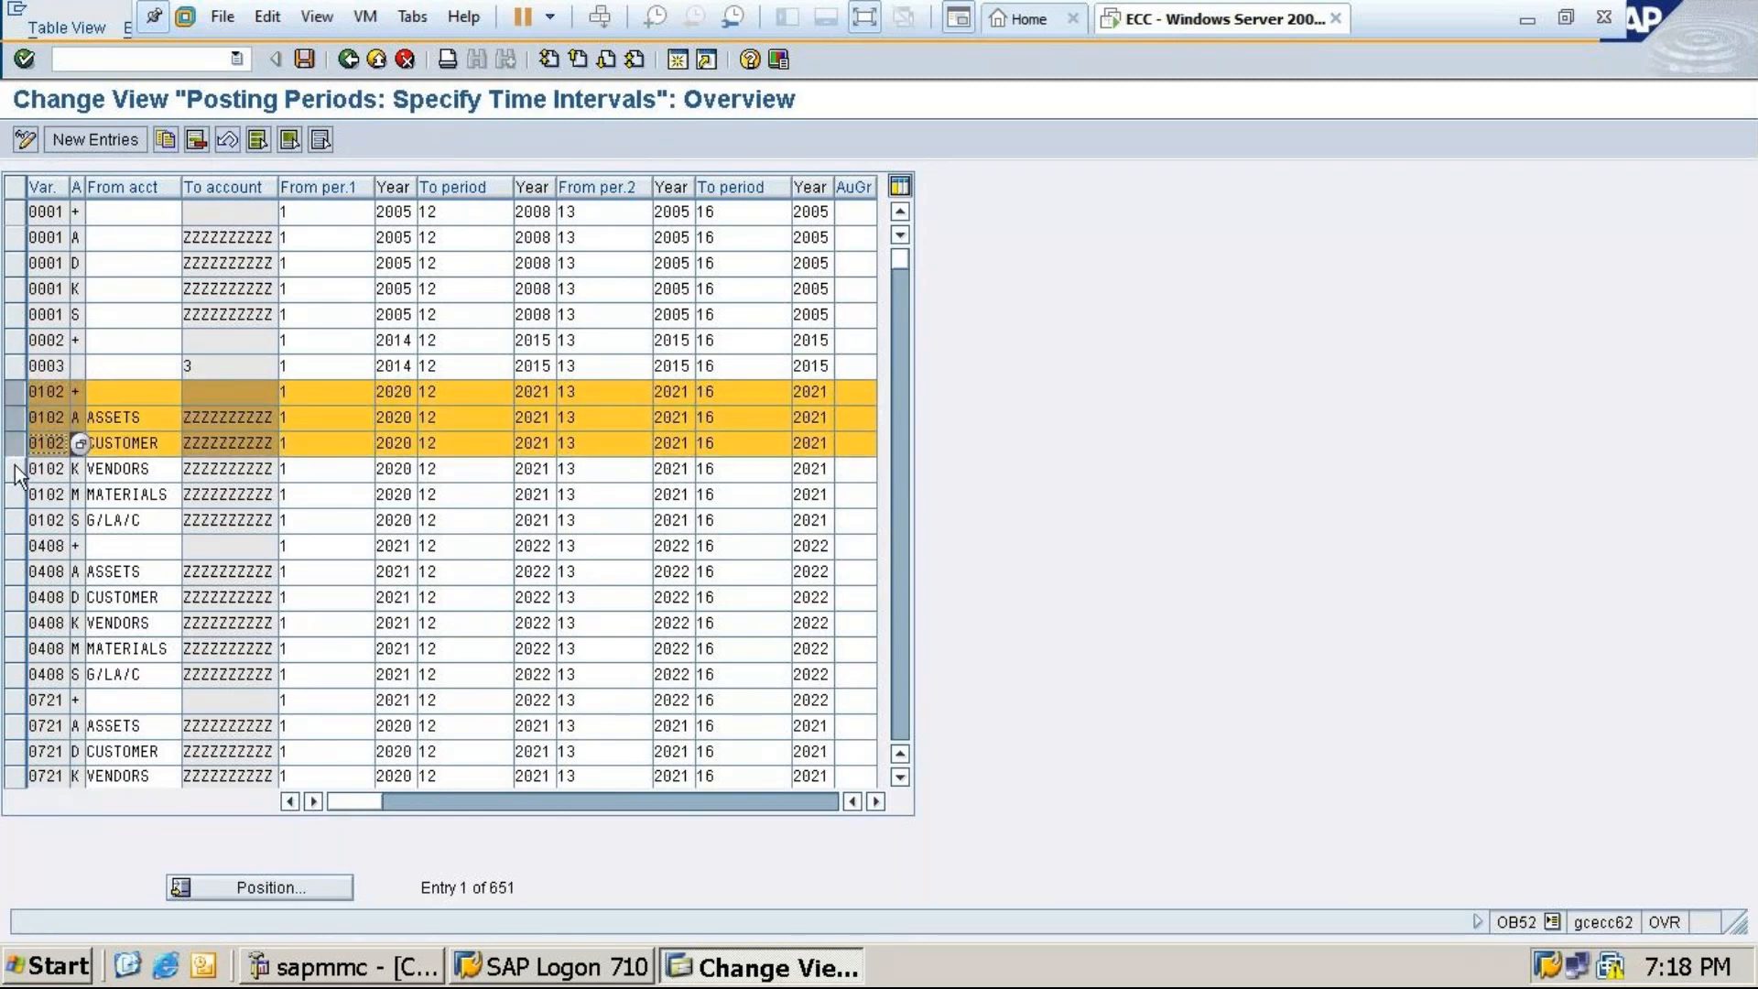
click(17, 469)
click(16, 495)
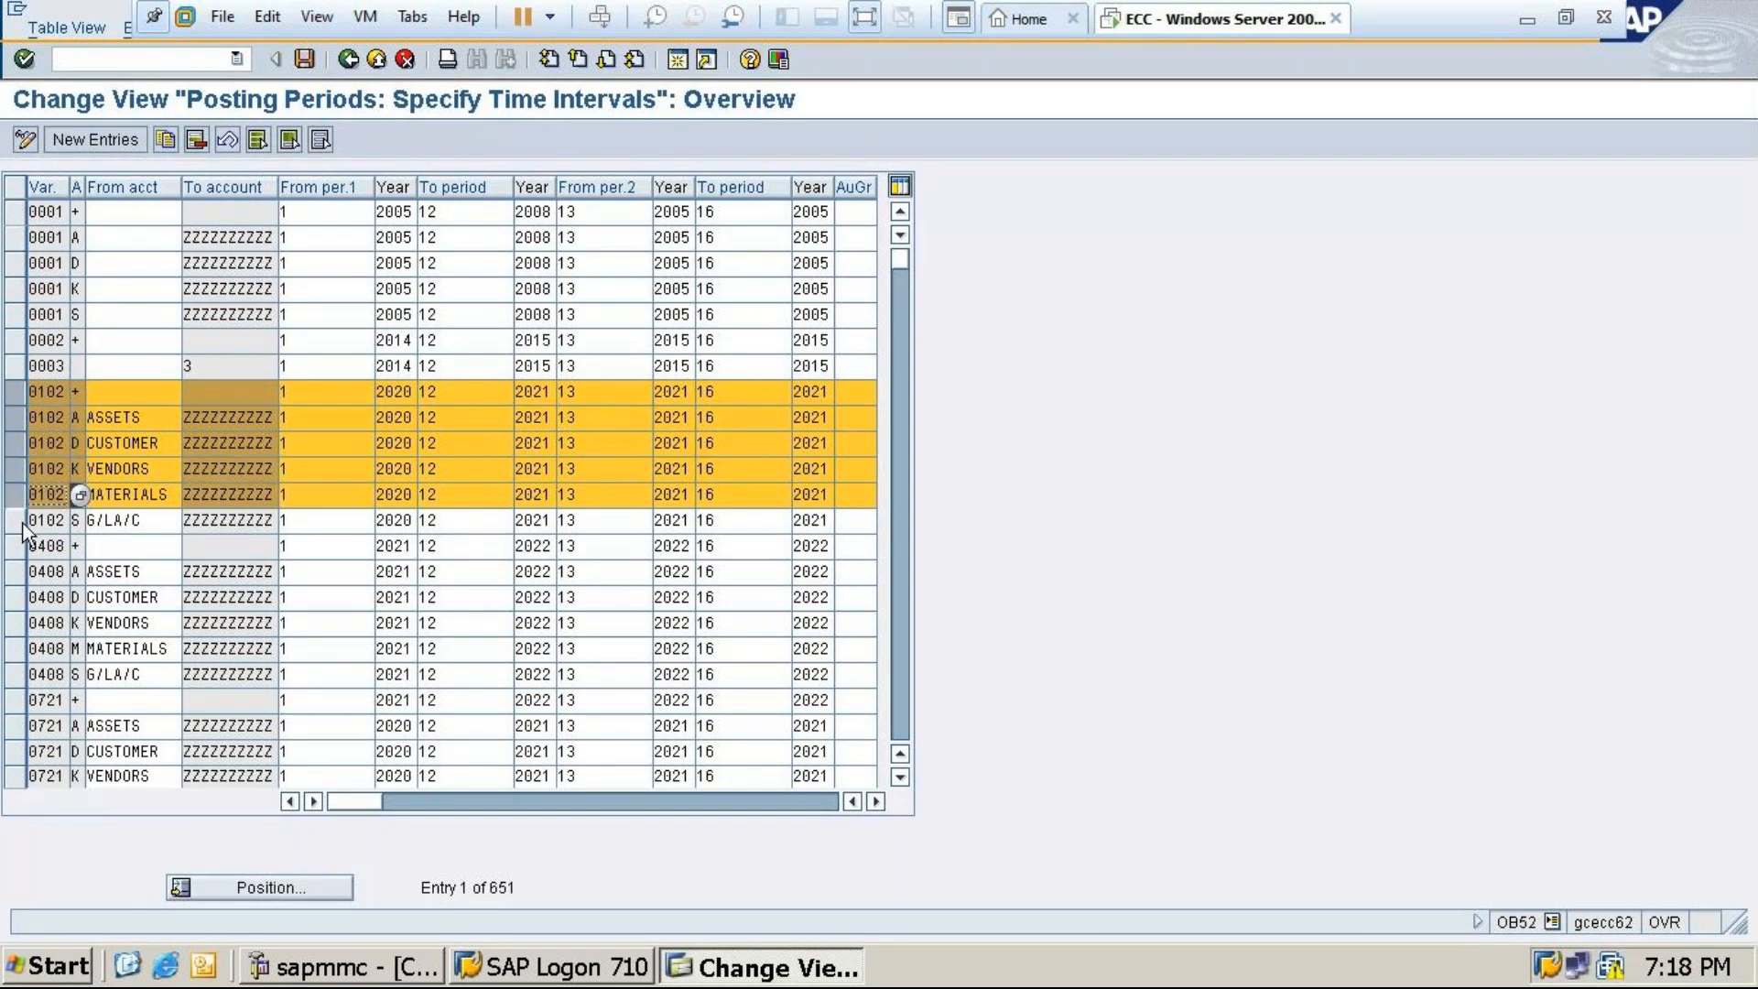
click(22, 521)
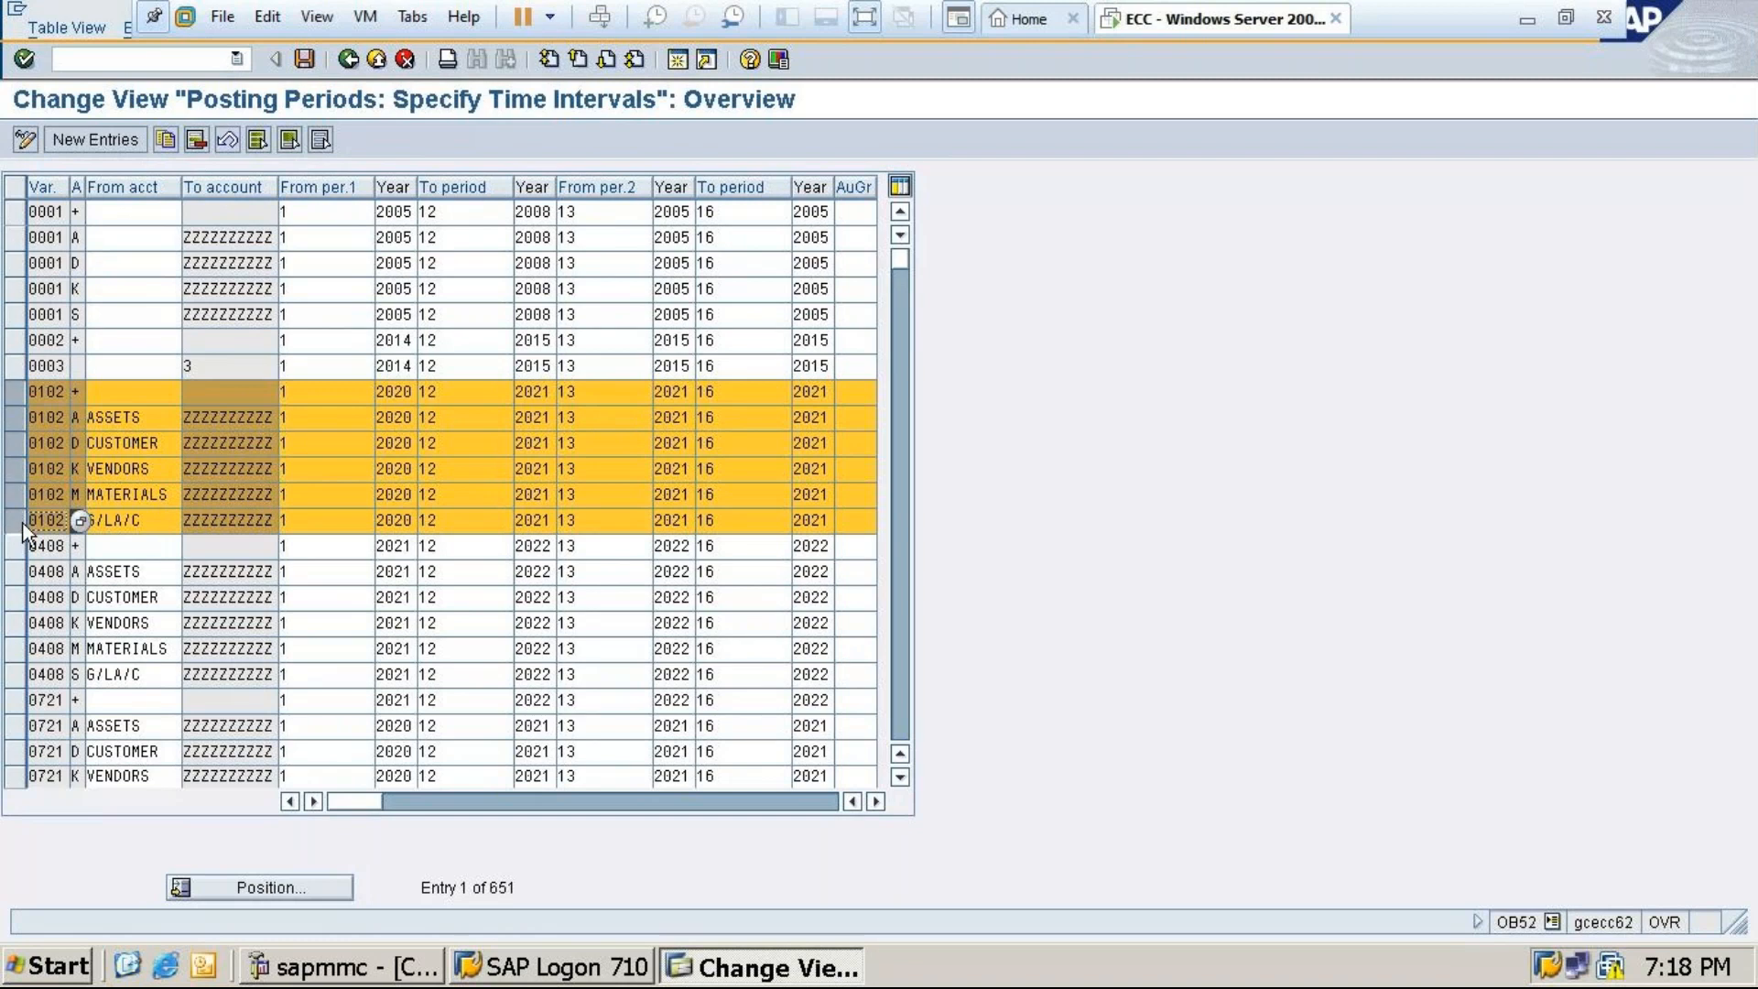
click(166, 140)
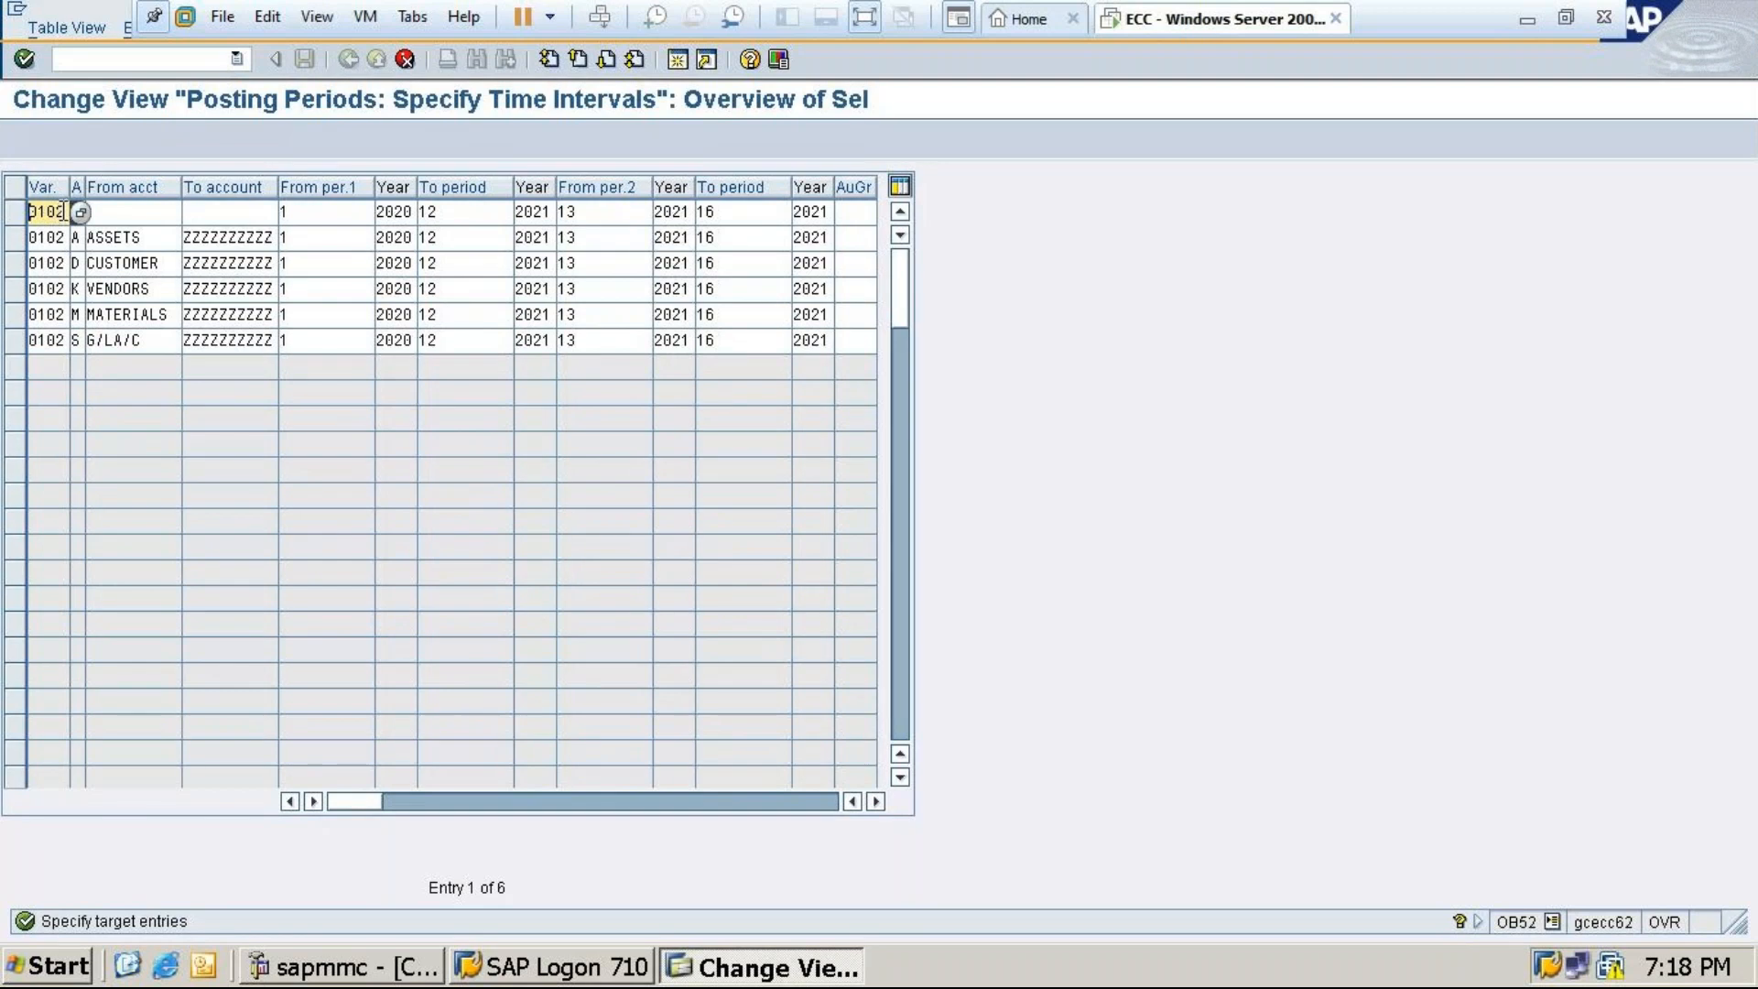
Change the variant of the copied + and ASSETS rows from 0102 to MT24
key(BackSpace)
key(BackSpace)
key(BackSpace)
key(BackSpace)
text(MT24)
key(Down)
key(BackSpace)
key(BackSpace)
key(BackSpace)
key(BackSpace)
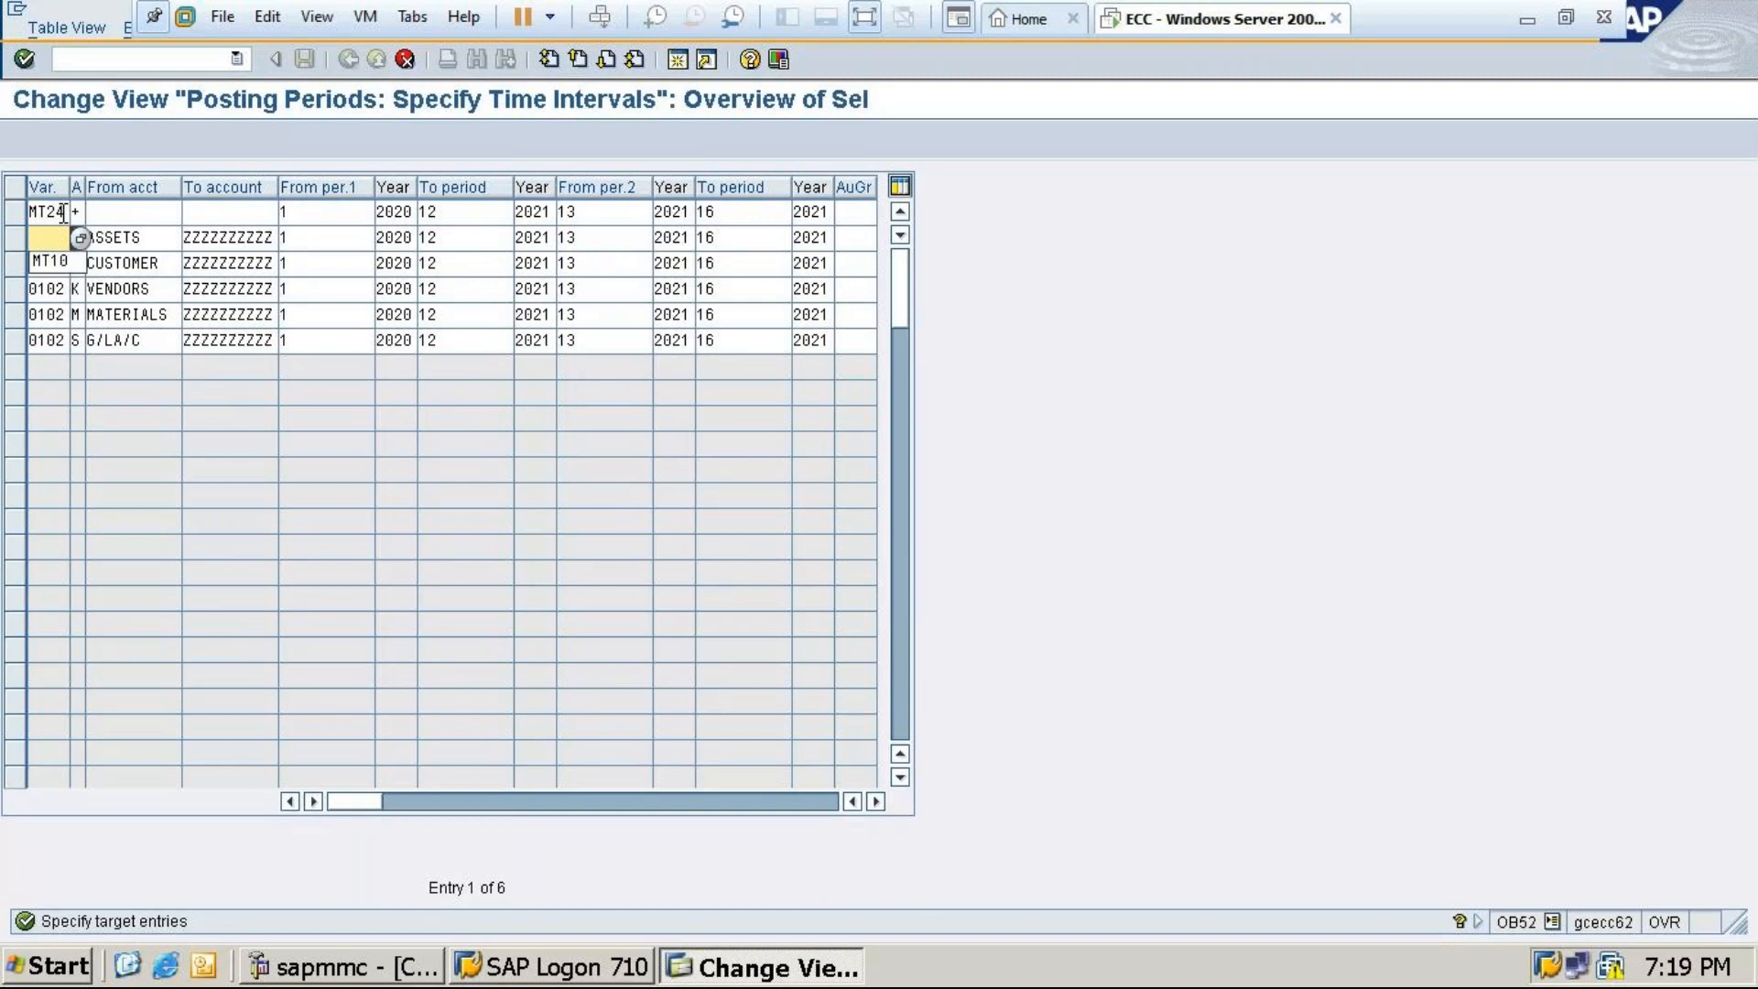
text(MT24)
key(Down)
key(Down)
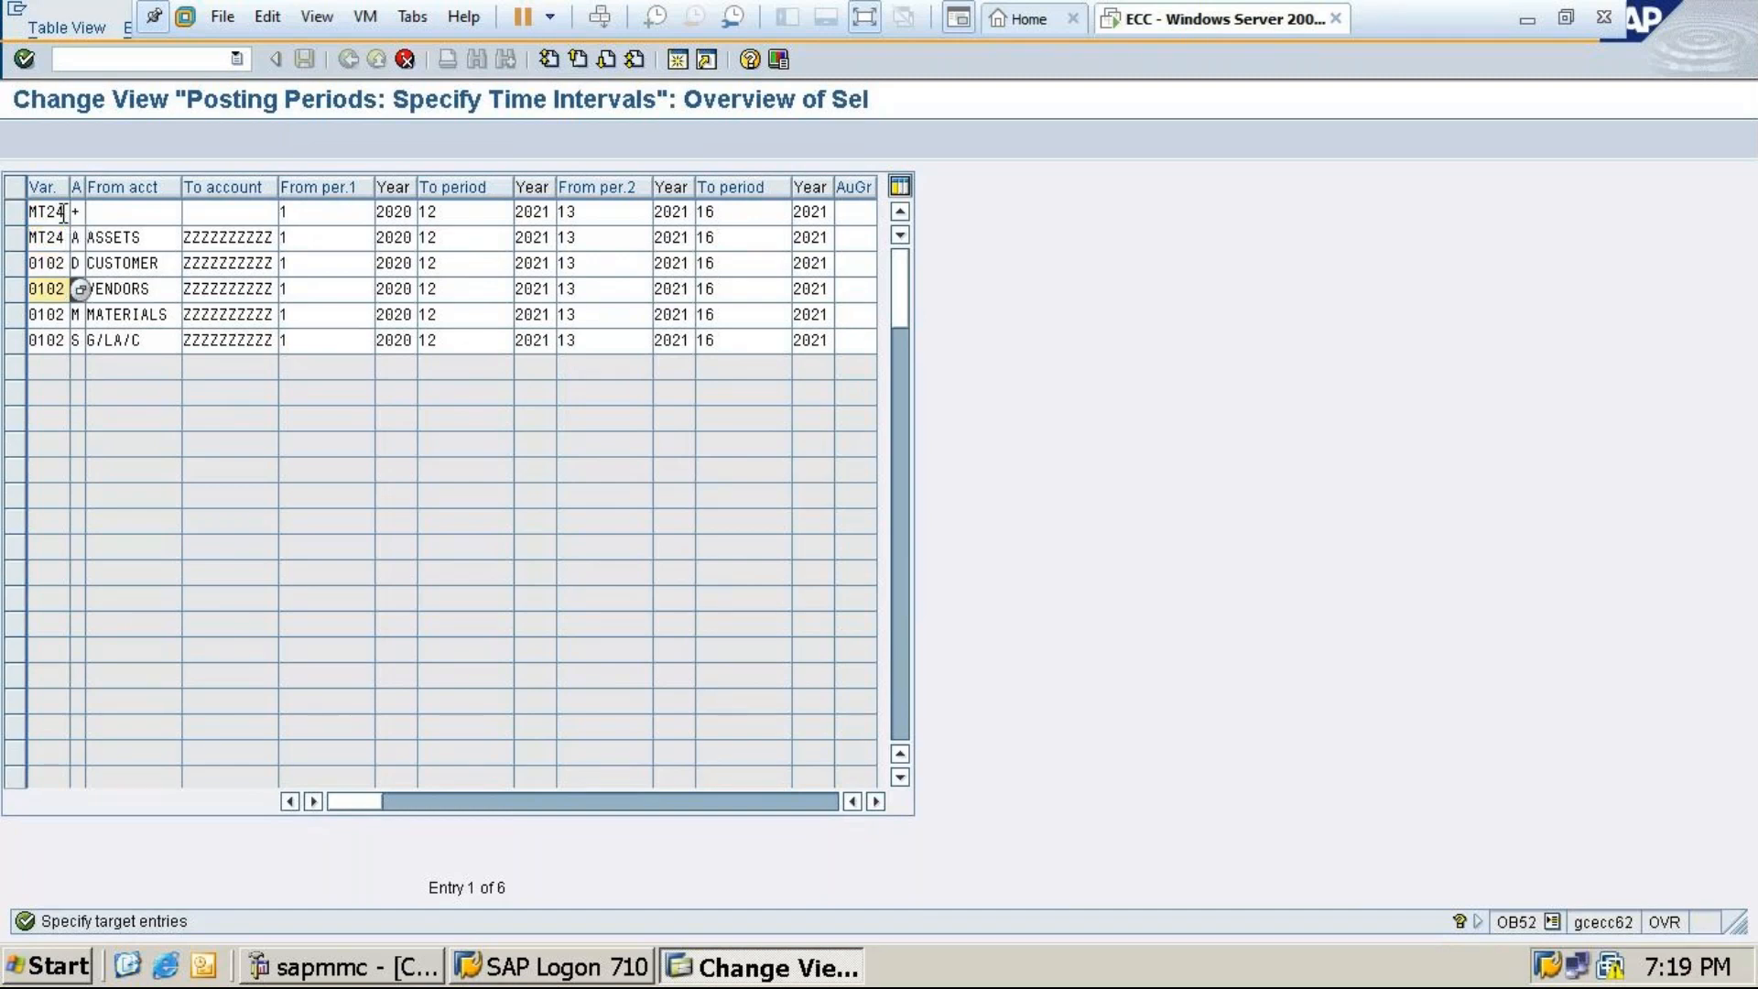
Set the CUSTOMER, VENDORS and MATERIALS rows' variant to MT24 and clear the G/LA/C row's variant
key(Up)
key(BackSpace)
key(BackSpace)
key(BackSpace)
key(BackSpace)
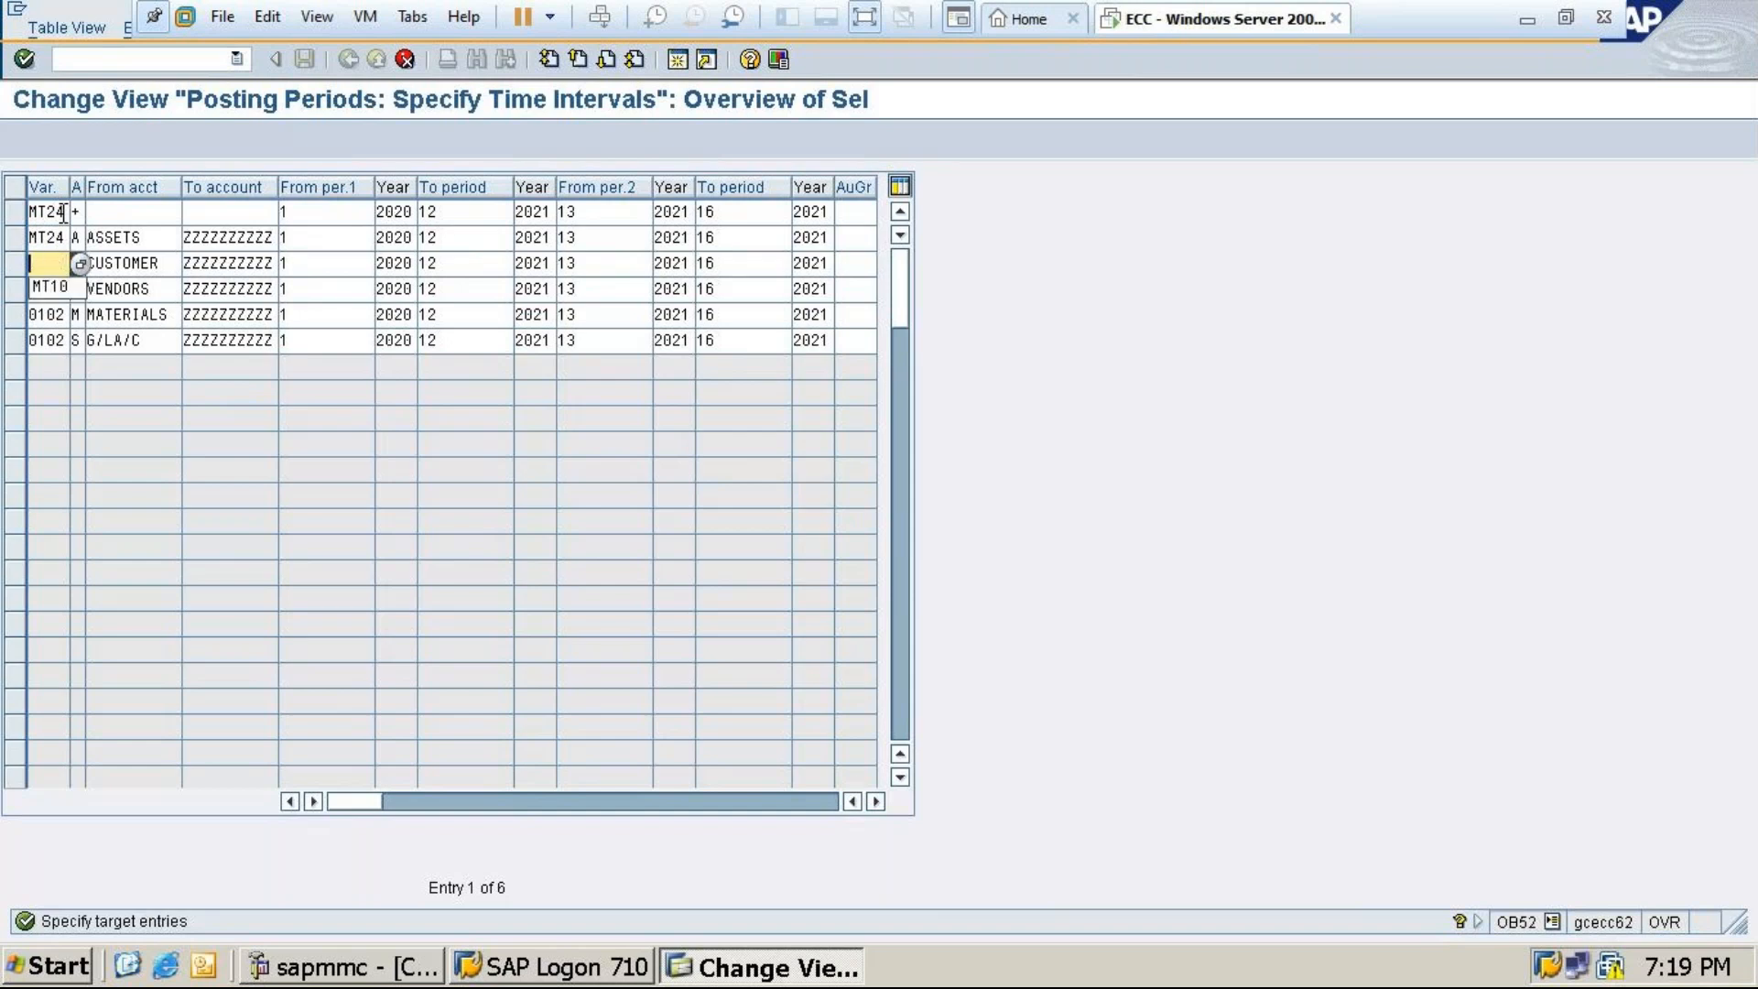
text(MT24)
key(Down)
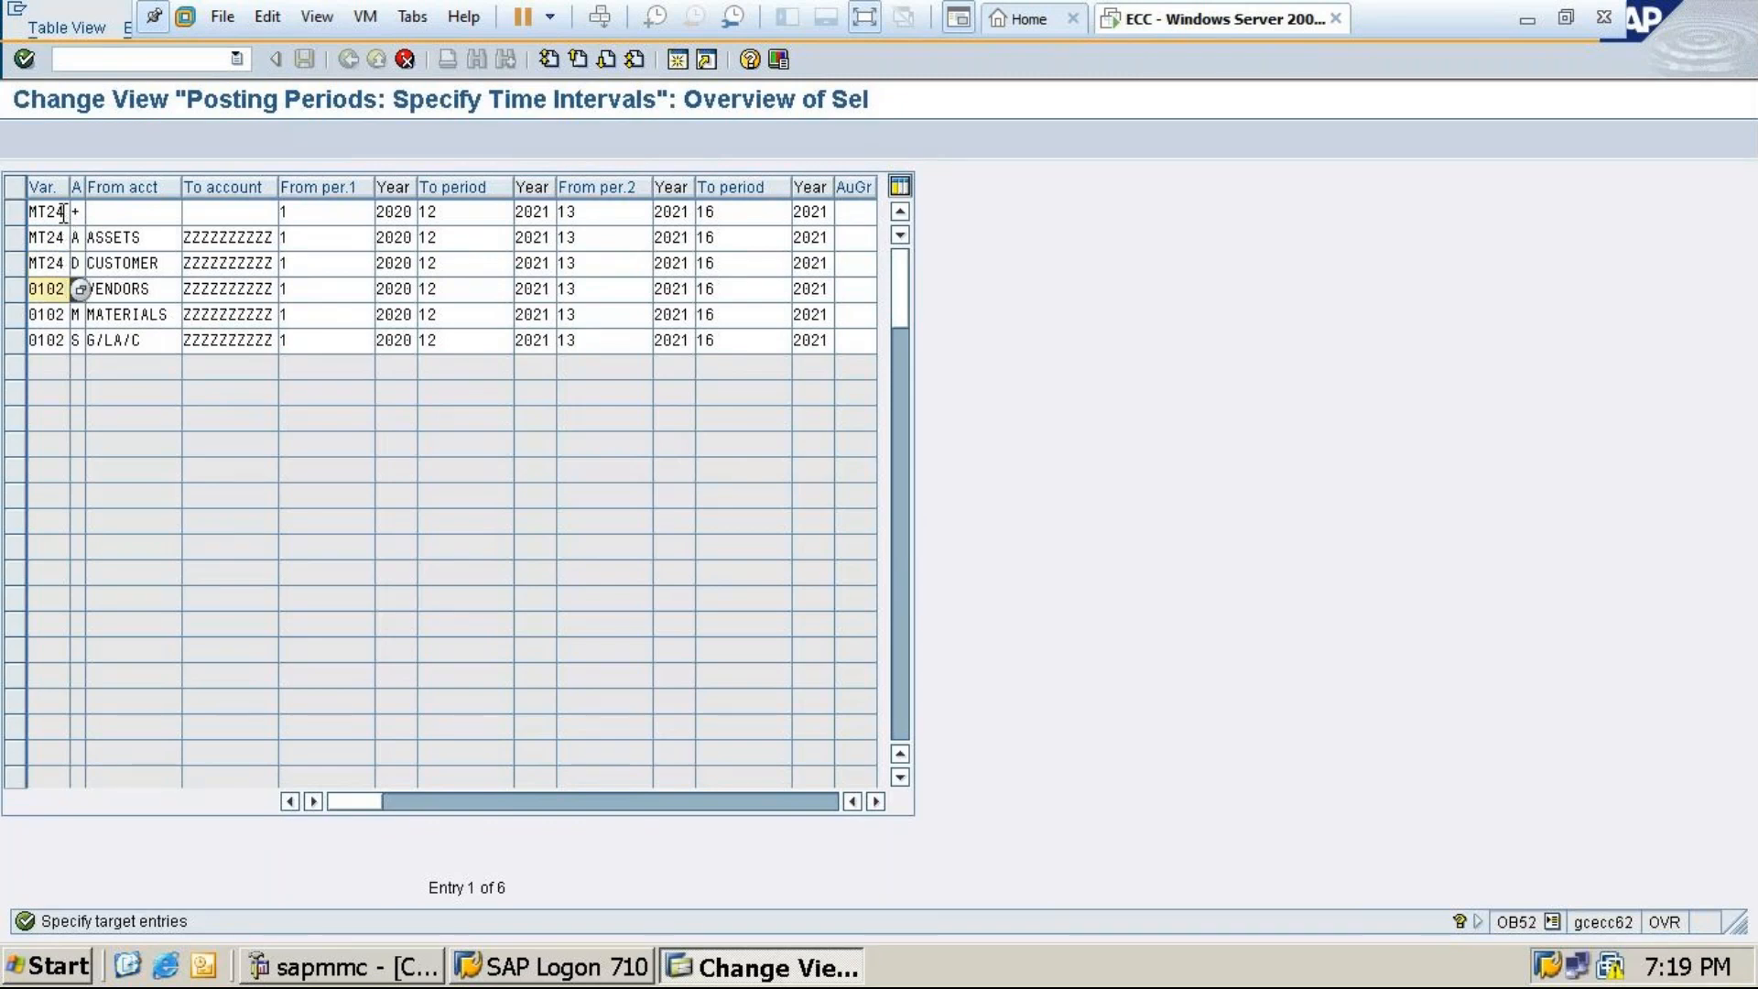
key(BackSpace)
key(BackSpace)
key(BackSpace)
key(BackSpace)
text(MT24)
key(Down)
key(BackSpace)
key(BackSpace)
key(BackSpace)
key(BackSpace)
text(MT24)
key(Down)
key(BackSpace)
key(BackSpace)
key(BackSpace)
key(BackSpace)
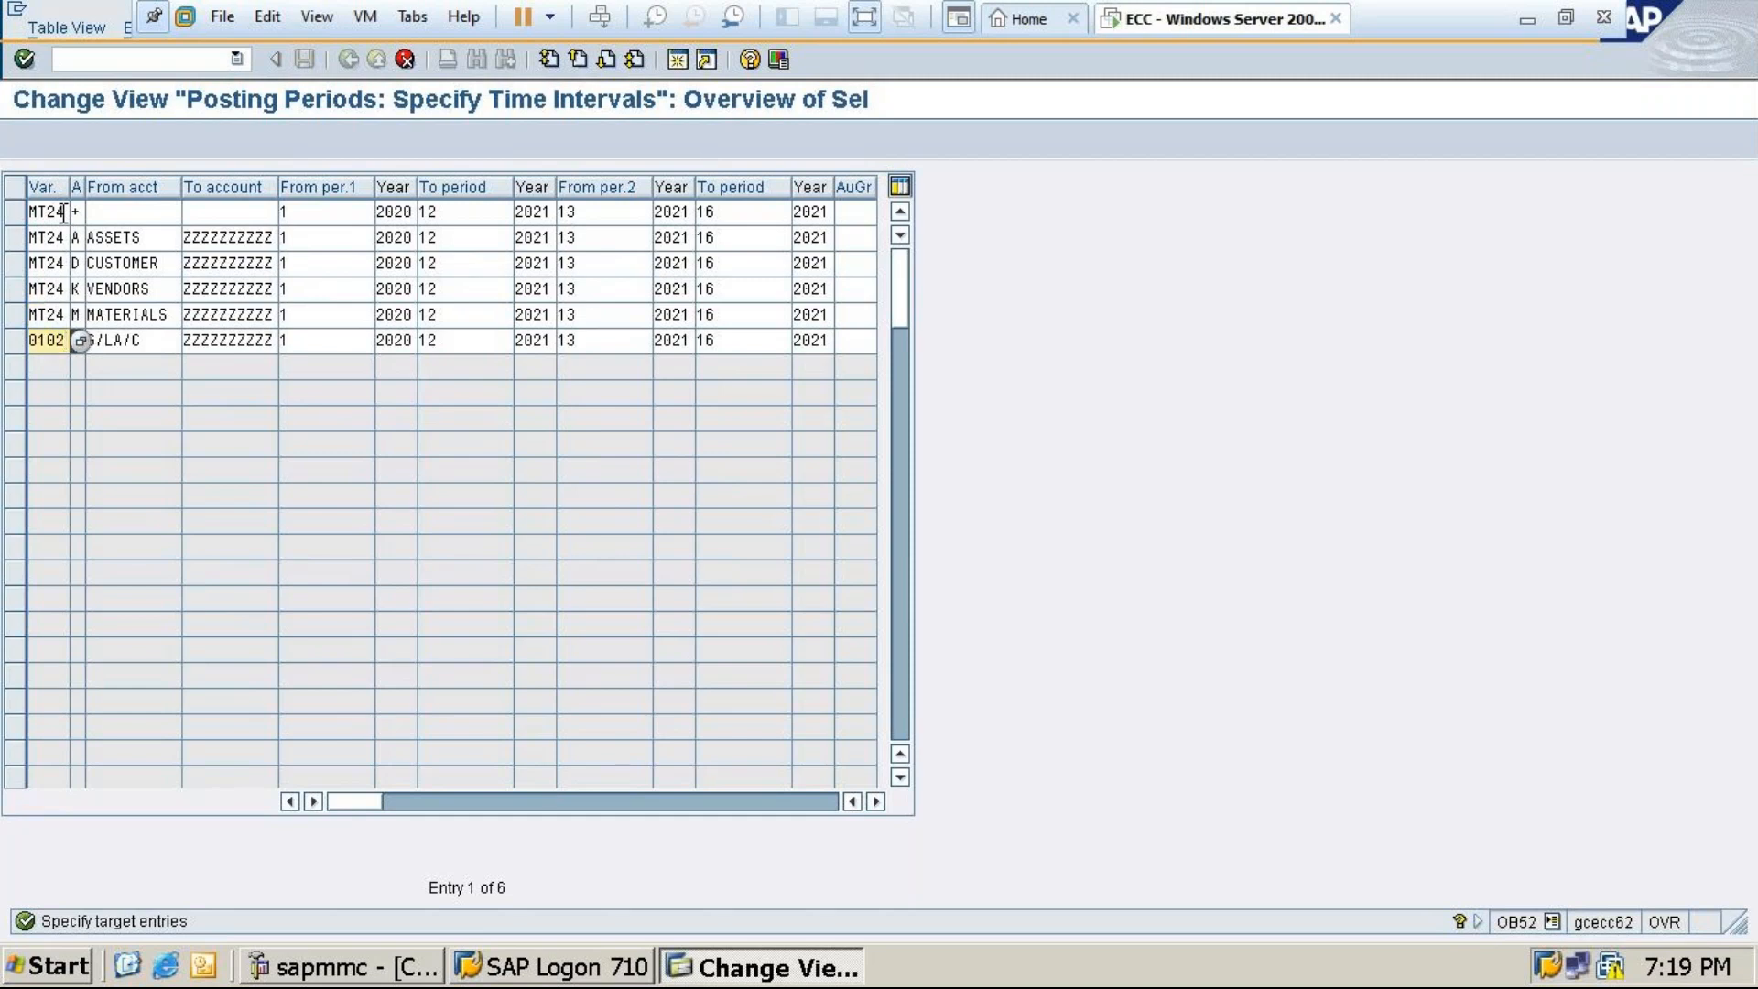
text(MT24)
Change the starting year in the first three MT24 rows to 2024
click(408, 213)
key(BackSpace)
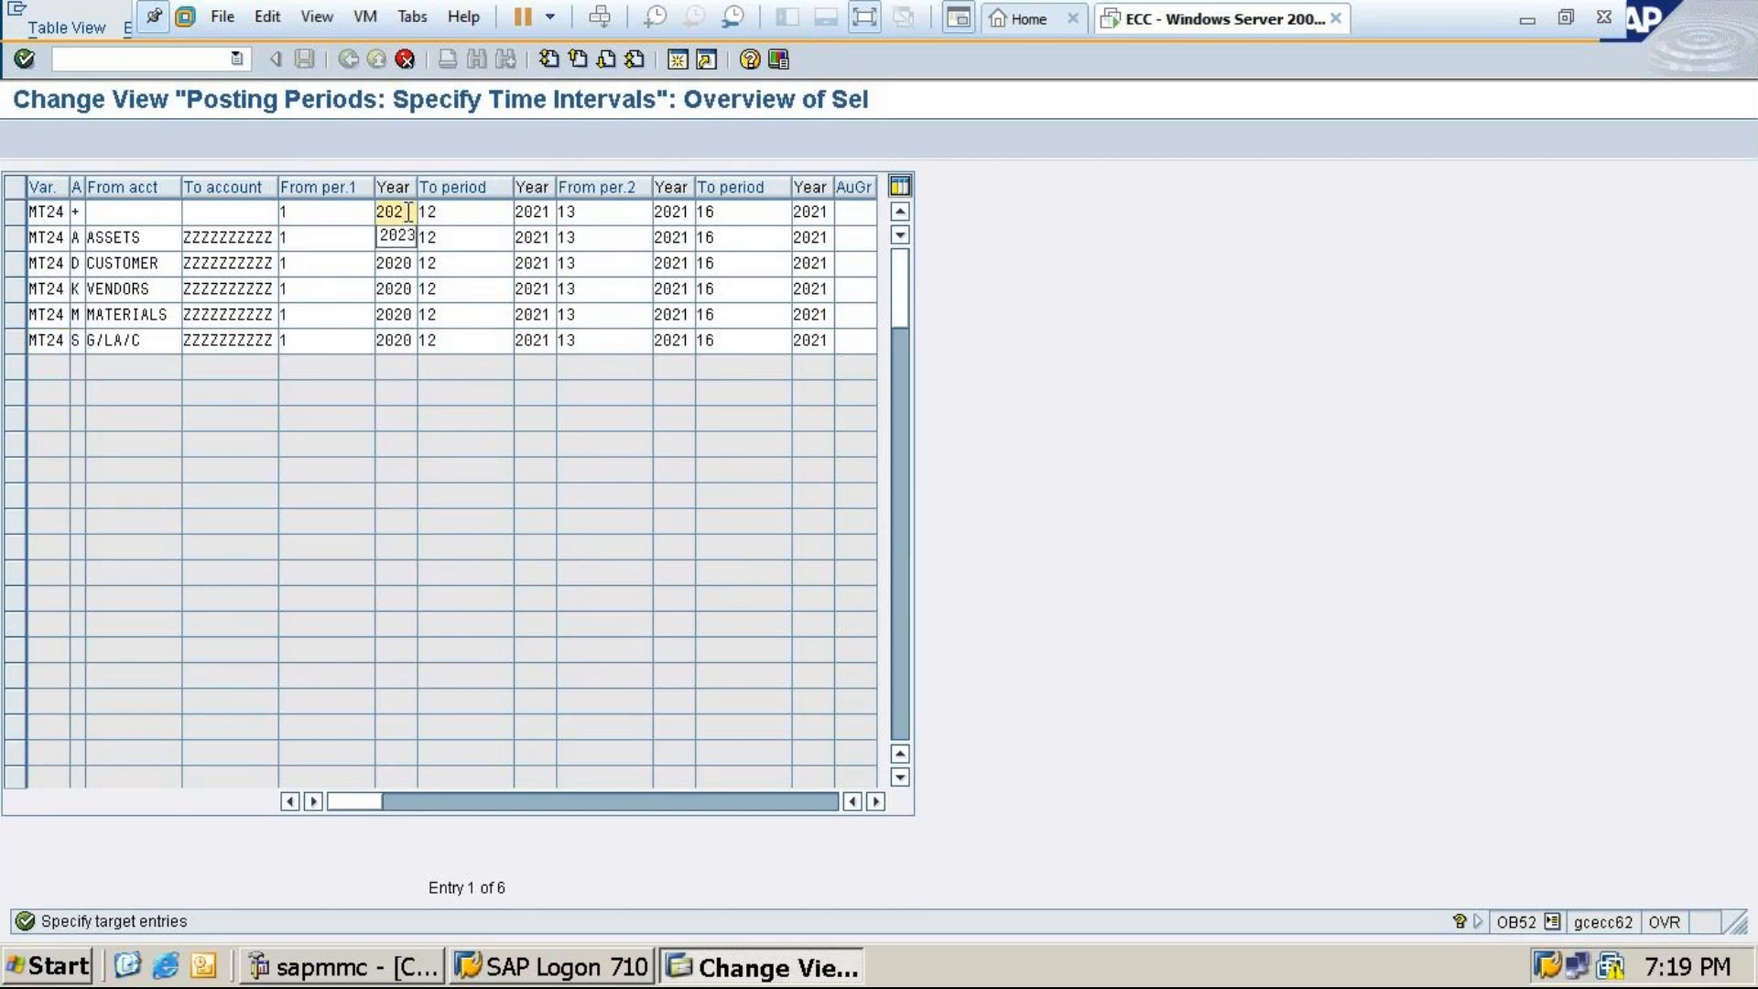
text(4)
key(Down)
key(BackSpace)
text(4)
key(Down)
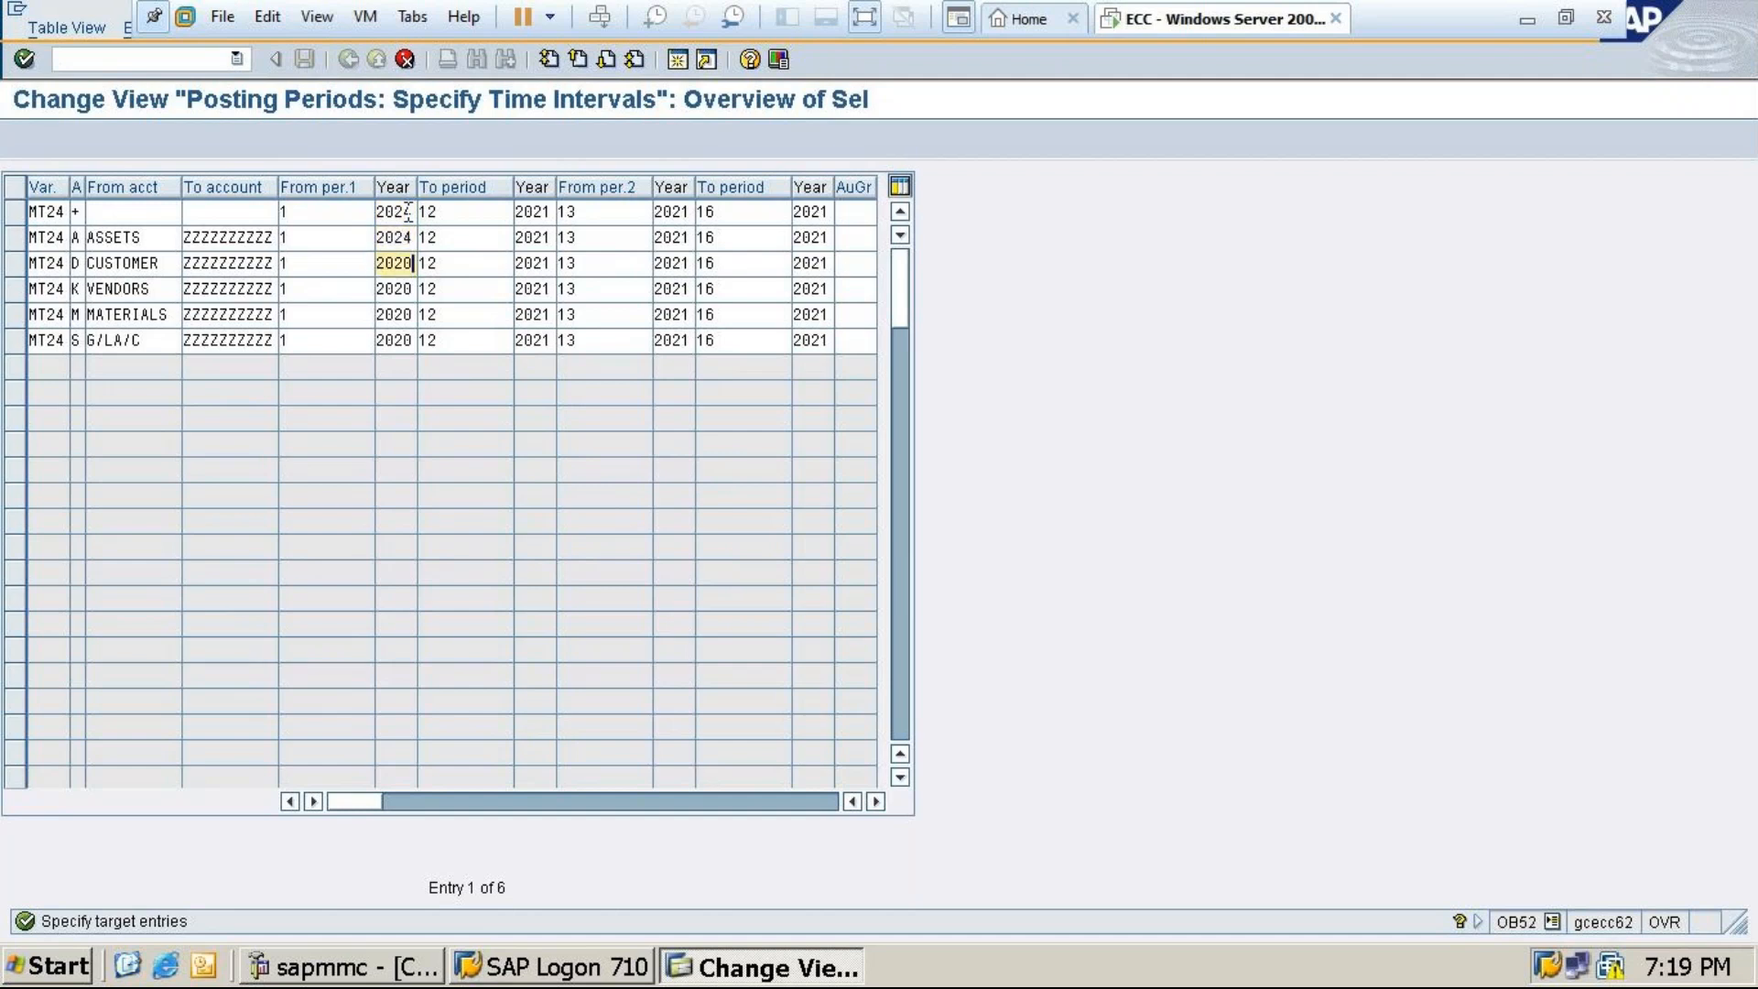
key(BackSpace)
text(4)
key(Up)
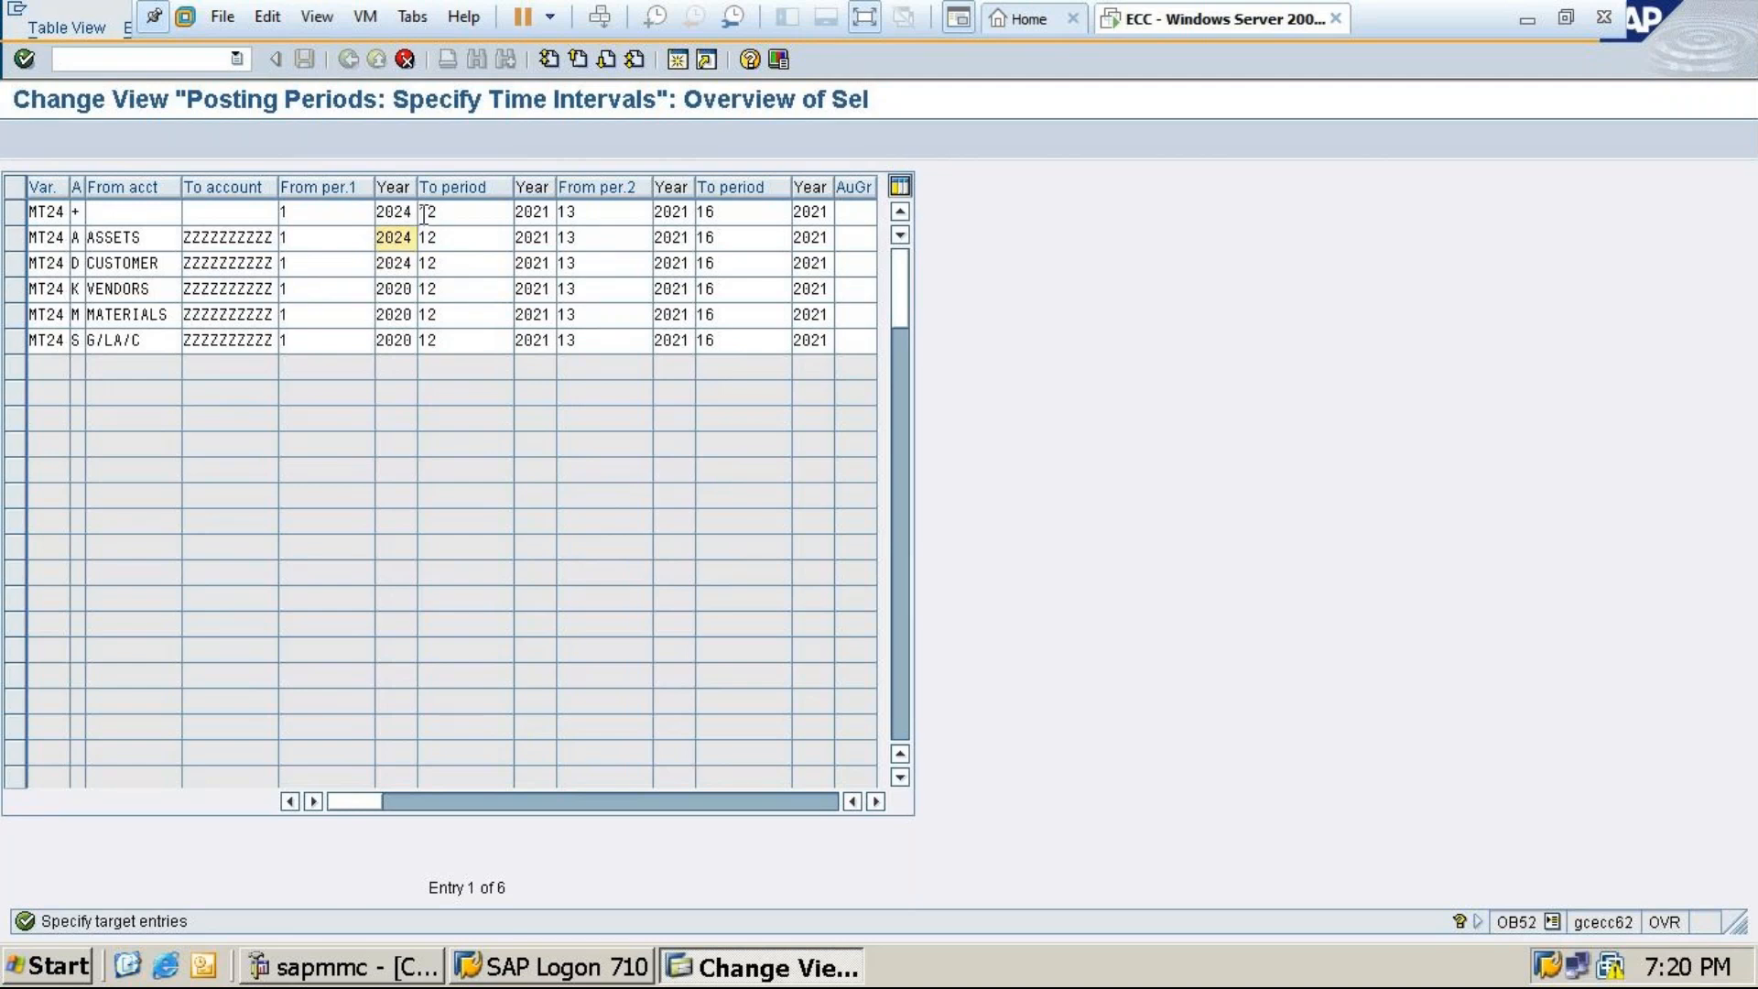
Correct the starting year to 2023 in all six MT24 rows
click(408, 210)
key(BackSpace)
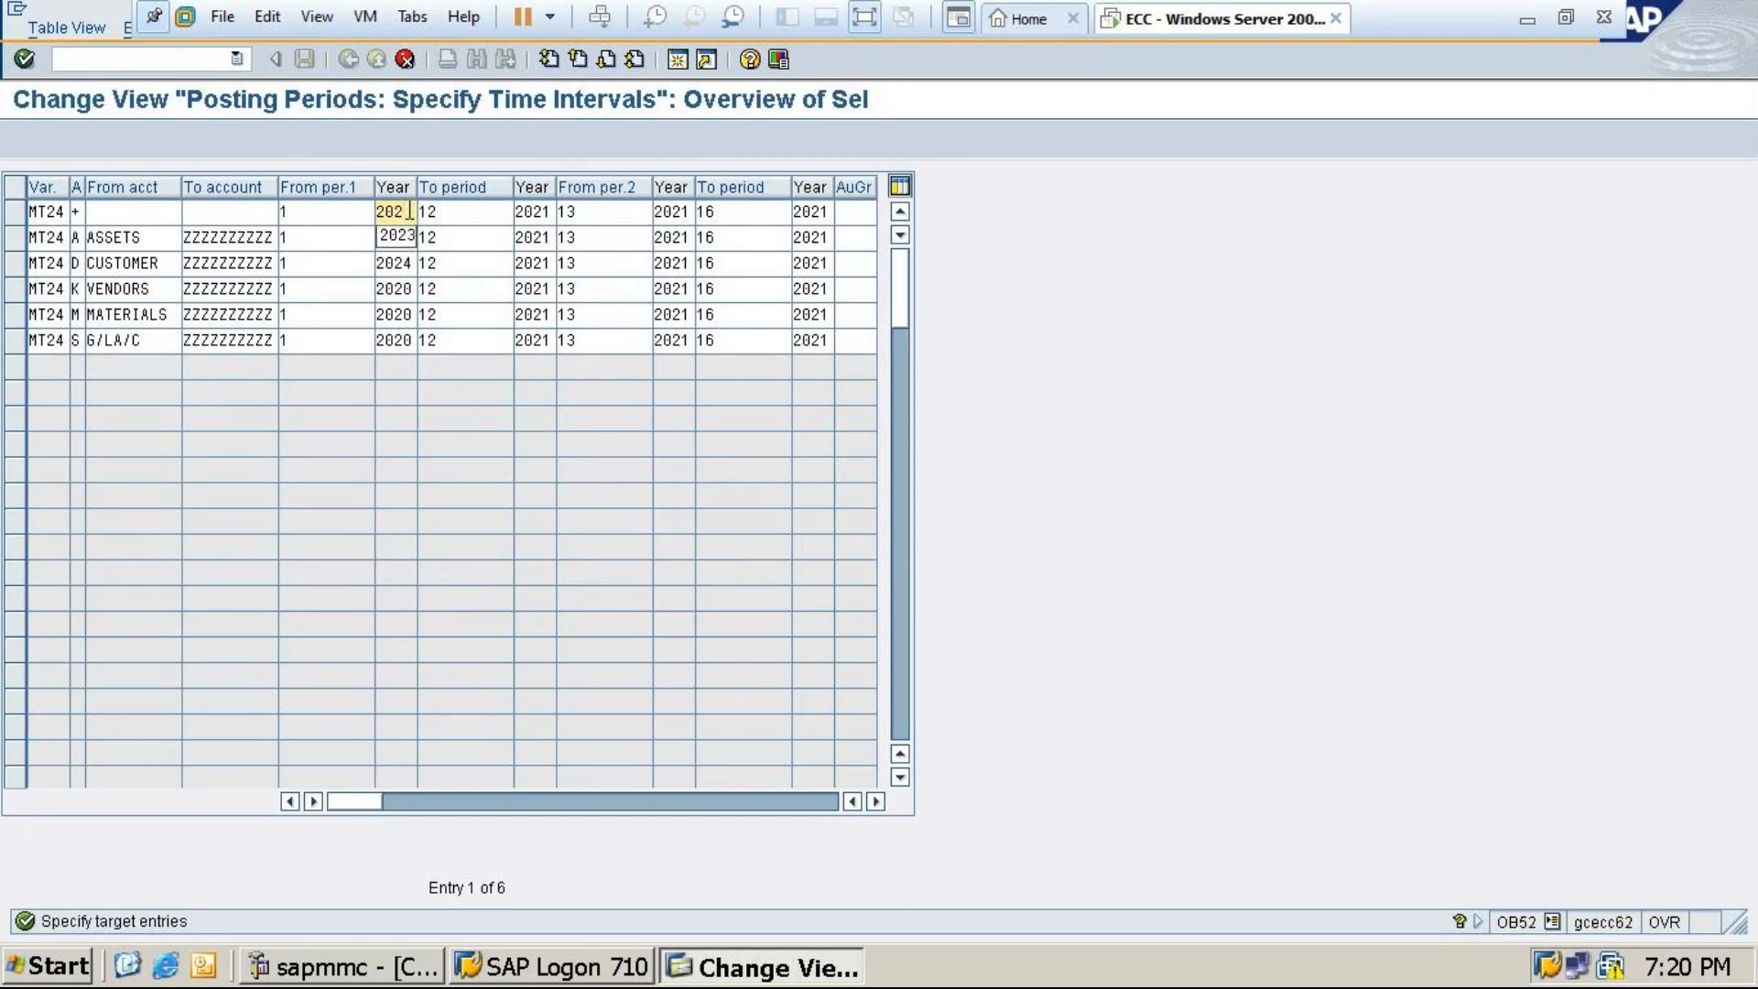
text(3)
key(Down)
key(BackSpace)
text(3)
key(Down)
key(BackSpace)
text(3)
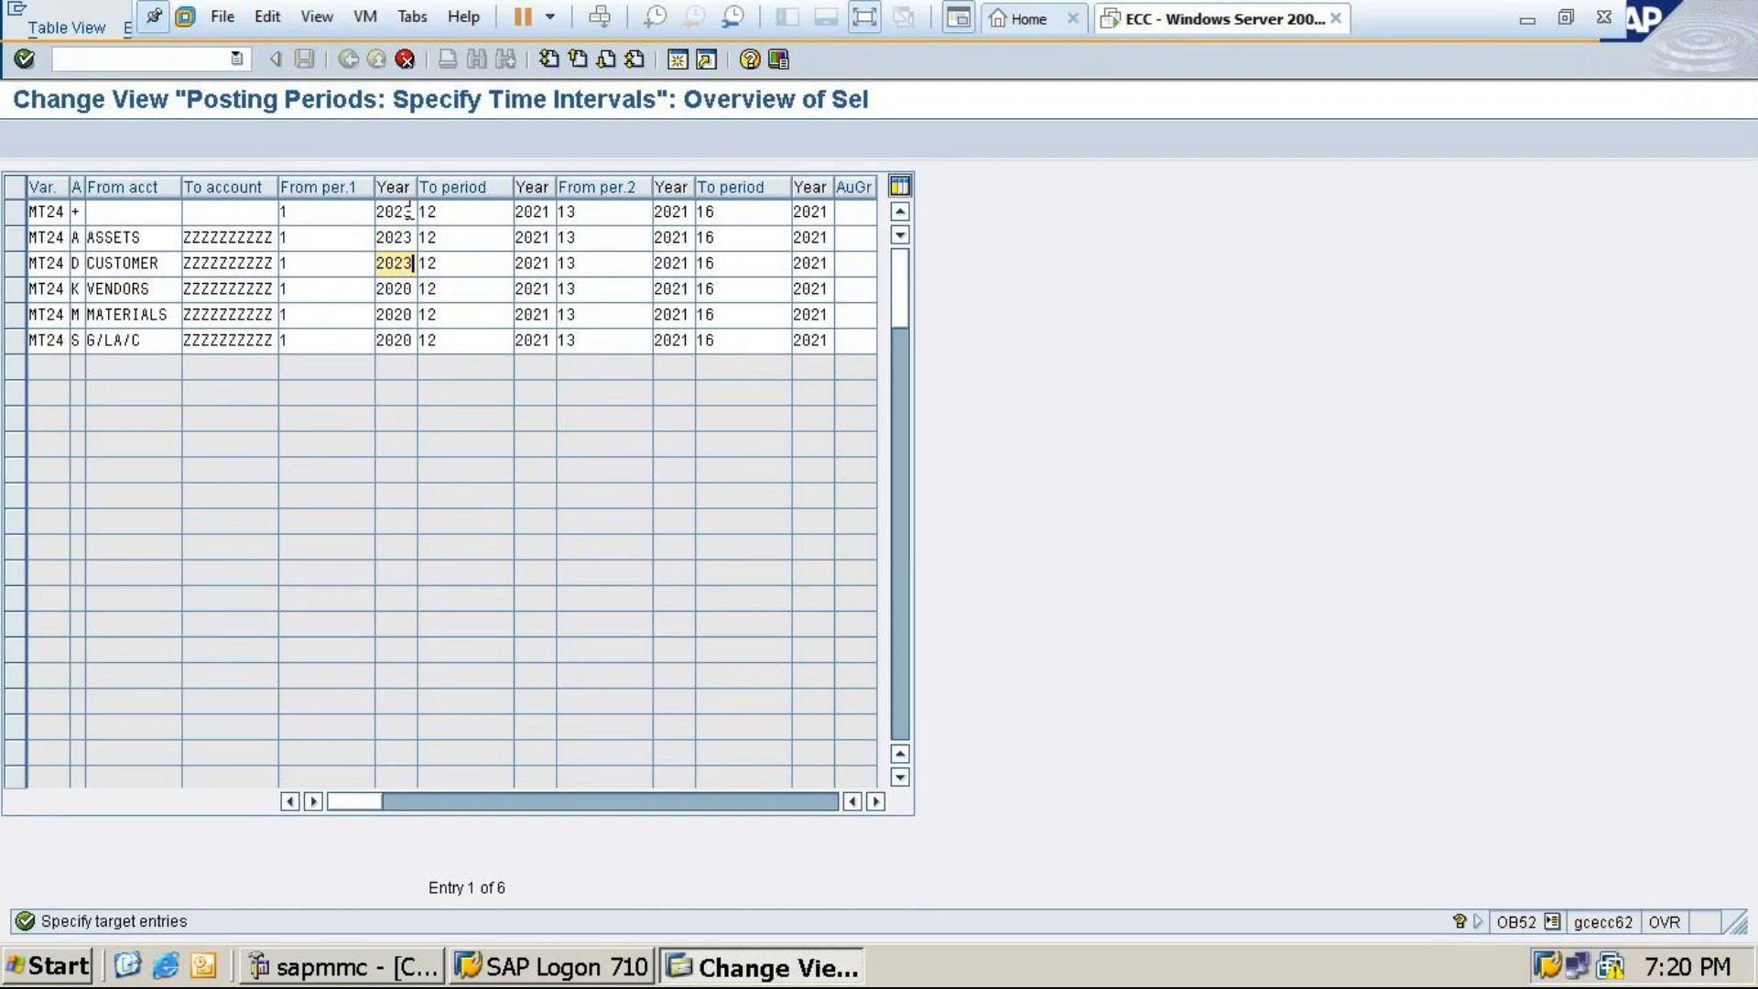
key(Down)
key(BackSpace)
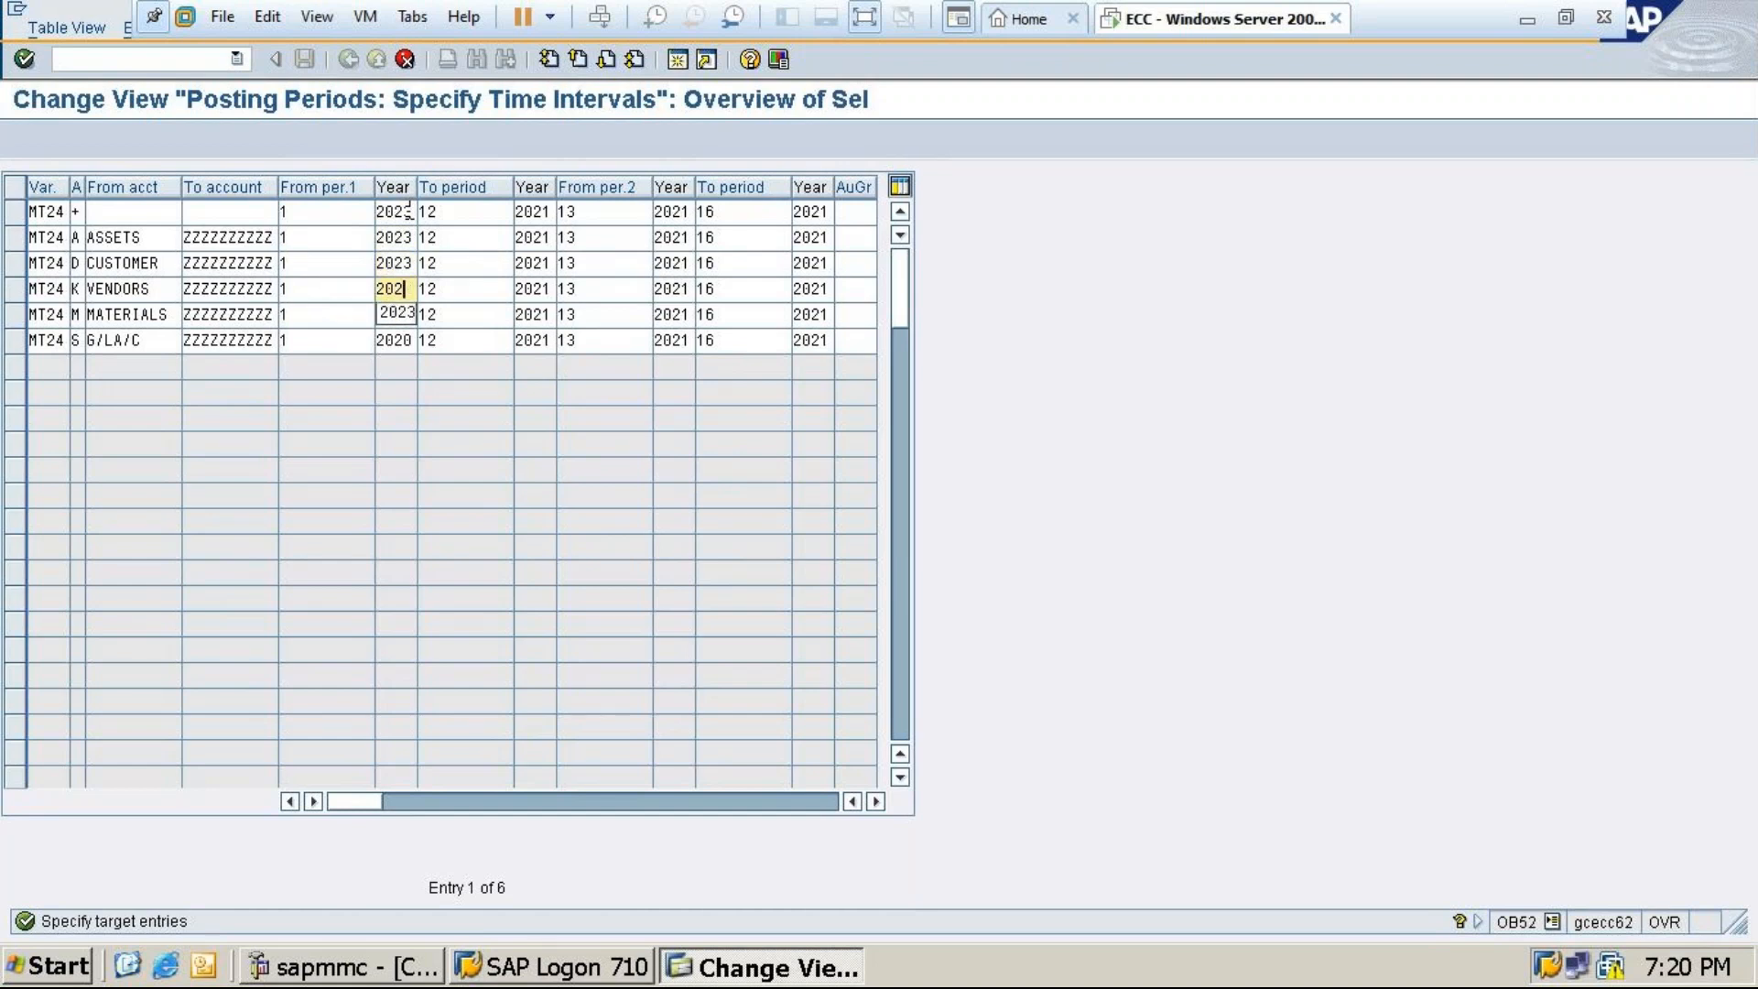
text(3)
key(Down)
key(BackSpace)
text(3)
key(Down)
key(BackSpace)
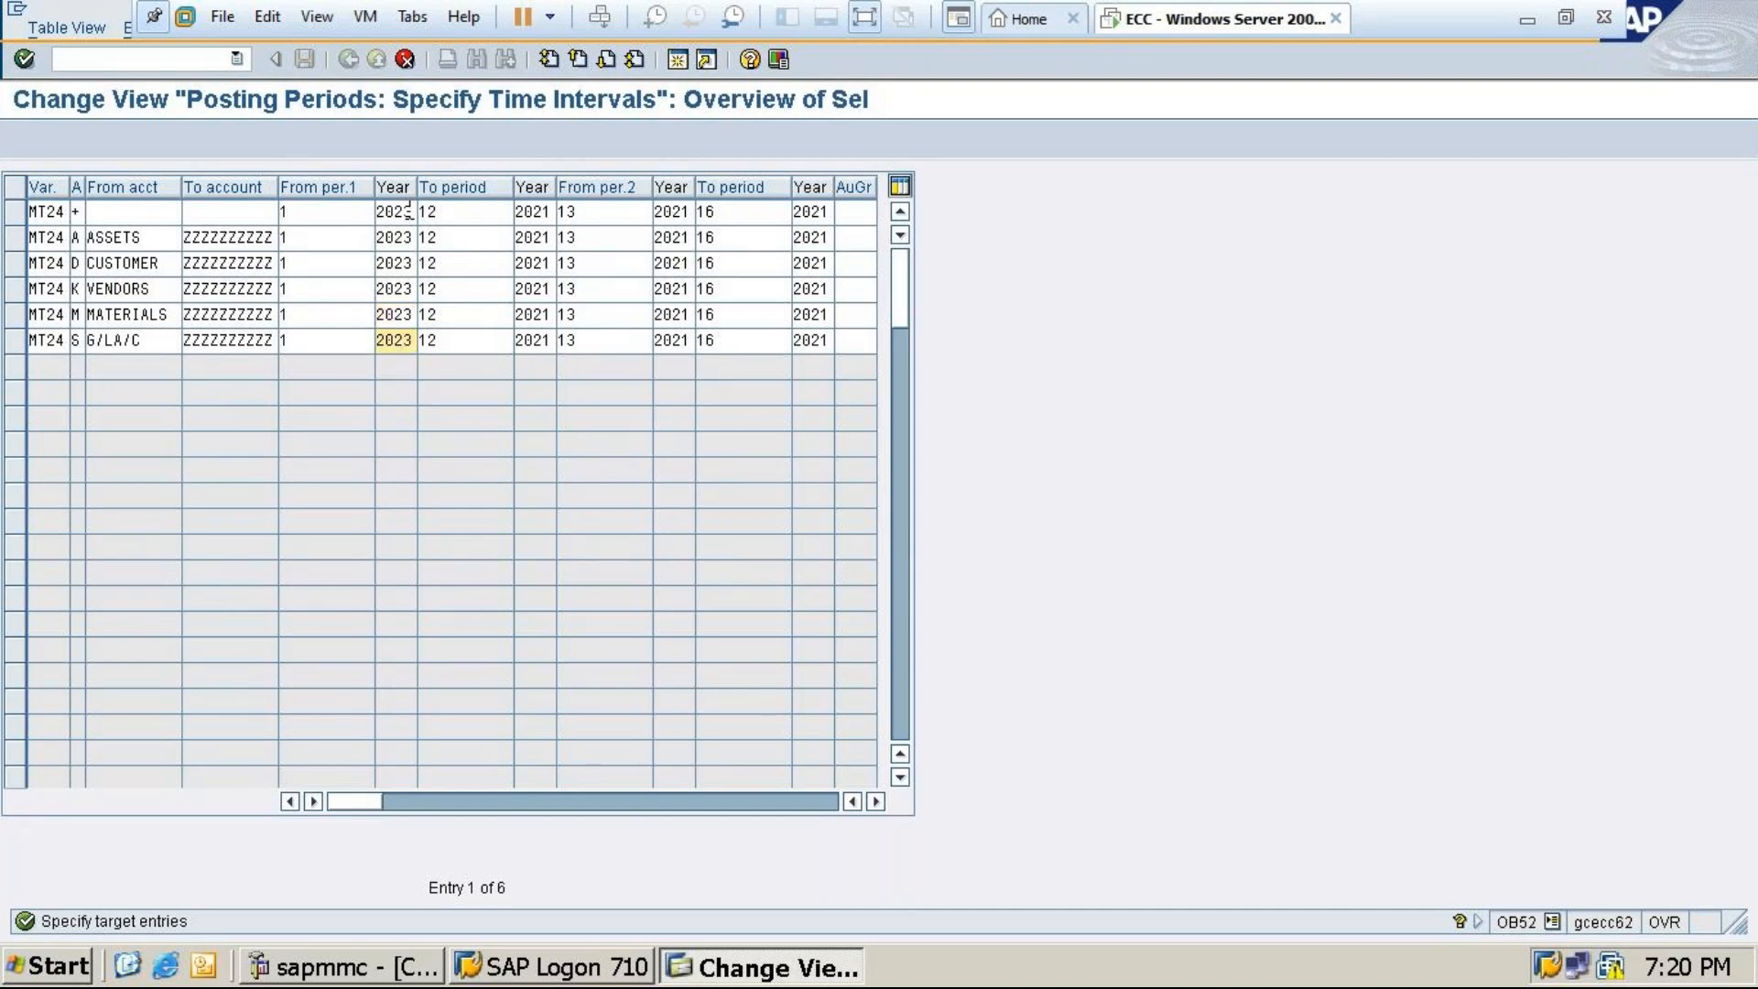
text(3)
Set the period 12 end year to 2024 in all six rows
click(543, 211)
key(BackSpace)
text(4)
key(Down)
key(BackSpace)
text(4)
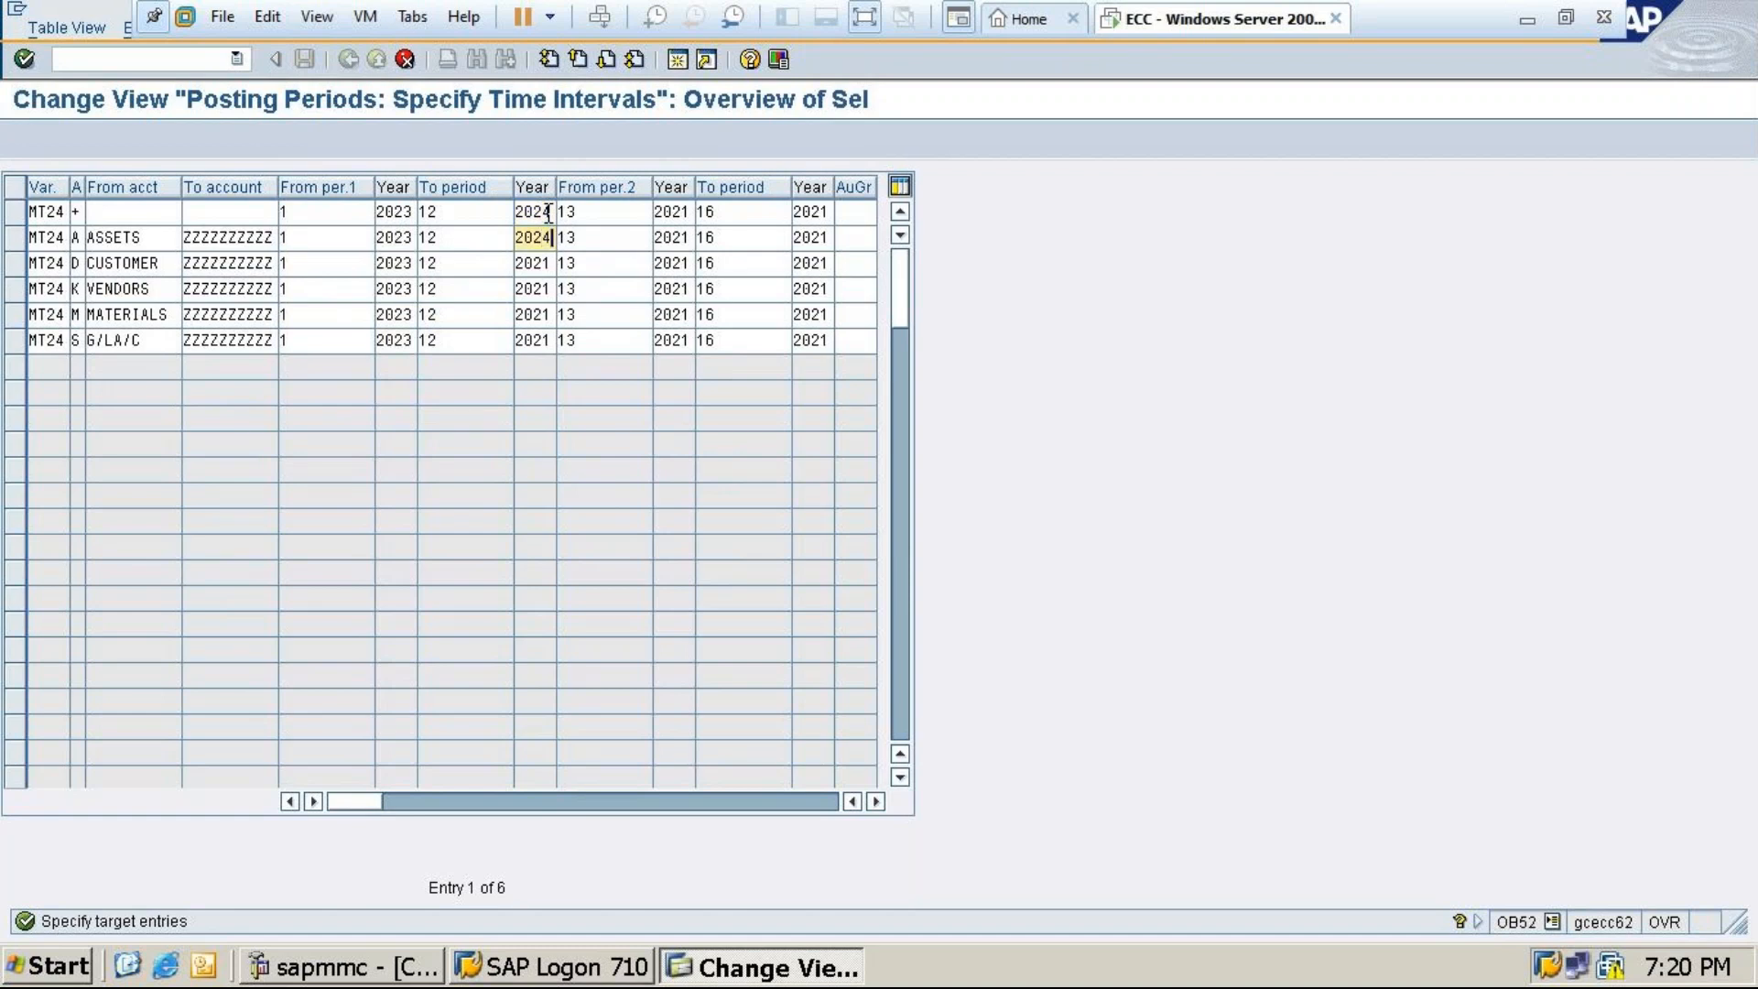
key(Down)
key(BackSpace)
text(4)
key(Down)
key(BackSpace)
text(4)
key(Down)
key(BackSpace)
text(4)
key(Down)
key(BackSpace)
text(4)
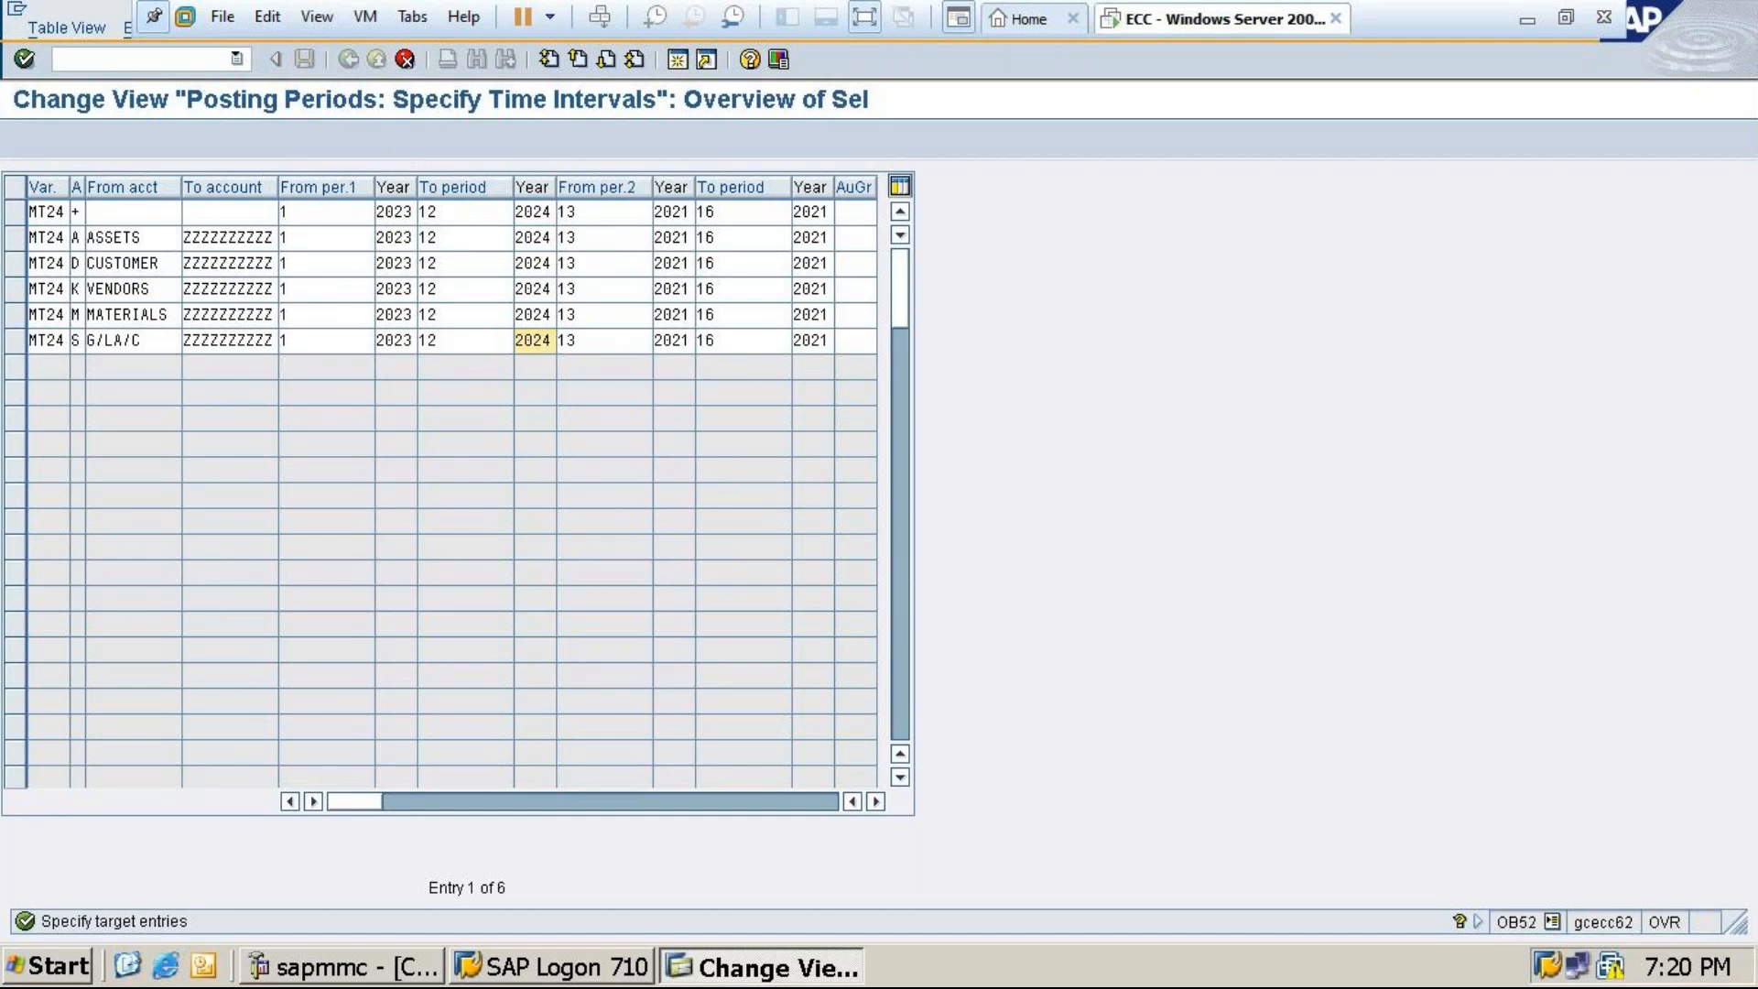
Set the period 13 start year to 2024 in all six rows
click(679, 213)
text(4)
key(Down)
key(BackSpace)
text(4)
key(Down)
key(BackSpace)
text(4)
key(Down)
key(BackSpace)
text(4)
key(Down)
key(BackSpace)
text(4)
key(Down)
key(BackSpace)
text(4)
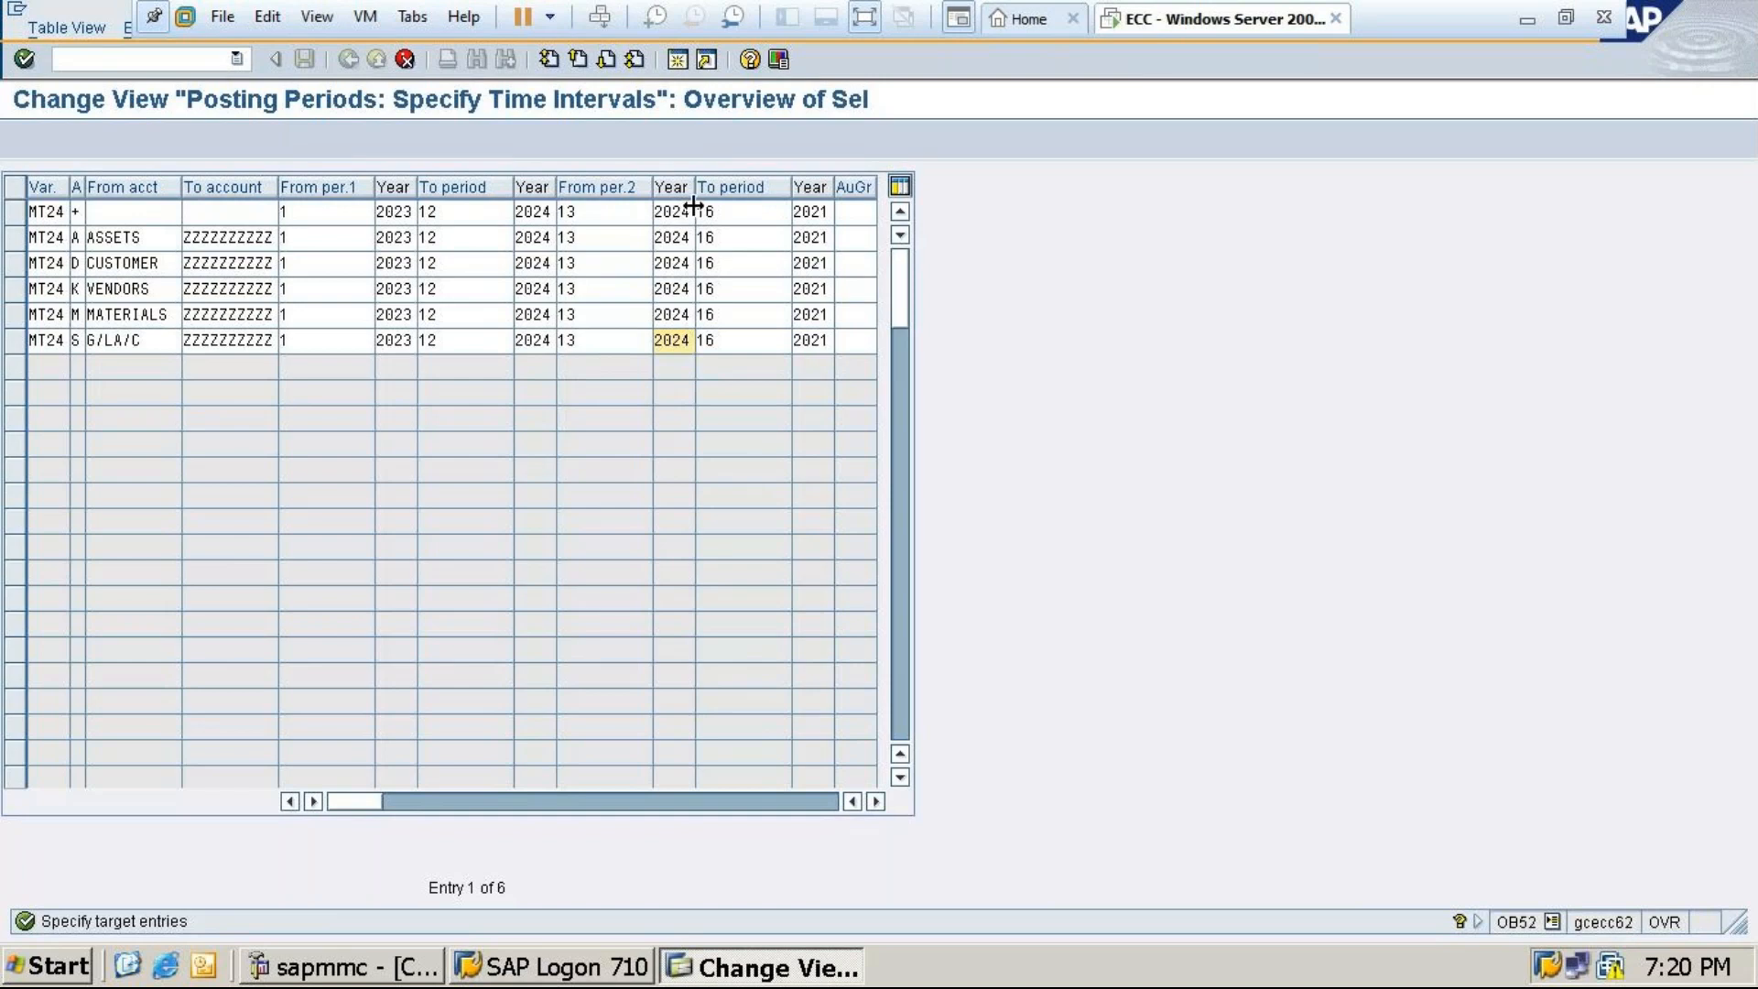
Set the period 16 end year to 2024 in all six rows
click(823, 212)
key(BackSpace)
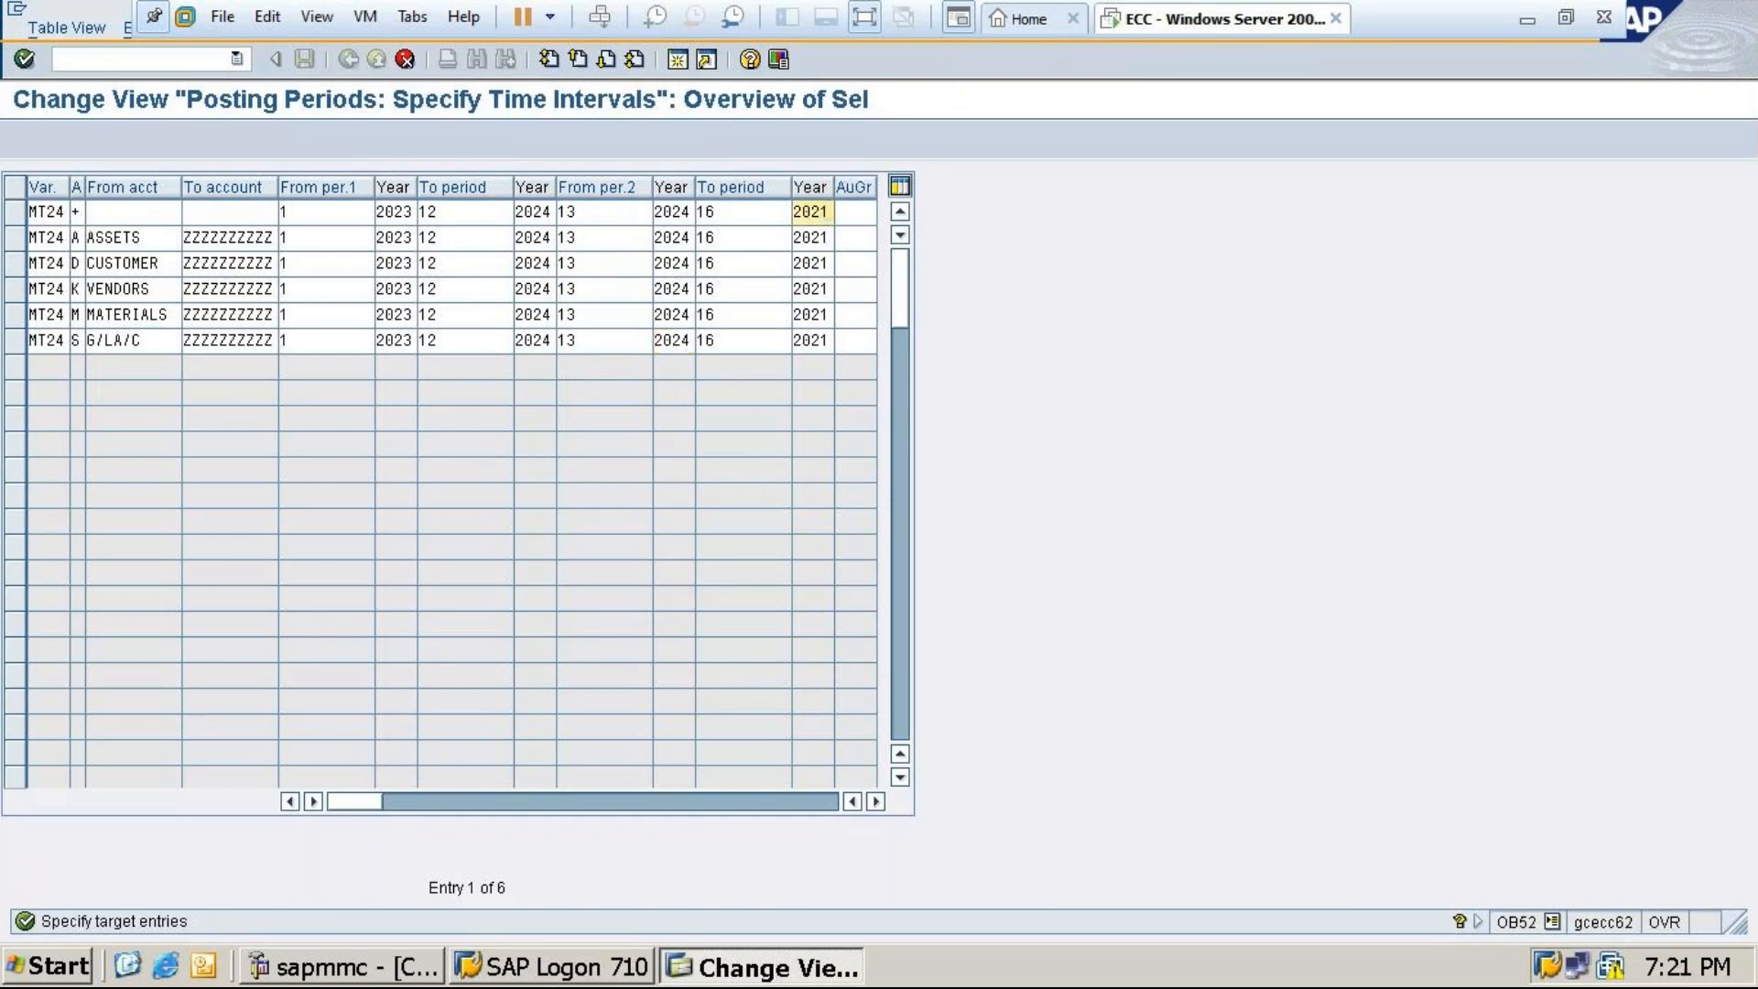
text(4)
key(Down)
key(BackSpace)
text(4)
key(Down)
key(BackSpace)
text(4)
key(Down)
key(BackSpace)
text(4)
key(Down)
key(BackSpace)
text(4)
key(Down)
key(BackSpace)
text(4)
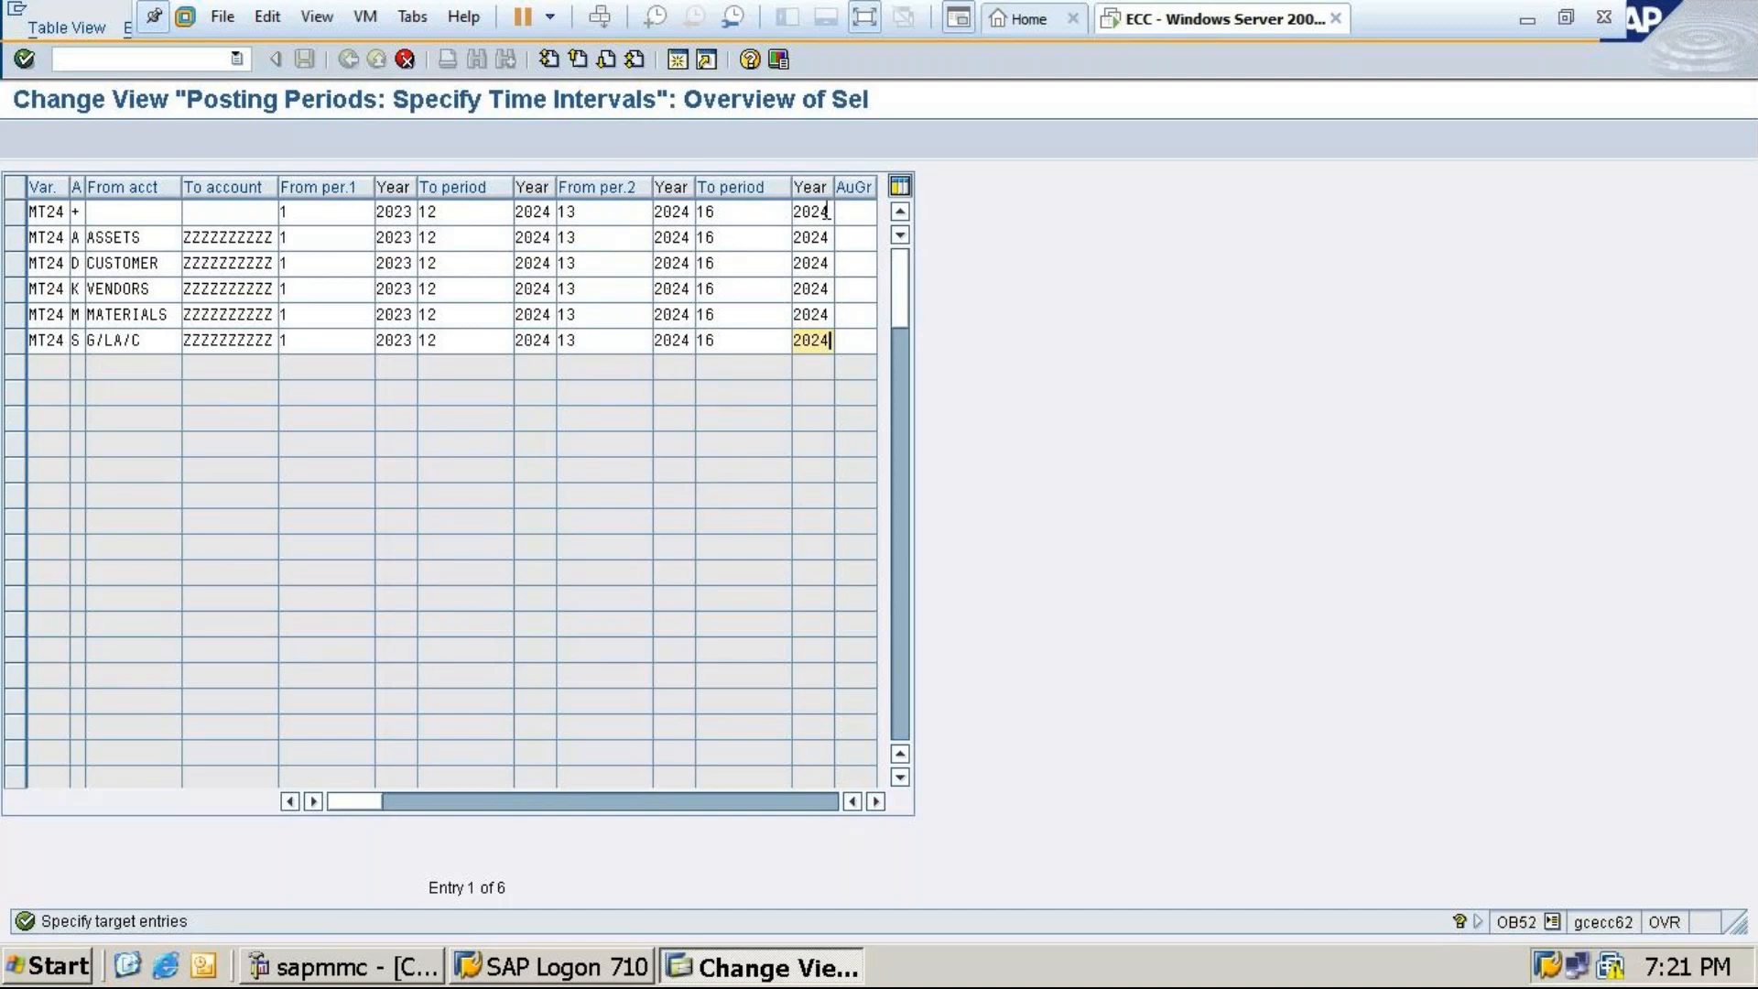
click(827, 211)
Confirm the six copied MT24 entries and save them under the customizing request
key(Return)
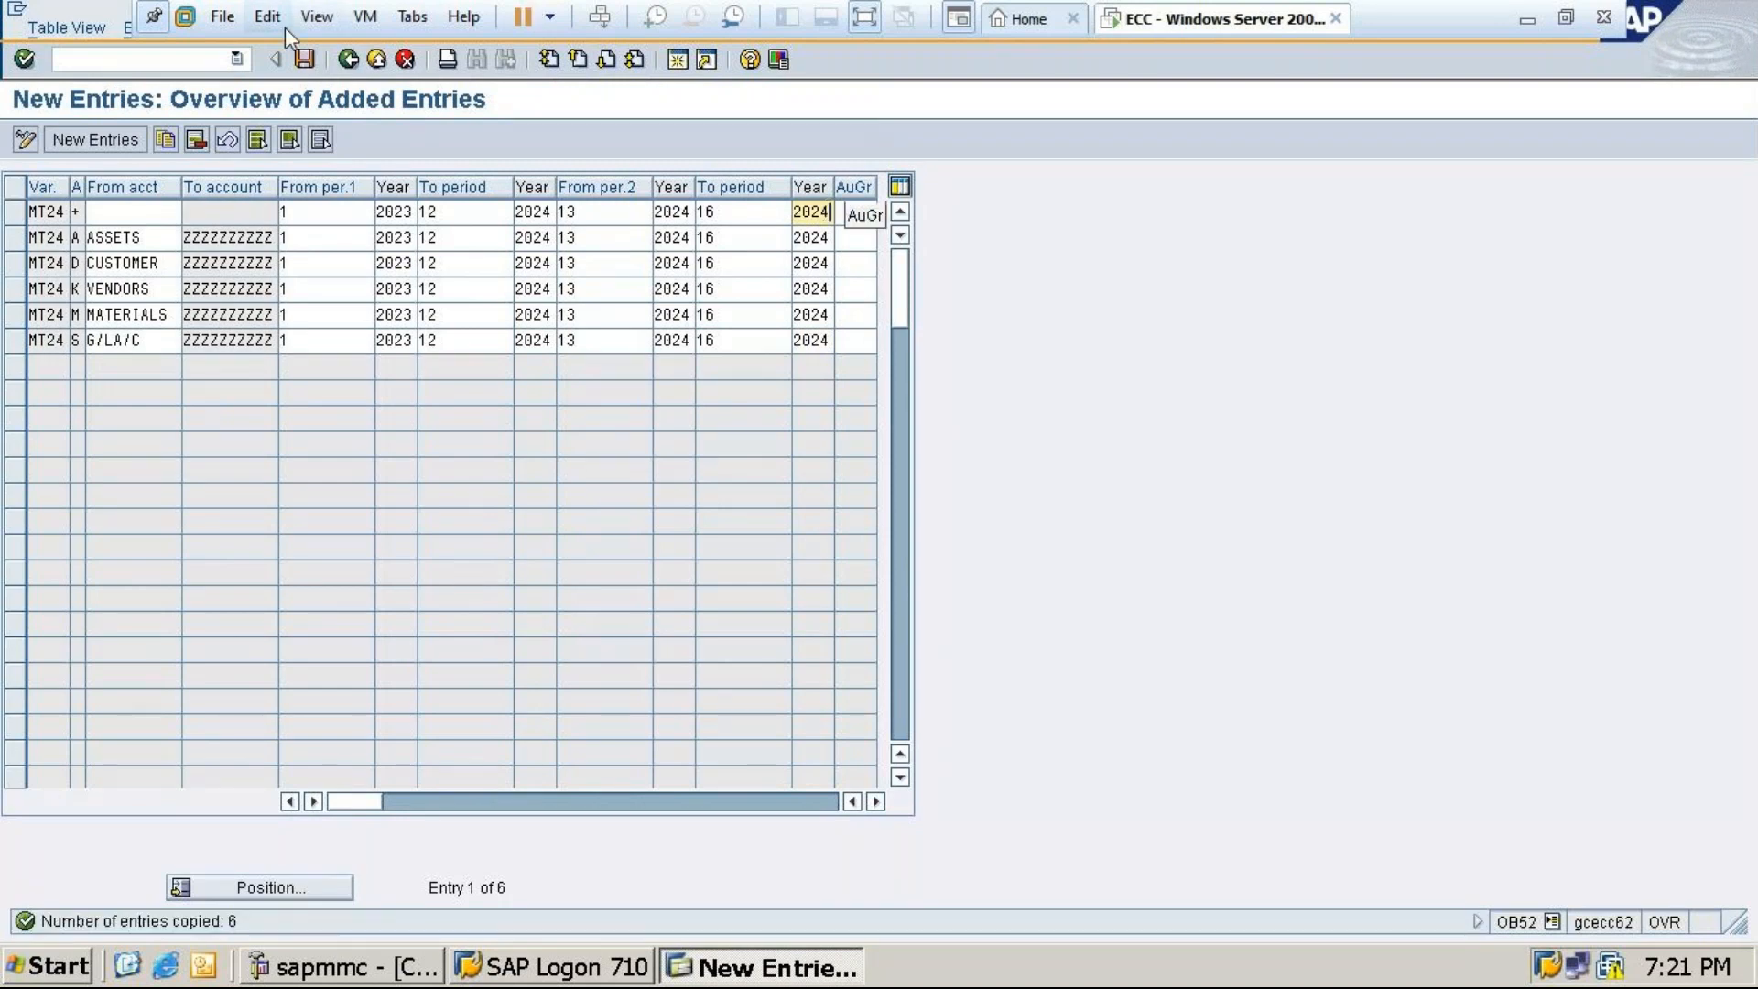
click(304, 55)
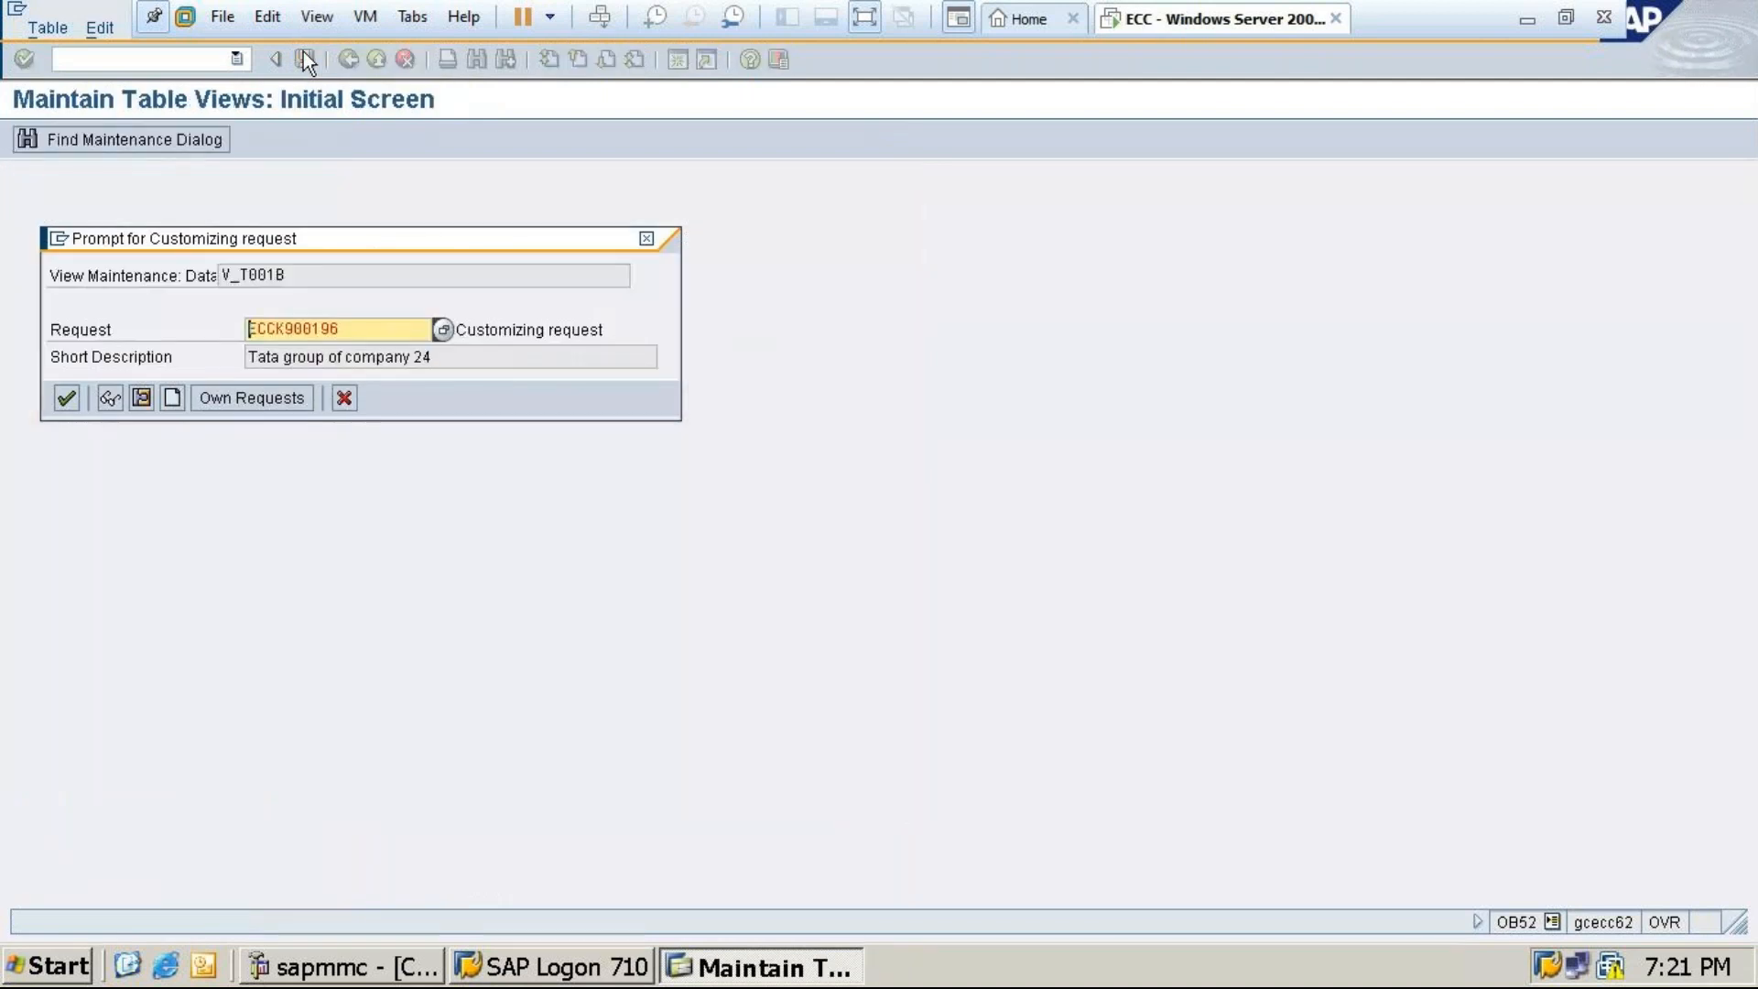
click(65, 401)
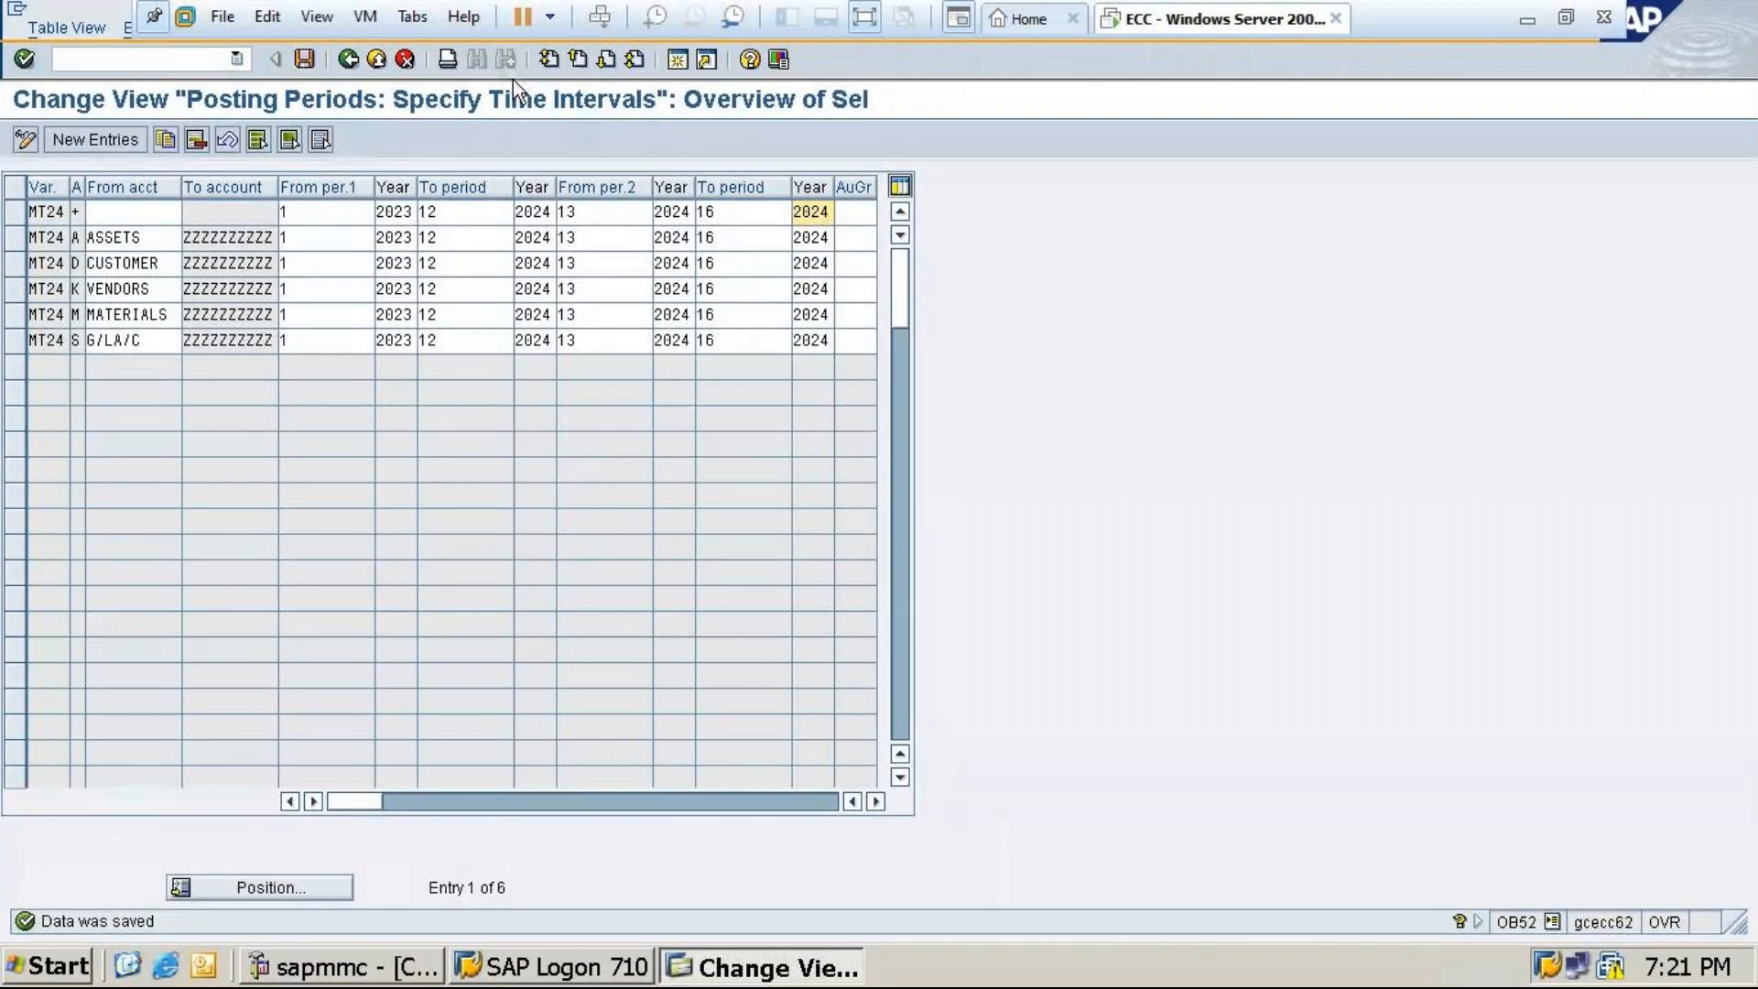
click(303, 60)
Position the full list on variant MT24, save again, and return to SAP Easy Access
click(349, 60)
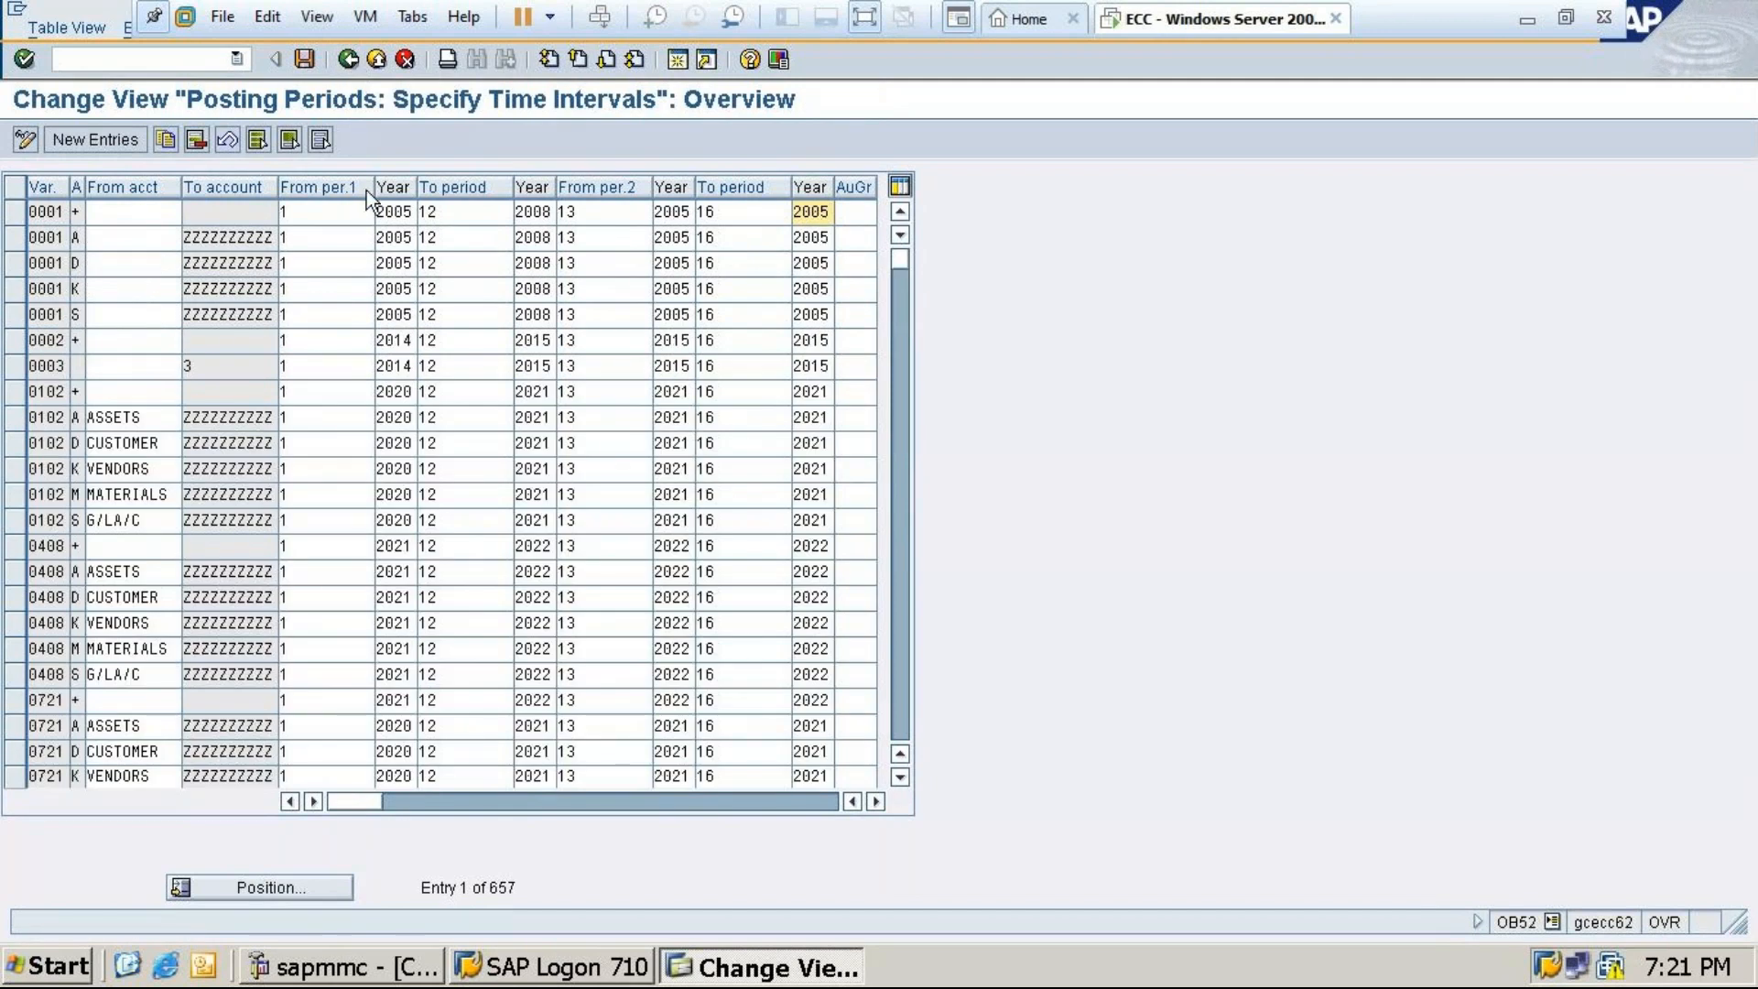
click(249, 887)
text(m)
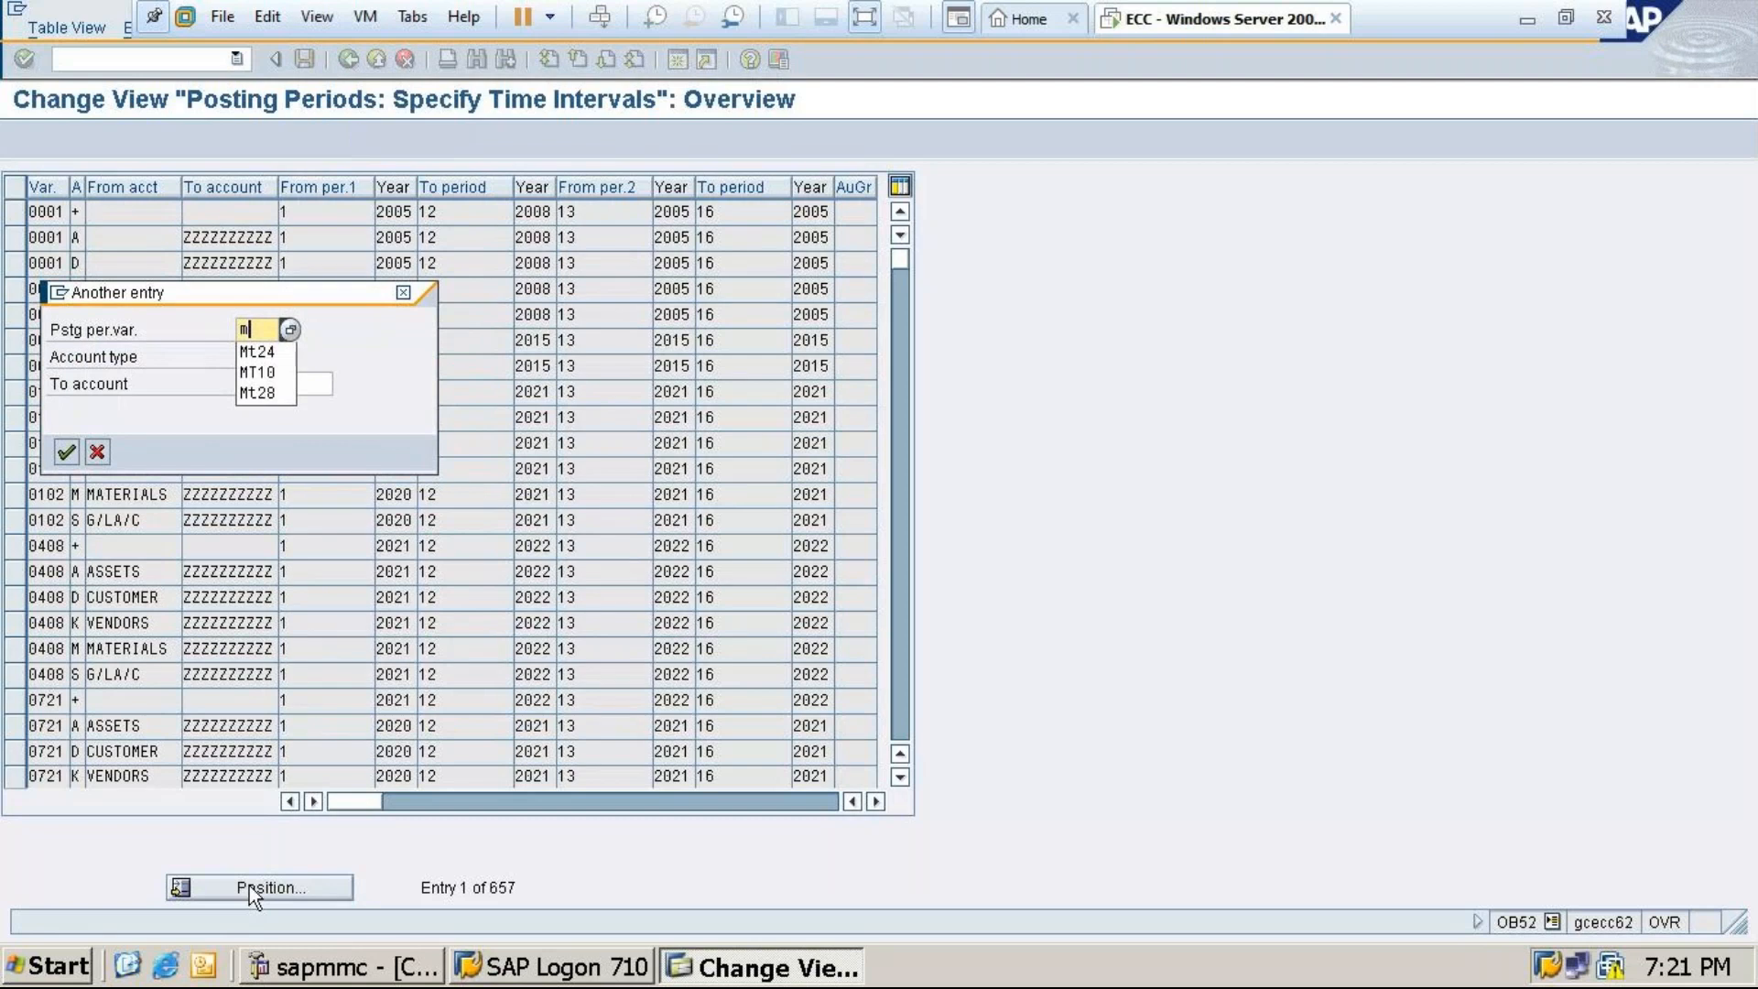
key(BackSpace)
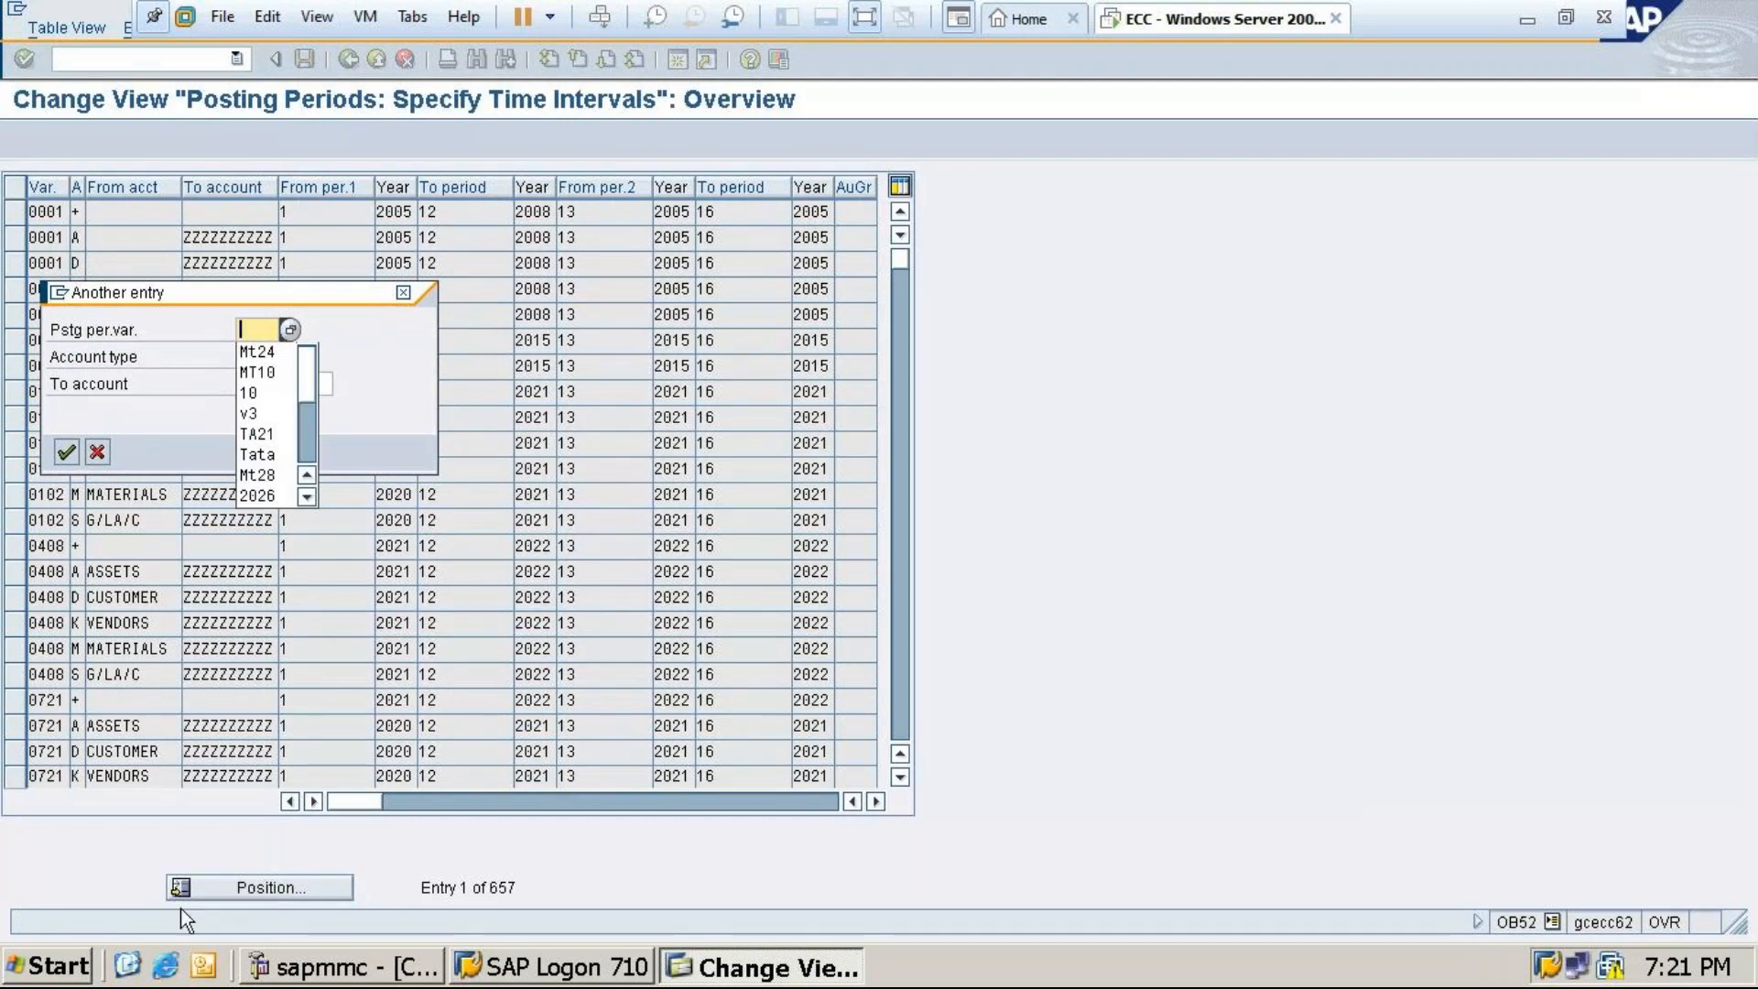
key(Up)
key(Return)
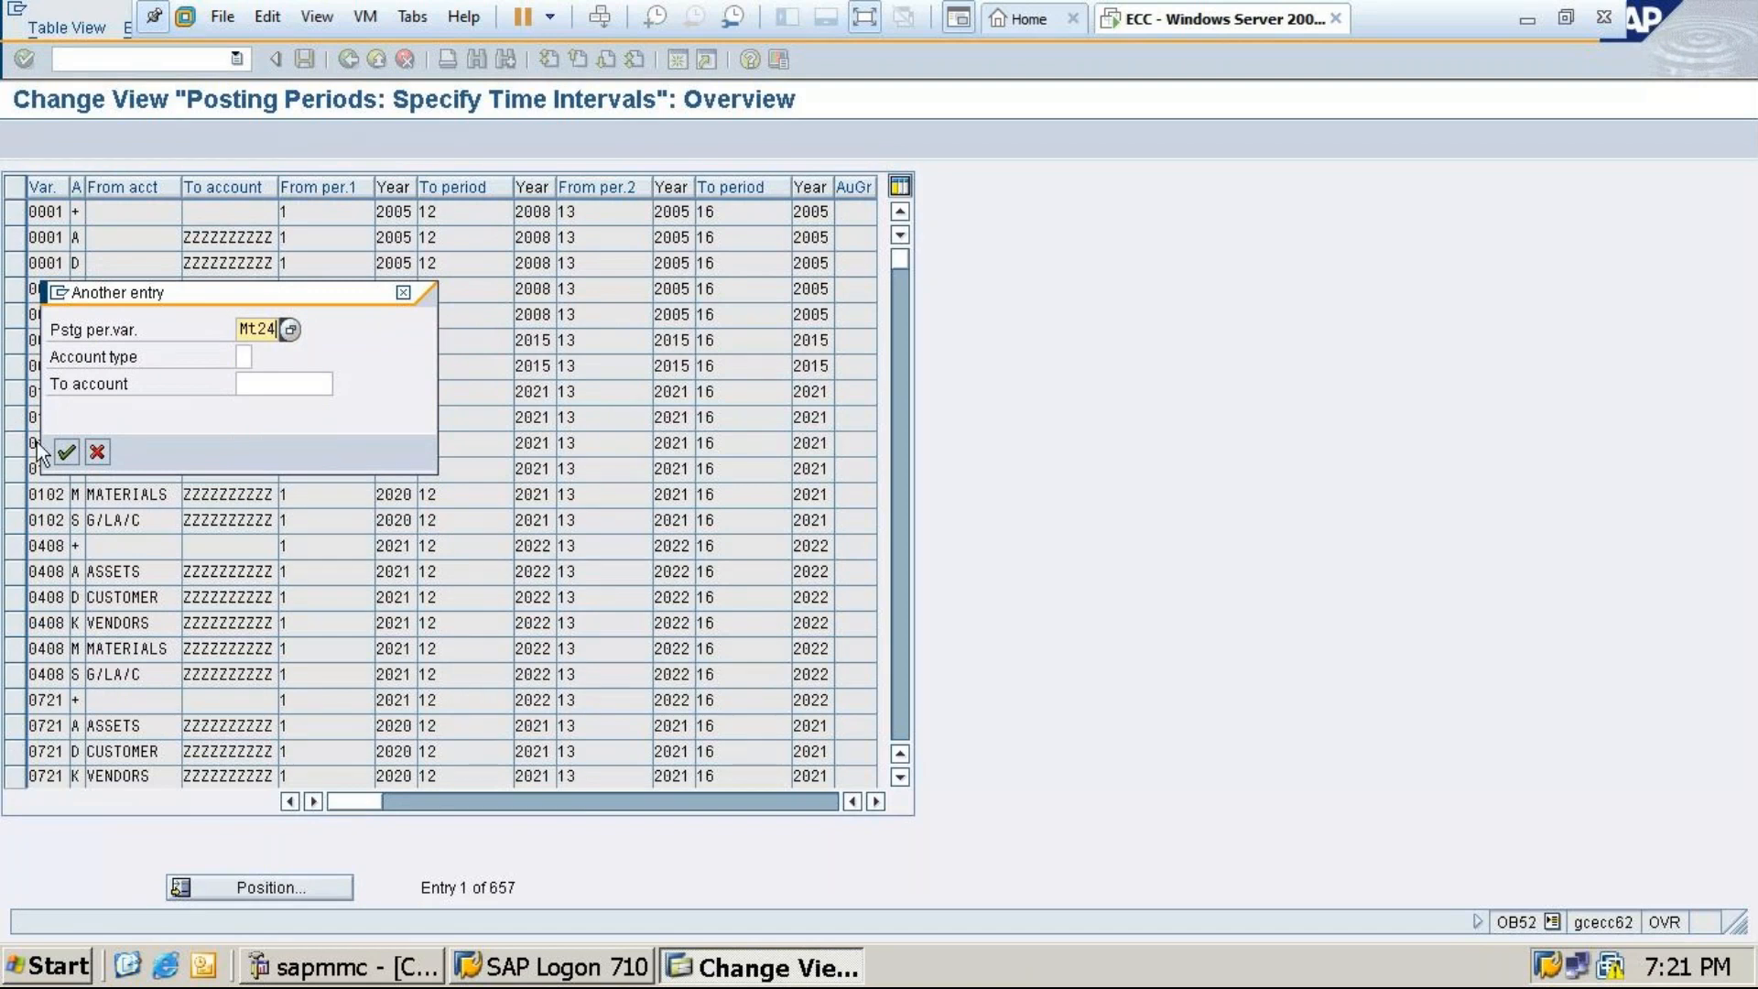
click(65, 451)
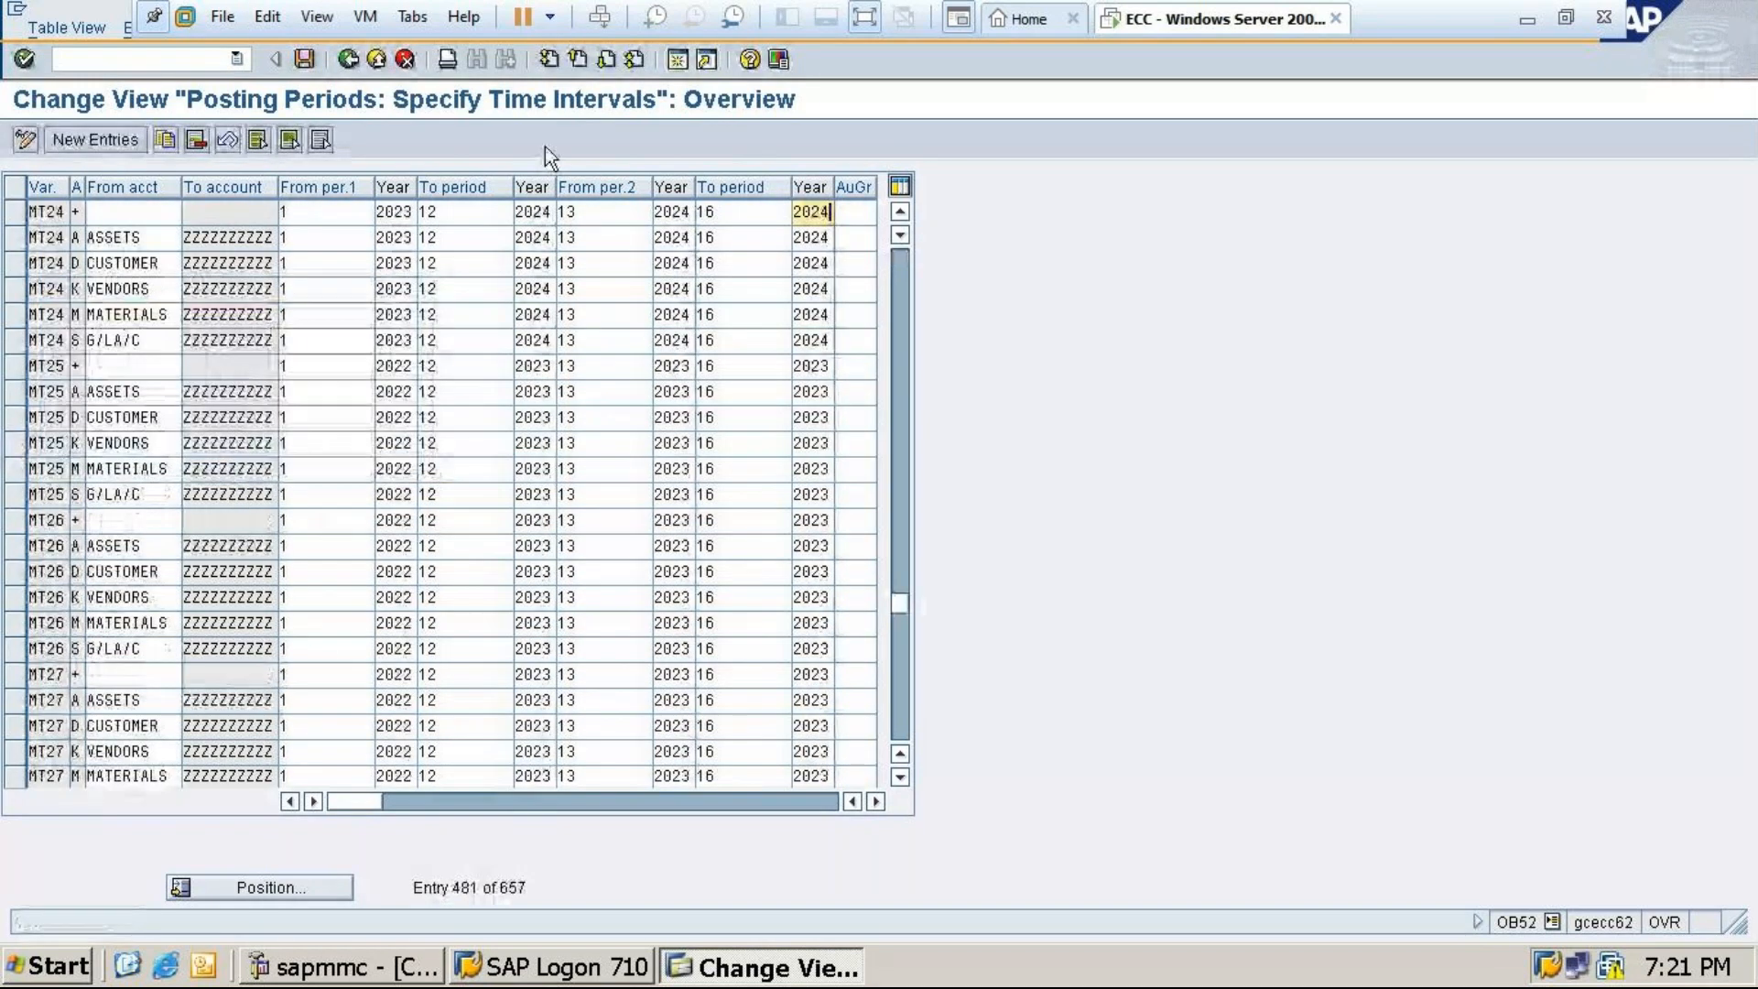
click(307, 60)
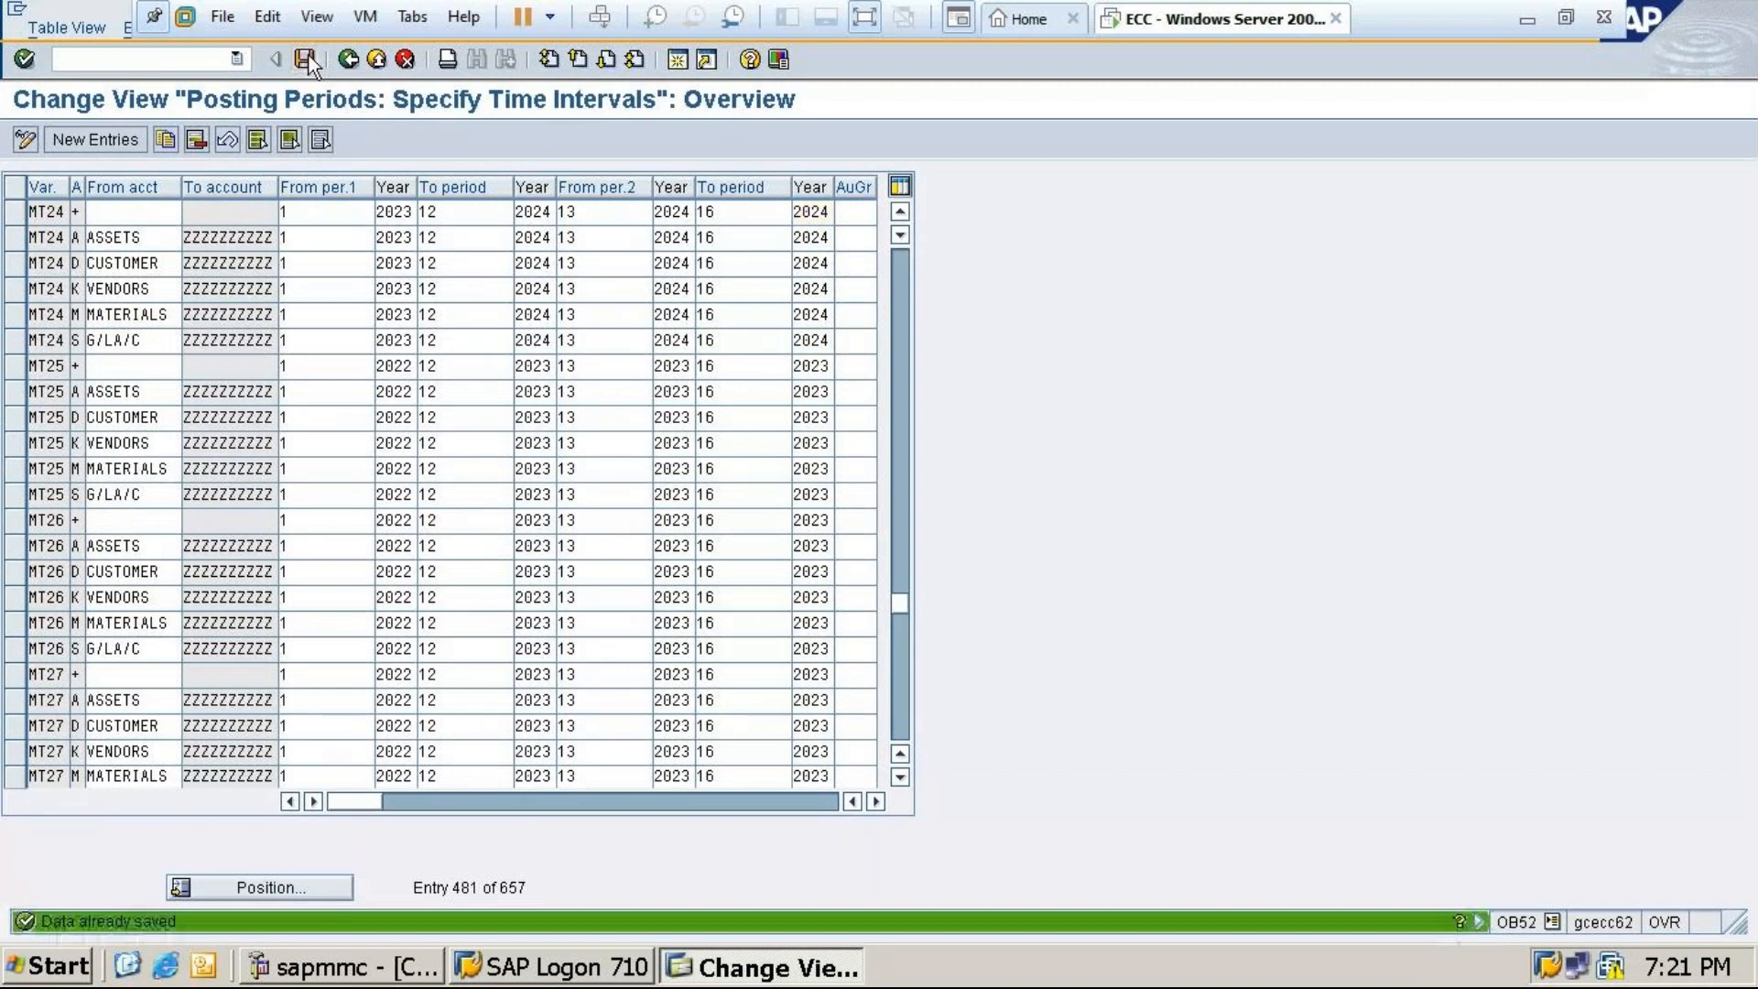
click(350, 59)
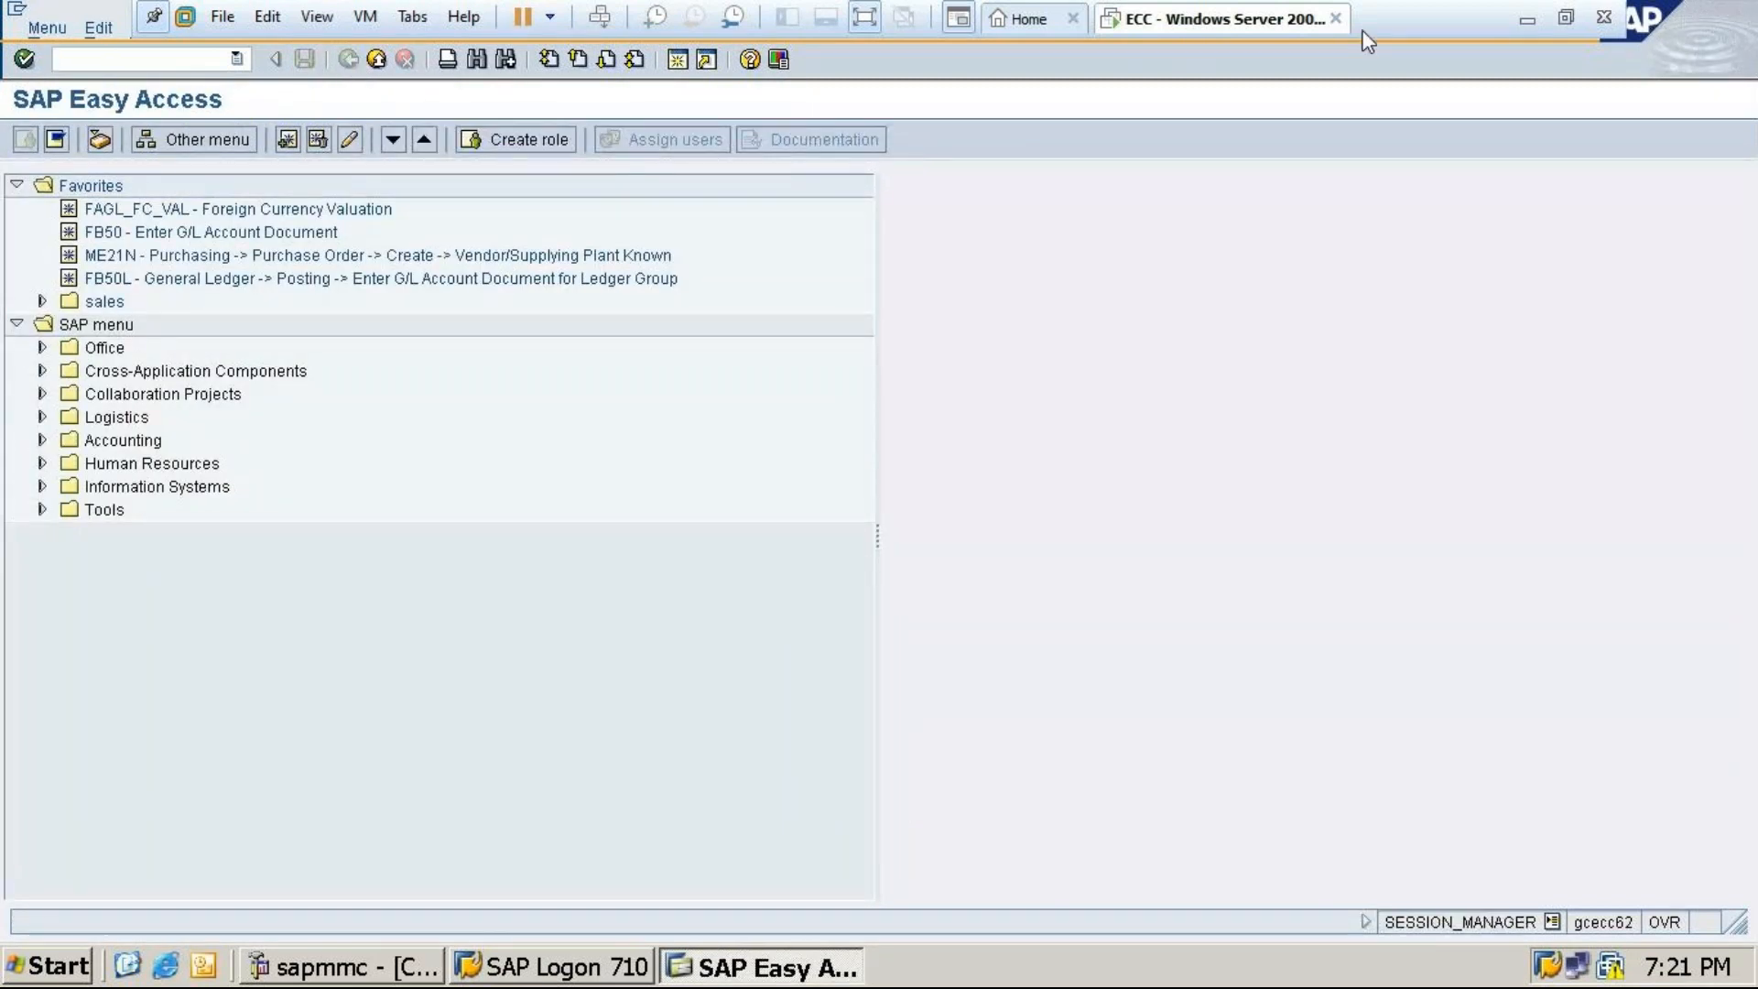
click(1526, 20)
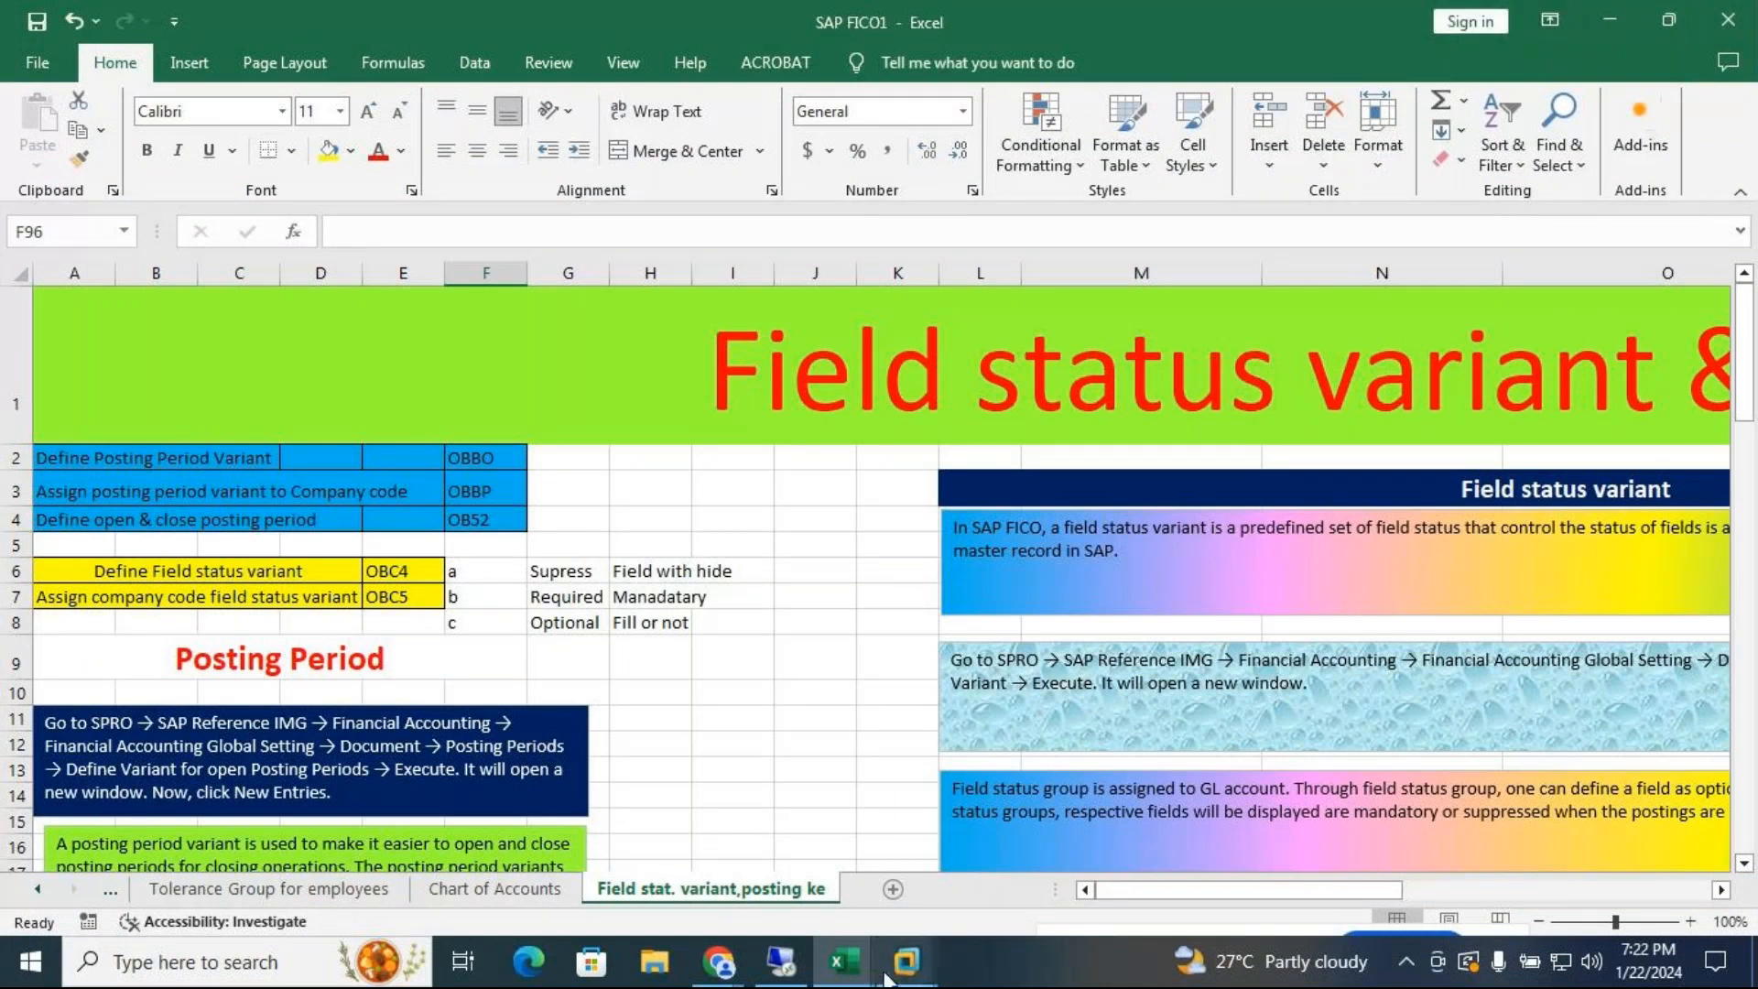
mouse_move(912, 966)
click(1071, 793)
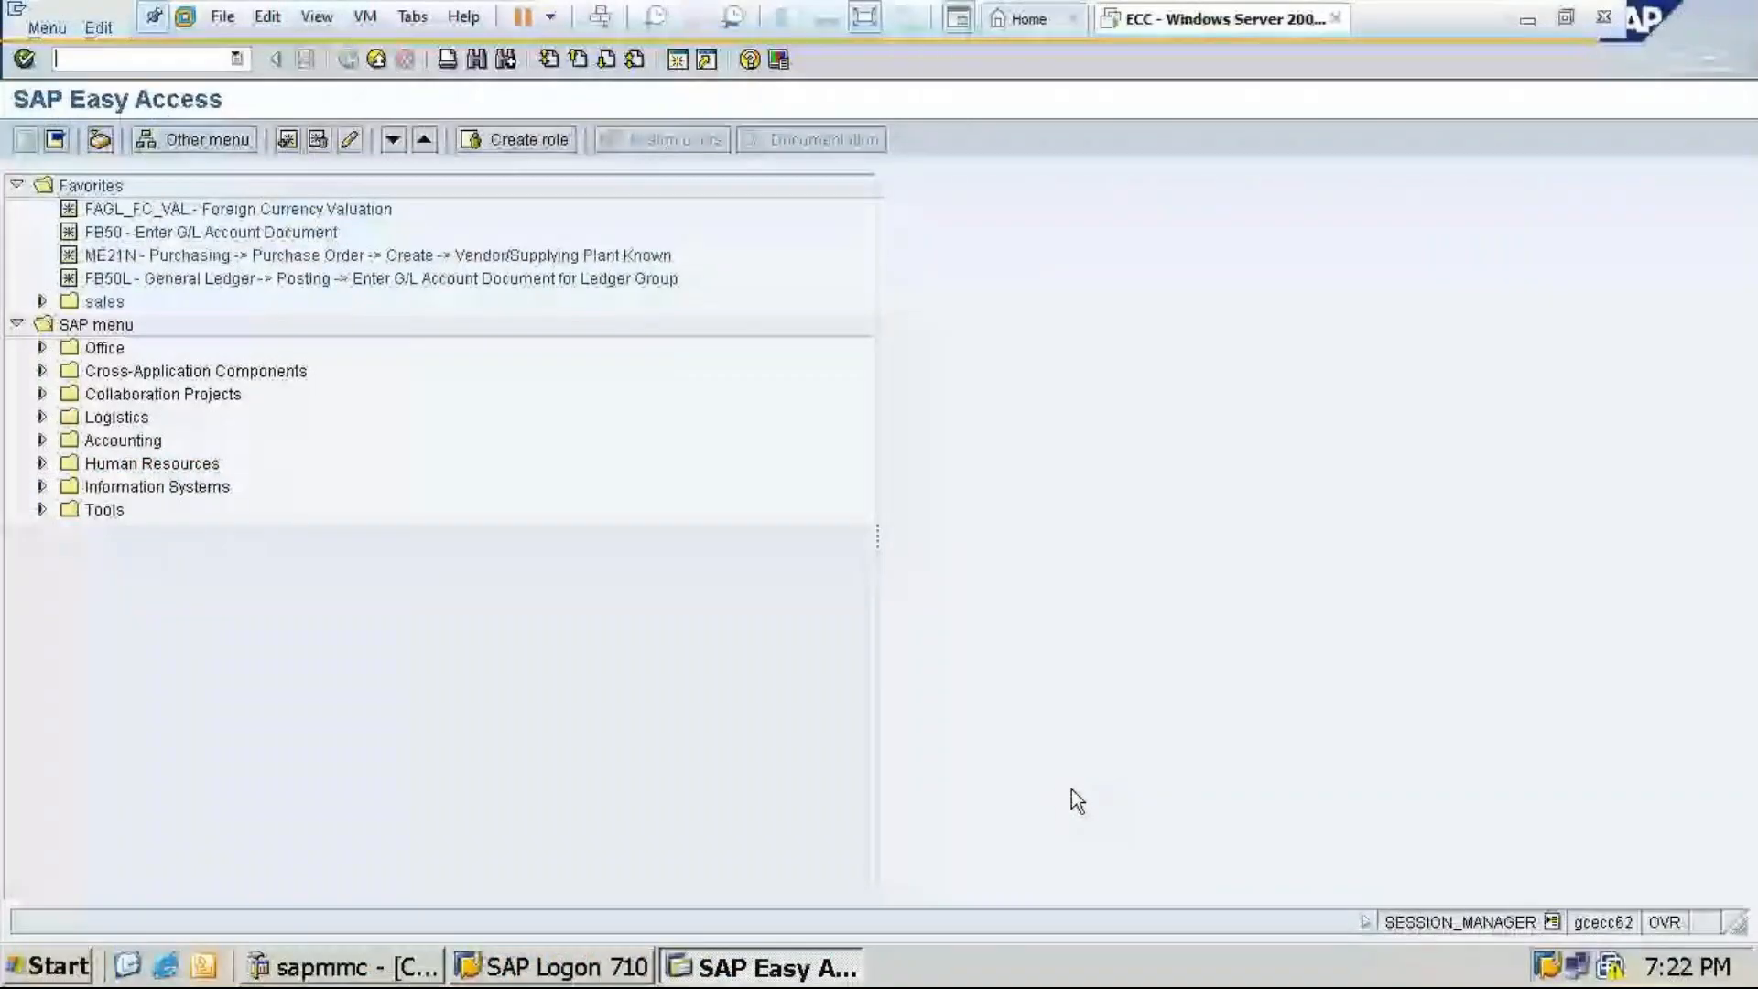
click(131, 58)
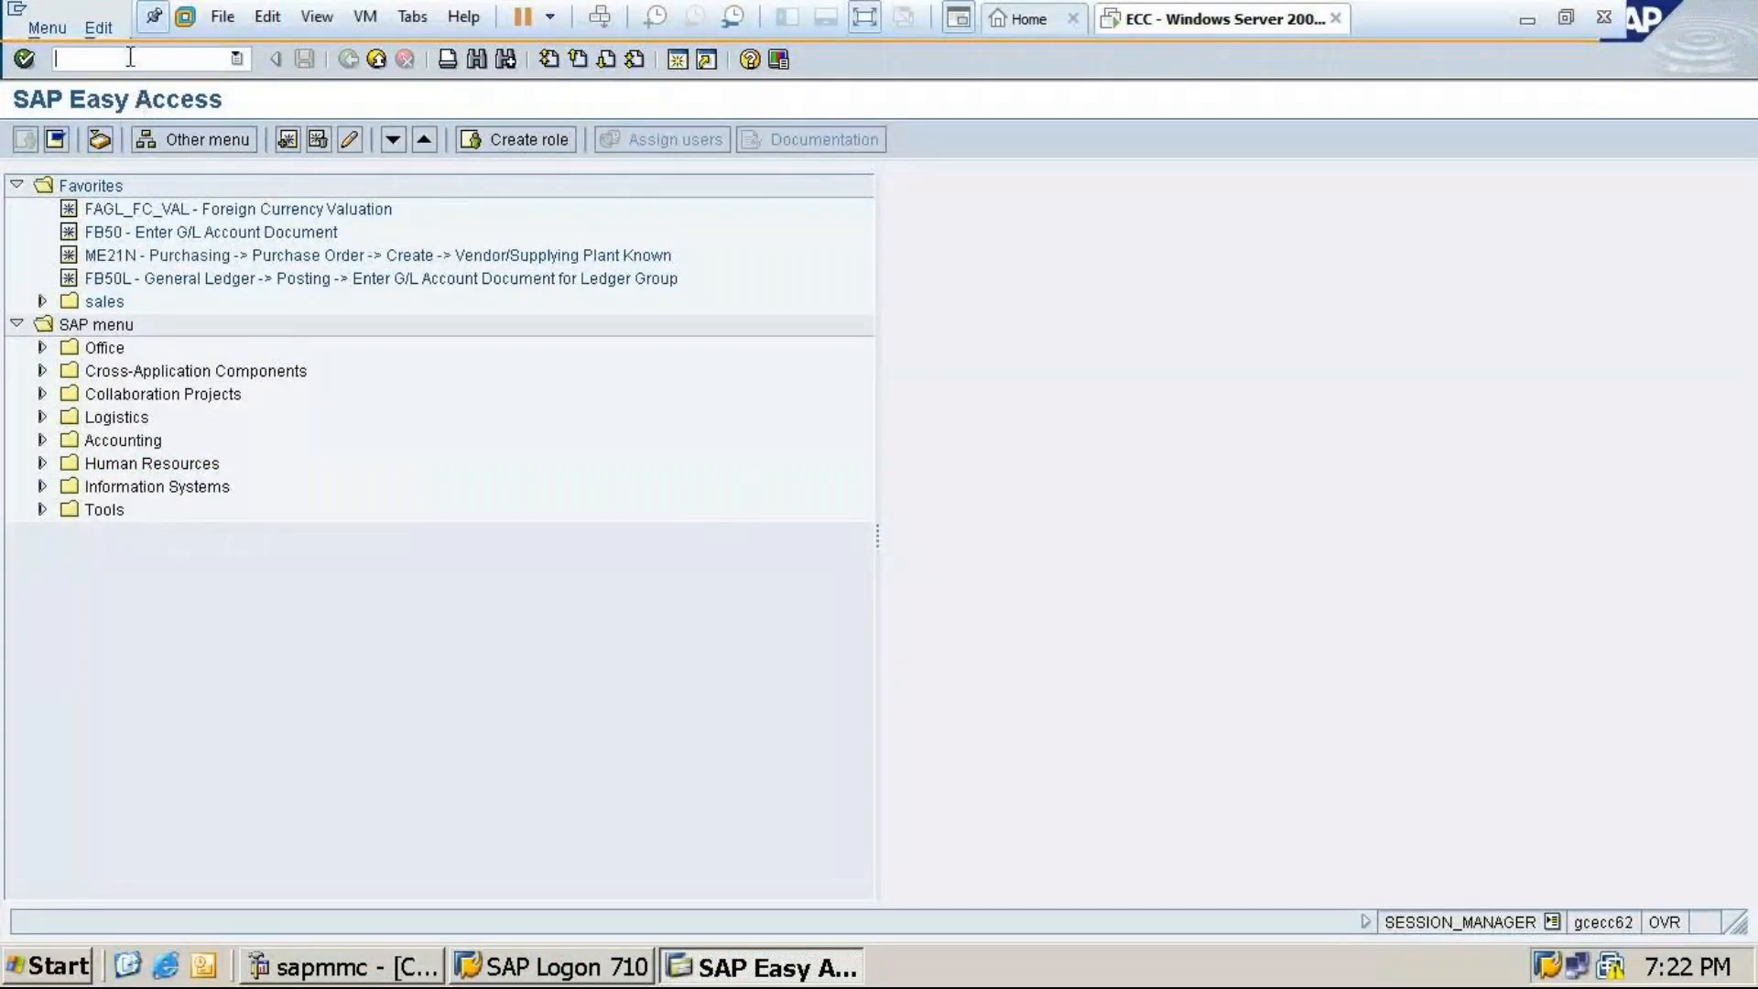
Run /nOBC4 and copy field status variant 0001 as a new entry
text(/nobc4)
key(Return)
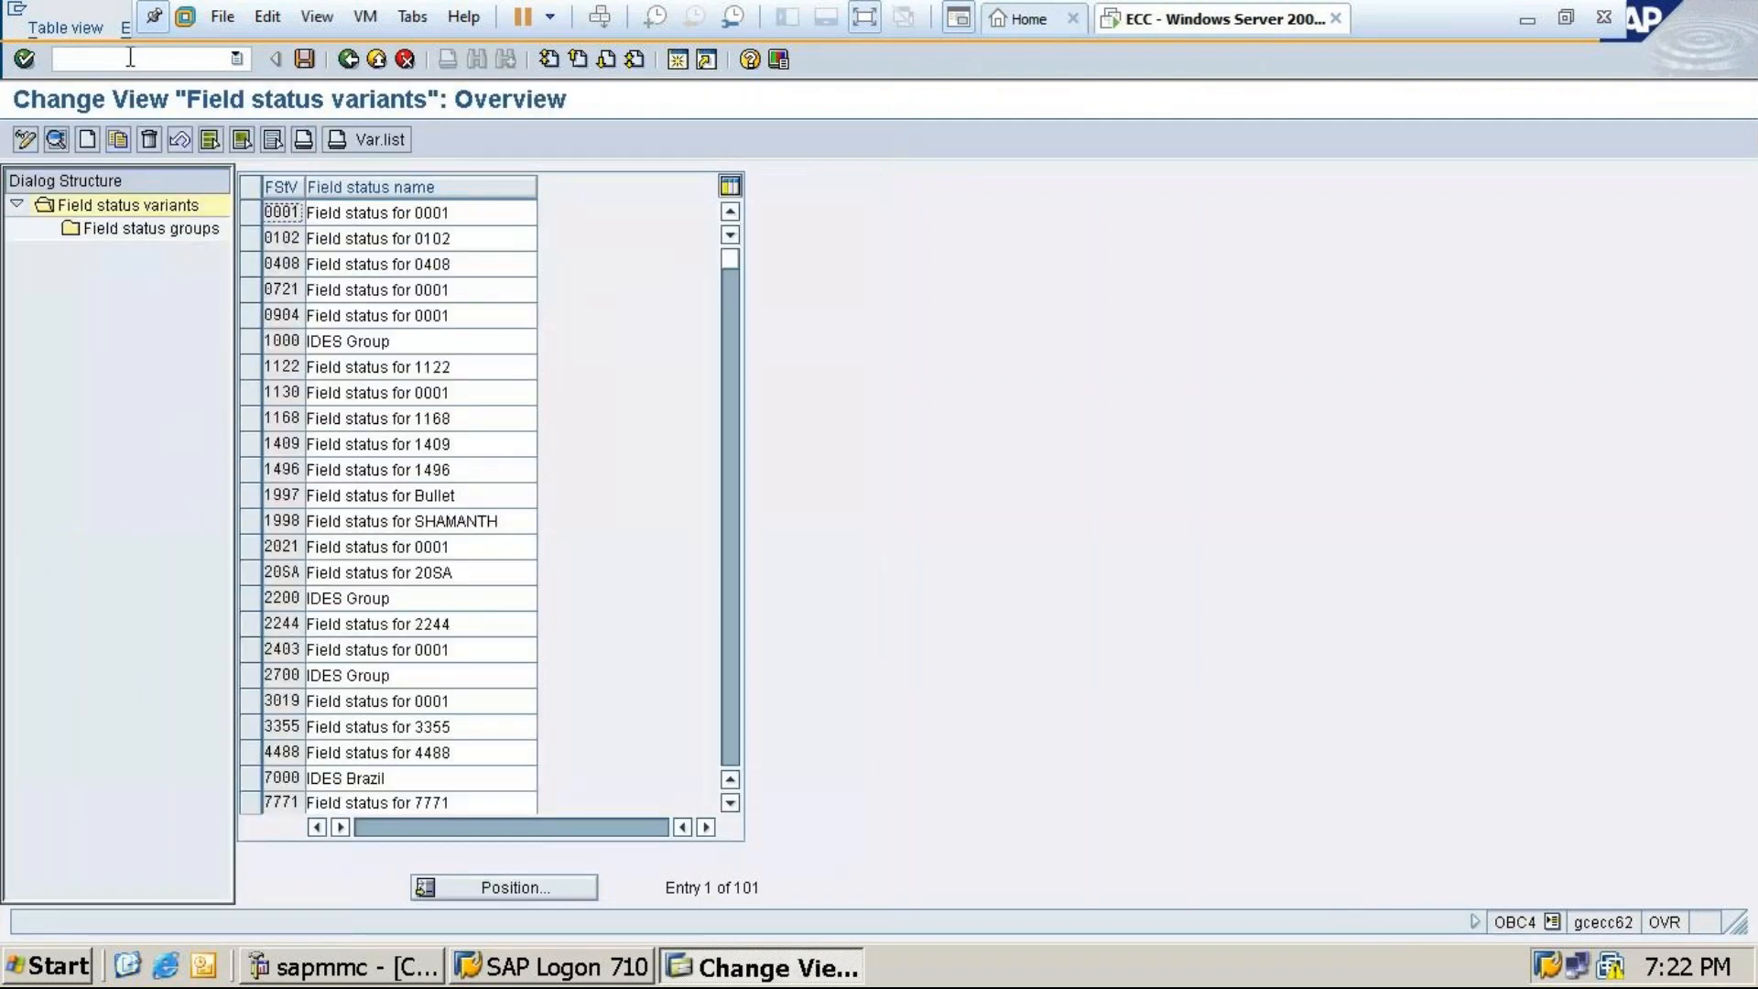
click(252, 212)
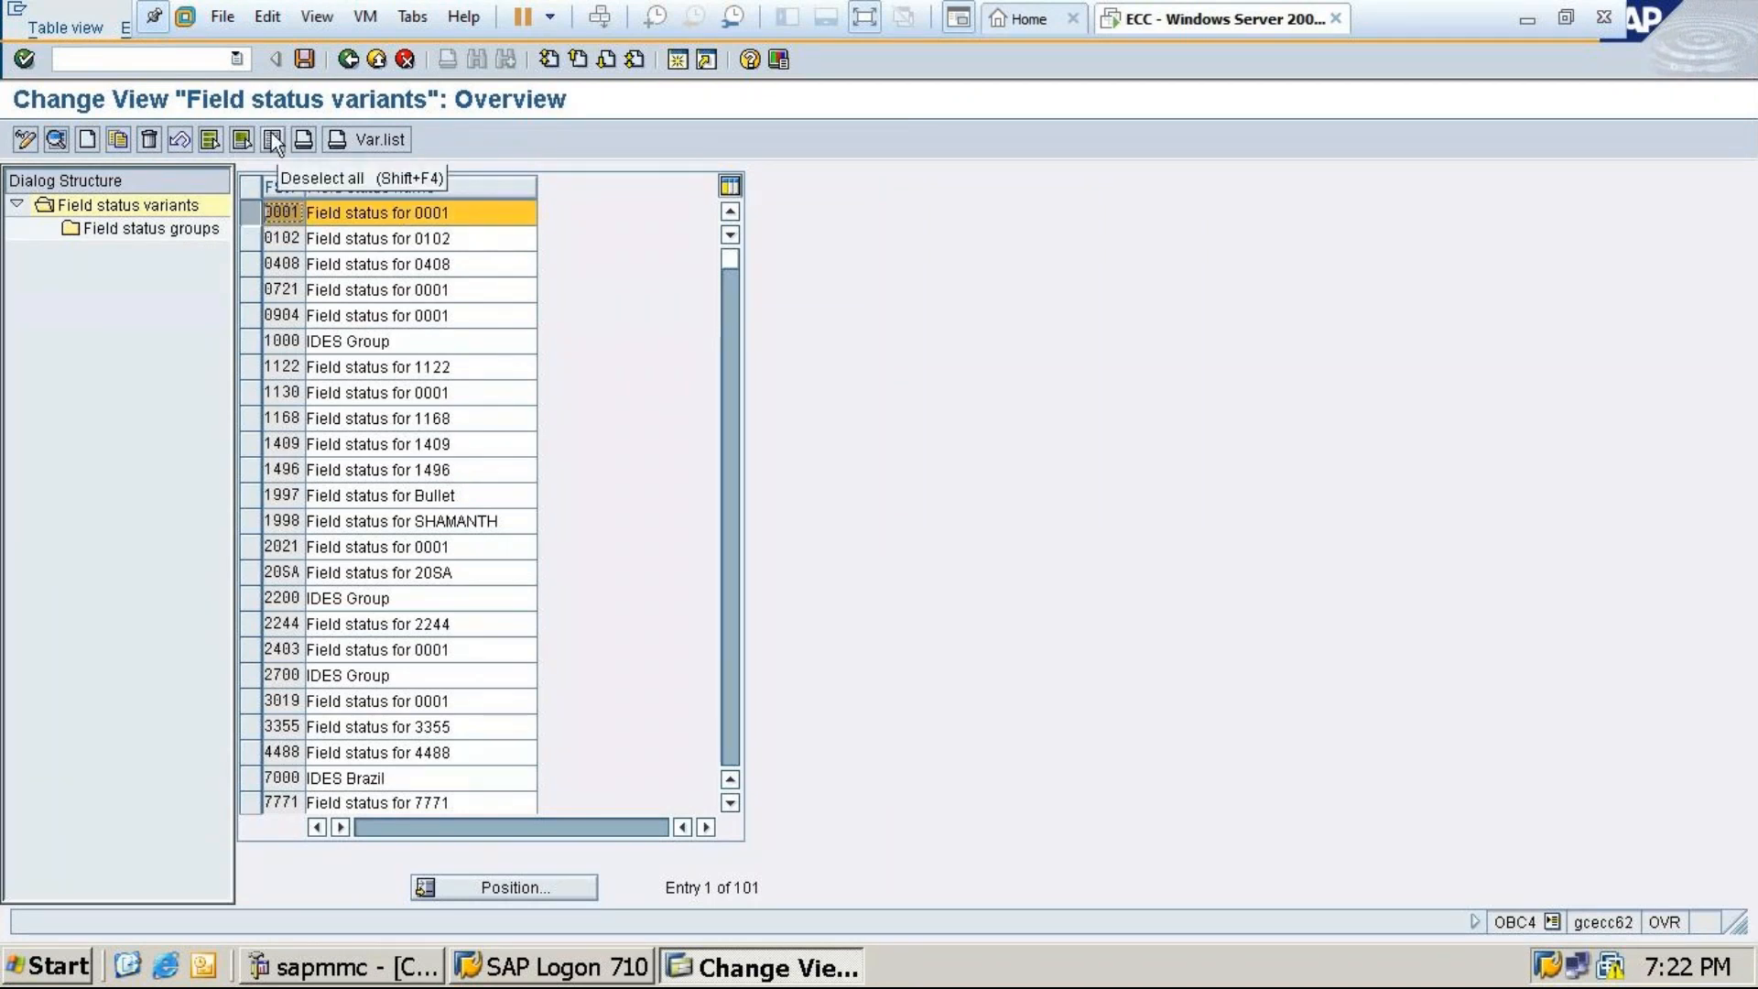
click(119, 140)
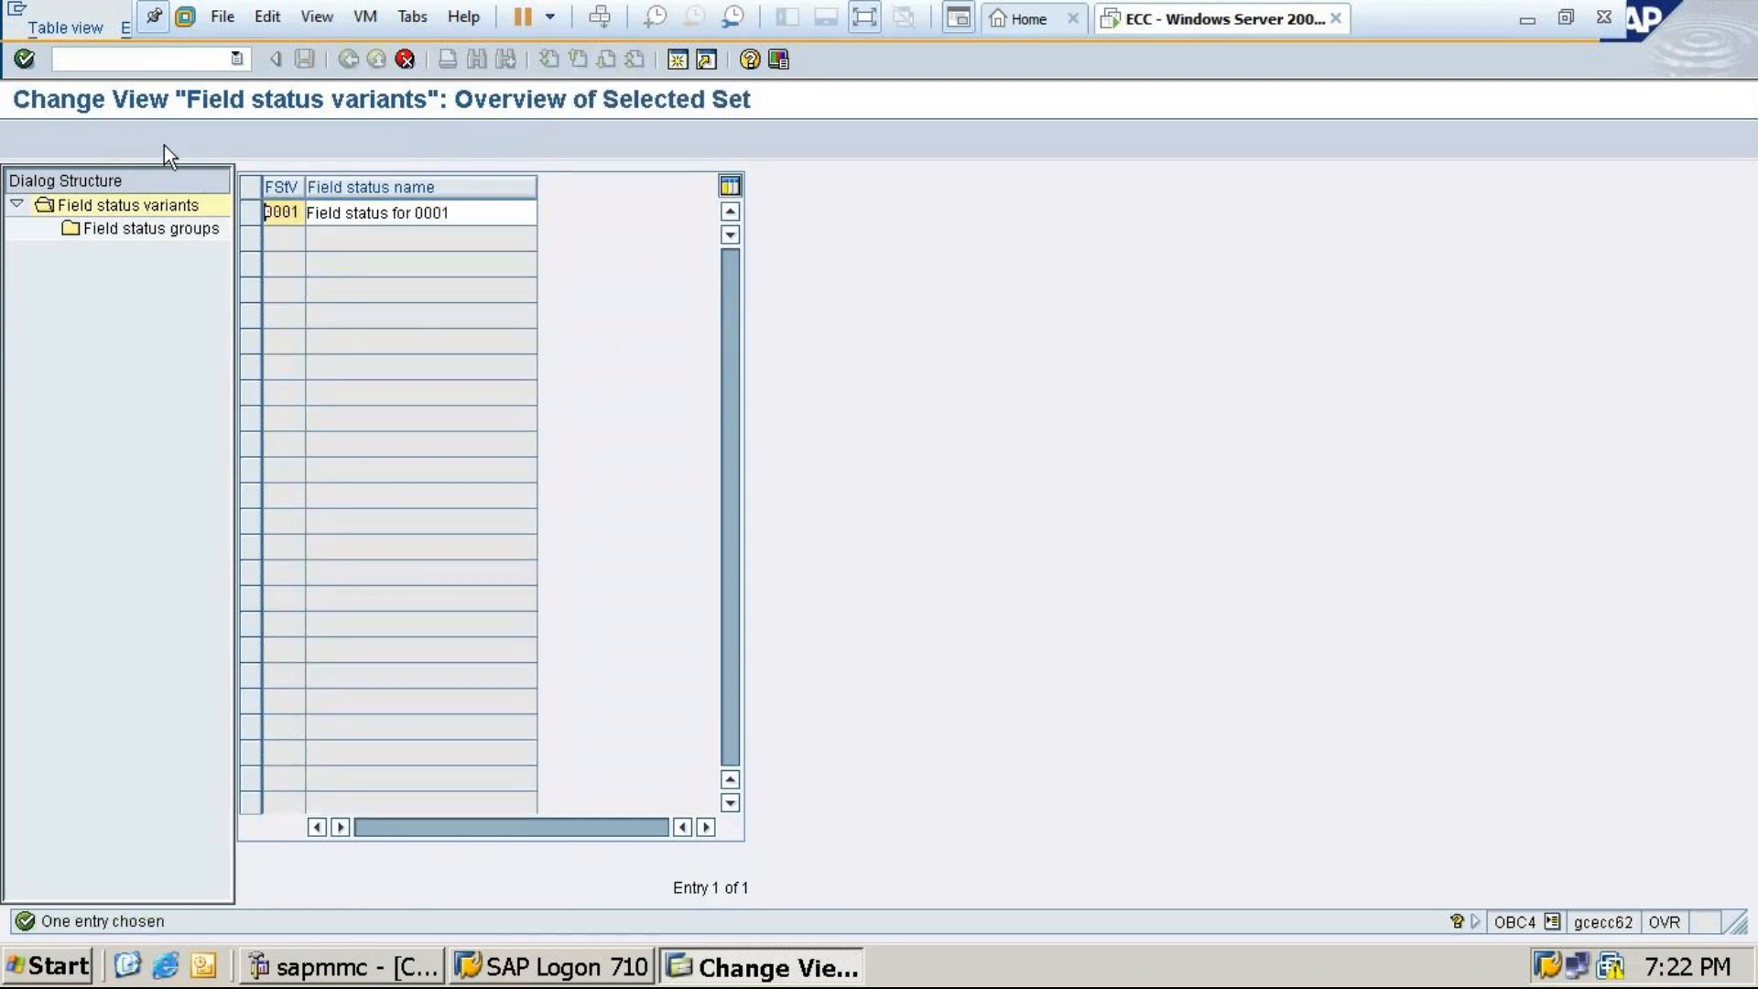
Name the copy MT24 with description 'Field status for MT24'
click(298, 212)
key(BackSpace)
key(BackSpace)
key(BackSpace)
key(BackSpace)
text(MT24)
click(464, 218)
key(BackSpace)
key(BackSpace)
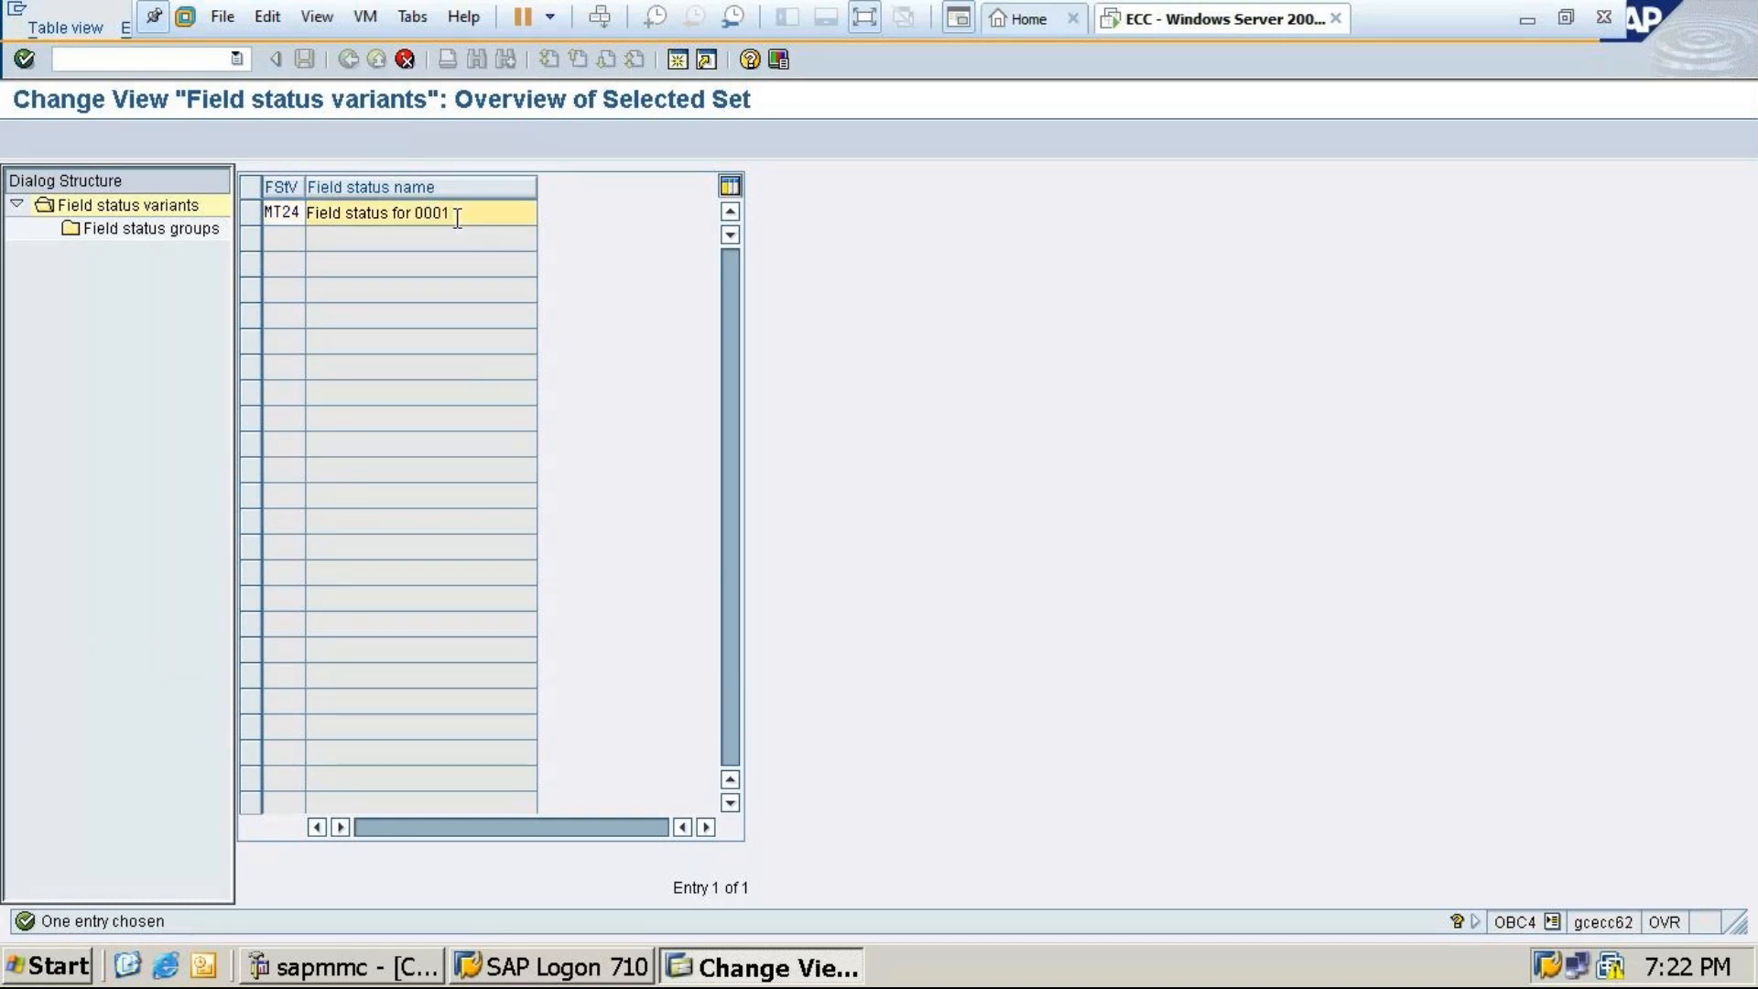
key(BackSpace)
key(BackSpace)
text(MT)
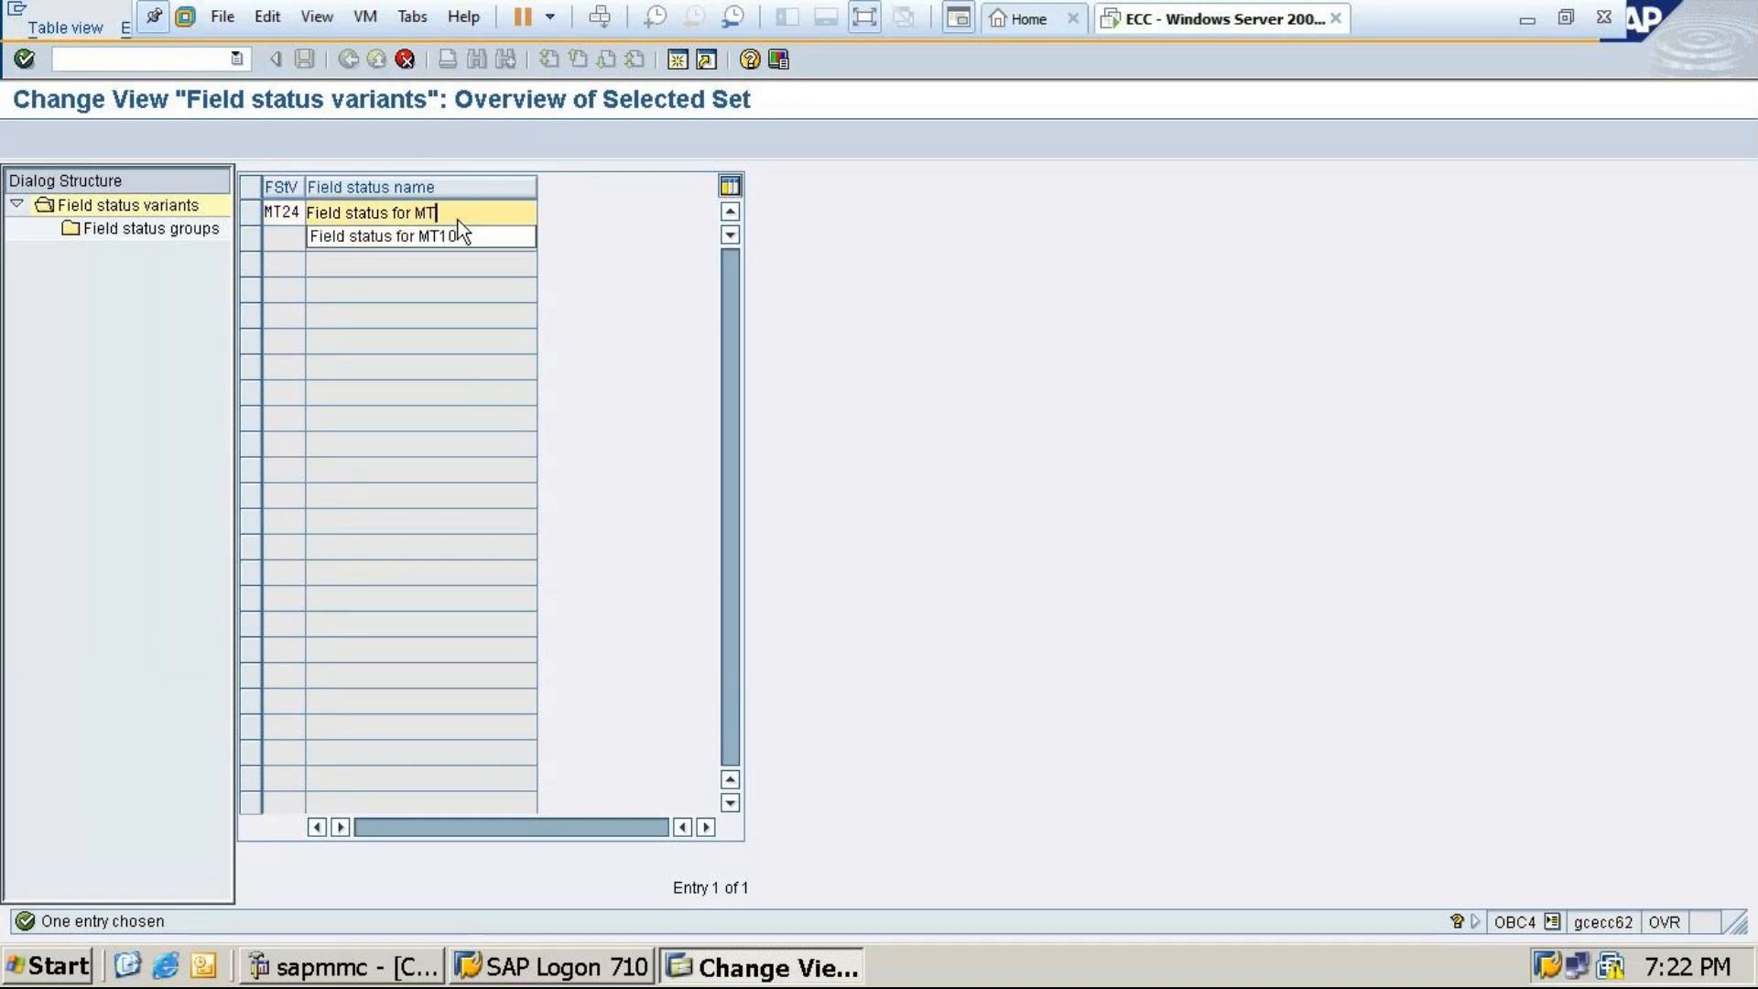
text(24)
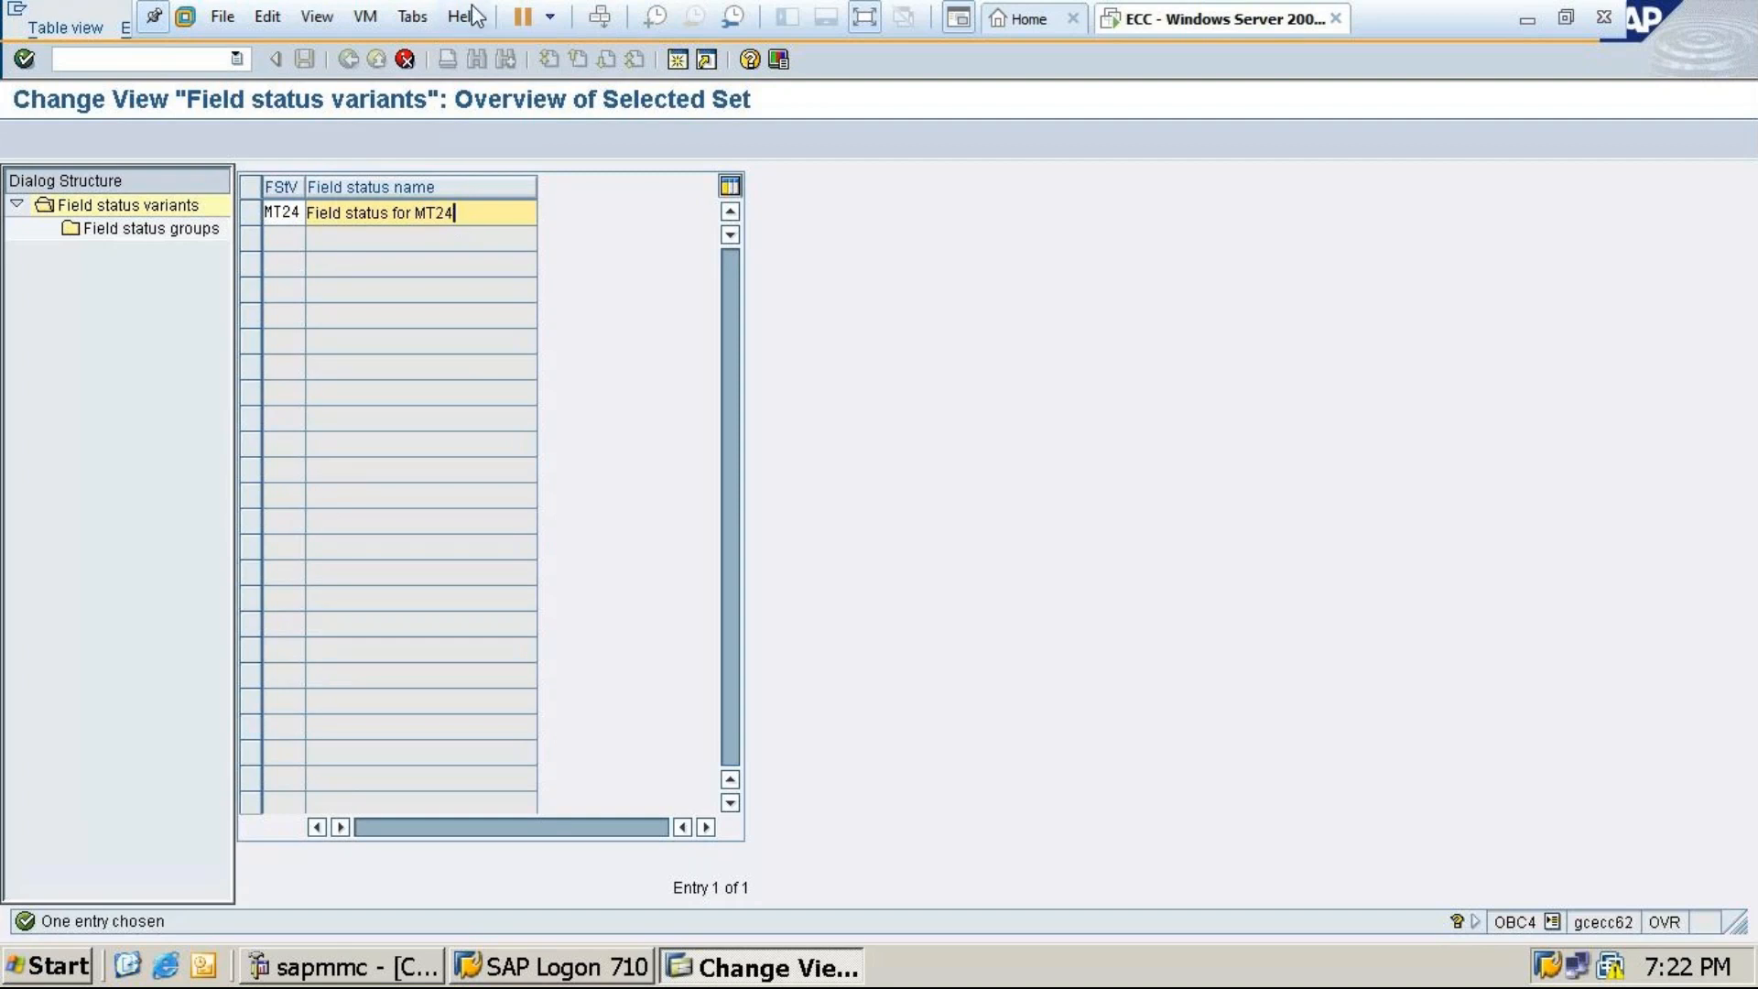
key(Return)
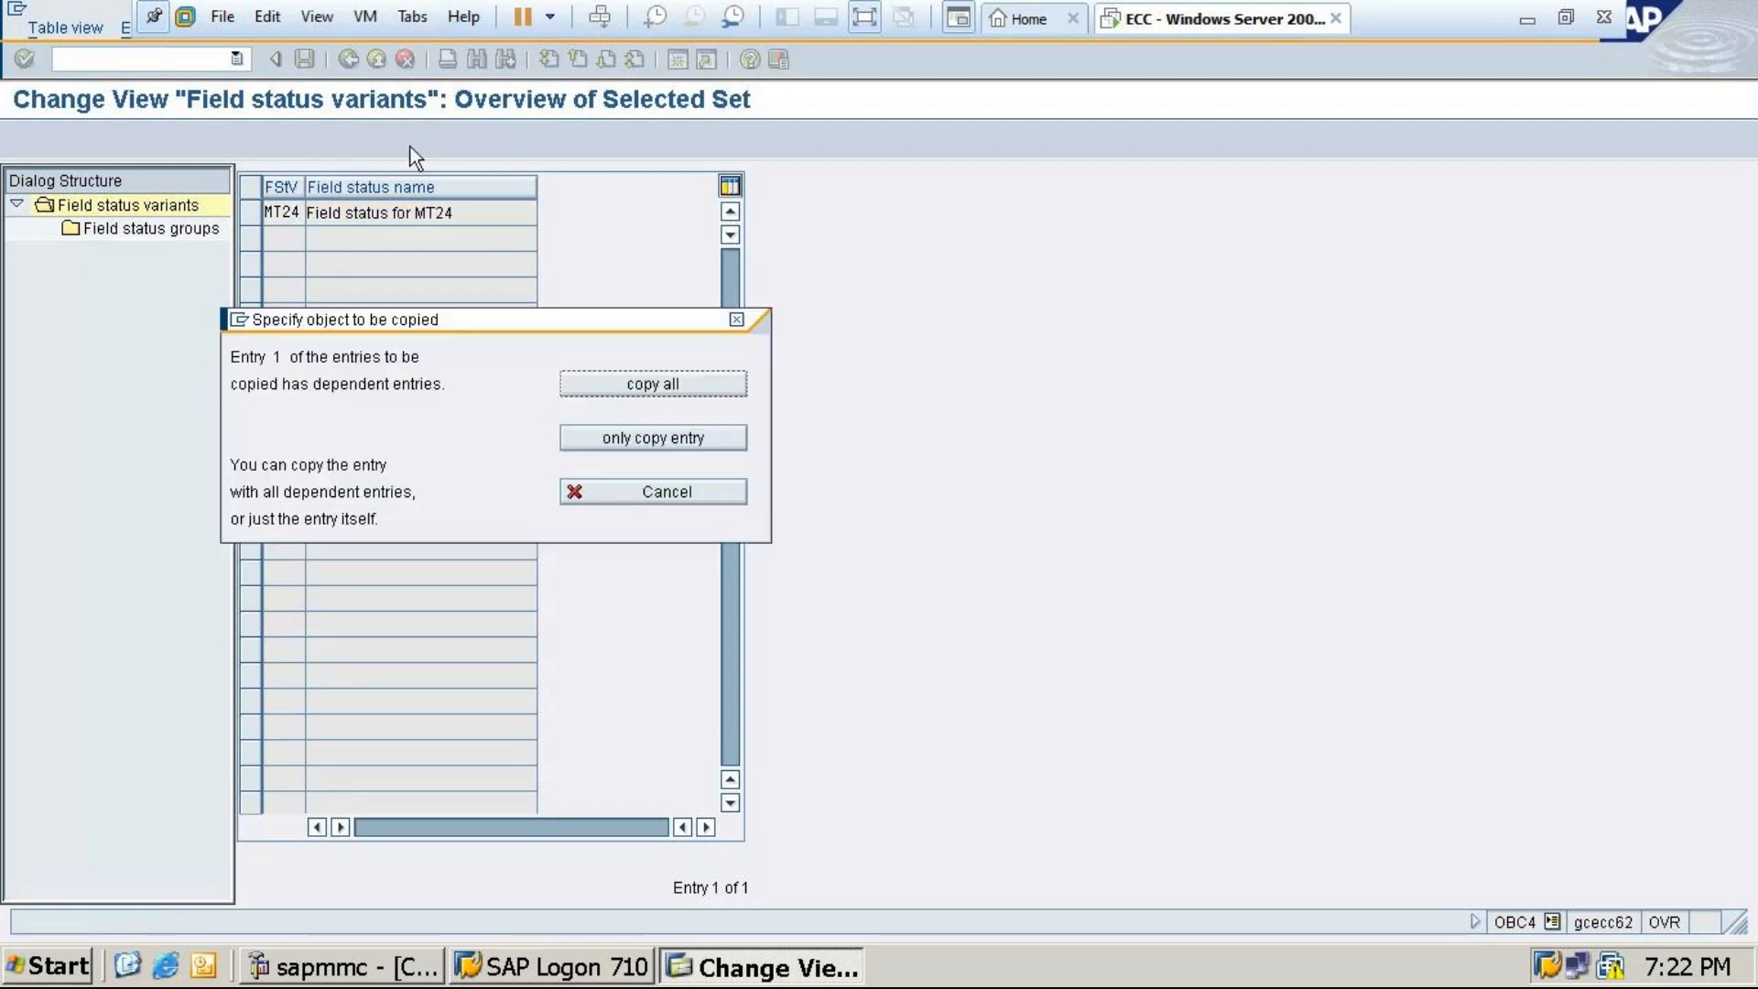
Copy all 41 dependent entries, save under the customizing request, and select MT24
click(630, 372)
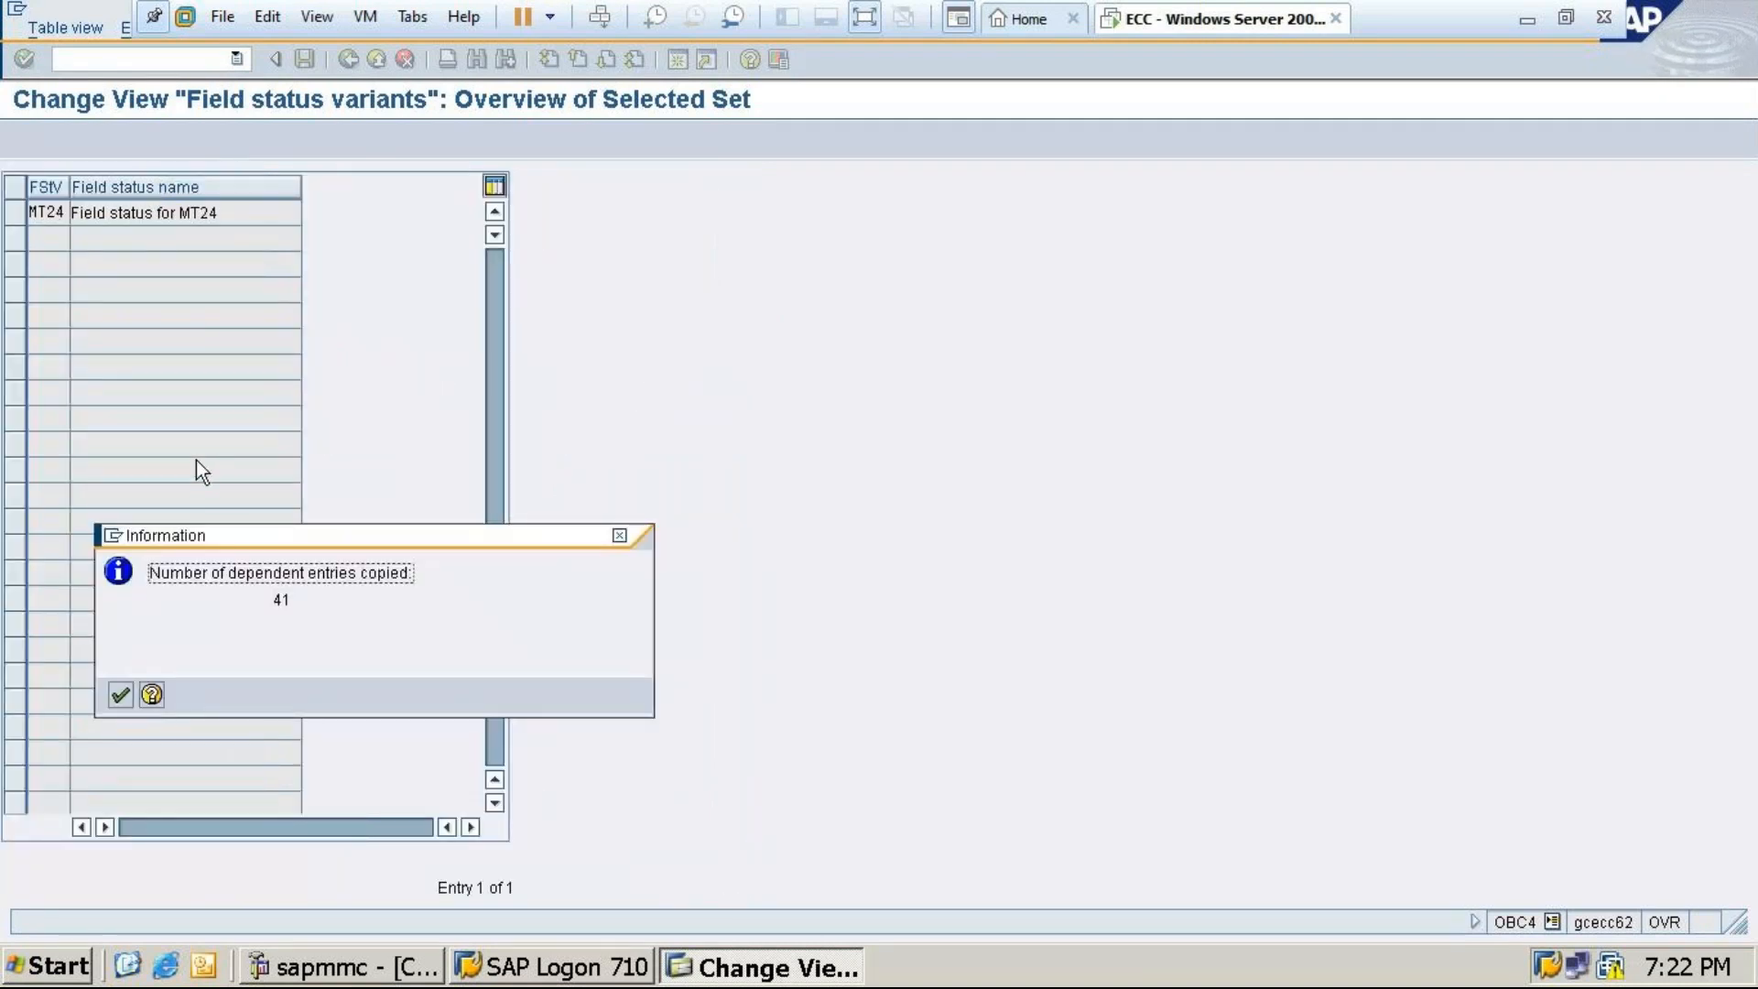
click(117, 695)
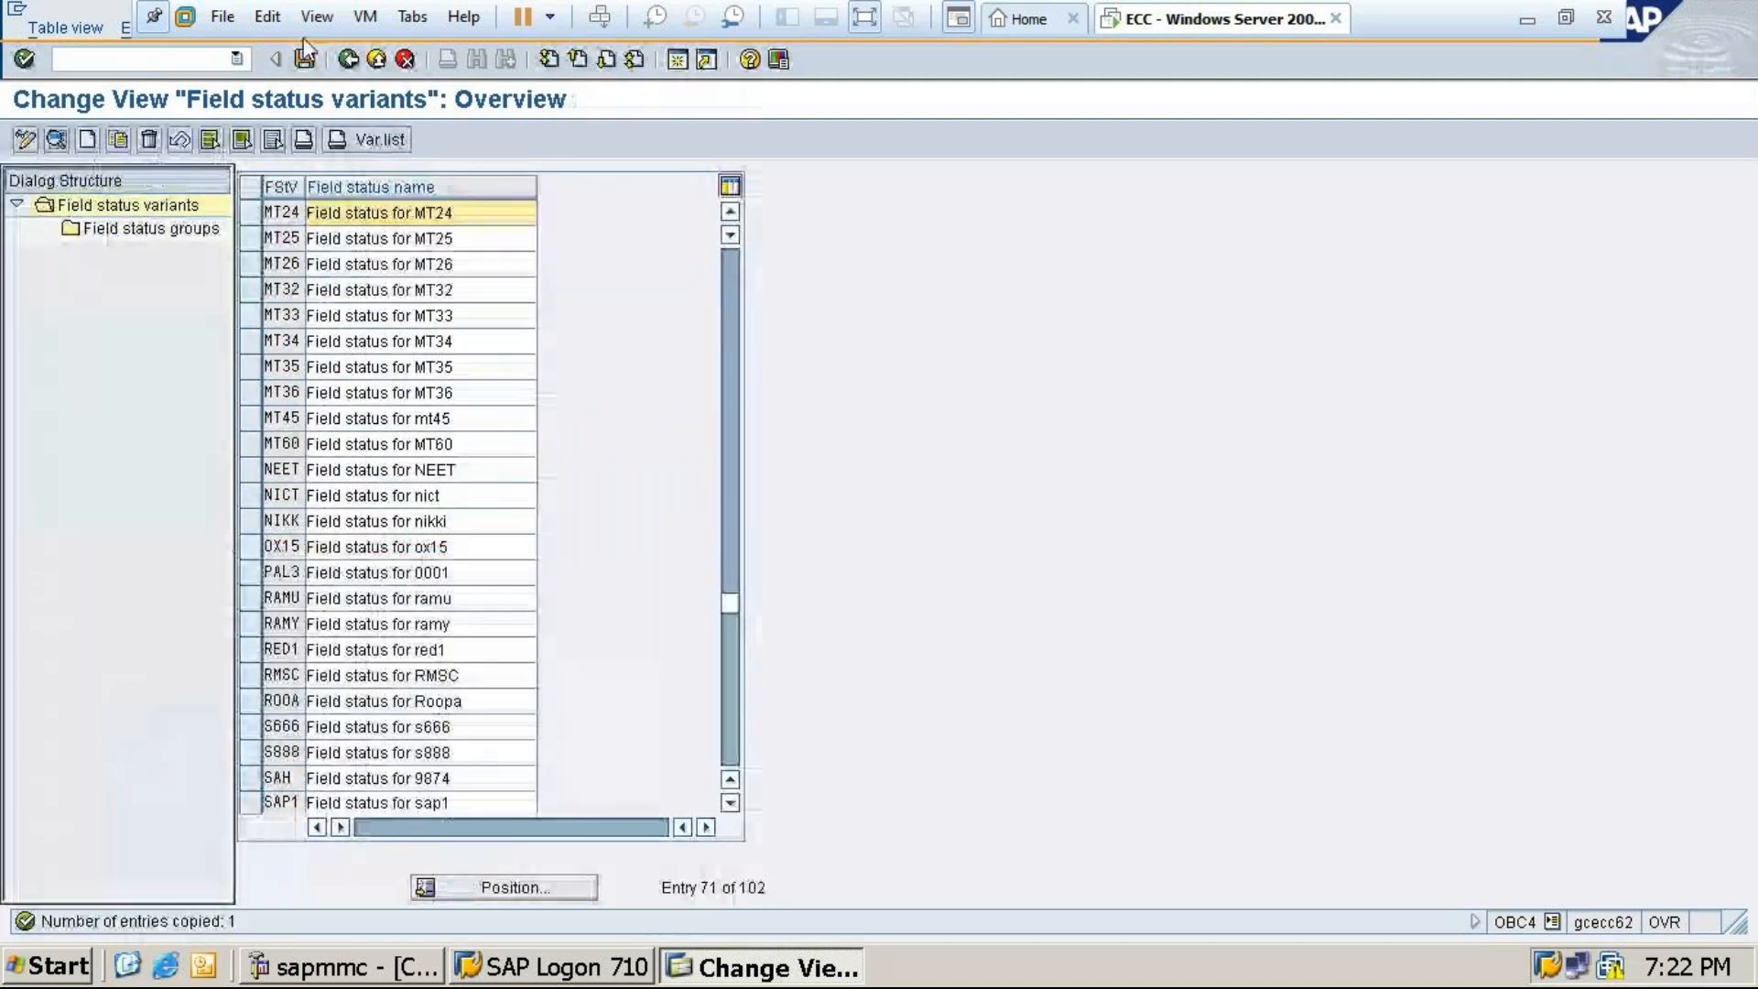
click(307, 62)
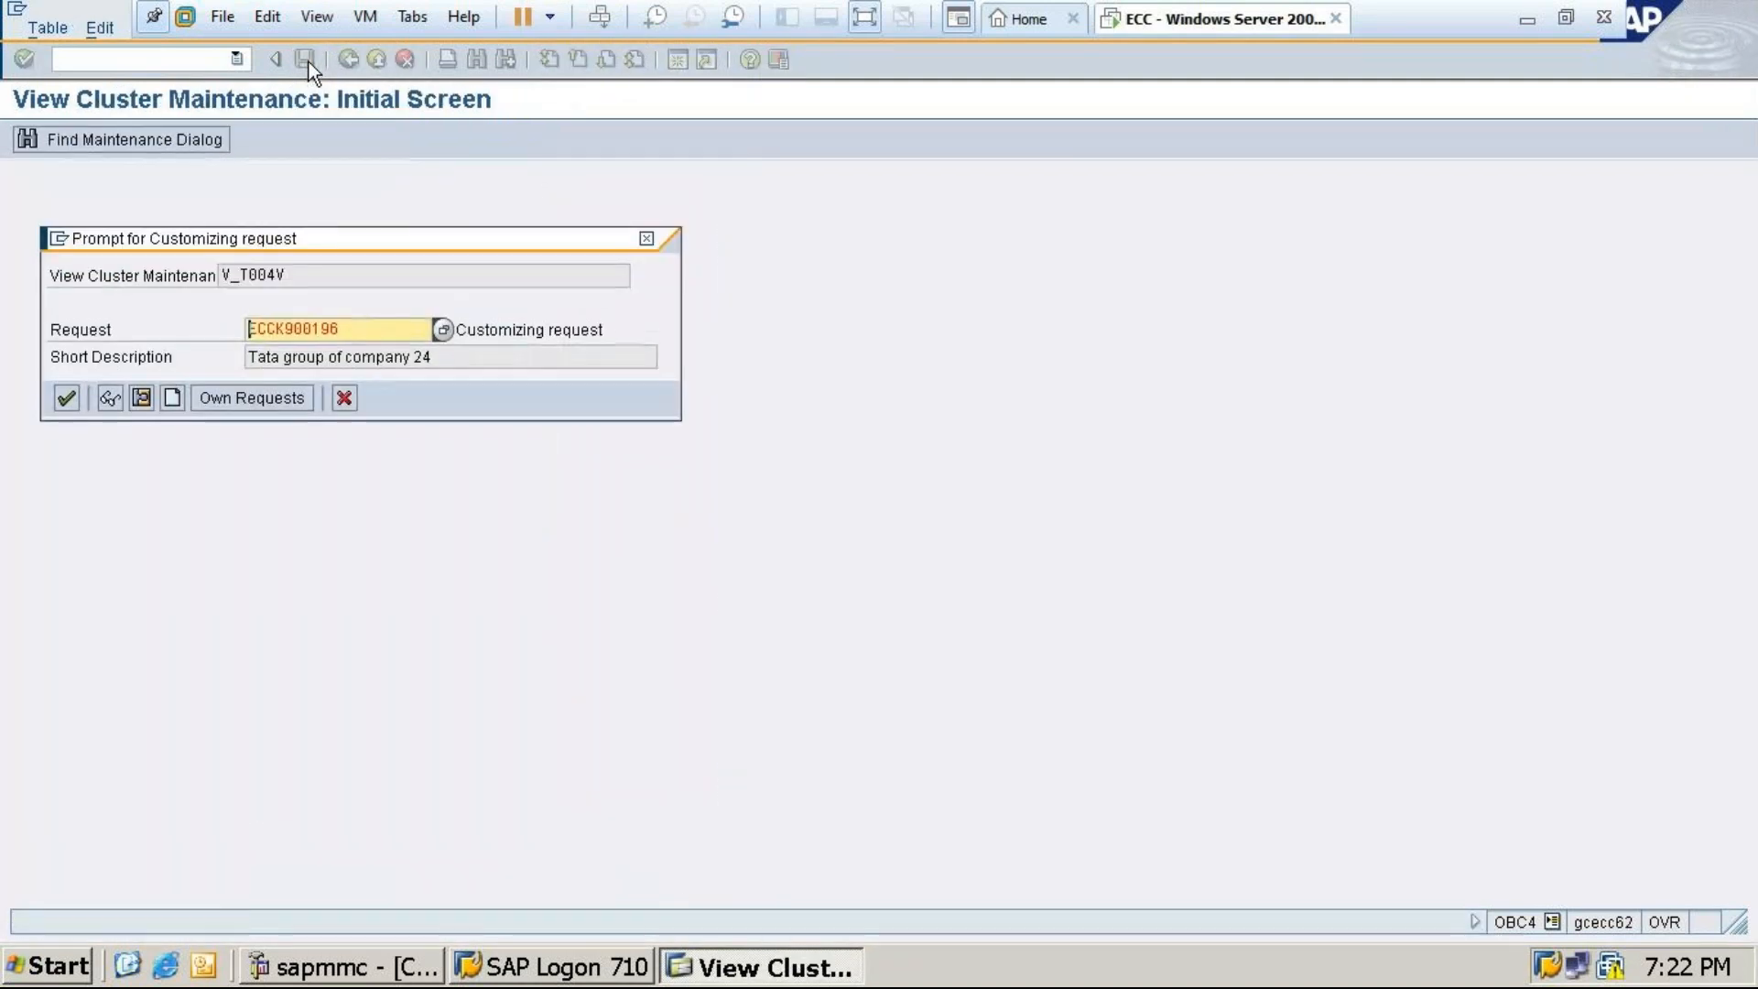
click(69, 399)
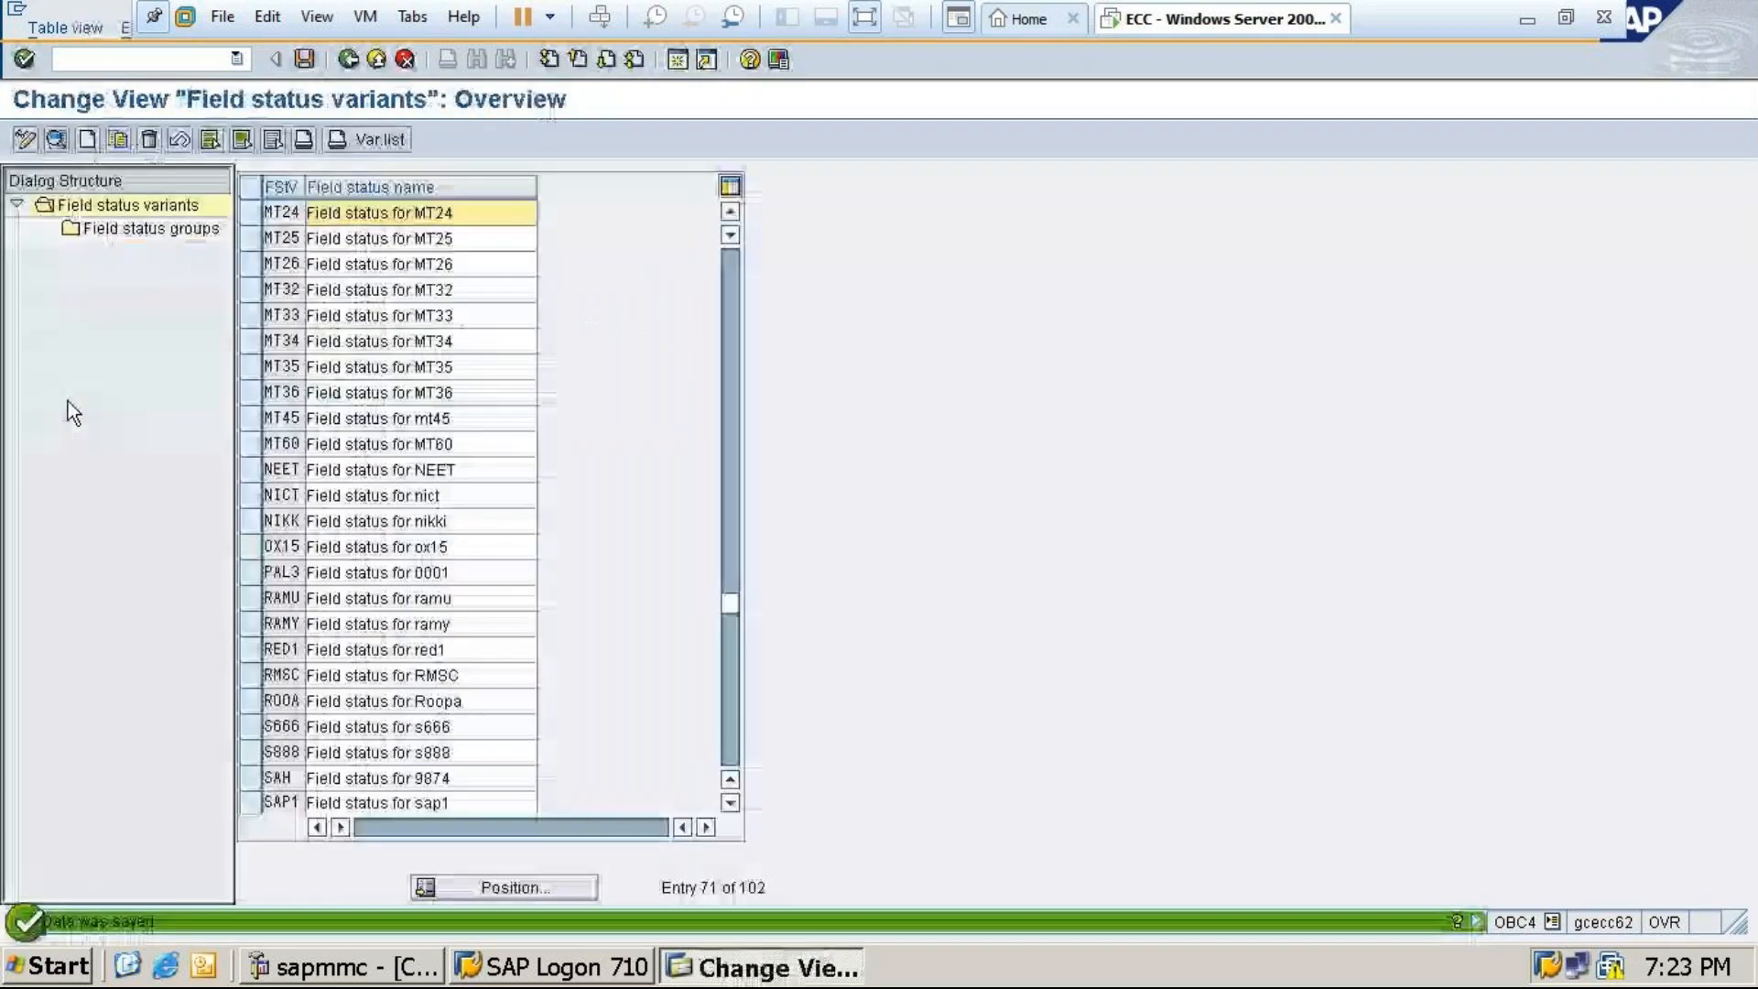
click(252, 209)
Make Assignment number a required entry in G001's General data and save
double_click(148, 229)
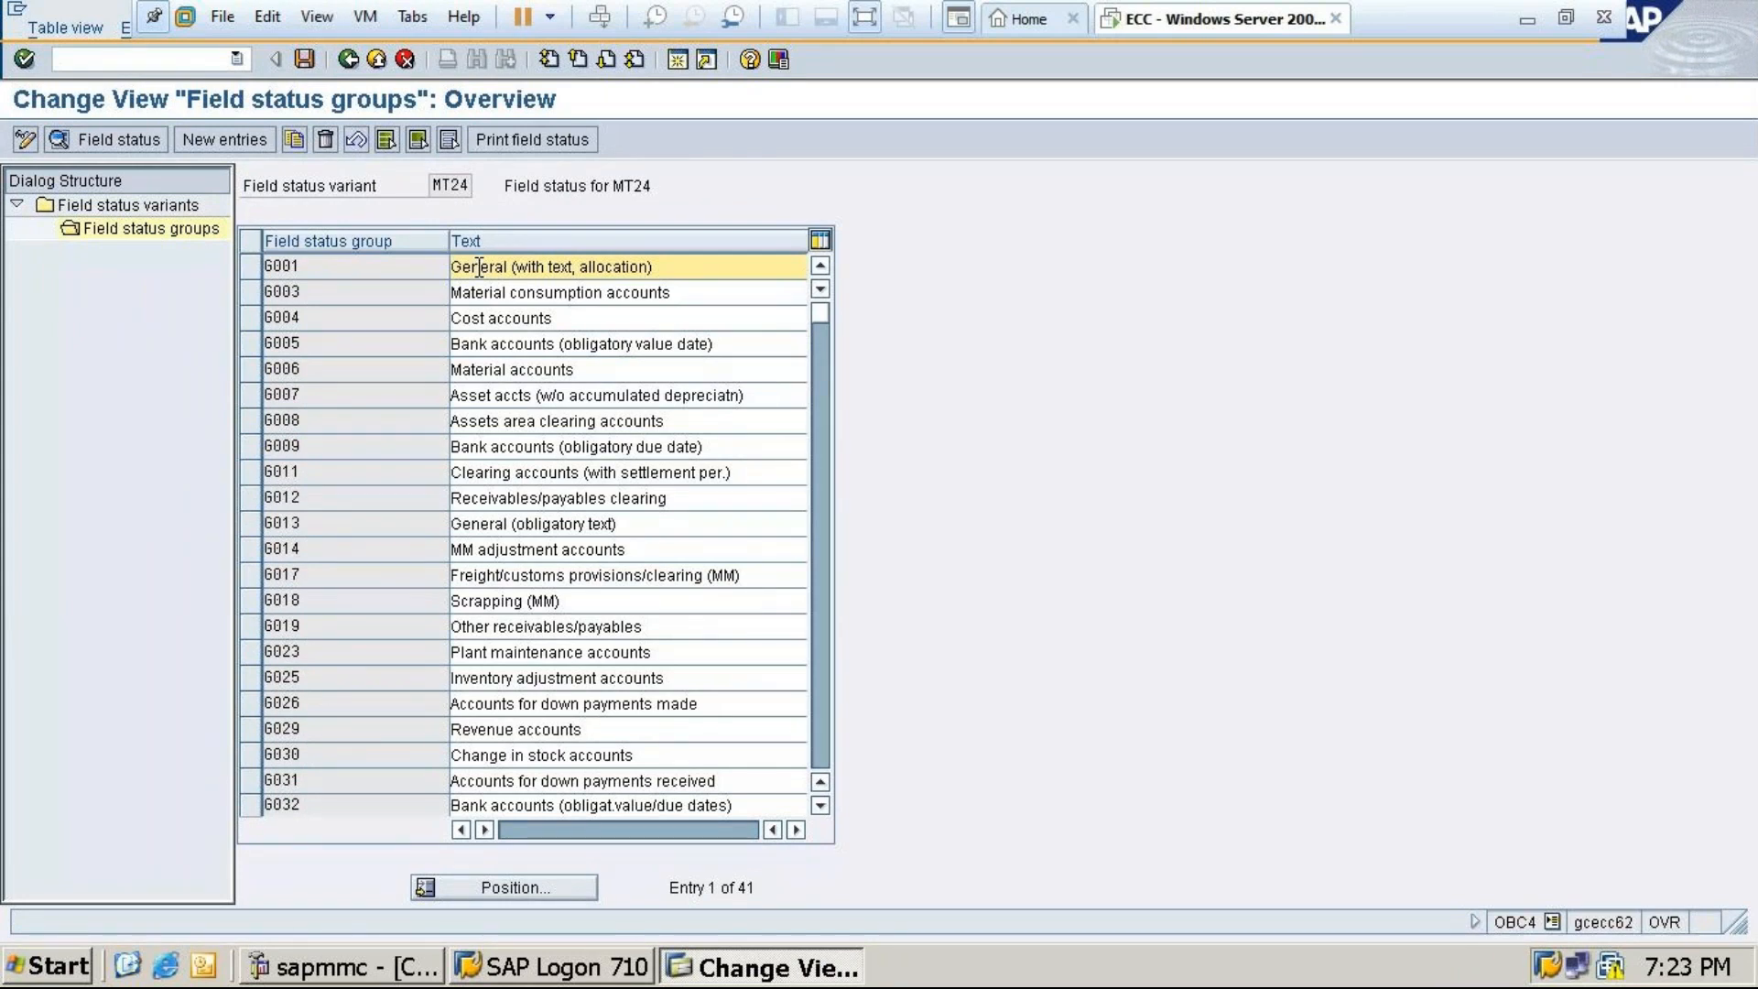
double_click(476, 267)
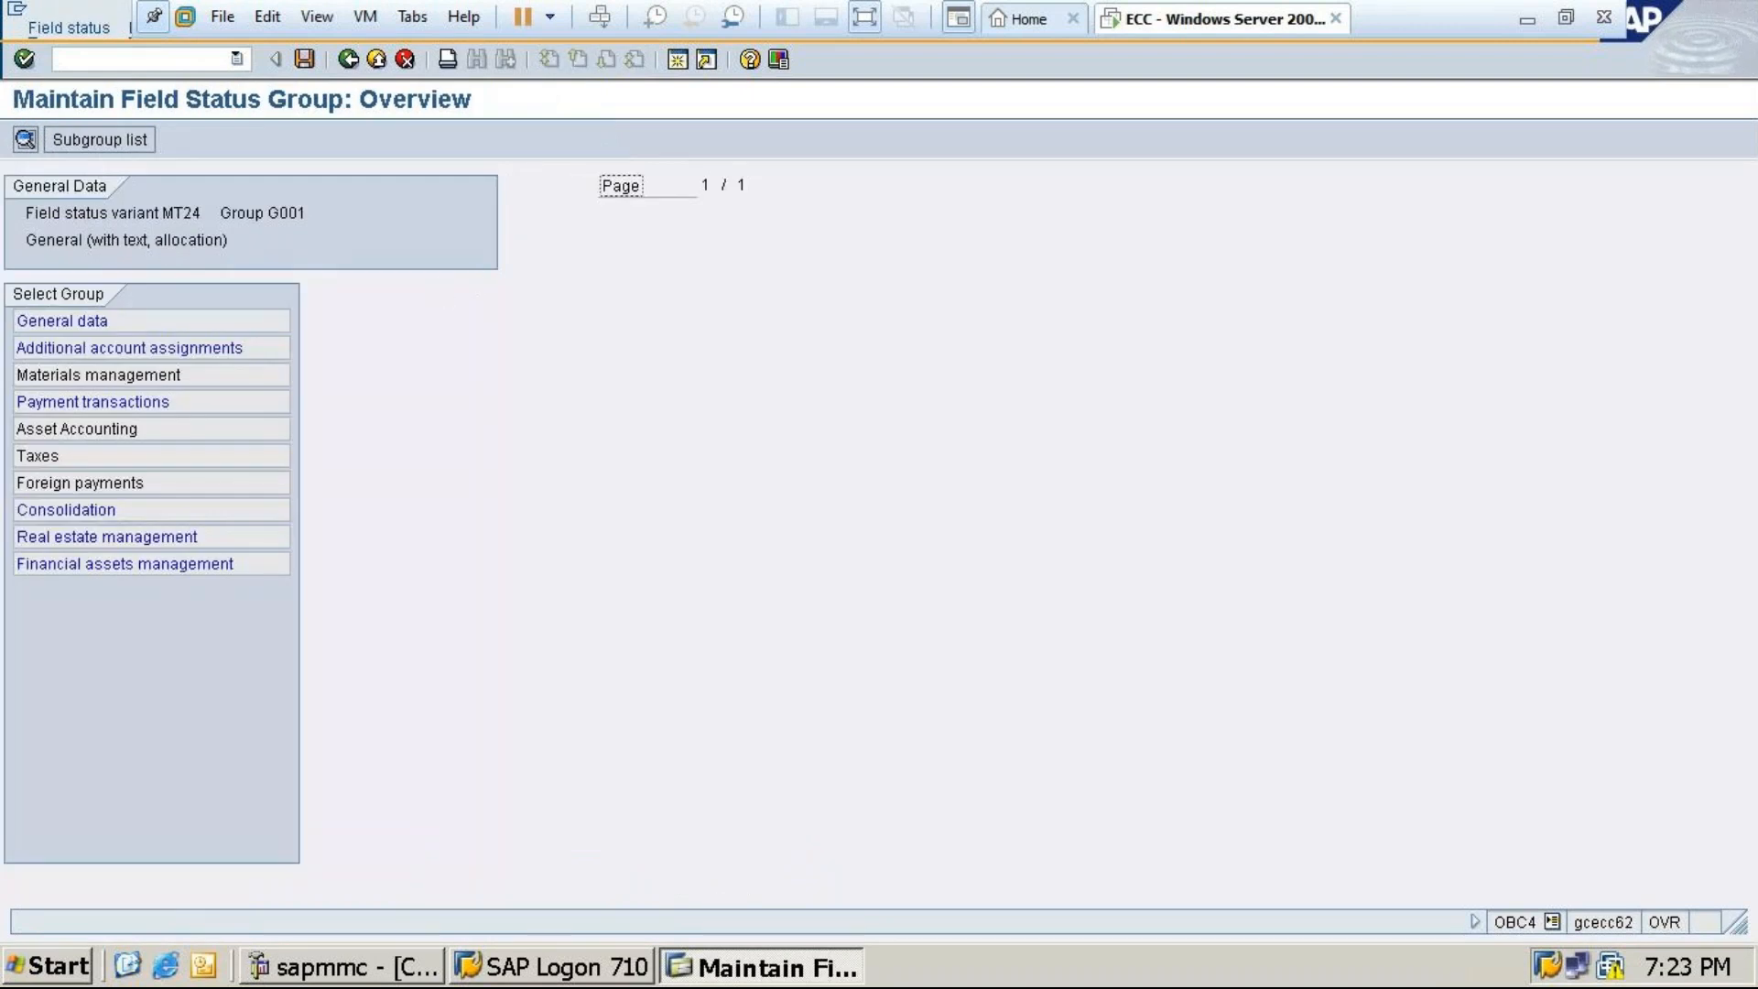
double_click(92, 321)
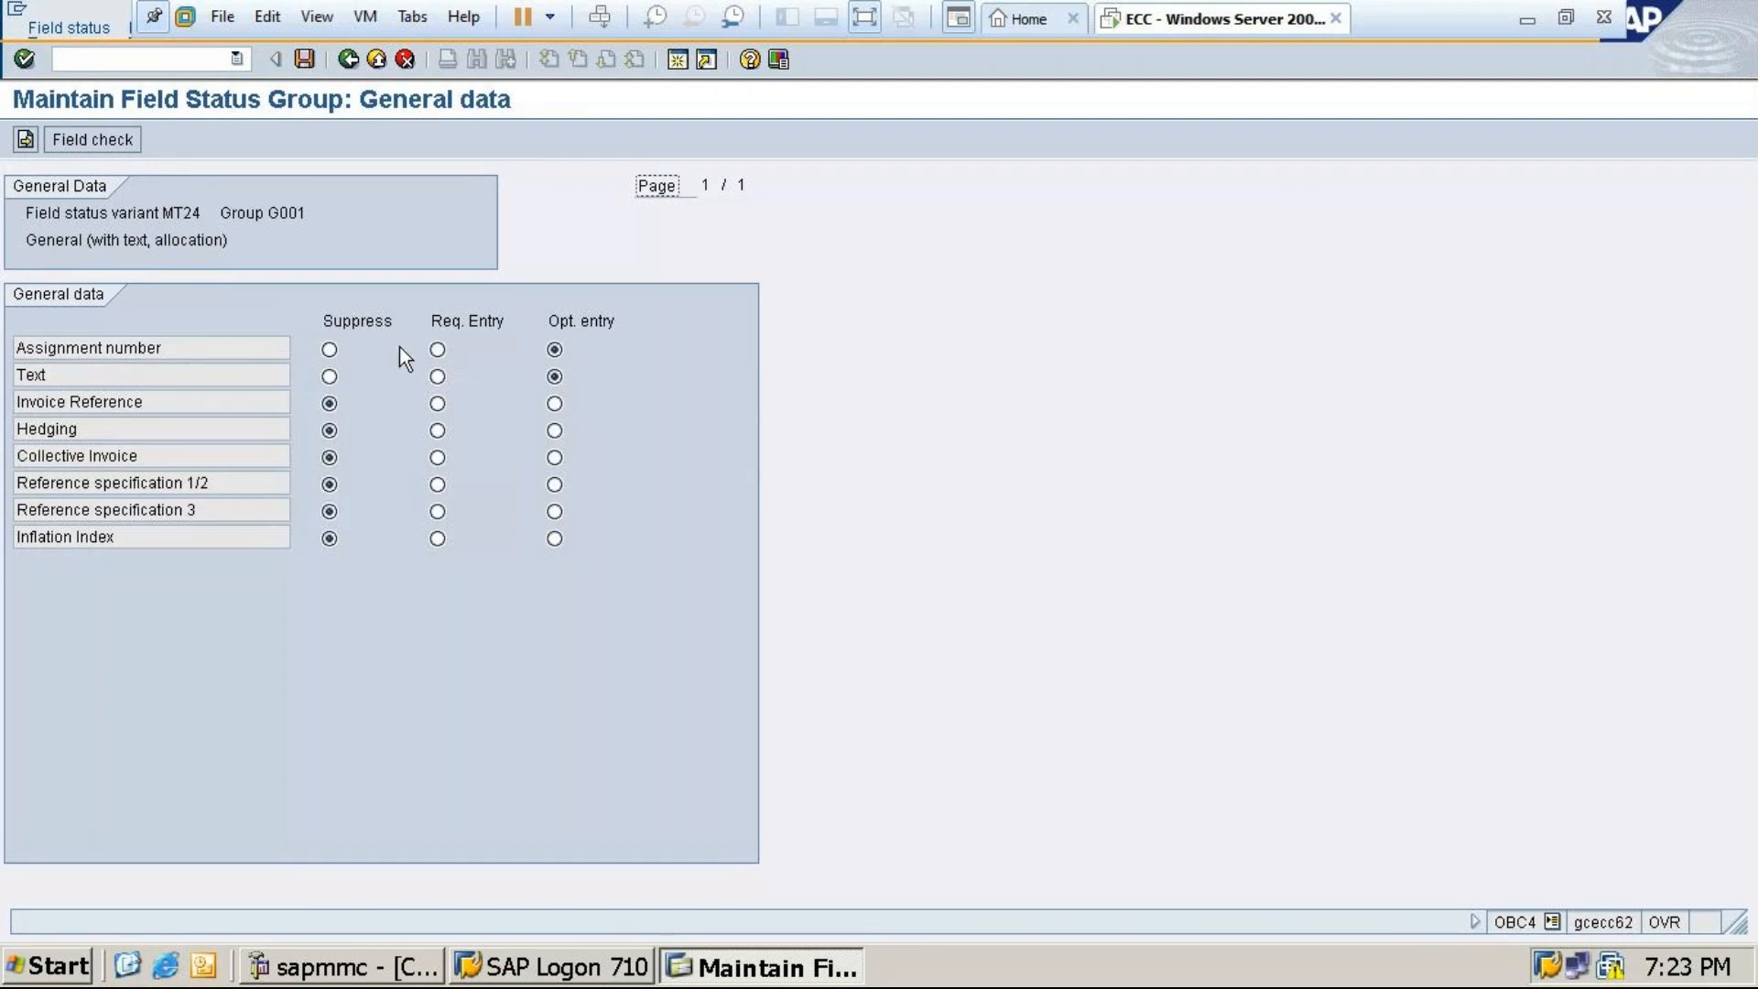
click(438, 351)
click(438, 349)
click(302, 59)
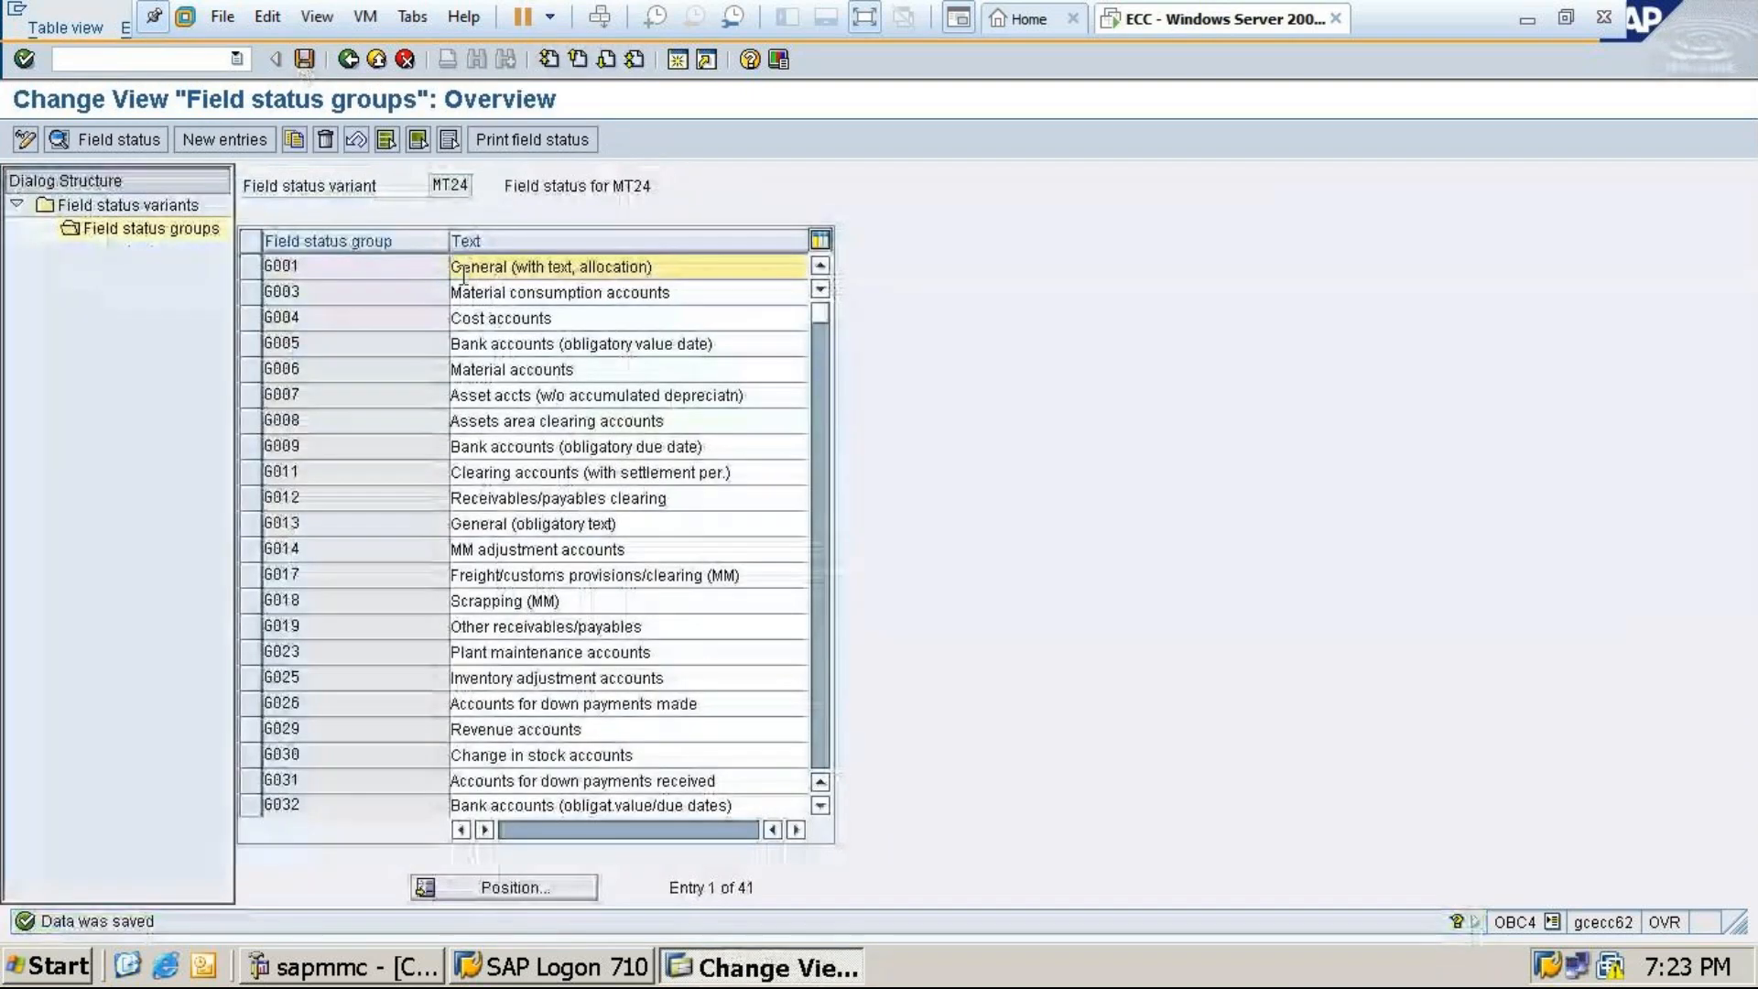
Review G001's additional account assignment and consolidation settings, then return to MT24's groups
double_click(469, 268)
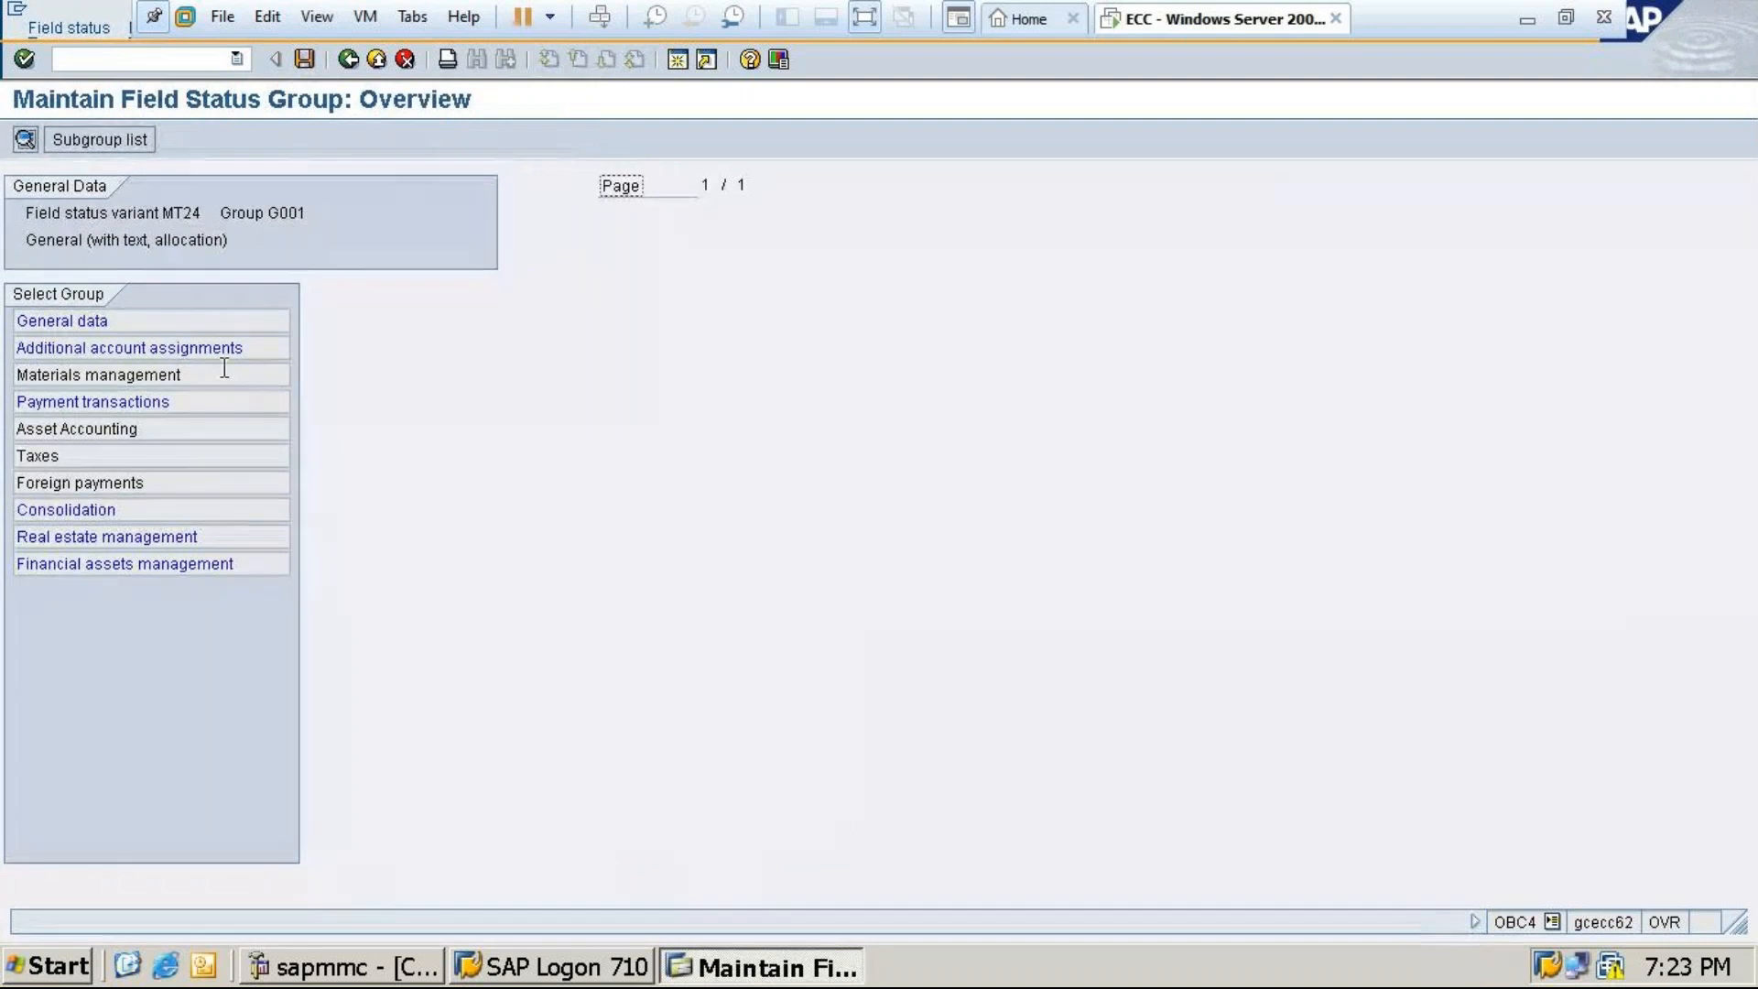
double_click(175, 348)
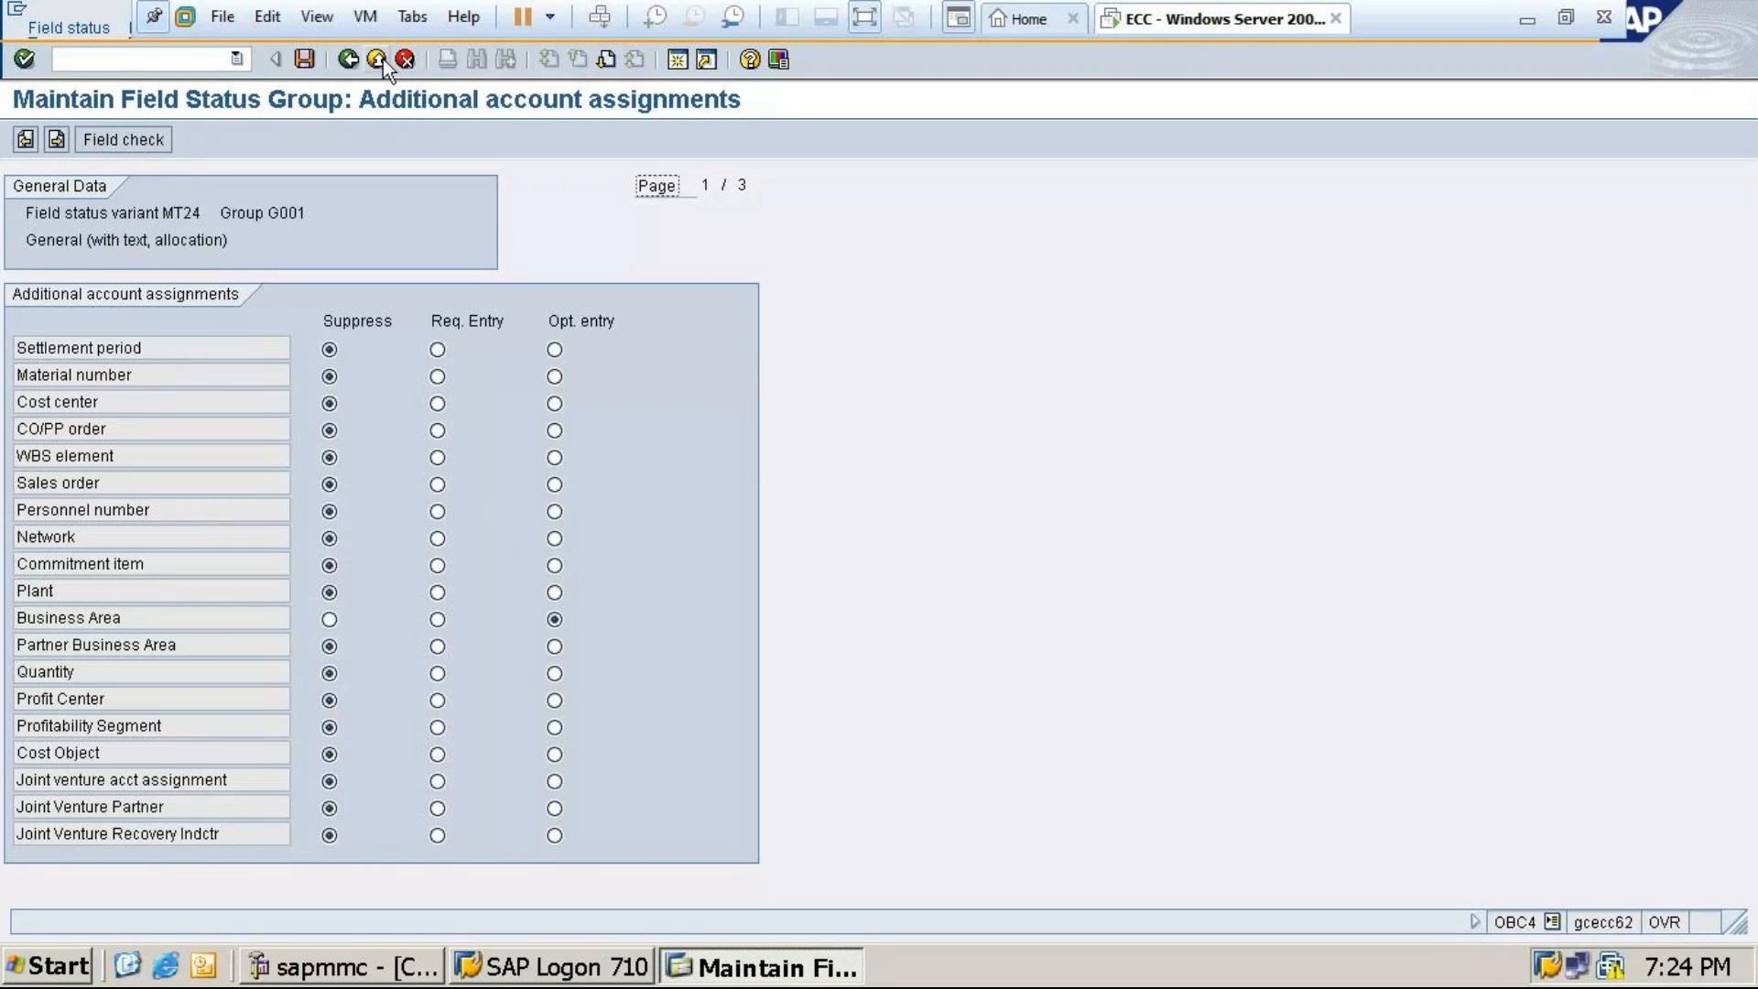
click(348, 60)
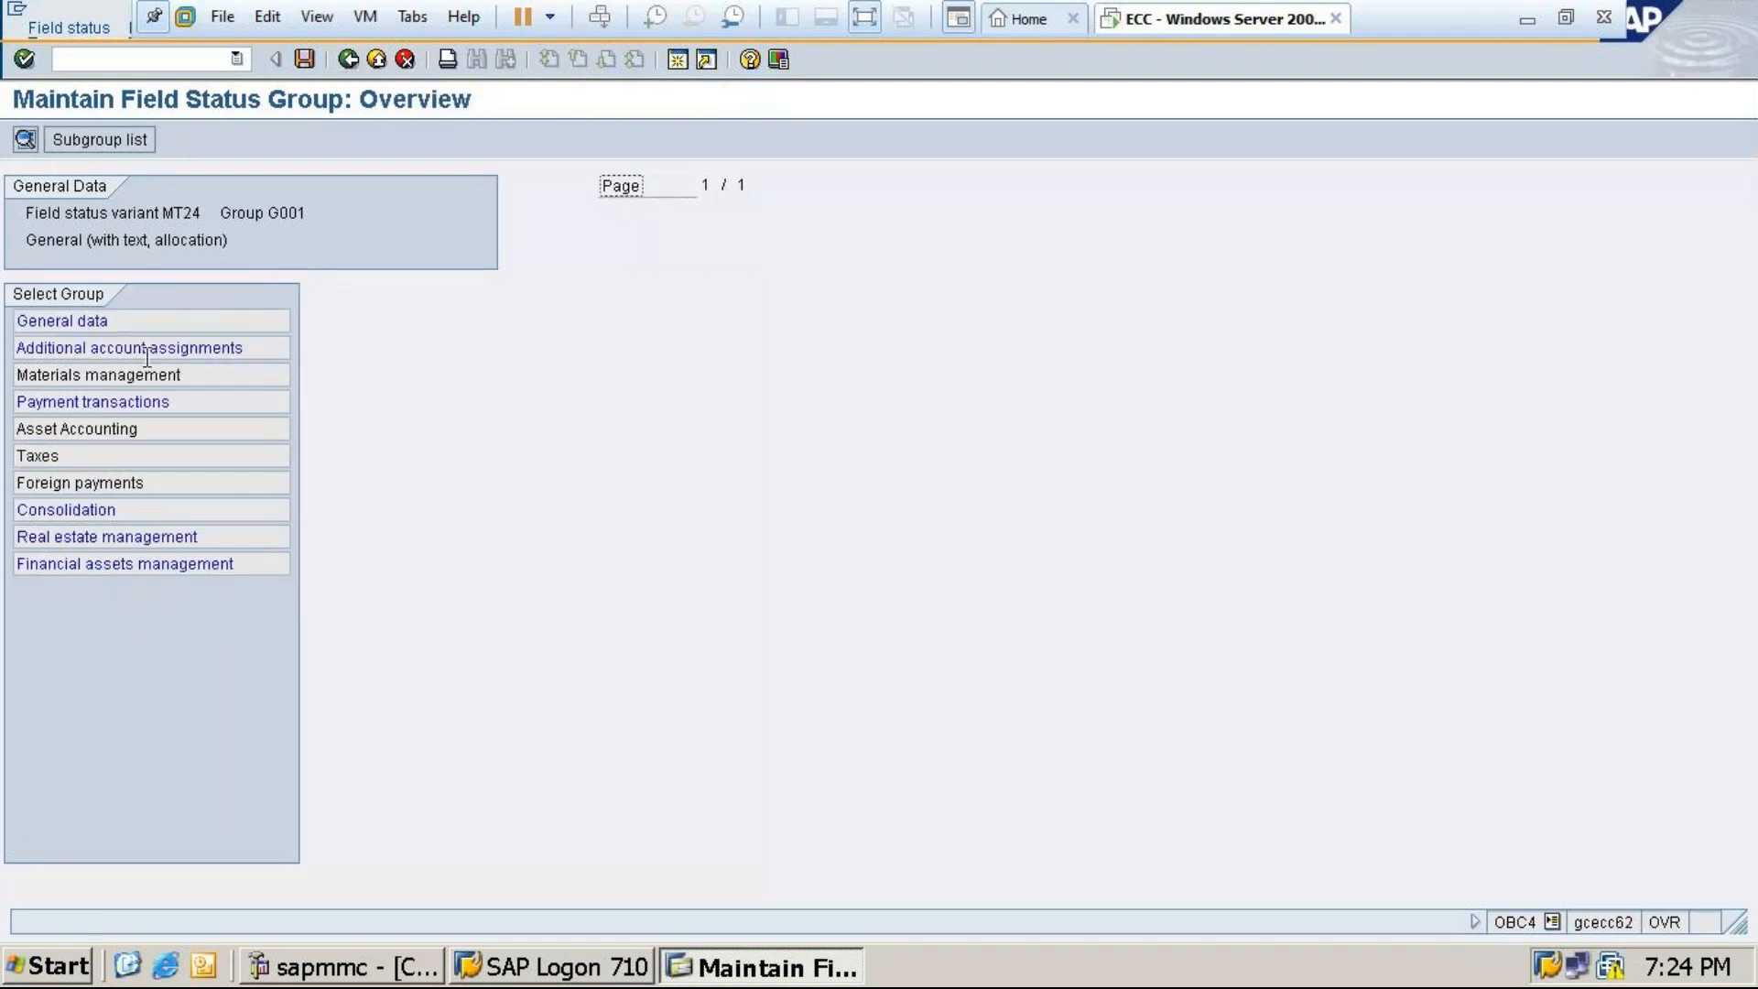
double_click(101, 509)
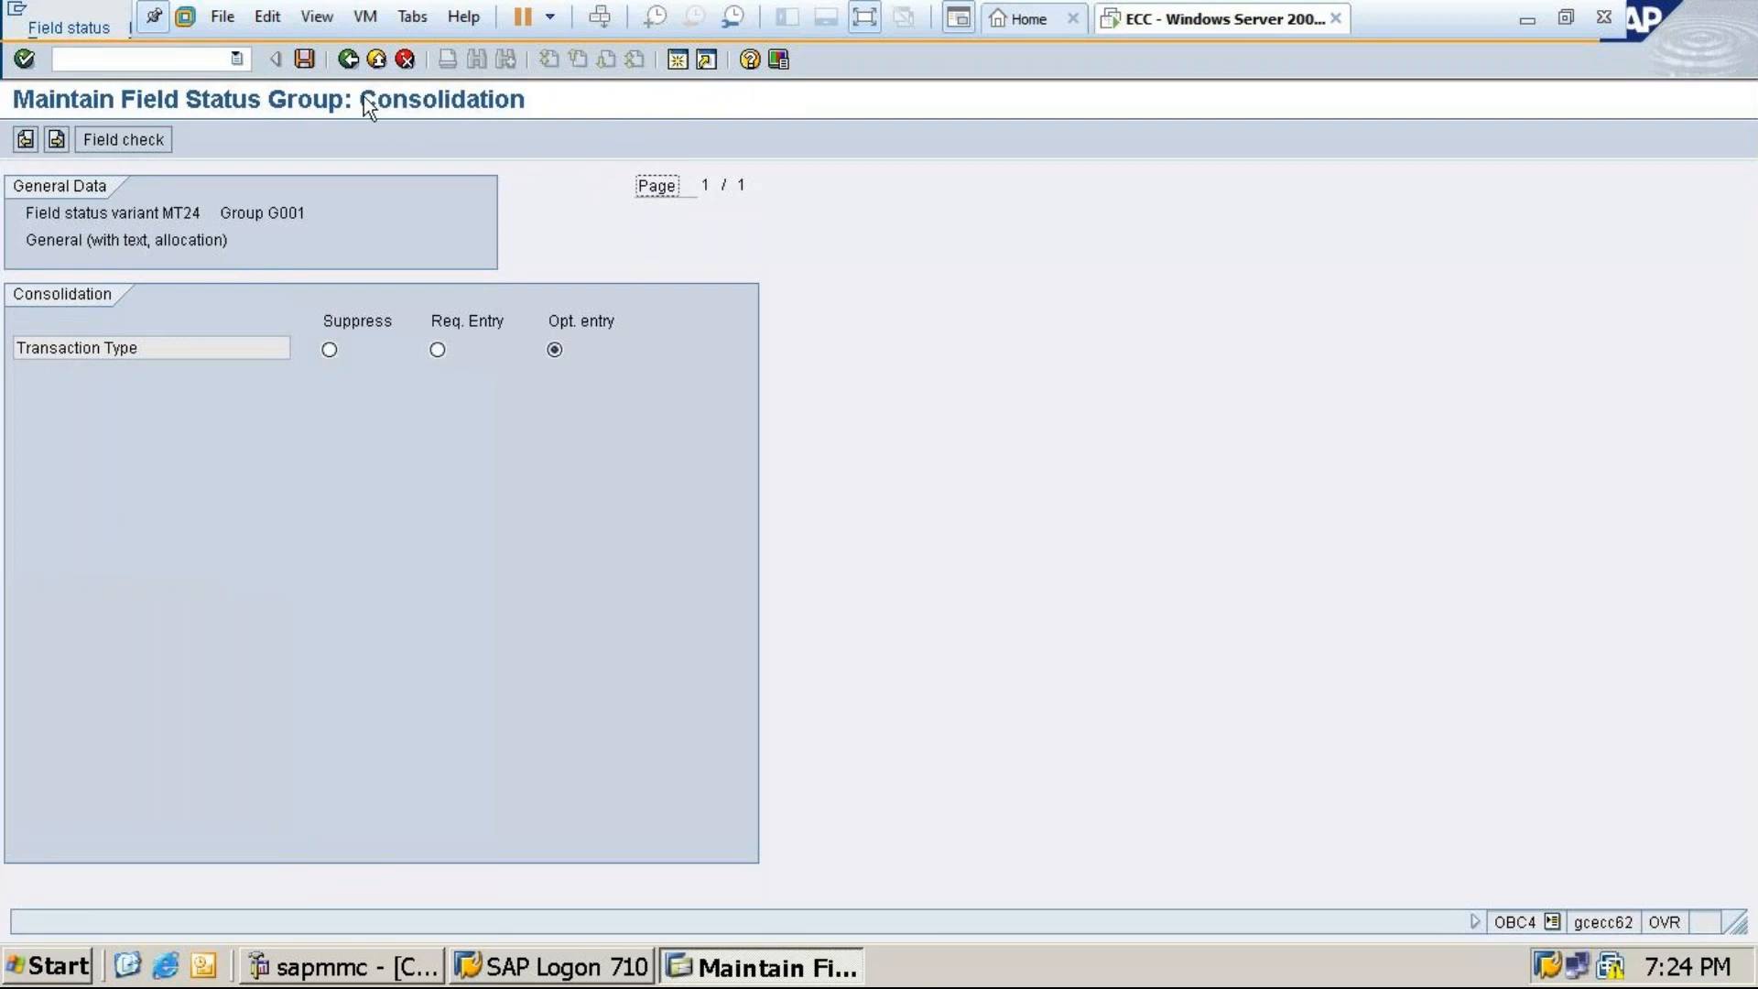
click(348, 60)
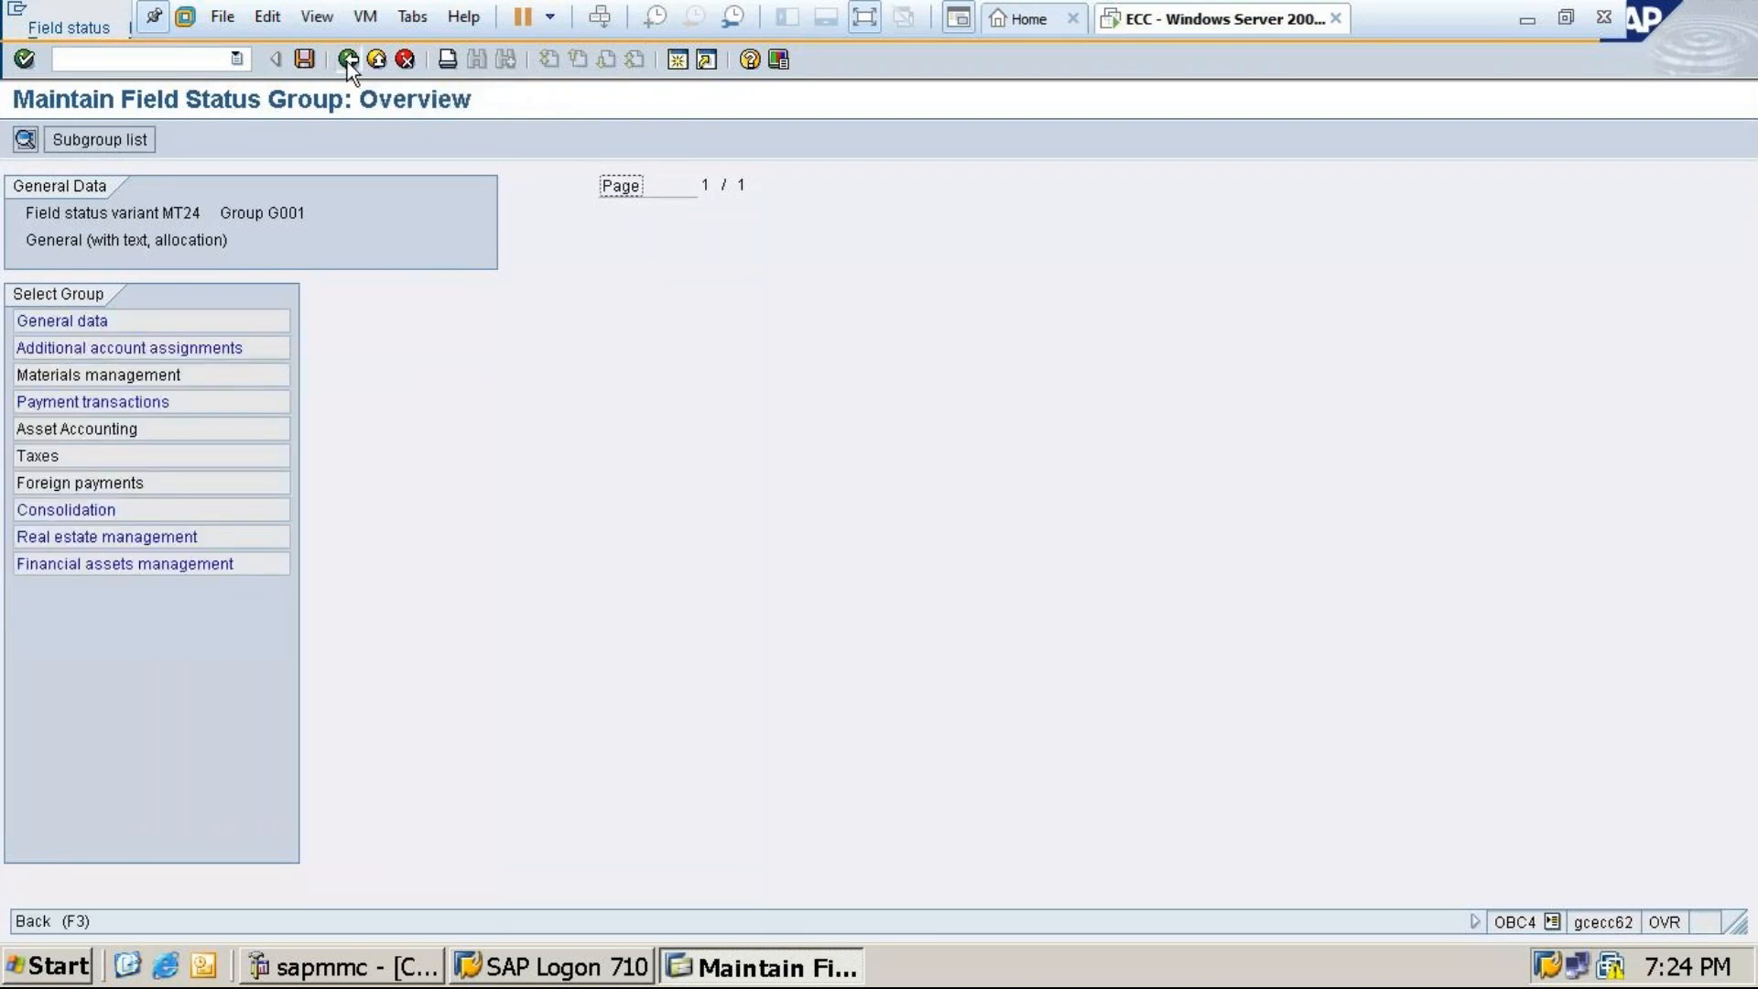
click(348, 60)
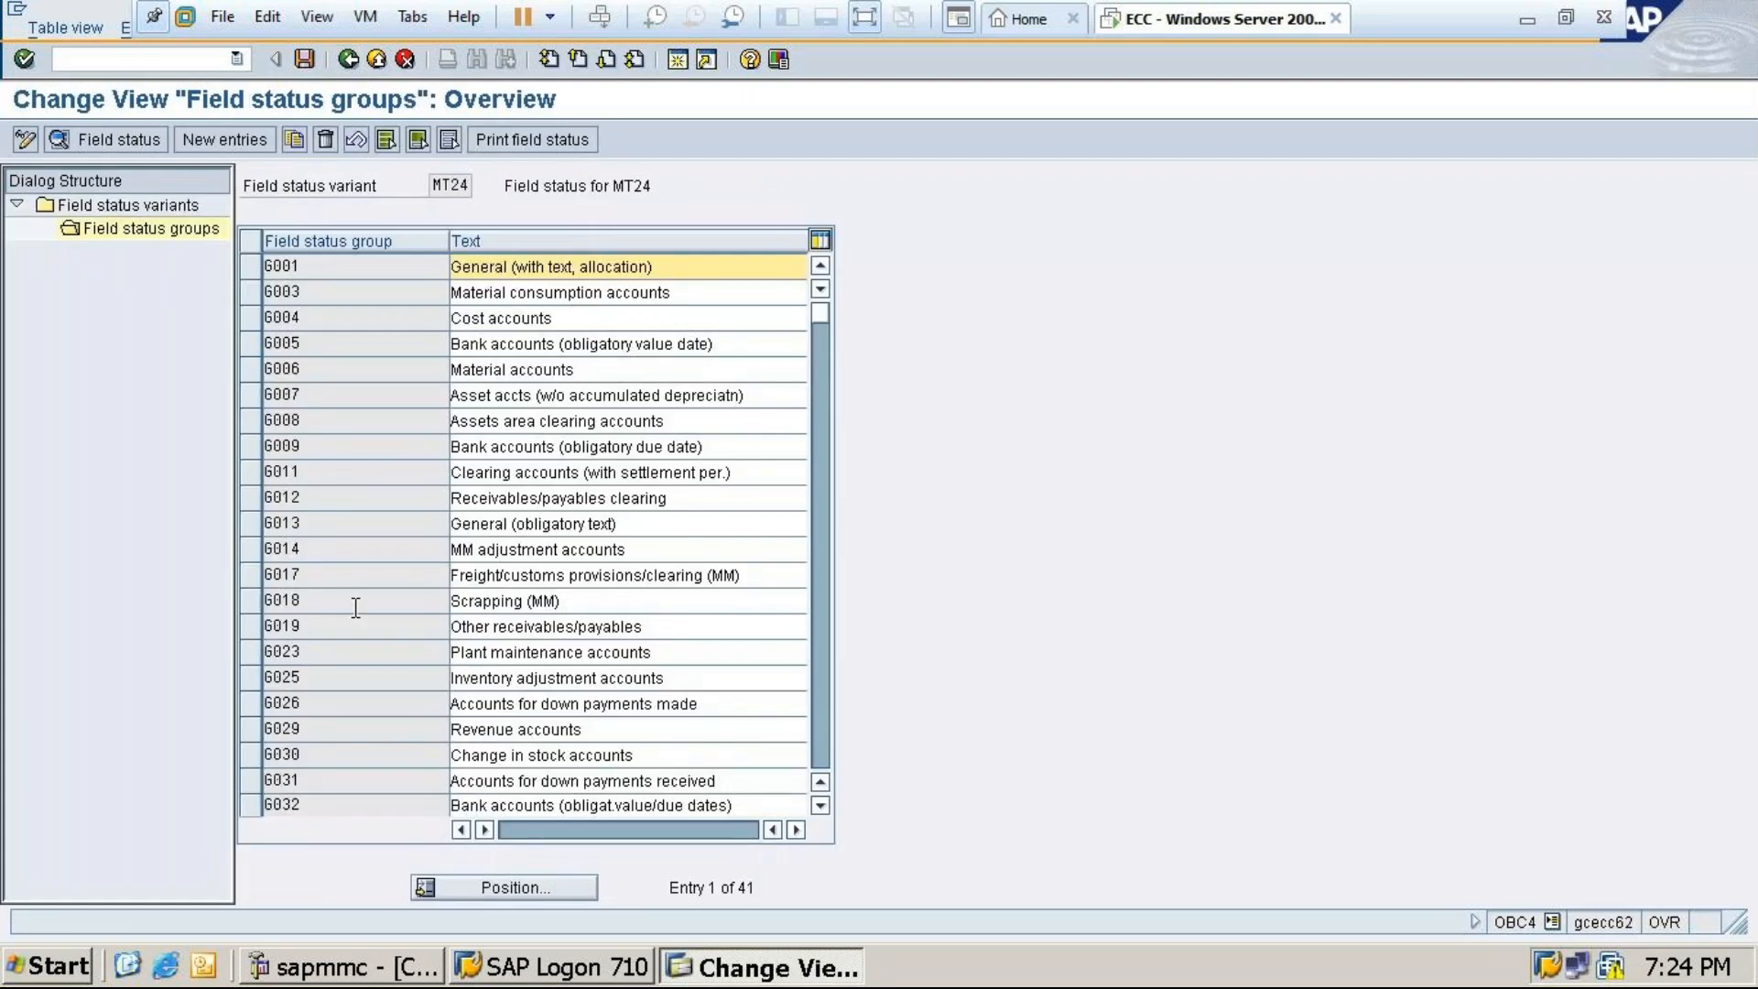
Make Assignment number required in G067's General data, save, and minimize SAP to show Excel
drag(823, 315, 822, 392)
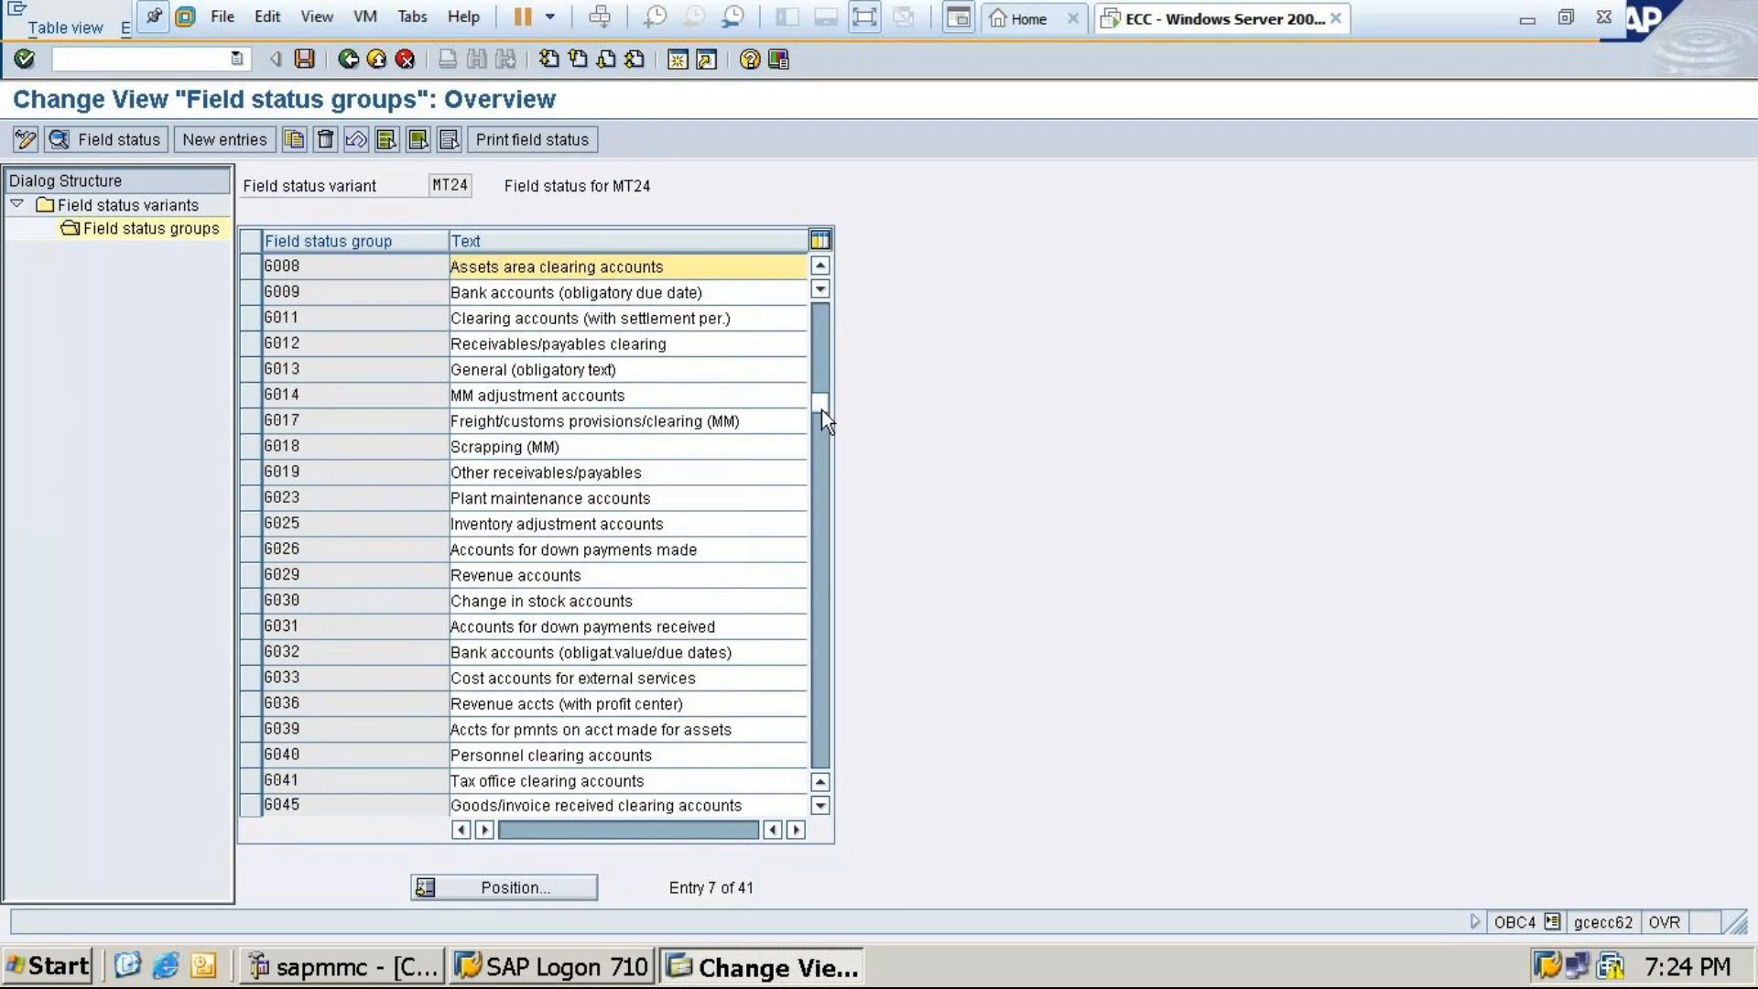
scroll(821, 409, down, 1)
drag(823, 410, 815, 562)
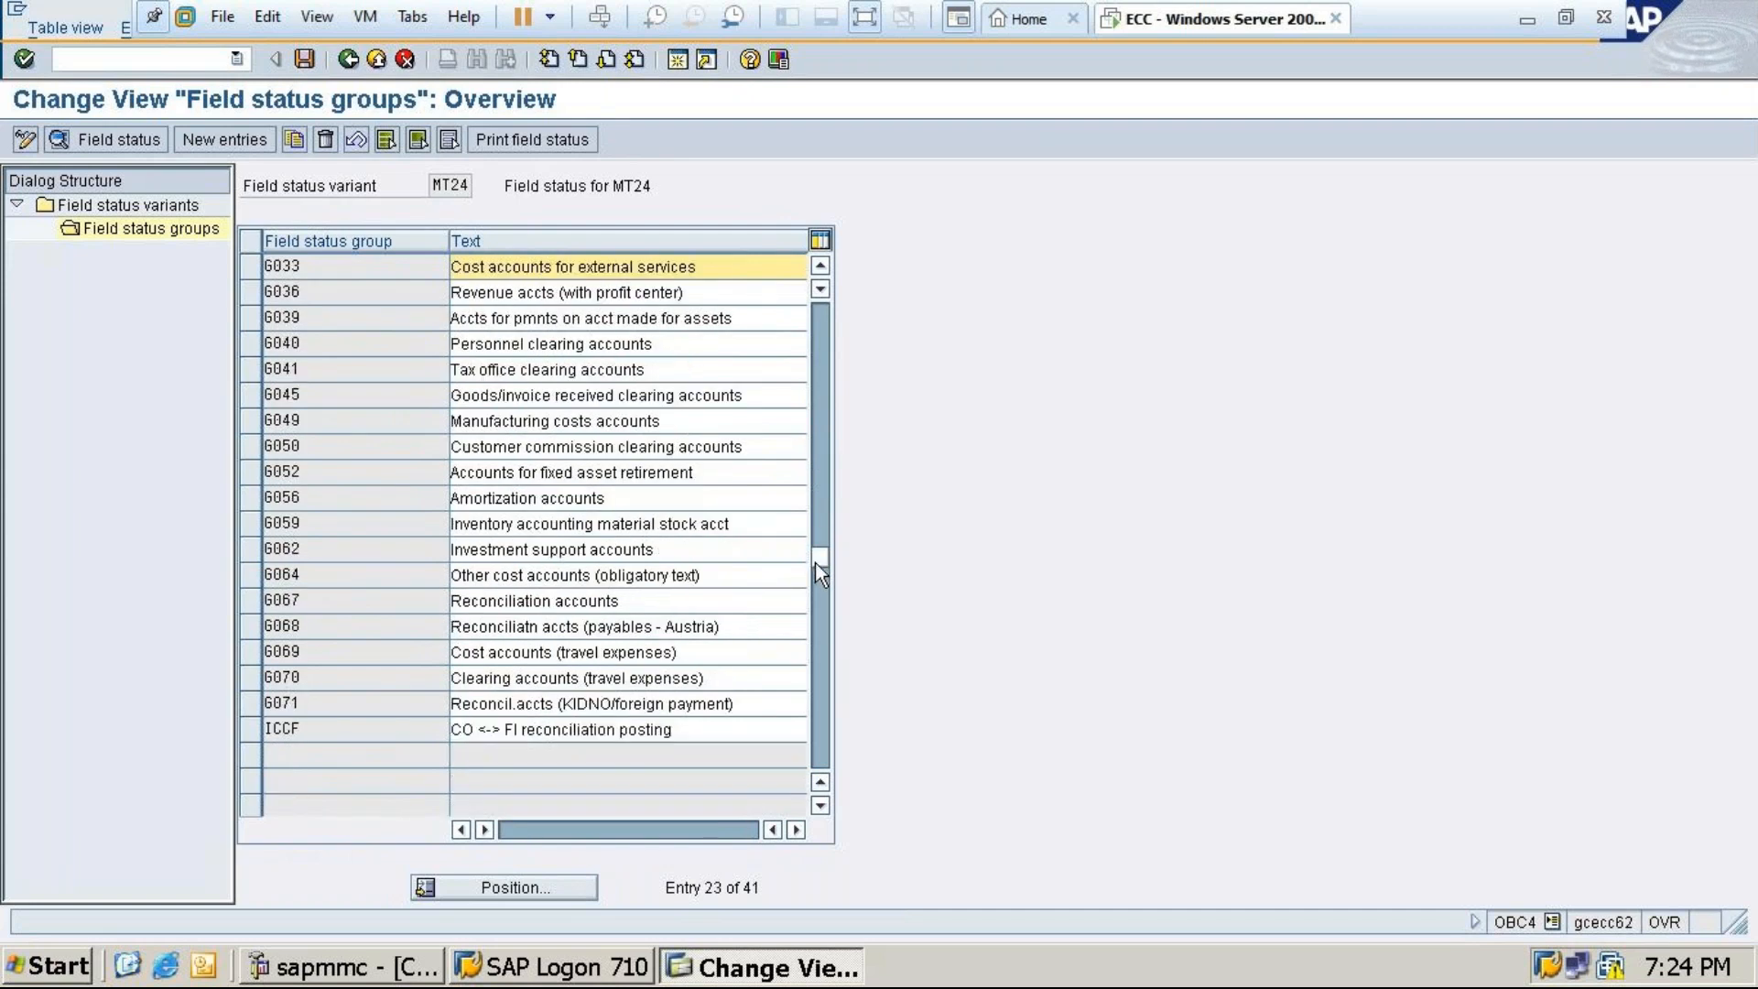
double_click(481, 601)
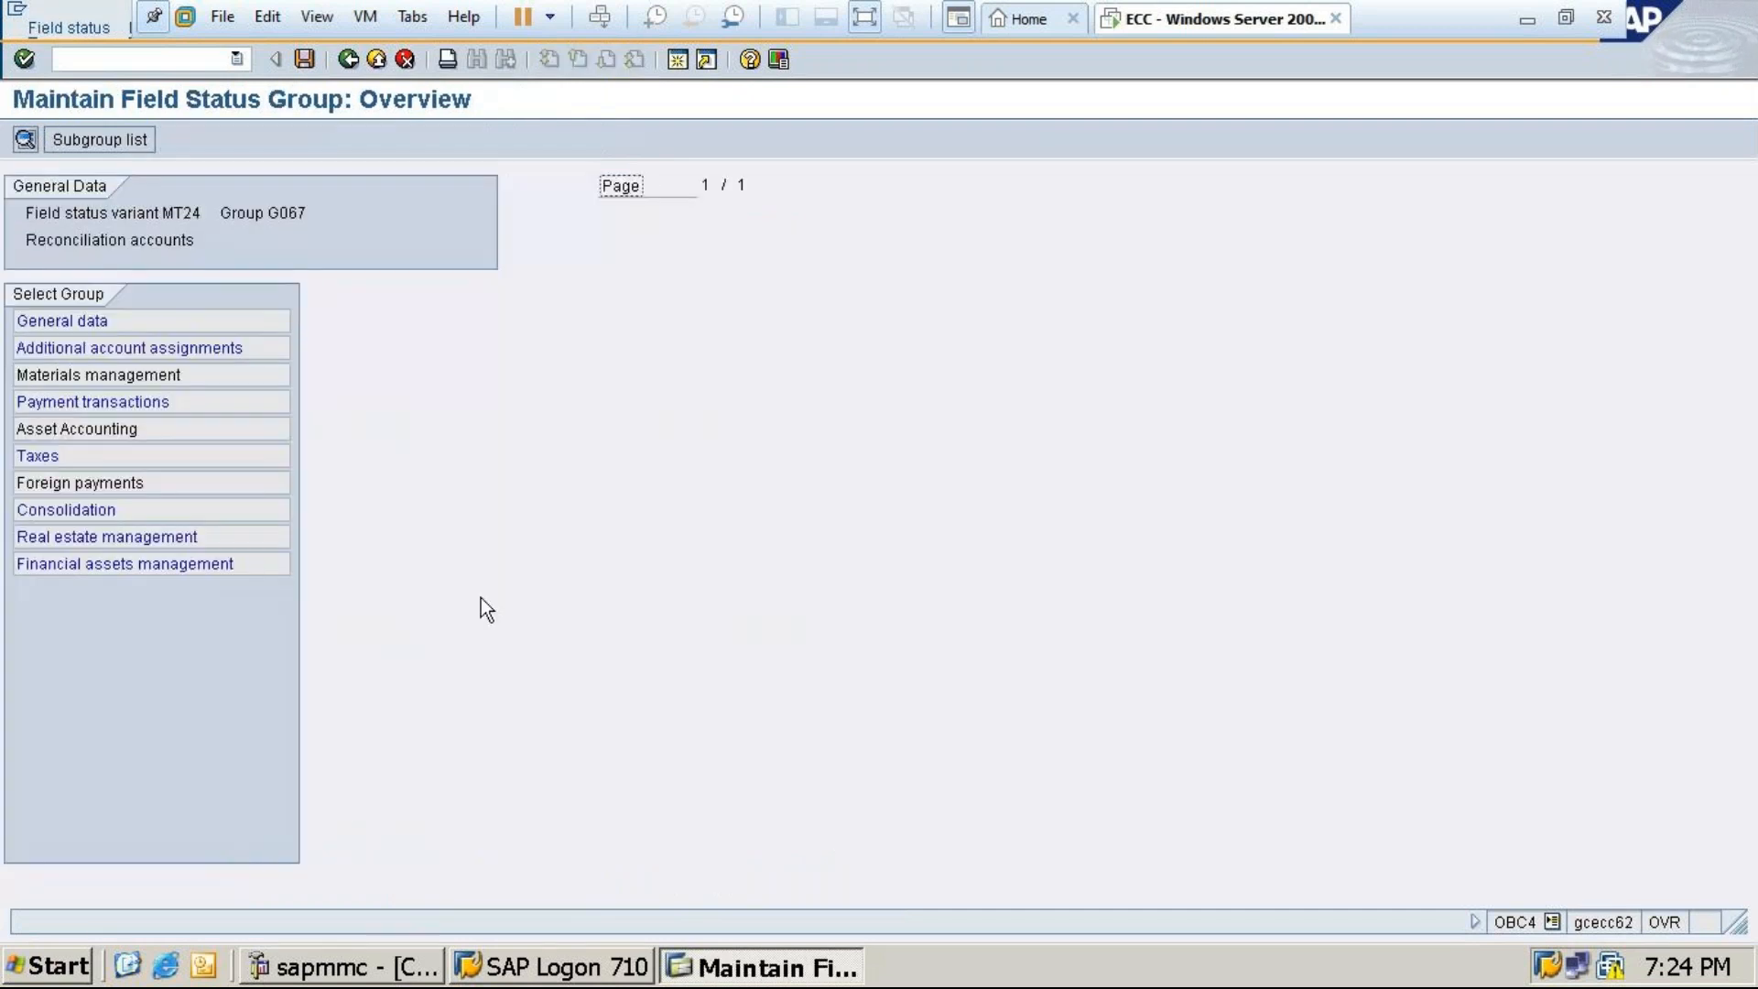
double_click(89, 318)
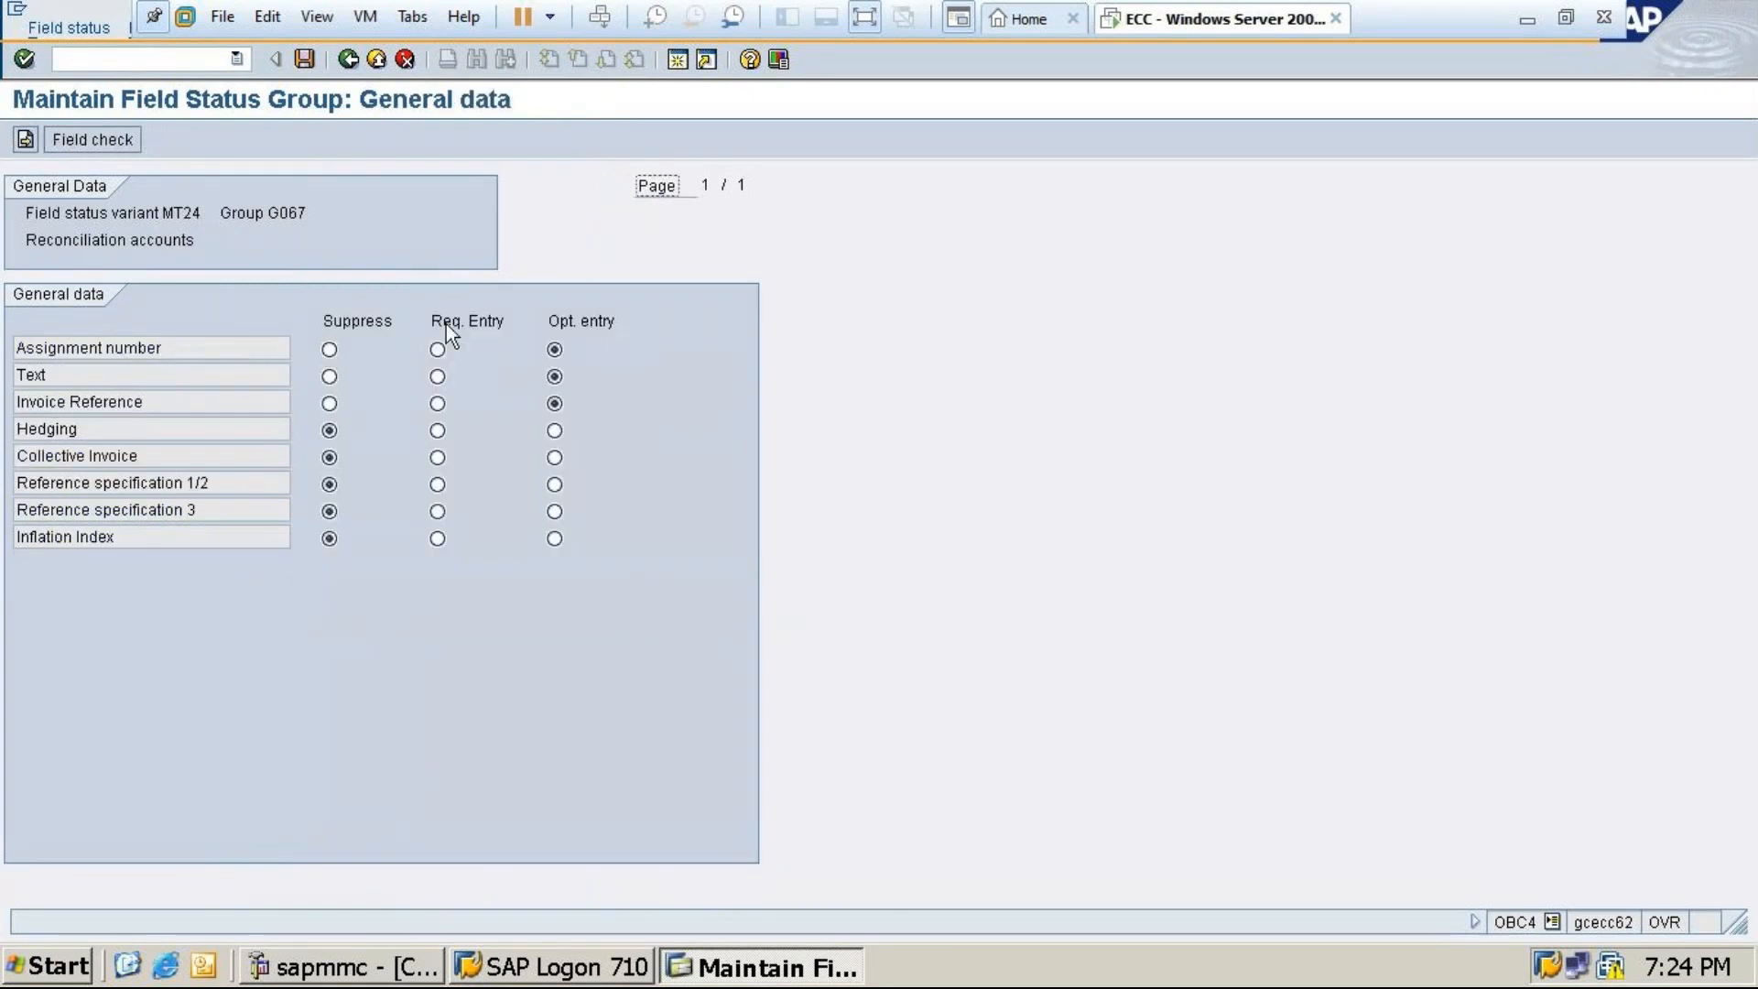
click(436, 352)
click(305, 60)
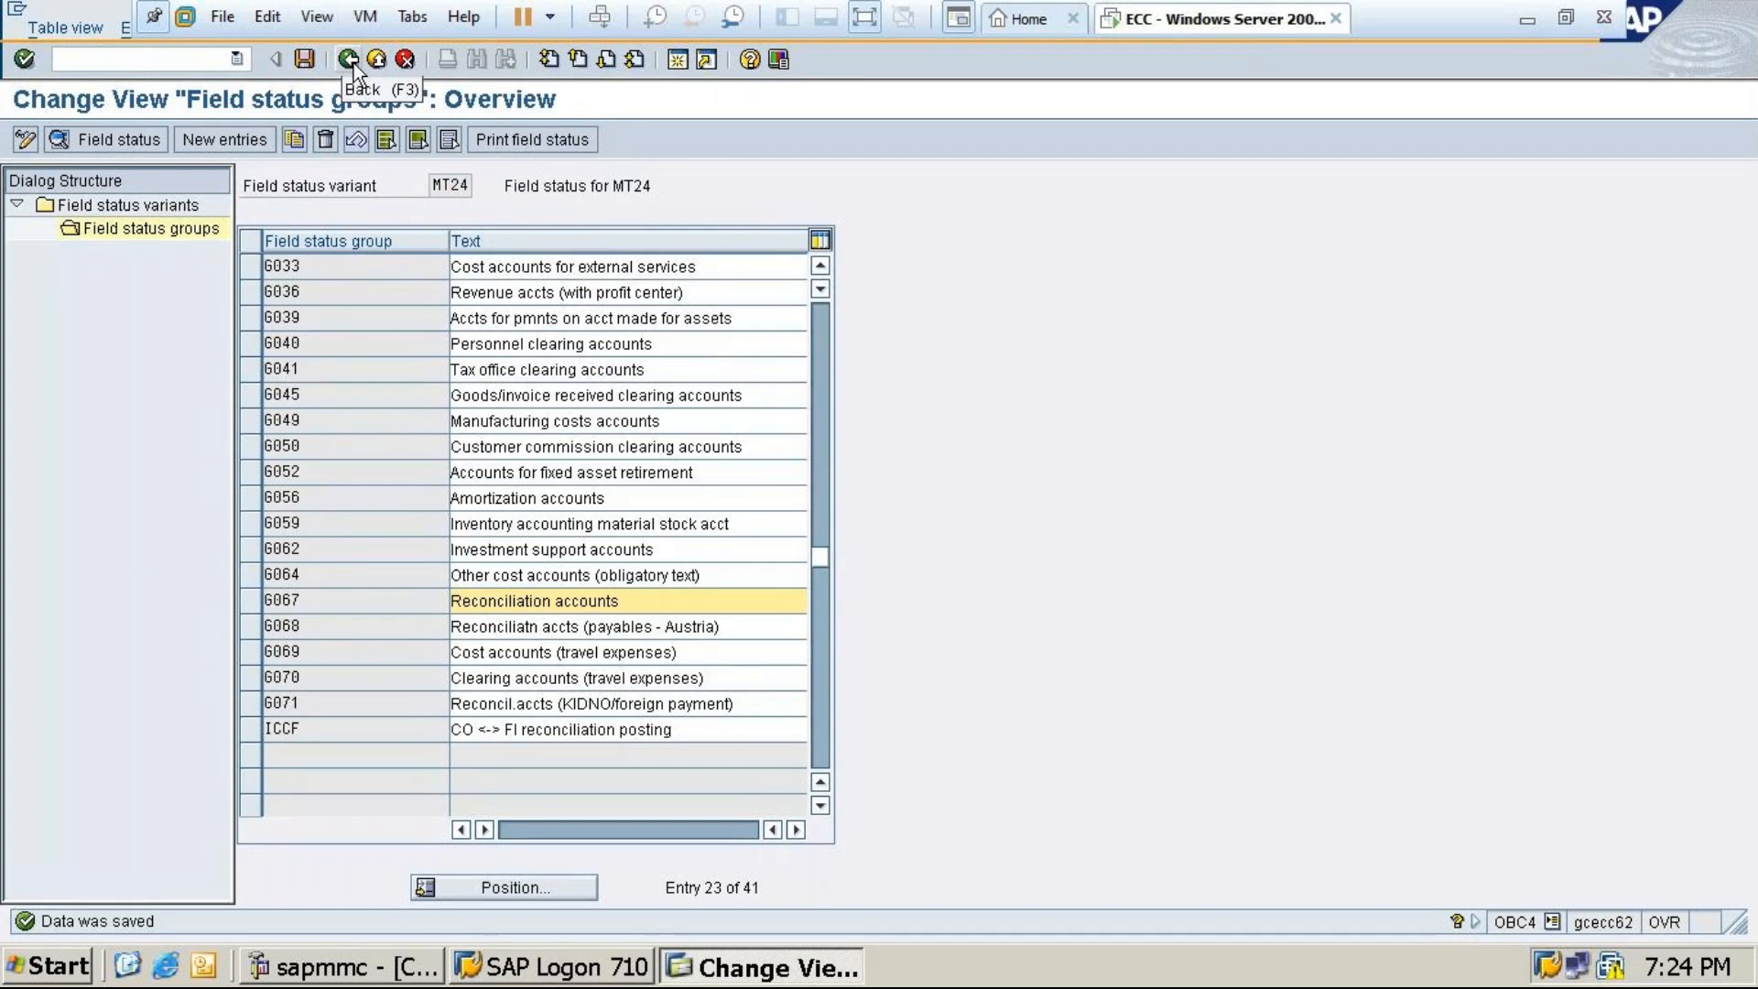
click(1520, 28)
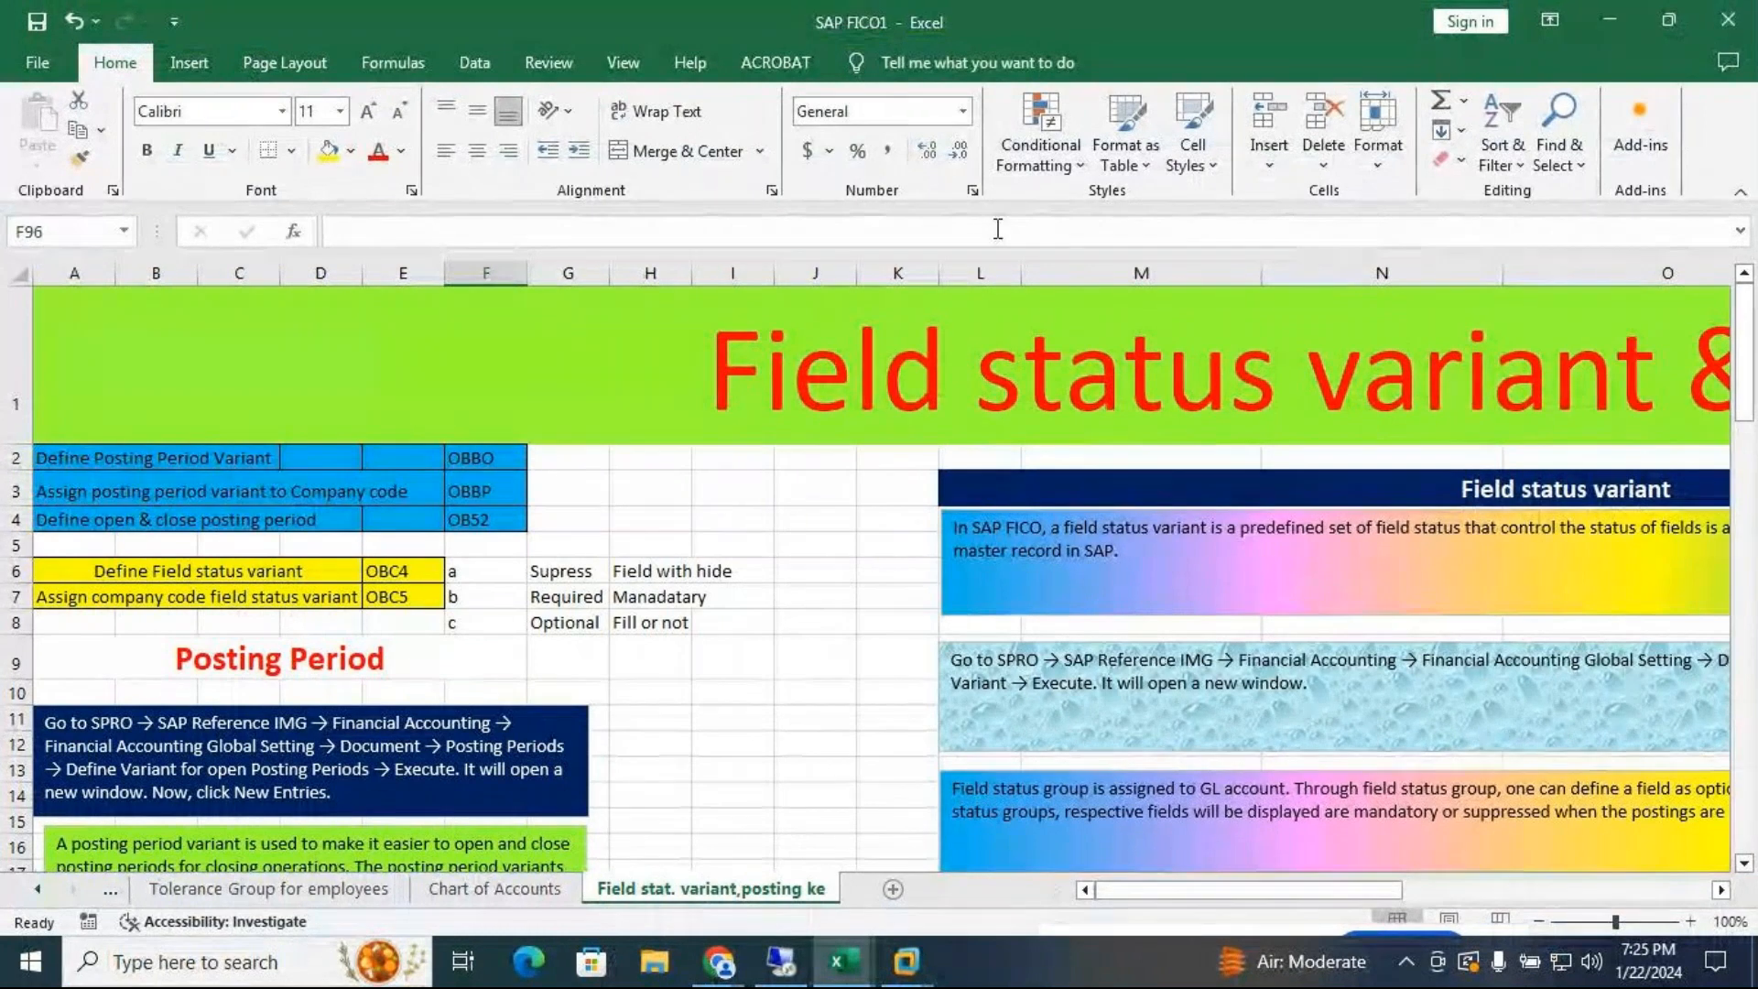
Switch from the Excel T-code list back to SAP's MT24 field status groups
click(1614, 25)
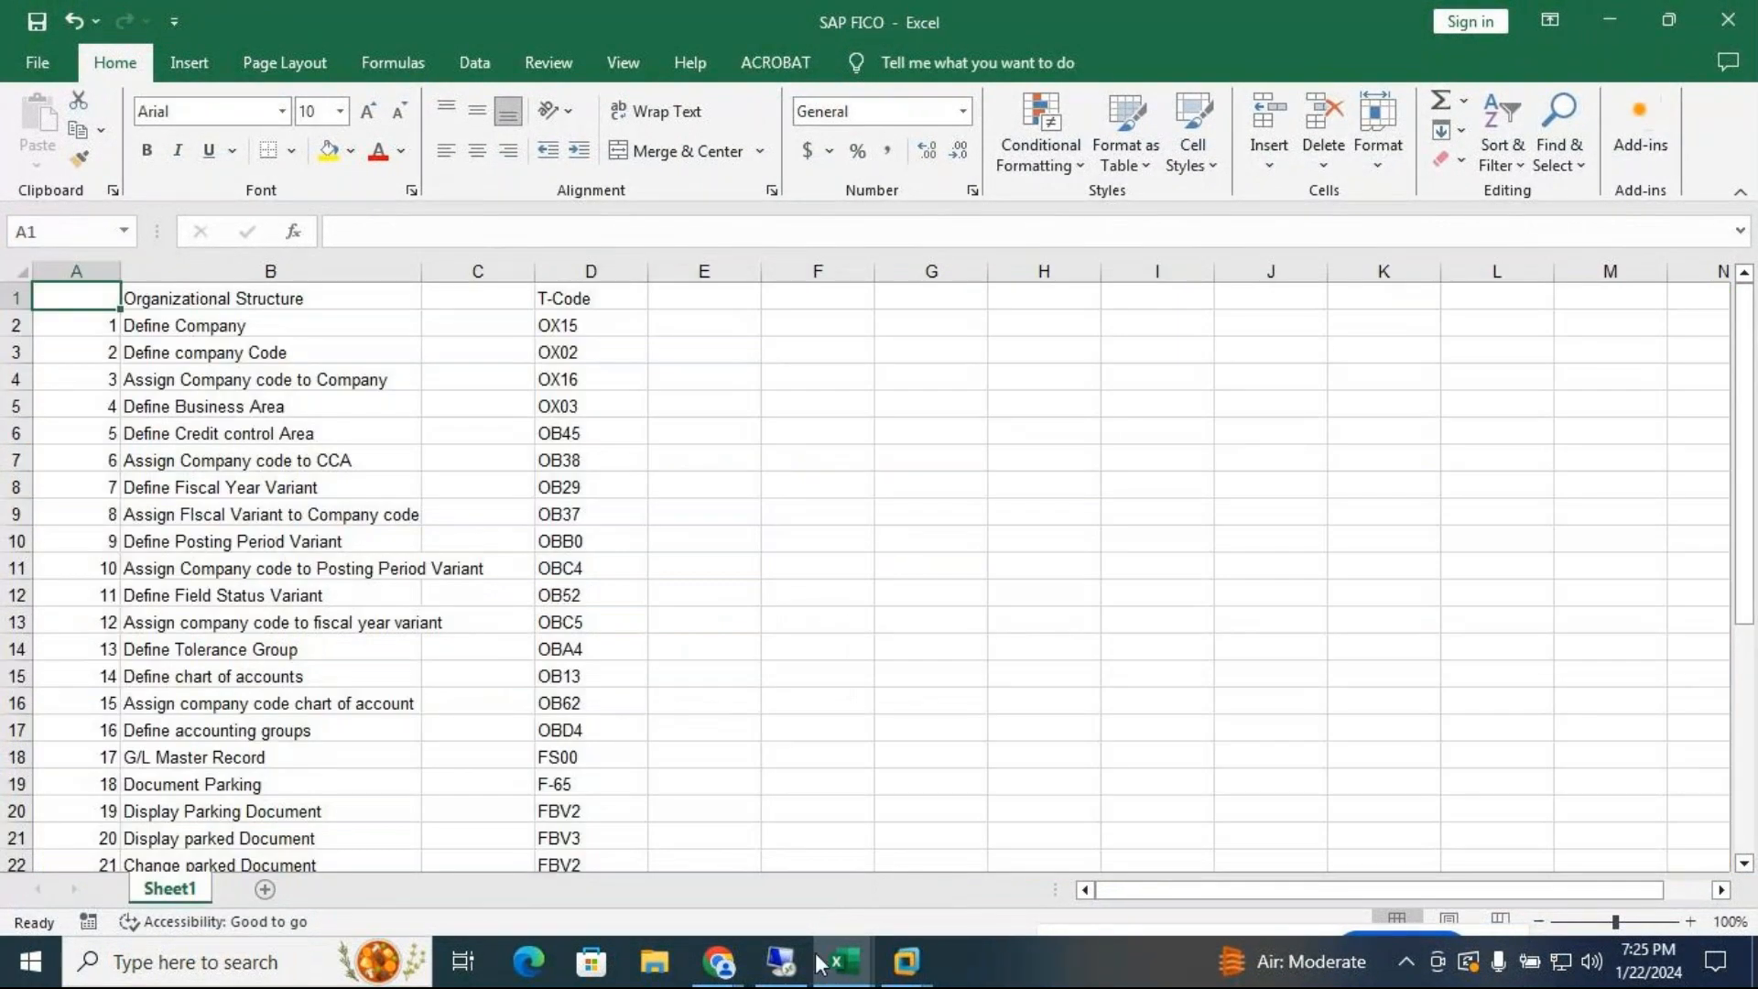
mouse_move(906, 962)
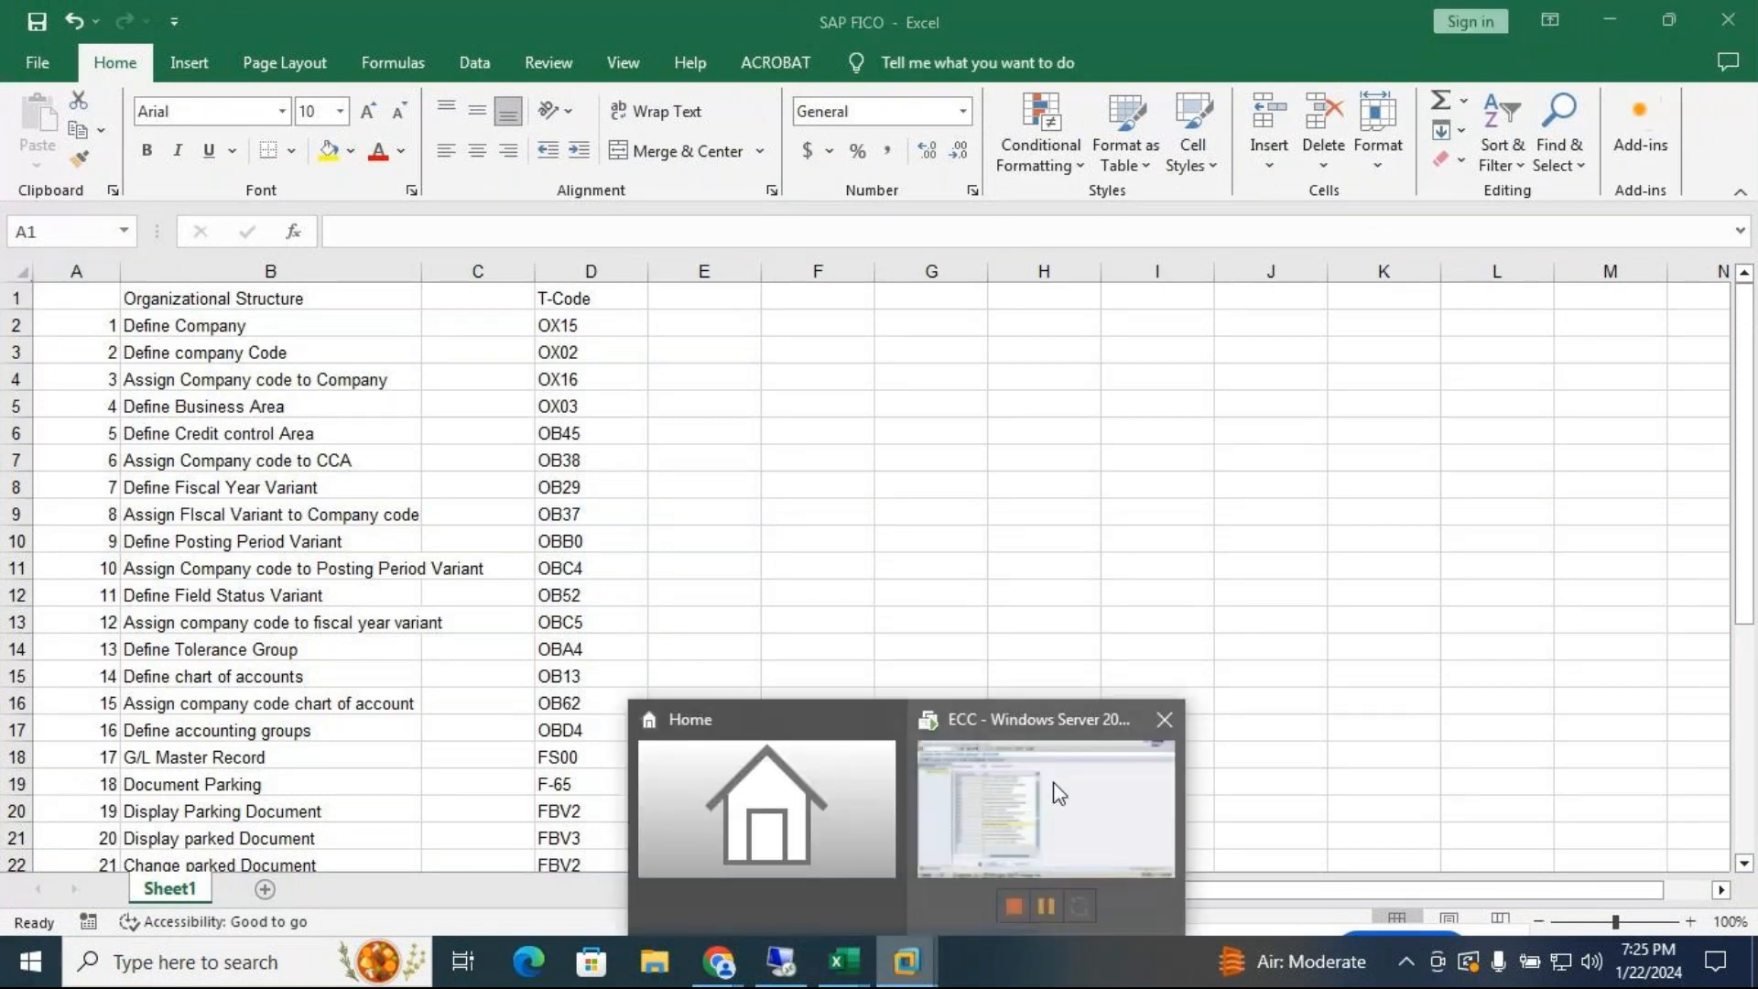
click(1077, 804)
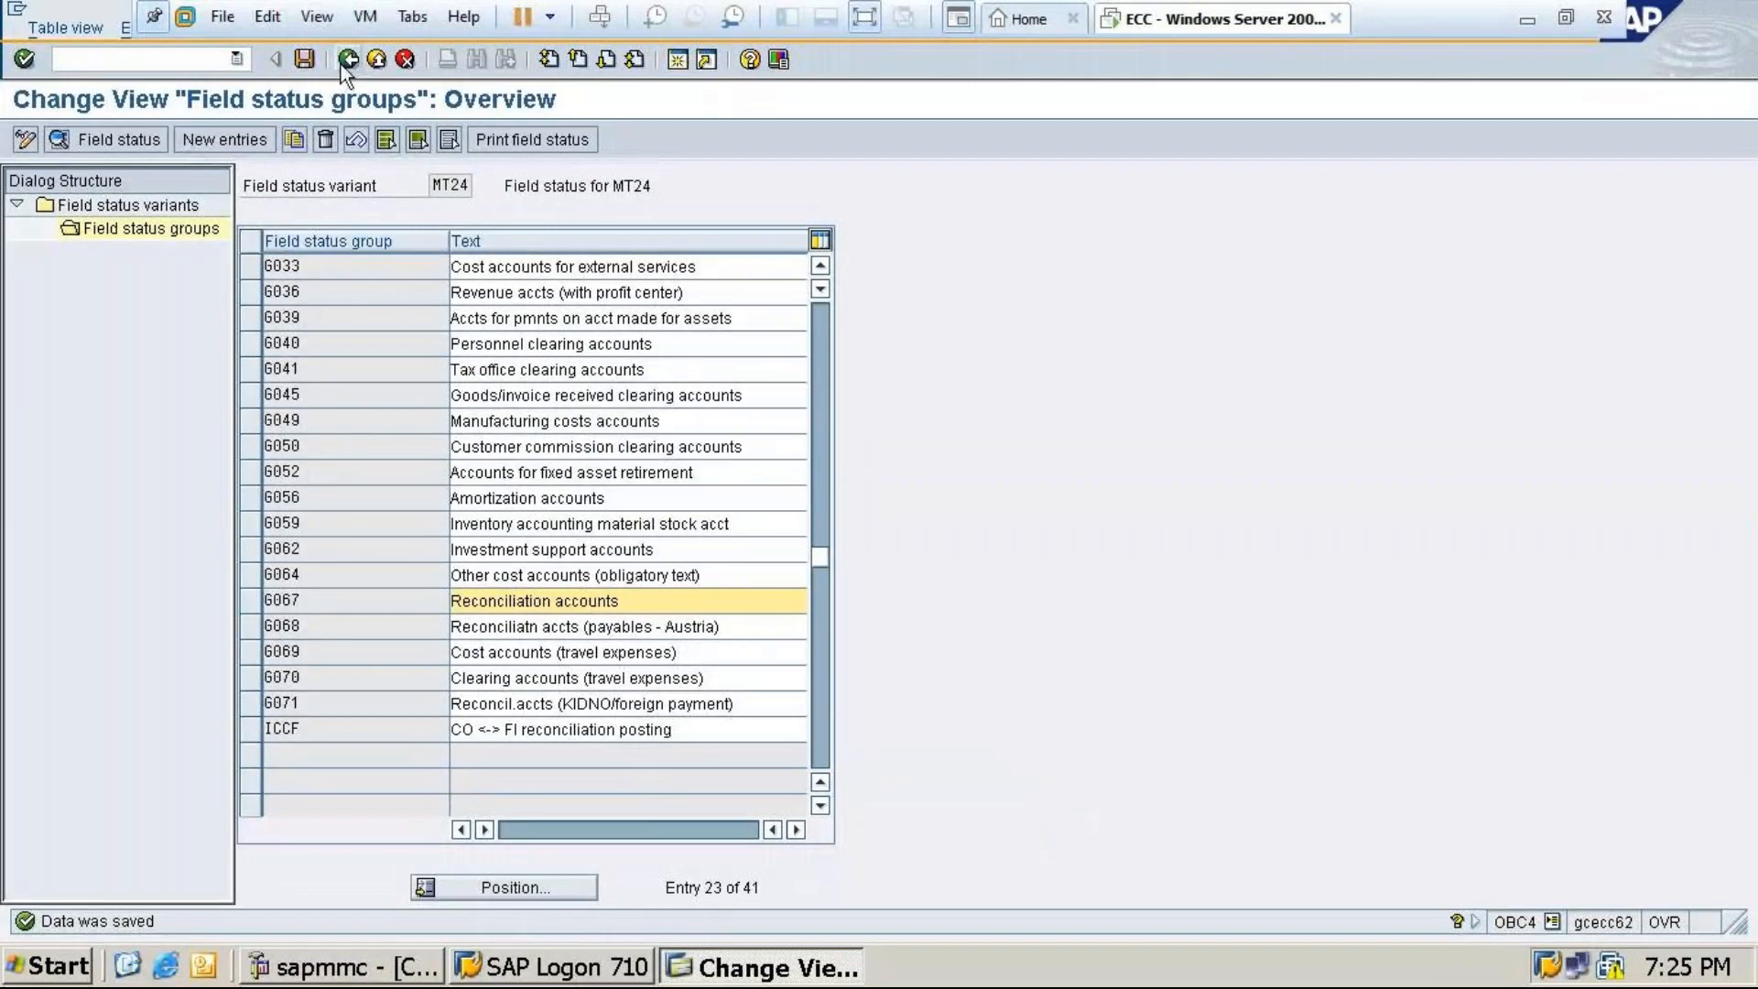
Save, go back, and run /nOBC5 to open the company code to field status variant assignment
click(305, 60)
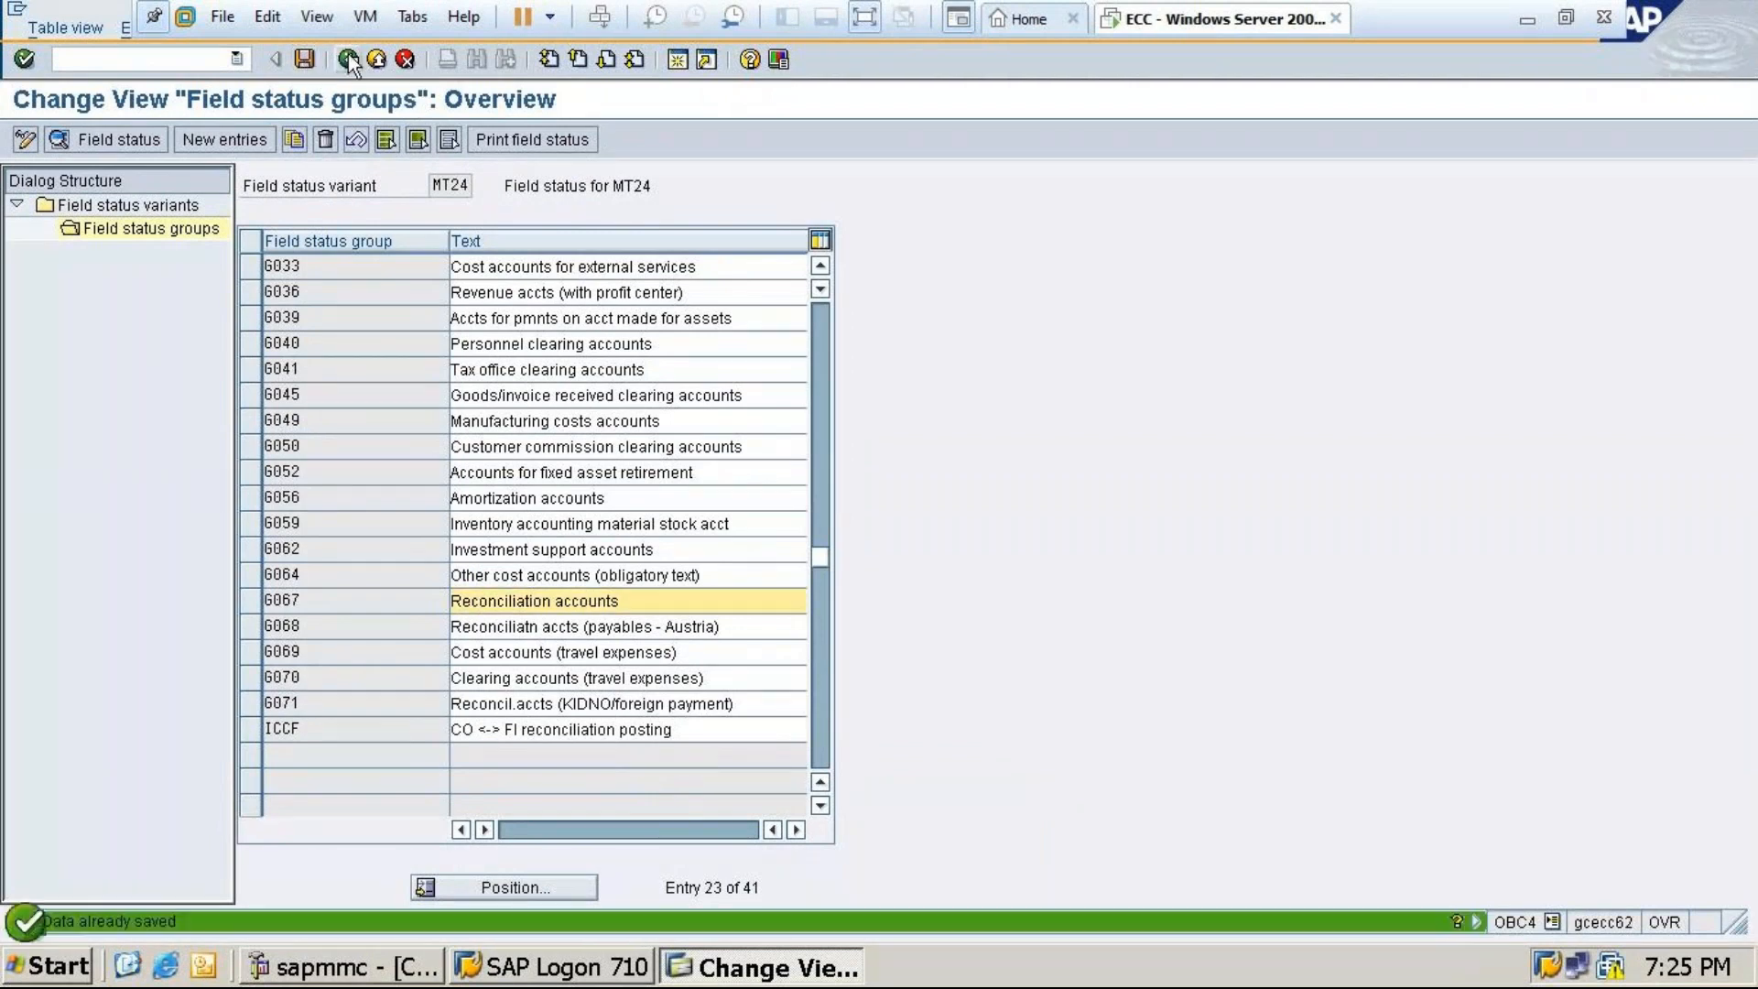
click(348, 59)
text(/nob)
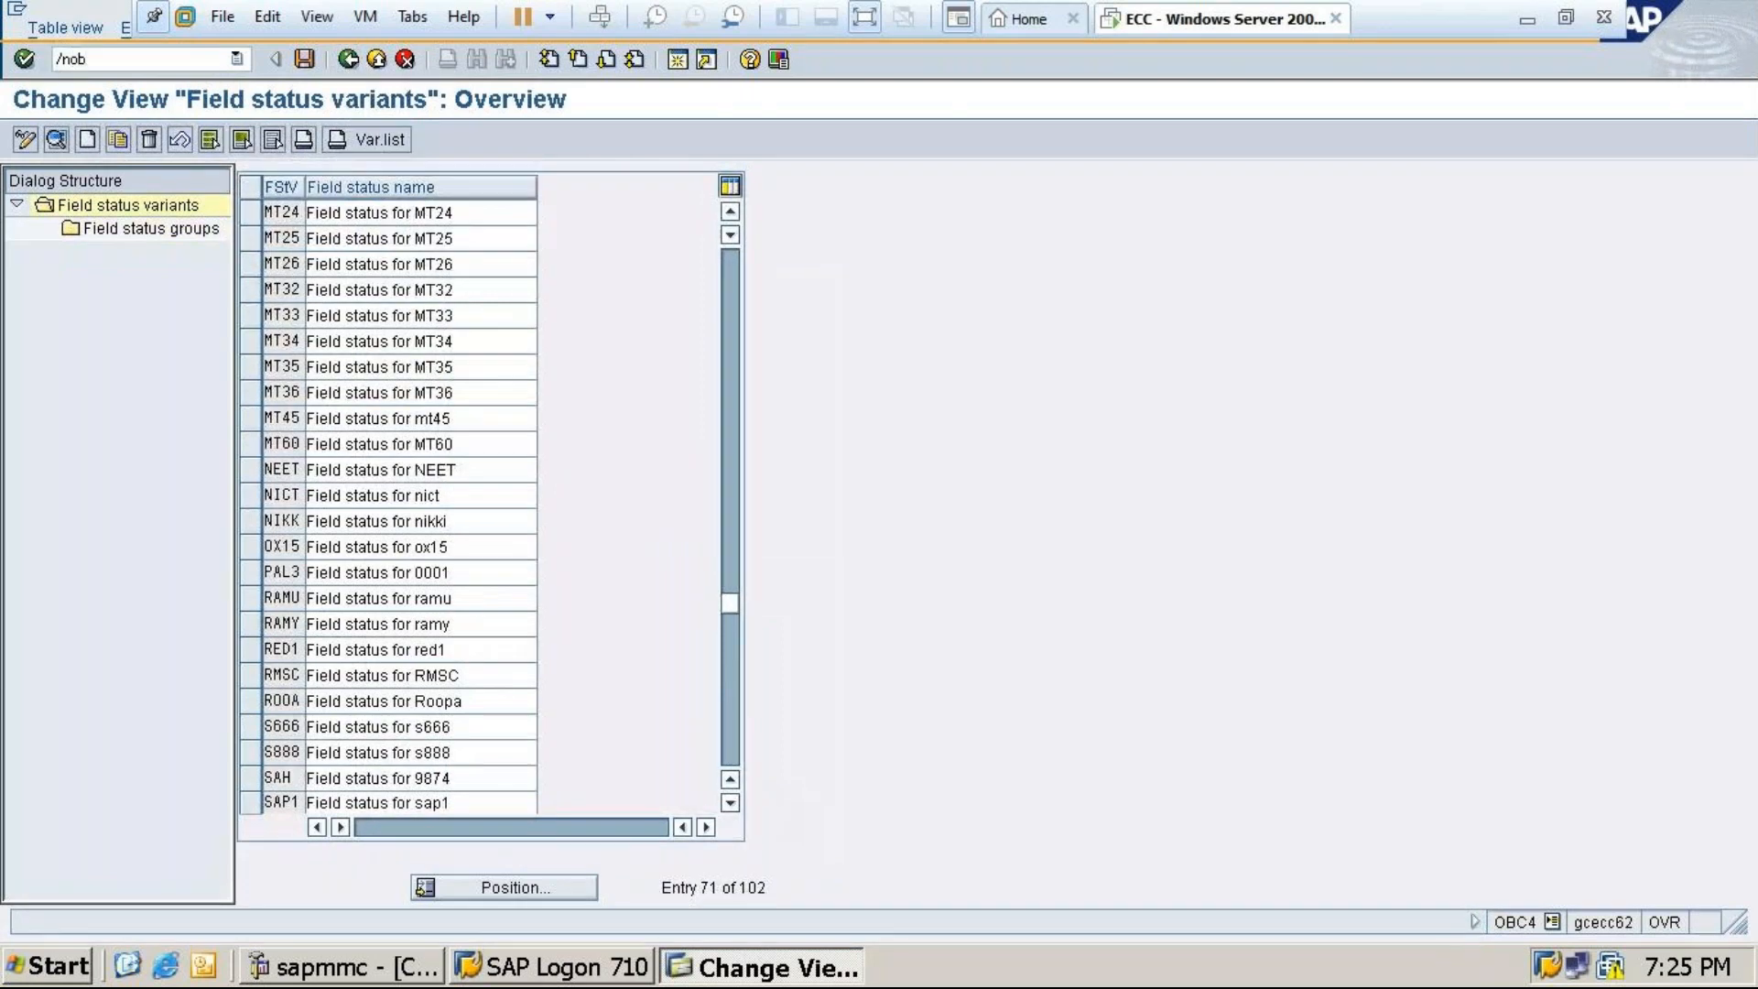
text(c5)
key(Return)
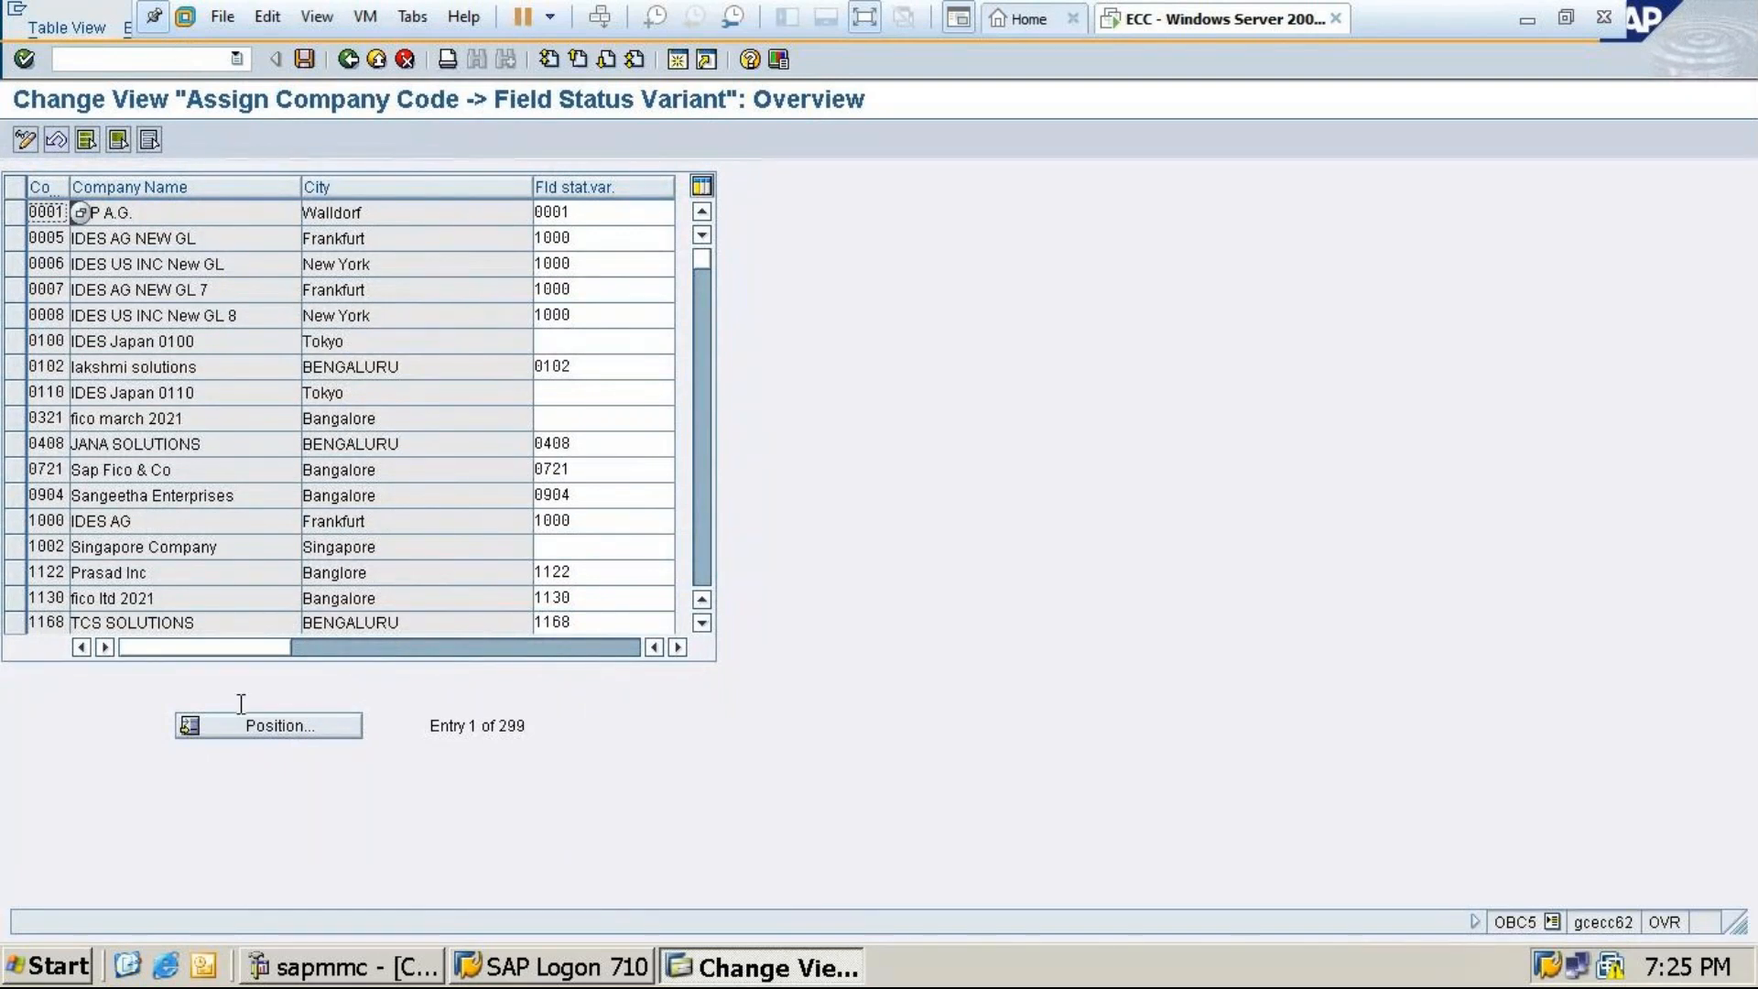
Jump to company code MT24 and select field status variant MT24 for it
click(271, 725)
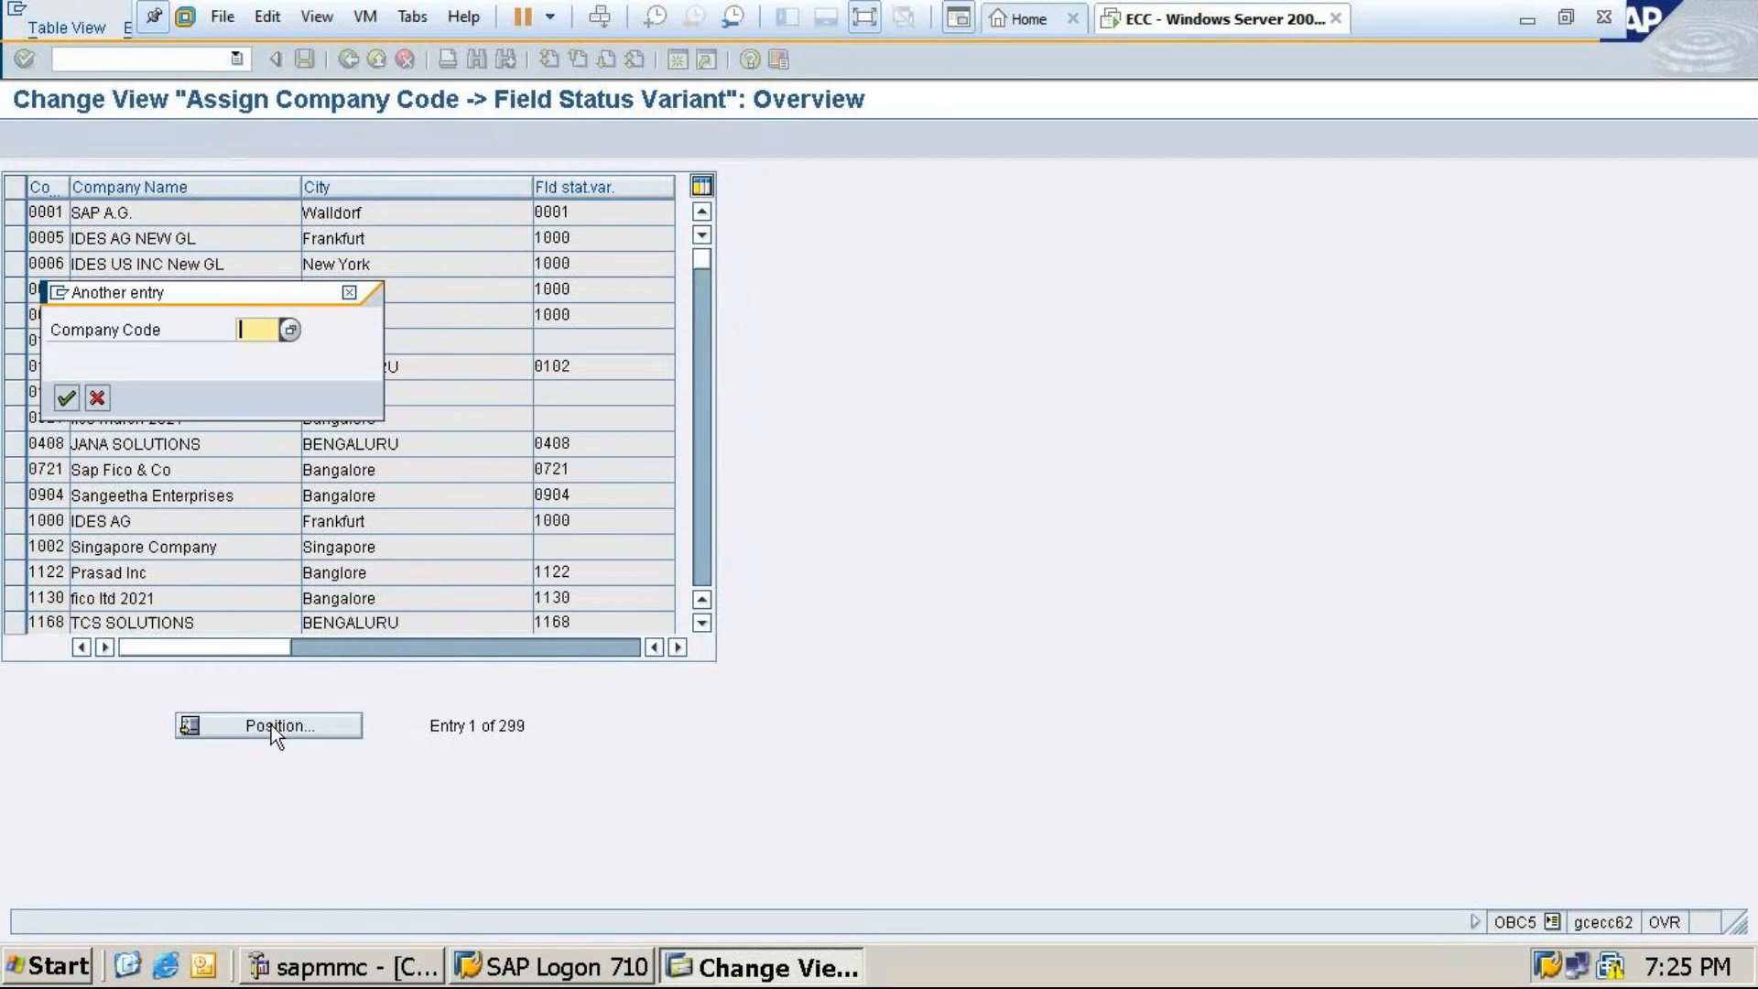
text(mt)
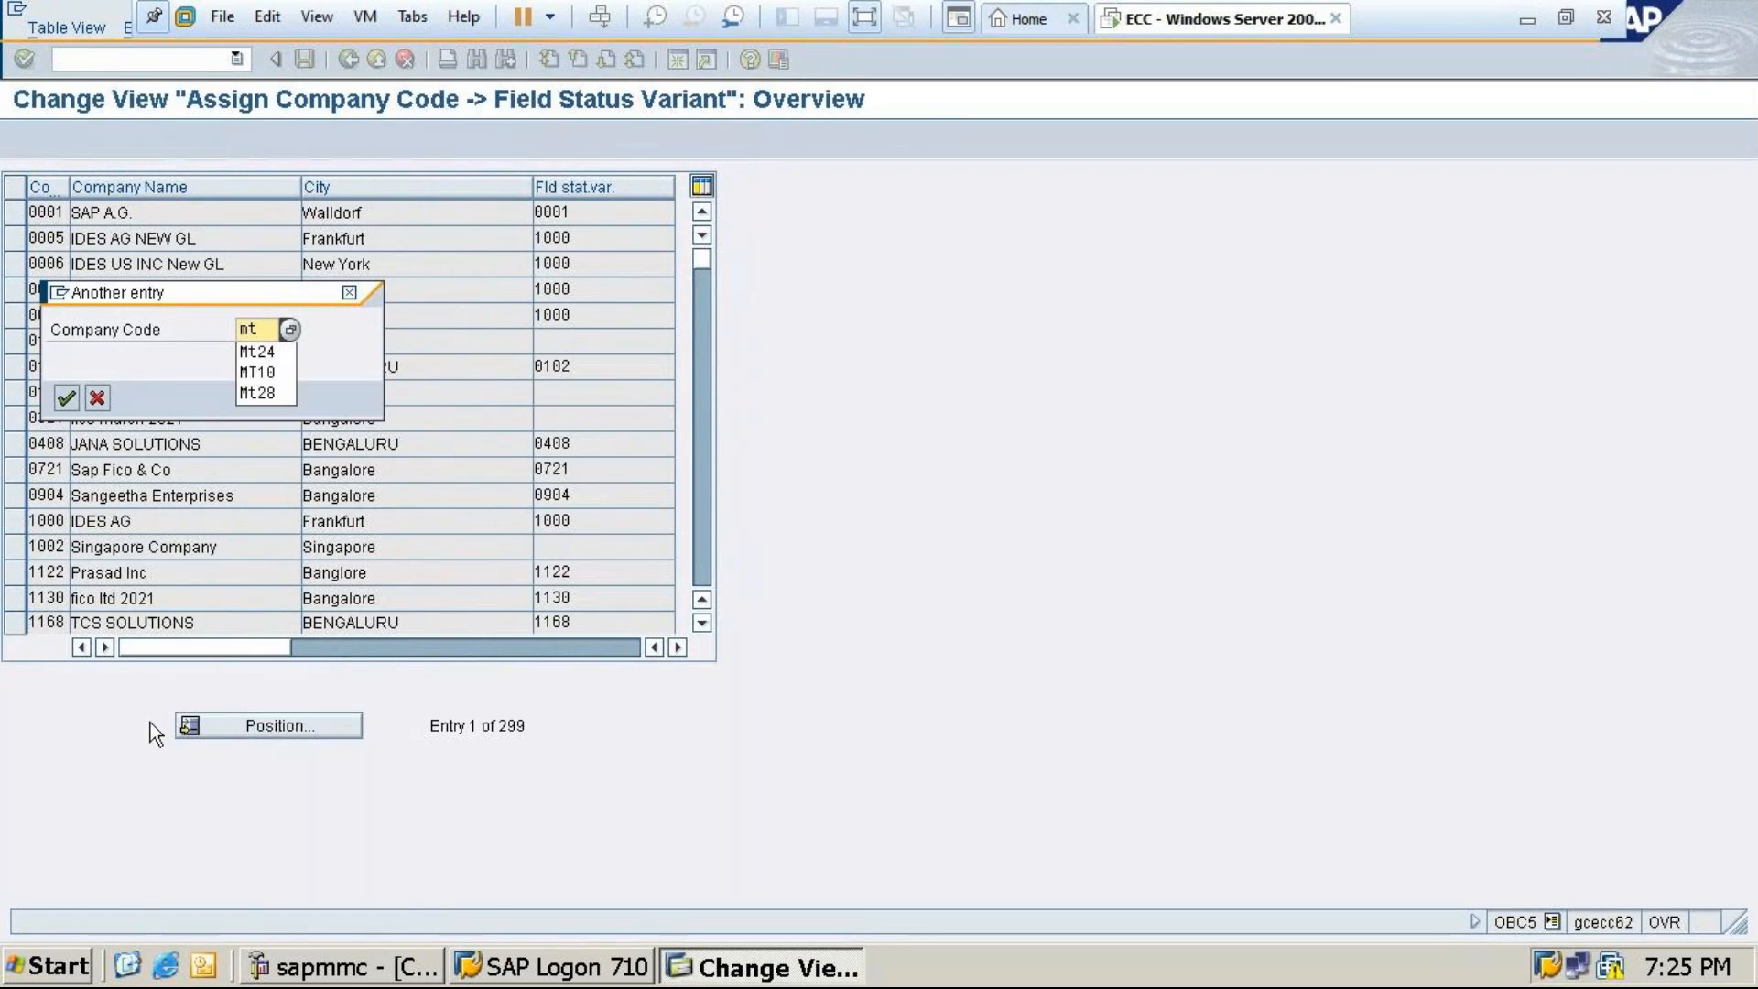
click(265, 351)
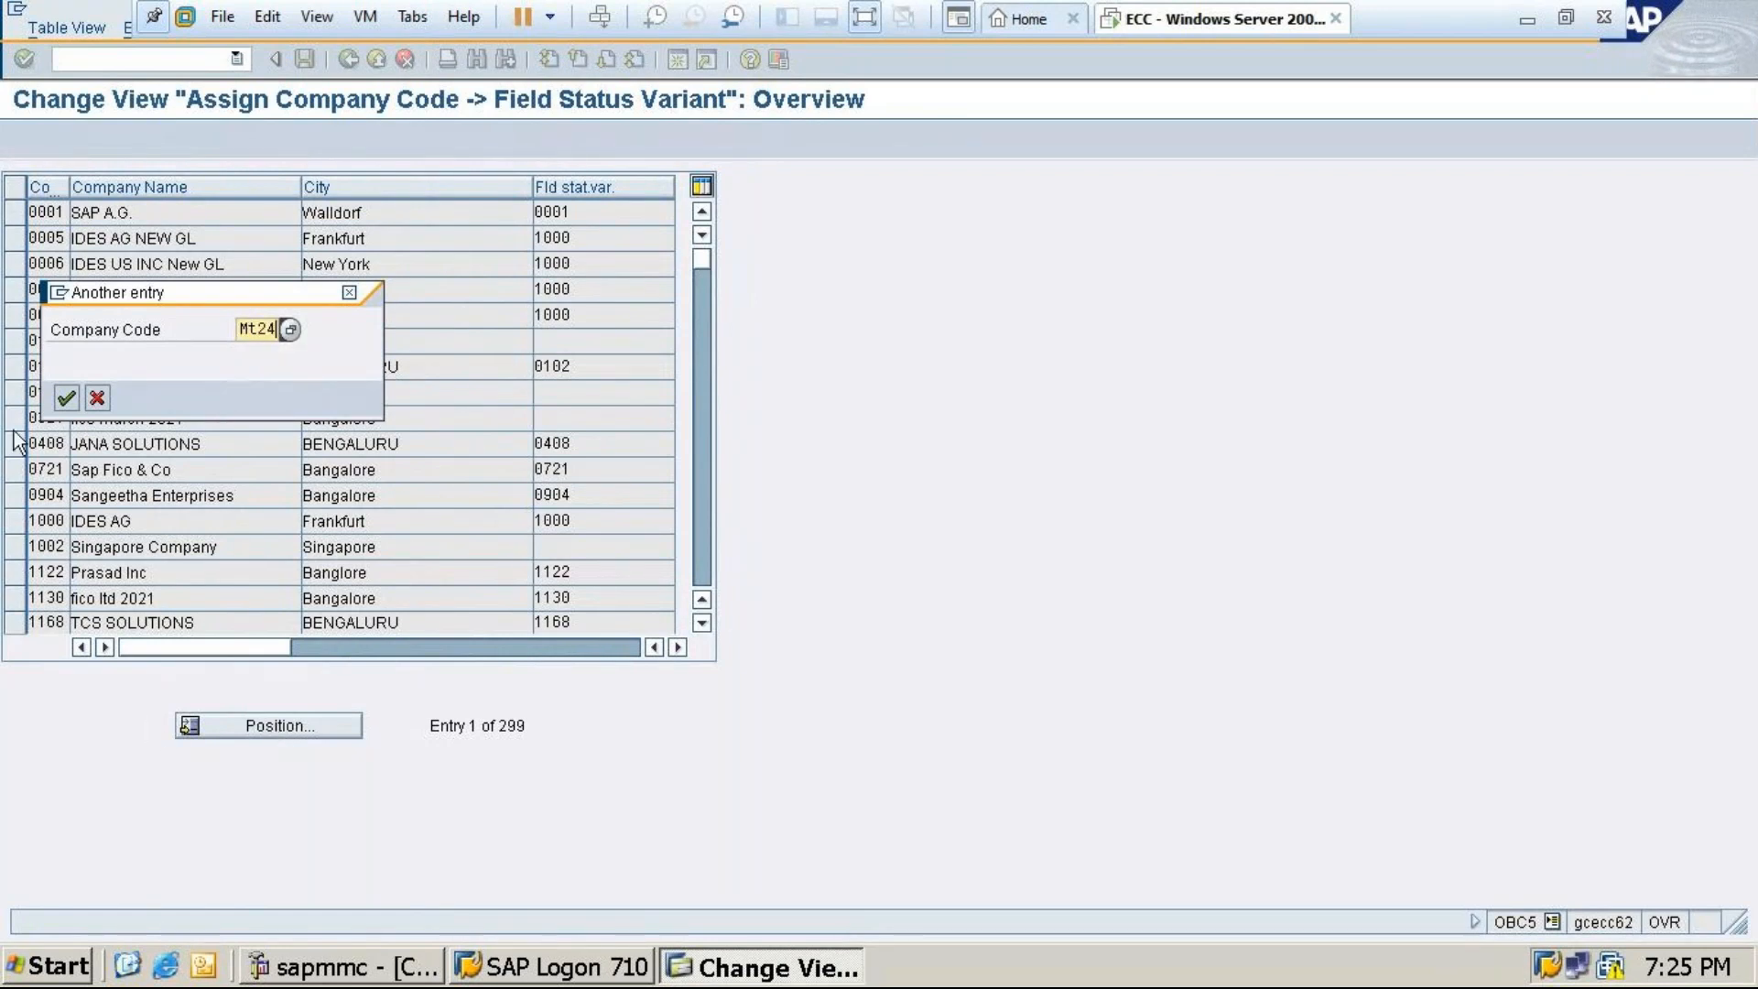
click(66, 397)
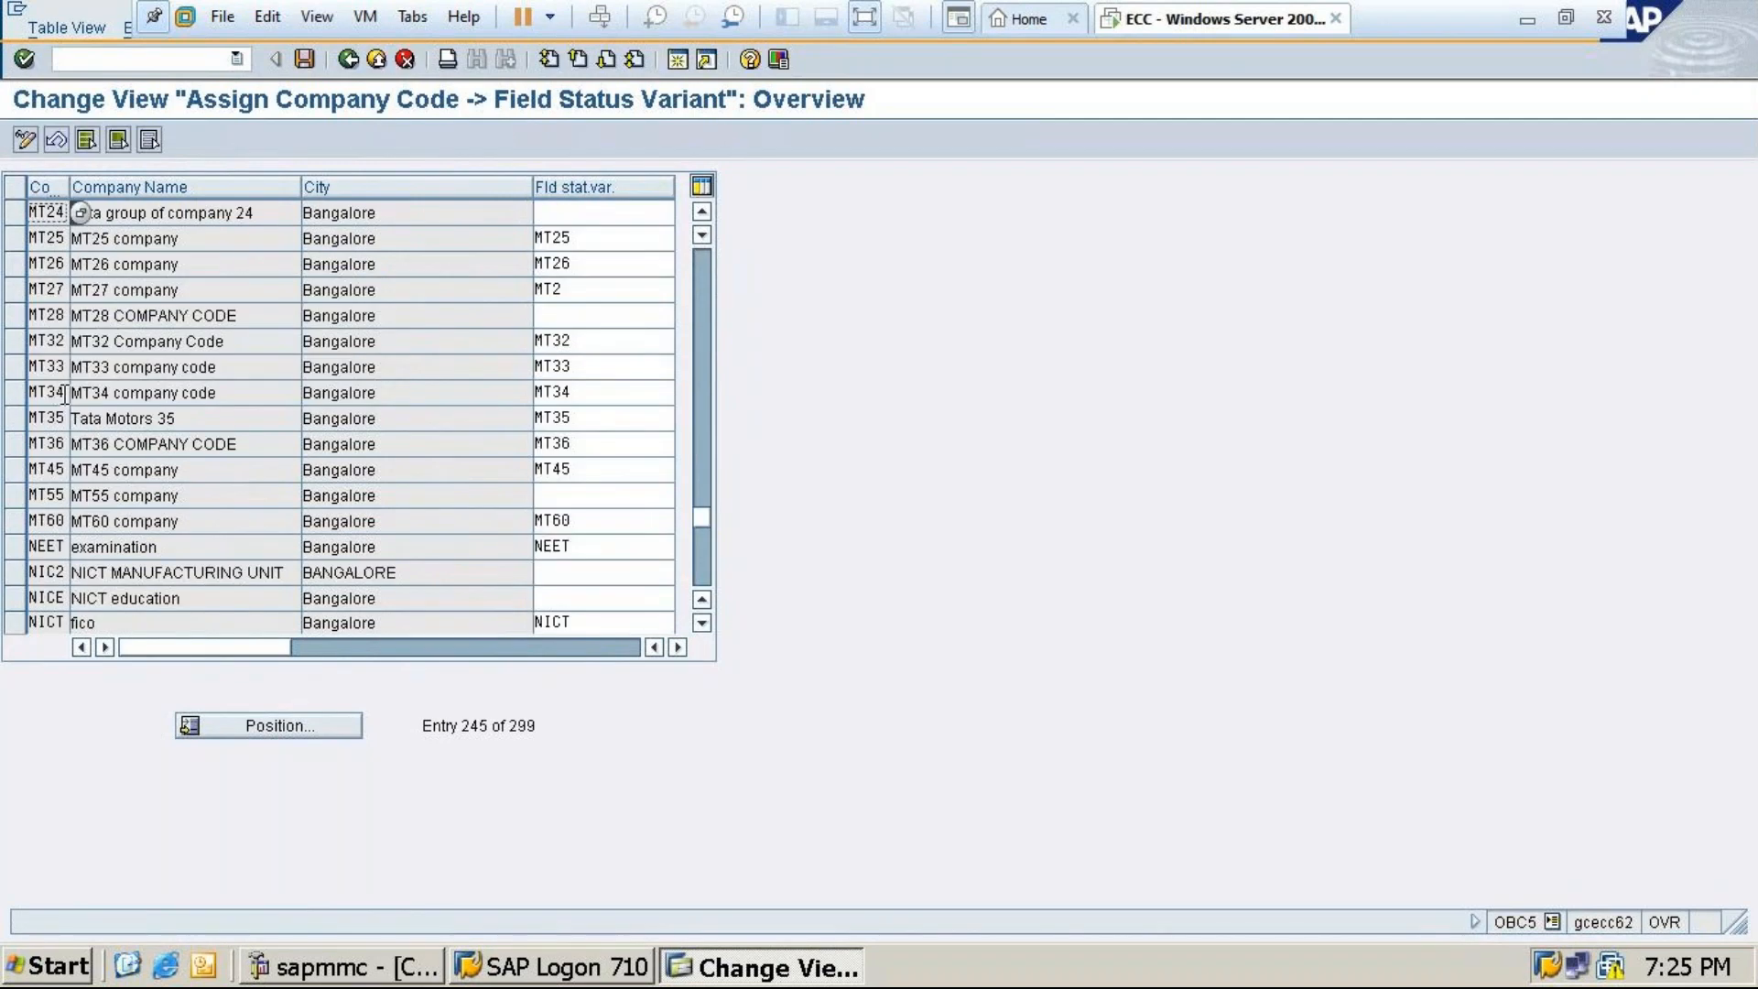
click(569, 213)
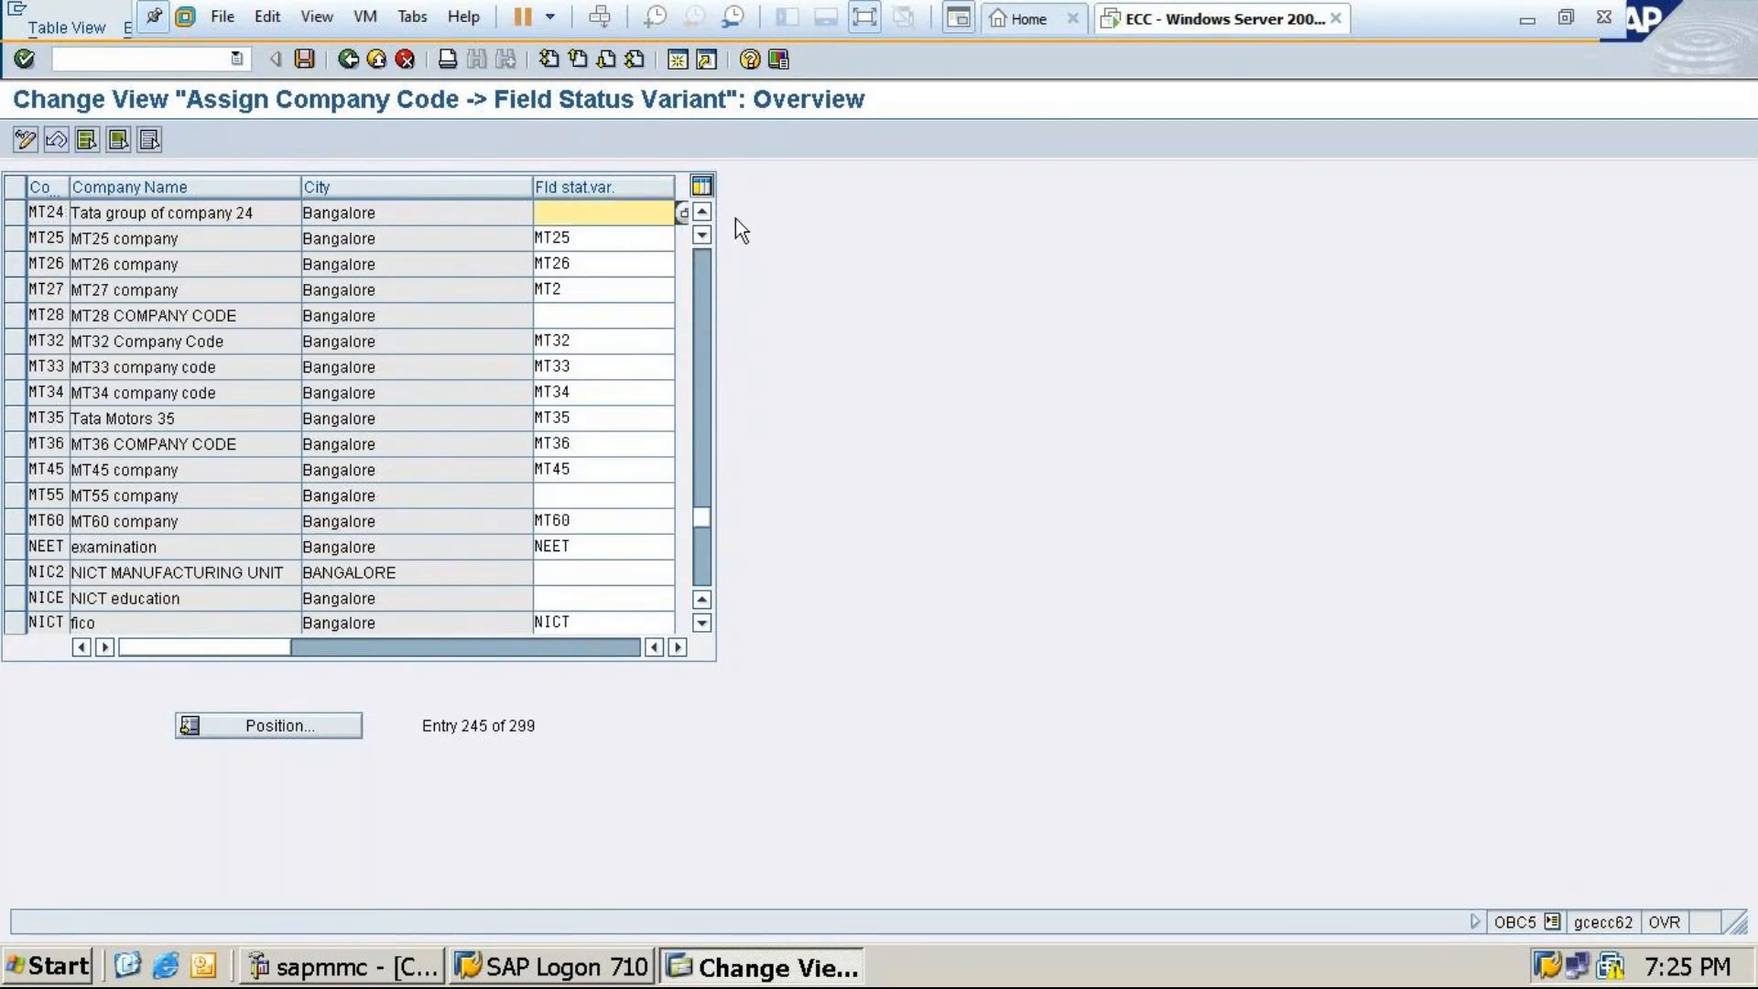
click(682, 212)
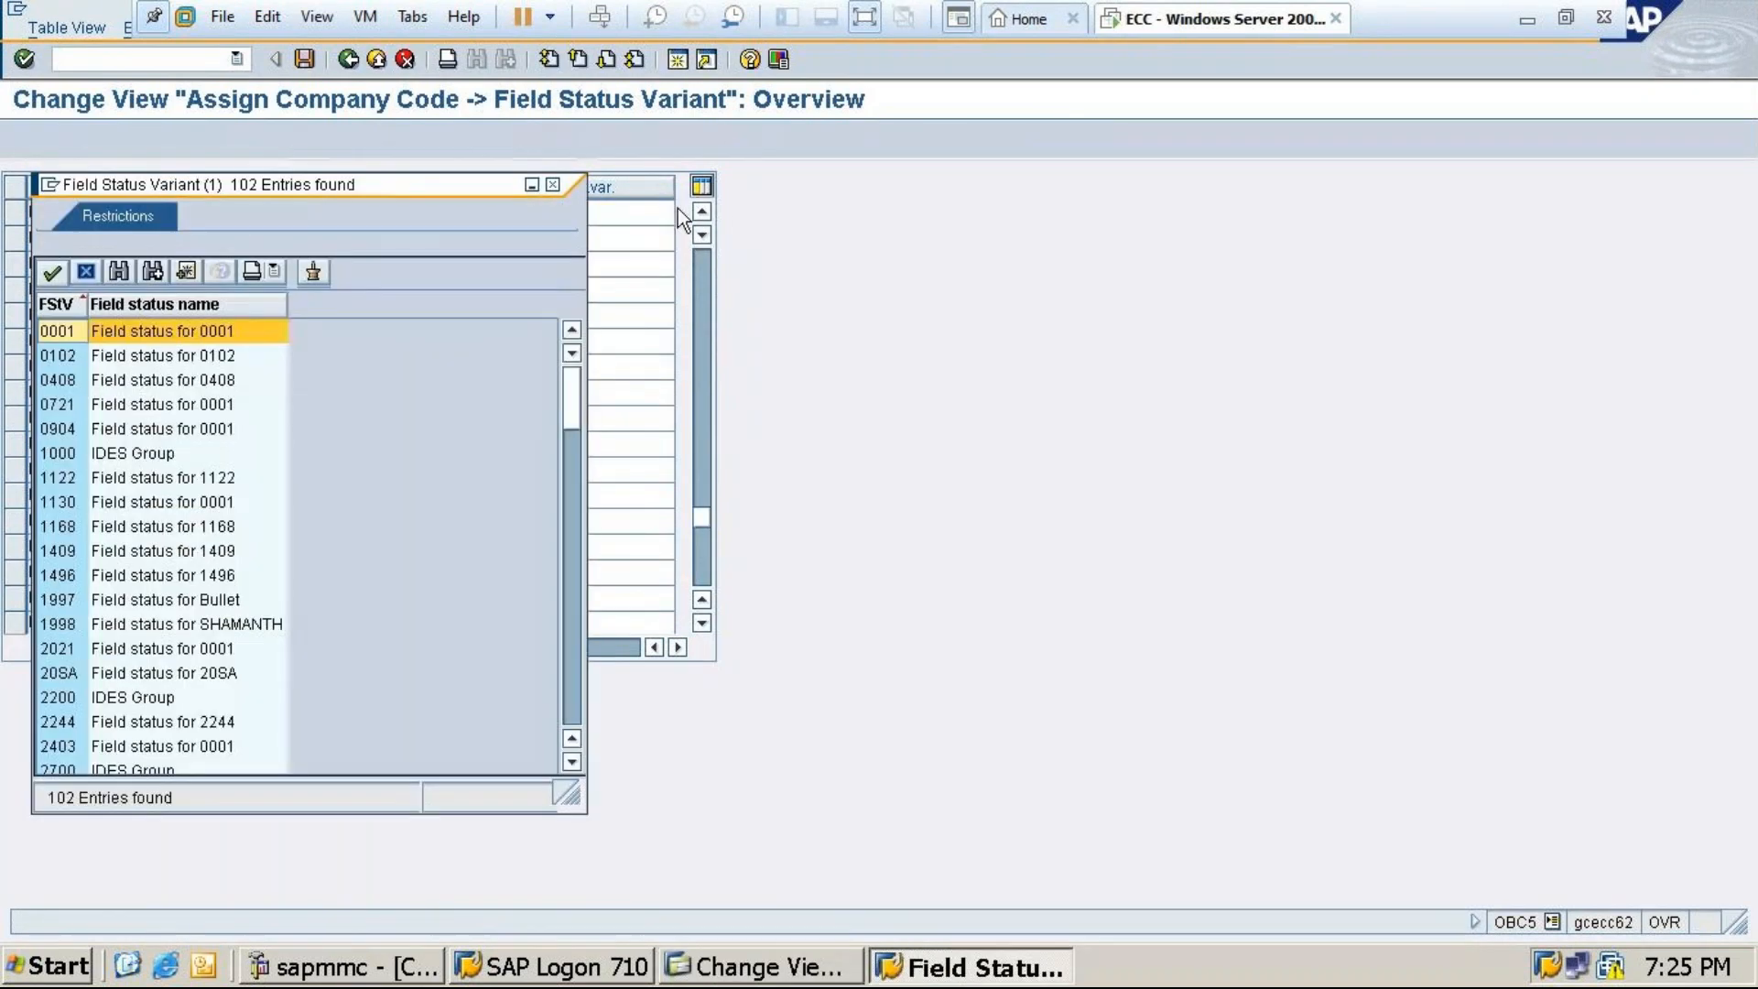
drag(562, 404, 575, 586)
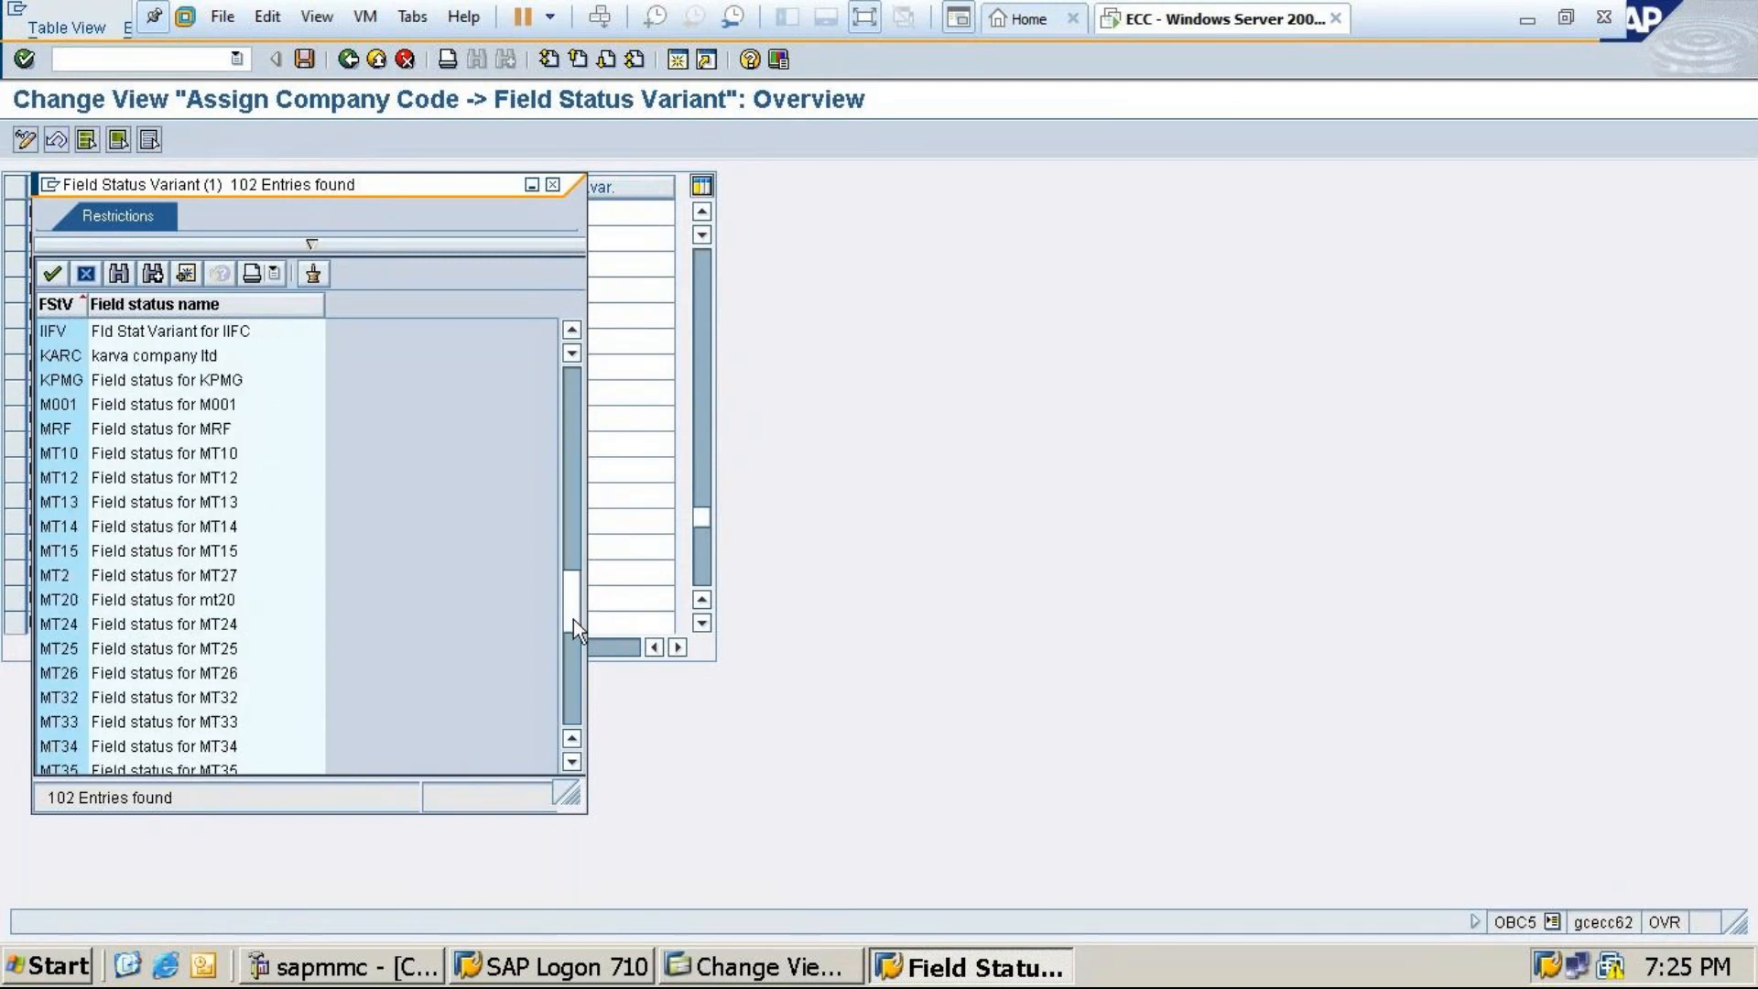
double_click(229, 624)
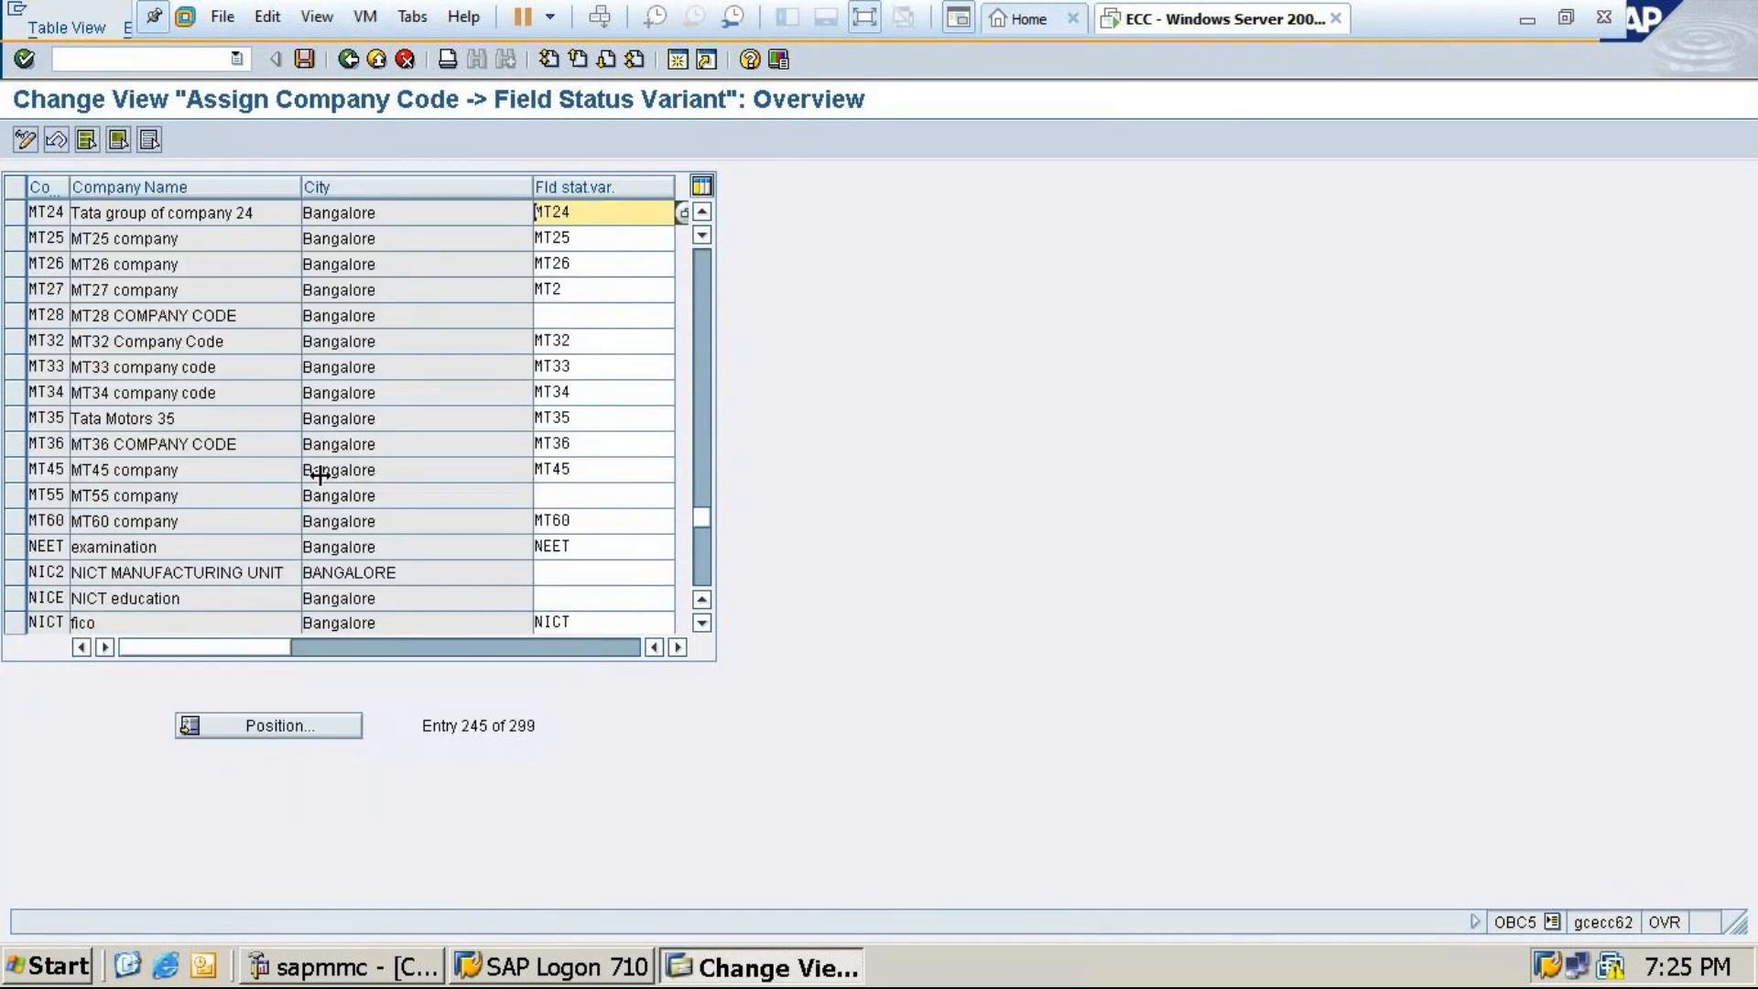
Save the assignment under the customizing request, return to Easy Access, and minimize the VM
click(309, 60)
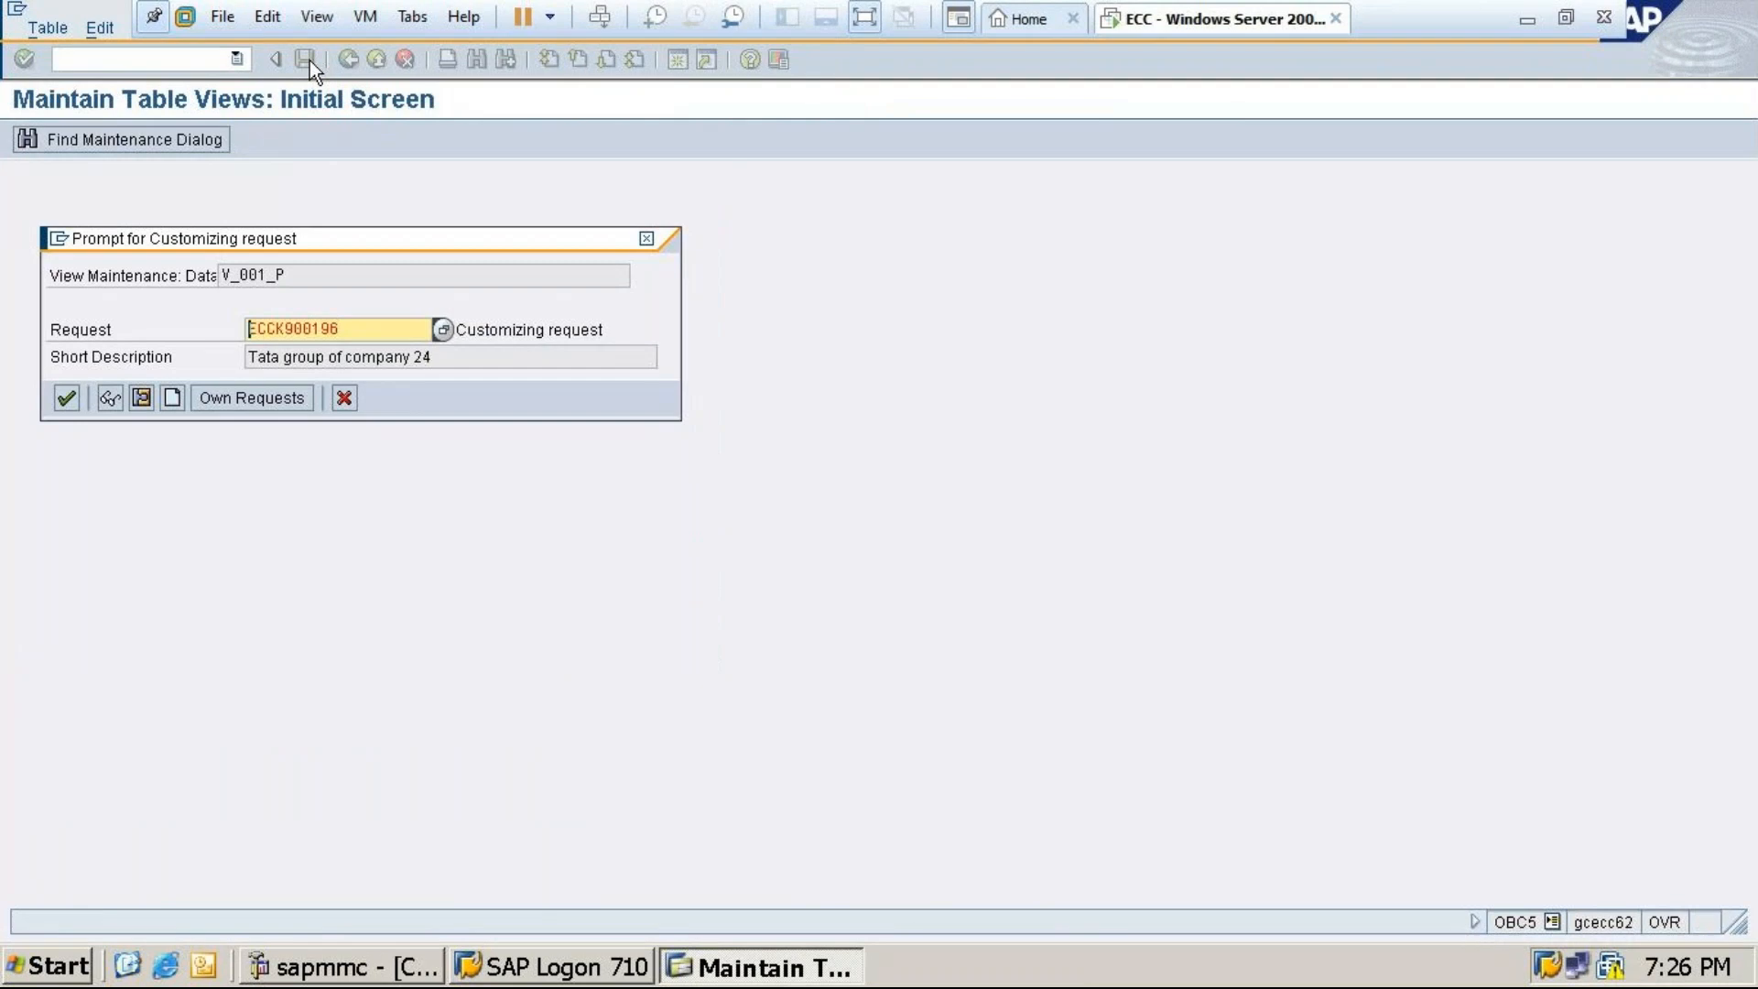
click(64, 397)
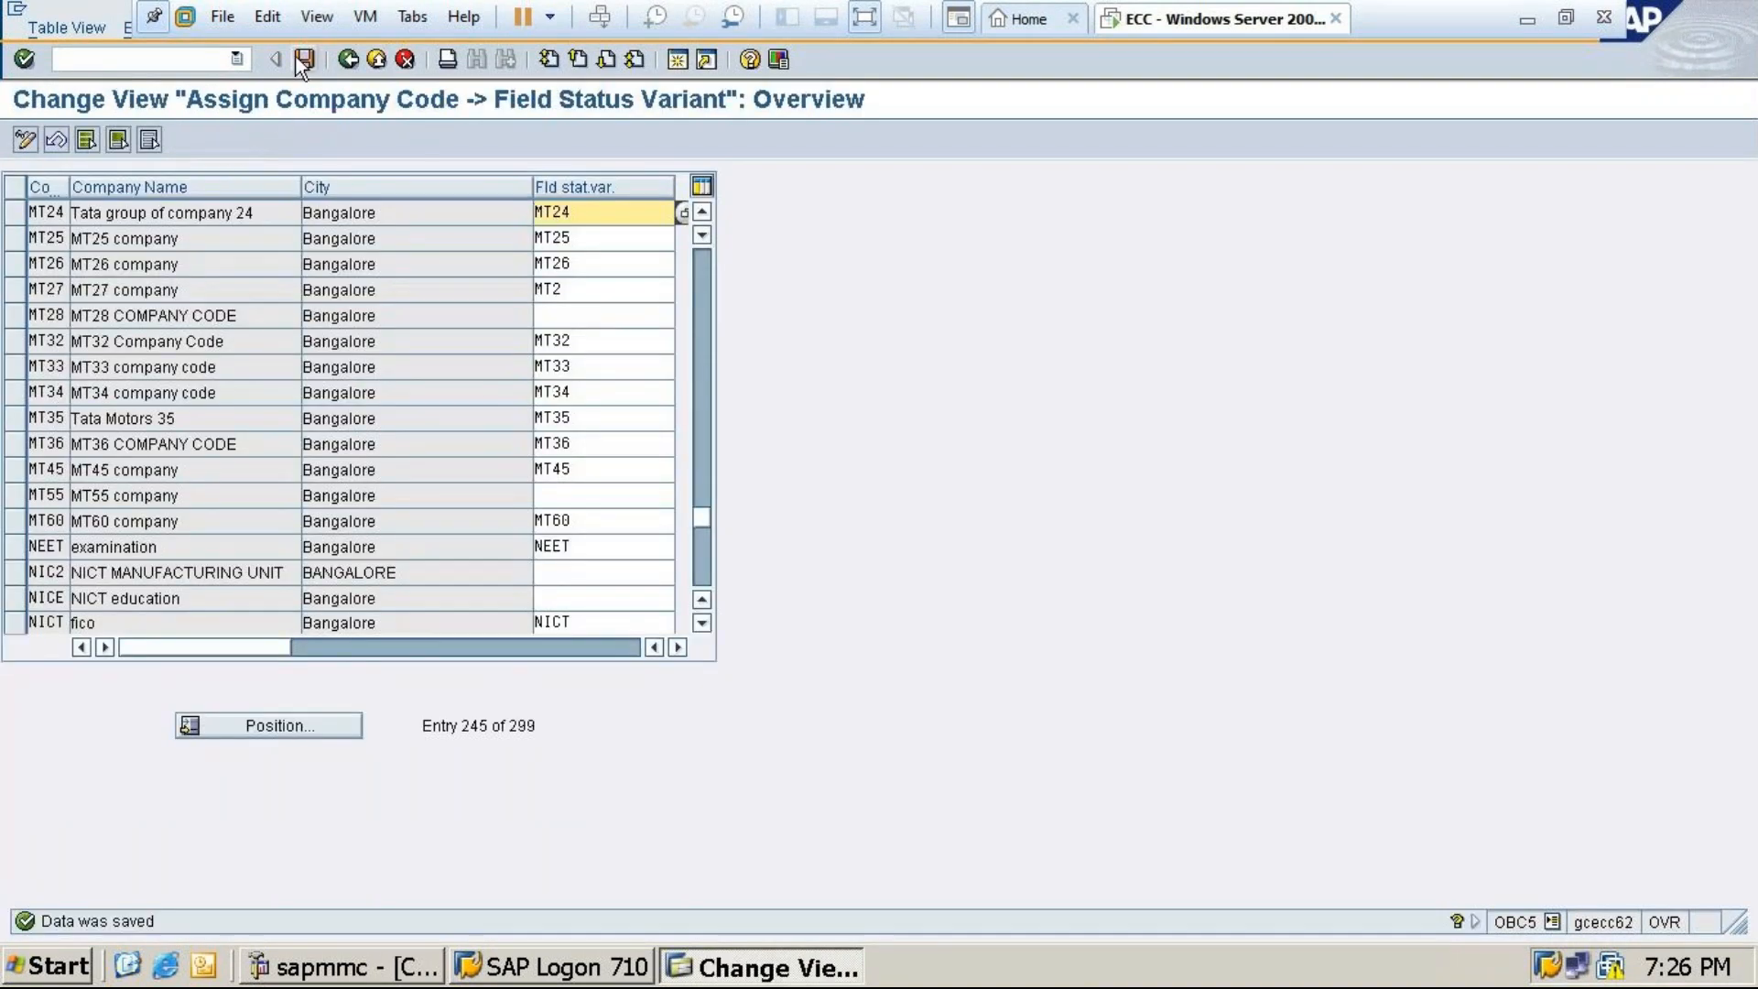
click(303, 60)
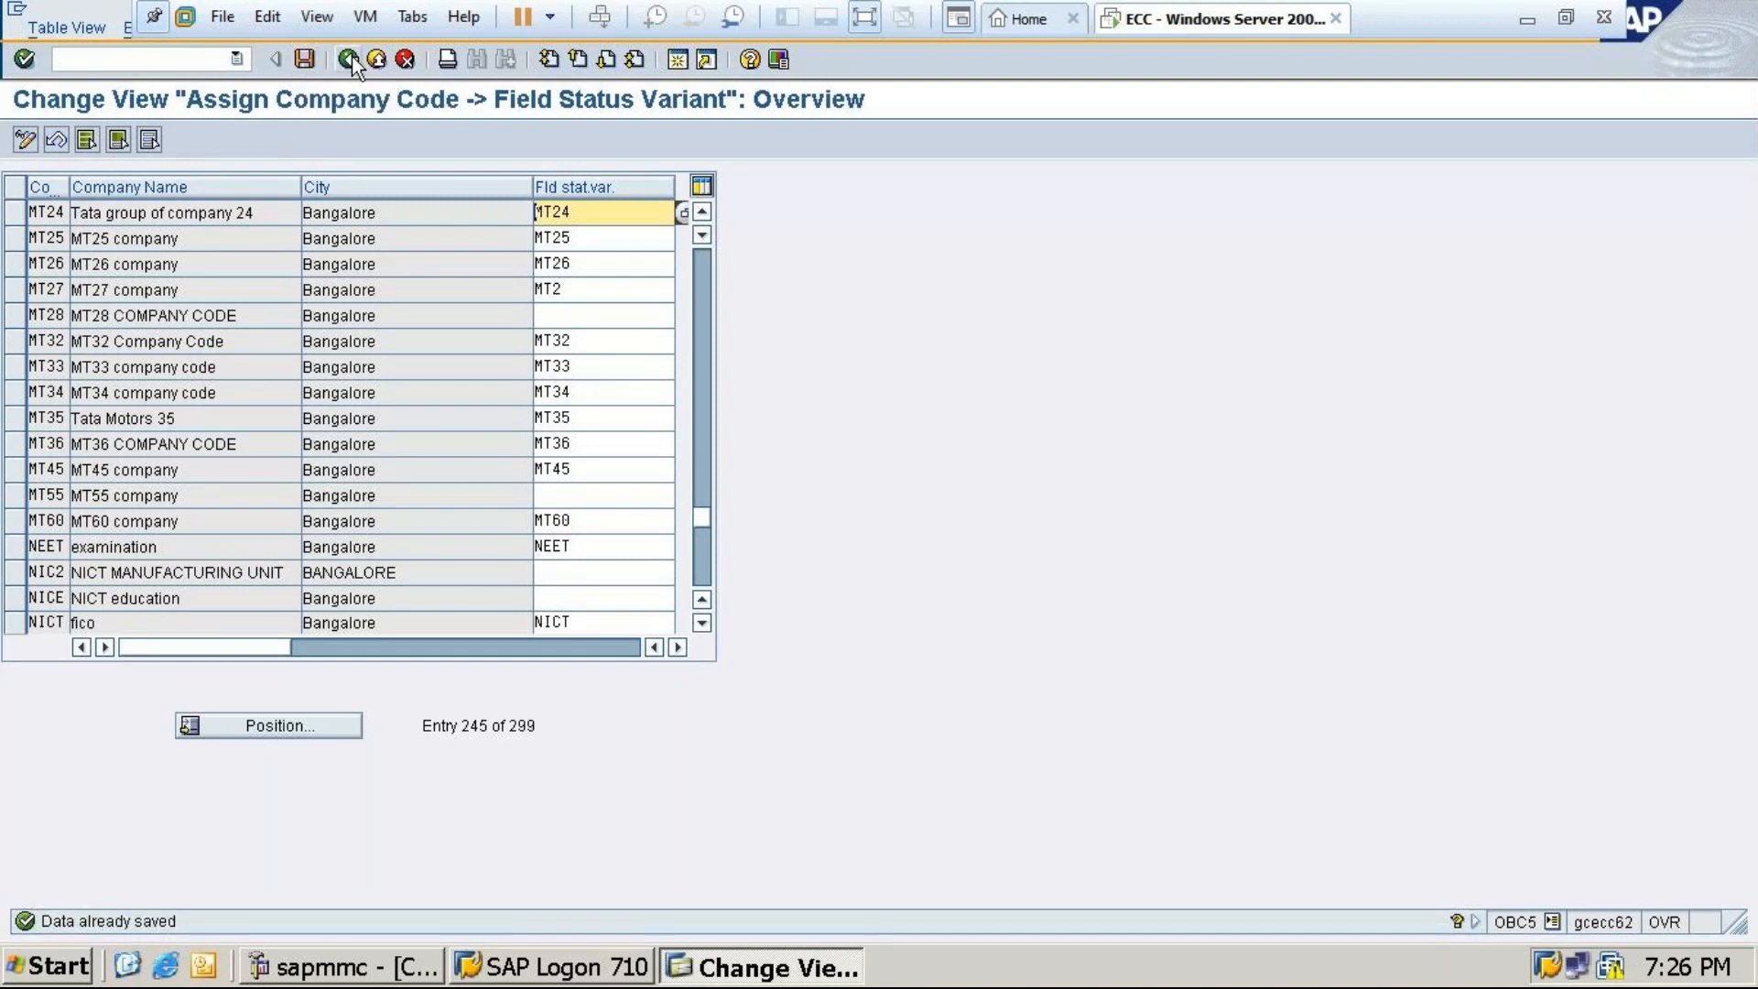
click(352, 64)
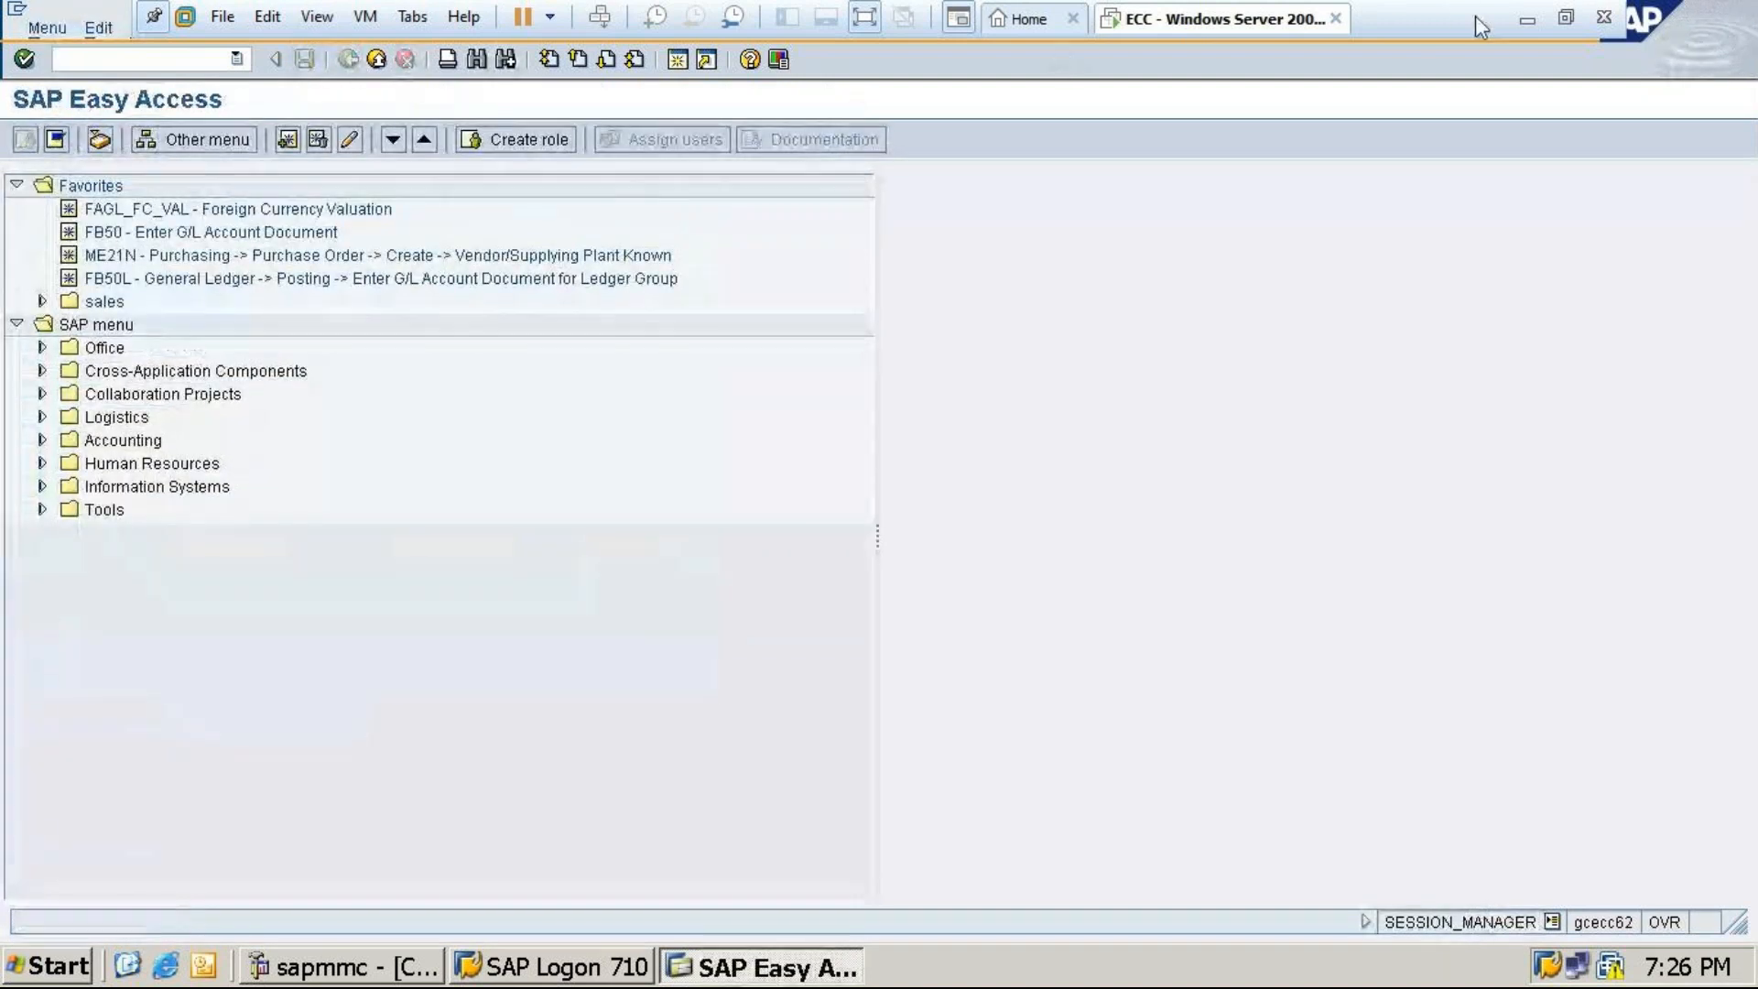
click(1516, 17)
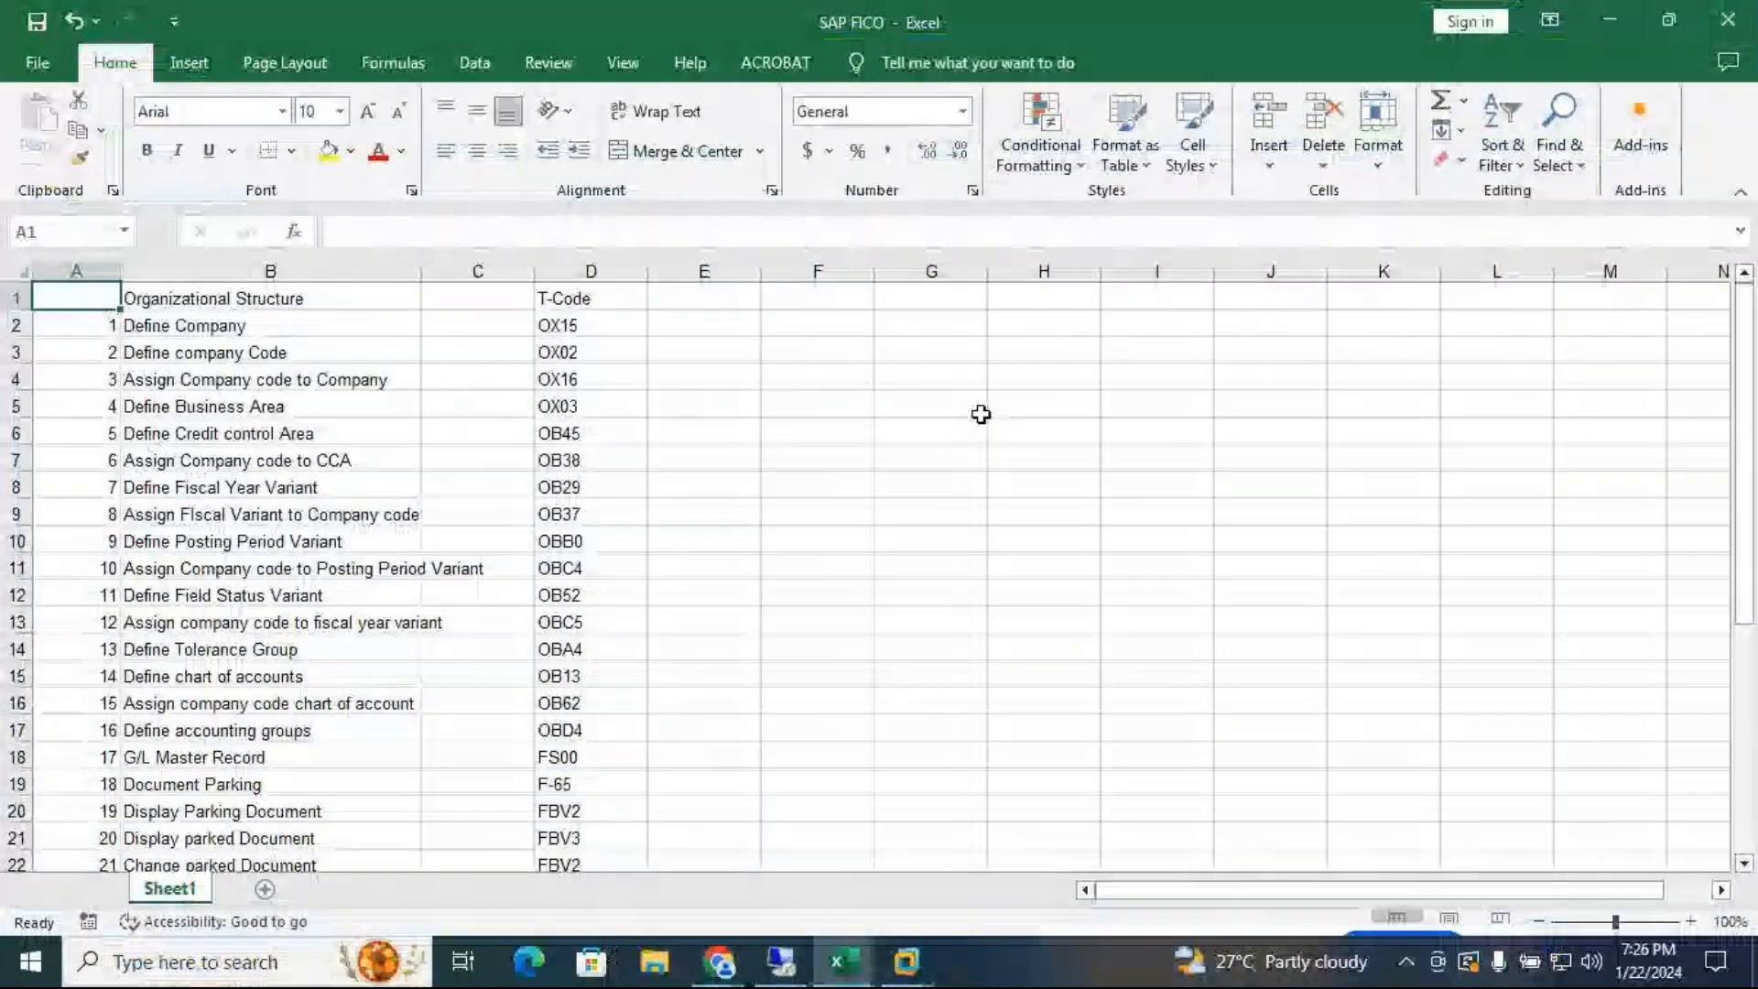
Review the step list on the Enterprise Structure sheet of the SAP FICO1 workbook
mouse_move(842, 963)
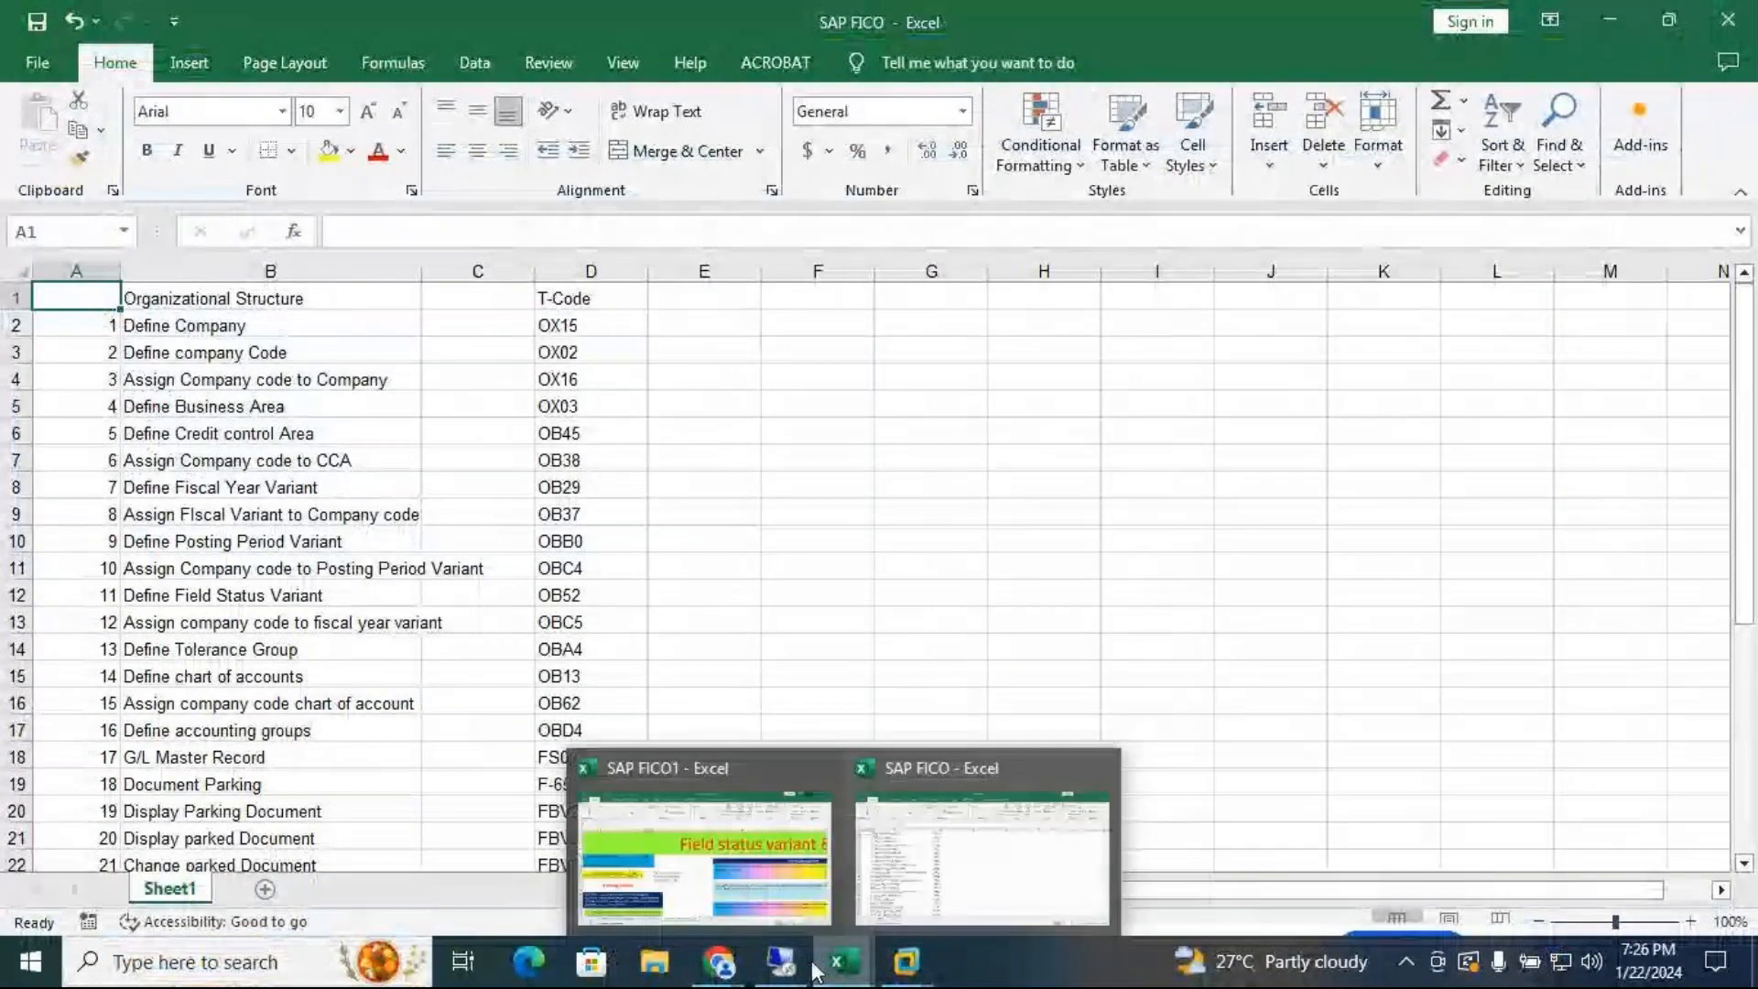
click(767, 893)
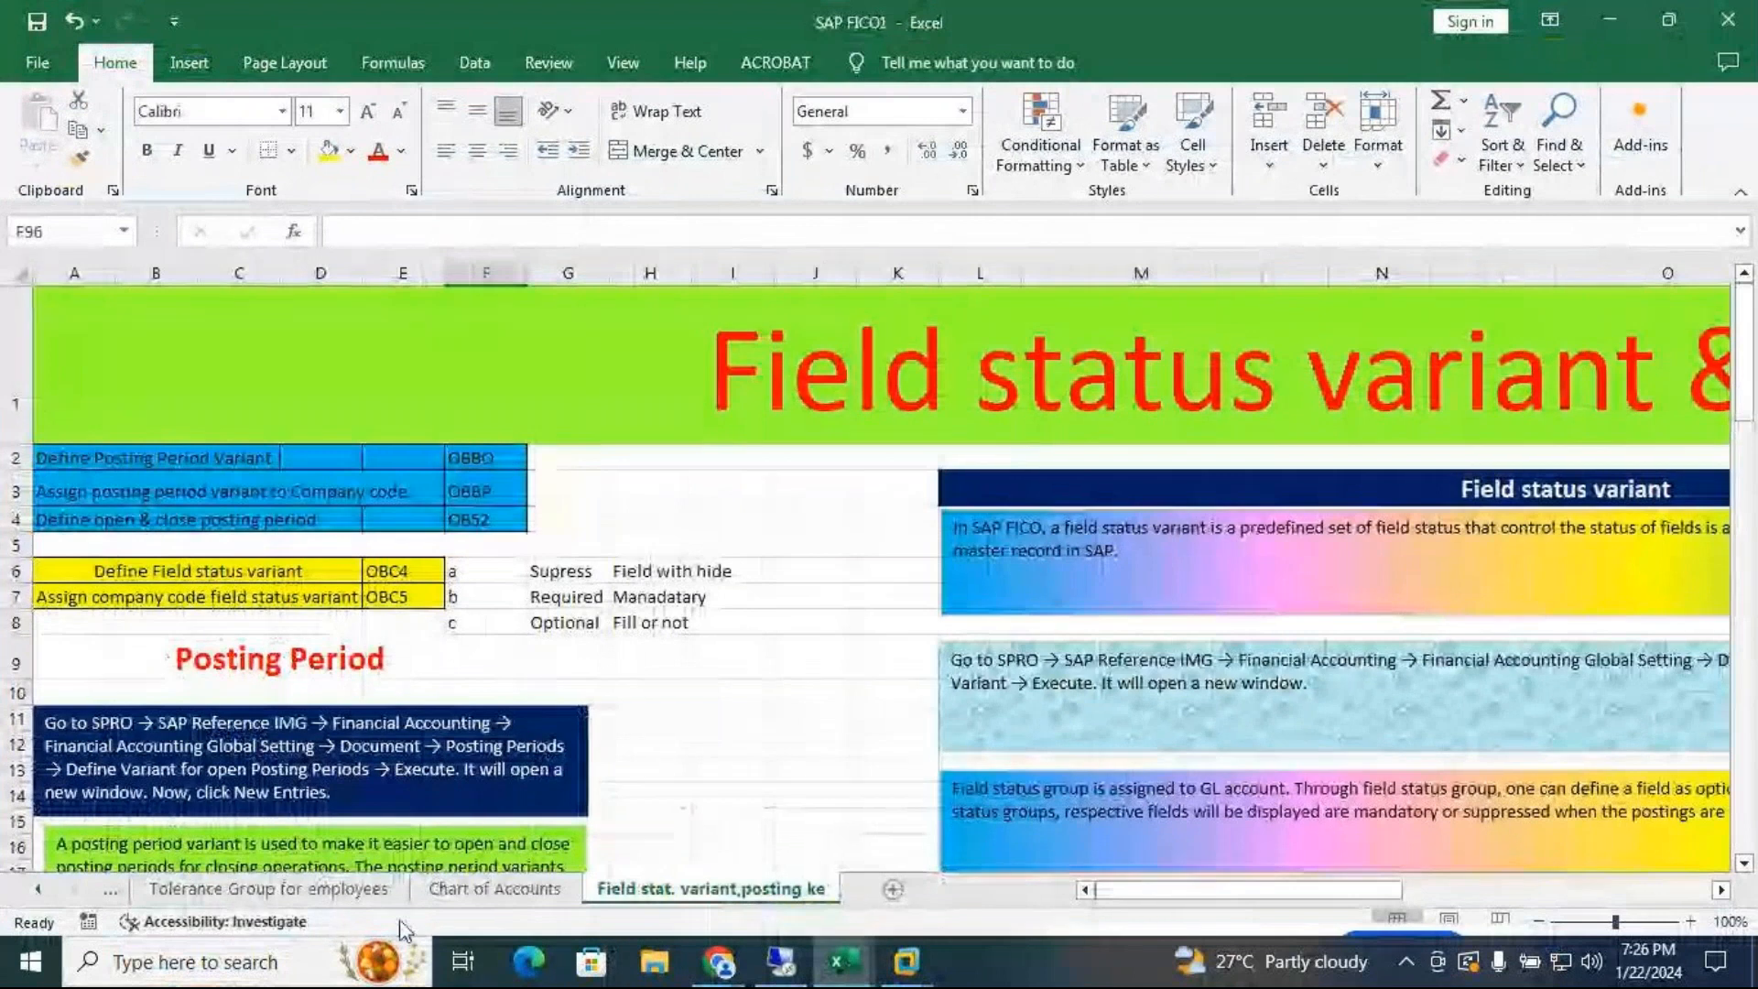
click(110, 894)
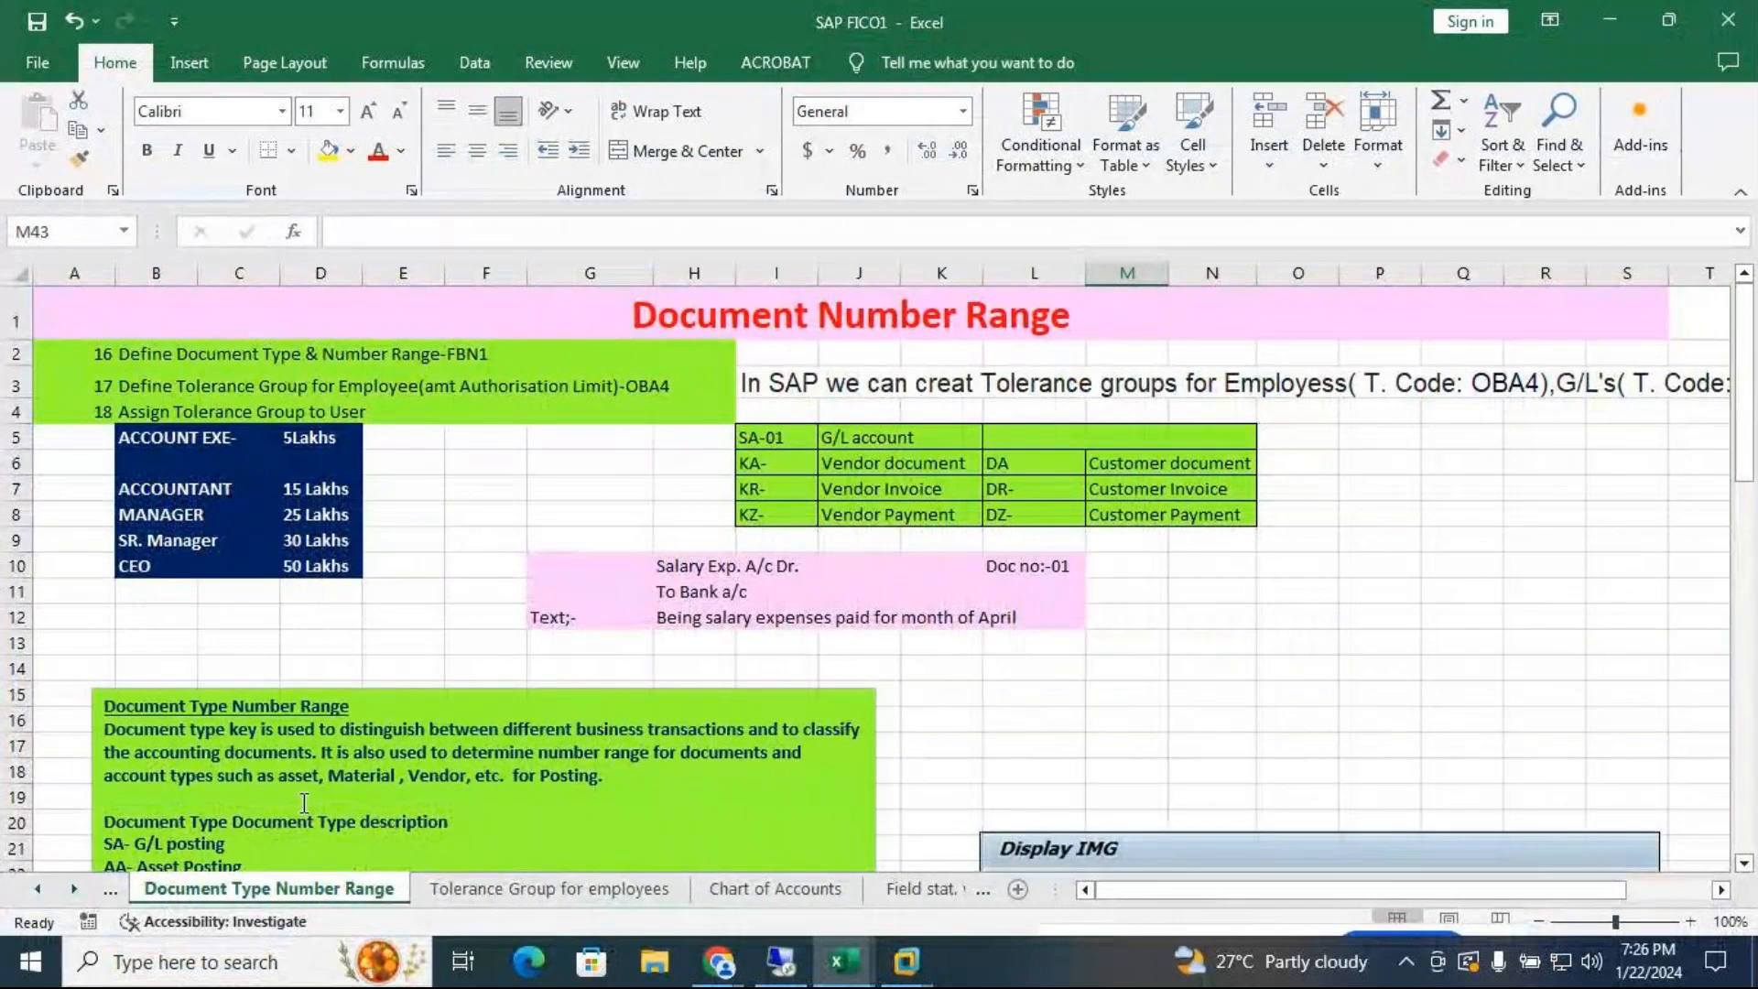
click(112, 890)
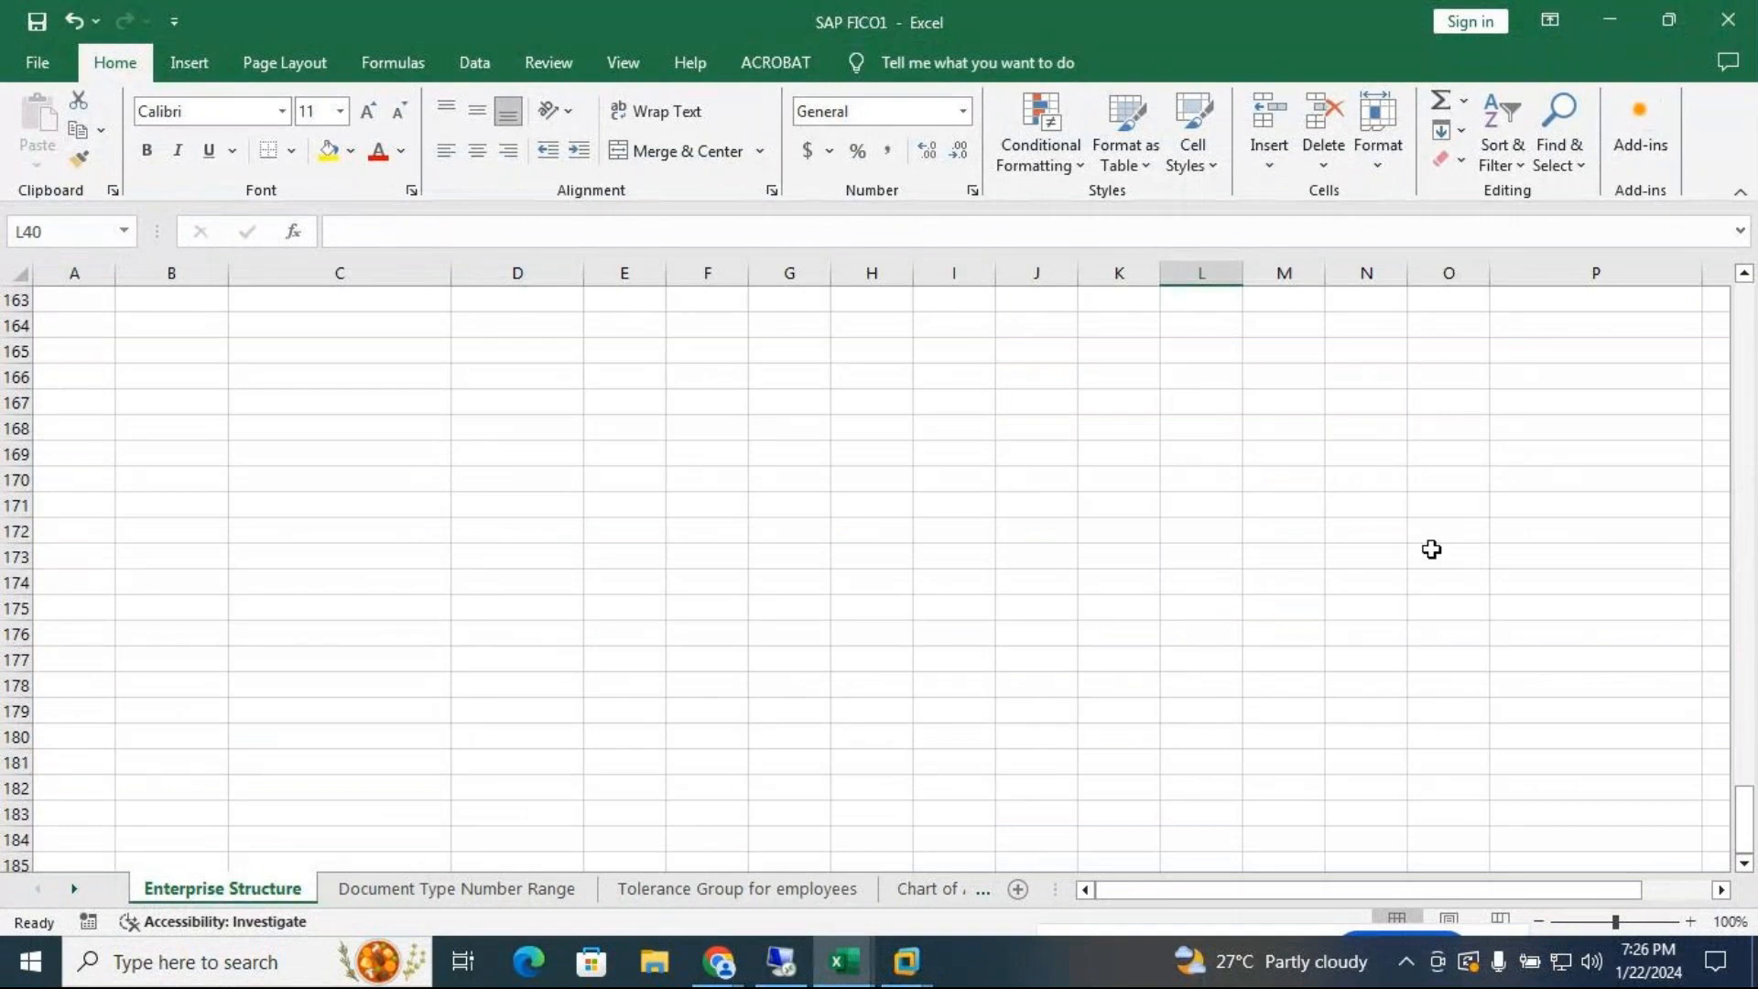
drag(1745, 835, 1739, 348)
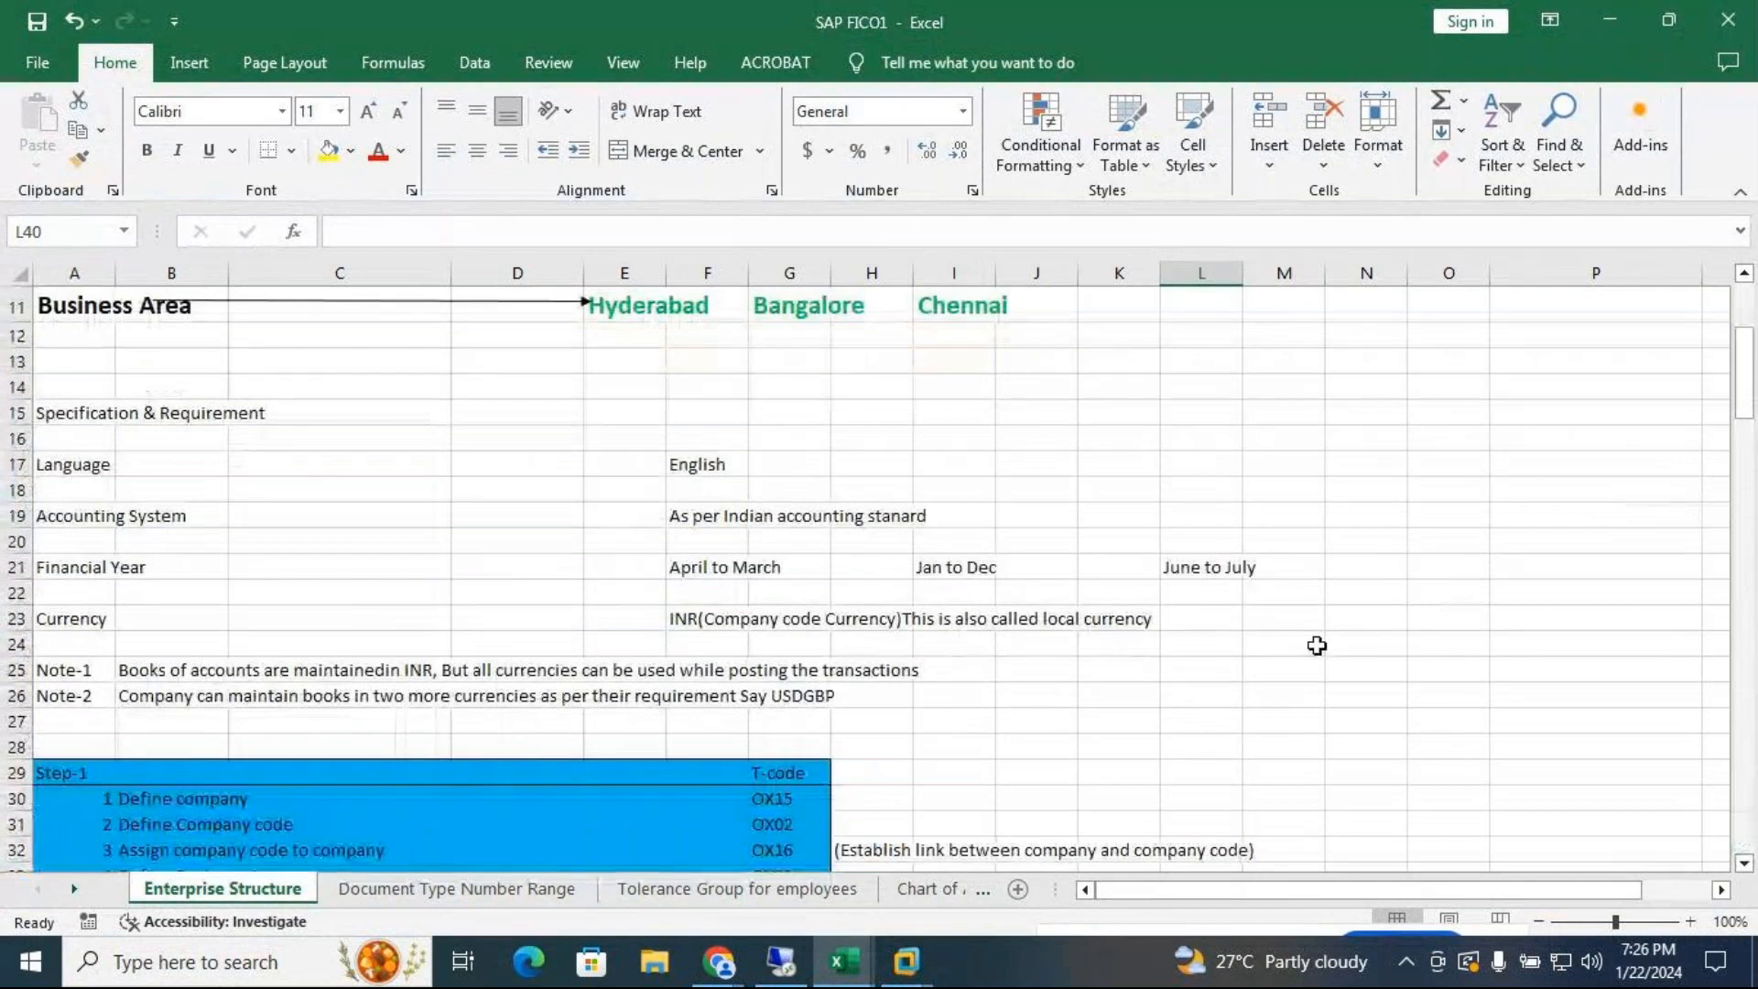
drag(1750, 430, 1751, 478)
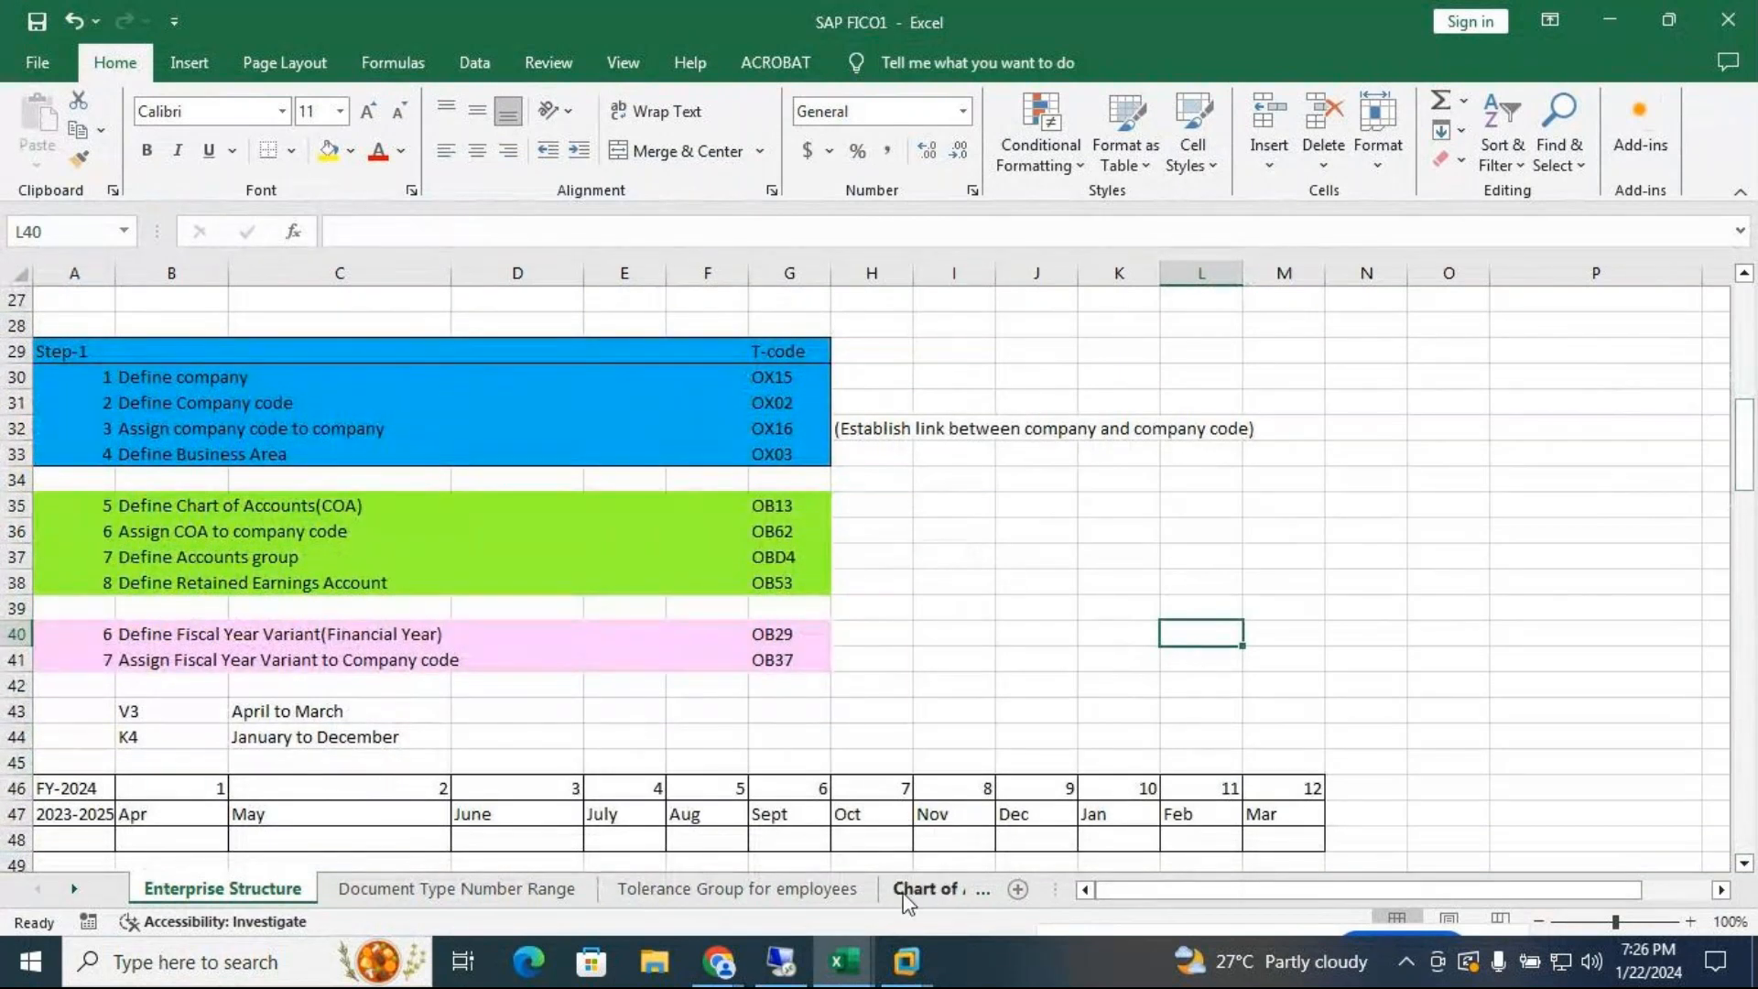
Back in the SAP session, run /nOB29 to open the fiscal year variants table
mouse_move(910, 956)
click(1050, 798)
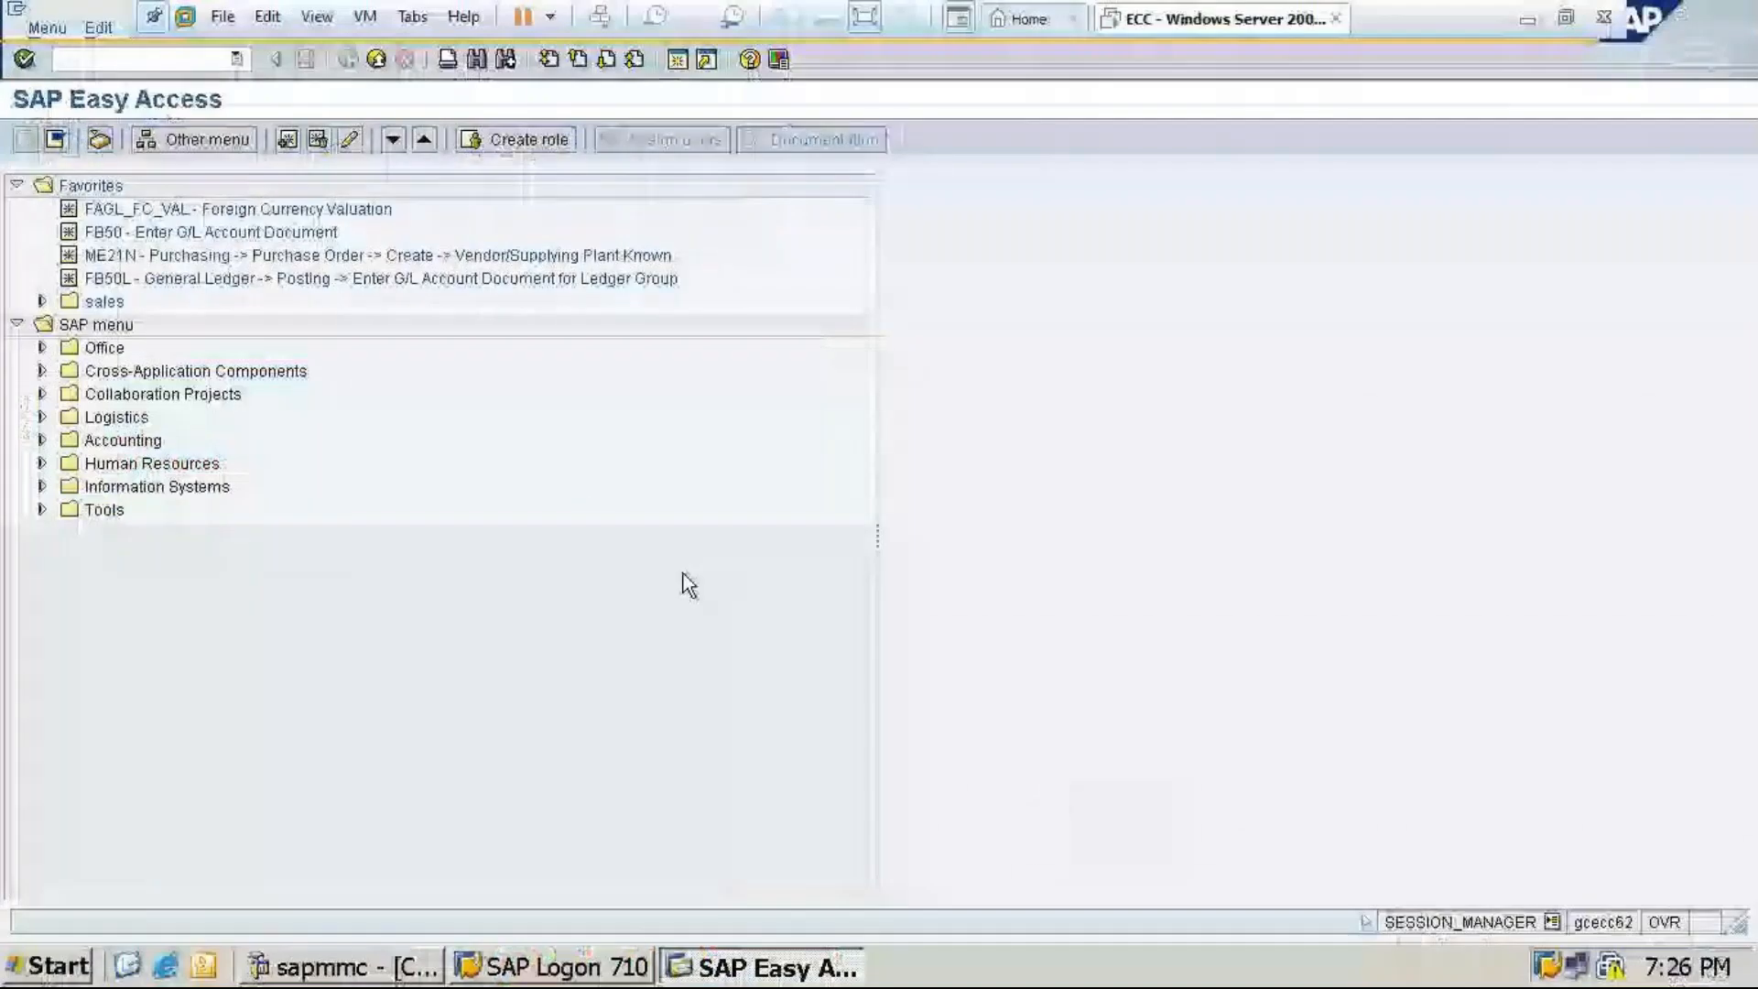
text(/n)
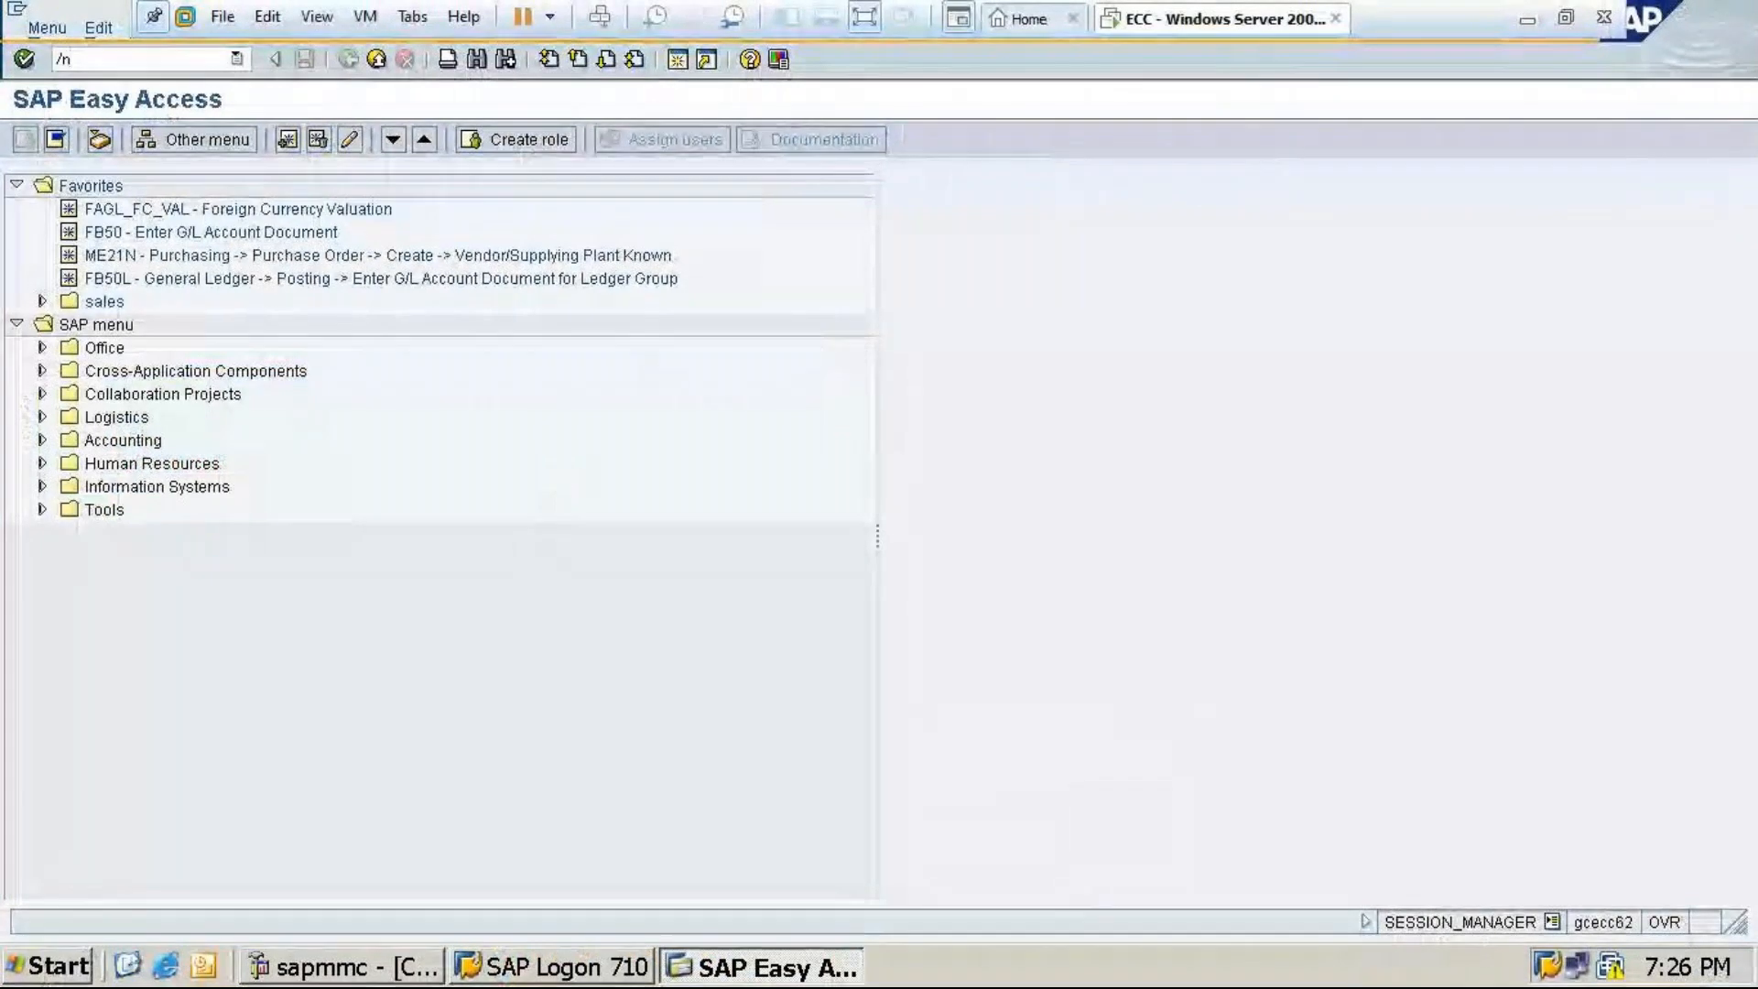
text(ob29)
key(Return)
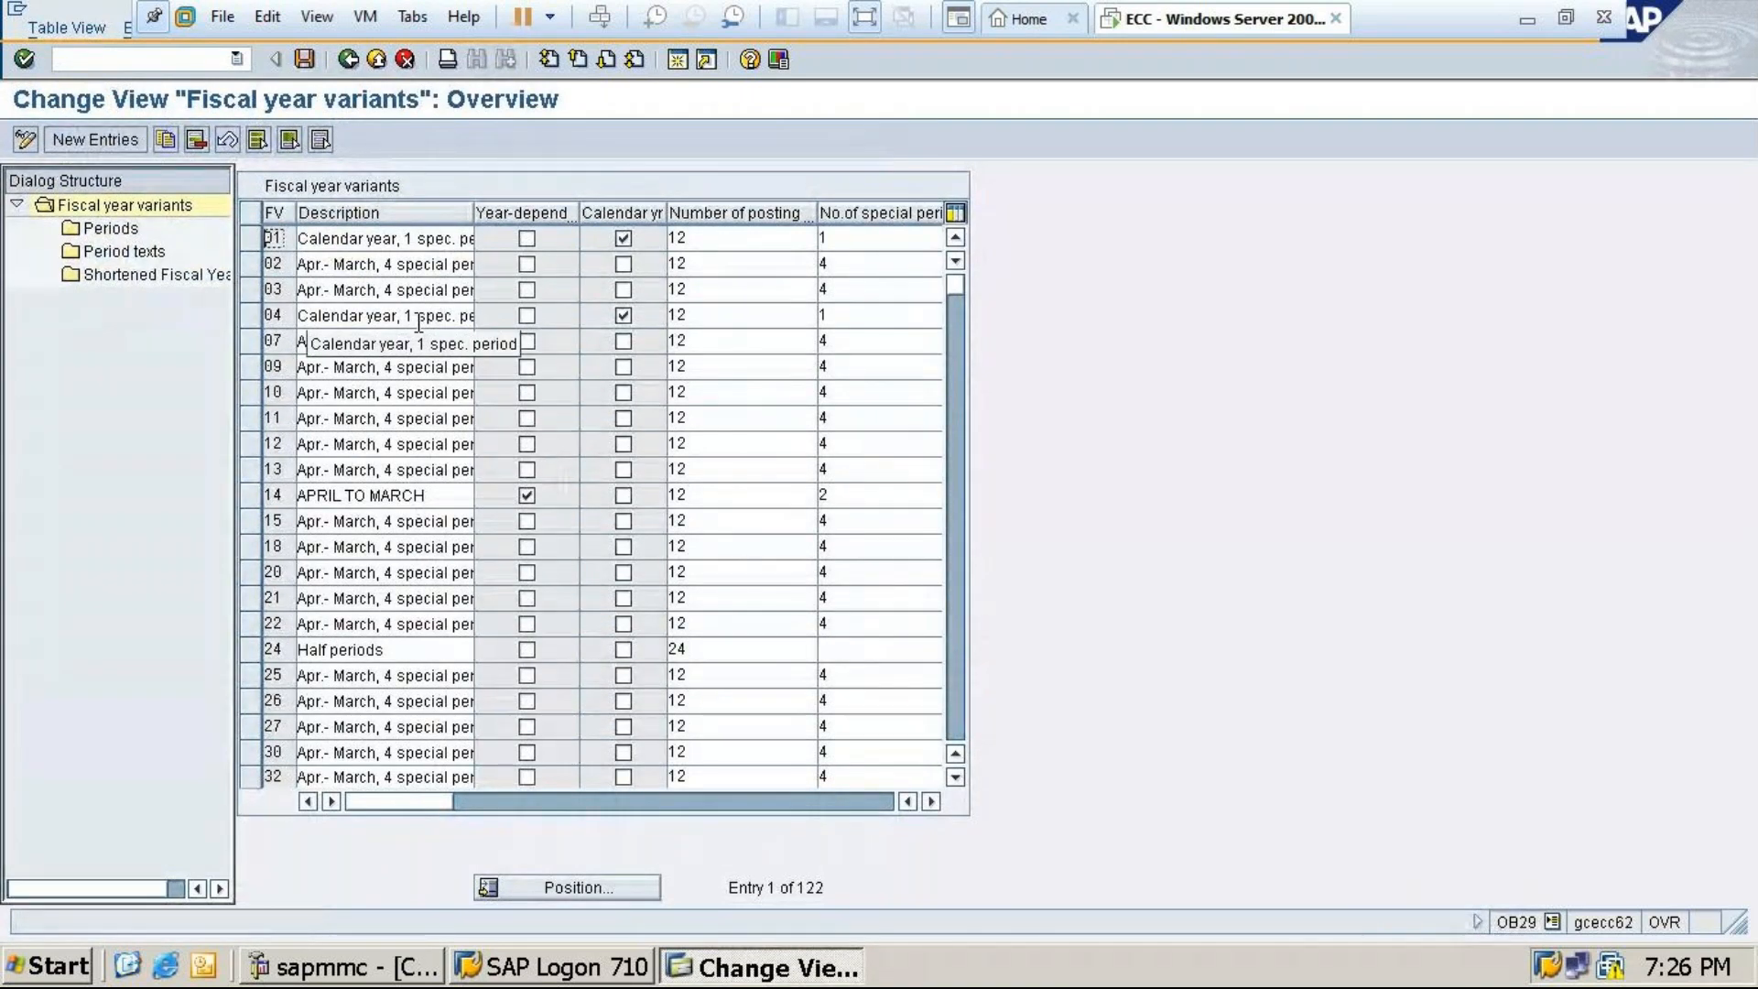
Position the fiscal year variant list on variant V3
click(566, 887)
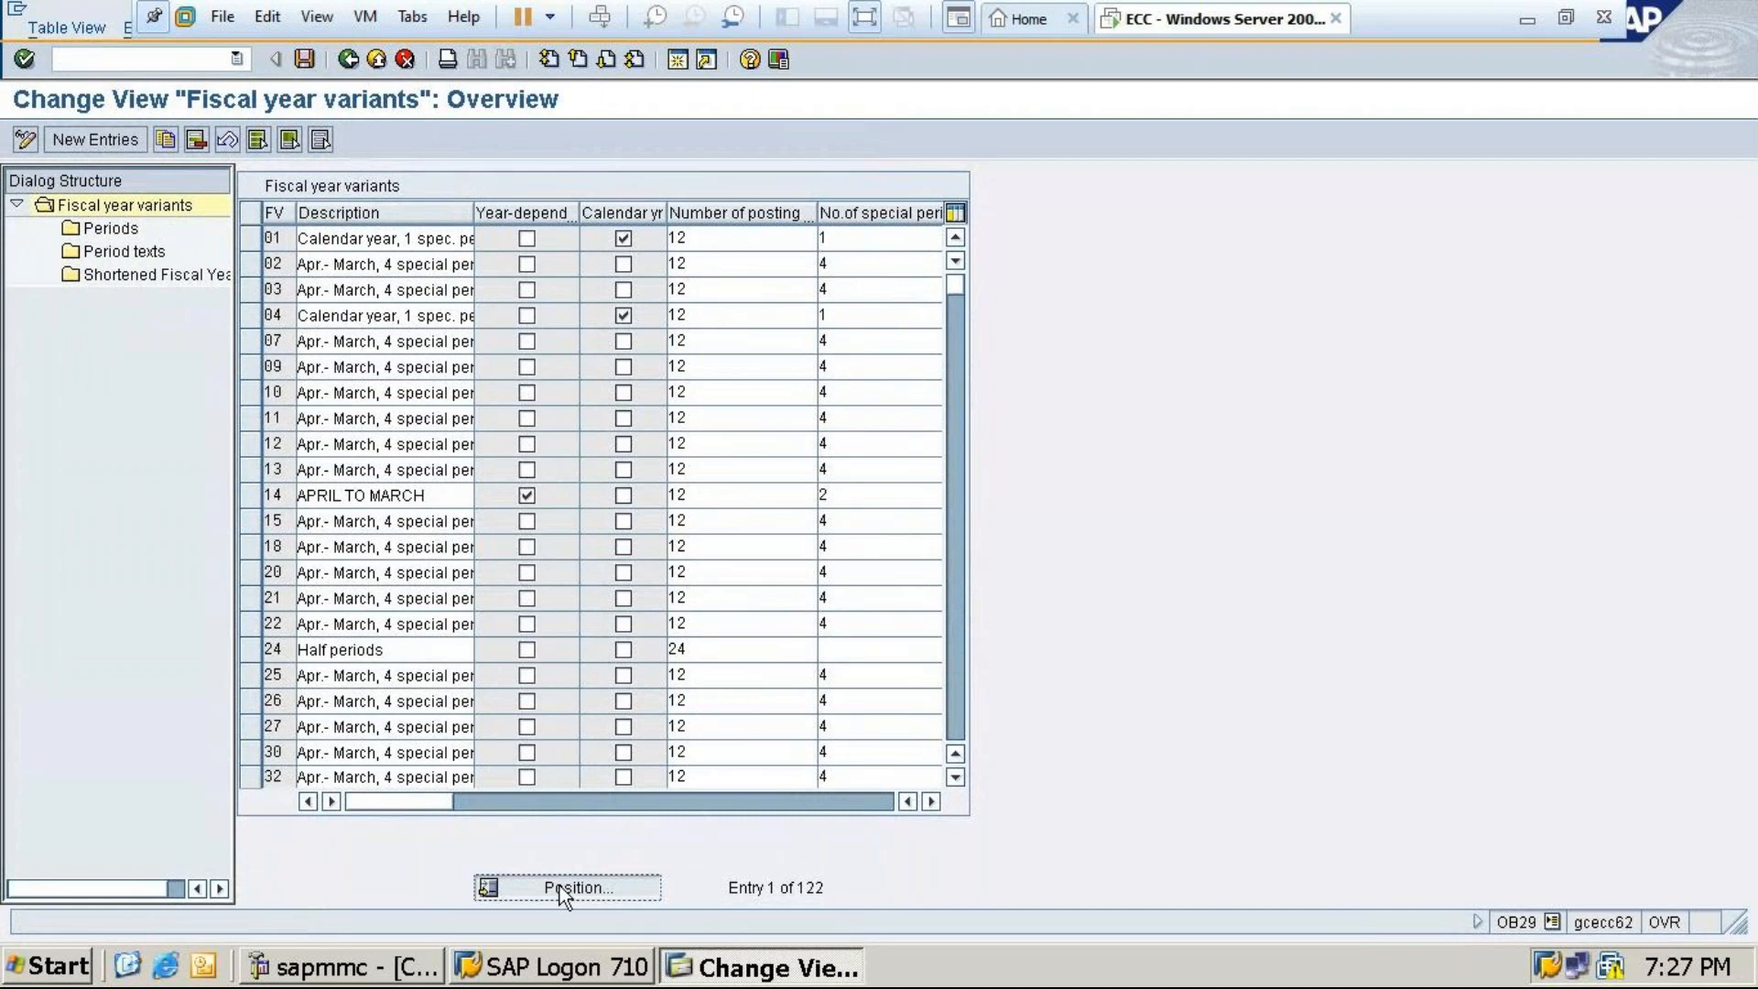
text(v)
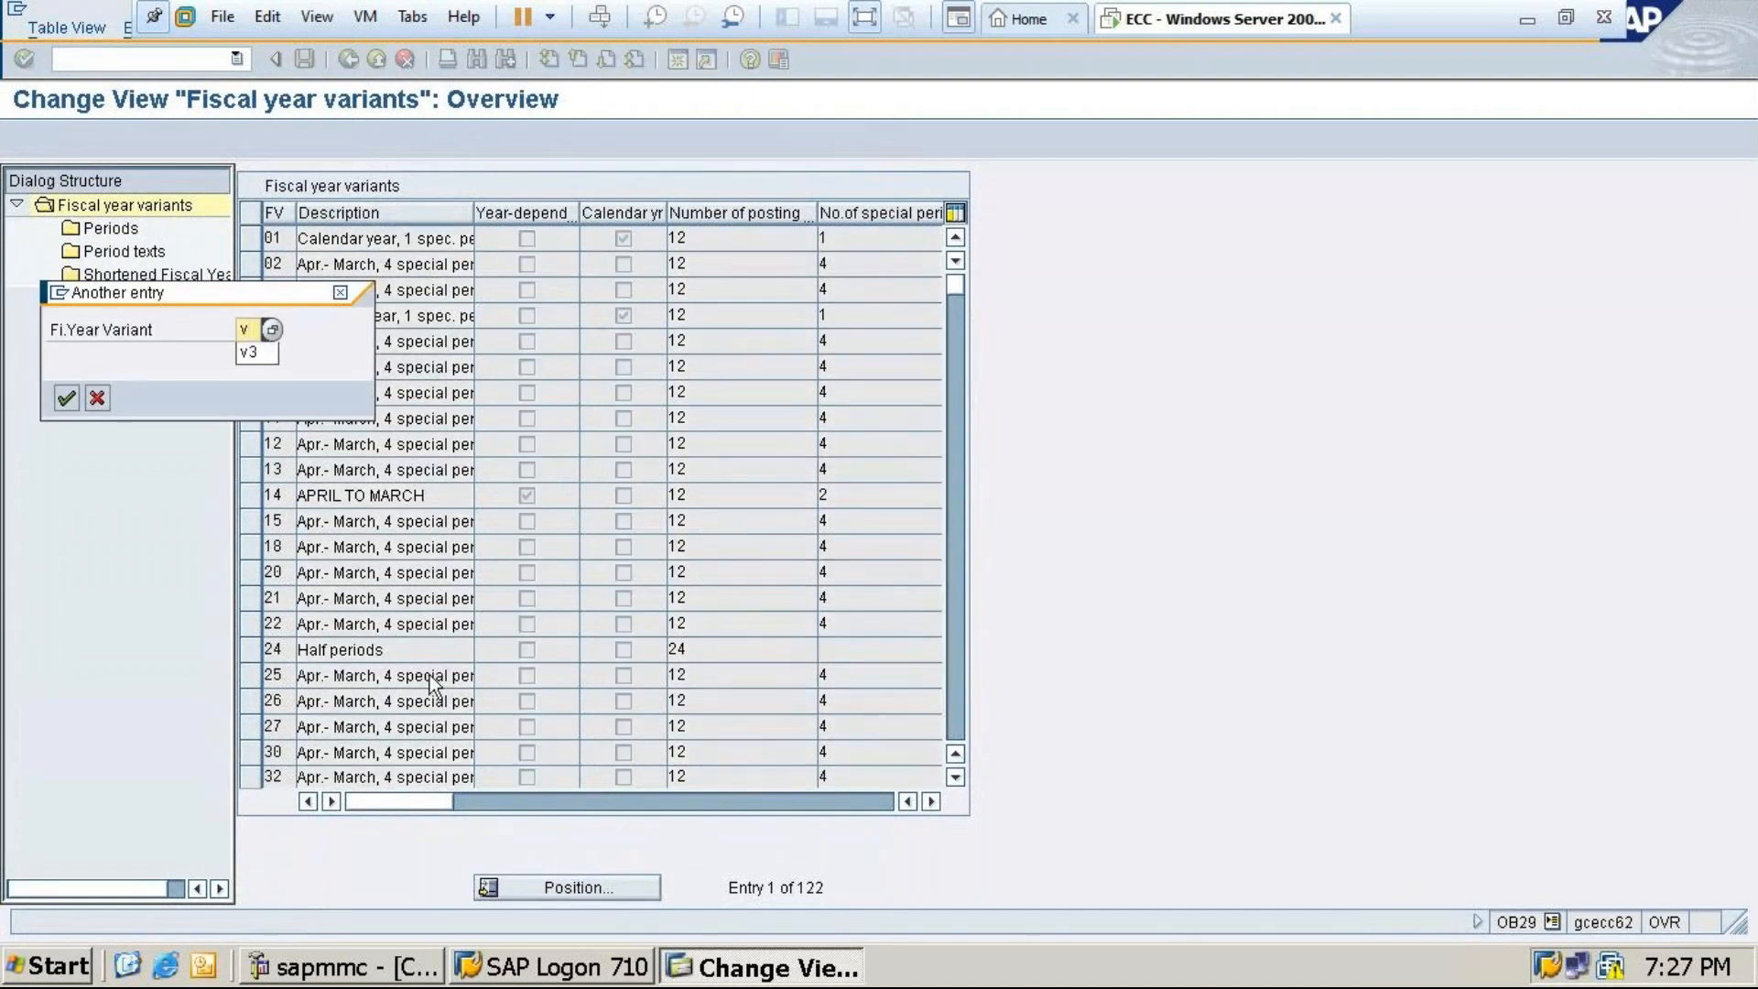
click(253, 352)
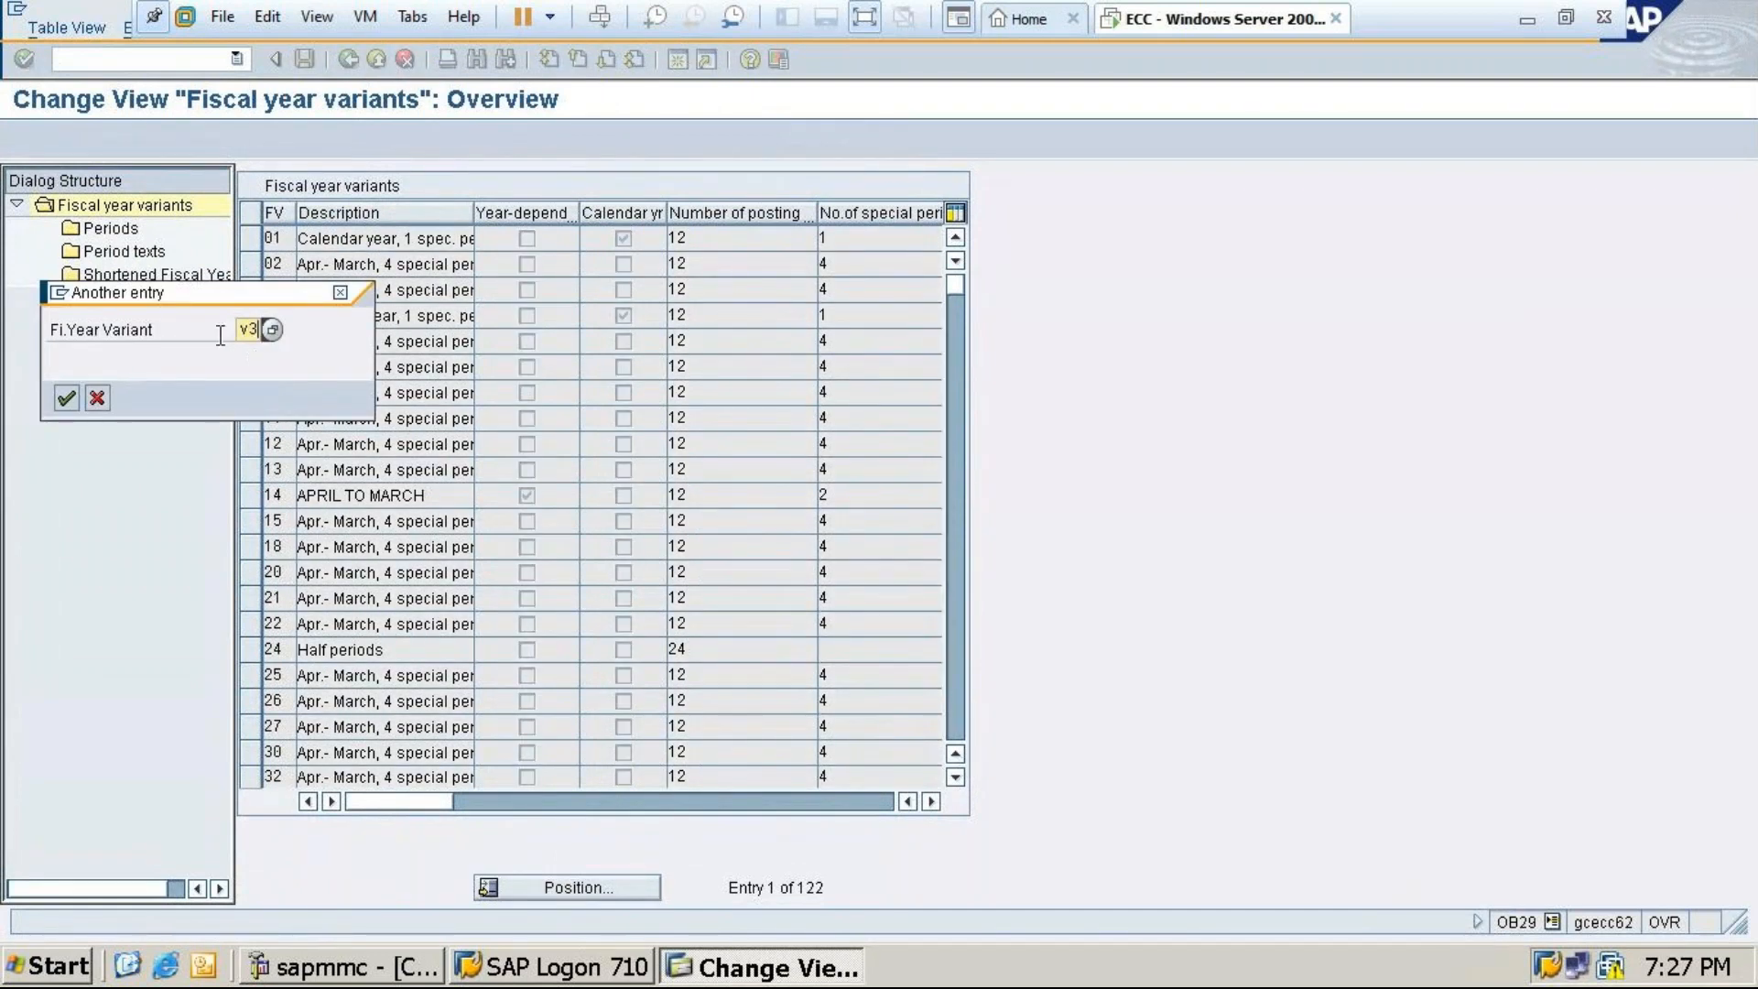
click(64, 399)
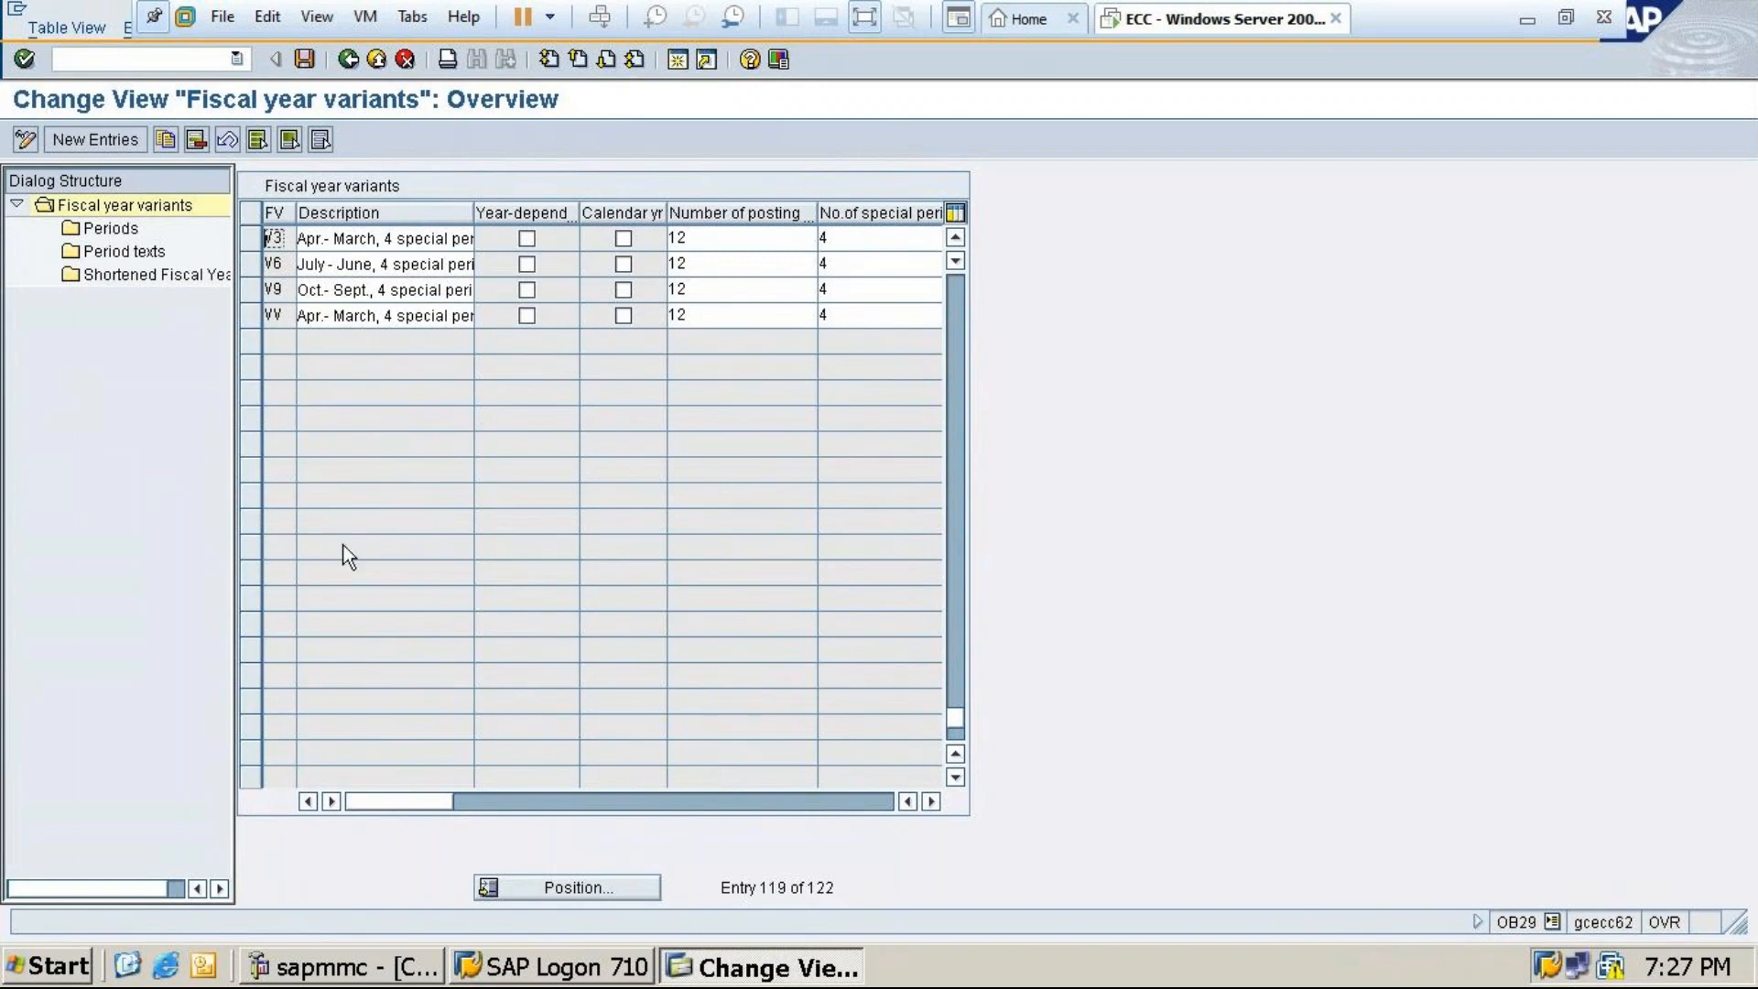
Minimize the SAP session to bring the SAP FICO1 workbook into view
click(1528, 20)
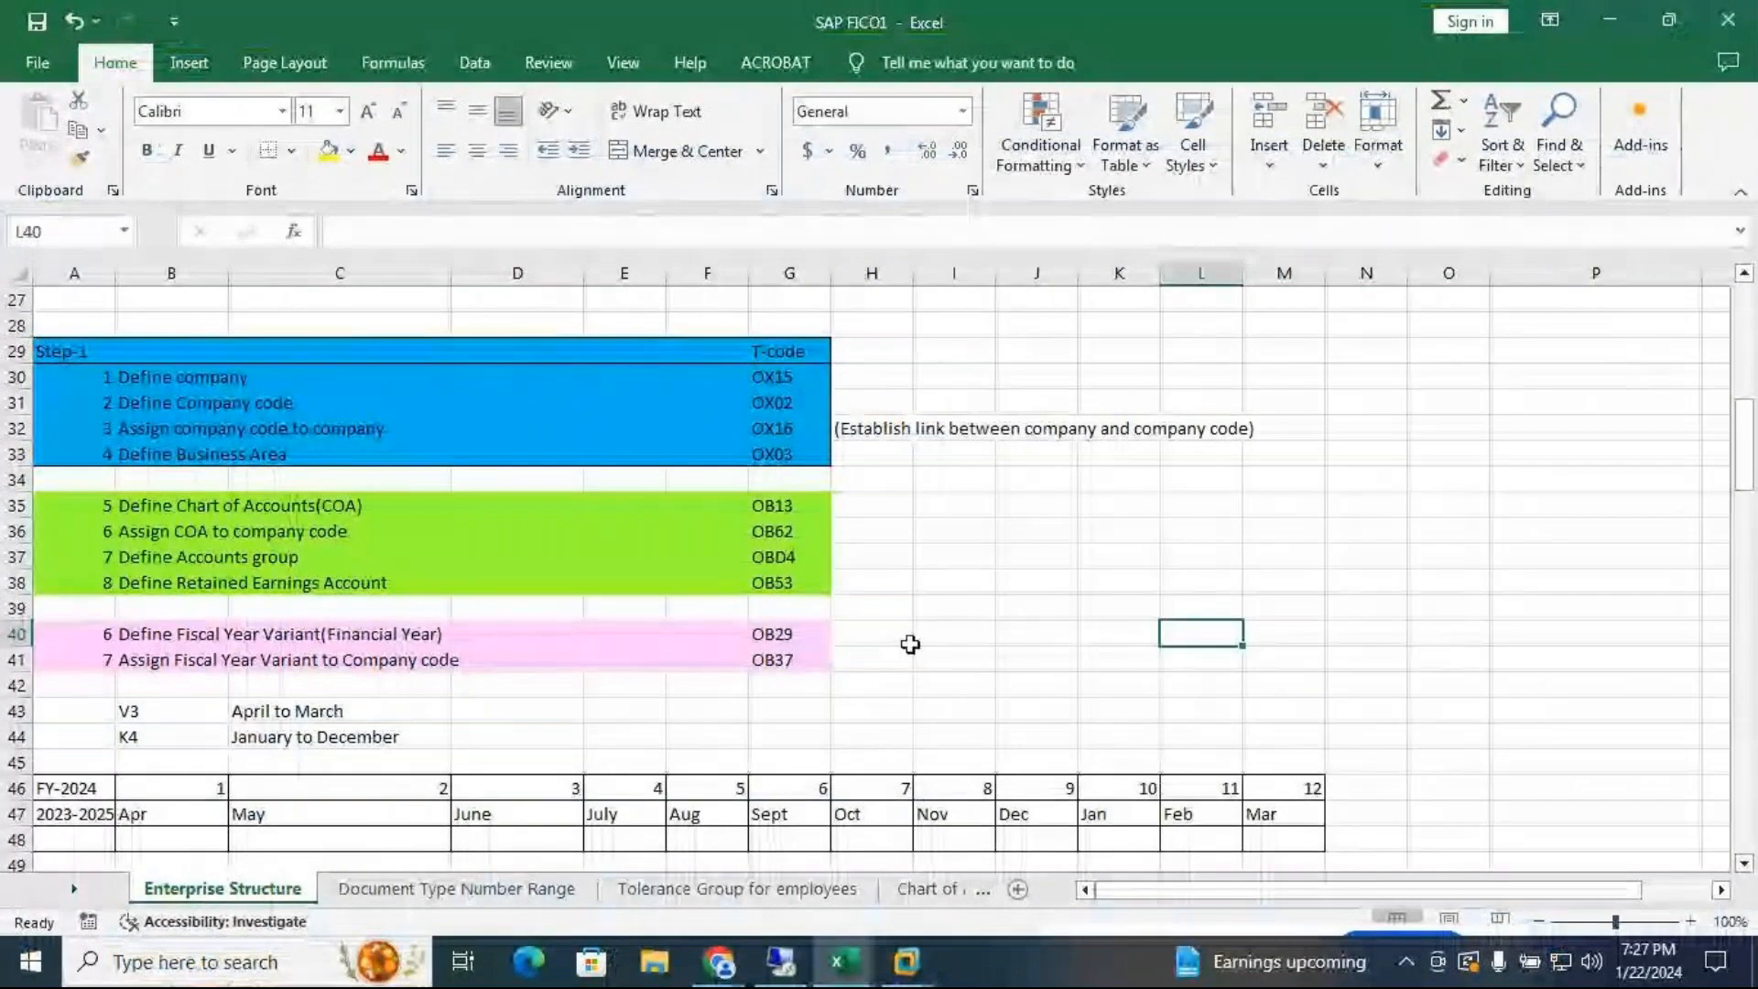
Record variant V6- with 'June to July' in row 43 of the workbook
click(534, 705)
text(V)
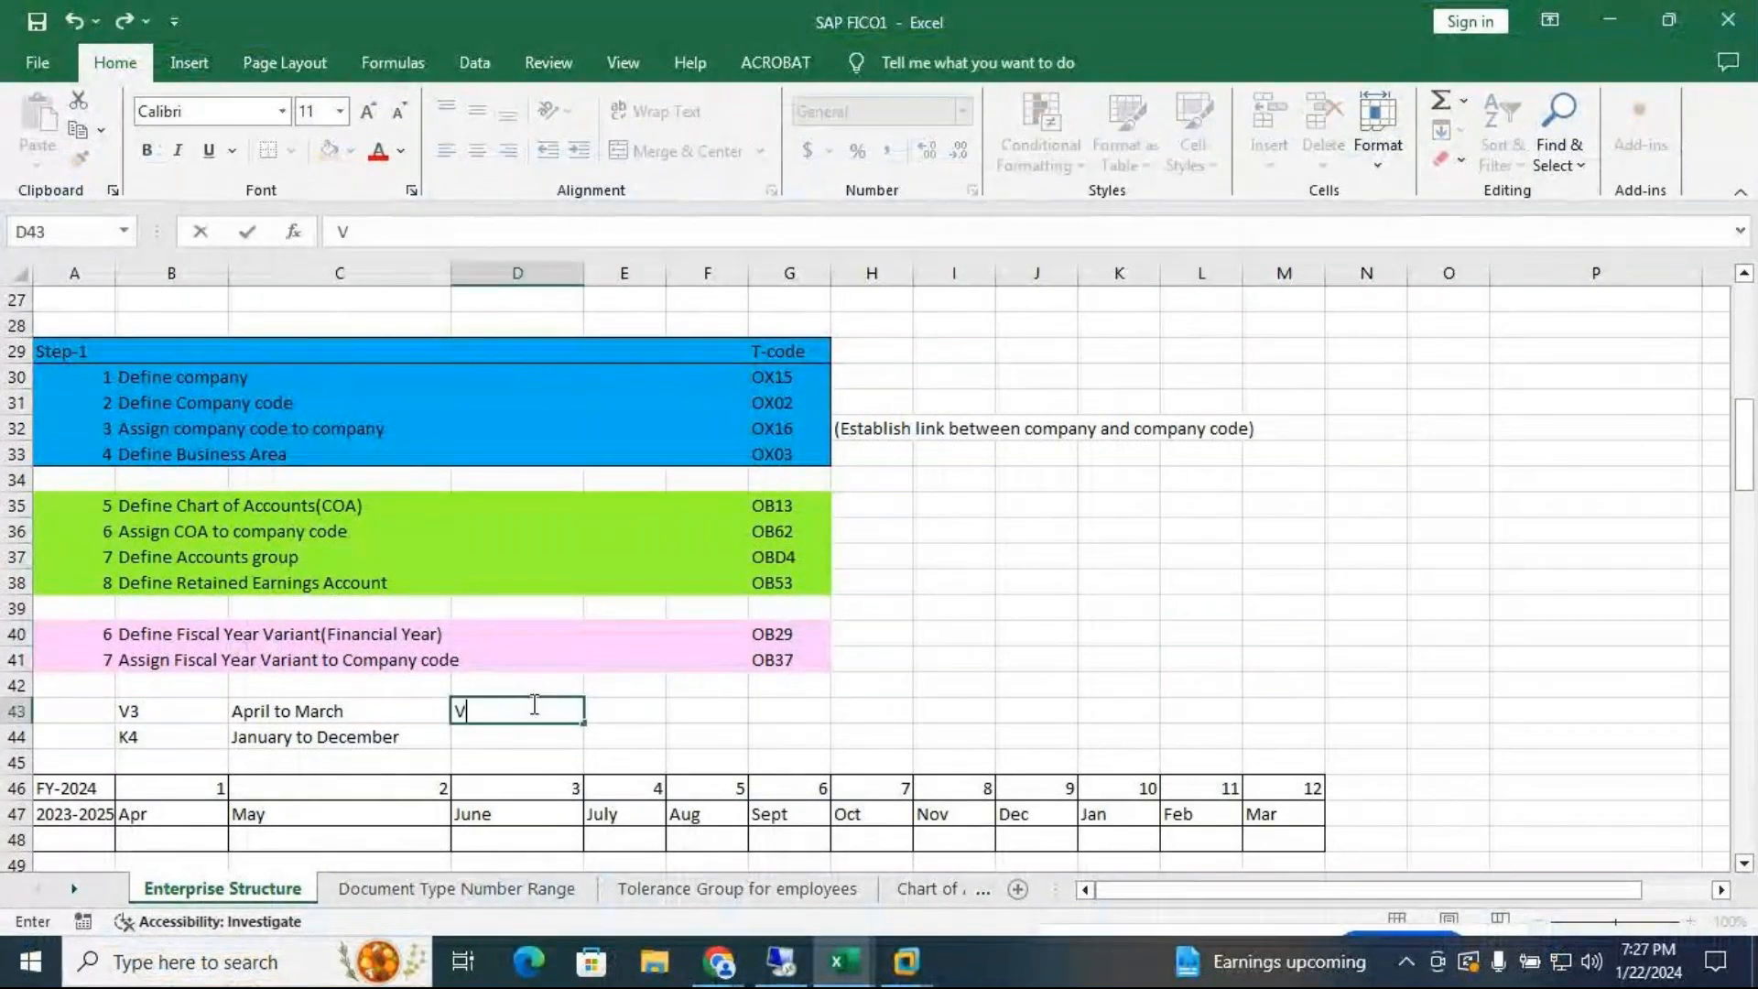
text(6-)
key(Tab)
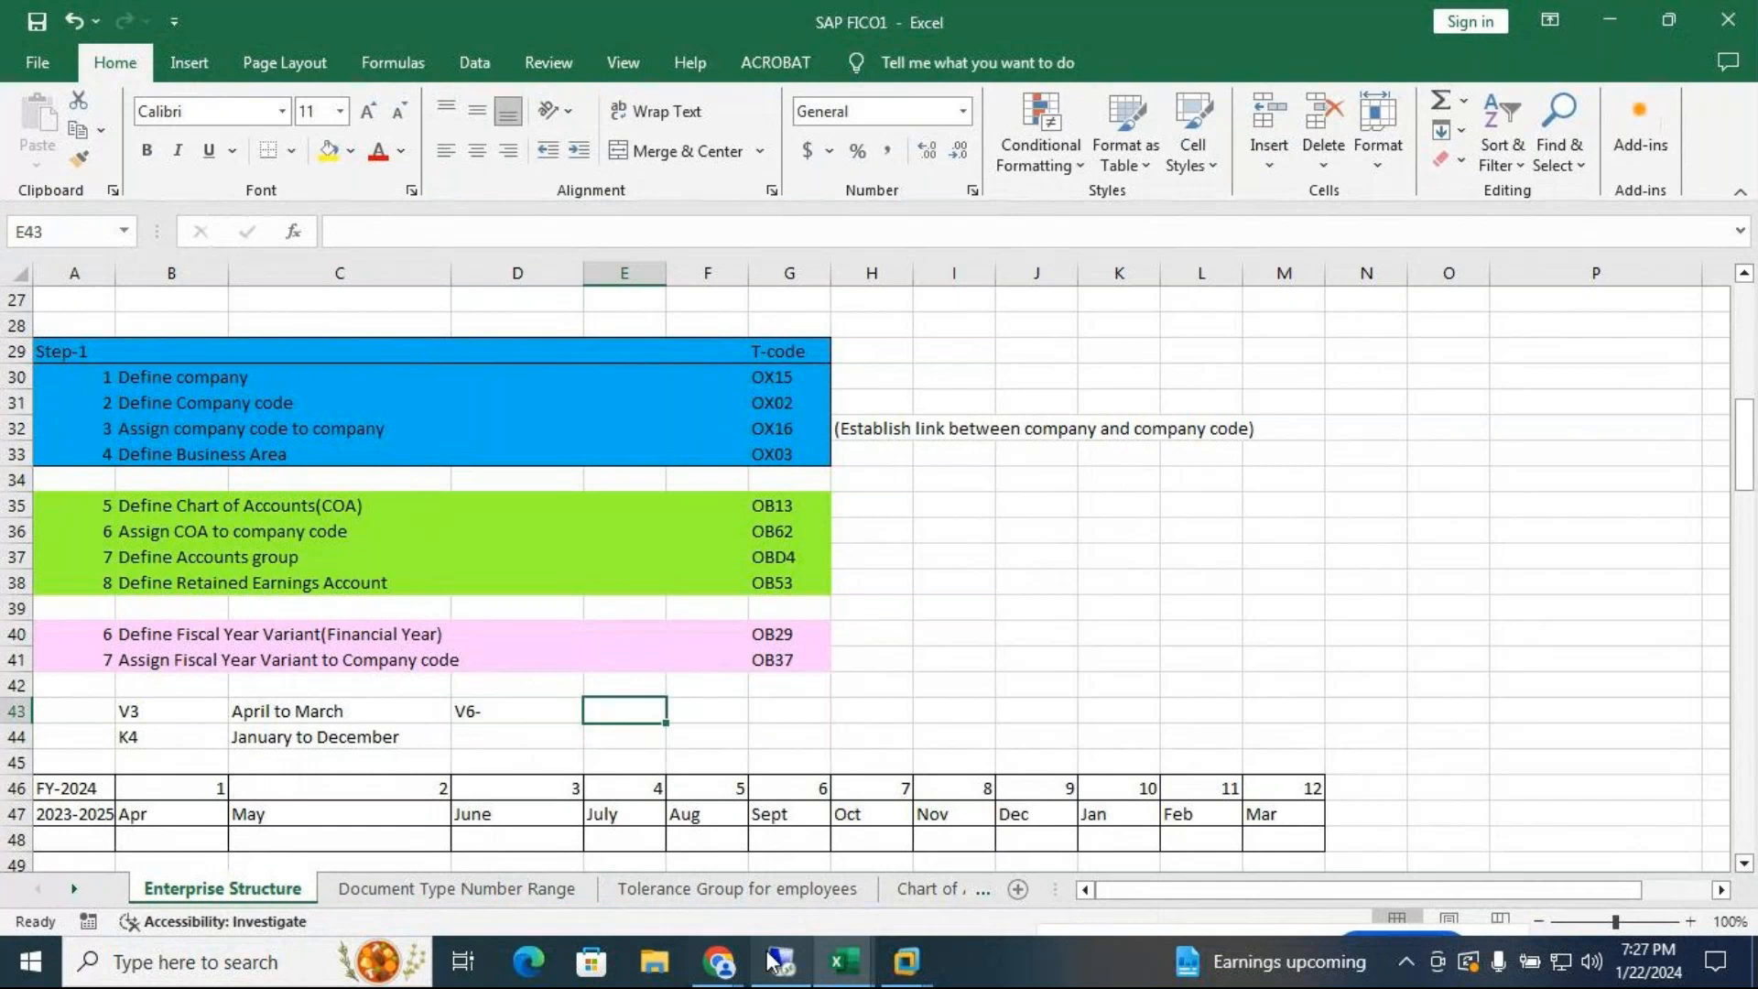
mouse_move(923, 943)
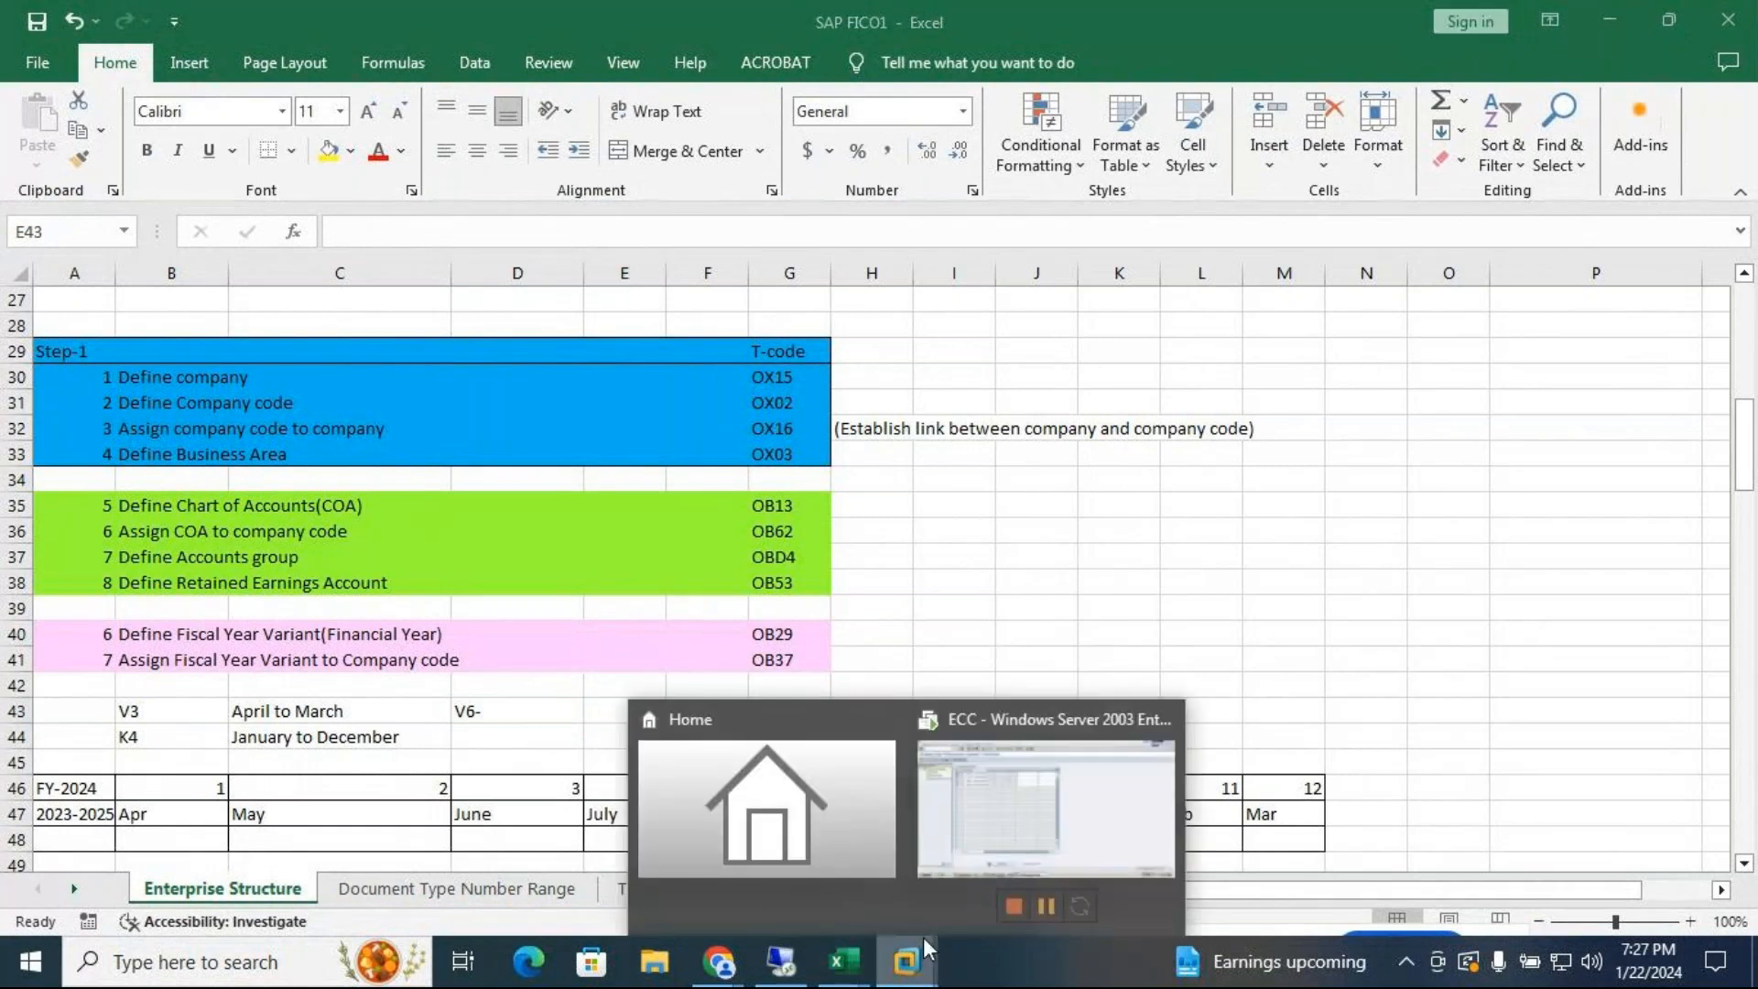
click(1101, 811)
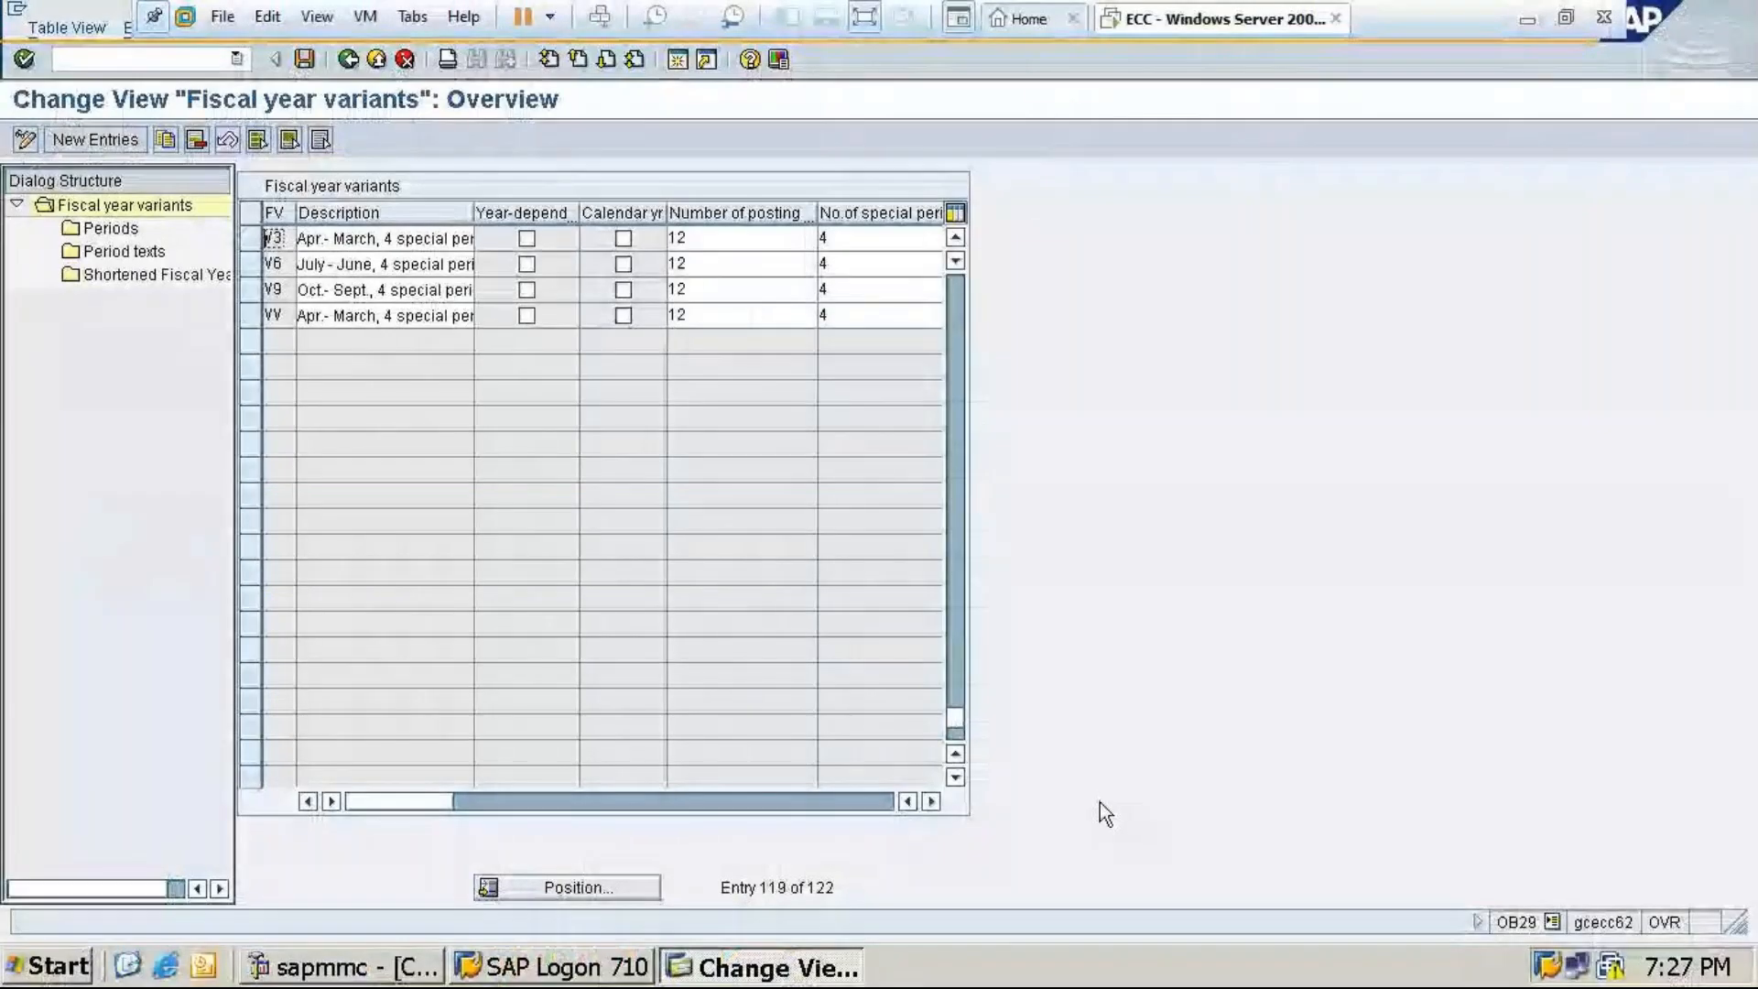
click(1530, 22)
text(June )
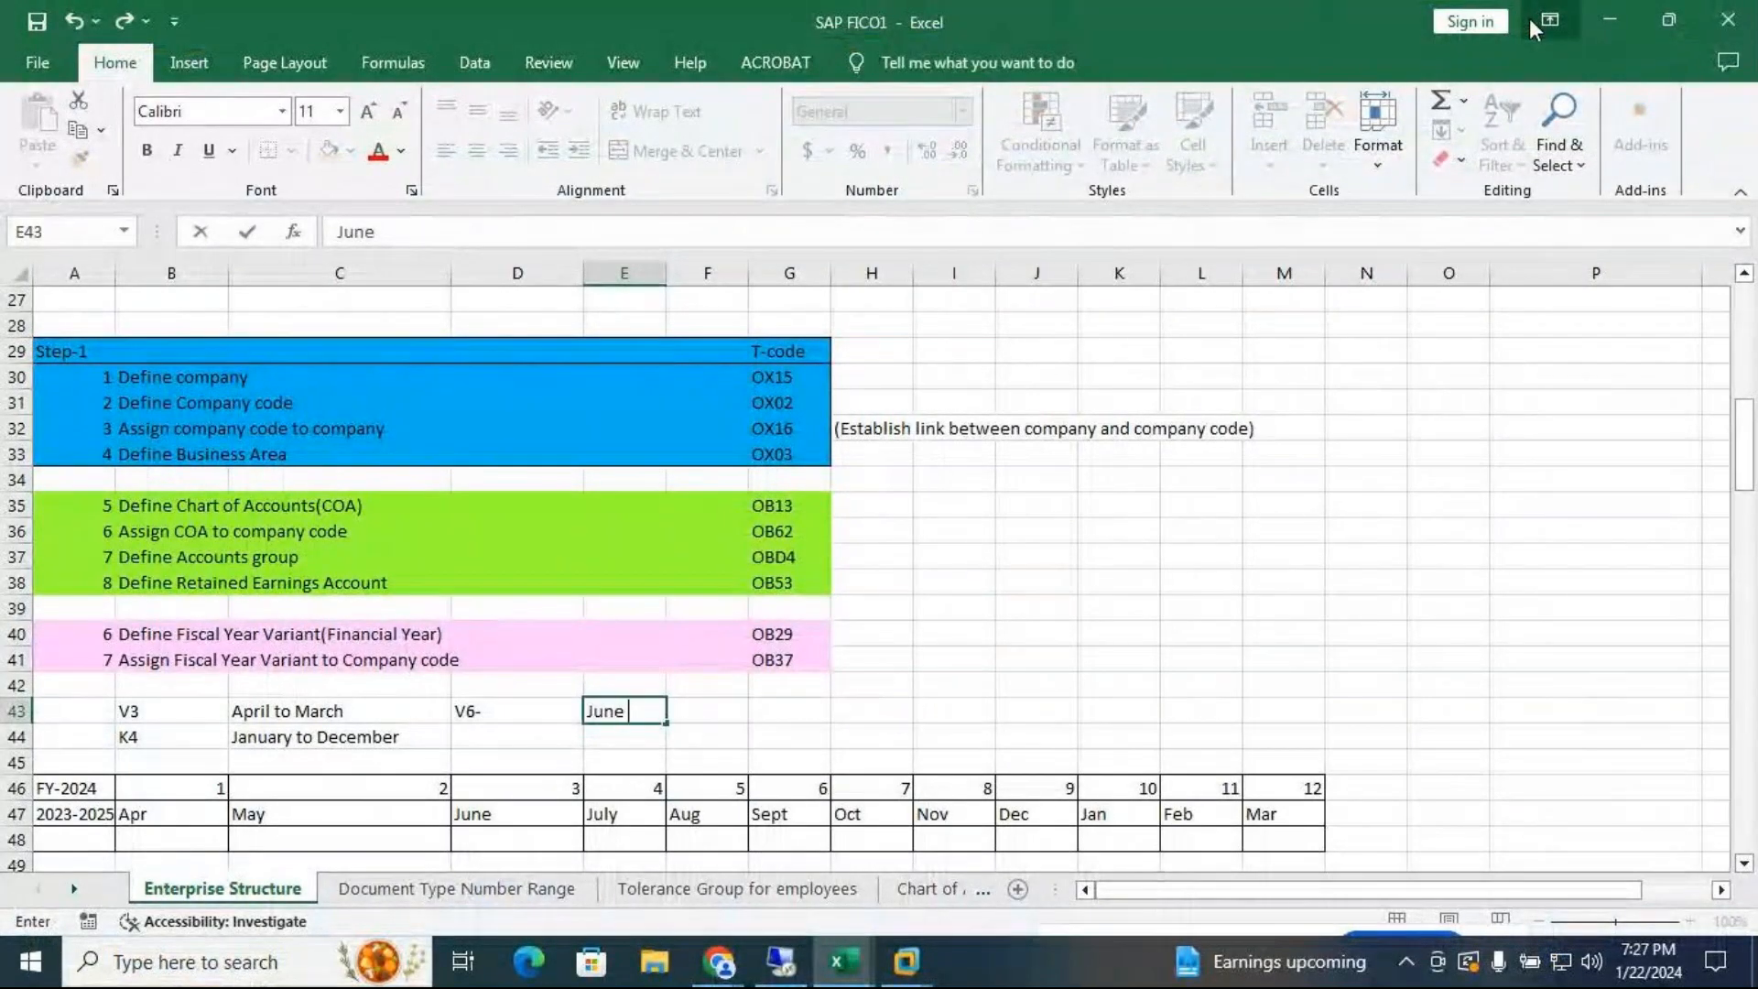
text(to July)
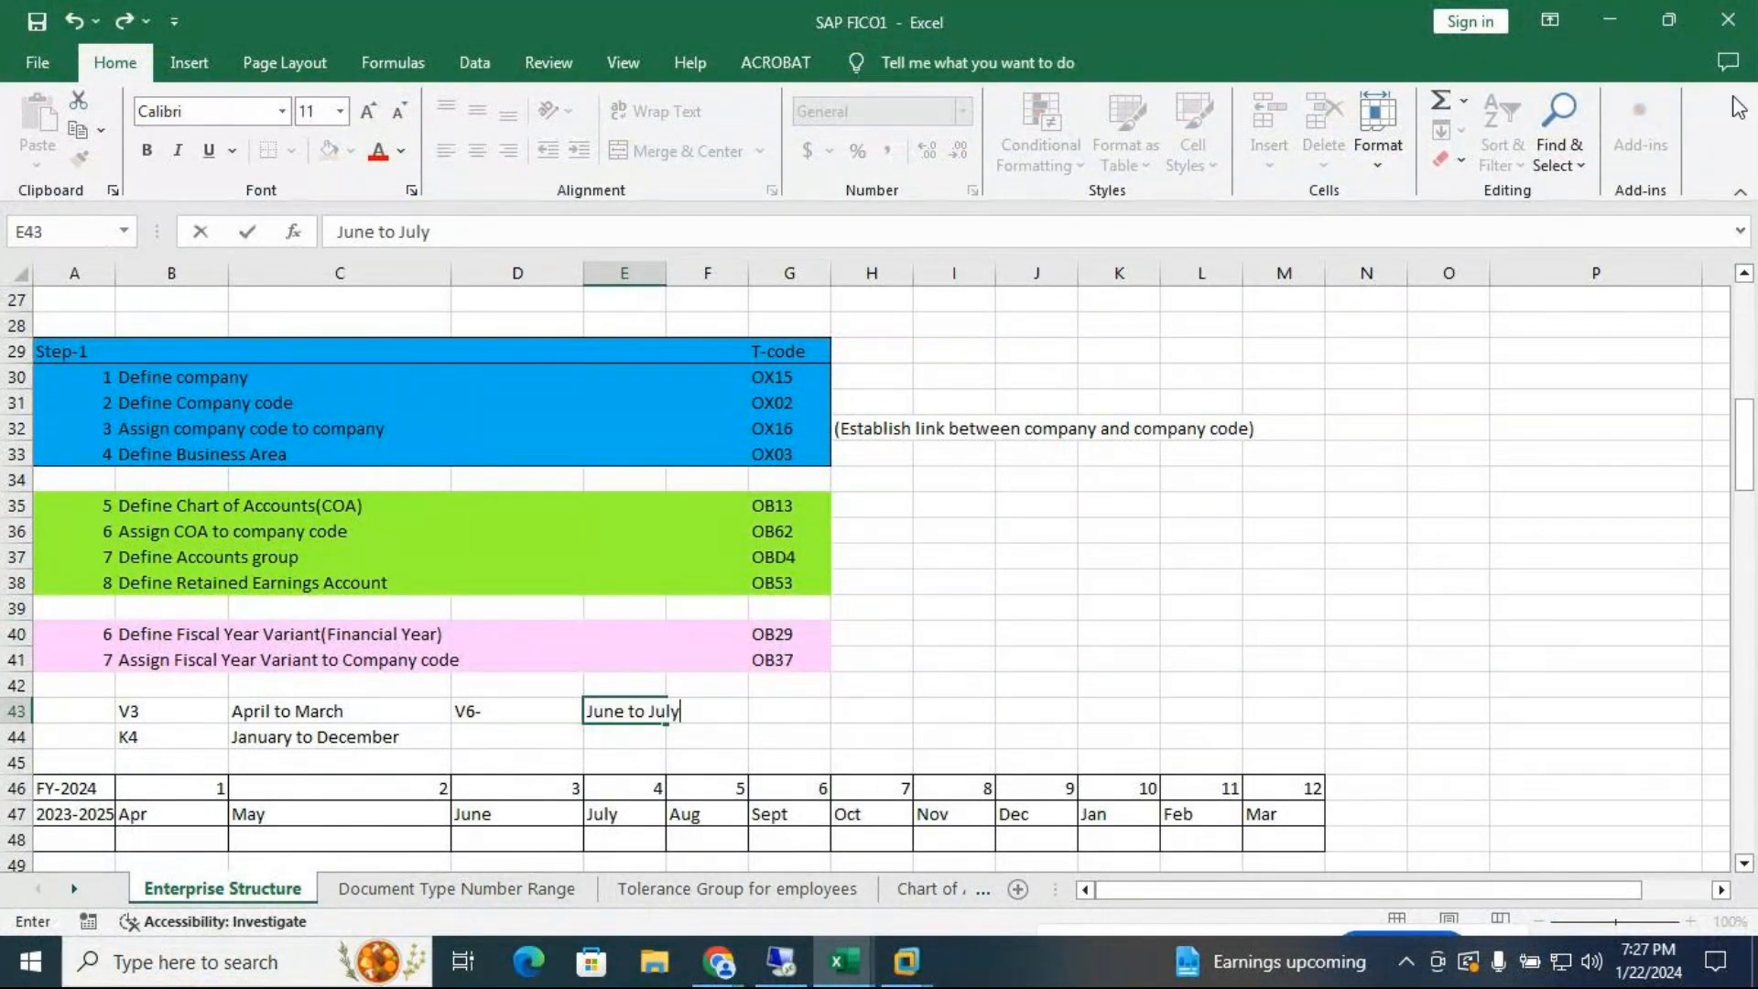
Record variant V9- with 'October to Sept' in row 44
click(543, 729)
text(V)
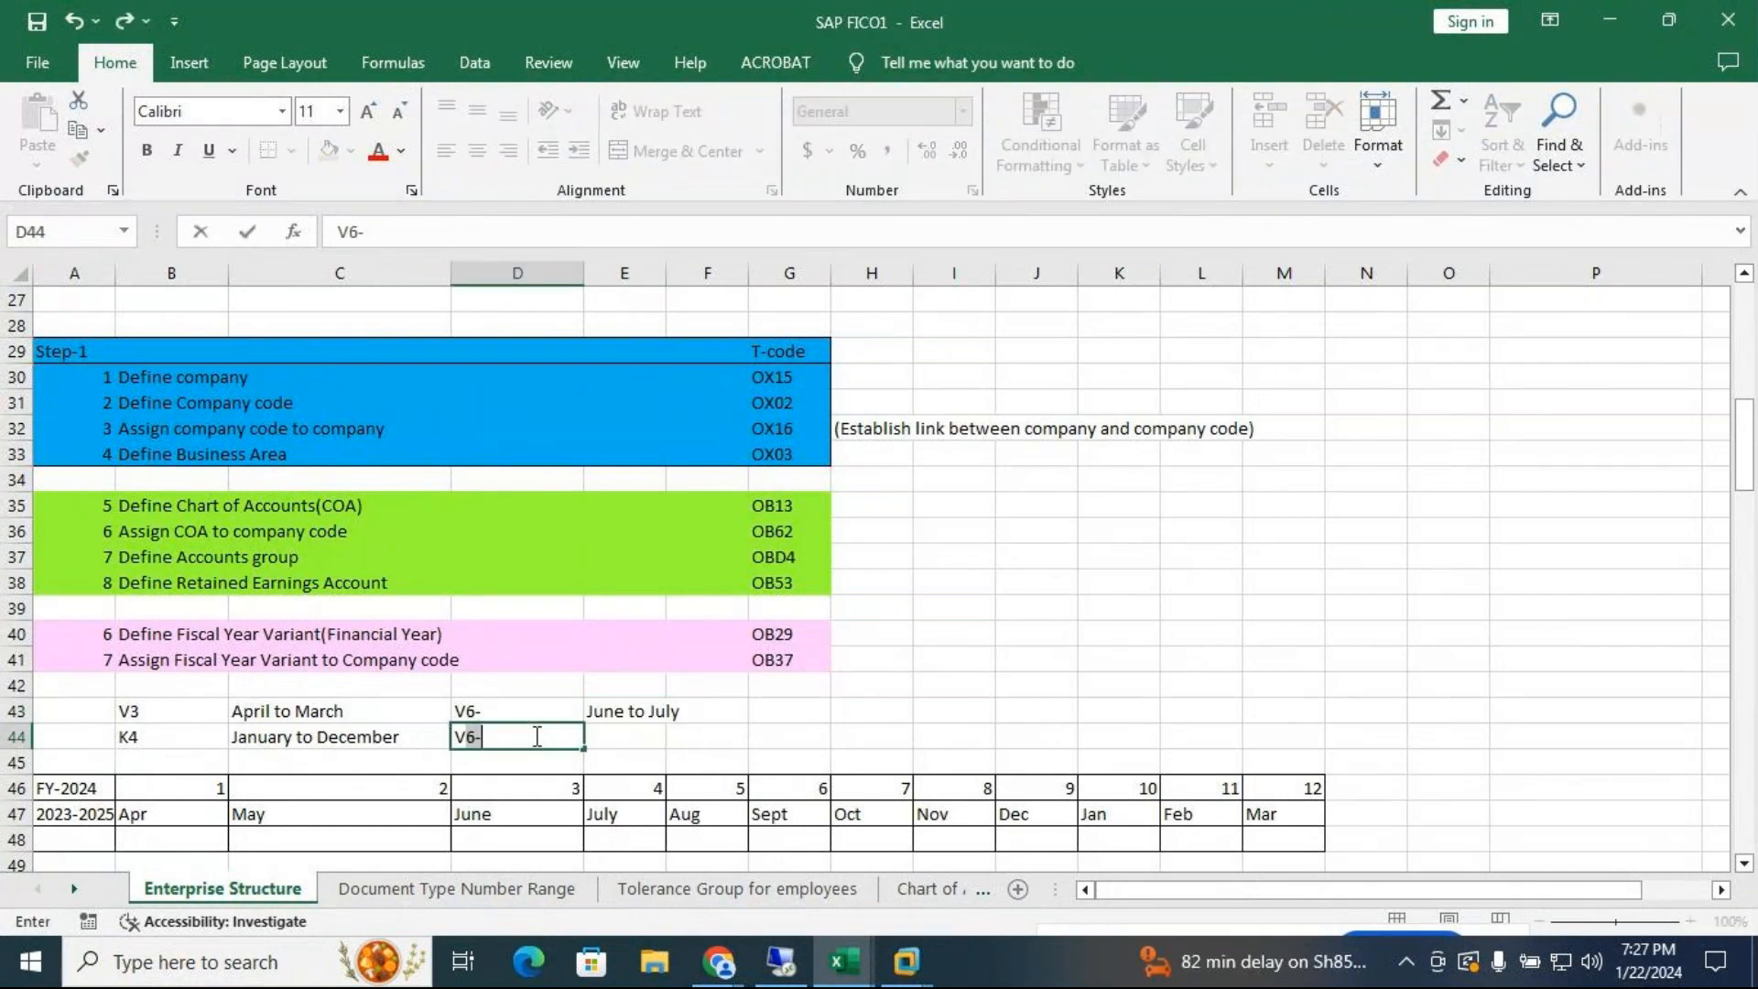
text(9-)
key(Tab)
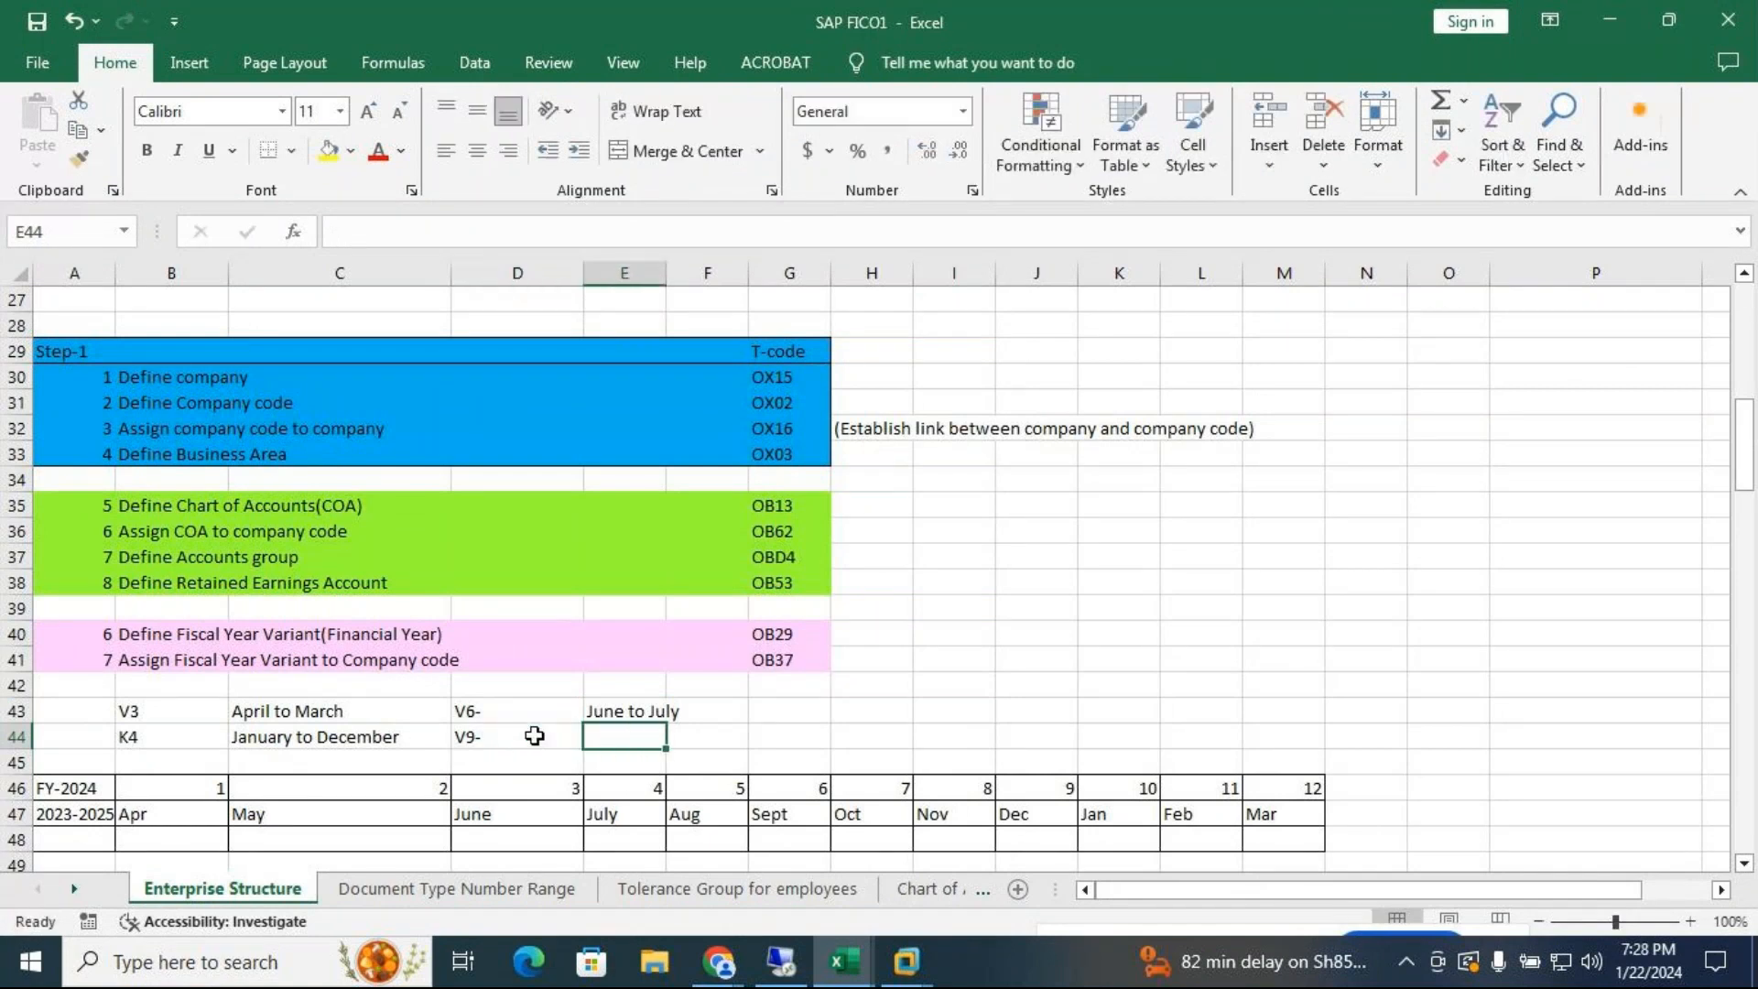
mouse_move(904, 964)
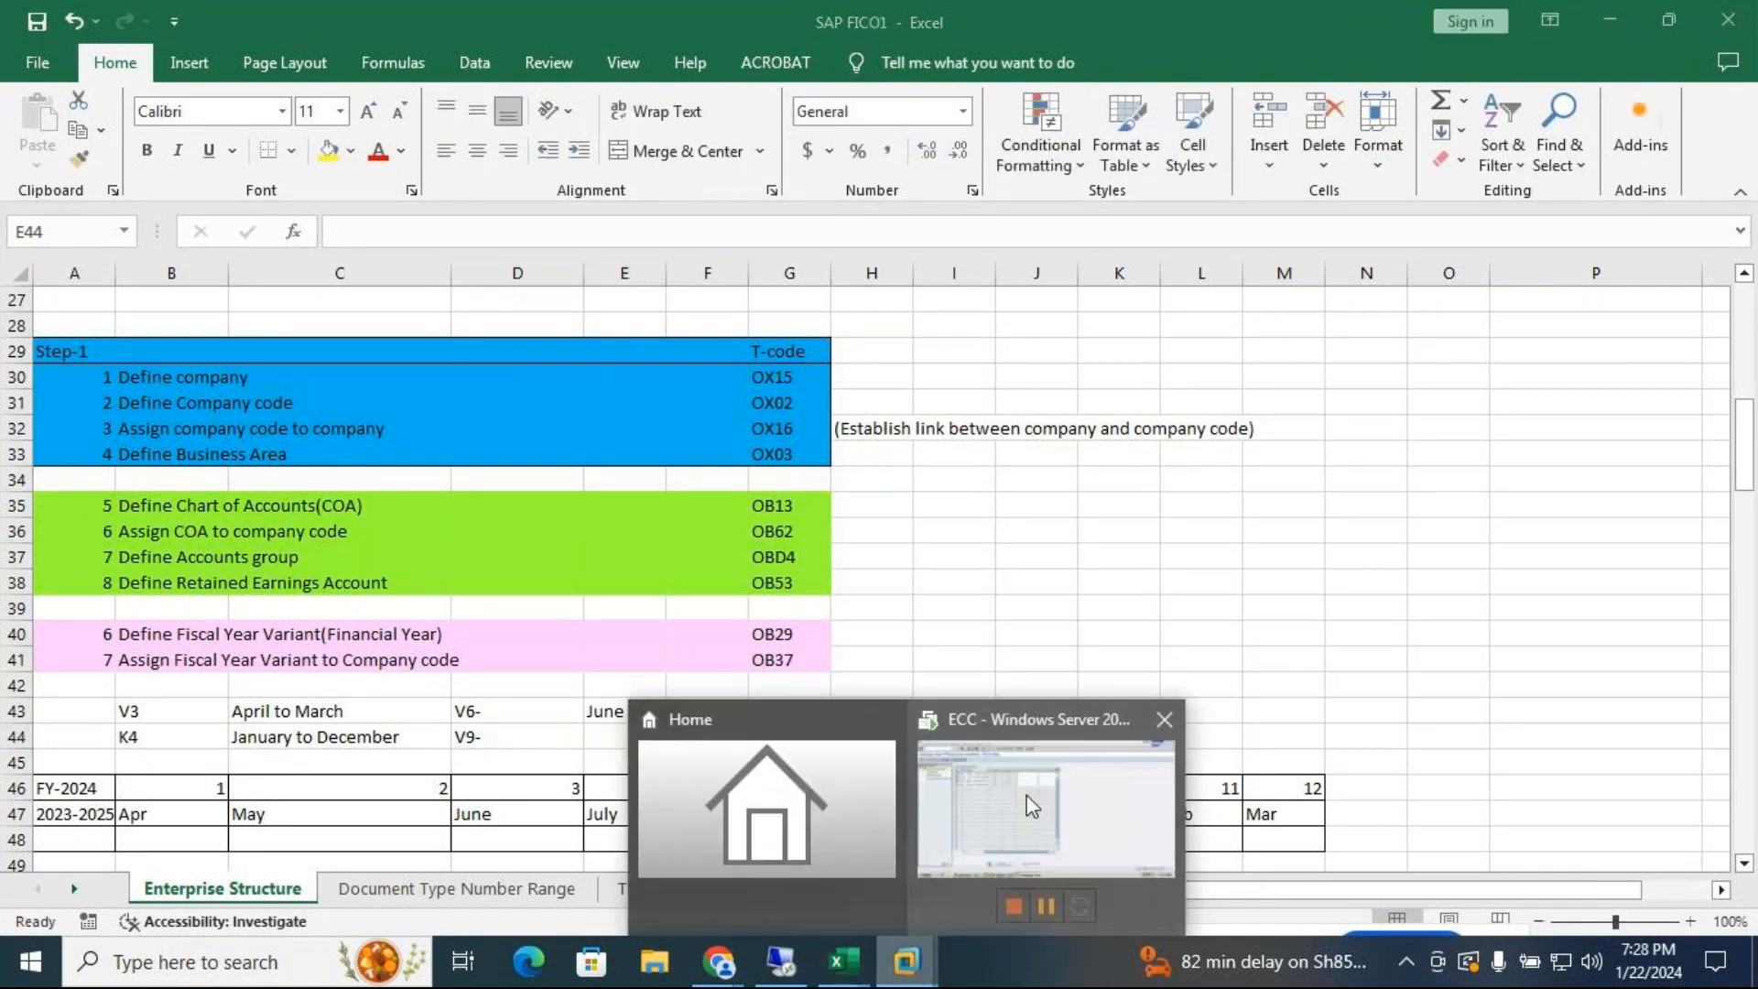
click(1028, 799)
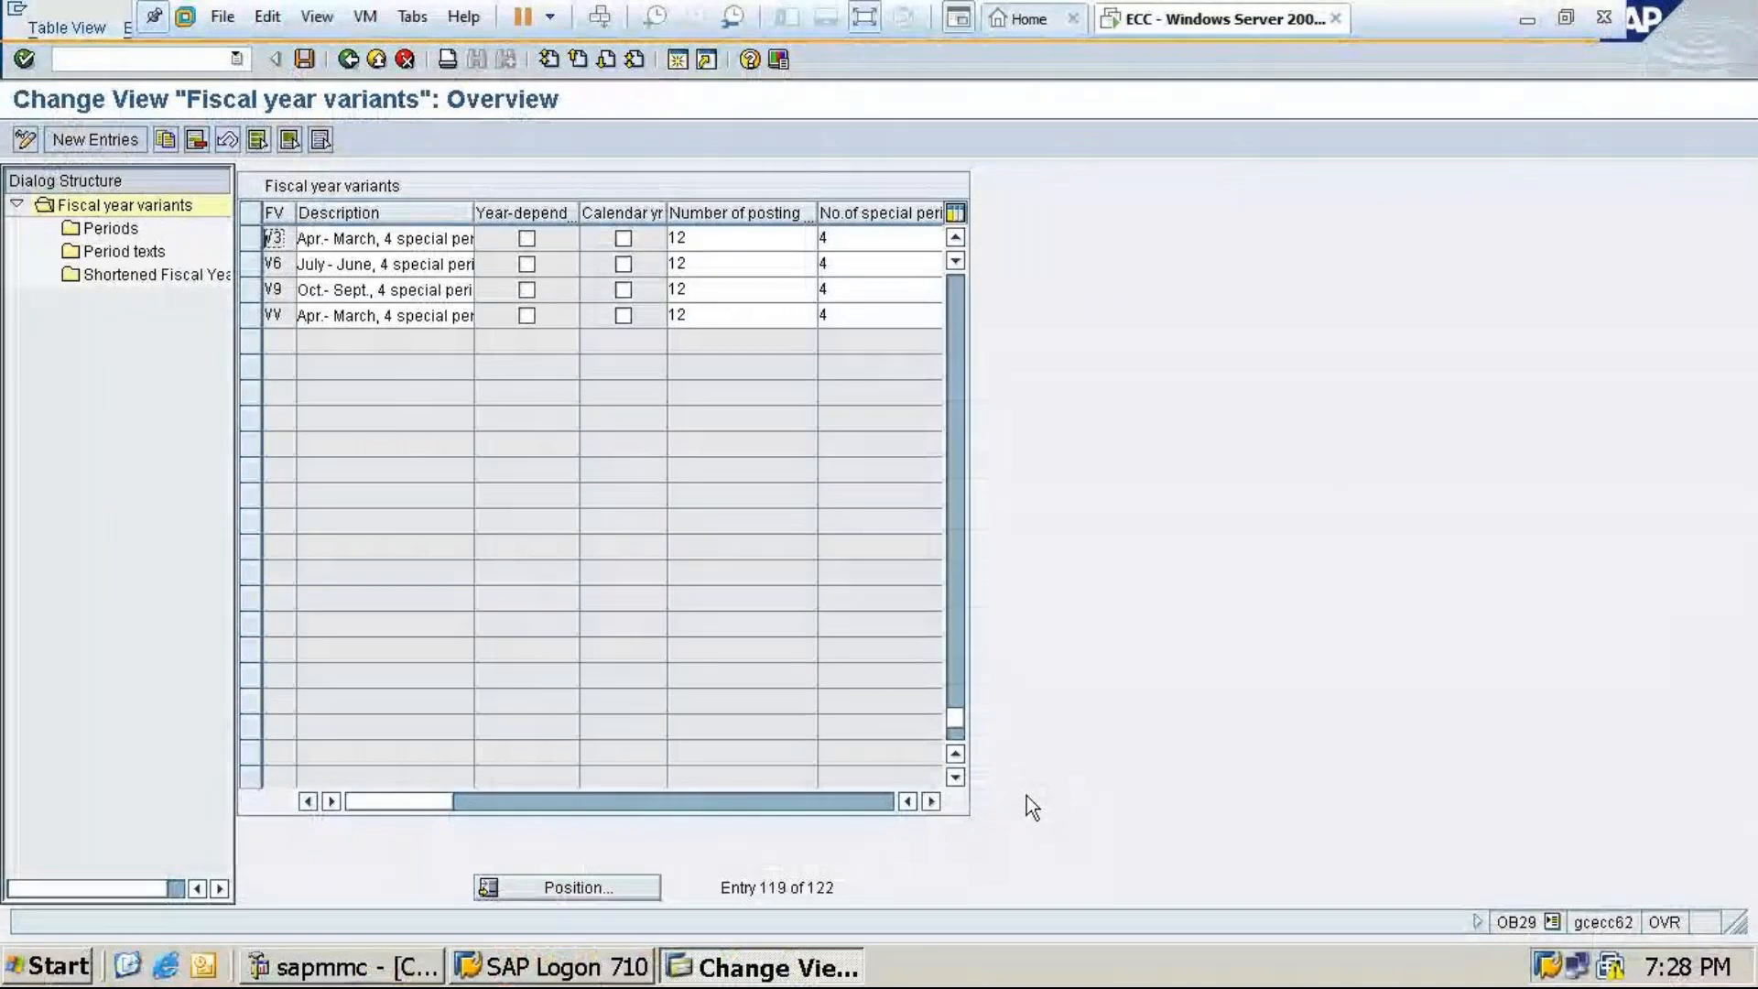
click(1527, 20)
text(Oct)
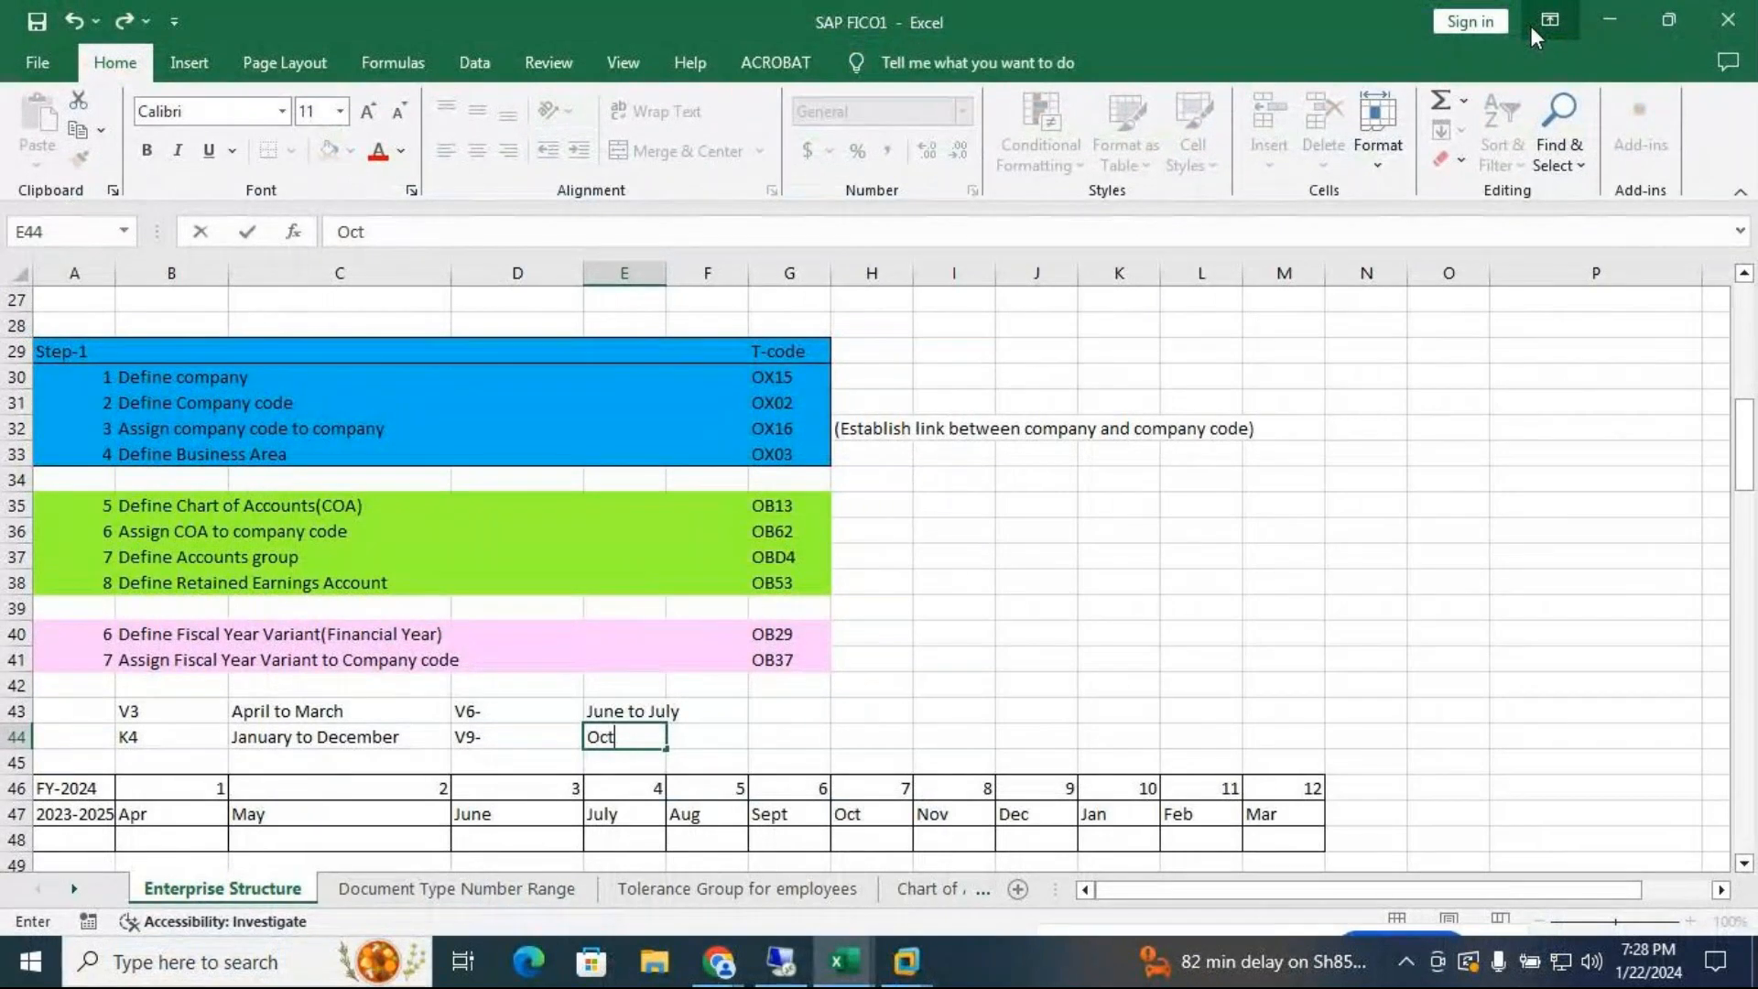
text(ober to Sept)
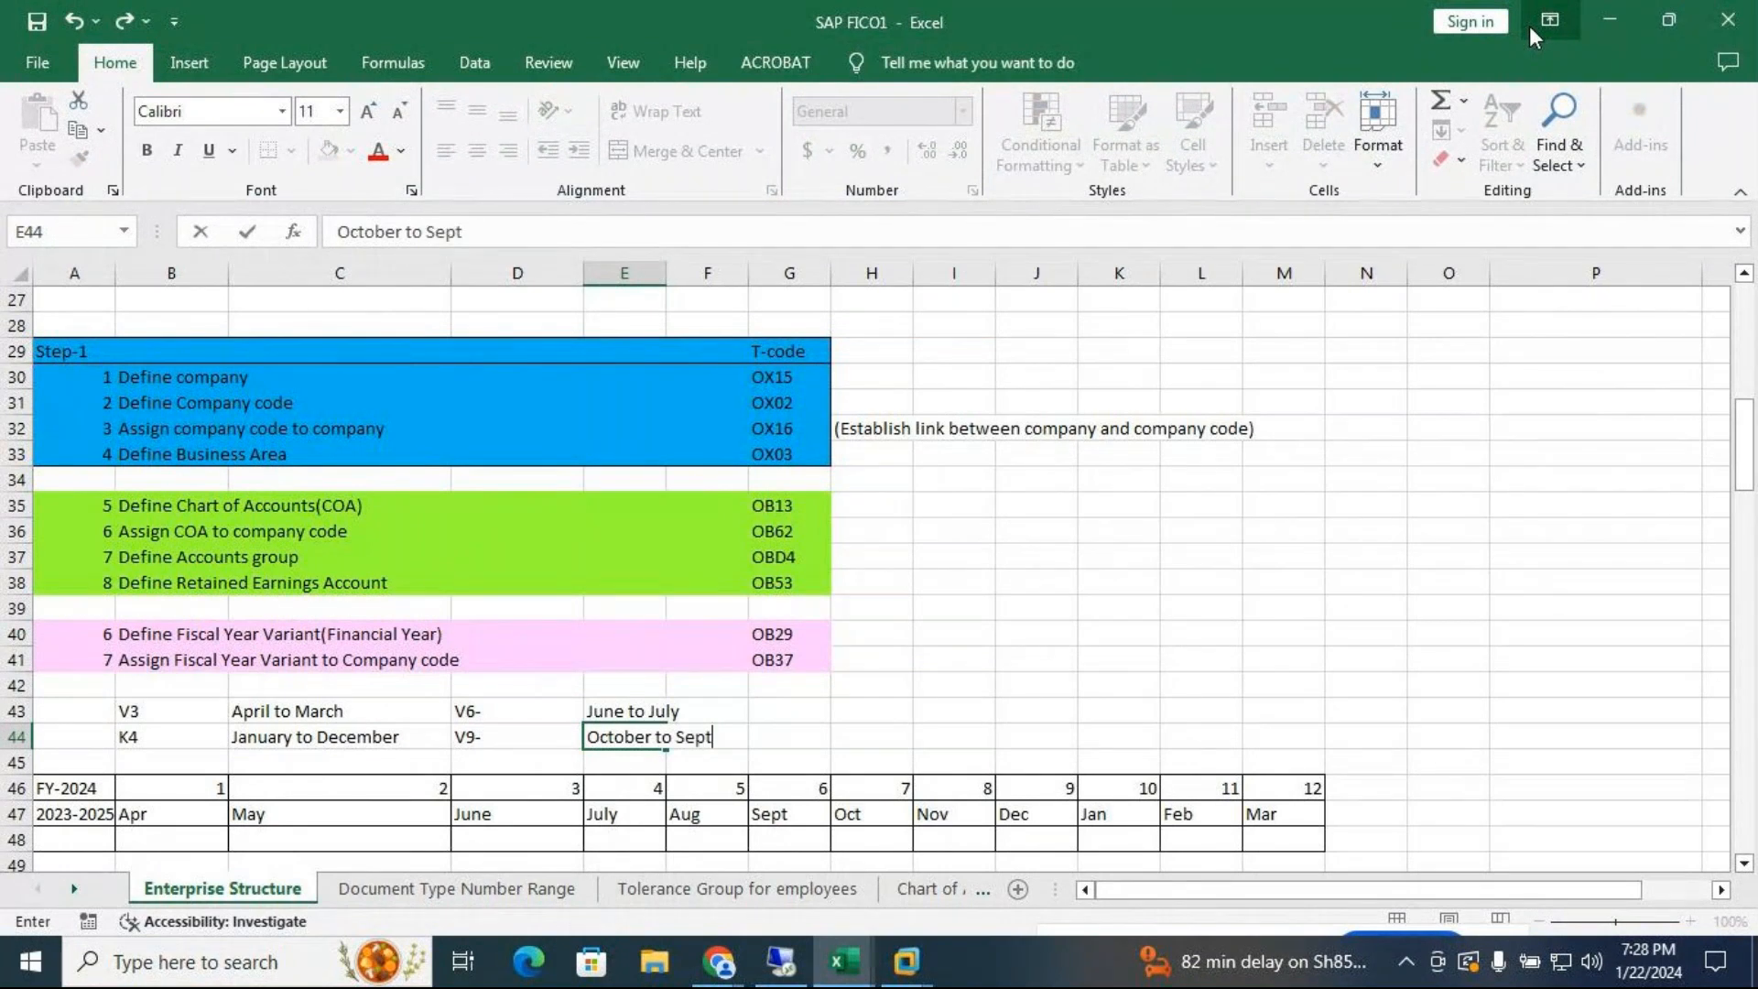
Type VV in cell G43 and return to the SAP fiscal year variants list
click(812, 709)
double_click(813, 710)
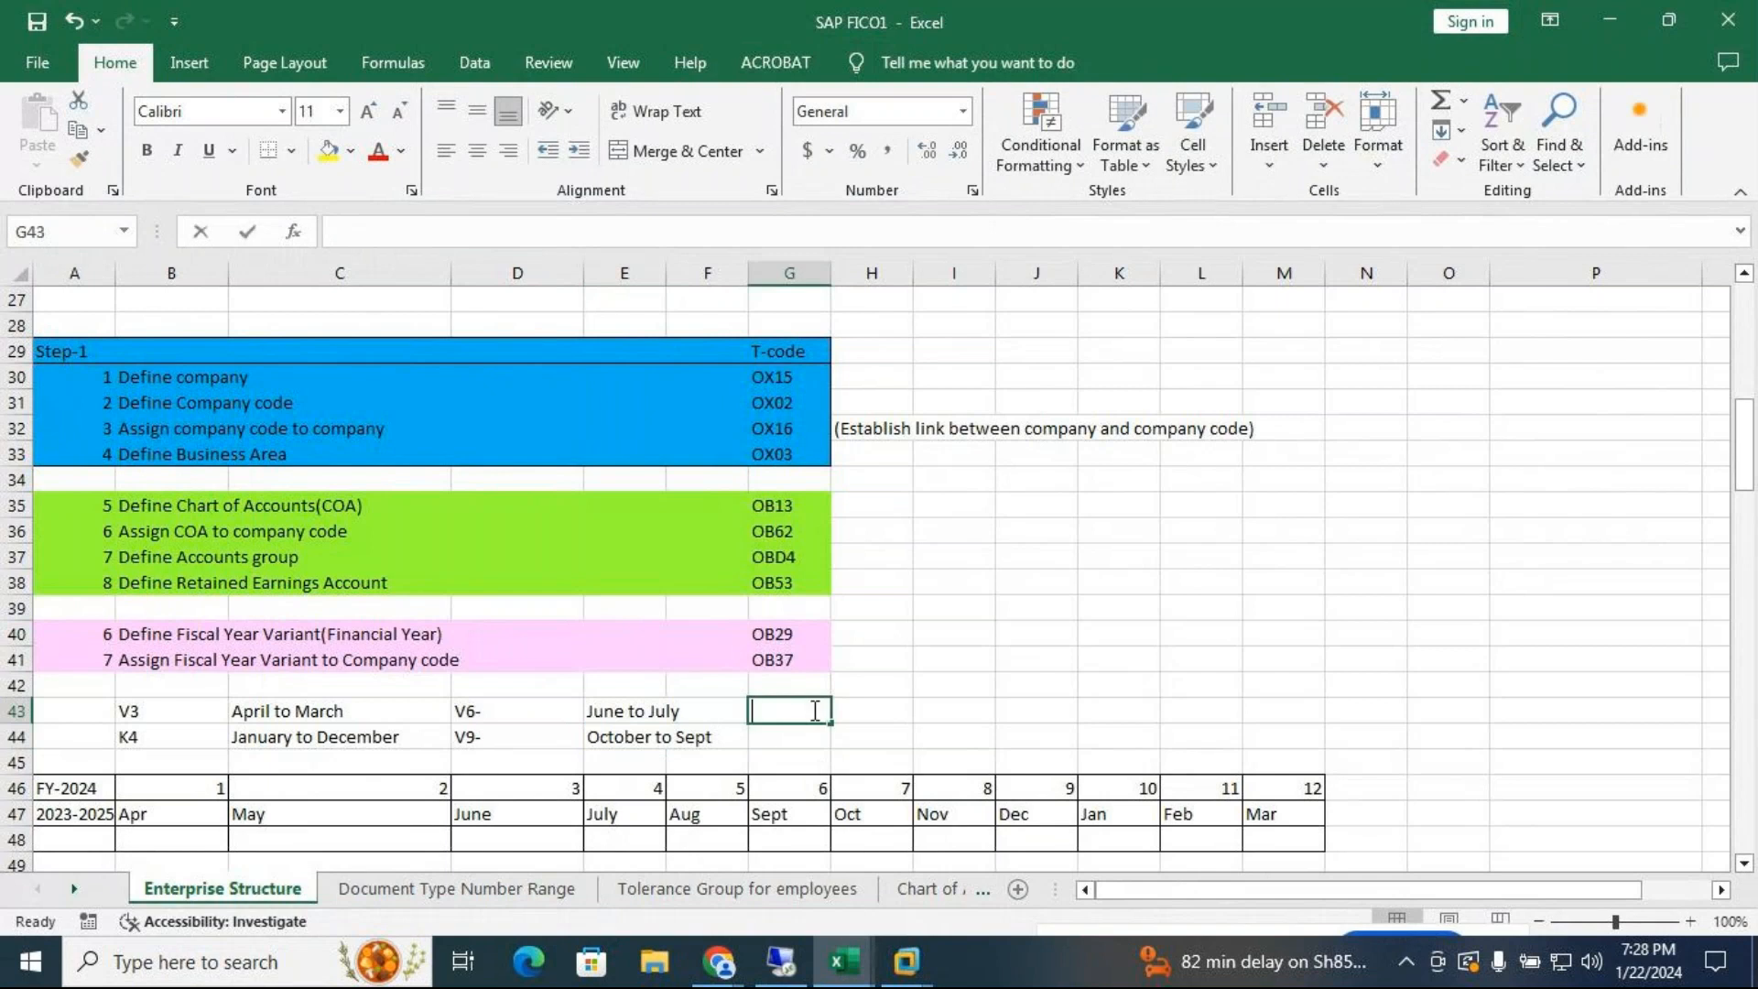
text(VV-)
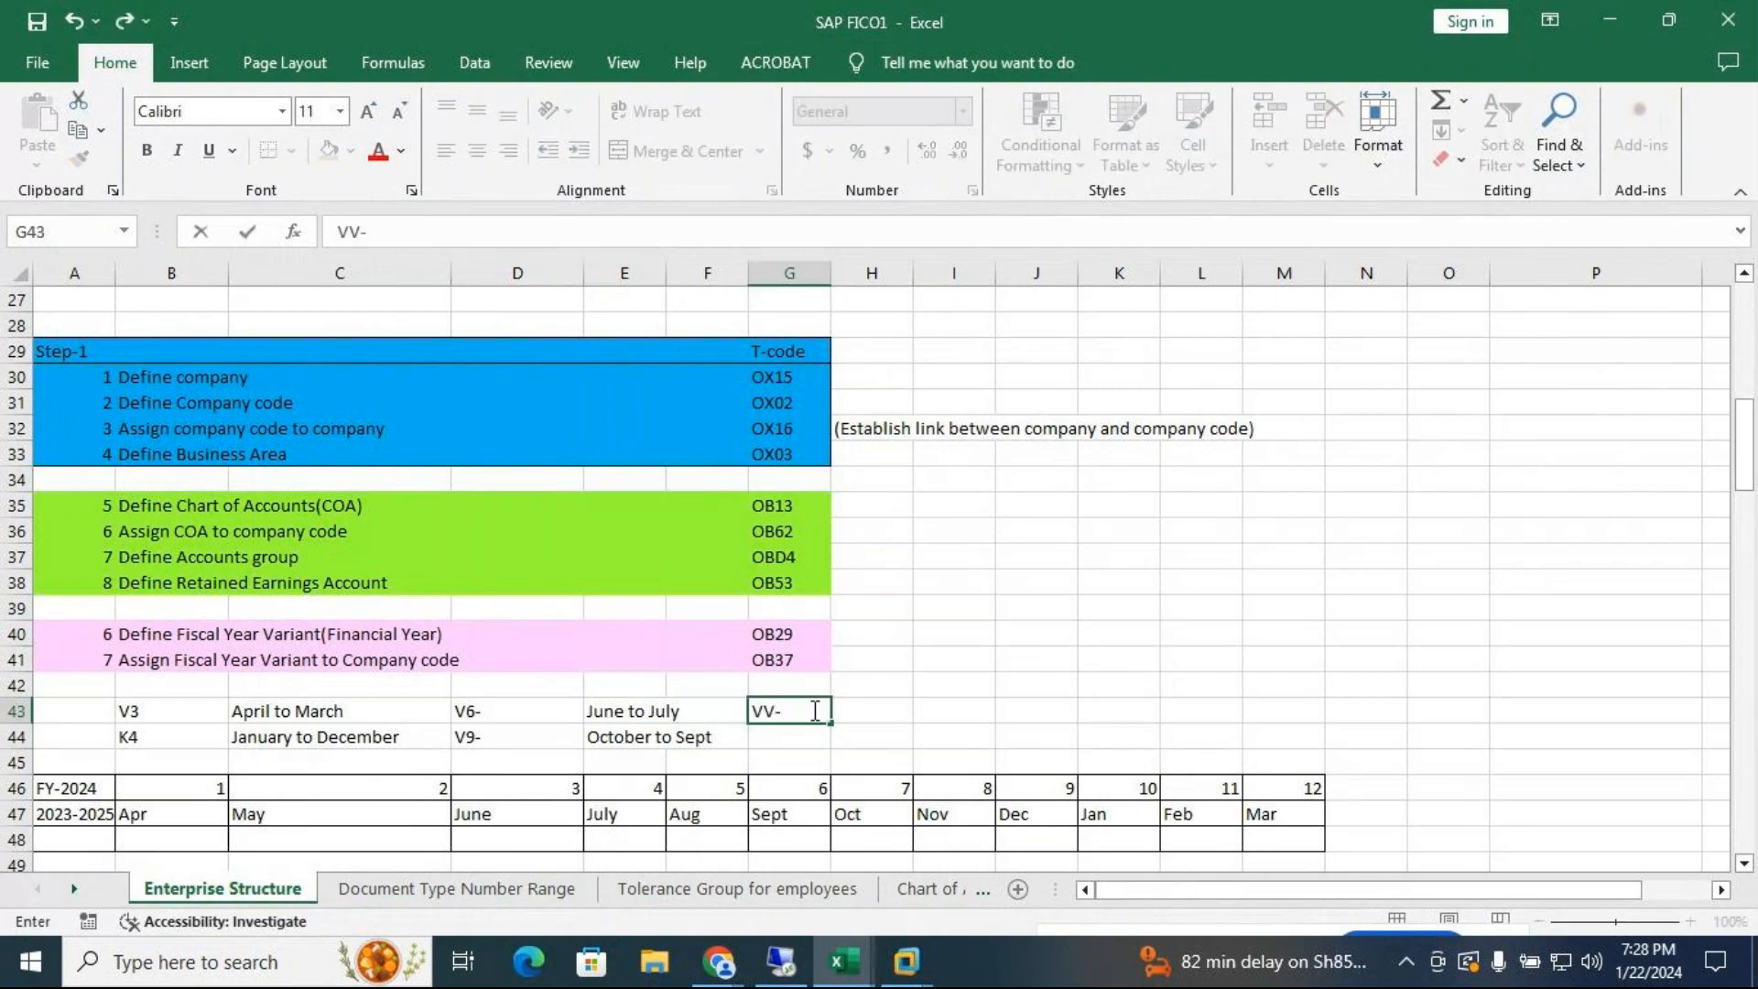
click(1613, 12)
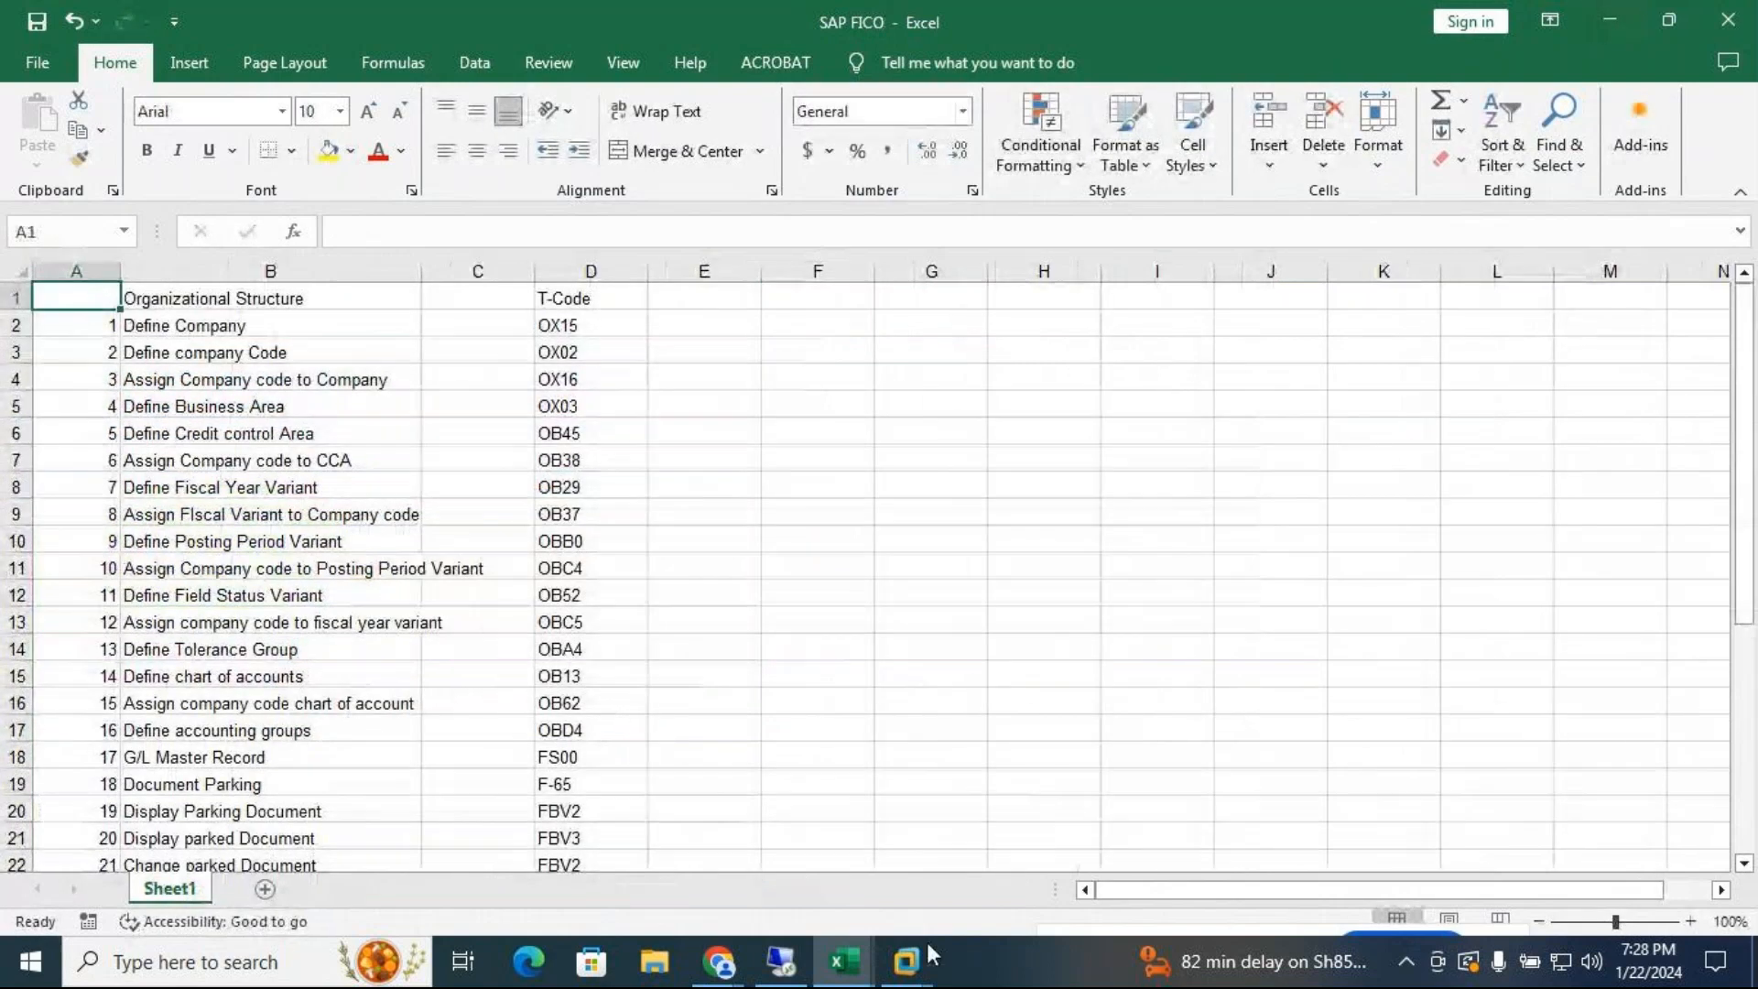
mouse_move(911, 958)
click(1103, 788)
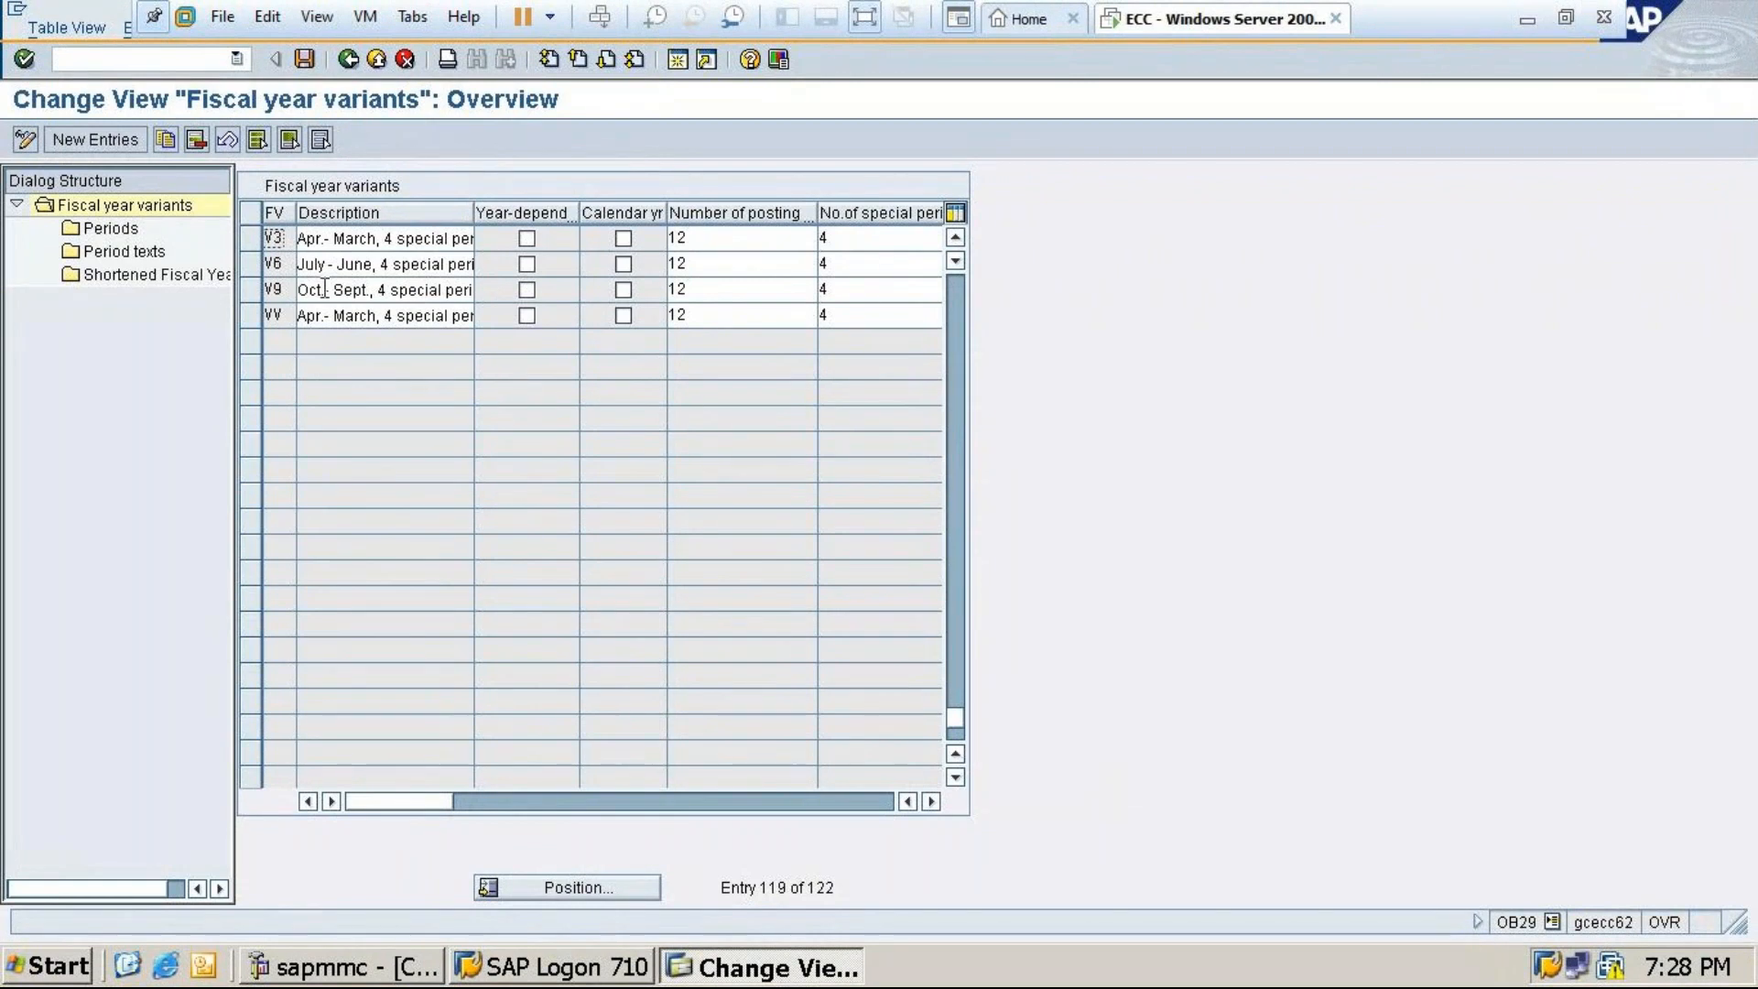
click(250, 238)
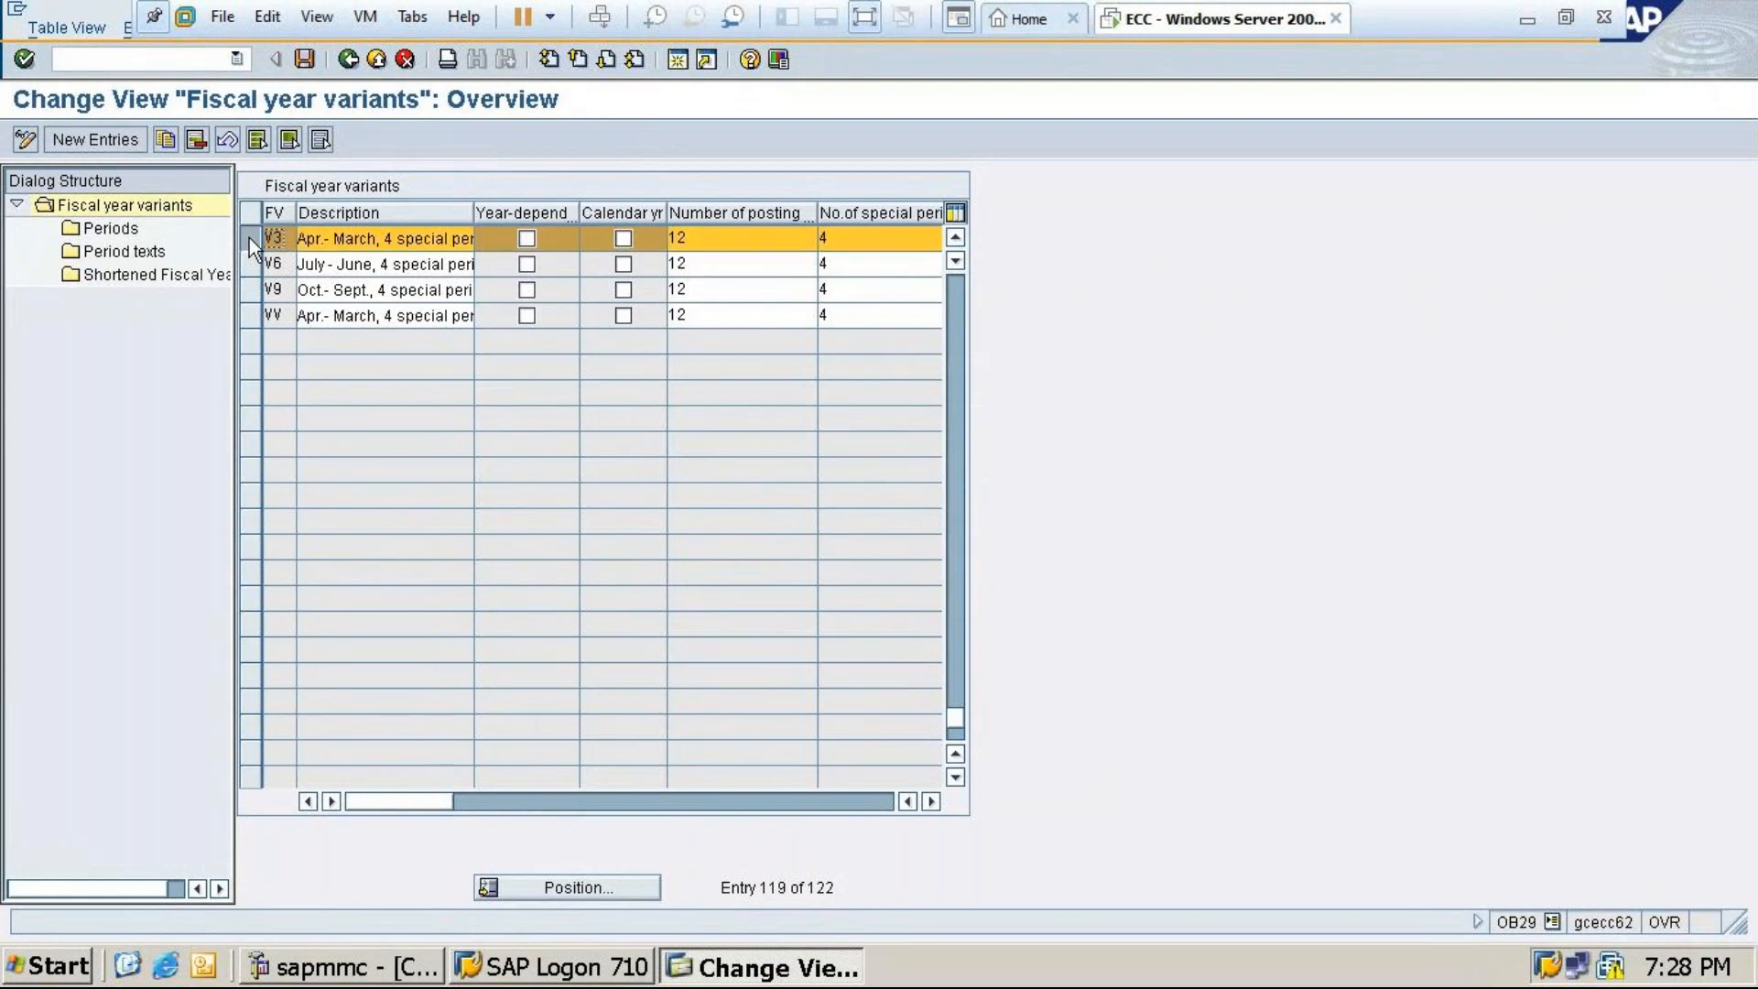
click(162, 142)
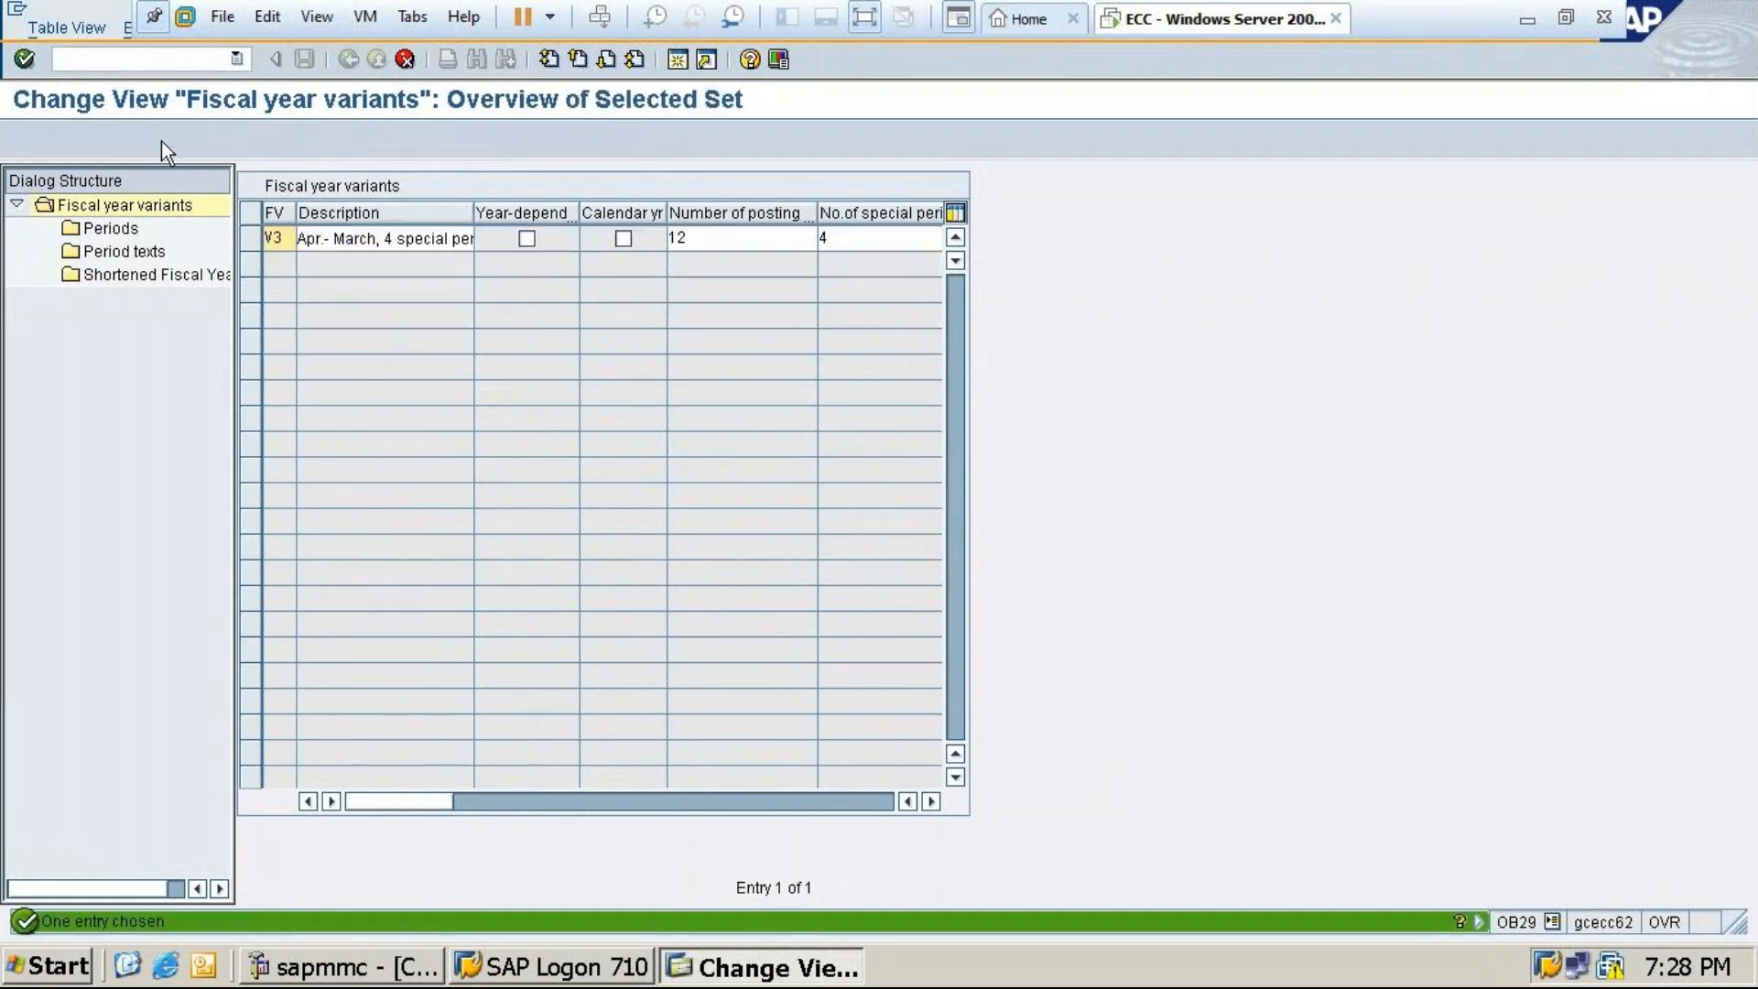
click(285, 240)
key(BackSpace)
key(BackSpace)
text(24)
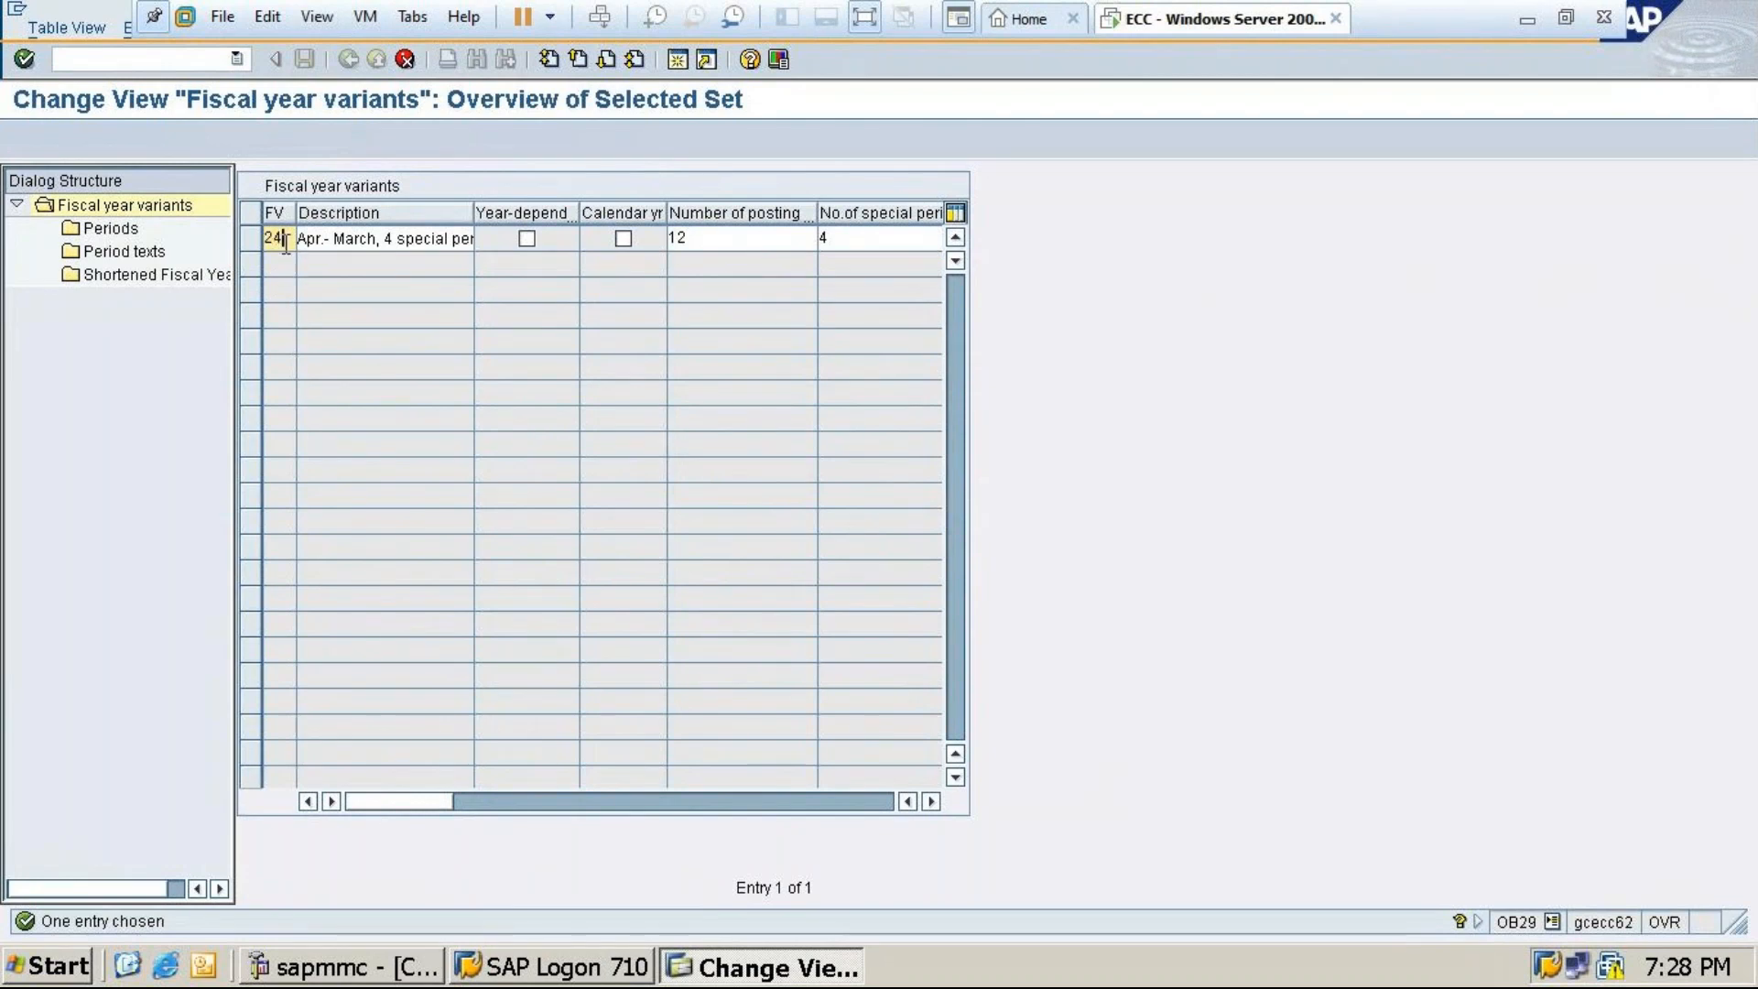
key(Return)
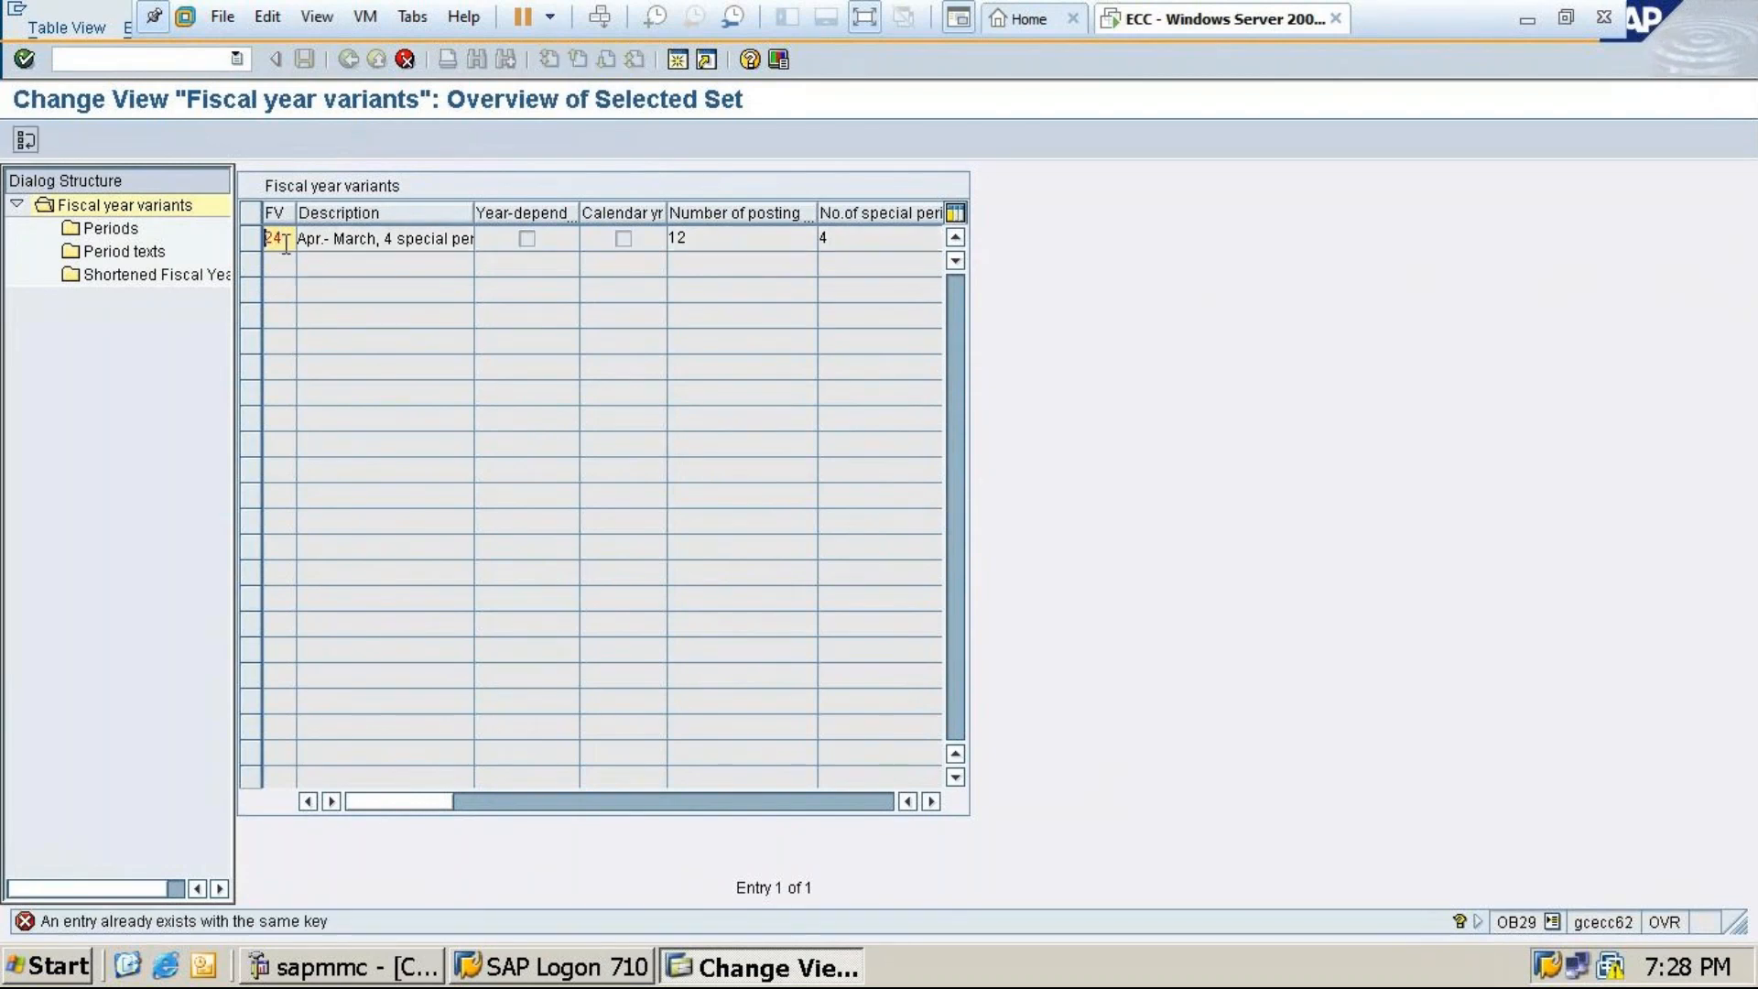
click(283, 239)
key(BackSpace)
key(BackSpace)
text(T4)
key(Return)
click(408, 59)
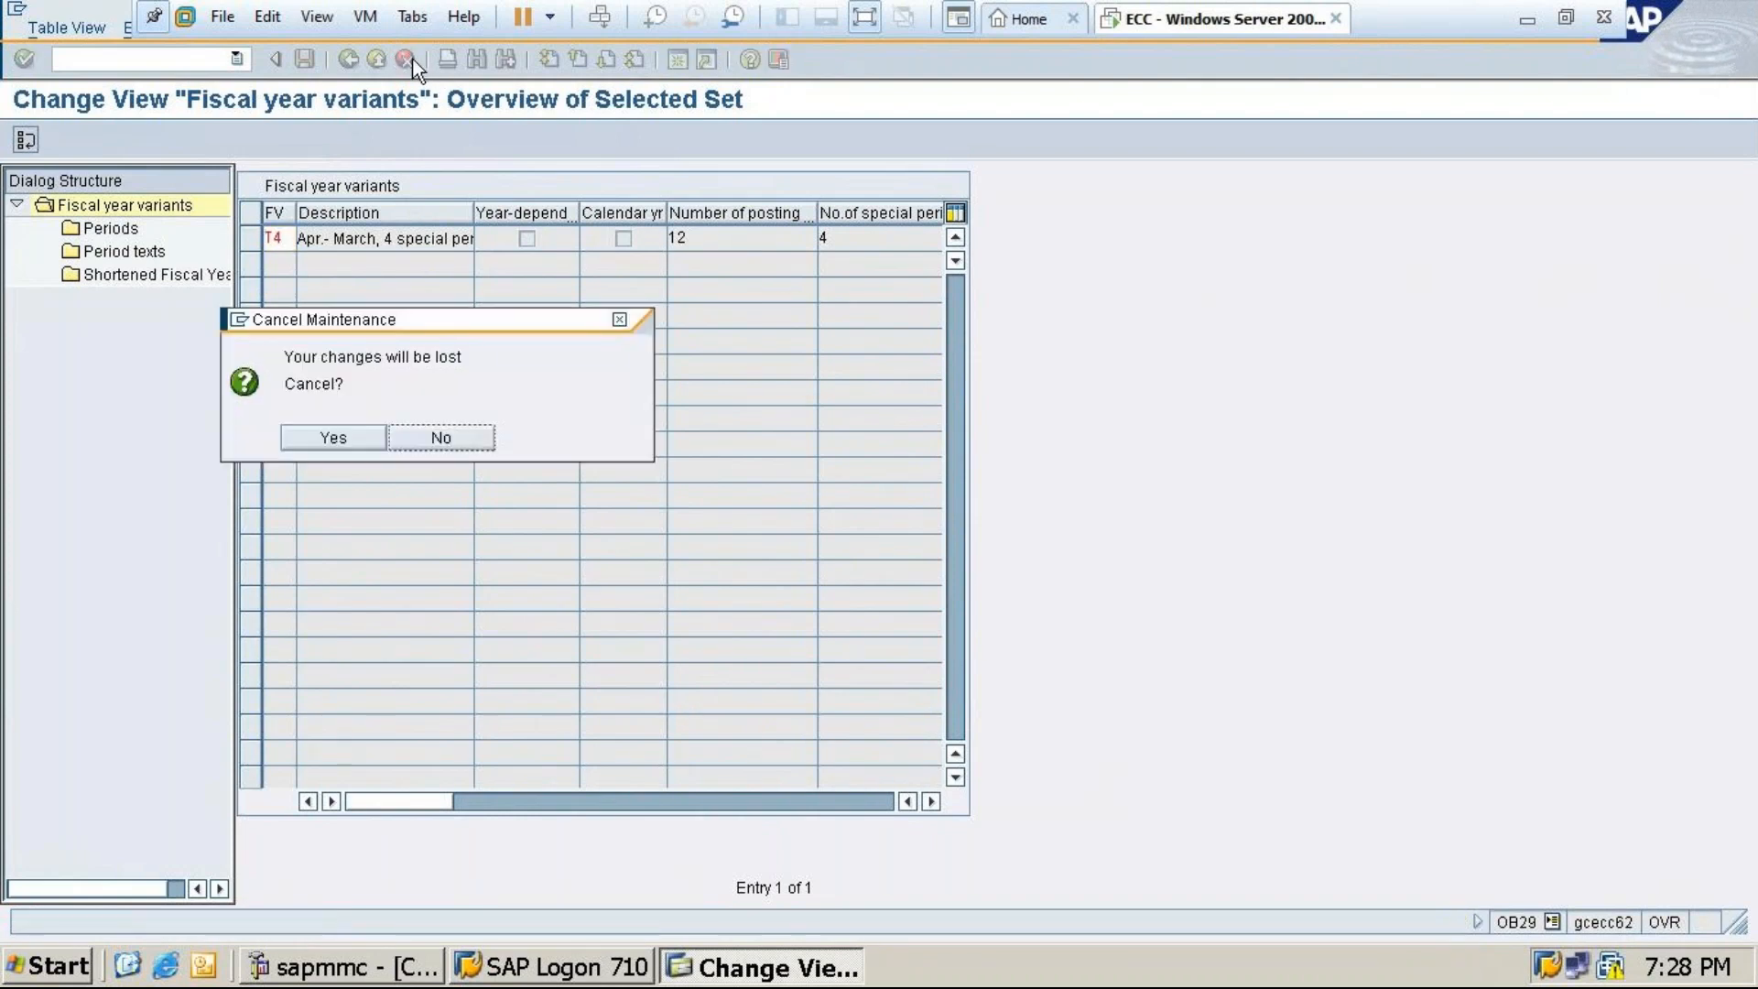
click(421, 432)
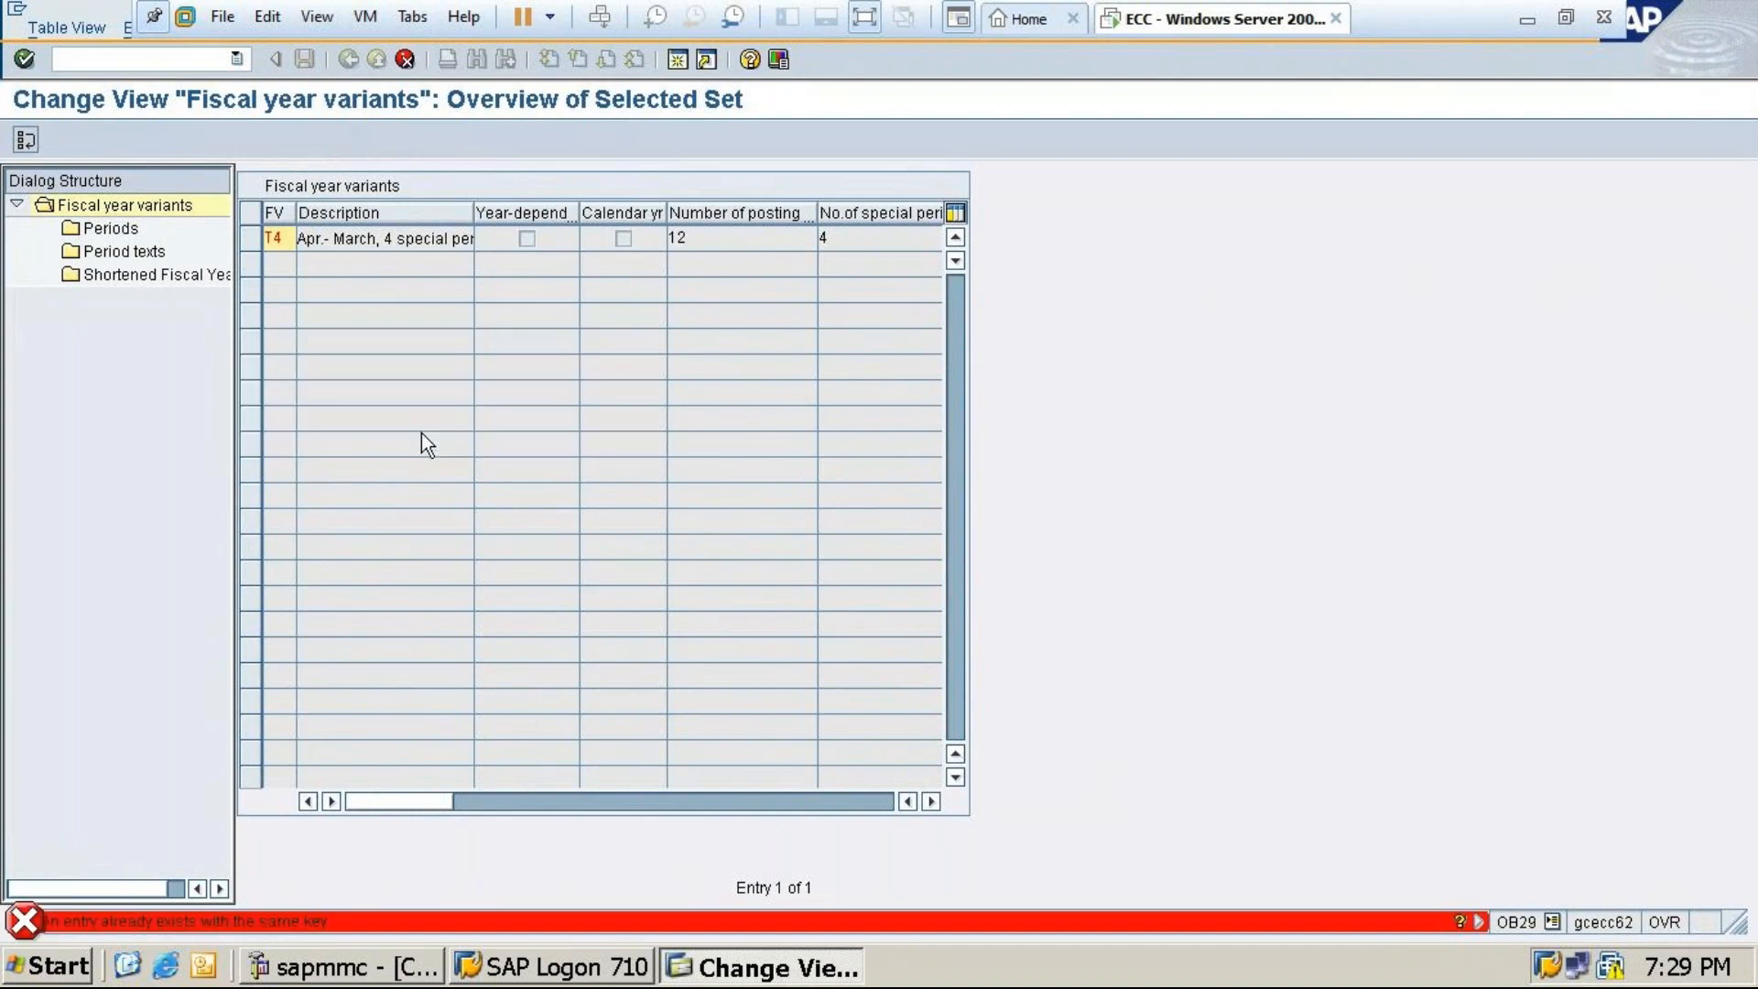
click(408, 59)
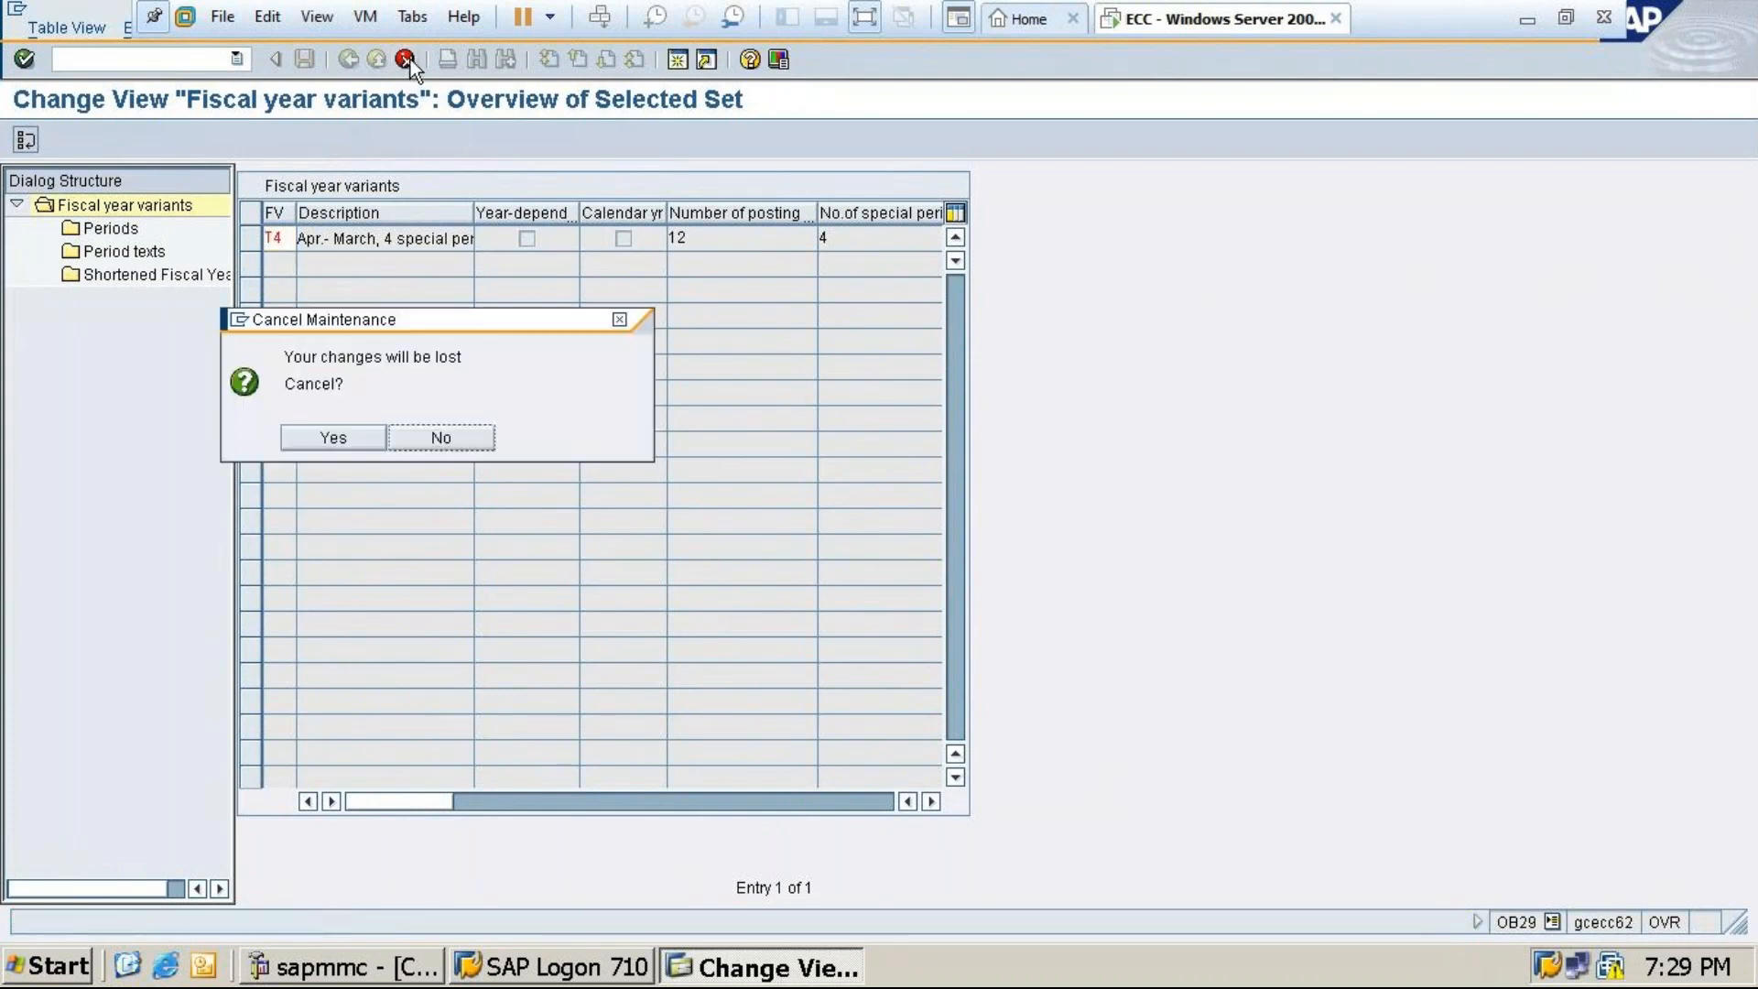
click(339, 436)
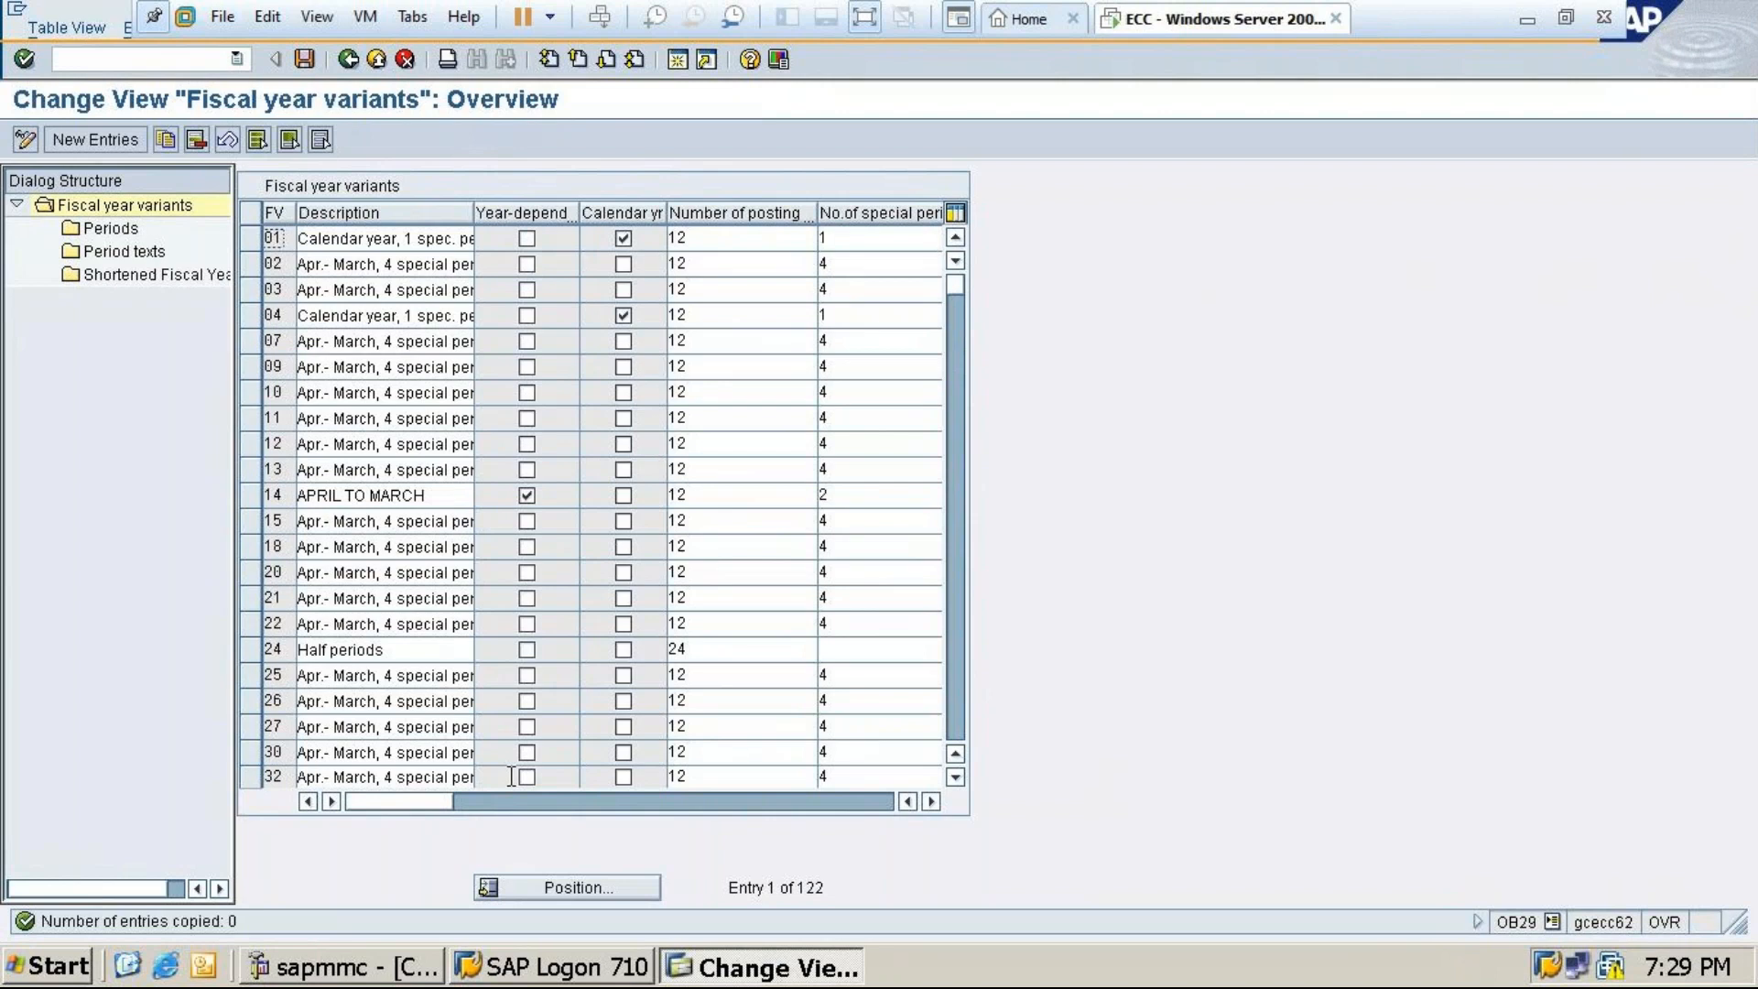
Save pending data and position the fiscal year variant list on entry 24
click(564, 887)
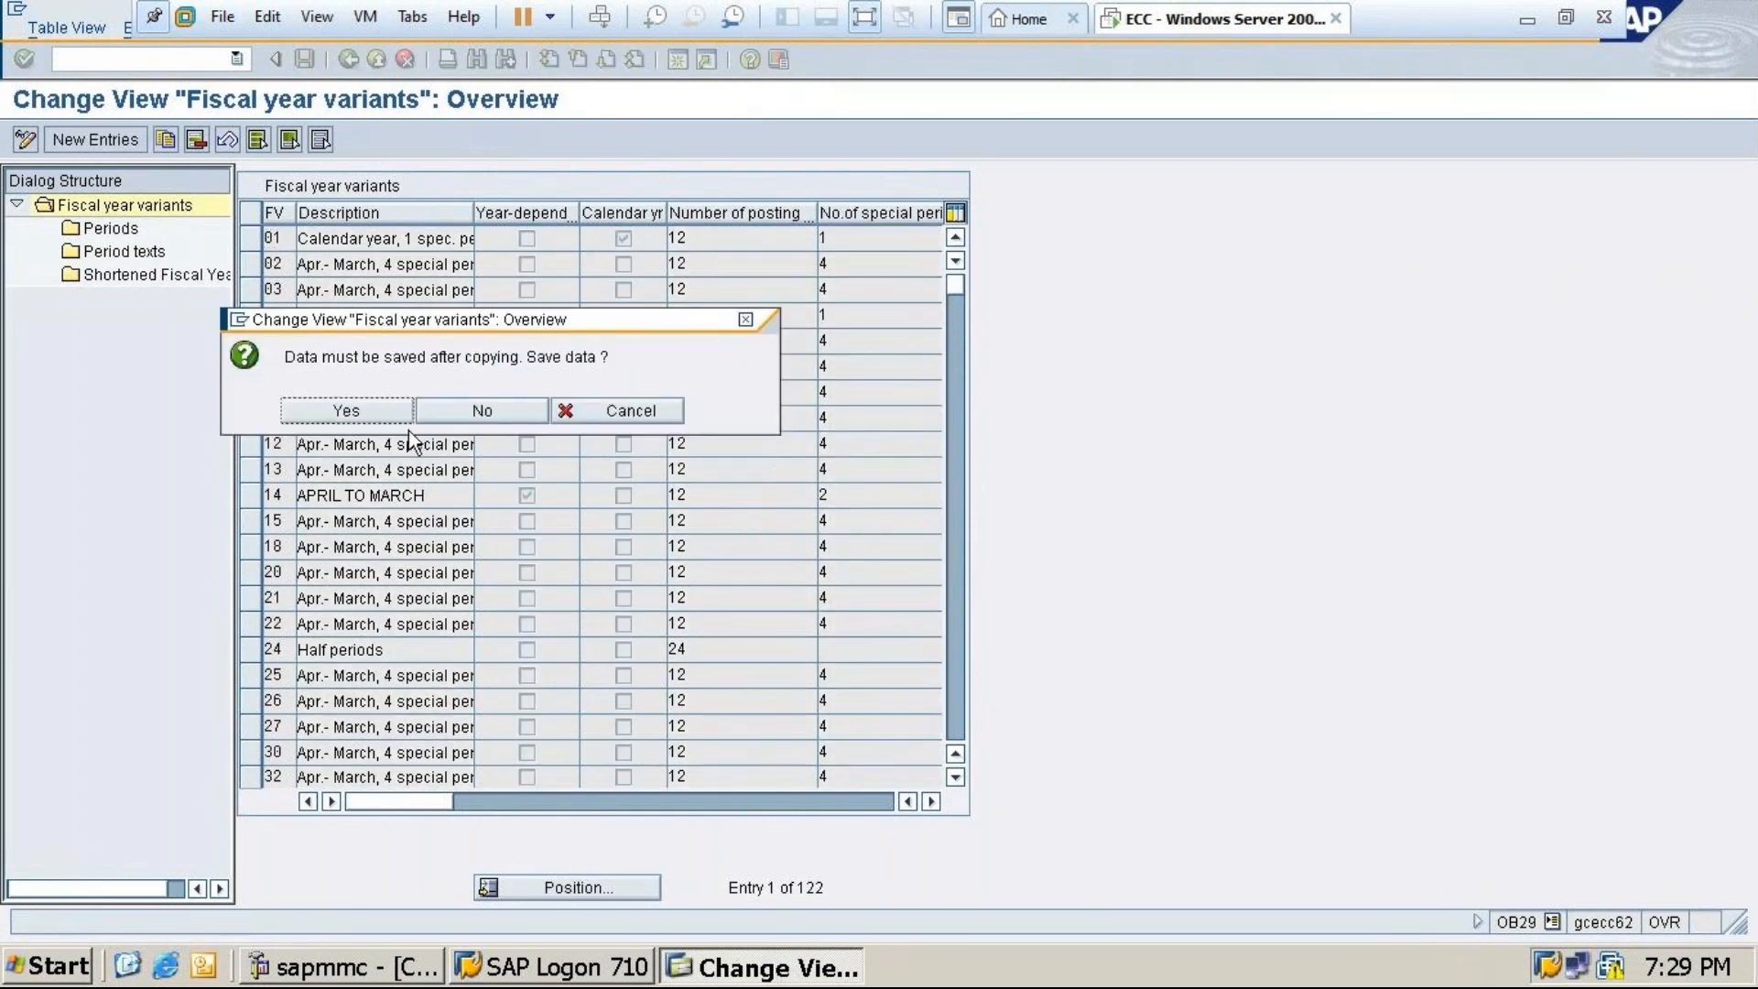
click(348, 412)
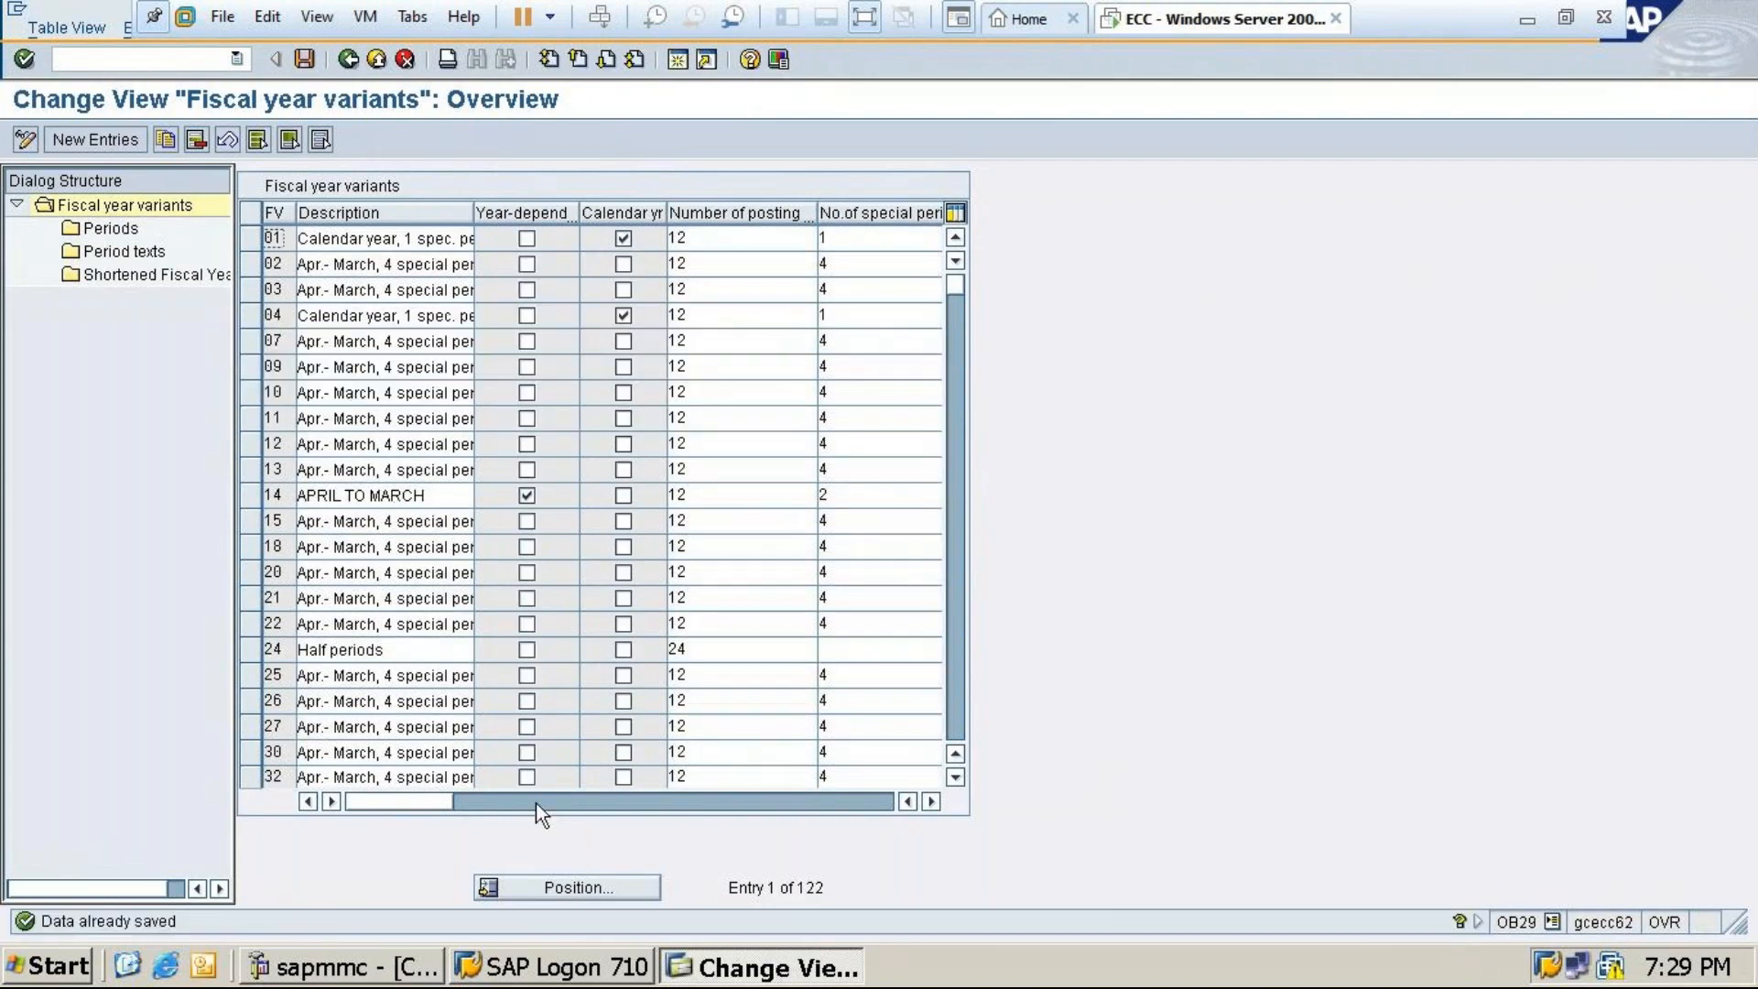
click(573, 888)
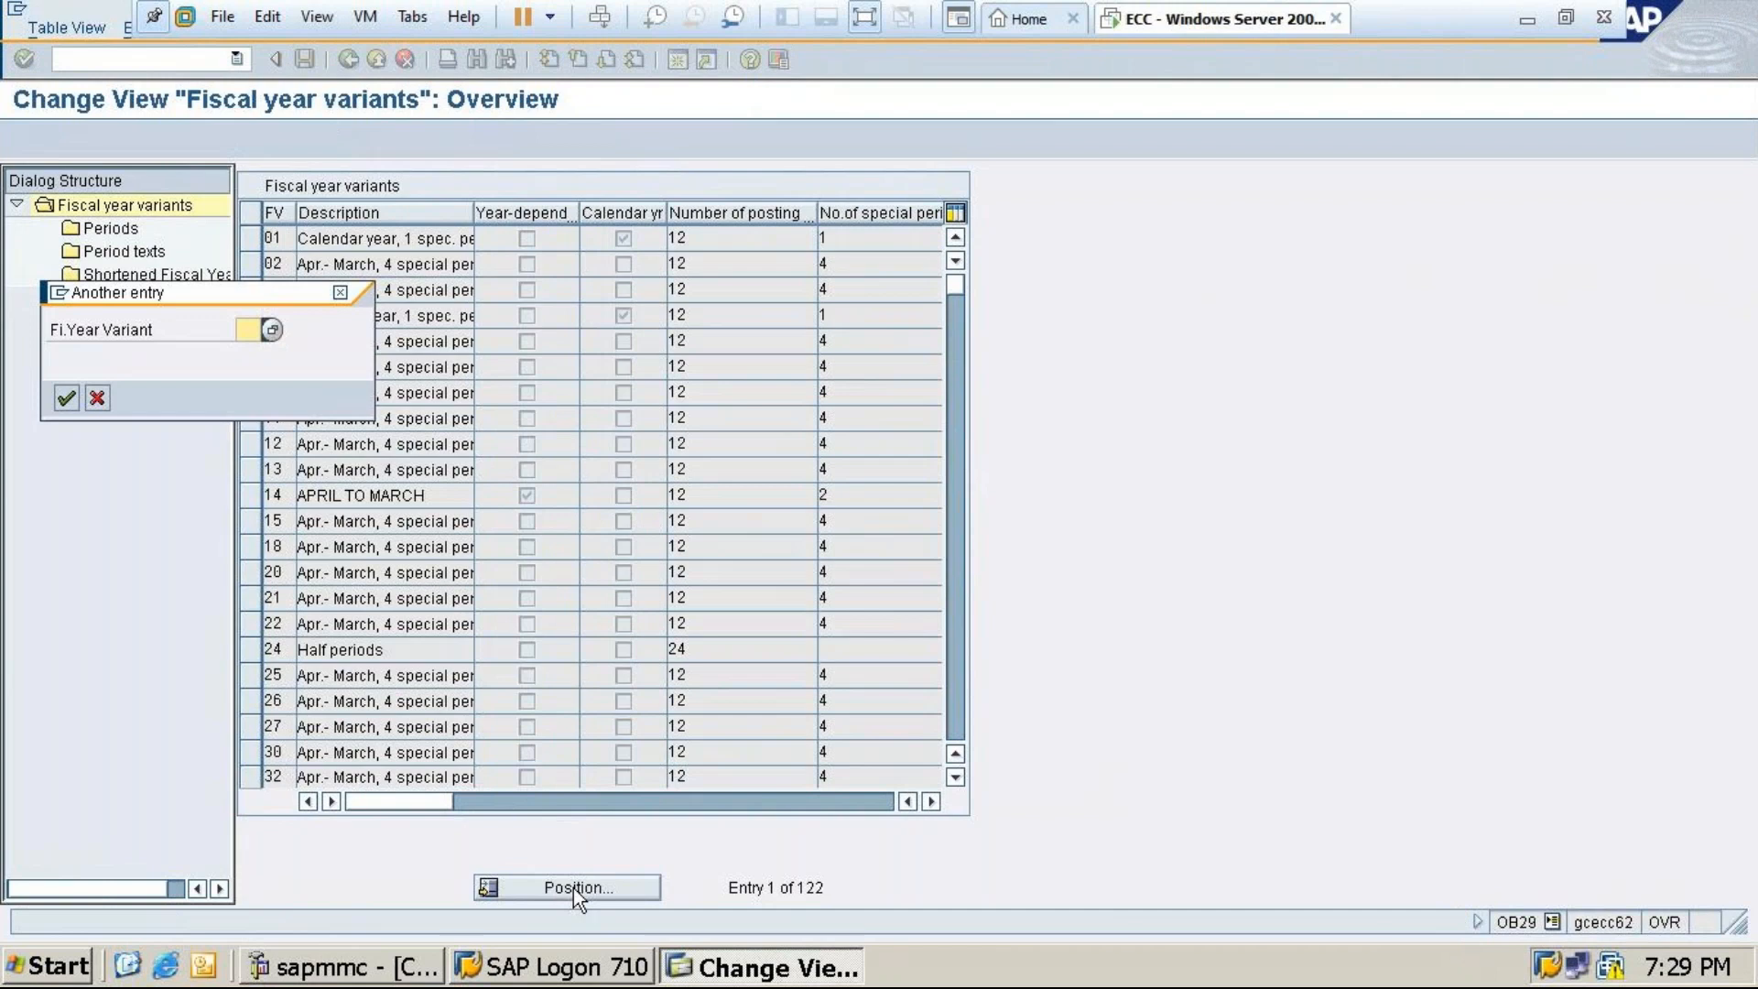
text(24)
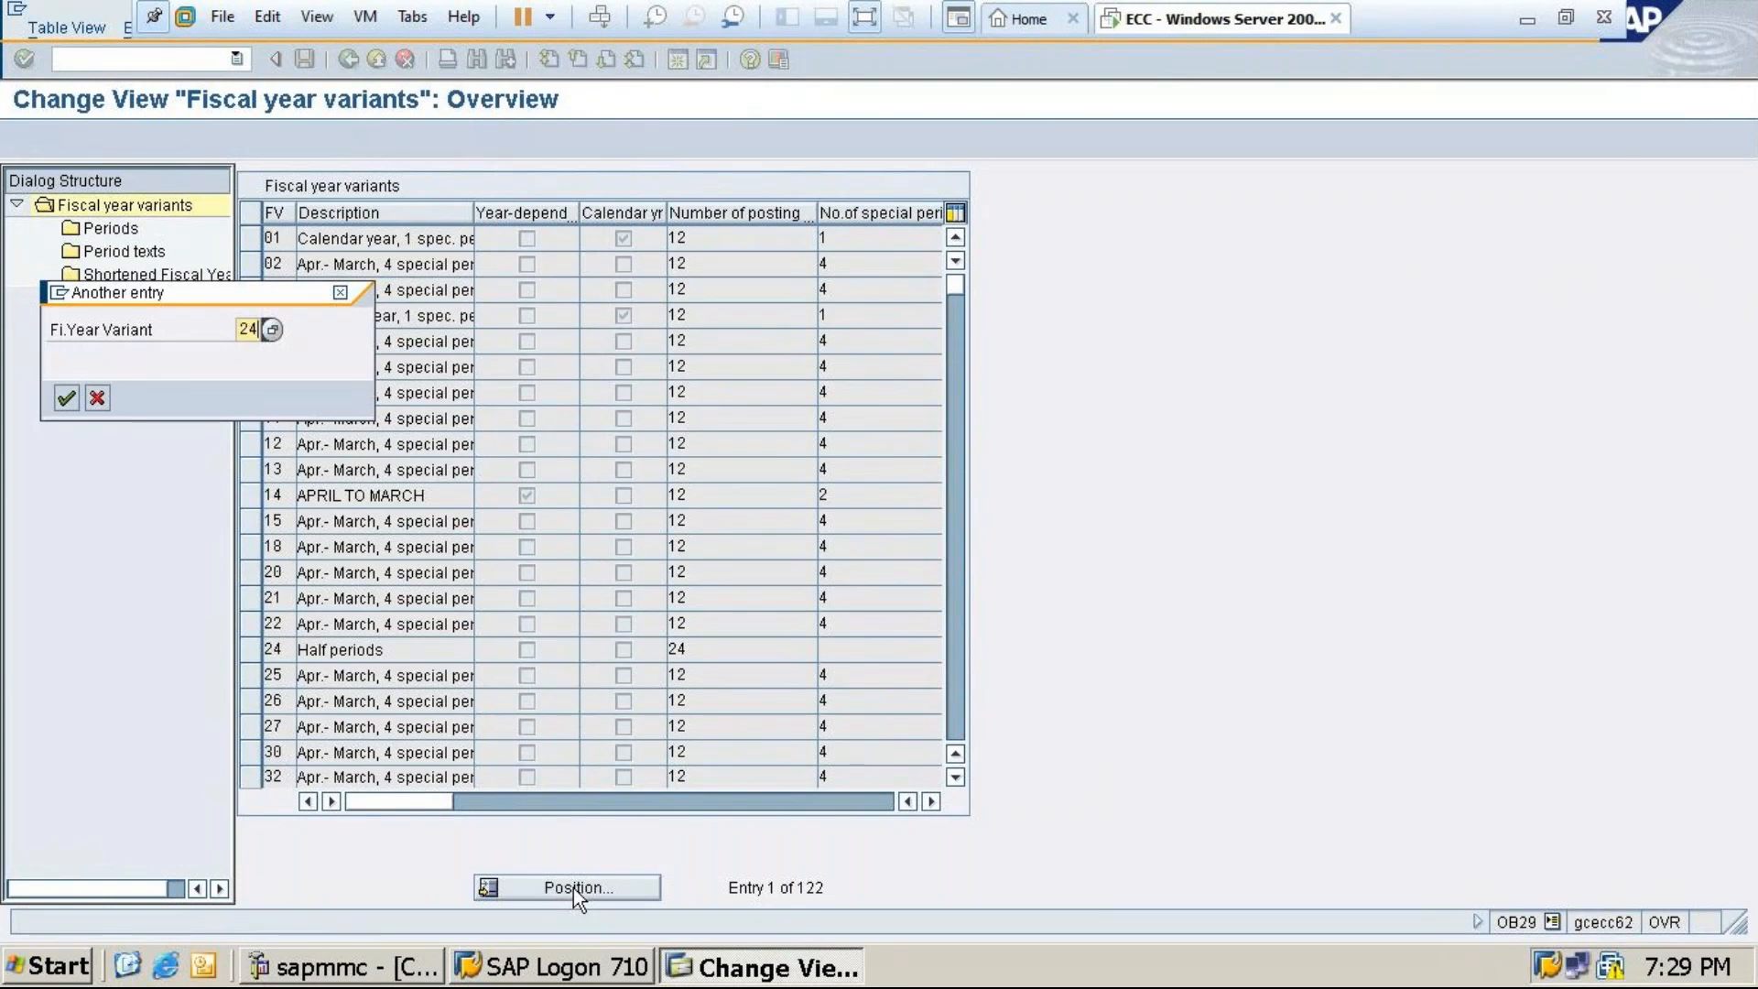
click(64, 399)
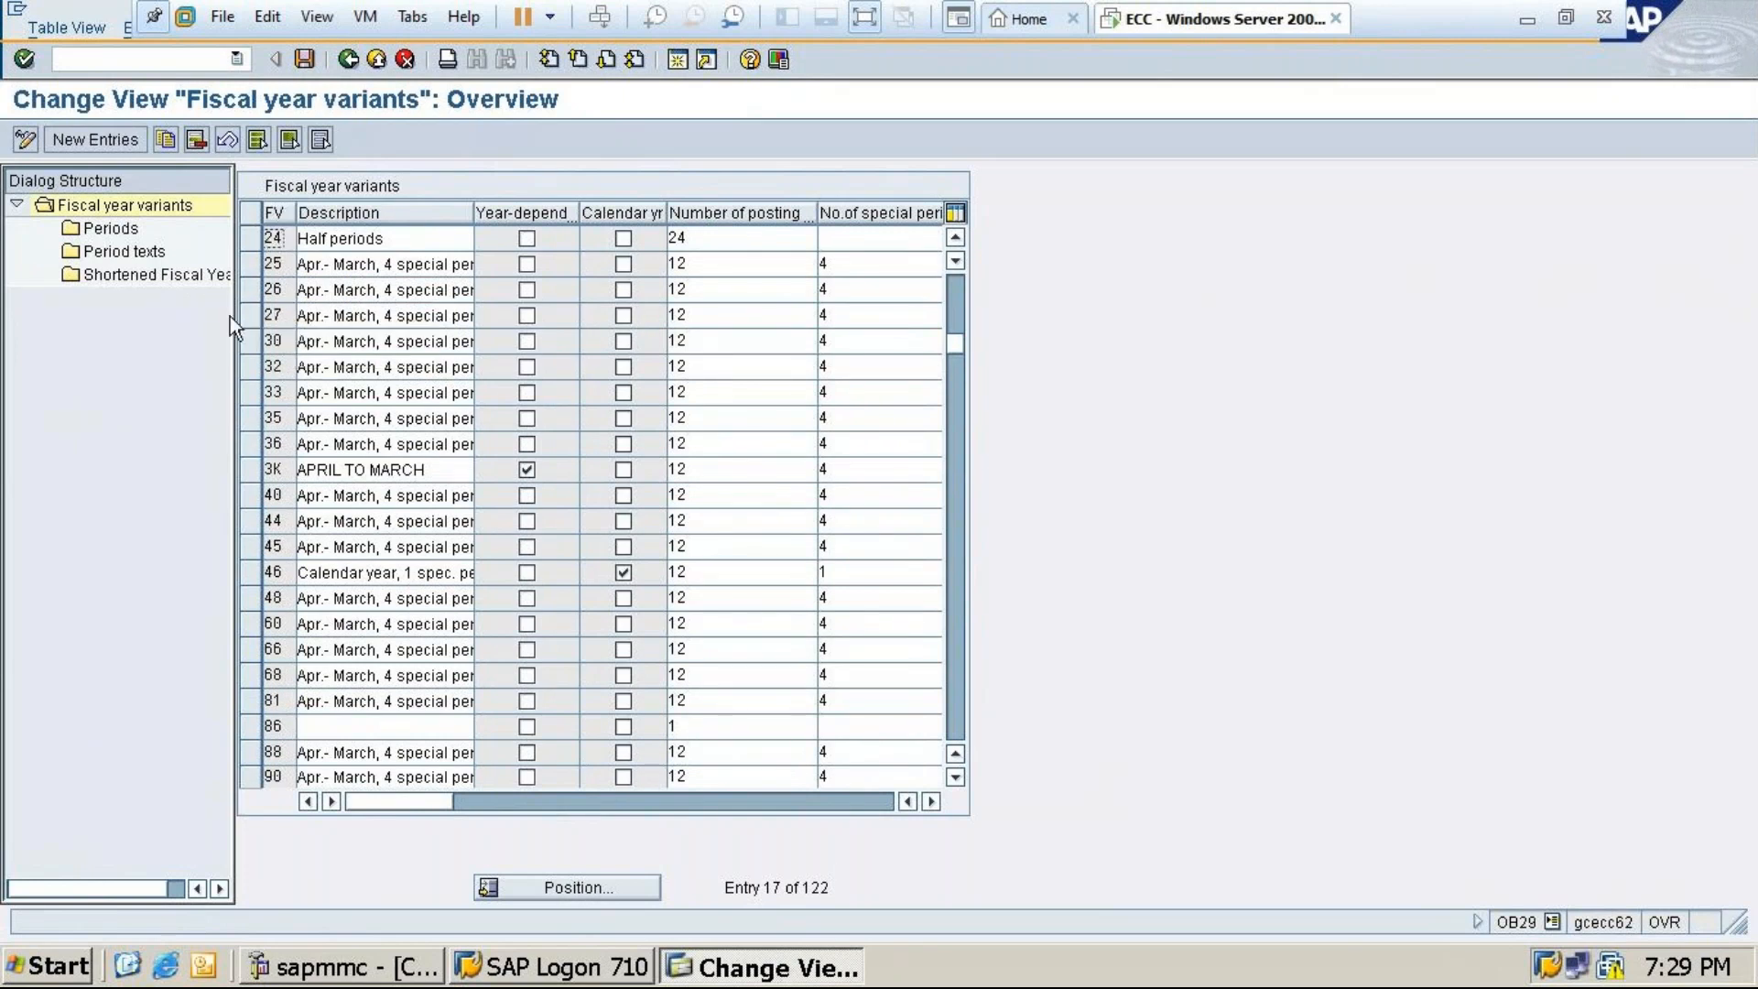
Position the fiscal year variant list on variant T4
click(568, 884)
text(t)
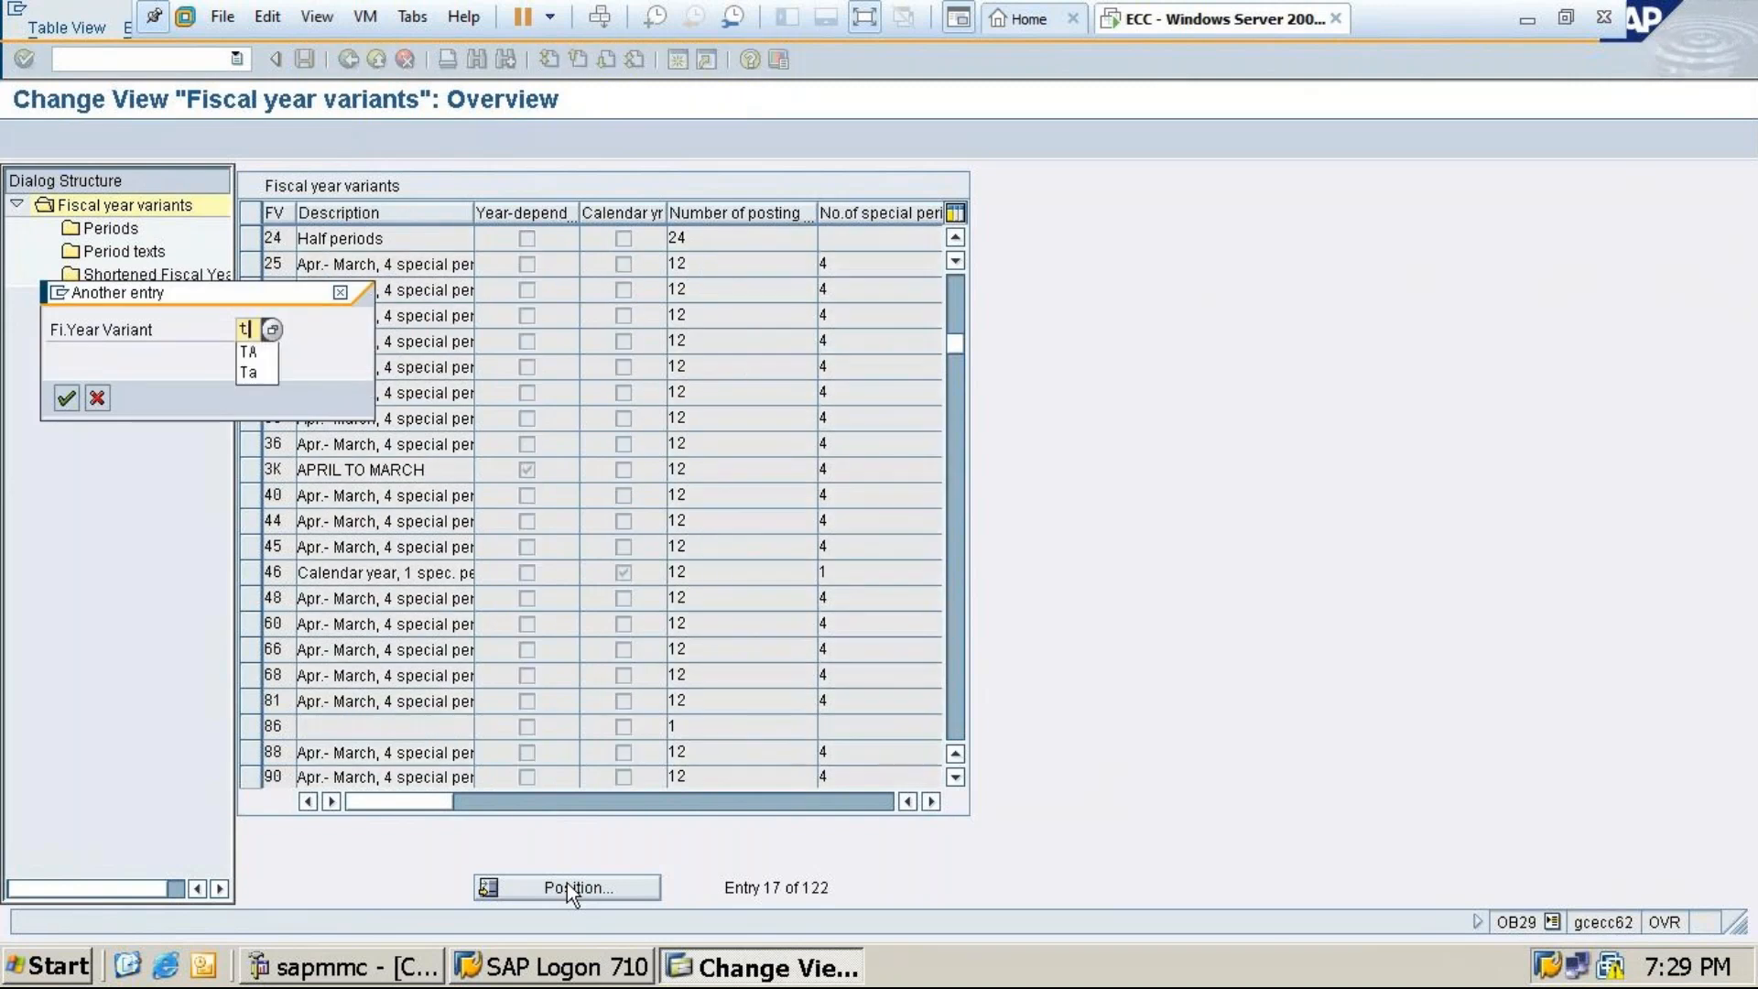
text(4)
click(66, 399)
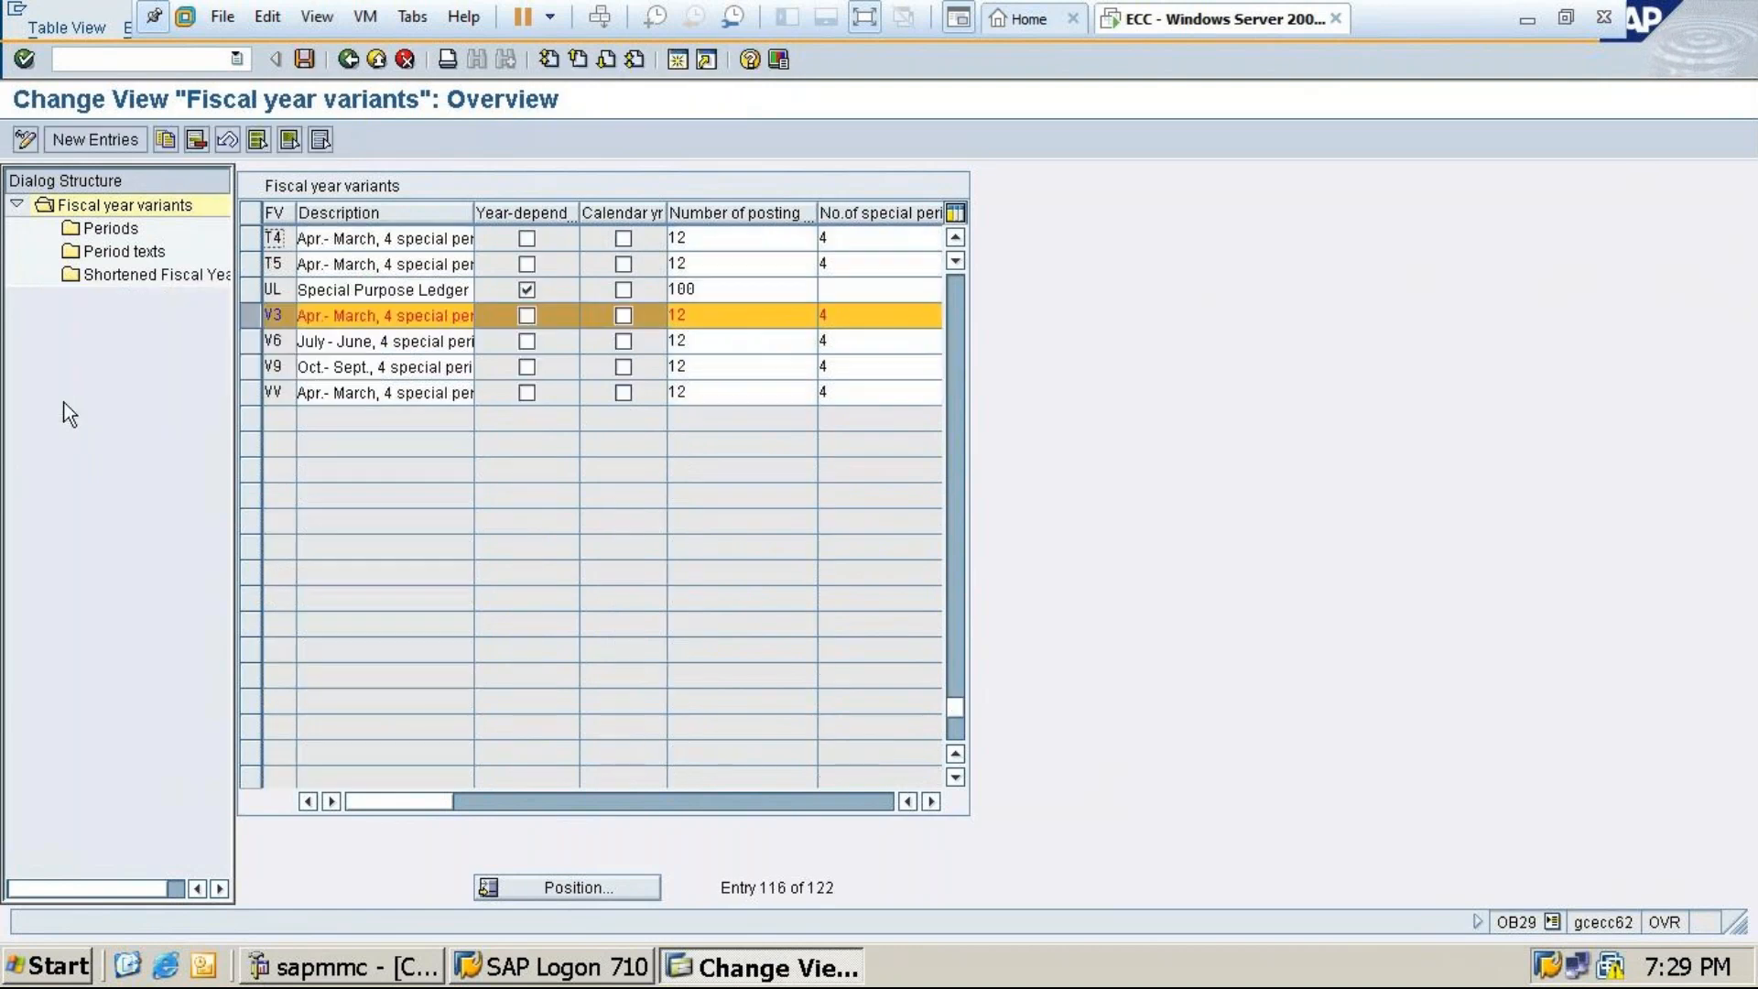
Select variant T4, review its 12 posting periods and save
click(253, 240)
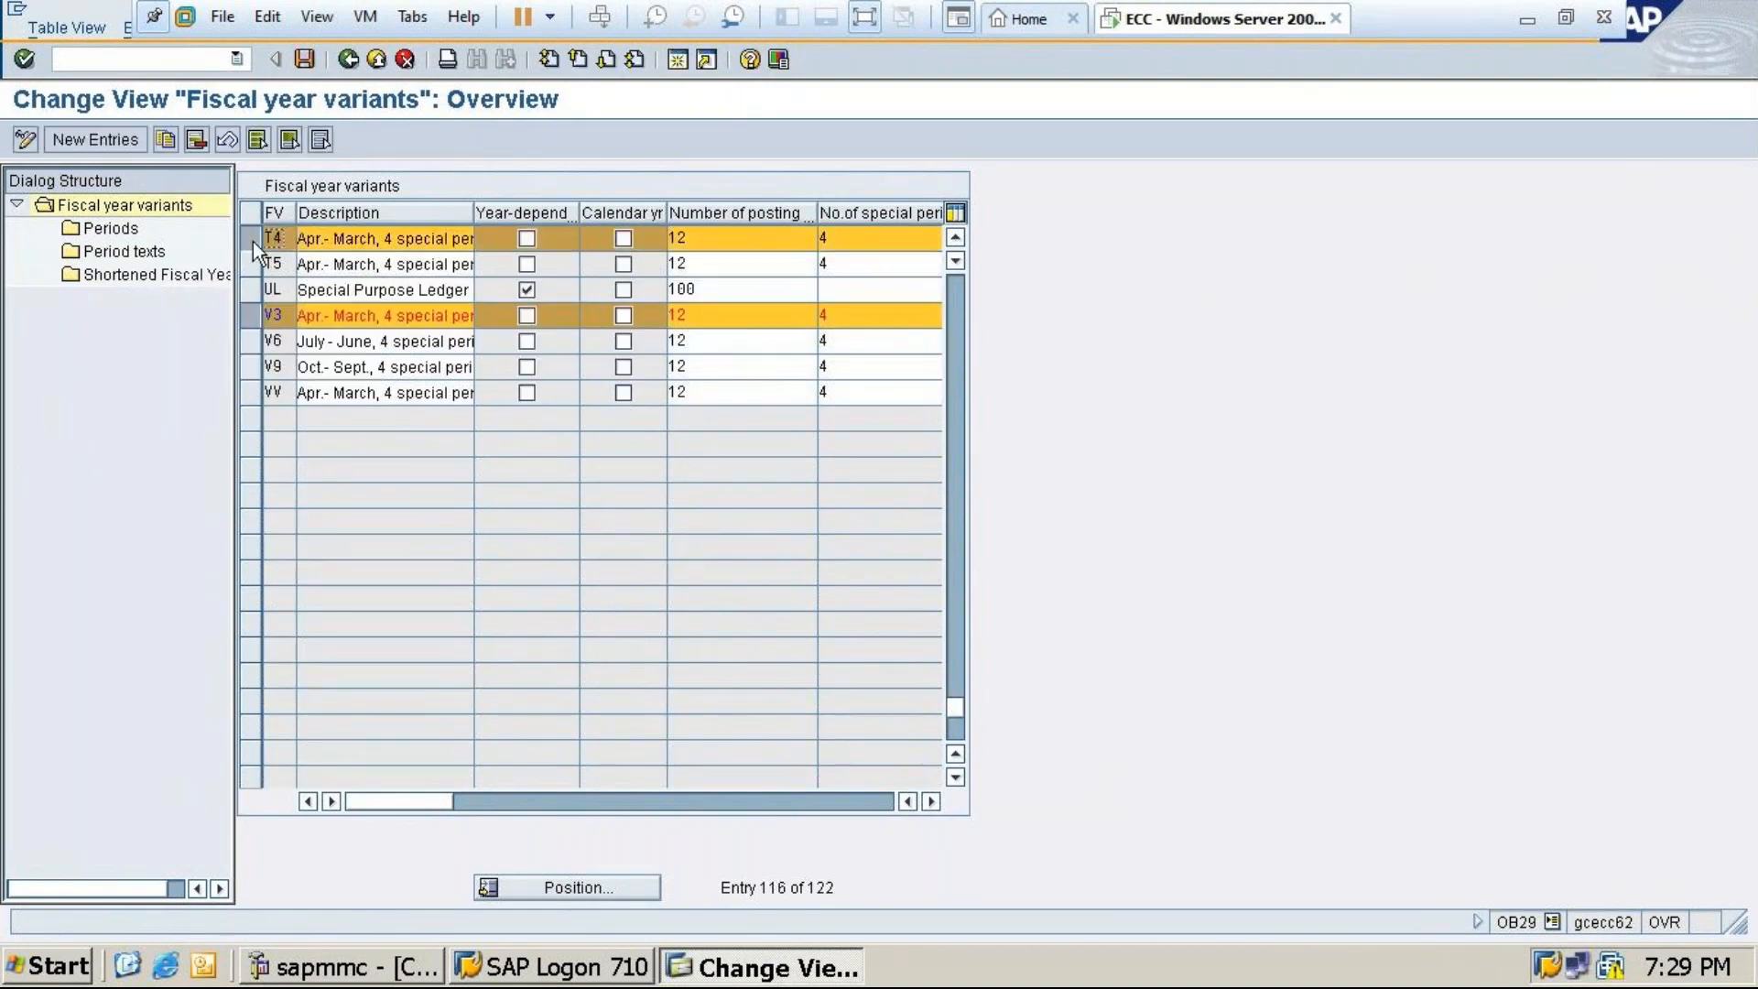
click(249, 325)
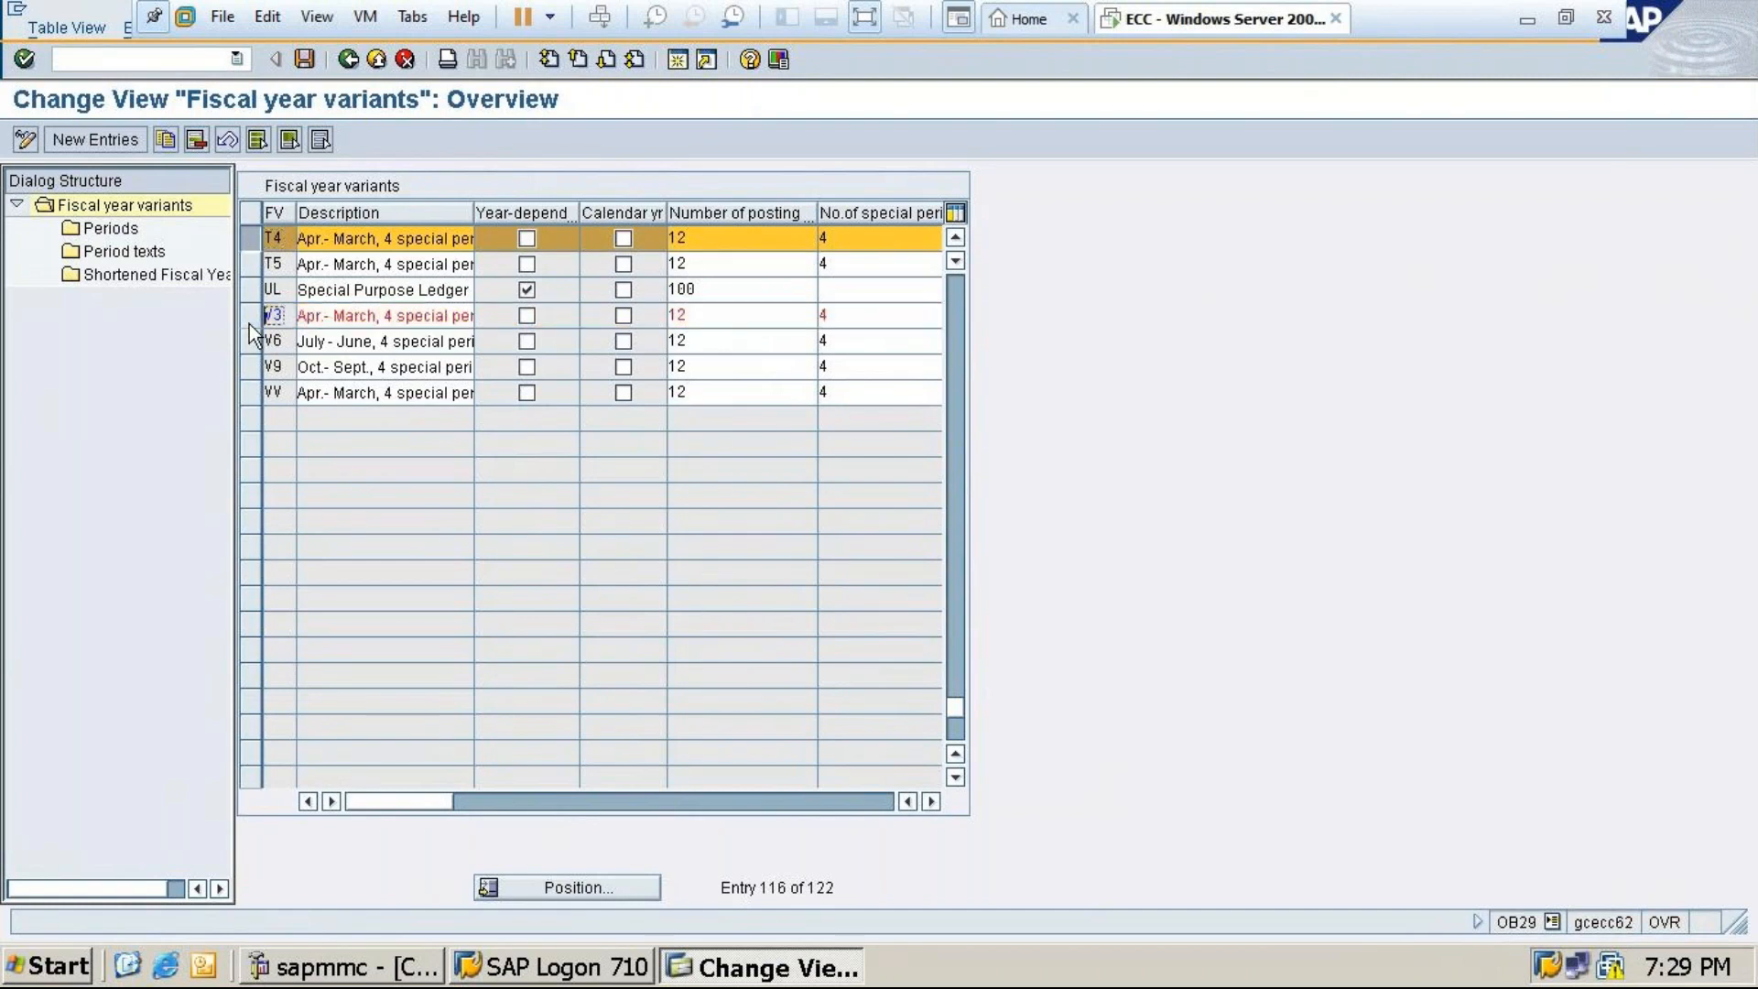
click(246, 239)
click(246, 238)
double_click(110, 228)
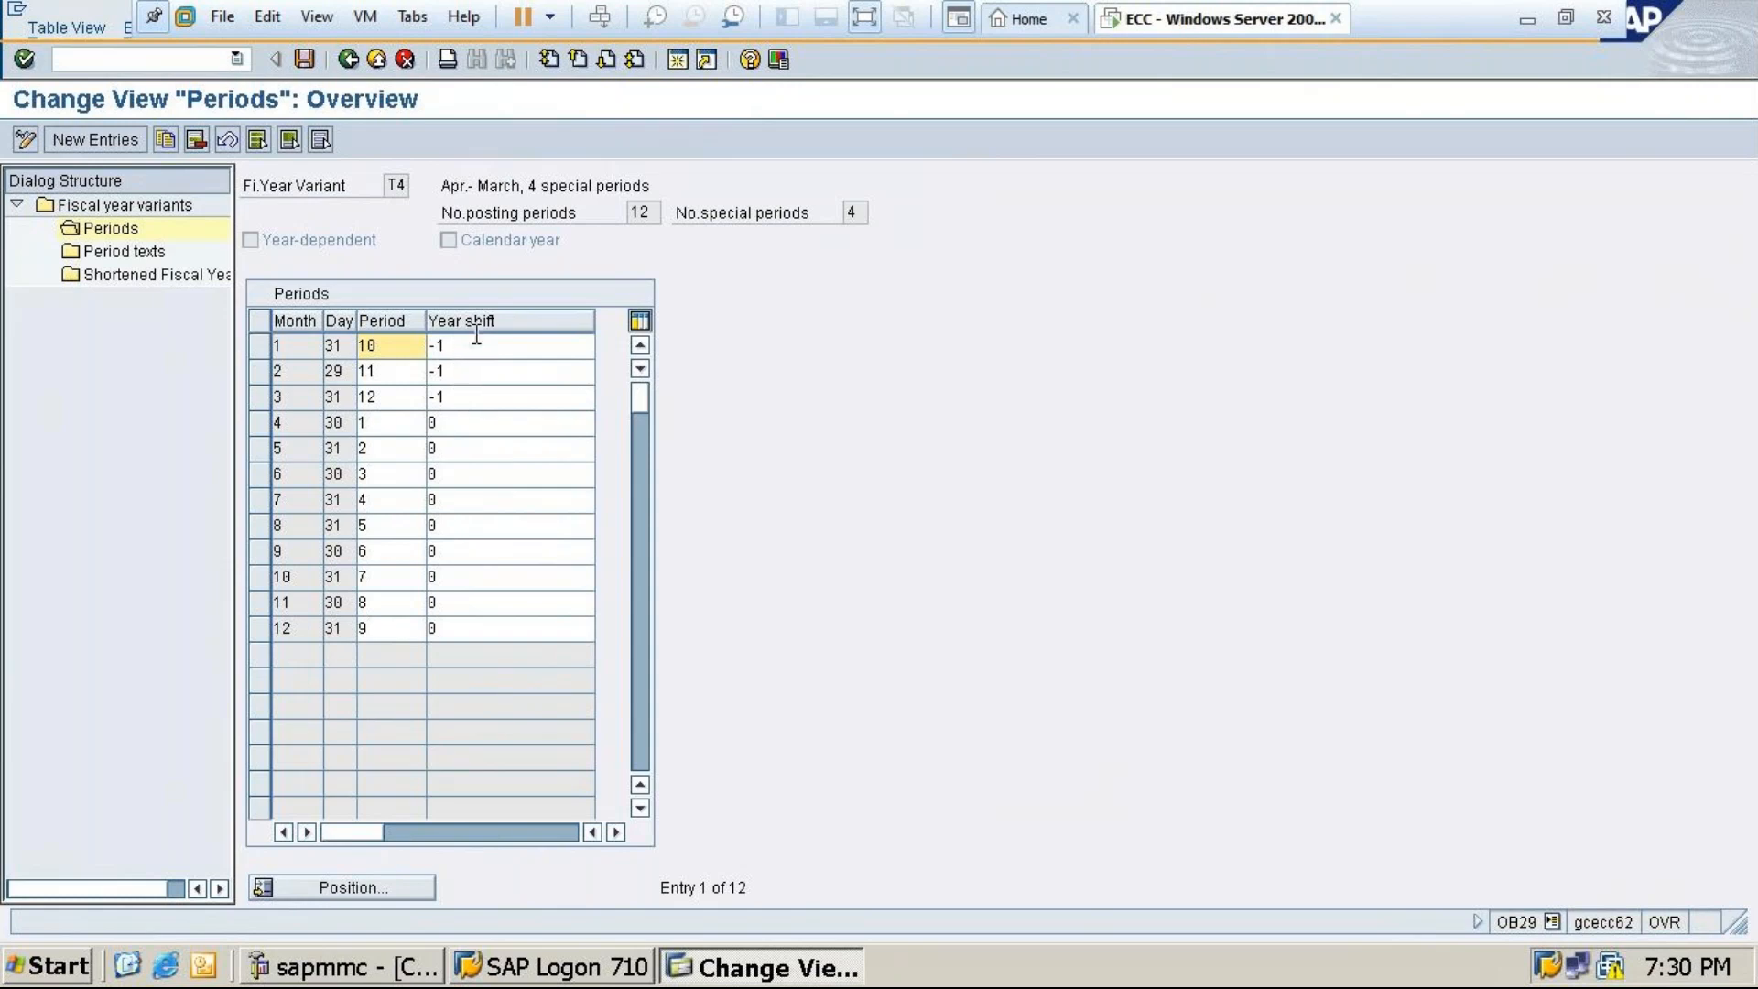
click(306, 58)
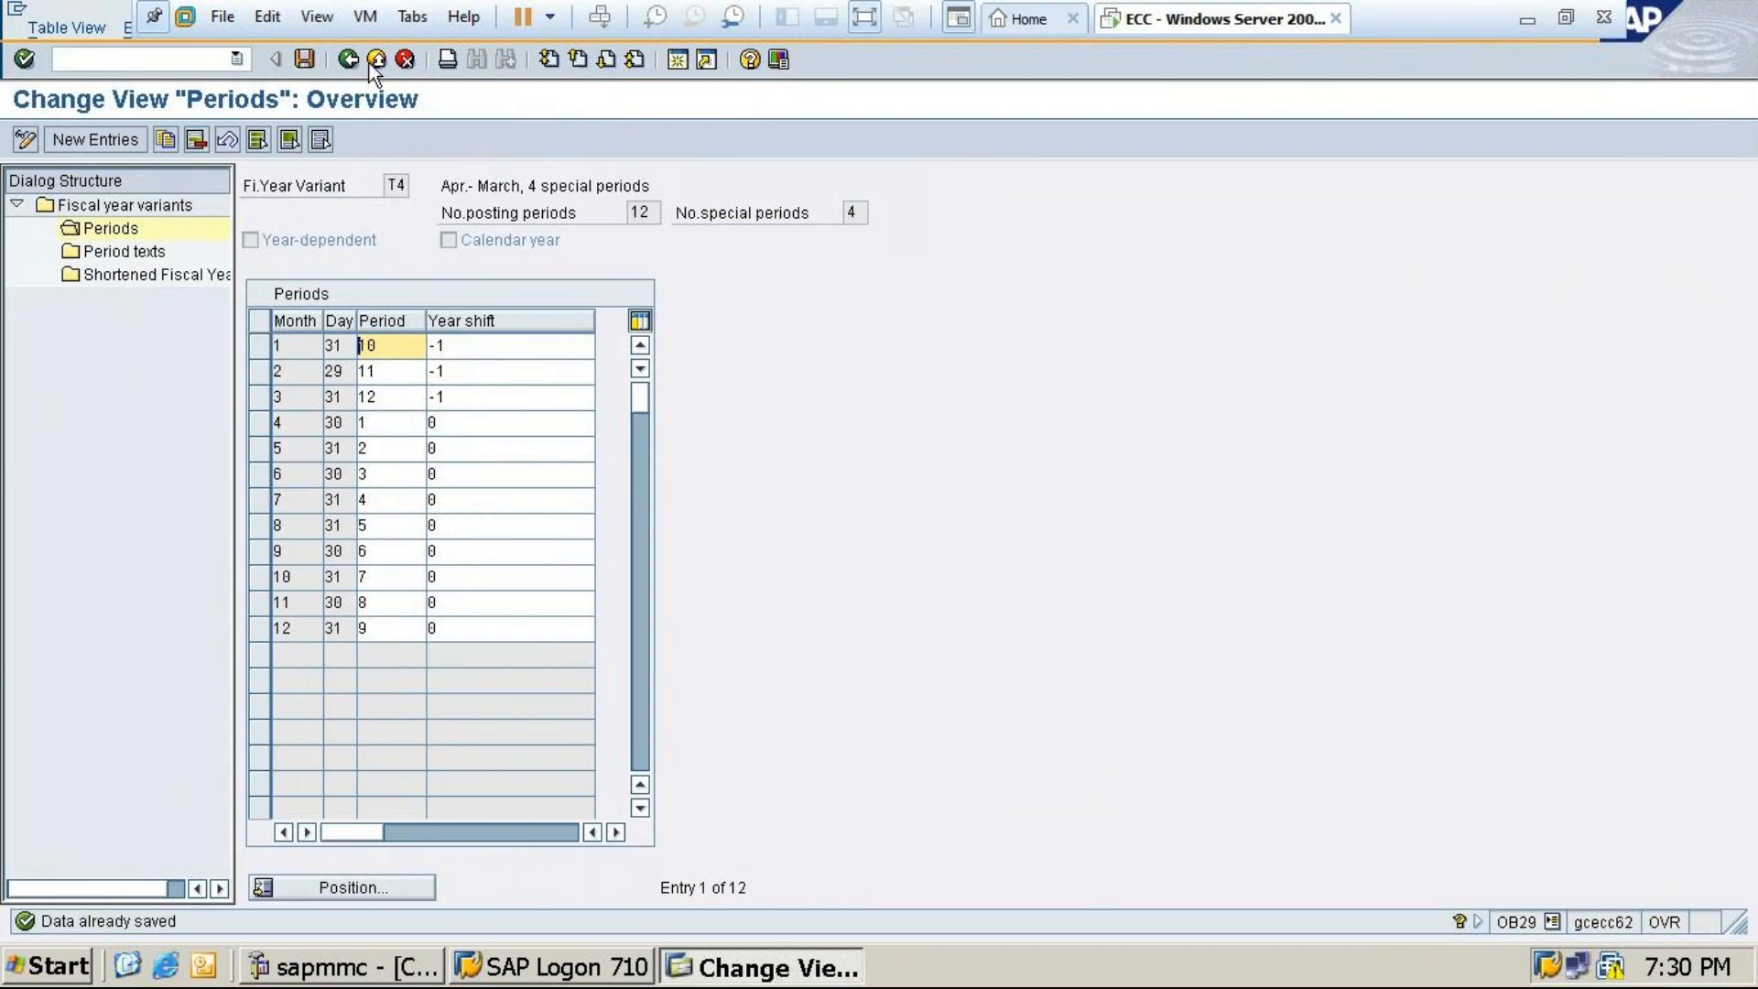
click(352, 60)
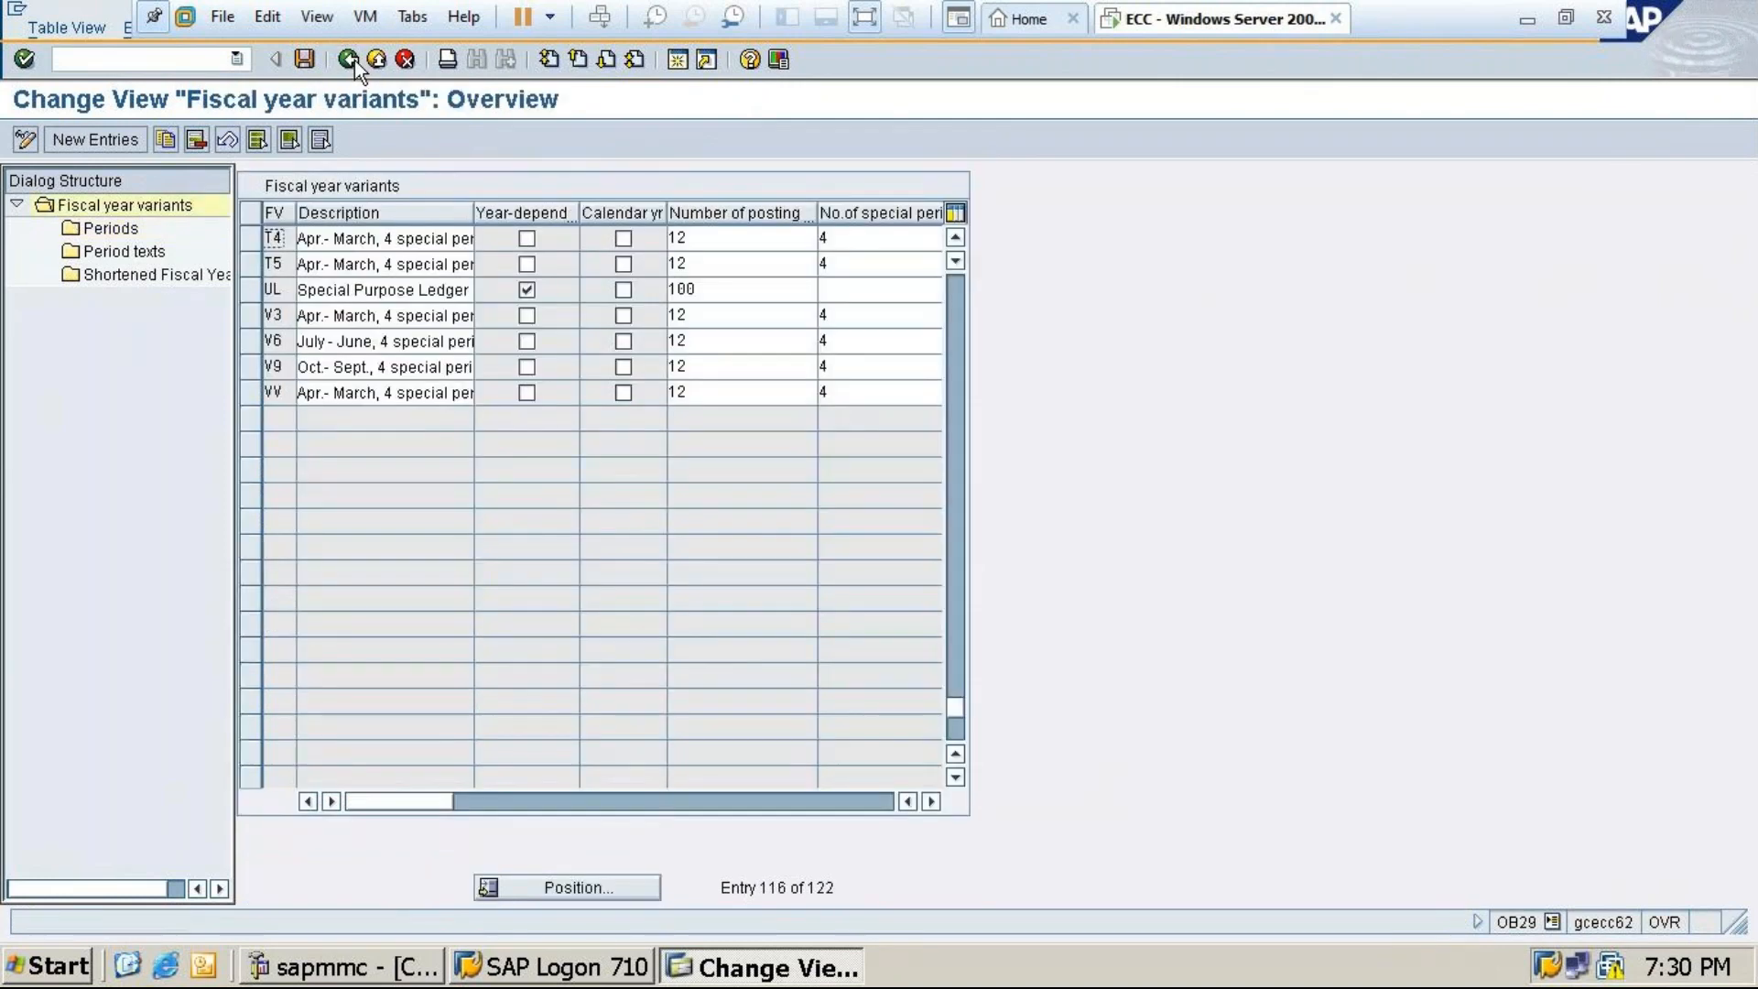
Review the period texts defined for variant T4
click(250, 237)
click(145, 256)
double_click(145, 256)
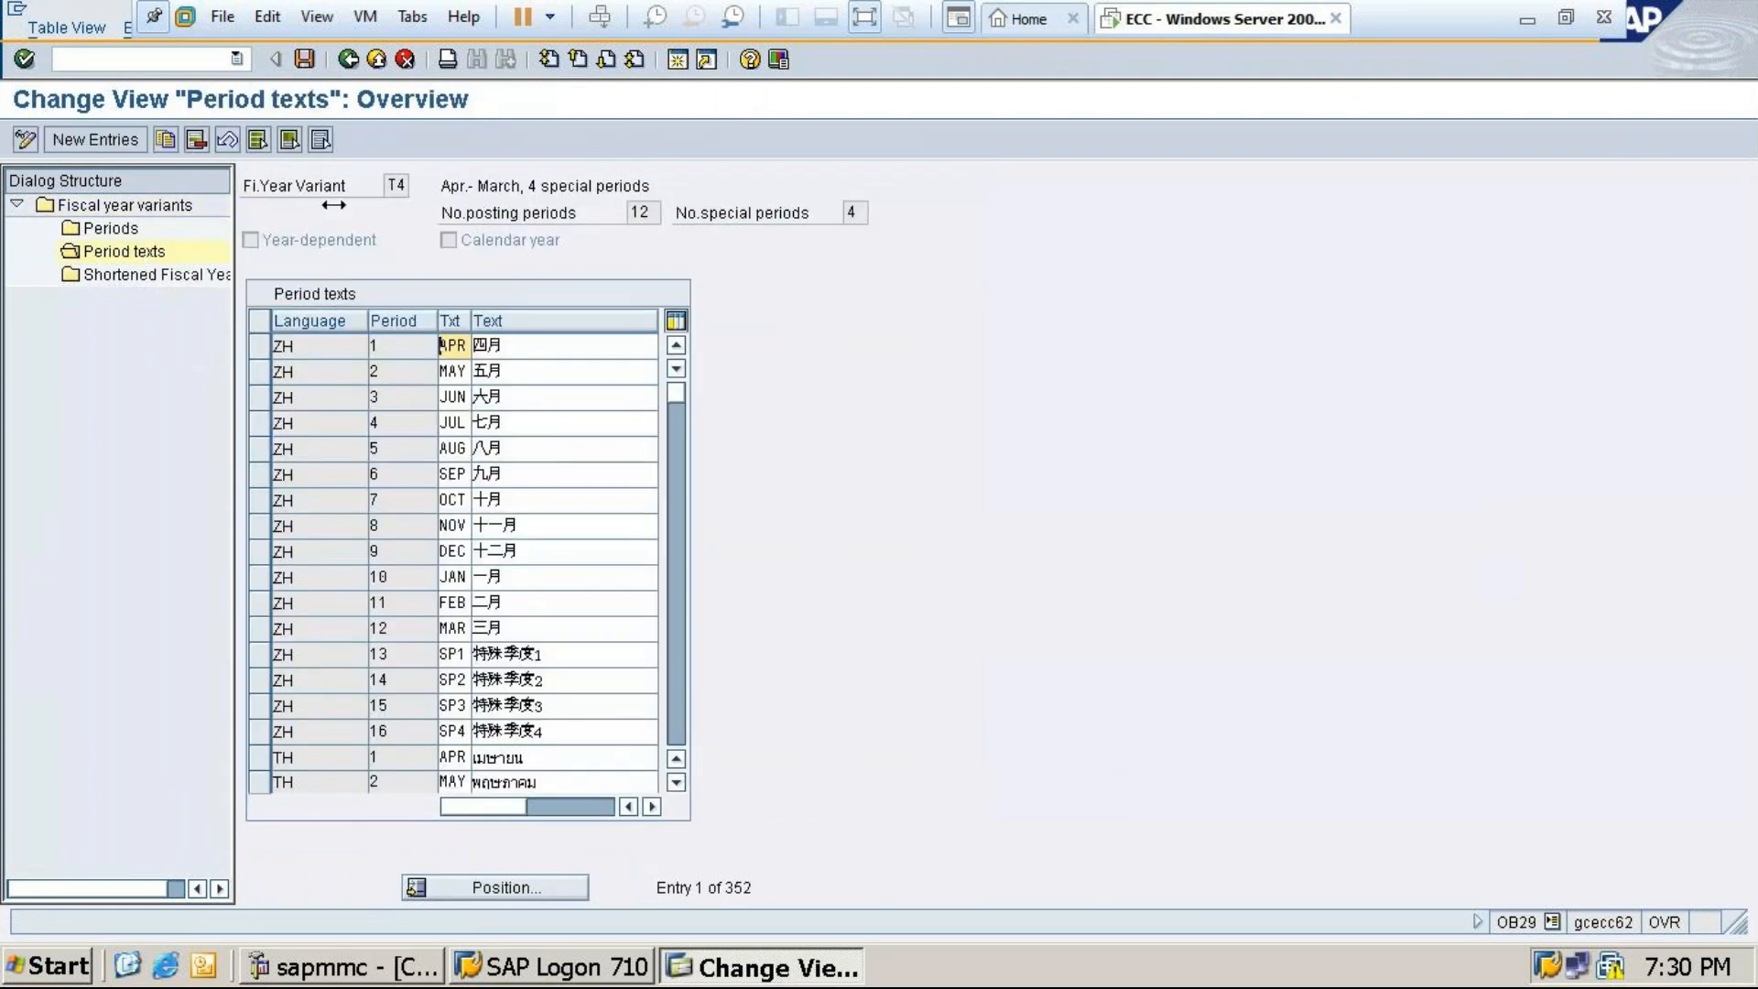
click(350, 60)
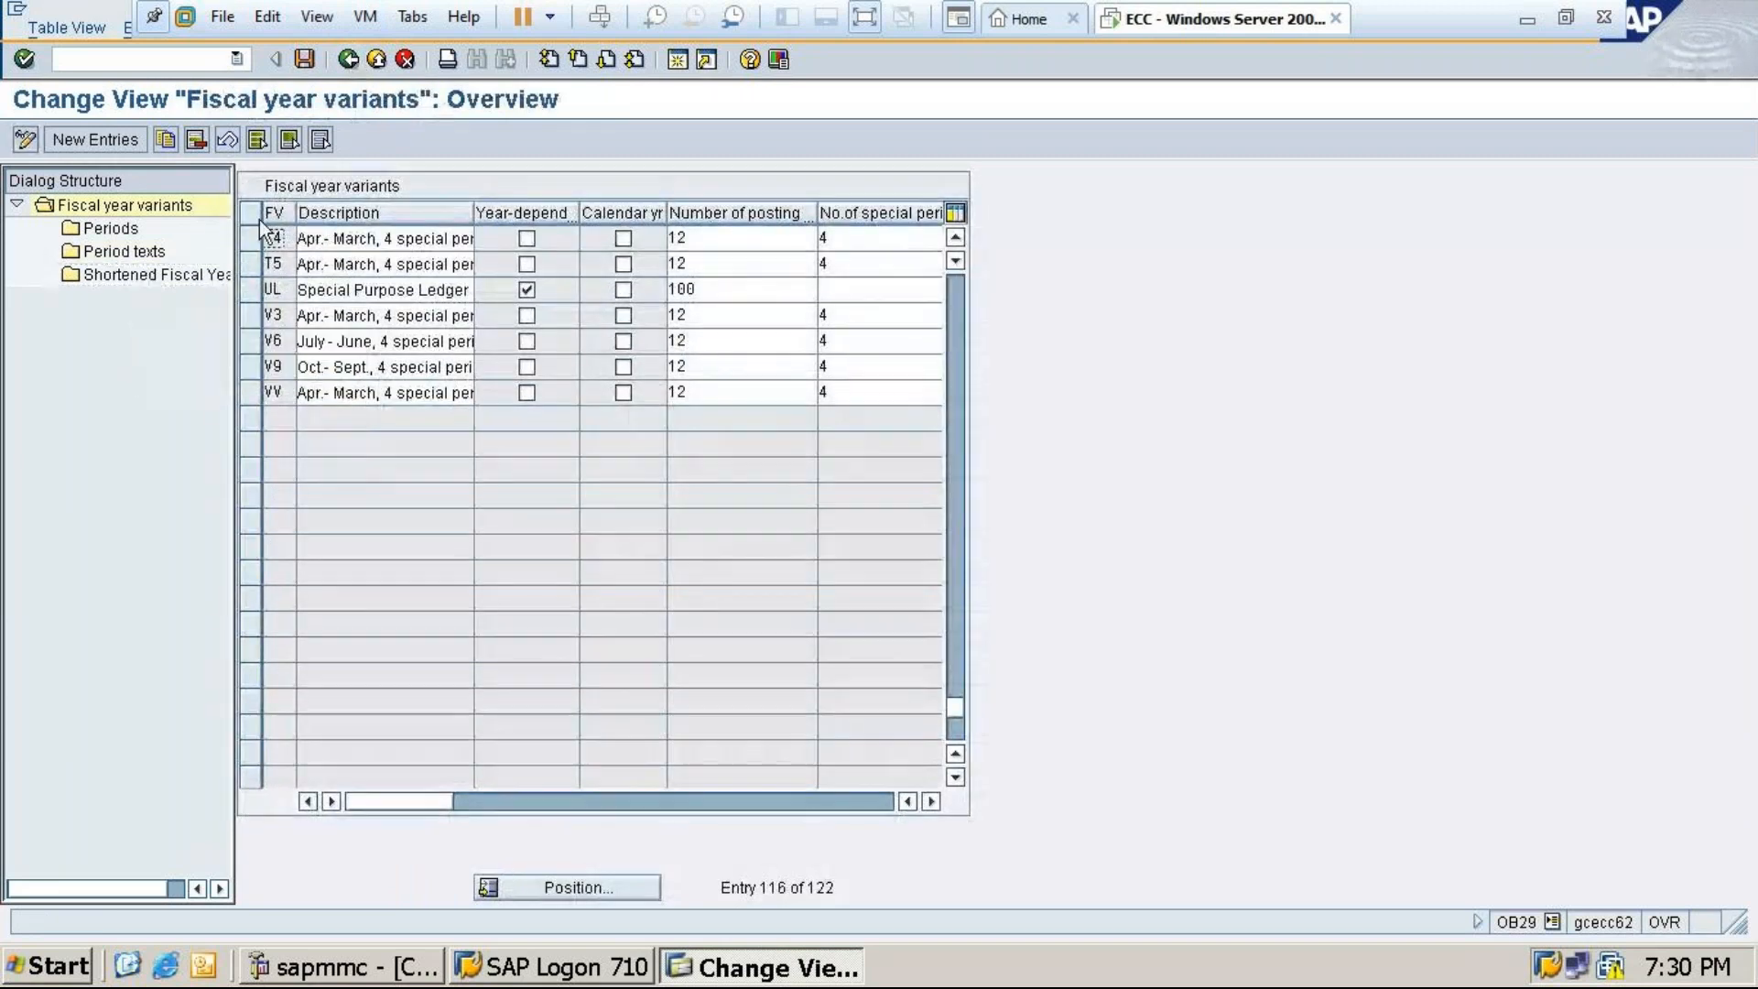
Check T4's shortened fiscal years, return to Easy Access and minimize the VM
click(254, 234)
double_click(155, 275)
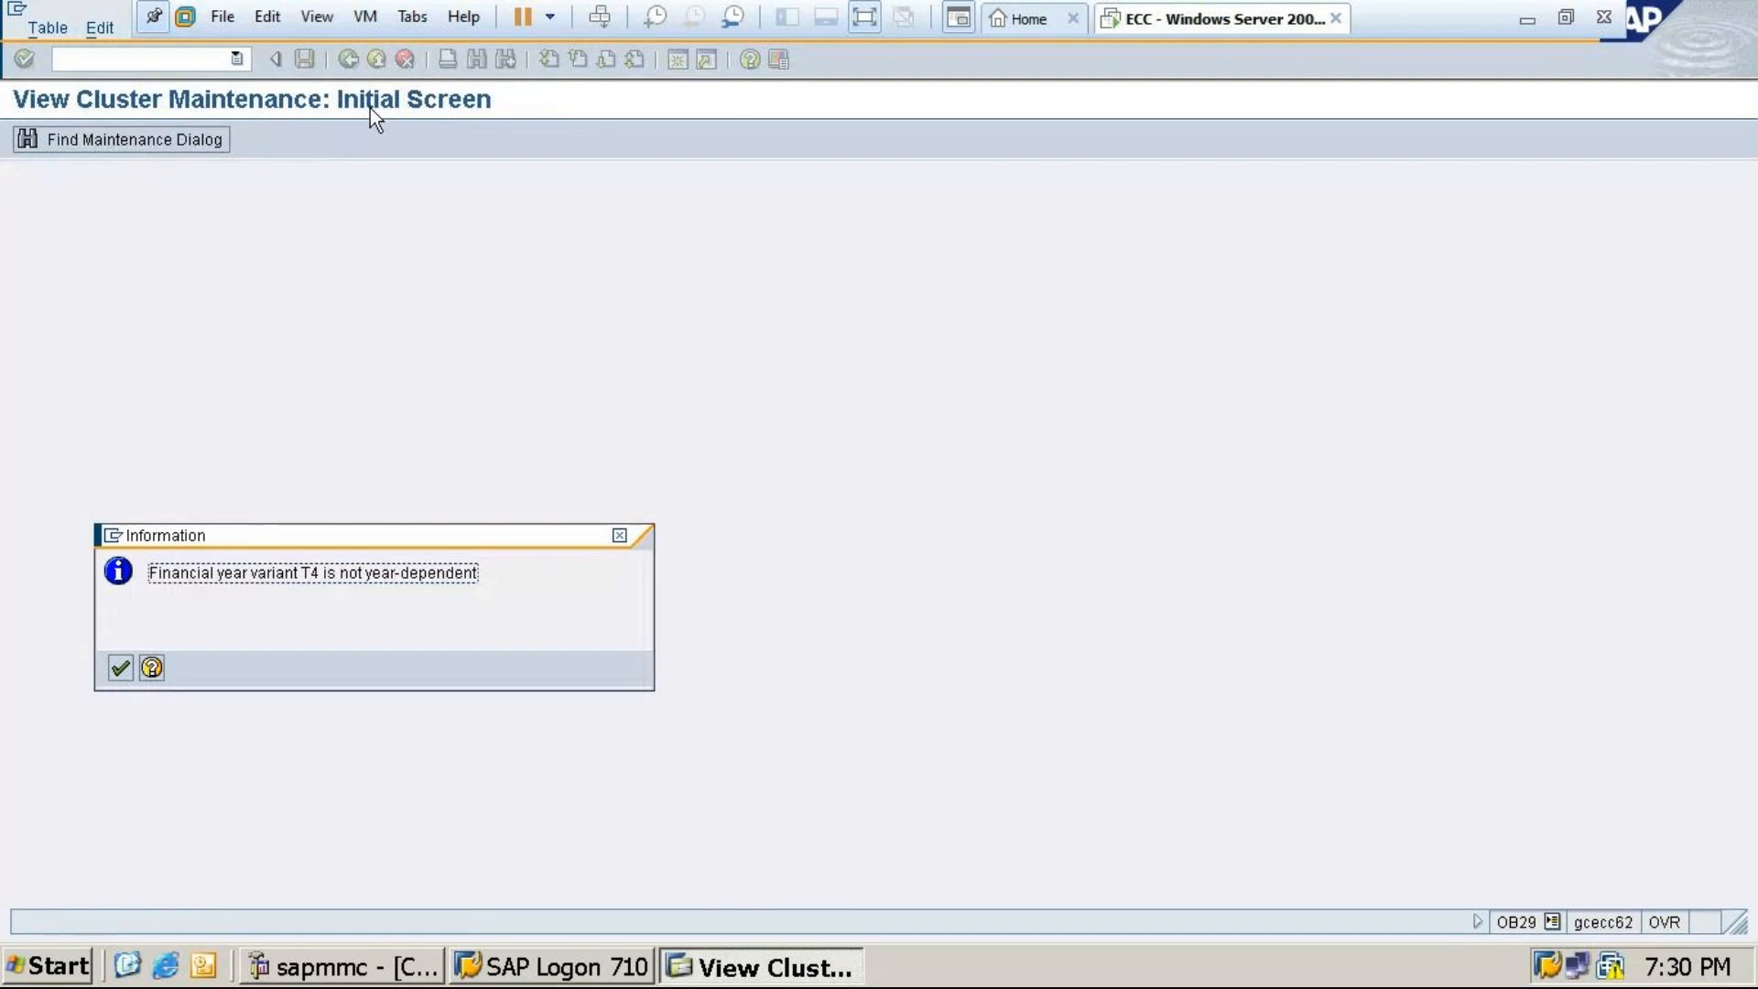
click(619, 535)
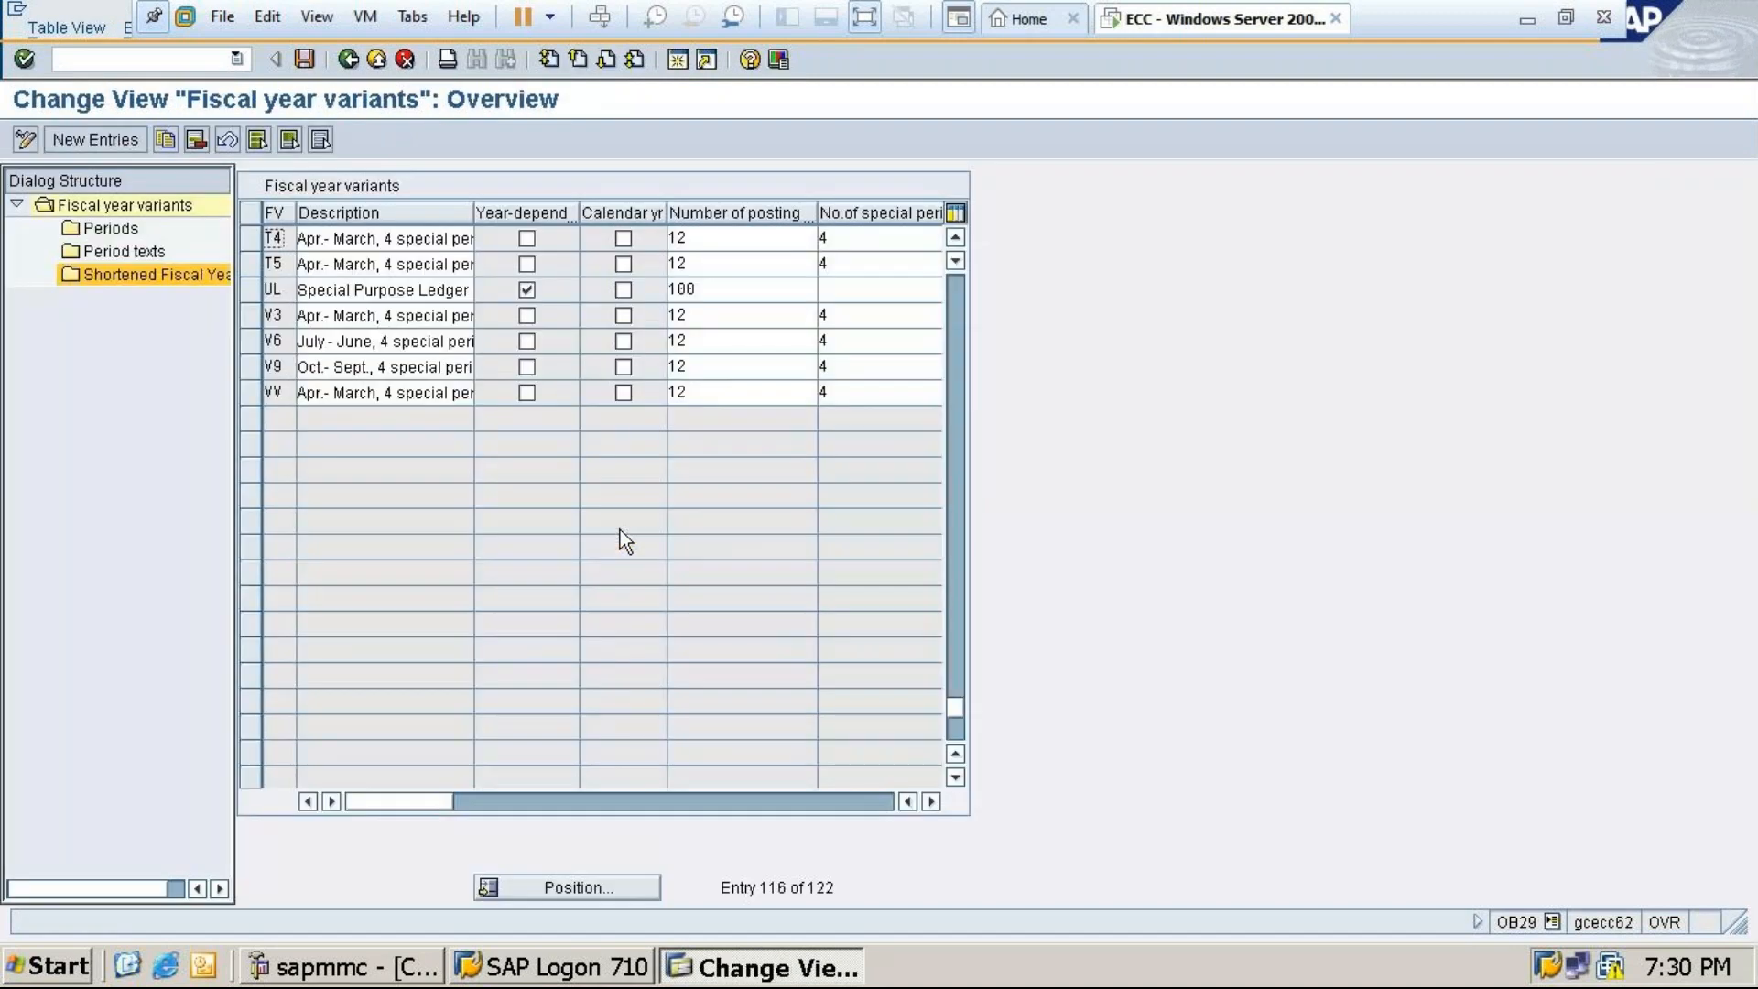
click(348, 58)
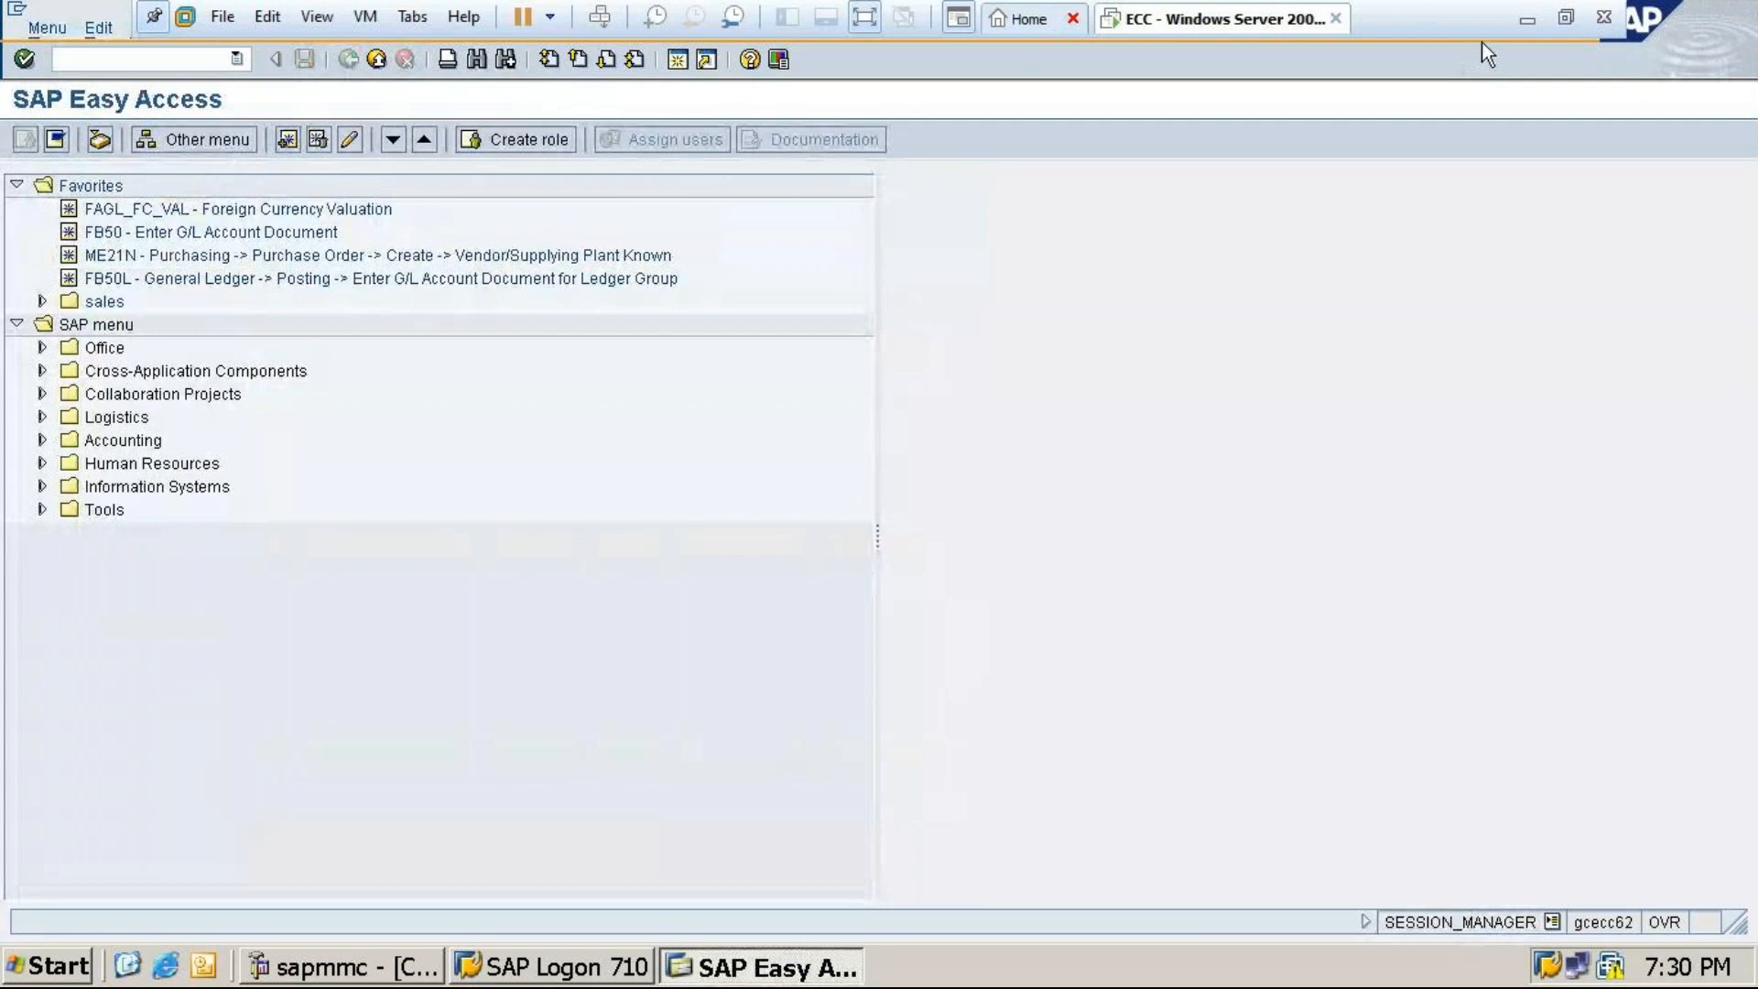
click(1527, 20)
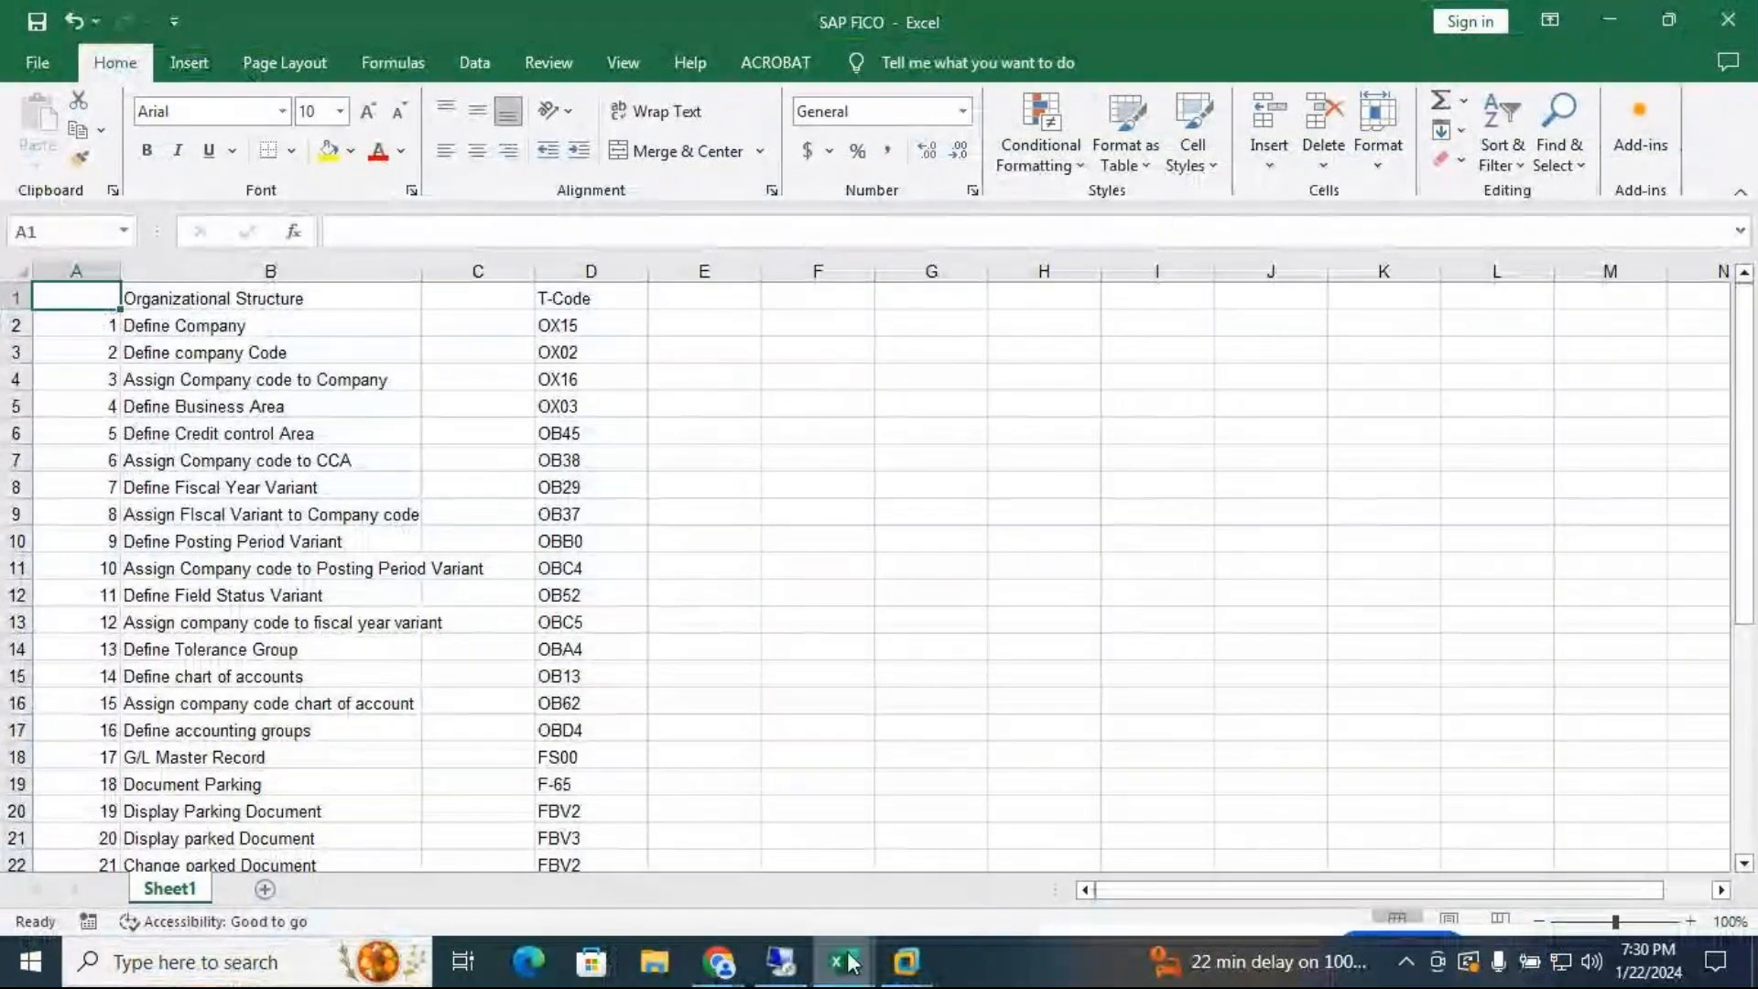
Switch to the SAP FICO1 workbook showing the fiscal year variant notes
mouse_move(848, 961)
click(793, 916)
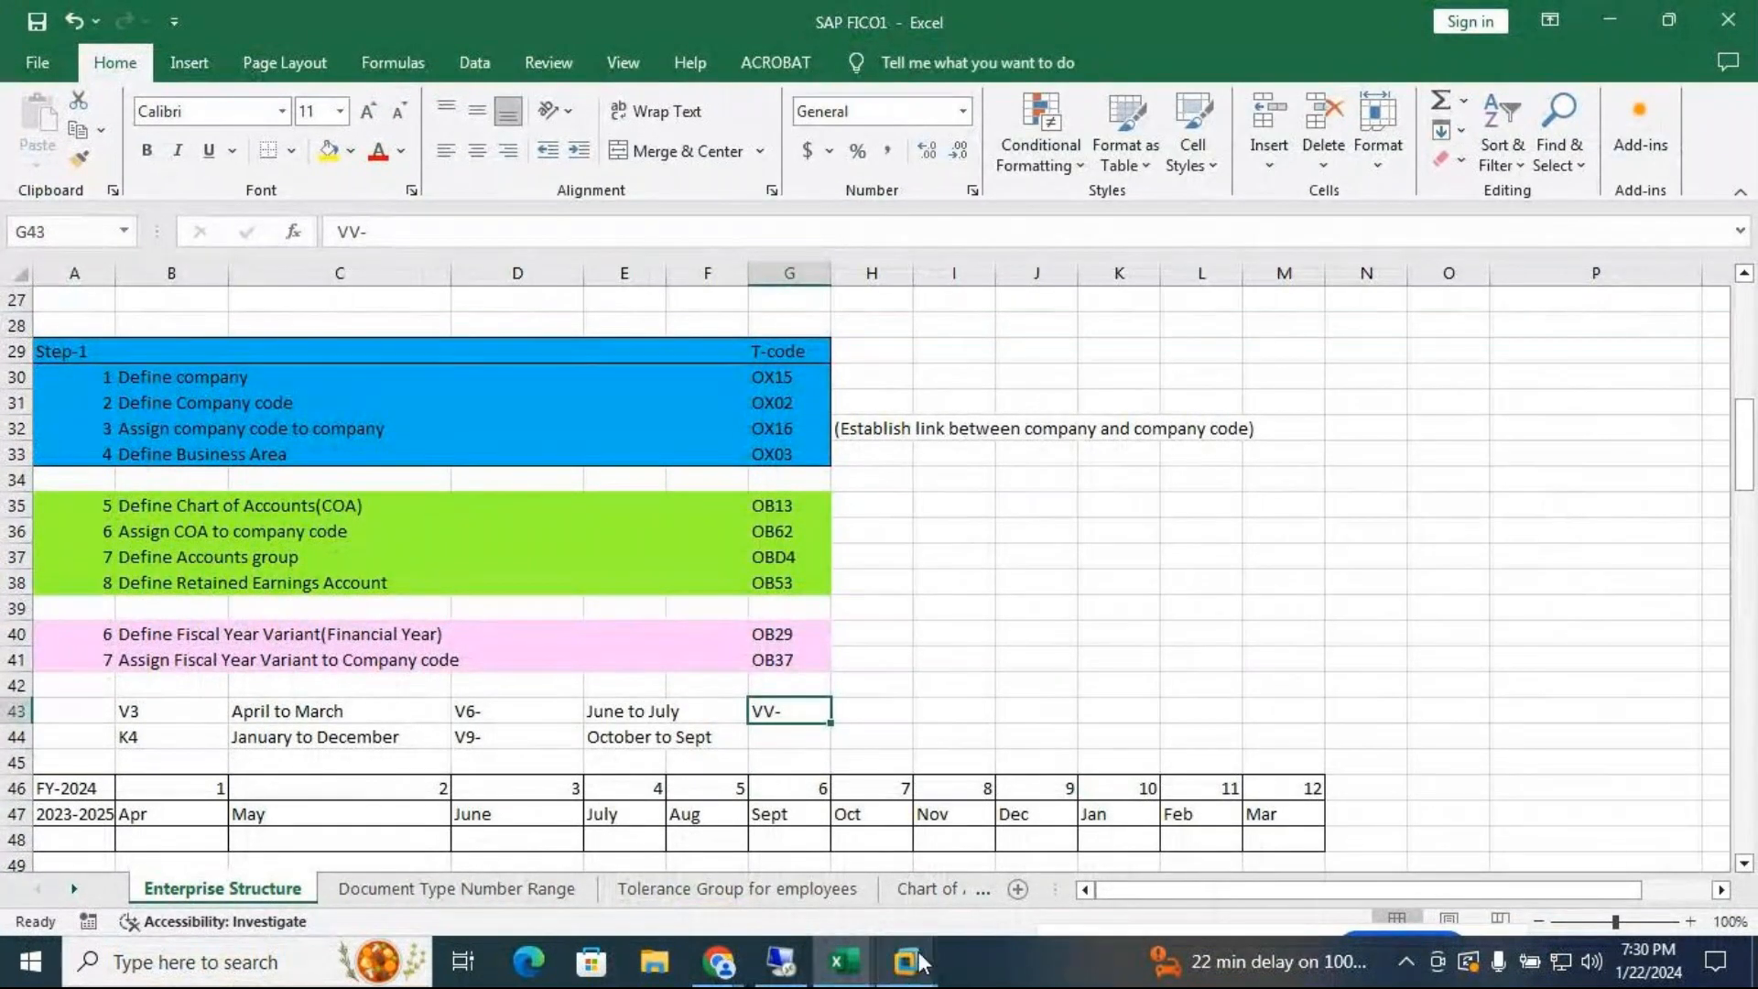
In the SAP session, run /nOB37 and position the company code list on MT24
mouse_move(907, 962)
click(1104, 781)
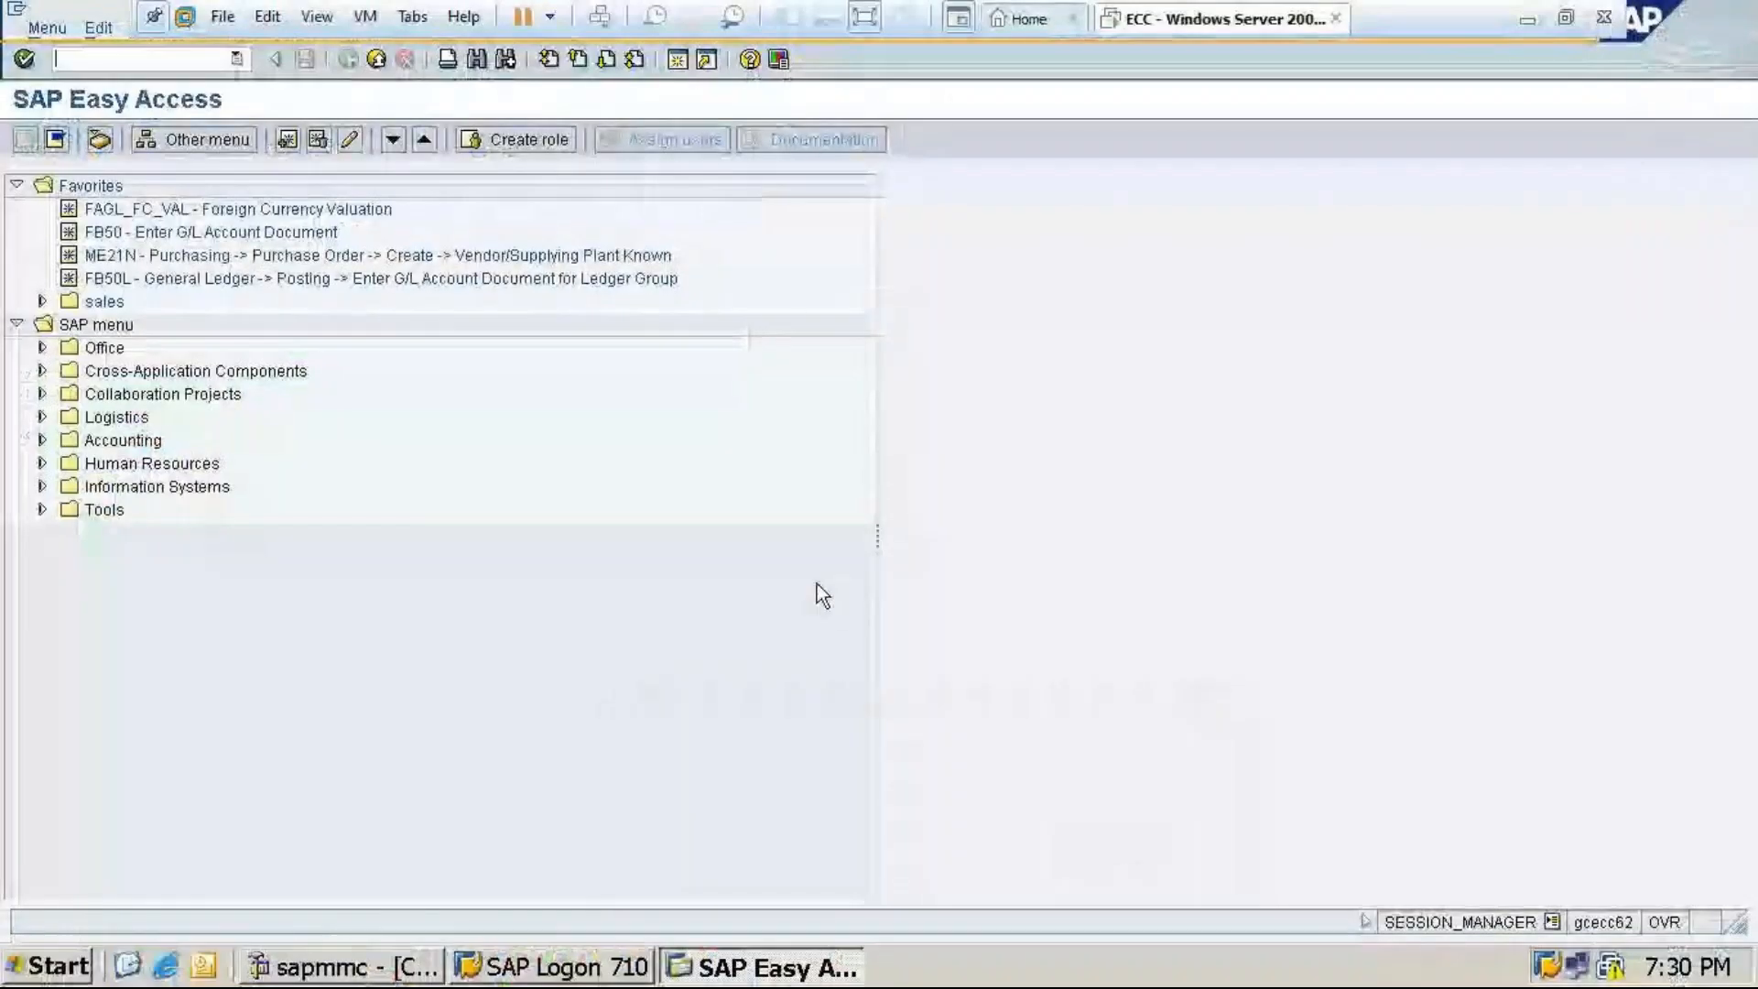
text(/no)
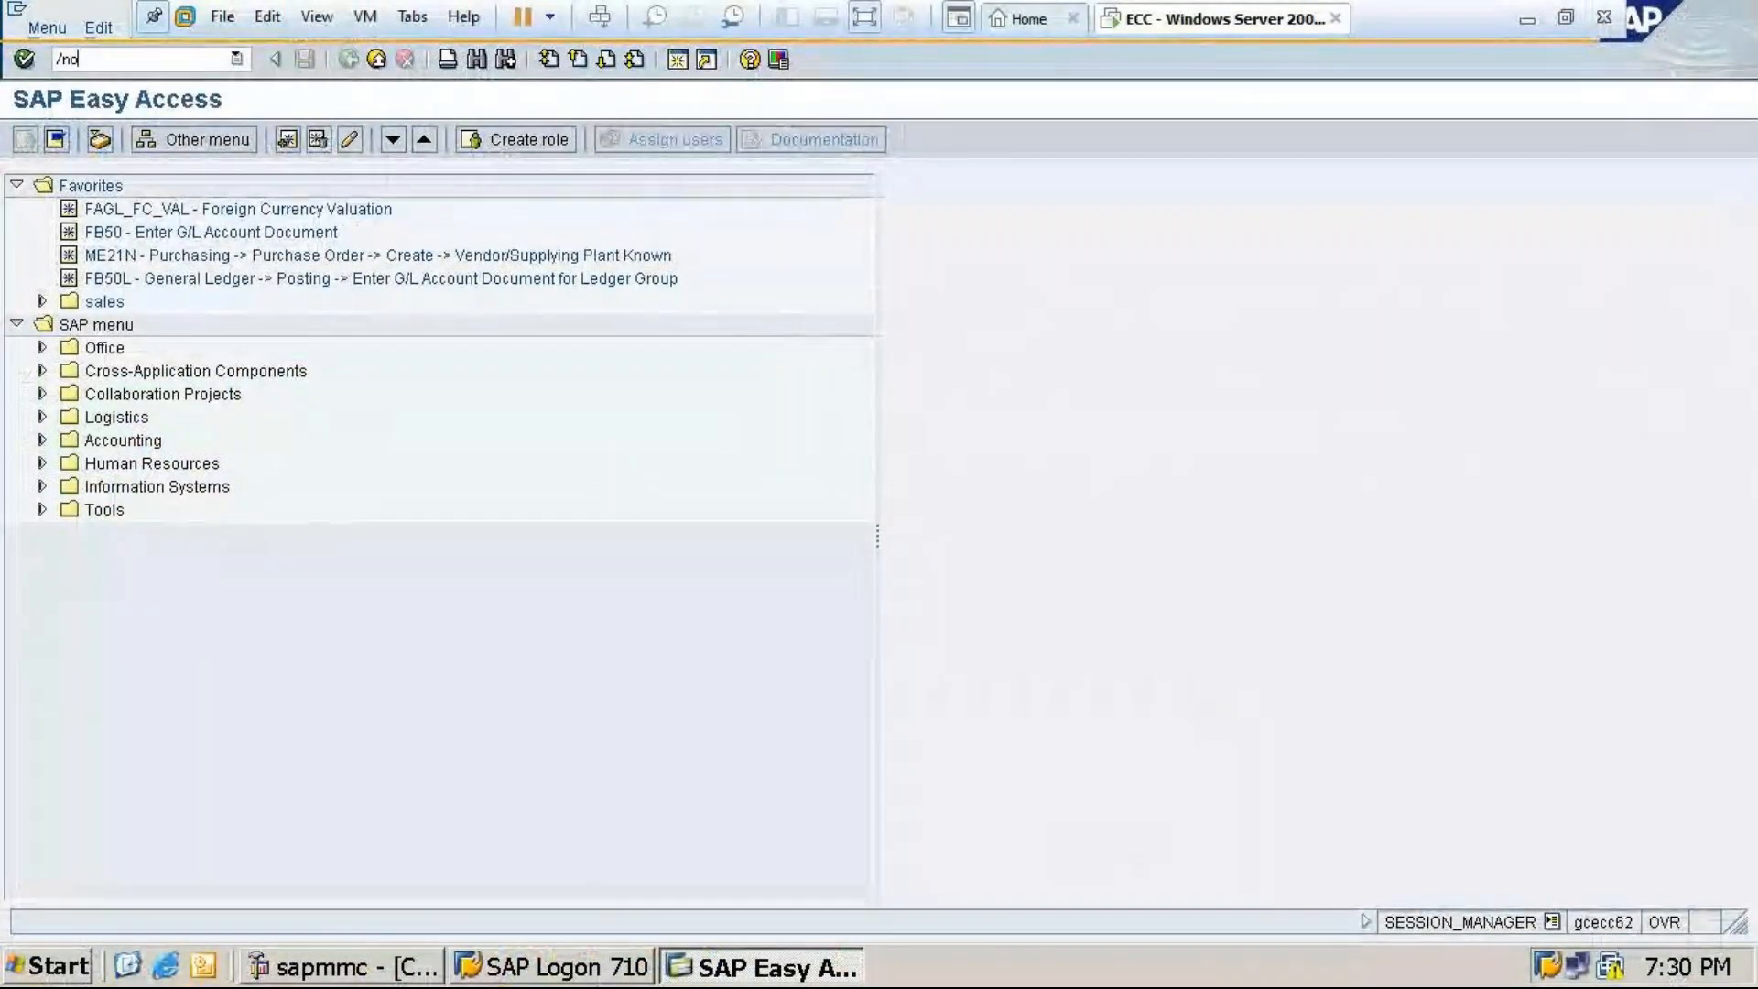
text(b37)
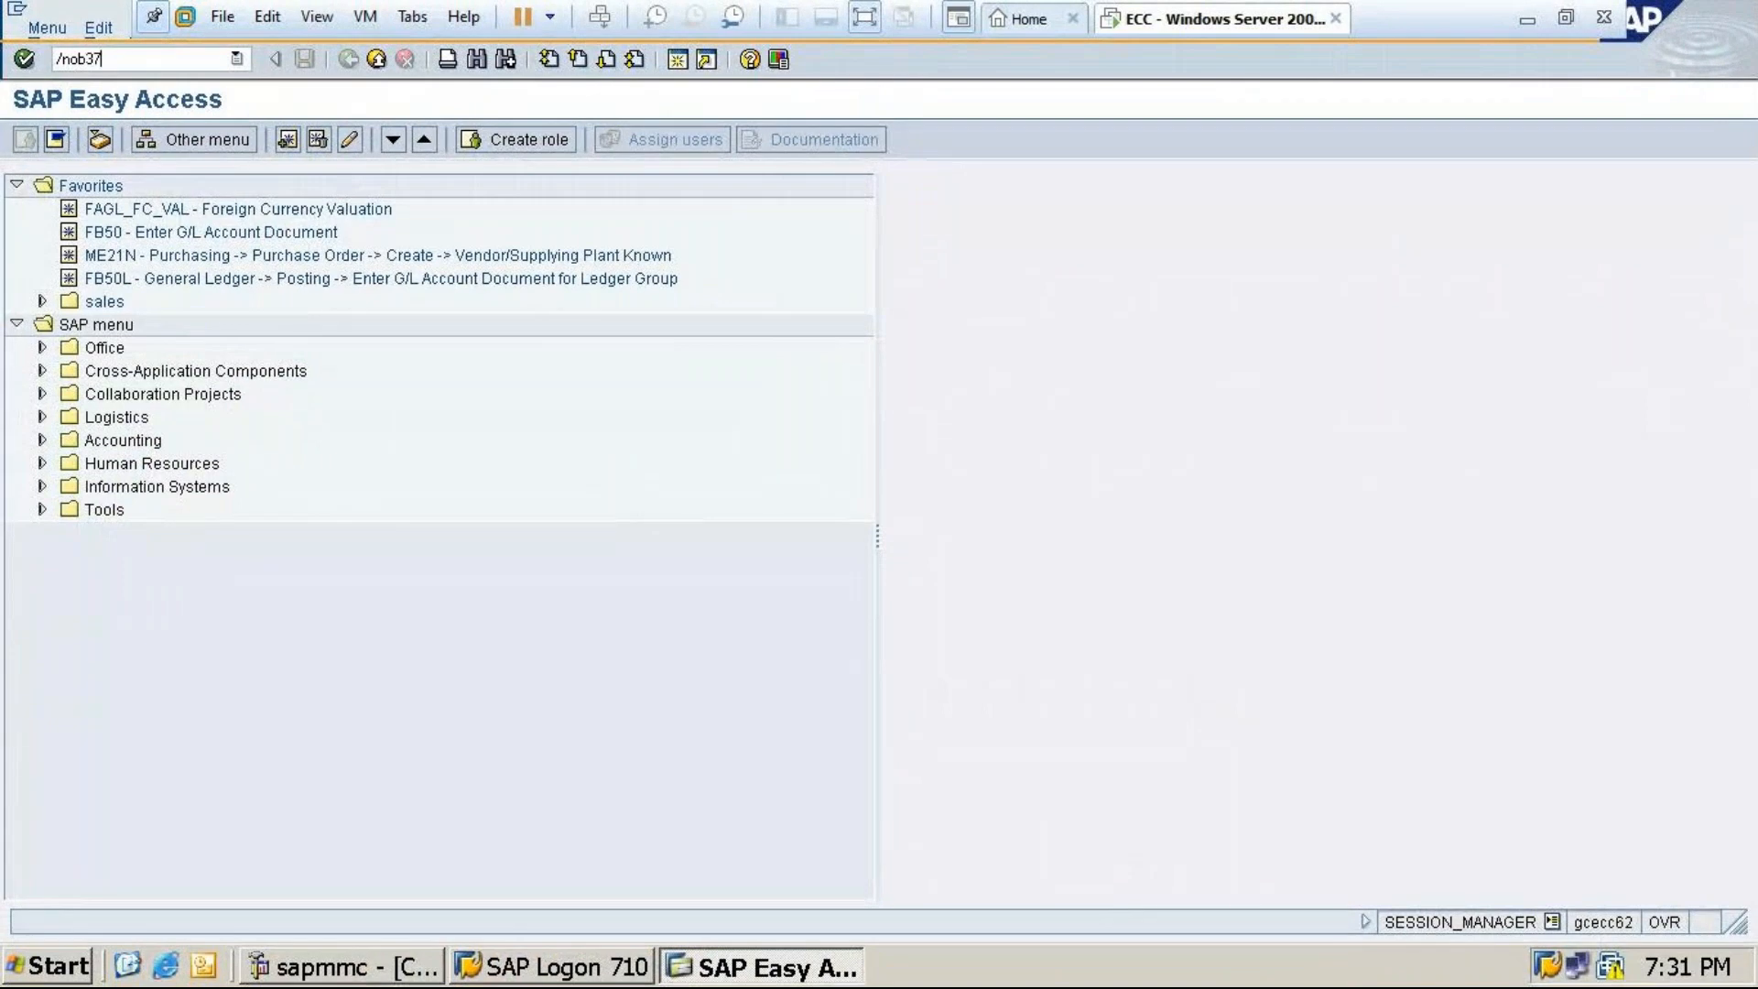
key(Return)
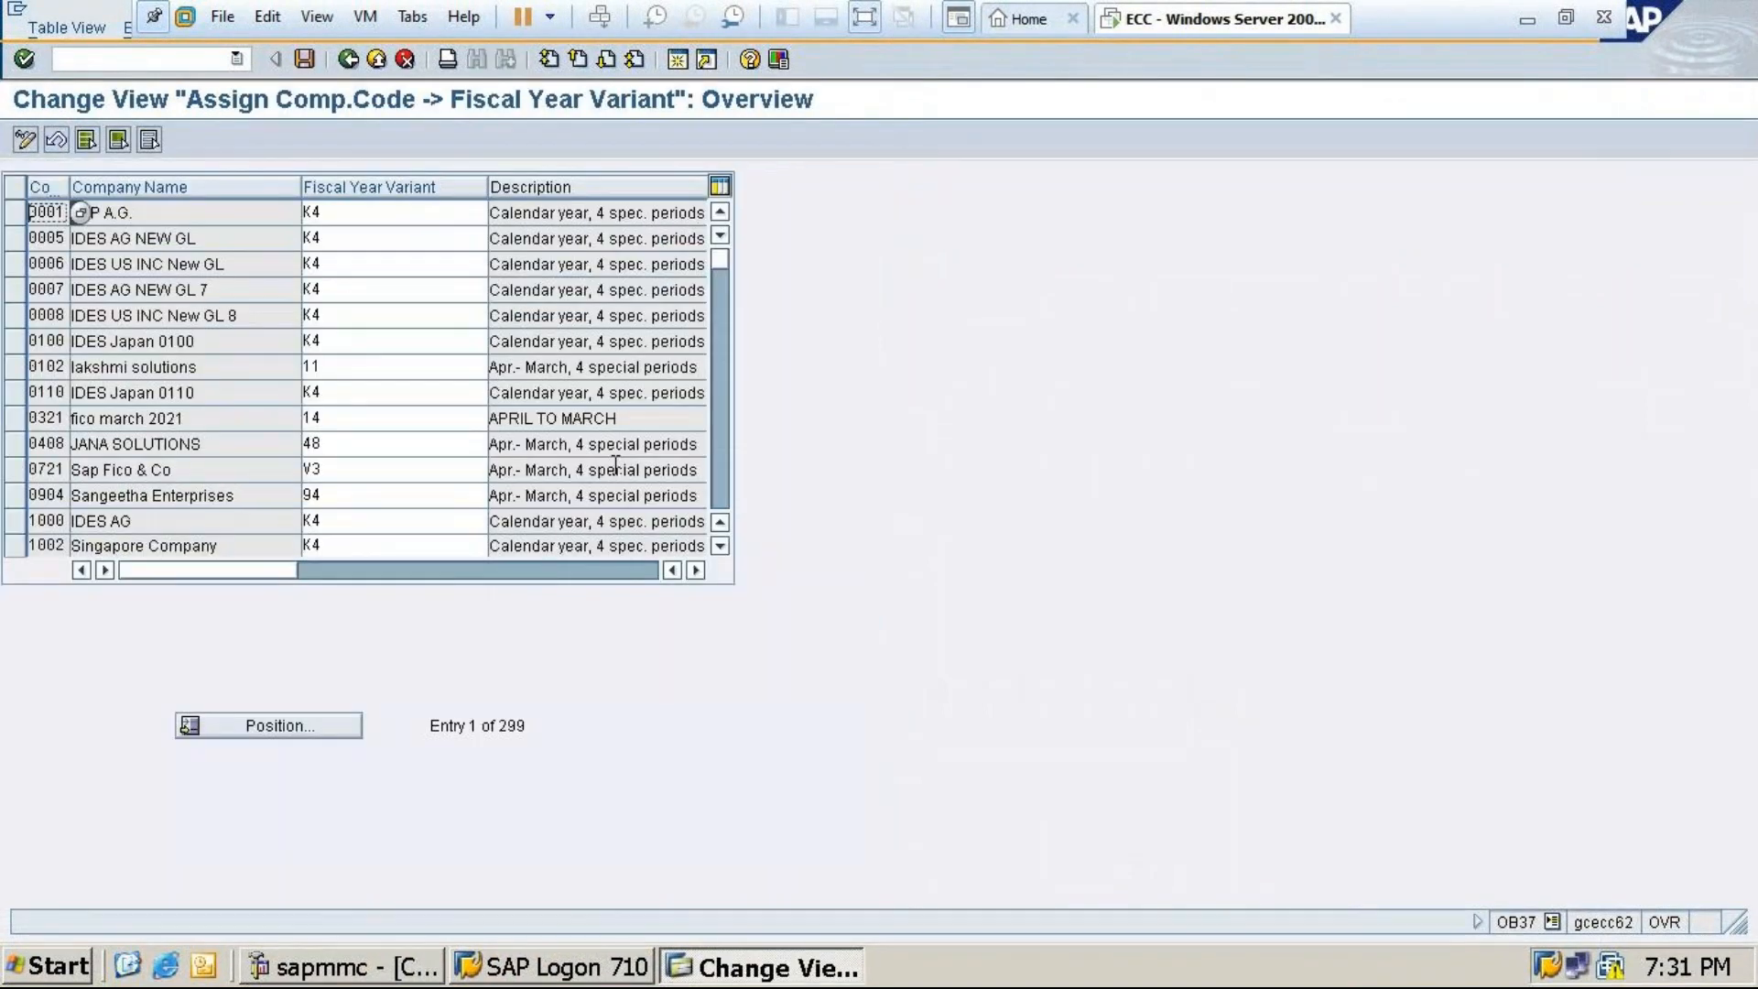
click(265, 722)
text(mt)
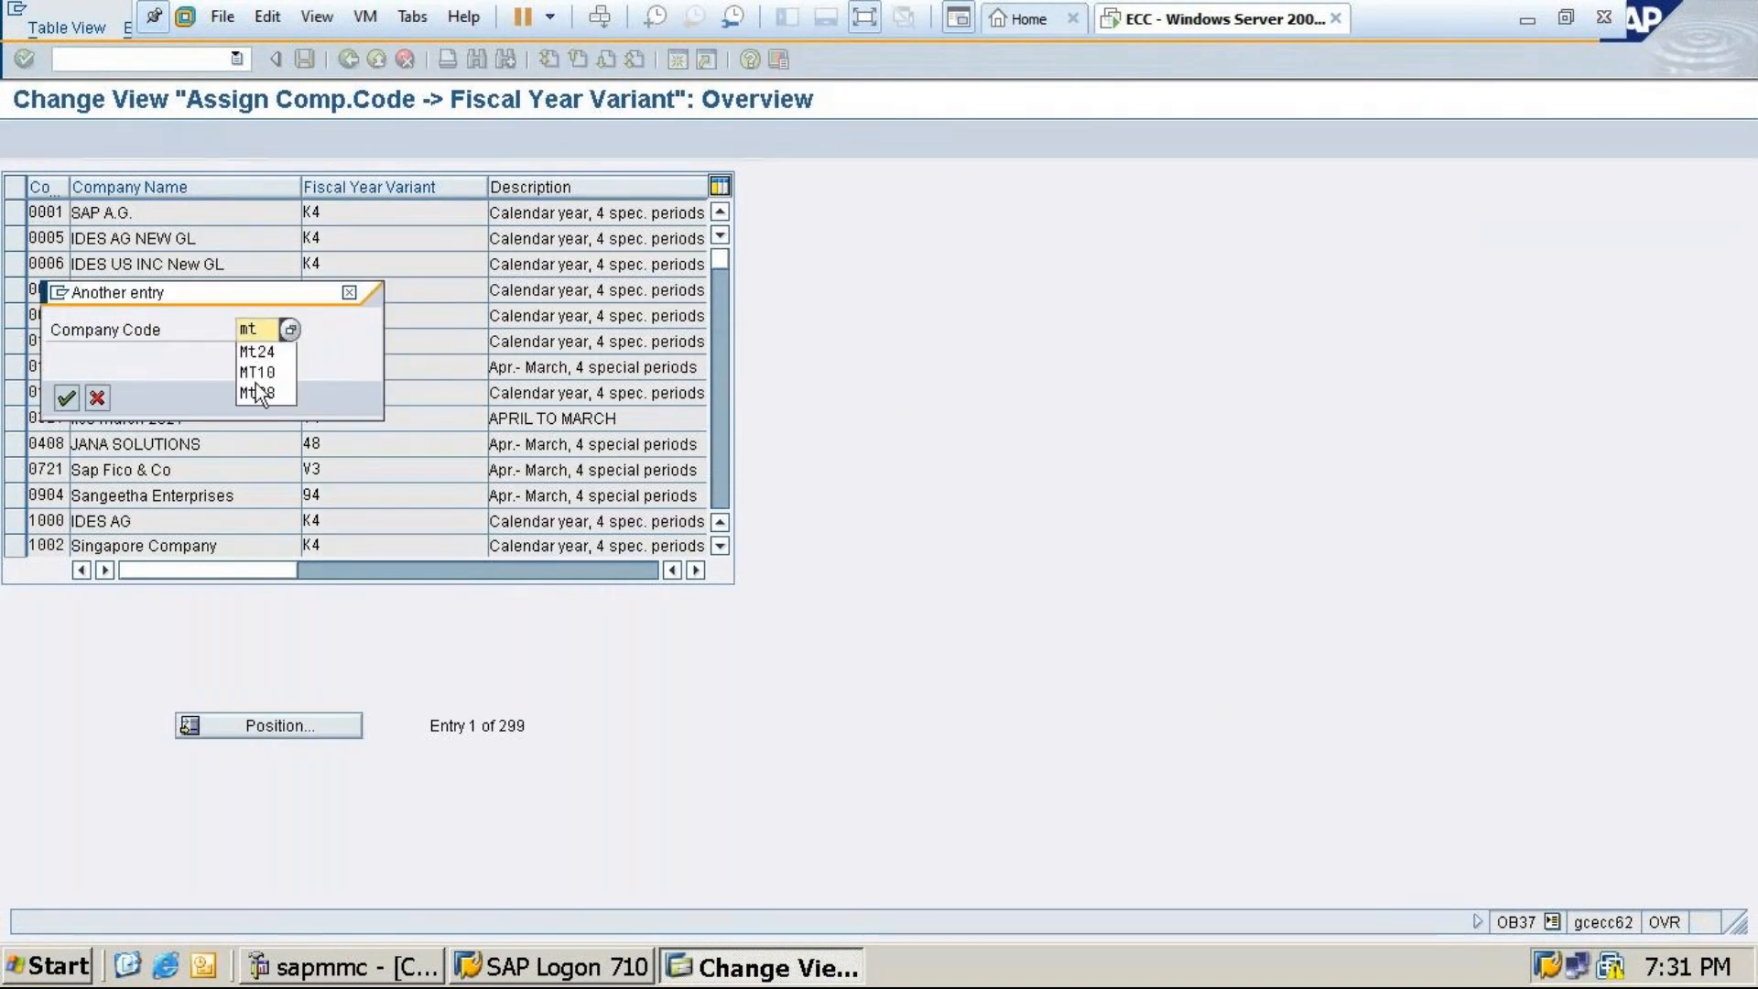
click(268, 366)
click(66, 398)
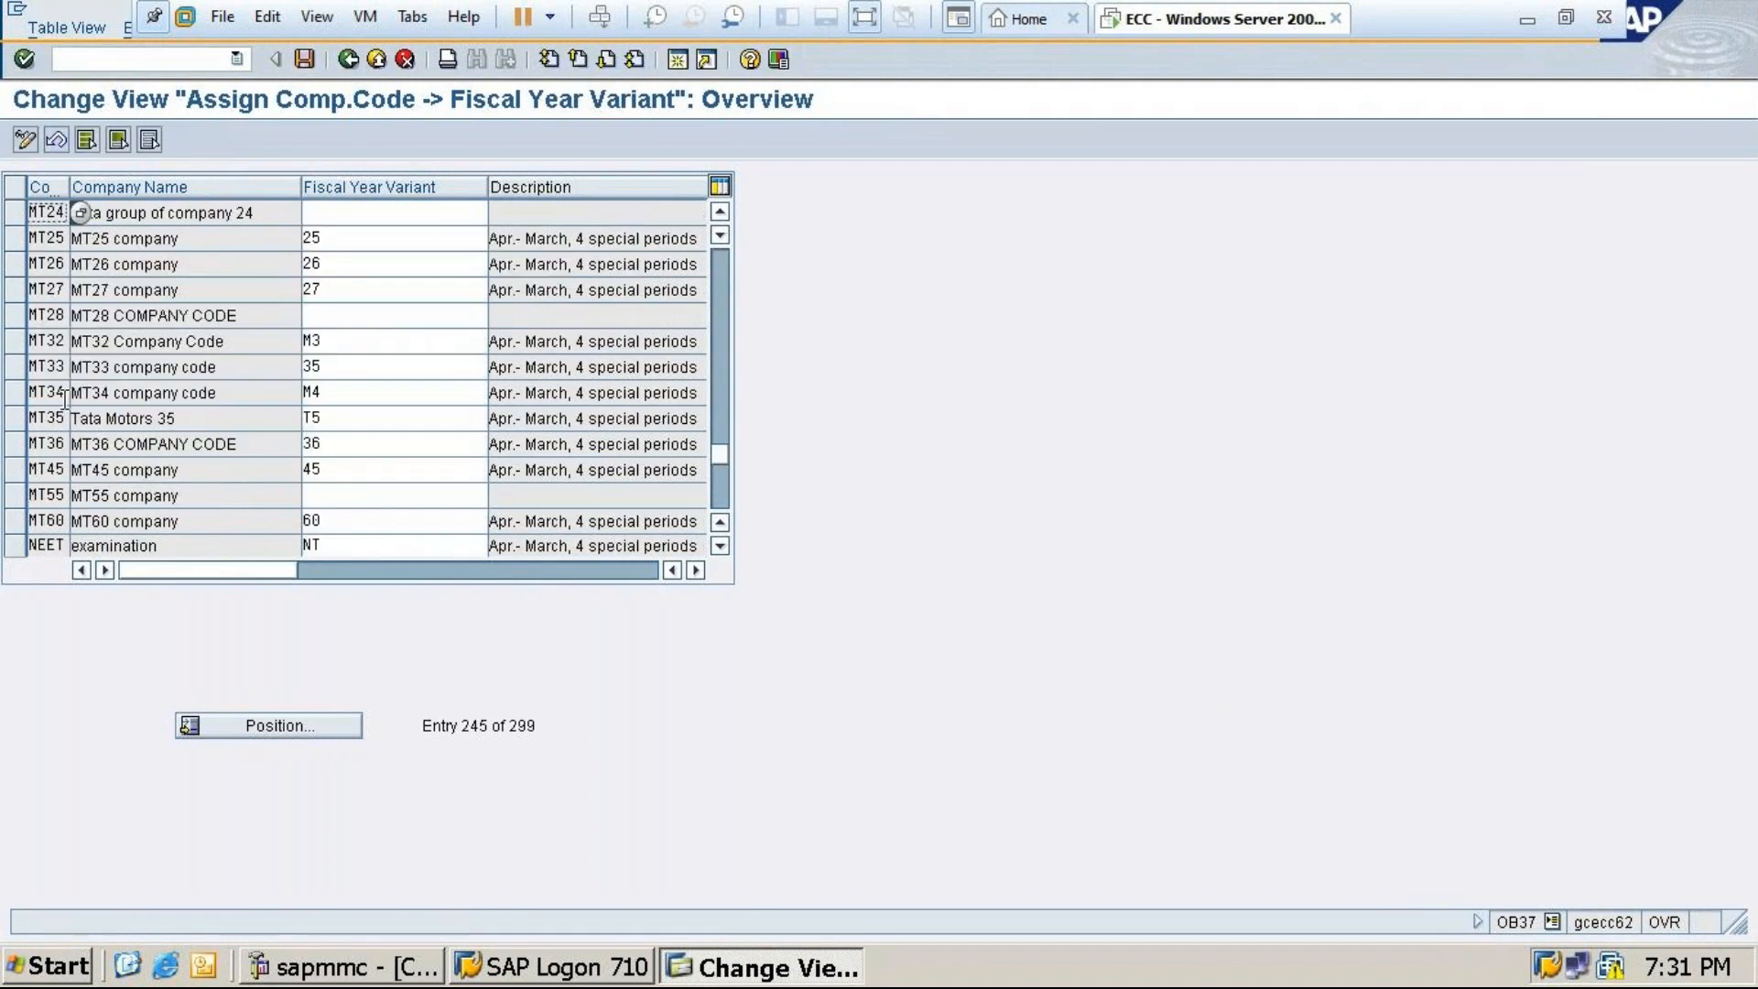
Find variant T4 in the fiscal year variant value help and assign it to MT24
click(390, 210)
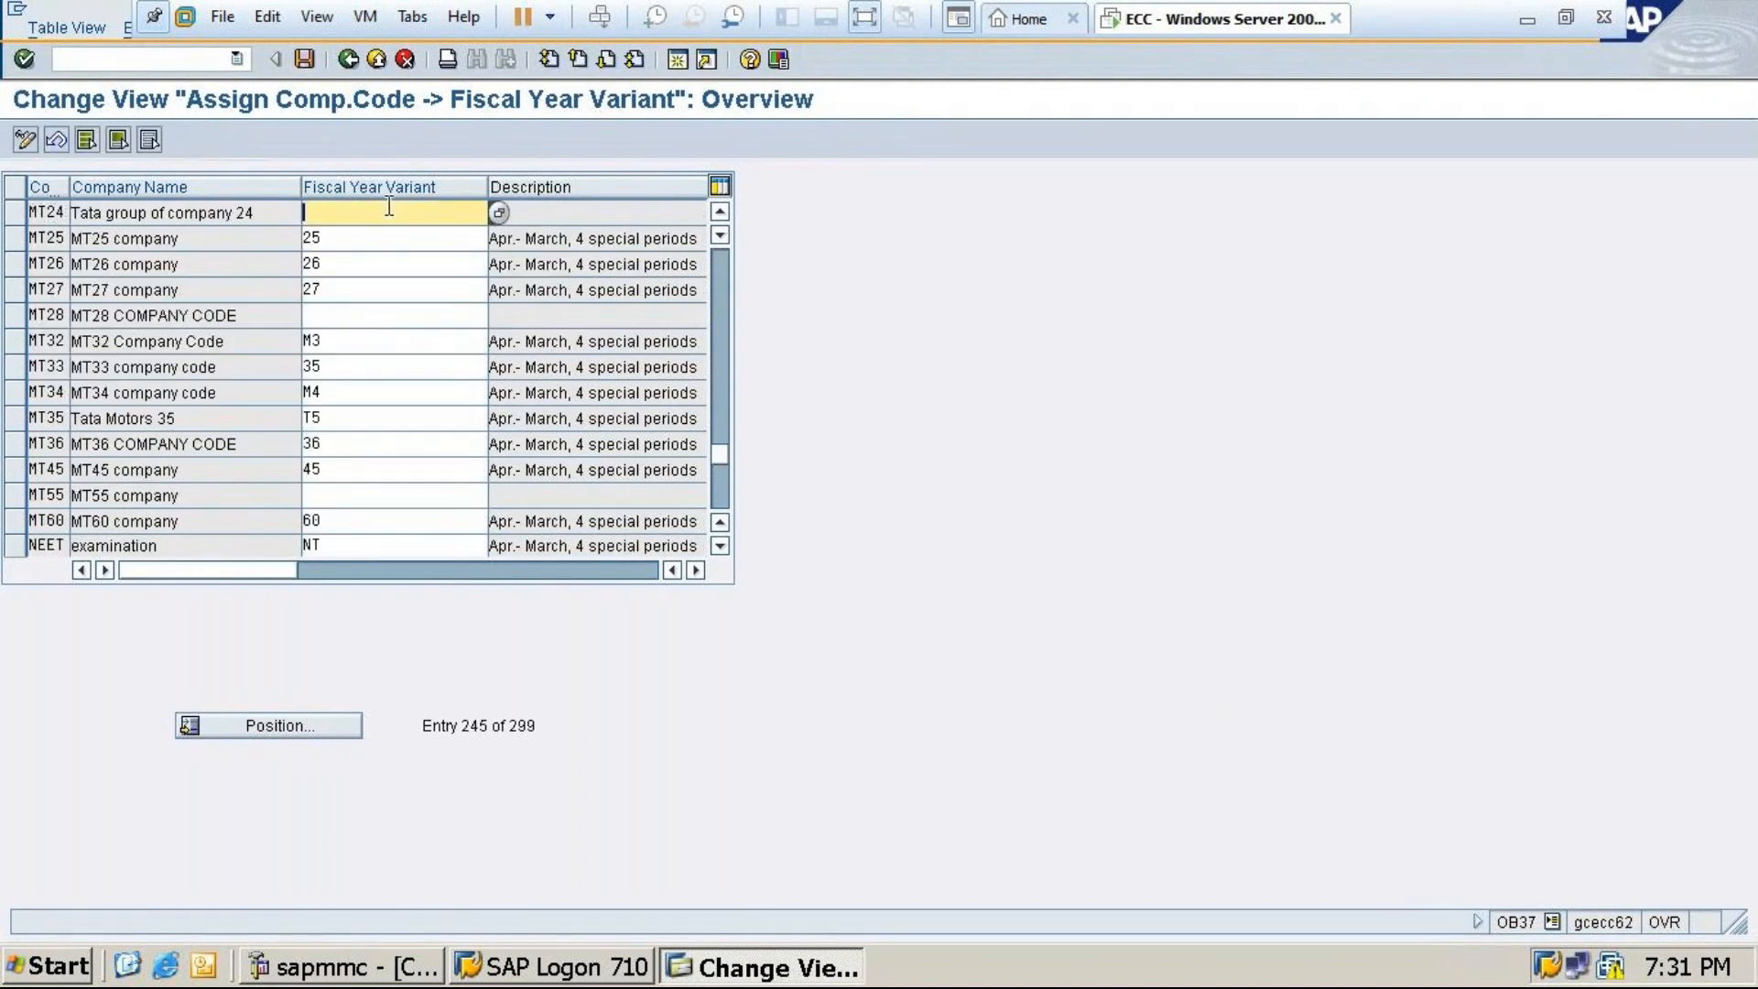
click(501, 213)
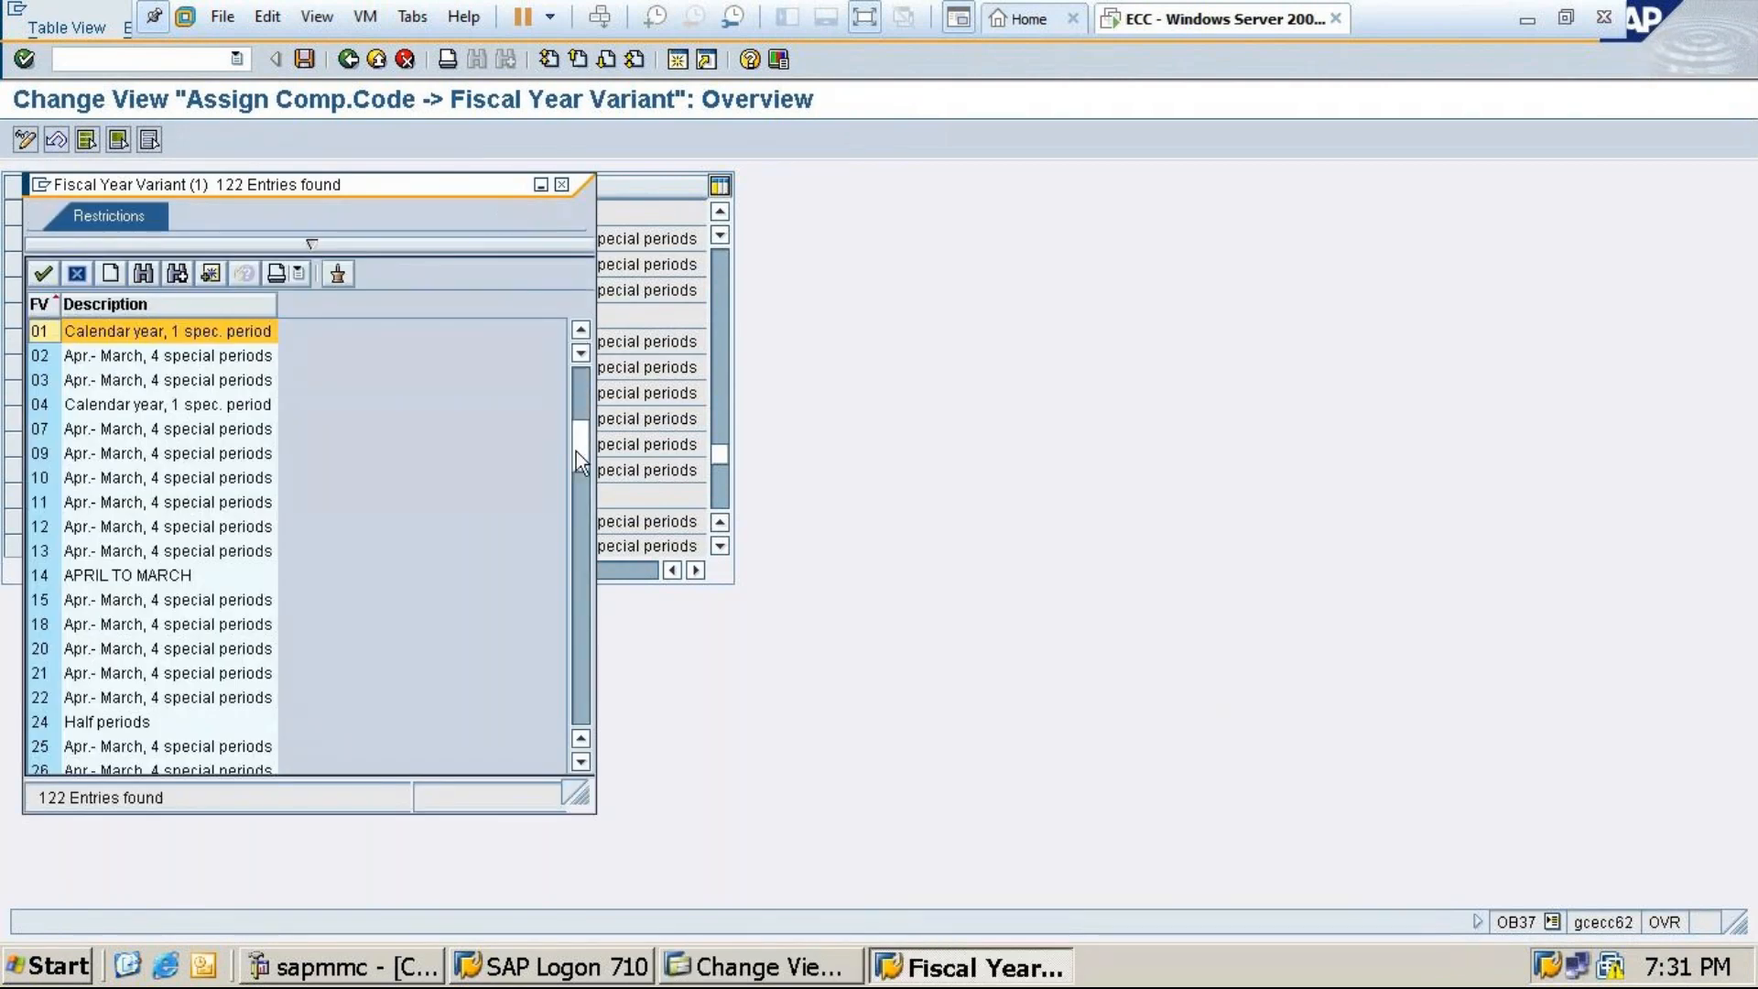
scroll(575, 453, down, 3)
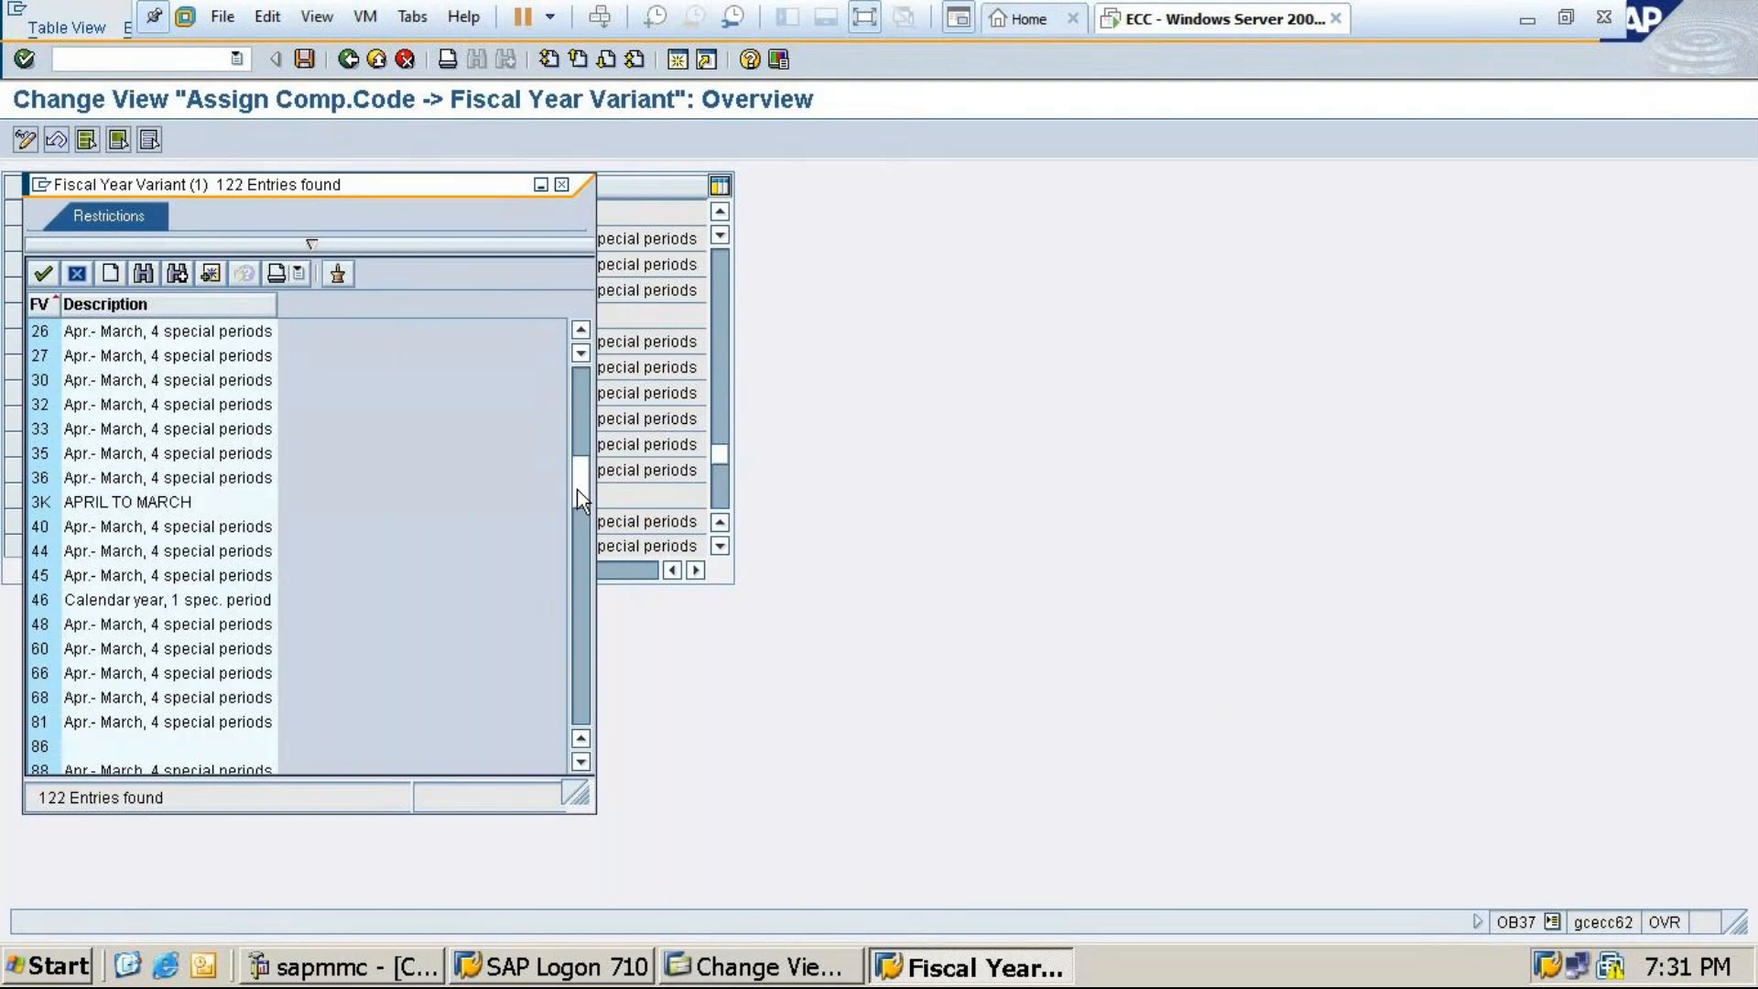
scroll(576, 489, down, 4)
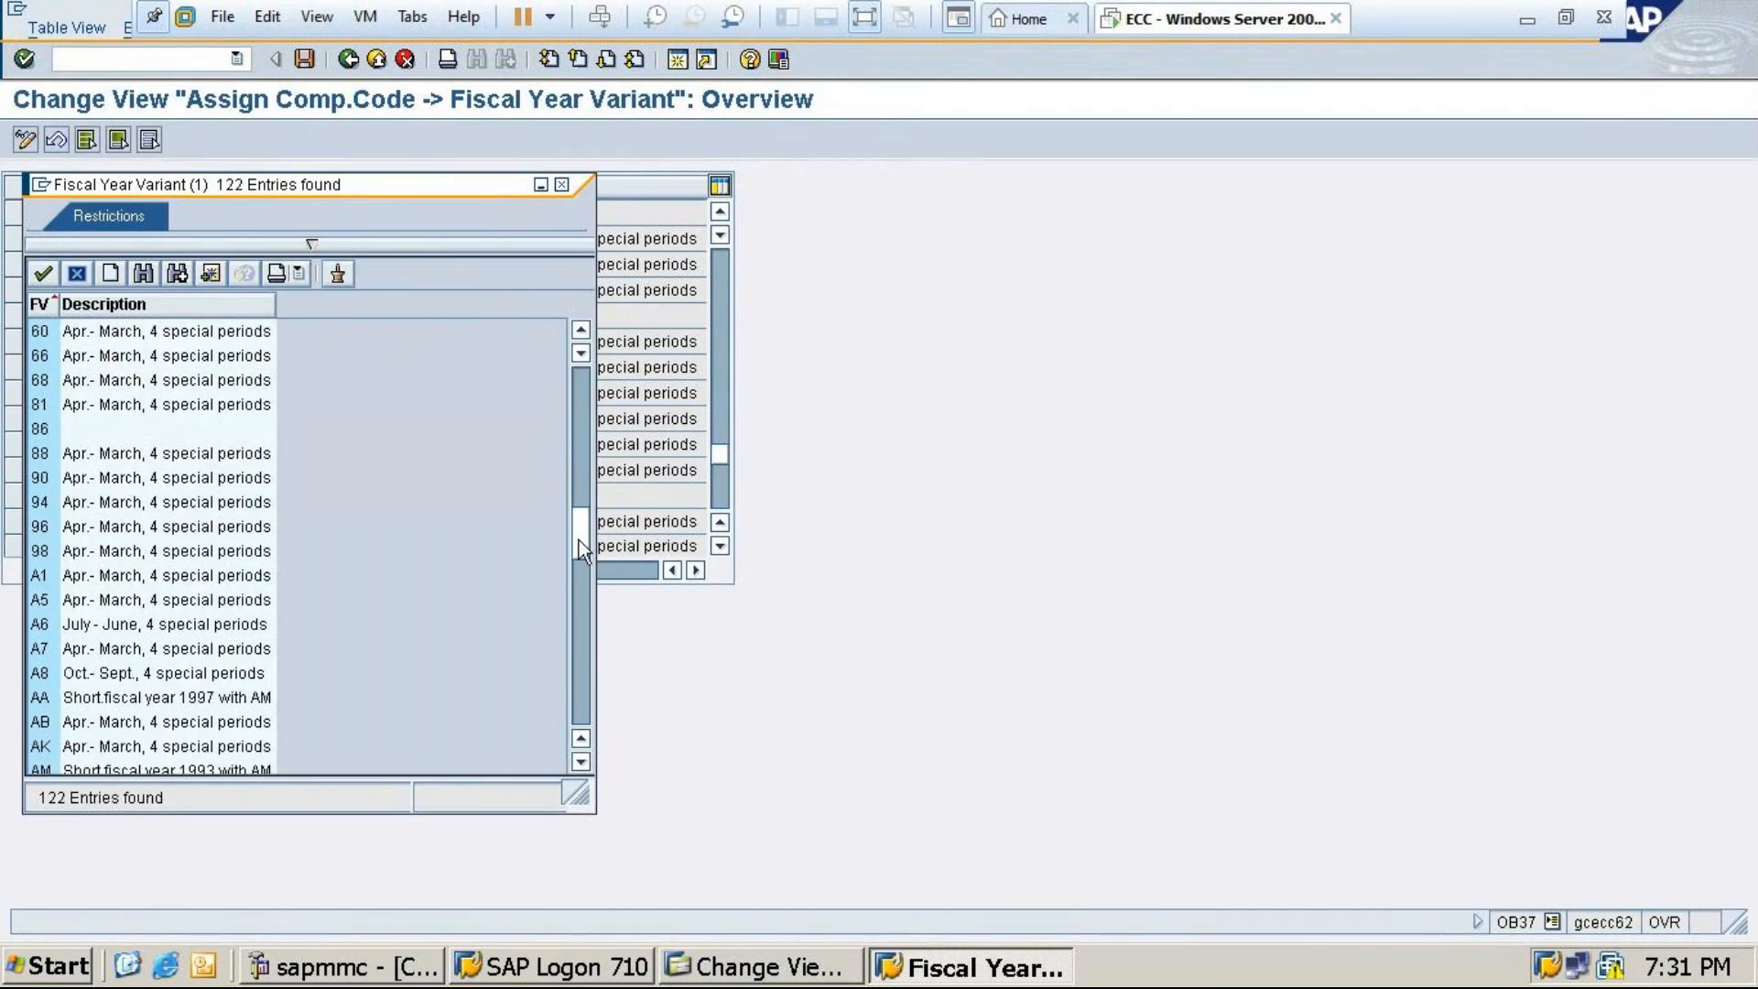
scroll(579, 540, down, 5)
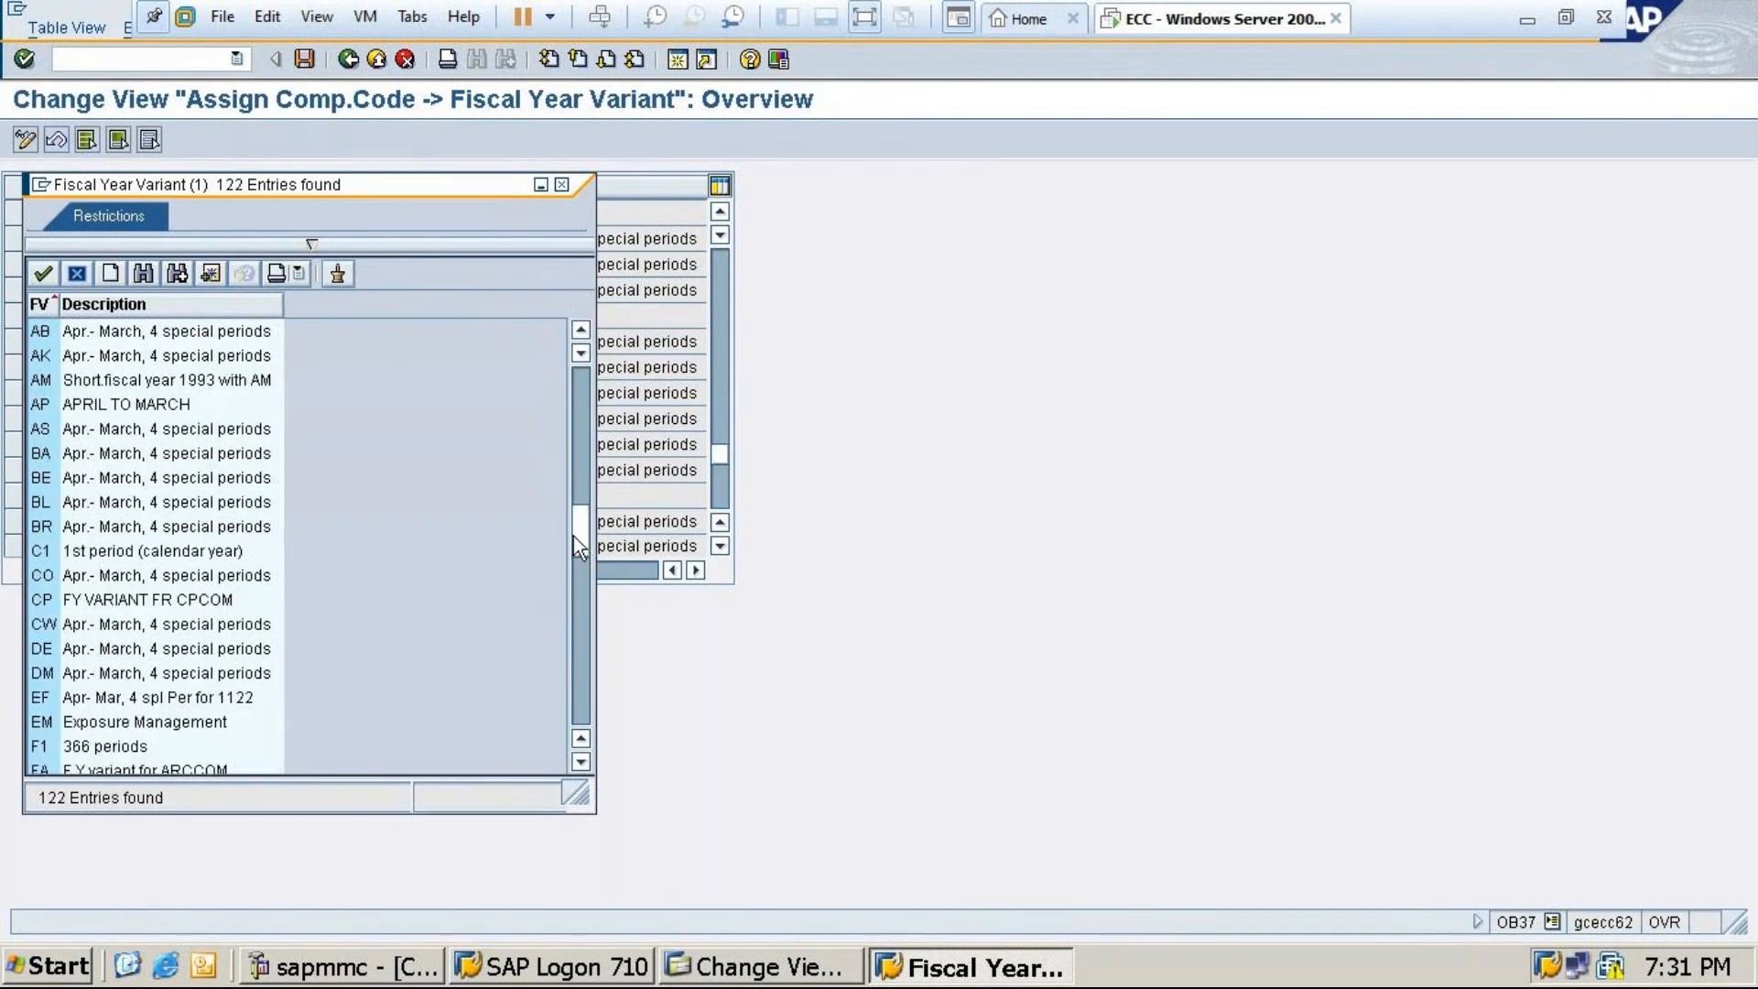
scroll(576, 562, down, 3)
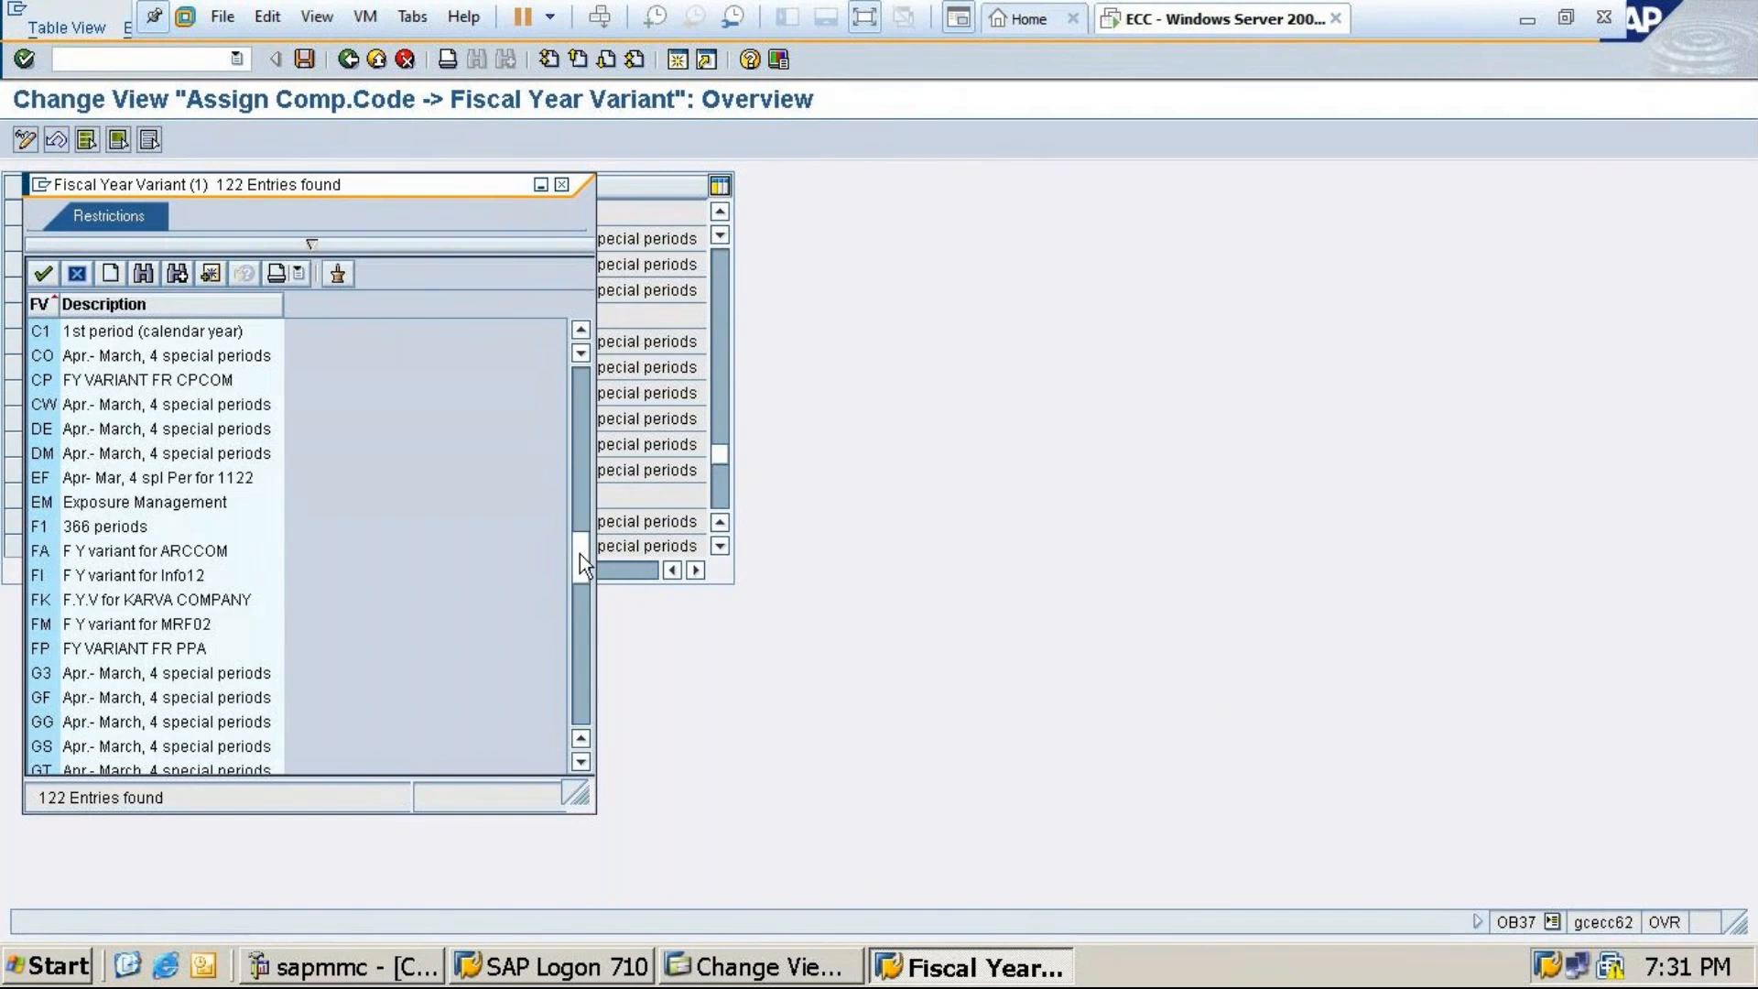
drag(580, 553, 575, 592)
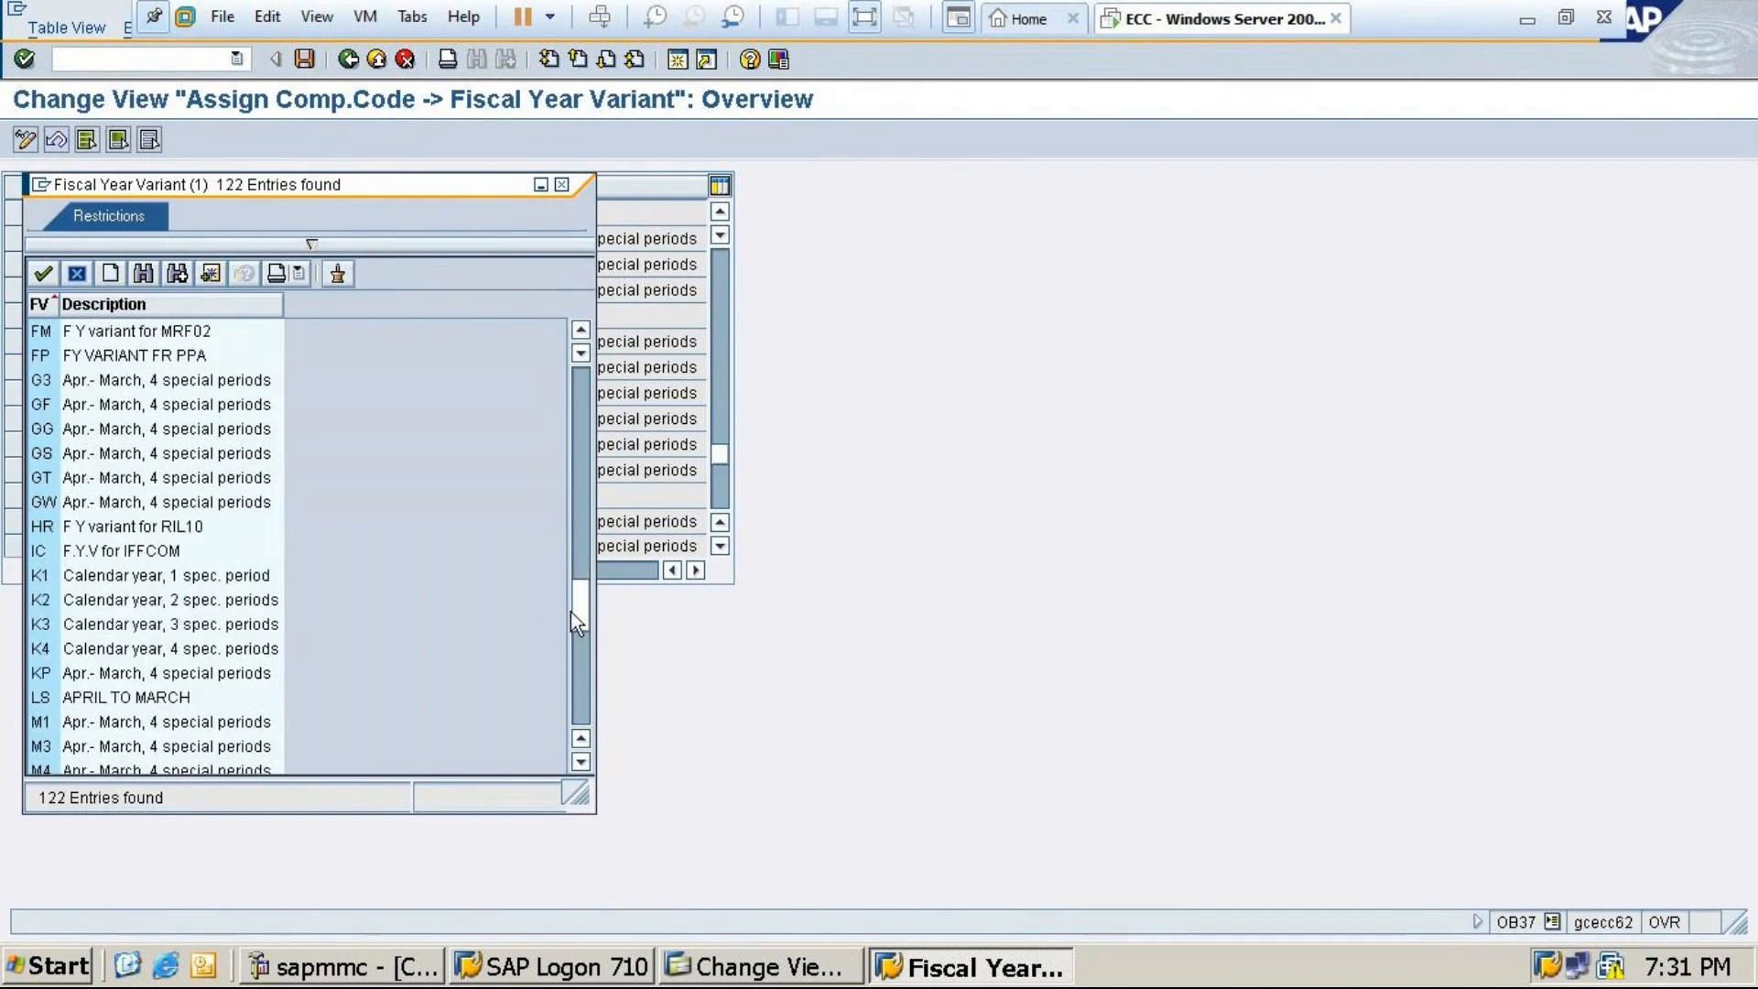
scroll(570, 624, down, 4)
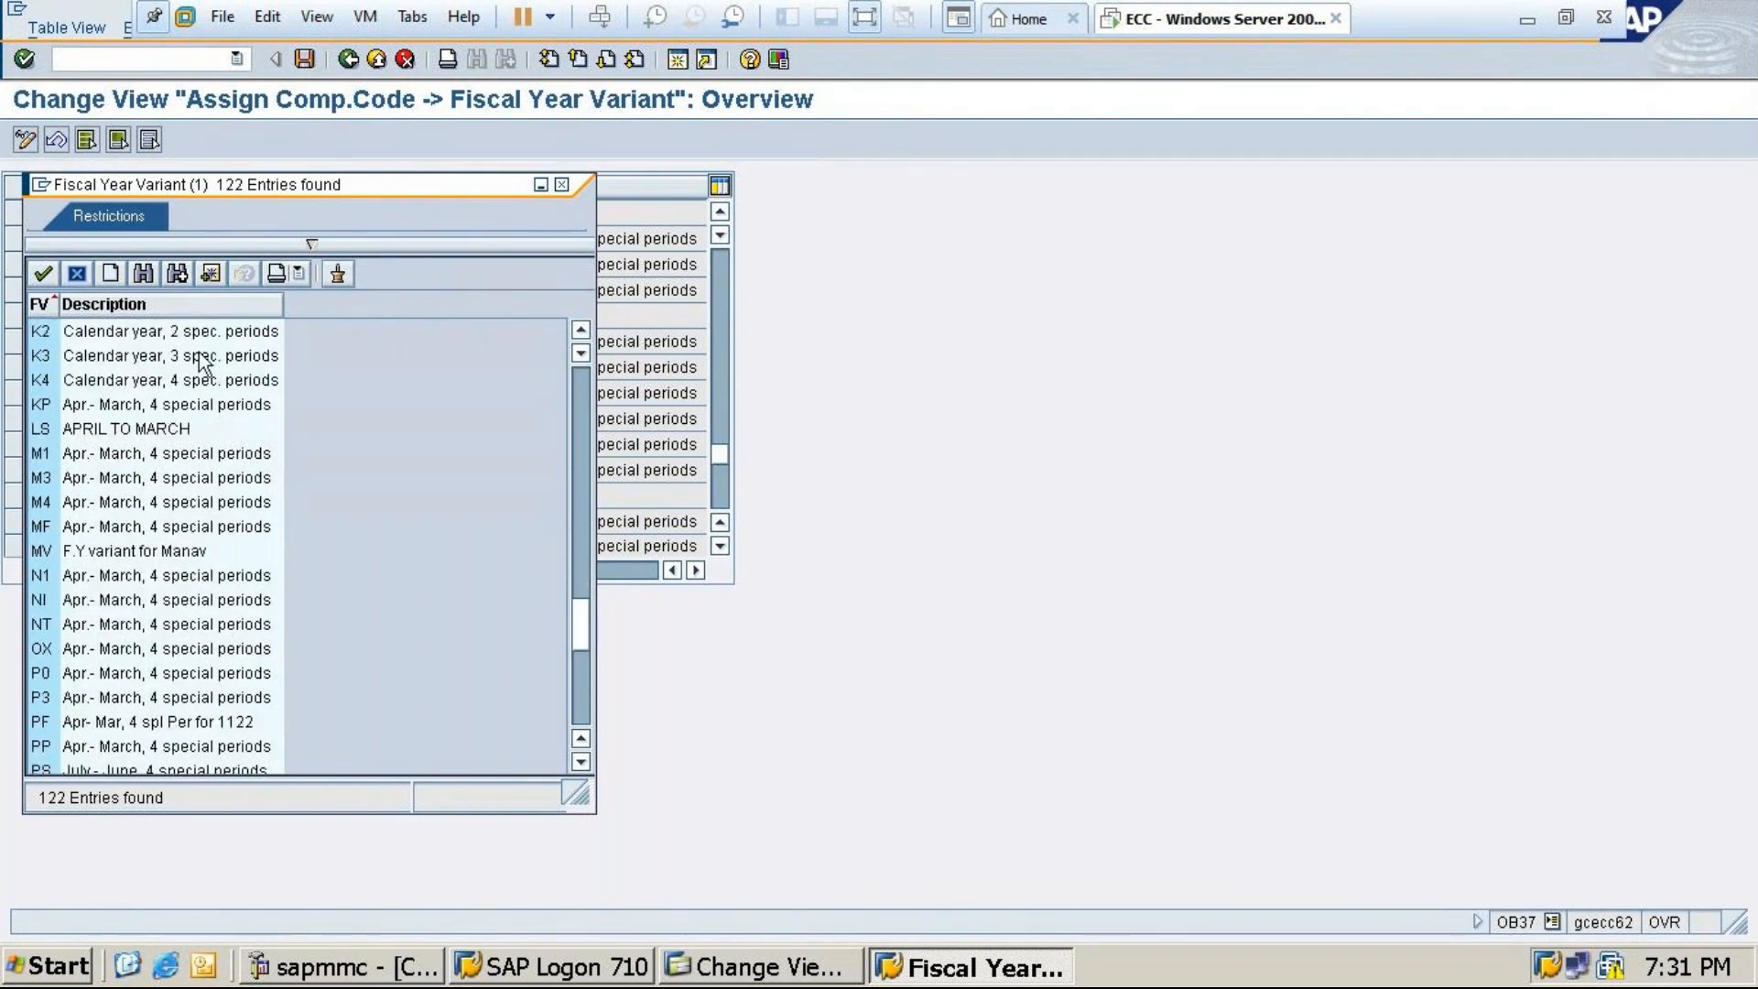
click(141, 277)
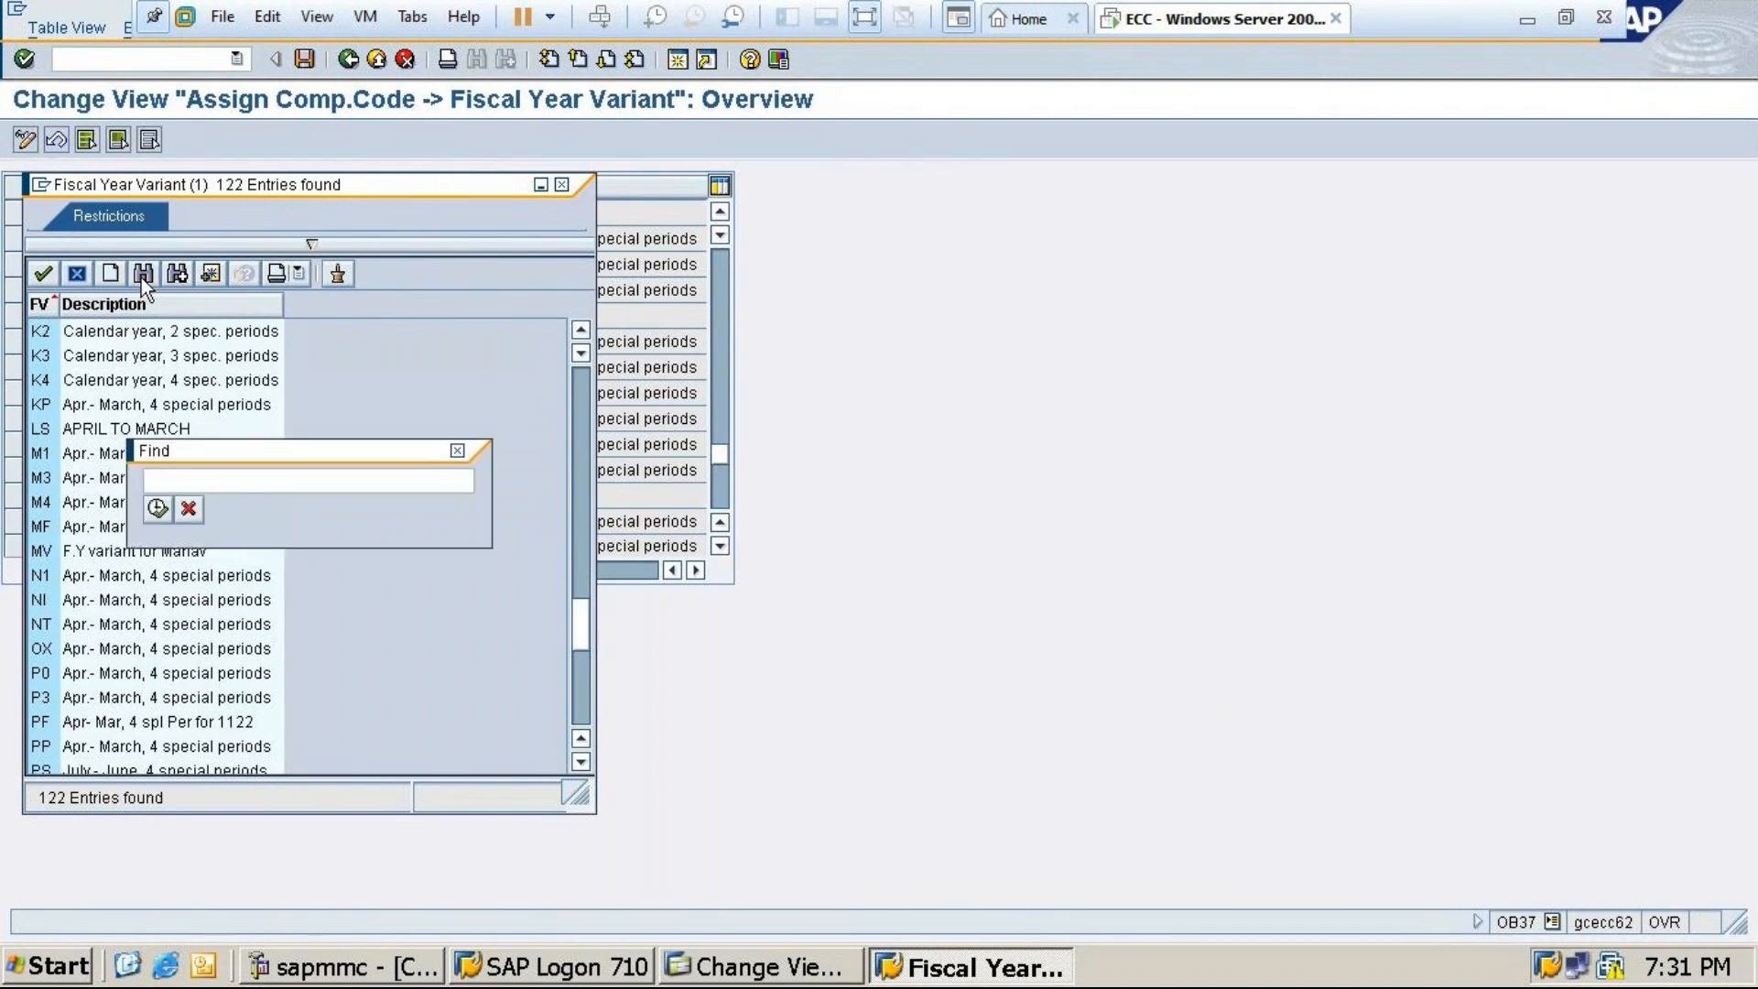
text(t4)
key(Return)
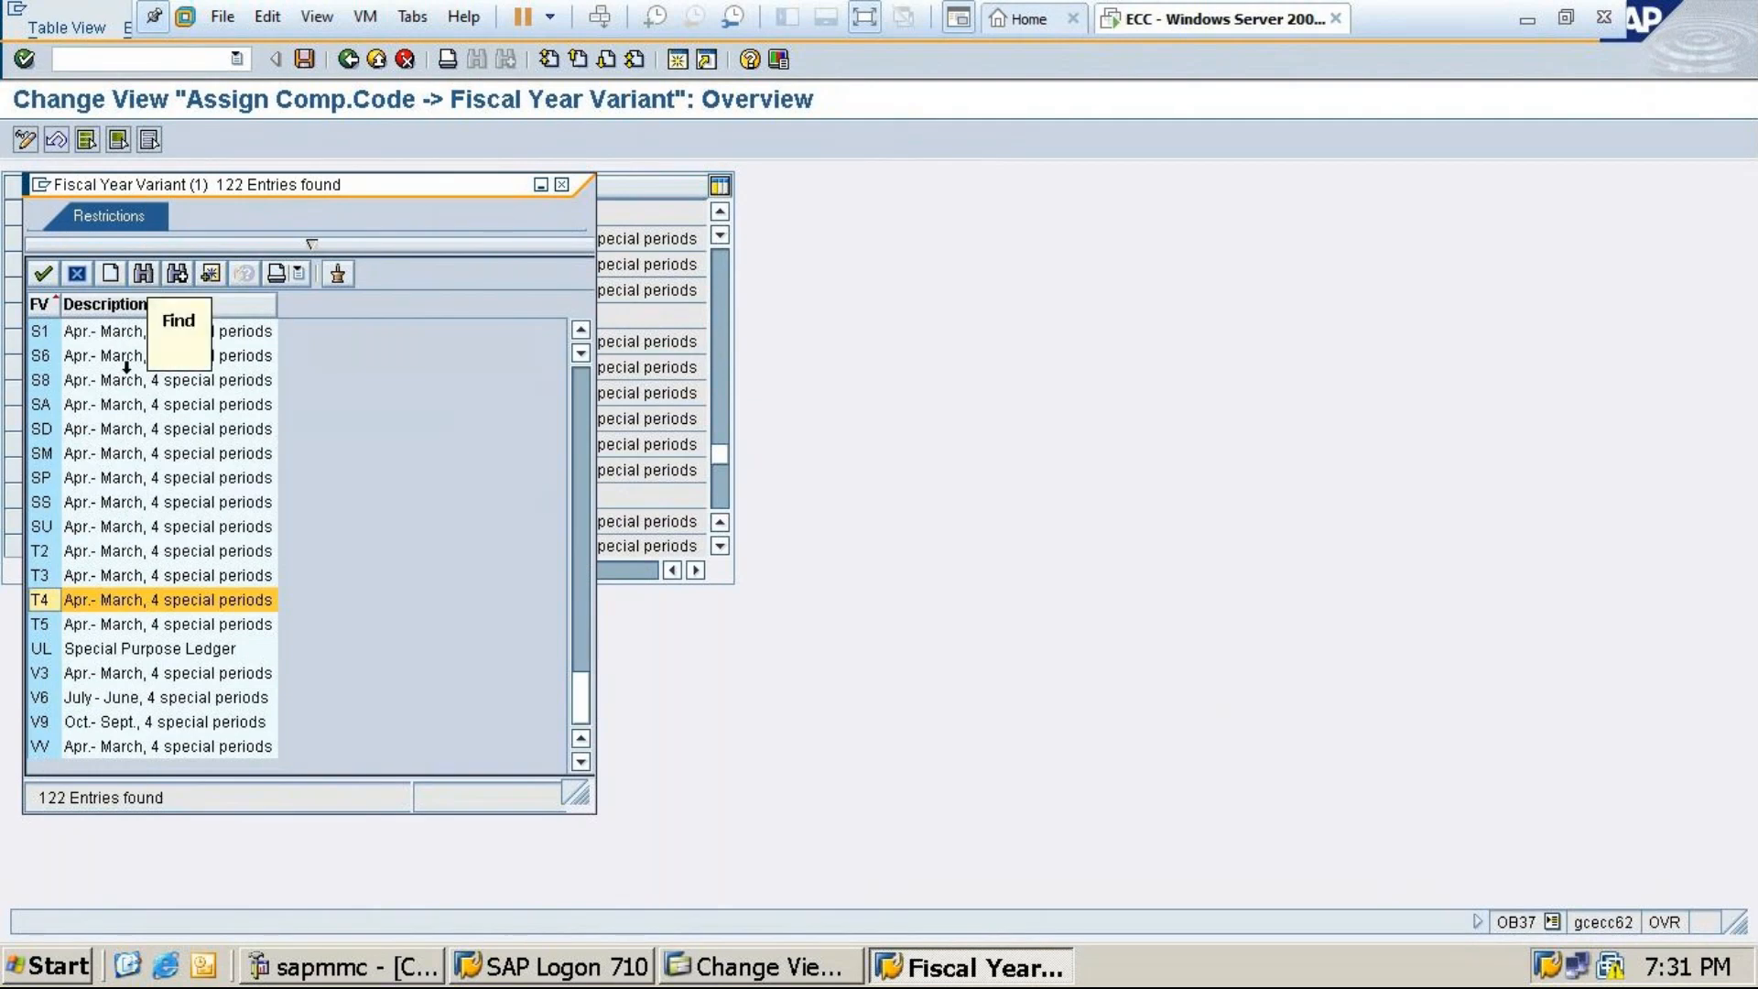
click(119, 601)
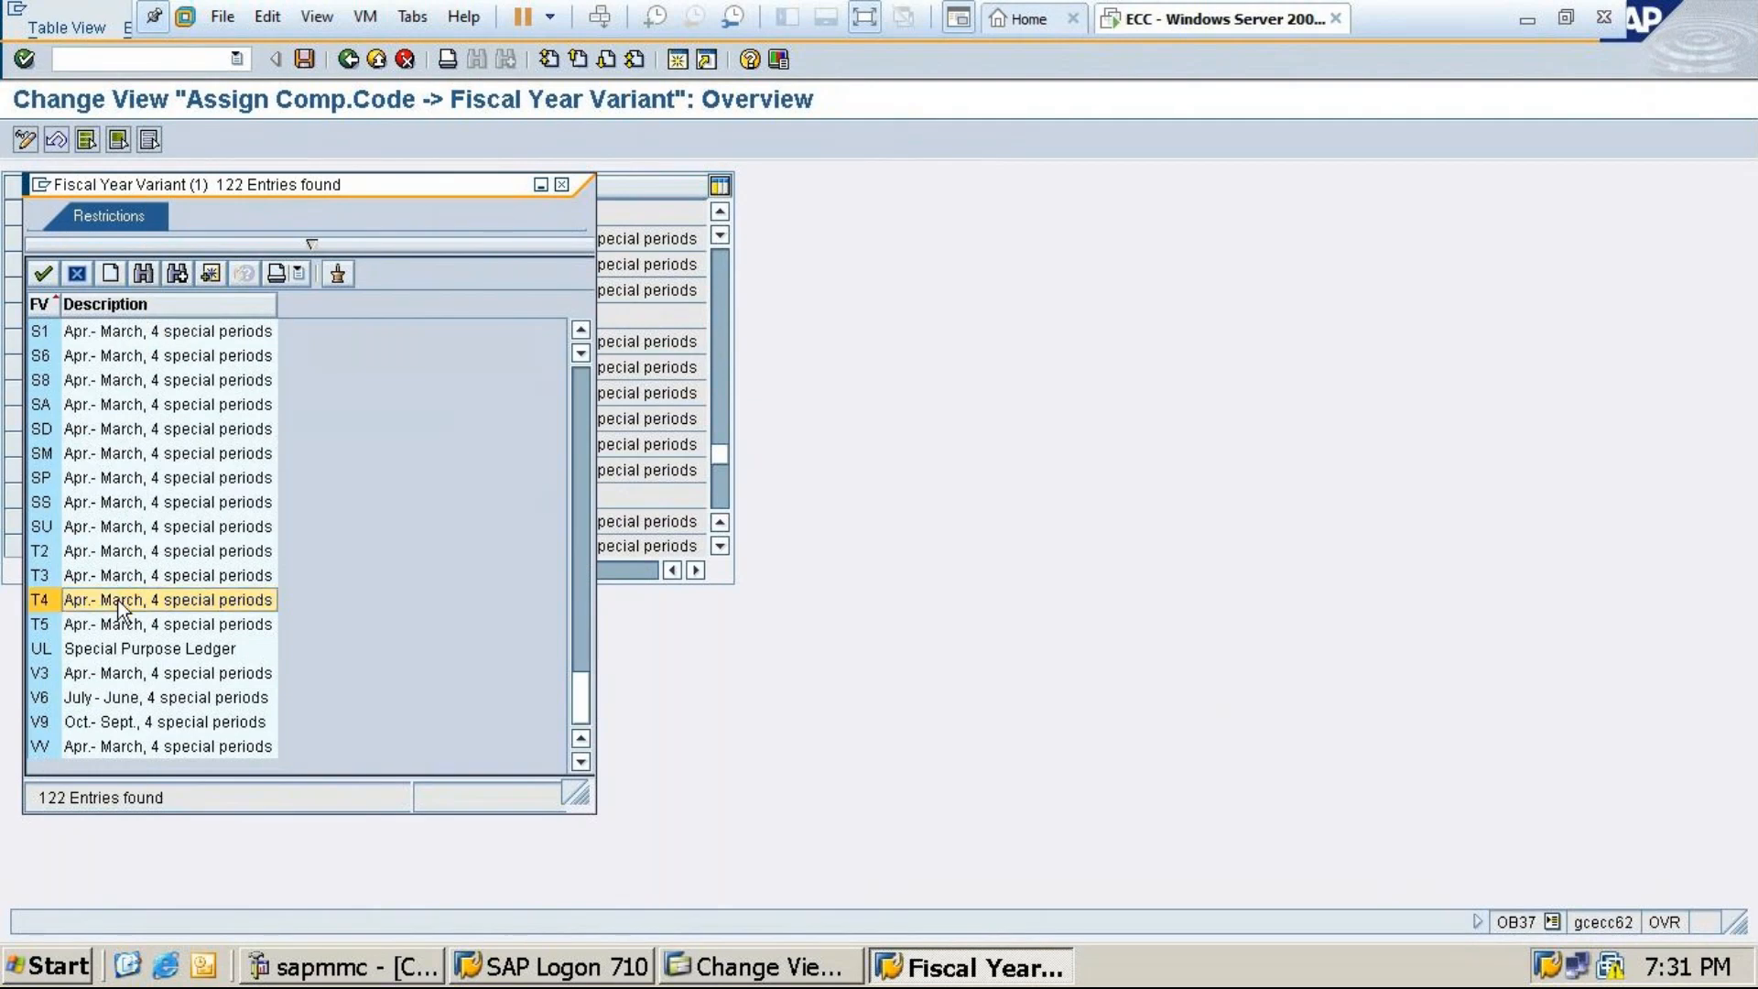
double_click(119, 600)
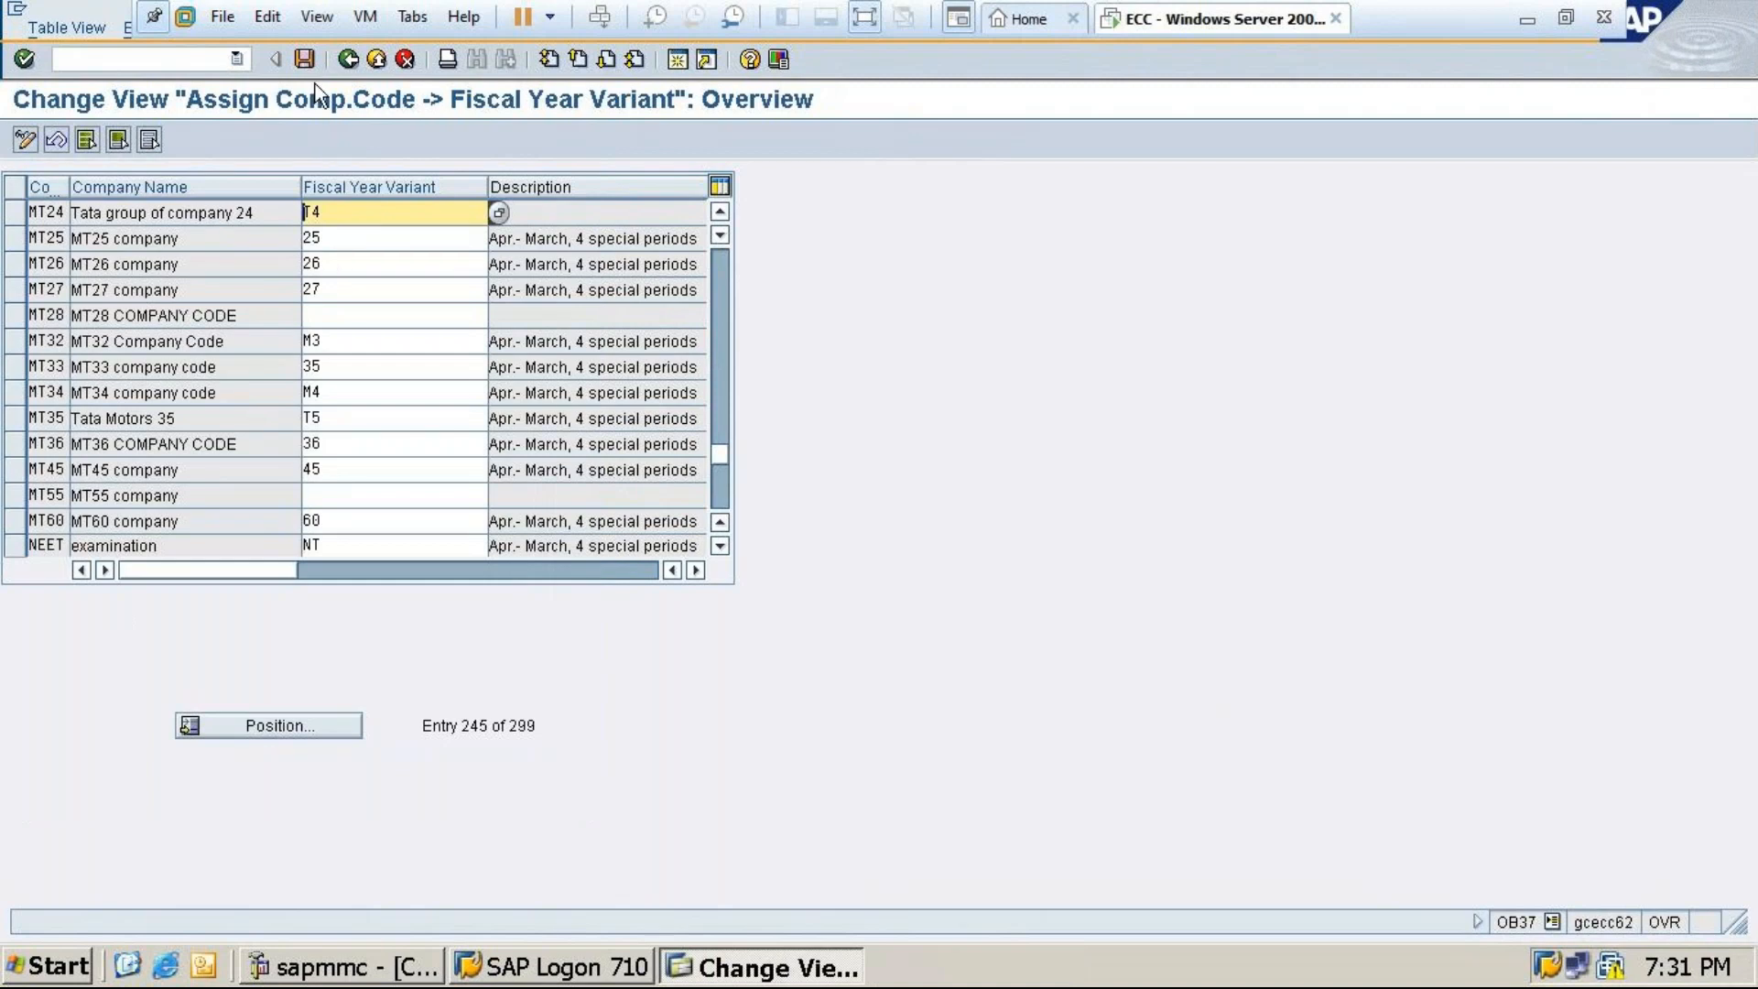
Save MT24's T4 assignment under a customizing request and exit to Easy Access
click(304, 59)
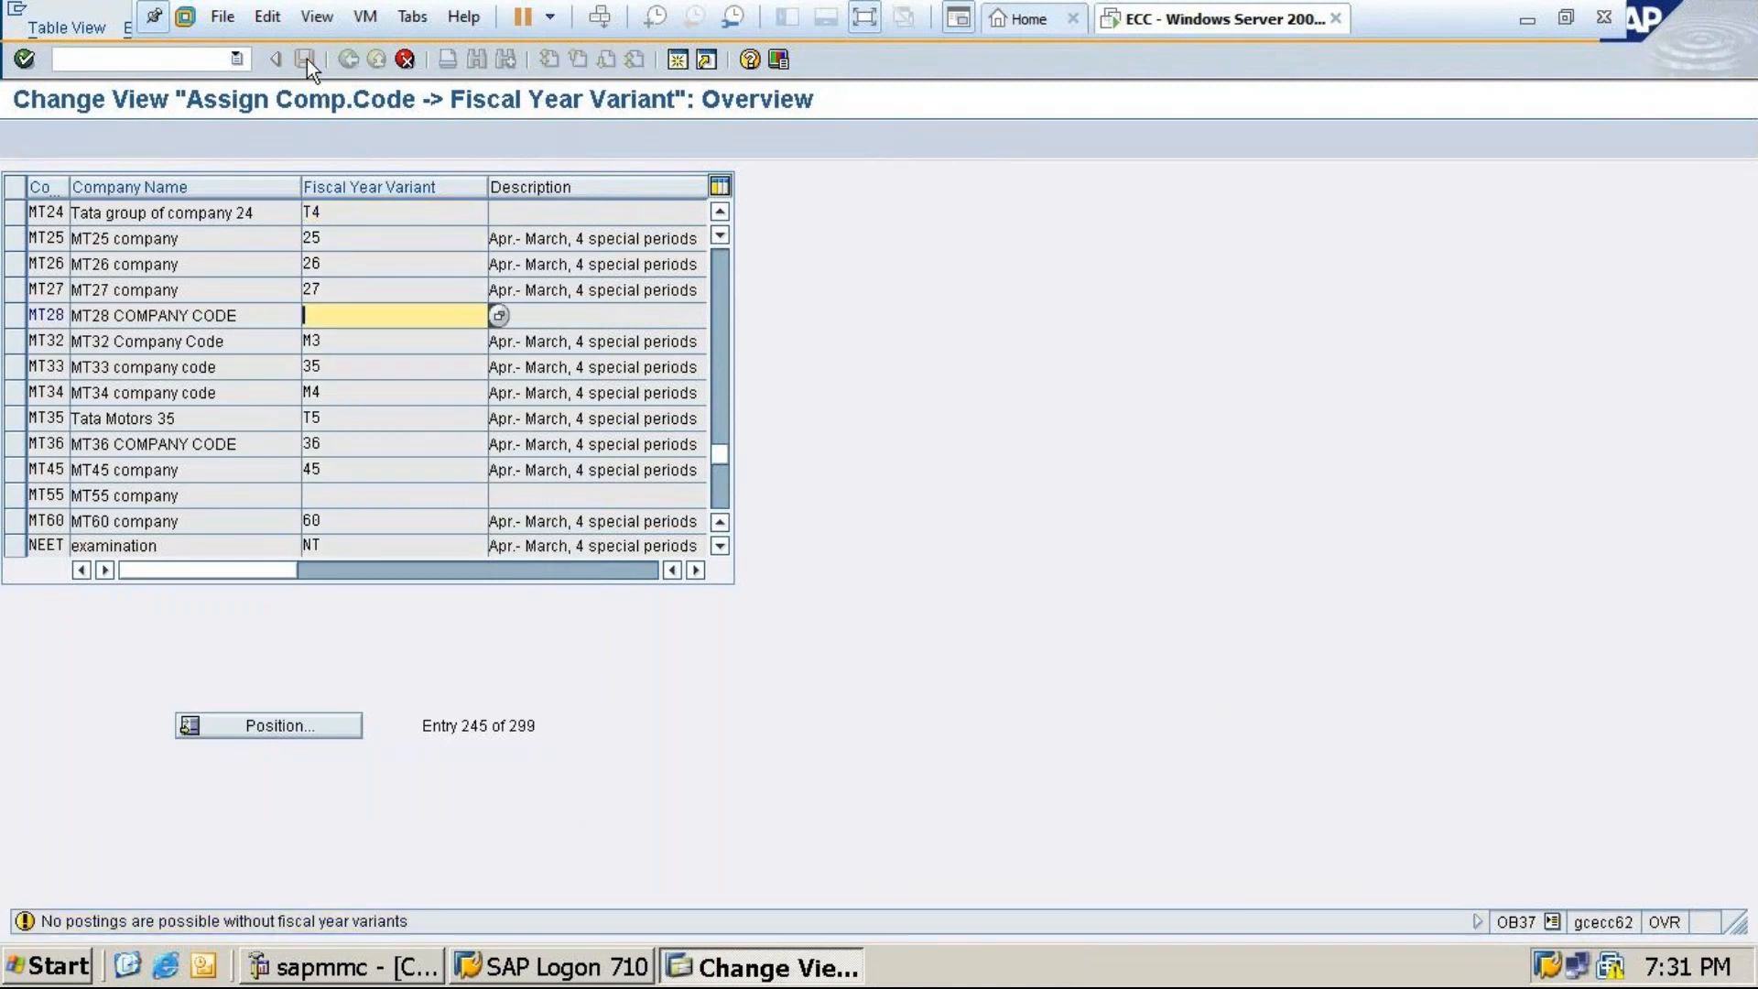
click(306, 59)
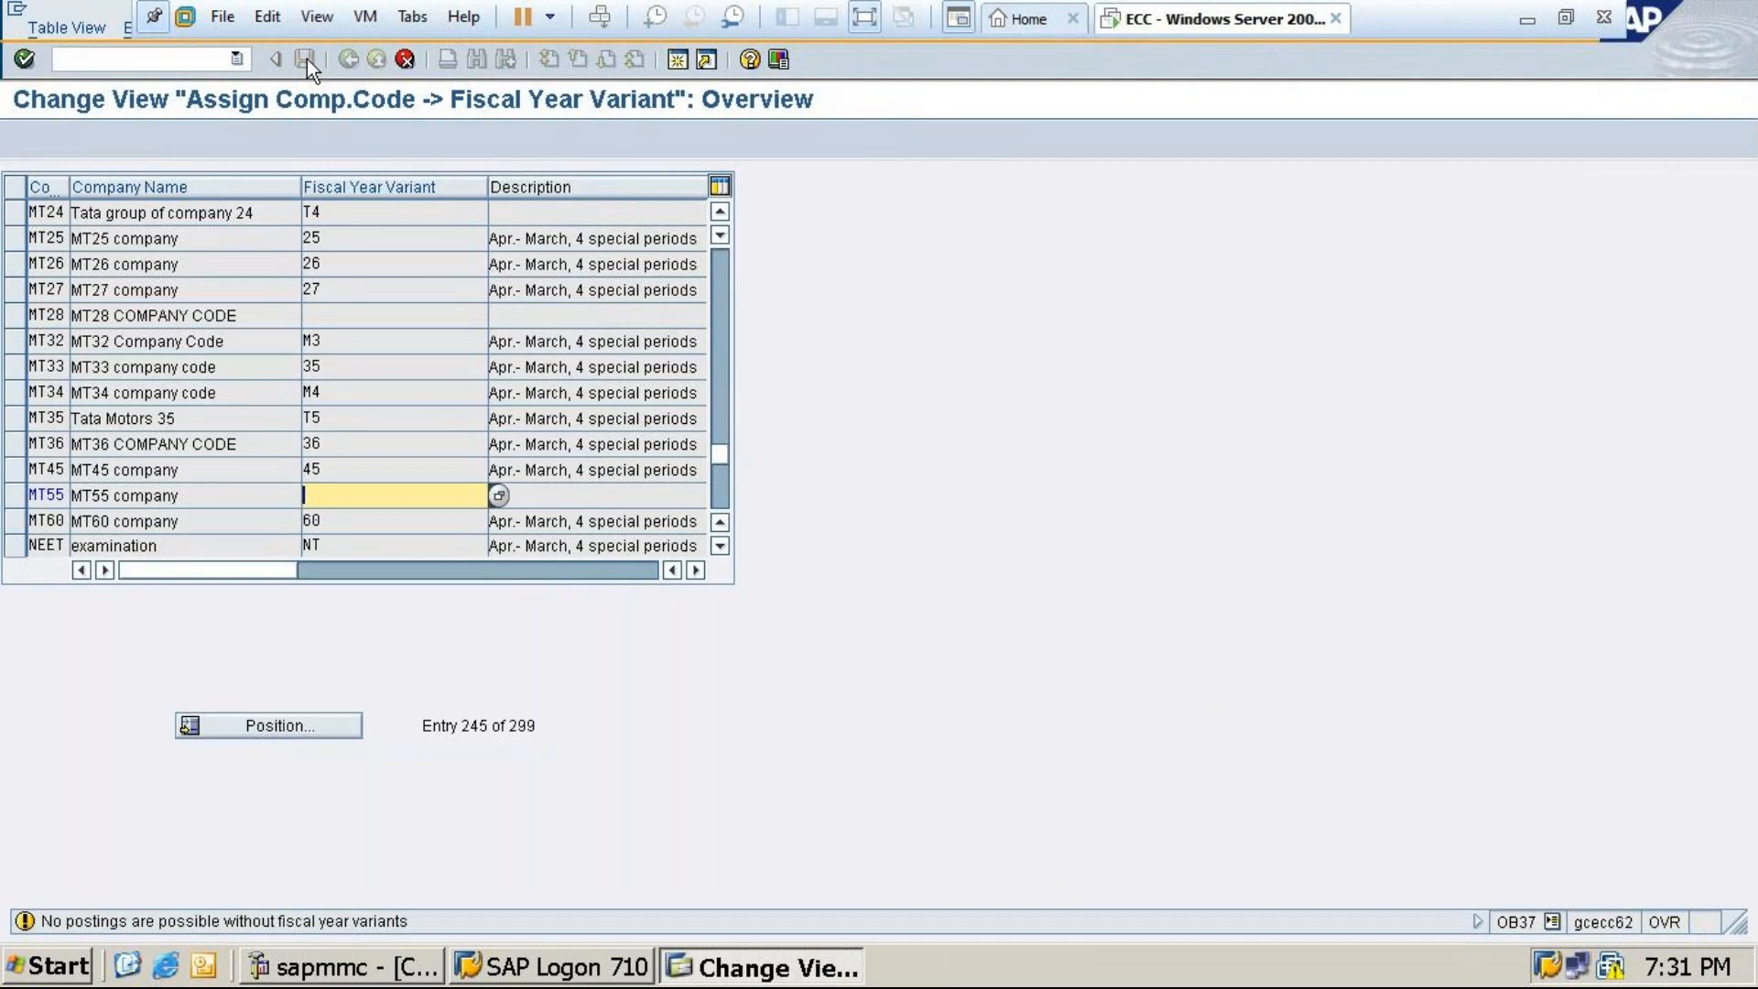
click(406, 59)
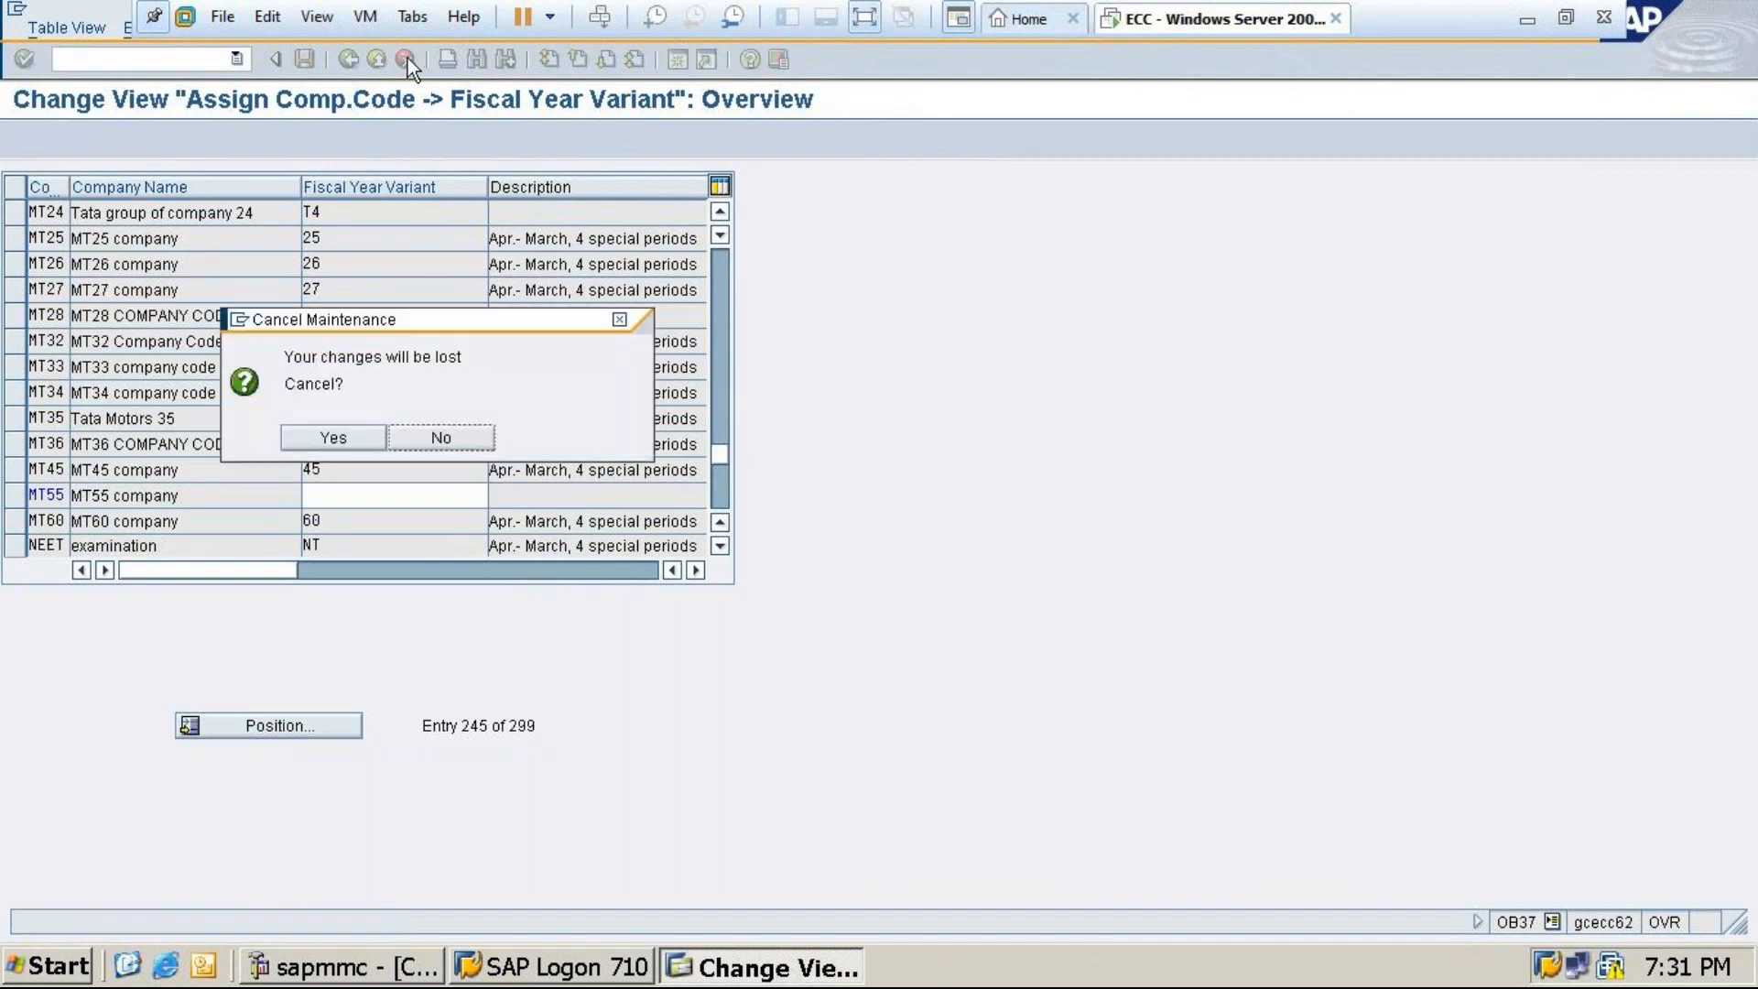
click(327, 438)
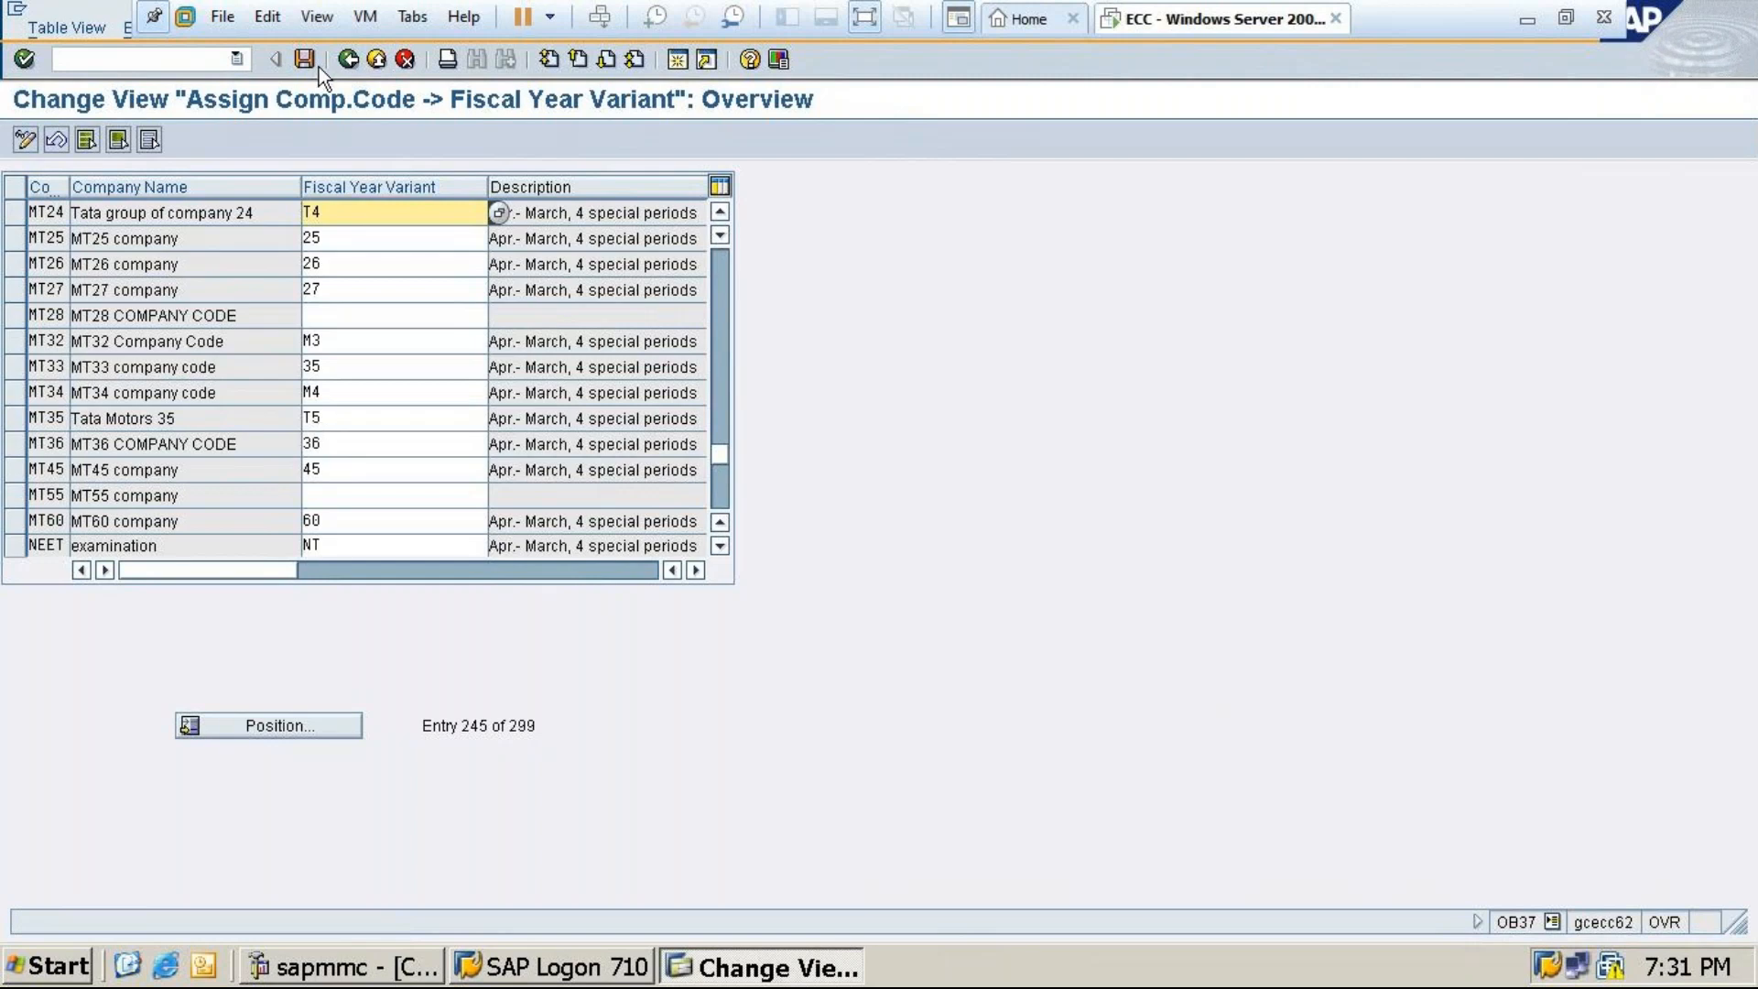
click(306, 58)
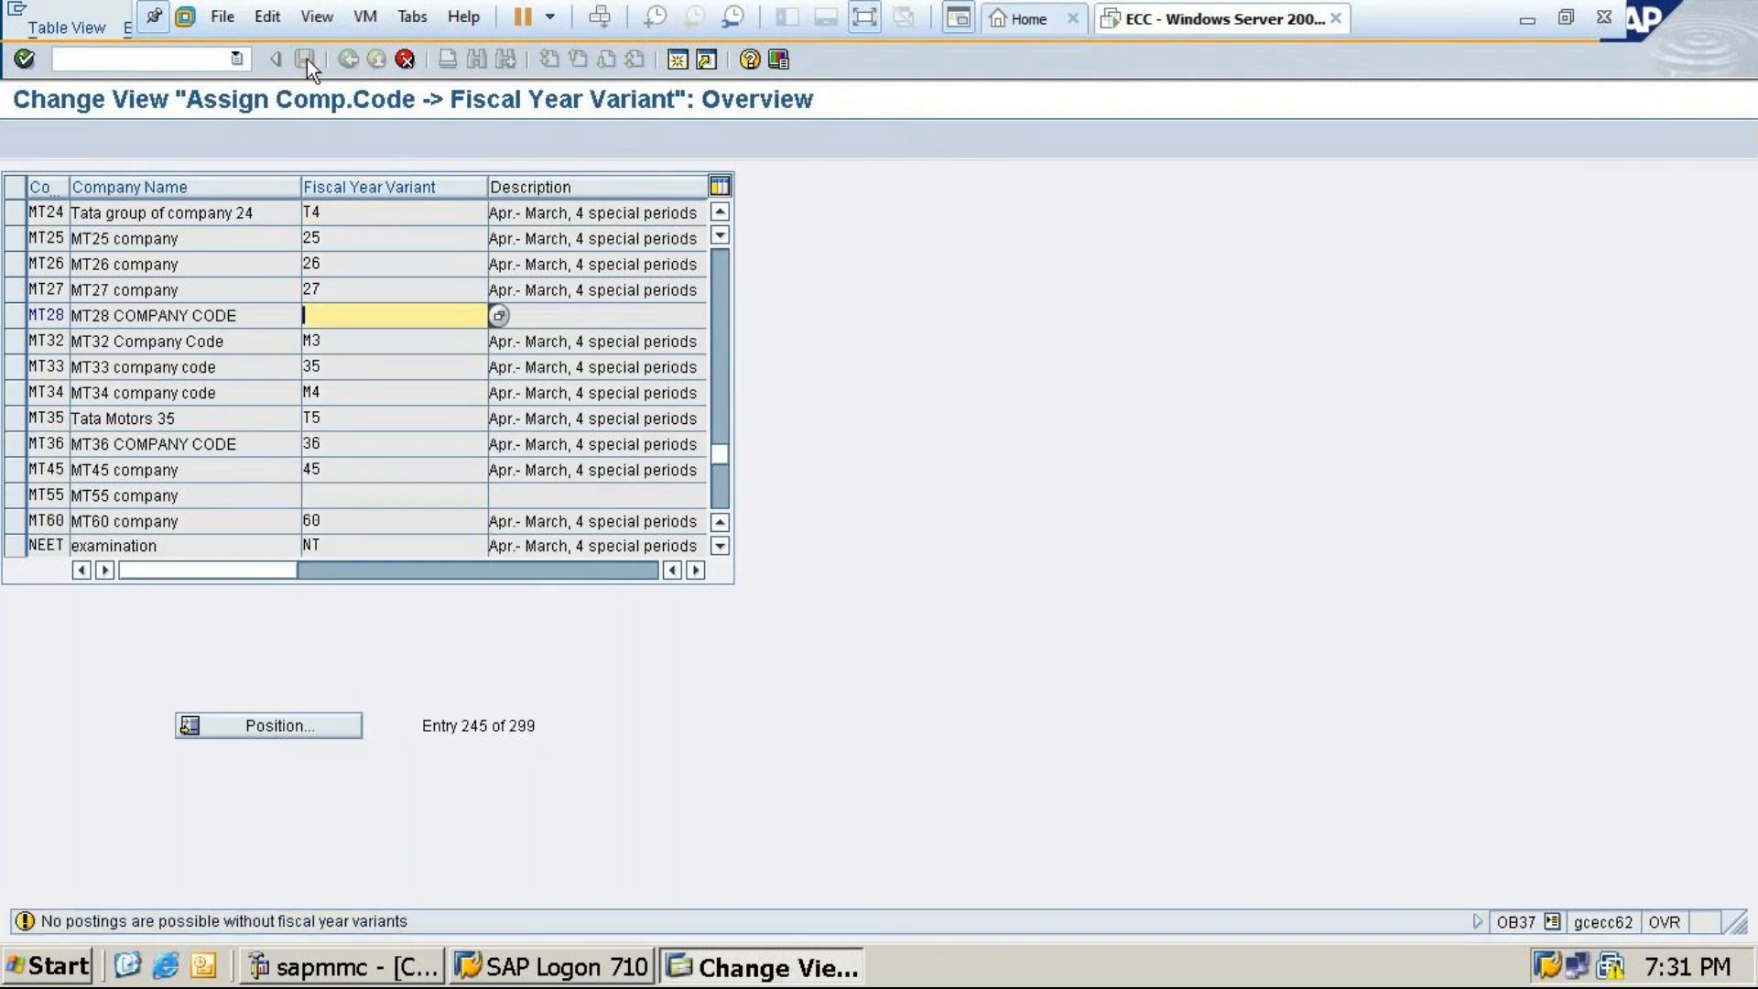
click(405, 56)
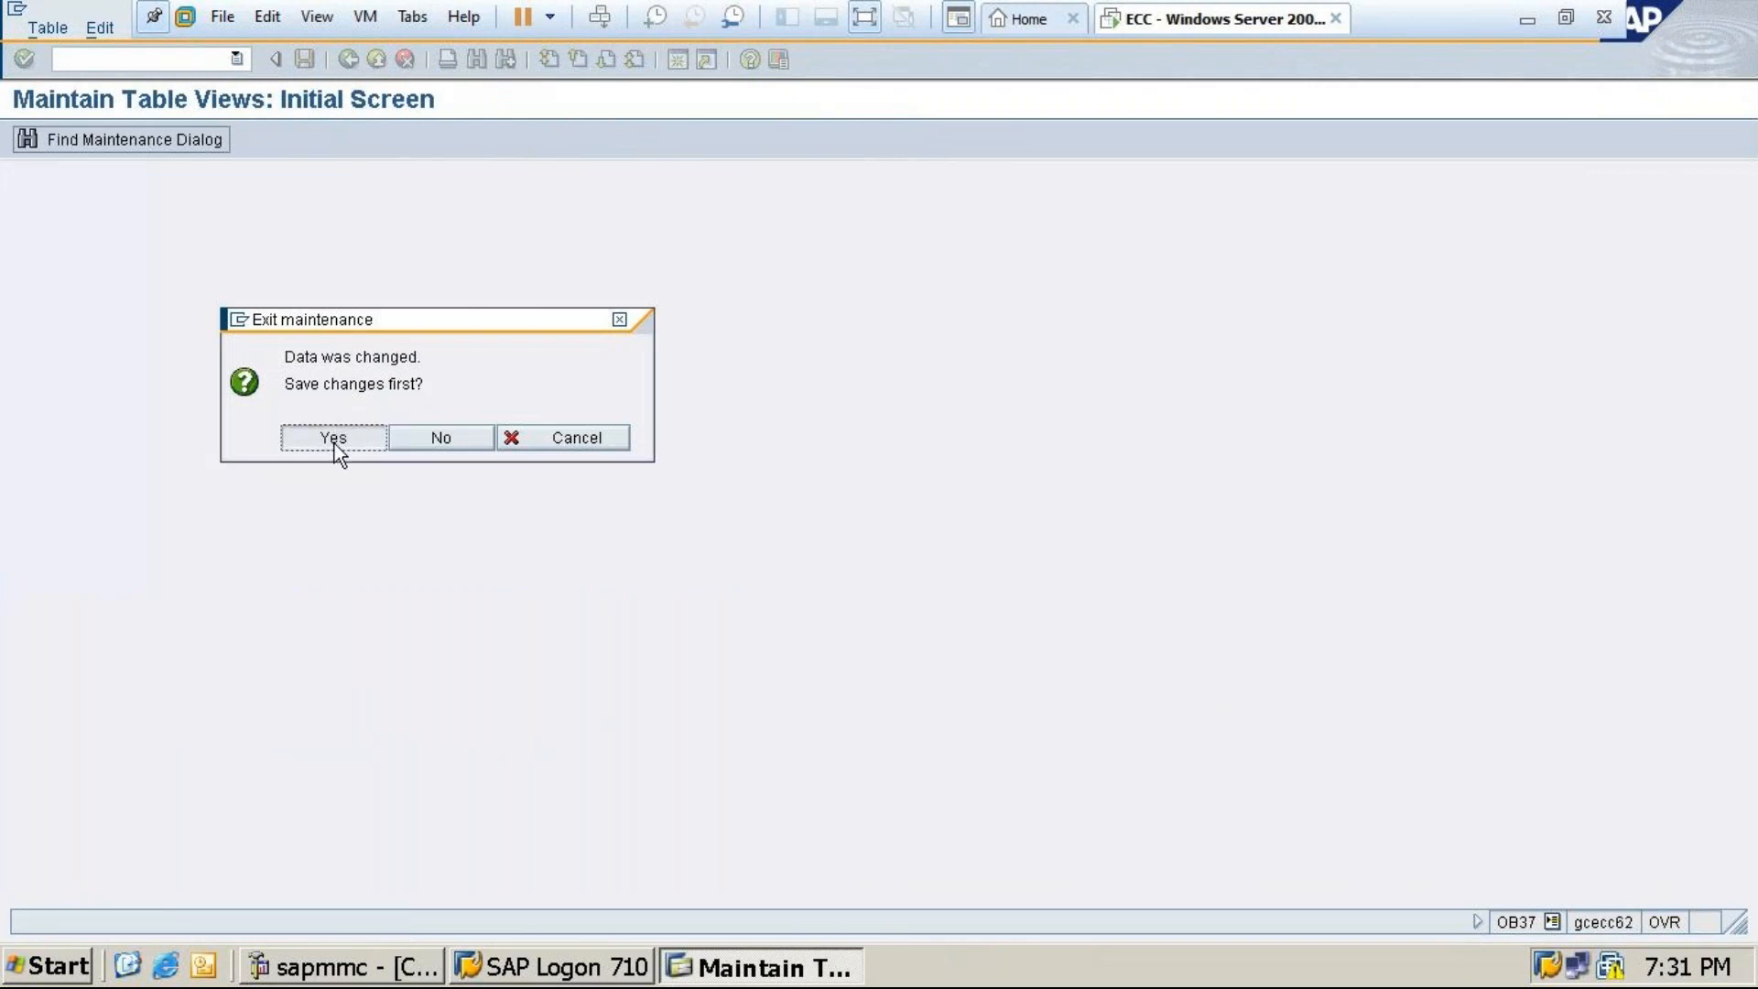
click(333, 438)
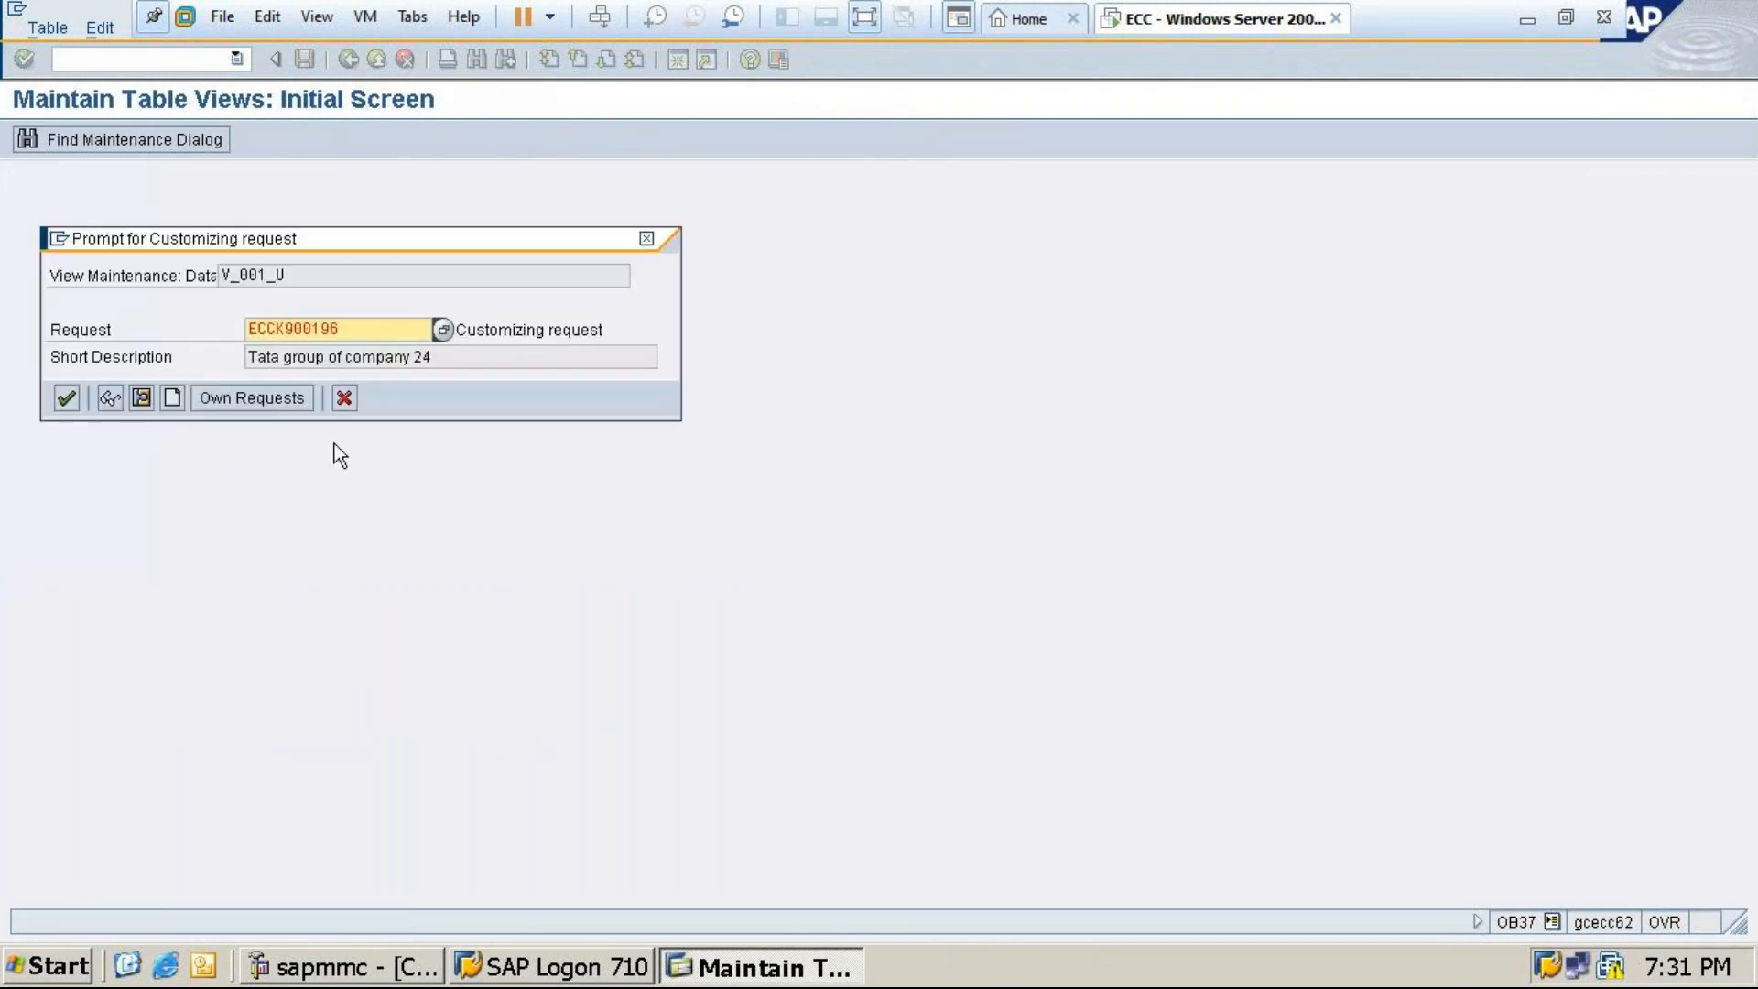
click(68, 403)
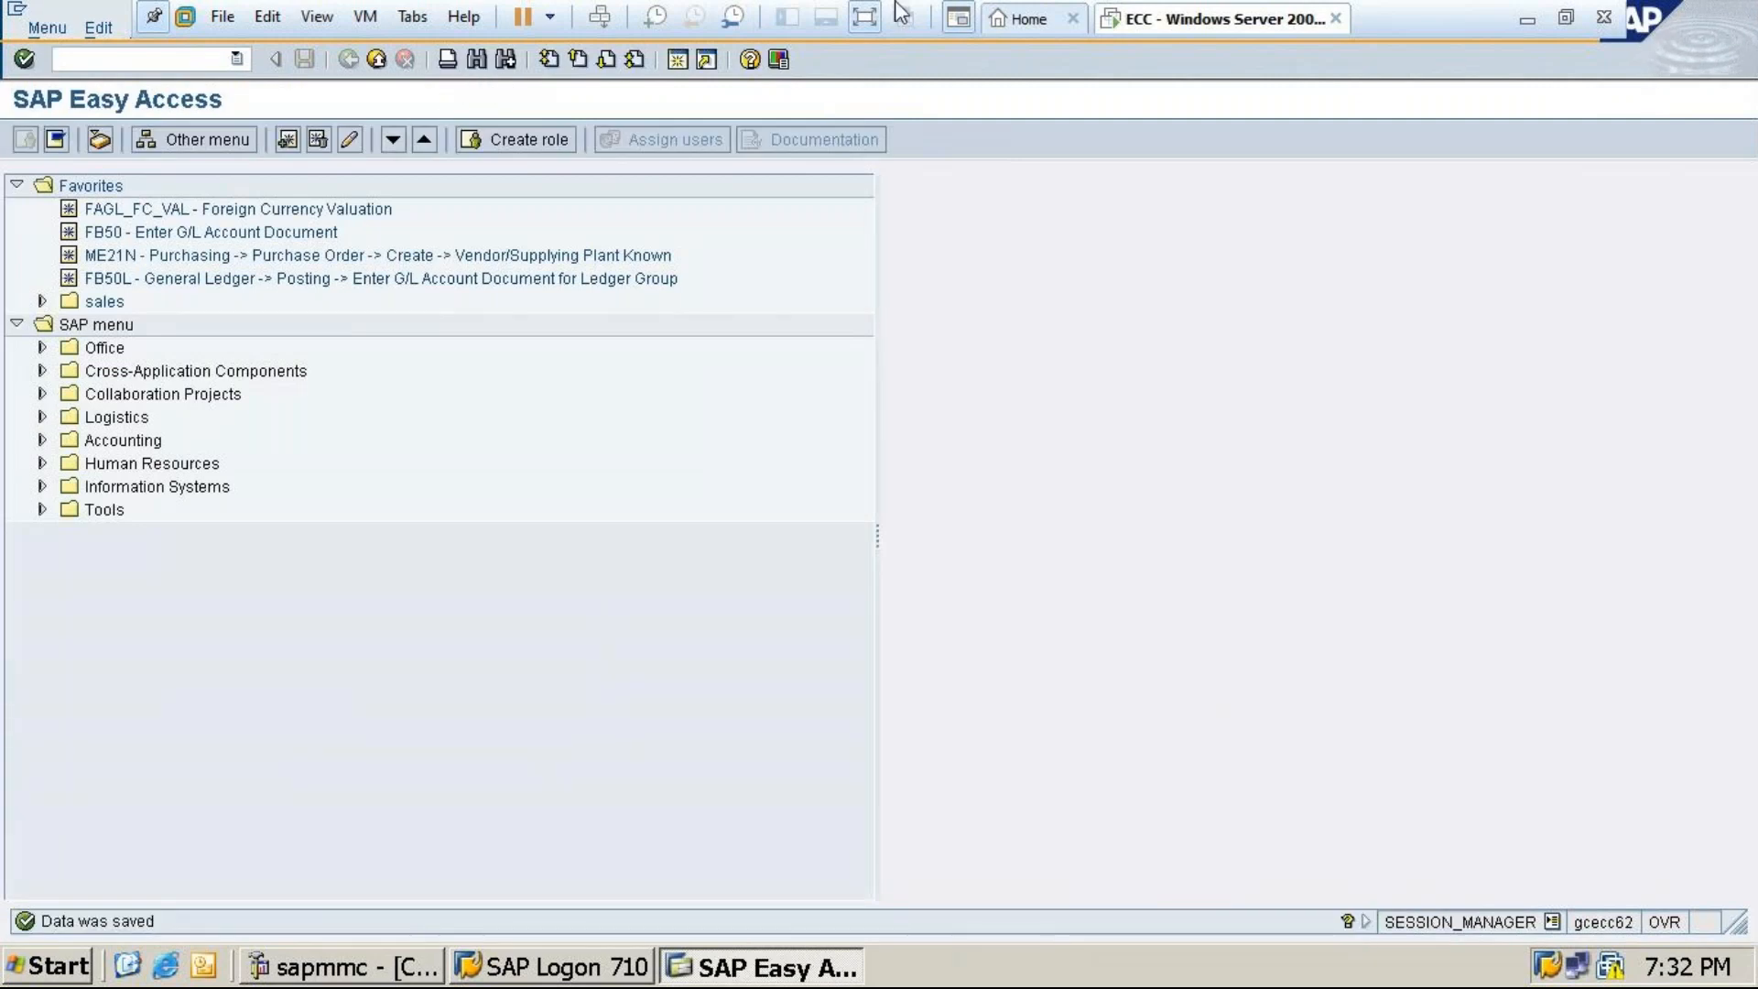
Minimize SAP and scroll through the Enterprise Structure and Chart of Accounts notes
click(1524, 22)
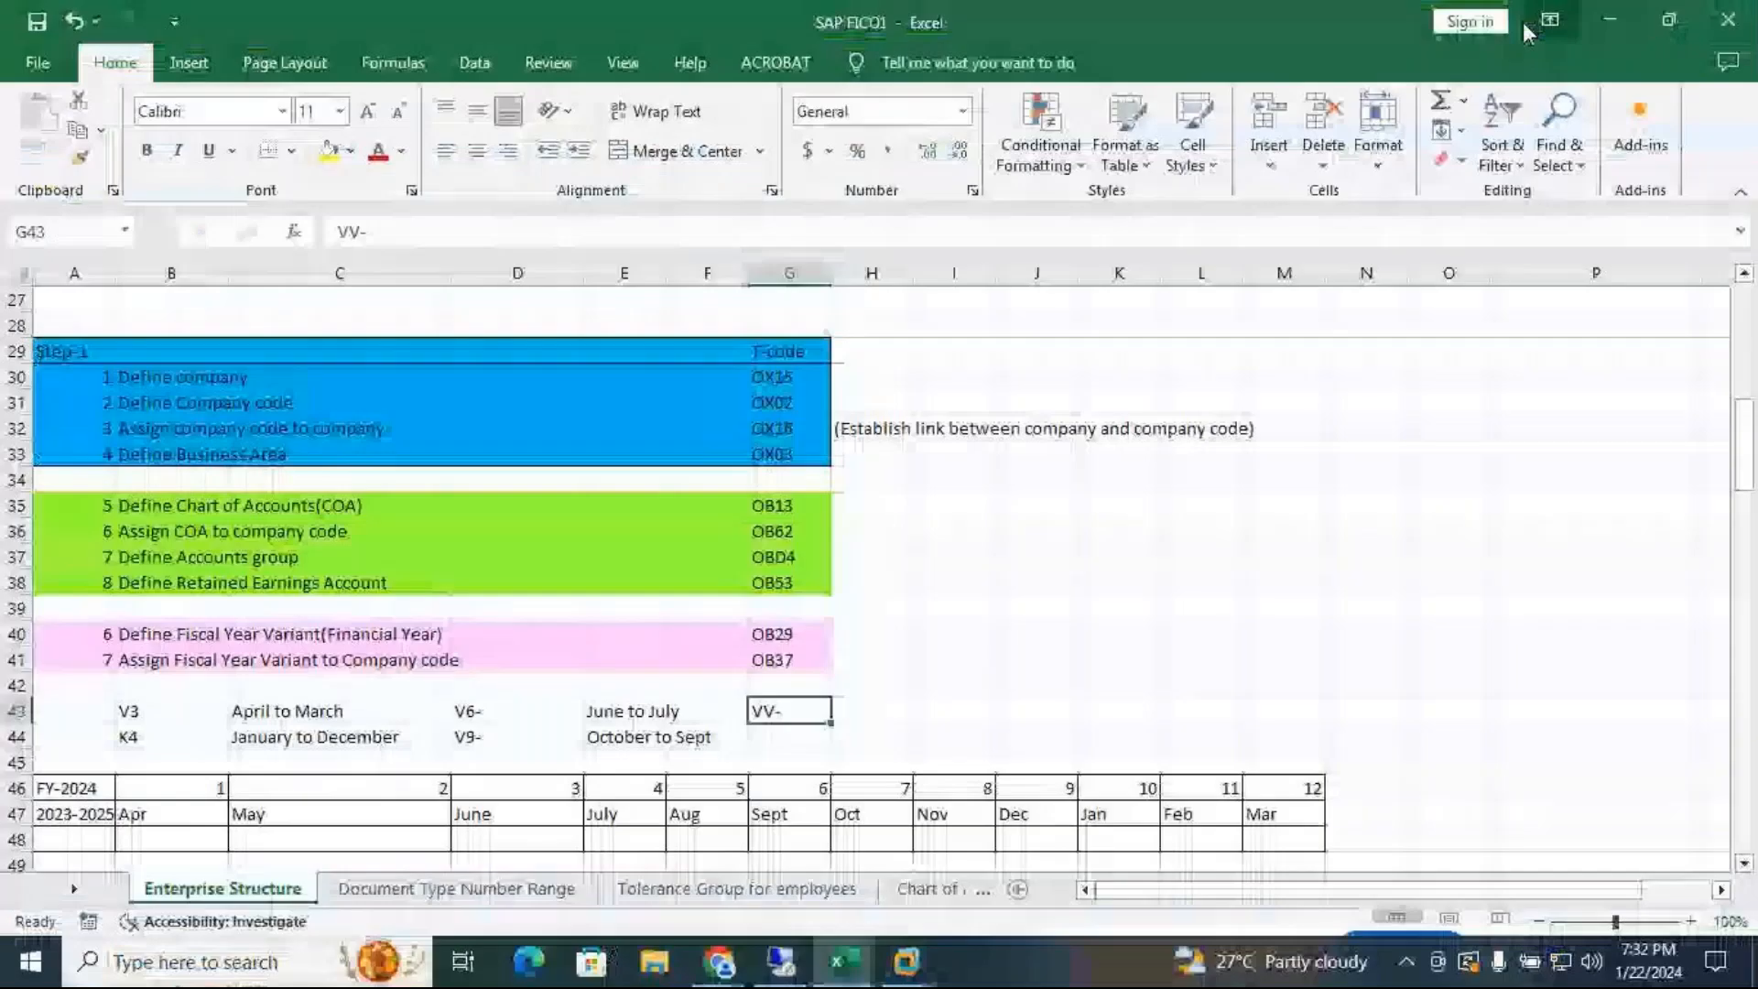
drag(1745, 440, 1754, 700)
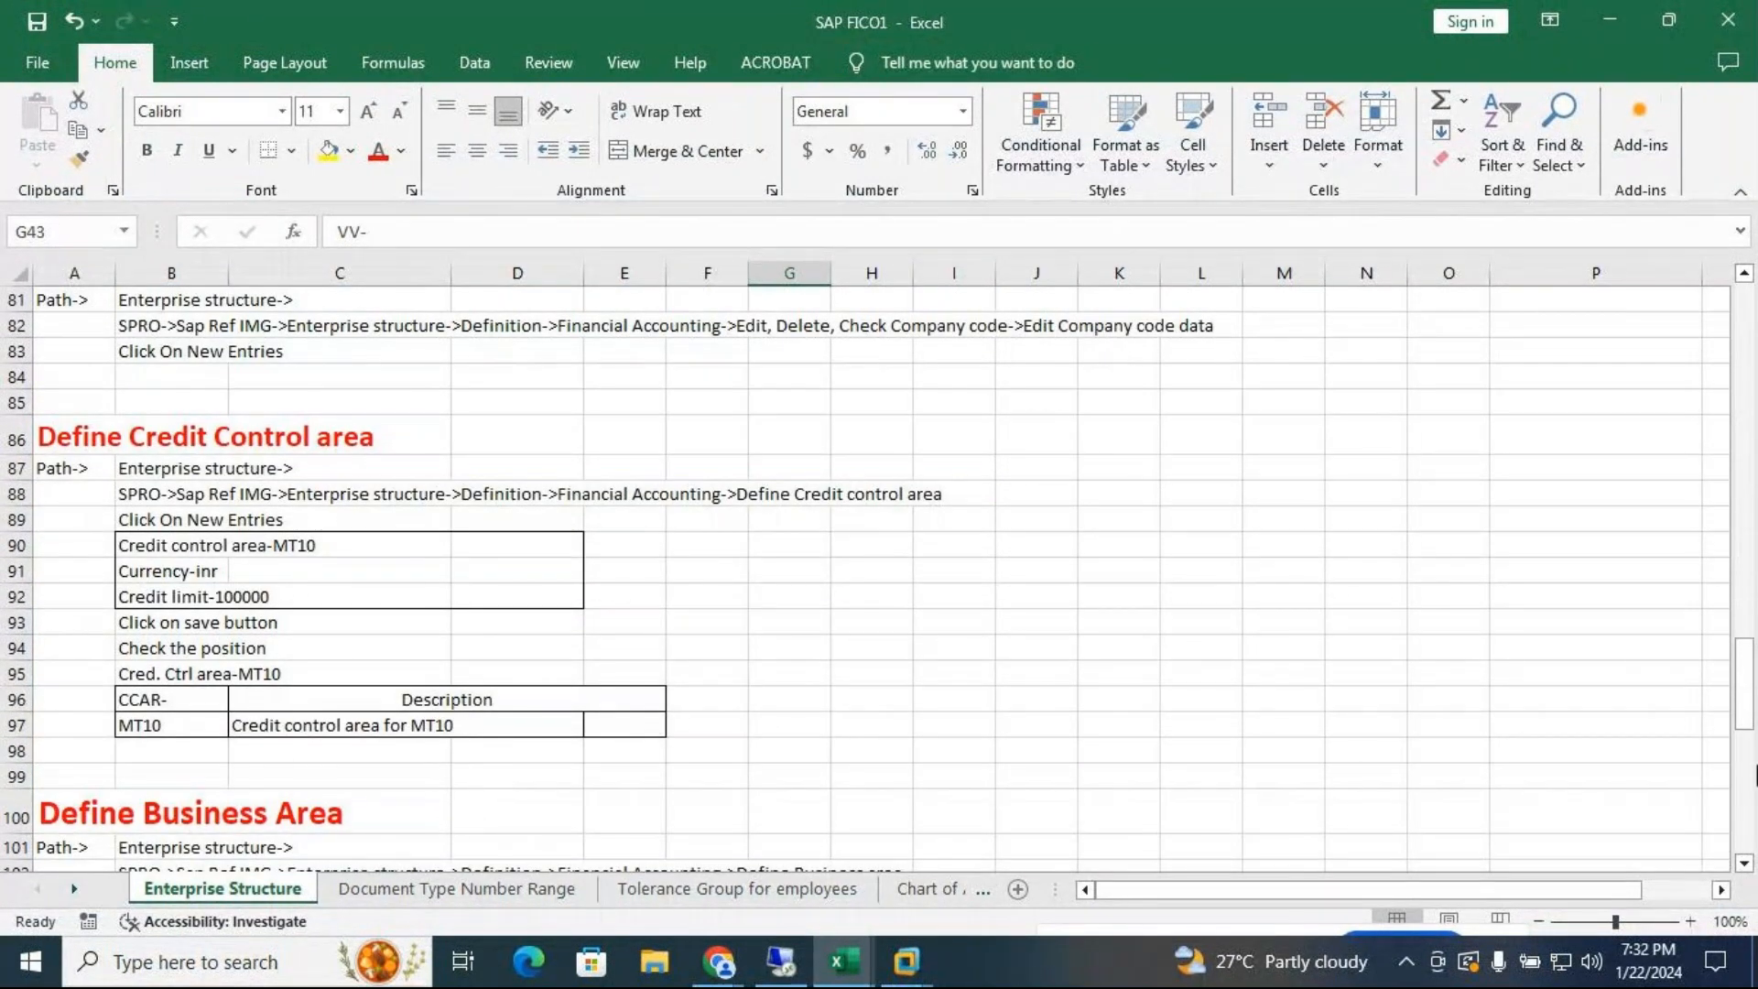
drag(1749, 739, 1754, 853)
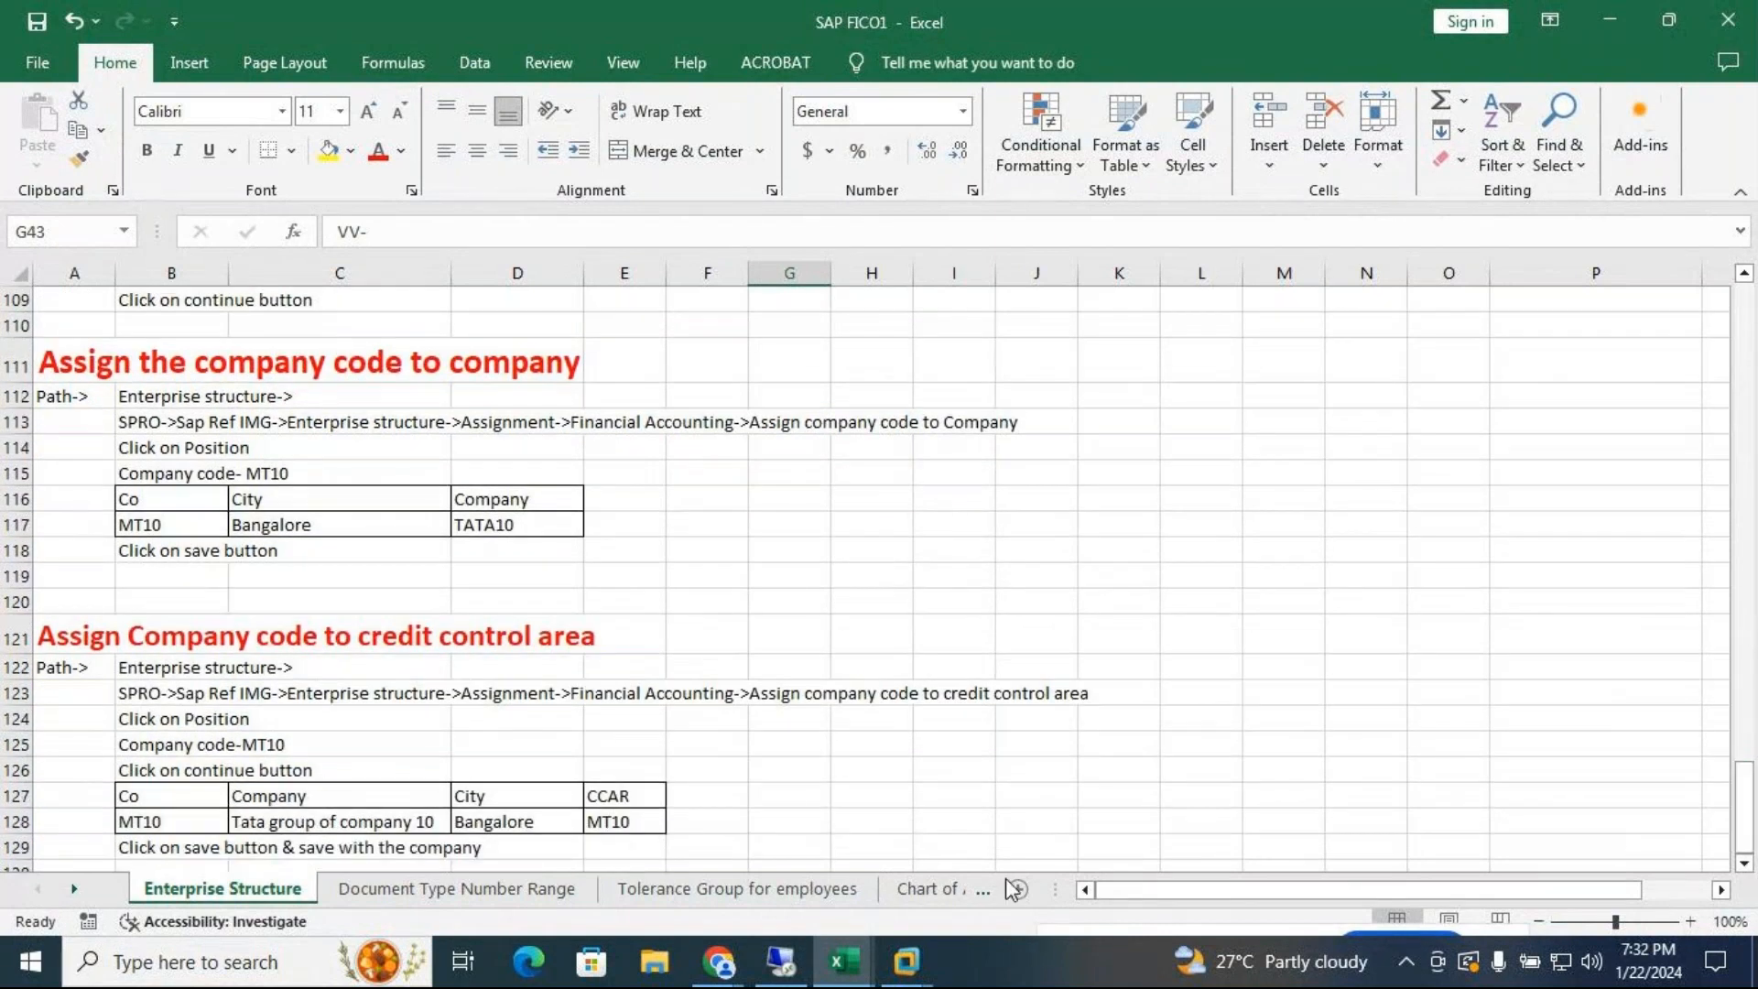
click(938, 890)
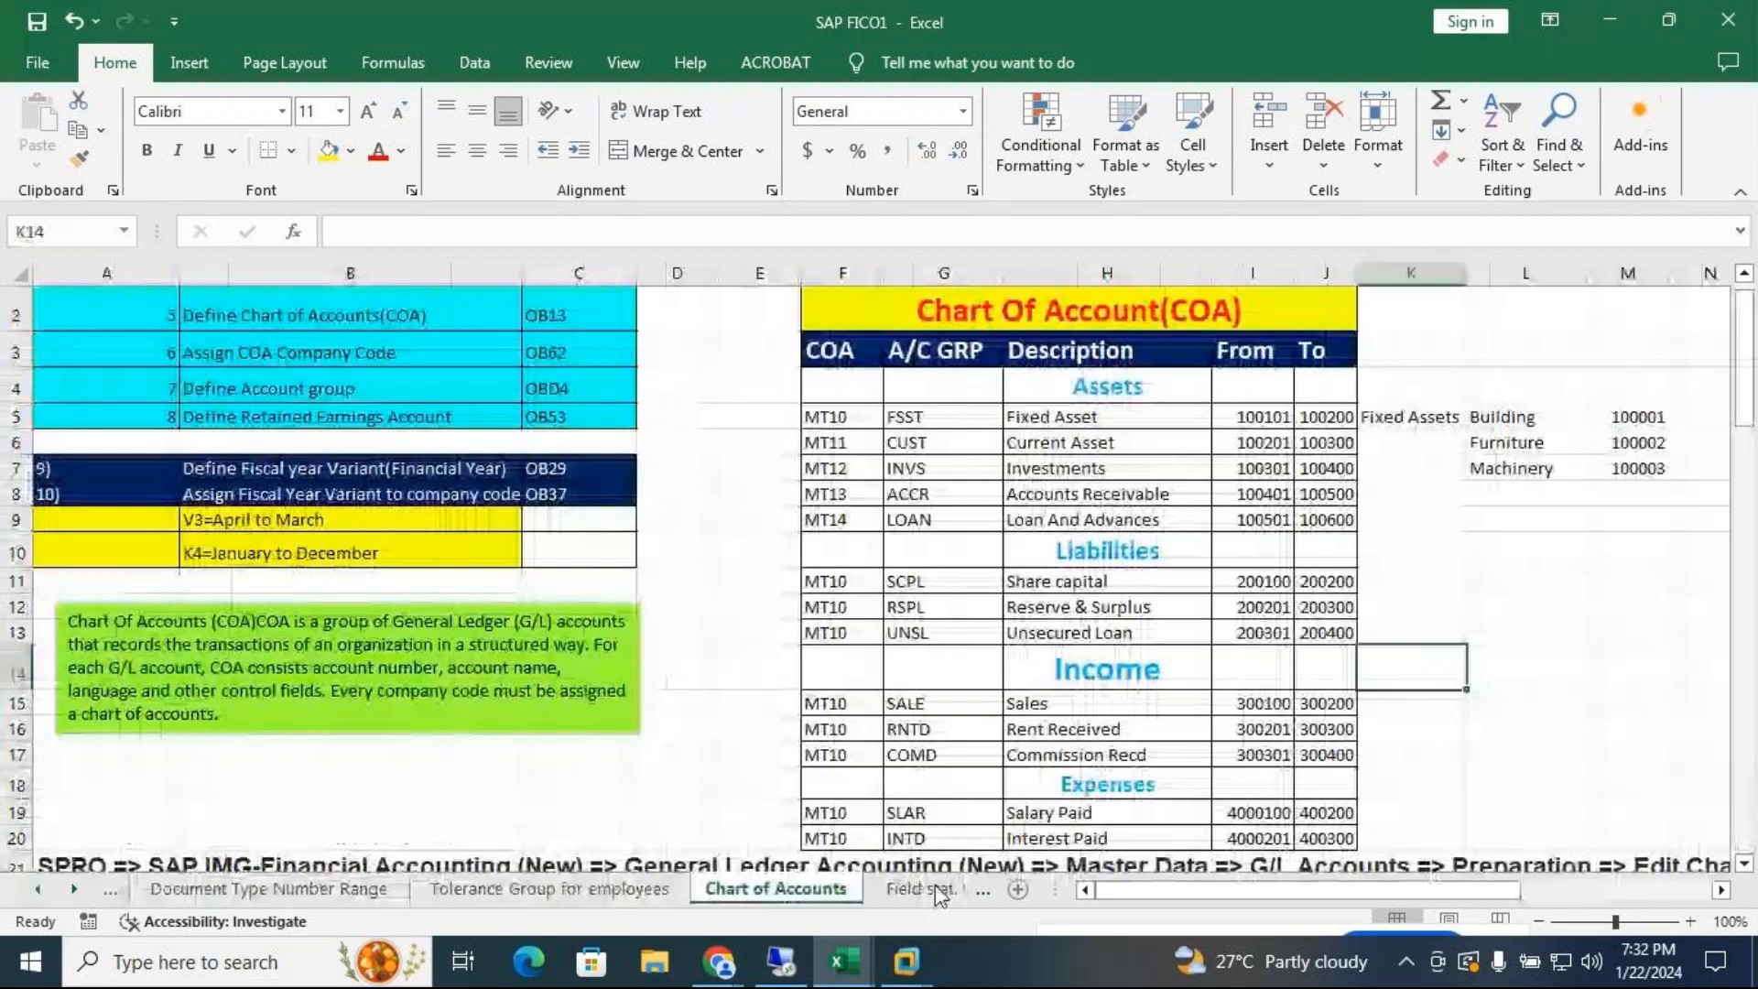
drag(1744, 367, 1755, 602)
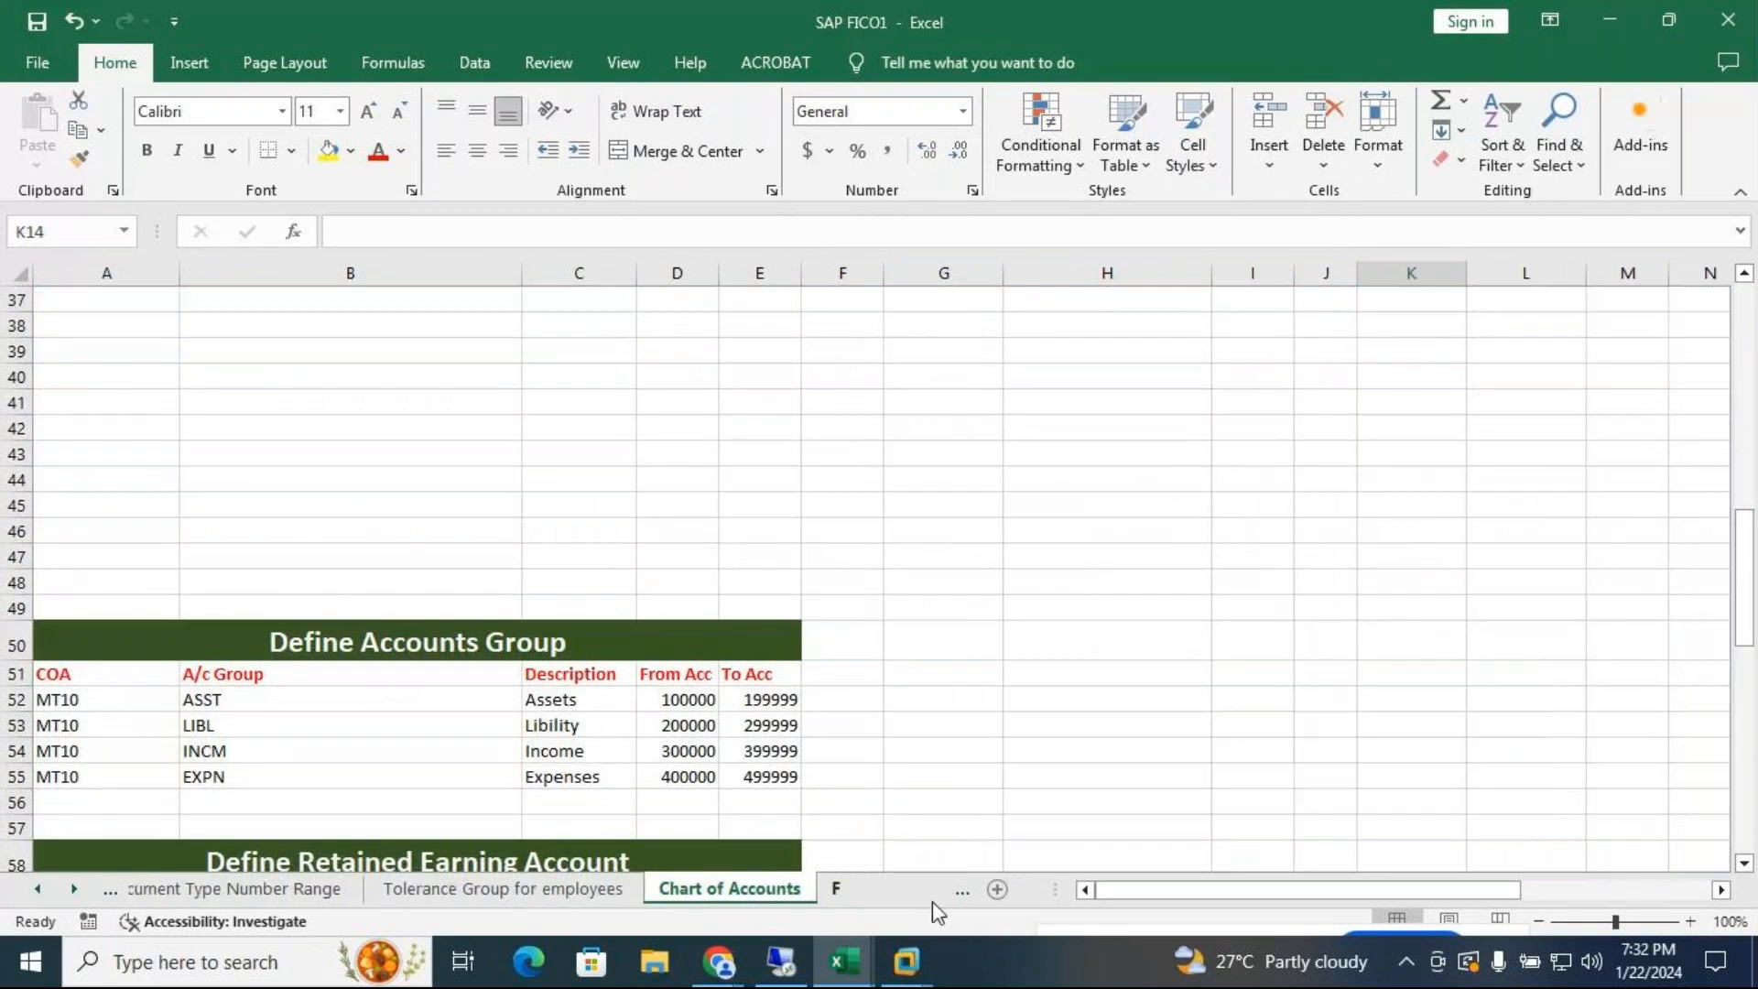
Review the field status variant sheet, then show the Document Type Number Range sheet
click(932, 897)
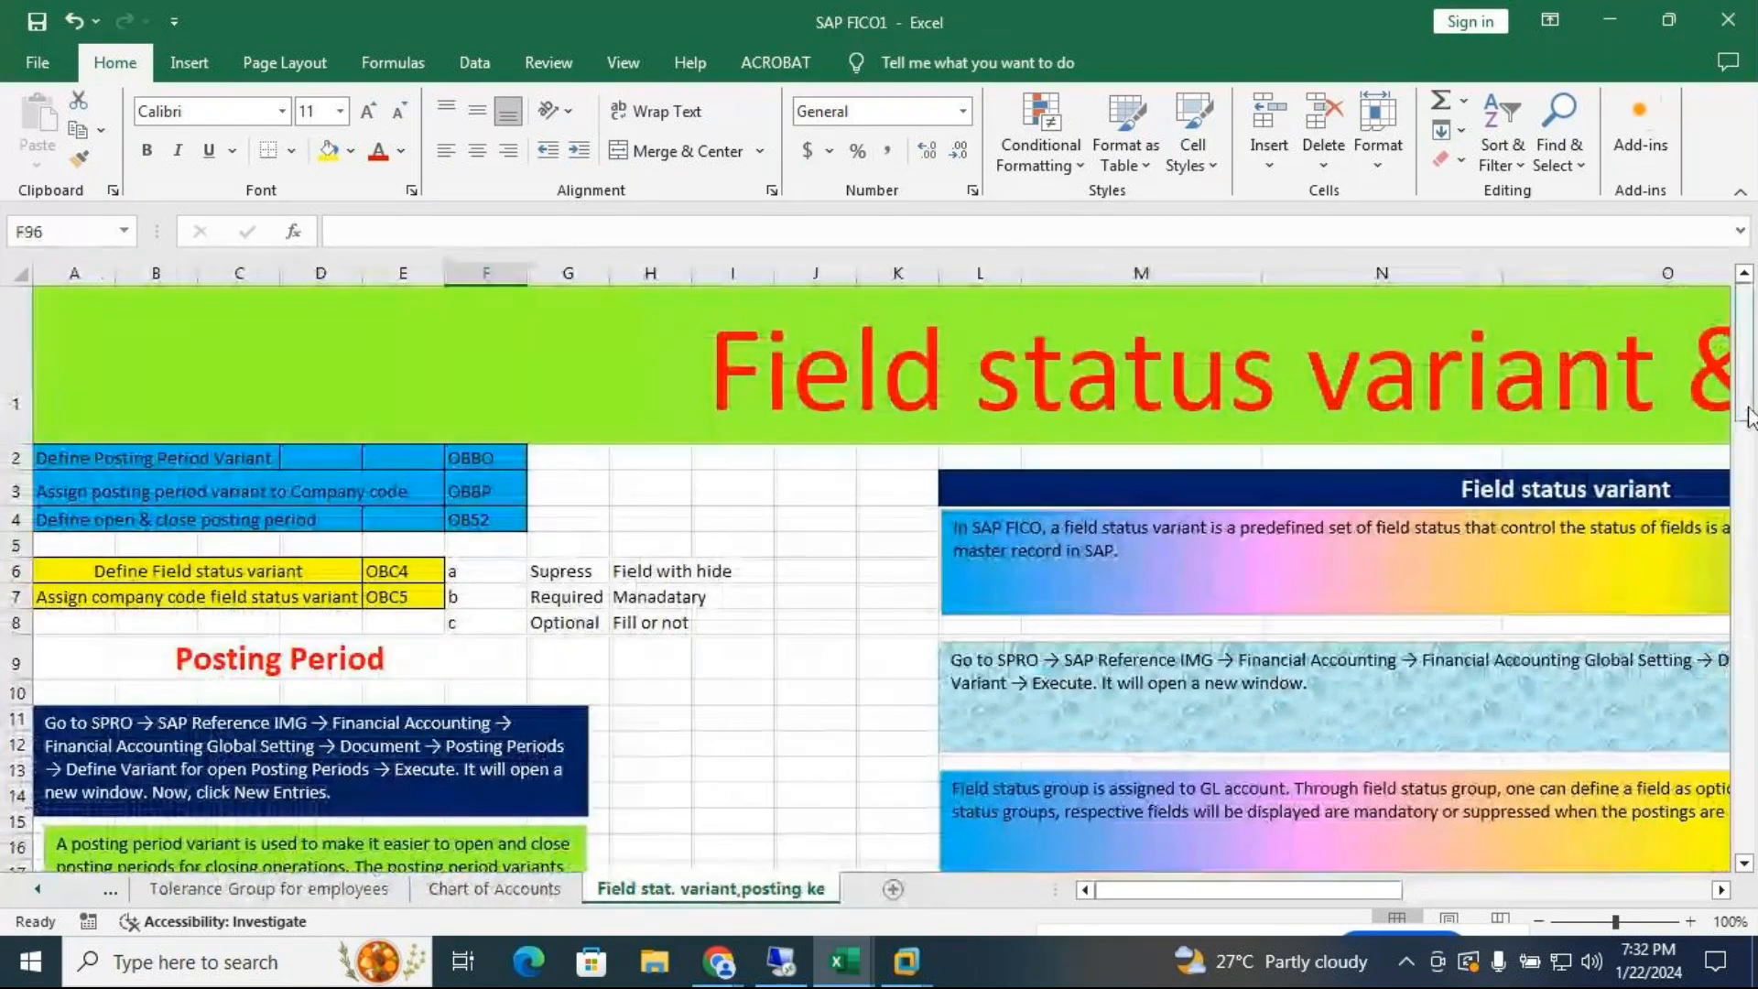
drag(1750, 416, 1755, 697)
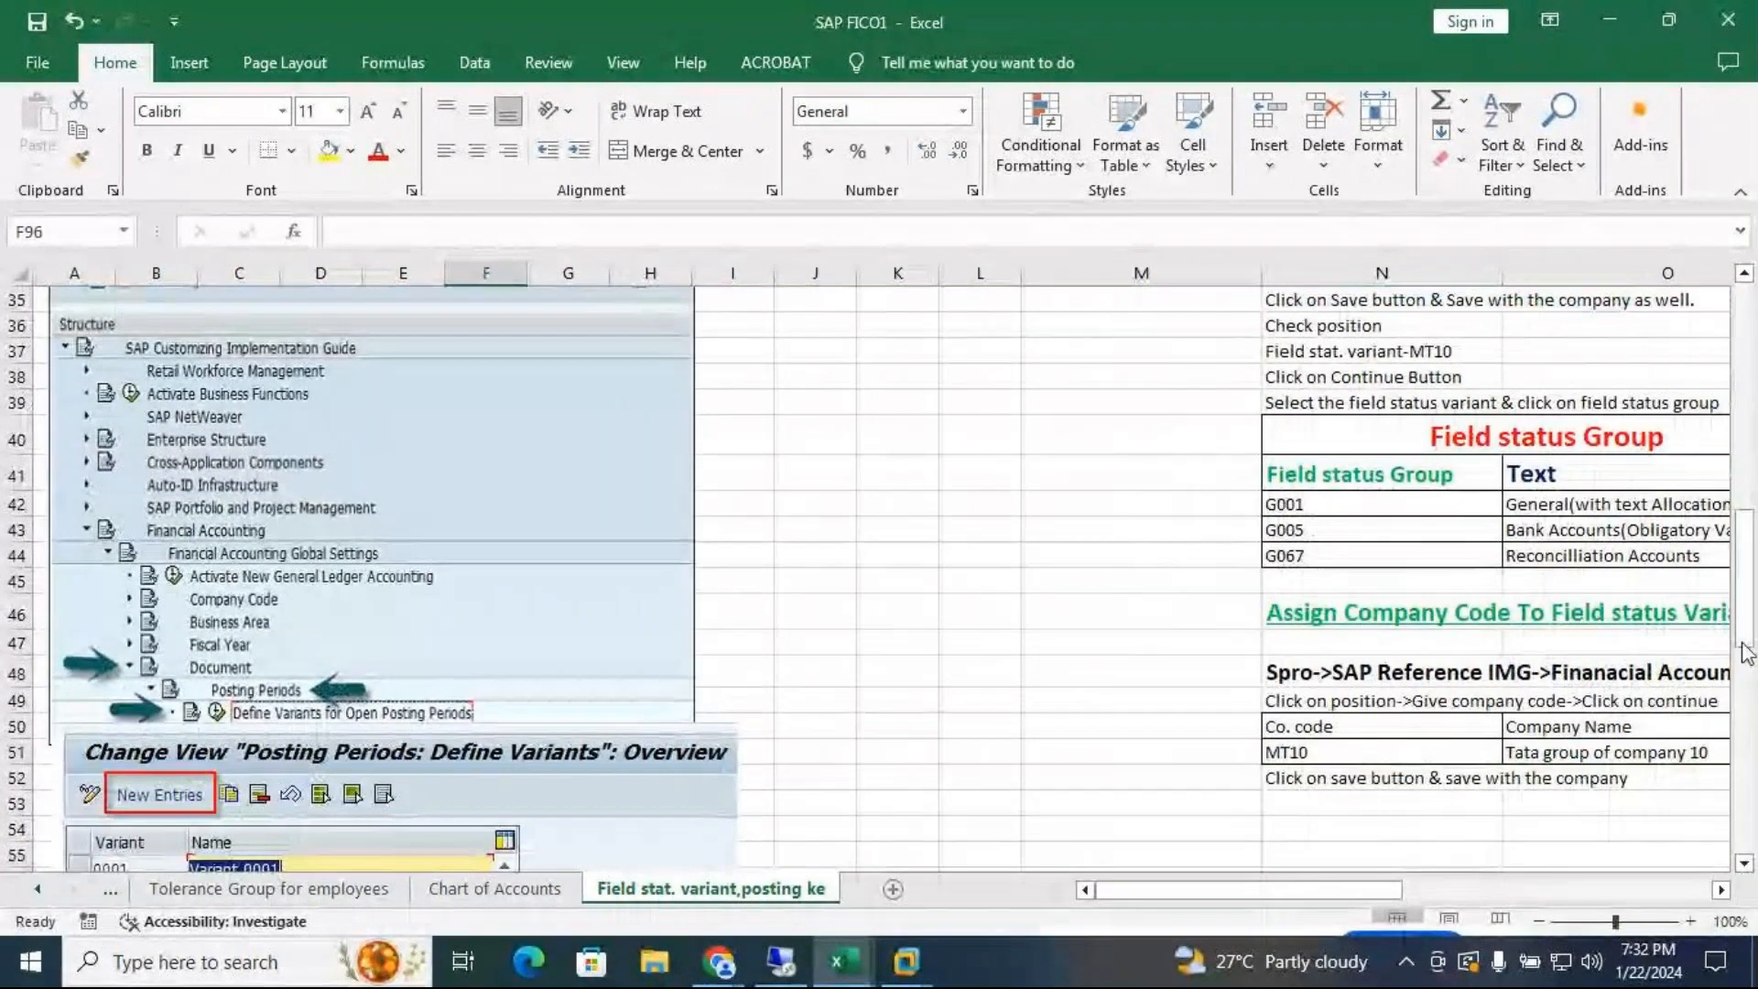
drag(1749, 628, 1742, 346)
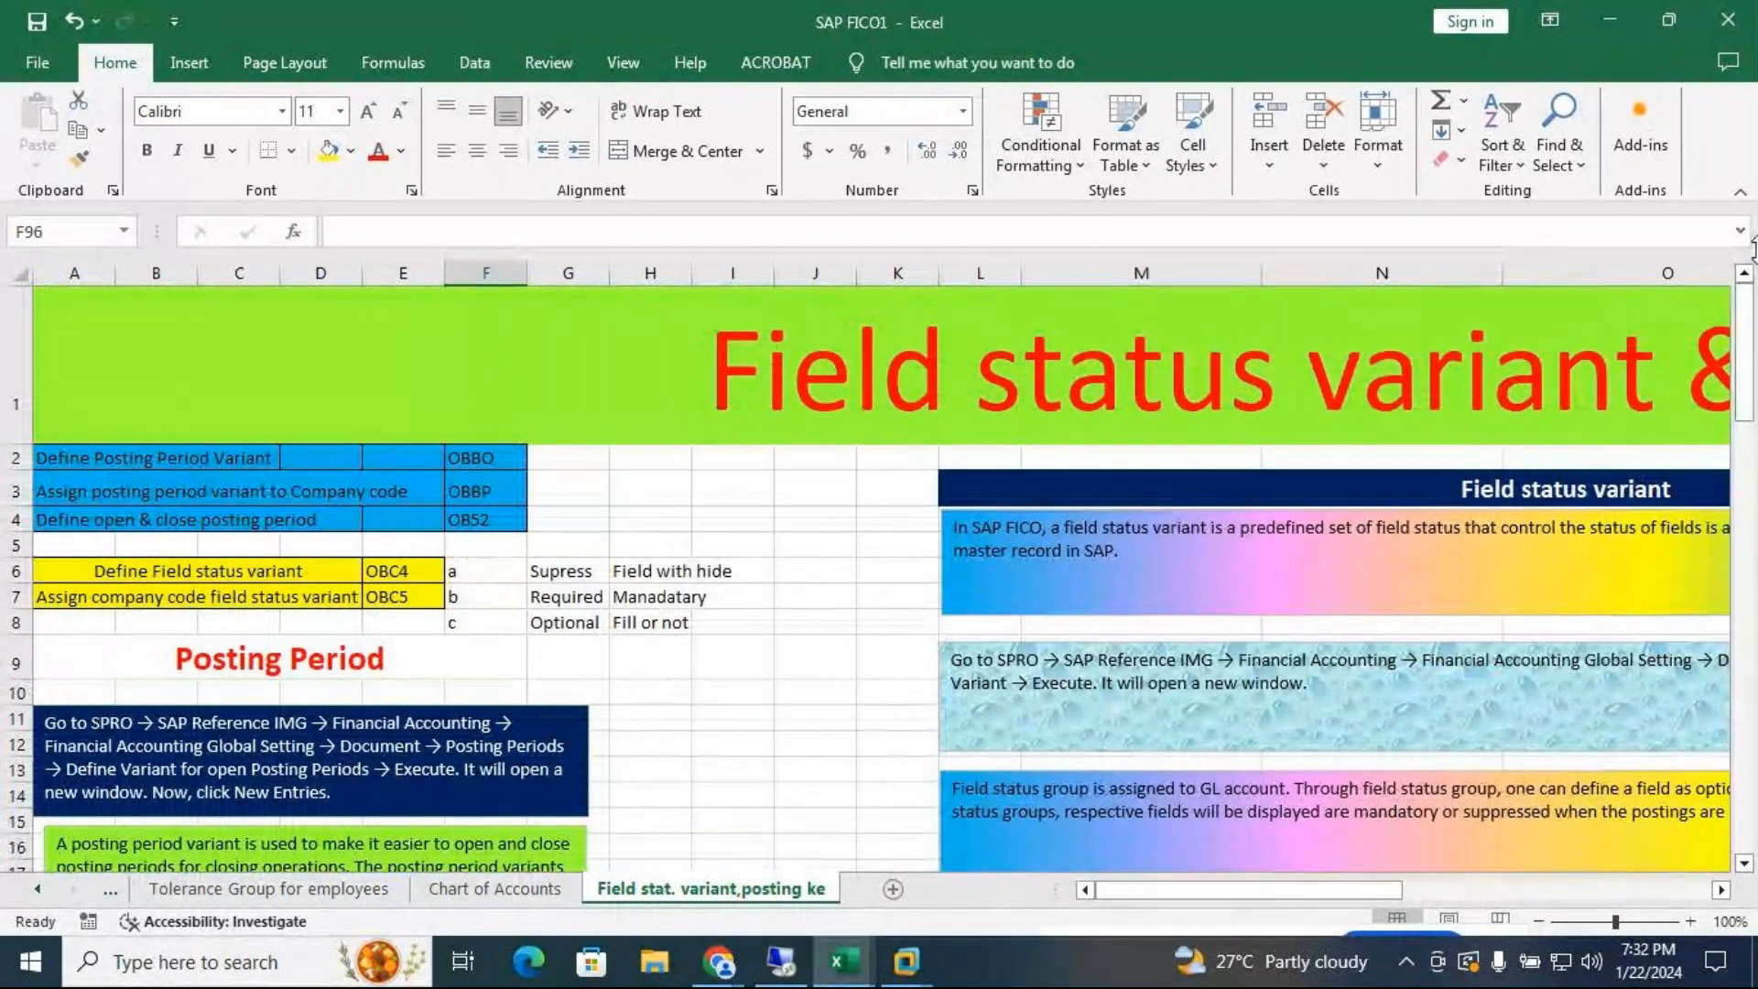
drag(1742, 346, 1747, 581)
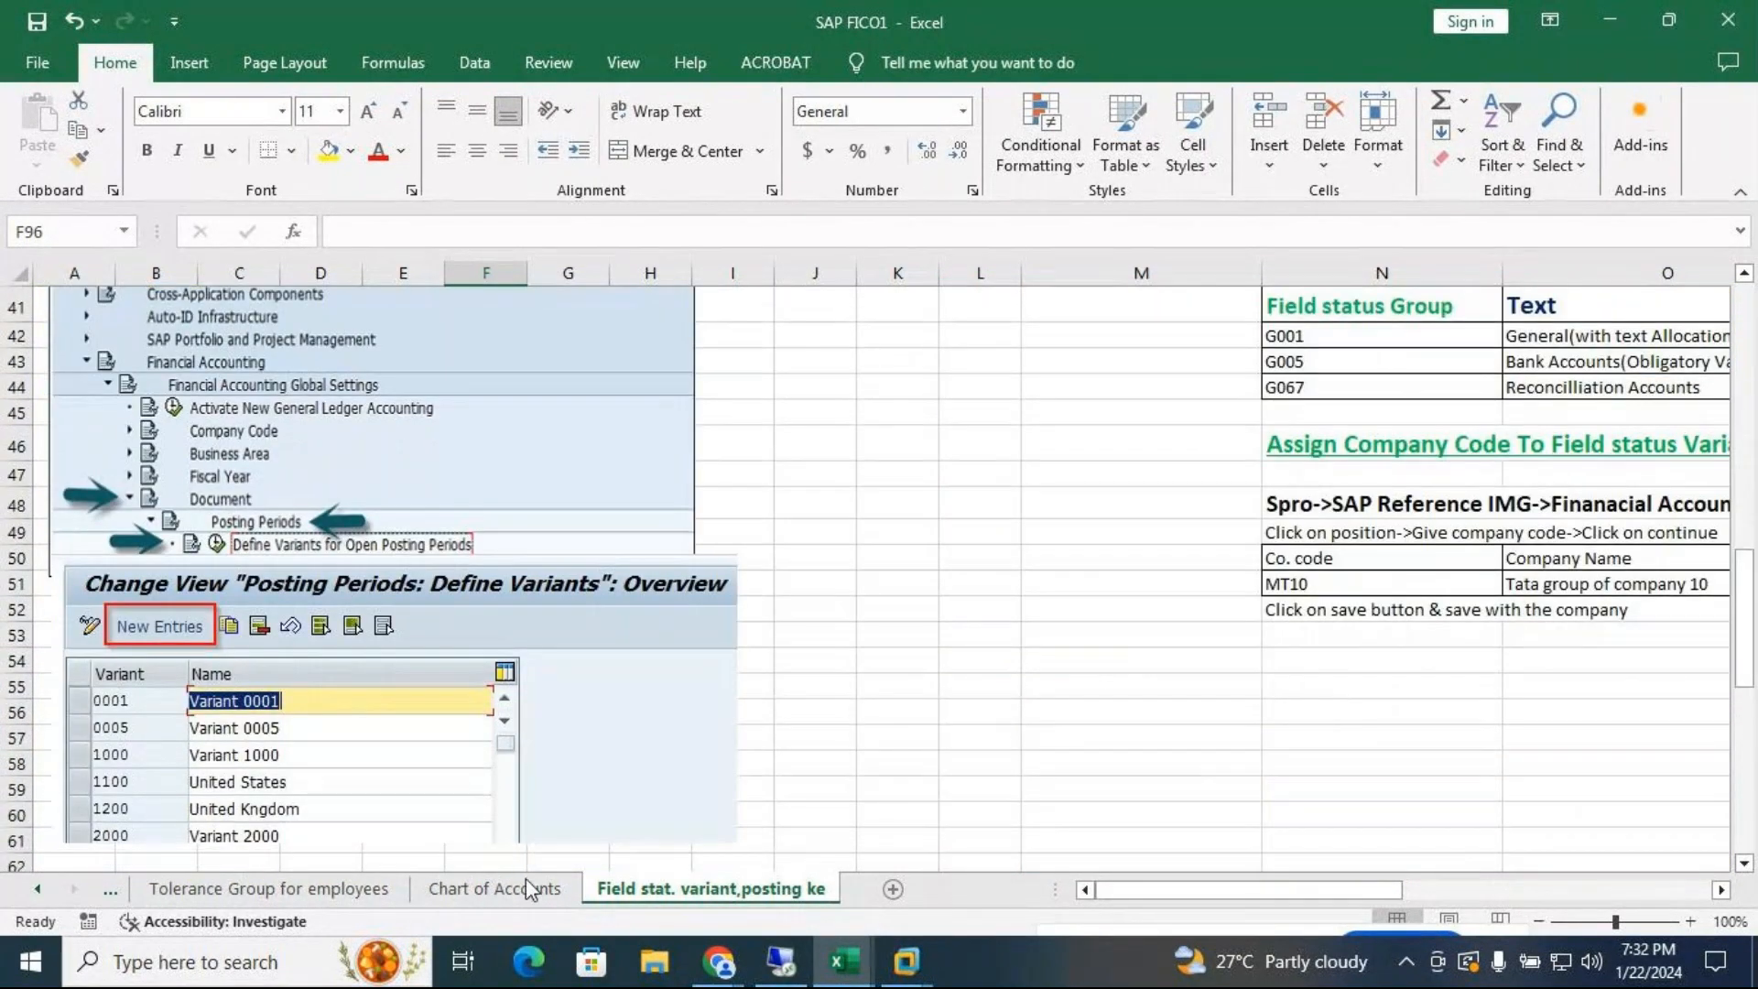
click(110, 890)
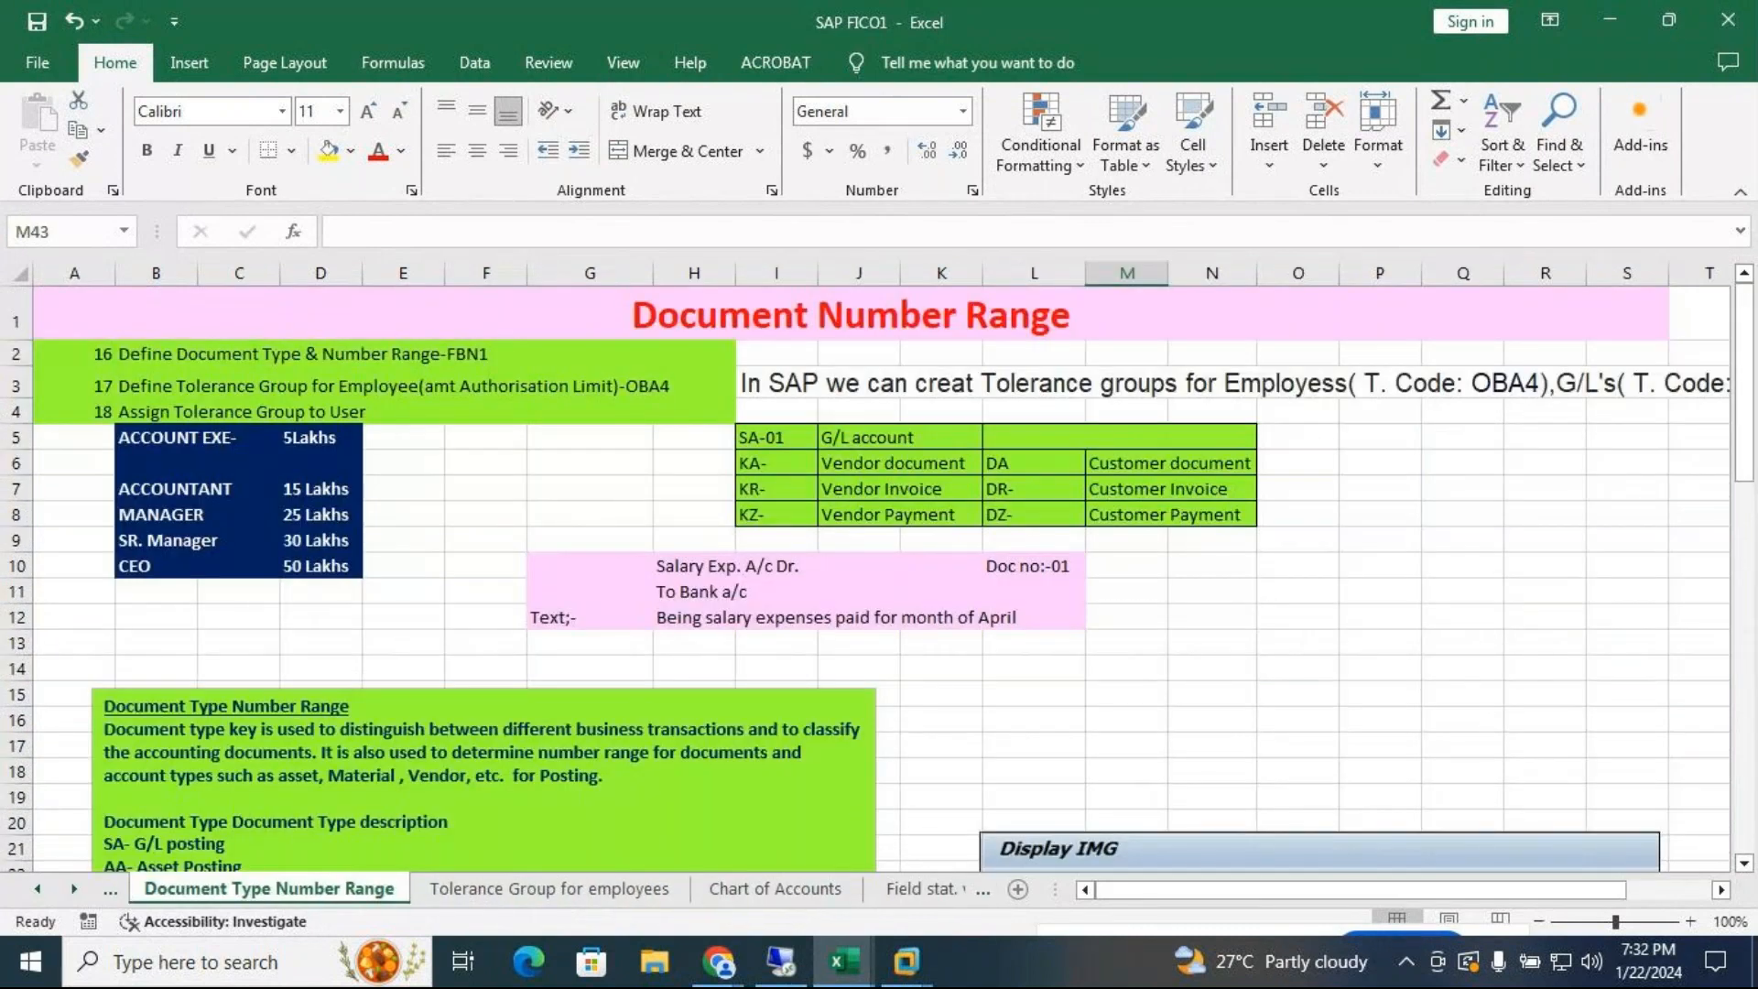
Bring the SAP ECC session forward and run /nFBN1 for accounting document number ranges
click(906, 961)
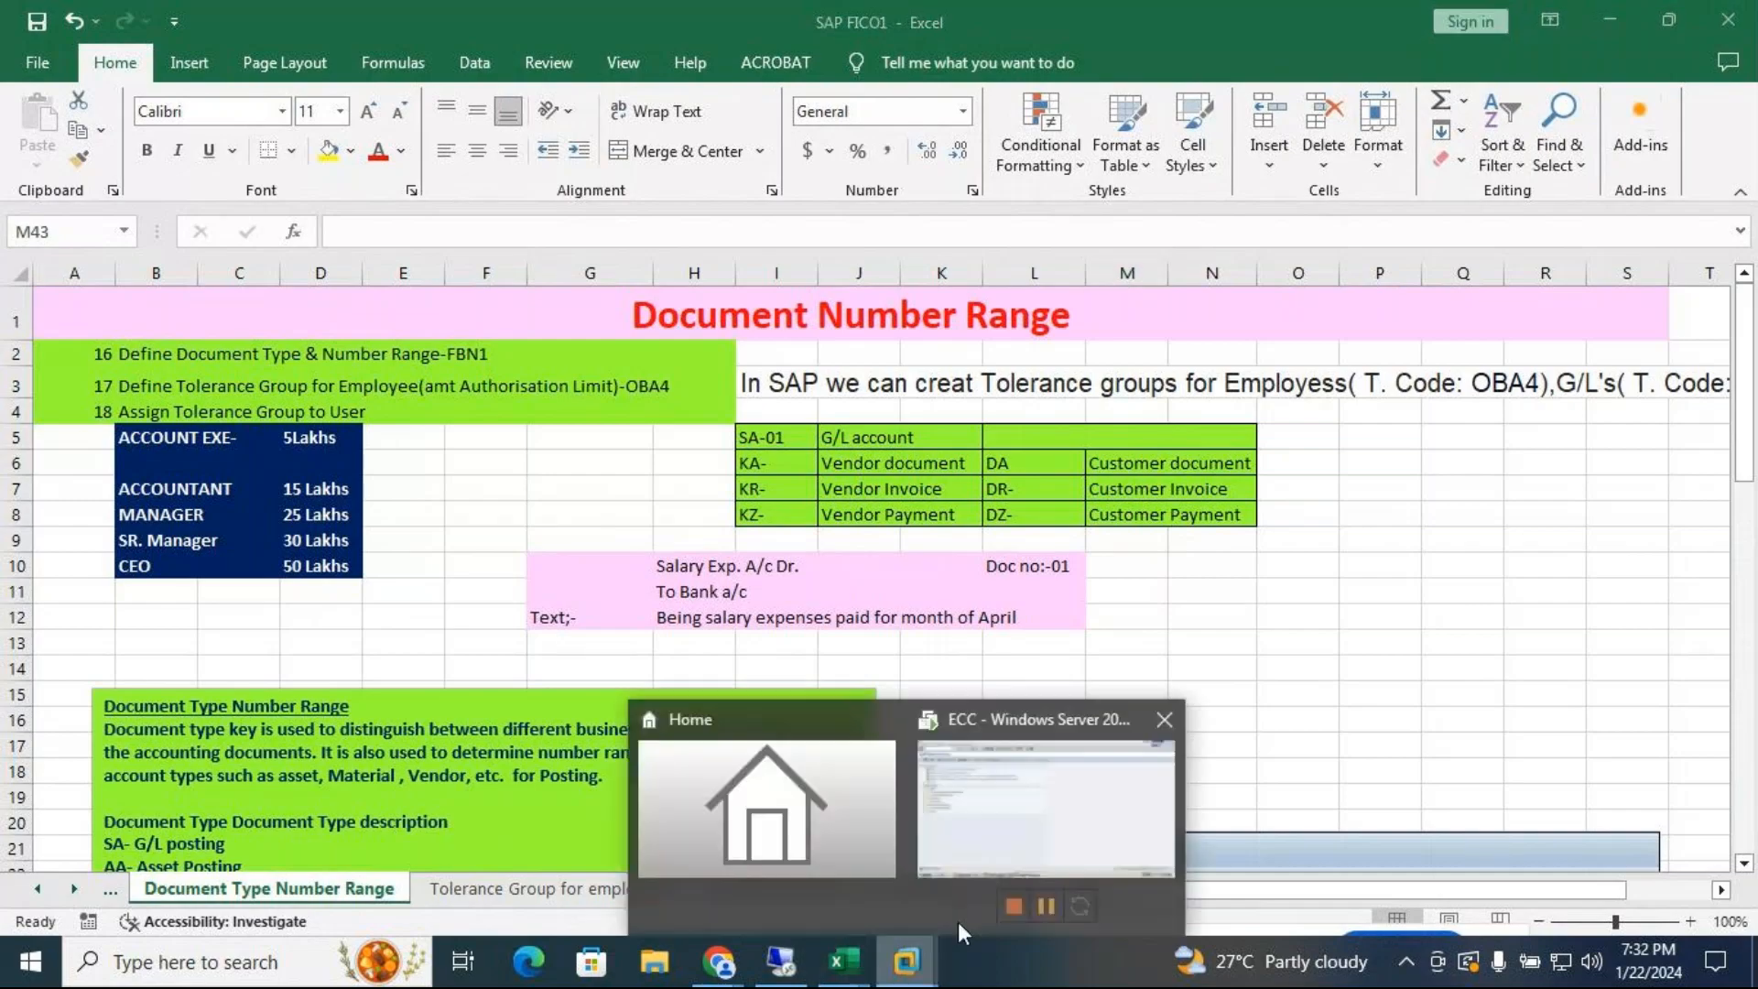
click(1064, 822)
text(/nfbn1)
key(Return)
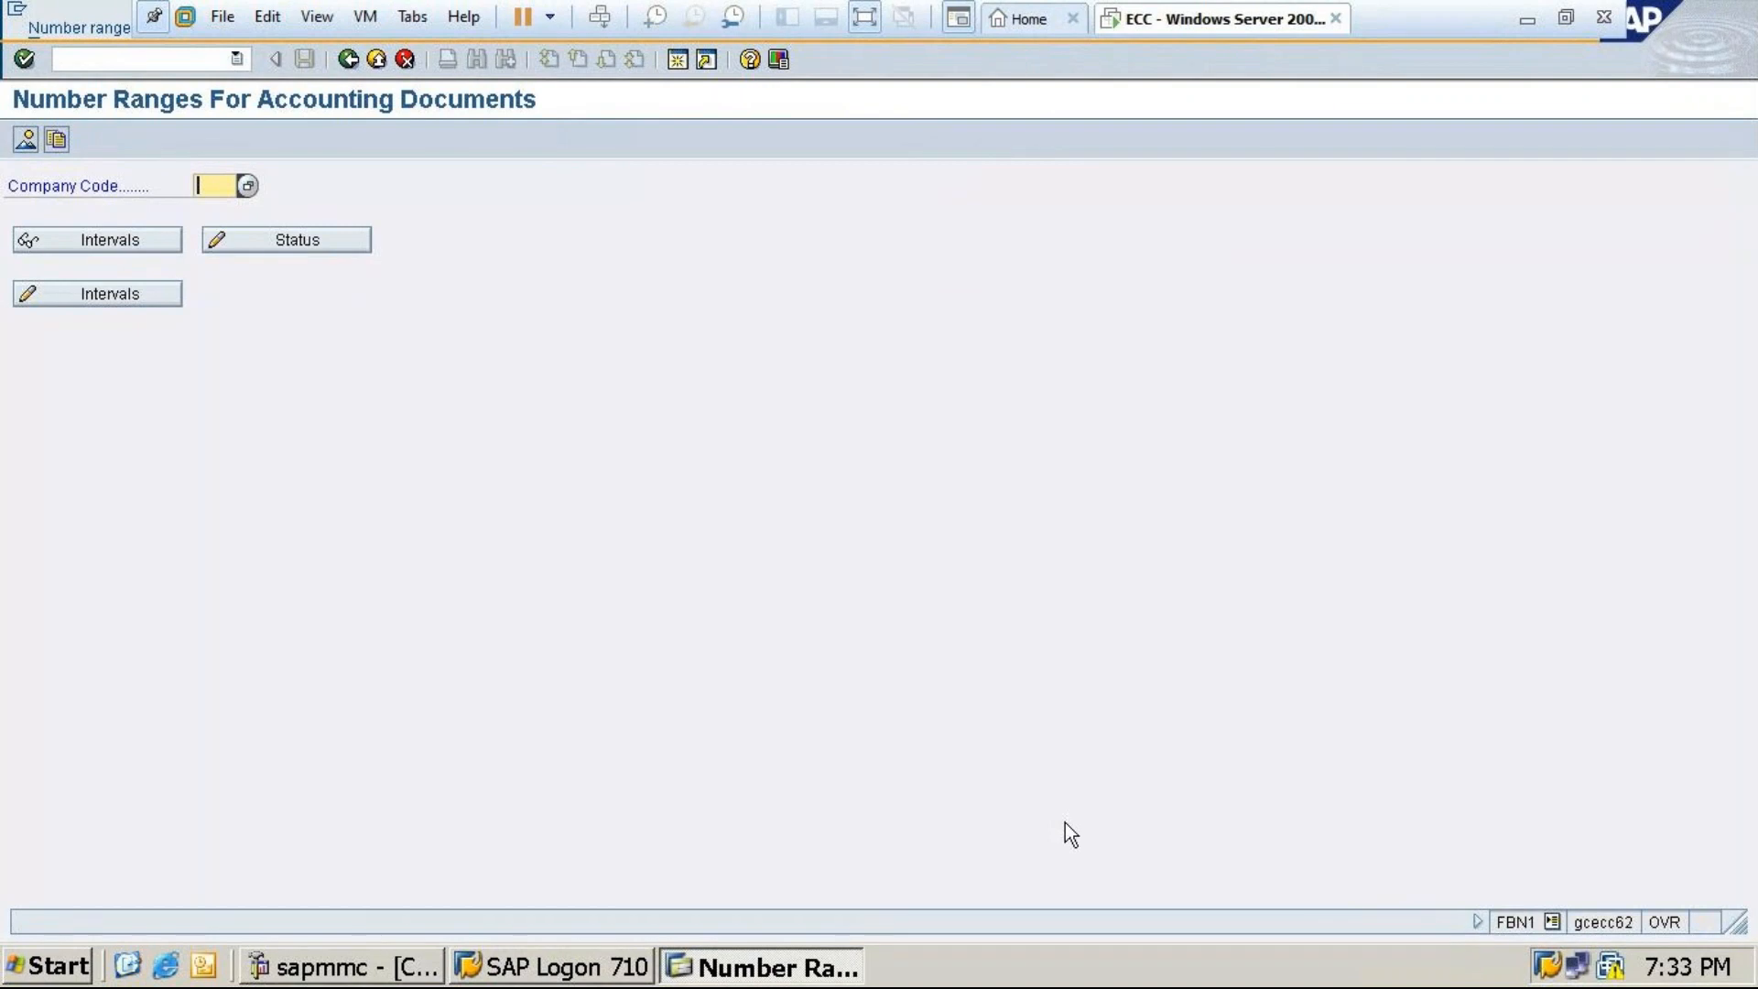
Display company code 0001's number range intervals, then back out to SAP Easy Access
text(m)
key(BackSpace)
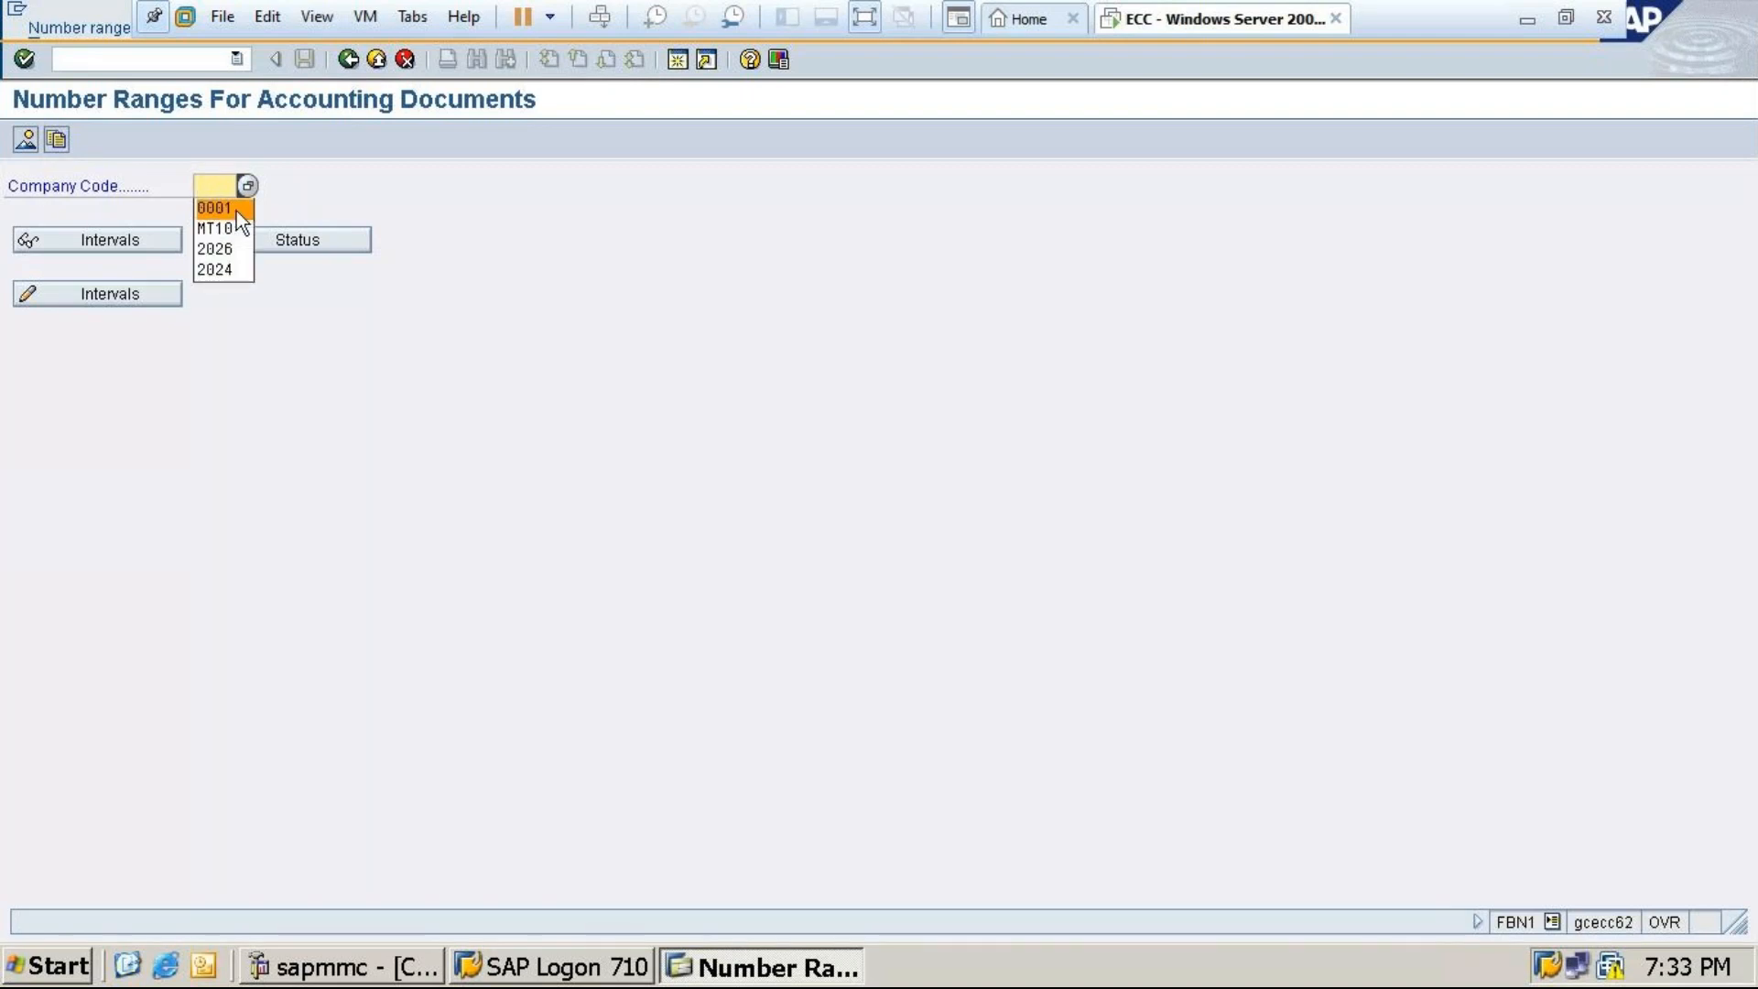
click(236, 211)
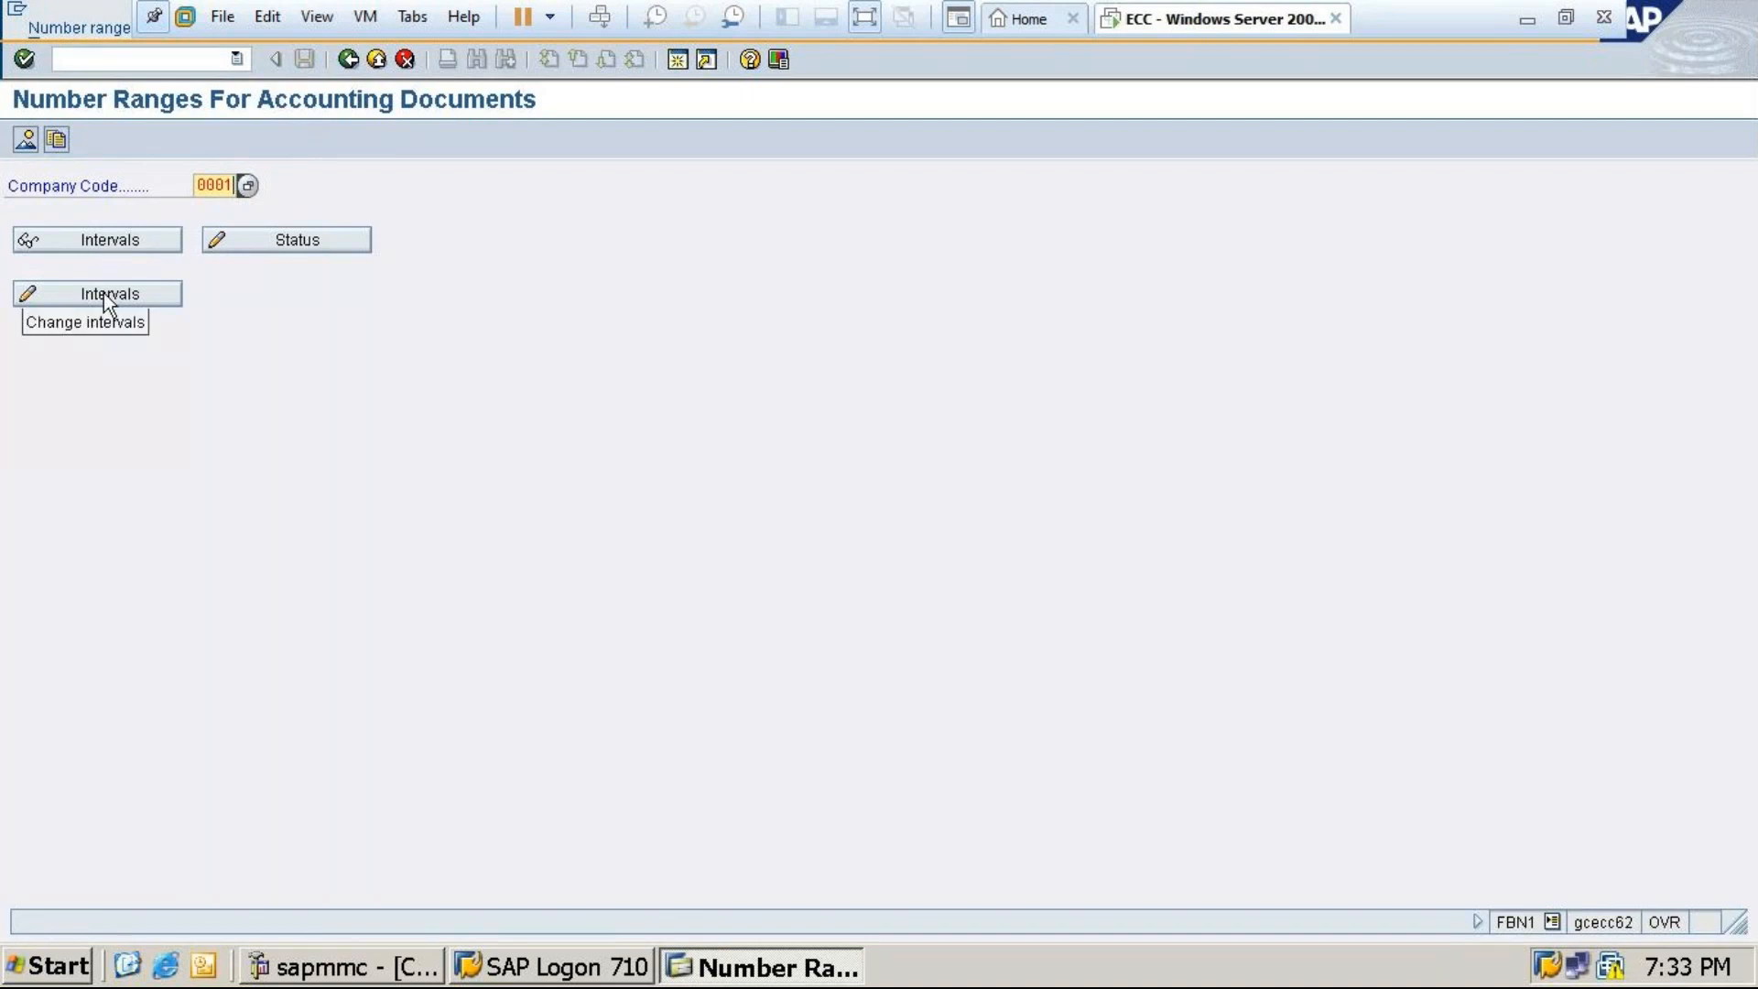
click(106, 240)
click(24, 318)
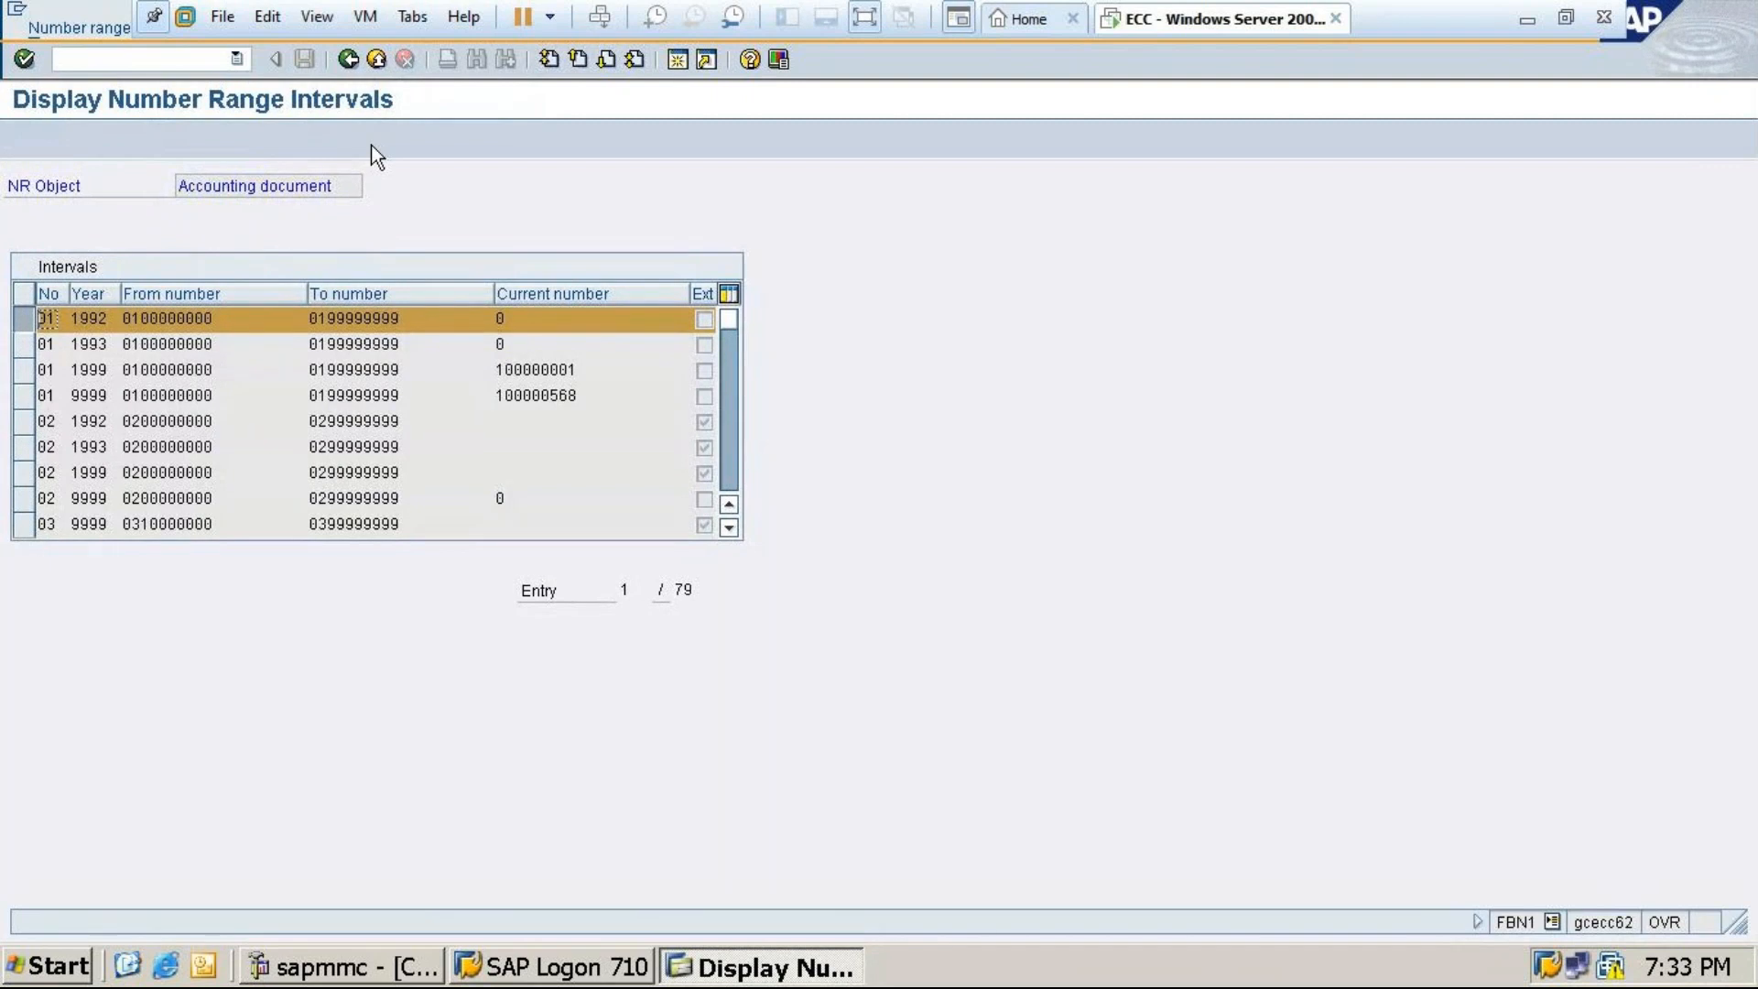
click(347, 60)
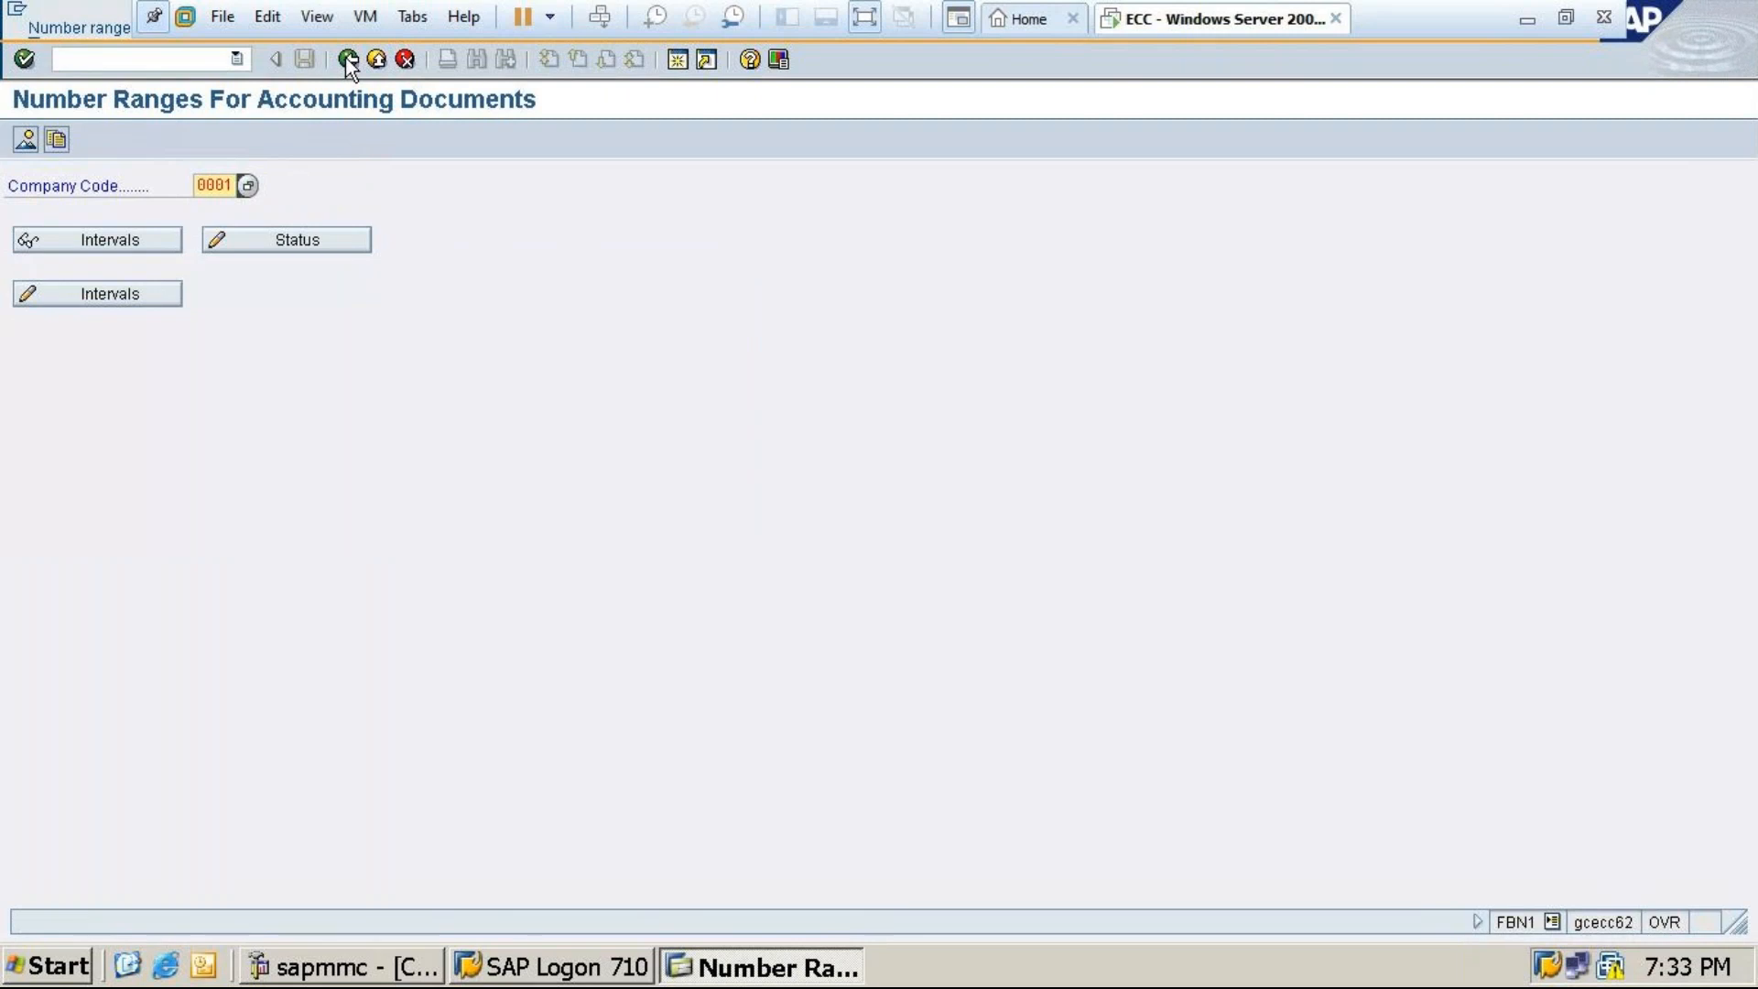
click(348, 59)
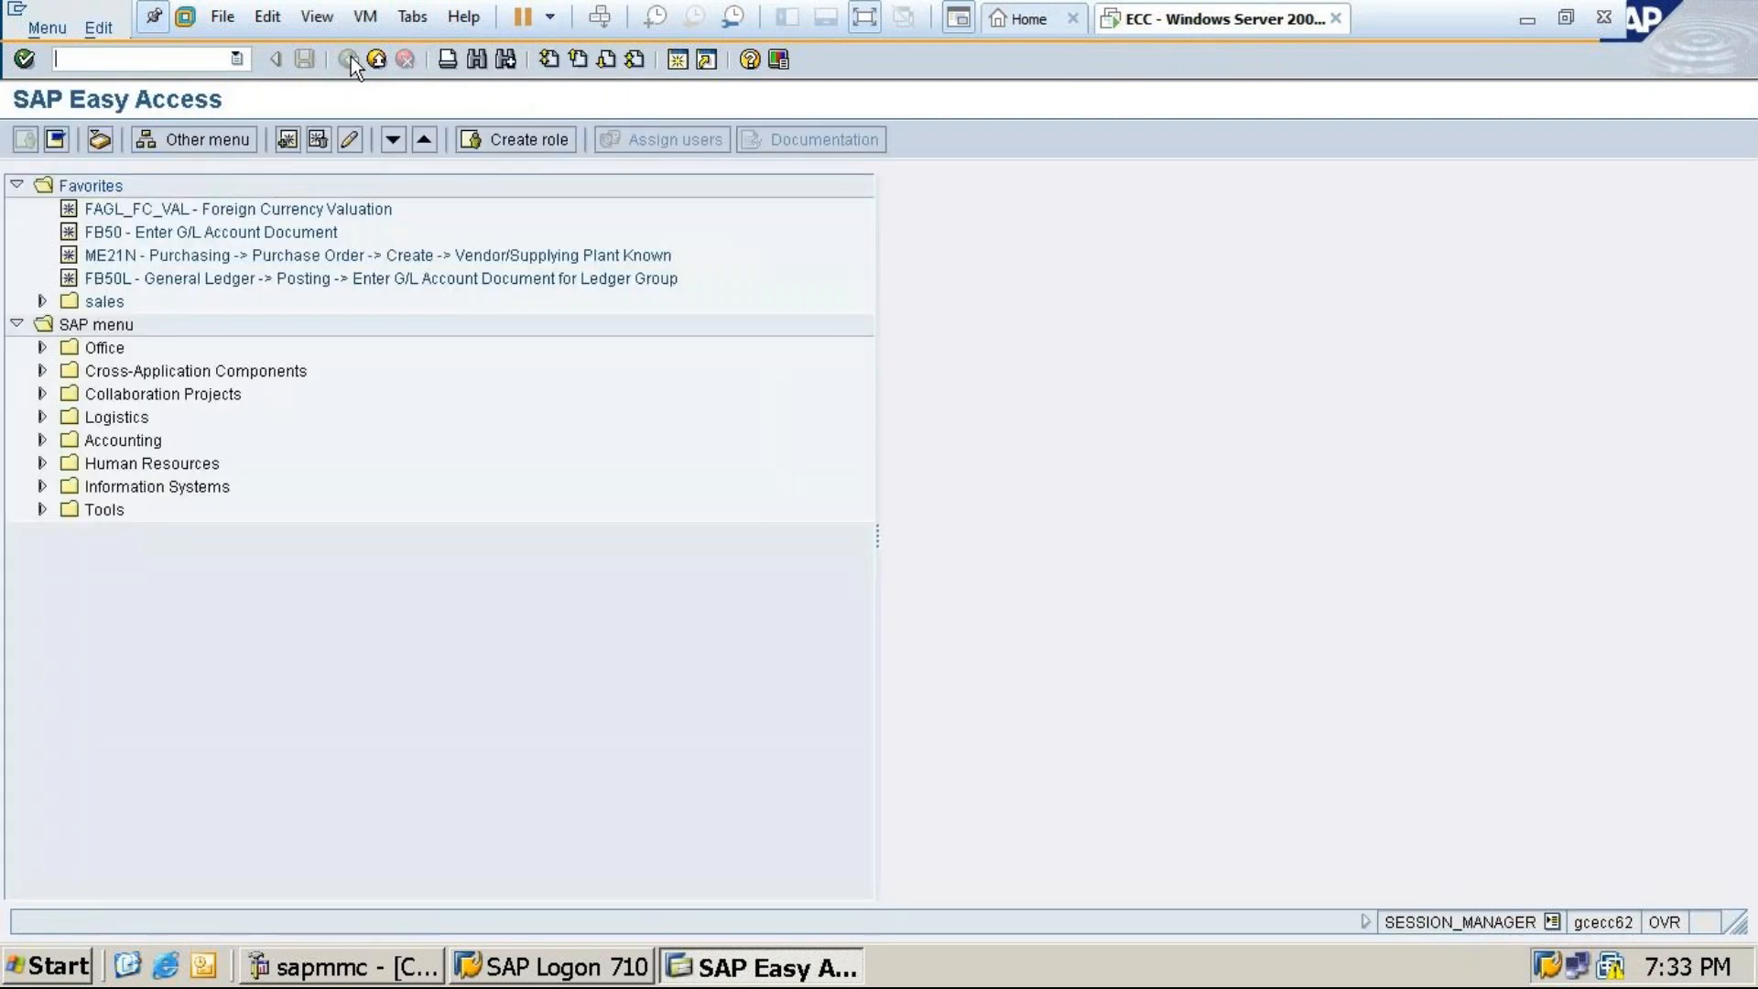
Review the T-code list in the SAP FICO workbook, then return to the ECC session and enter spro
click(1523, 15)
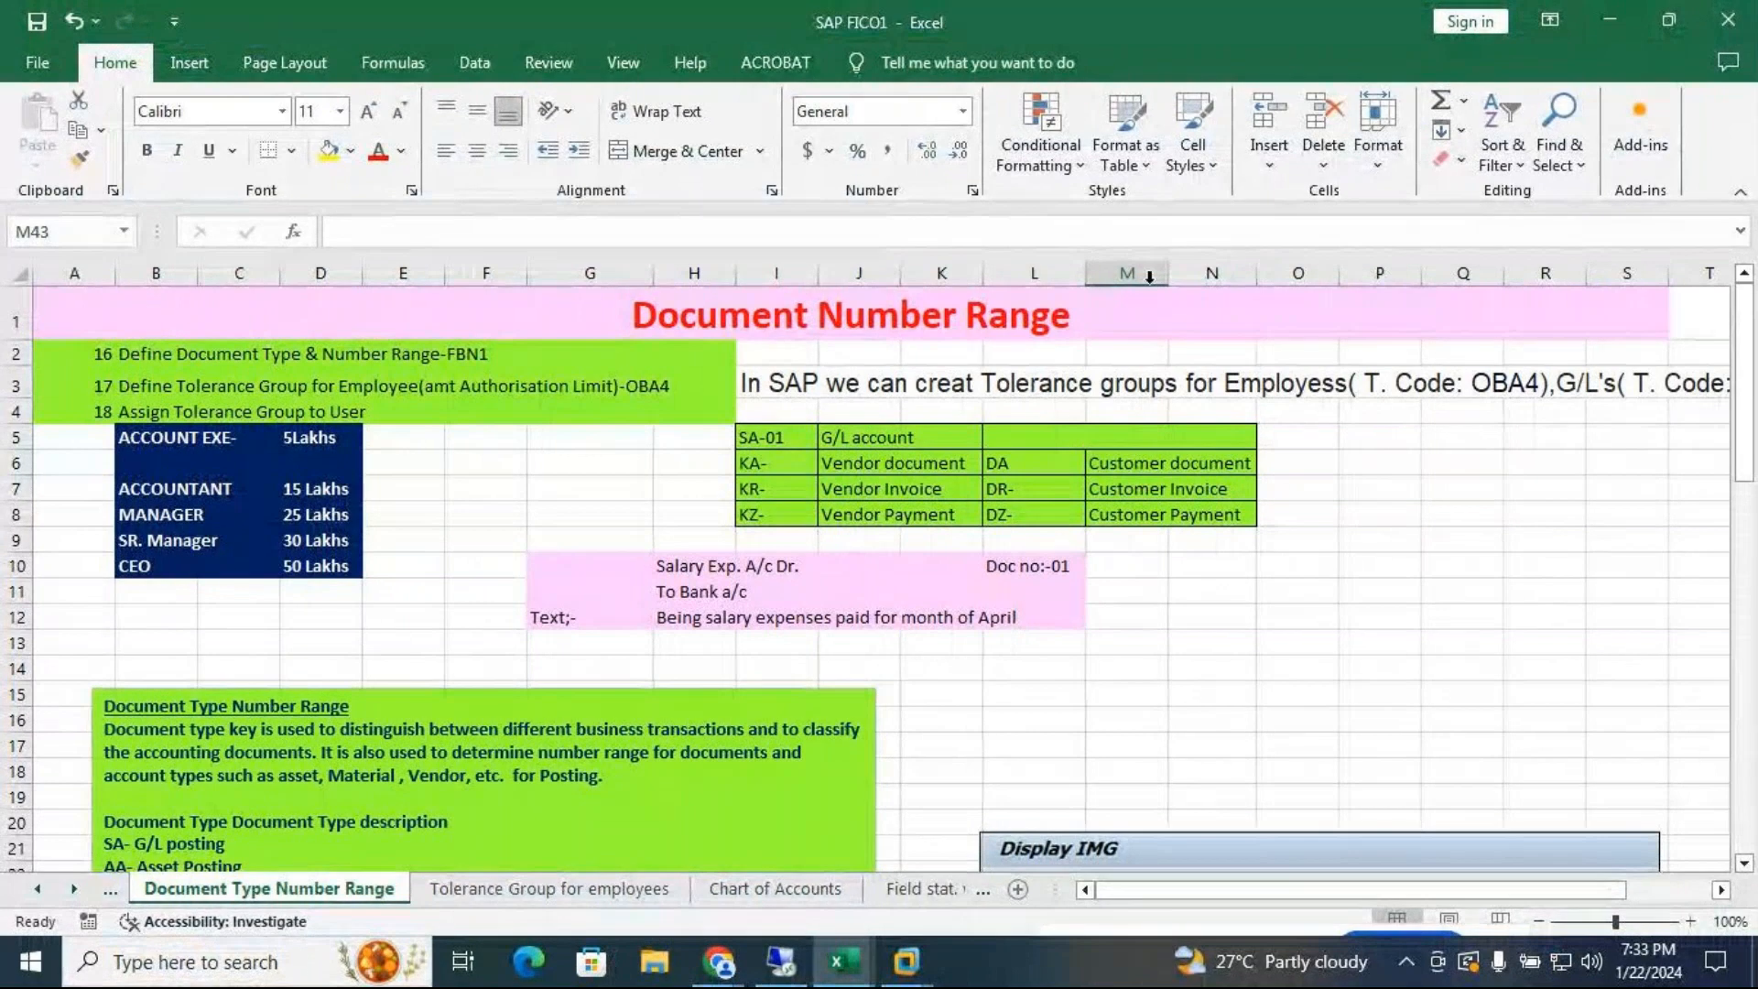
click(1610, 20)
click(906, 962)
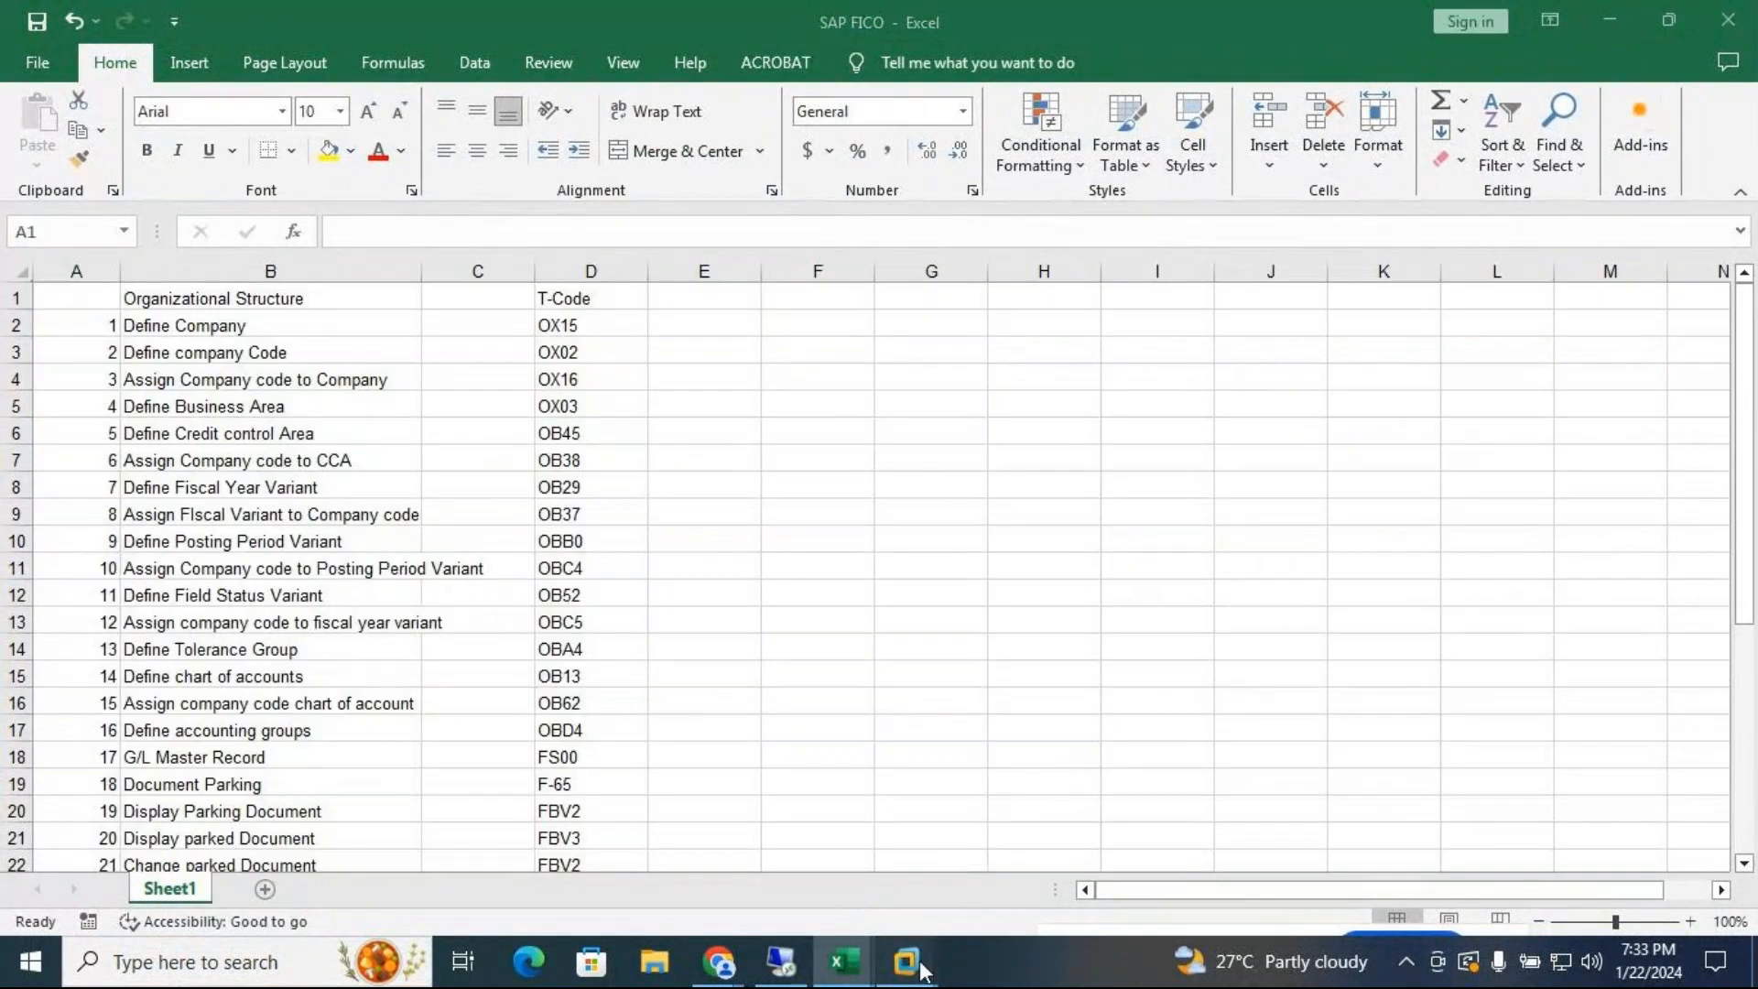
click(1063, 817)
text(spro)
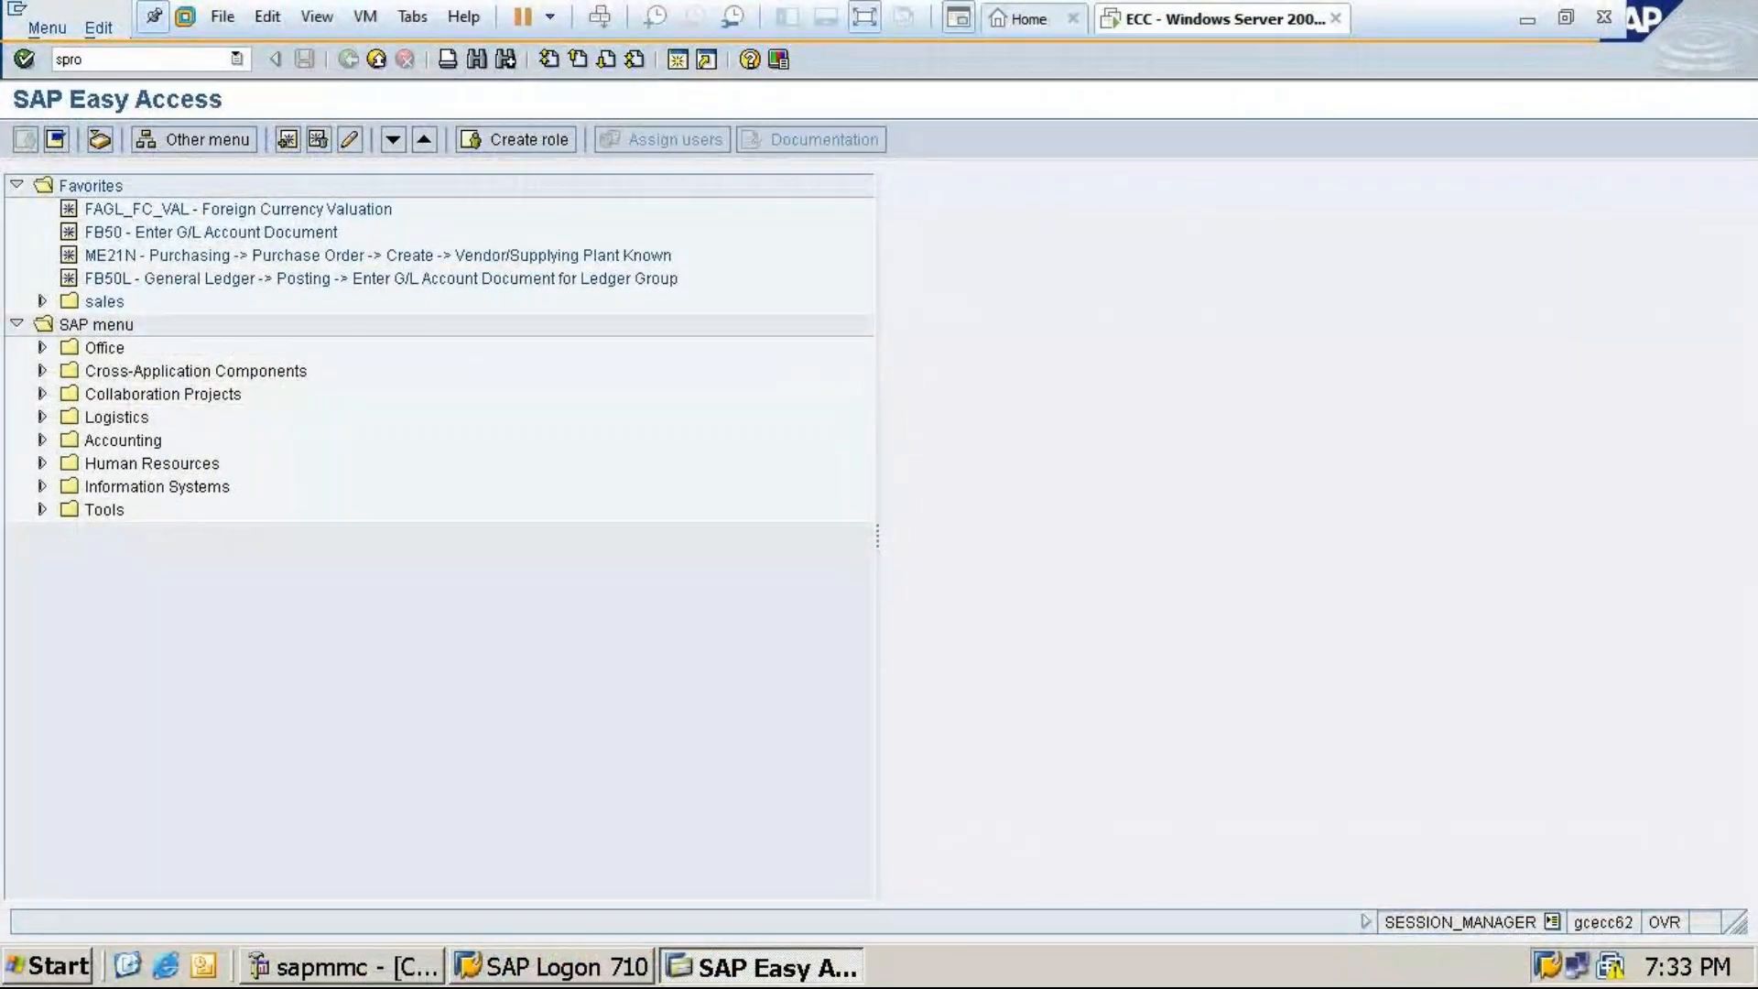
In SPRO's Reference IMG, drill to Document Number Ranges > Entry View and run Copy to Company Code
key(Return)
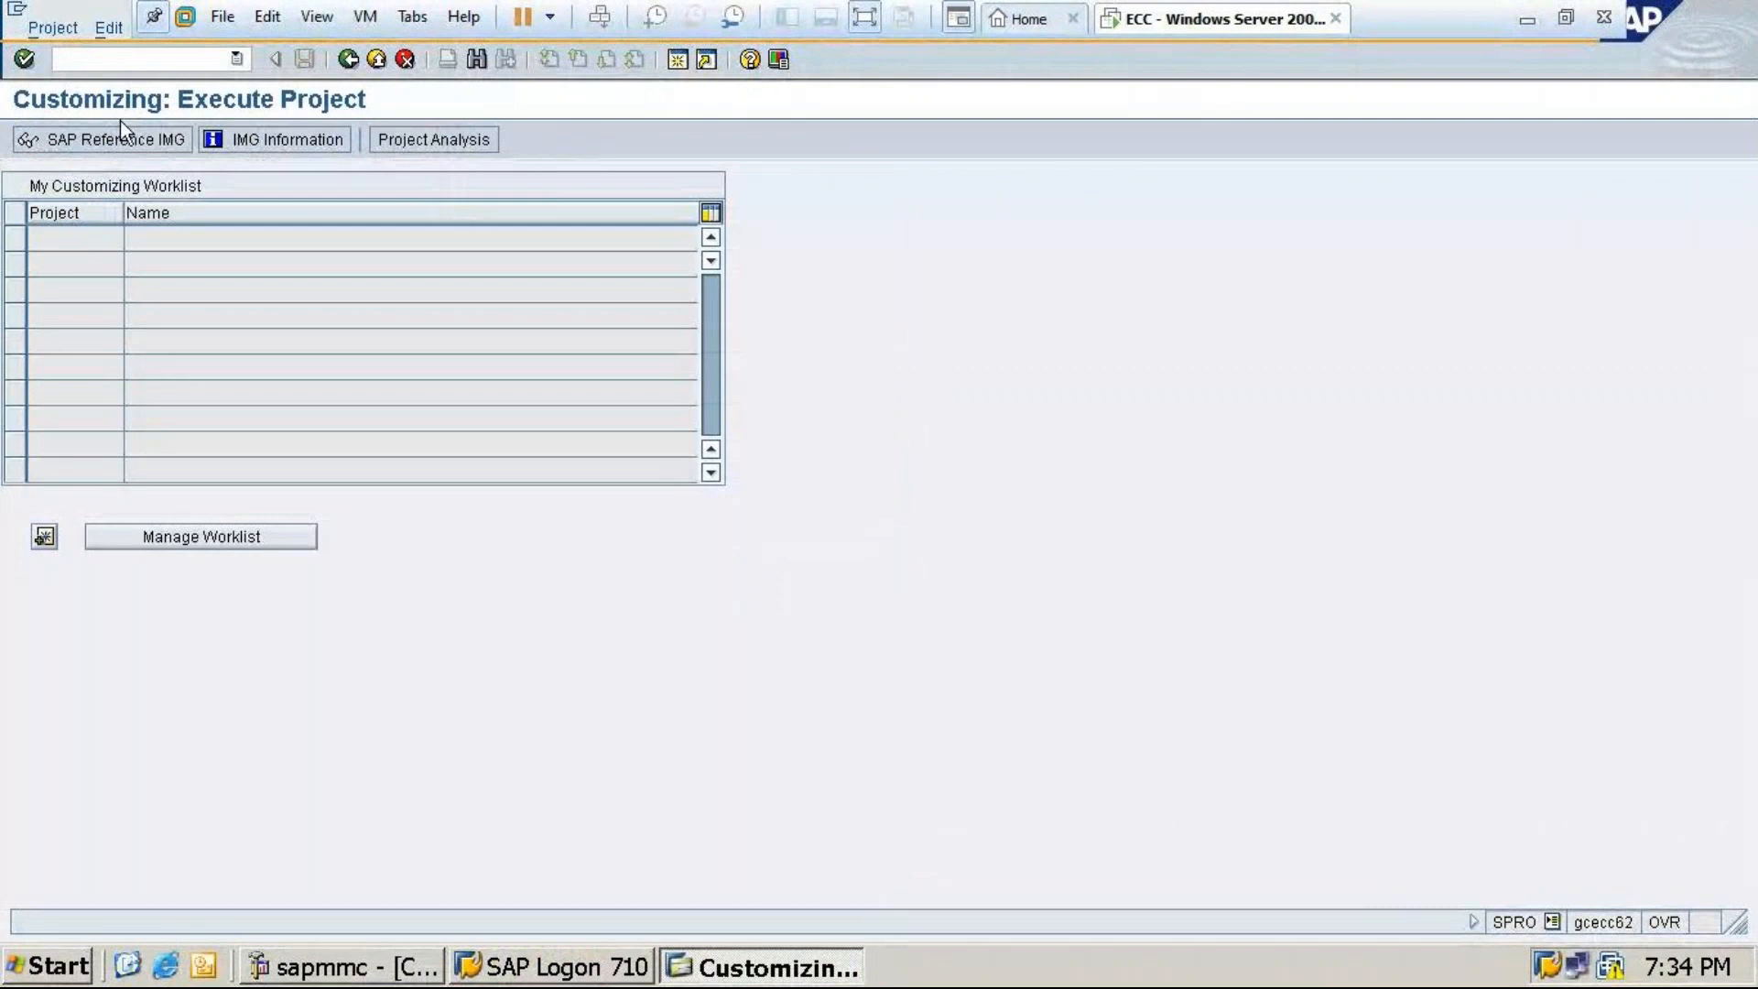
click(117, 139)
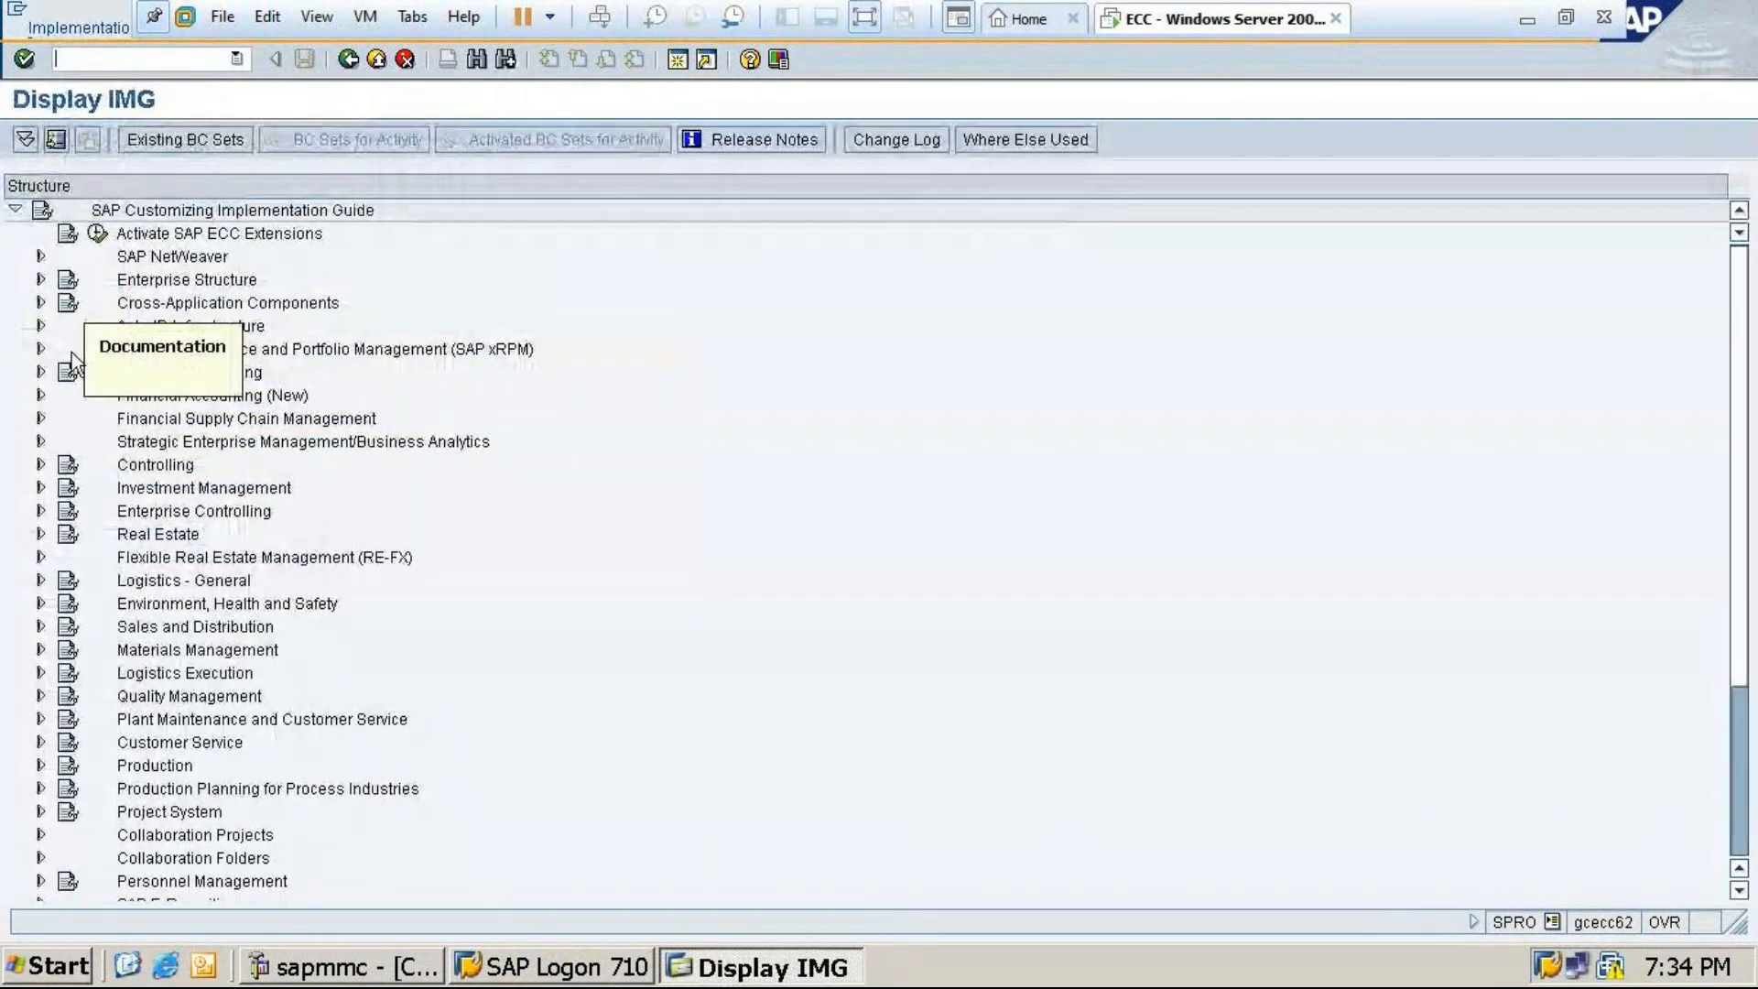
click(42, 394)
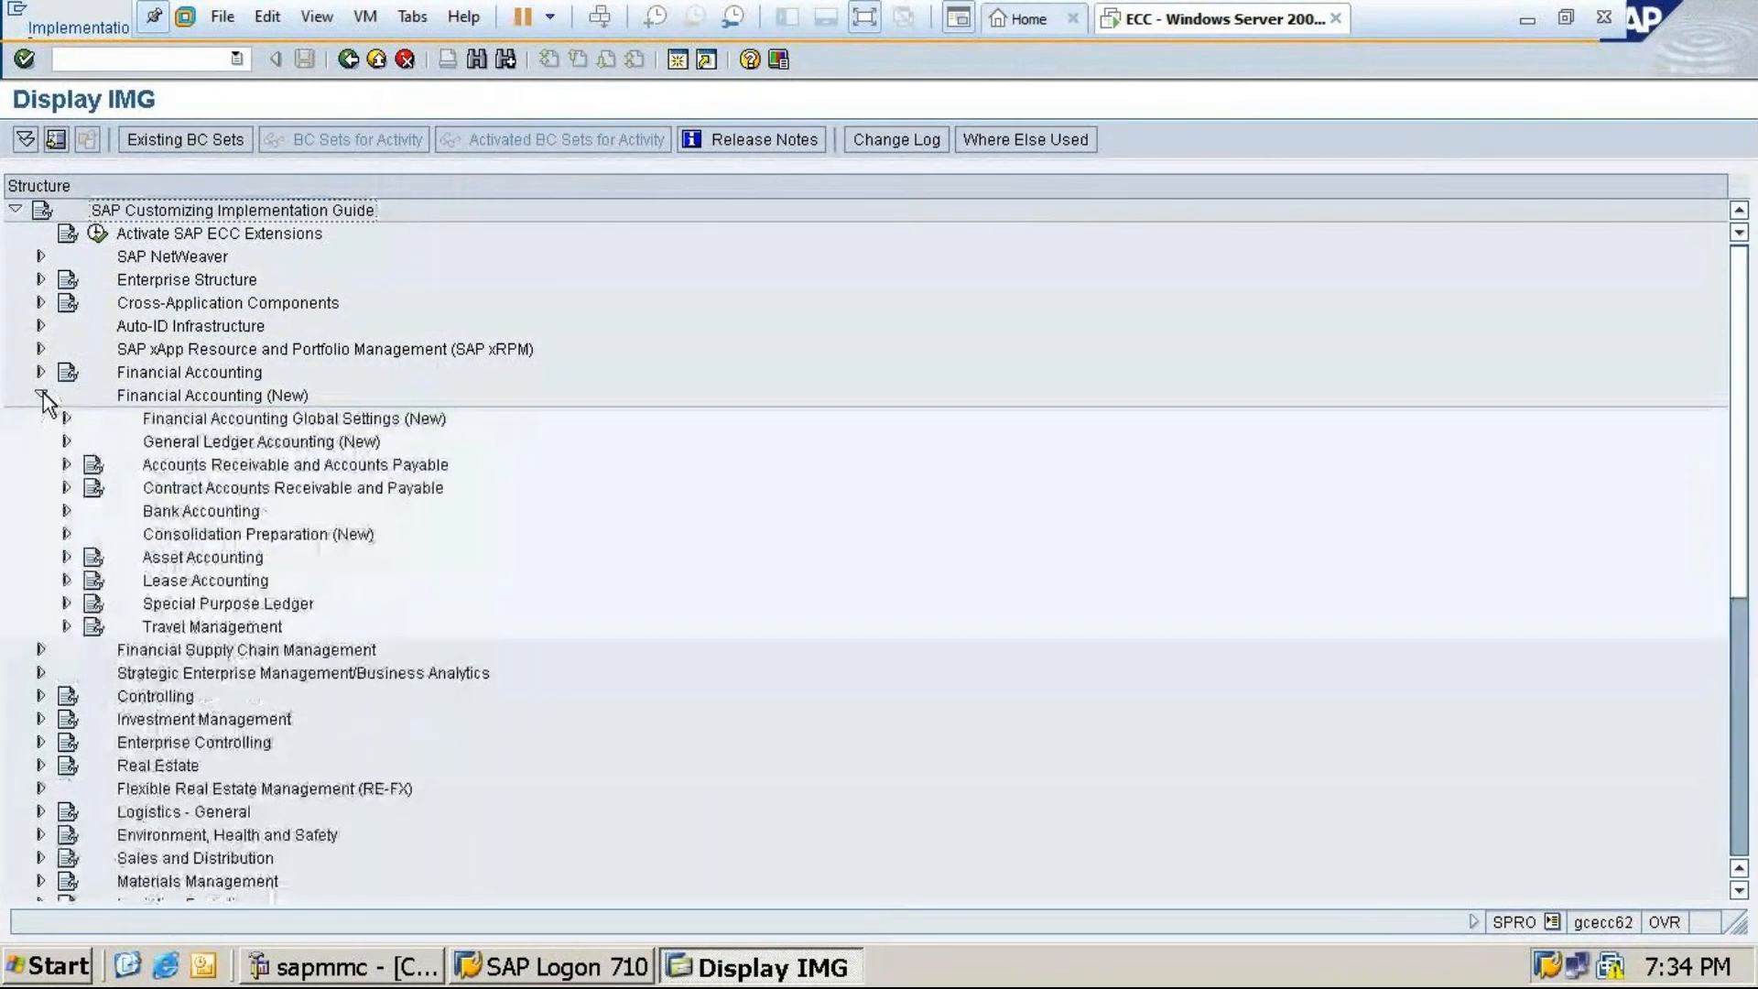
click(66, 418)
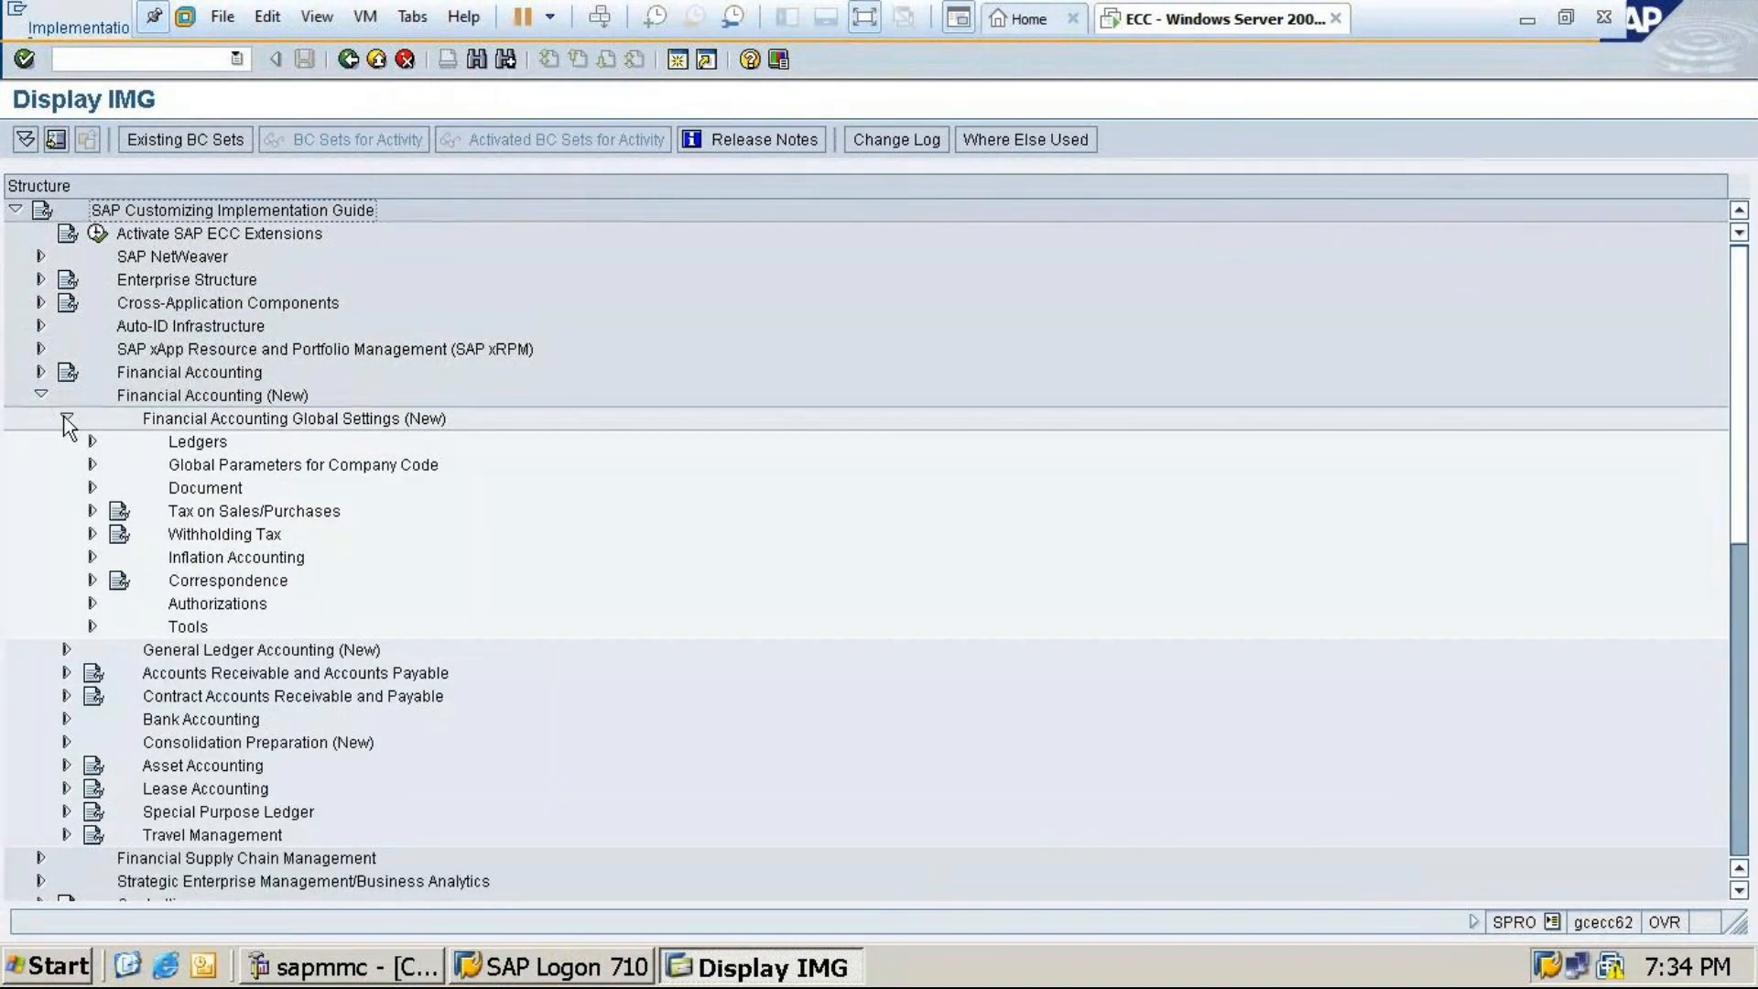
click(93, 488)
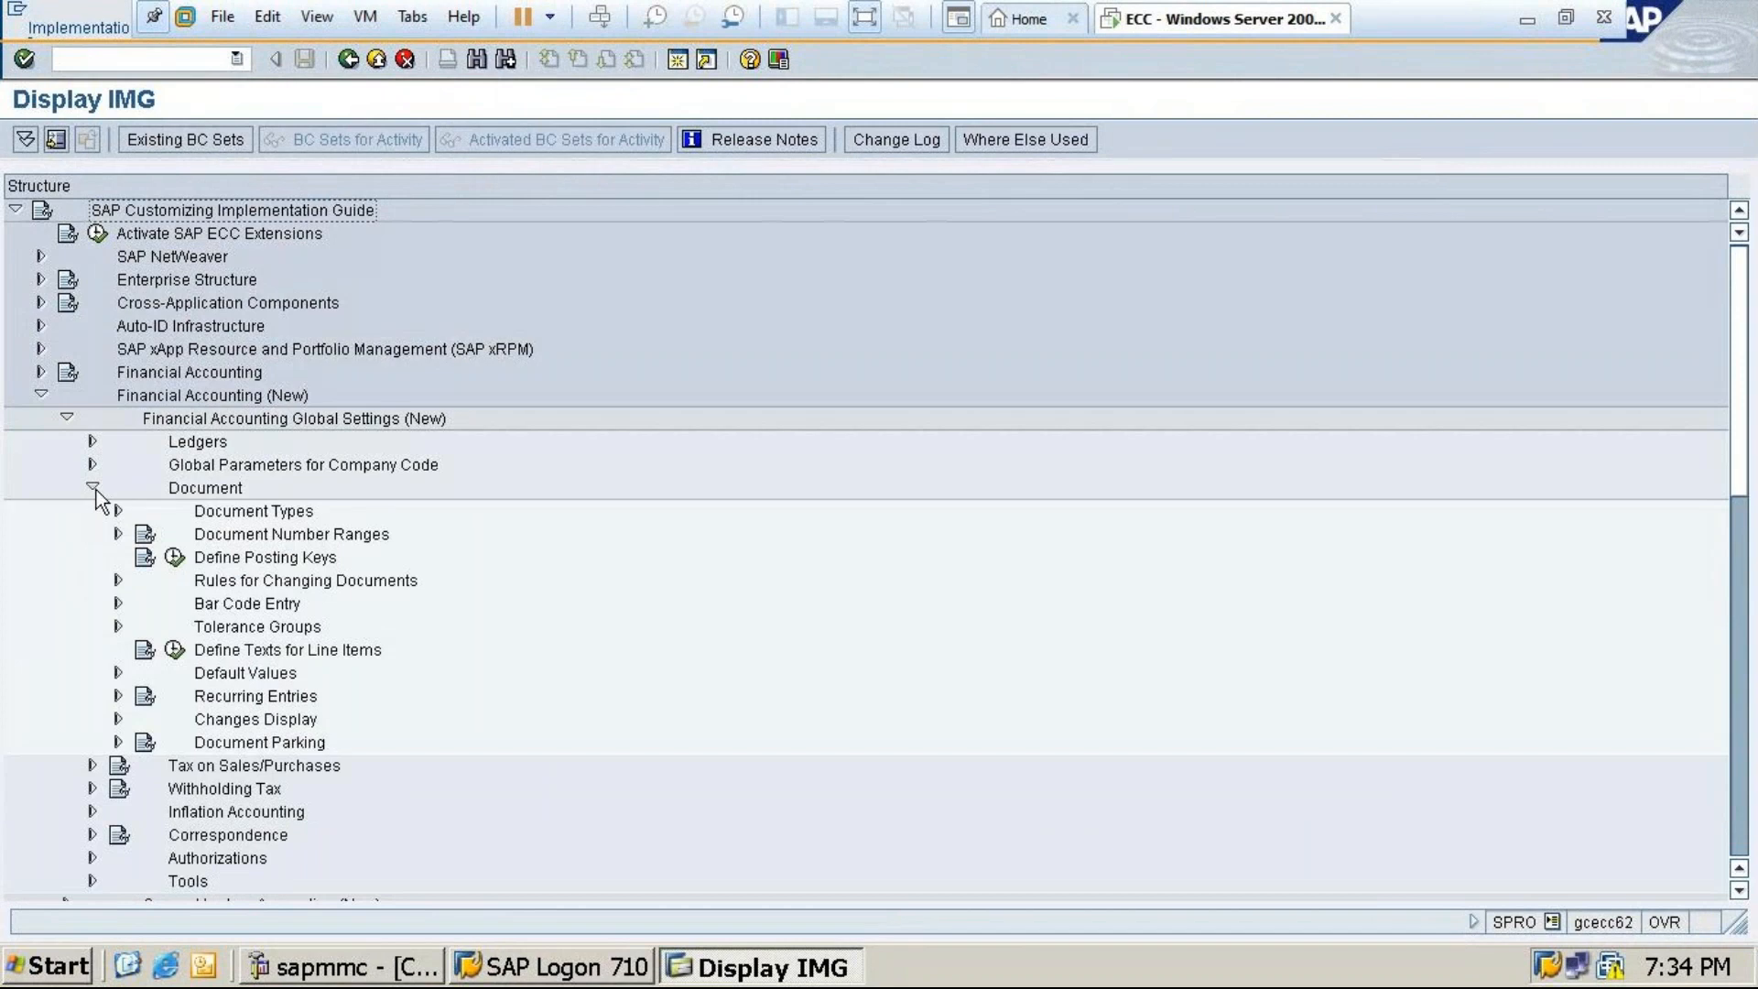
click(115, 535)
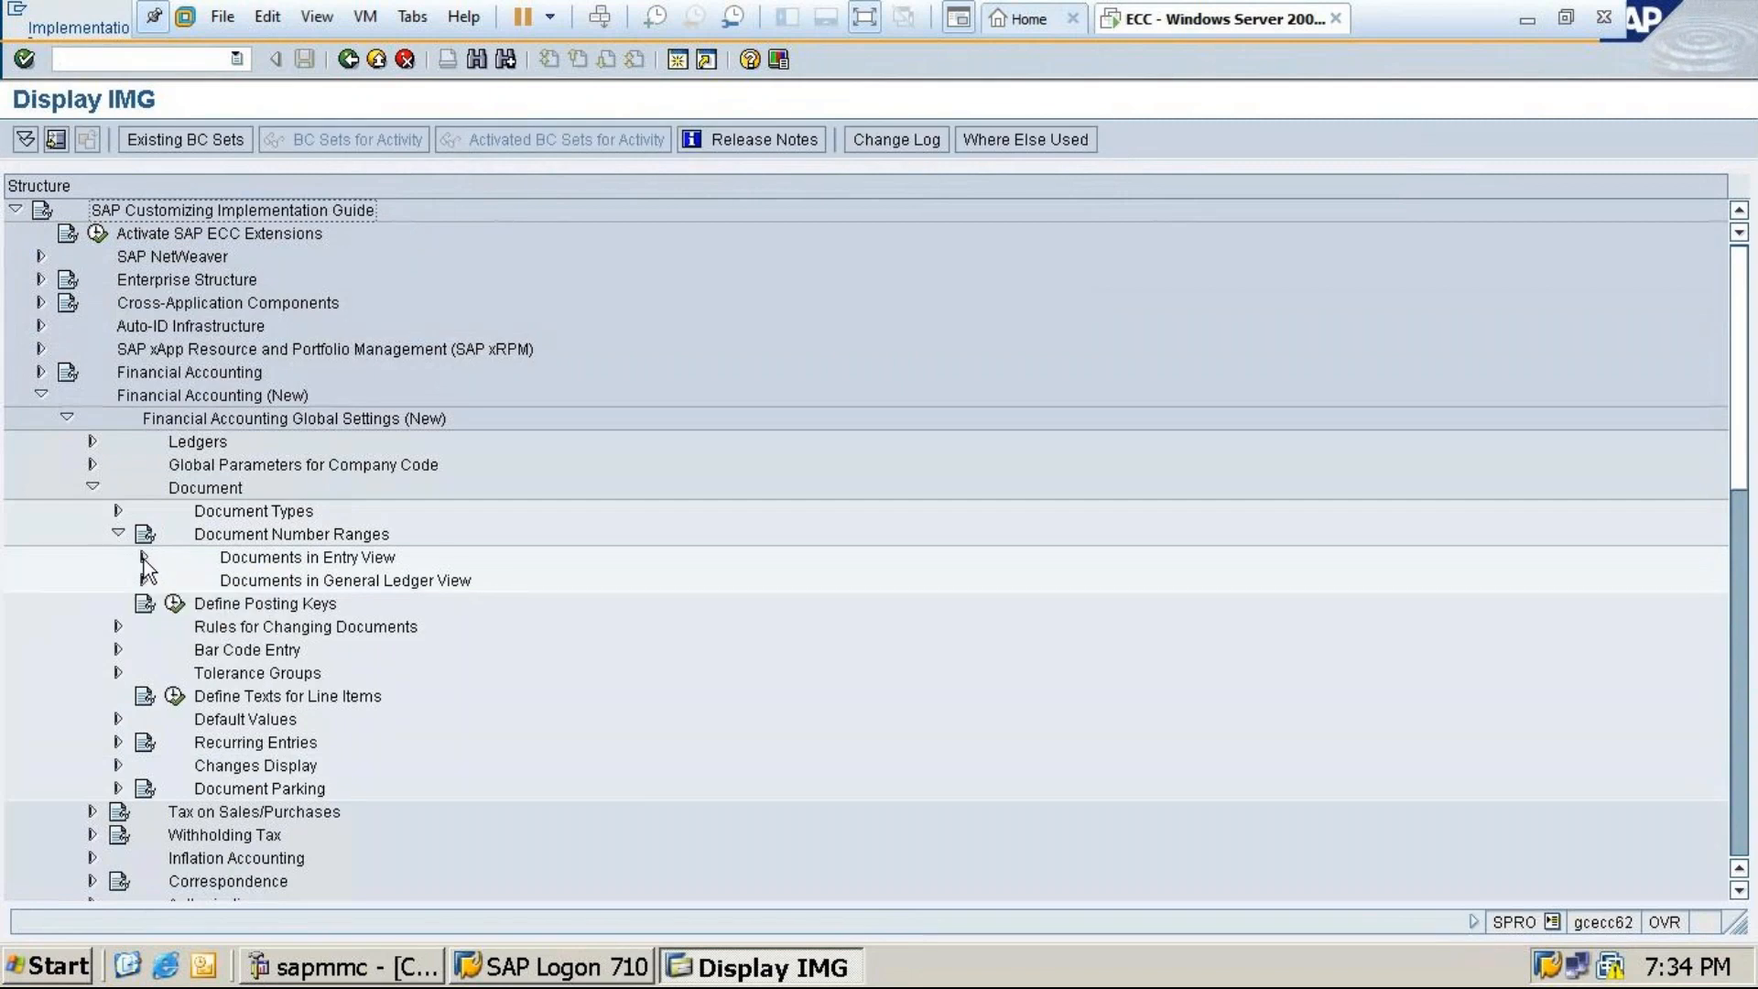
click(144, 557)
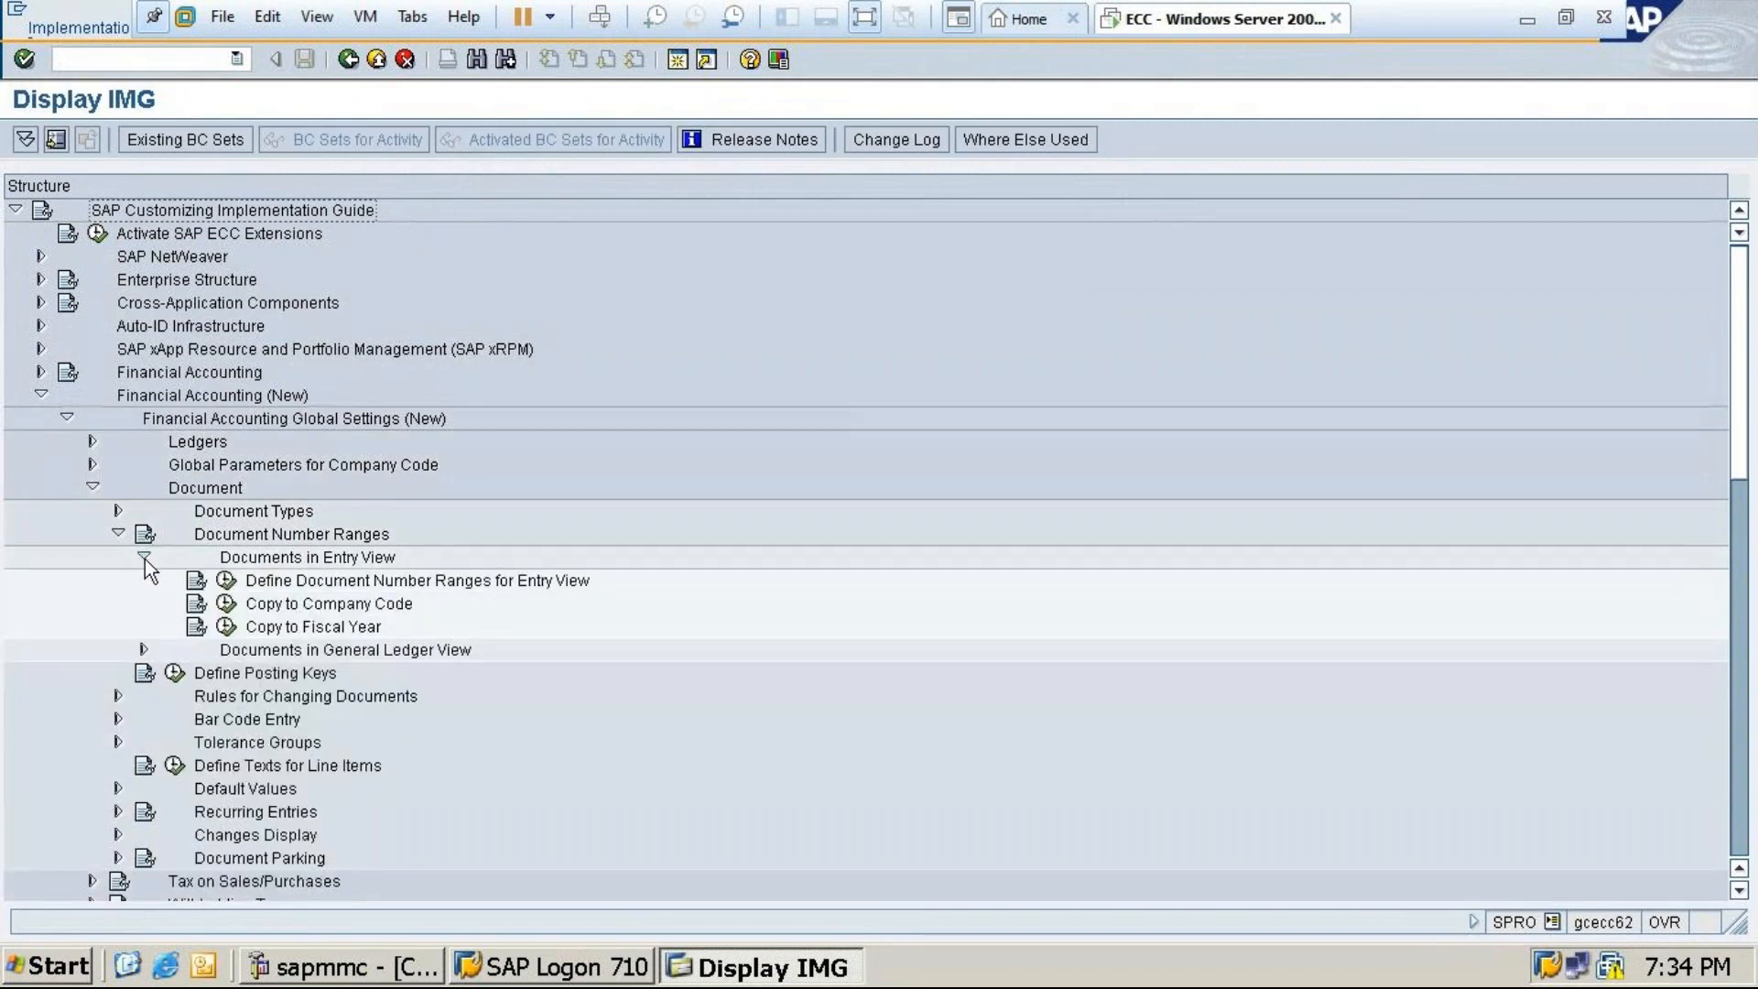
click(226, 604)
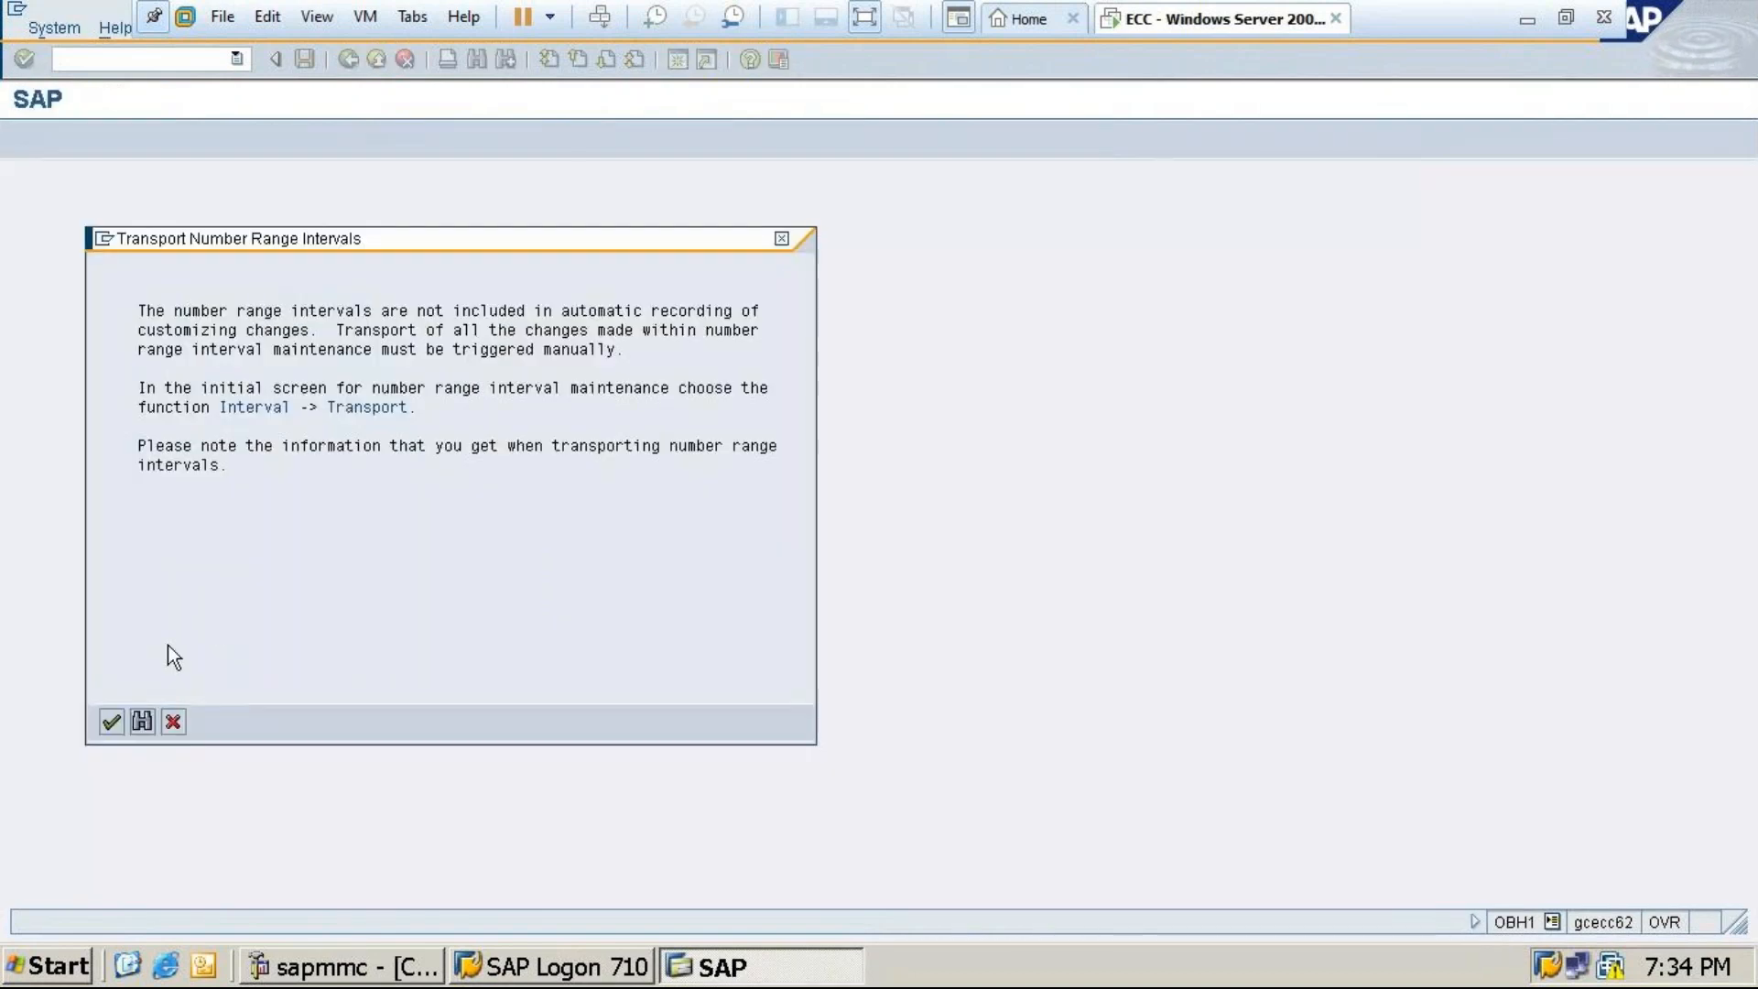
Dismiss the transport notice, enter and clear fiscal year 2023, and leave Copying to Company Code unrun
click(111, 721)
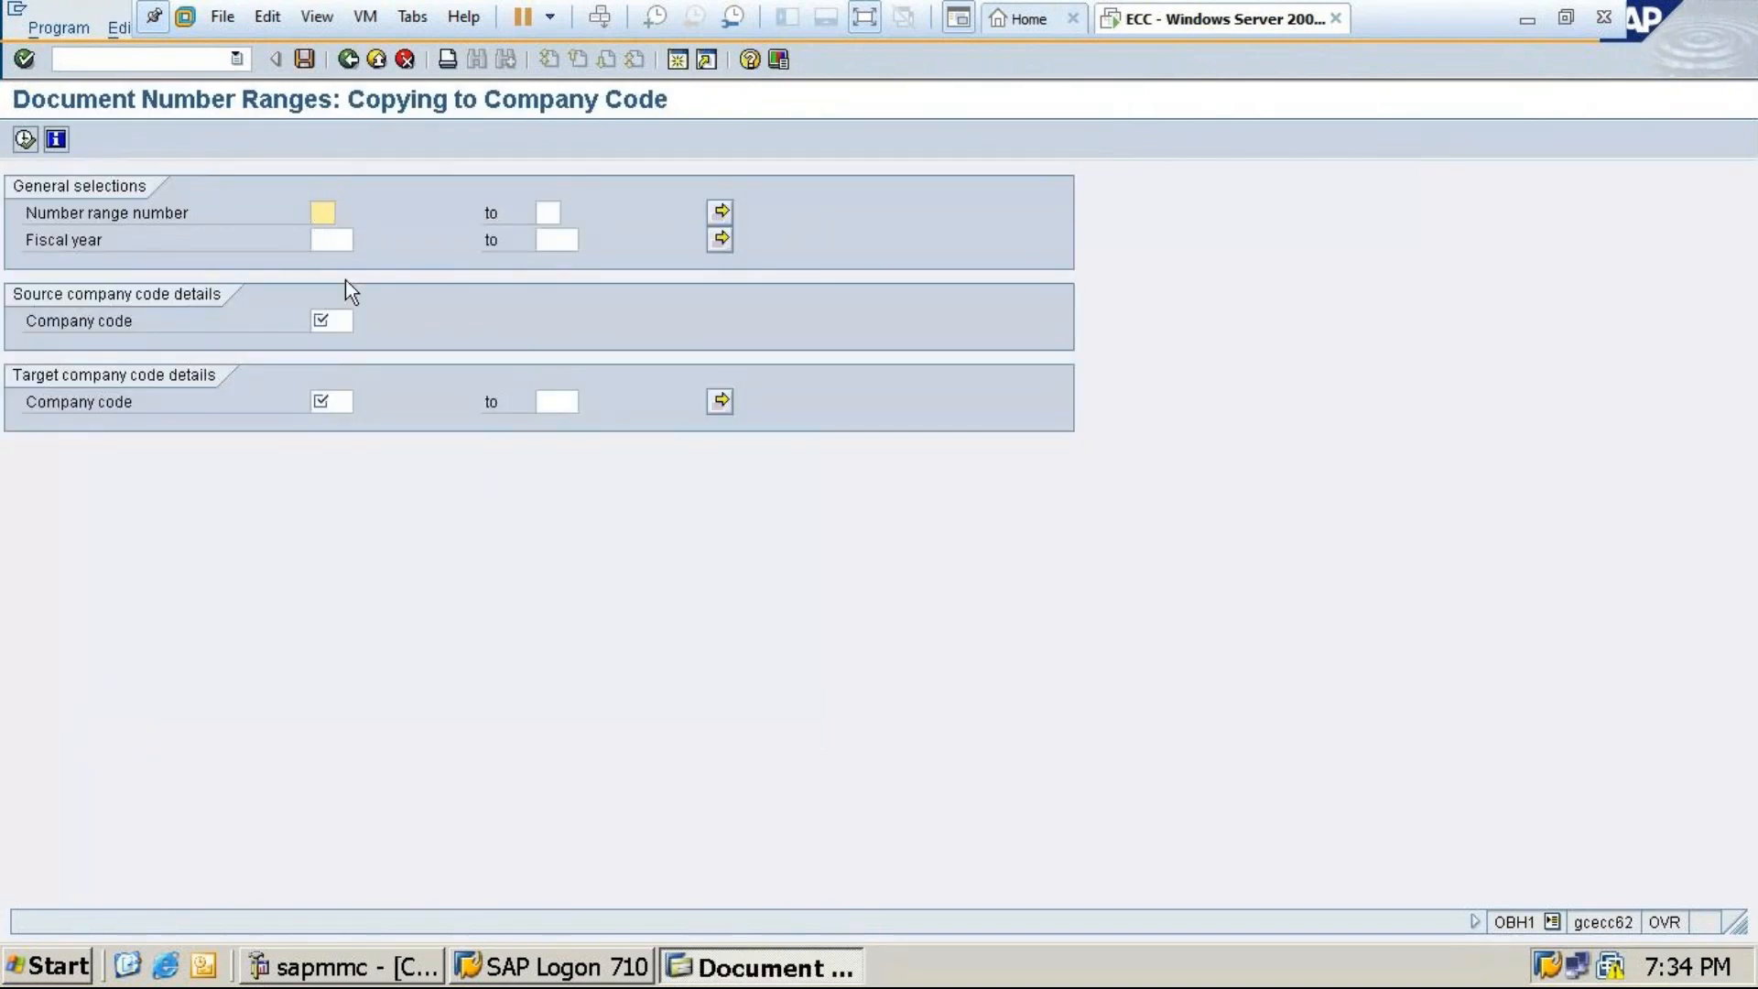
click(333, 239)
text(2023)
key(BackSpace)
key(BackSpace)
key(BackSpace)
key(BackSpace)
click(351, 62)
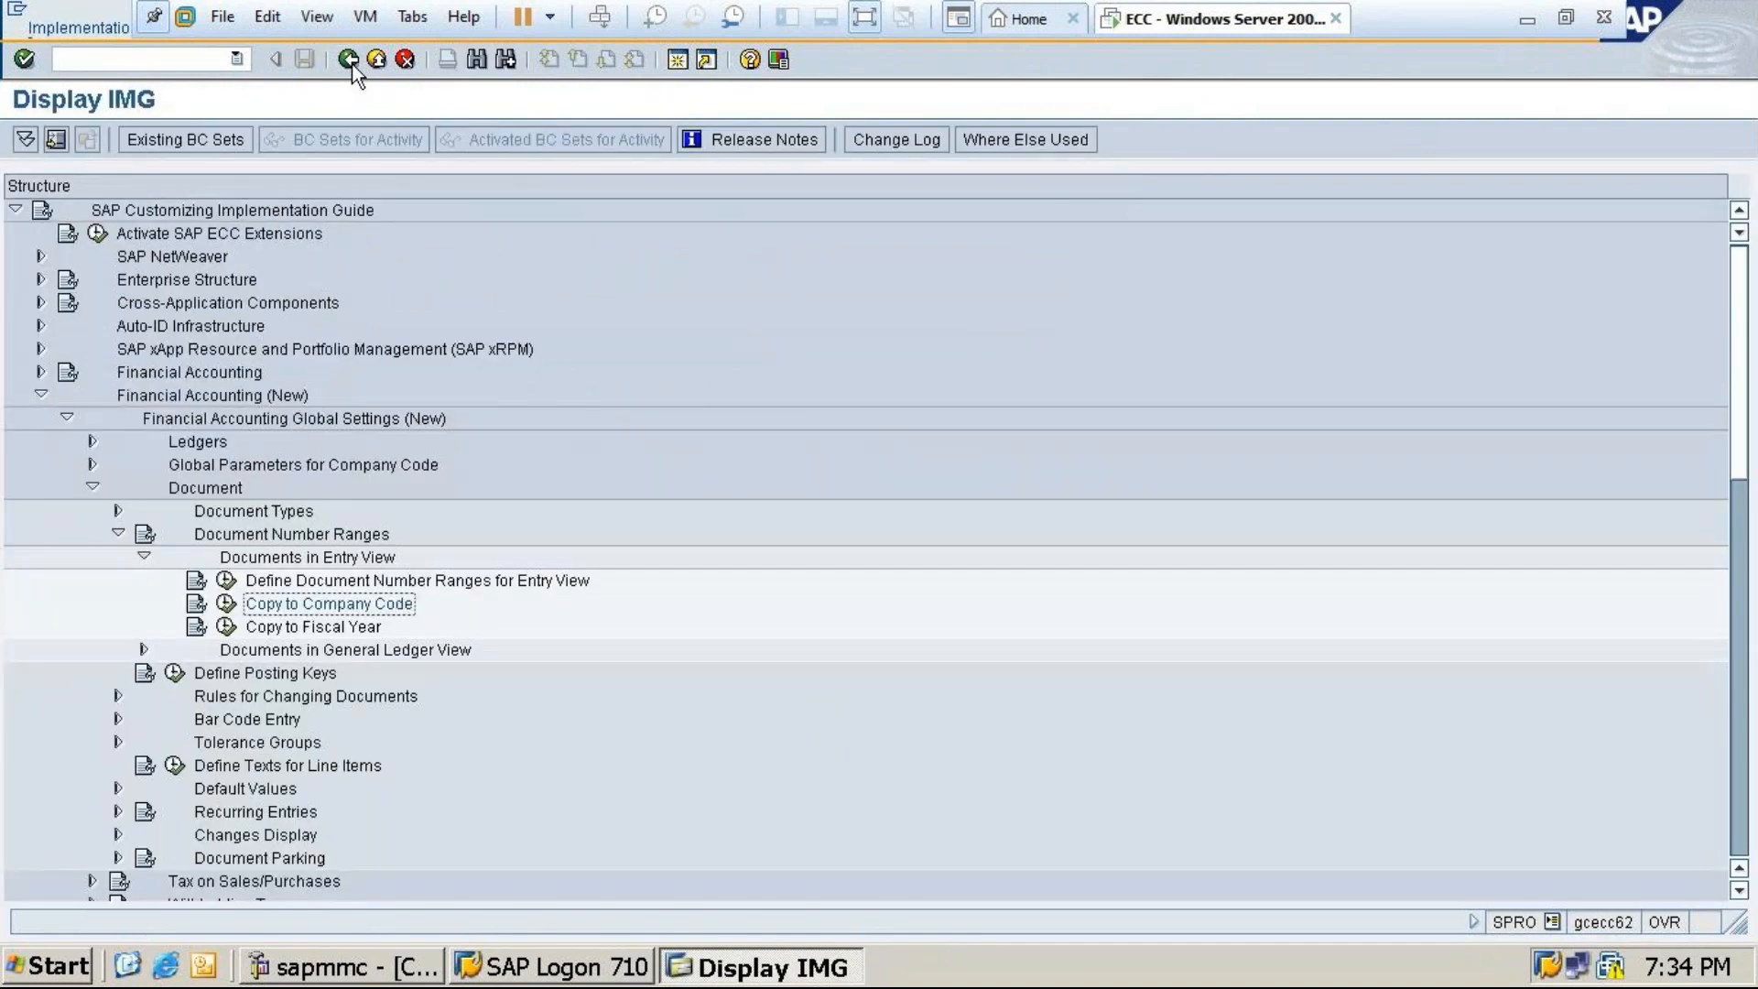
For company code MT24, confirm the entry-view number ranges have no intervals, then open them for change
click(229, 583)
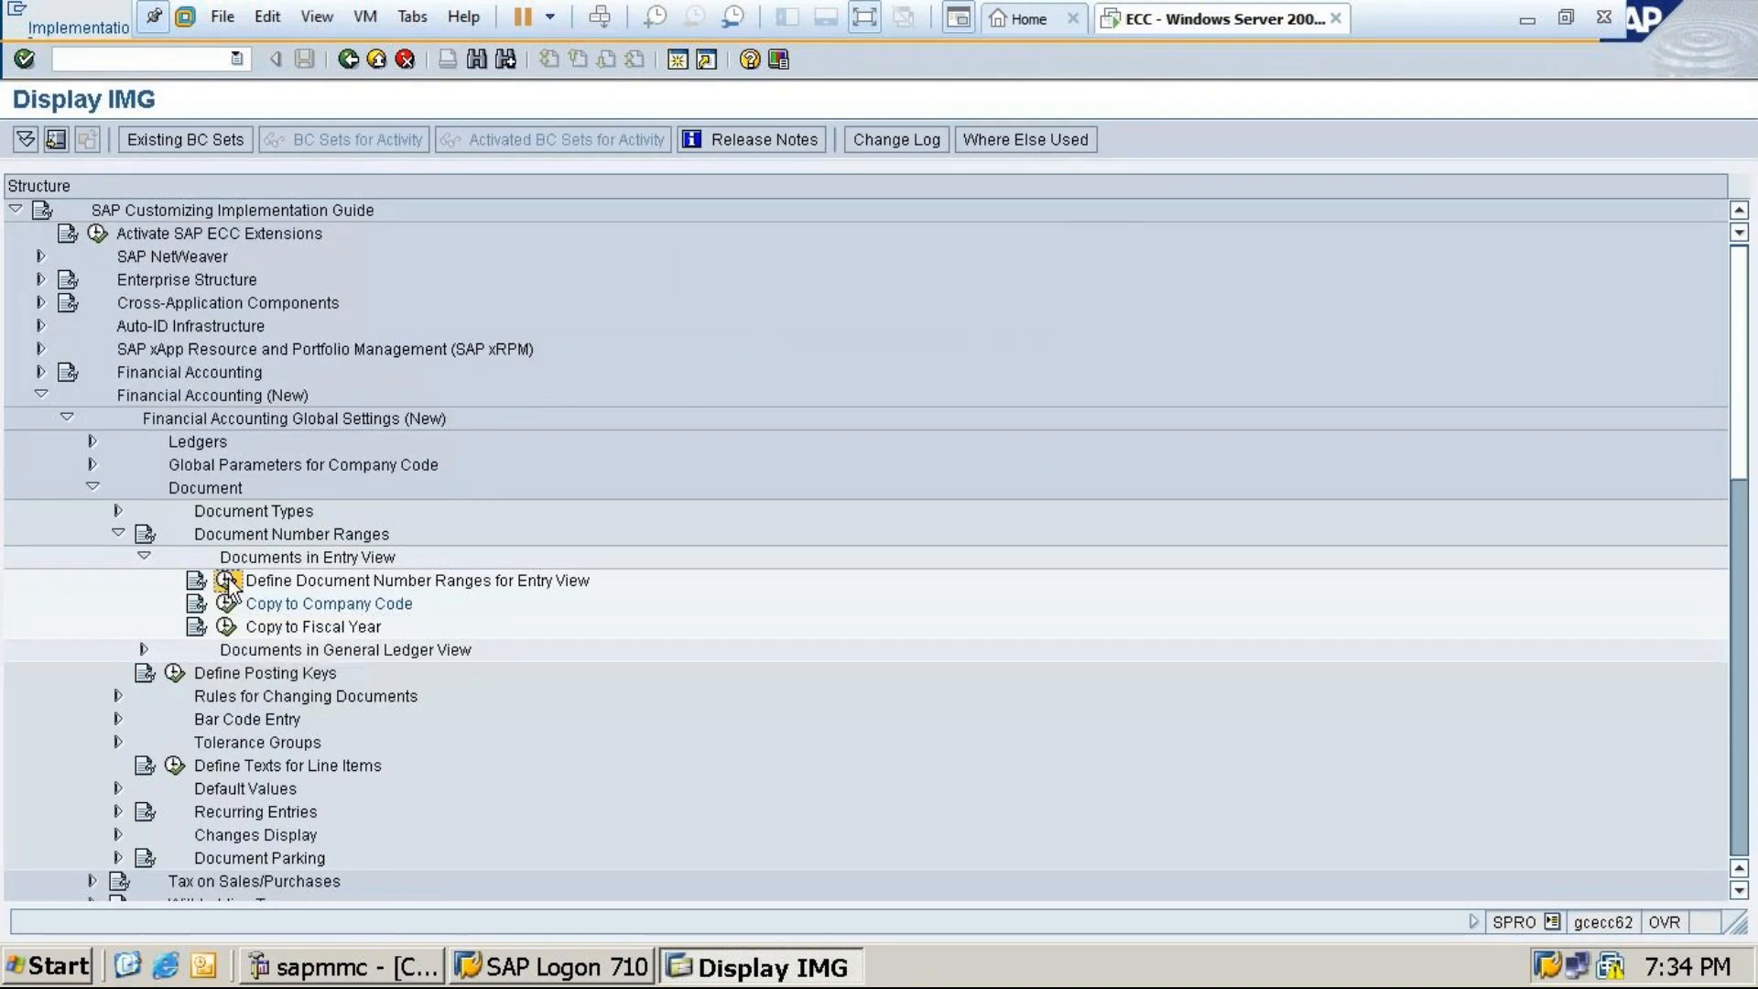
text(mt)
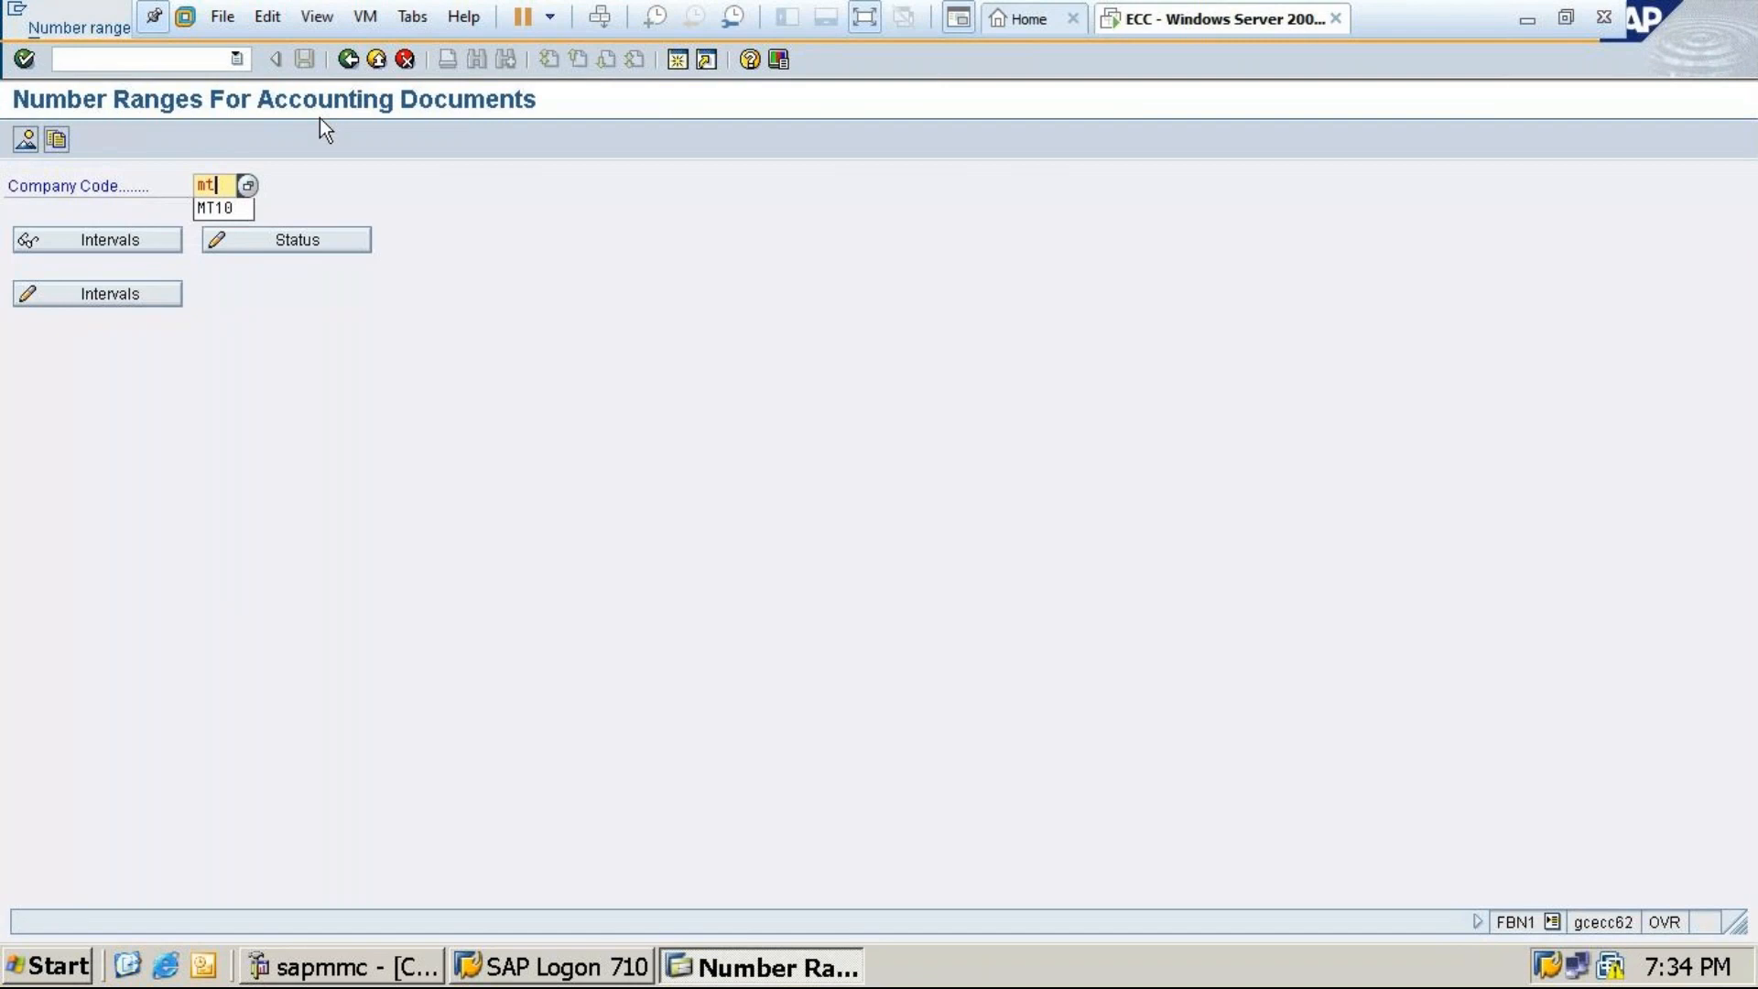
text(24)
click(108, 239)
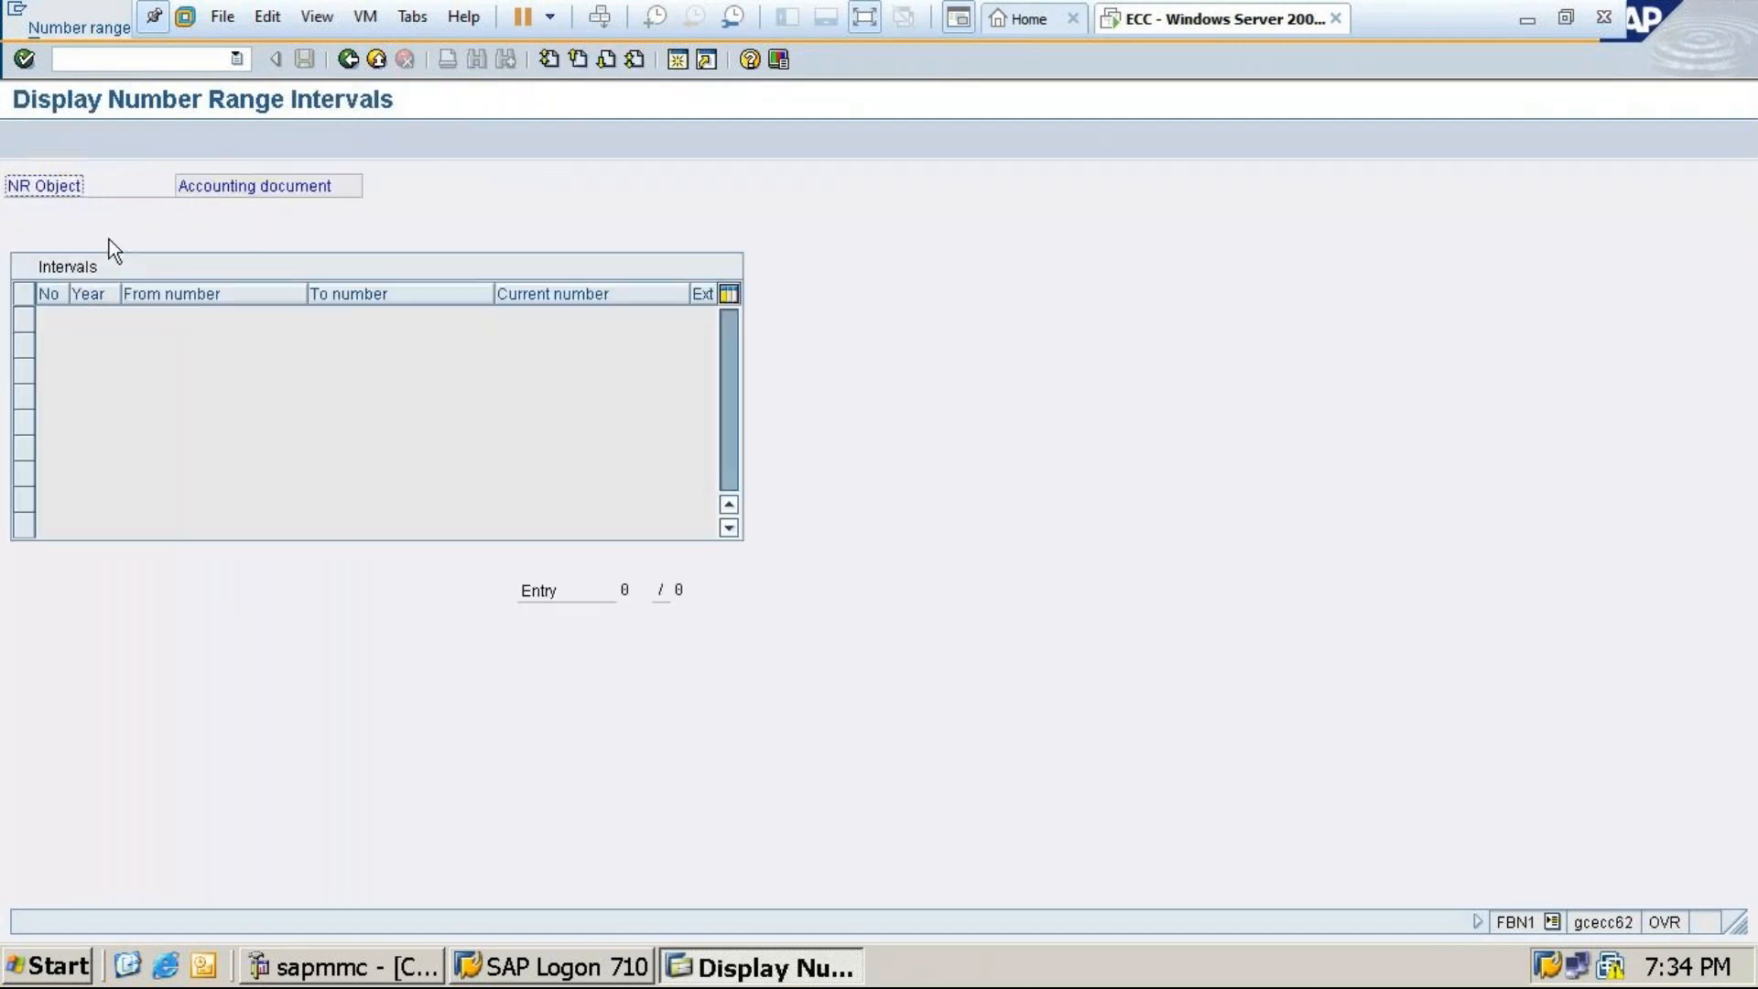
click(348, 59)
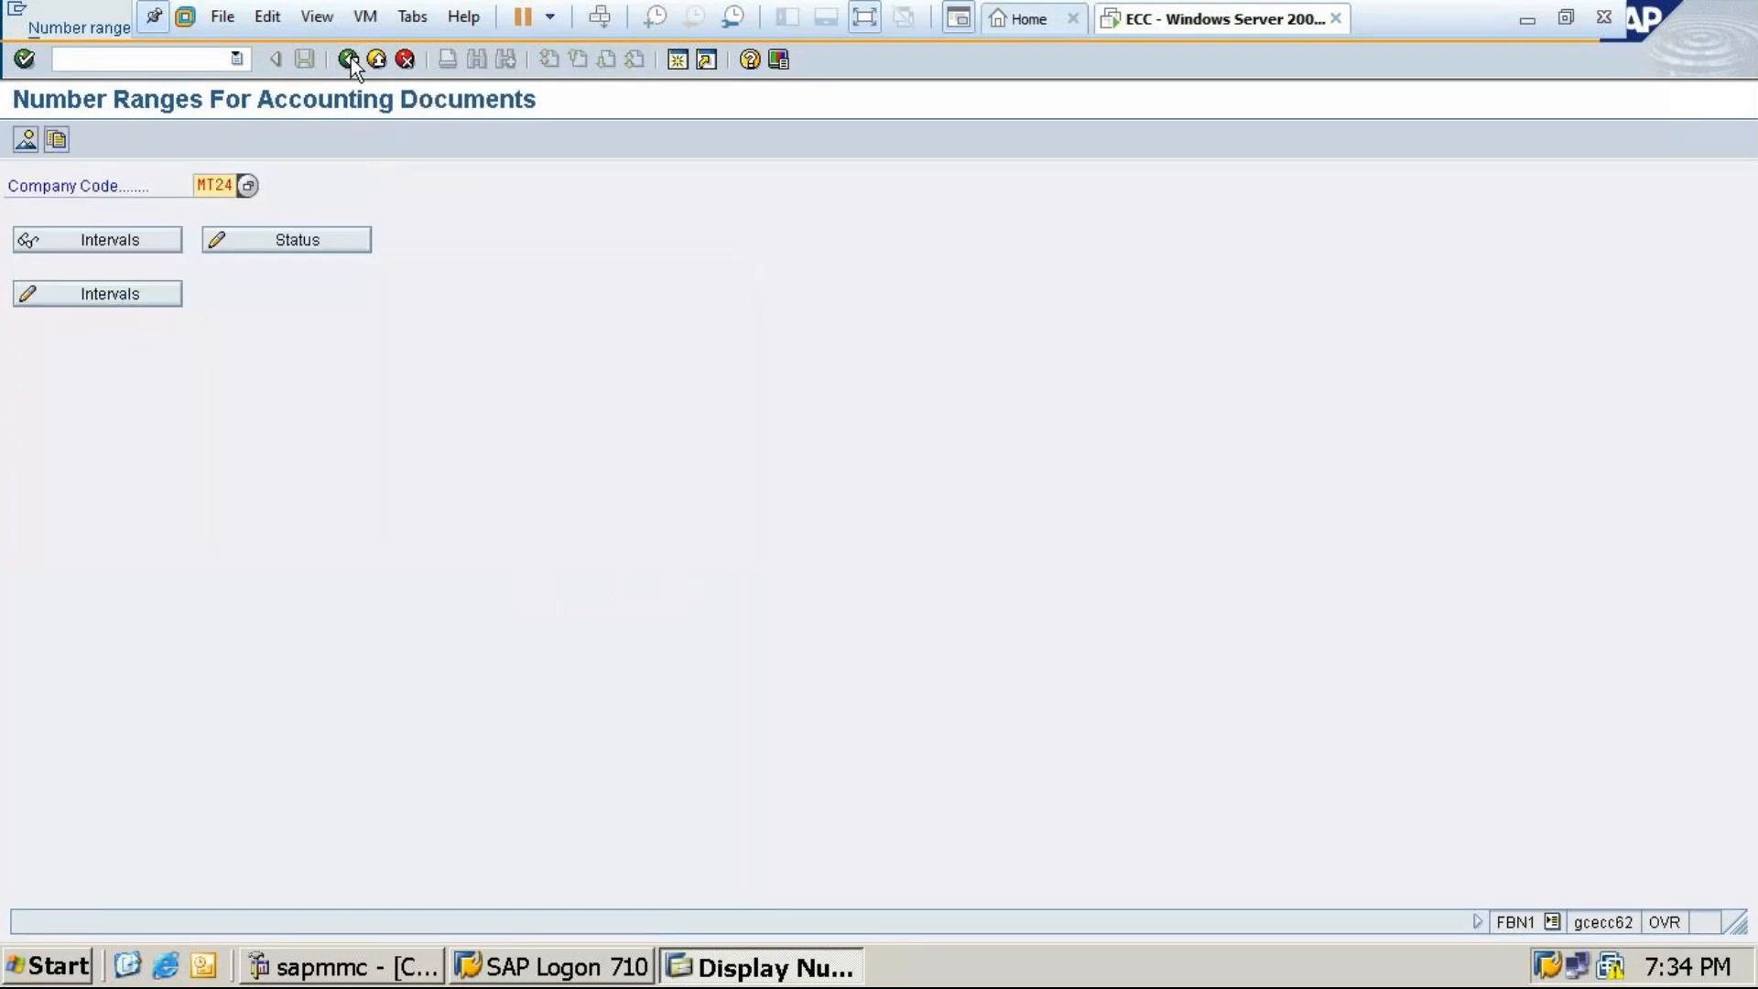
click(129, 298)
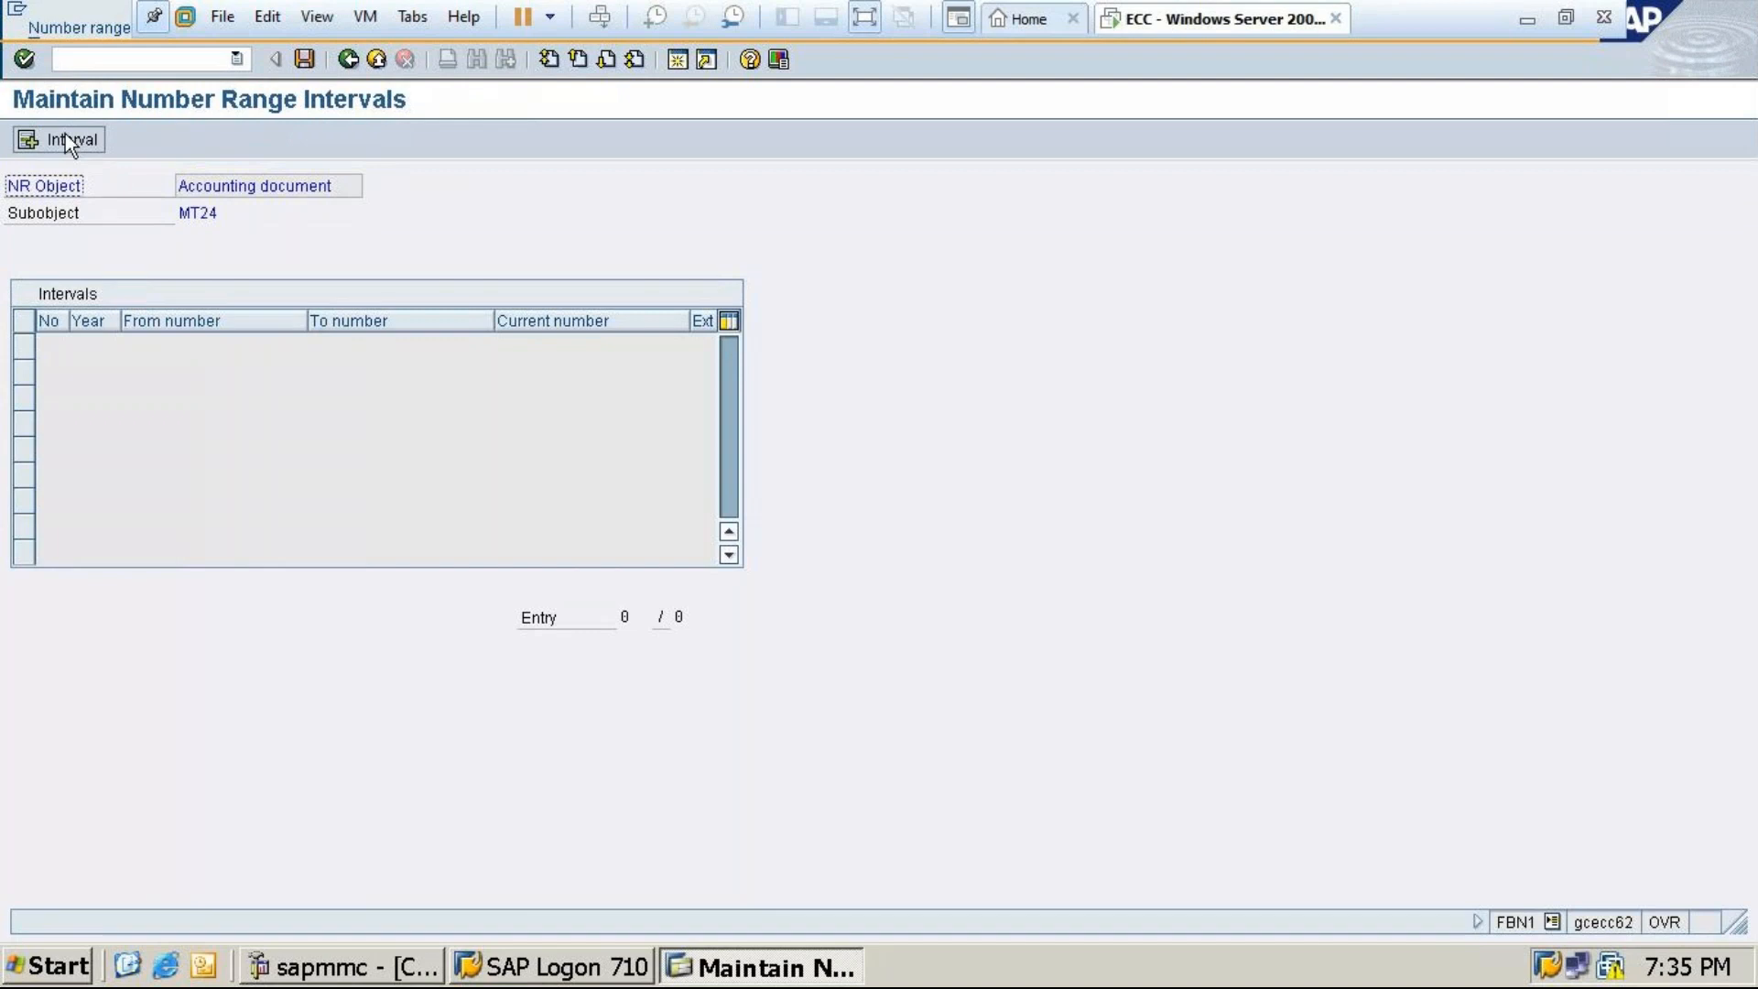
Insert interval 01 for year 2023 running from 1000 to 1999 into MT24's number ranges
click(64, 138)
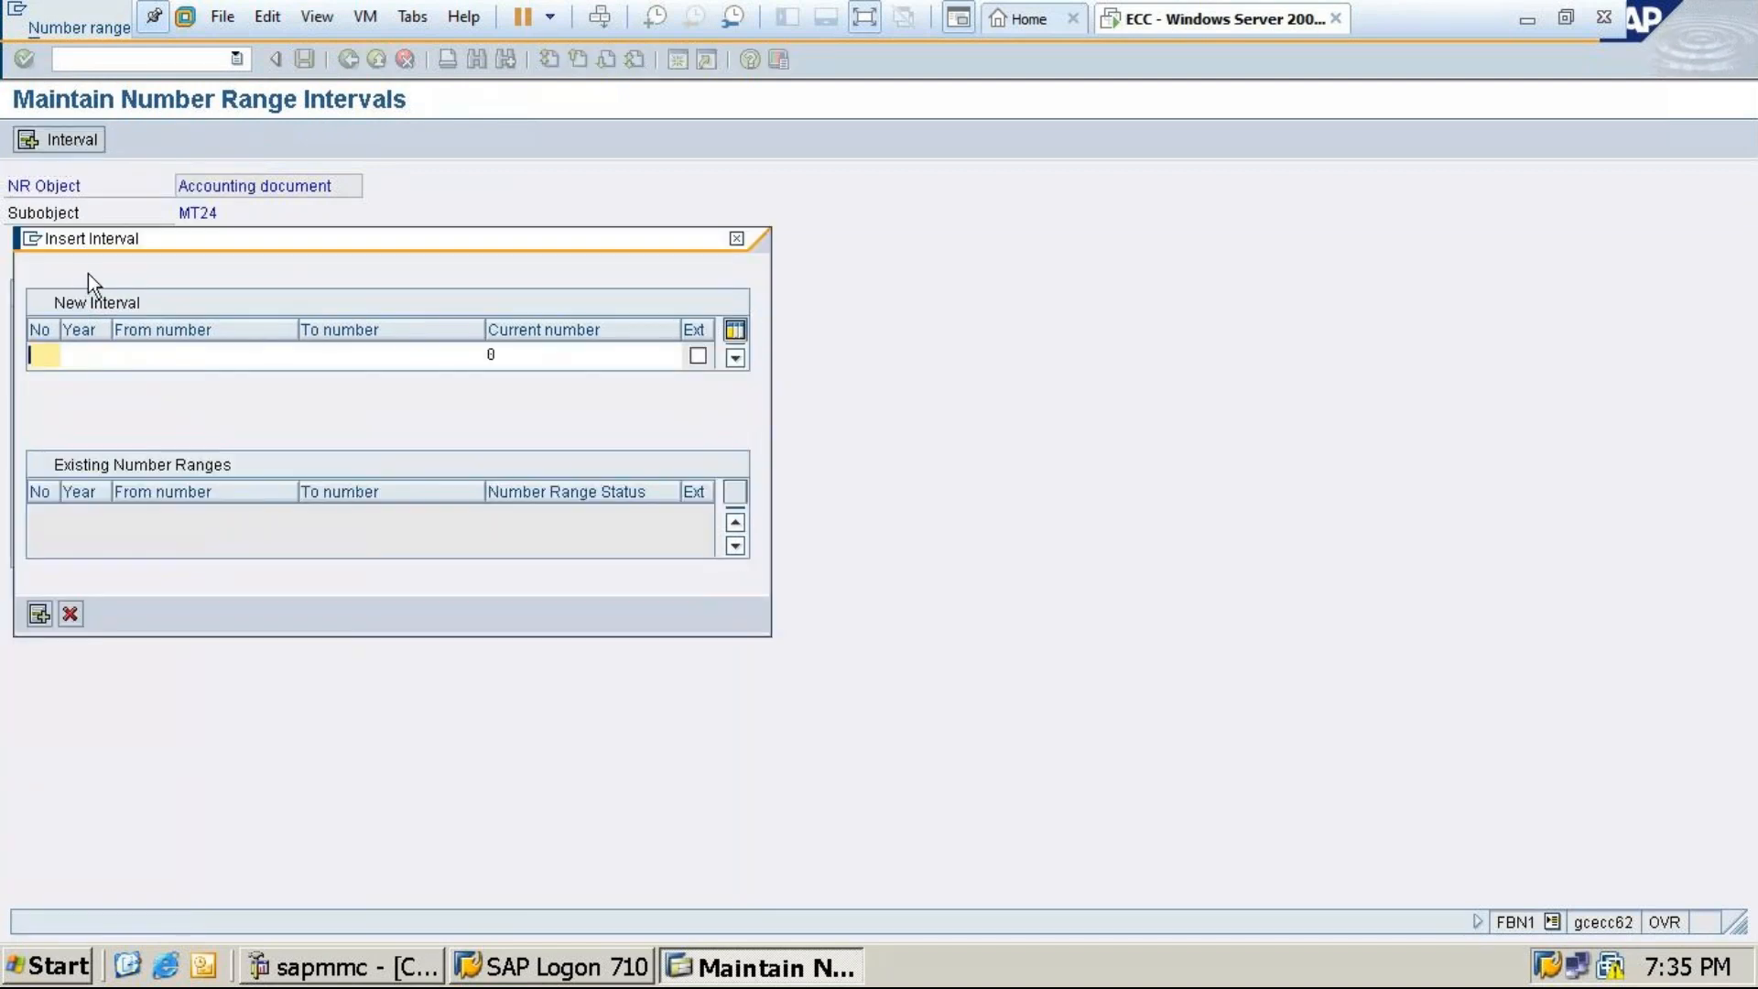
text(01)
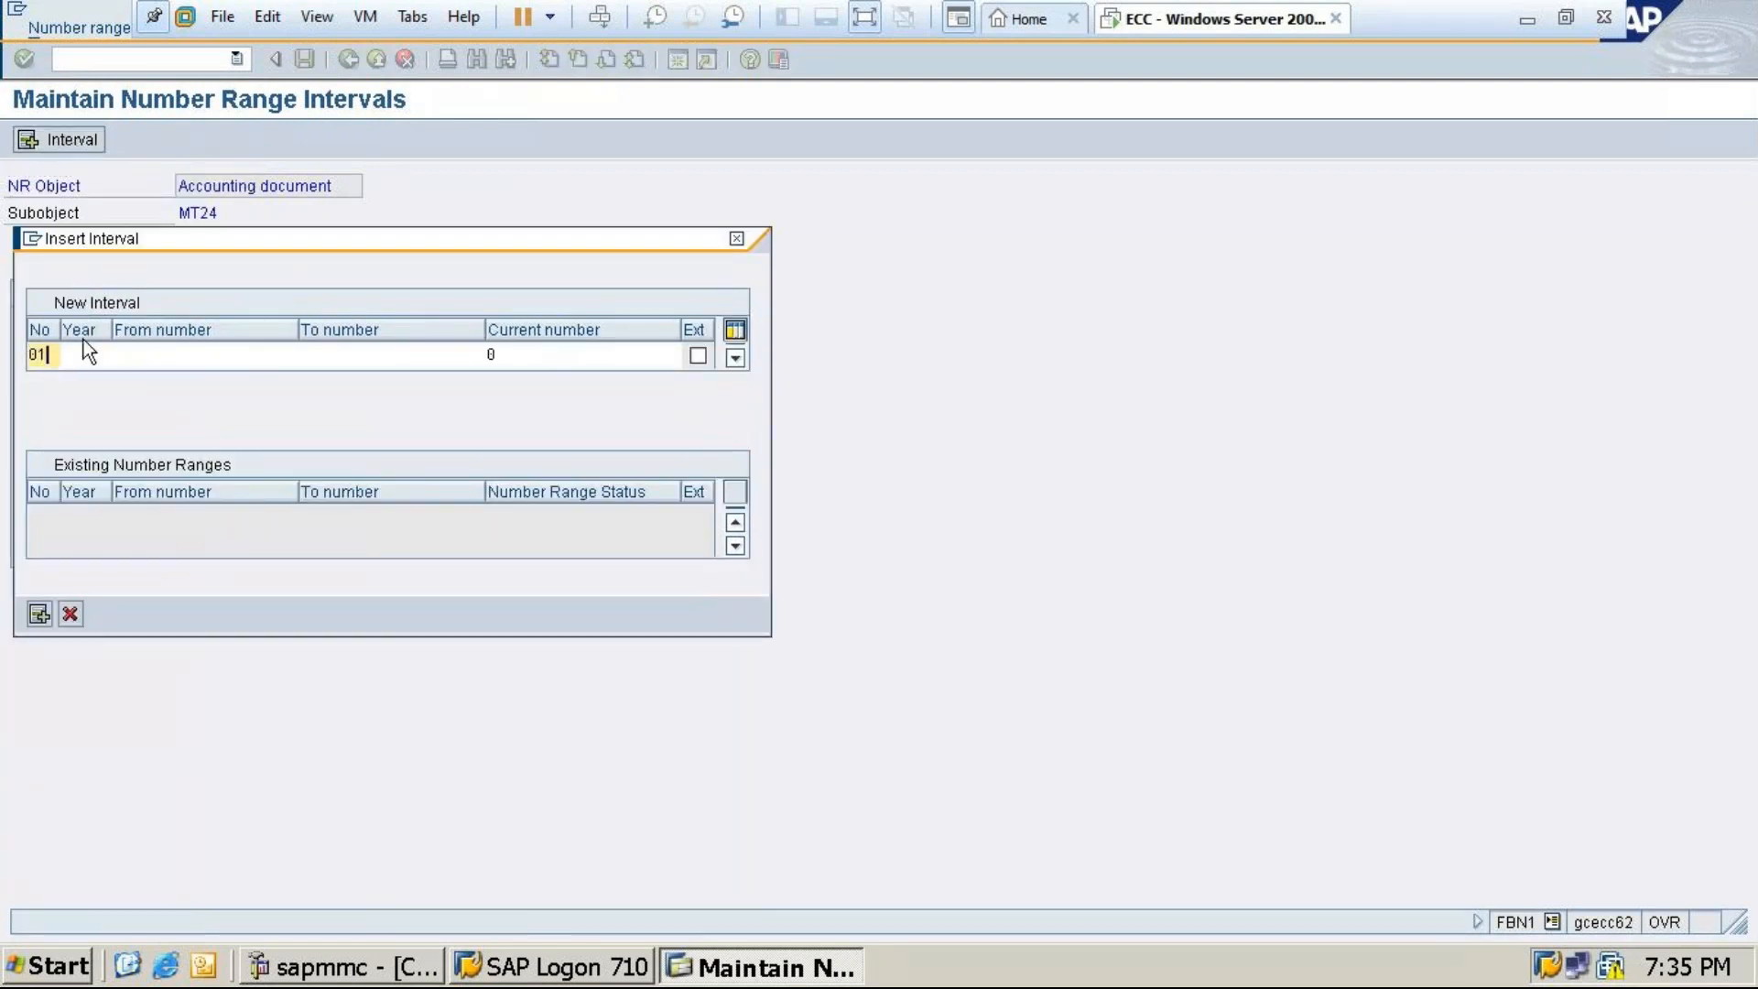
click(82, 355)
text(2023)
click(146, 358)
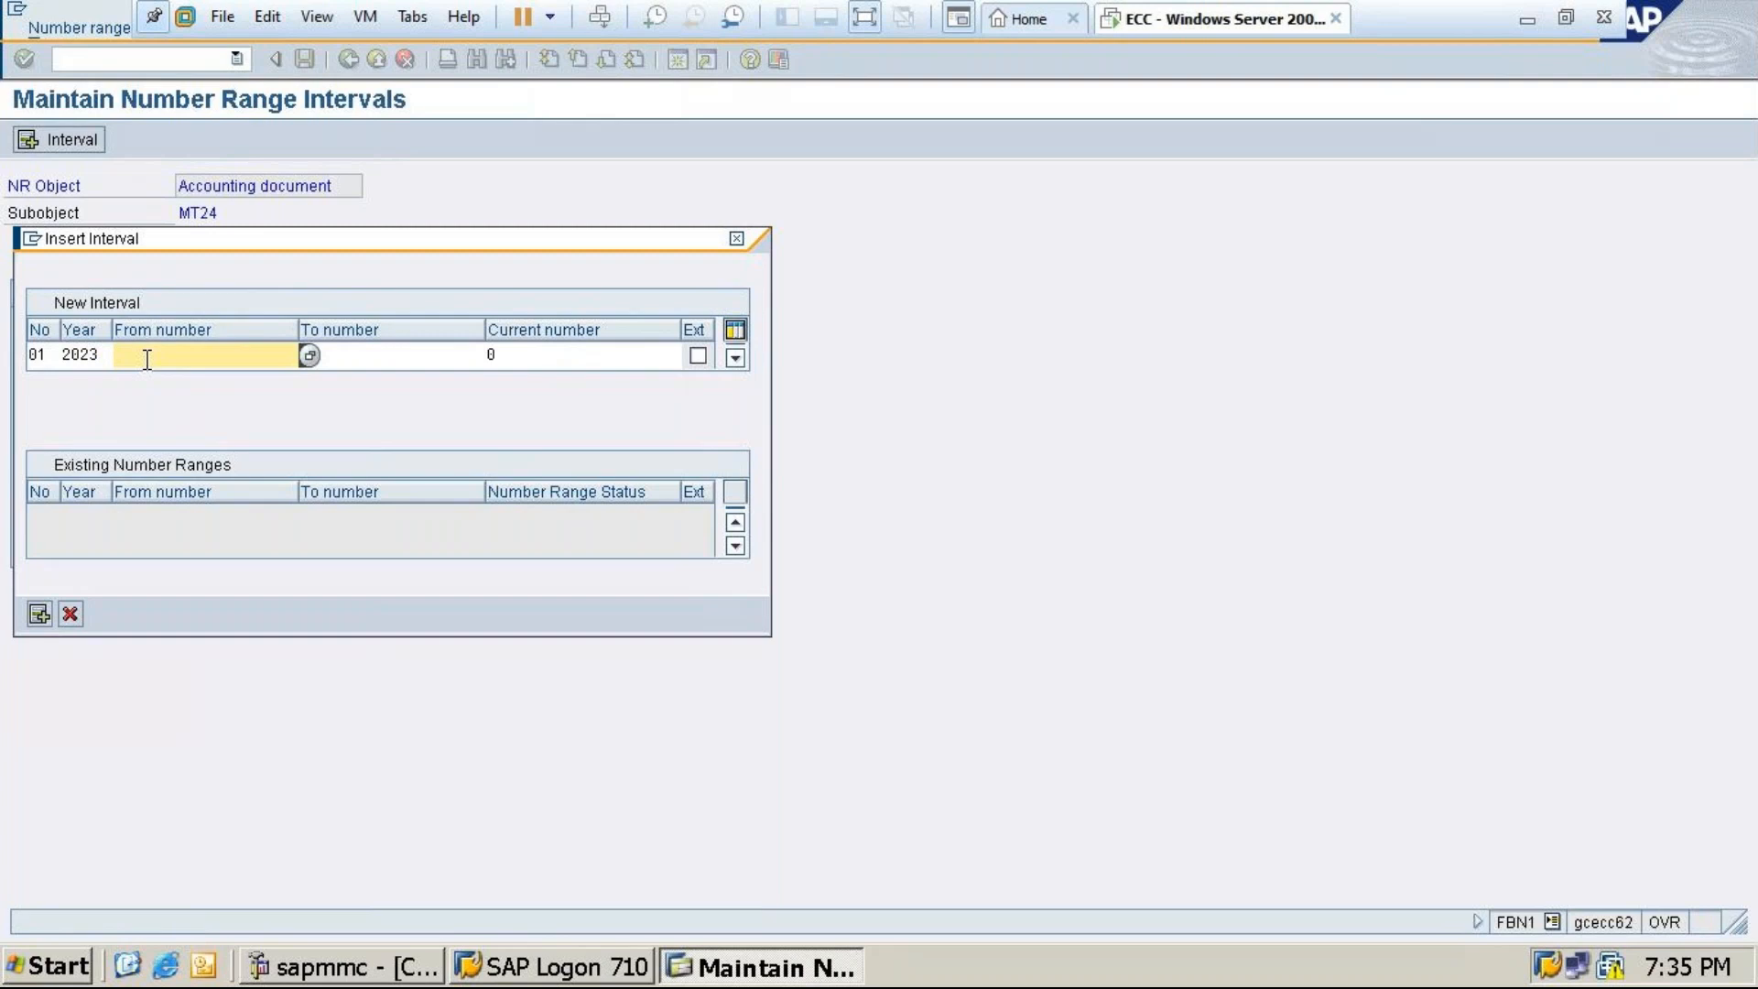
text(100)
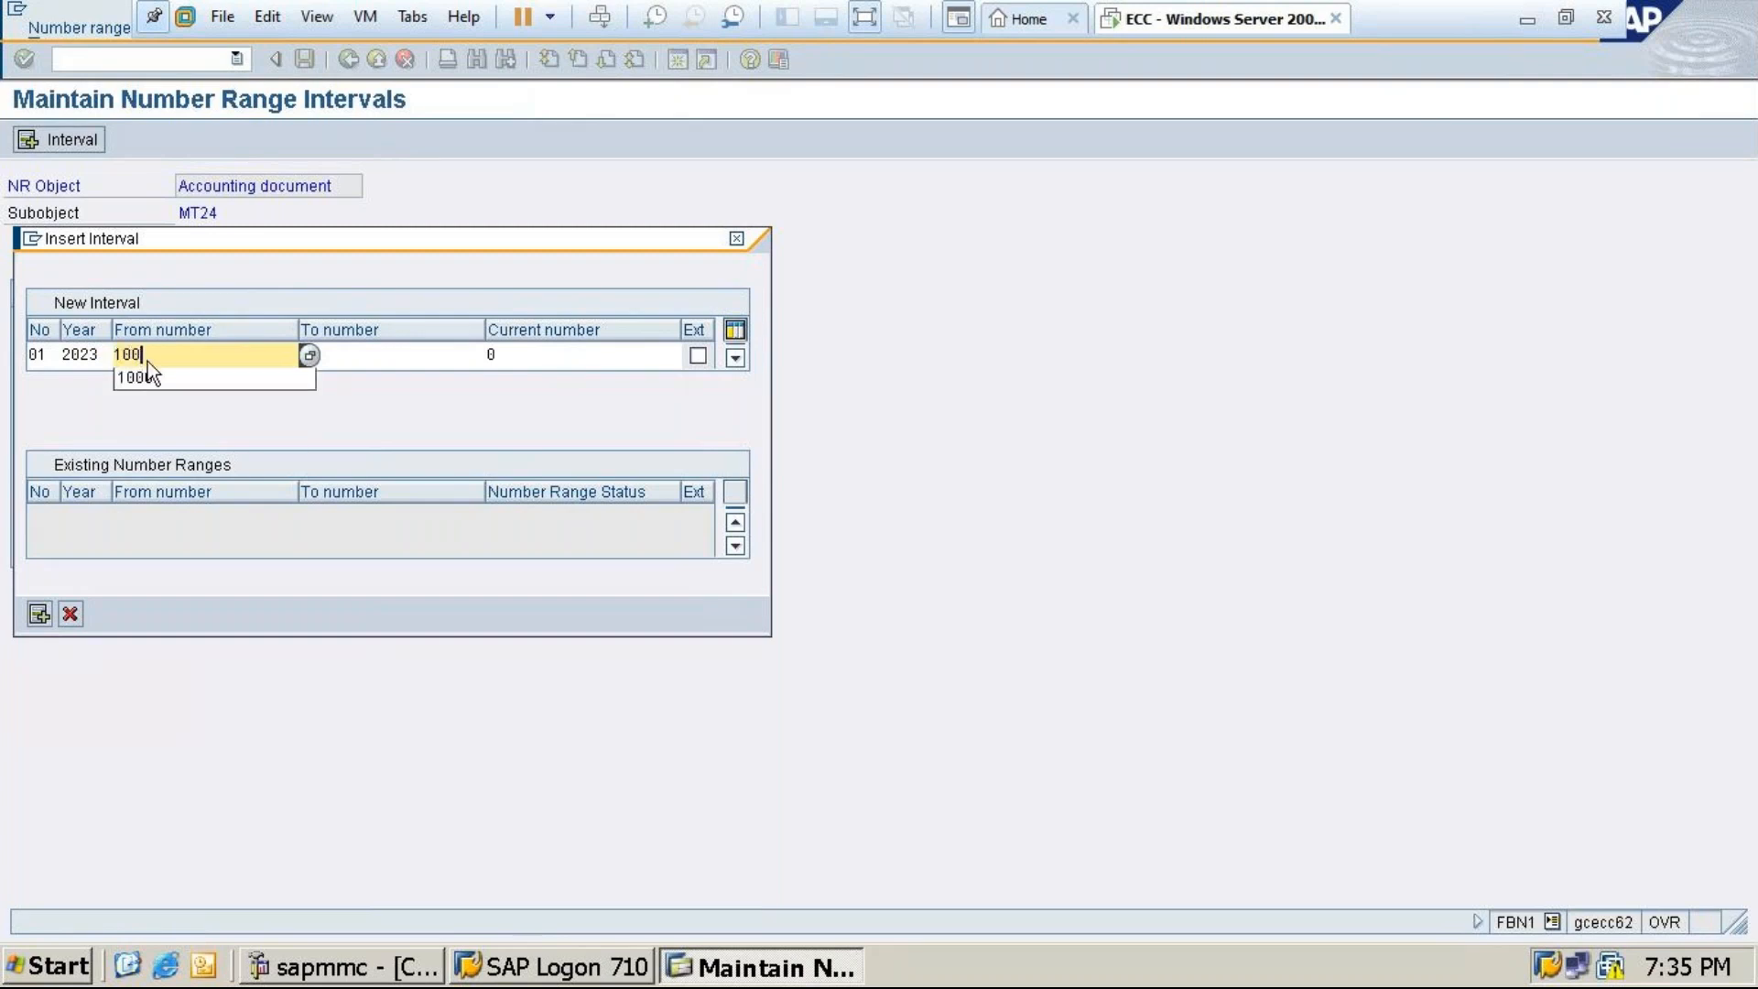
text(0)
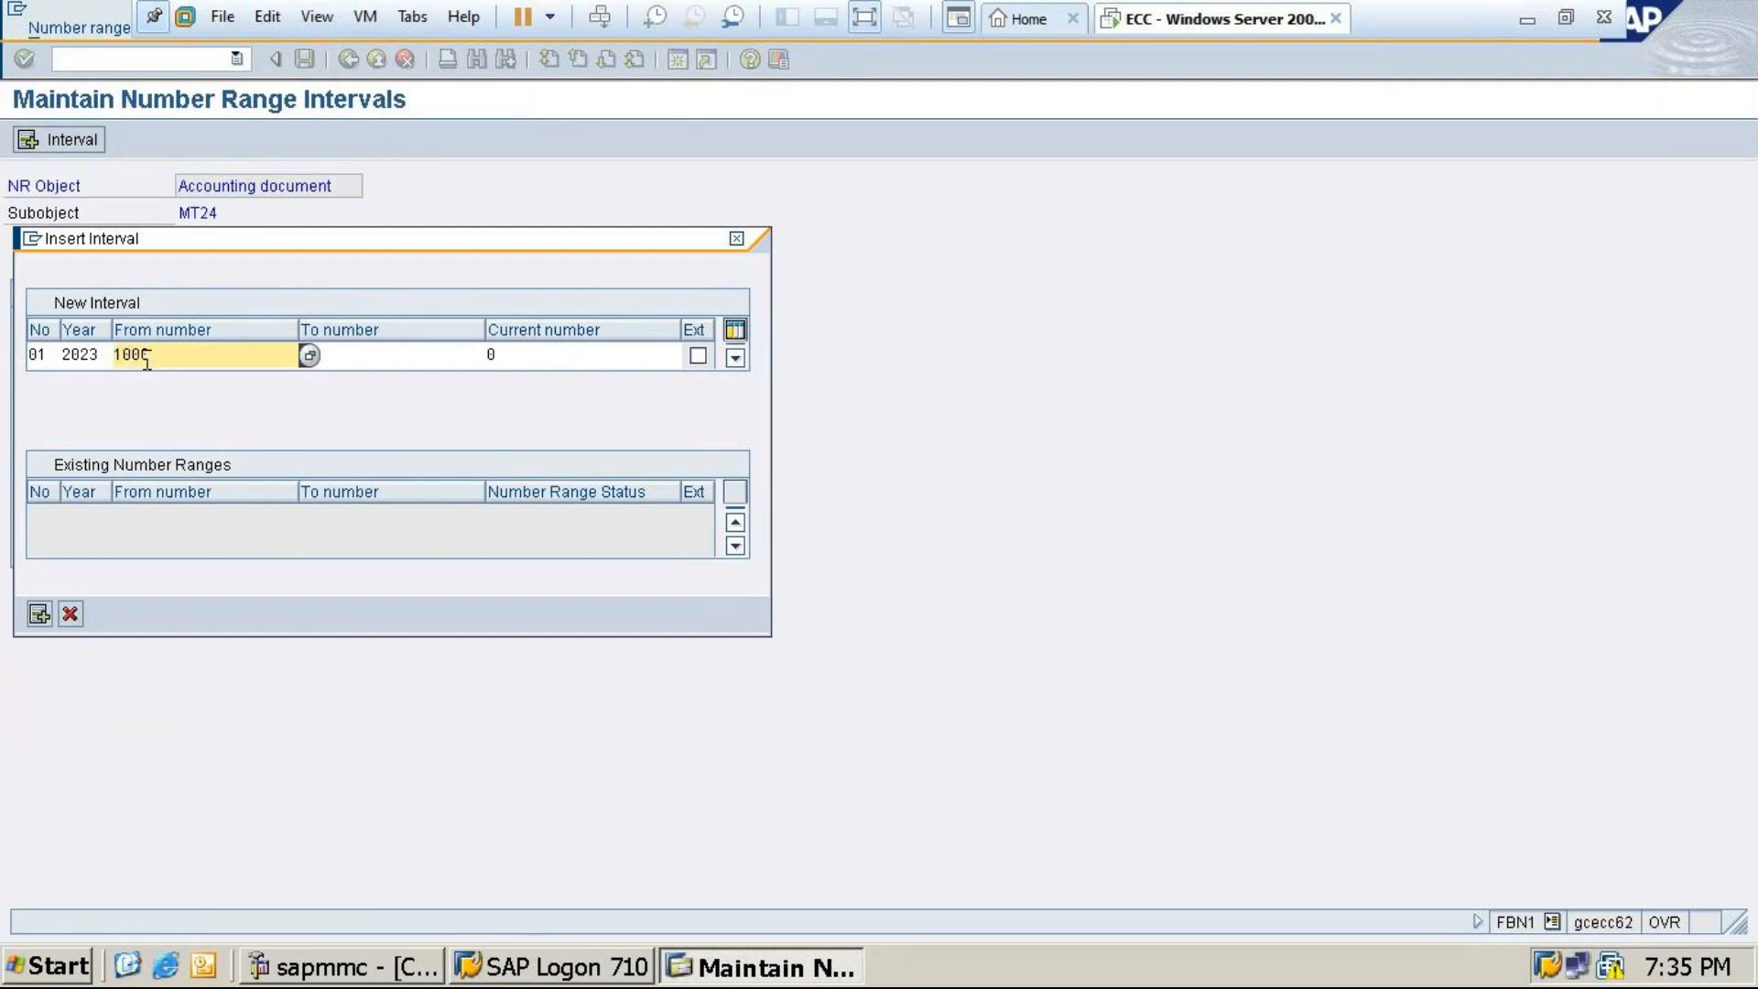
click(349, 357)
text(1999)
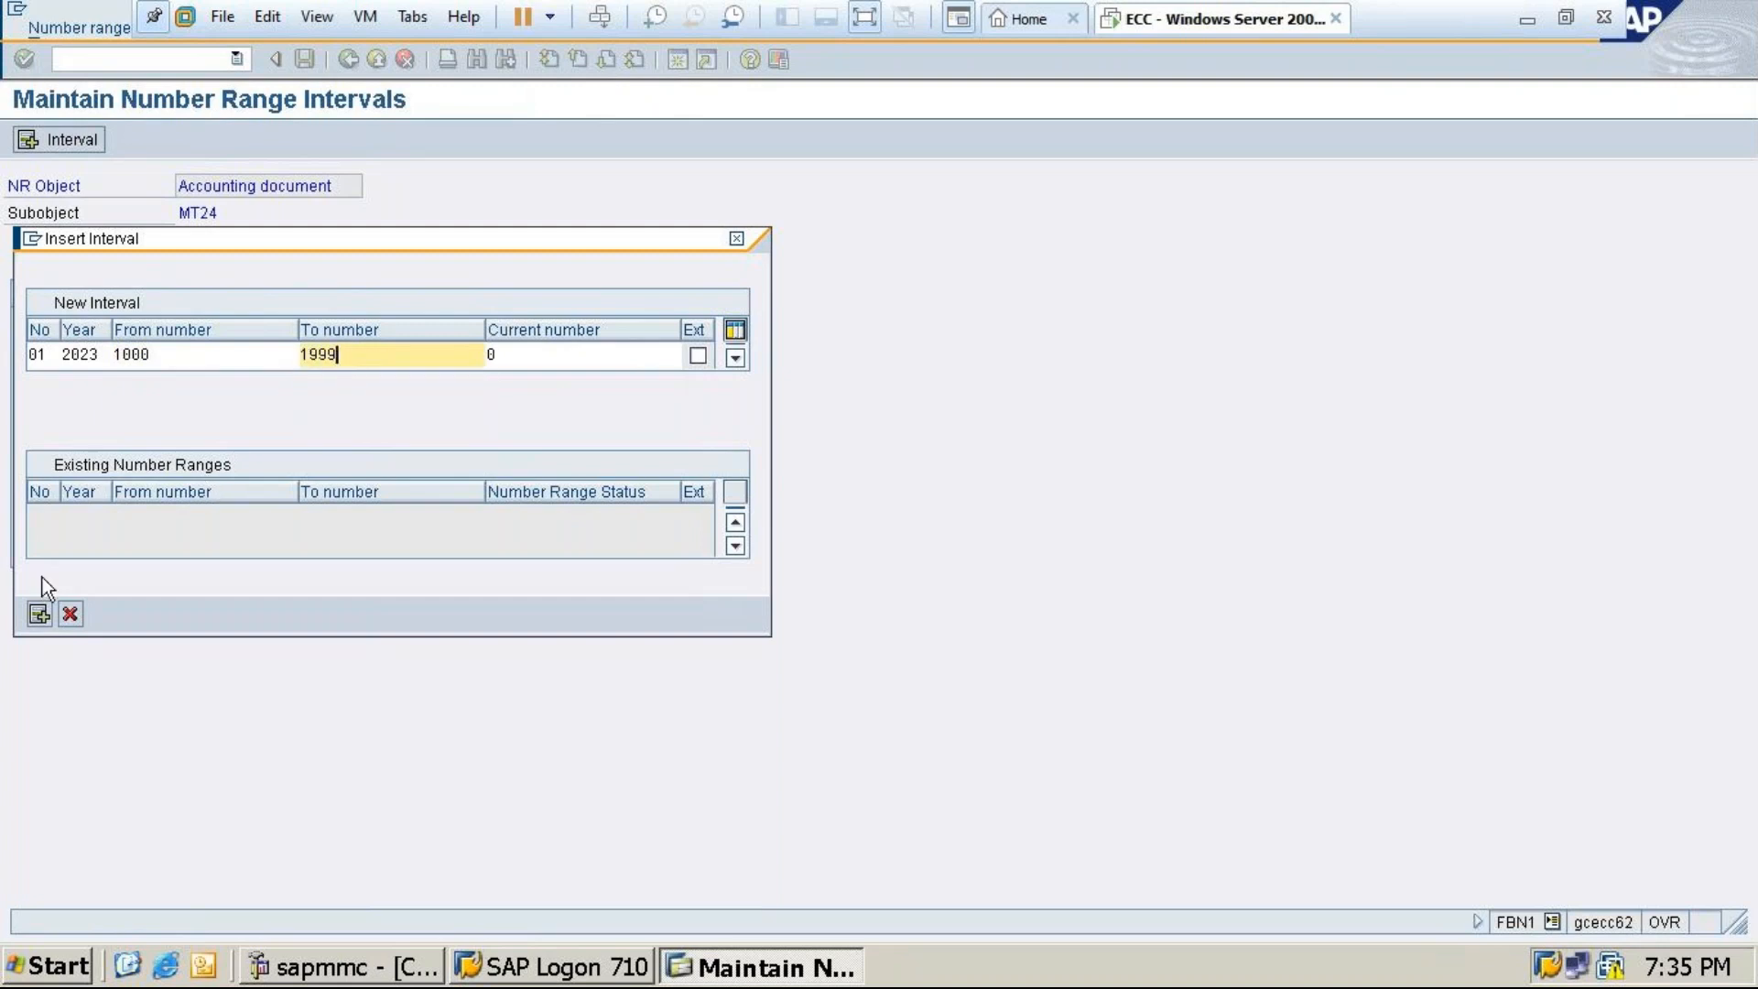
click(39, 613)
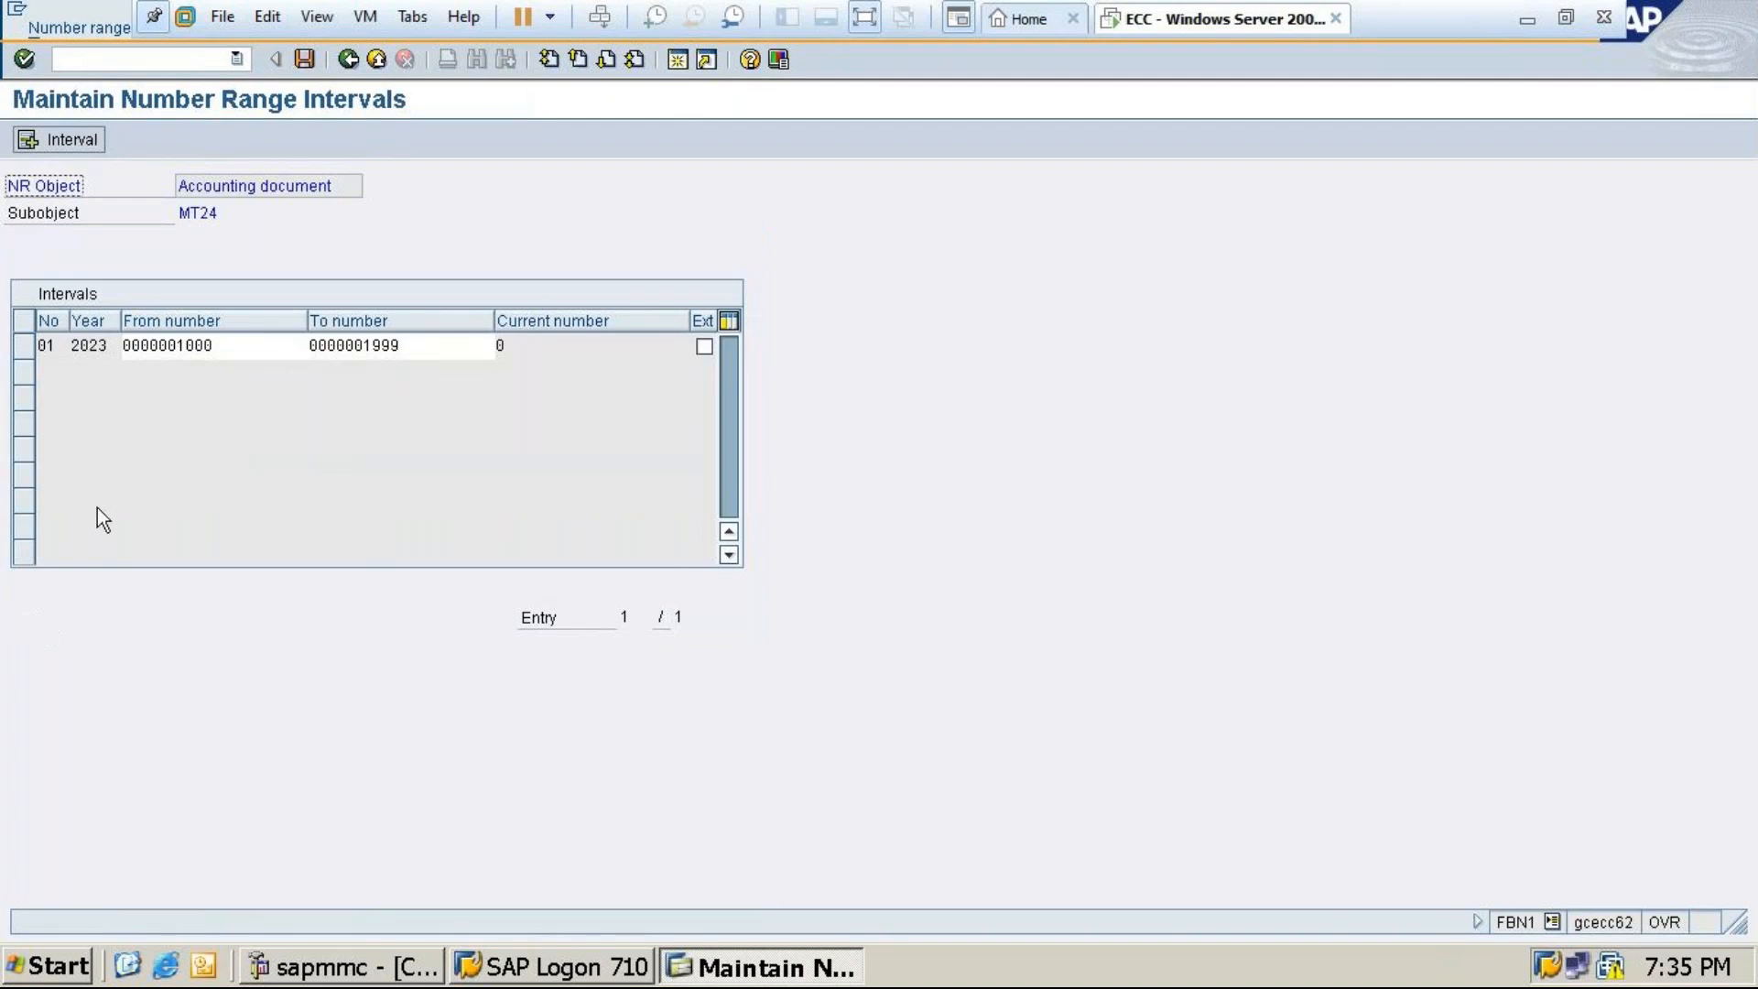
Save MT24's new interval, recheck it in display mode, return to the start screen, and minimize the VM
click(304, 60)
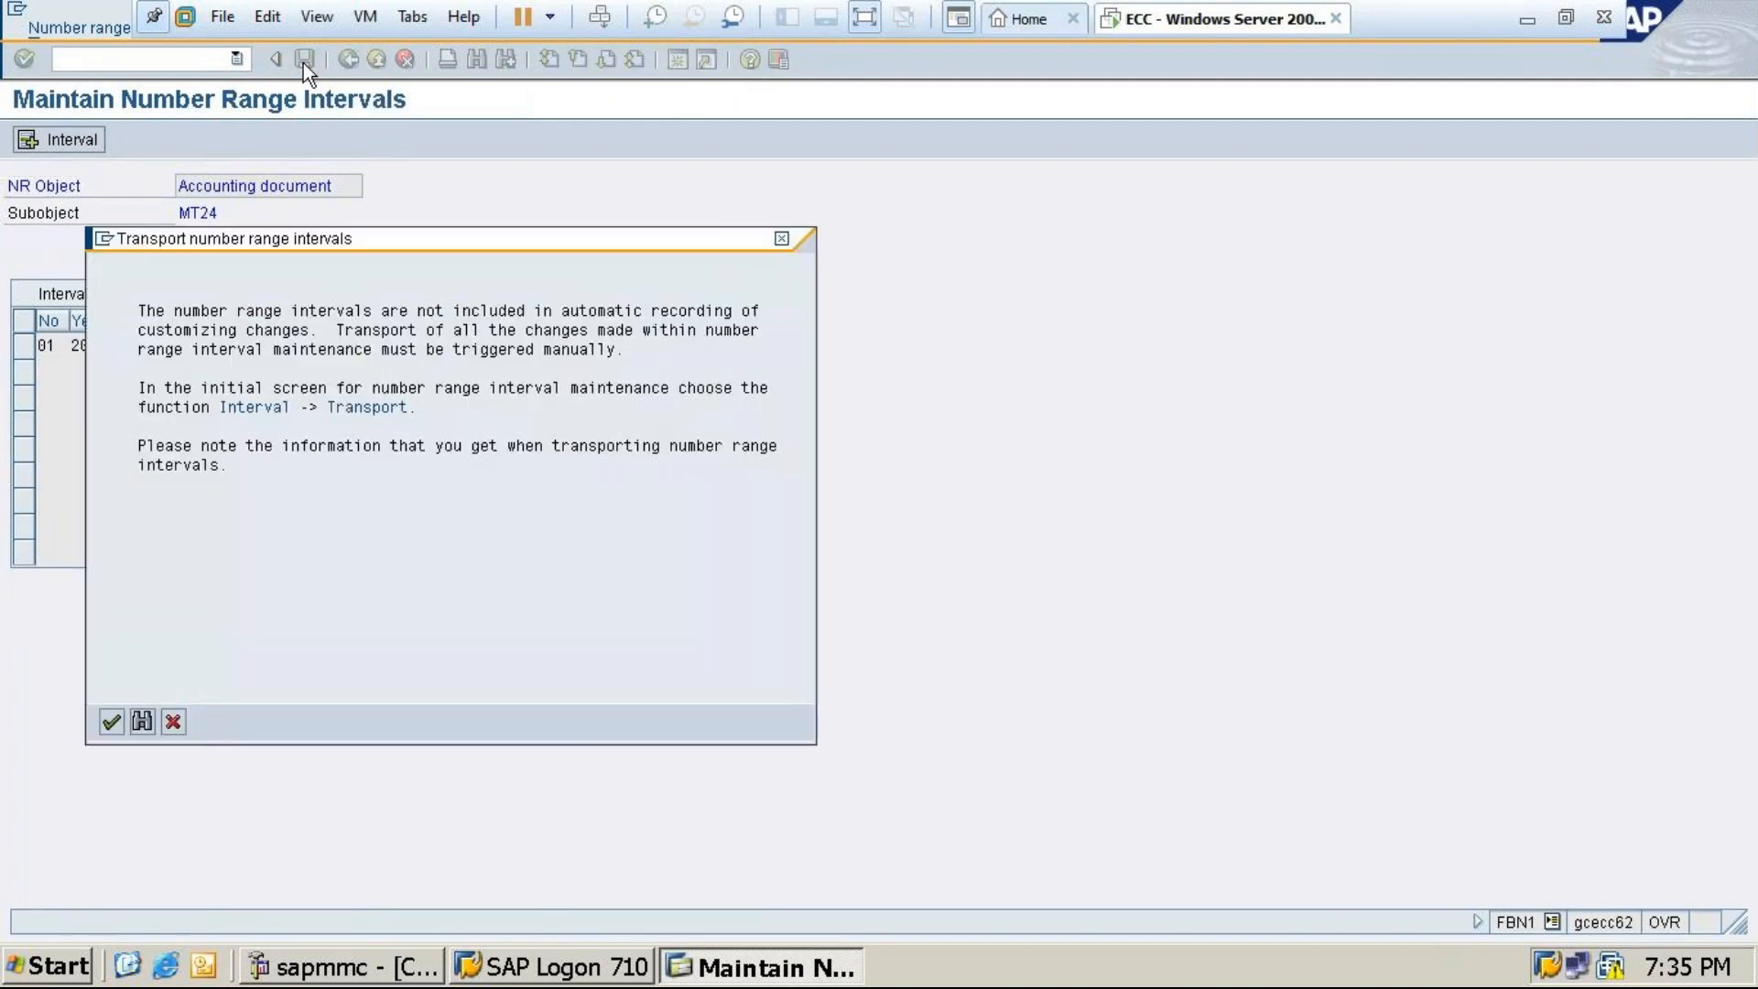
click(111, 723)
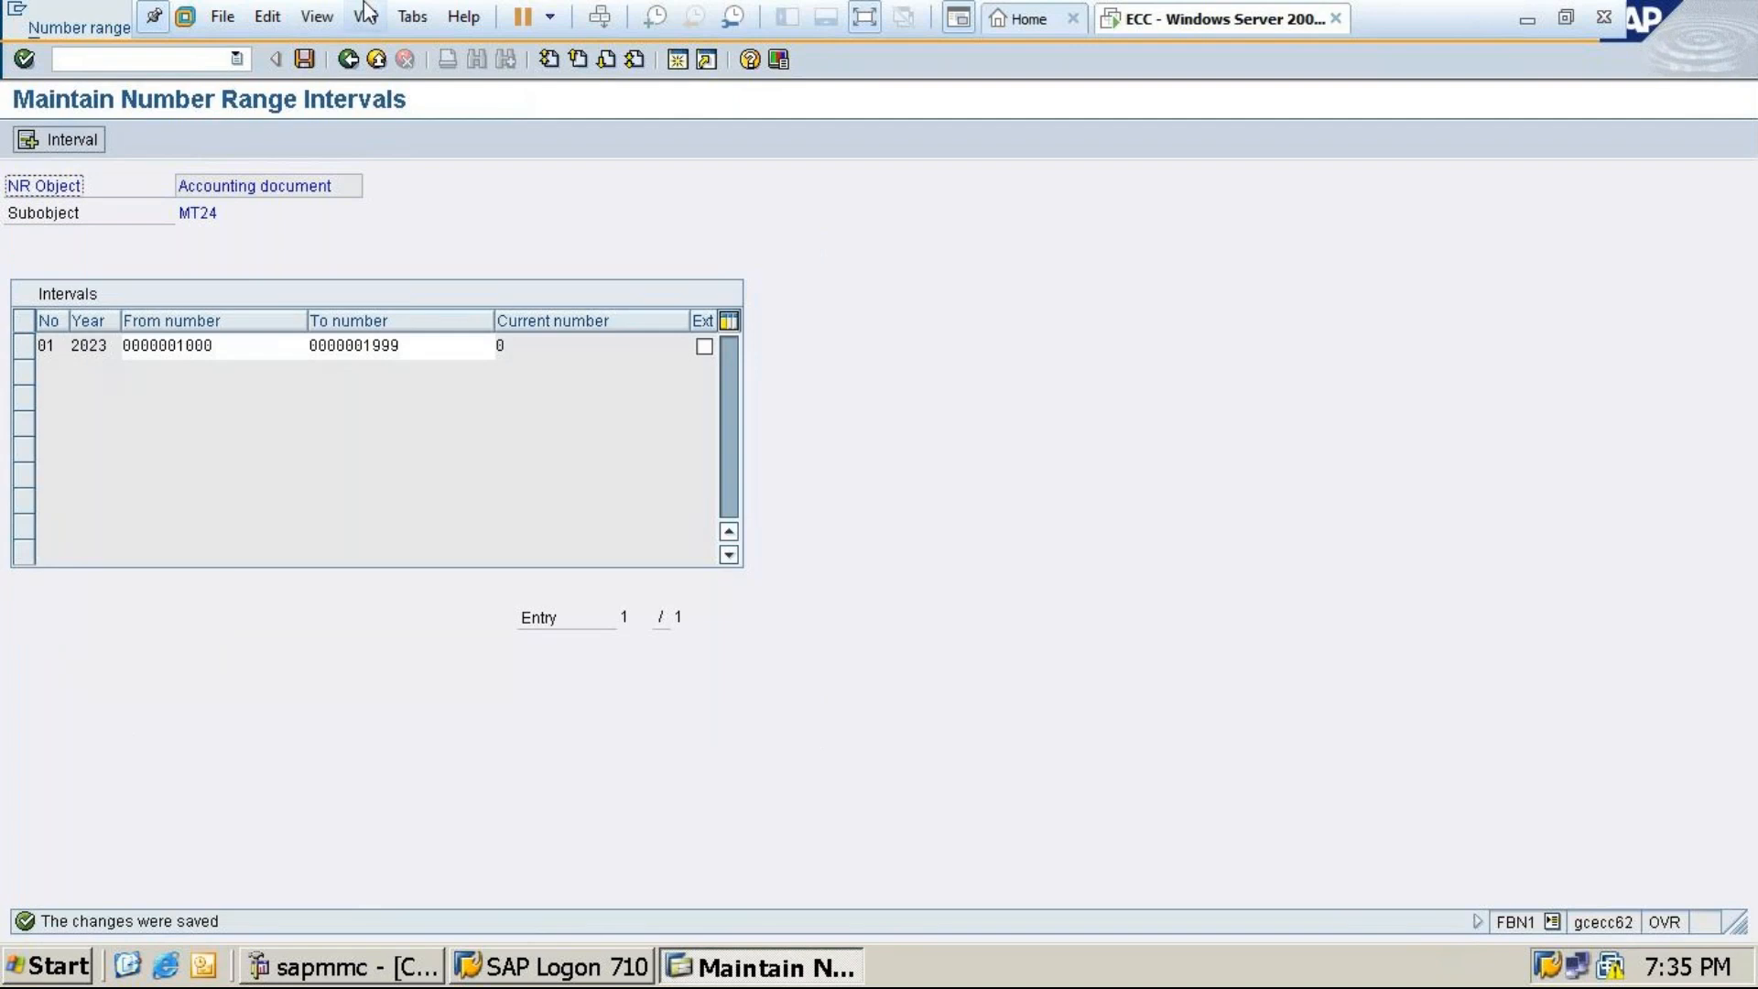
click(349, 58)
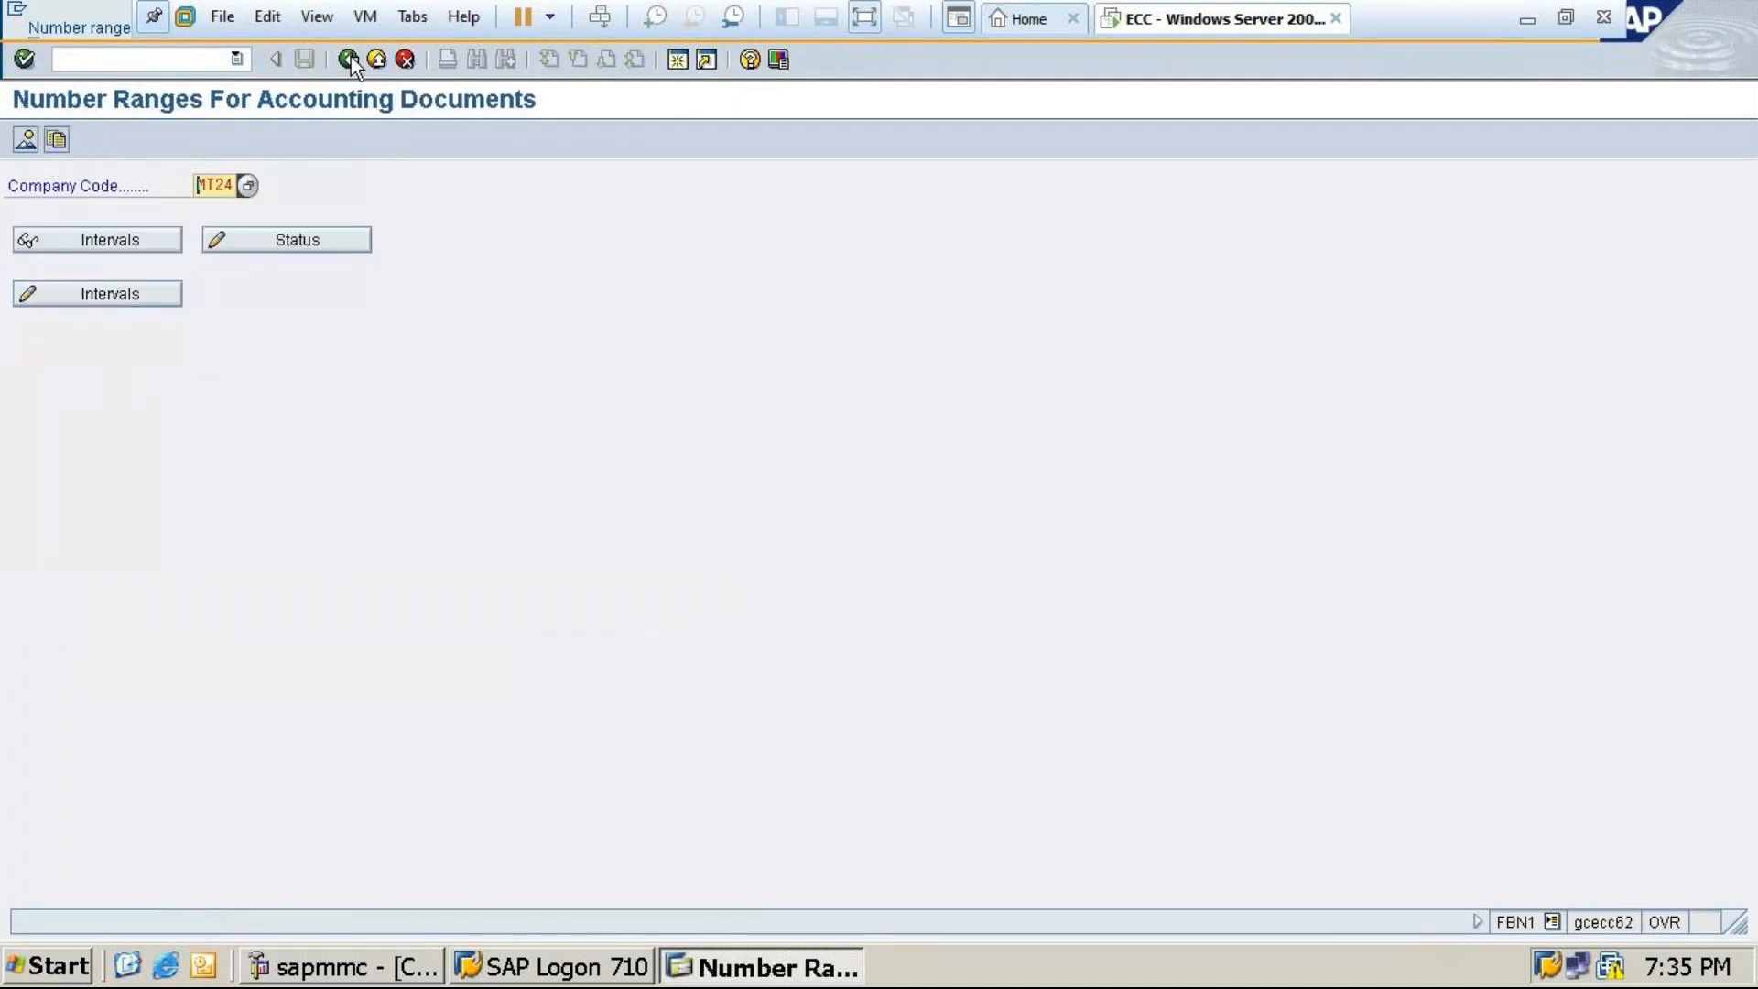
click(99, 244)
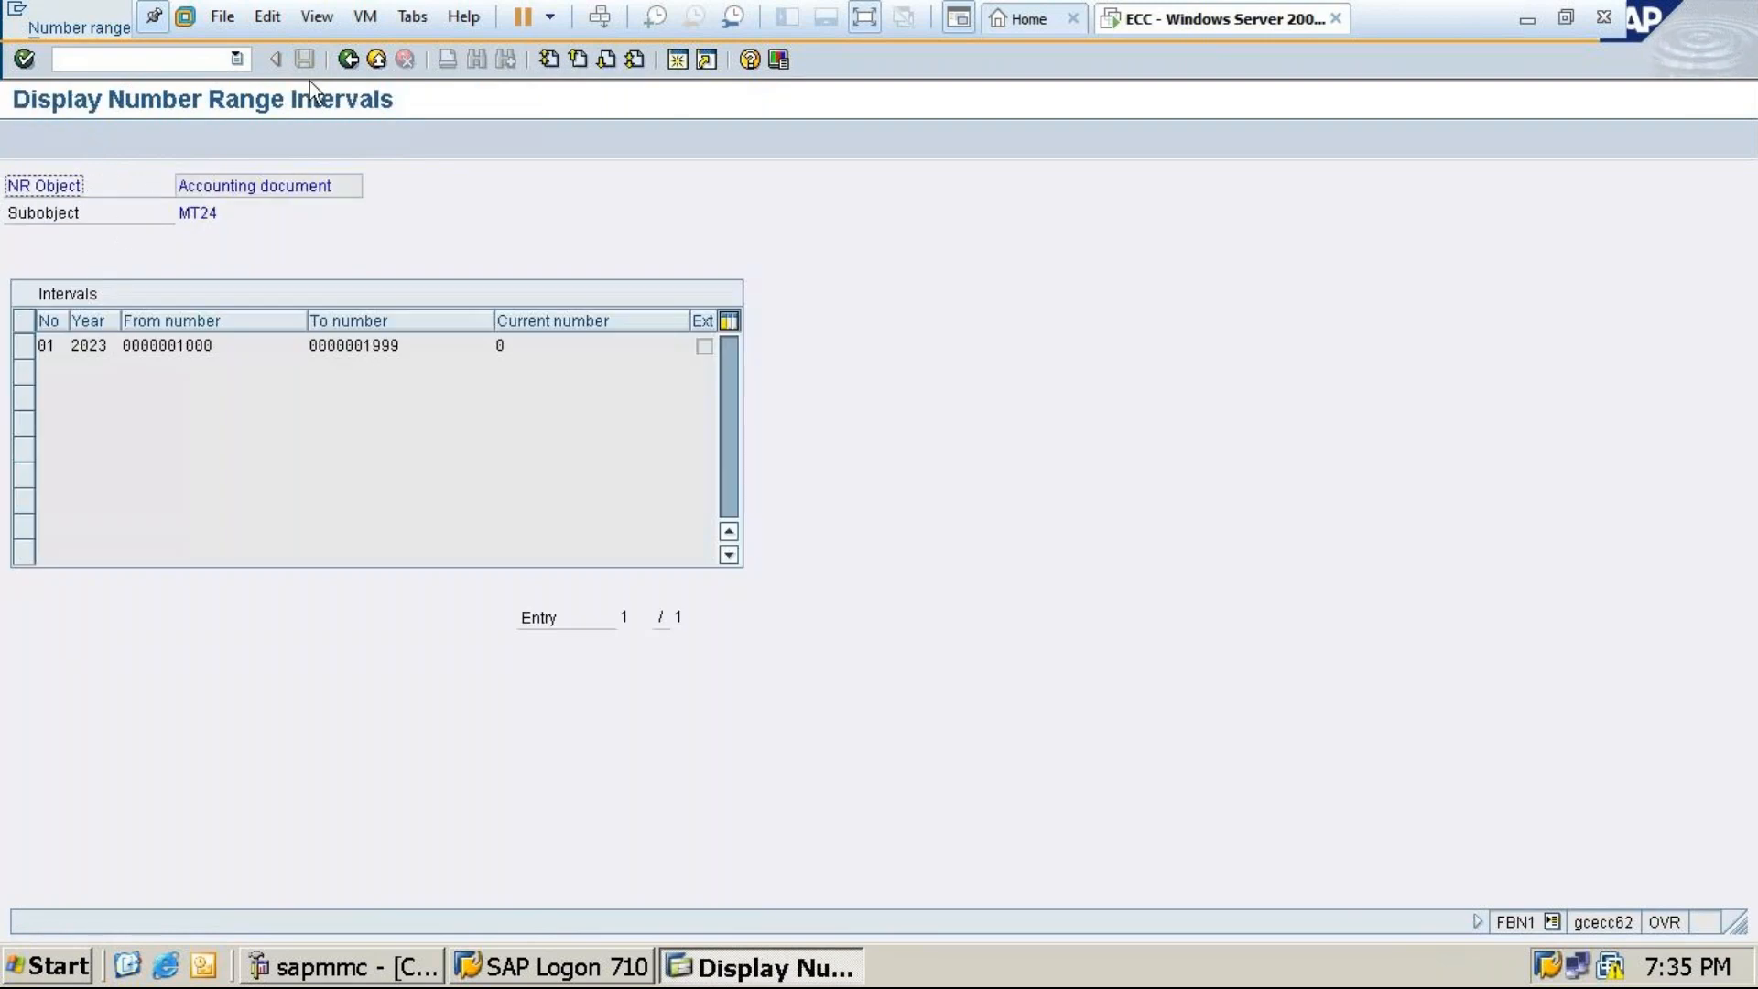
click(350, 62)
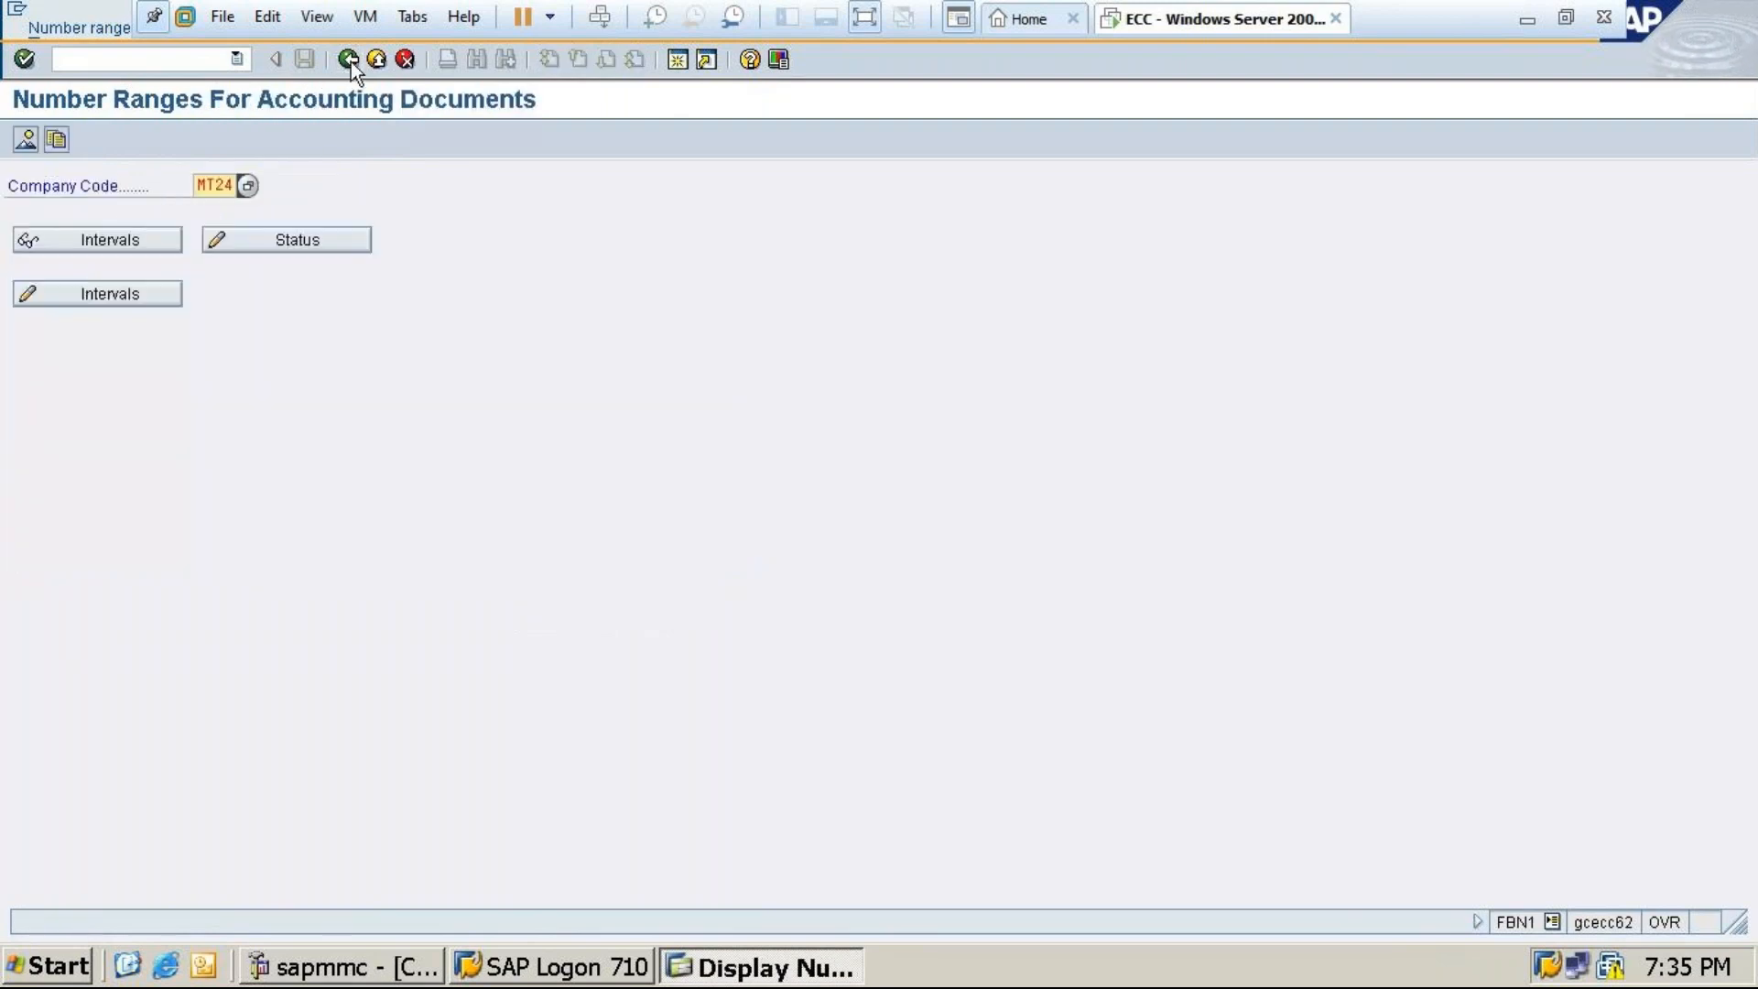
click(1527, 20)
Switch from the SAP FICO workbook toward the GoTo meeting window in Chrome
mouse_move(909, 978)
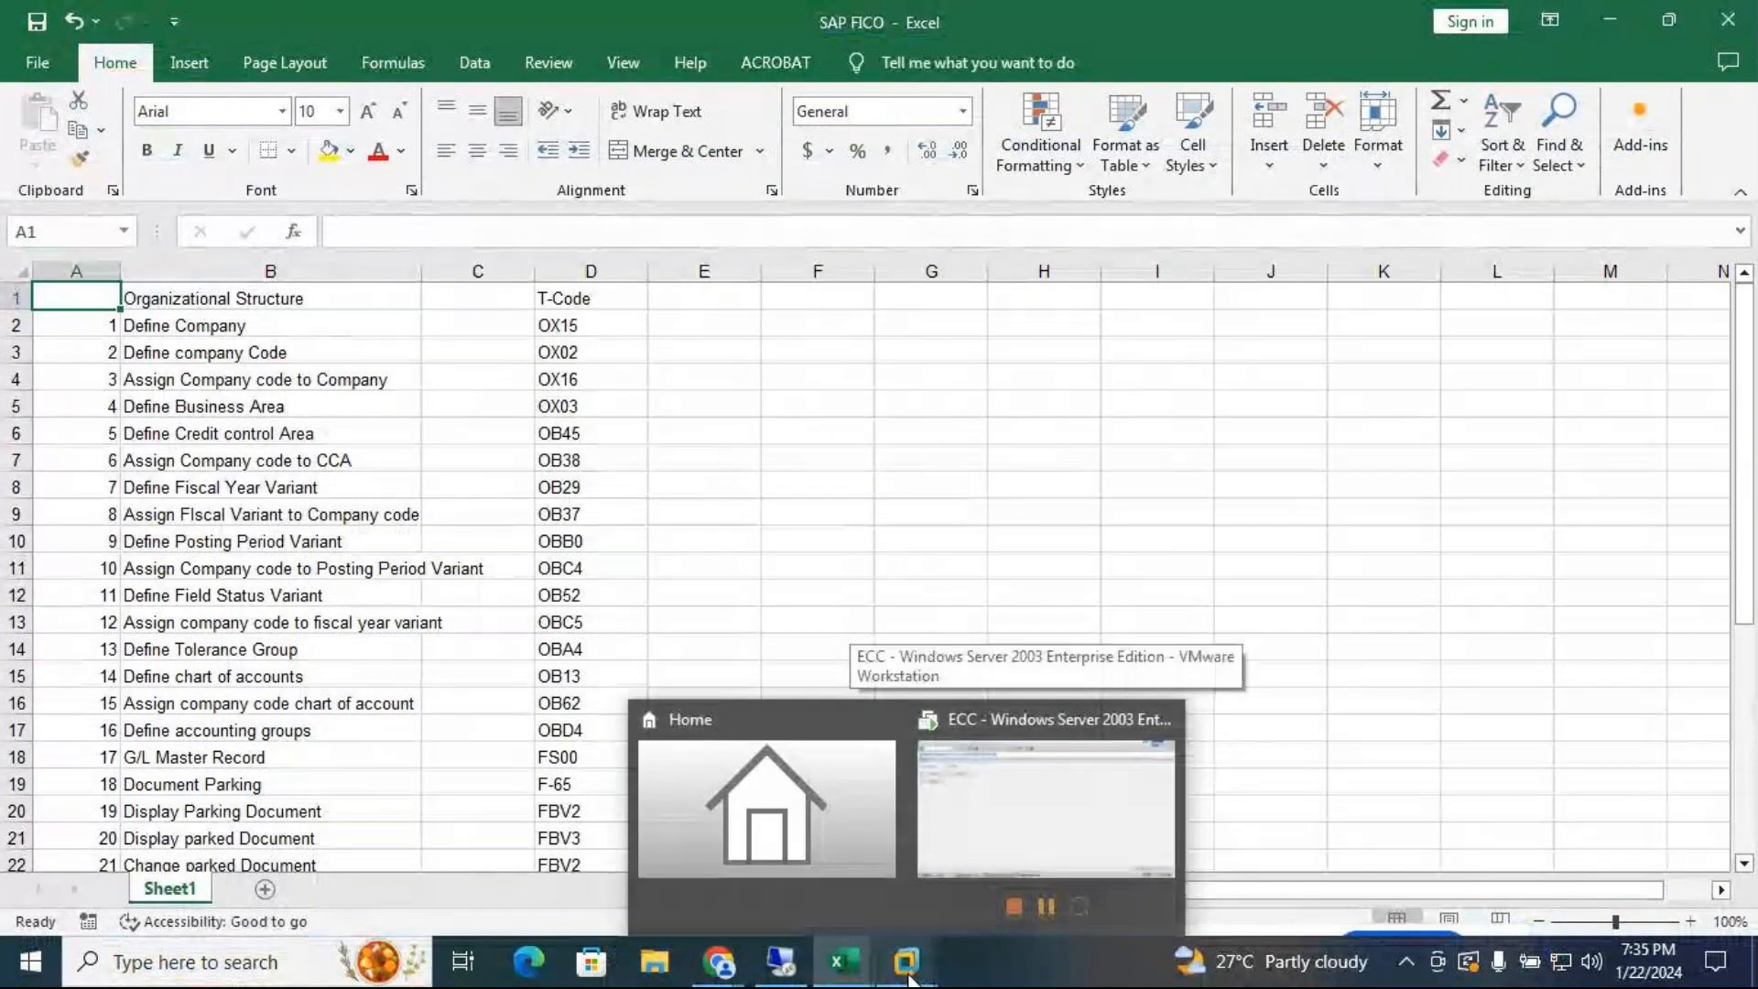
mouse_move(993, 800)
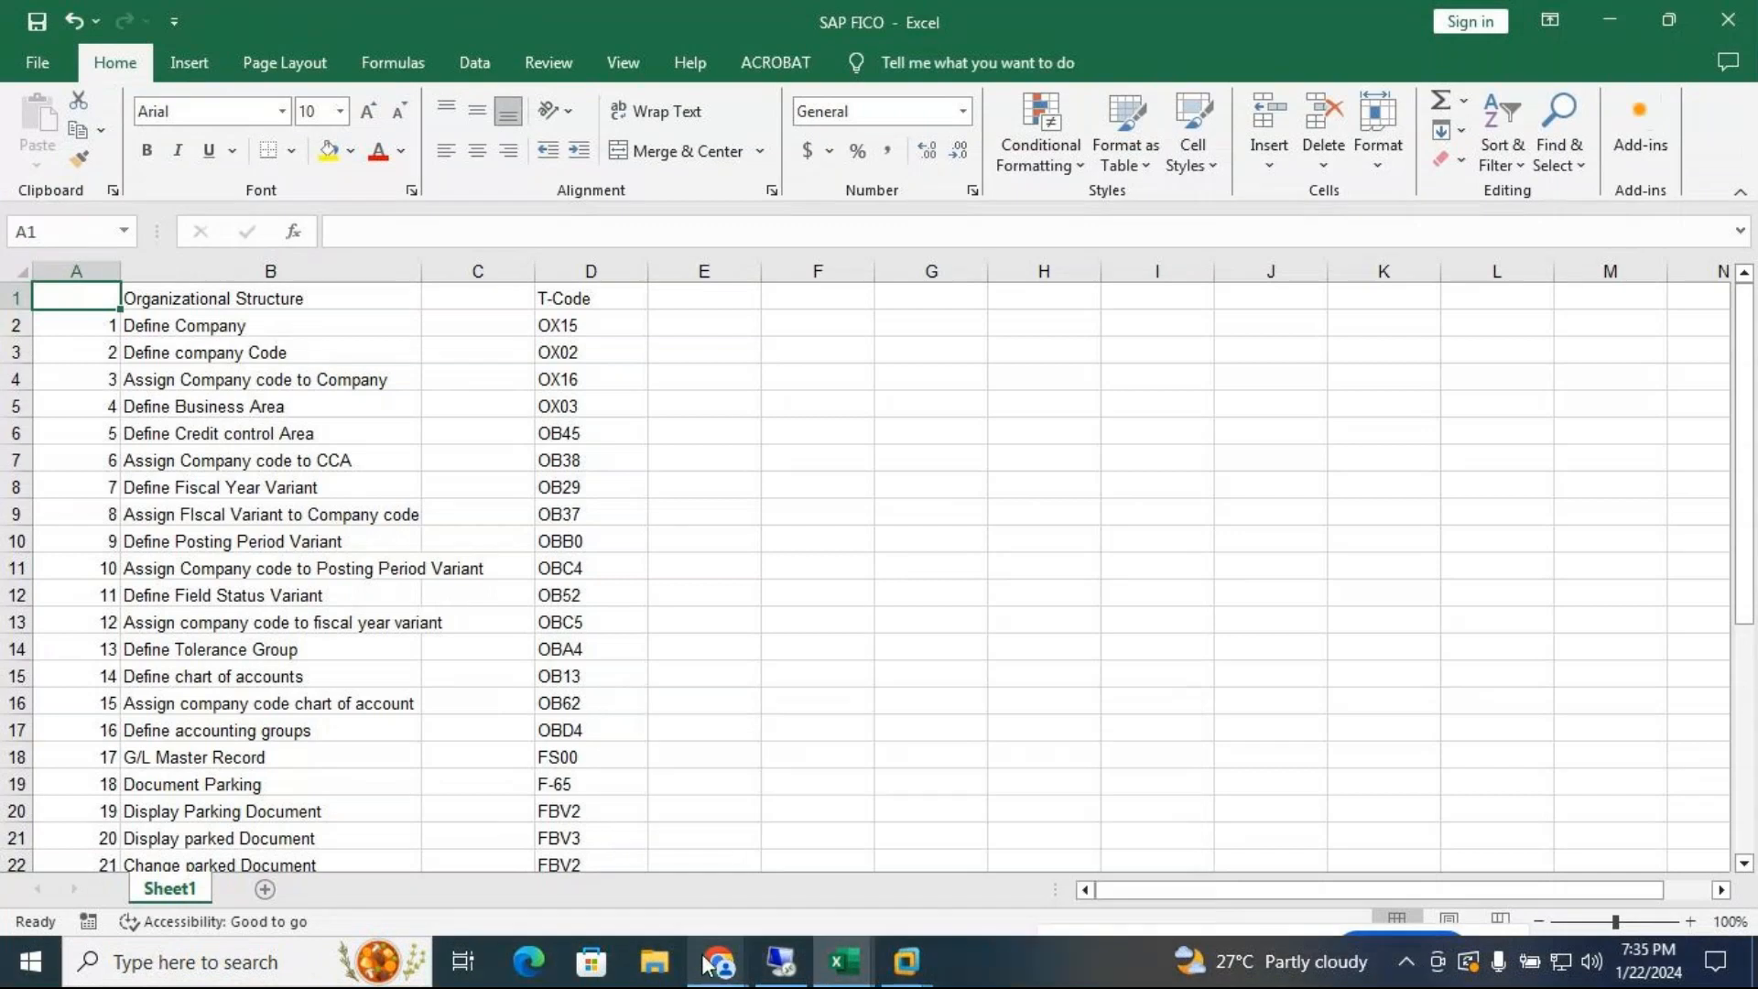
Bring GoTo Meeting forward, read the participants' chat, close it, and minimize the meeting window
mouse_move(711, 964)
click(733, 888)
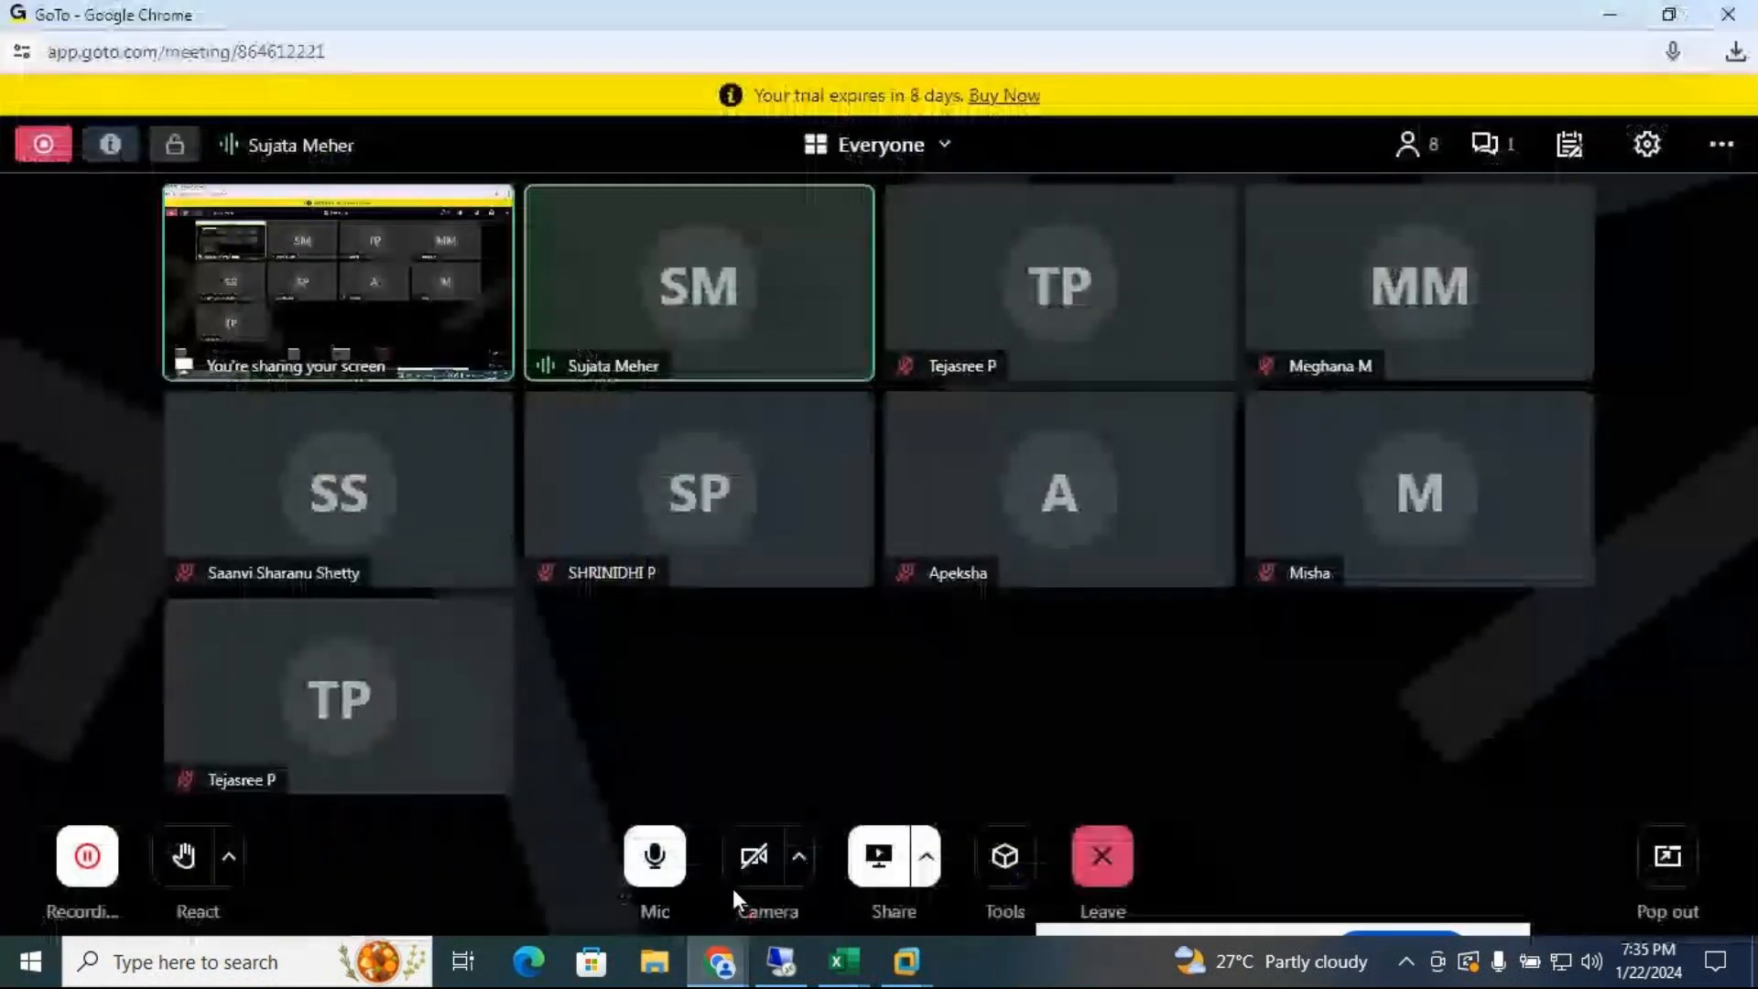
mouse_move(1468, 277)
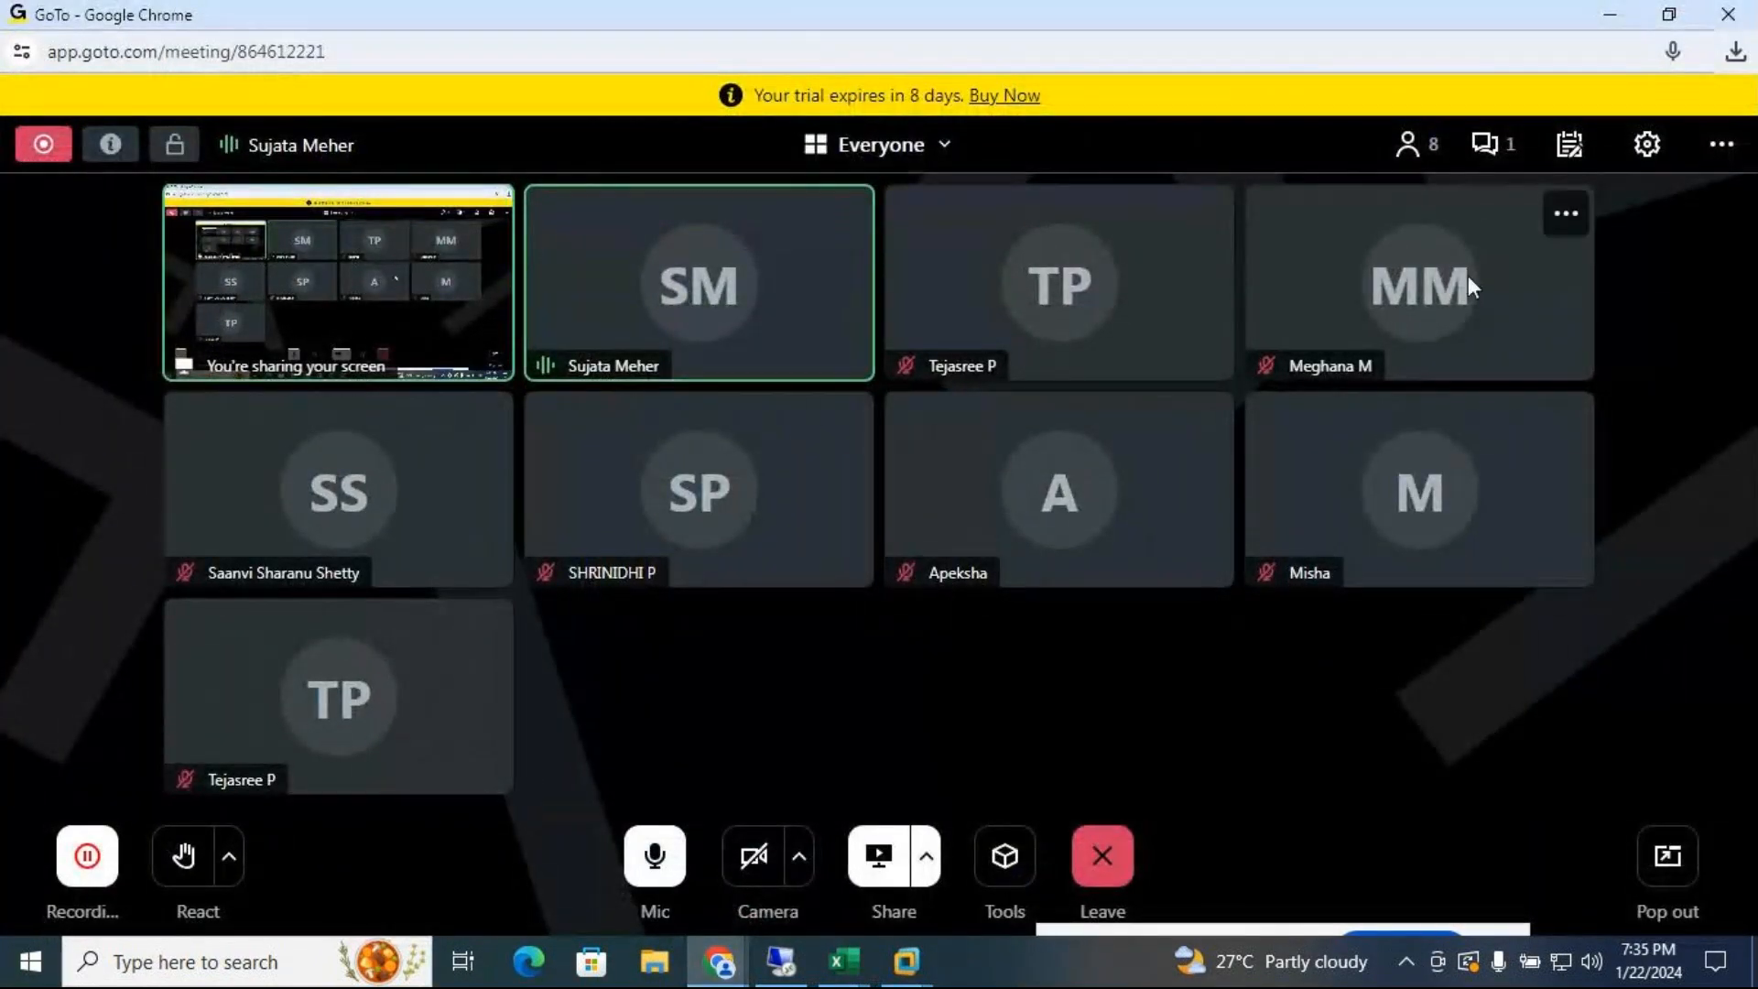
click(1491, 153)
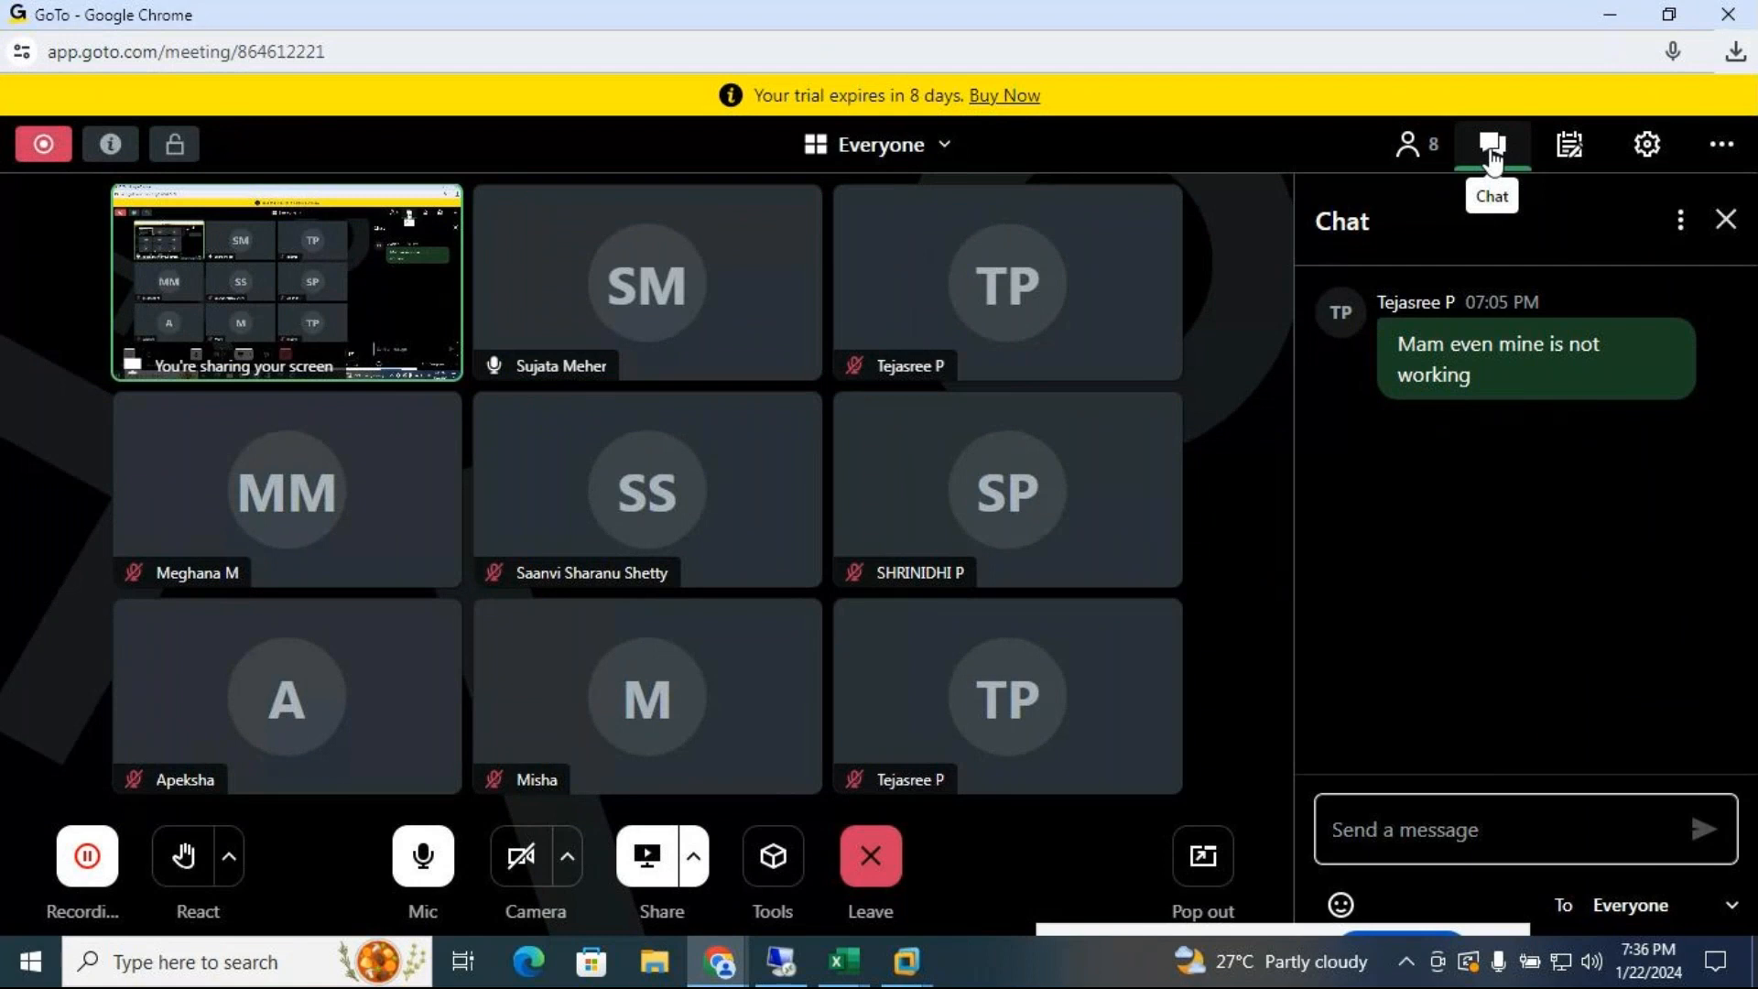
click(1725, 220)
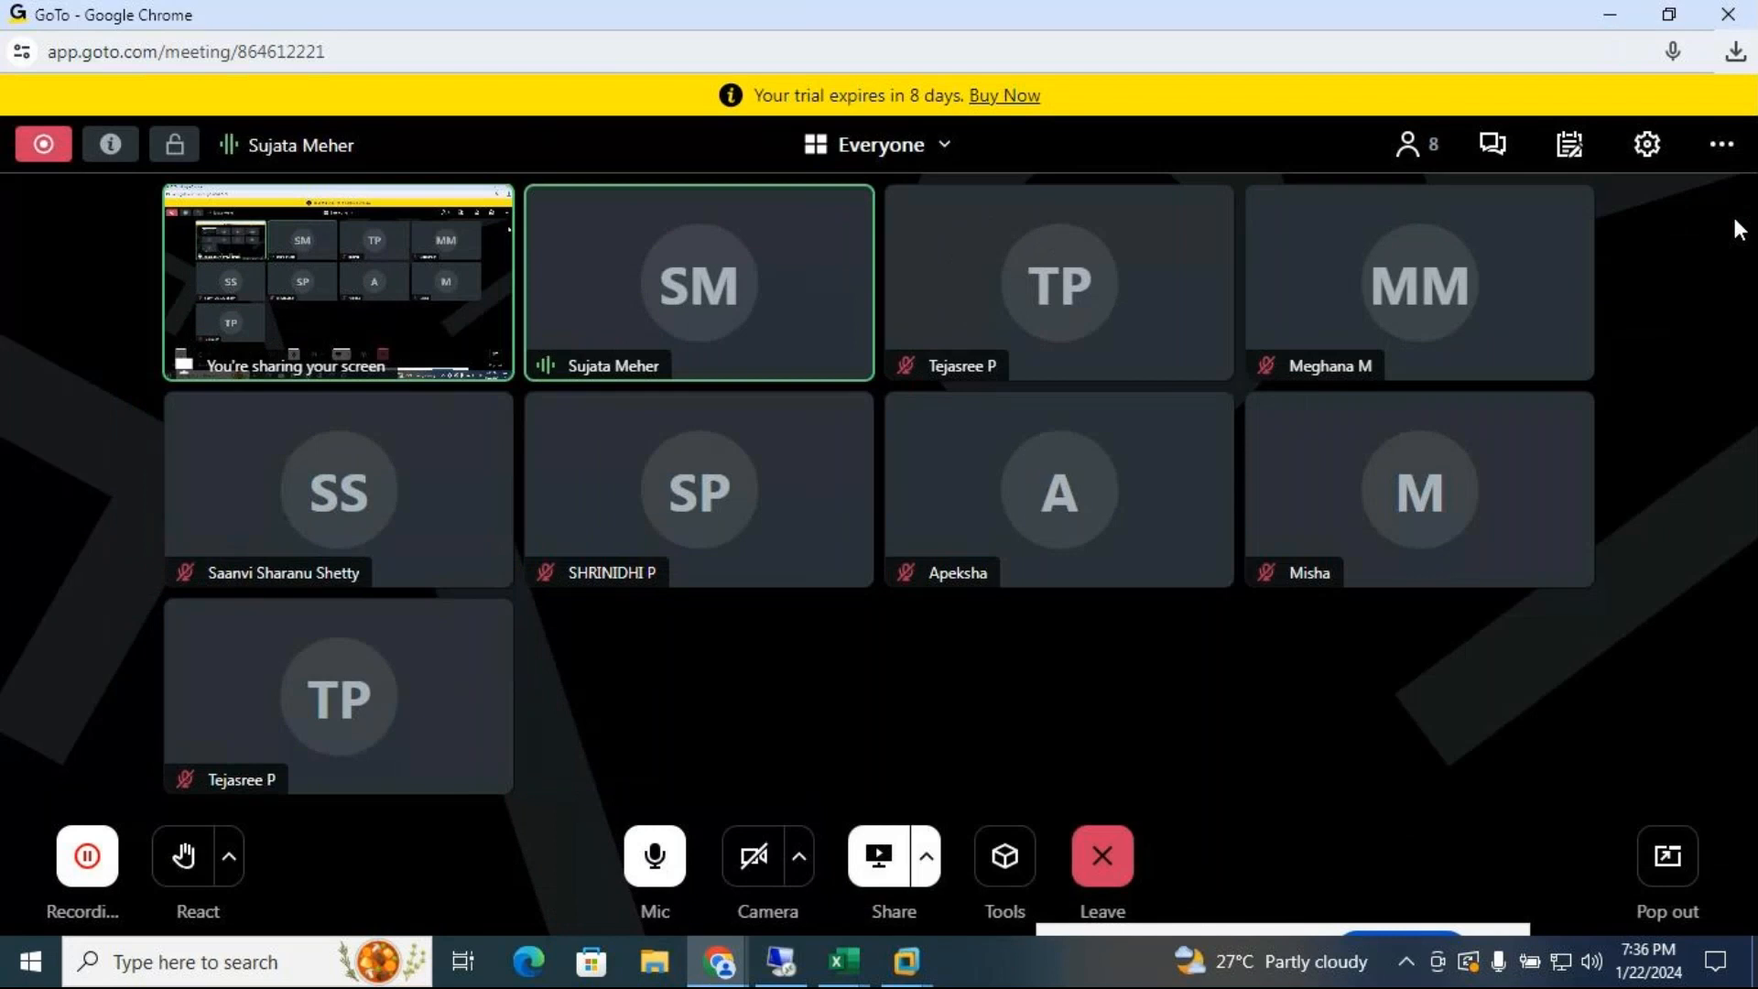
click(1614, 20)
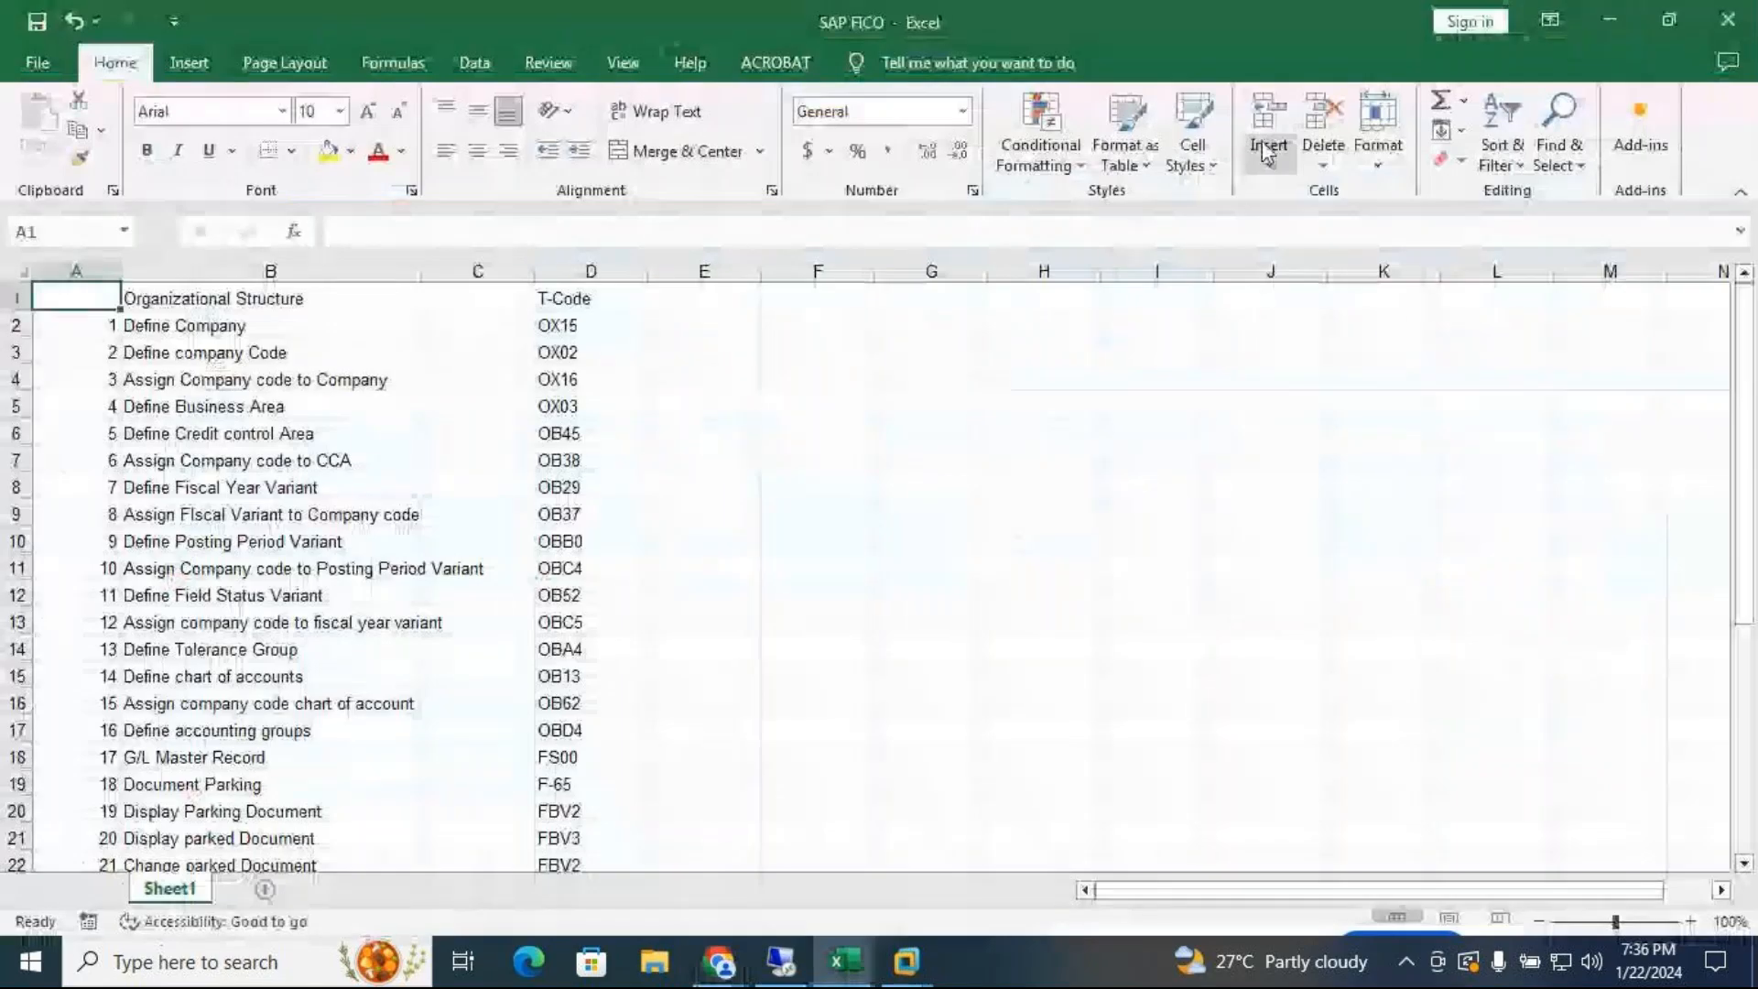
Minimize the SAP FICO workbook and bring the ECC virtual machine window forward
click(1612, 22)
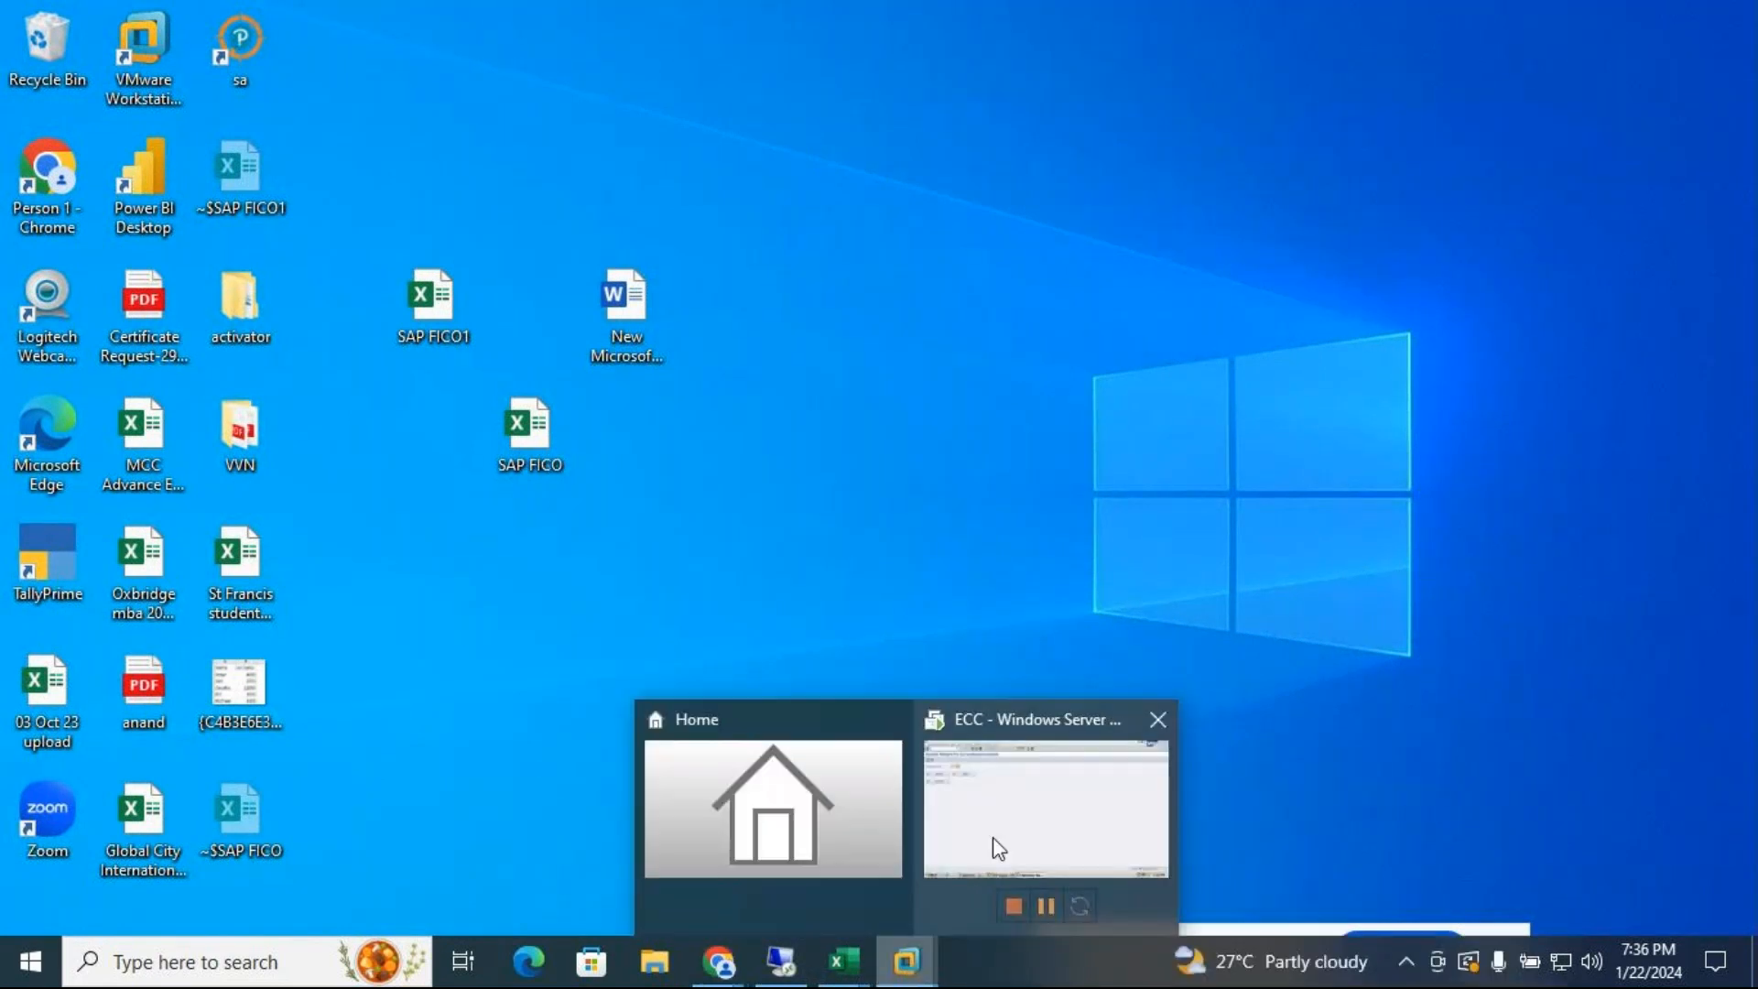
click(994, 834)
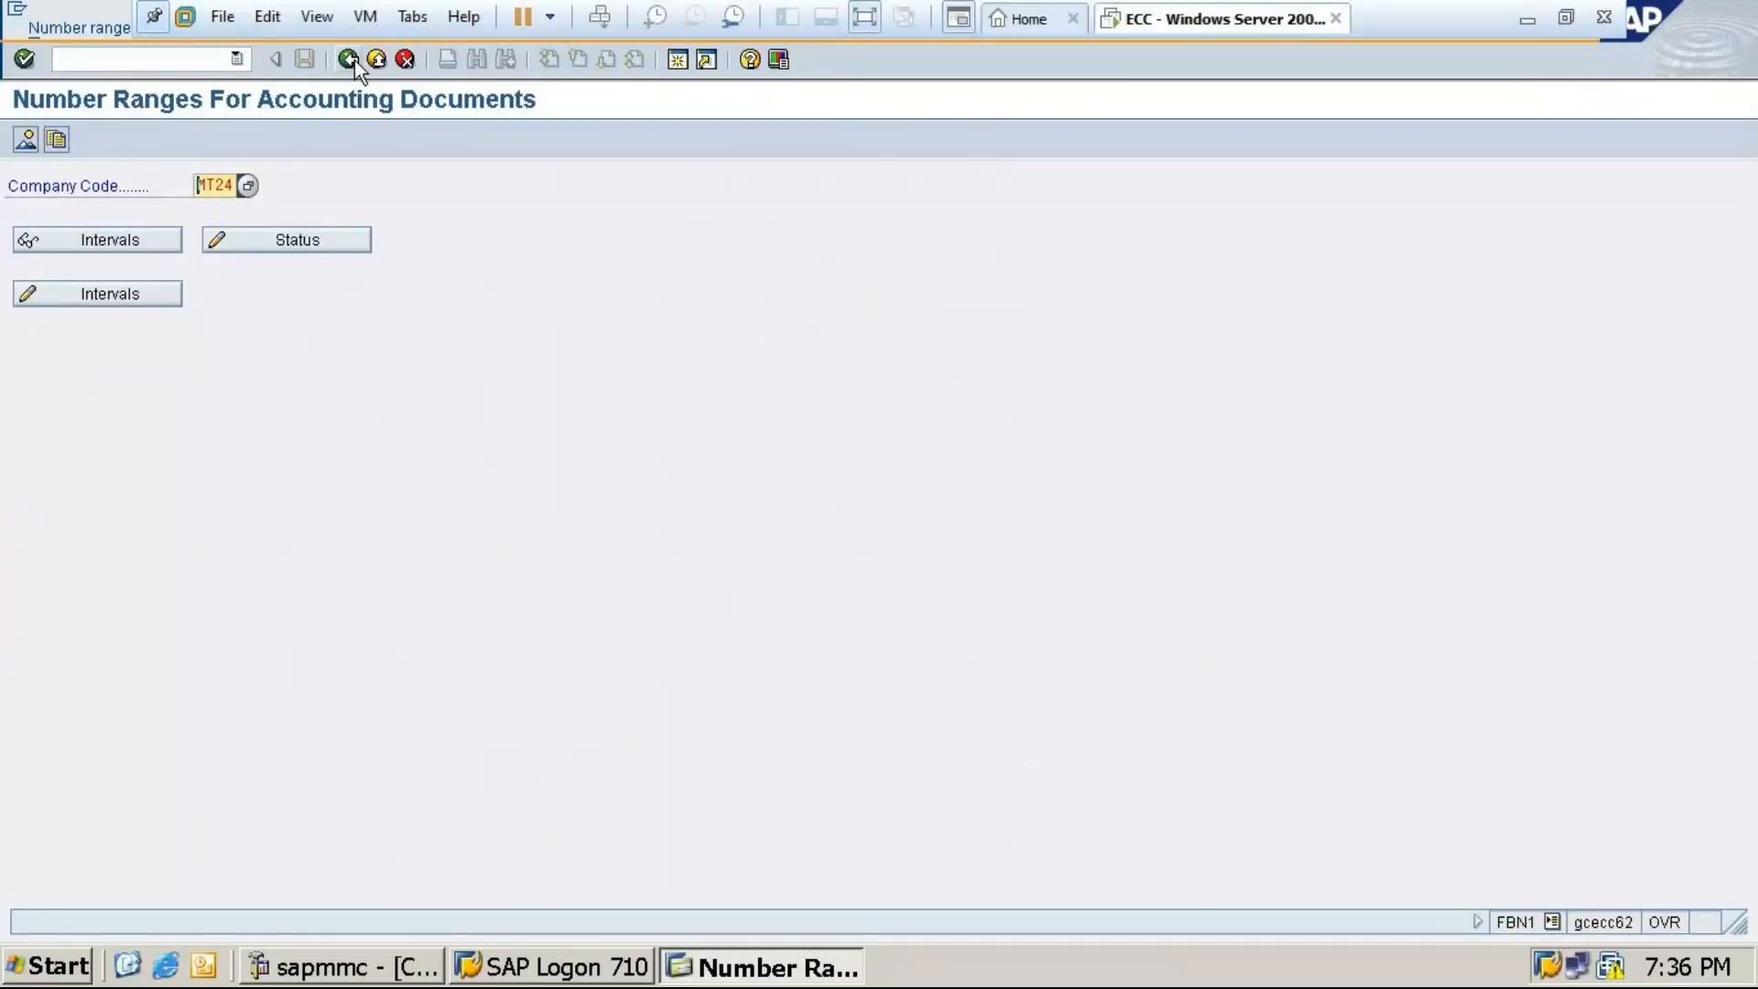
Back out of the number ranges and the IMG to the SAP Easy Access menu
click(347, 60)
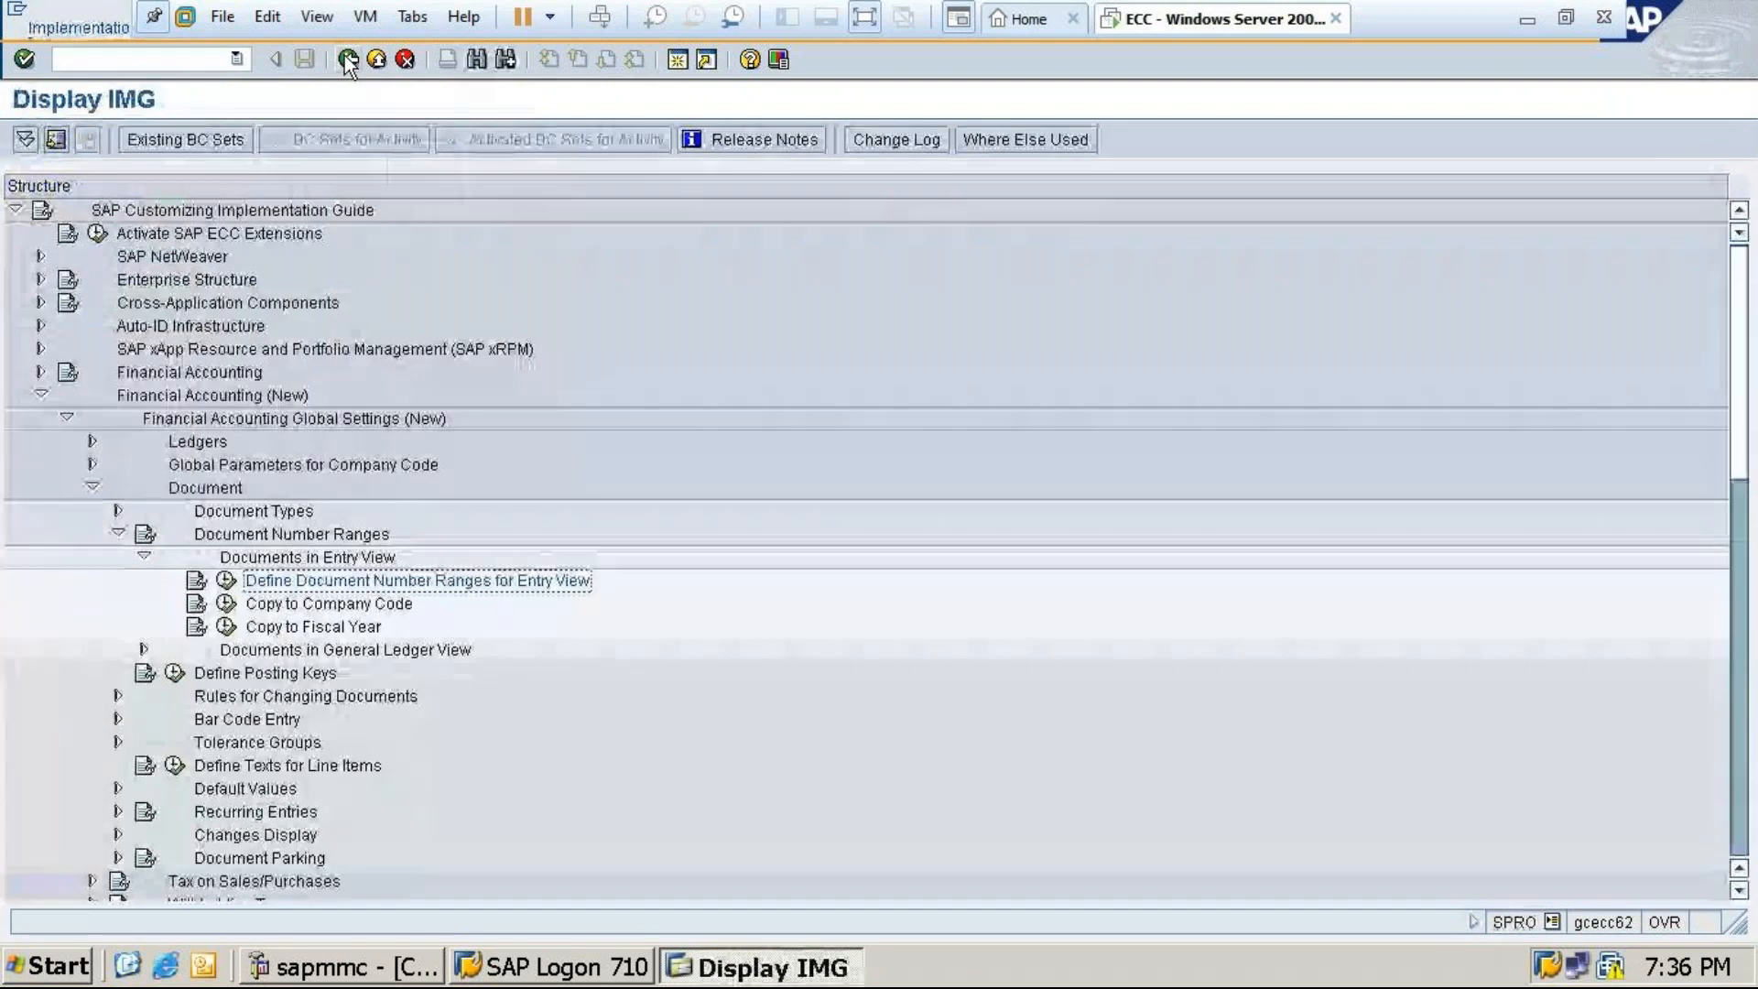
click(347, 60)
click(347, 60)
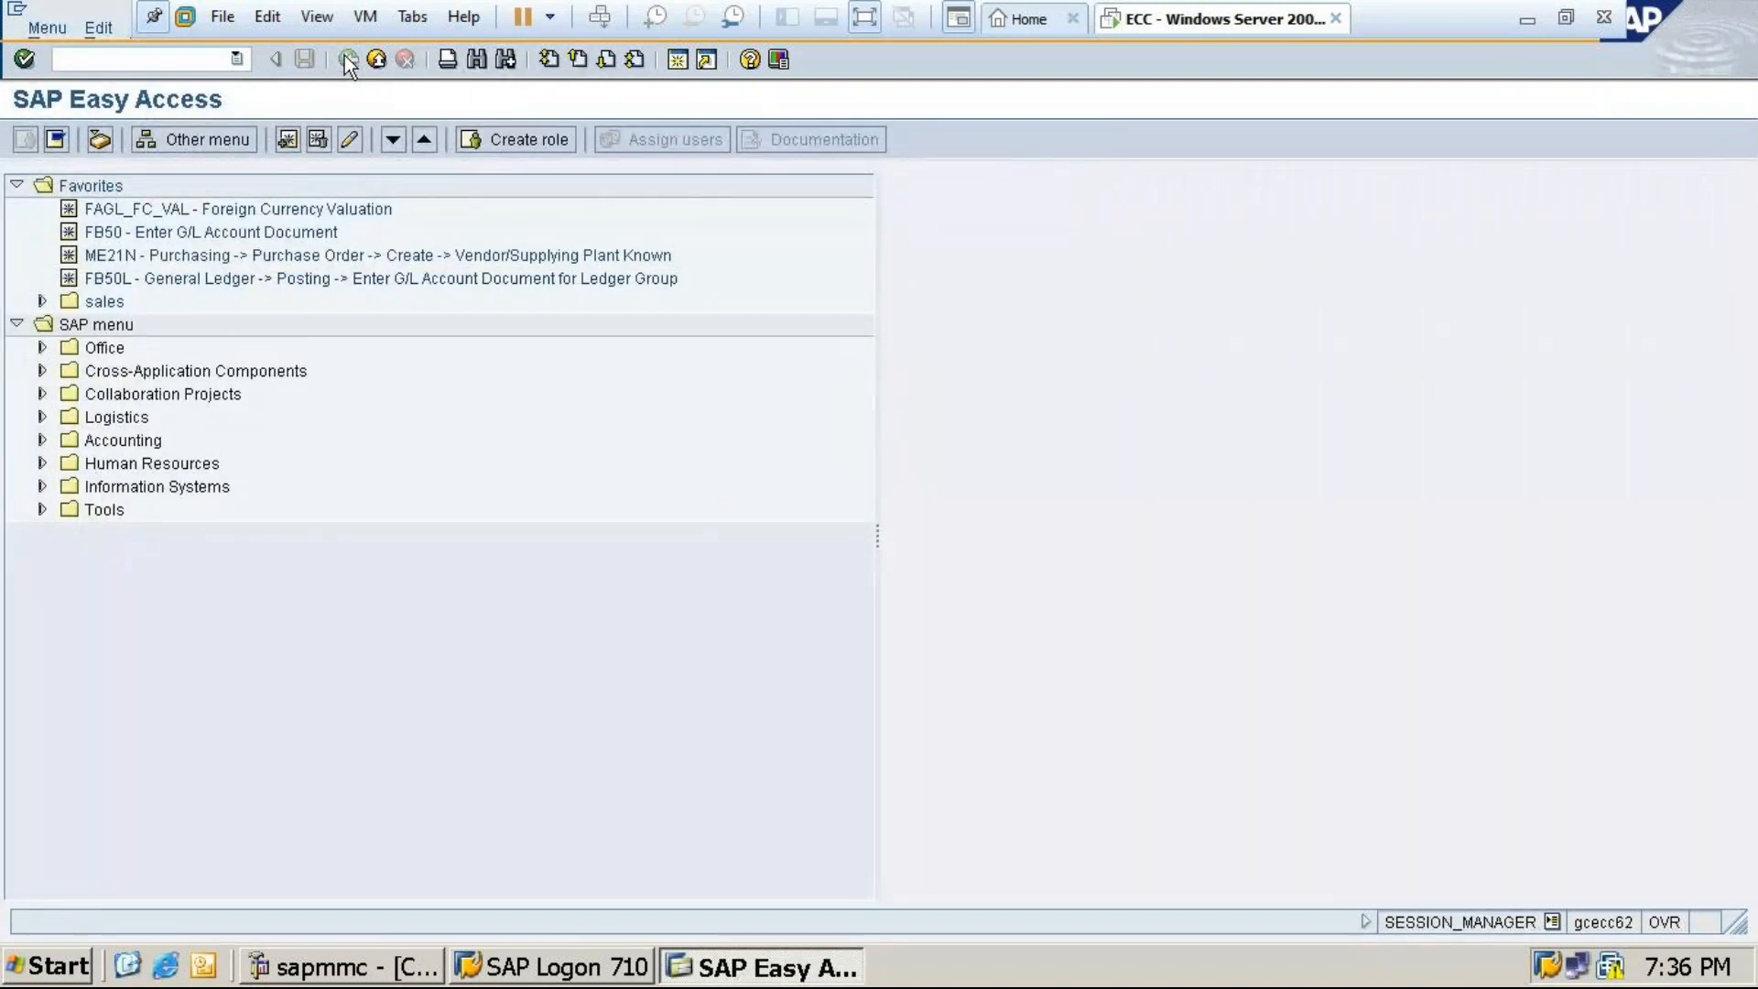
Start powering off the virtual machine, cancel the confirmation, and reopen the power options
click(551, 20)
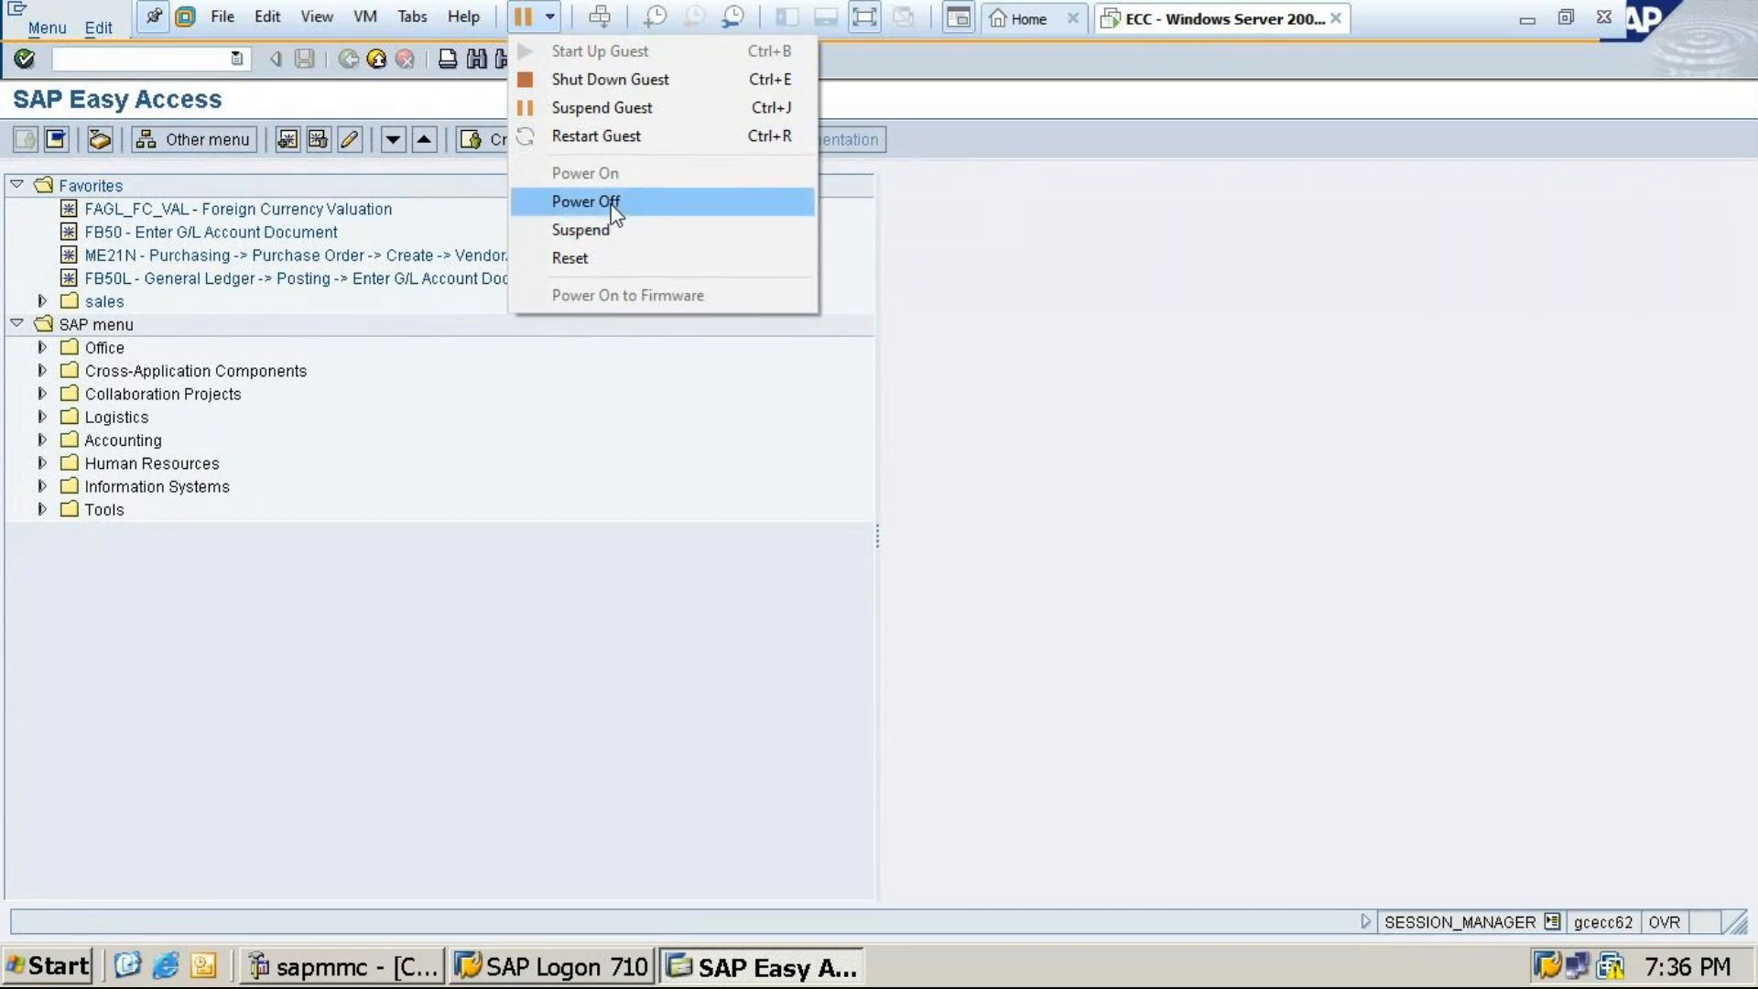
click(1123, 262)
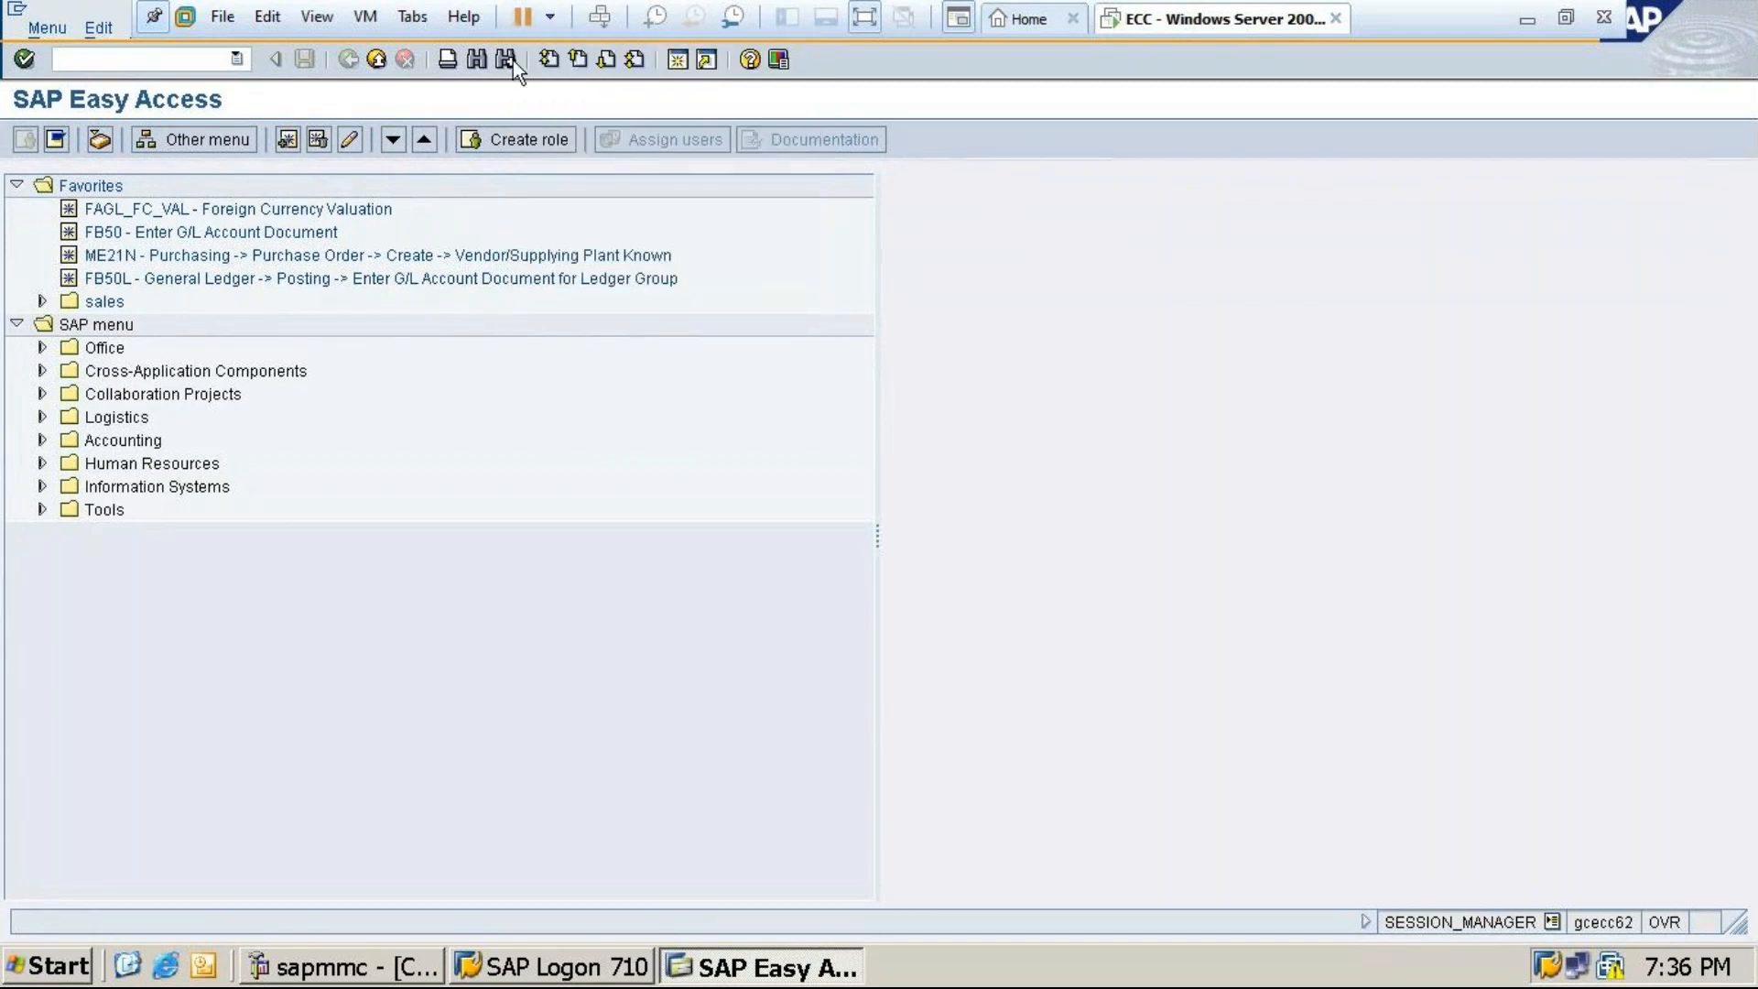
click(548, 20)
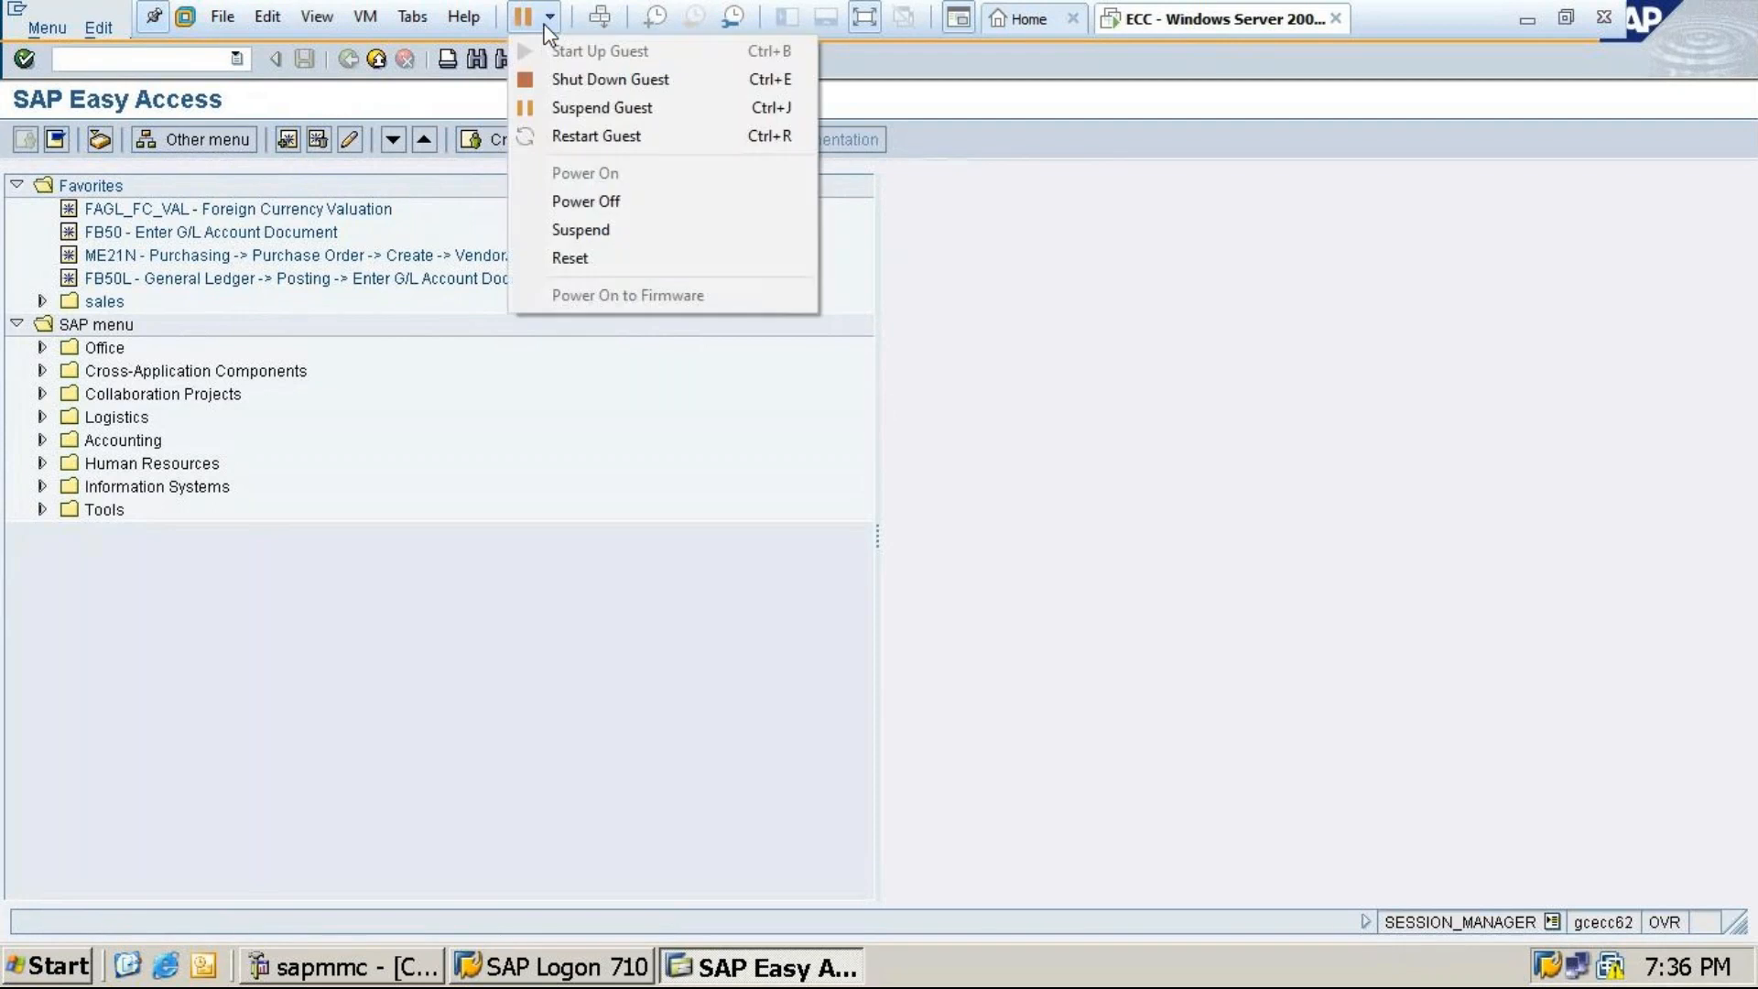
click(609, 203)
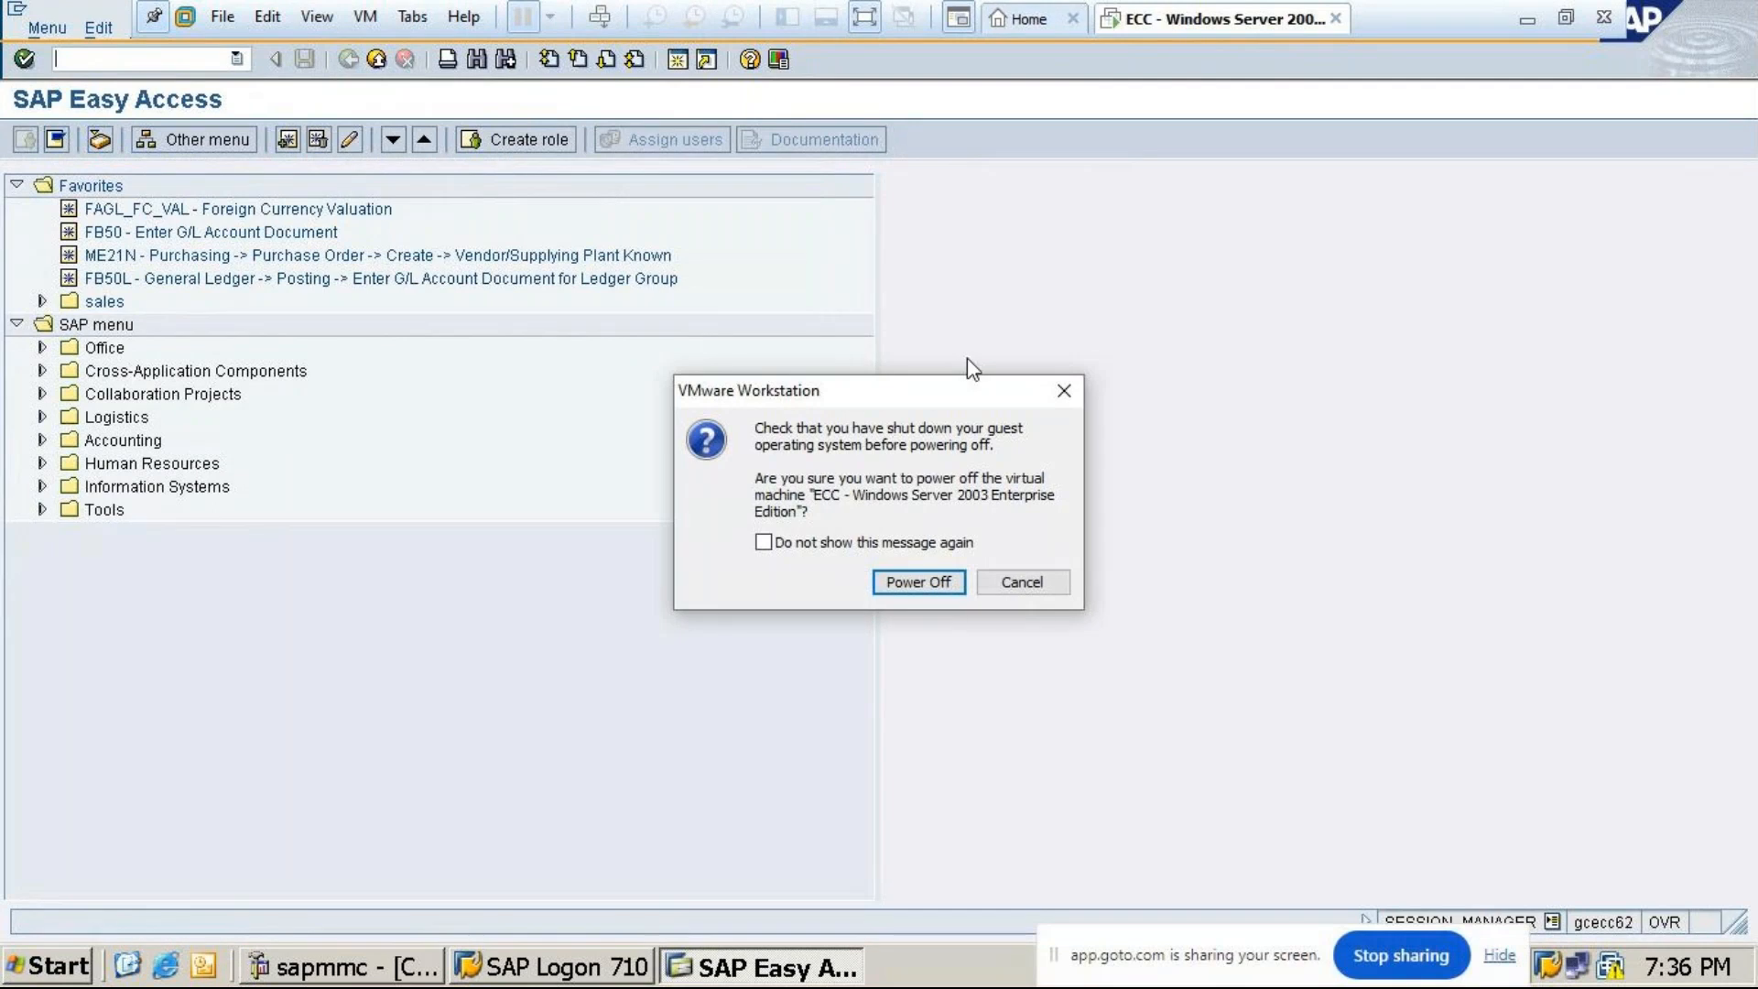
click(1068, 386)
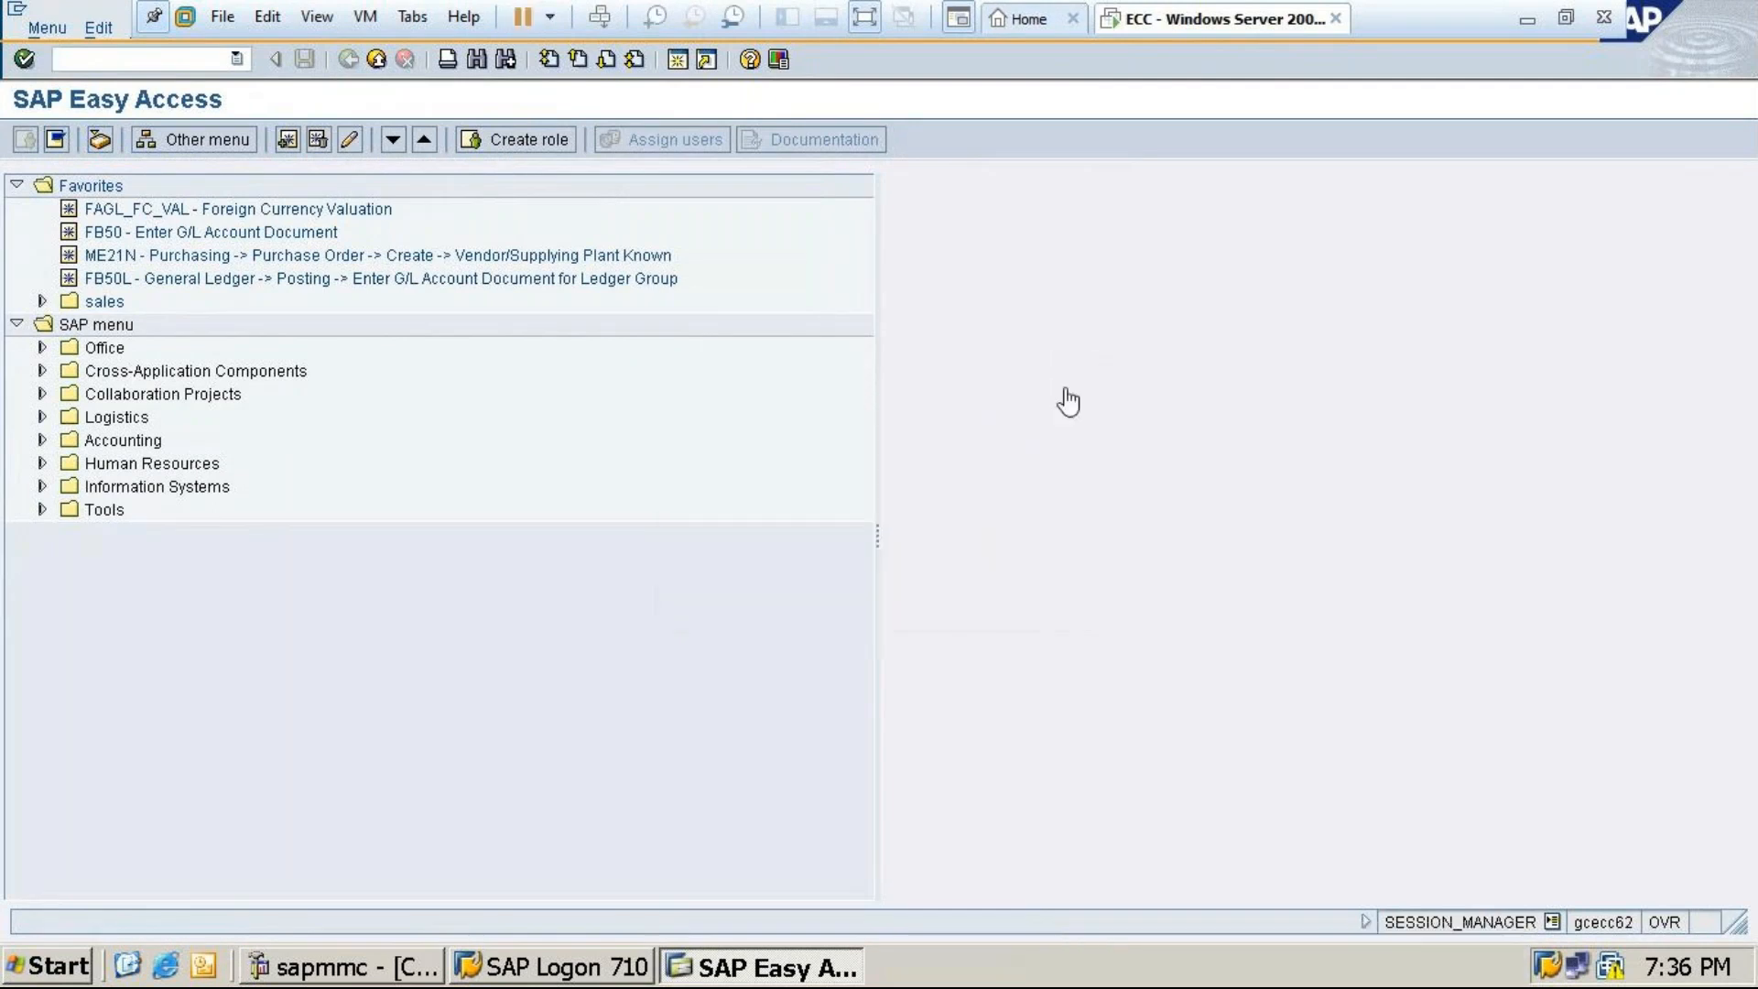
click(550, 17)
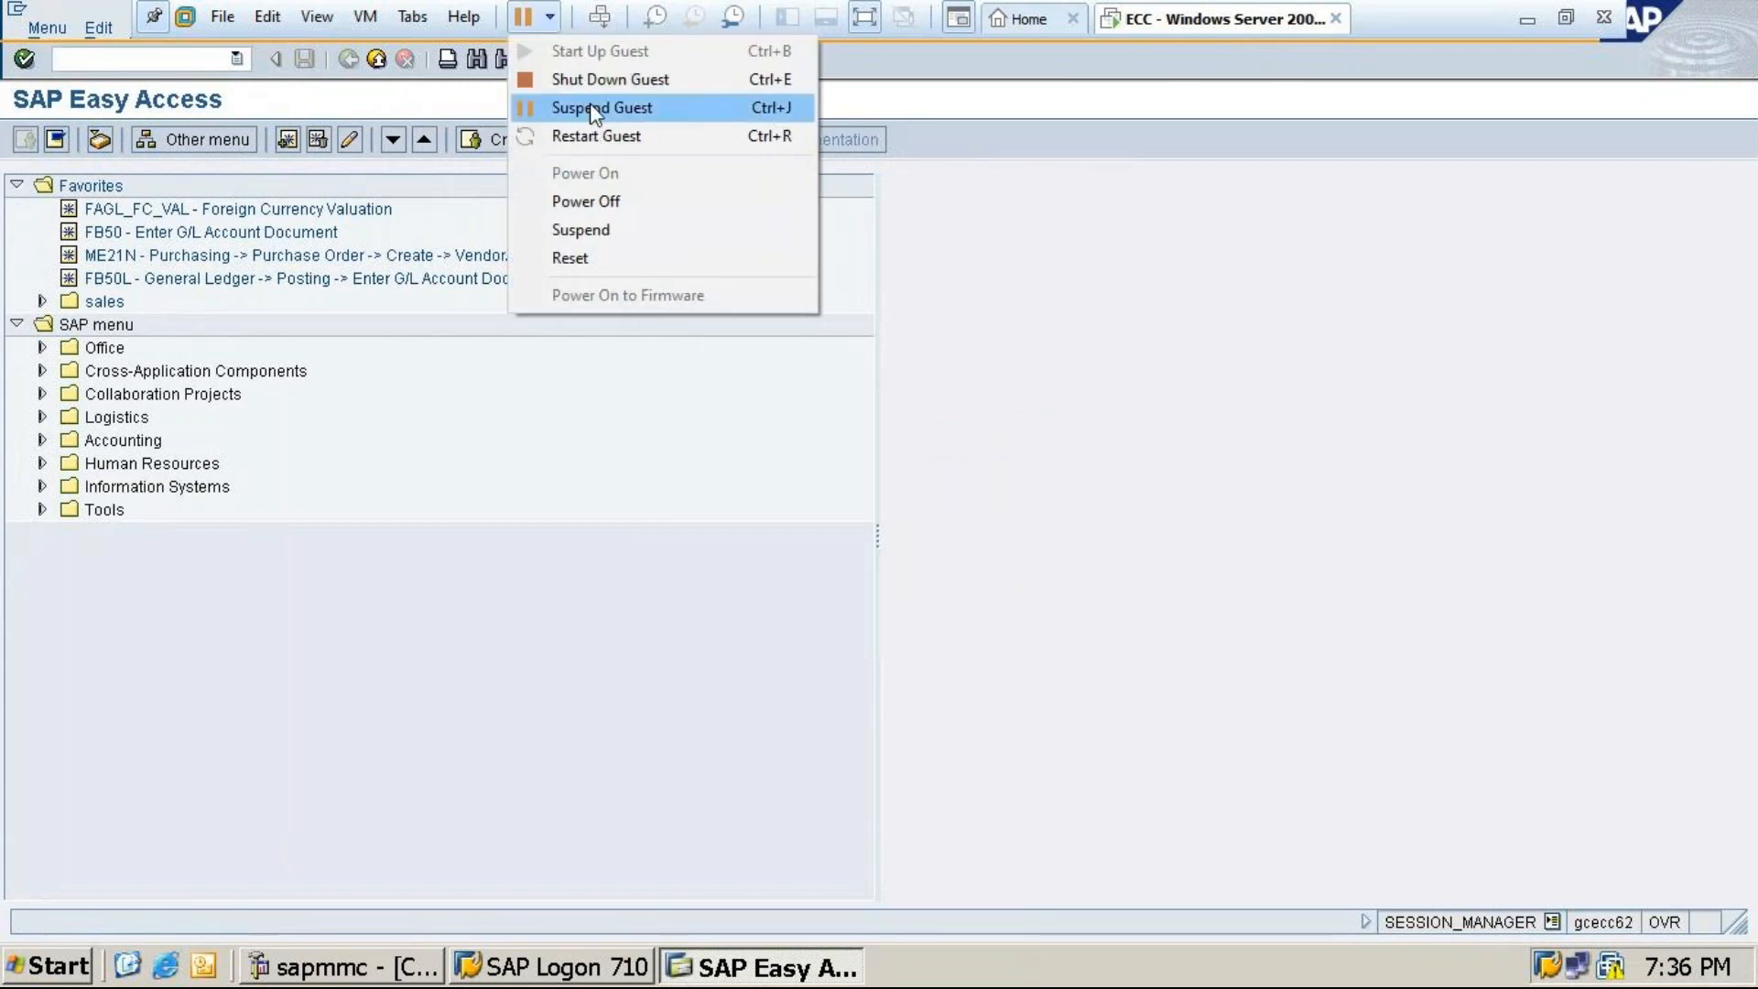
Suspend the ECC virtual machine, then twice cancel Power Off to keep the suspended state
click(590, 108)
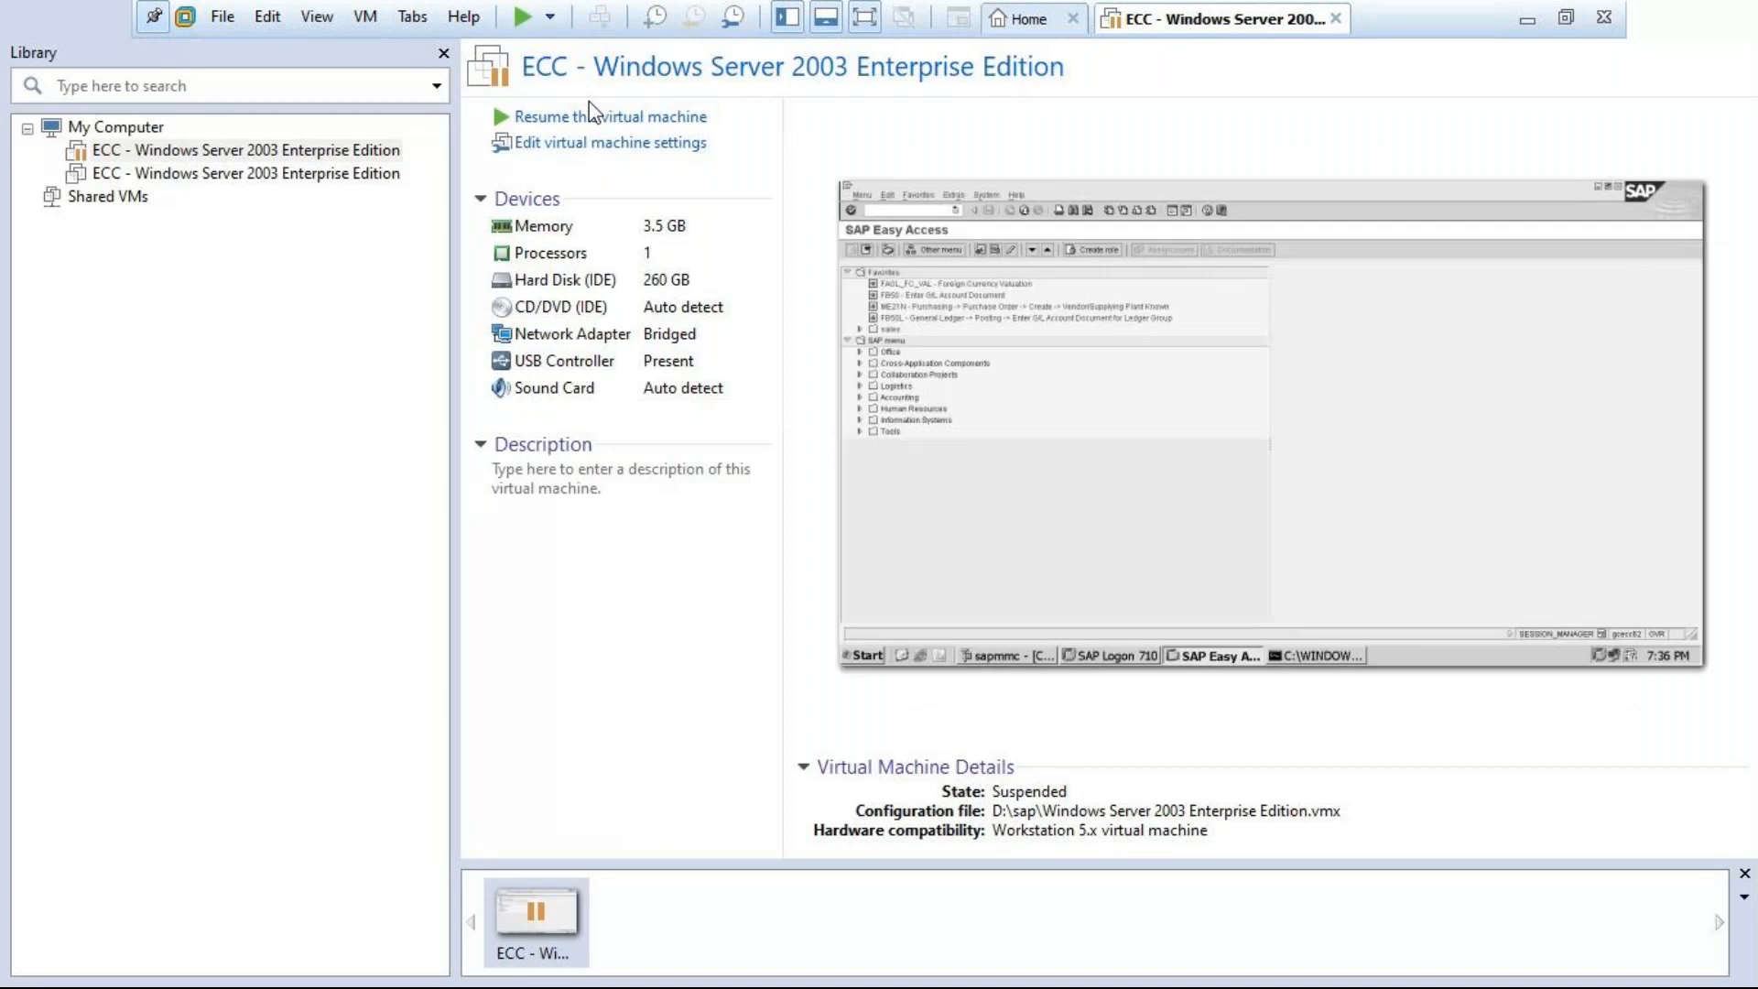
click(550, 17)
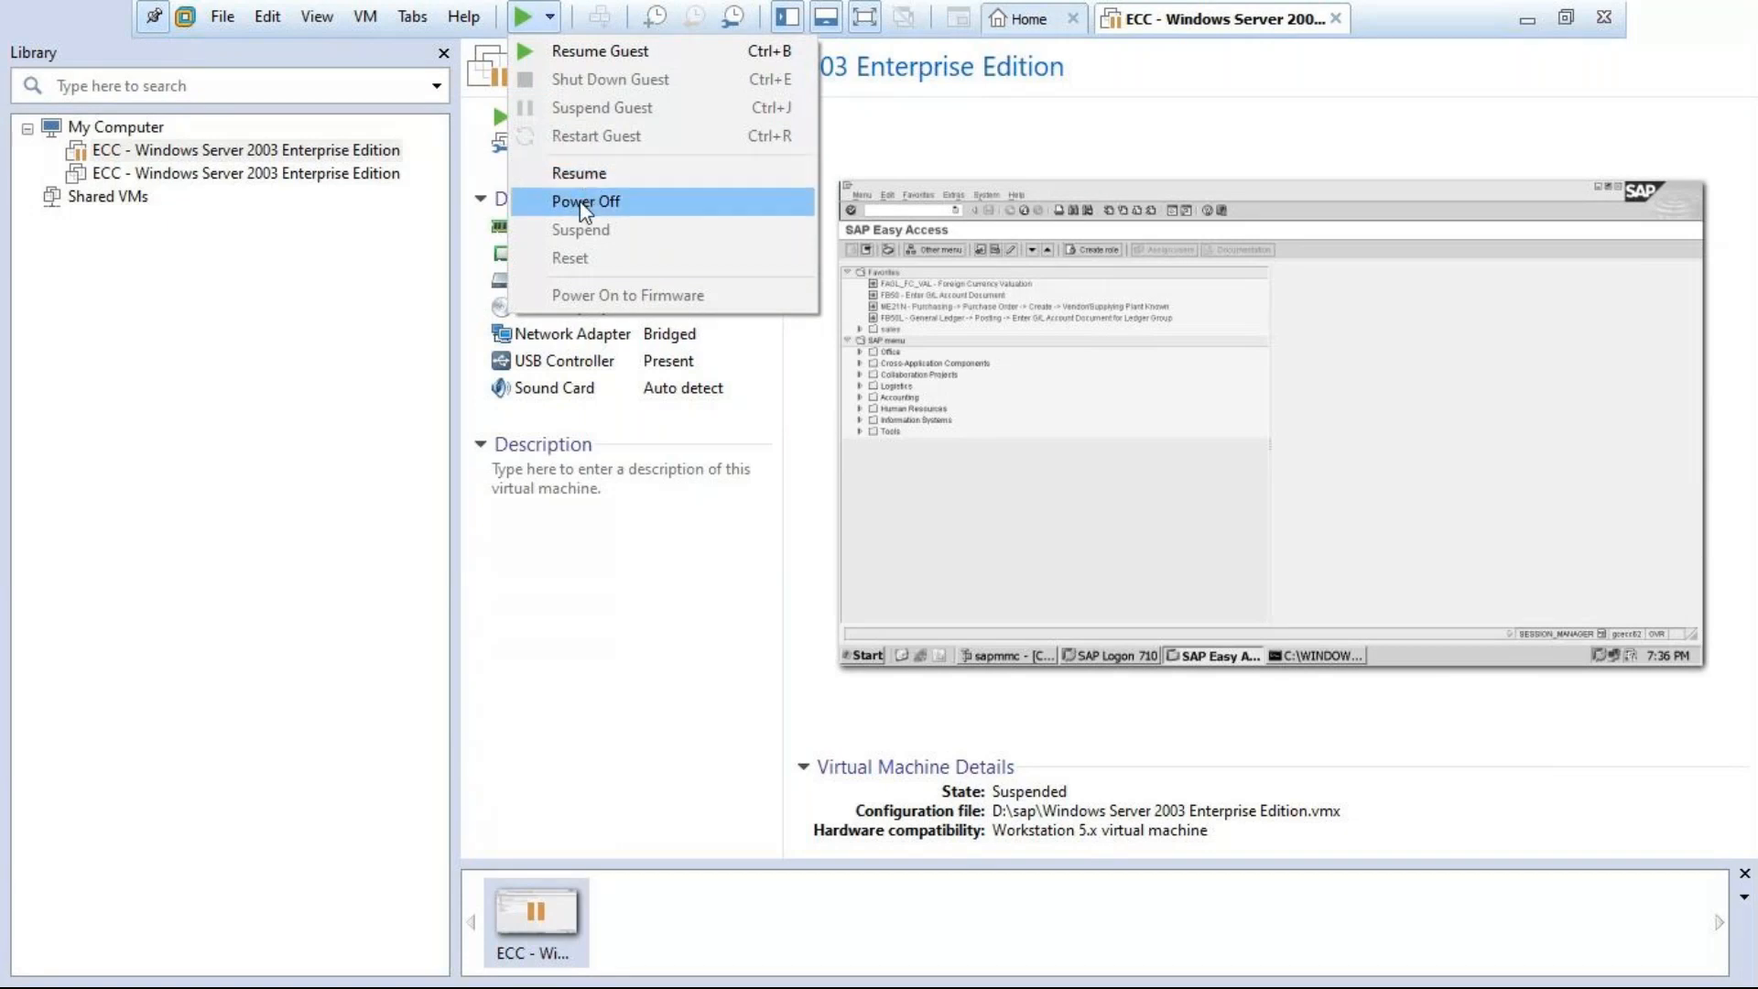
click(584, 206)
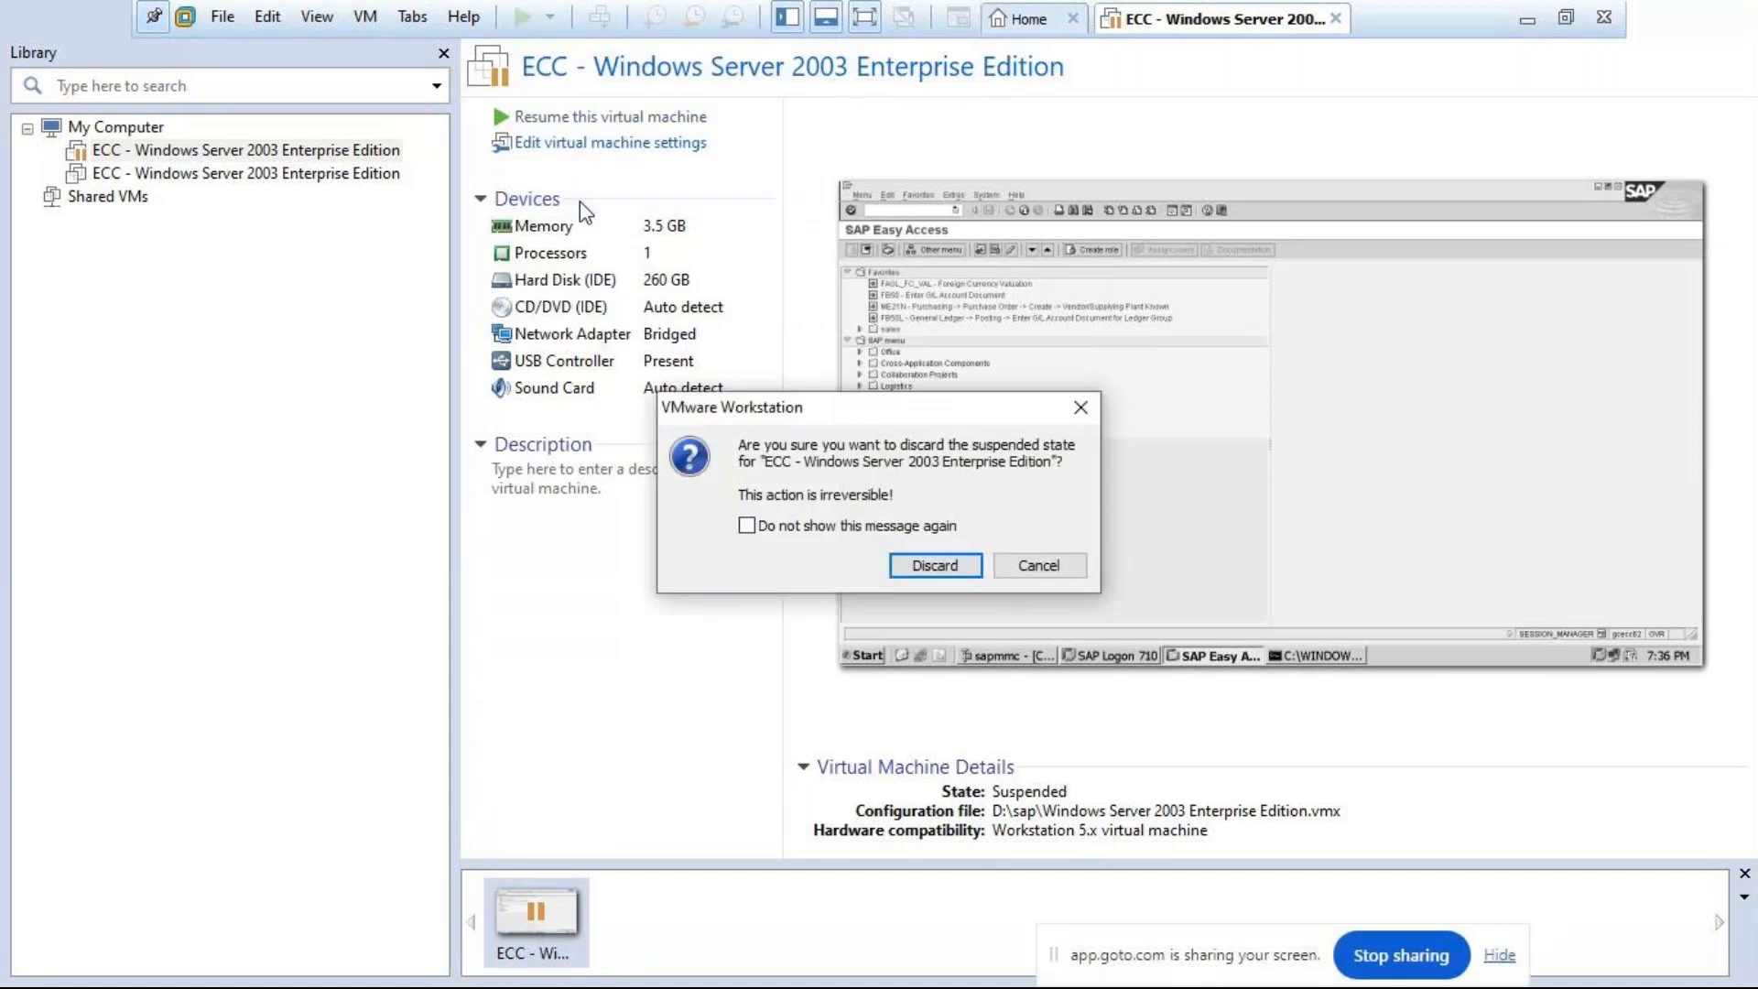
click(1081, 407)
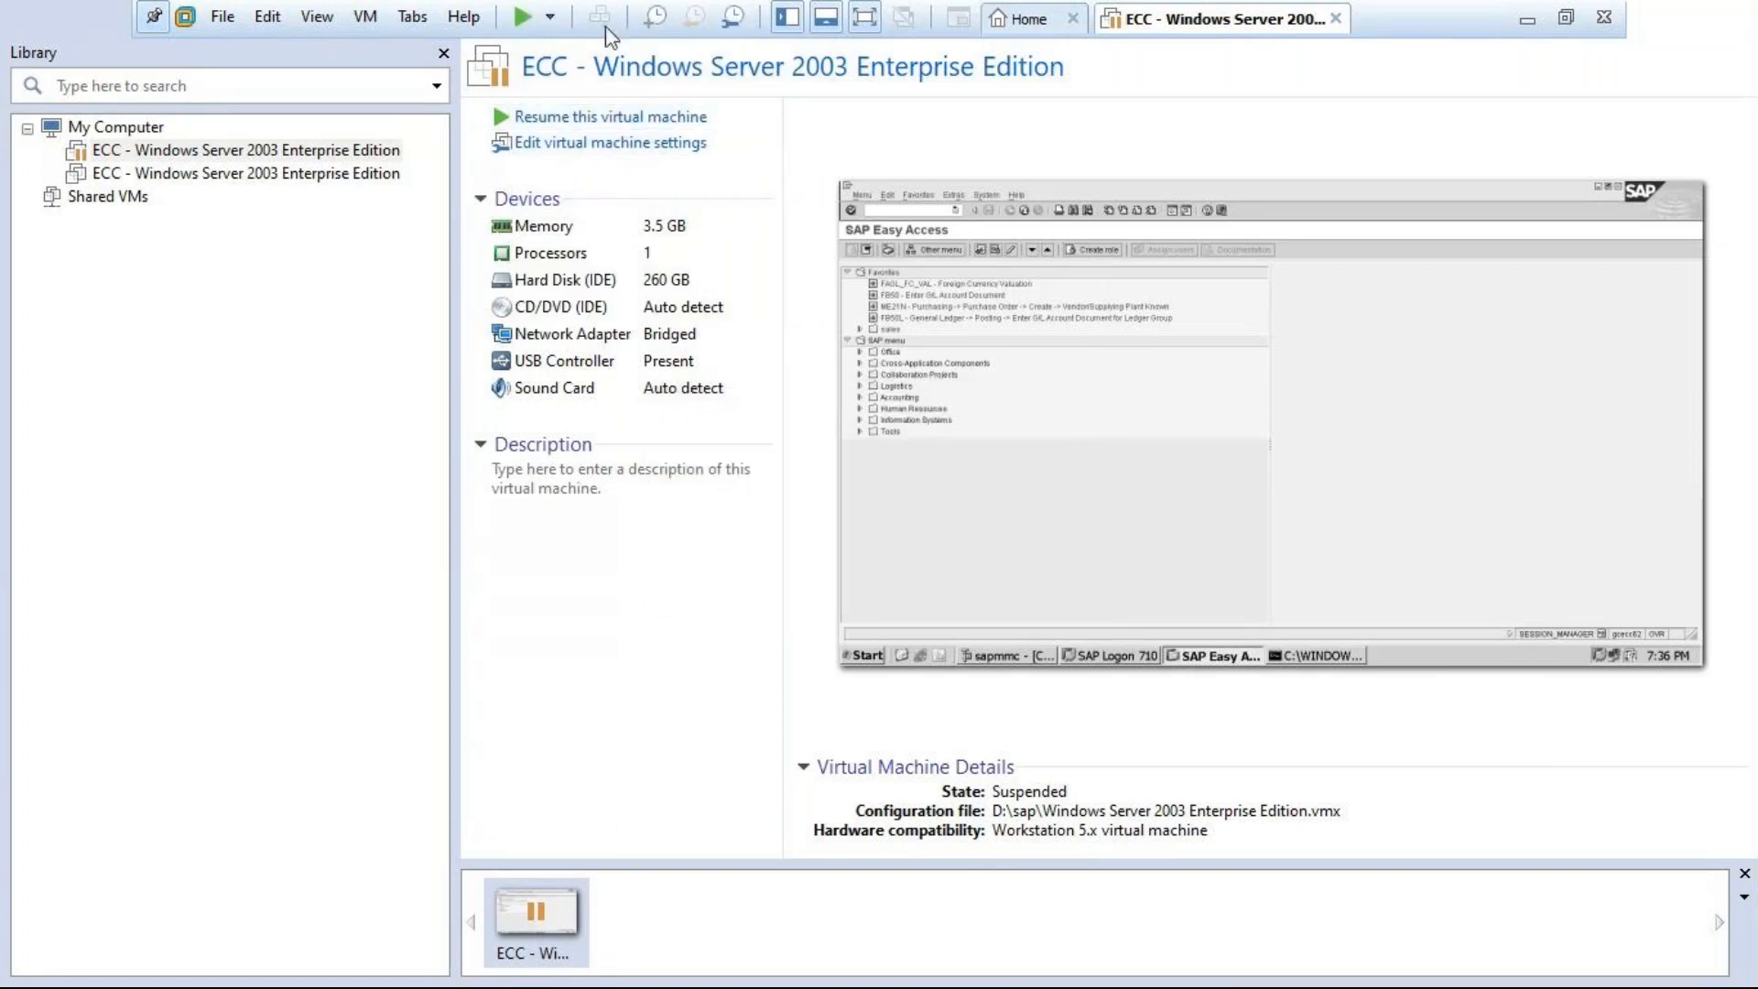
click(549, 17)
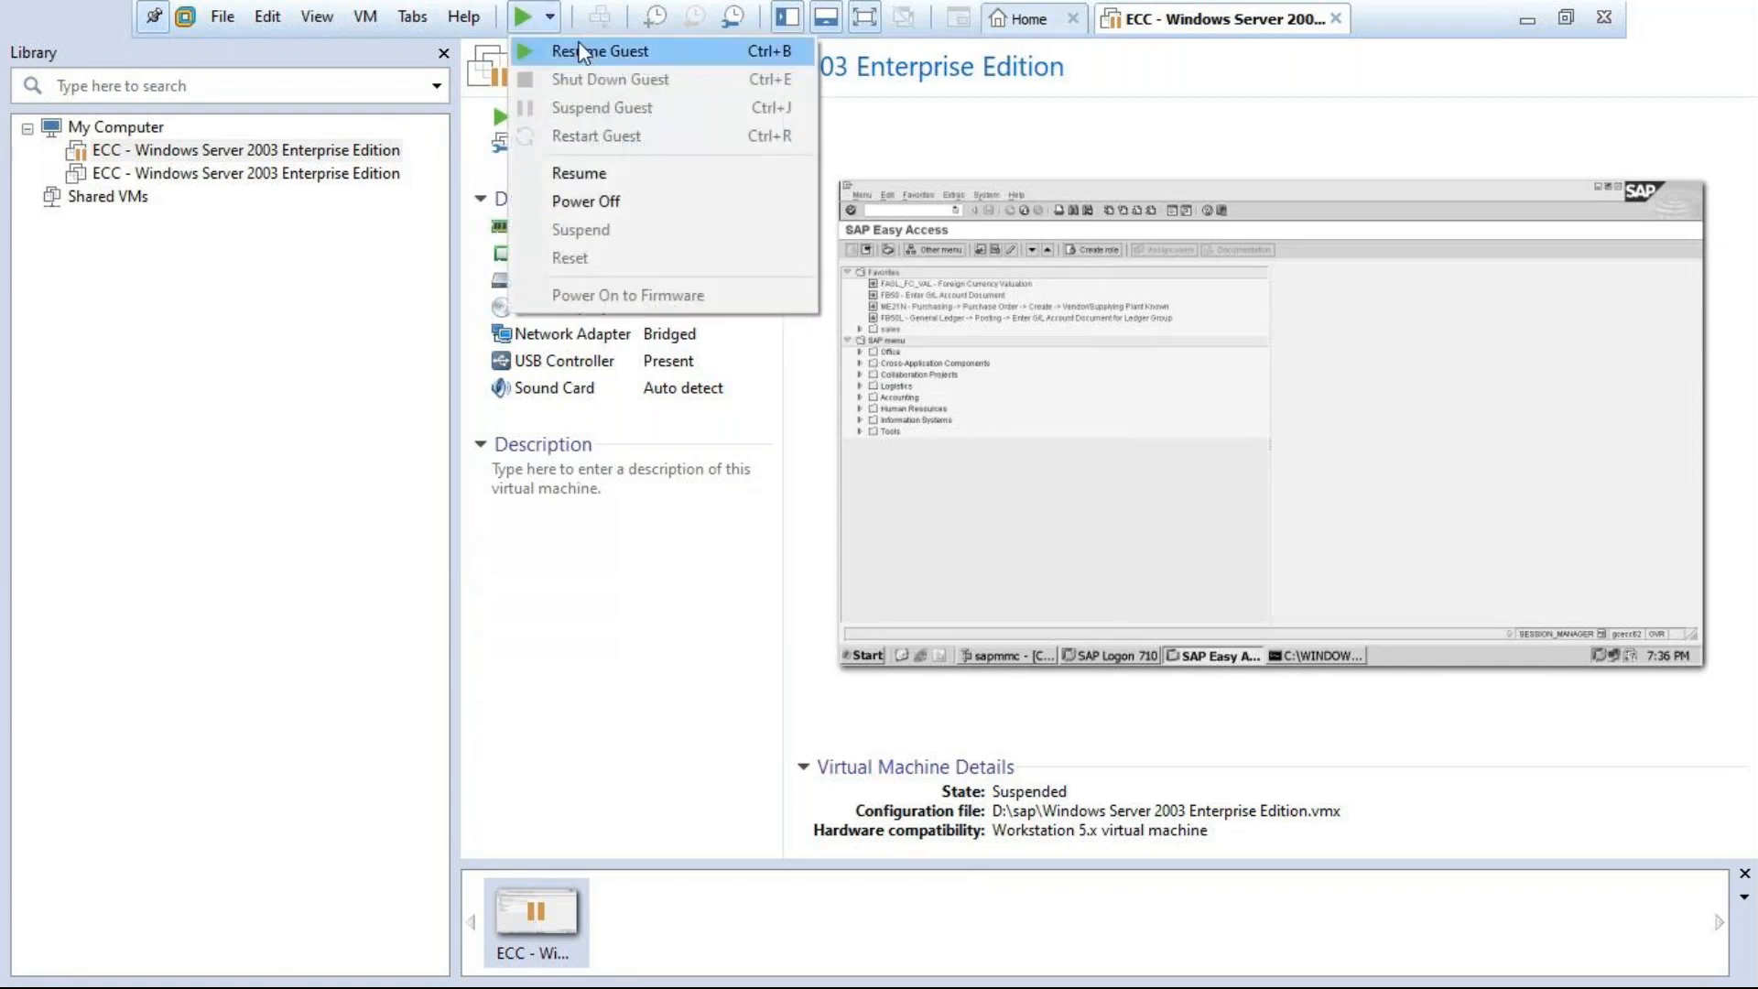
click(580, 203)
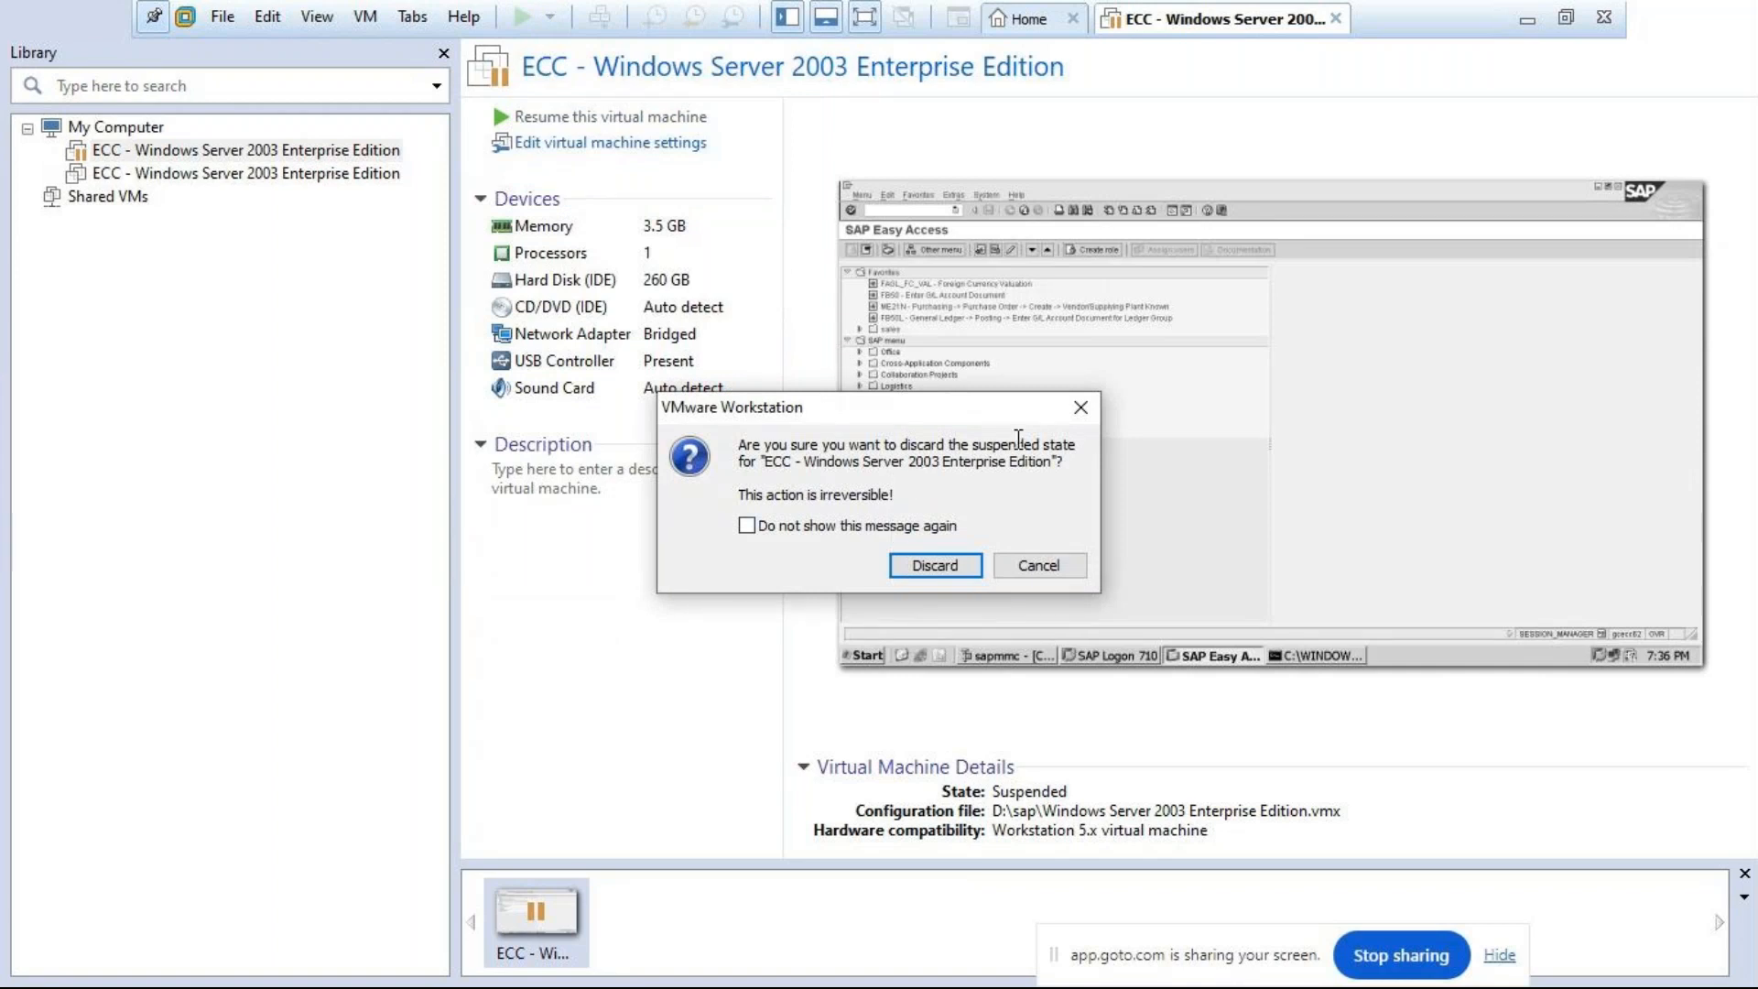
click(1078, 412)
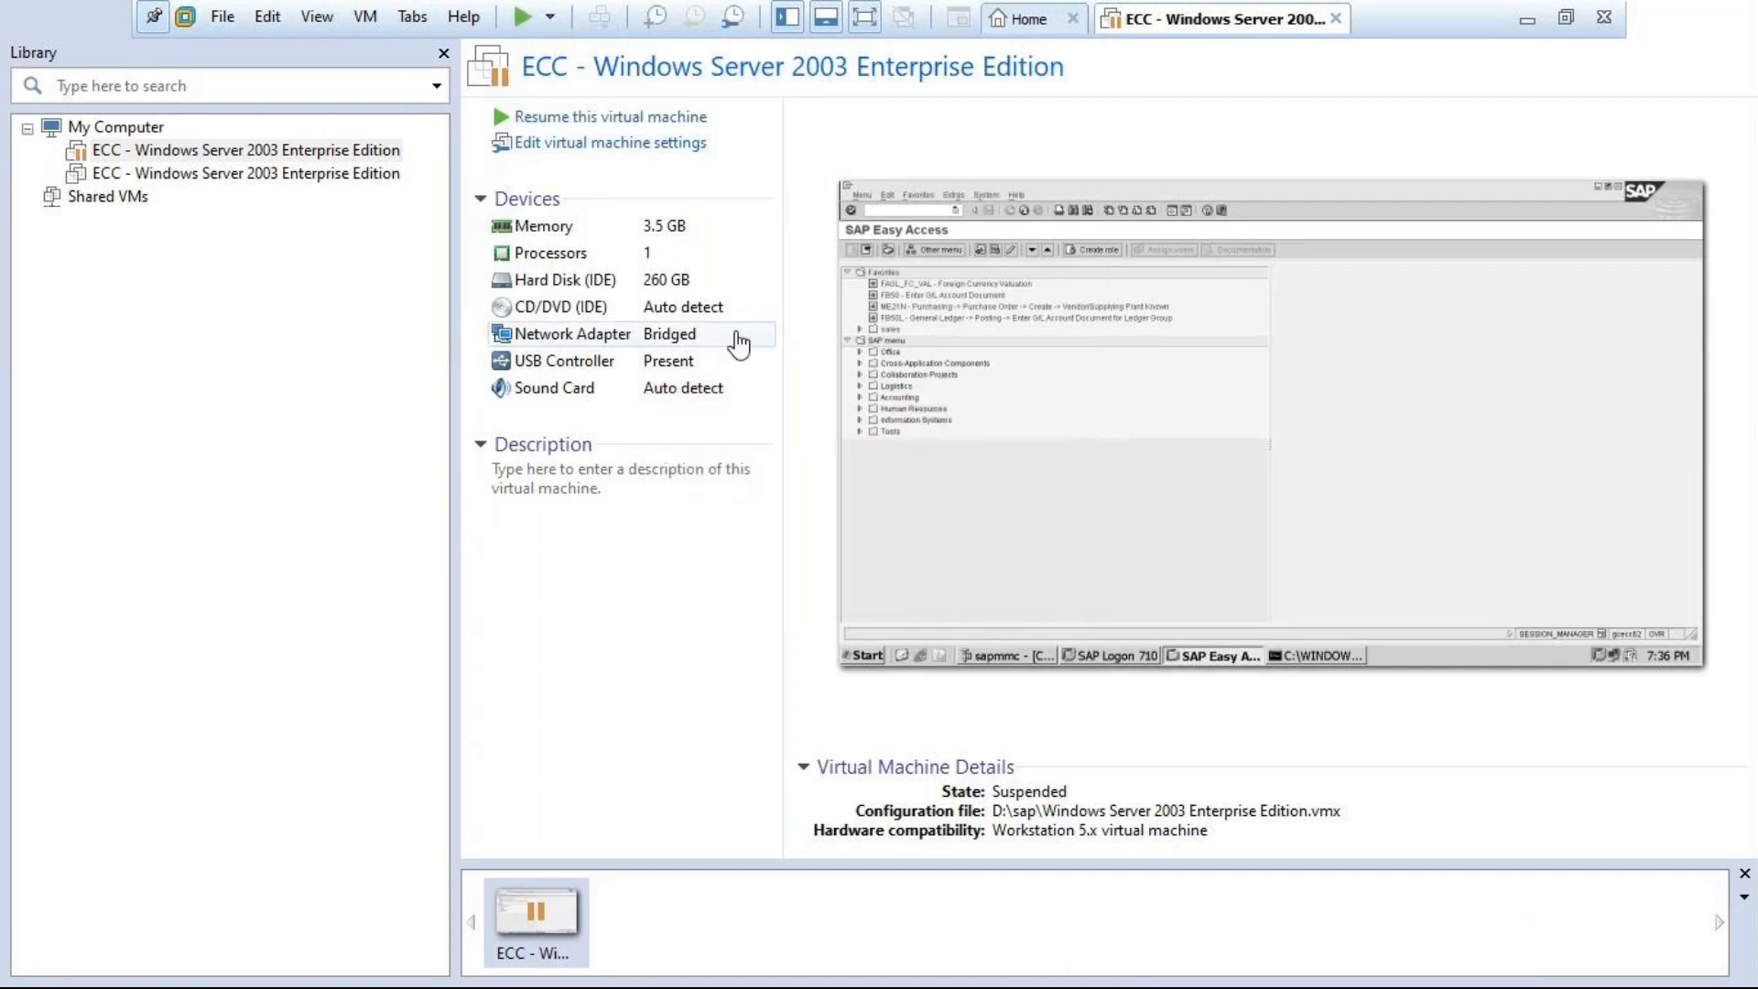
Resume the suspended ECC machine and minimize the VMware Workstation window
click(576, 117)
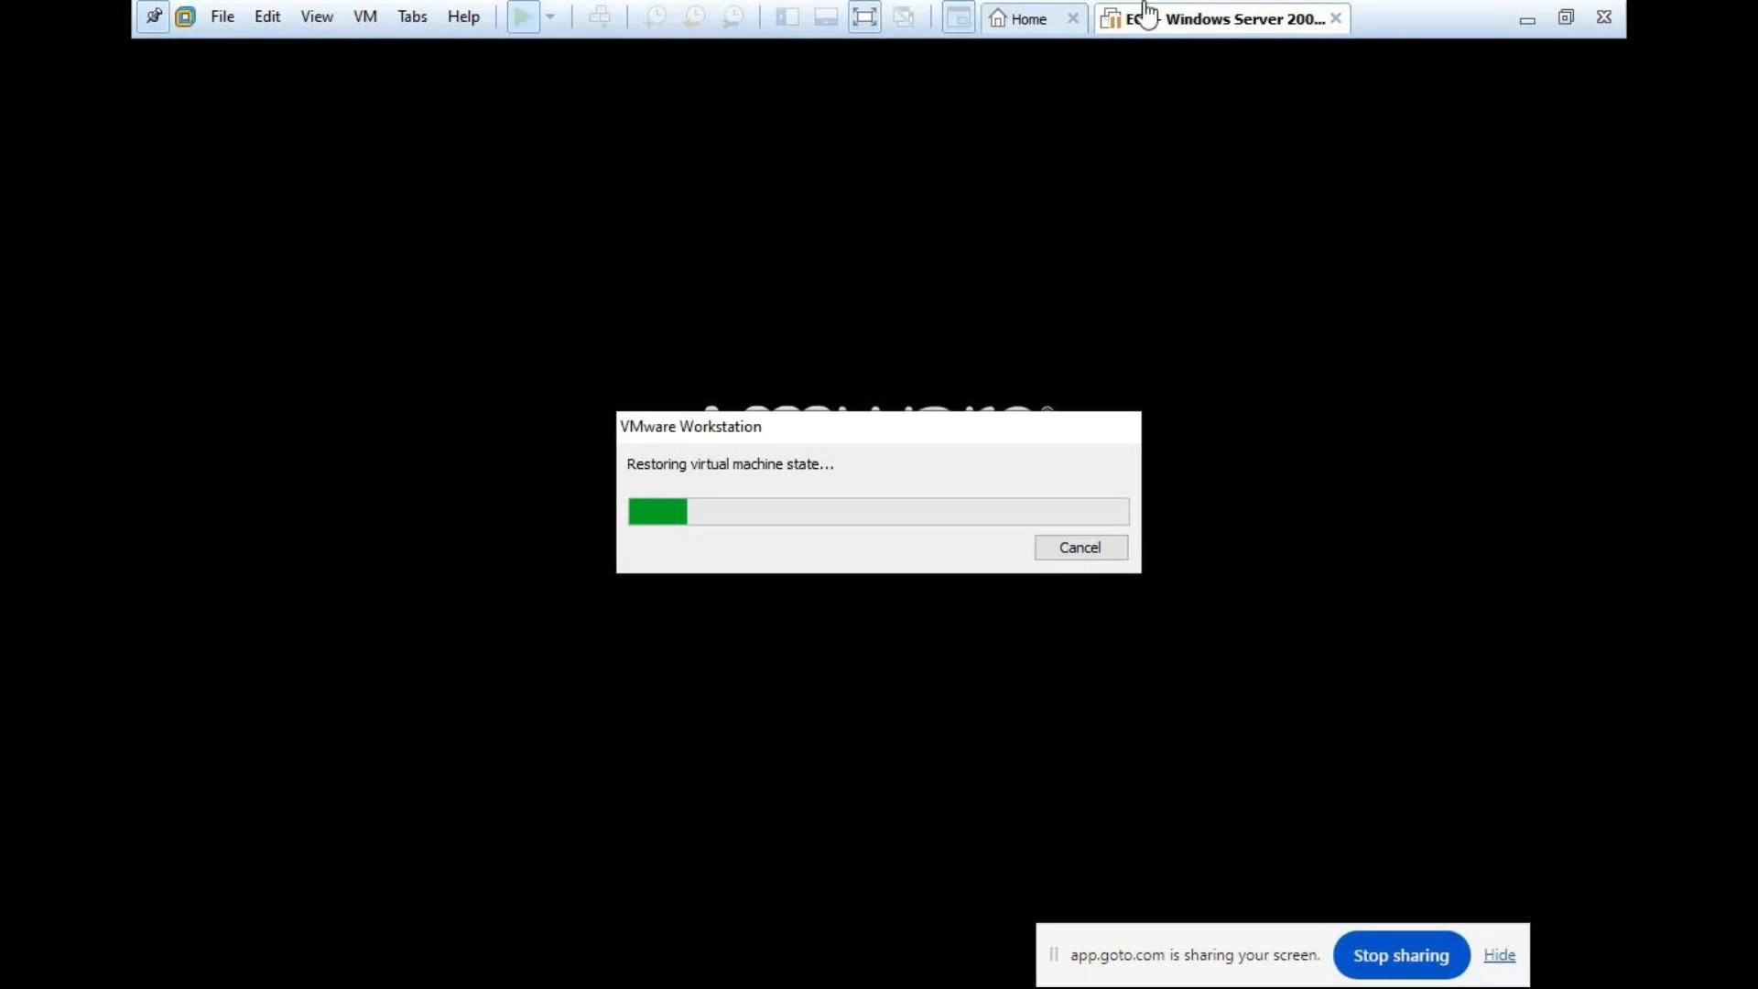
click(1528, 18)
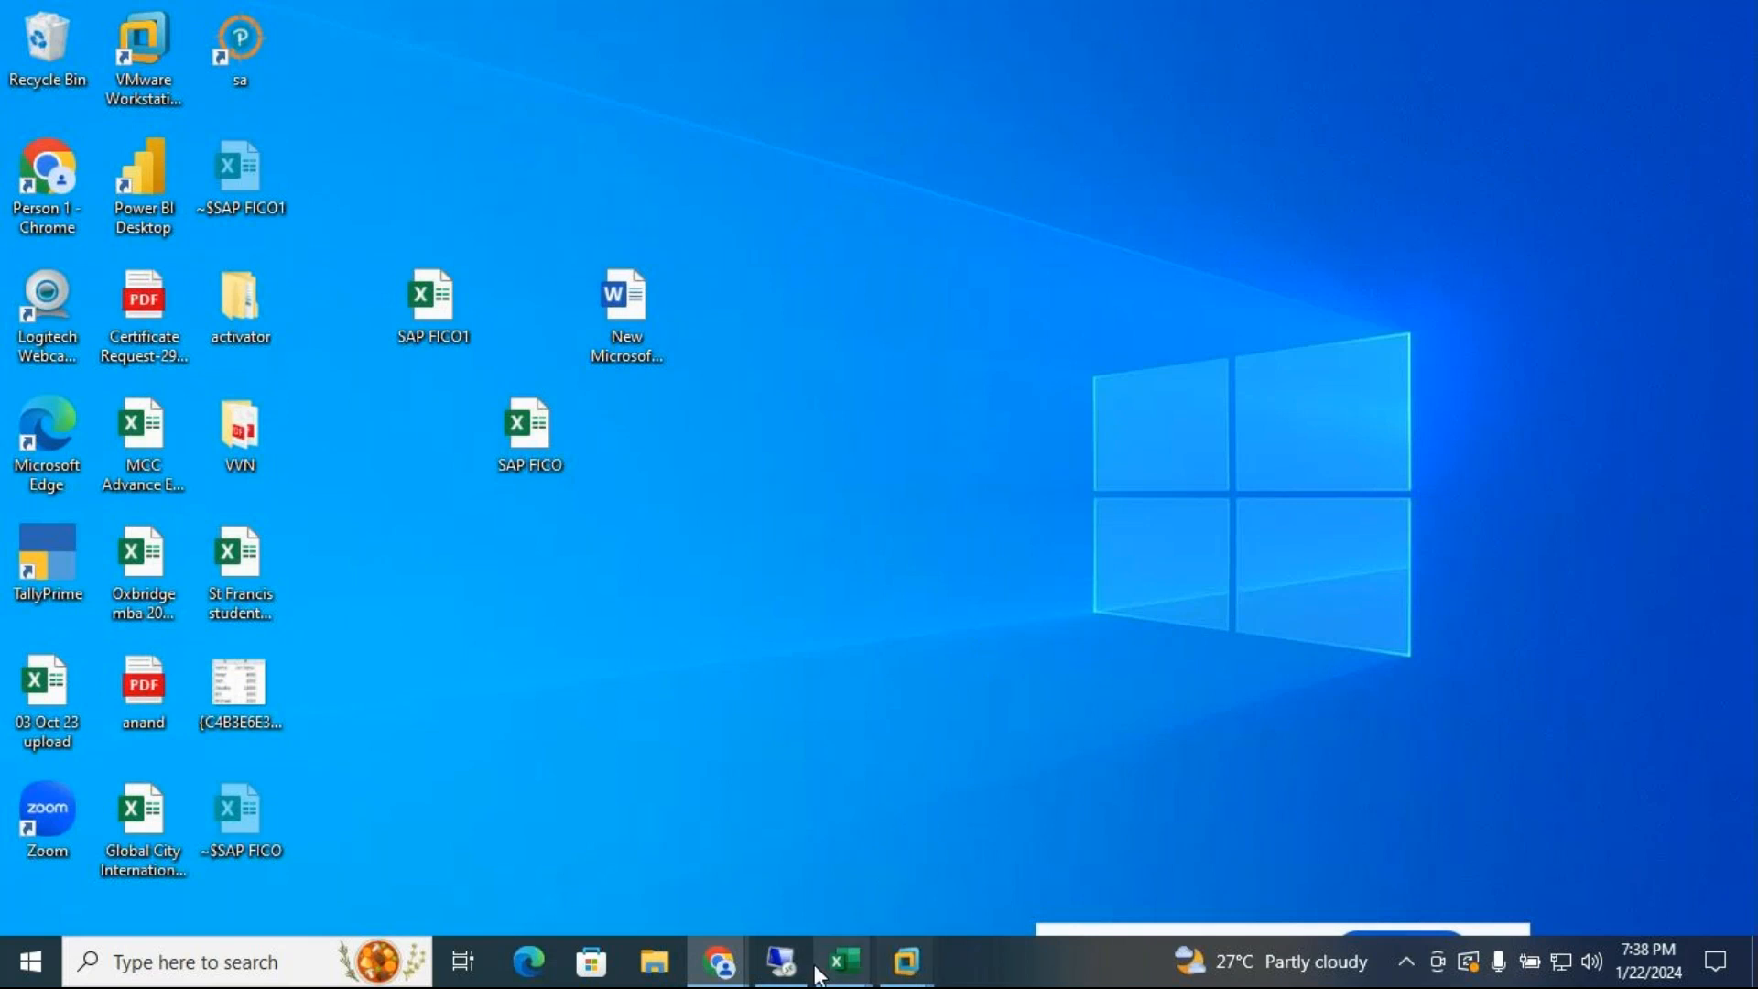
mouse_move(730, 976)
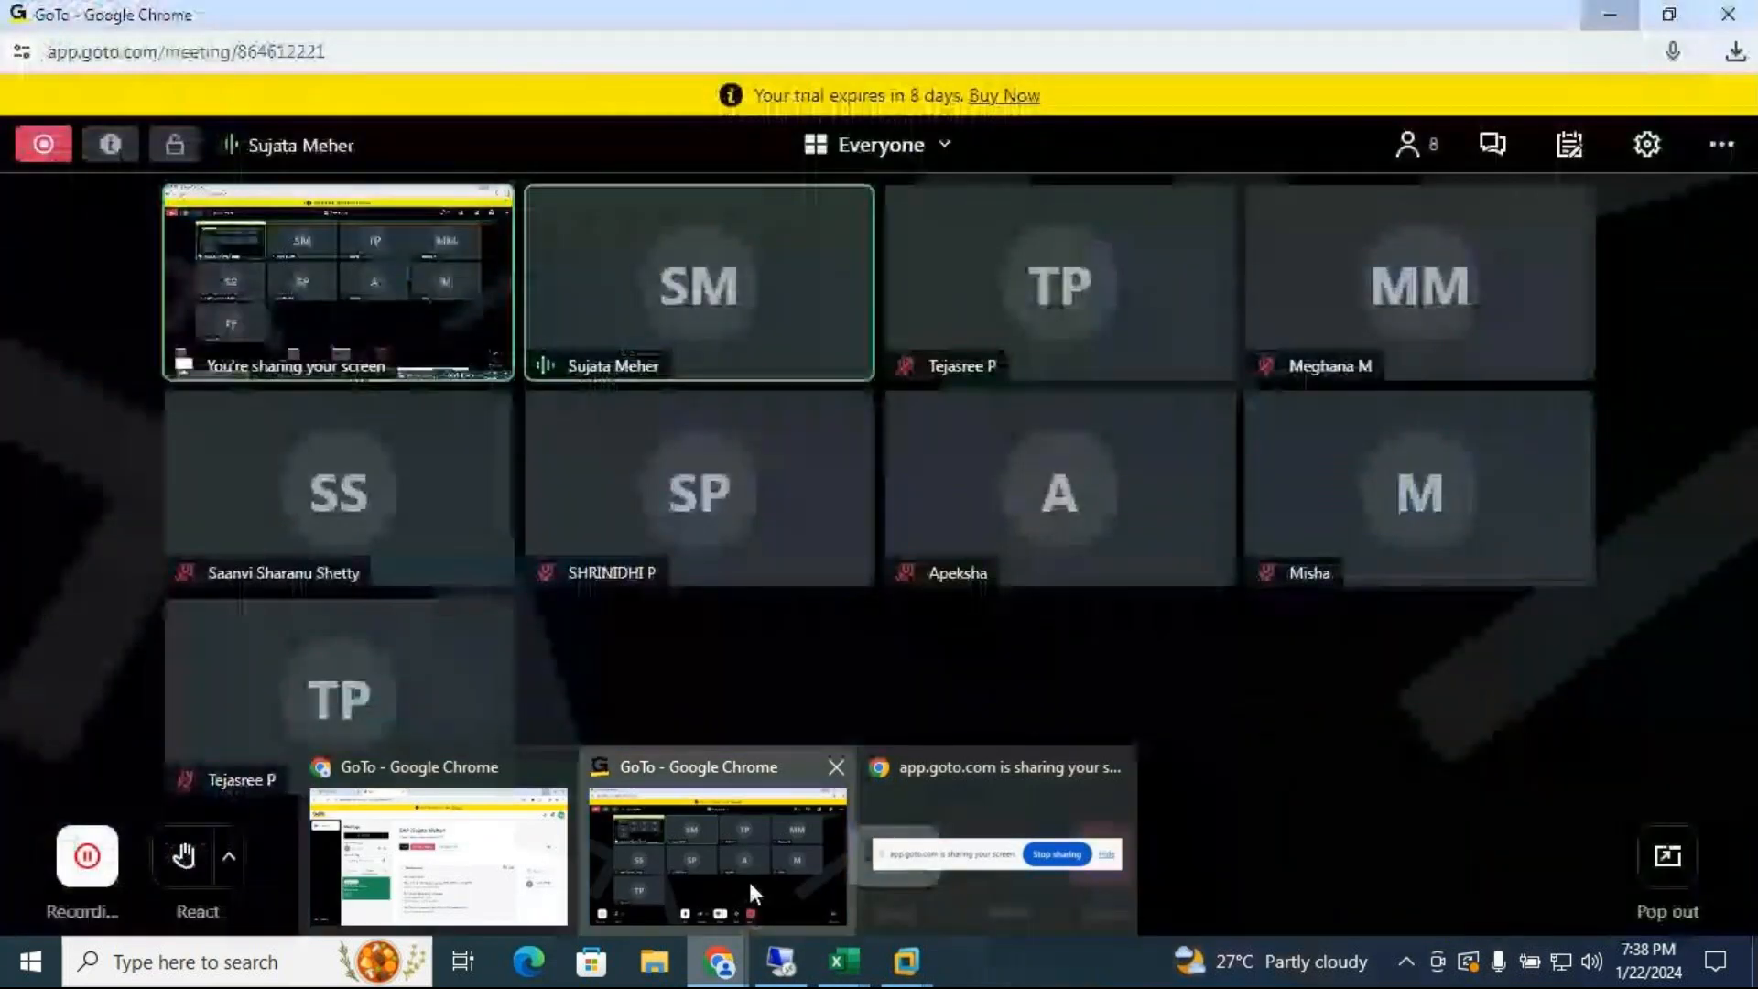
click(749, 879)
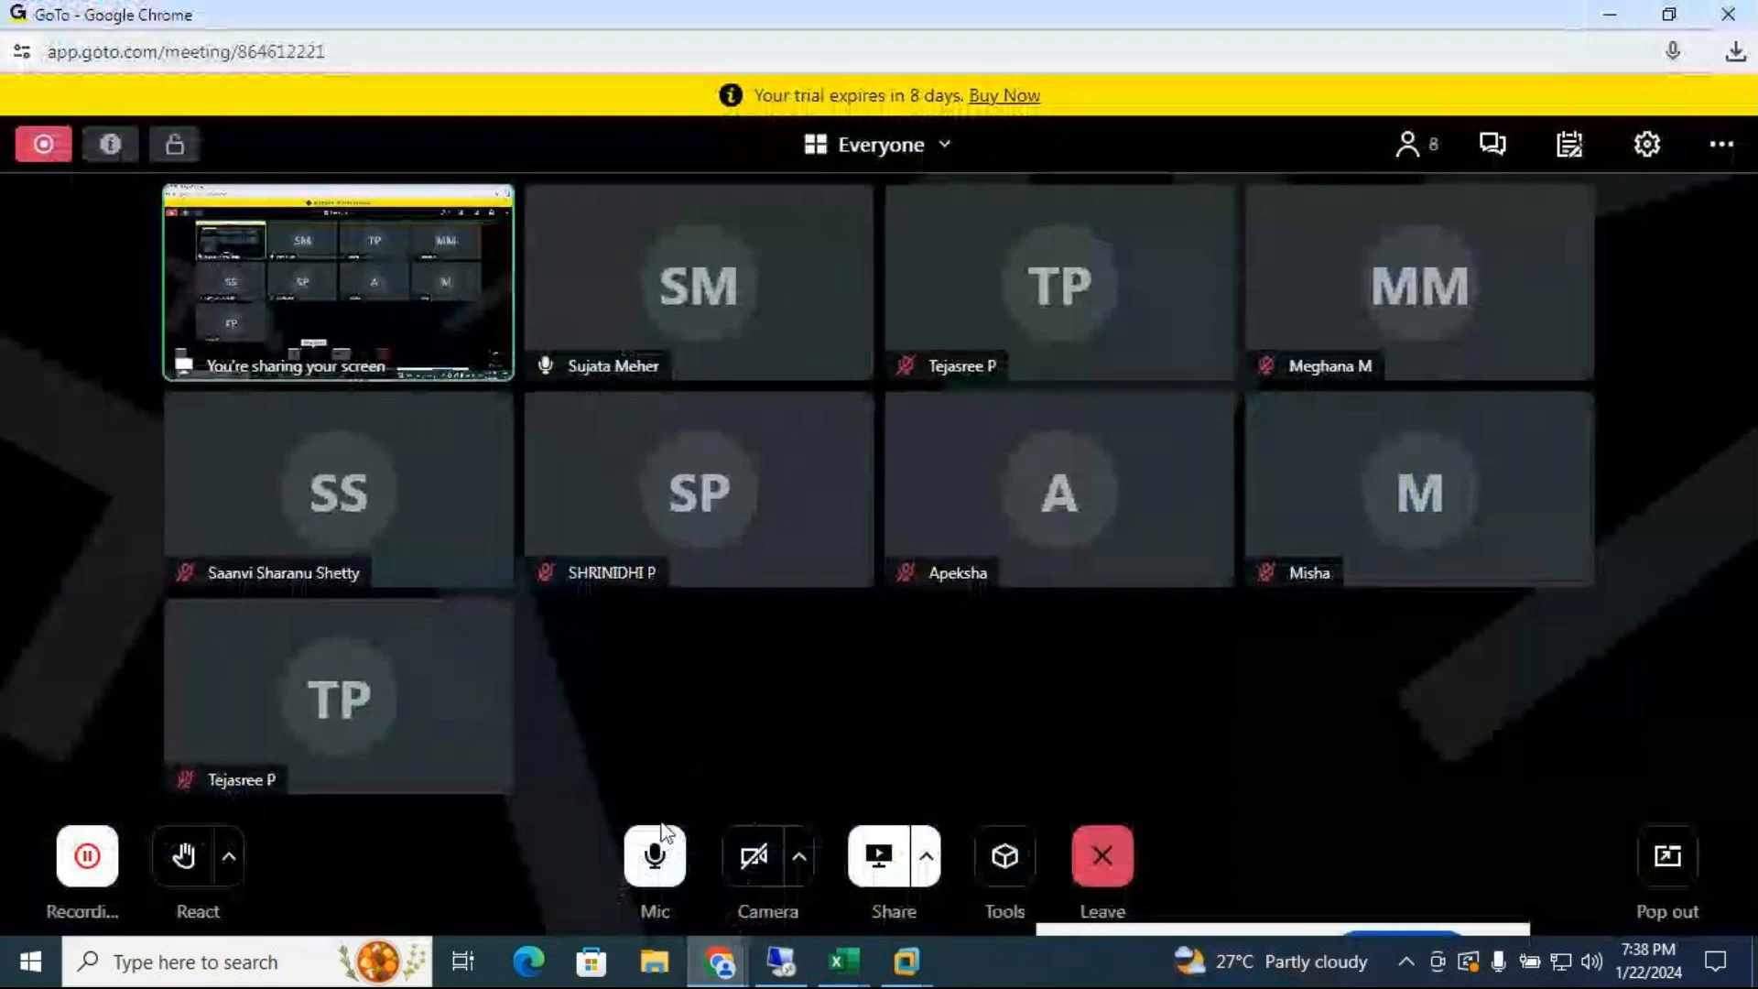
click(652, 859)
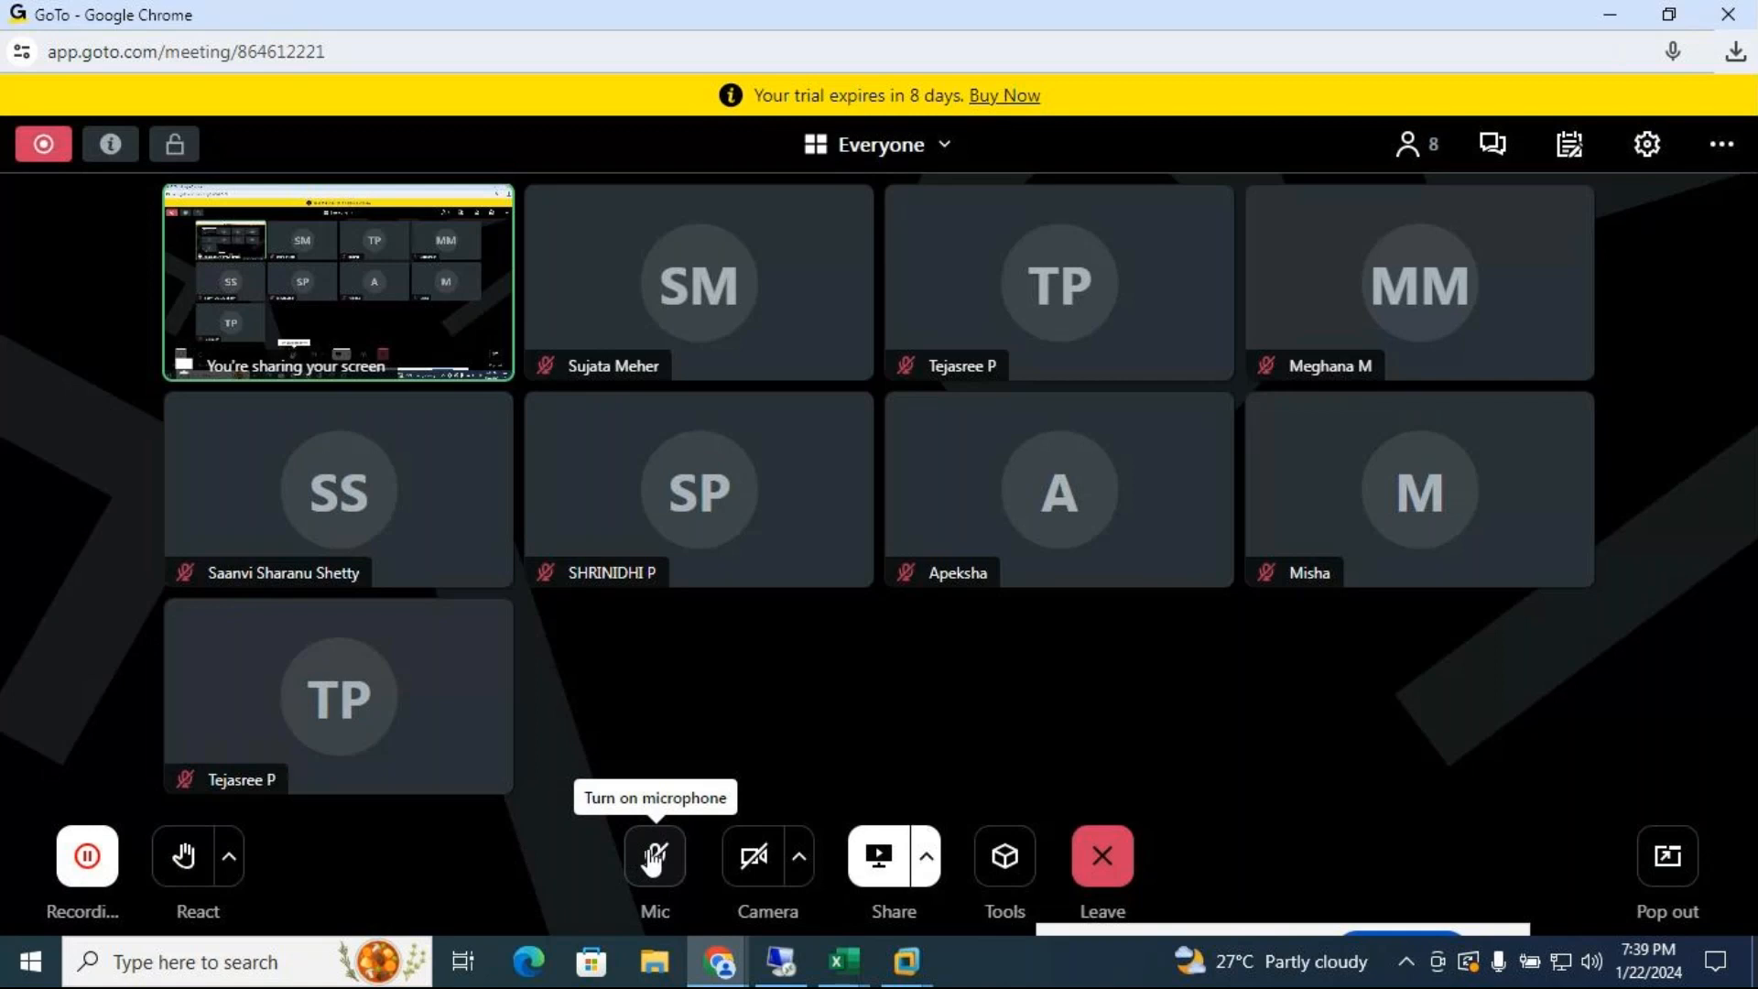
click(650, 858)
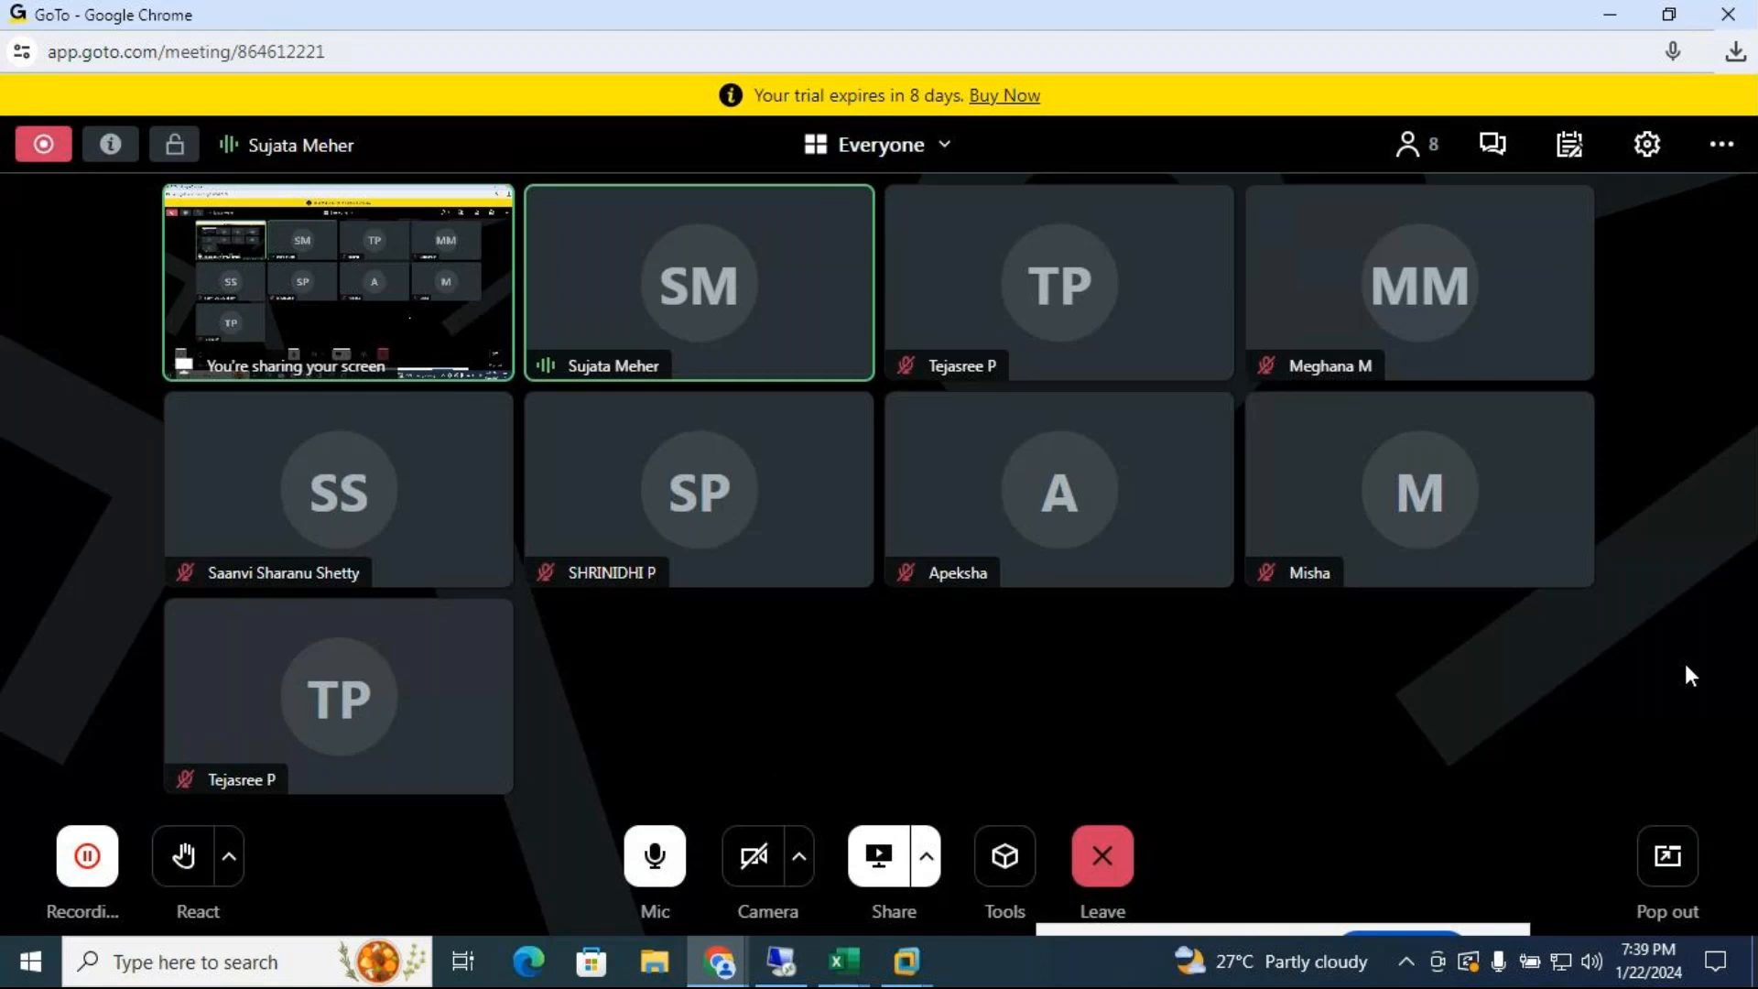
click(1608, 13)
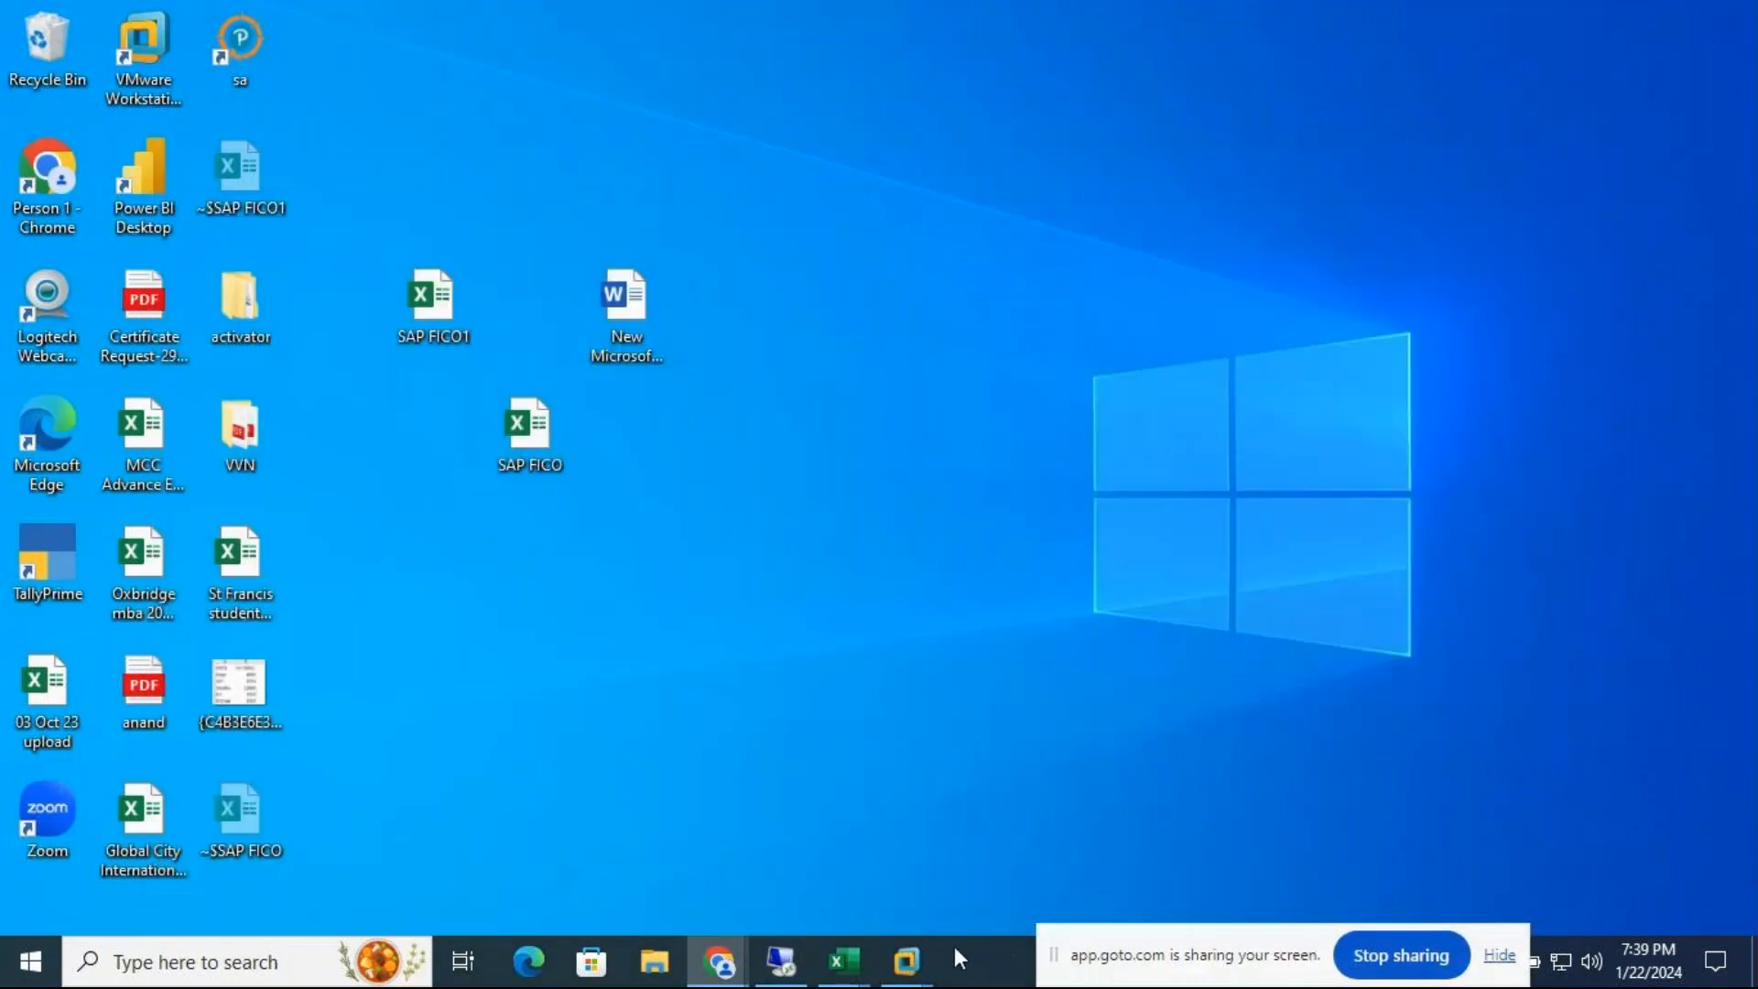
Bring the ECC - Windows Server machine forward and check its power menu without choosing anything
mouse_move(906, 961)
click(1140, 817)
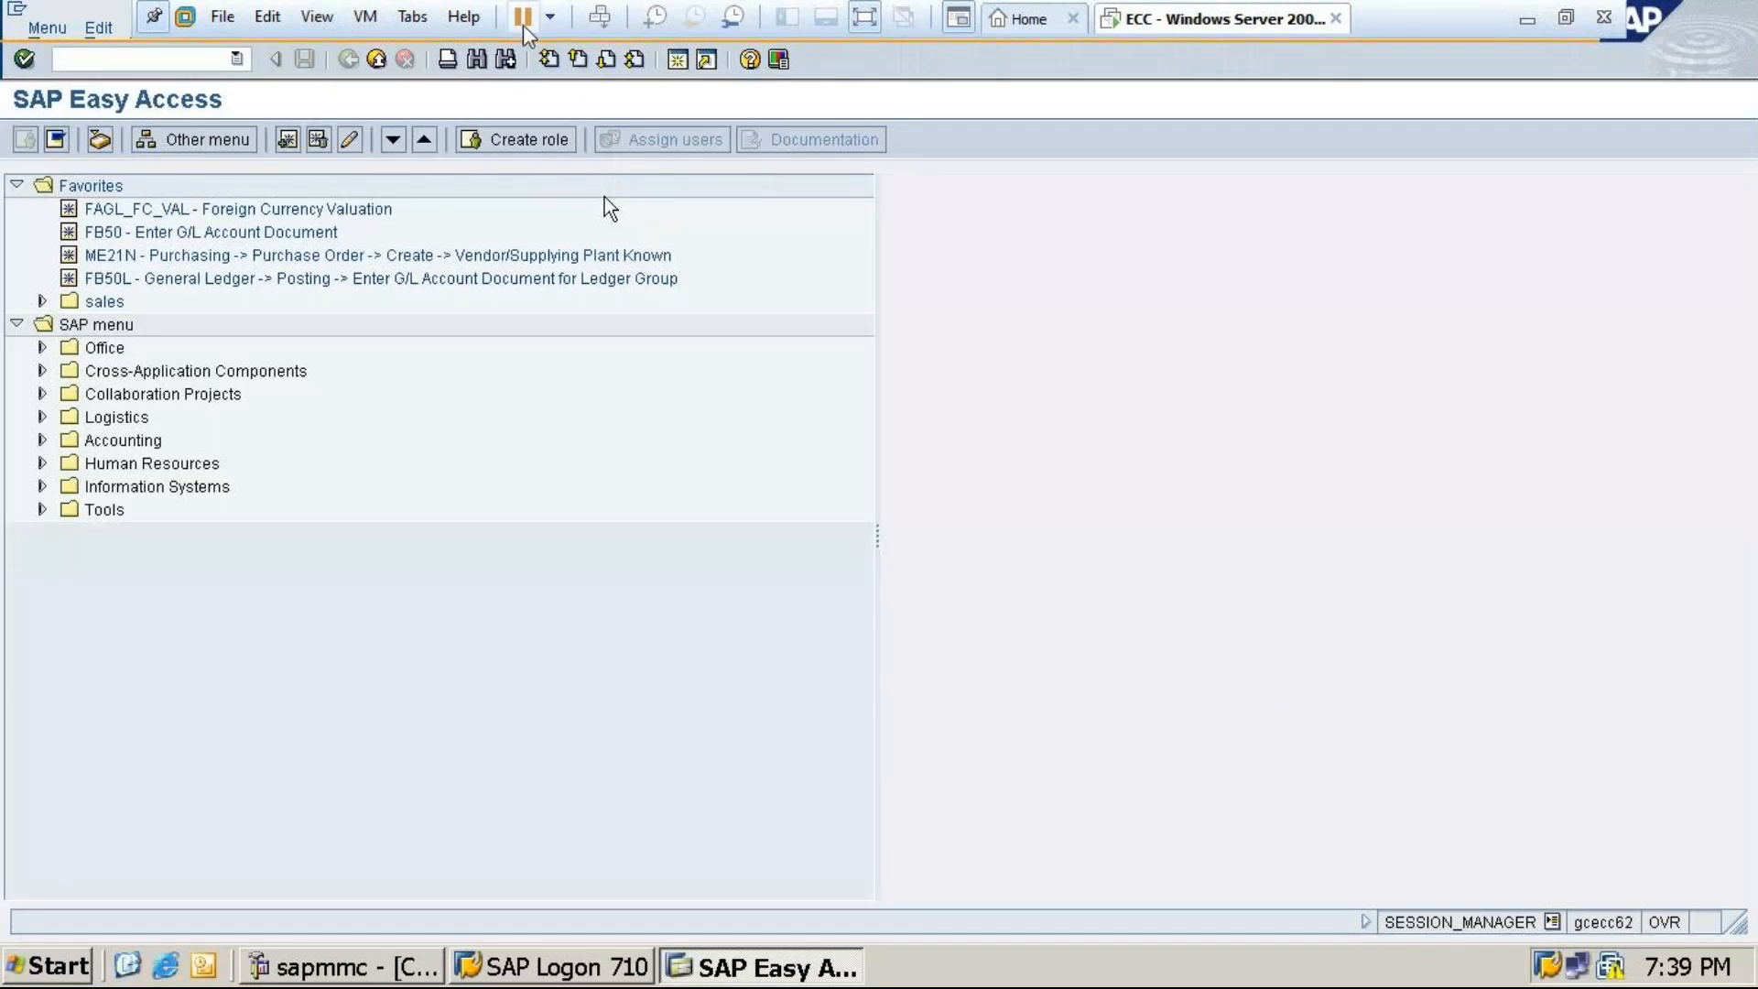
click(550, 21)
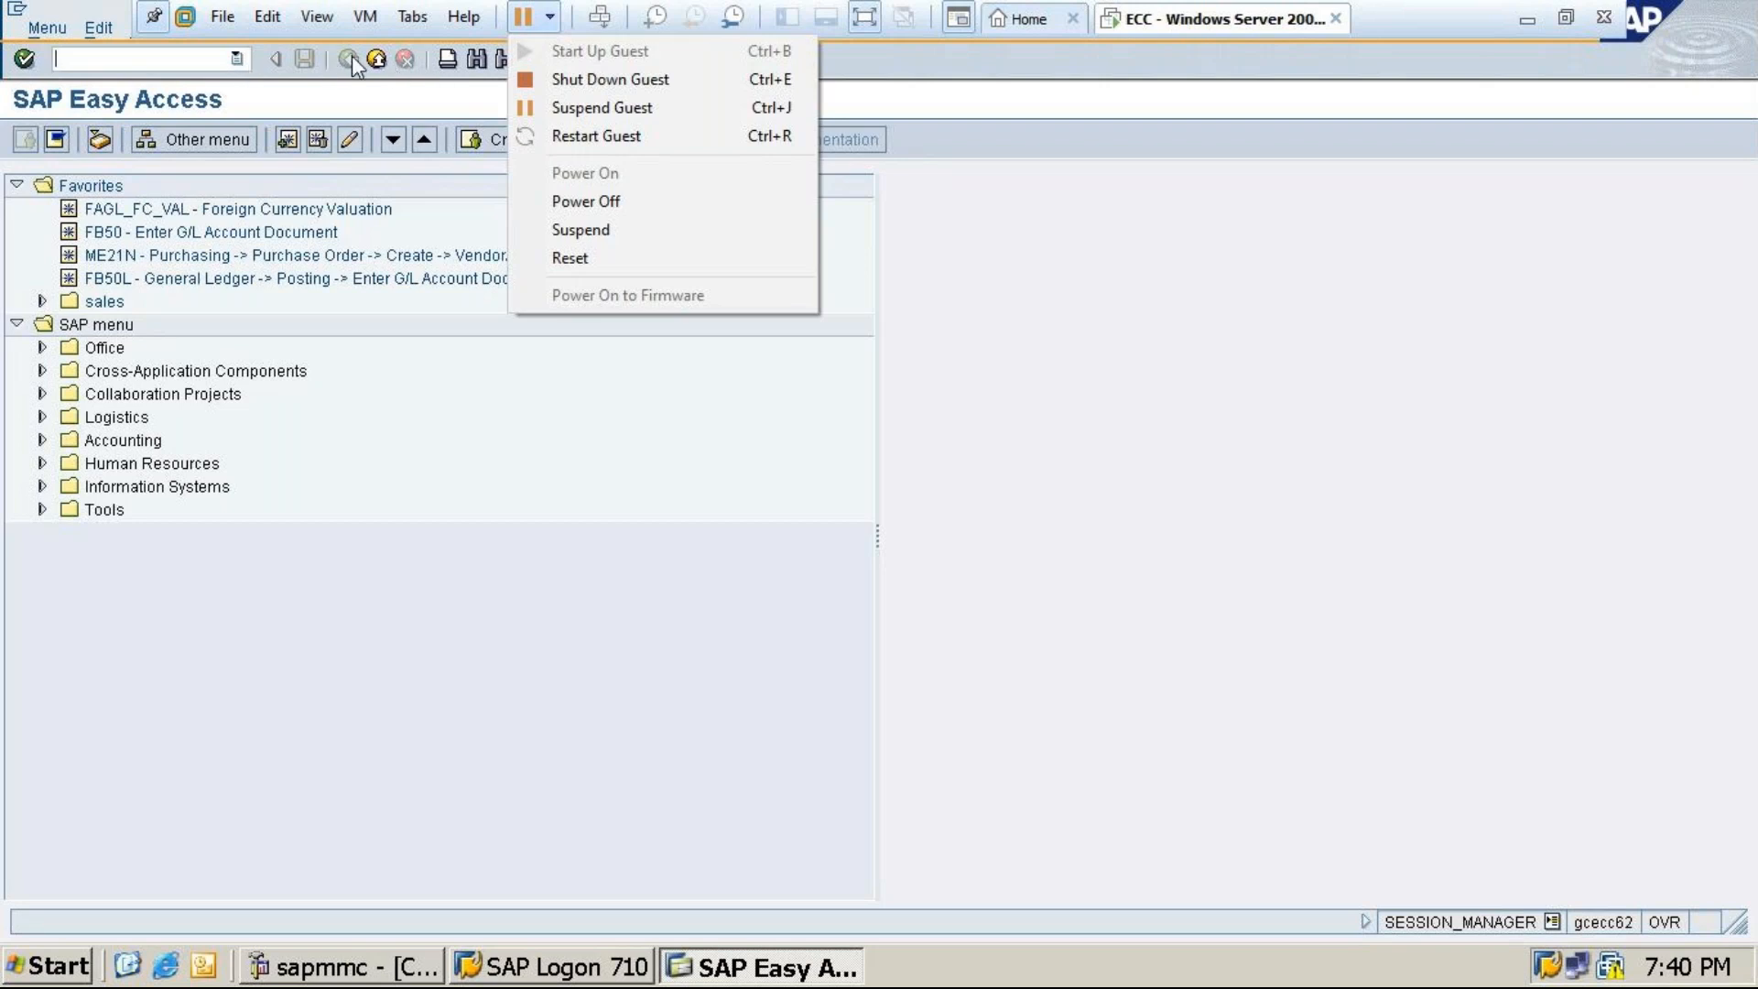
click(1065, 258)
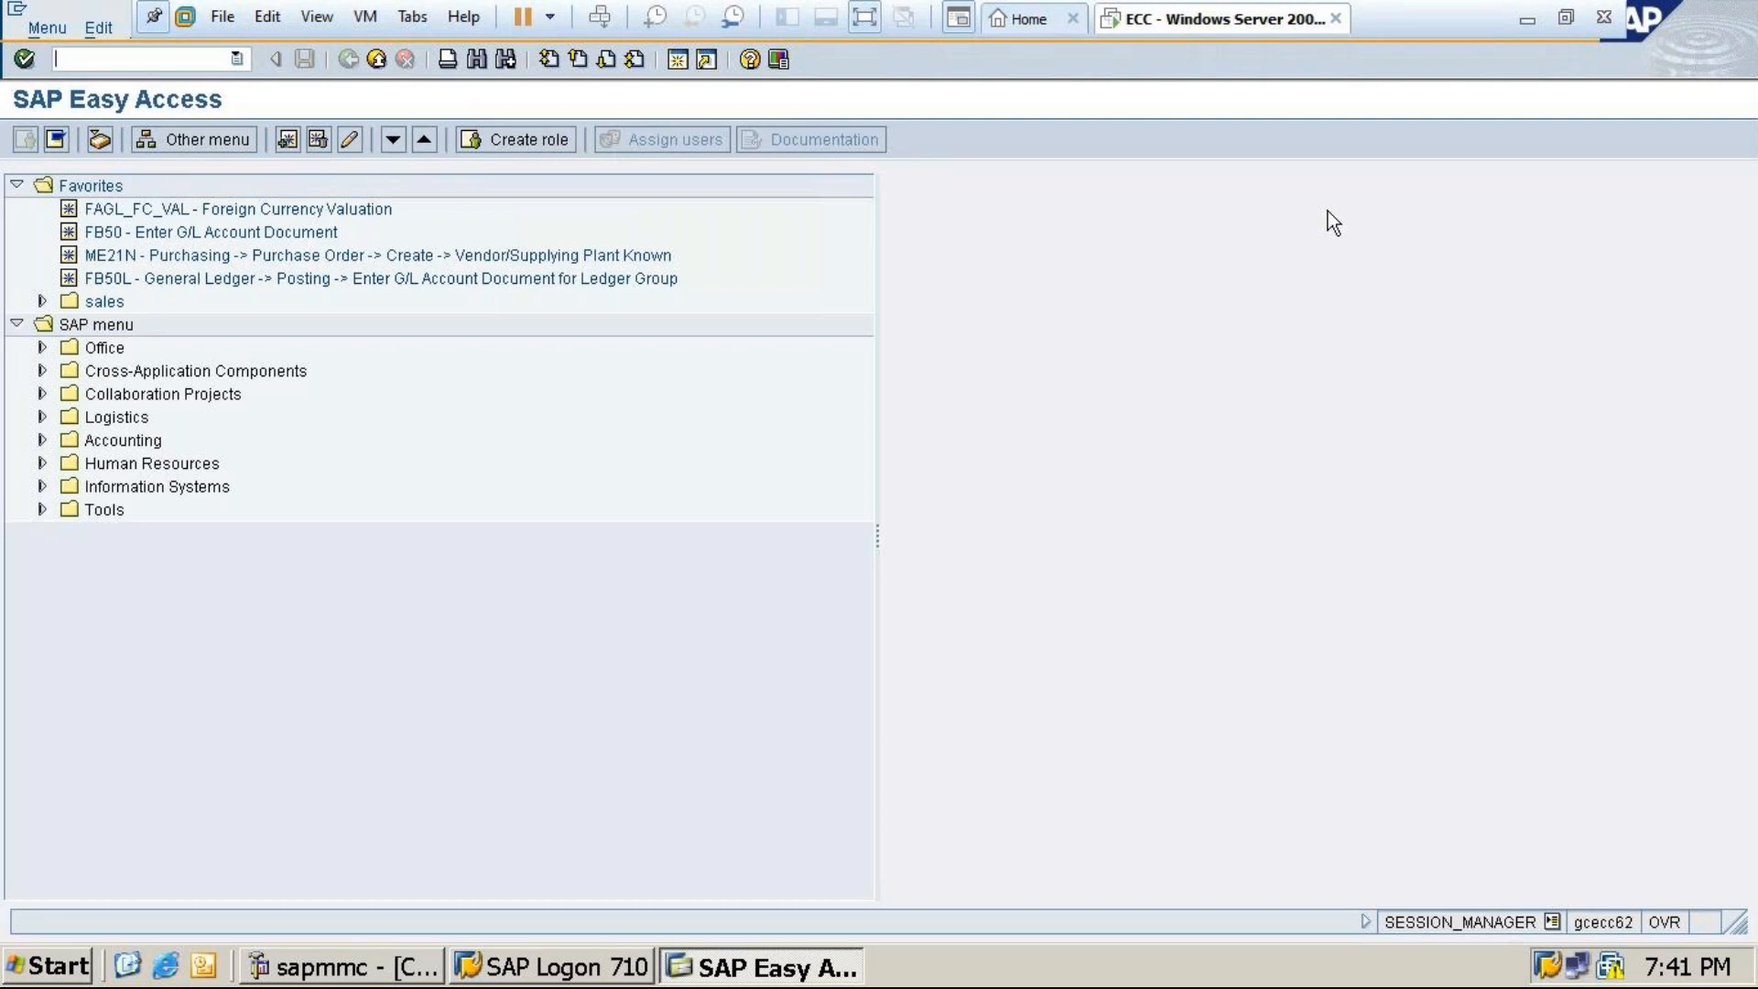
Minimize VMware, search Google Images in Chrome for 'sap log screen', then close Chrome
click(1527, 19)
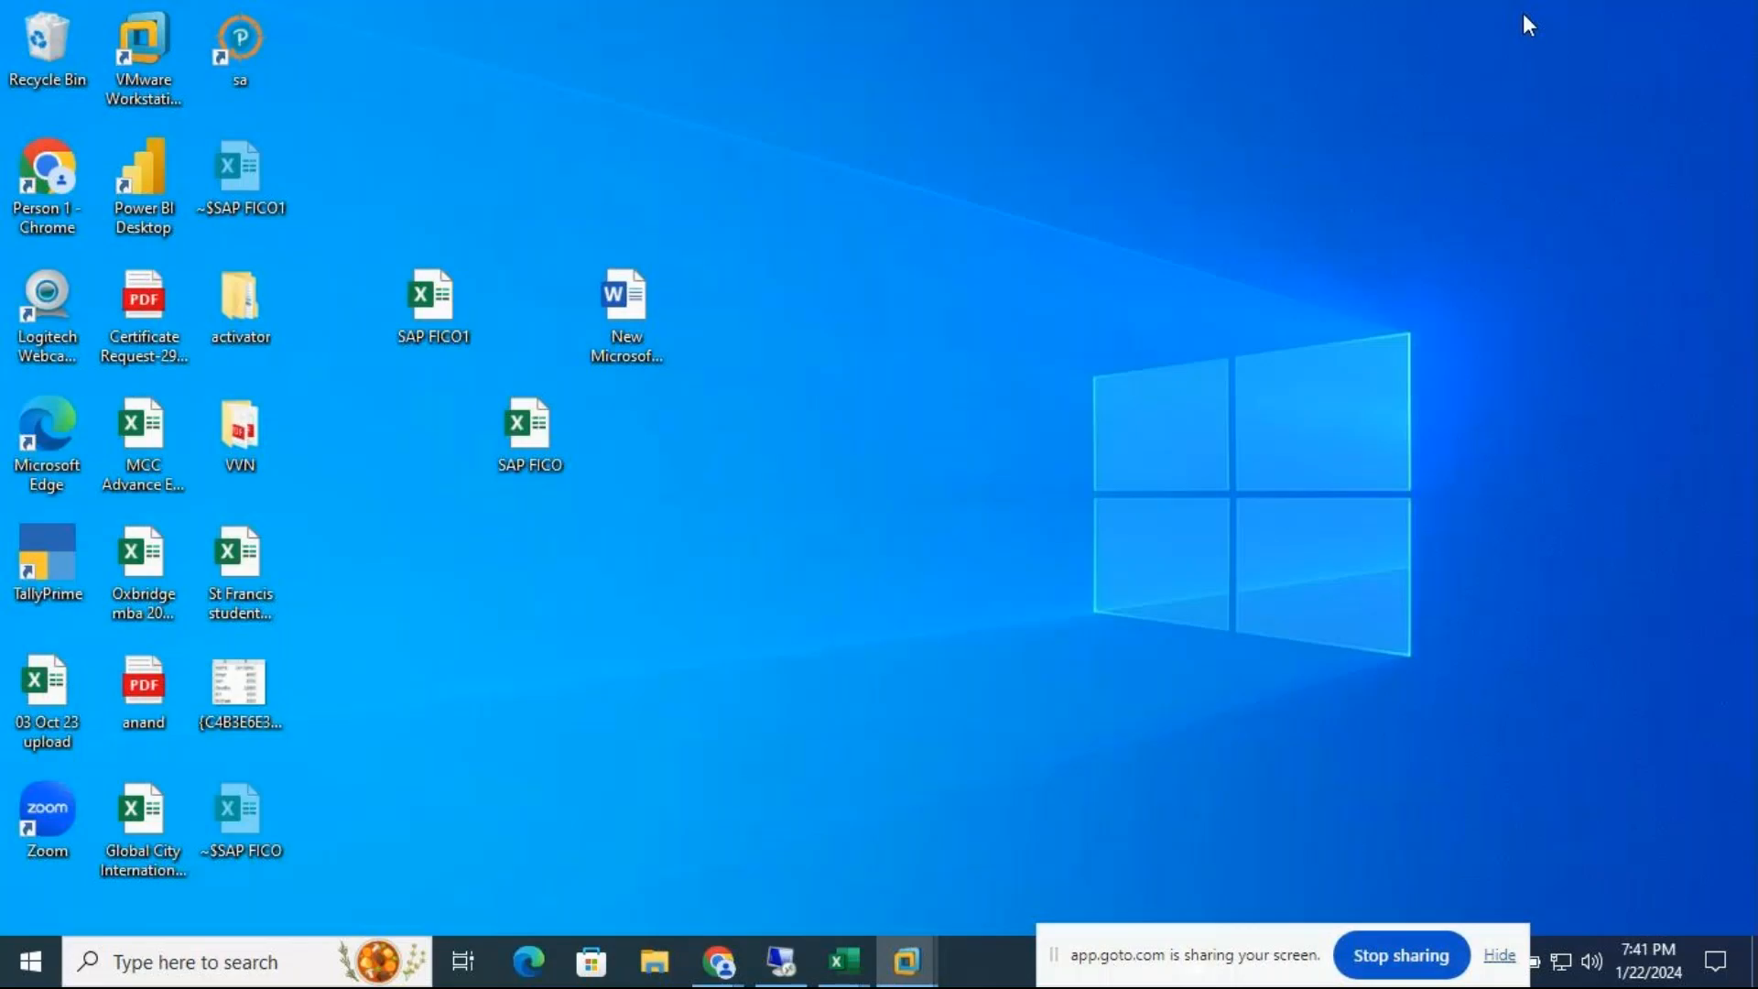
double_click(42, 174)
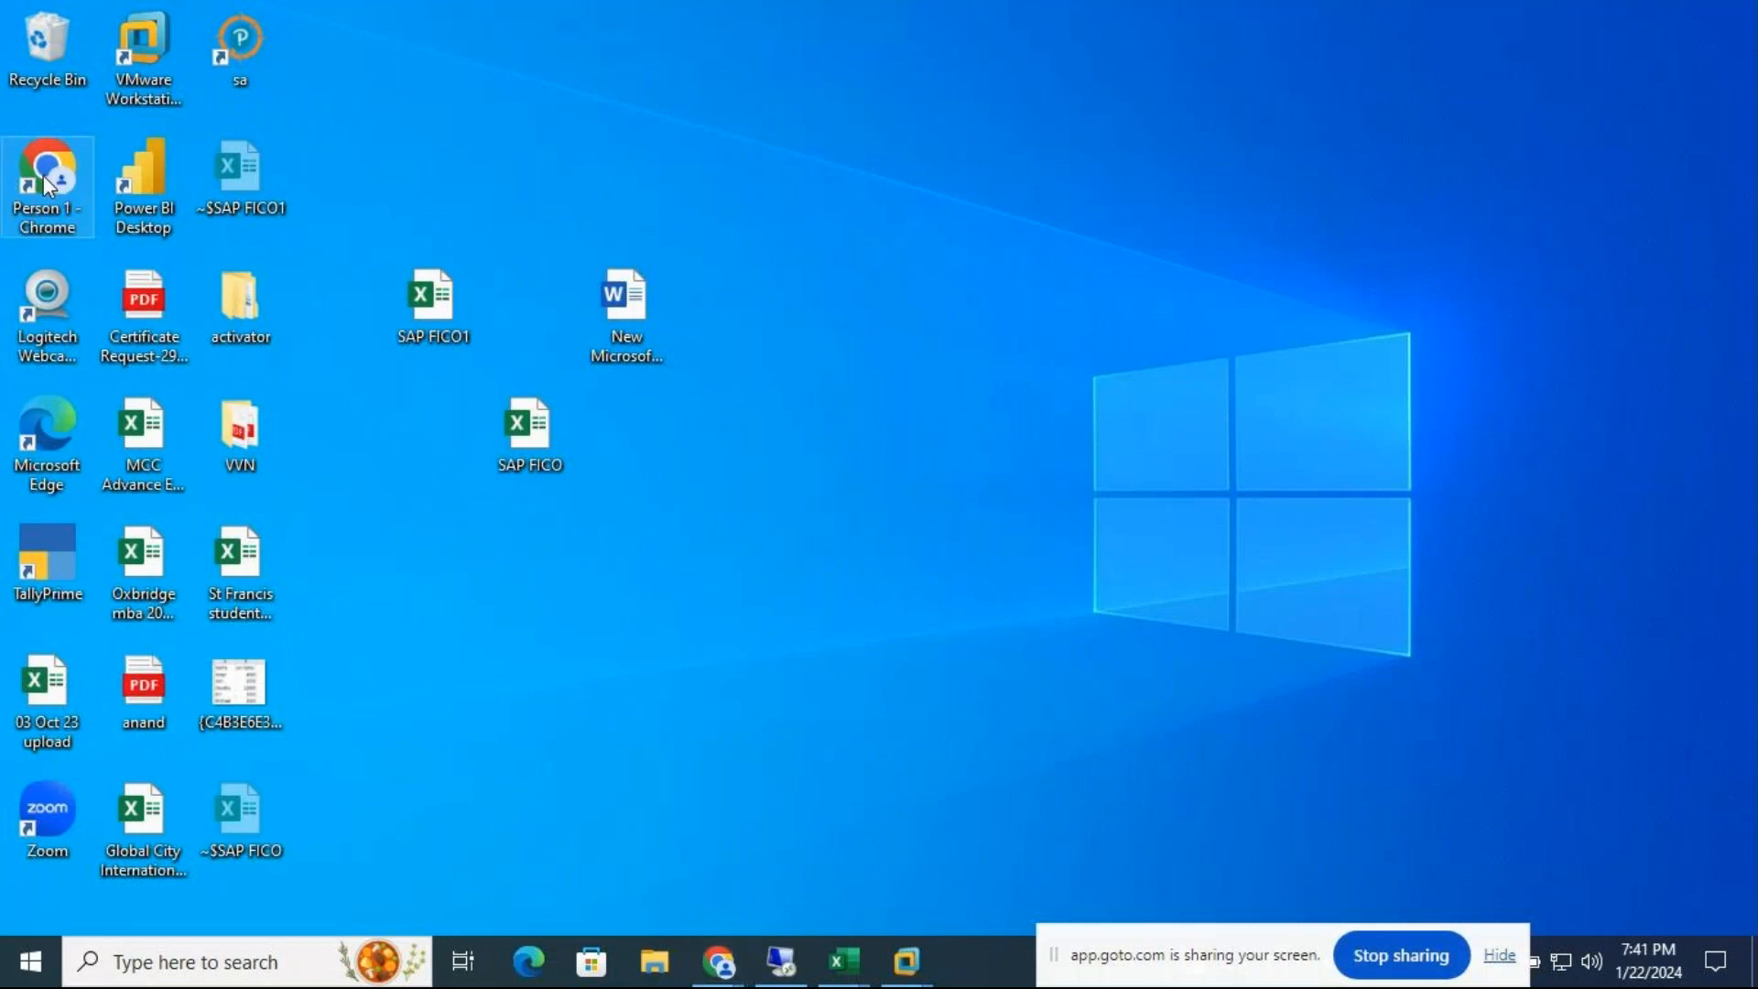
click(561, 590)
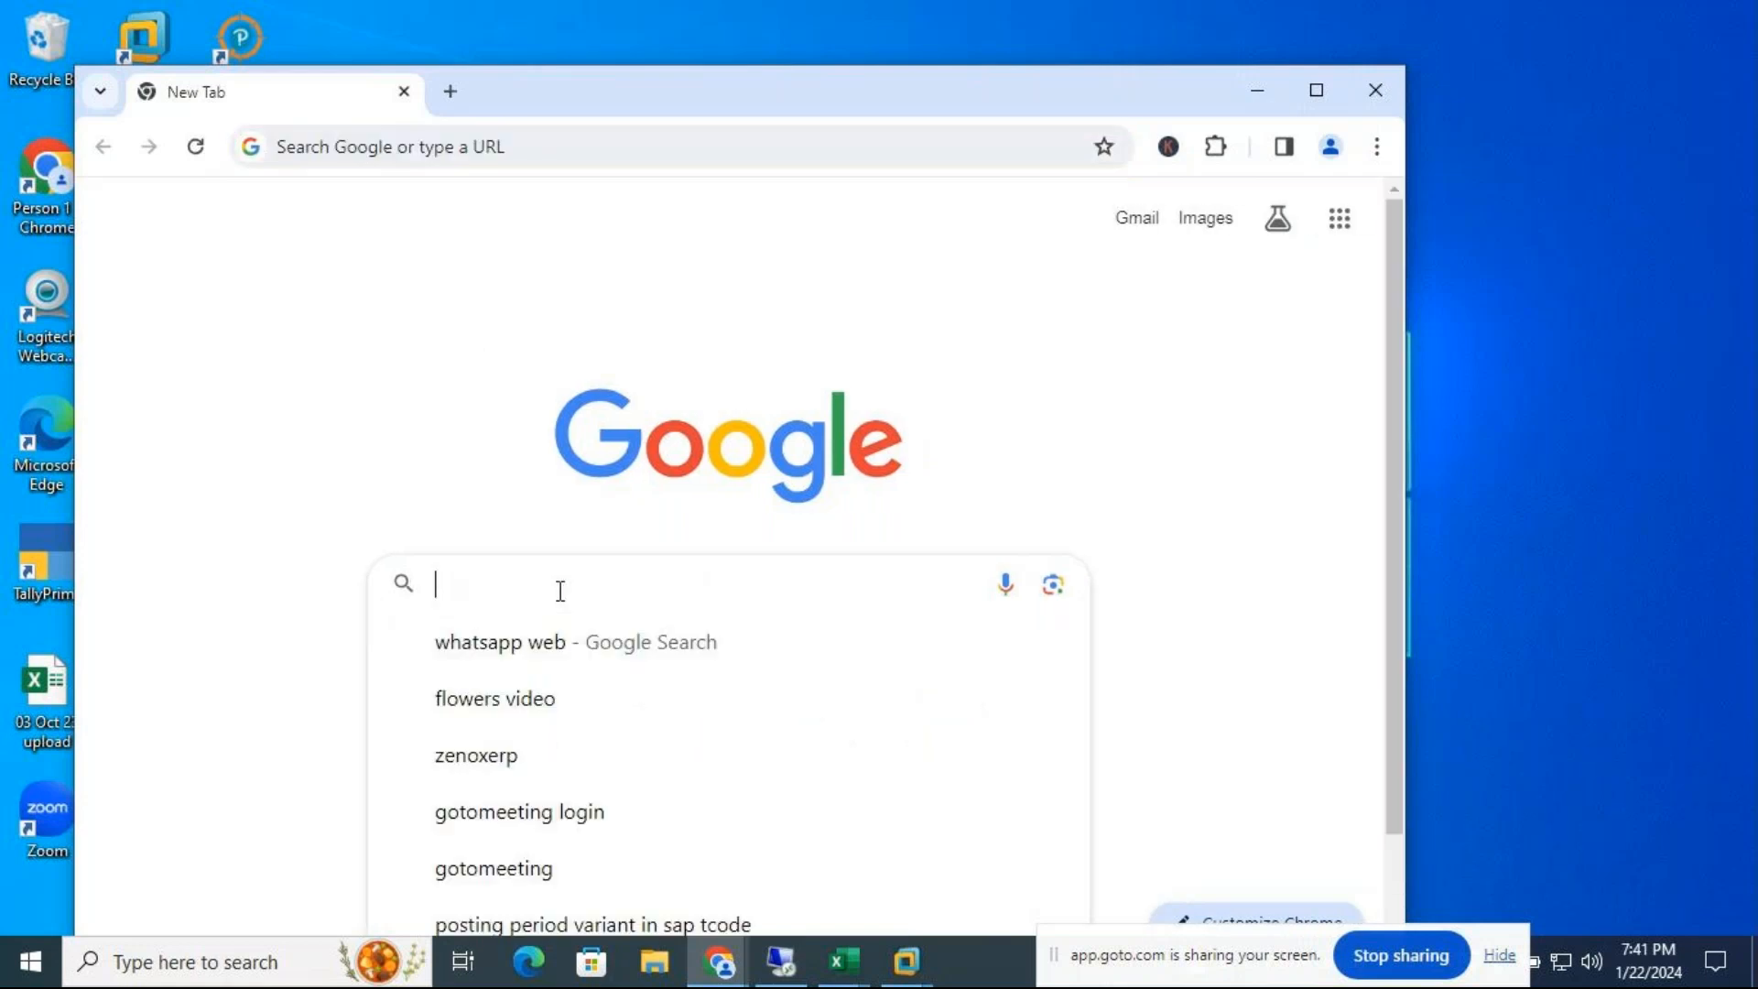
text(sap log)
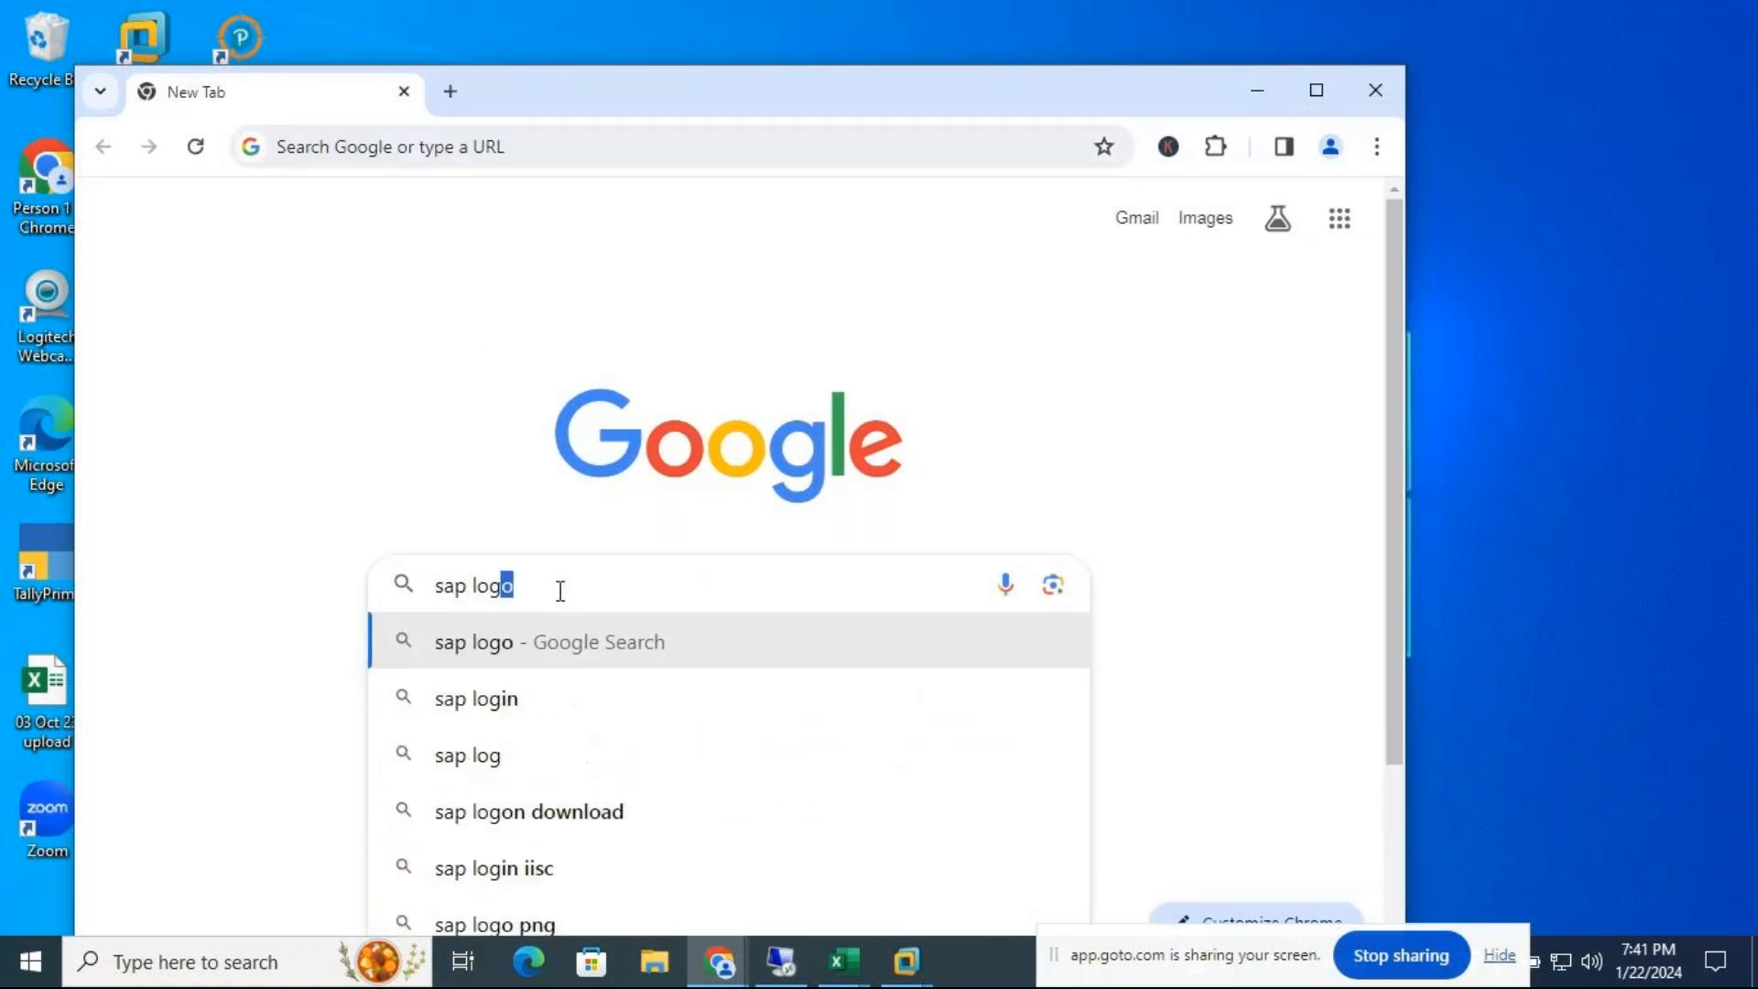
key(BackSpace)
text(s)
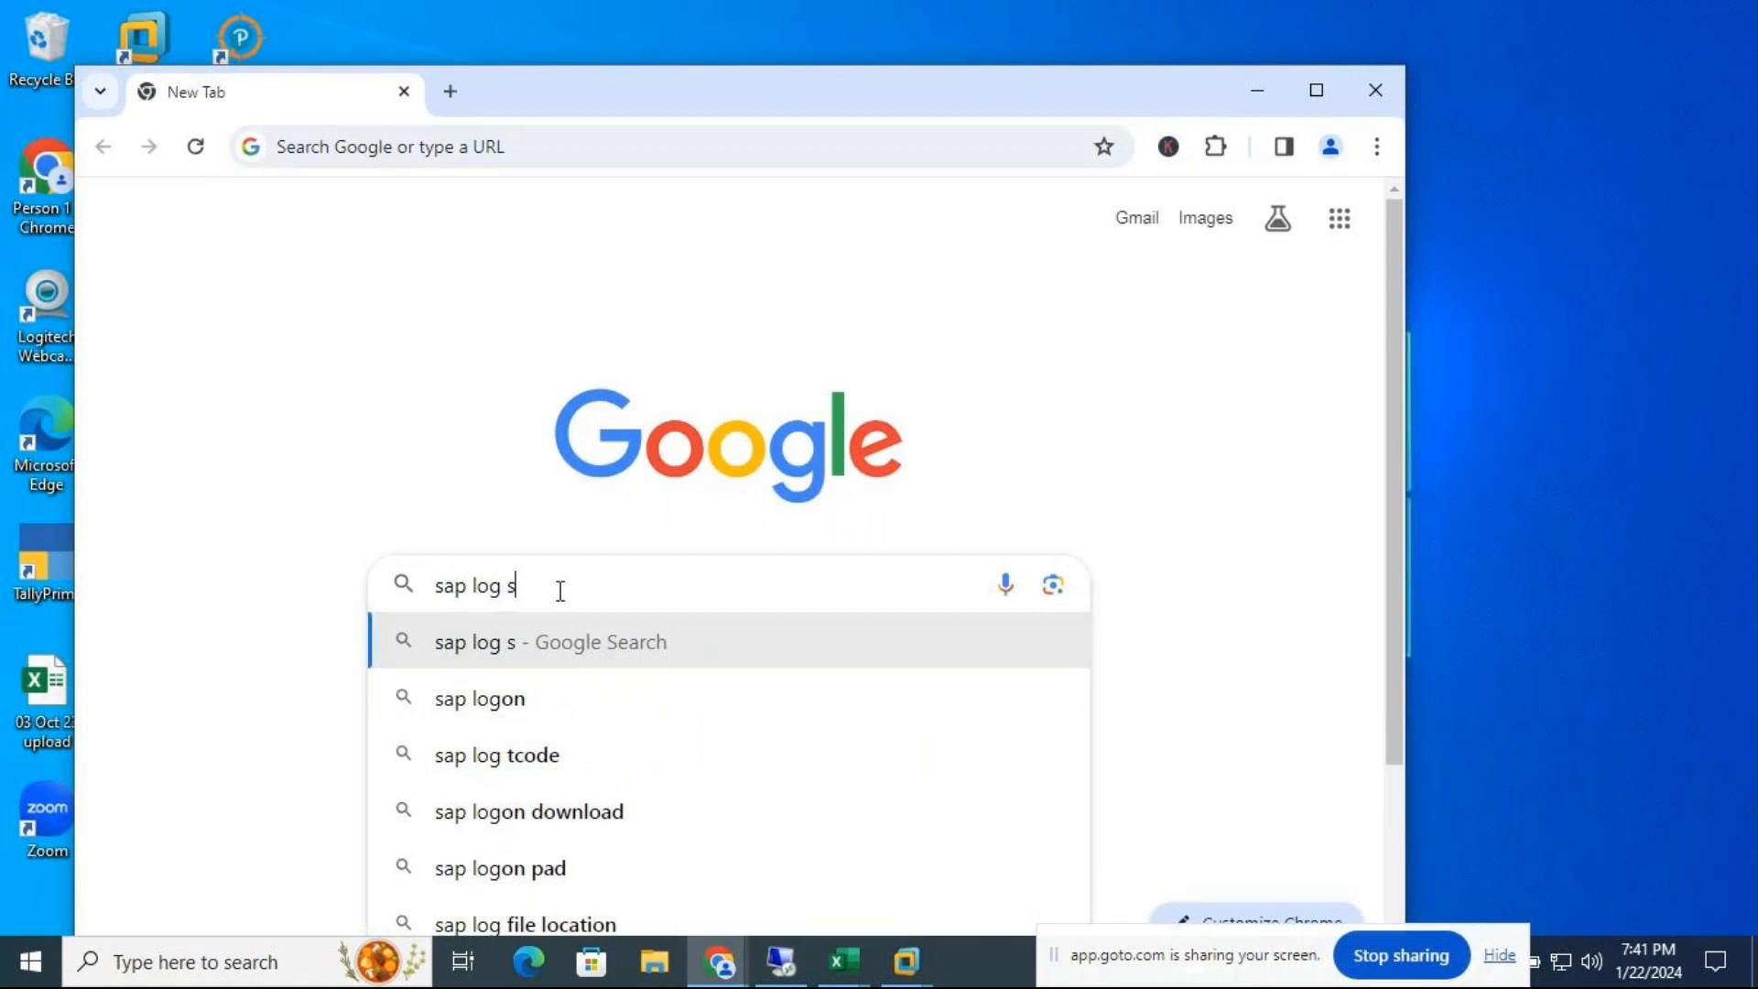
text(creen)
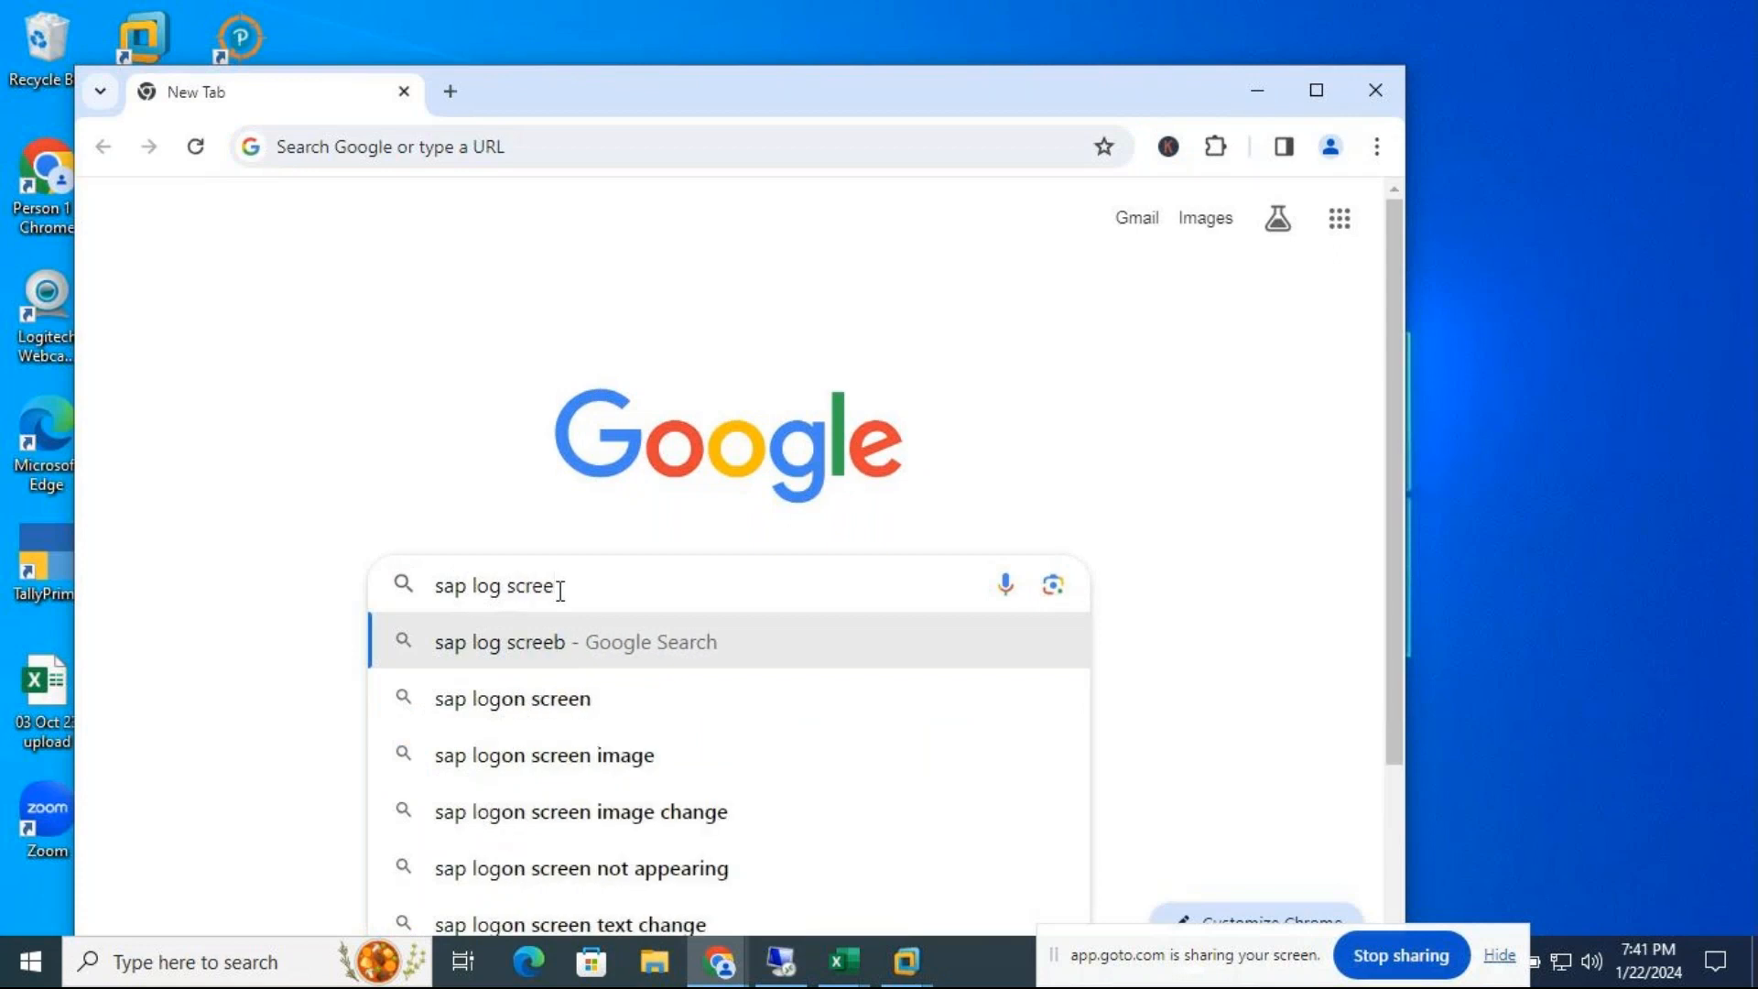
key(Return)
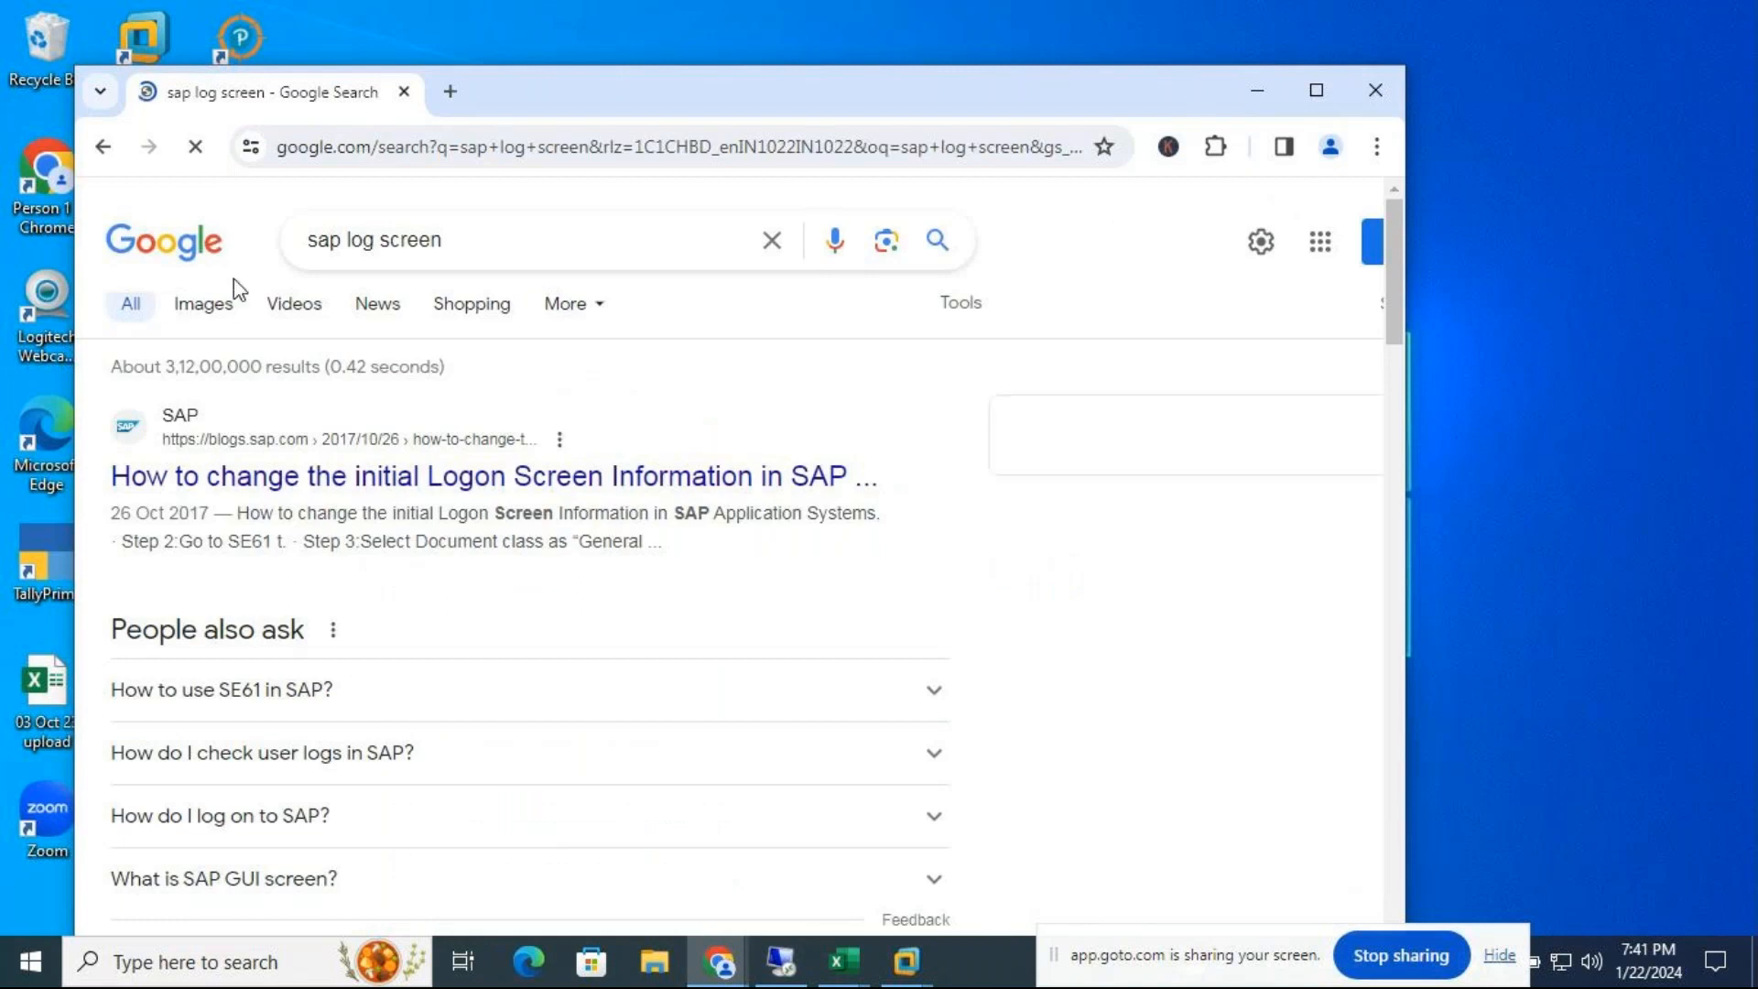
click(217, 312)
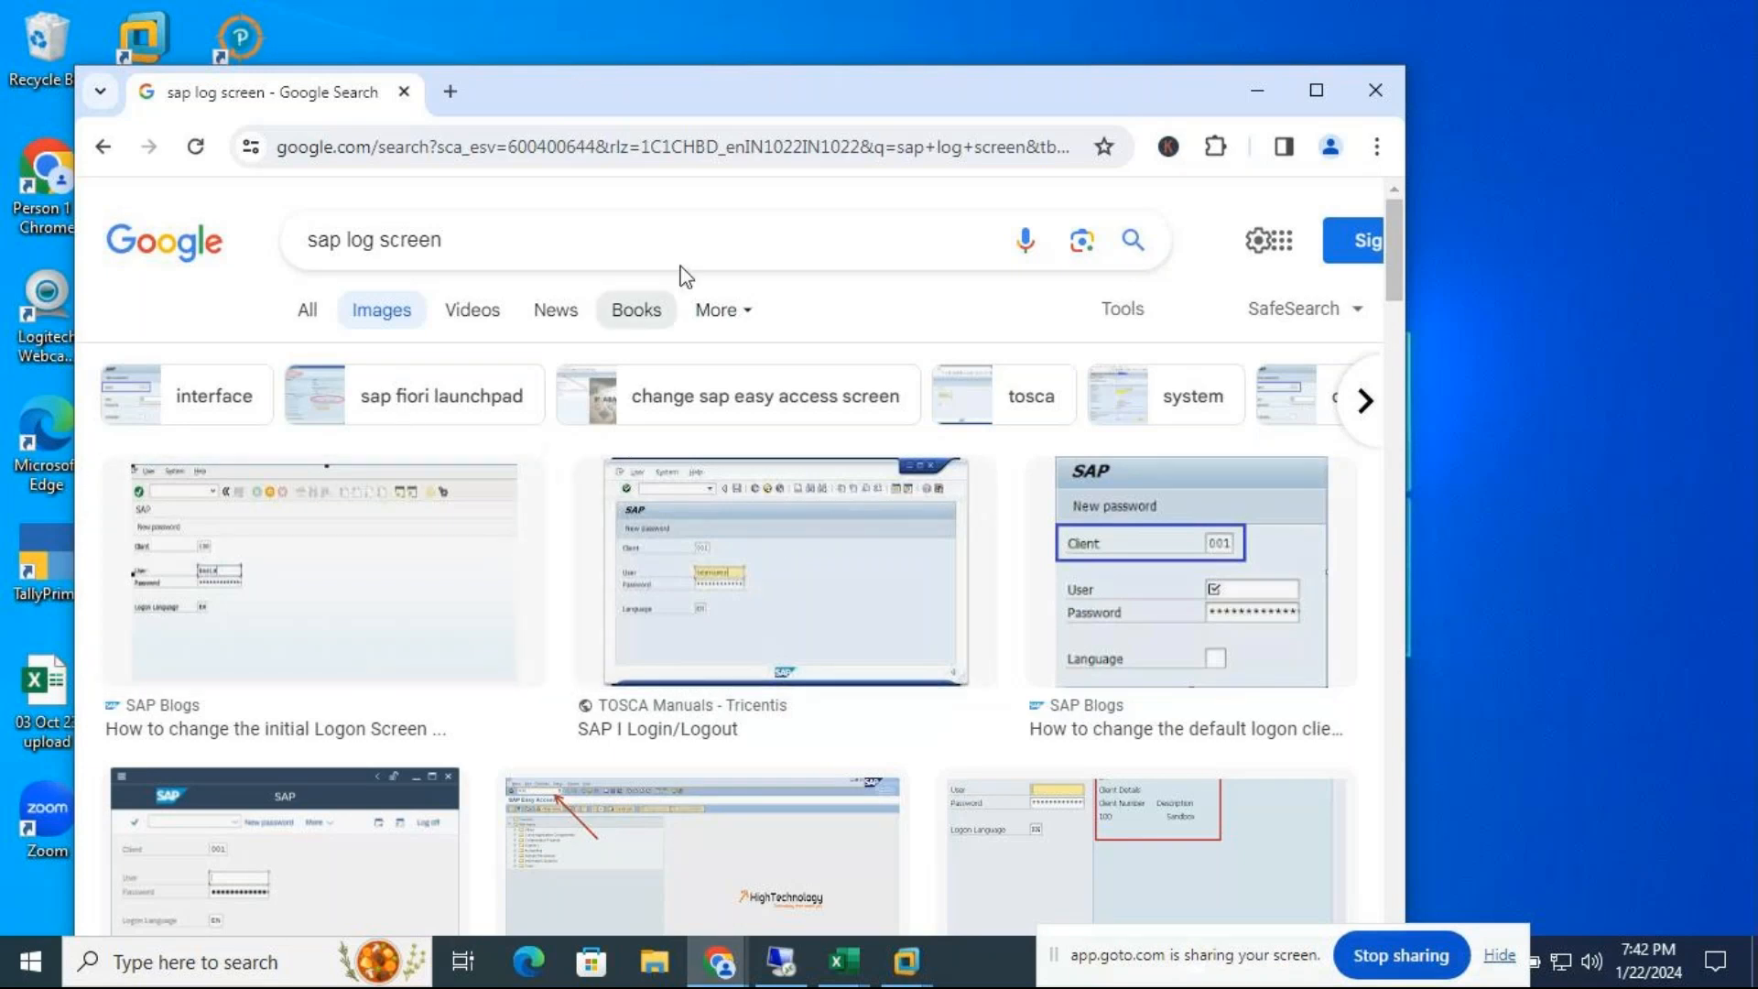
click(1386, 89)
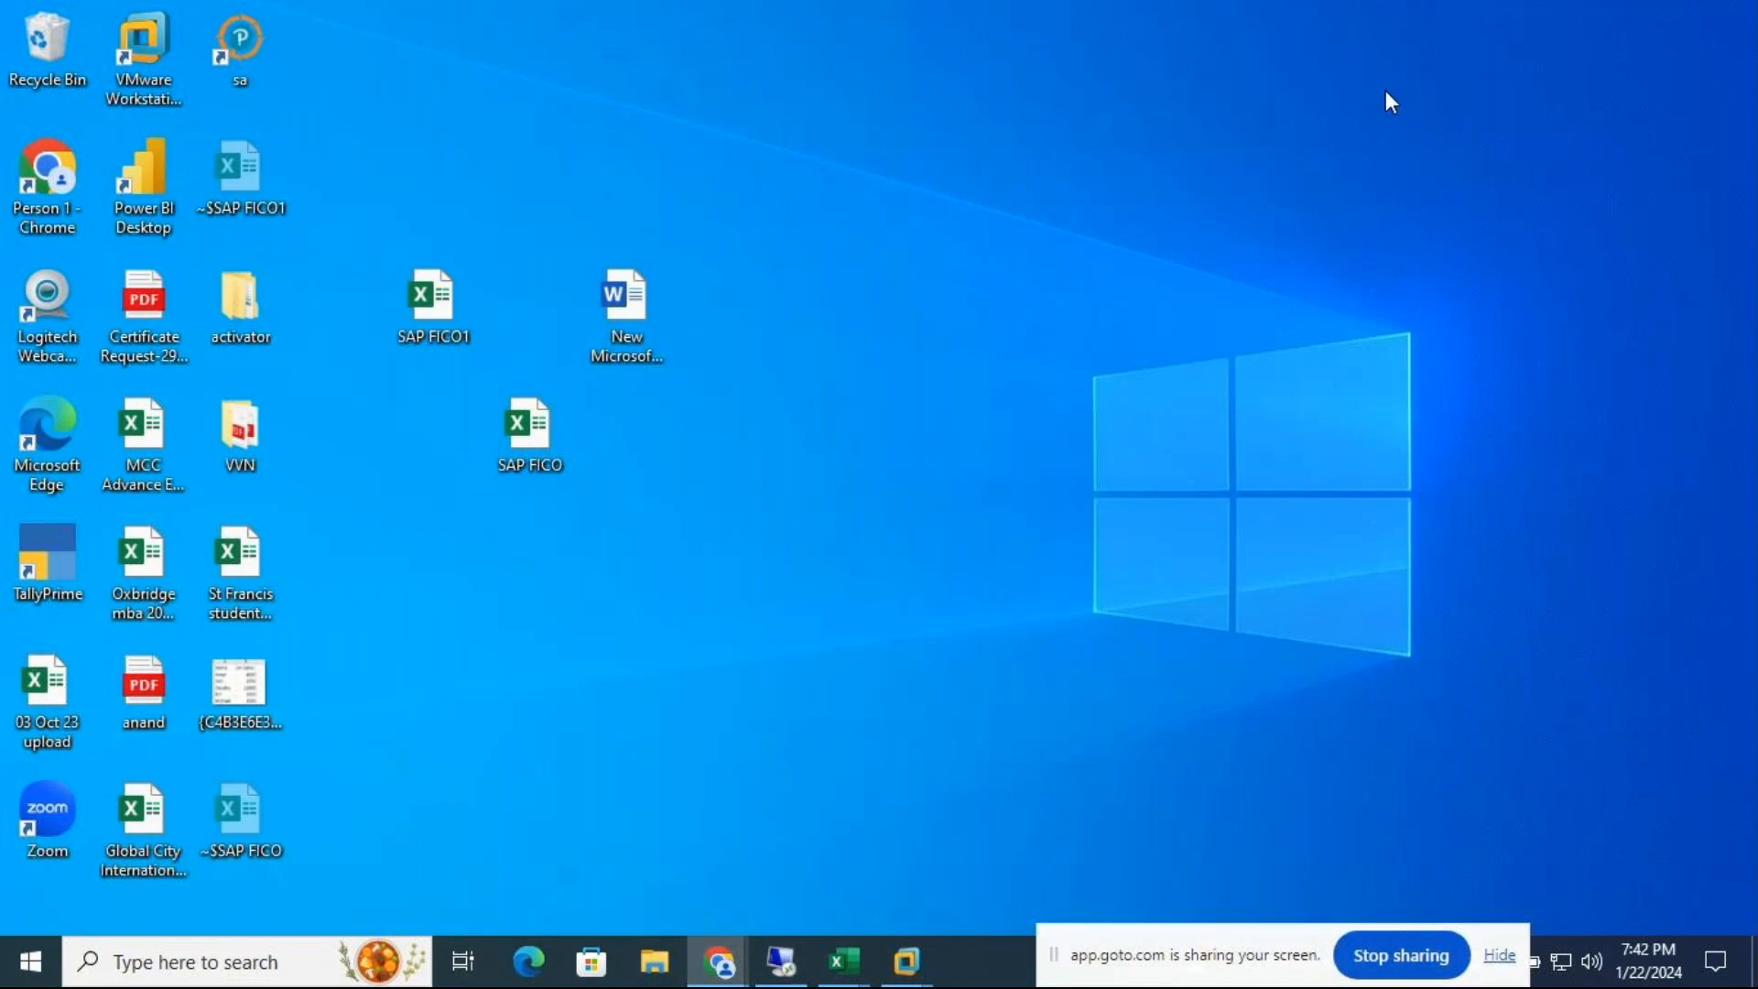
Open the New Microsoft Word Document and note the SAP user name and password on separate lines
double_click(590, 311)
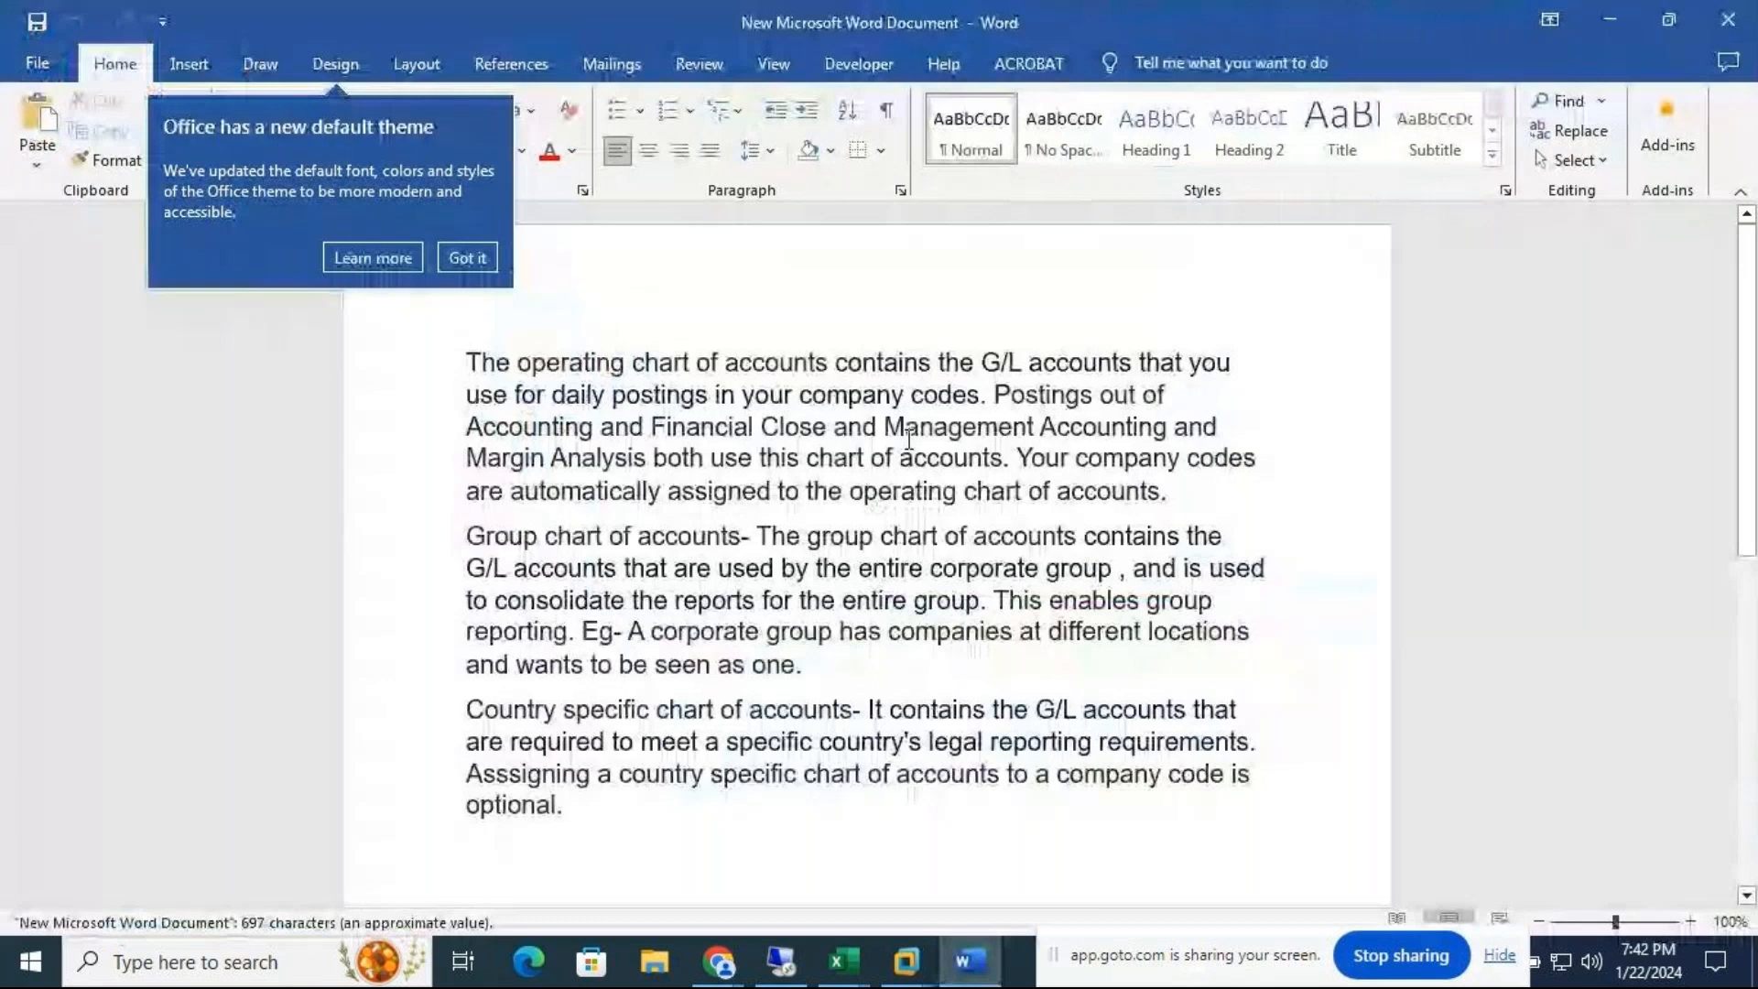
click(694, 789)
key(Return)
key(Return)
key(Return)
key(Return)
key(Return)
key(Return)
key(Return)
key(Return)
key(Return)
key(Return)
key(Return)
click(664, 552)
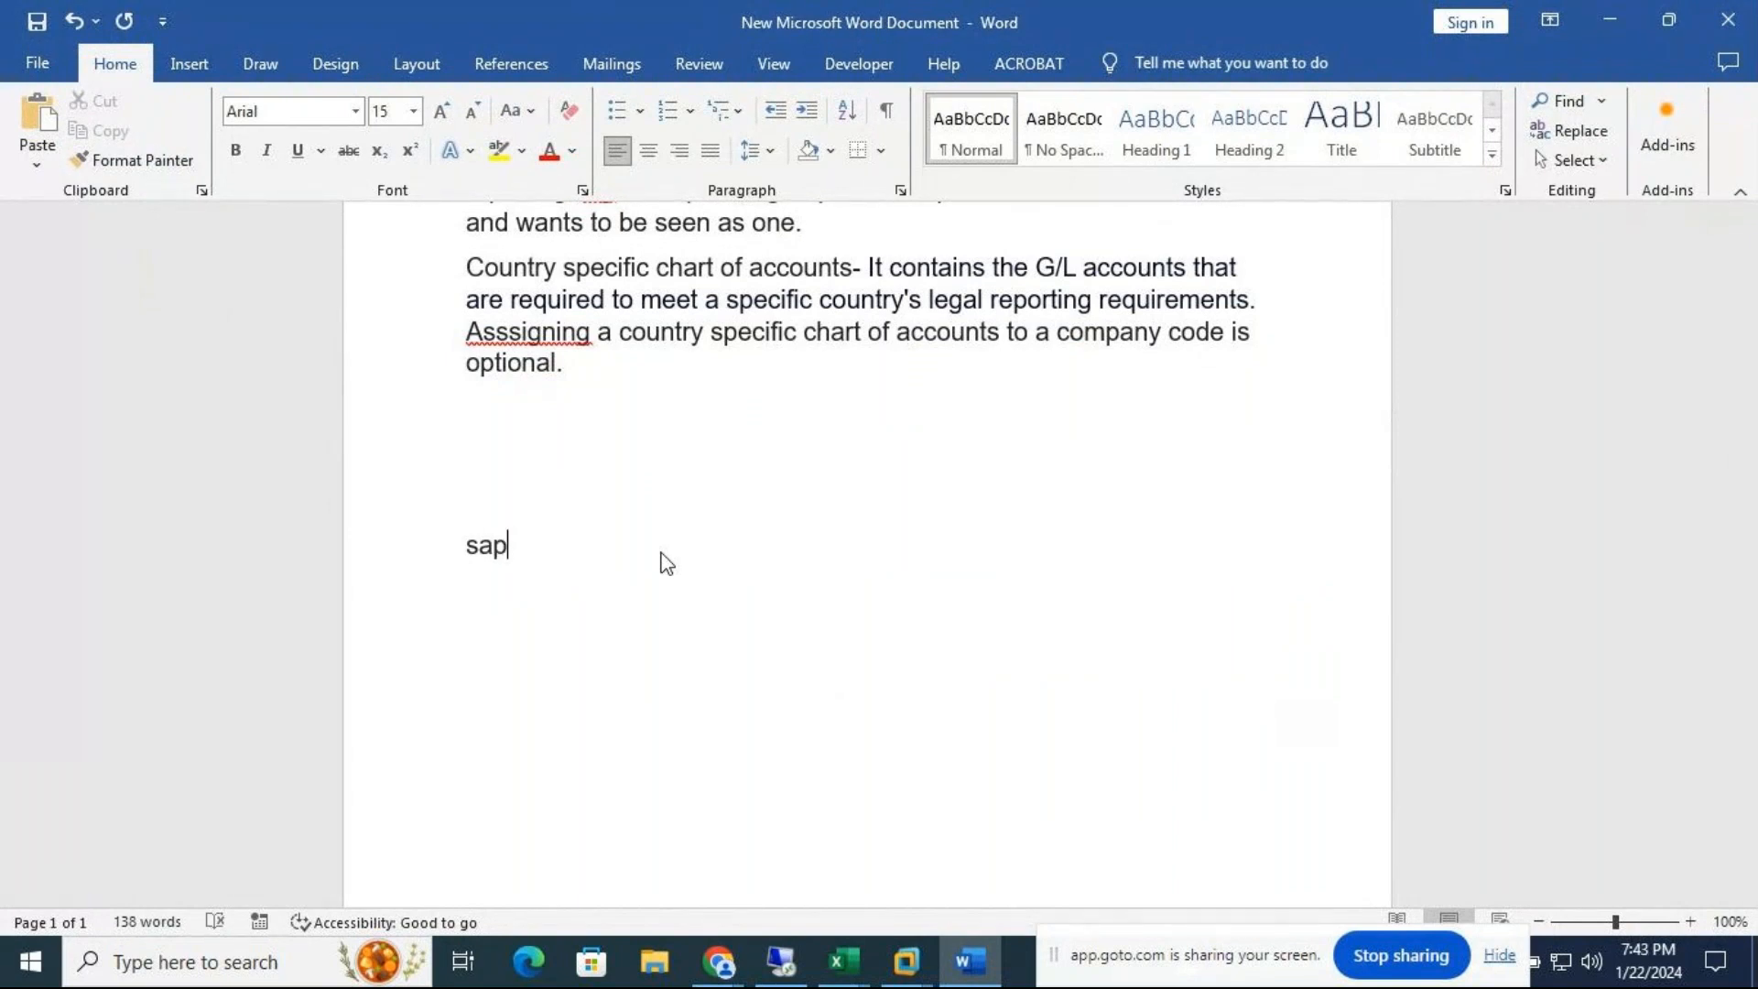
key(Return)
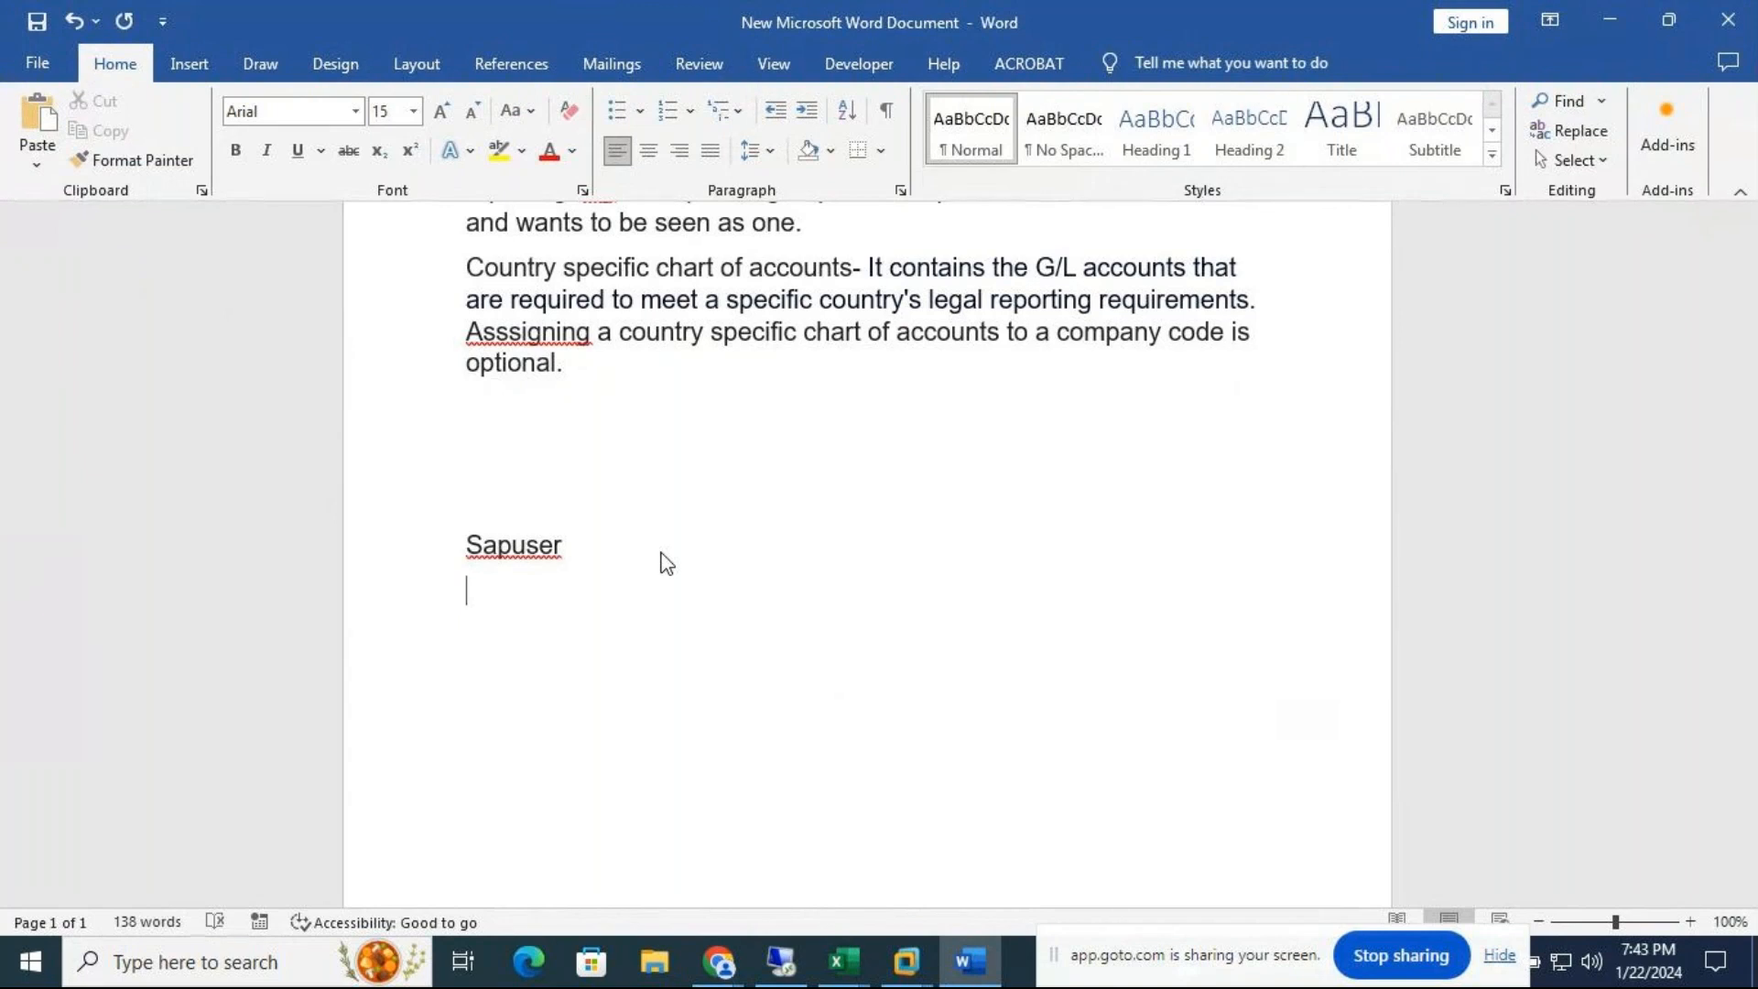
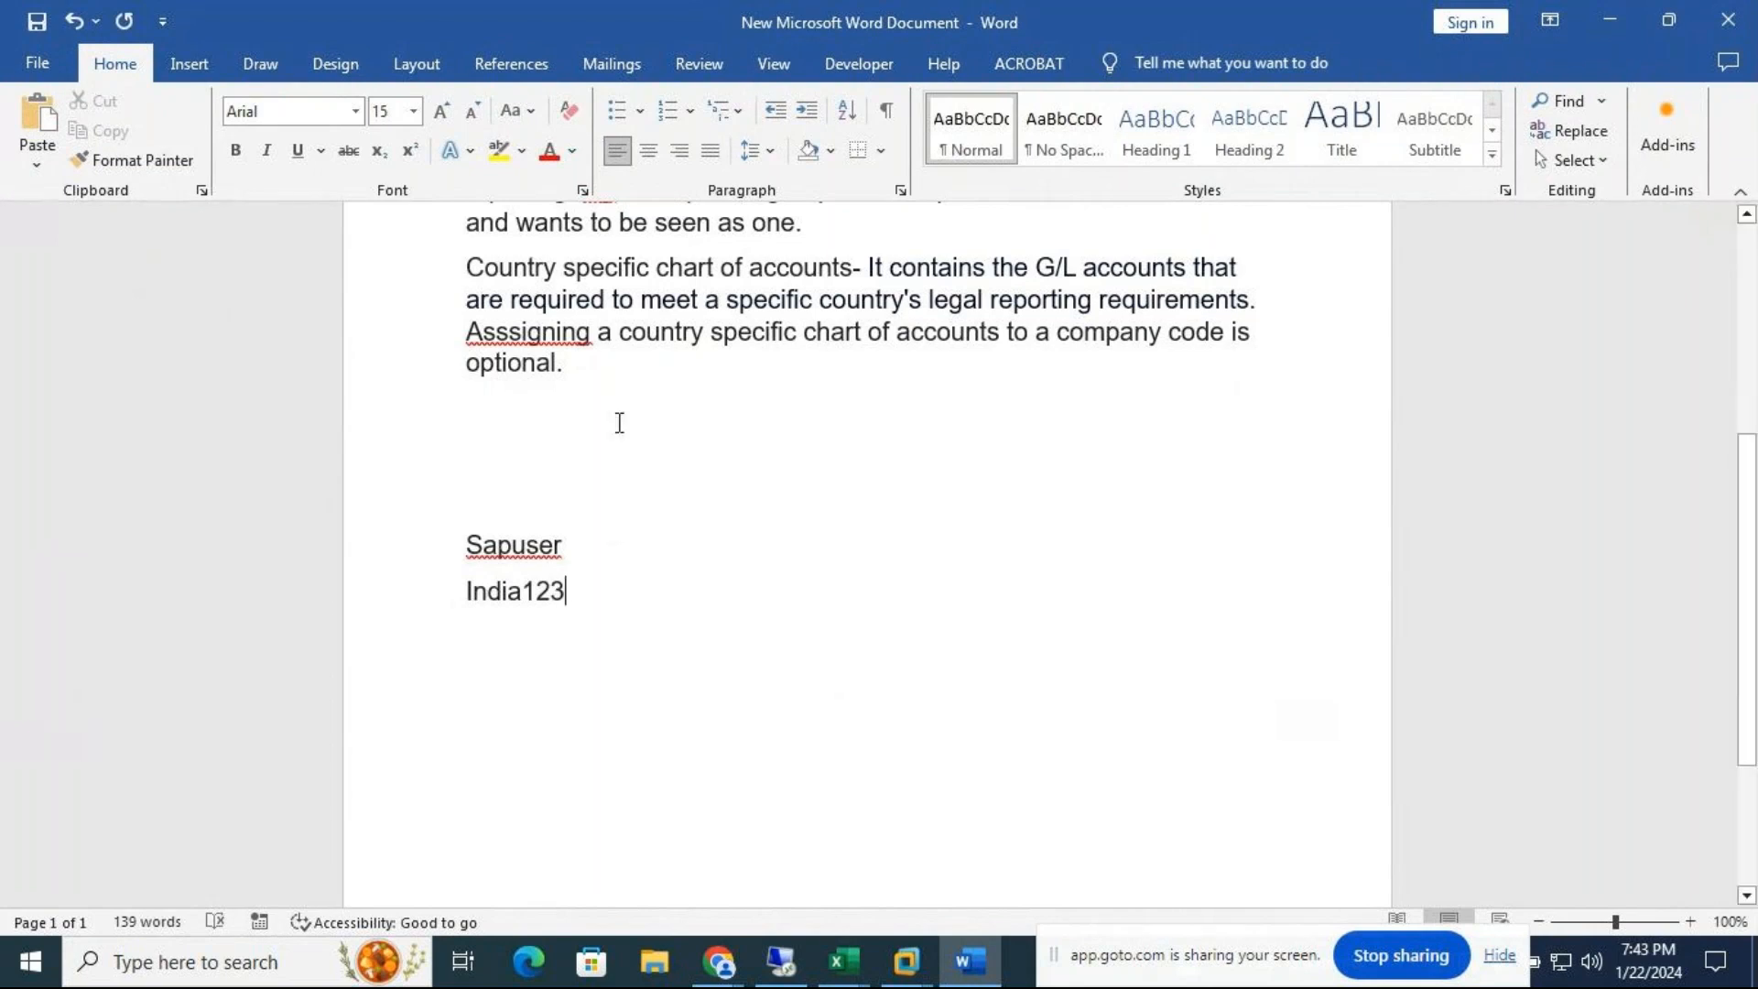
Lowercase the first letter of both lines, then close Word without saving
click(484, 543)
key(BackSpace)
text(s)
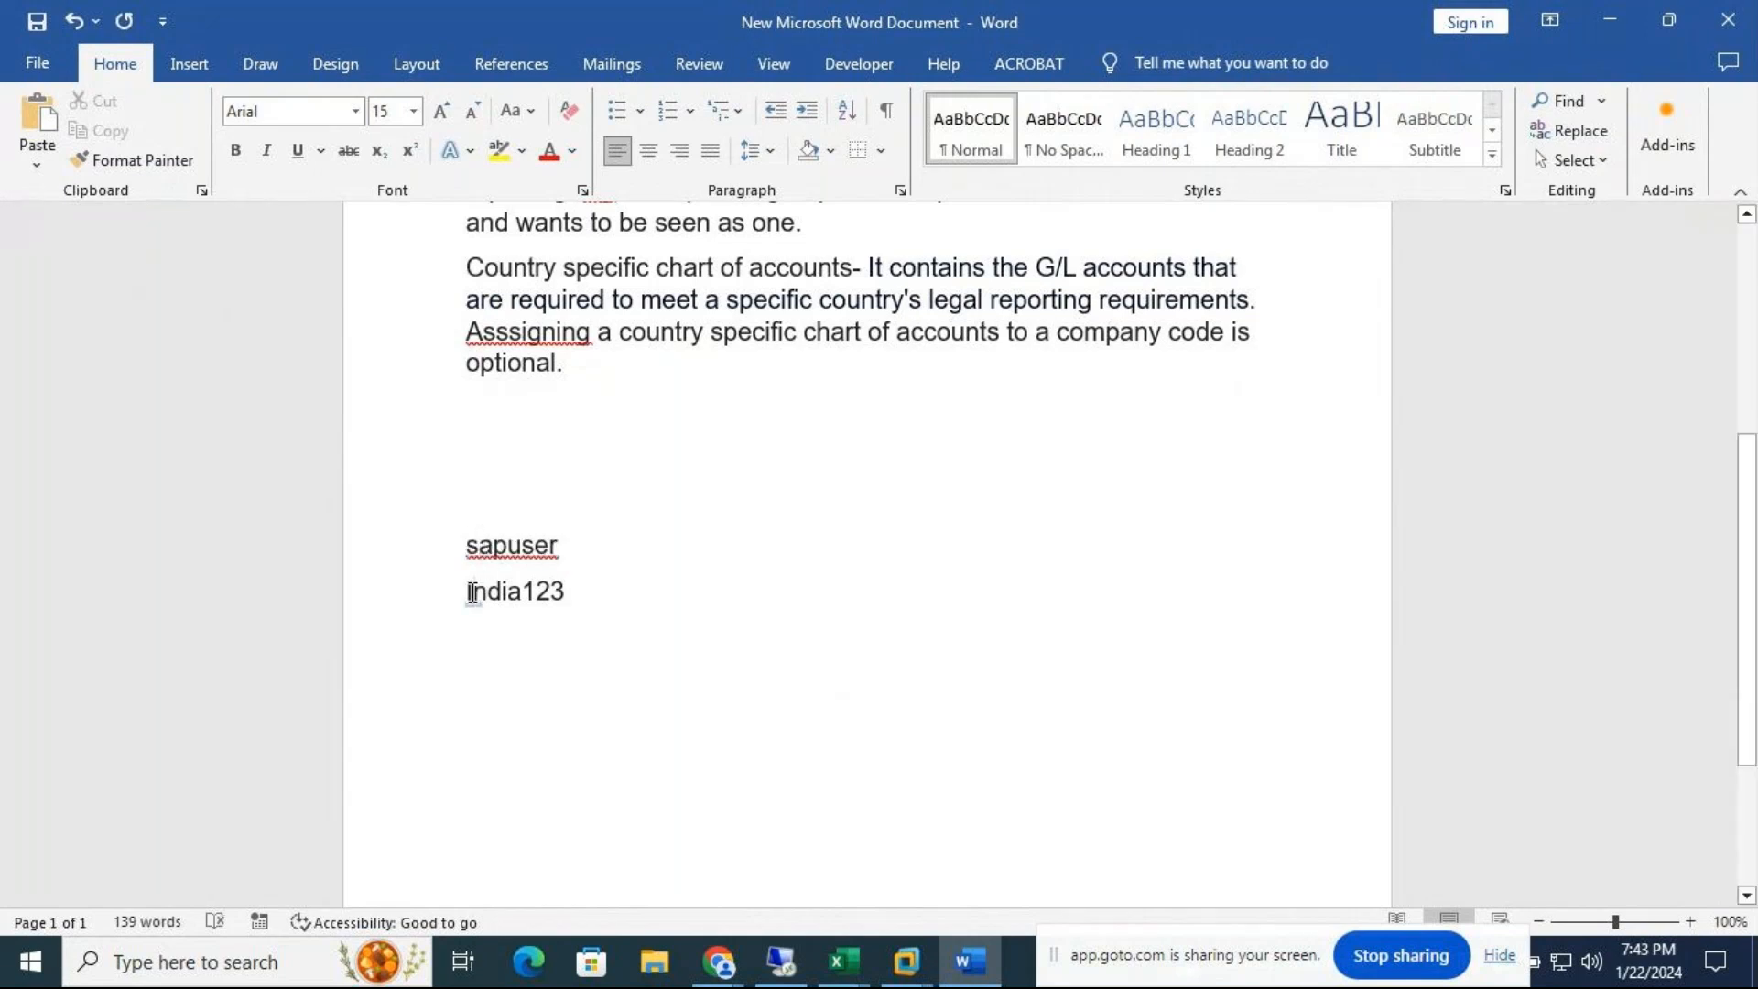
click(473, 591)
key(BackSpace)
text(i)
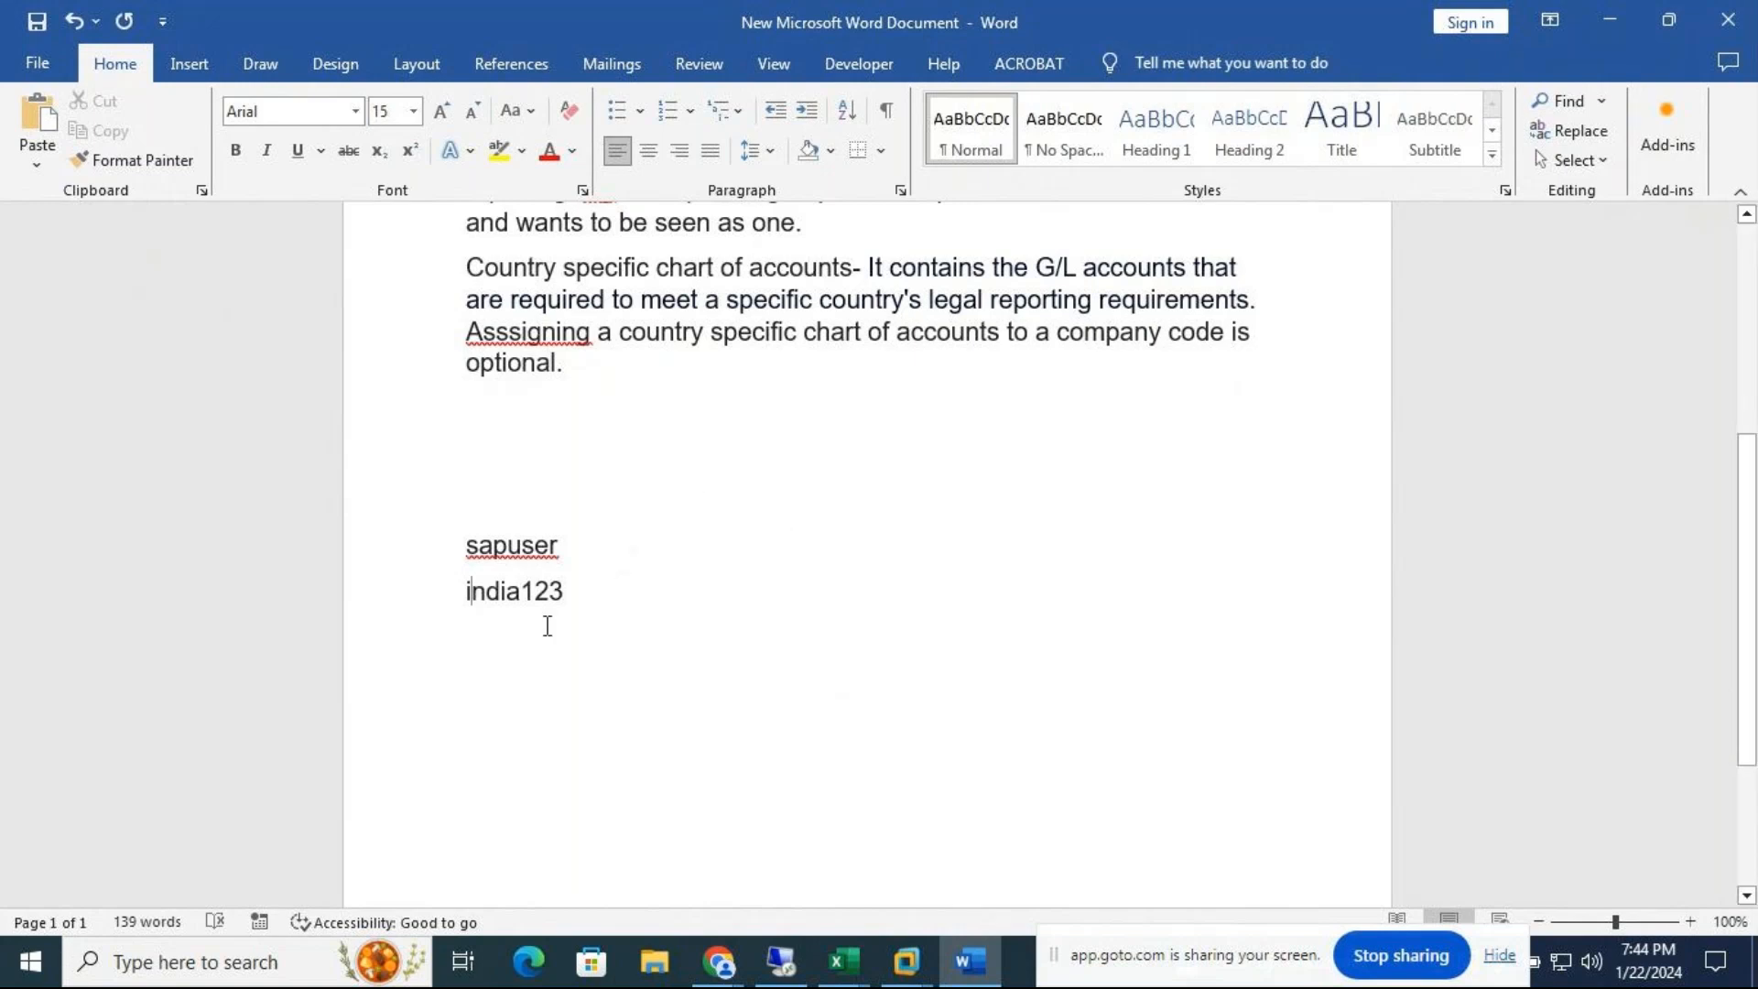
click(582, 592)
click(1737, 18)
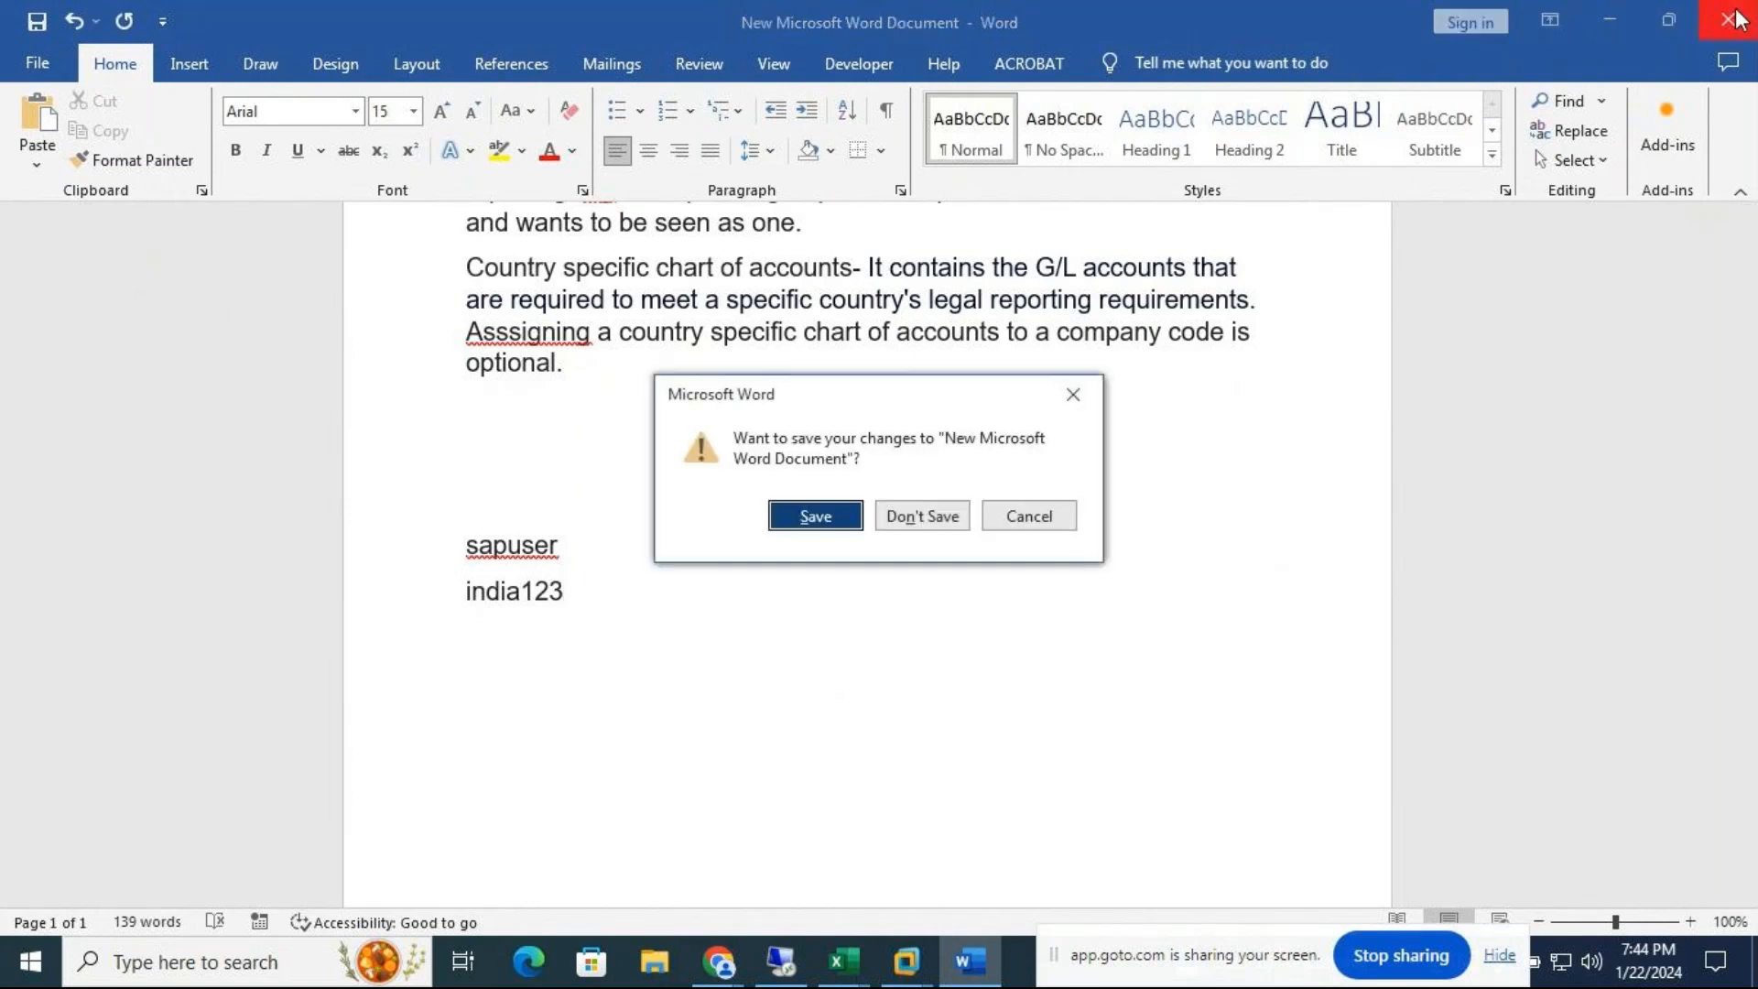
click(915, 516)
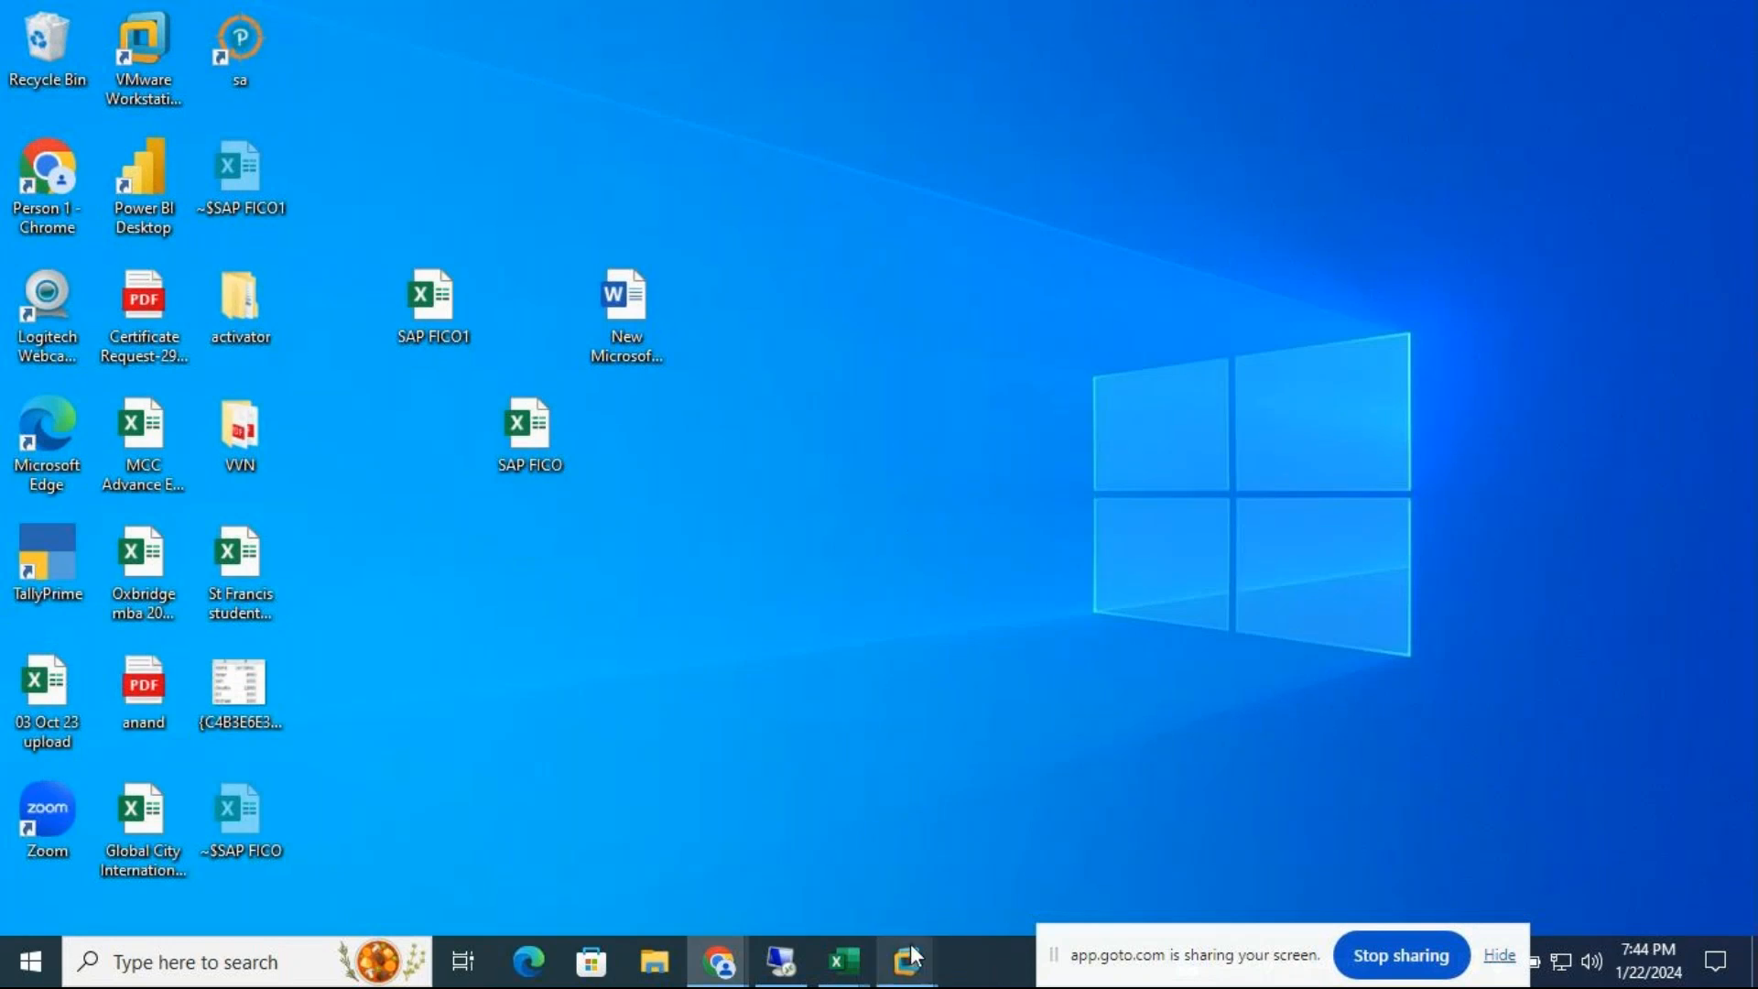
Return to the SAP ECC virtual machine and run transaction SPRO
mouse_move(909, 957)
click(1077, 799)
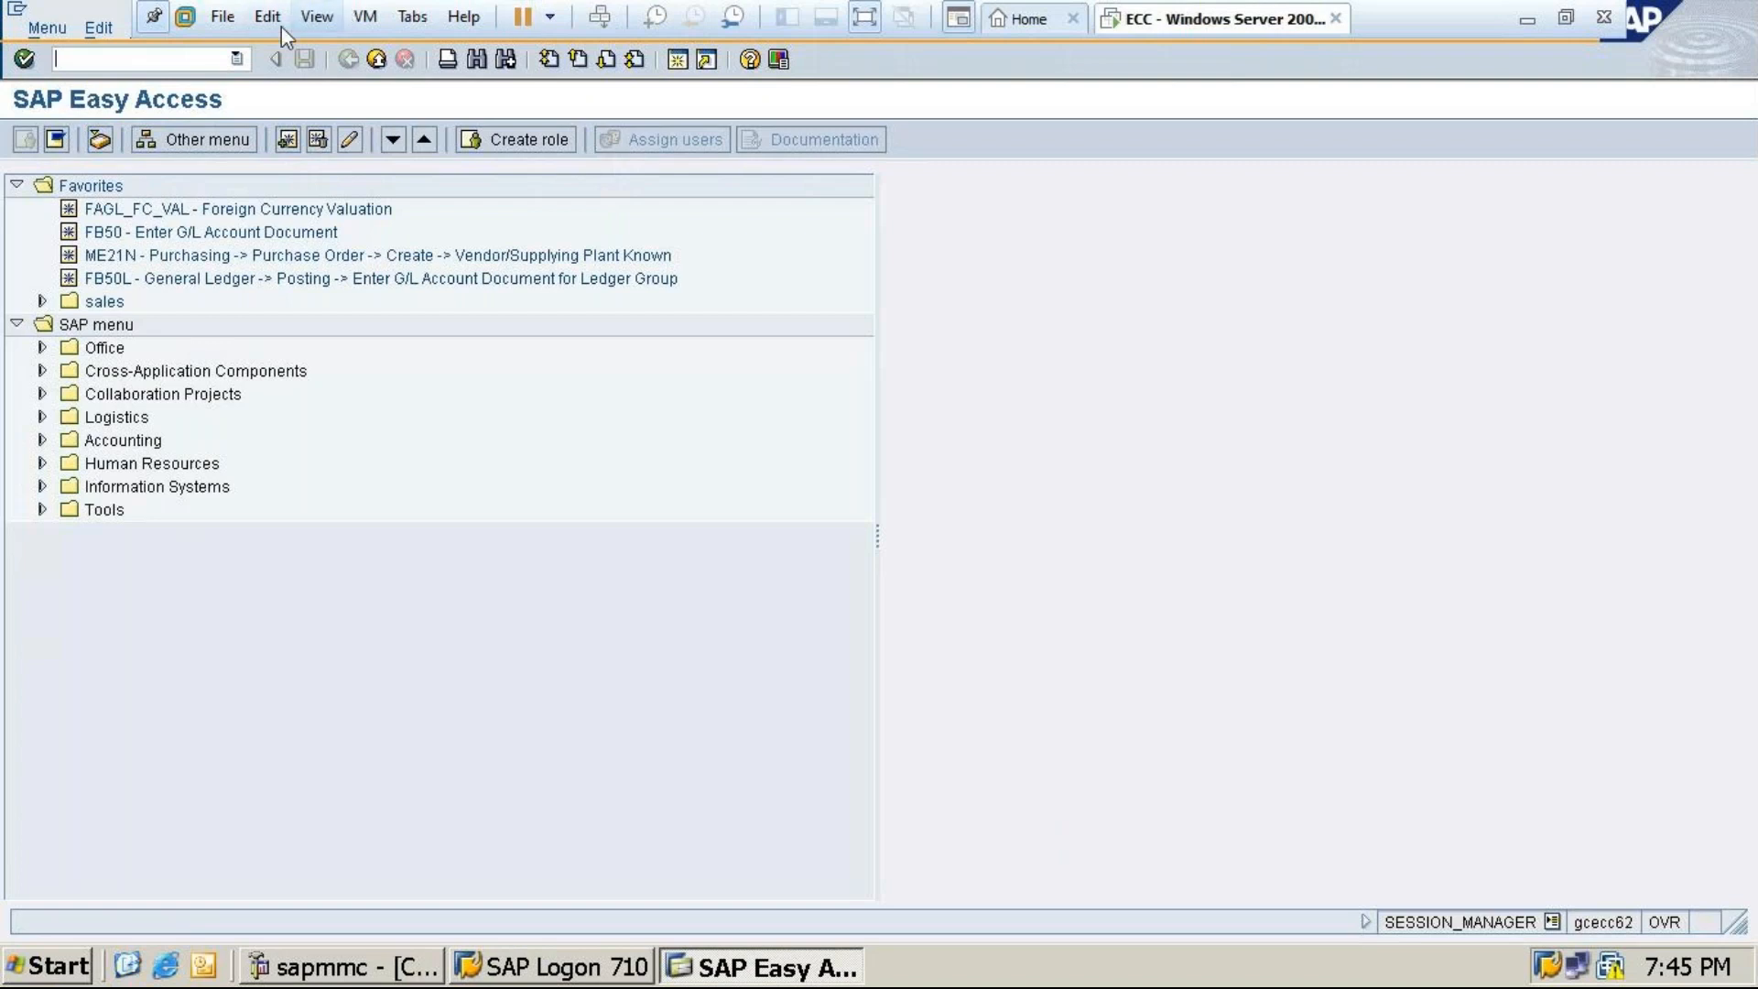
click(156, 59)
text(spro)
key(Return)
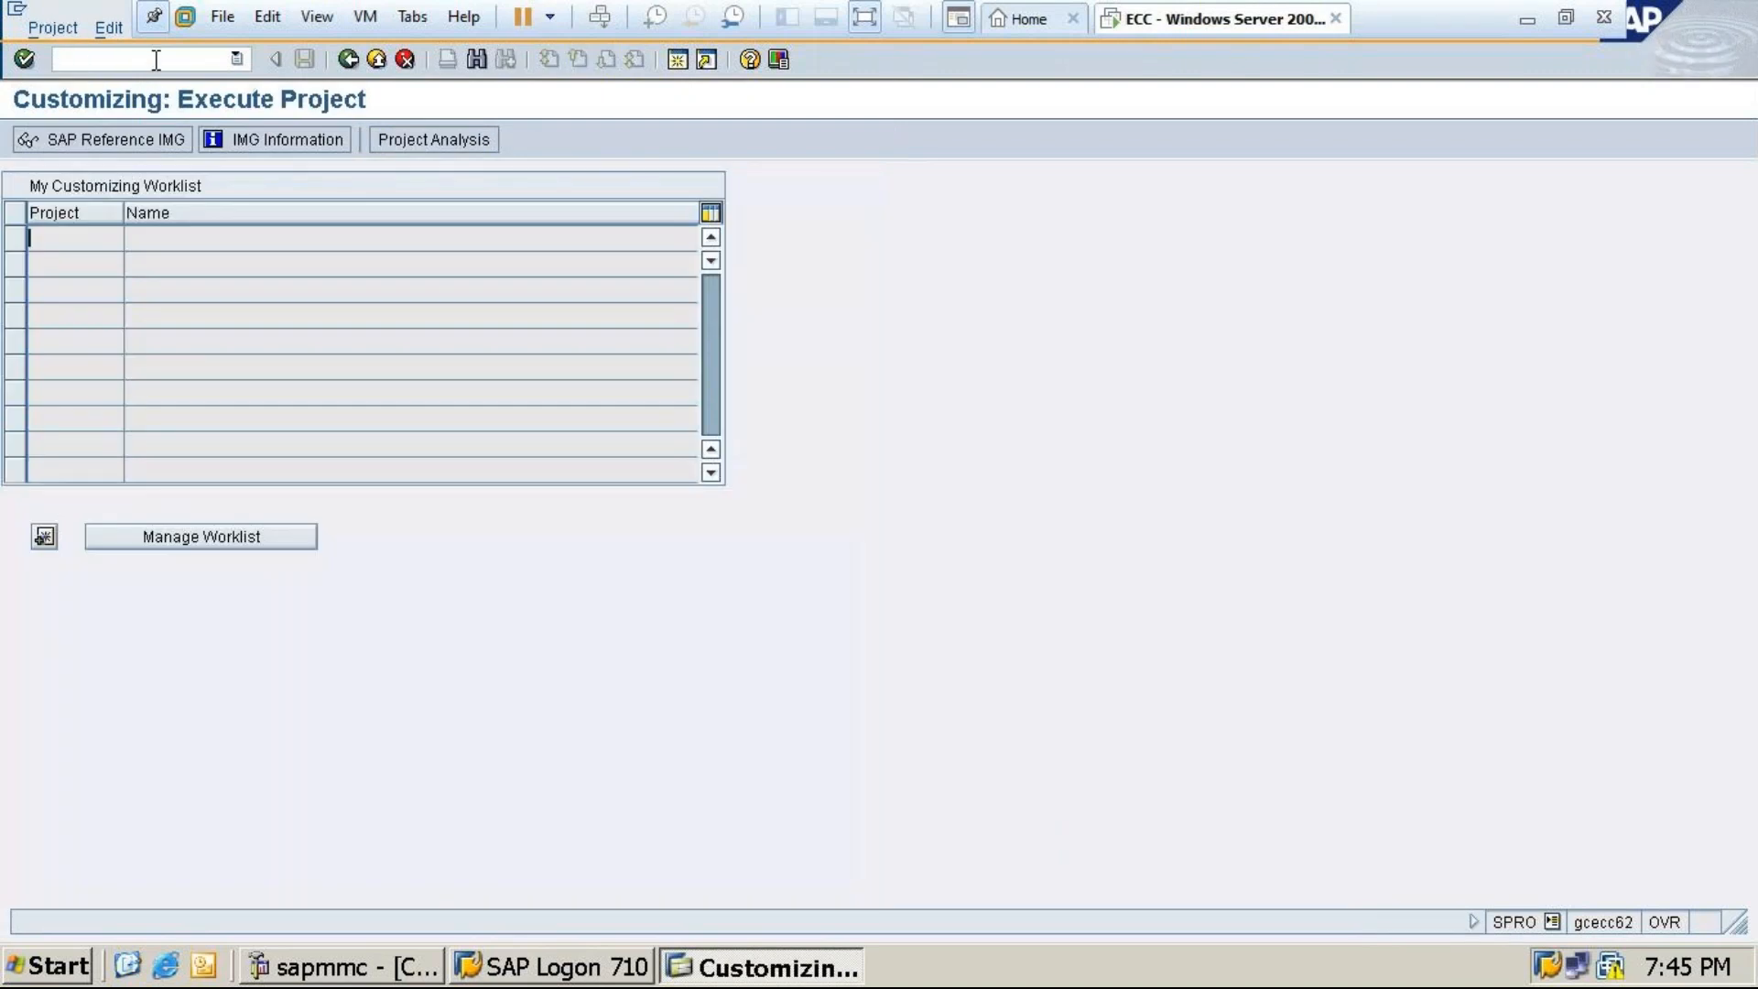
In the SAP Reference IMG, expand Enterprise Structure > Definition > Financial Accounting and execute Define company
click(113, 139)
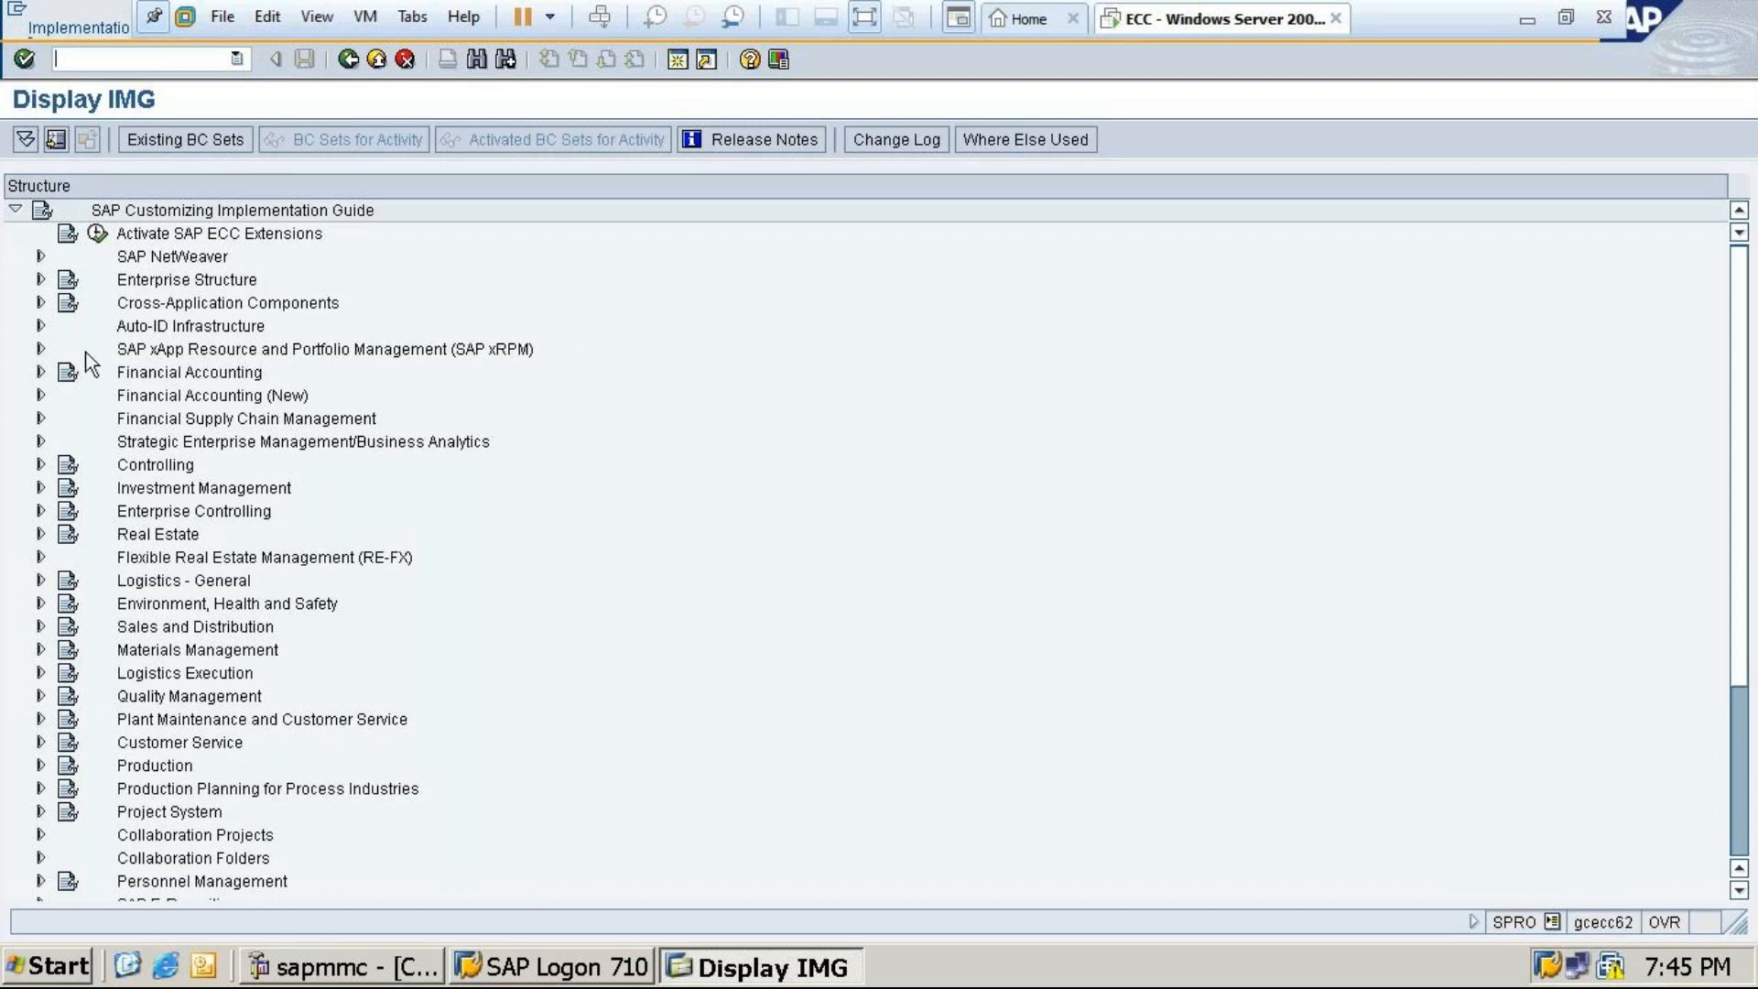
click(41, 280)
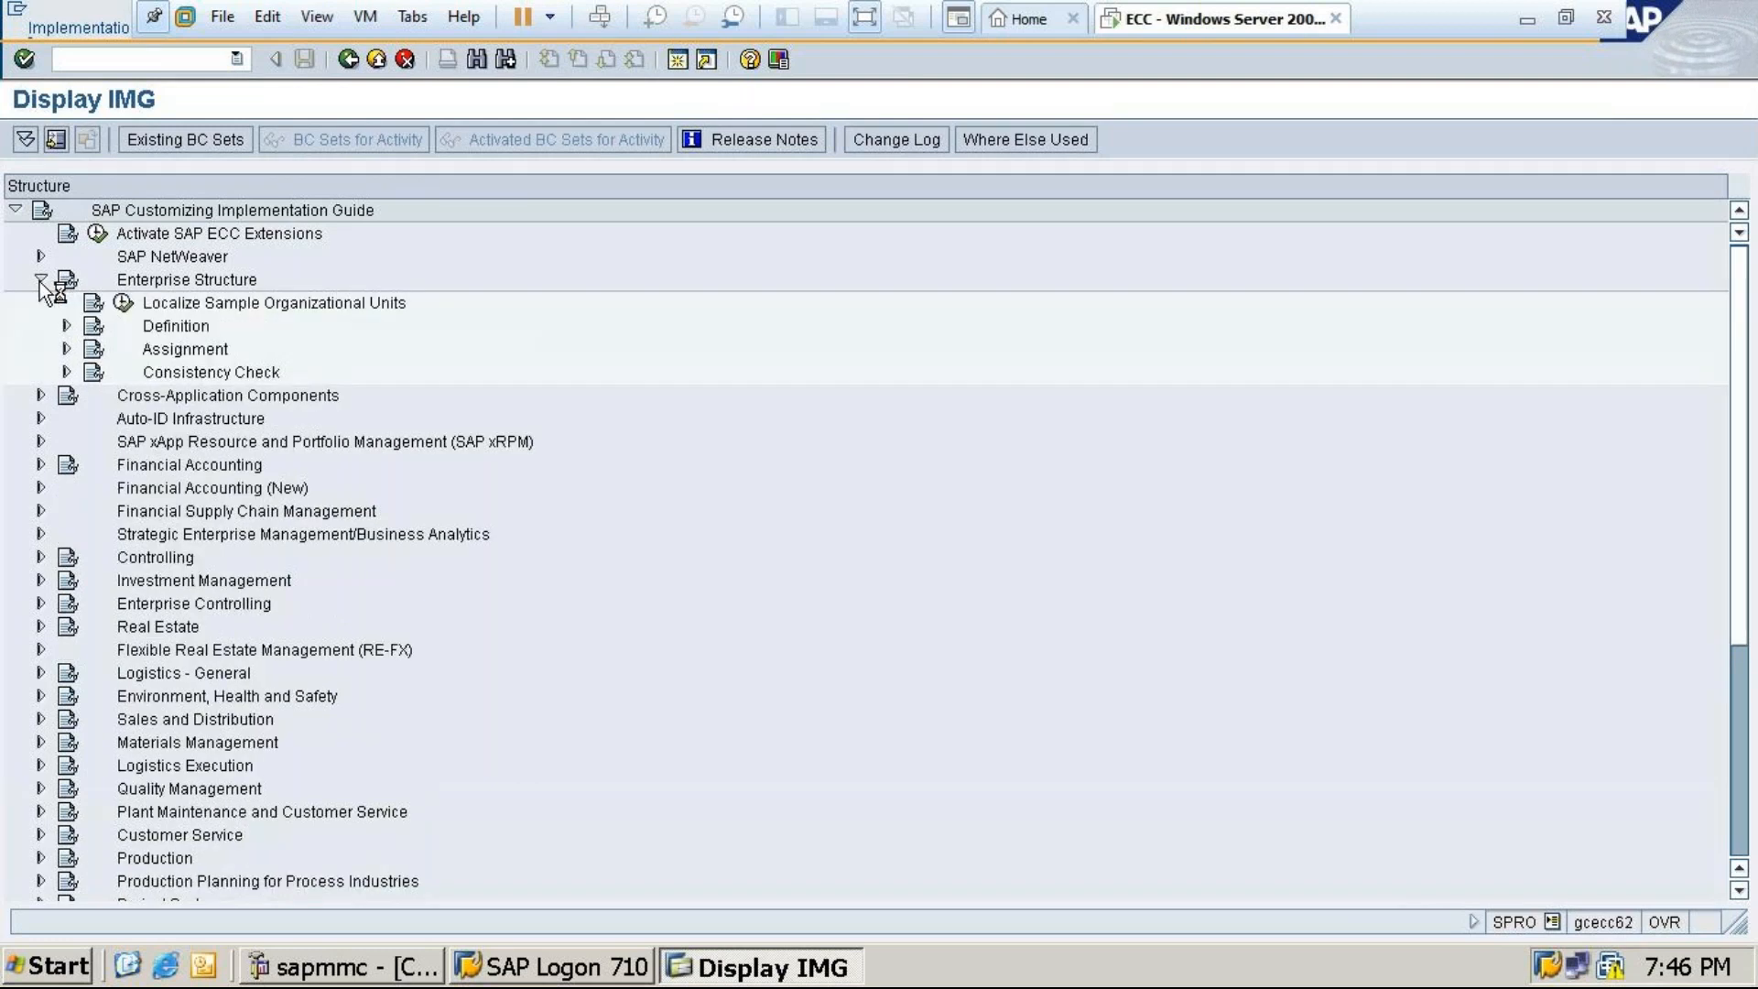
click(65, 326)
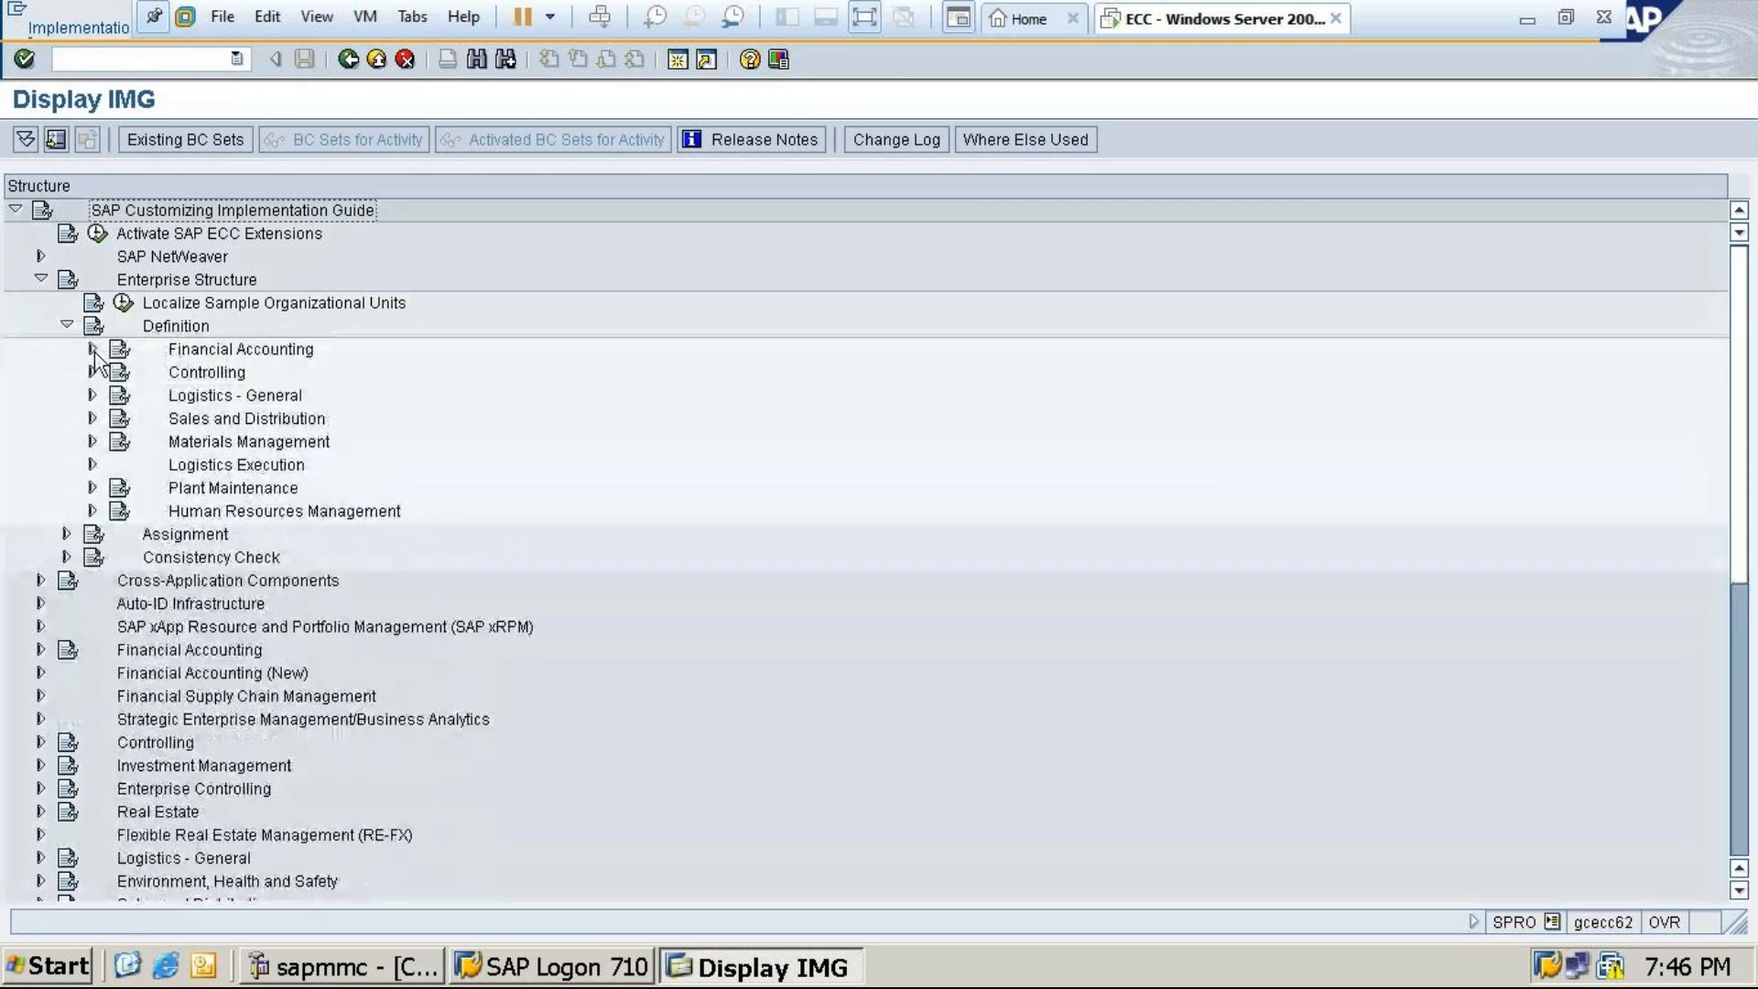
click(93, 349)
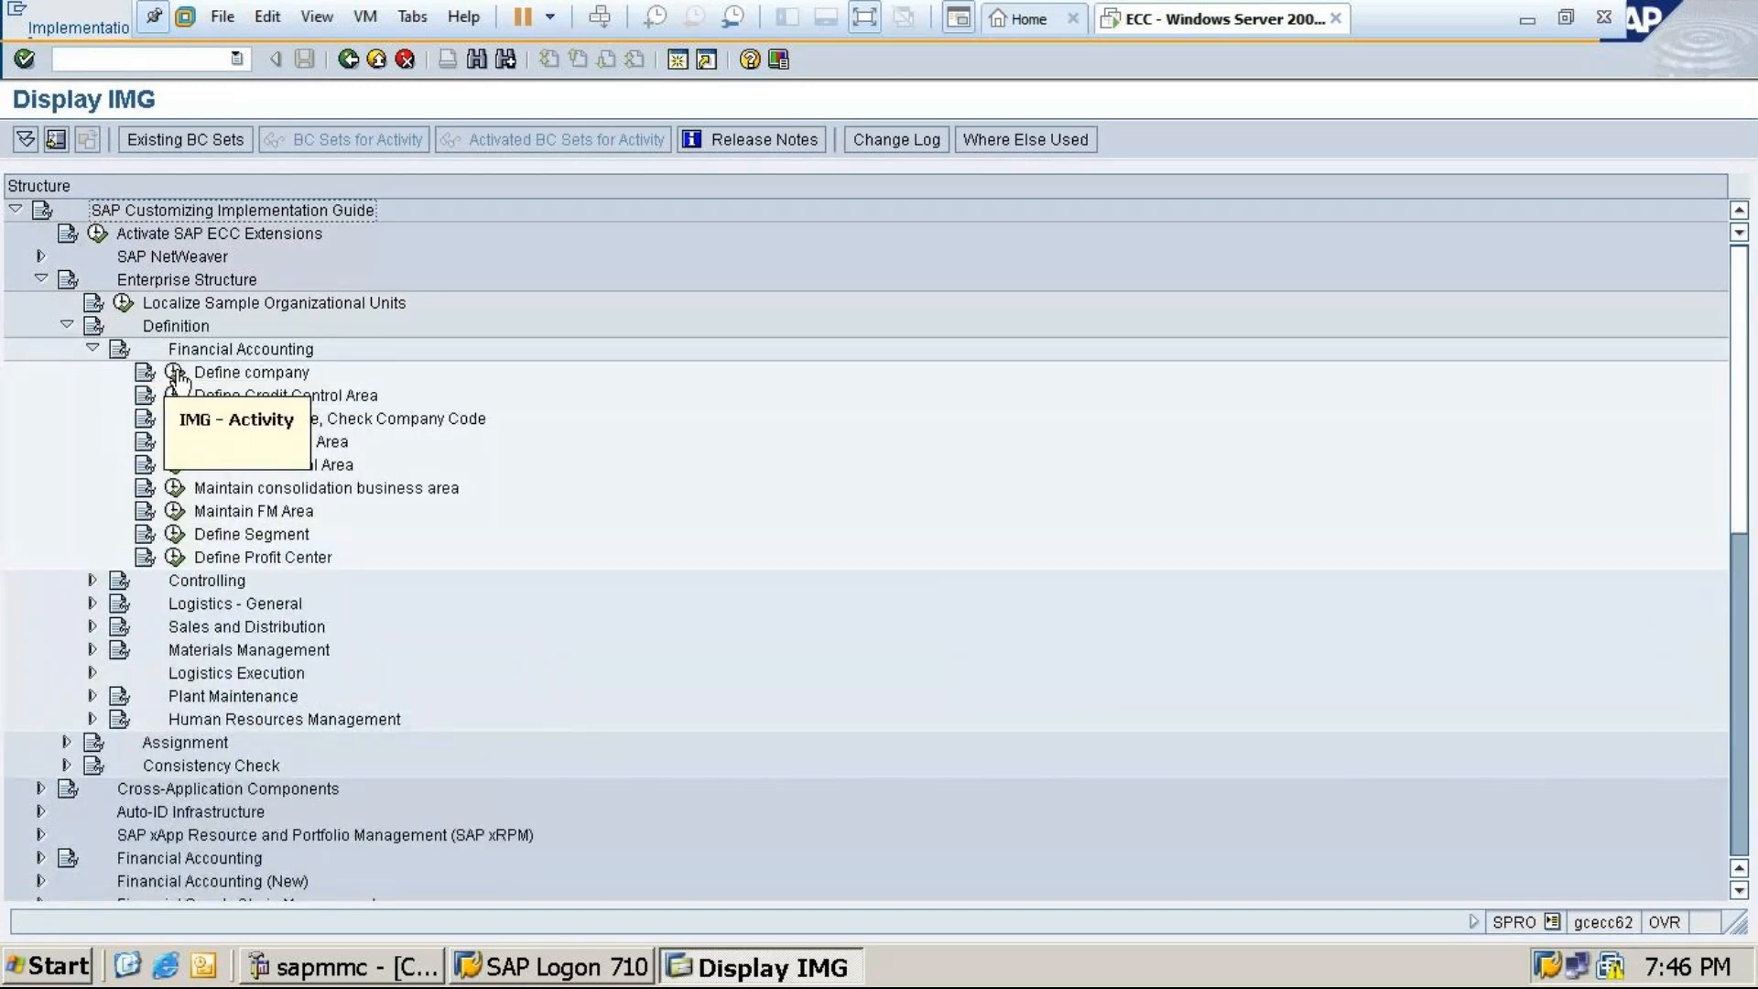
click(175, 374)
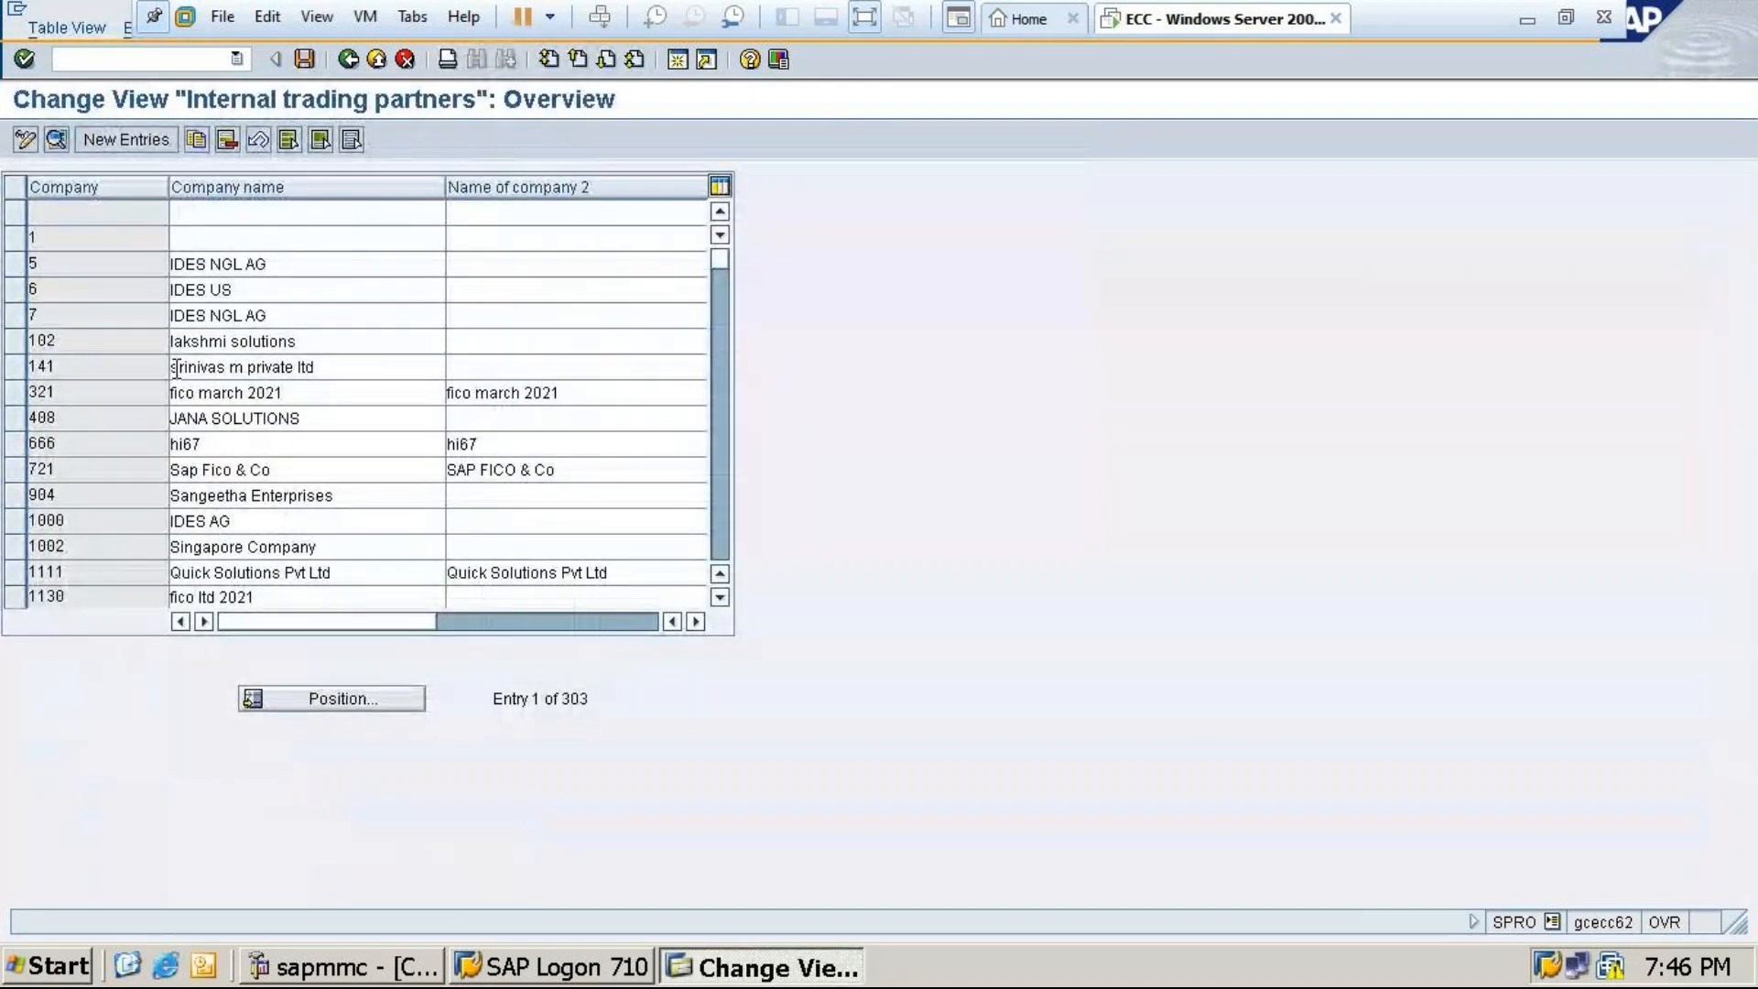
Go back from the company table to the IMG tree and execute Define company again
click(348, 60)
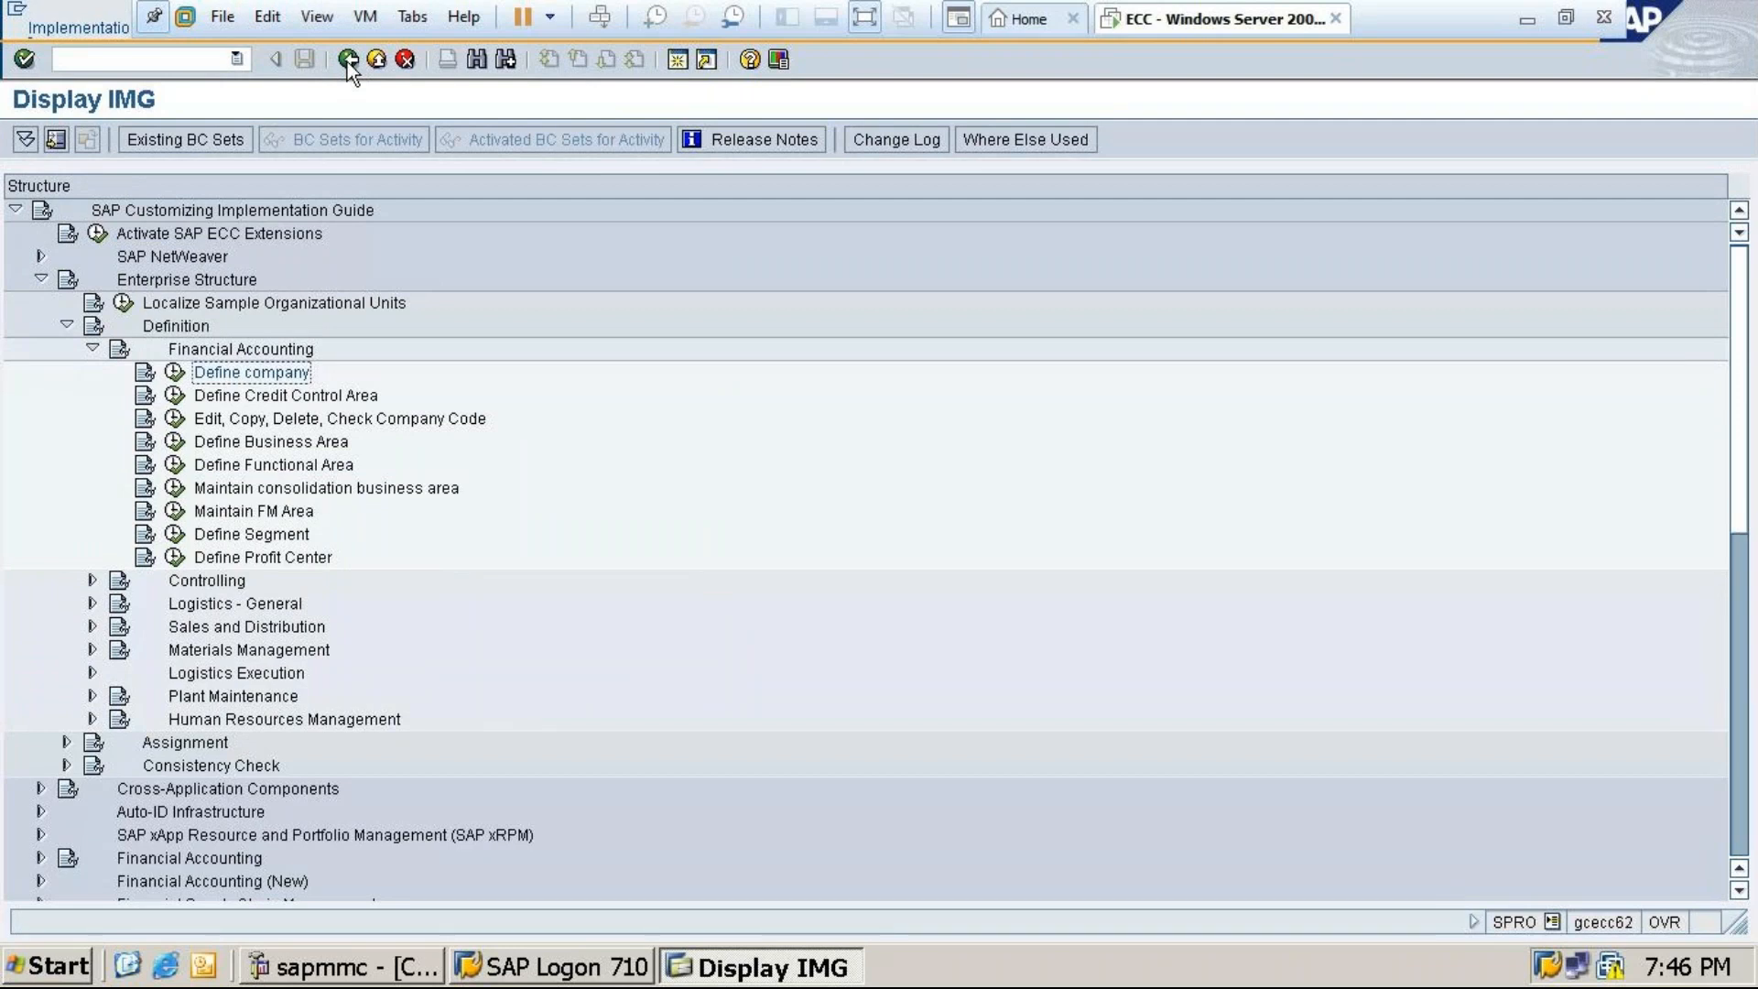
click(174, 372)
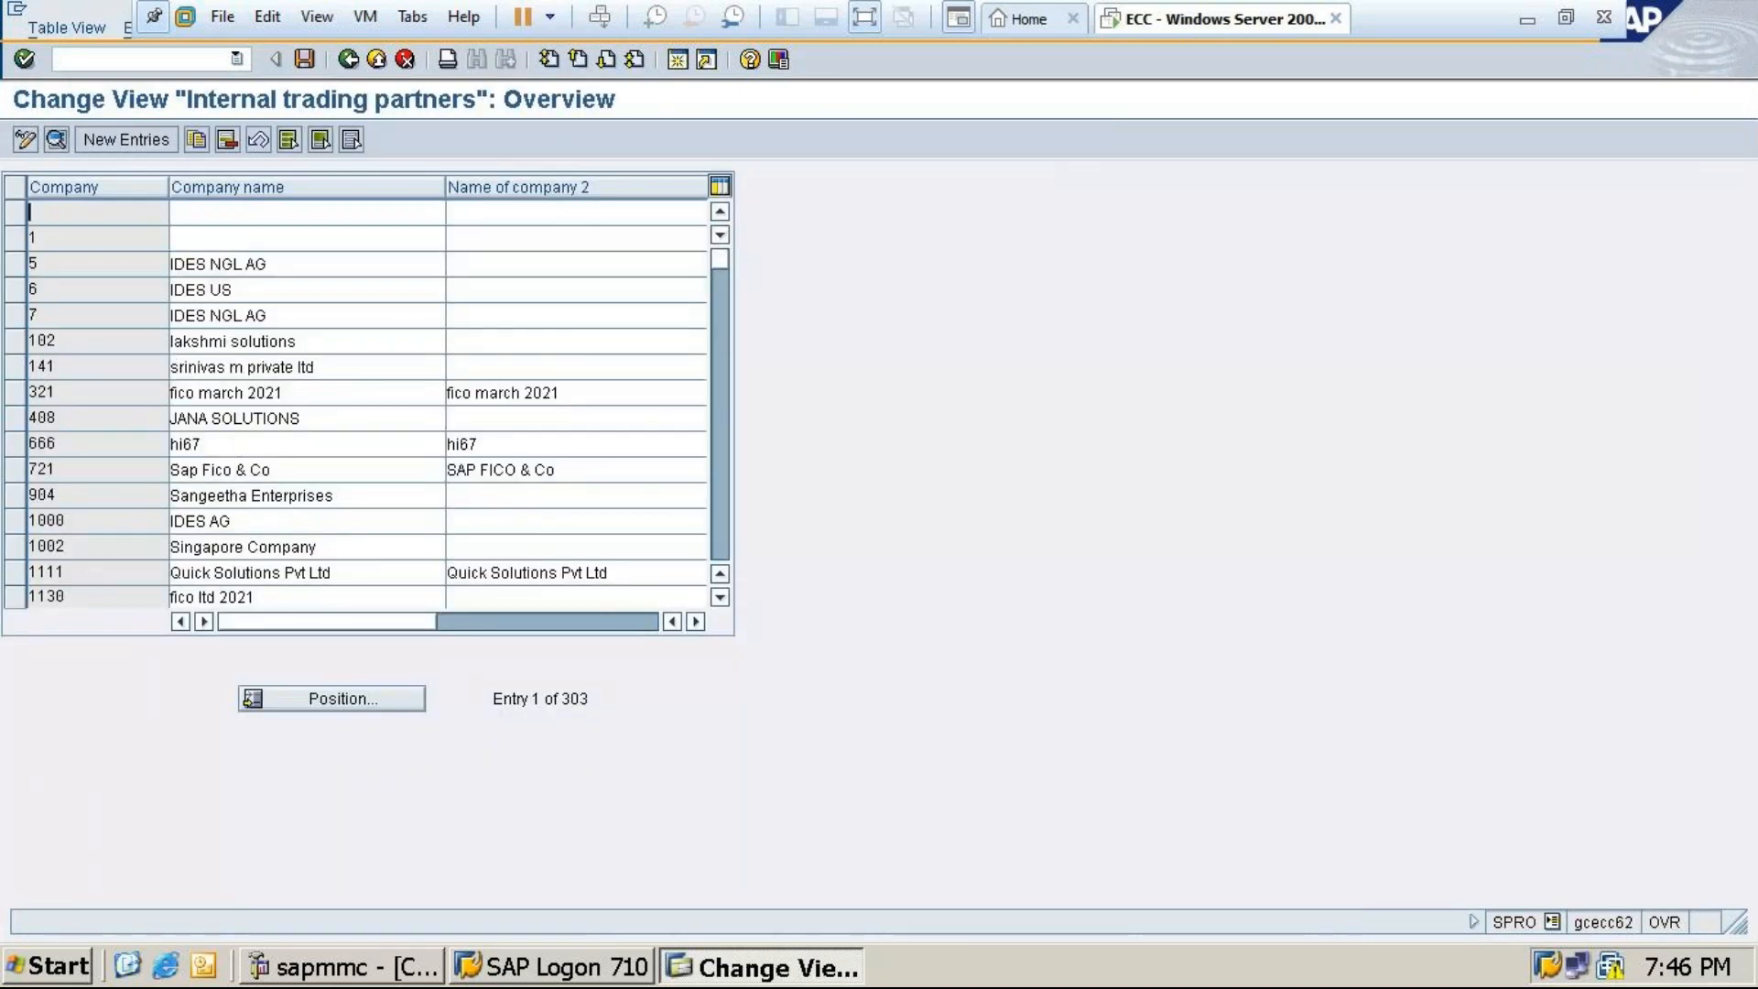
click(123, 135)
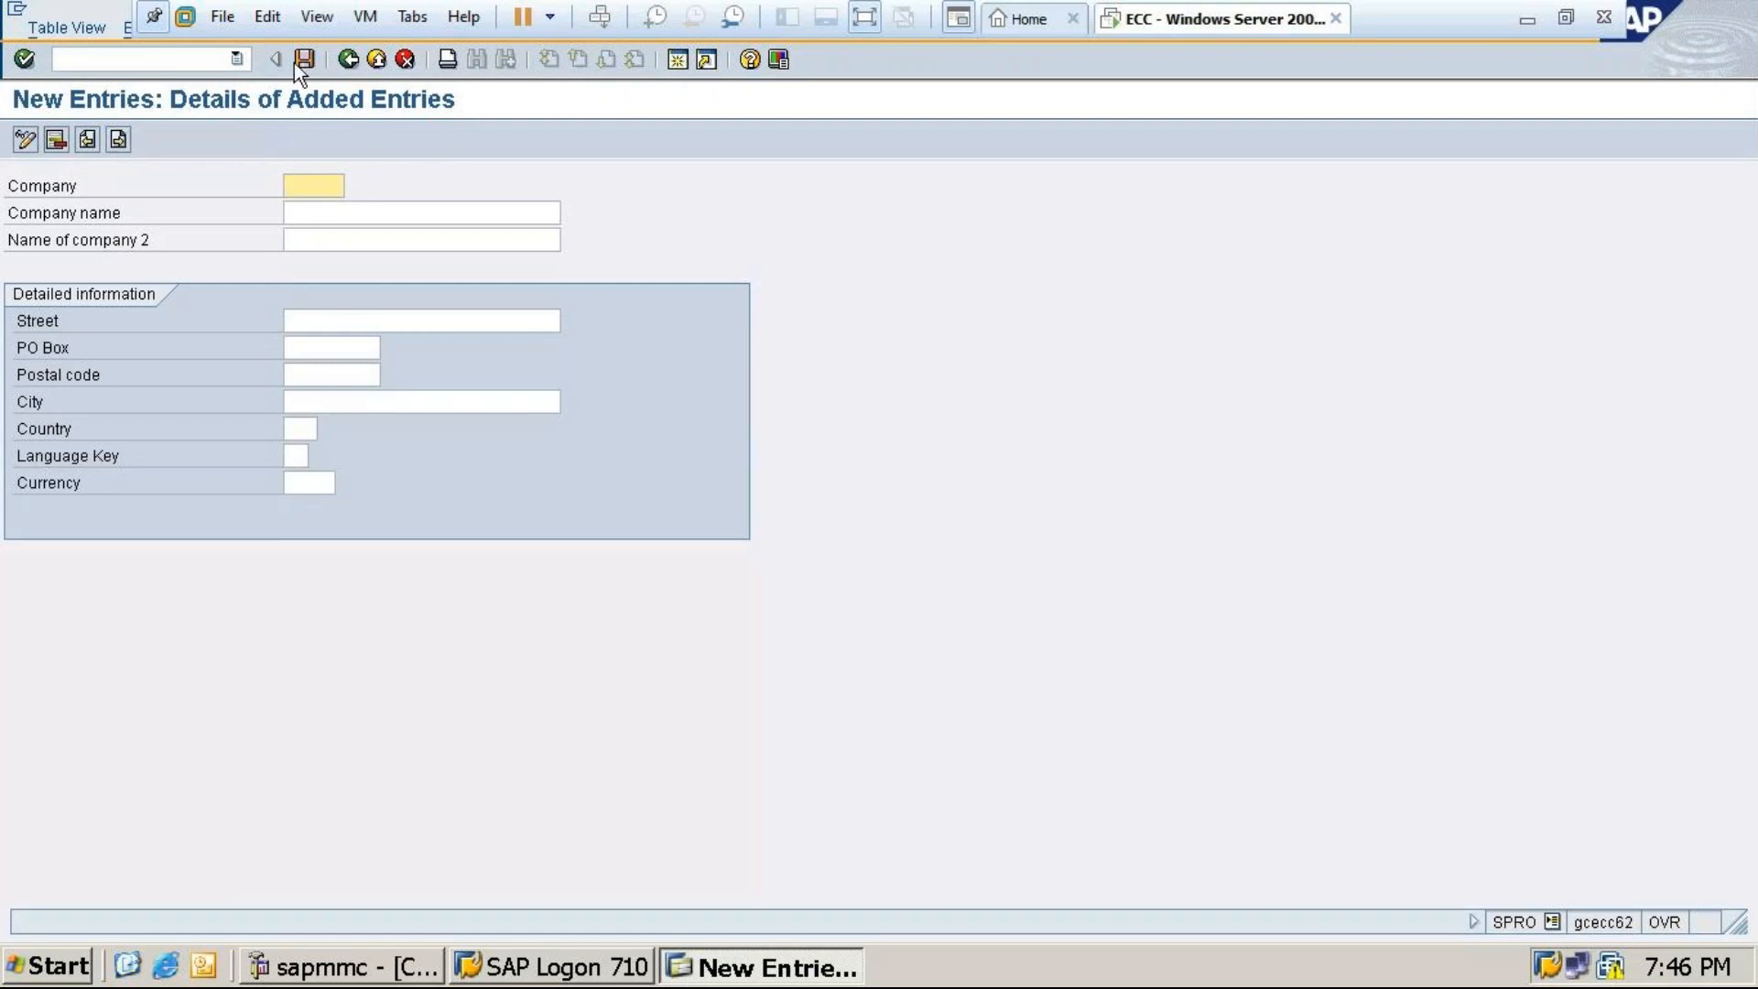
click(348, 59)
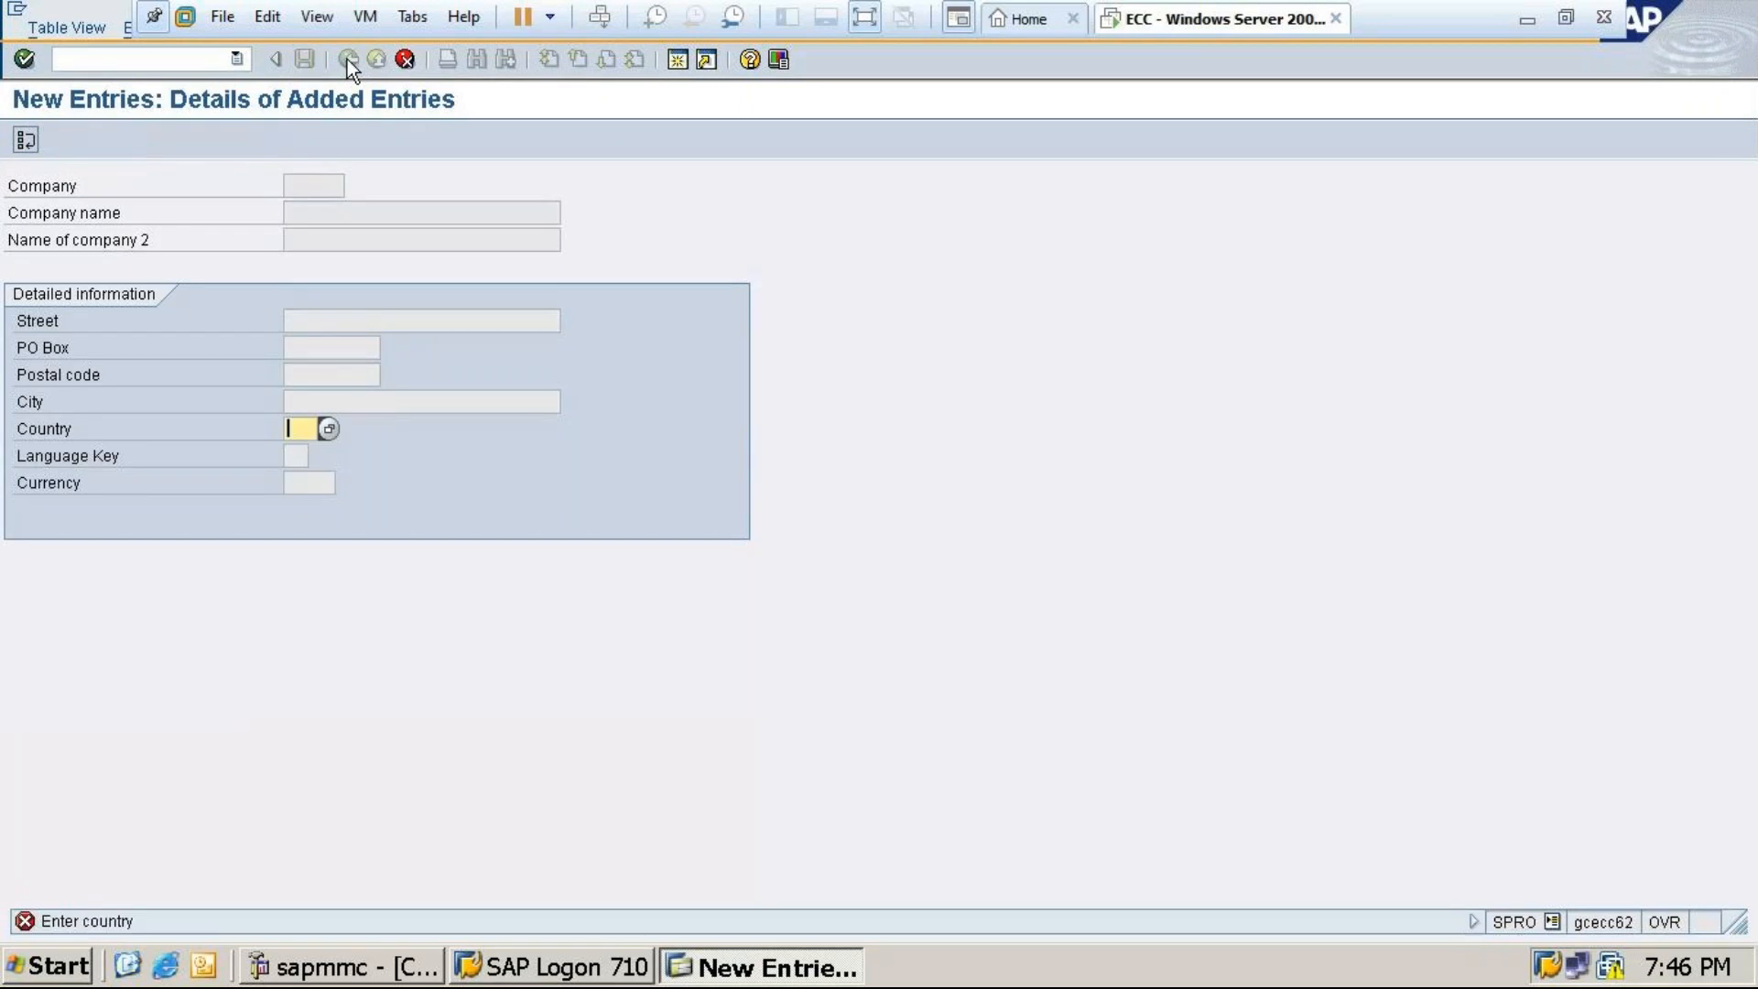
click(405, 59)
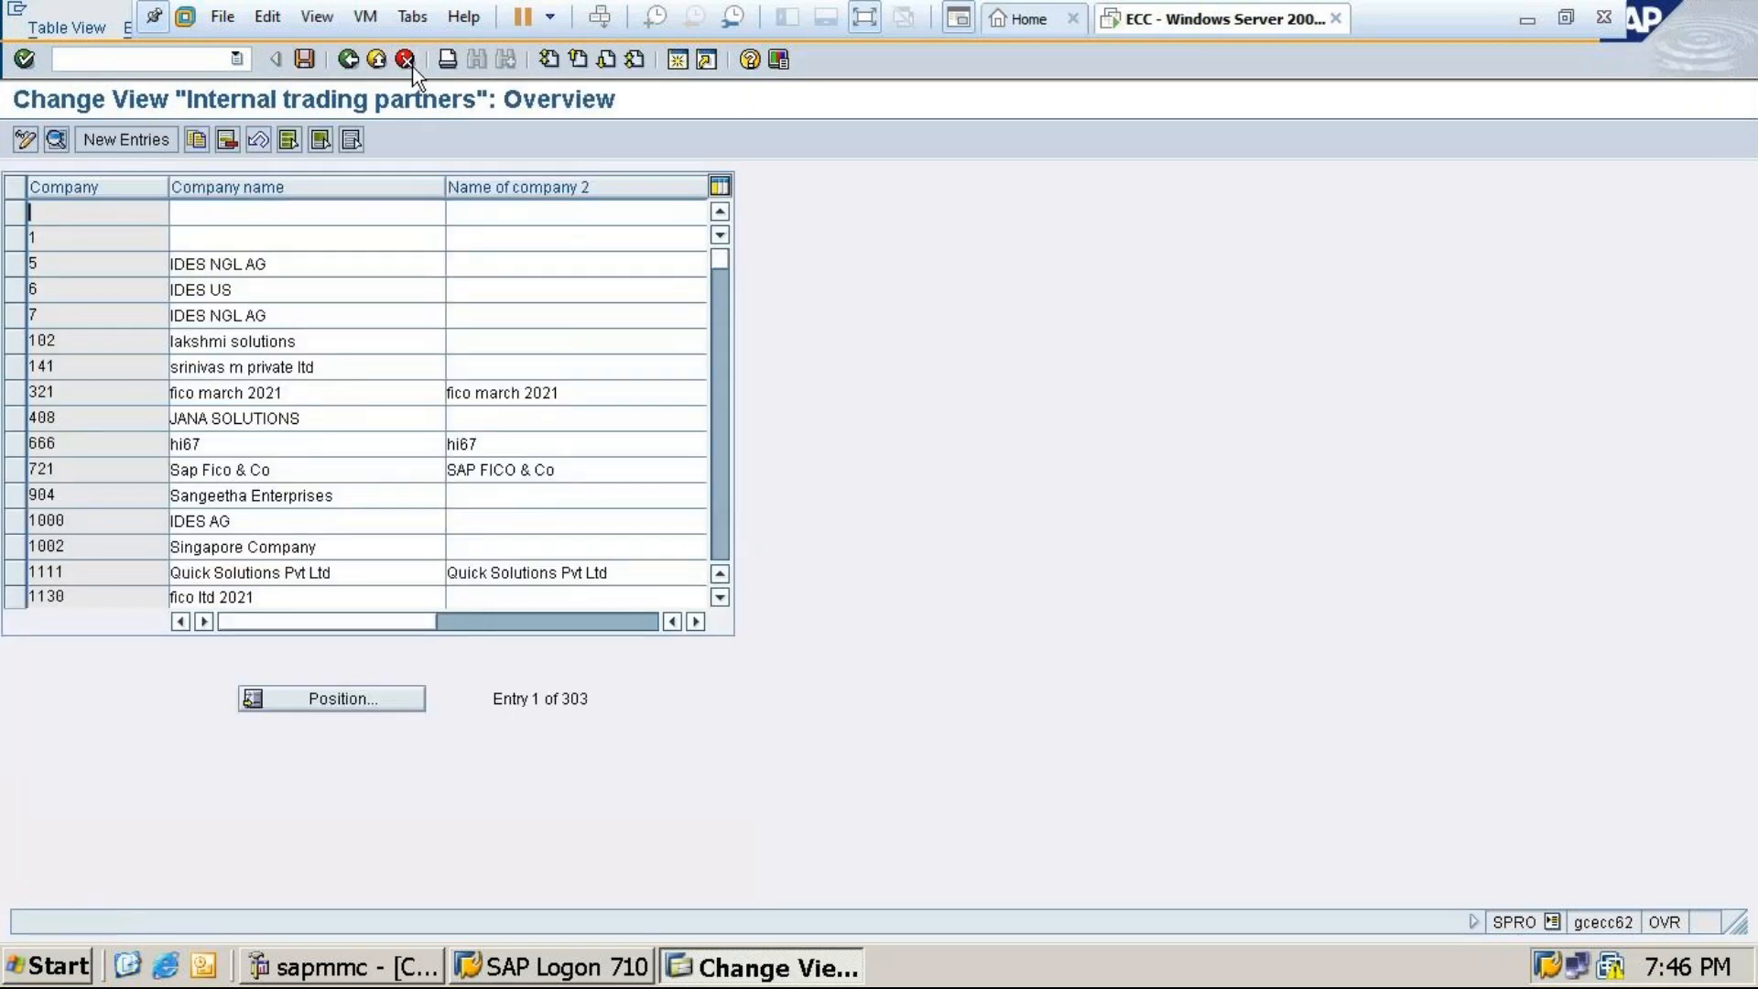
click(348, 60)
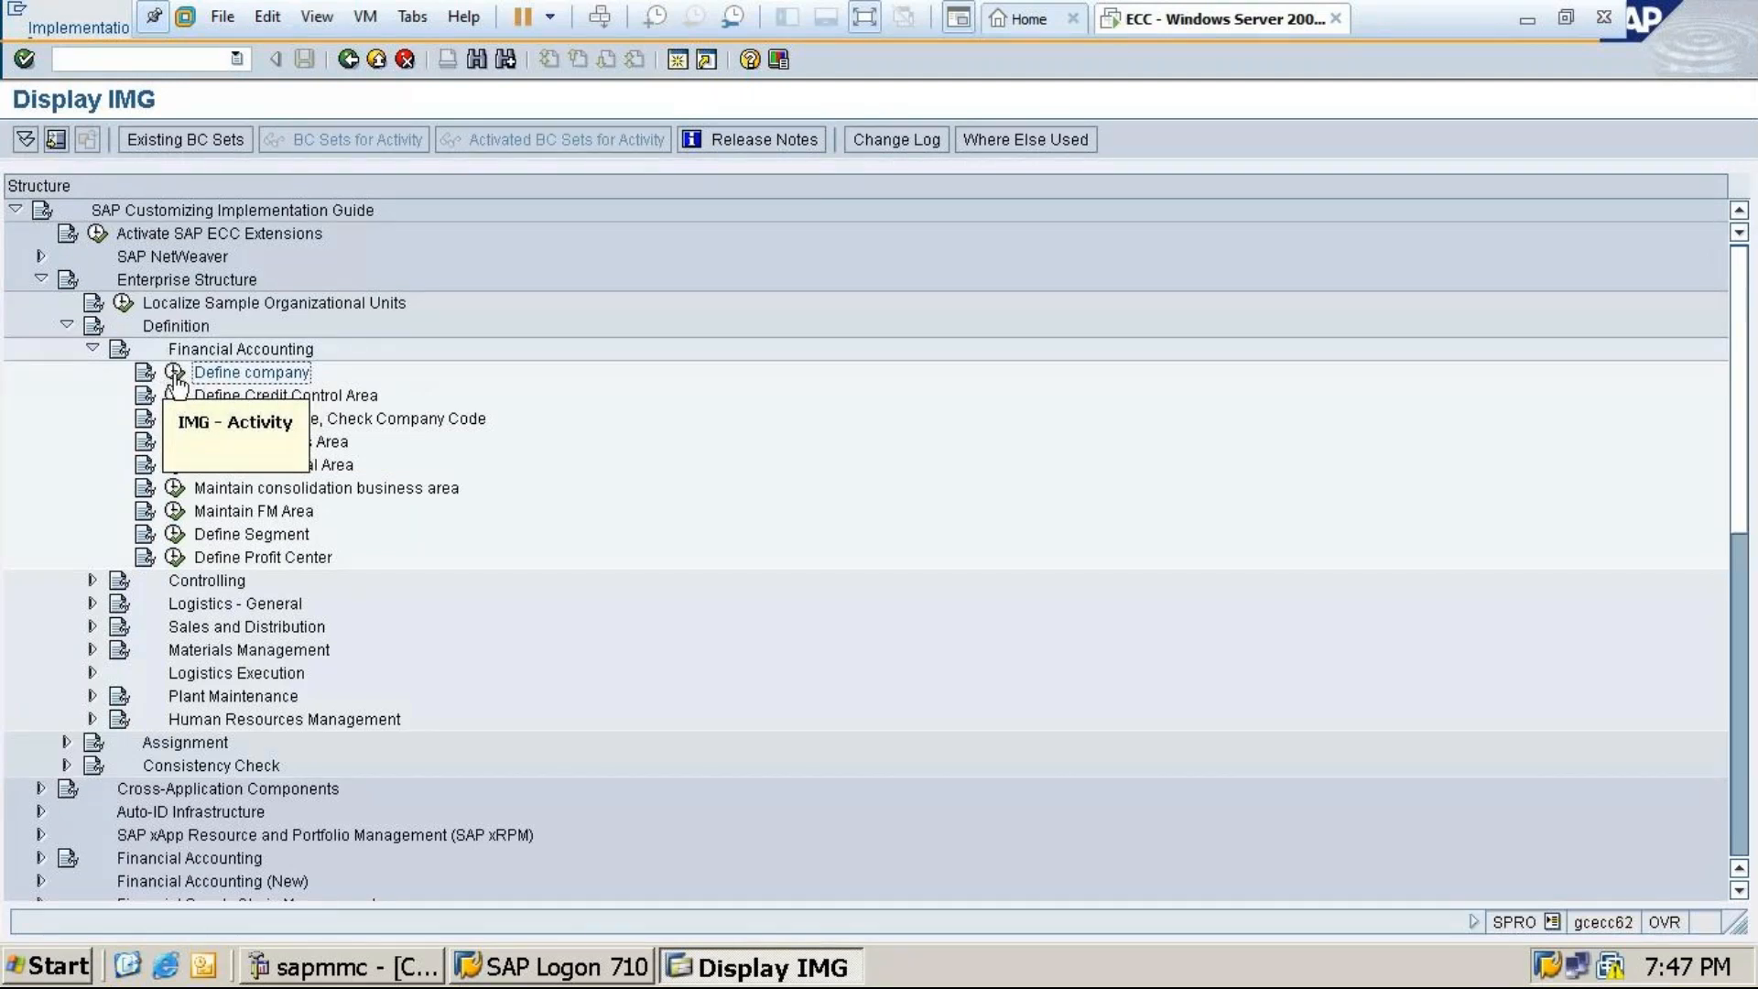
Execute Define company, start a New Entries form, then cancel it without filling City or Country
click(174, 377)
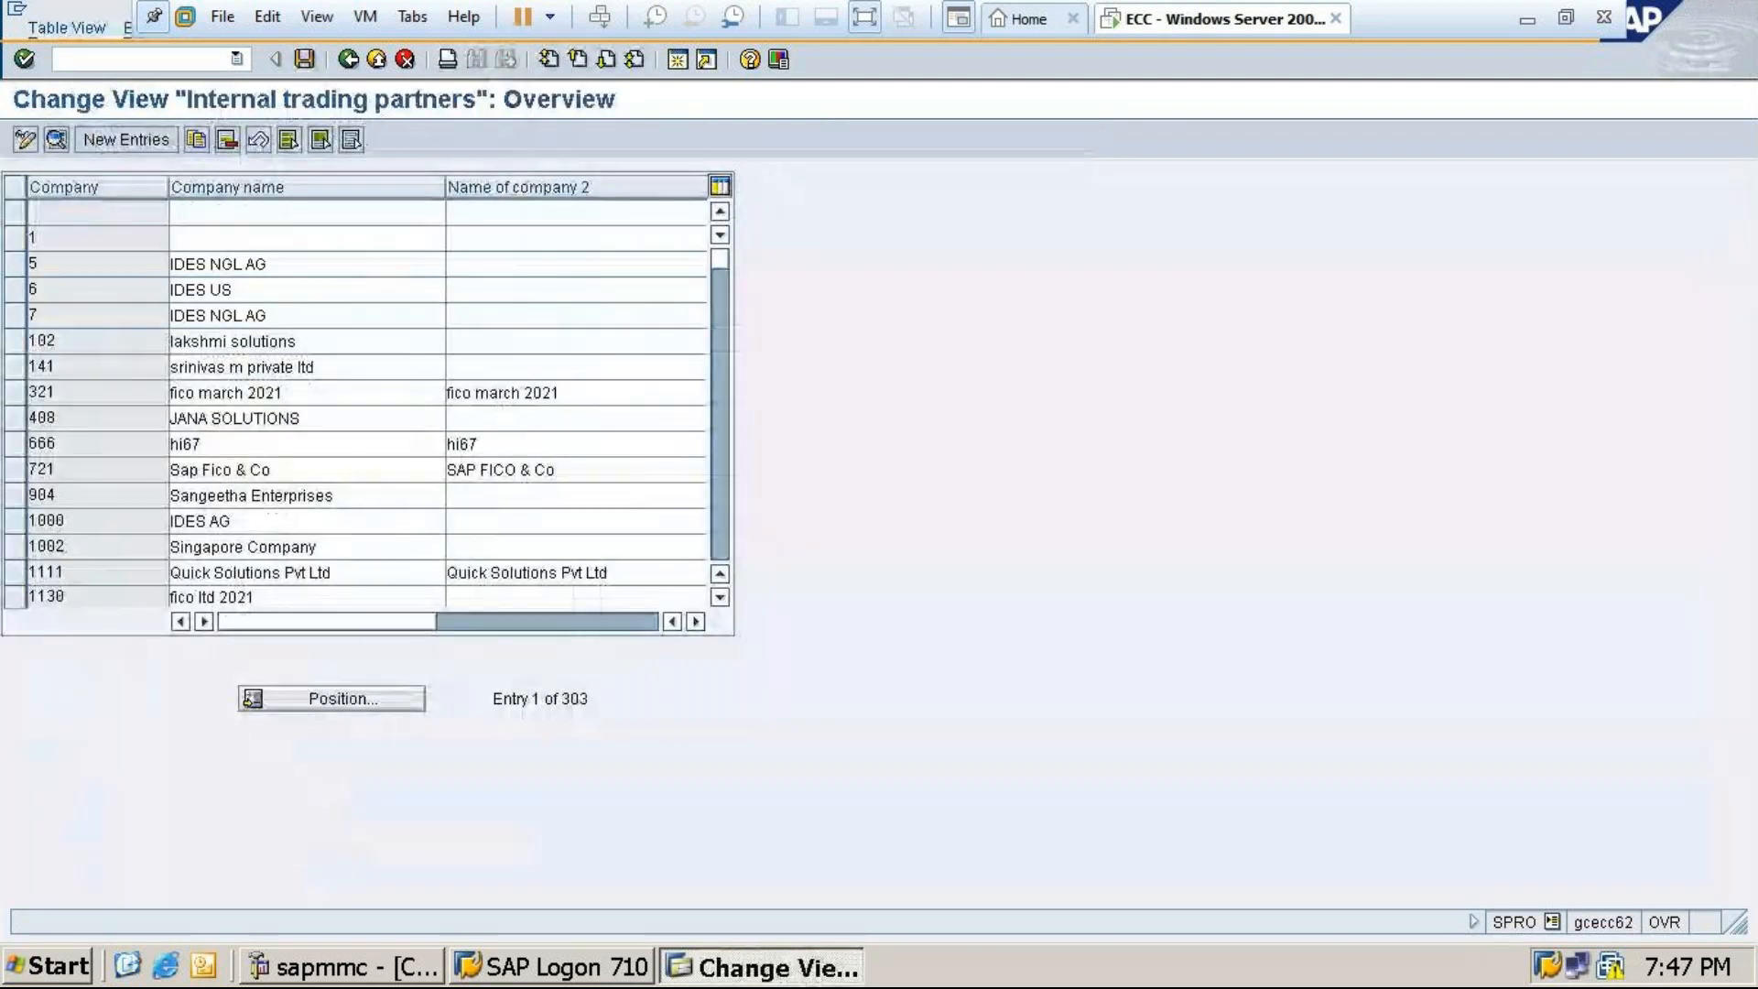
click(119, 139)
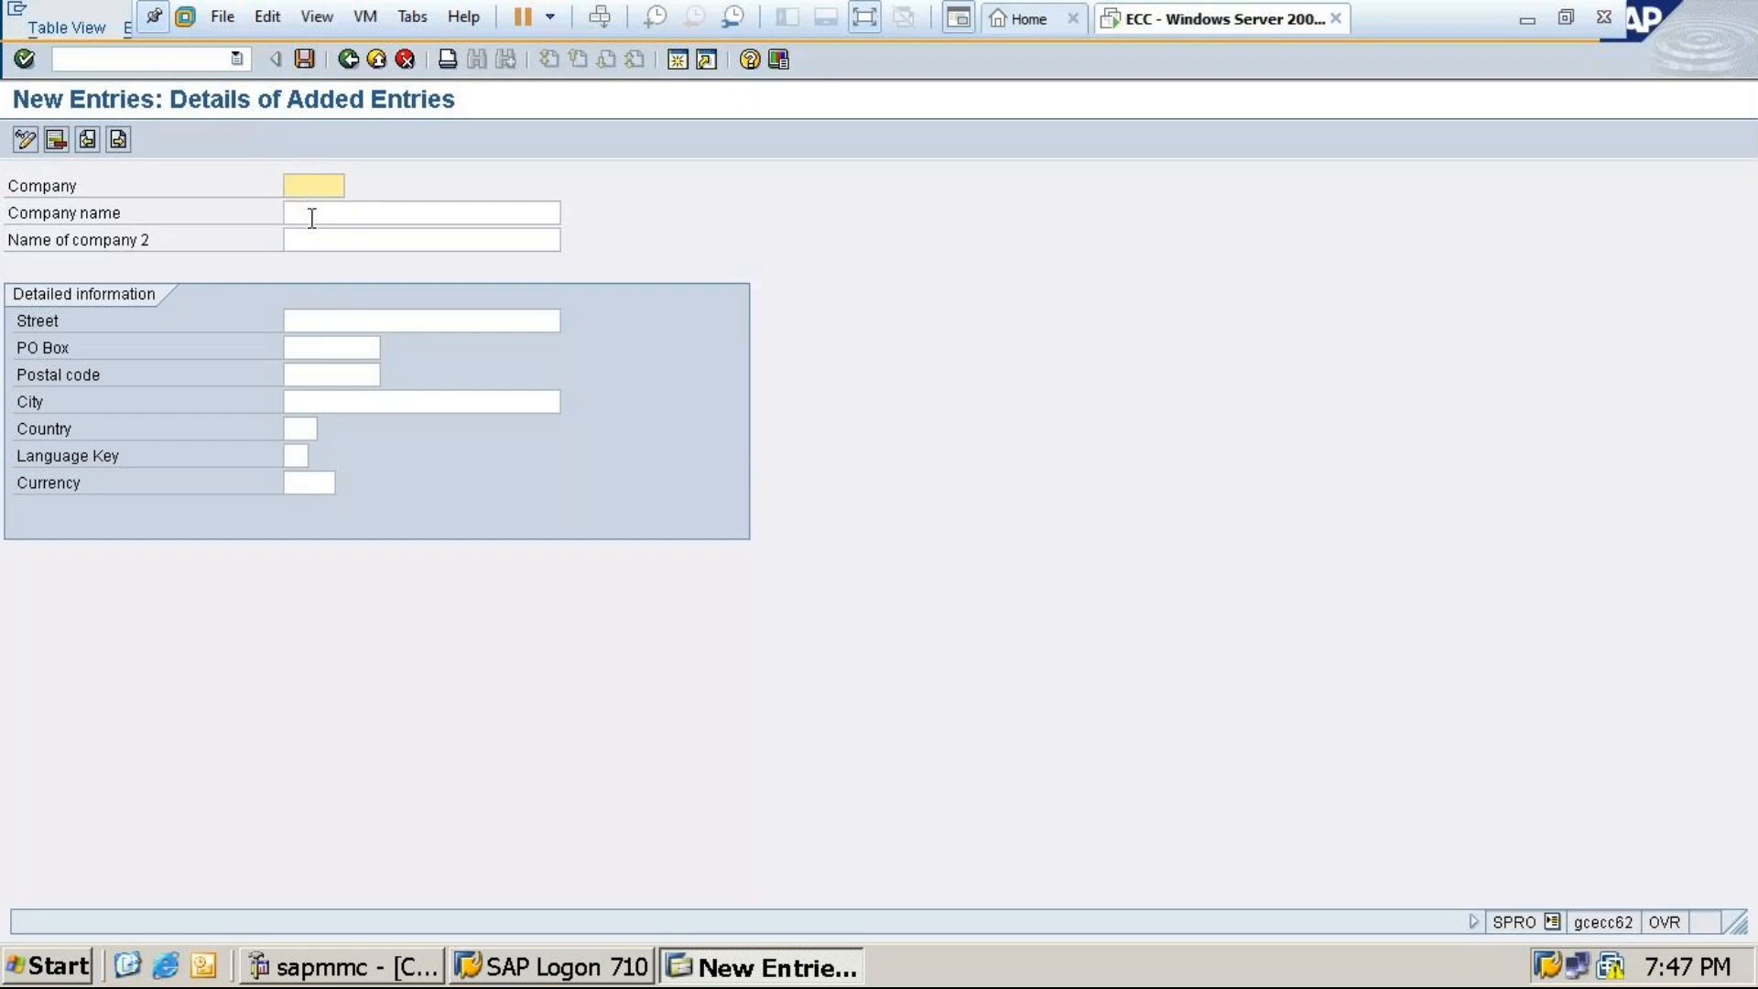
click(312, 400)
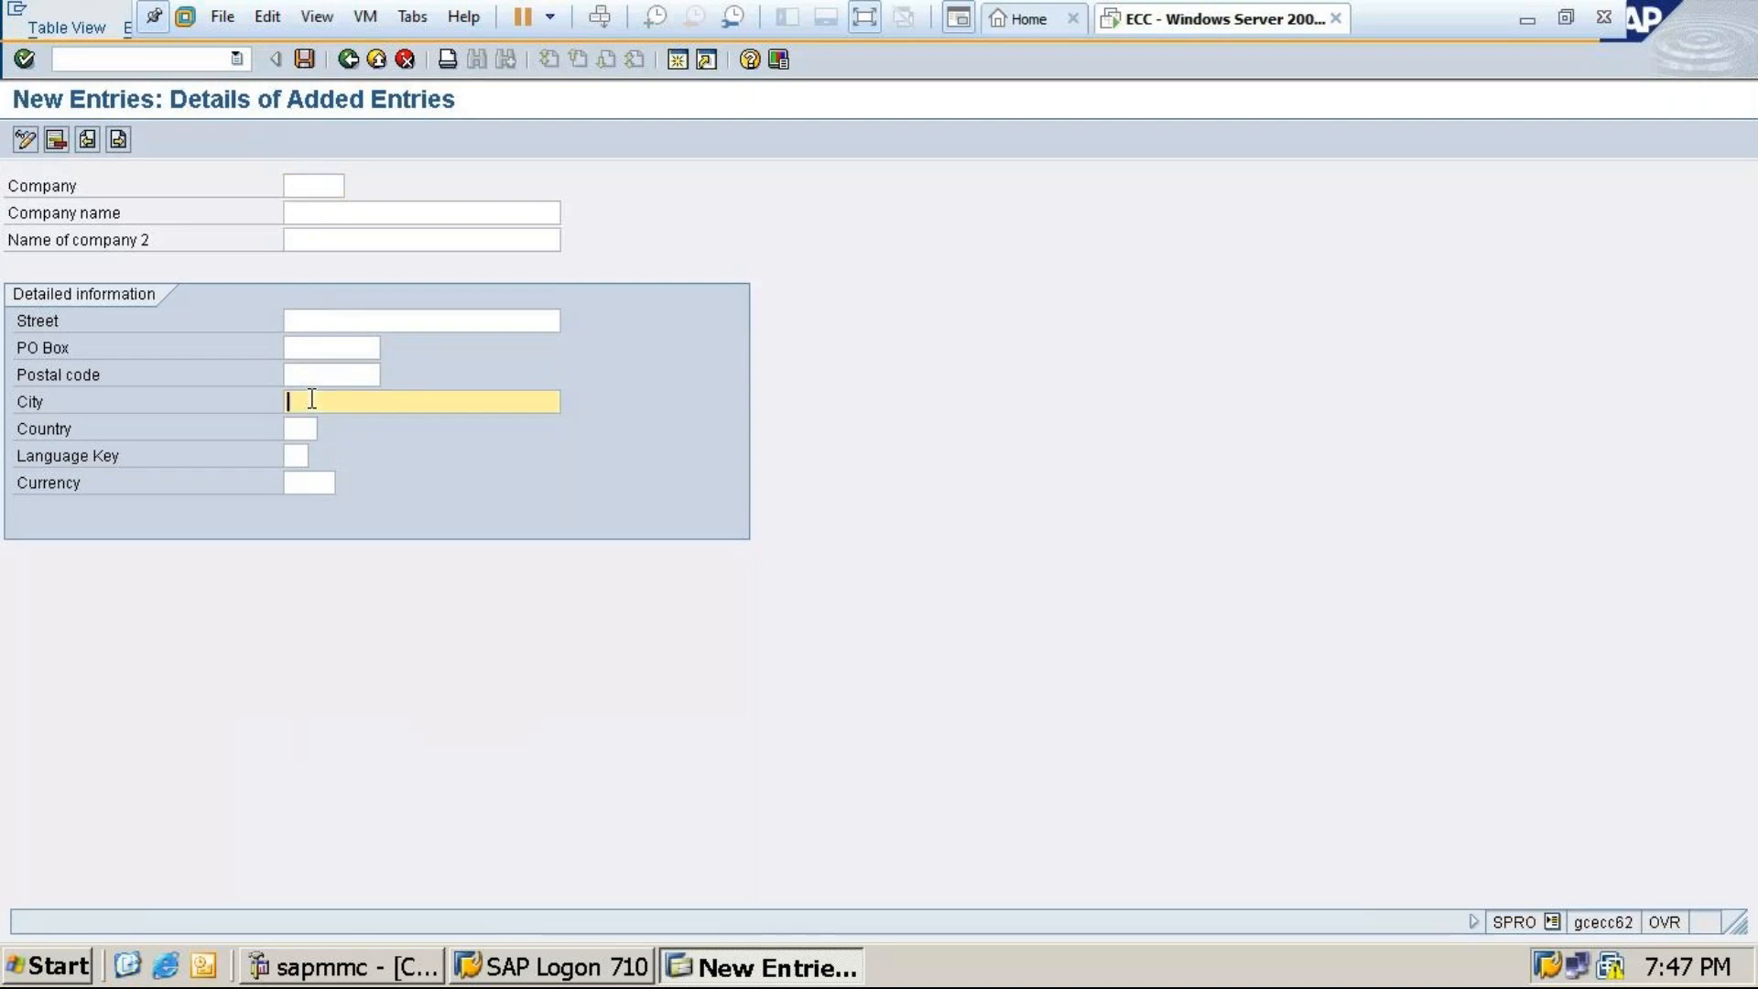
click(298, 427)
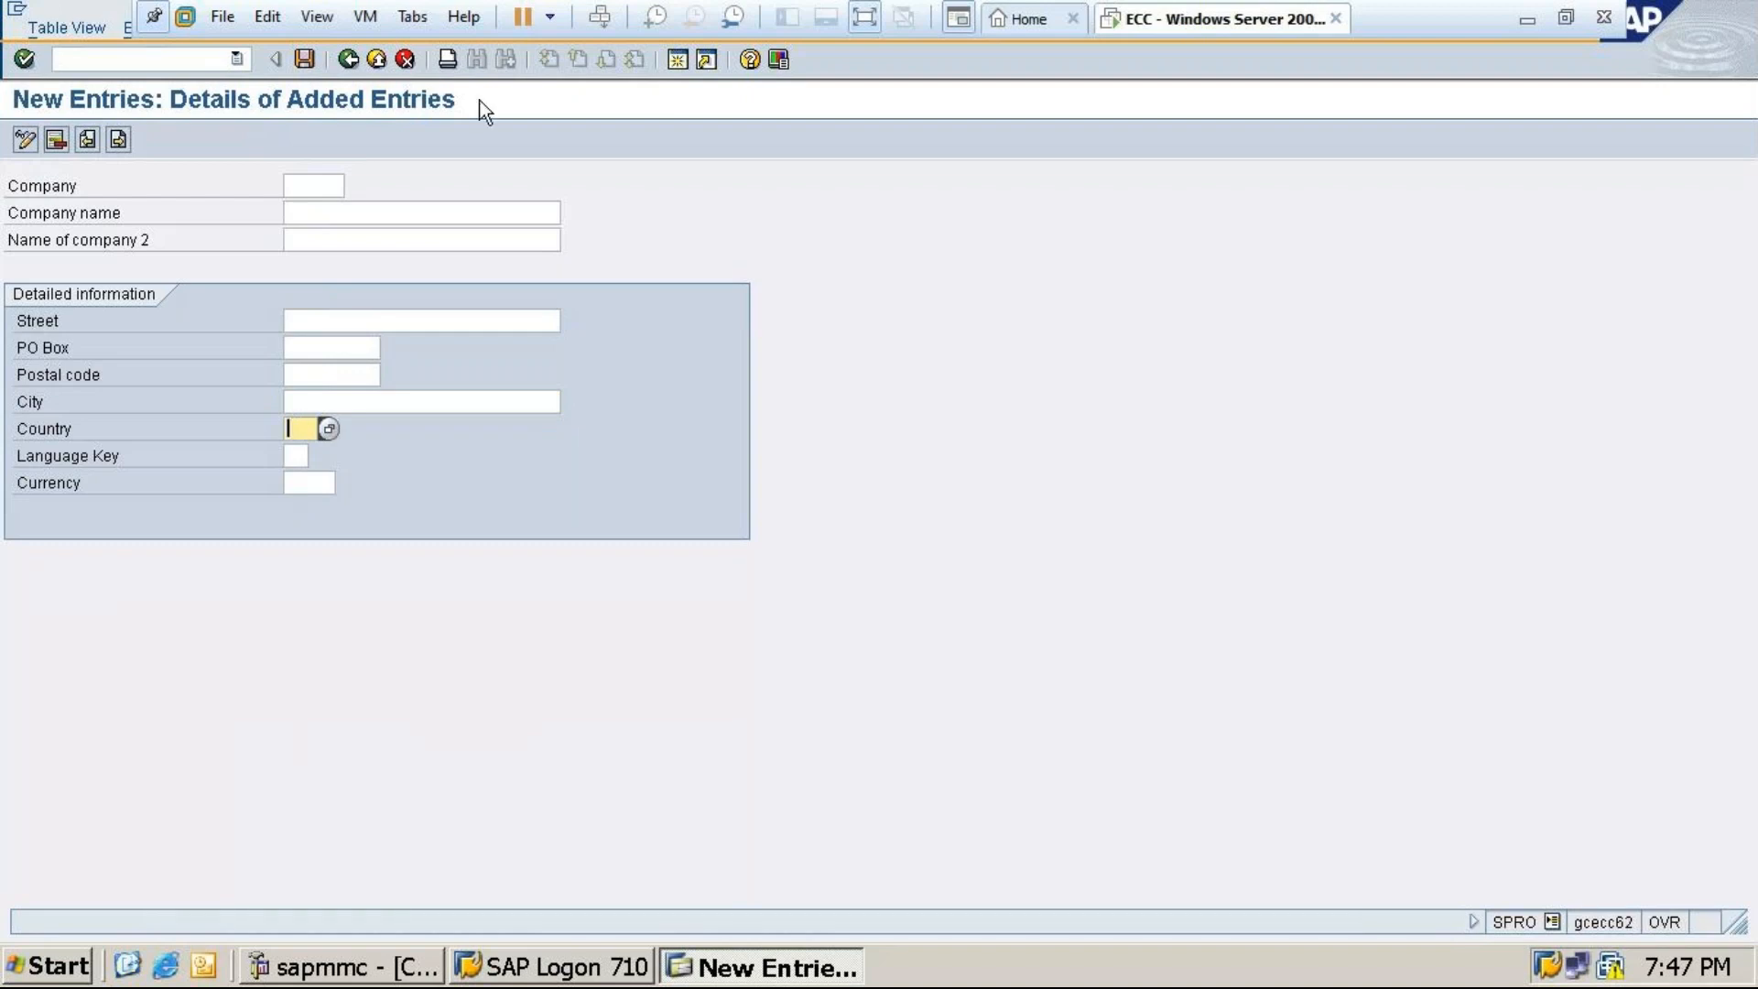
click(351, 58)
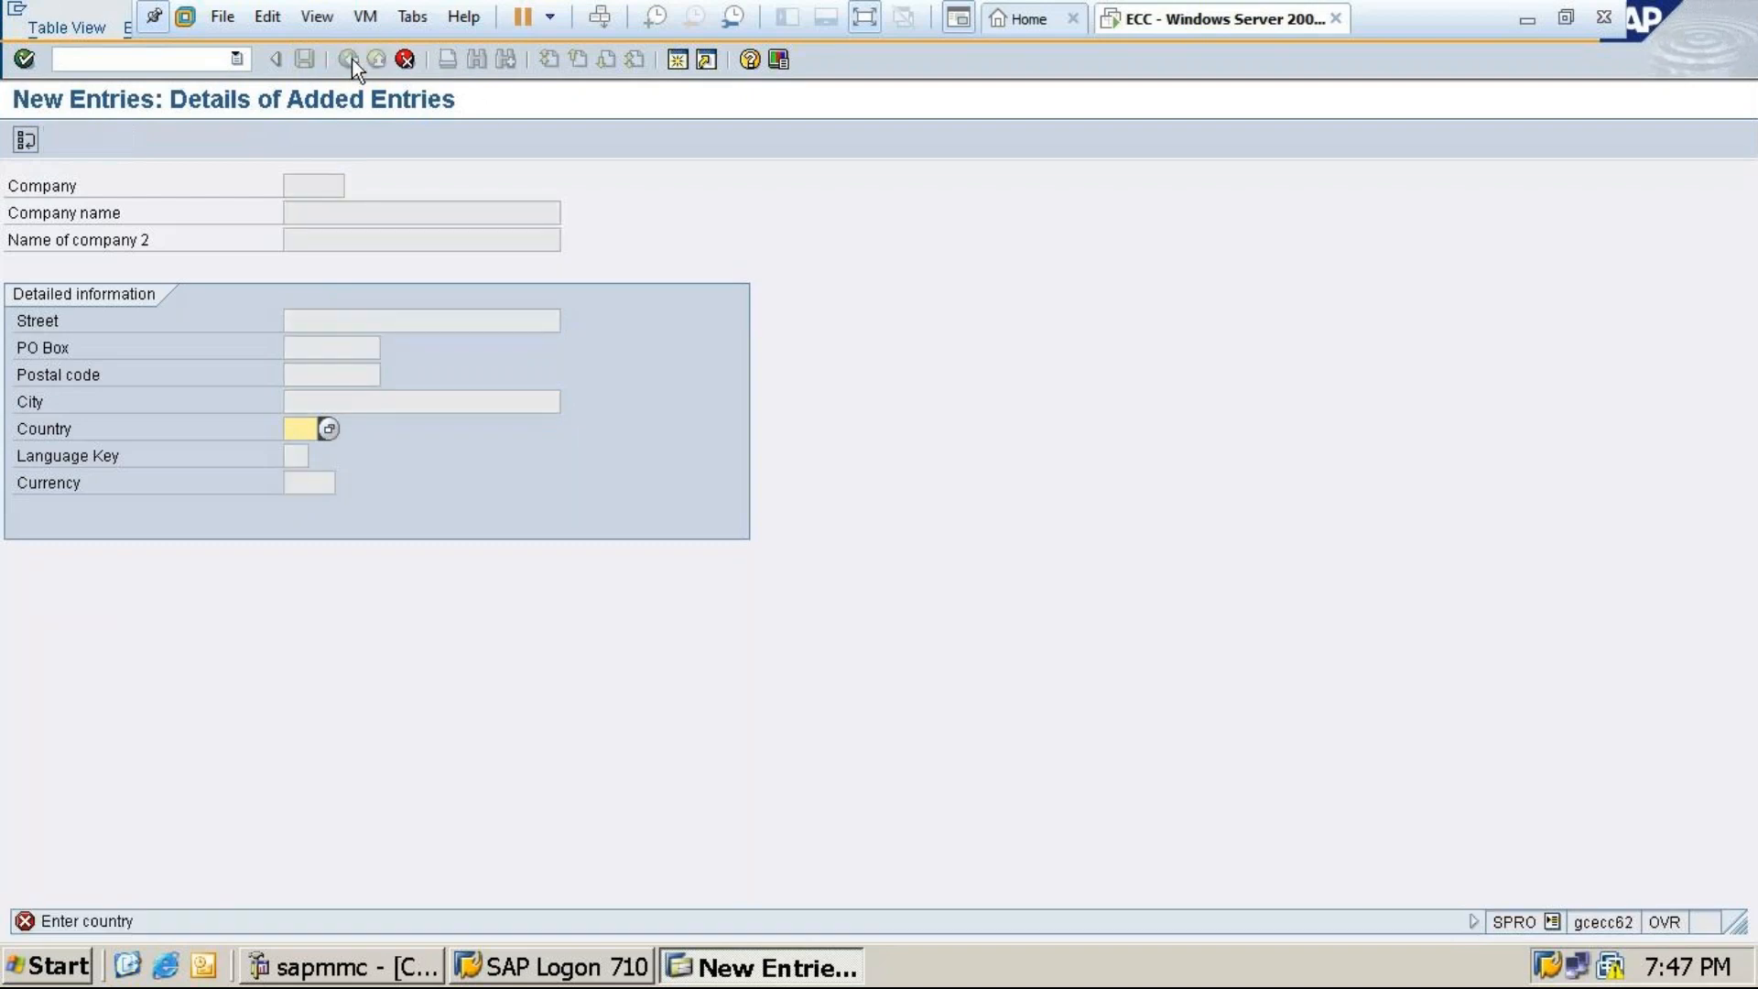
click(413, 61)
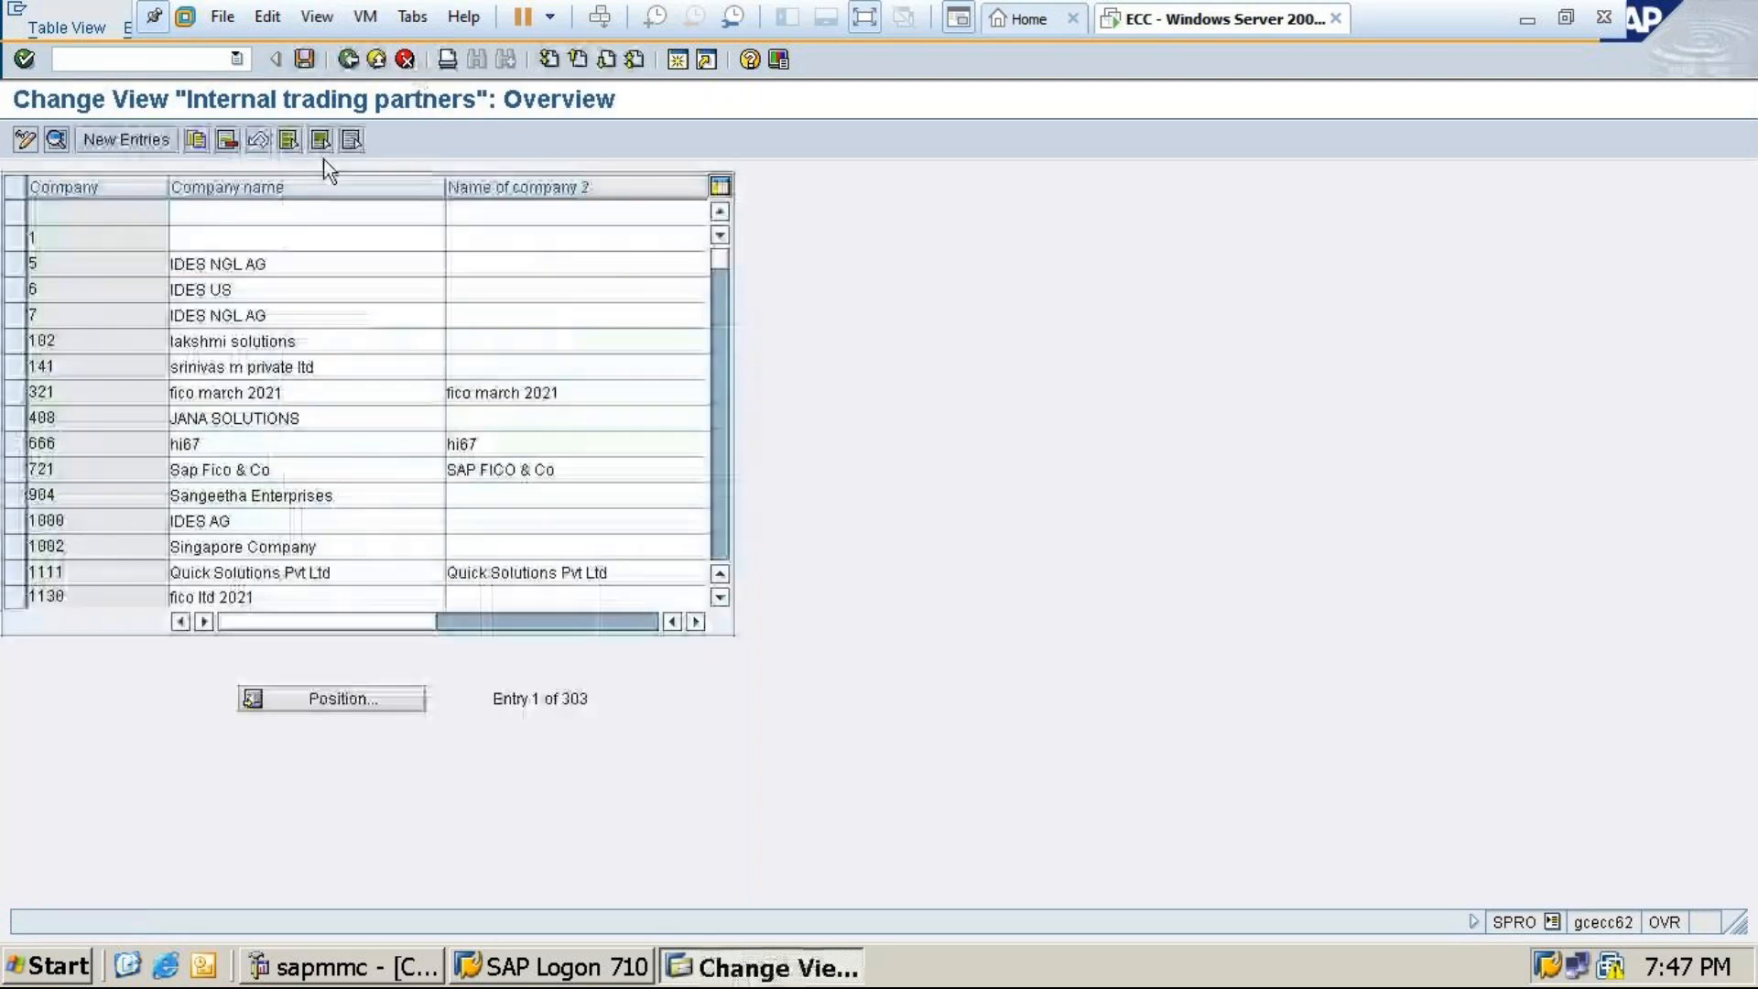
Use Position to jump the list to MT10, then to TATA10 at entry 293 of 303
click(365, 701)
text(mt)
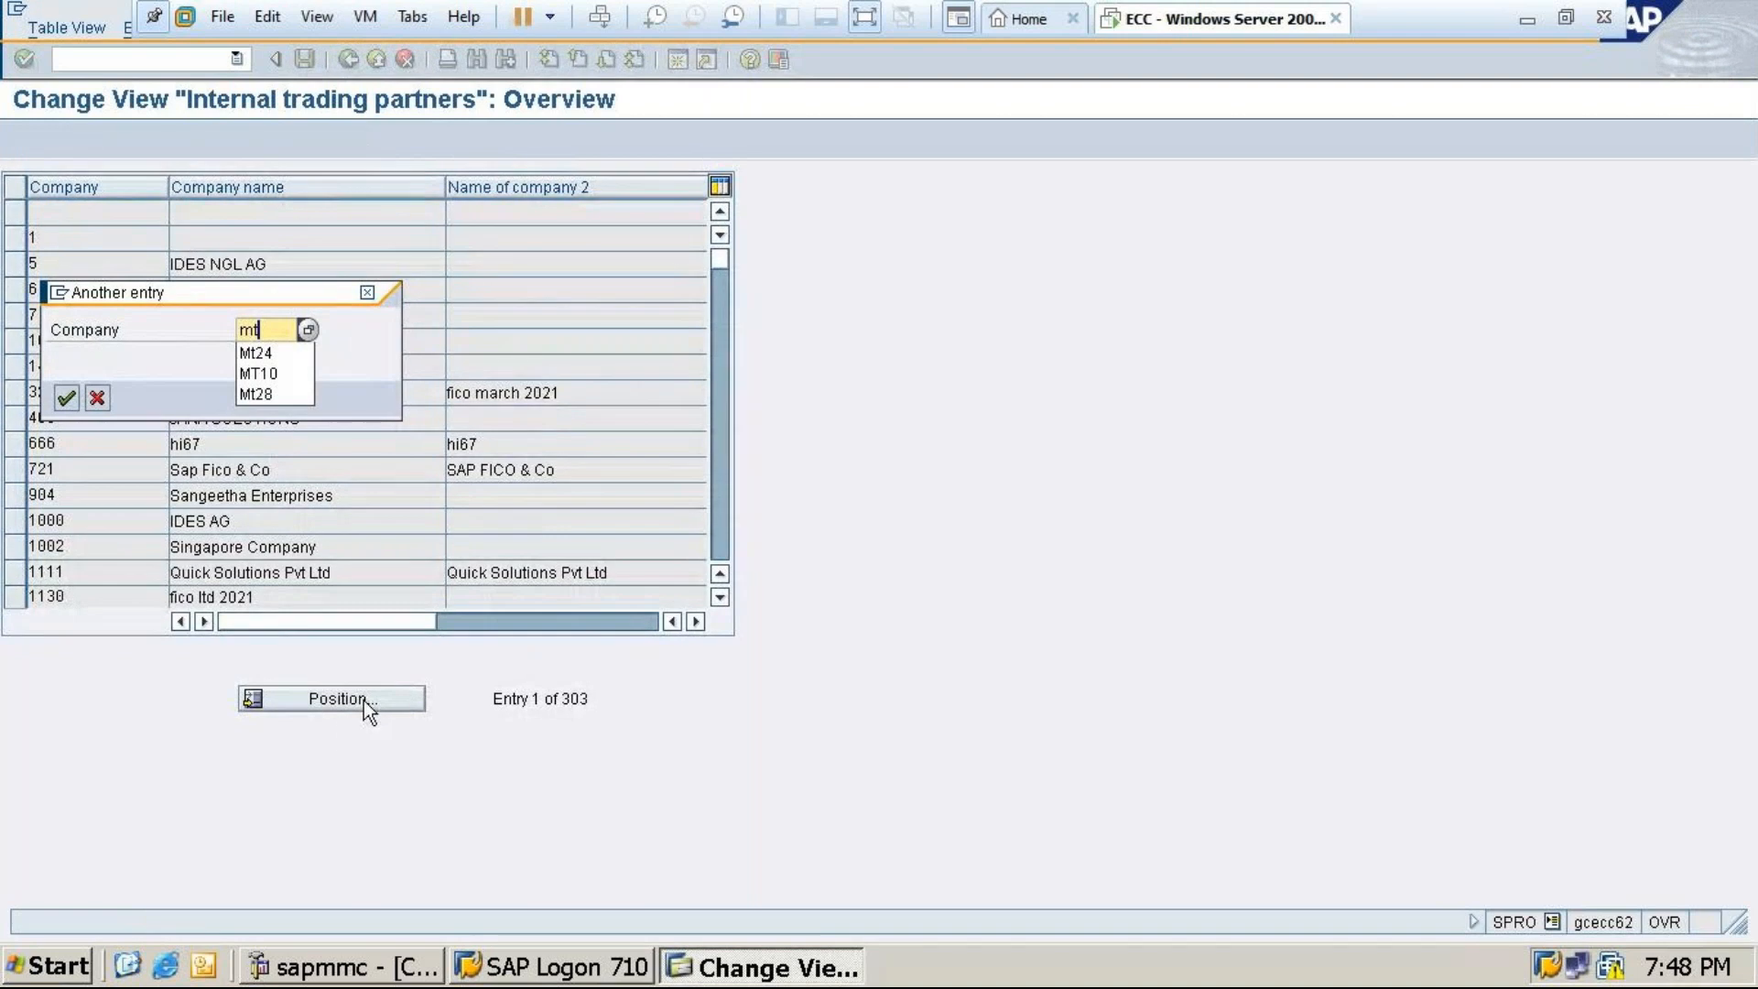
click(275, 374)
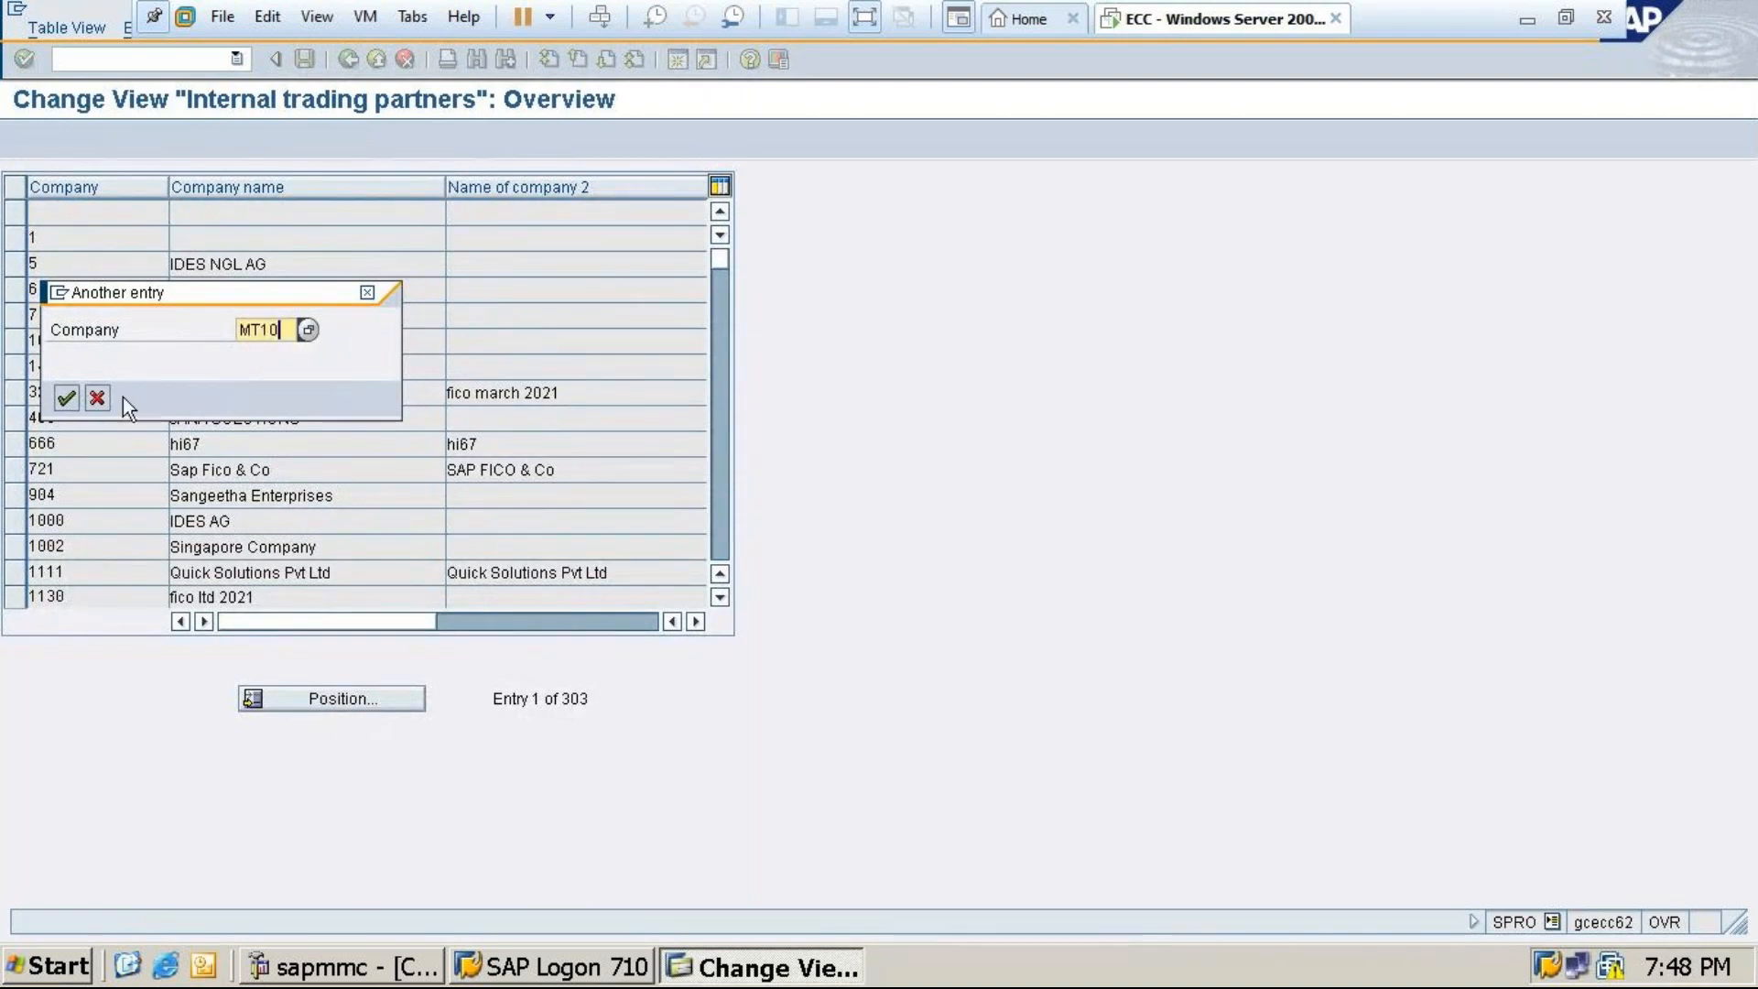
click(64, 398)
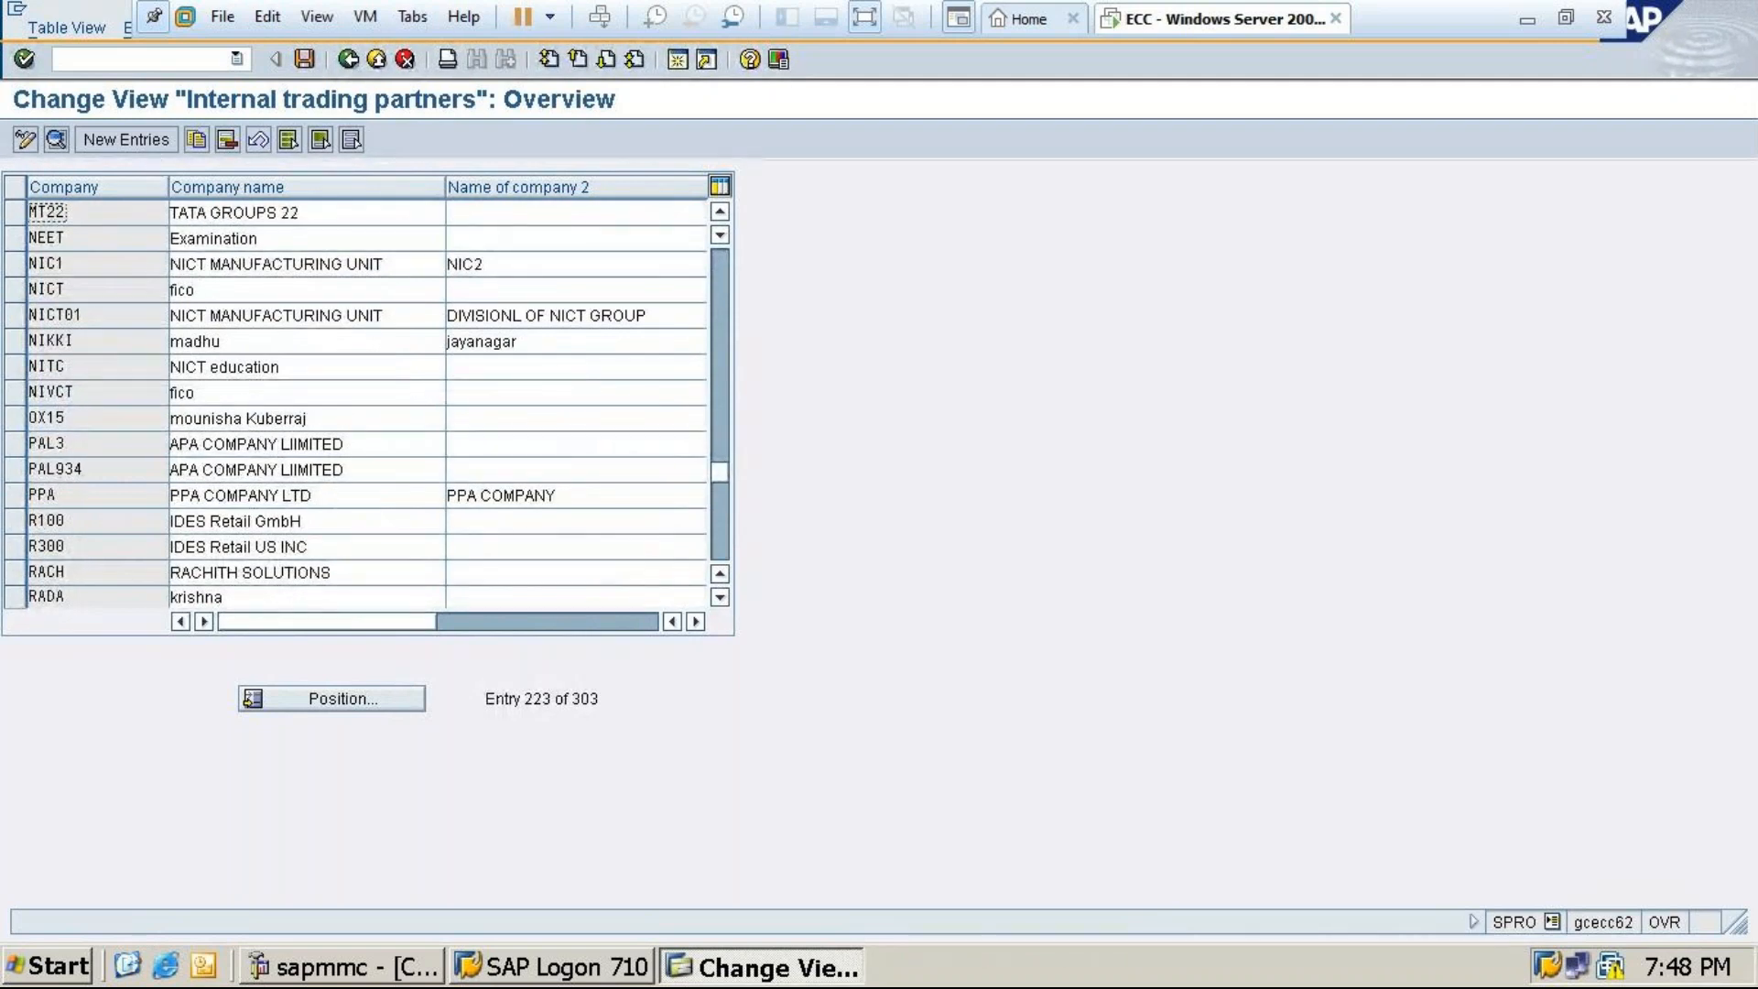
click(328, 698)
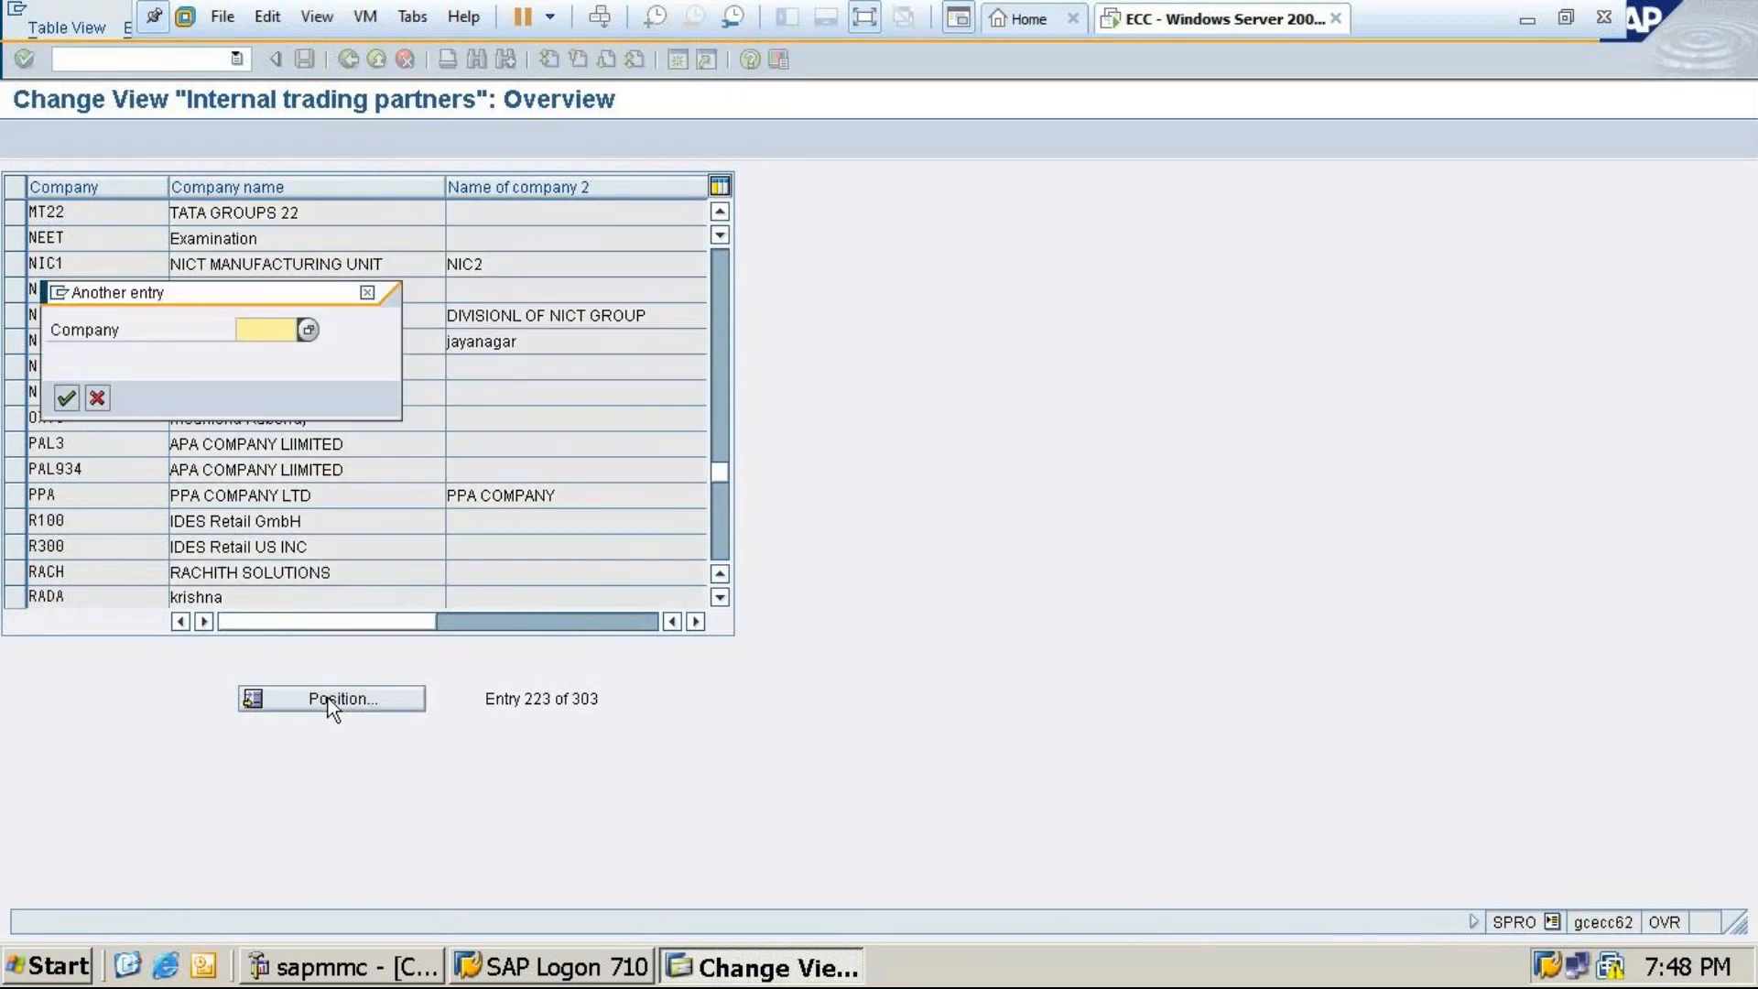
text(ta10)
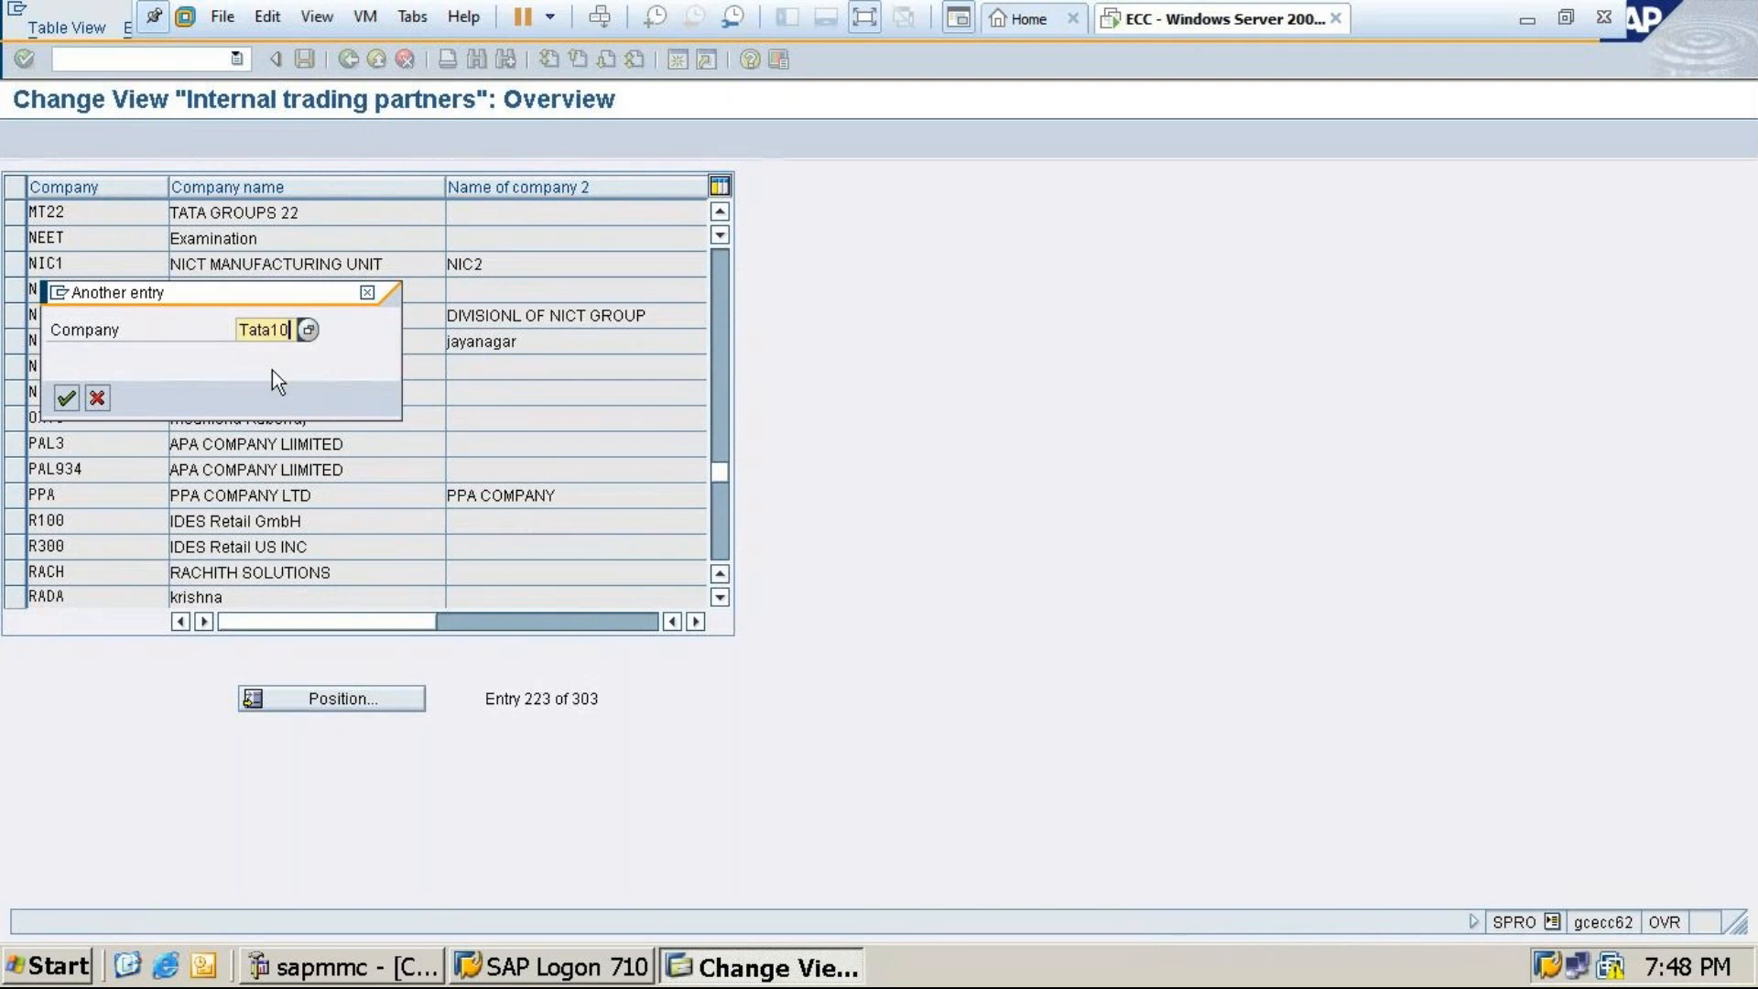
click(67, 399)
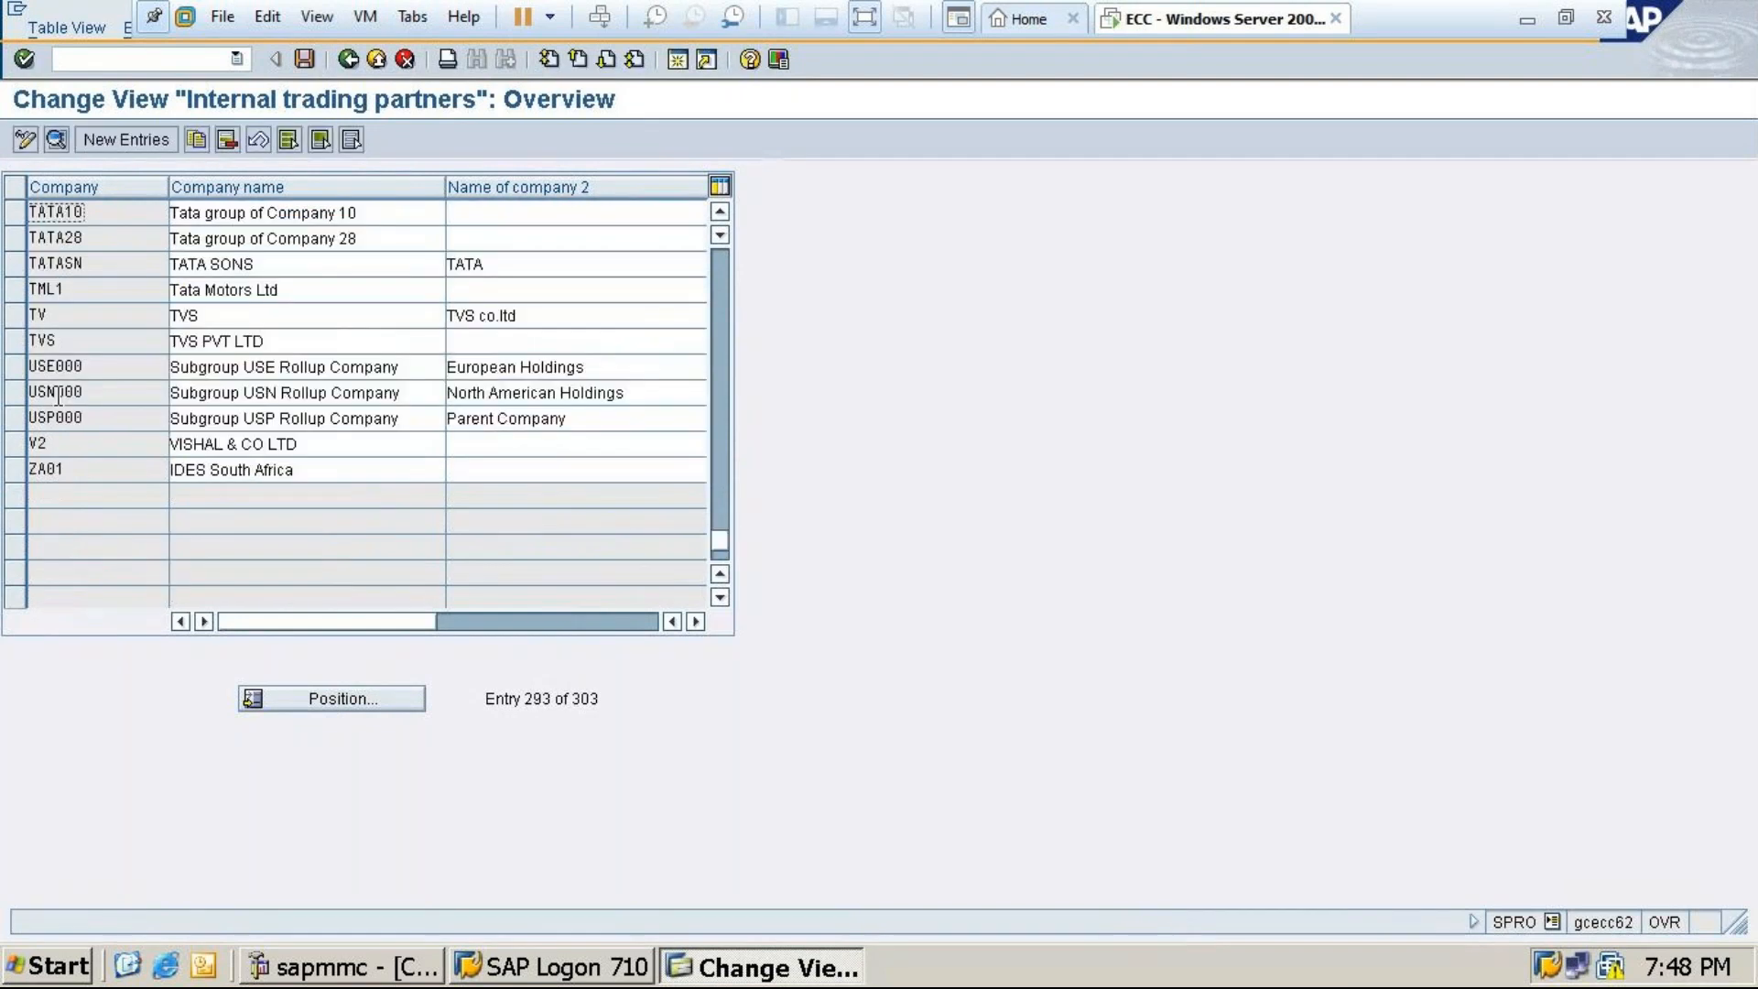
Save TATA10's trading partner details (Bangalore, IN, EN, INR) and return to the overview list
double_click(301, 212)
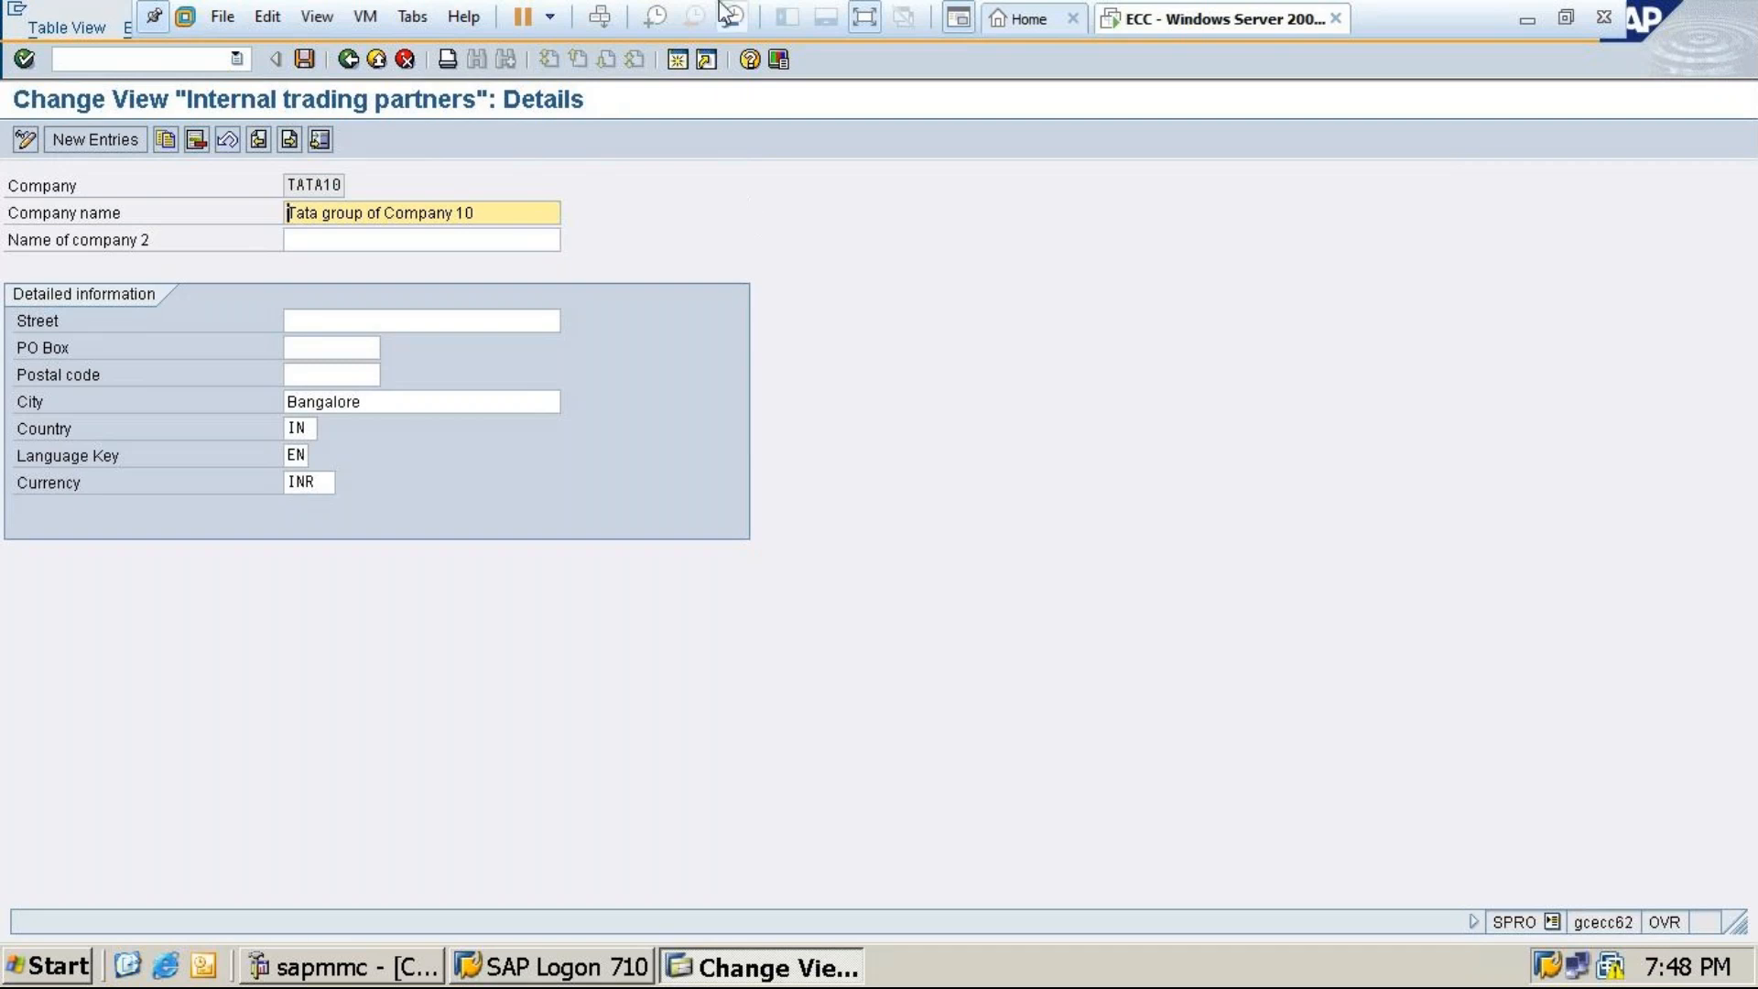
click(299, 62)
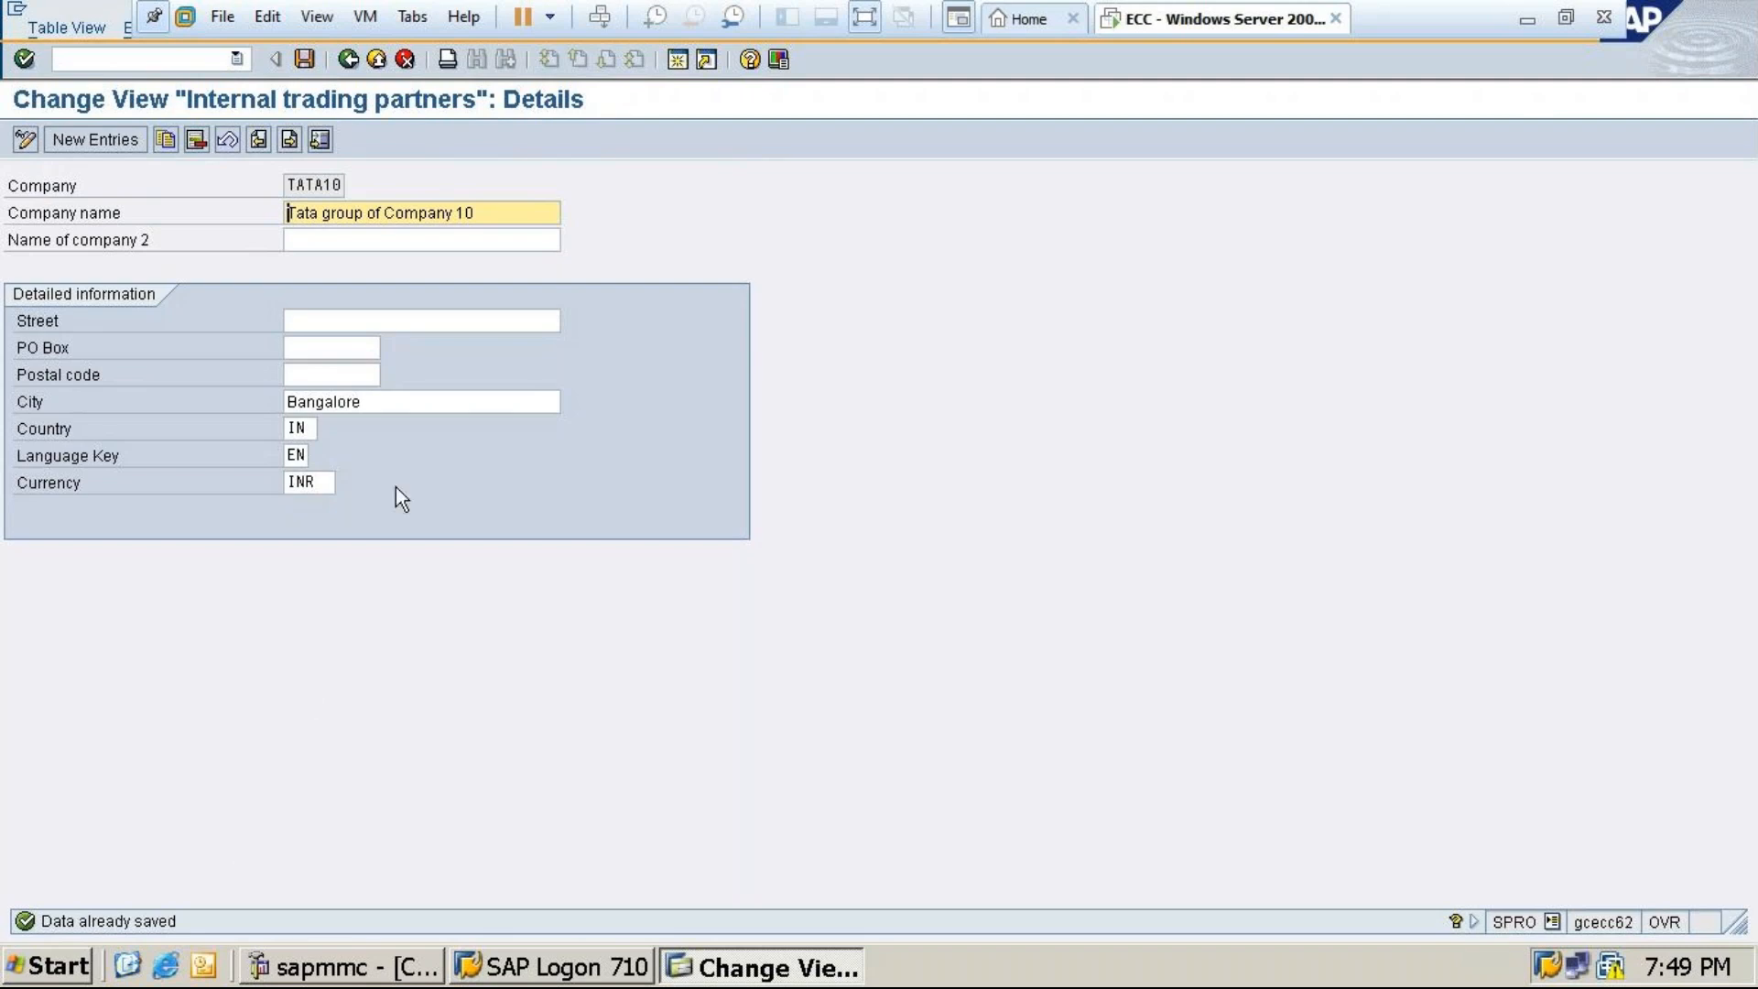
click(349, 58)
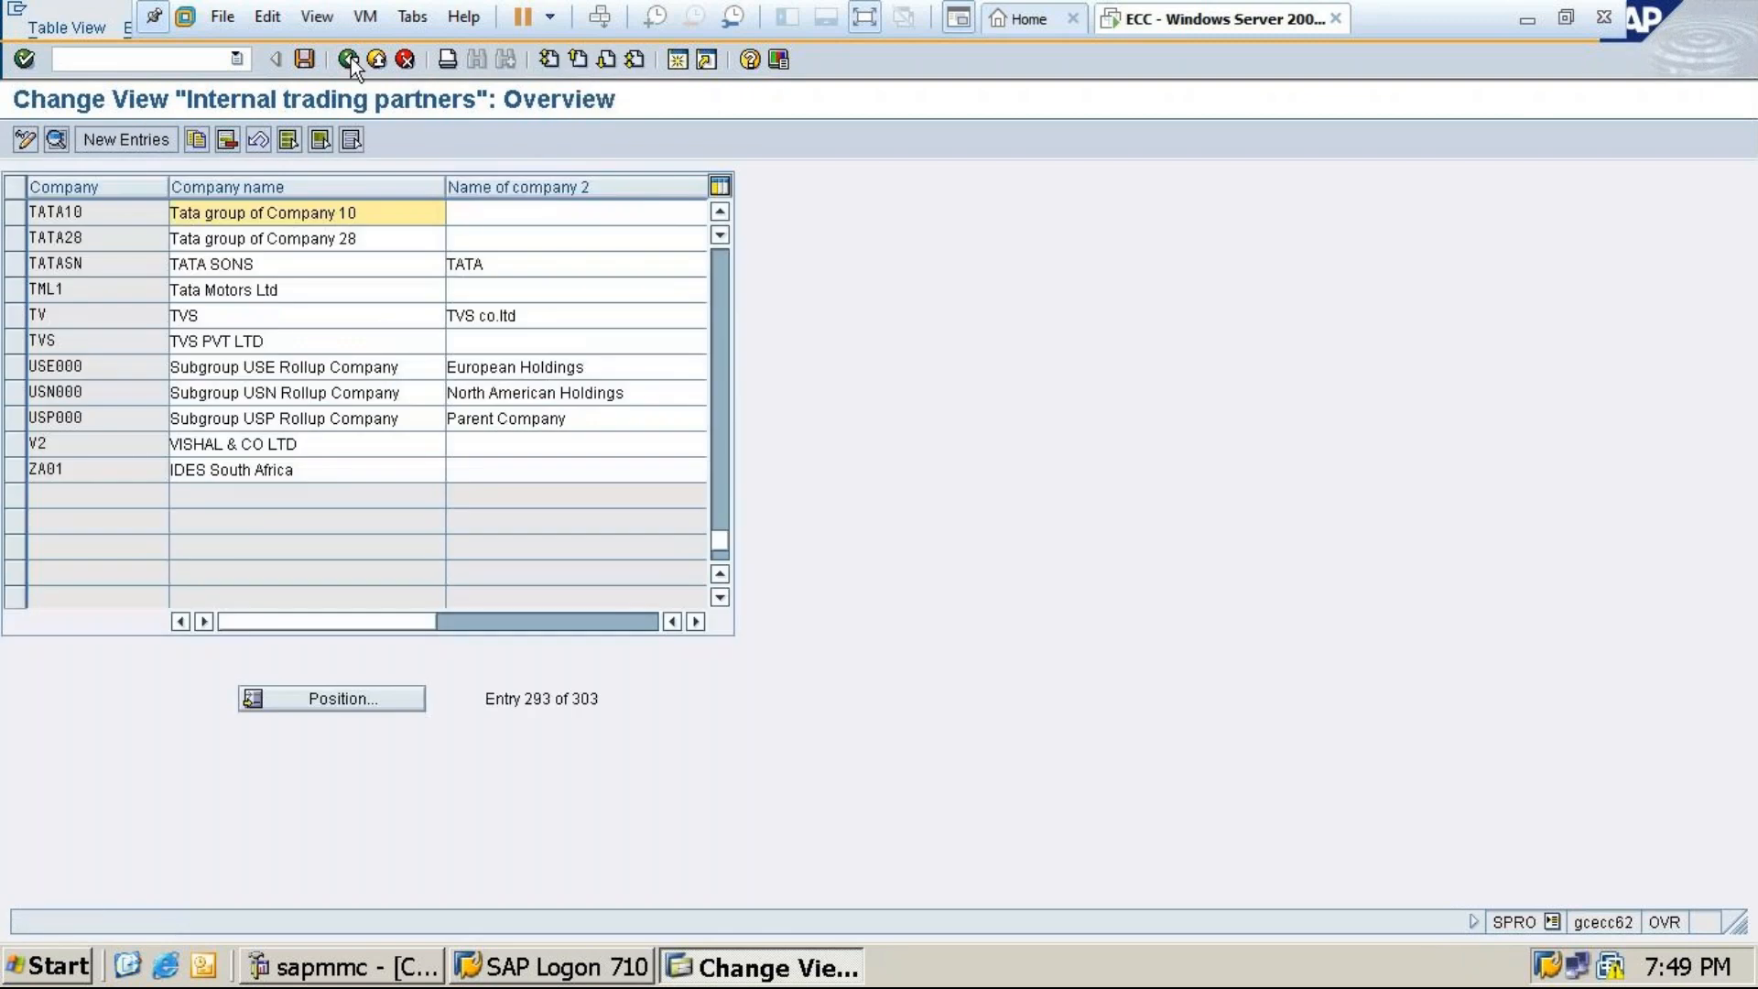
Position the trading partners list at TATA10 to check it, then go back to the Display IMG tree
click(336, 698)
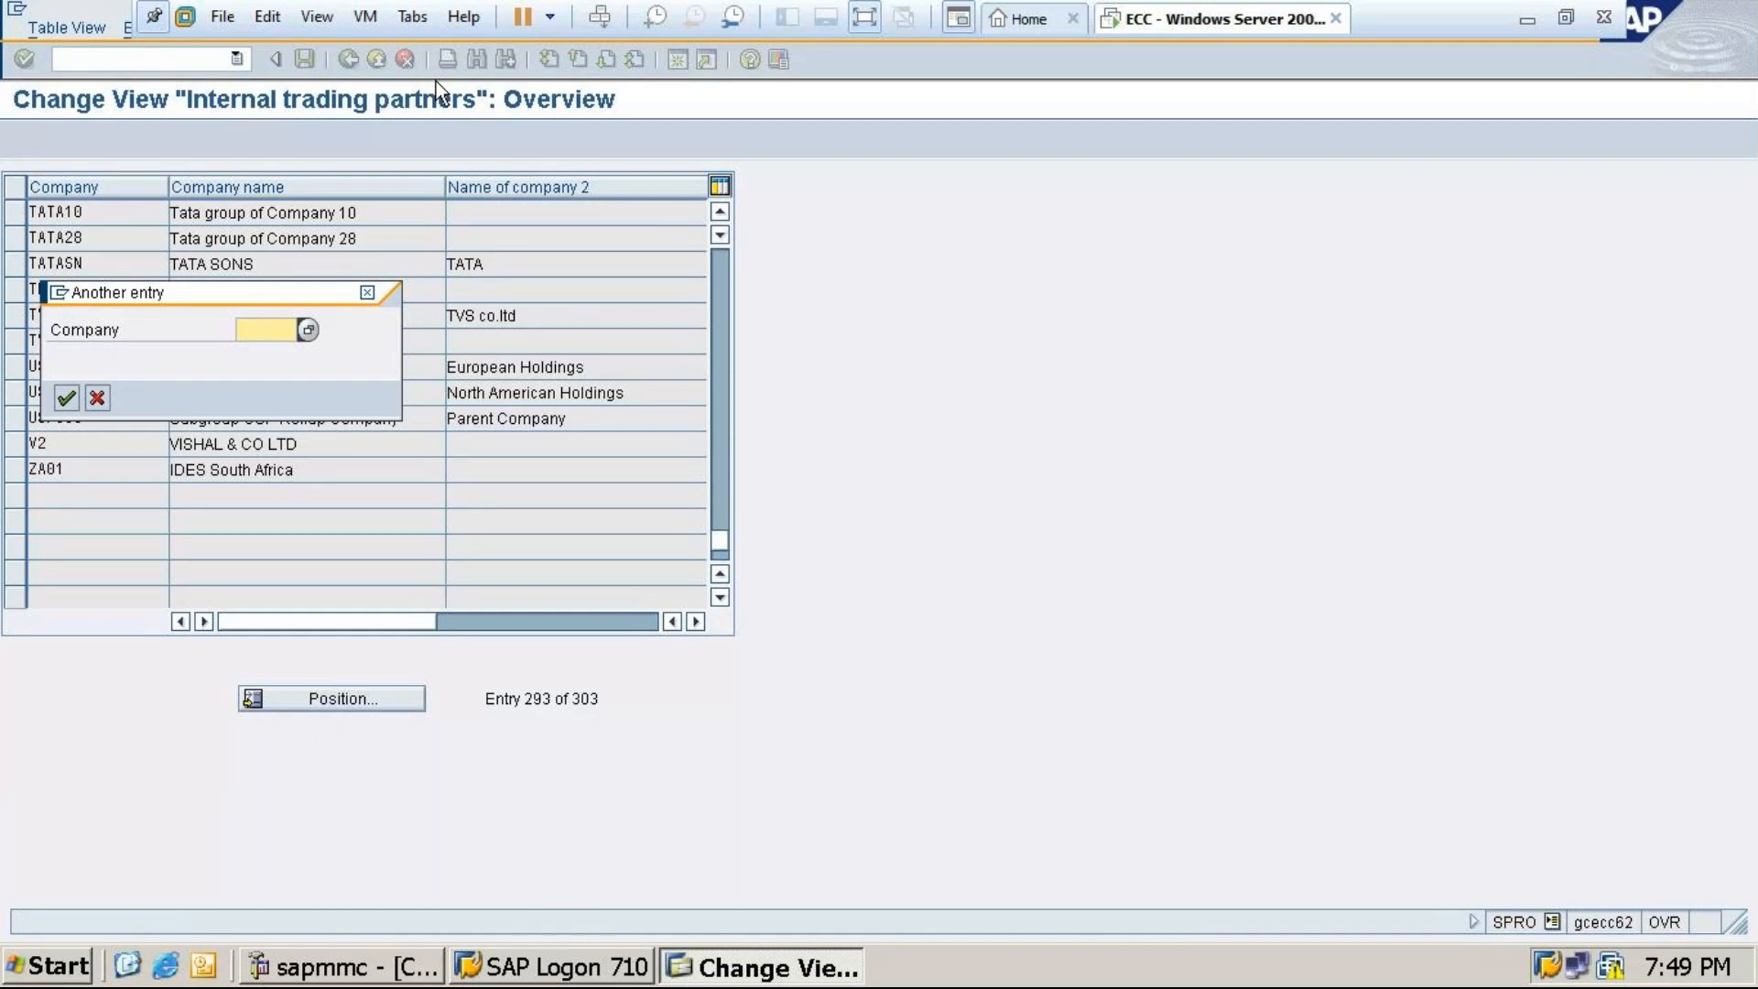
text(ta)
click(262, 351)
click(66, 398)
click(289, 212)
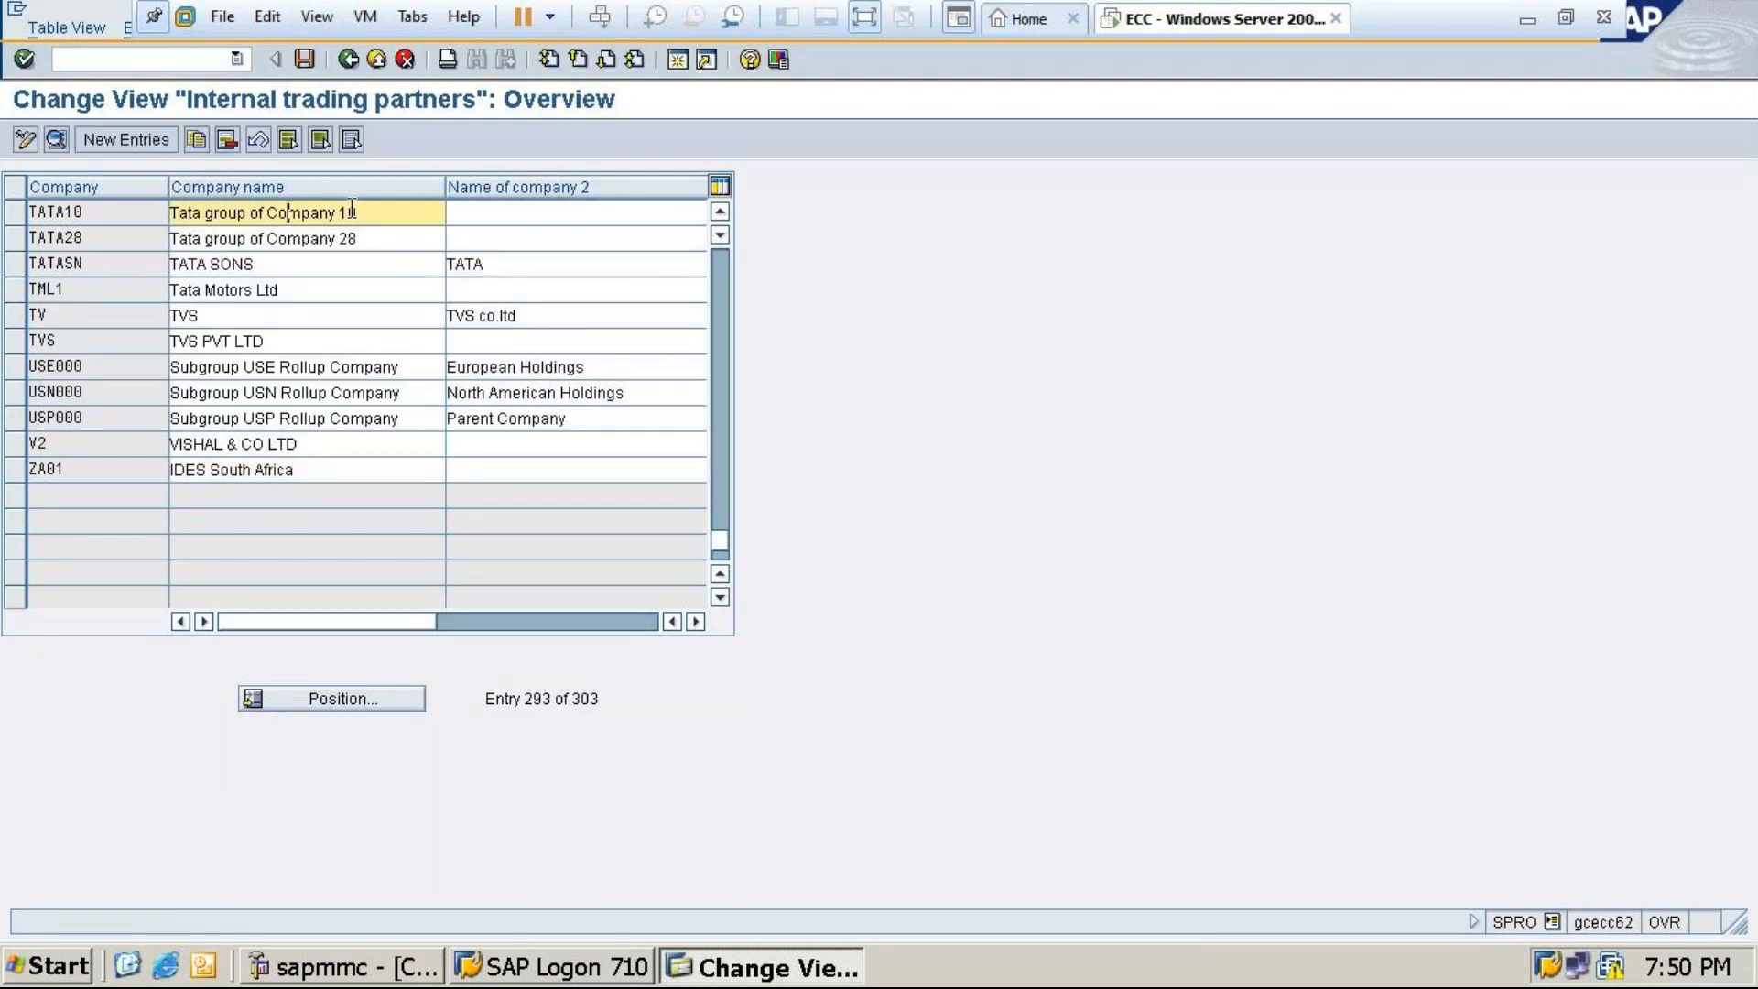
click(348, 59)
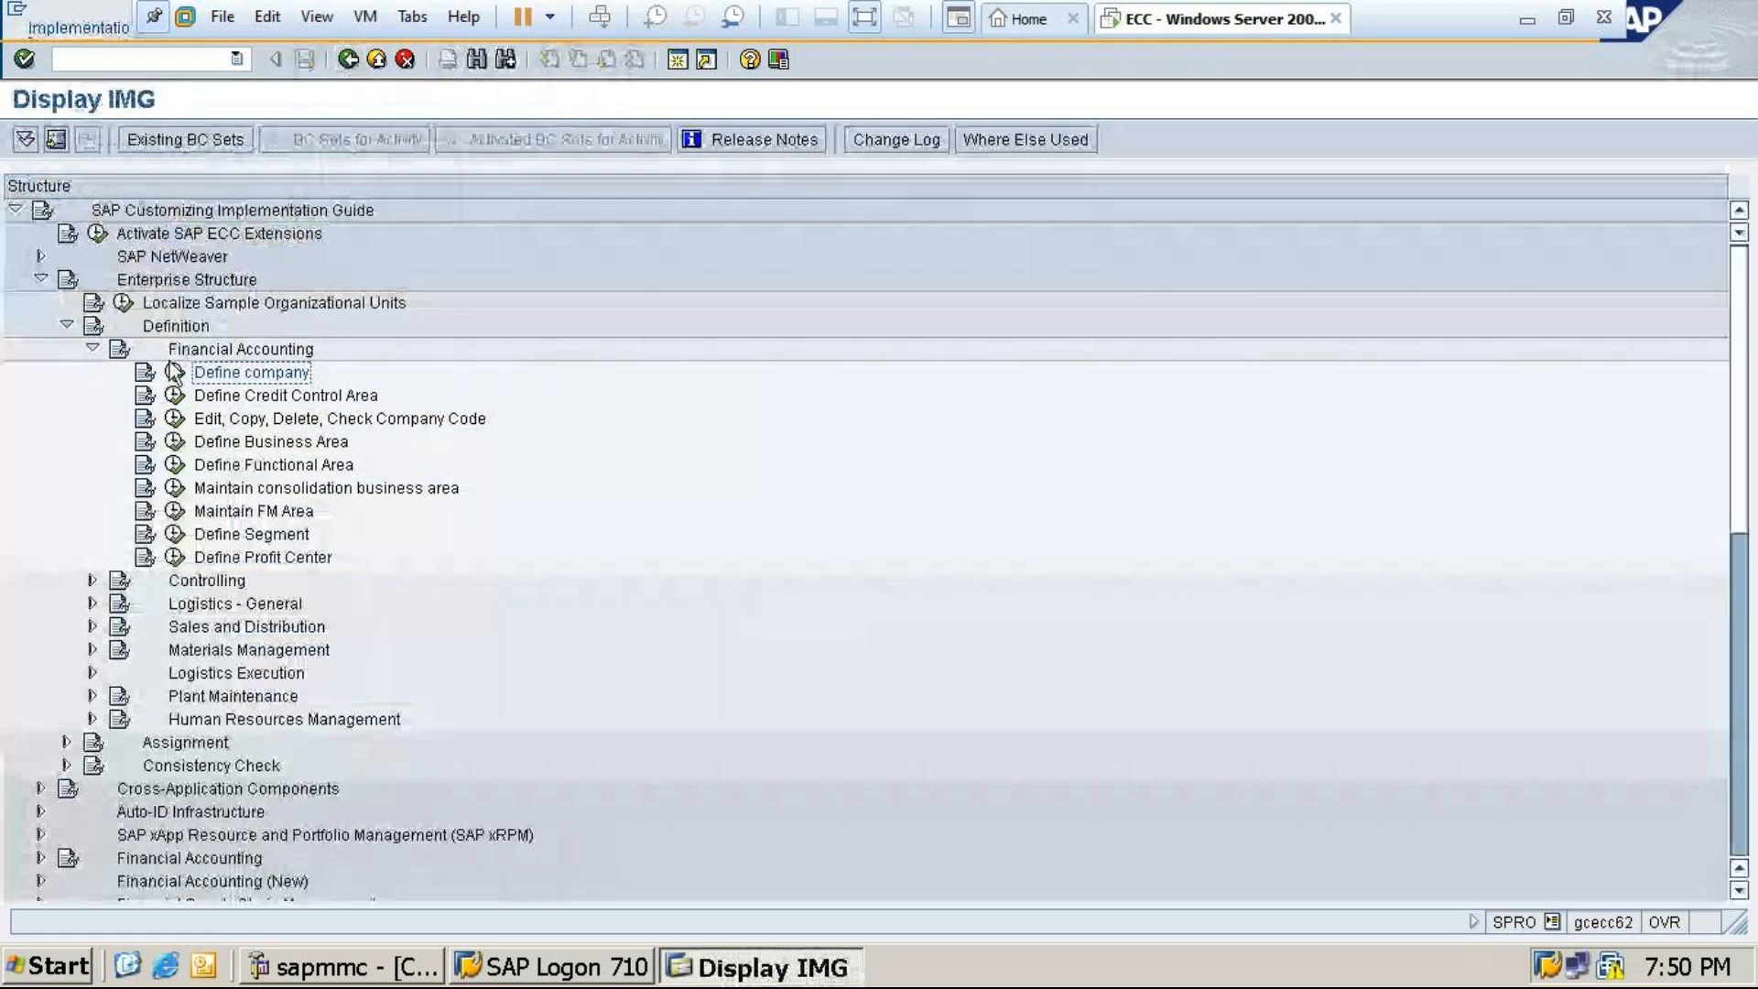
Reopen Define company and position the Internal trading partners table at company Tata10
click(174, 372)
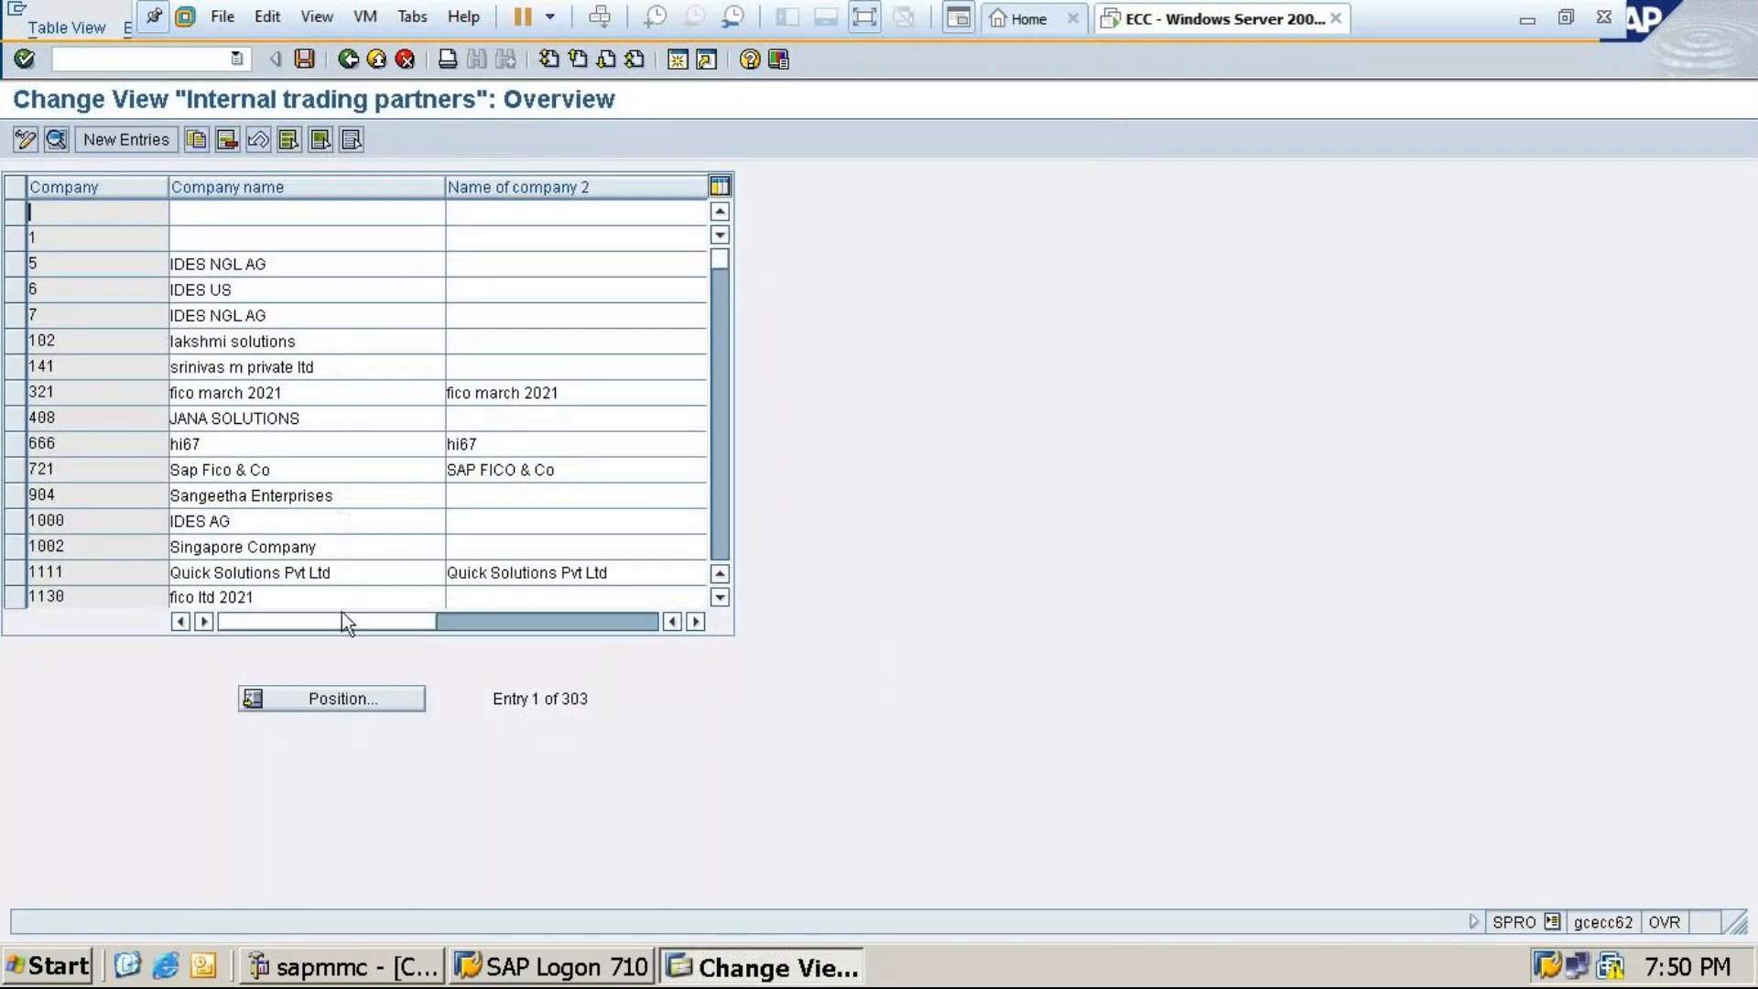
click(332, 699)
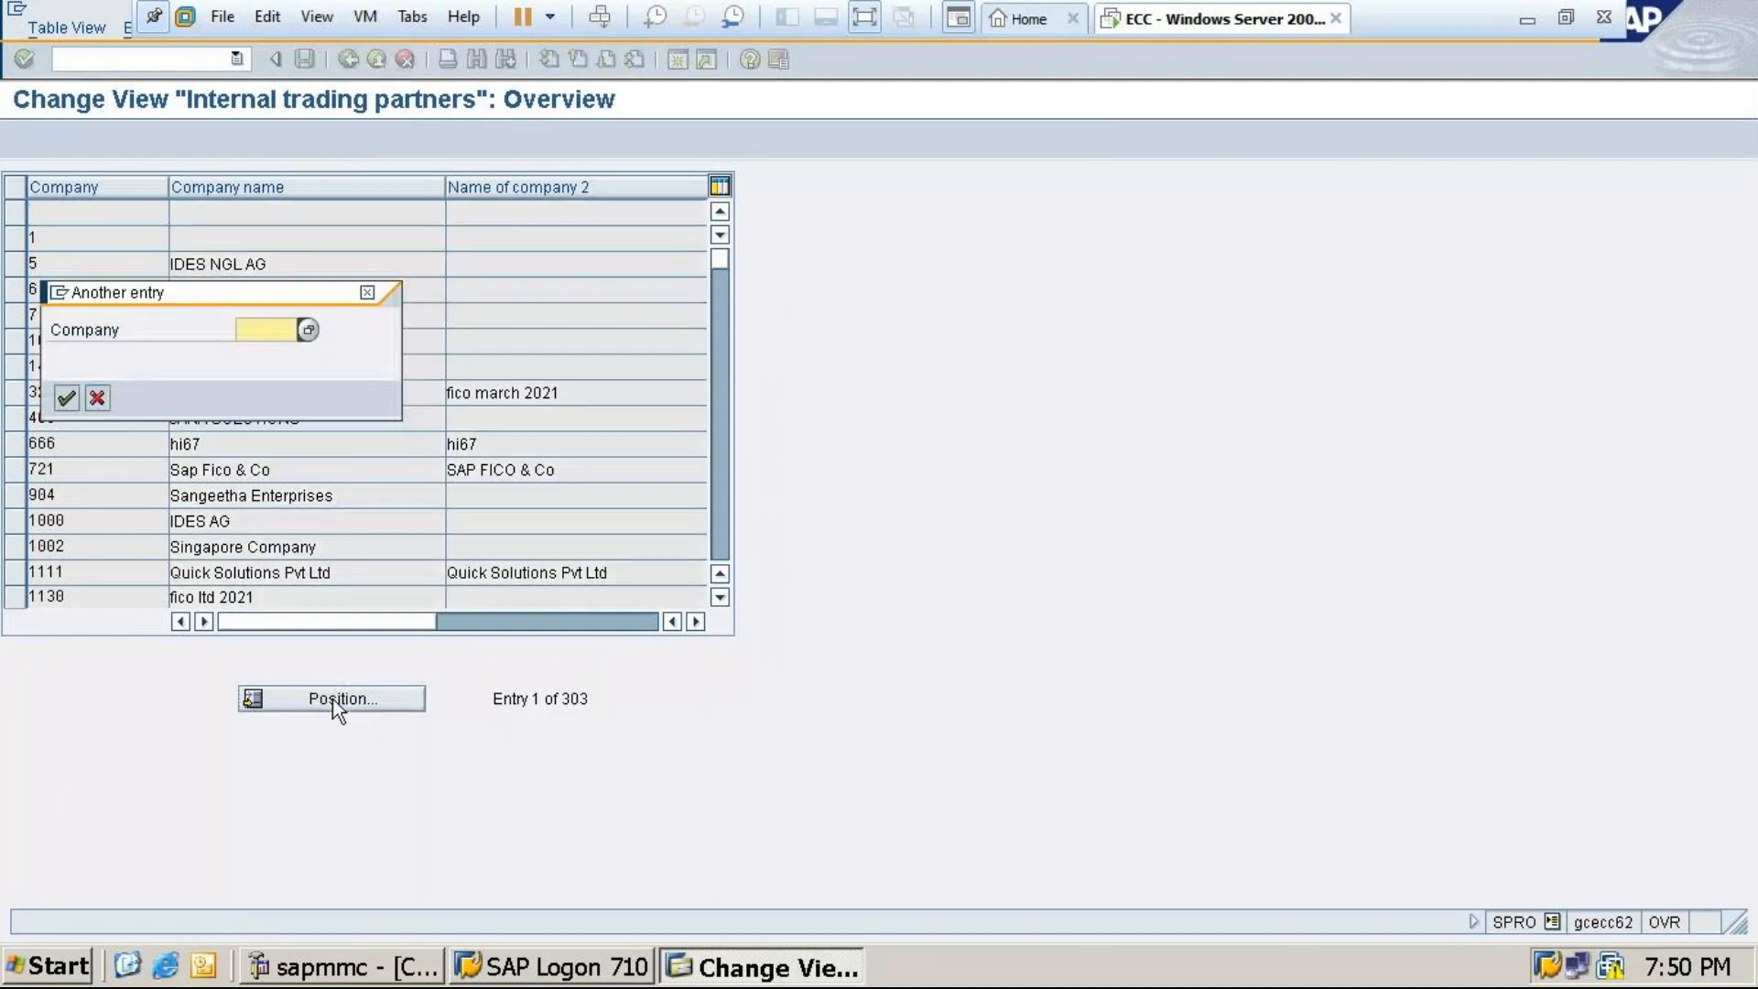
text(ta)
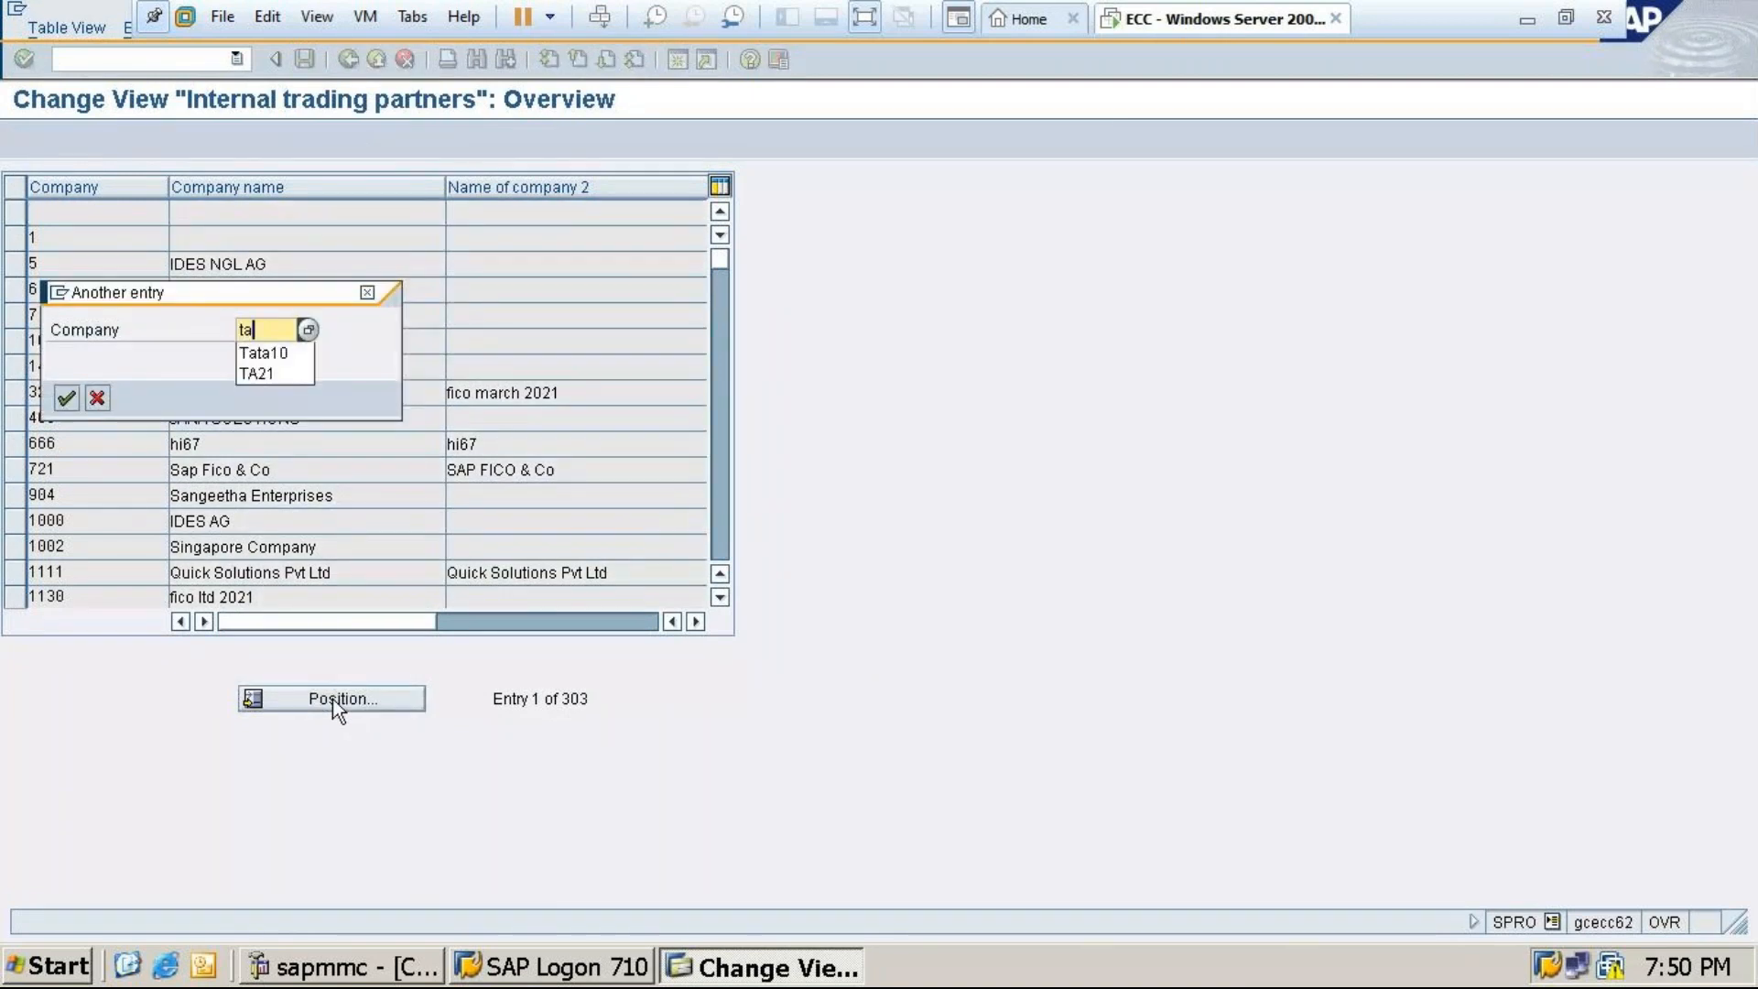
text(ta10)
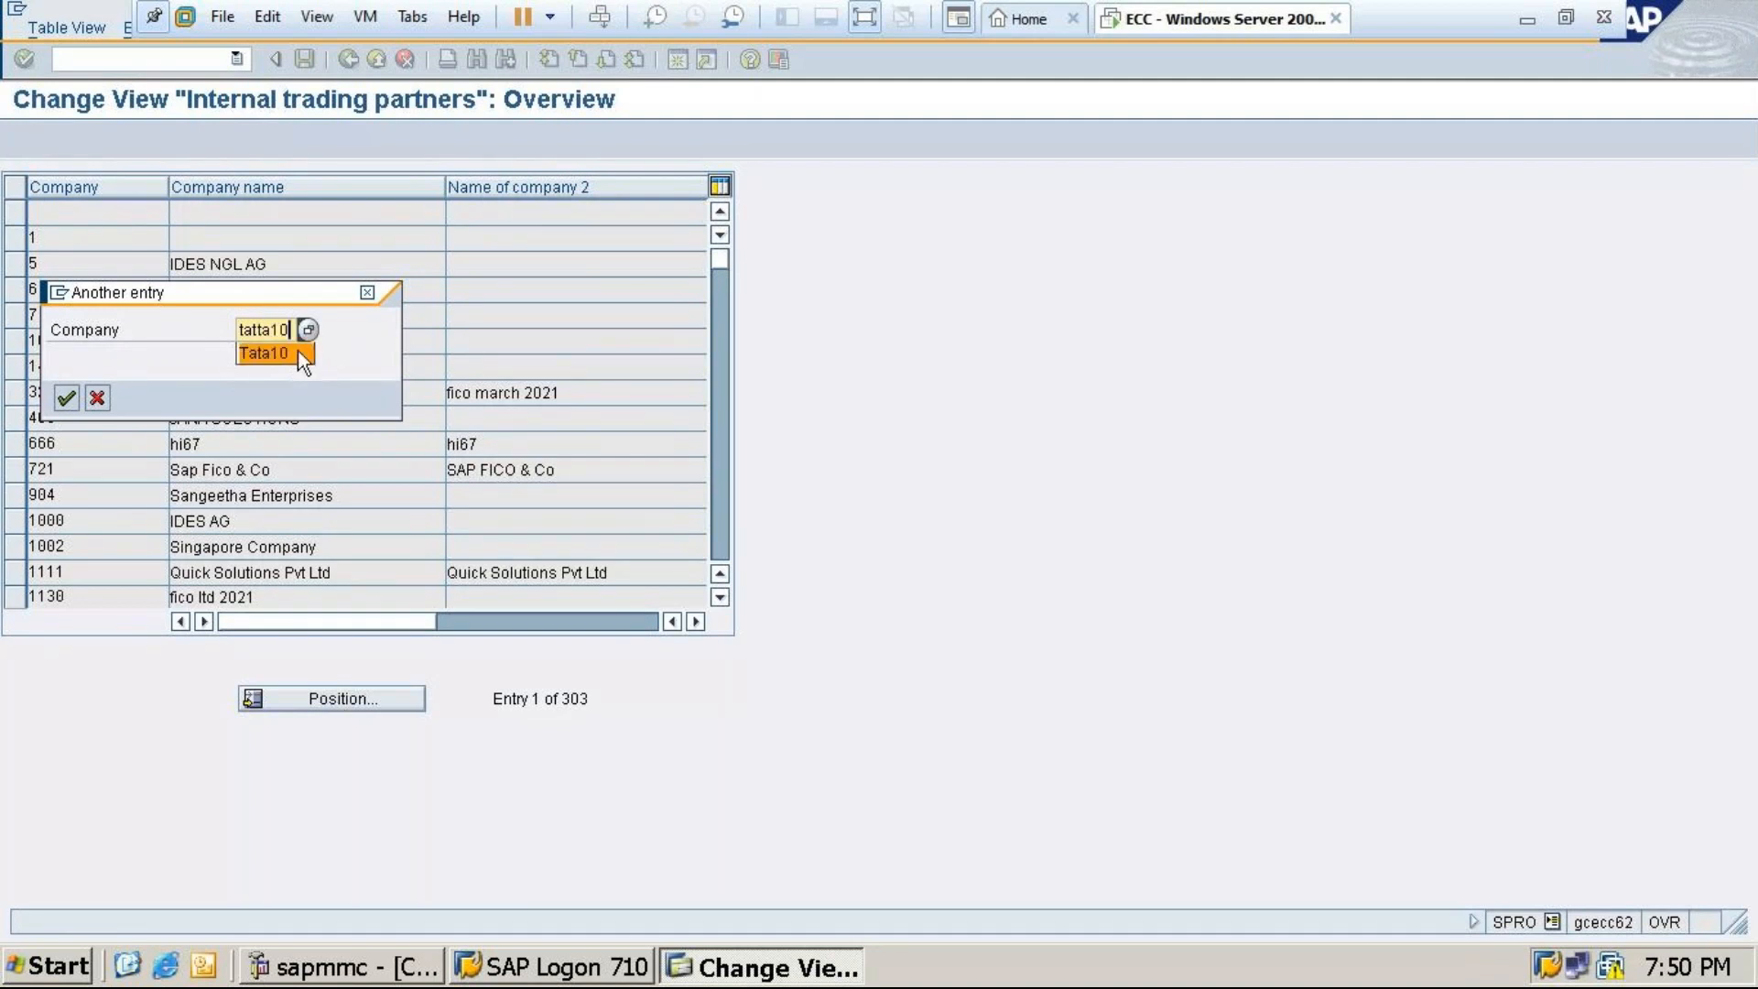
click(299, 351)
click(66, 399)
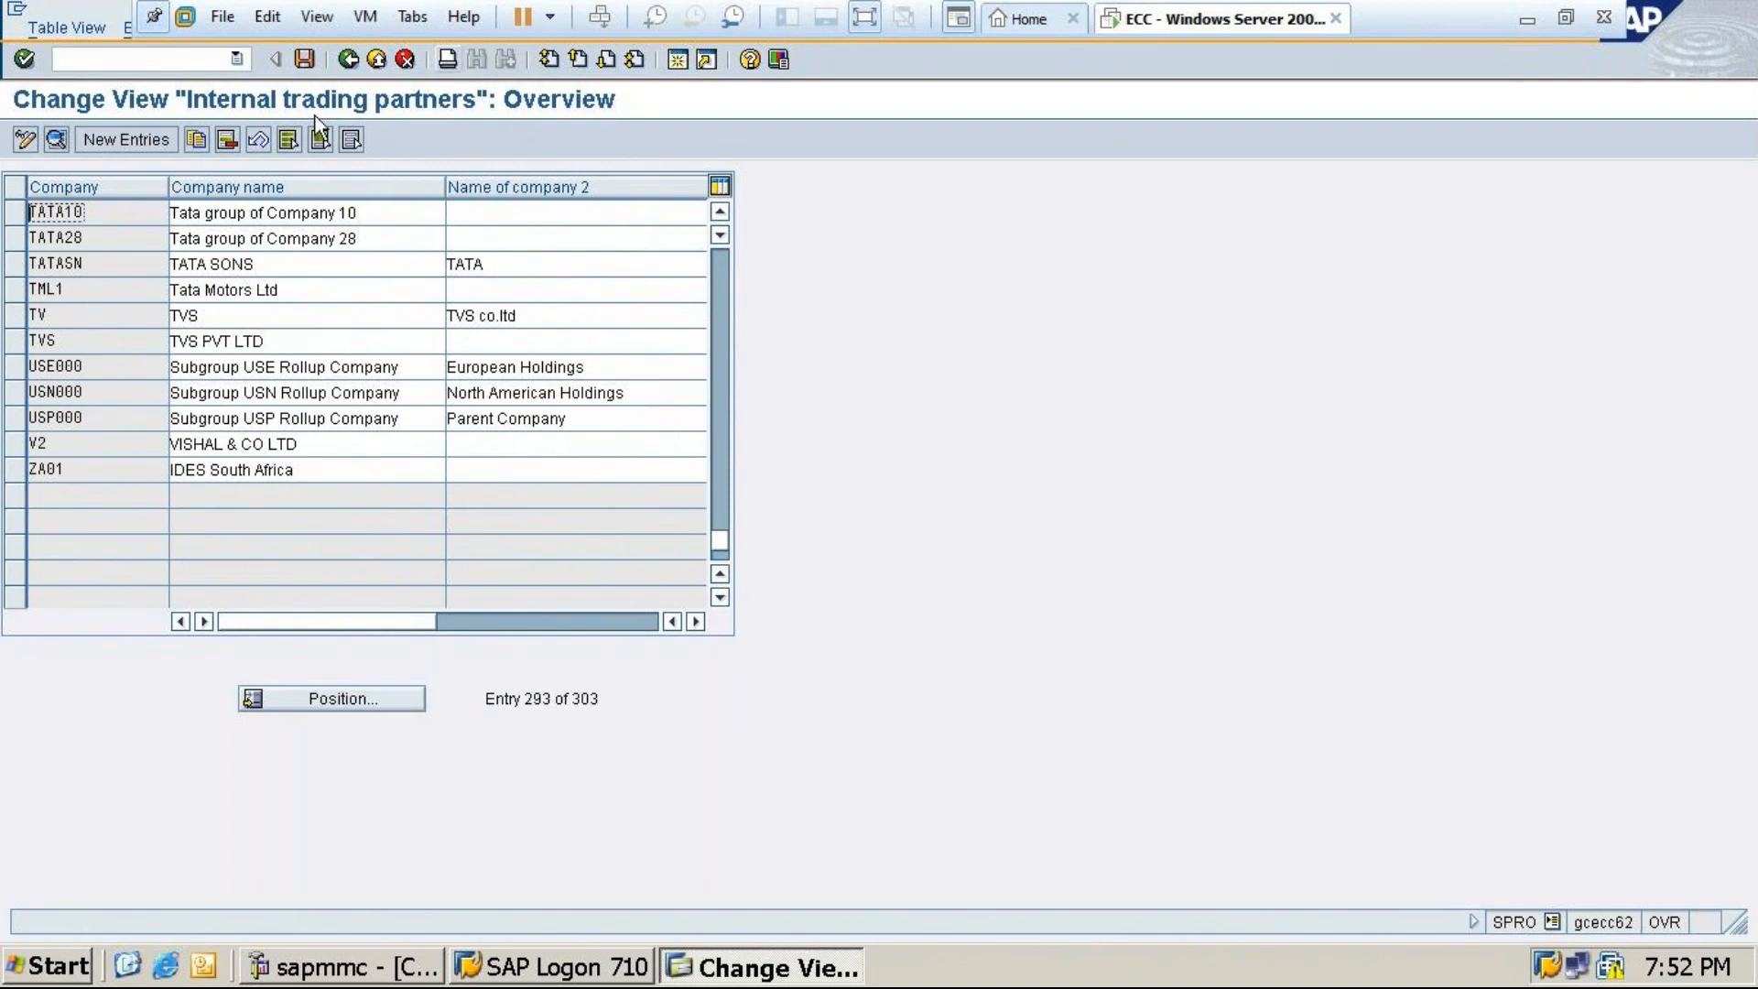
Go back from the Internal trading partners table to the Display IMG tree
click(348, 60)
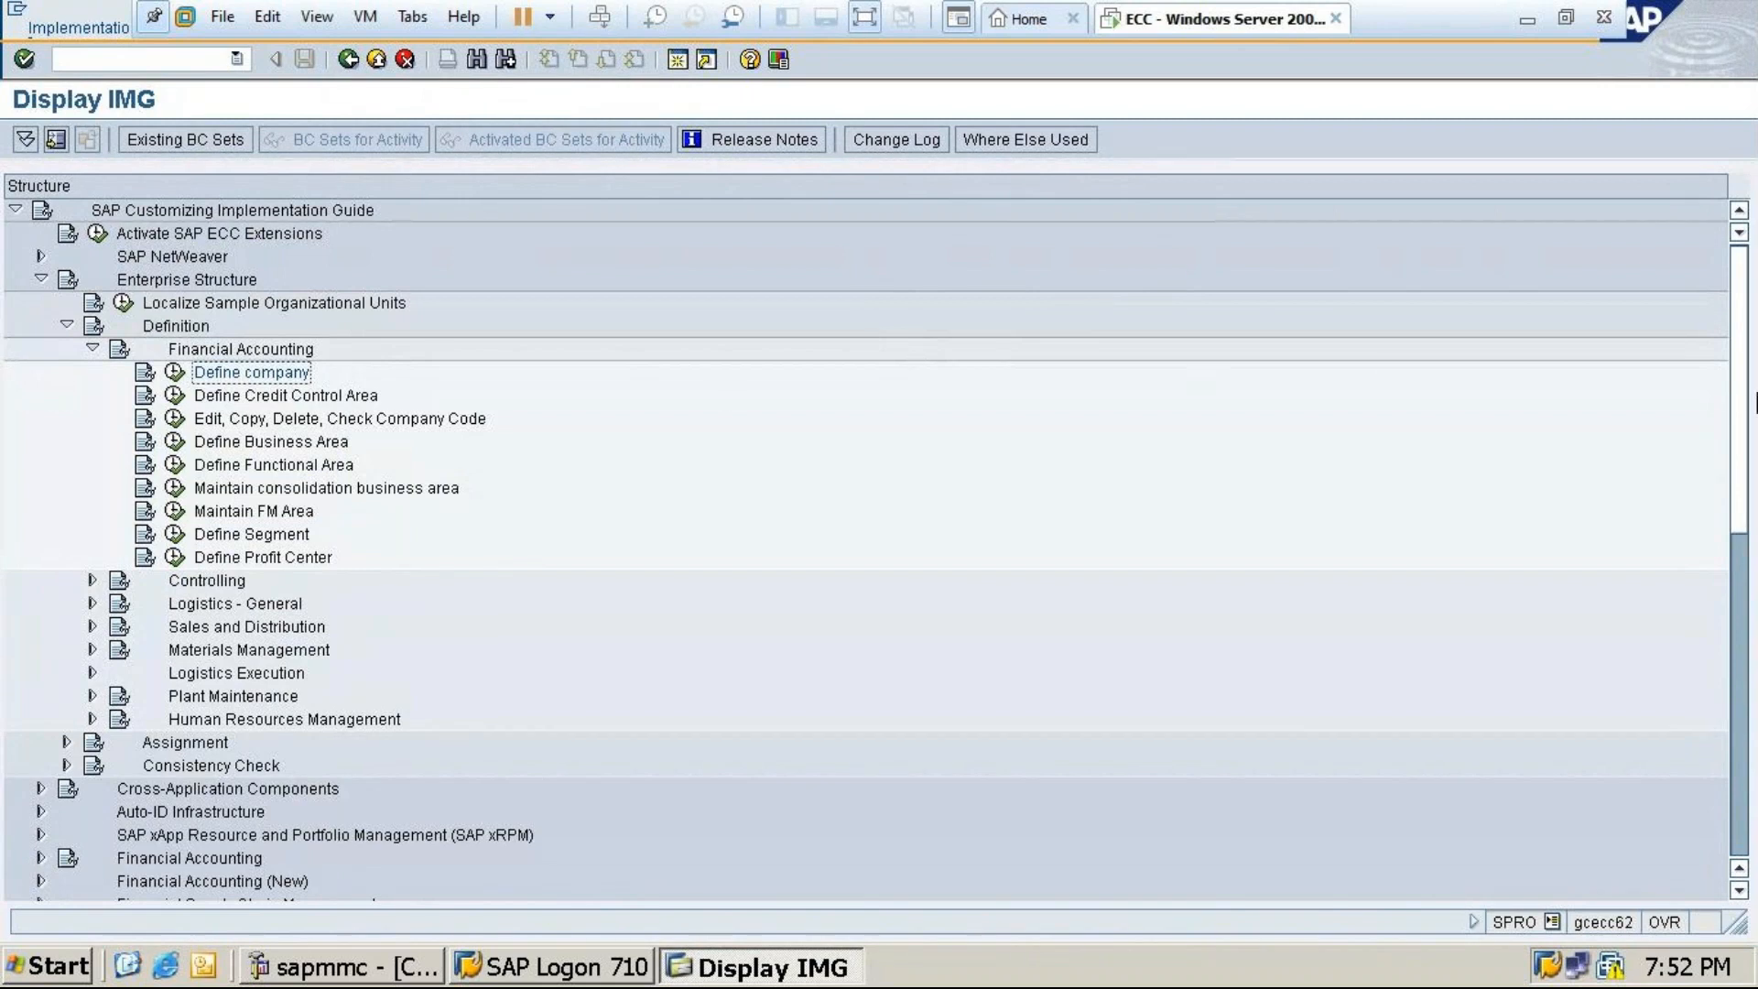
drag(1739, 417, 1749, 696)
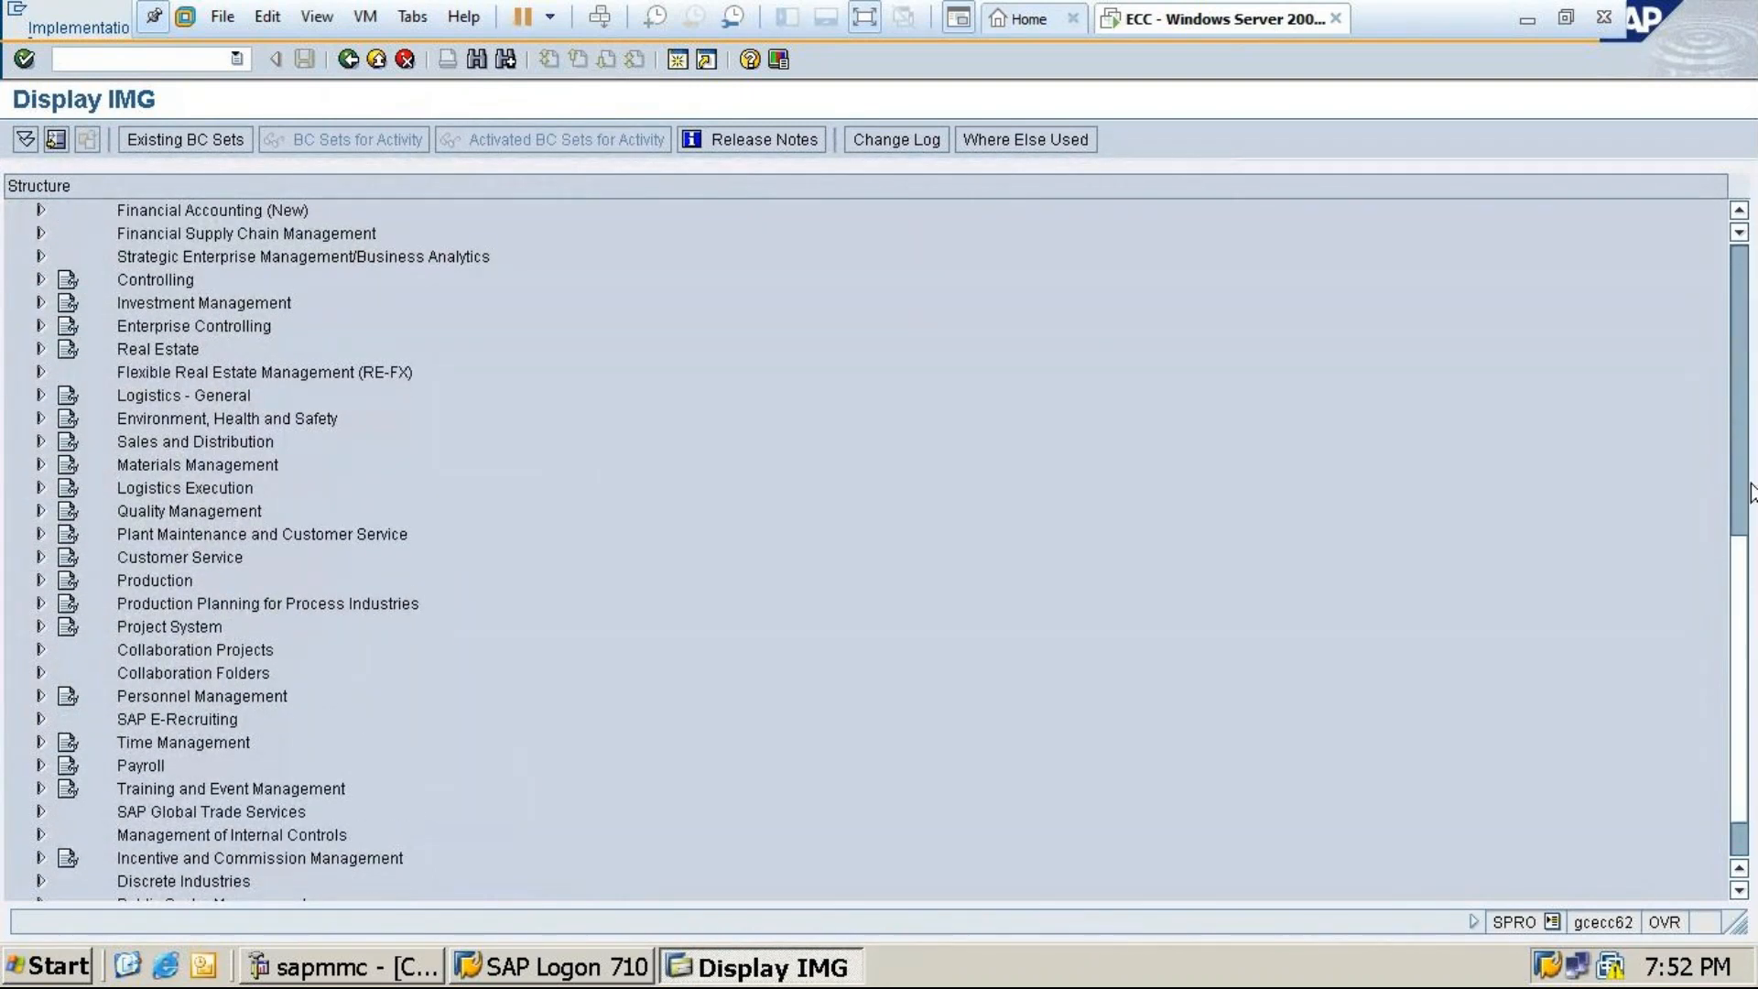
drag(1743, 570, 1738, 385)
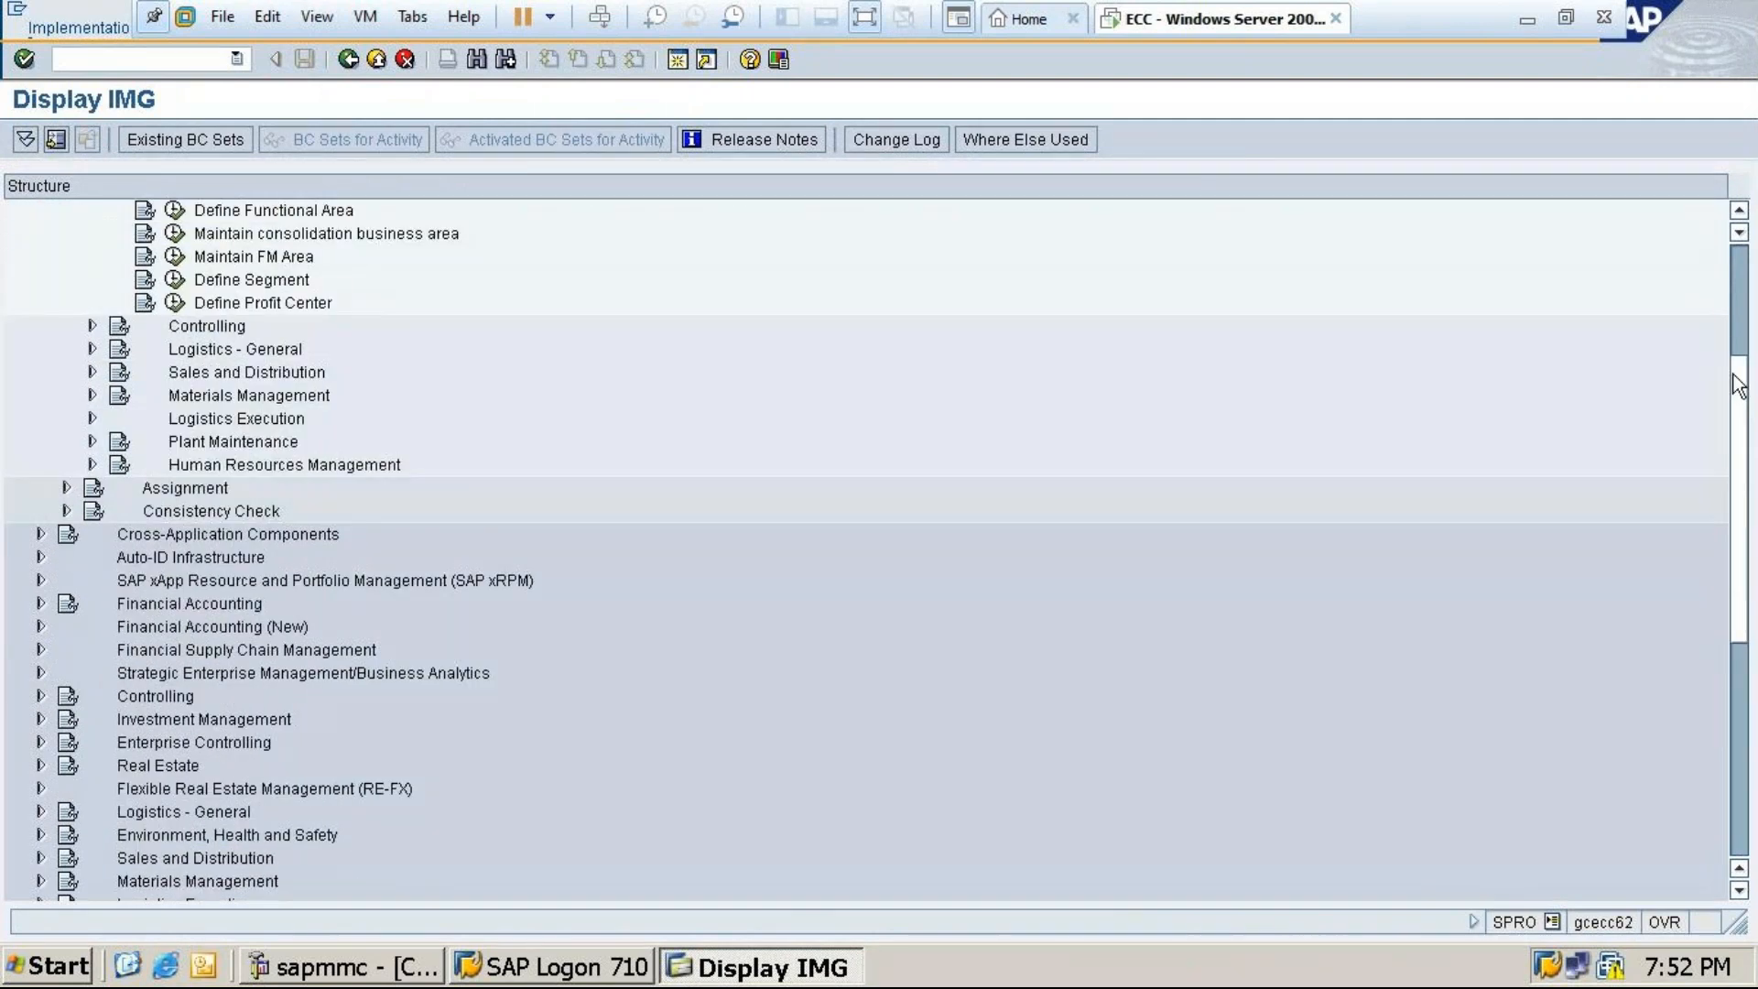
click(1744, 332)
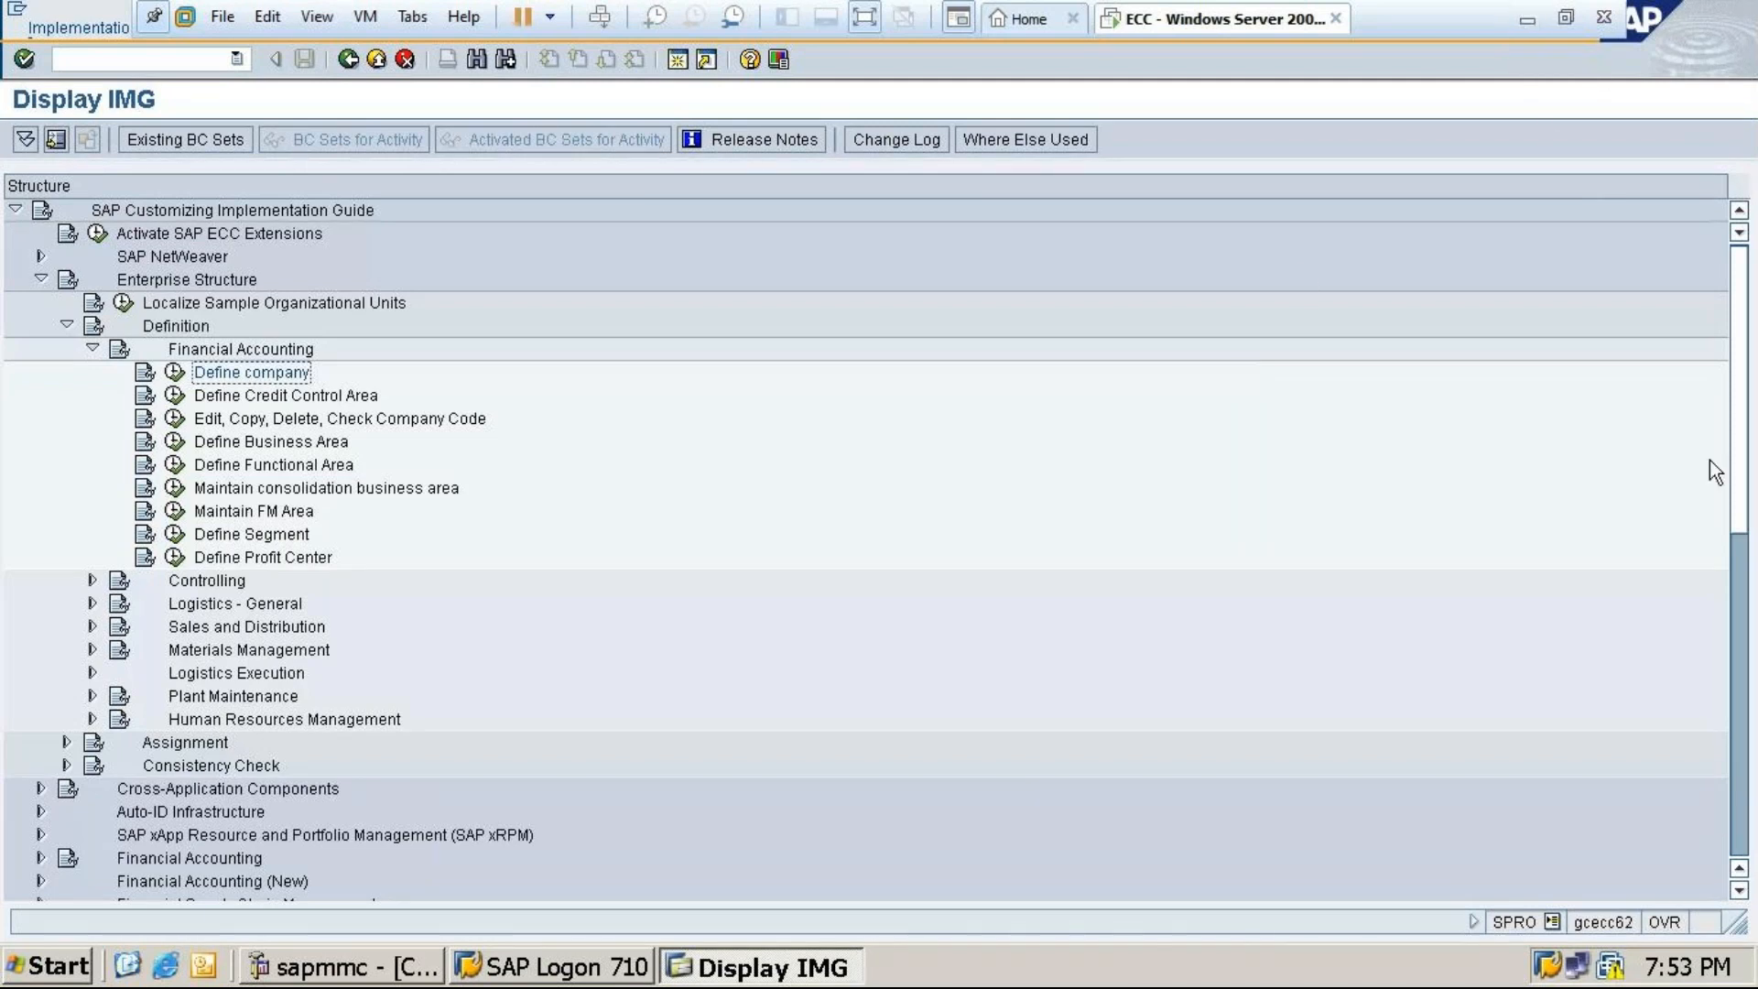
mouse_move(1738, 494)
mouse_down()
mouse_move(1741, 612)
mouse_move(1743, 467)
mouse_up()
drag(1740, 452, 1747, 623)
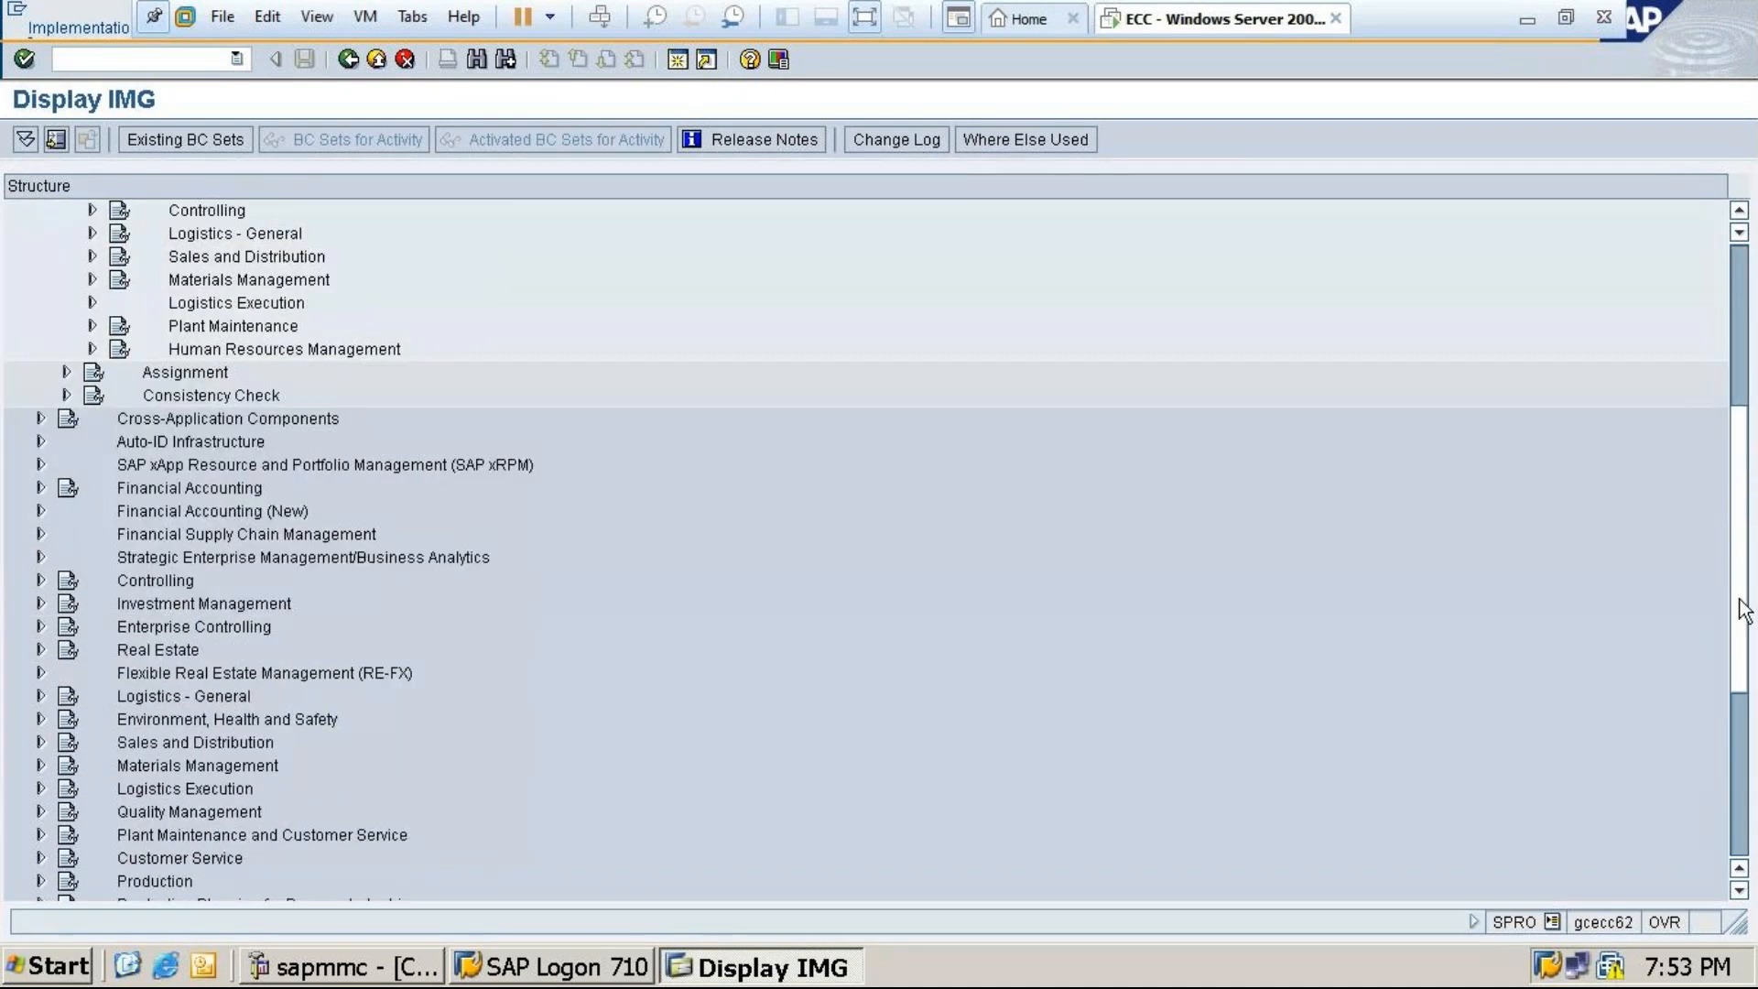
drag(1743, 609, 1749, 743)
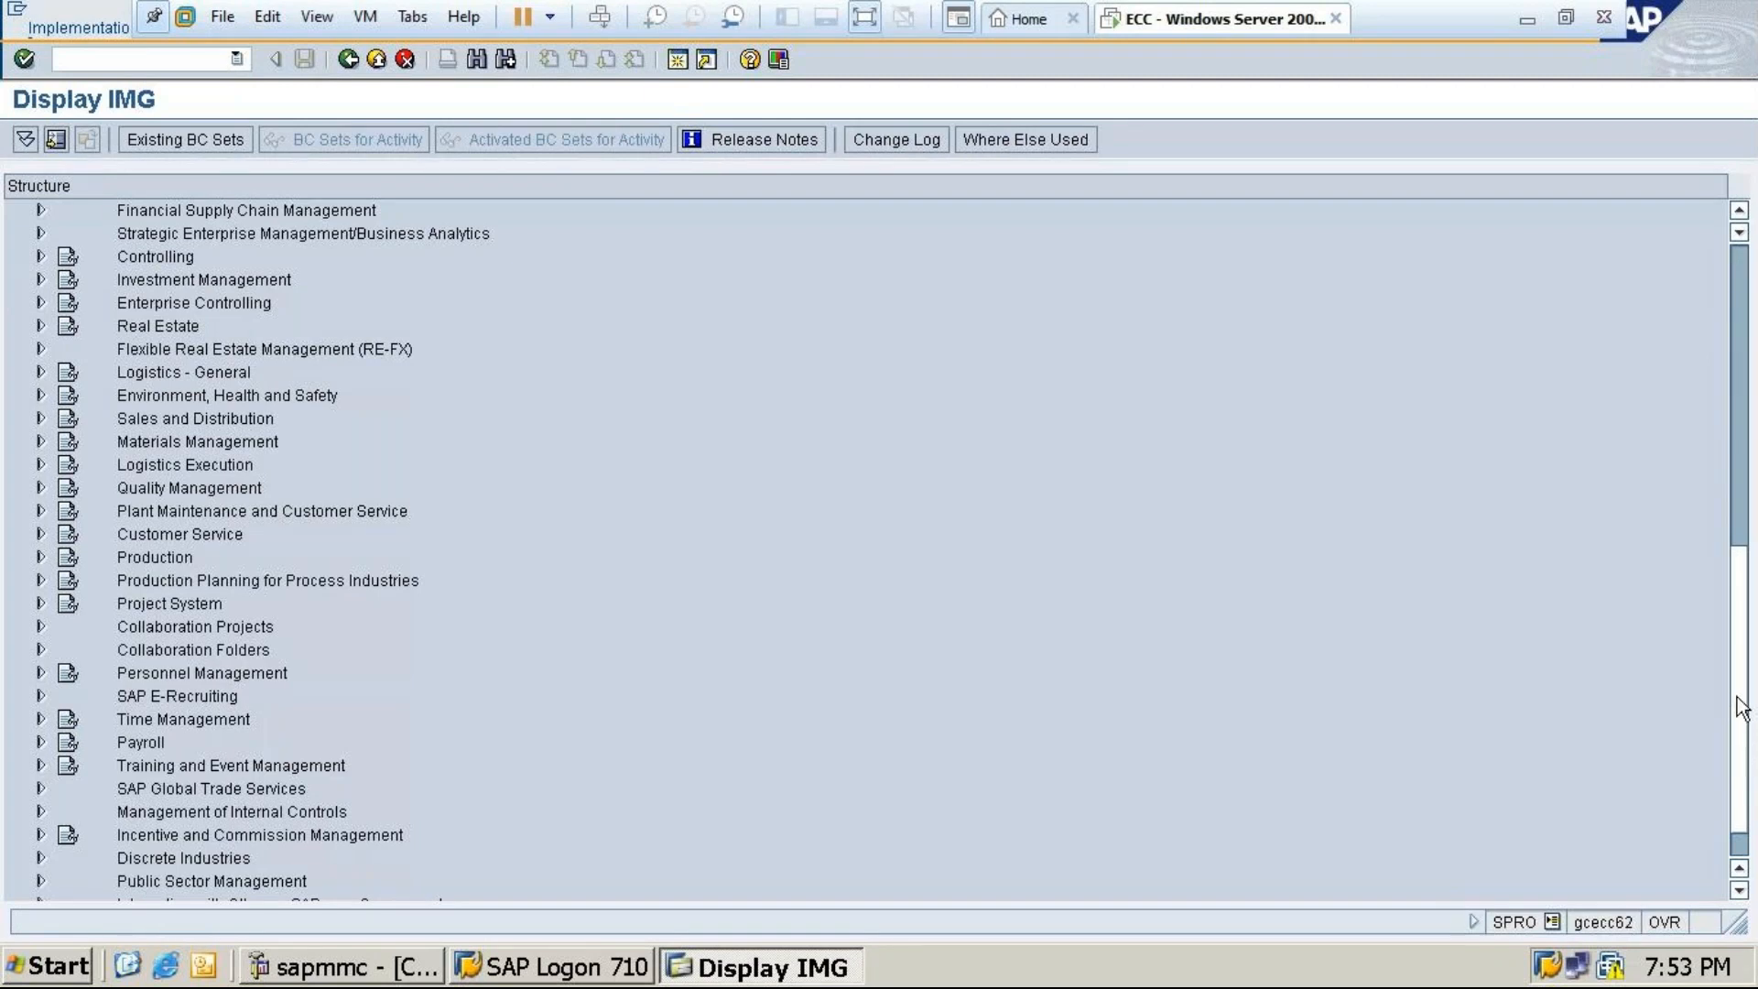
drag(1738, 714, 1751, 499)
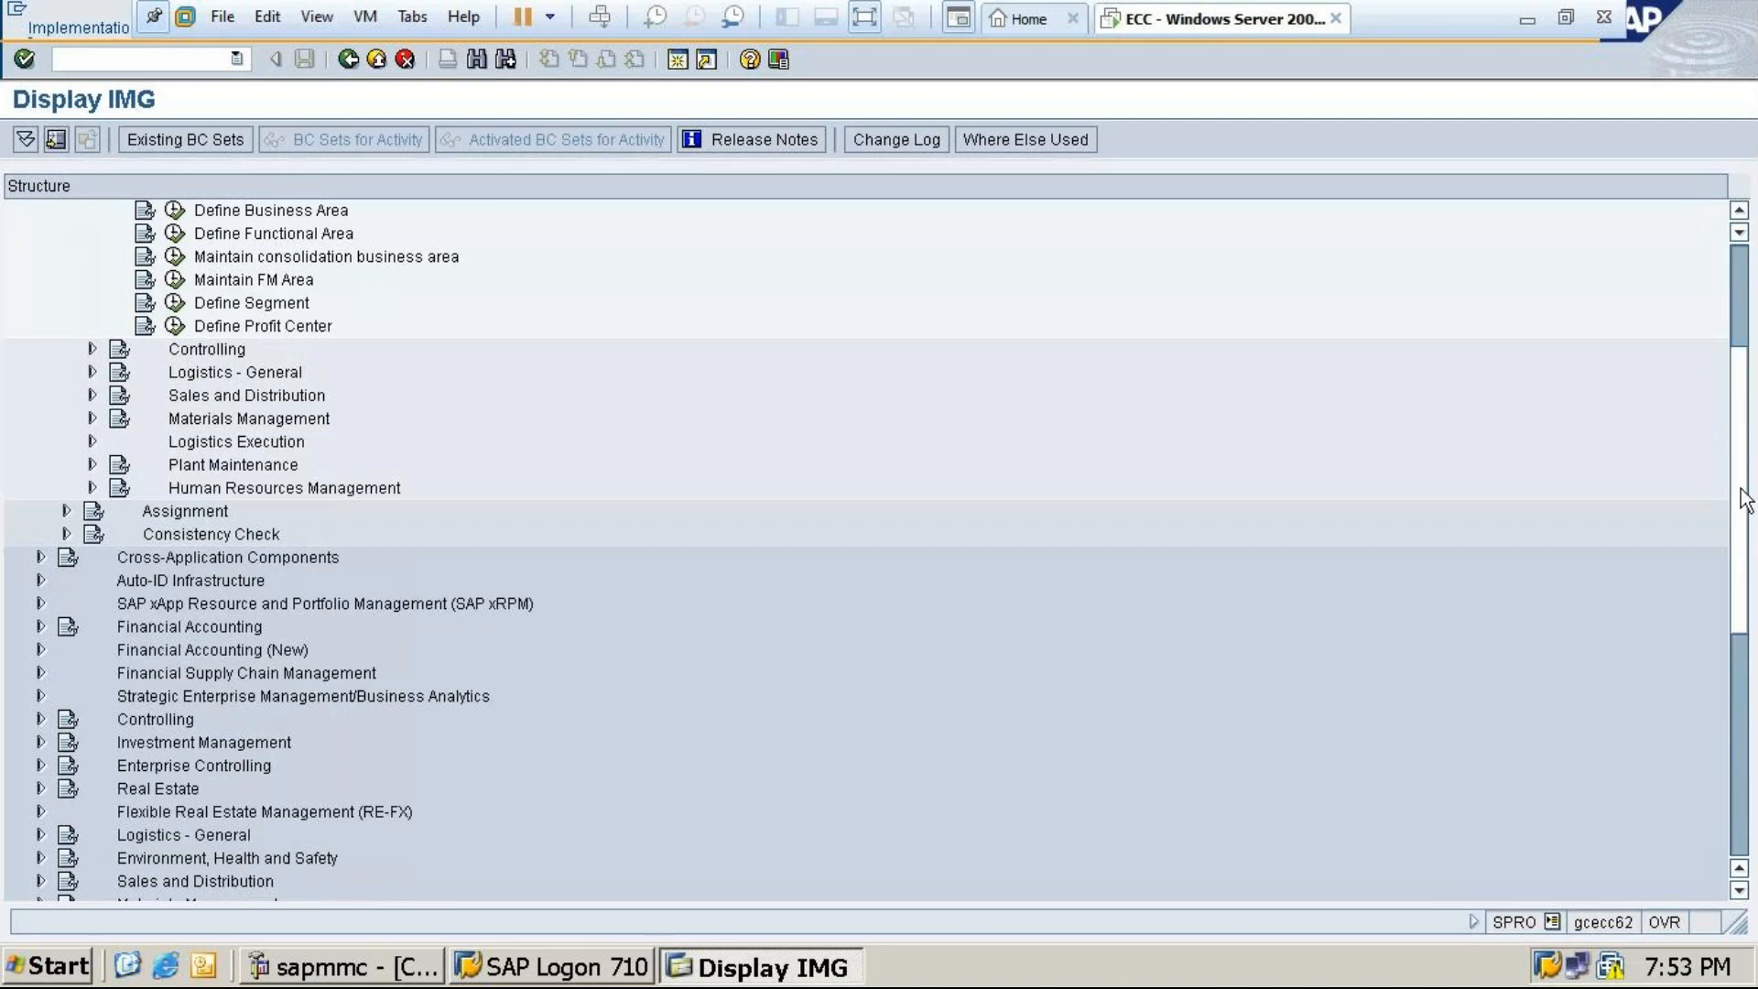
drag(1752, 499, 1755, 398)
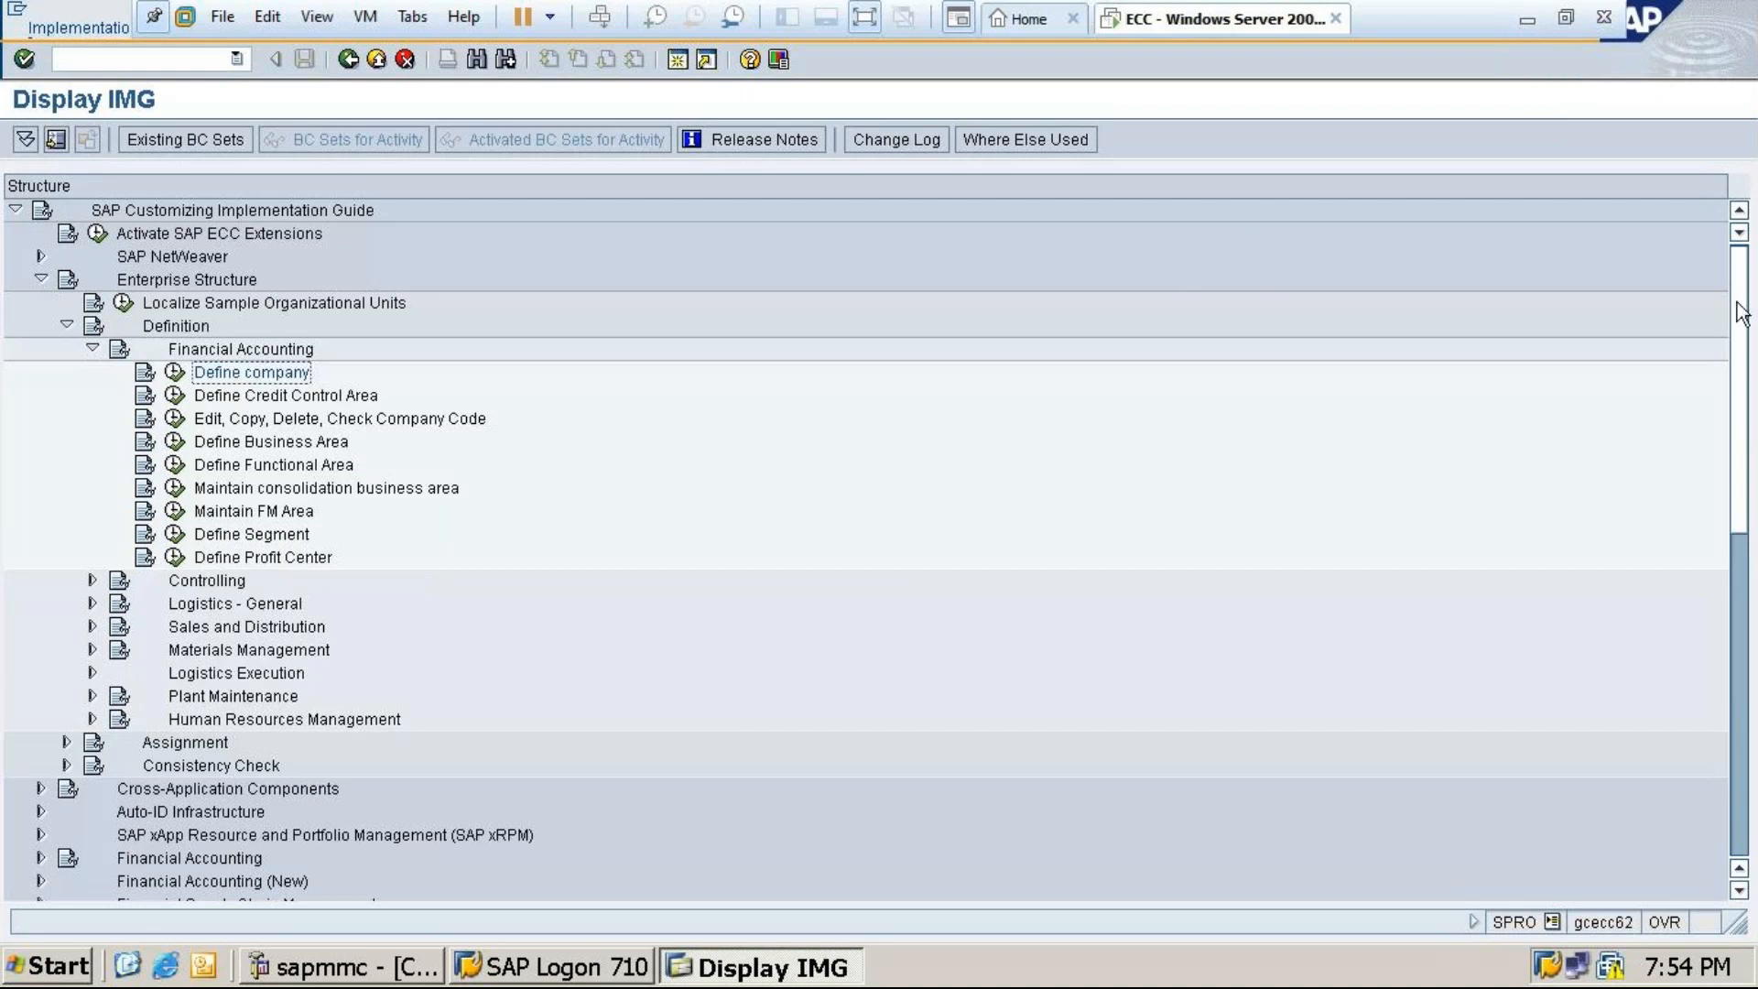
drag(1741, 311, 1740, 400)
drag(1755, 509, 1731, 385)
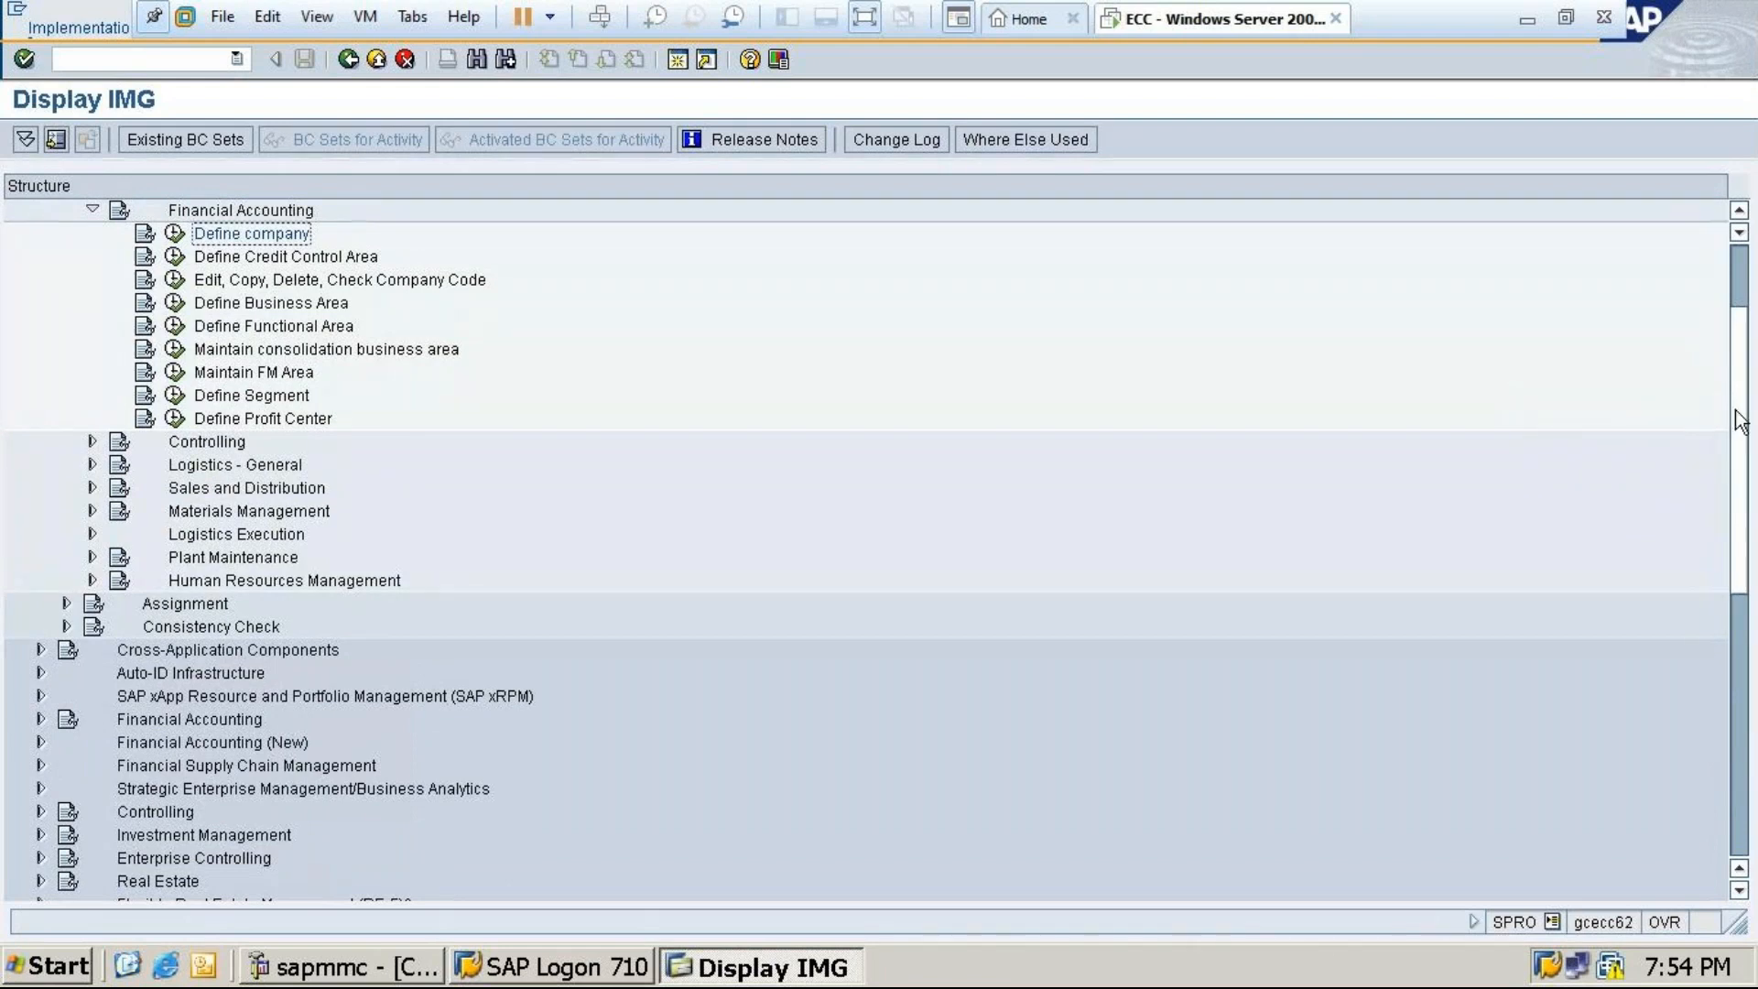
scroll(1741, 421, up, 2)
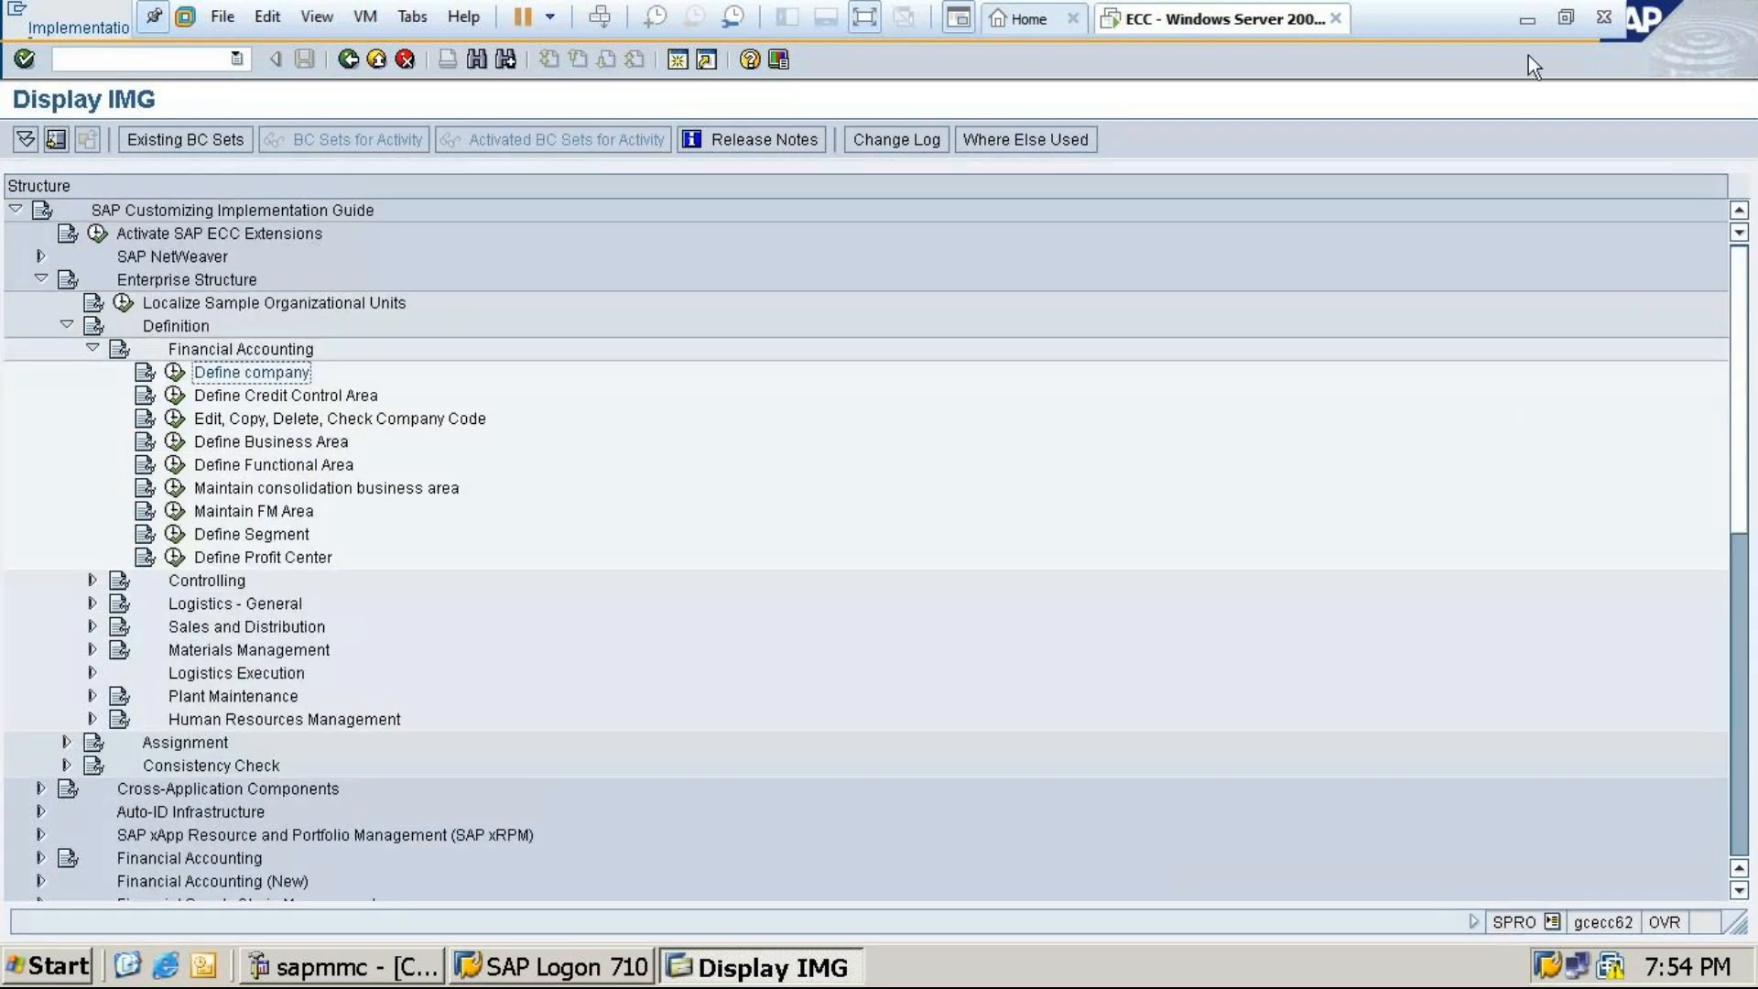
Minimize the VMware SAP window and bring the GoTo Meeting Chrome window forward
click(1526, 18)
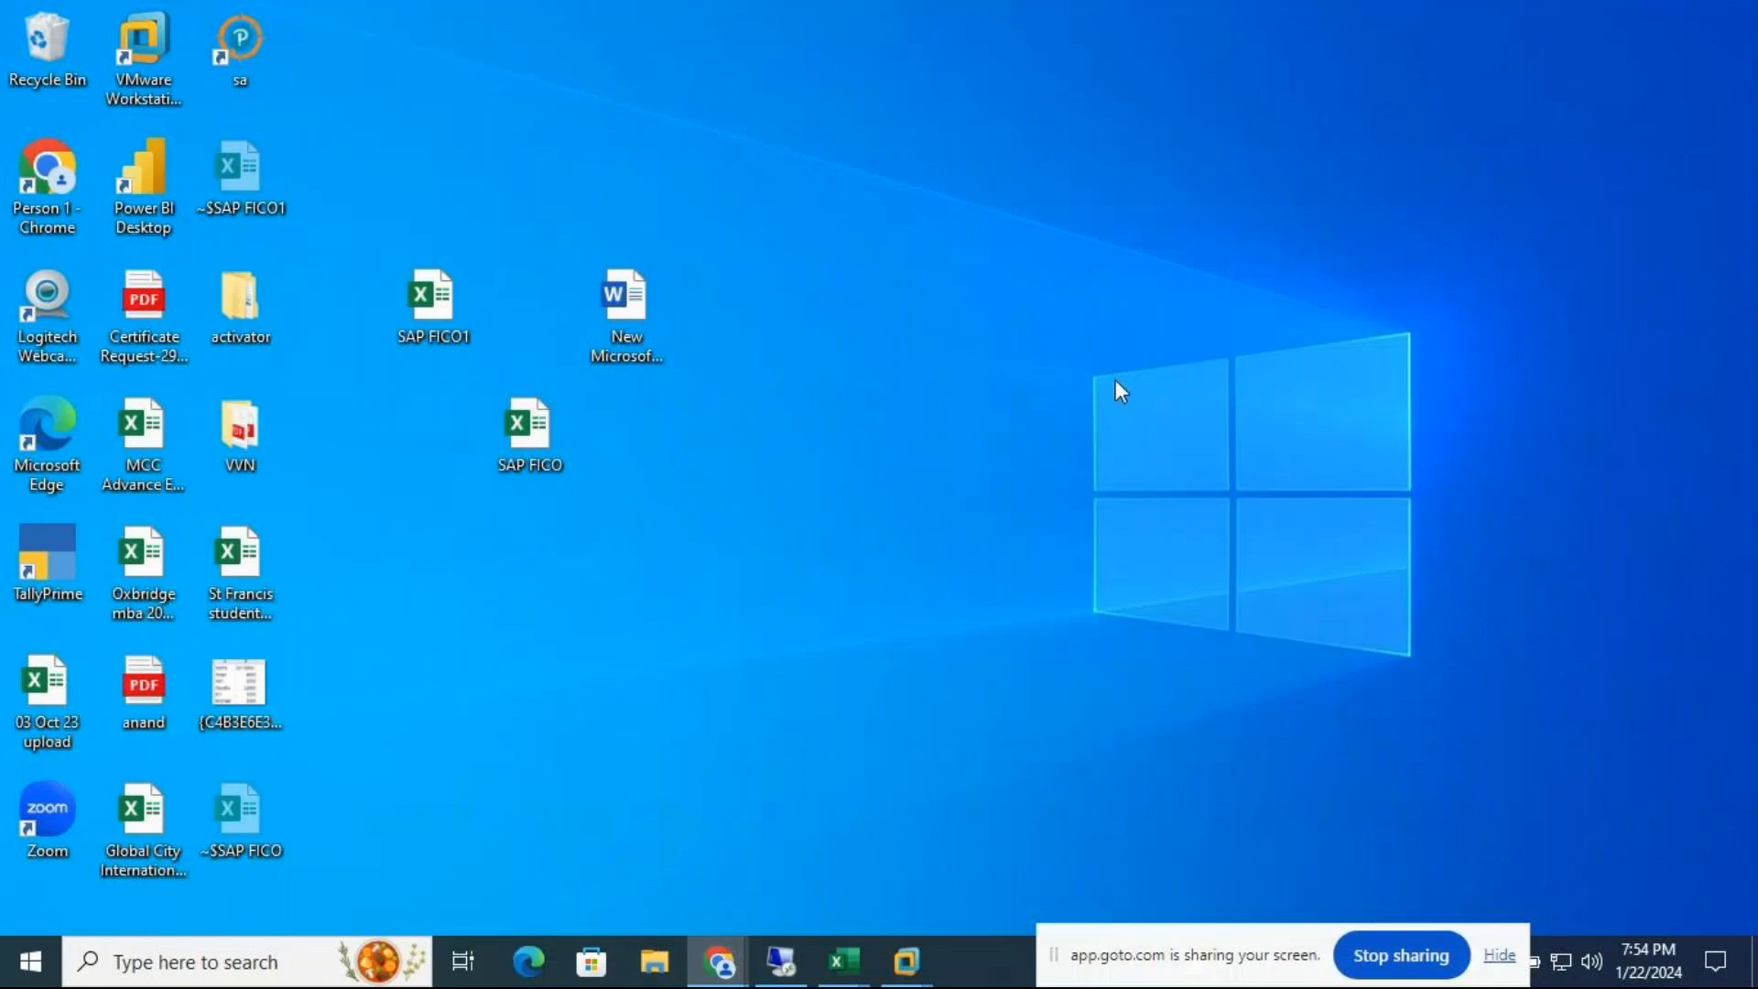
click(718, 962)
click(724, 897)
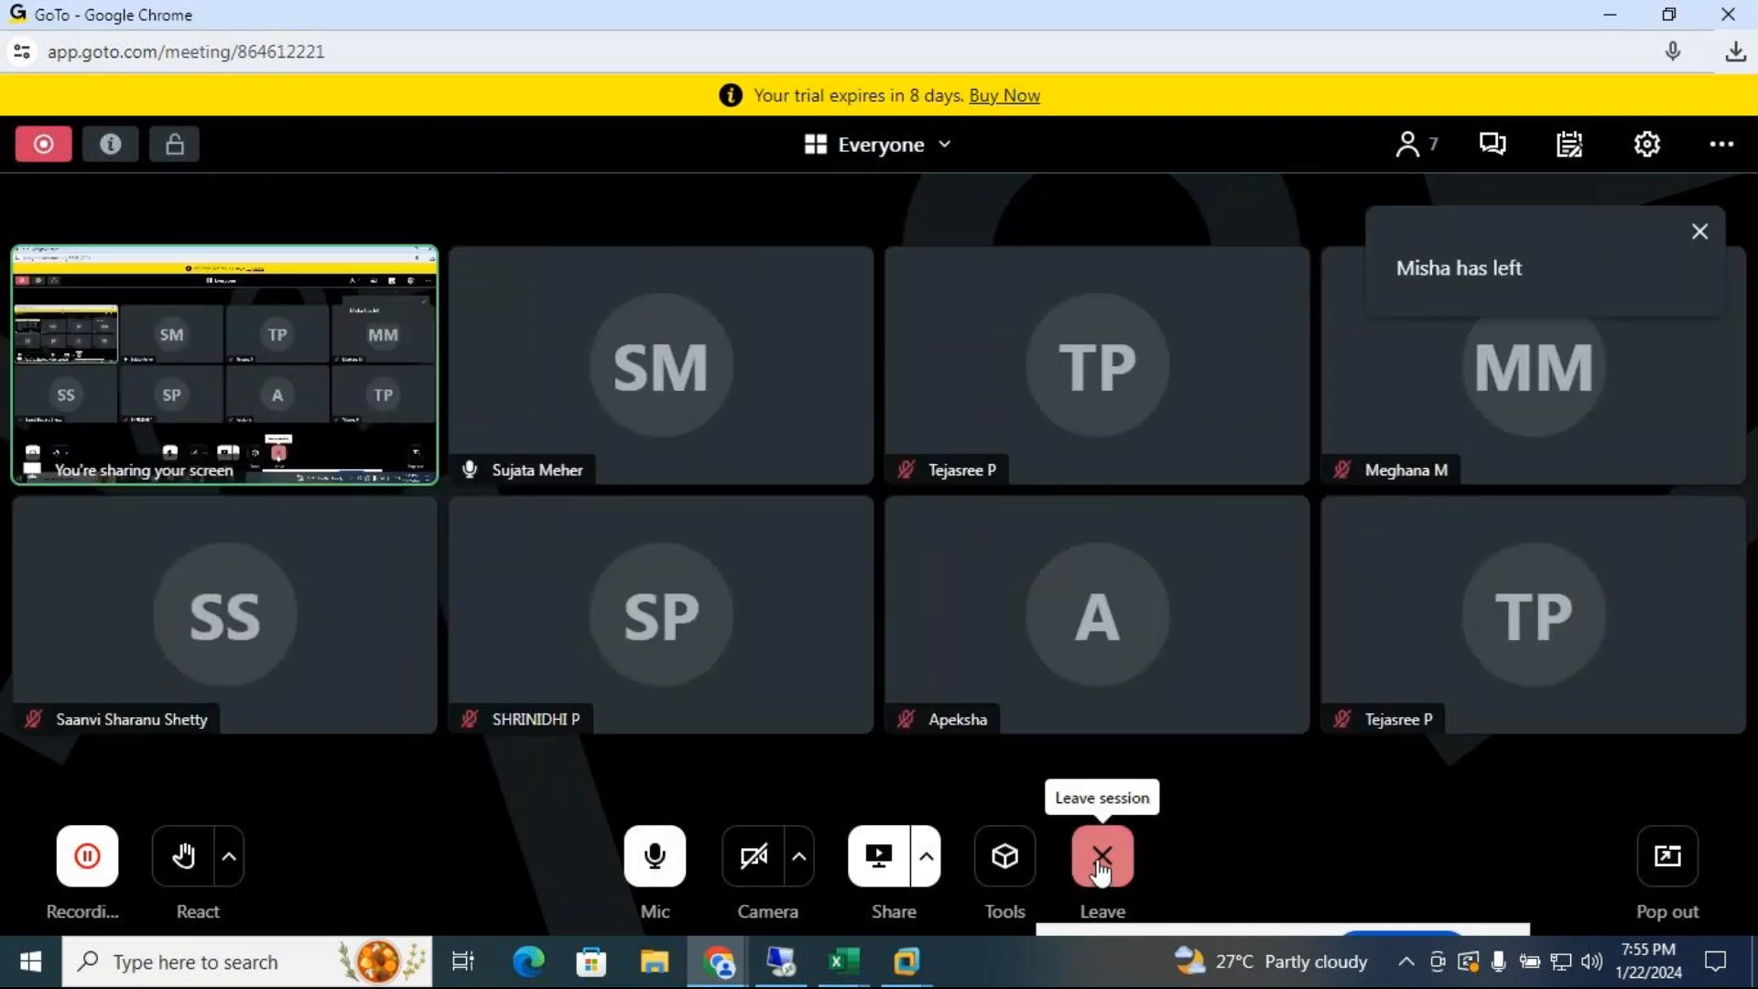
Leave the meeting, choosing to end the session for all participants
click(1101, 865)
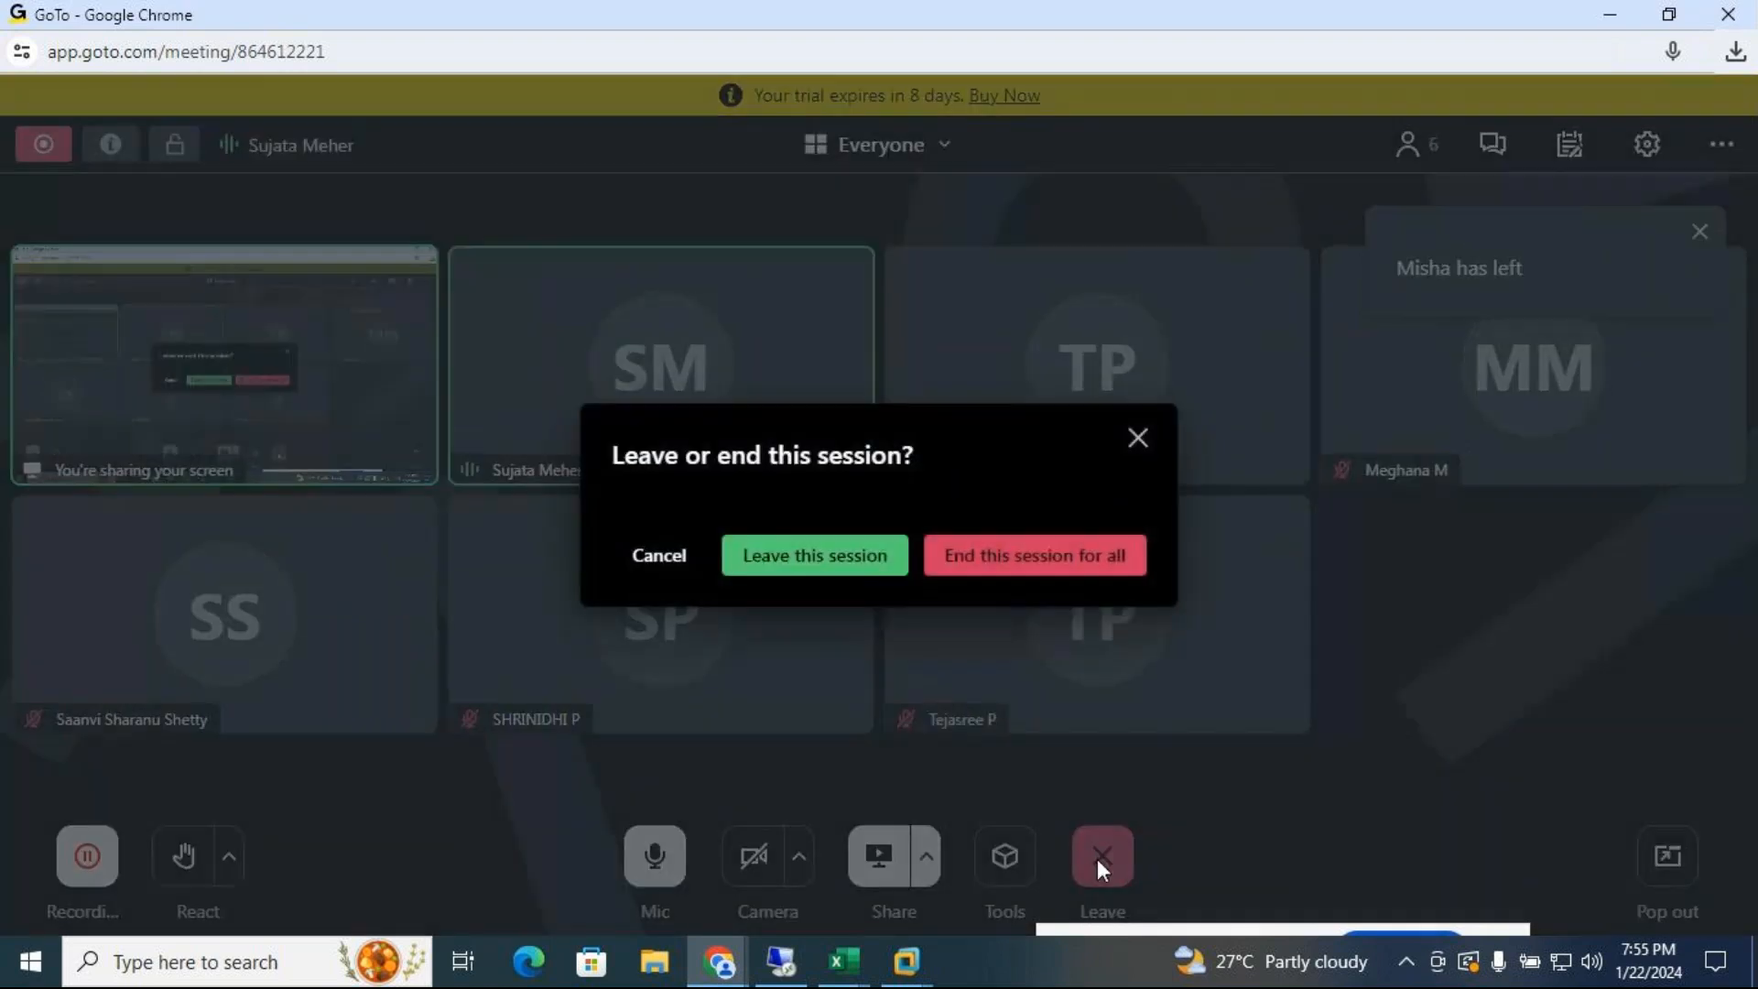
click(1008, 555)
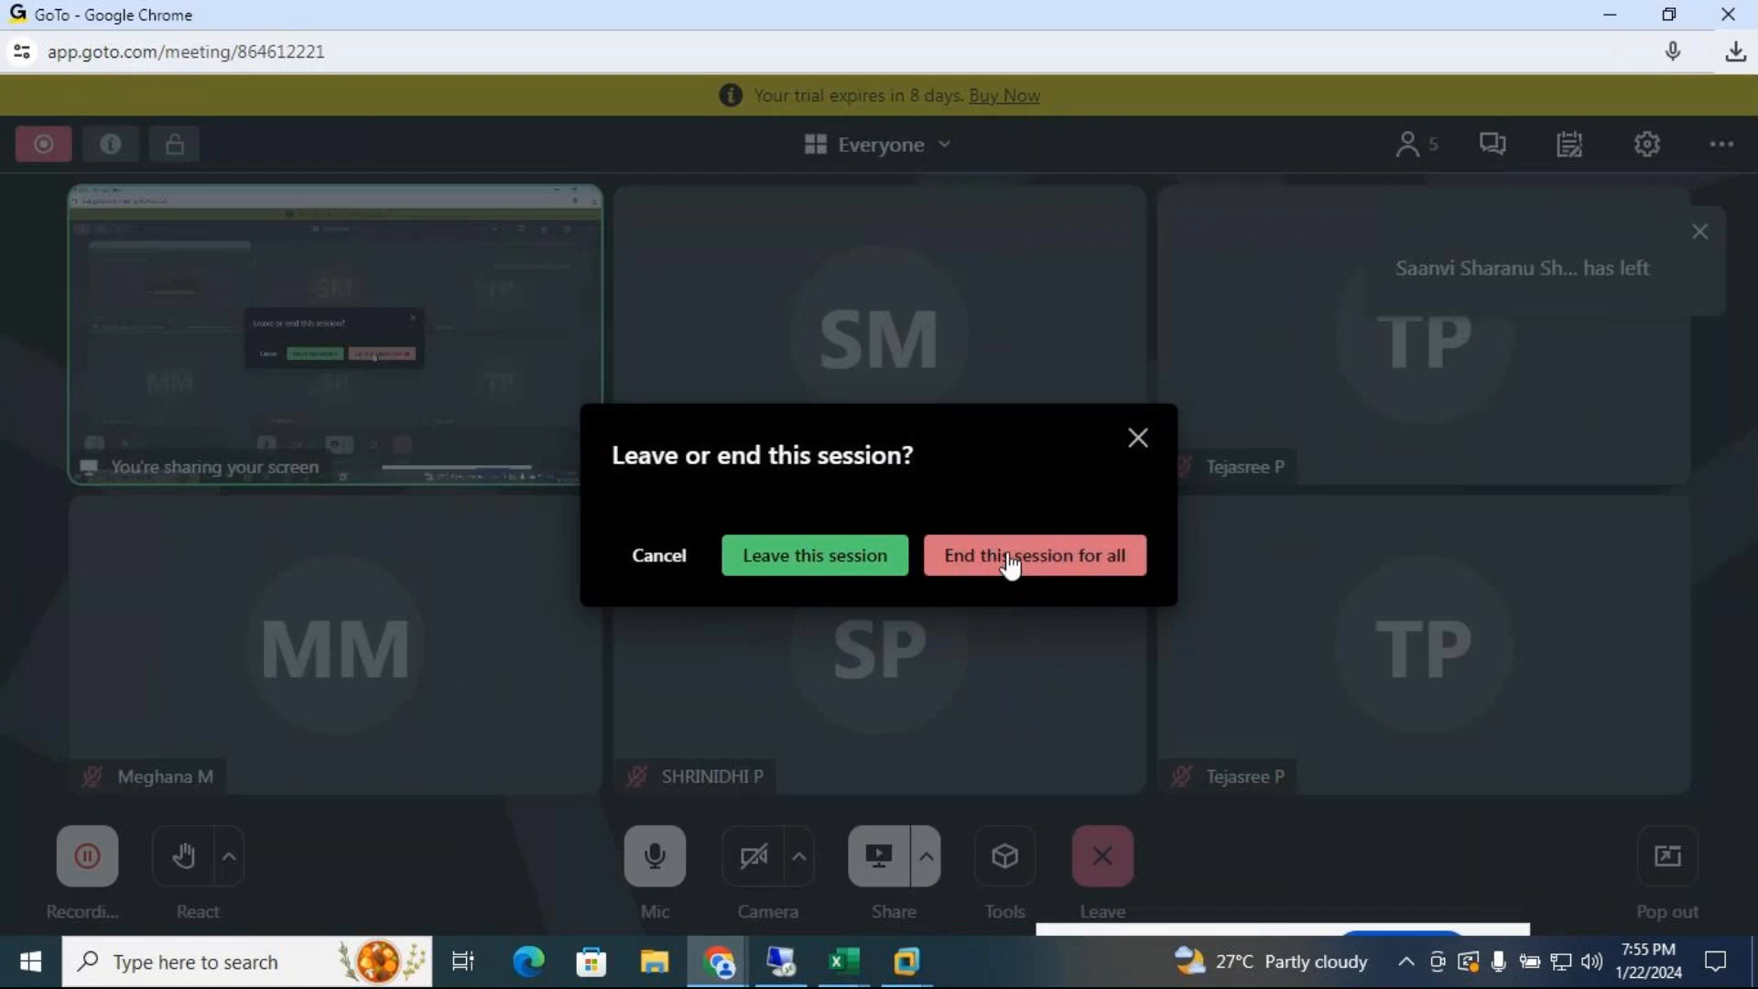